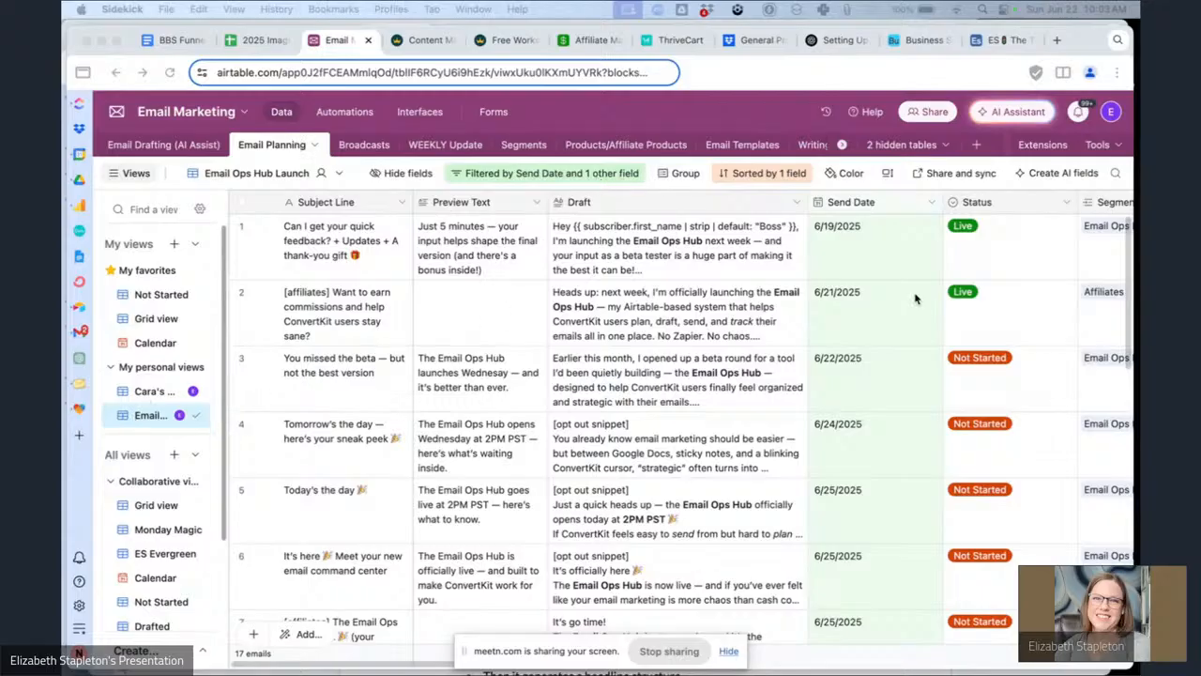
# Browse the rows and fields of the Email Ops Hub Launch view in the Email Planning table.
pyautogui.hscroll(10, 876, 398)
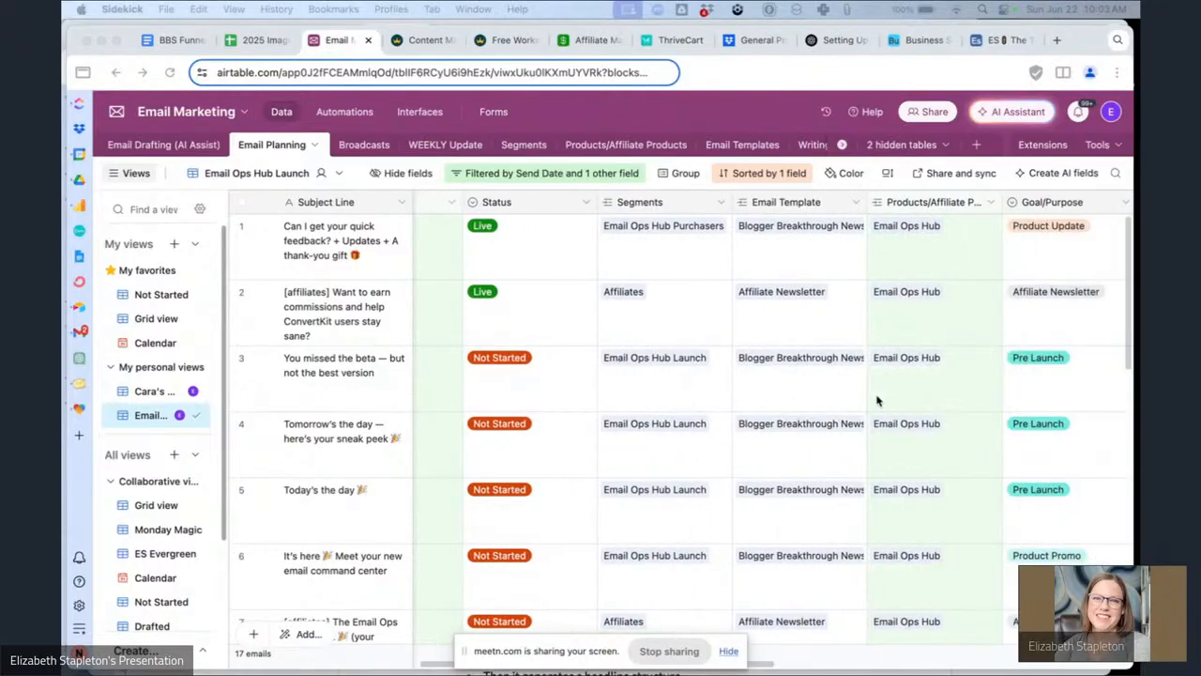
pyautogui.hscroll(6, 877, 400)
pyautogui.hscroll(-6, 876, 401)
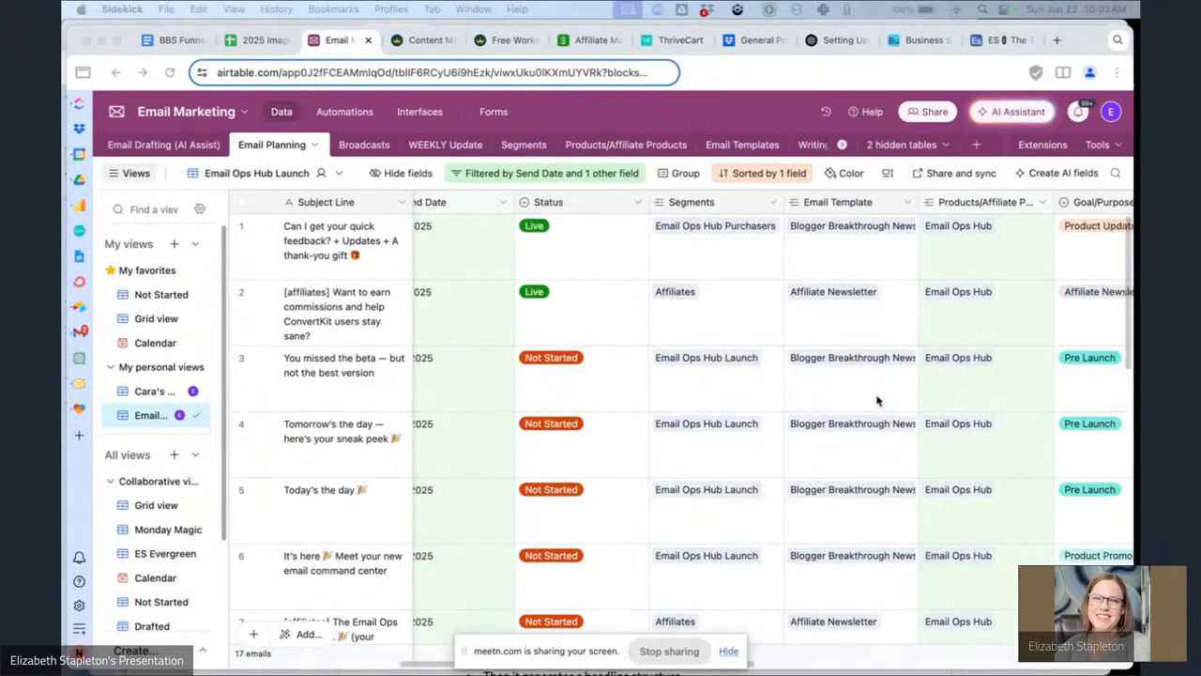
pyautogui.hscroll(-5, 877, 401)
pyautogui.scroll(-10, 876, 401)
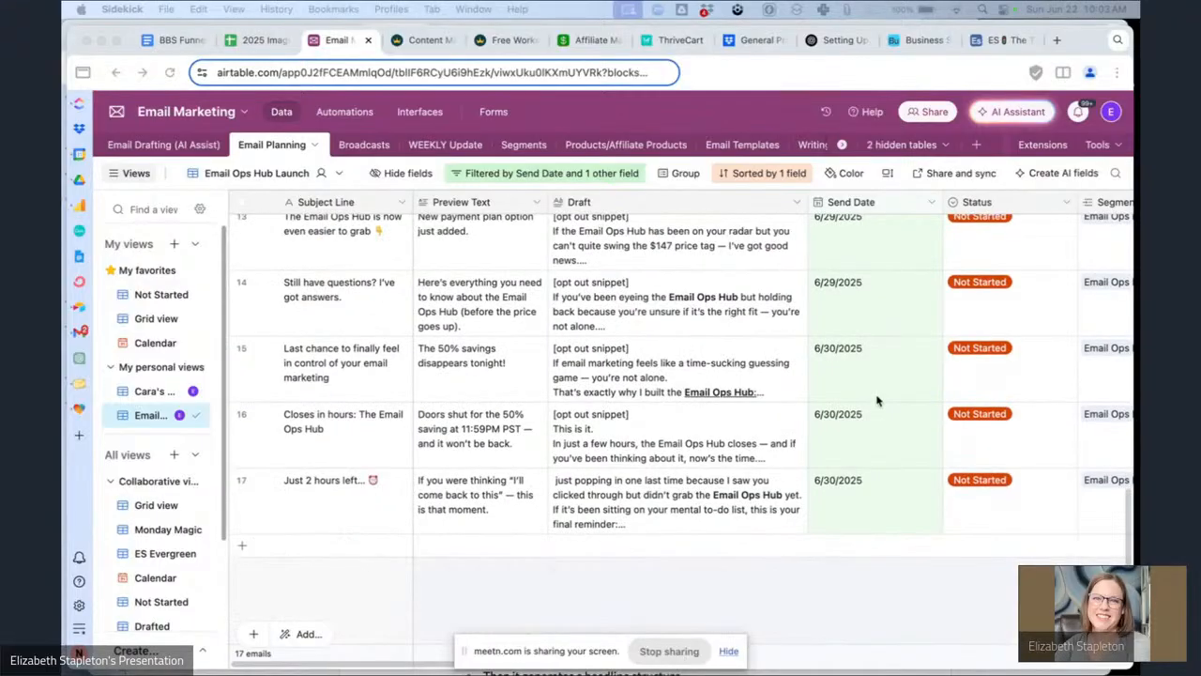
pyautogui.scroll(10, 876, 400)
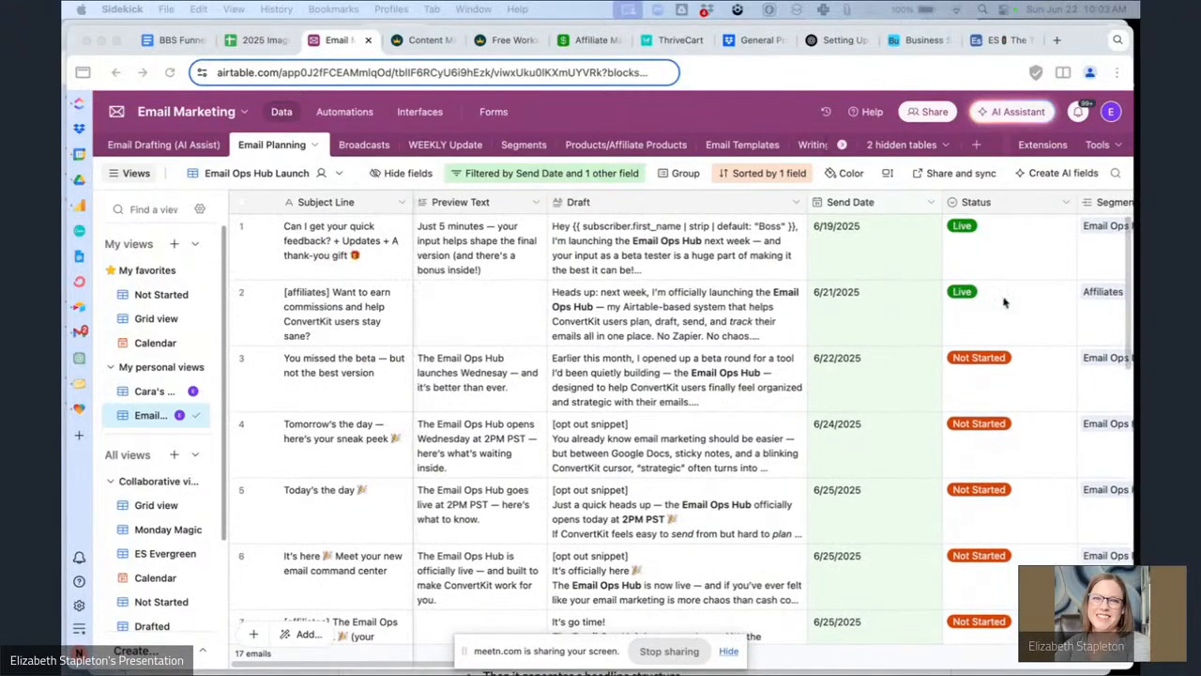
pyautogui.scroll(-1, 953, 325)
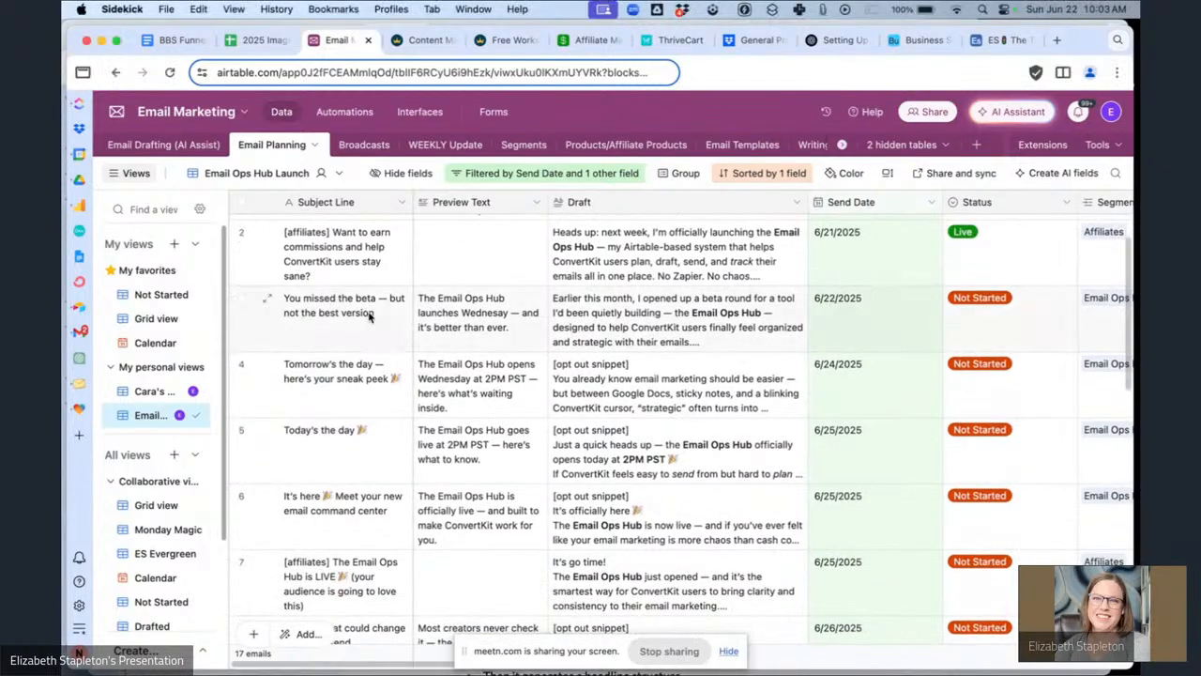
# Expand the Draft cell of the 'You missed the beta' row and read through the full email text.
pyautogui.click(366, 319)
pyautogui.click(481, 324)
pyautogui.click(665, 315)
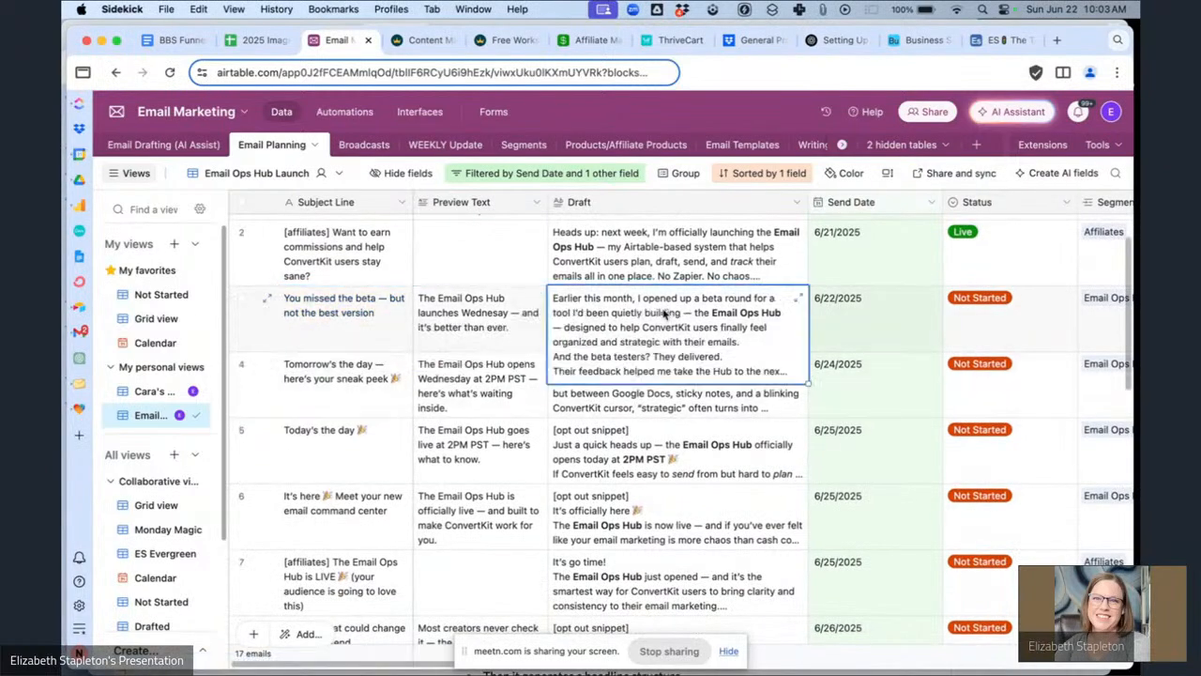
pyautogui.click(798, 298)
pyautogui.scroll(-5, 393, 340)
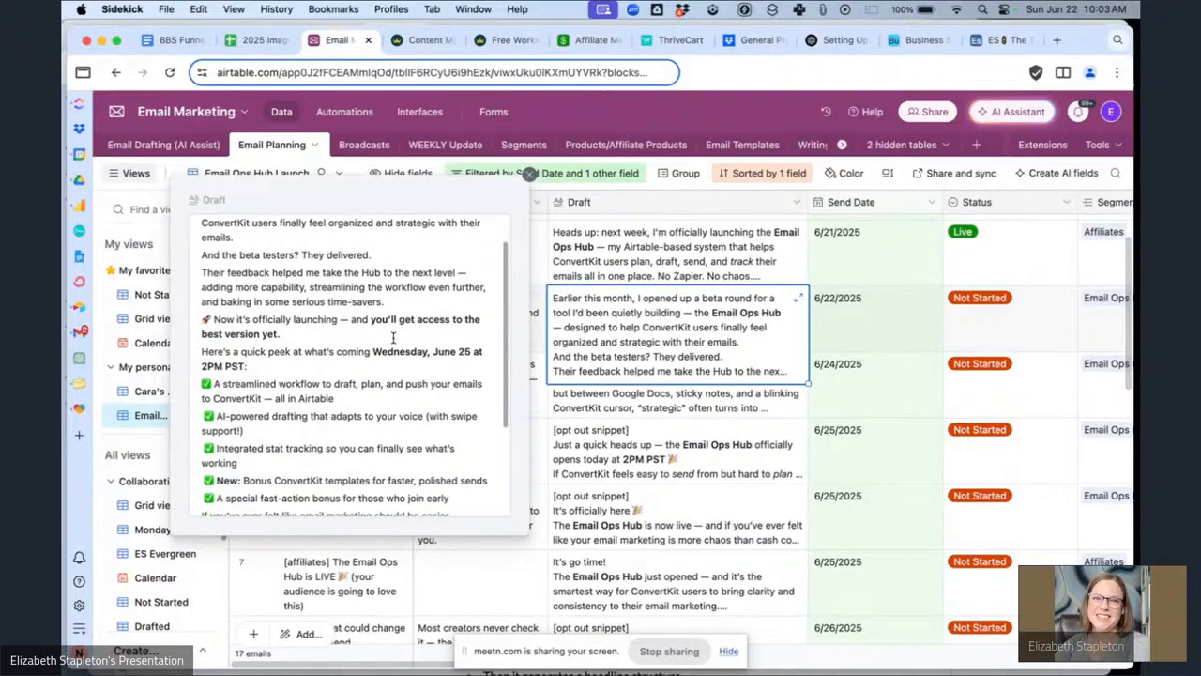
pyautogui.scroll(-1, 393, 339)
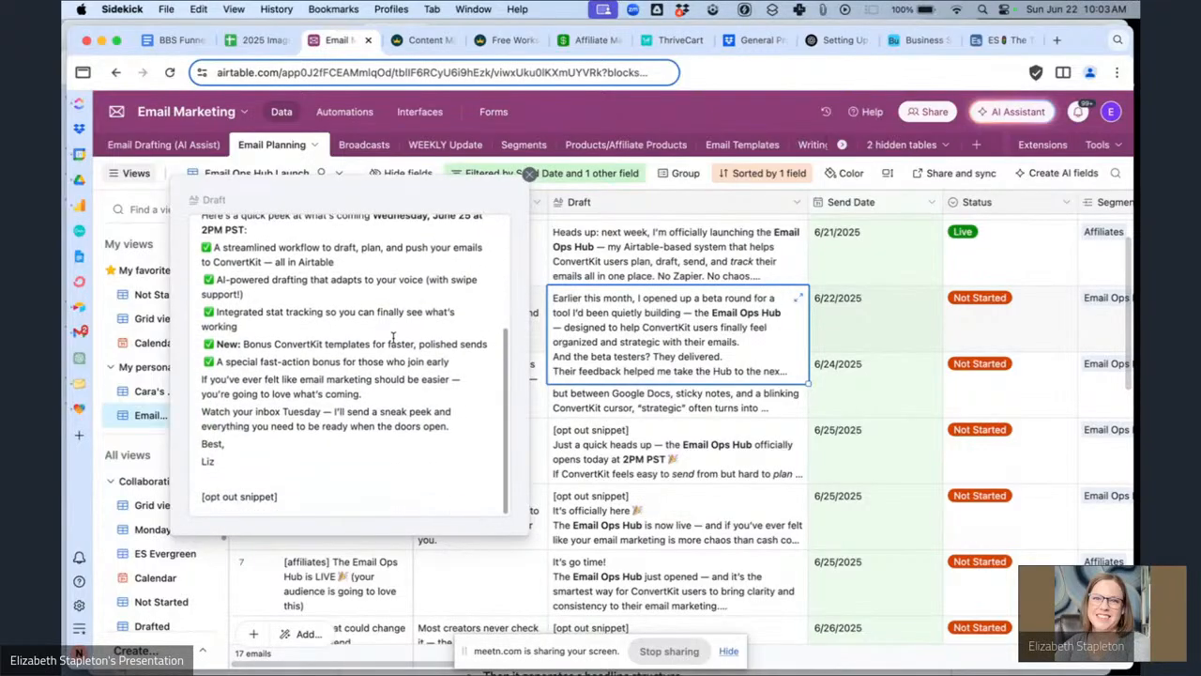
pyautogui.scroll(6, 393, 338)
pyautogui.click(882, 336)
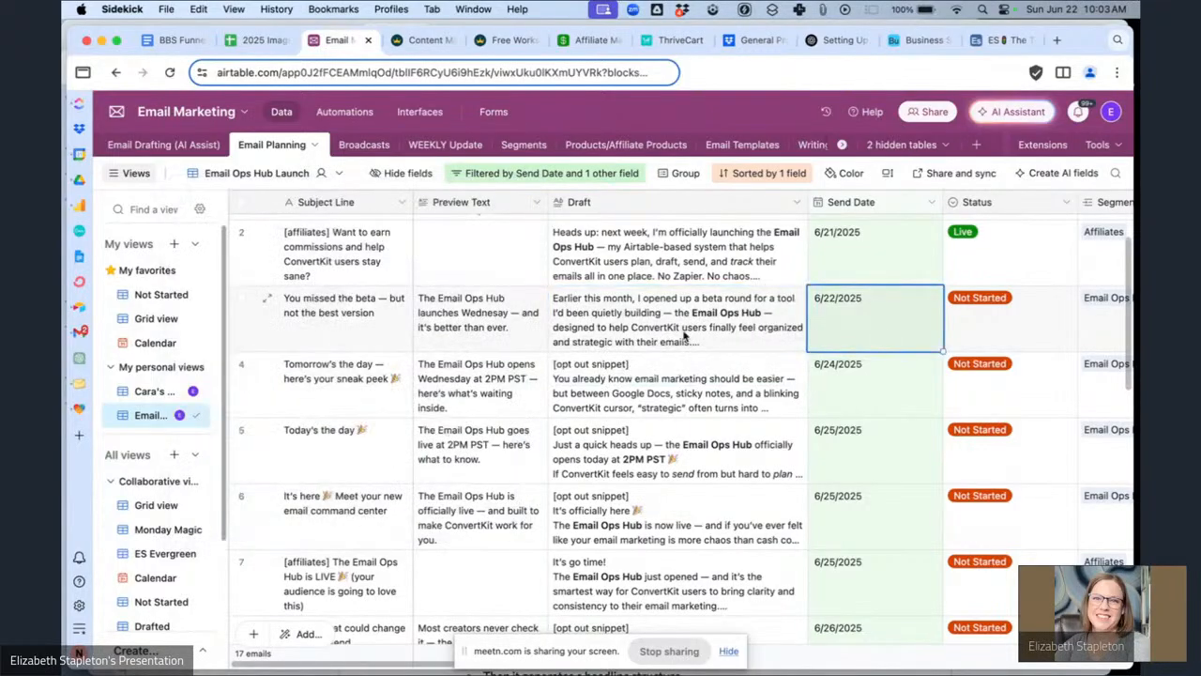
# Review the row's Segments, Email Template, Goal/Purpose and Notes/Swipe Copy fields.
pyautogui.hscroll(5, 685, 336)
pyautogui.hscroll(1, 685, 333)
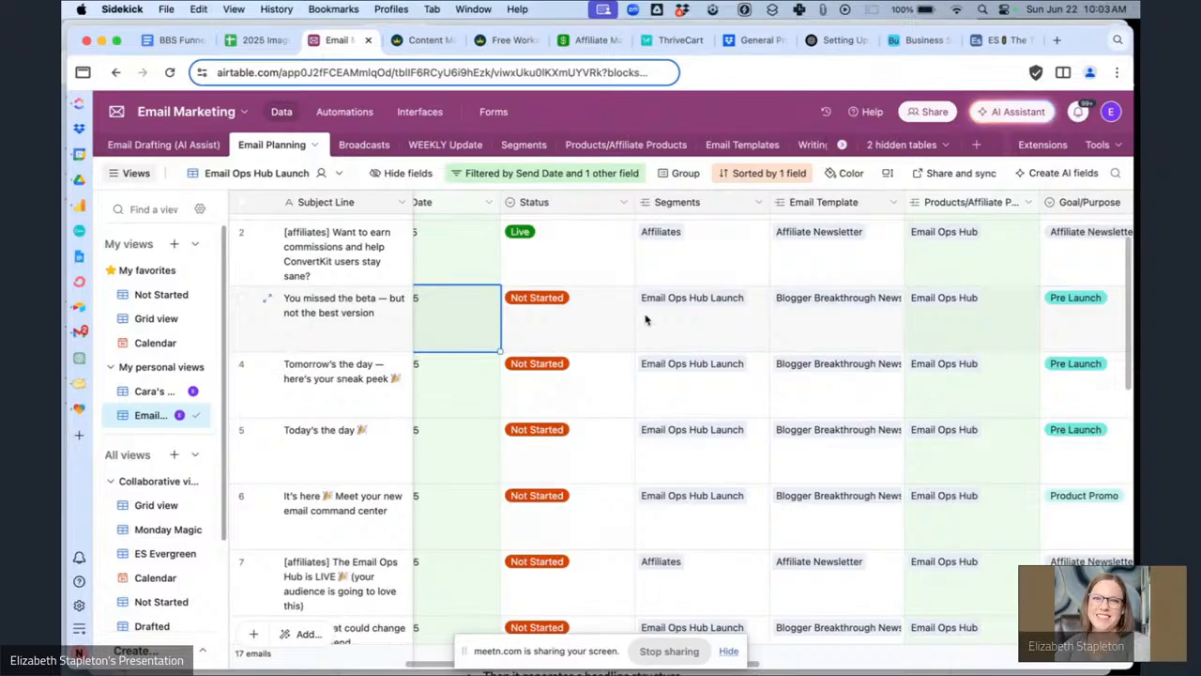
pyautogui.hscroll(3, 743, 319)
pyautogui.scroll(1, 743, 319)
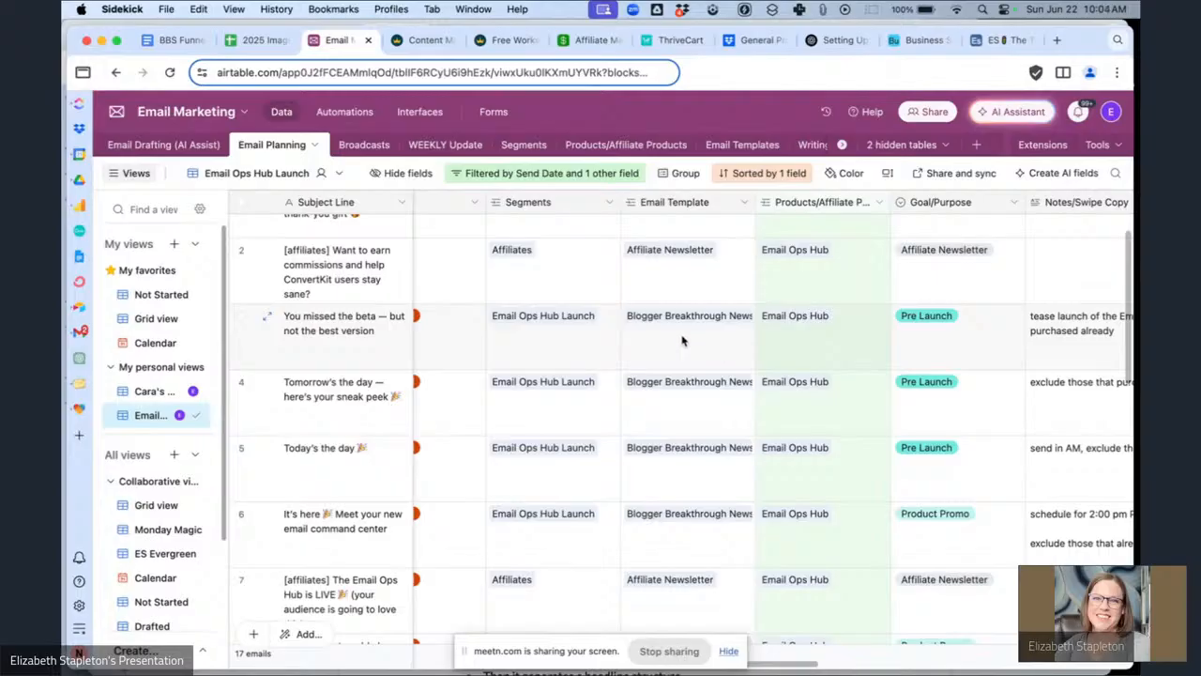
pyautogui.hscroll(5, 802, 356)
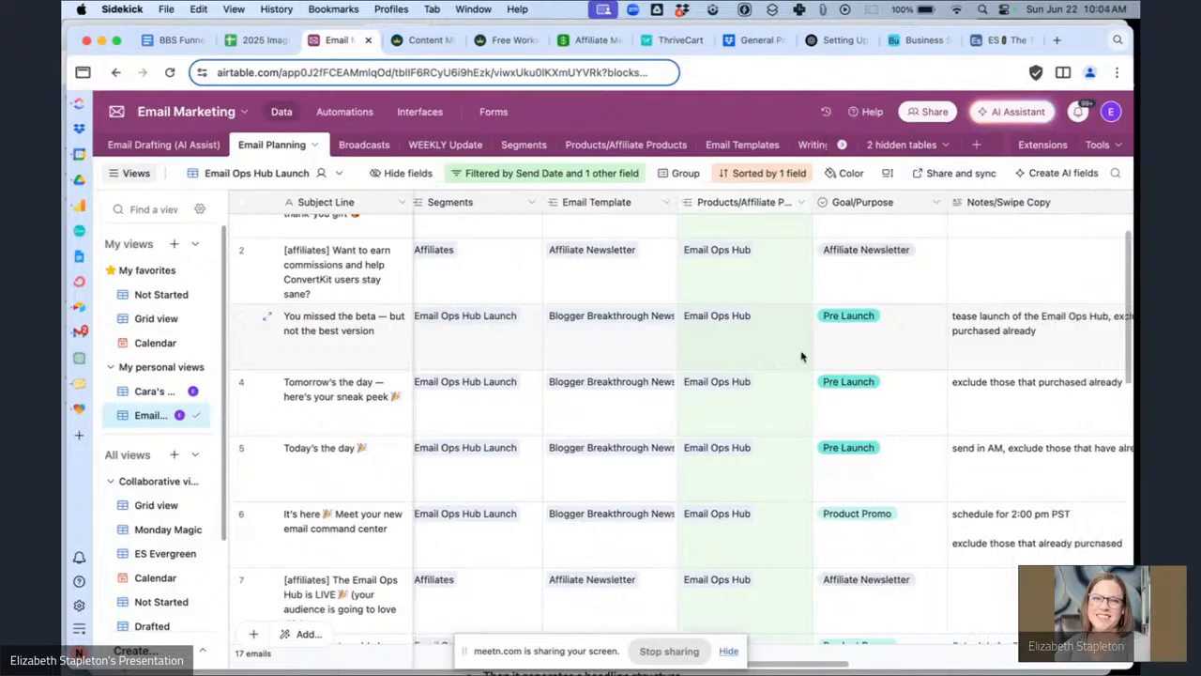
pyautogui.hscroll(2, 910, 352)
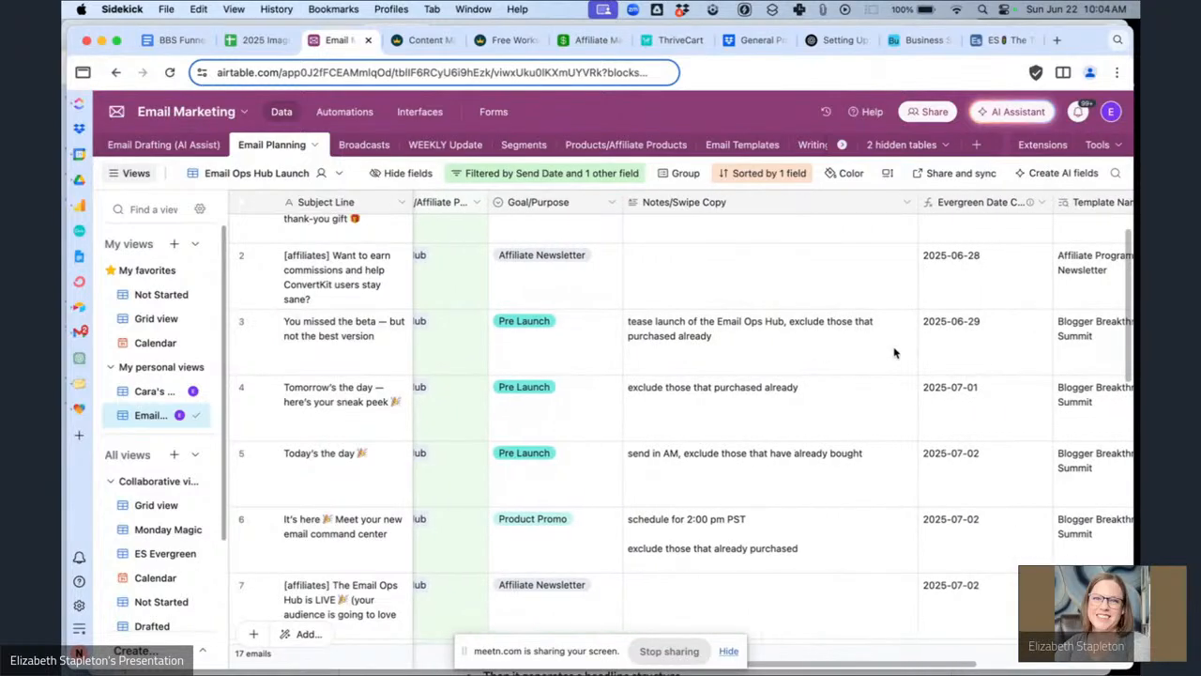
pyautogui.hscroll(-3, 785, 349)
pyautogui.hscroll(7, 787, 351)
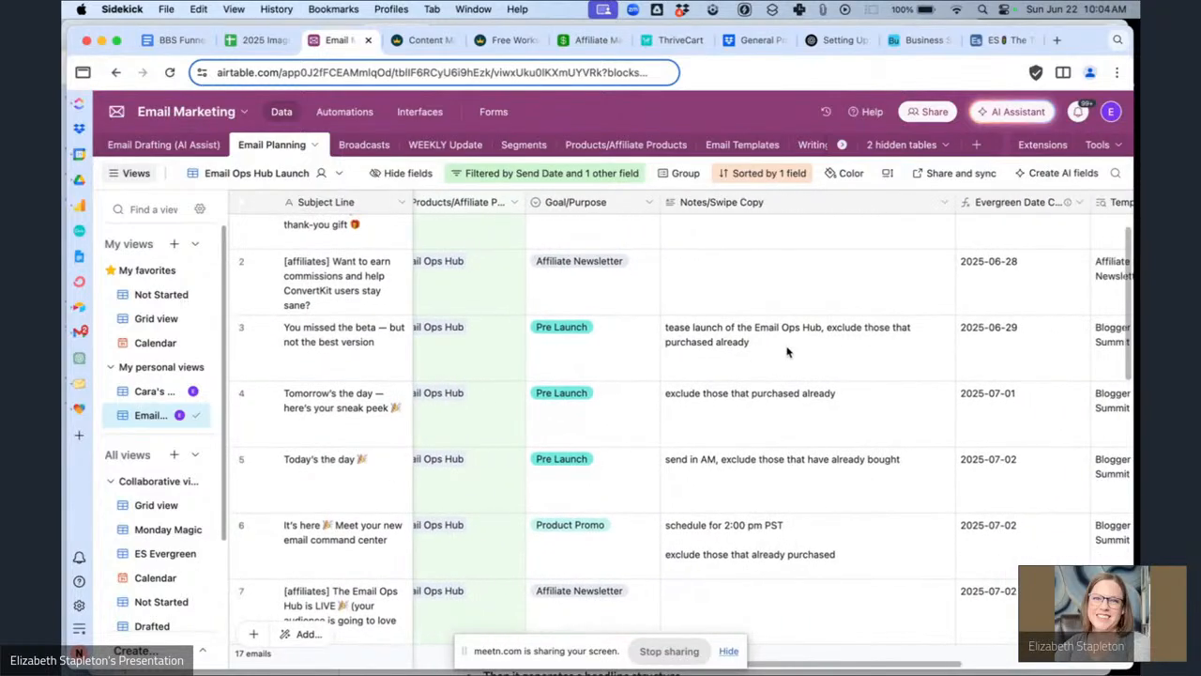
pyautogui.hscroll(-10, 725, 330)
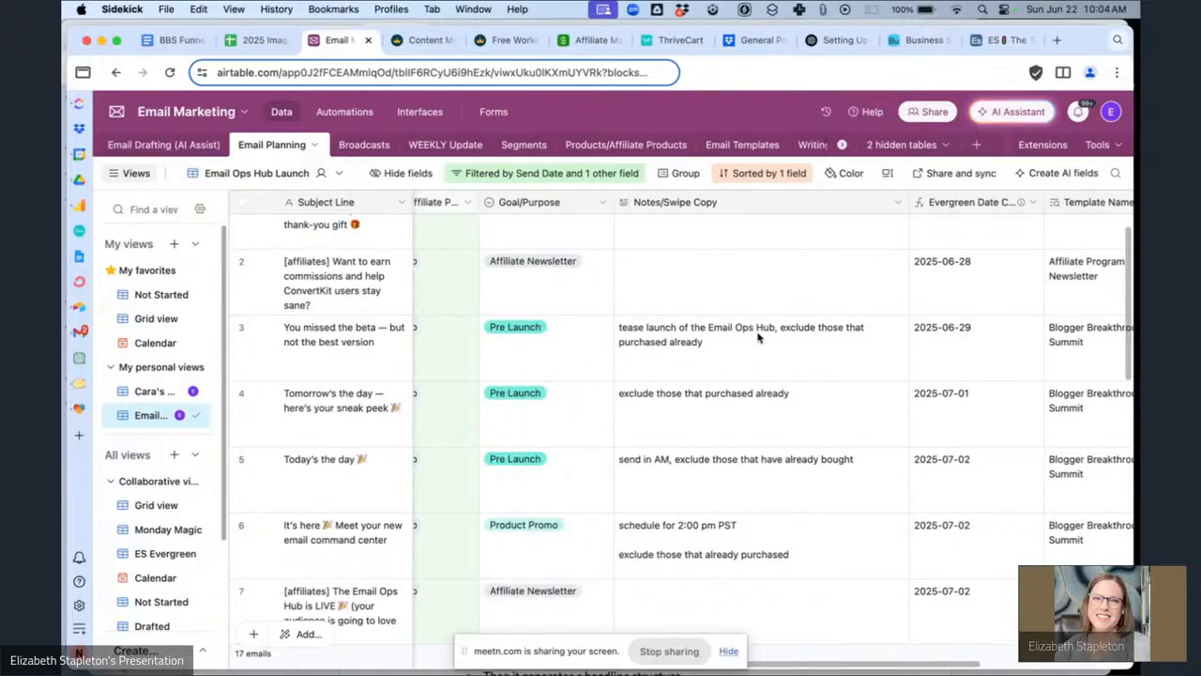
# Set the Status of the 'You missed the beta' email to Drafted.
pyautogui.click(716, 352)
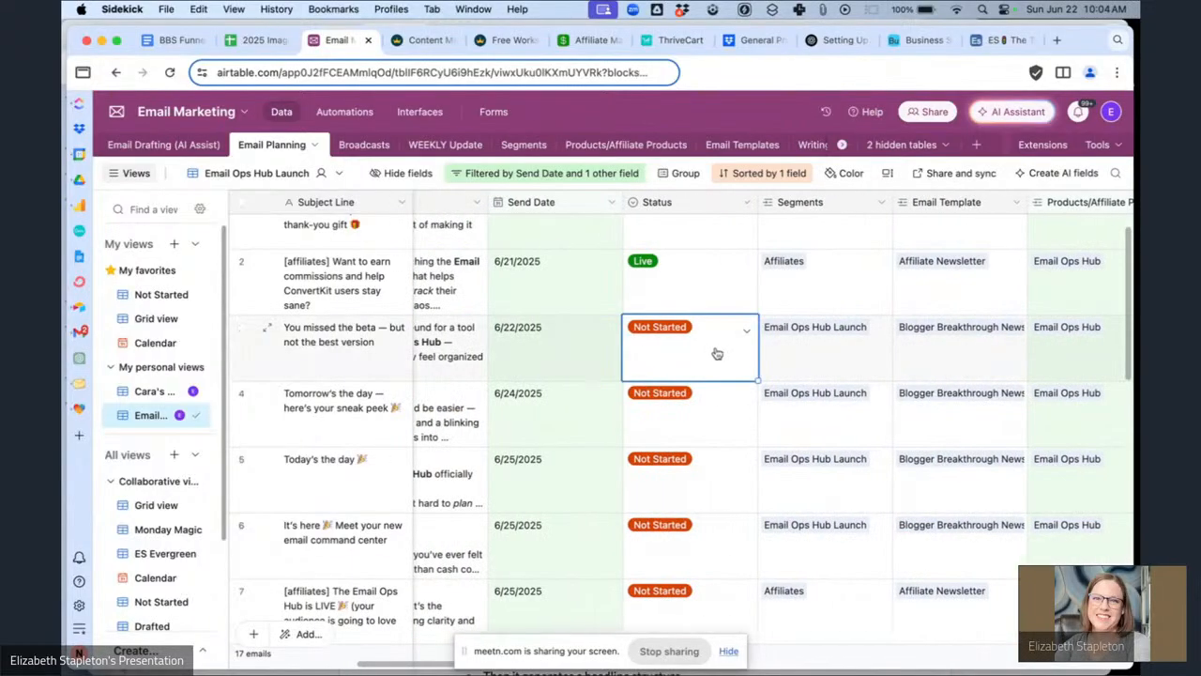
pyautogui.hscroll(-6, 717, 352)
pyautogui.click(950, 353)
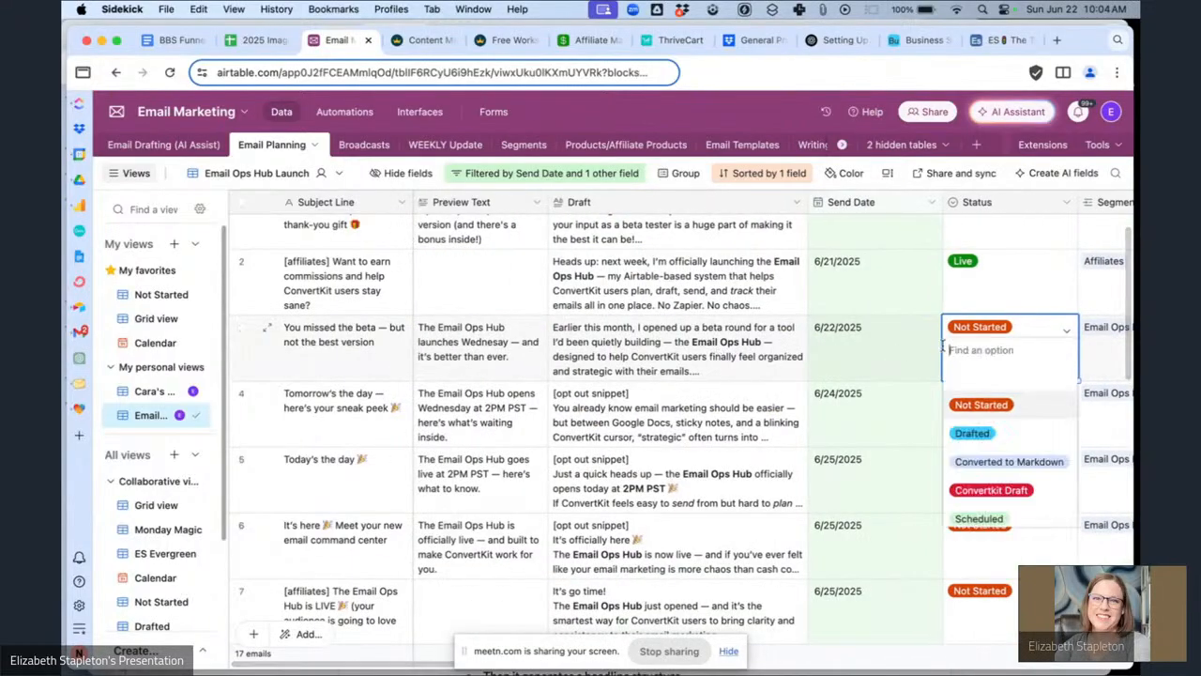
pyautogui.click(1019, 436)
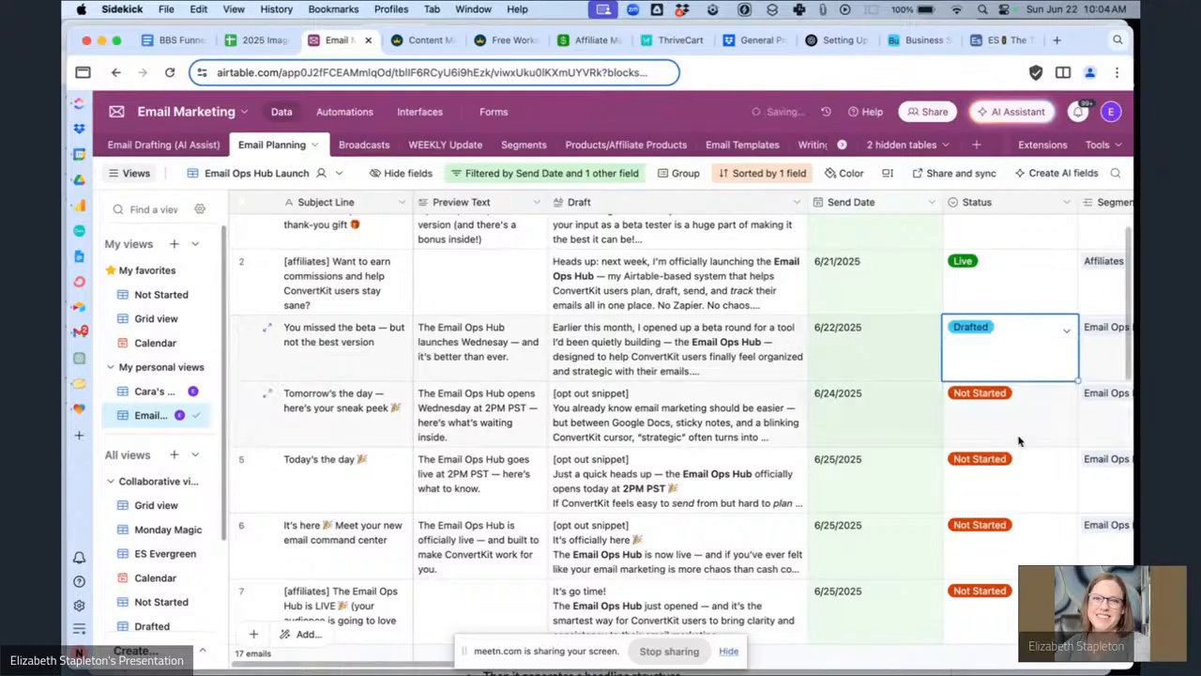
# Bring up the Kit broadcasts window and open the 'You missed the beta — but not the best version' draft.
pyautogui.hscroll(3, 787, 380)
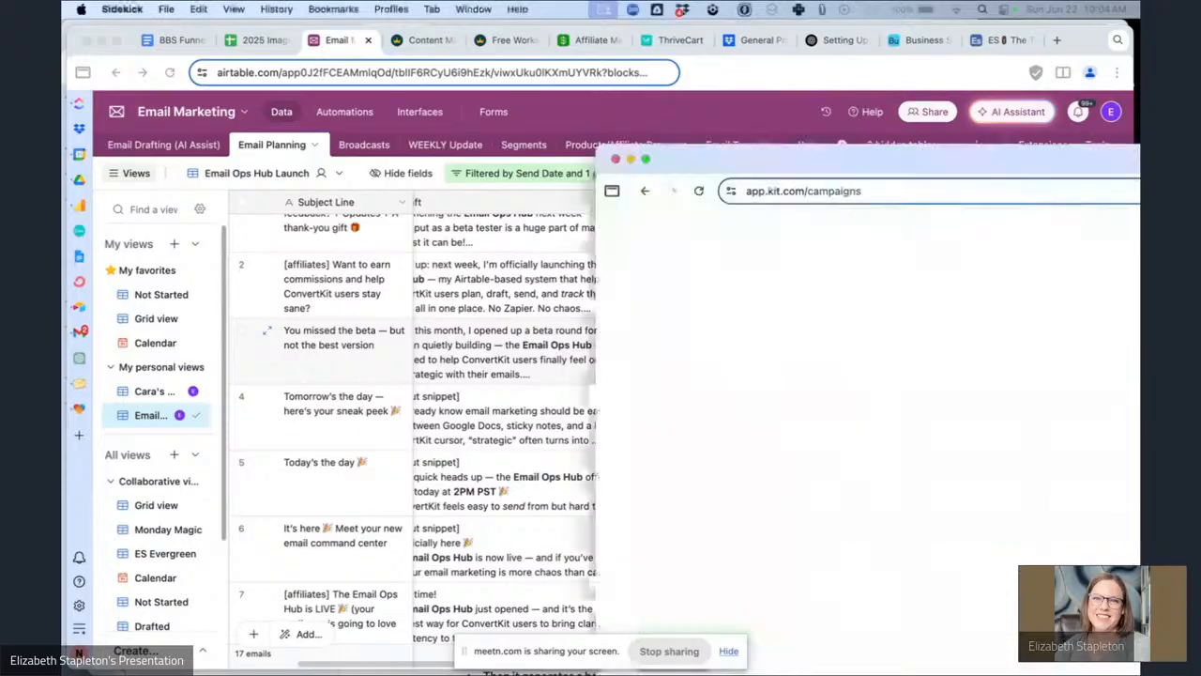
pyautogui.moveTo(1200, 183); pyautogui.dragTo(840, 111)
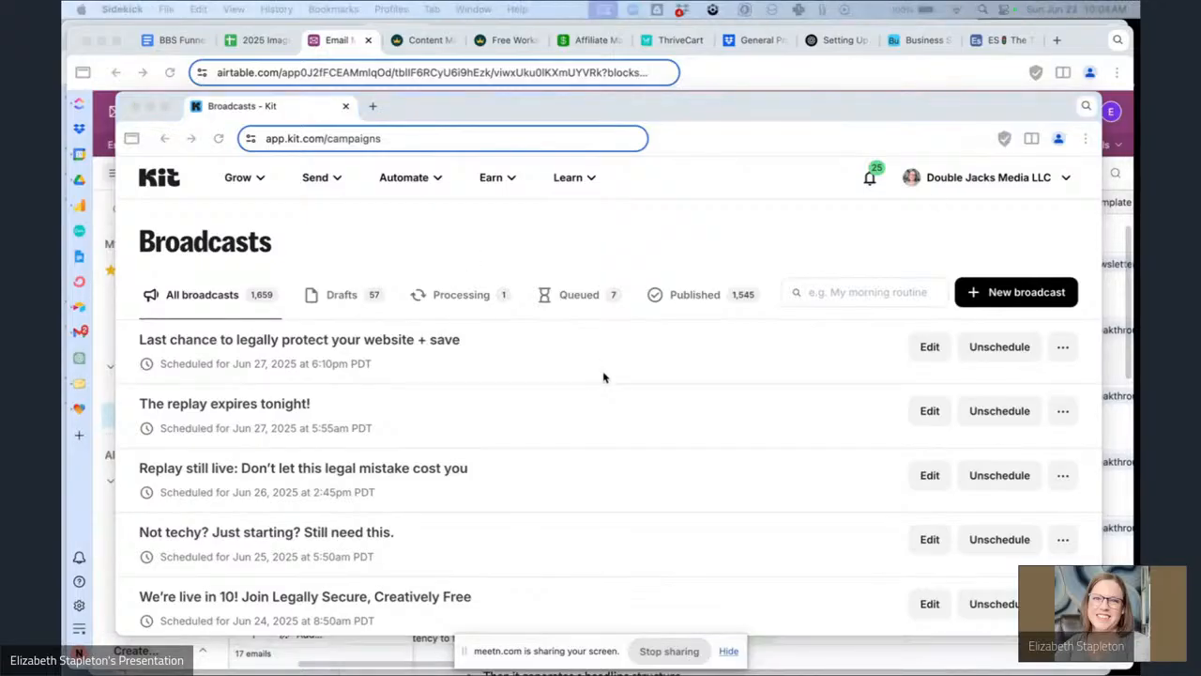
pyautogui.scroll(-8, 604, 377)
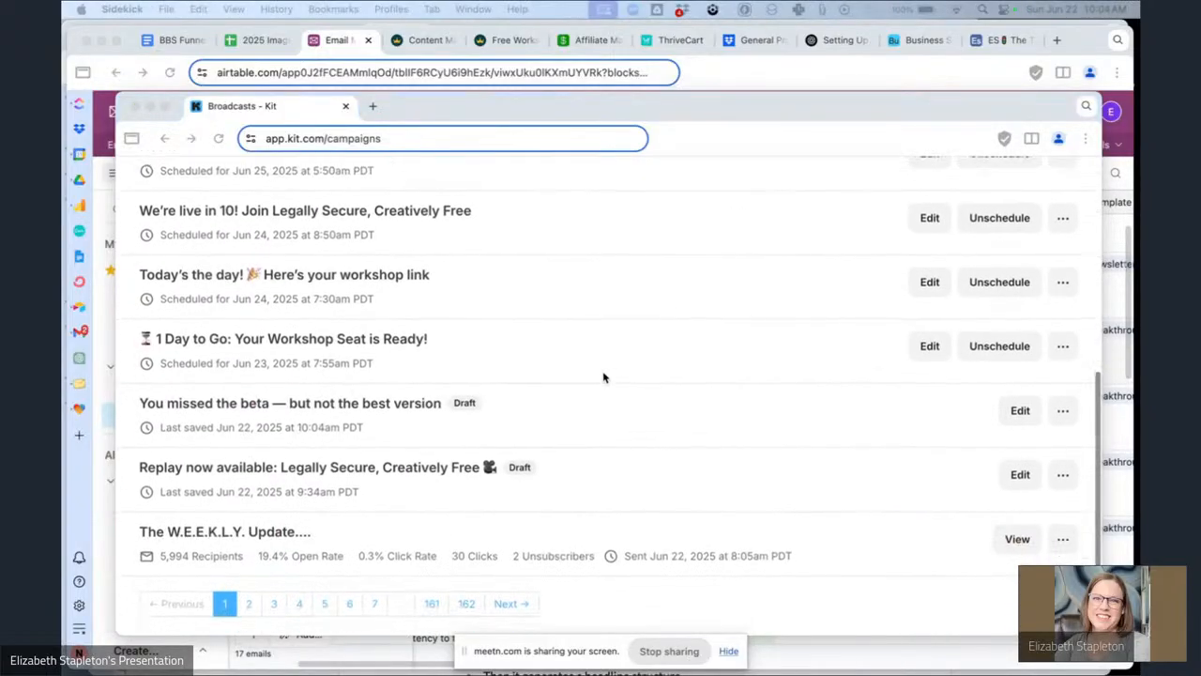
pyautogui.click(378, 406)
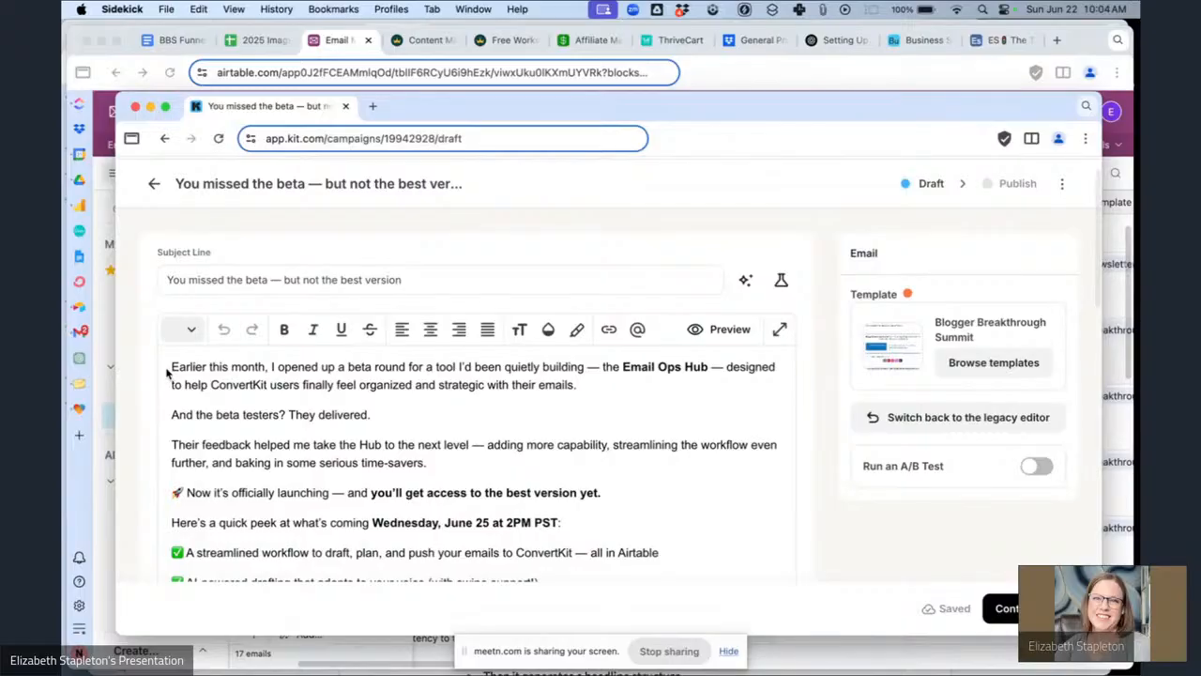
# Add an empty block above the email body and try inserting a snippet with the /sni and /ckh commands.
pyautogui.press('Return')
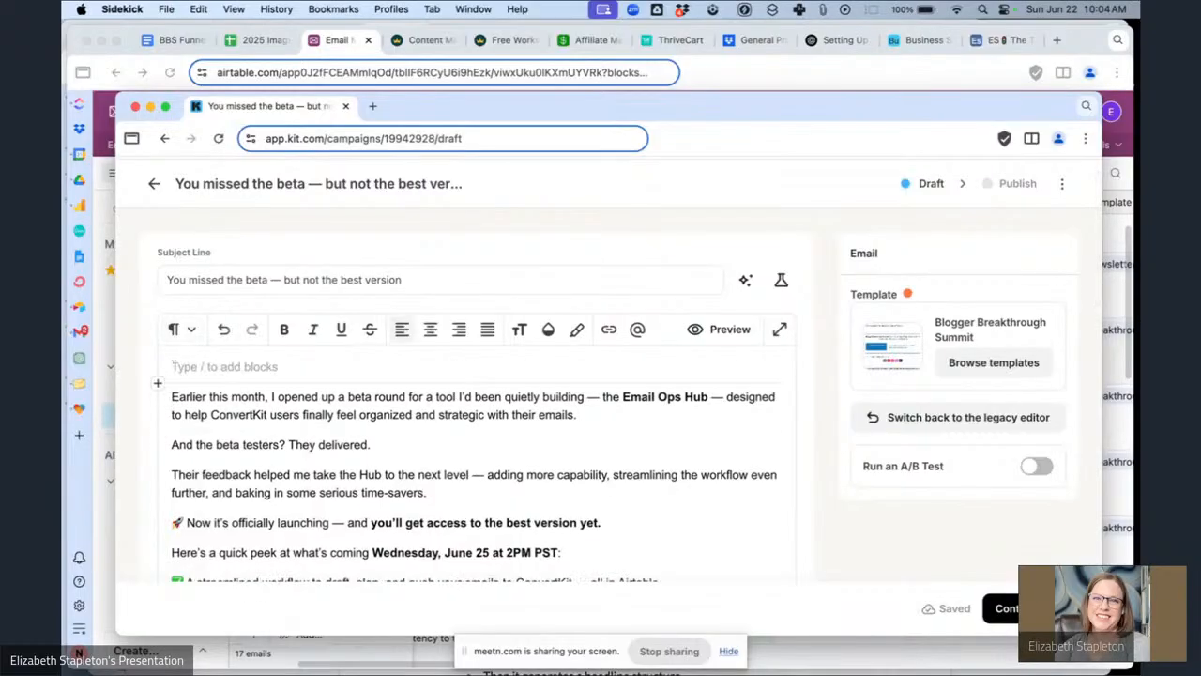
pyautogui.write('/sni')
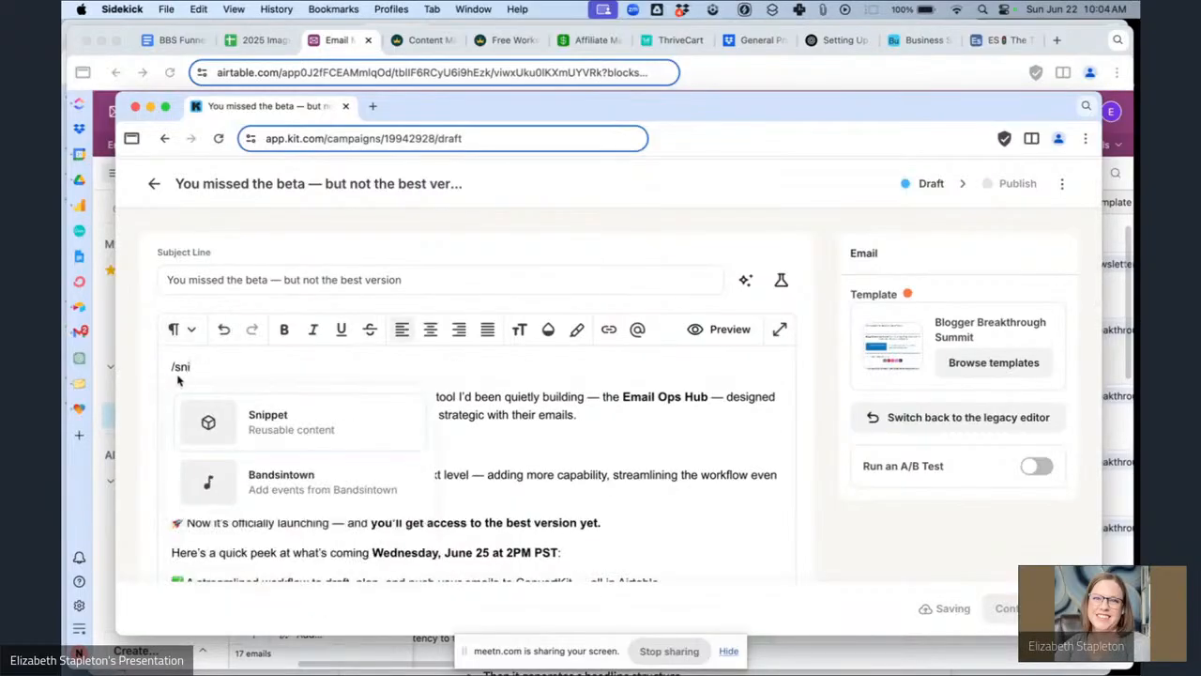
pyautogui.click(195, 365)
pyautogui.press('BackSpace')
pyautogui.press('BackSpace')
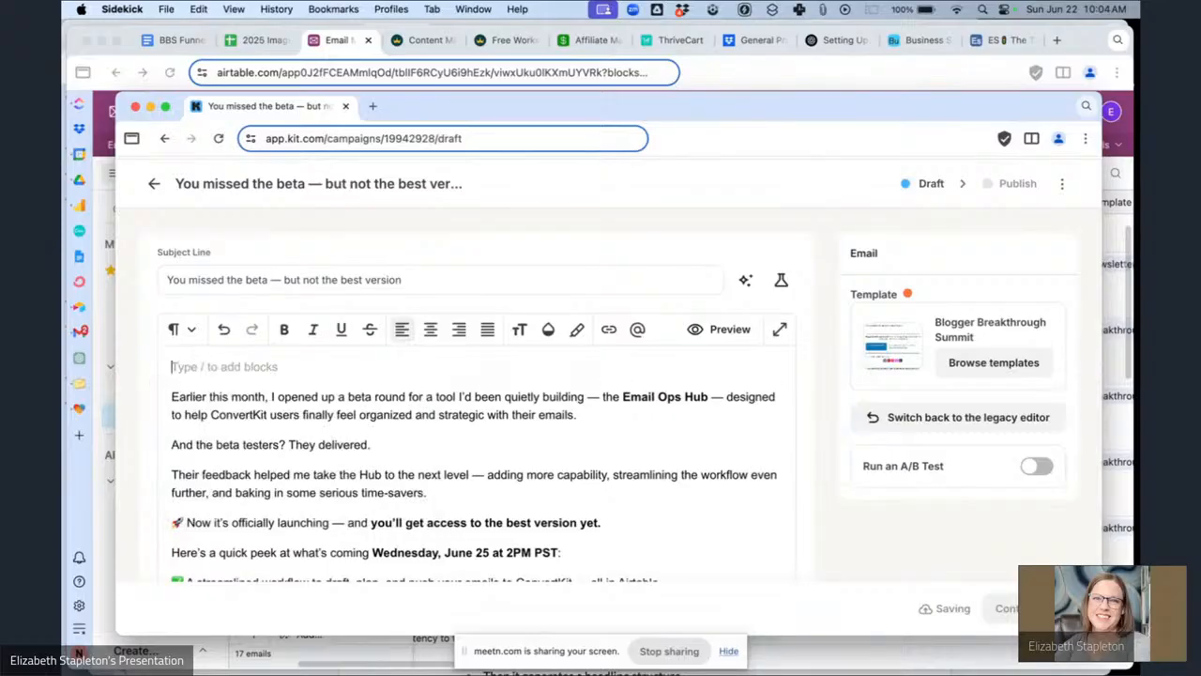
pyautogui.write('/ckh')
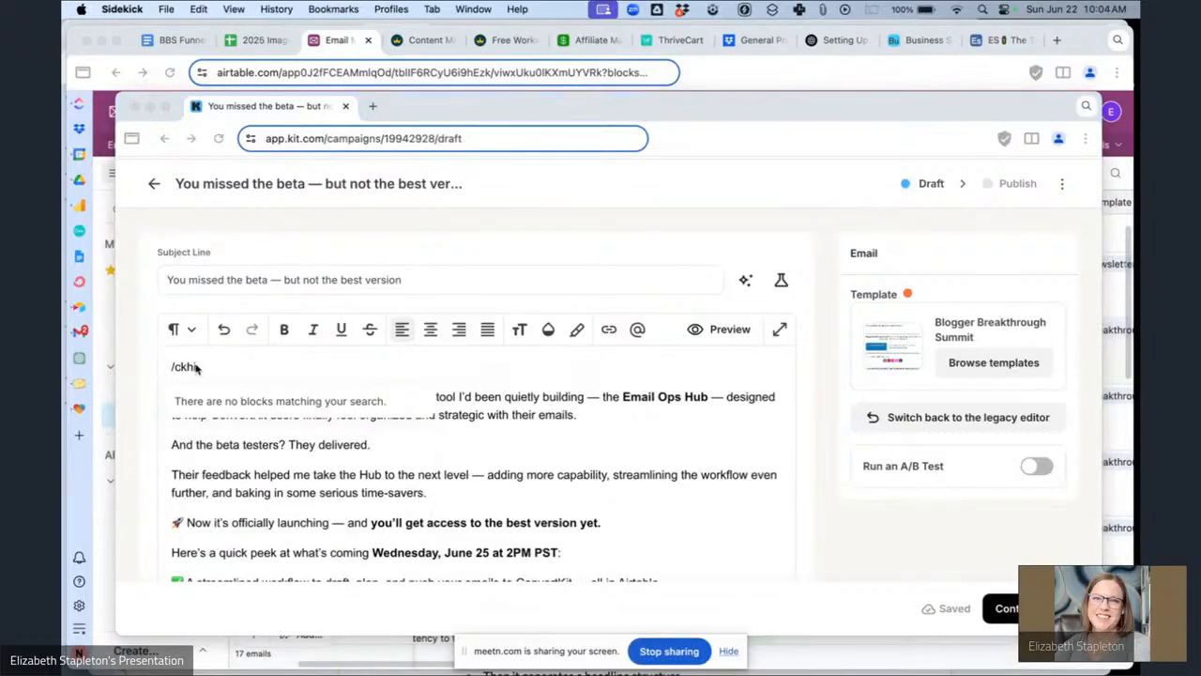
pyautogui.click(240, 369)
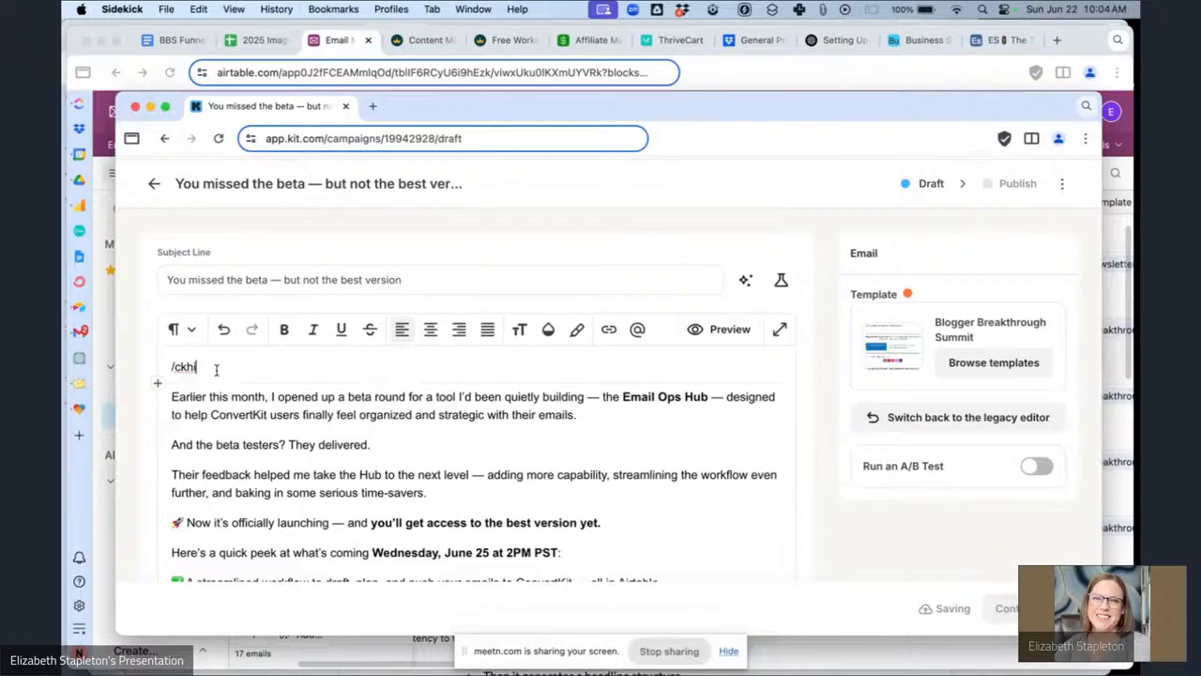
pyautogui.press('super+shift+Left')
pyautogui.press('BackSpace')
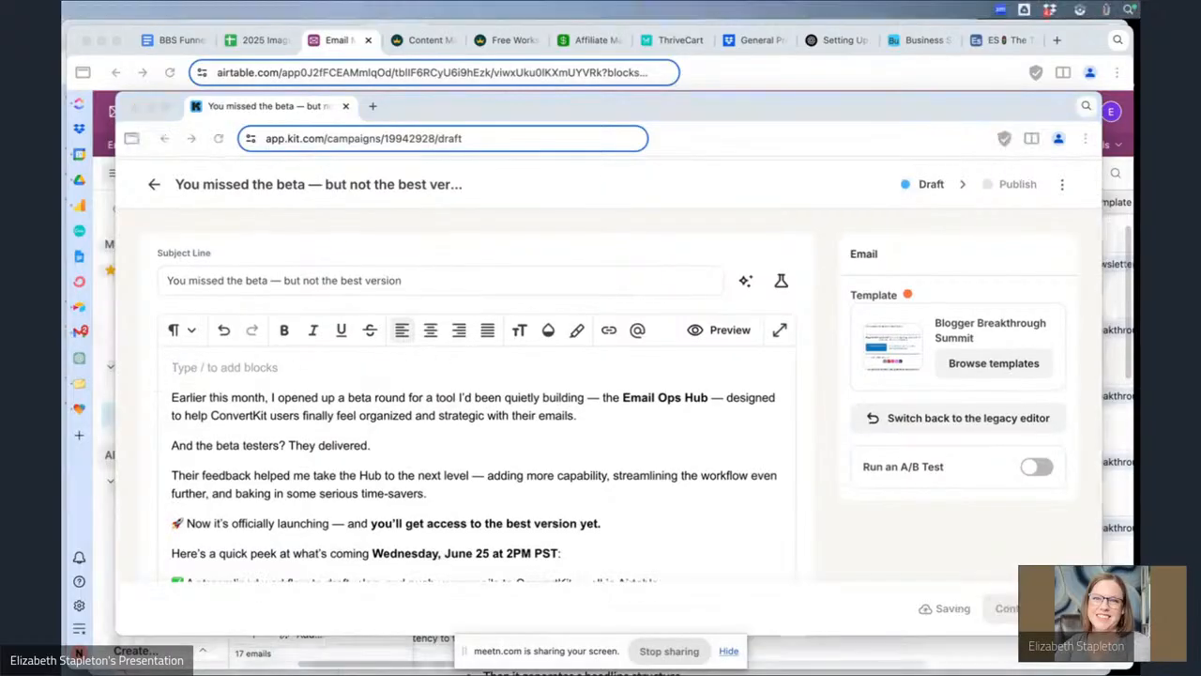
pyautogui.hotkey('ctrl', 'shift', 'space')
pyautogui.click(304, 390)
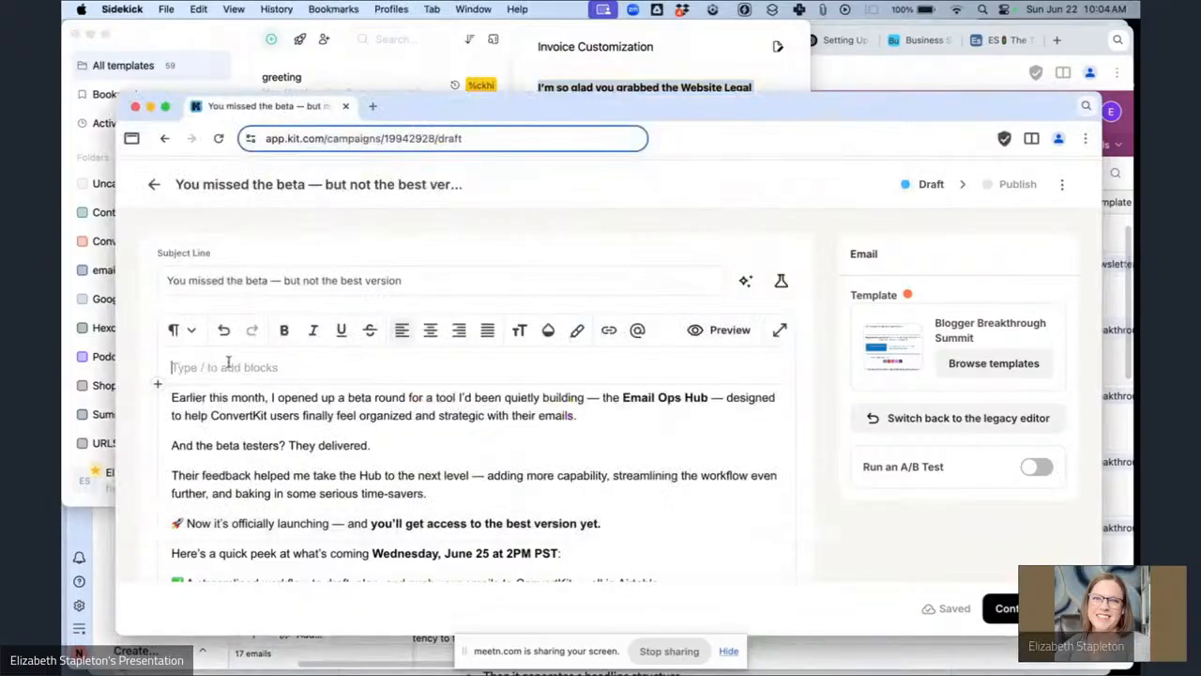
pyautogui.write('/ckhi')
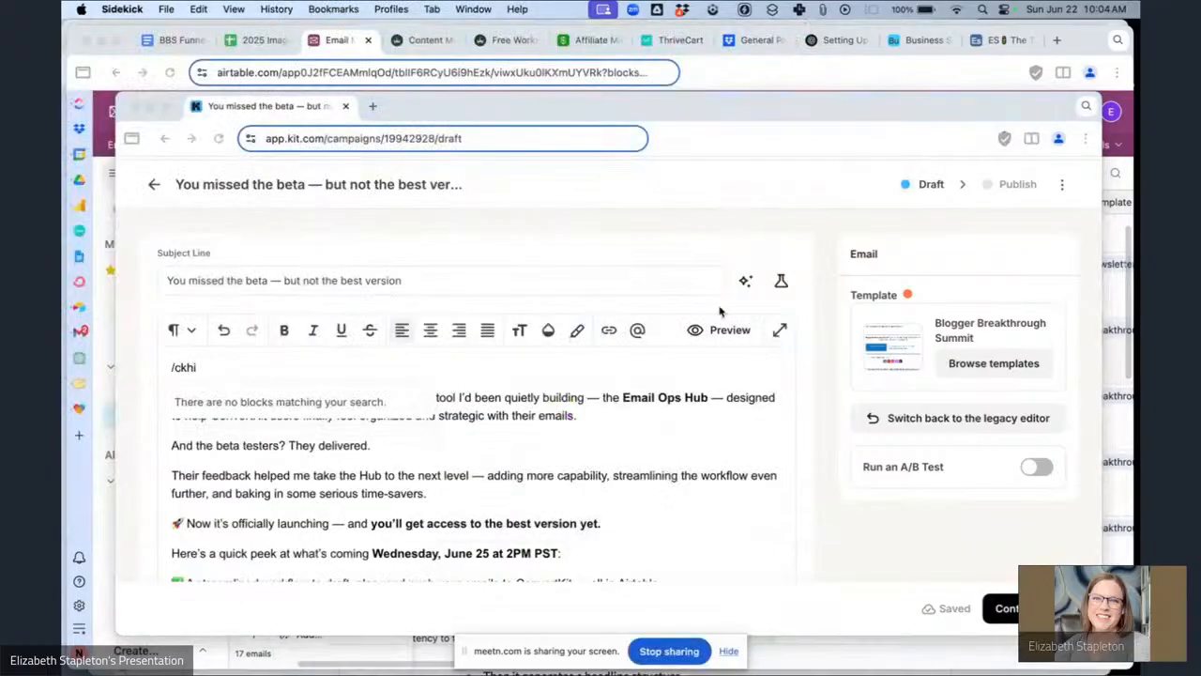
pyautogui.tripleClick(284, 367)
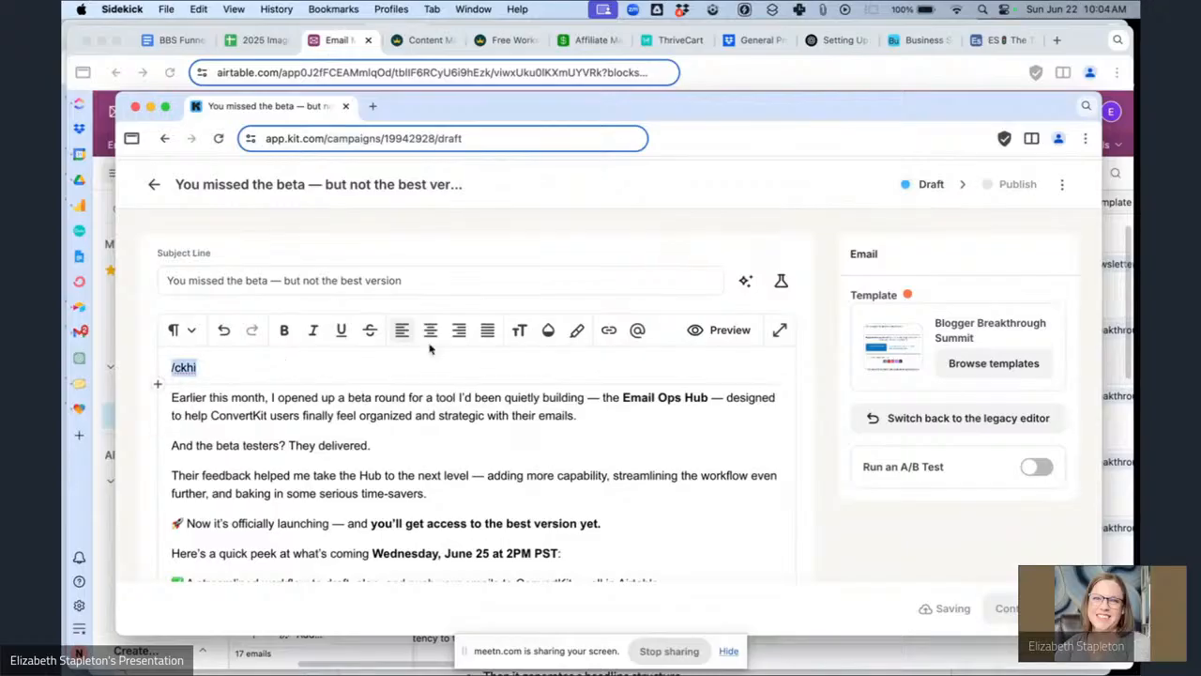
pyautogui.press('BackSpace')
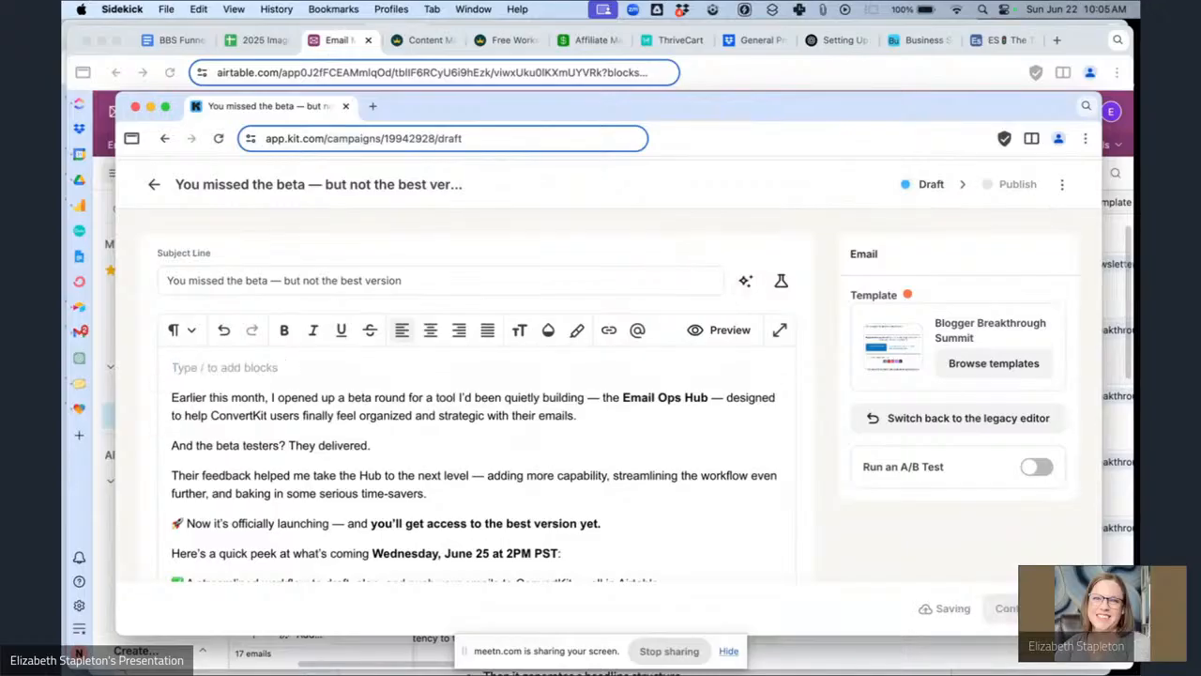
# Copy the greeting 'Hey {{ subscriber.first_name | strip | default: "Boss" }},' from the notes file into the top of the email body, removing the leftover /copy line.
pyautogui.press('super+Tab')
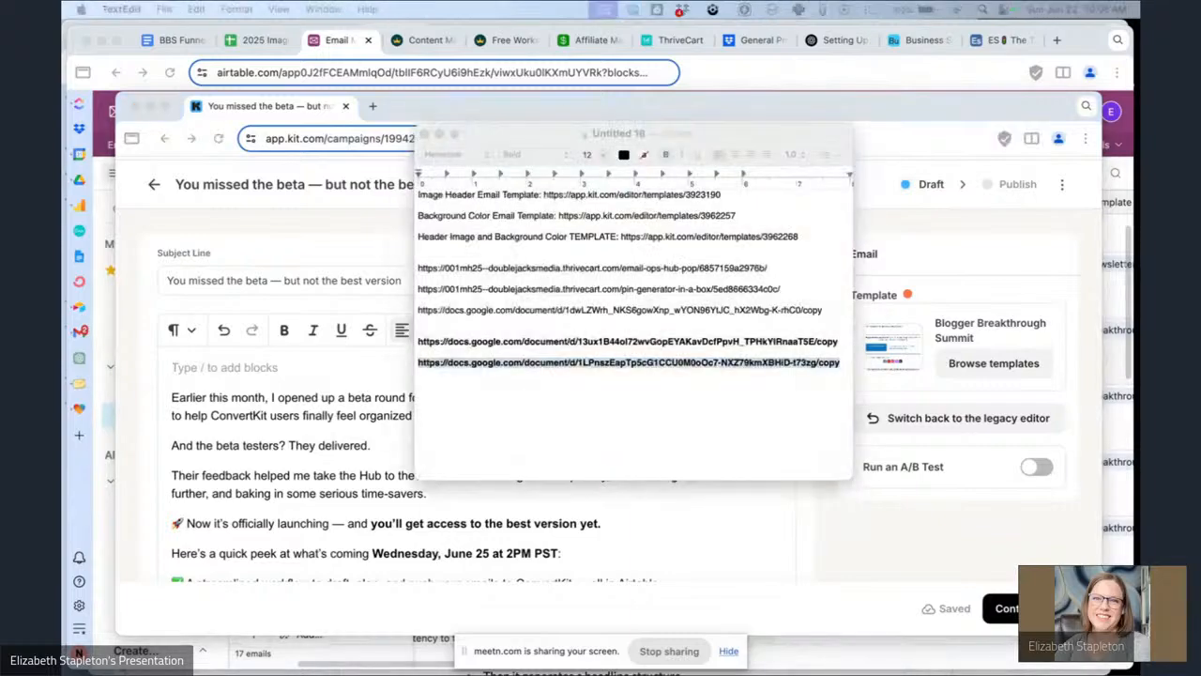
pyautogui.press('BackSpace')
pyautogui.write('Hey {{ subscriber.first_name | strip | default: "Boss" }},')
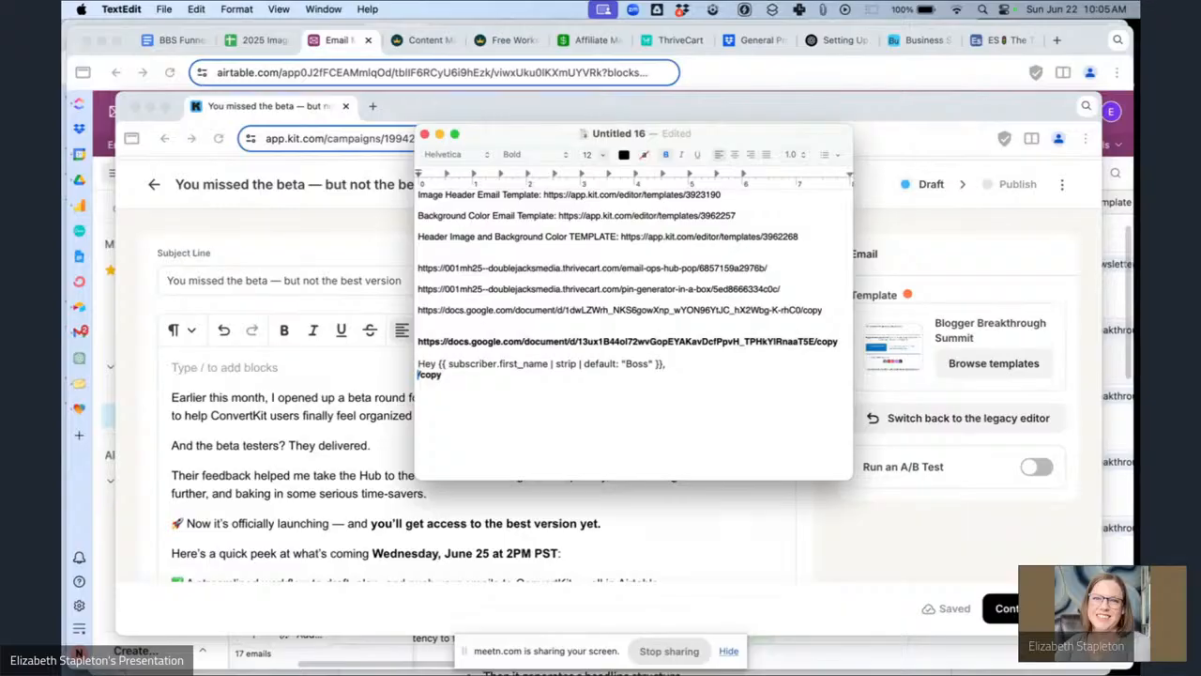
pyautogui.moveTo(441, 375); pyautogui.dragTo(419, 365)
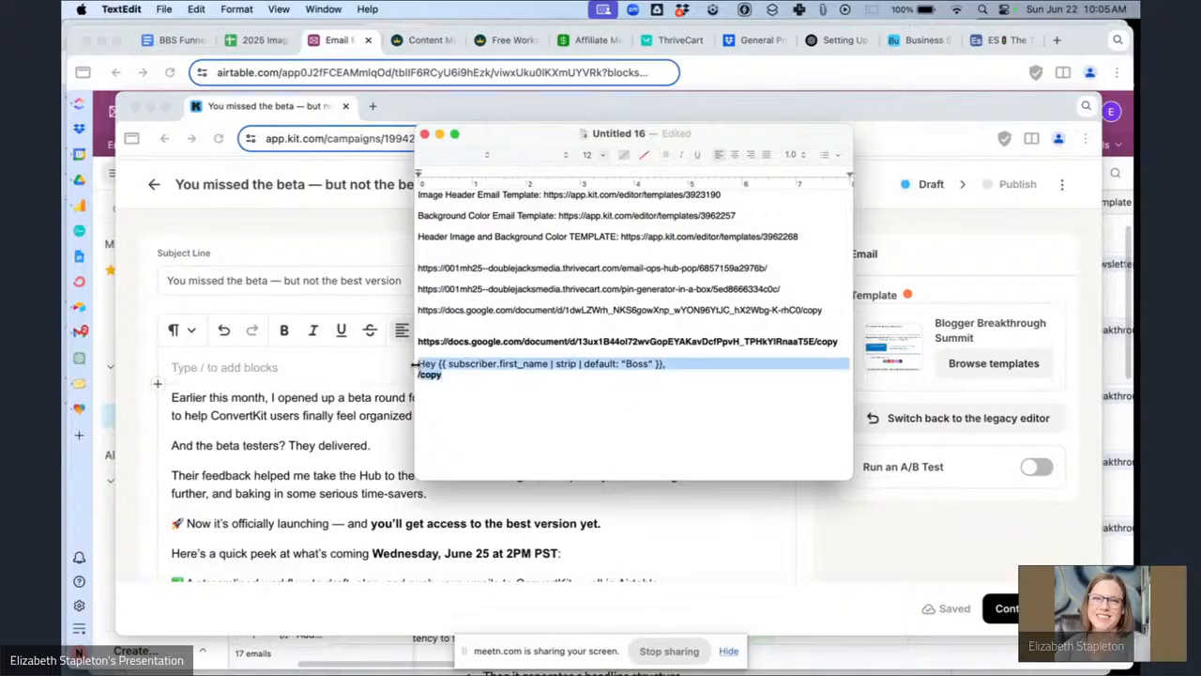
pyautogui.press('super+c')
pyautogui.press('super+Tab')
pyautogui.press('super+v')
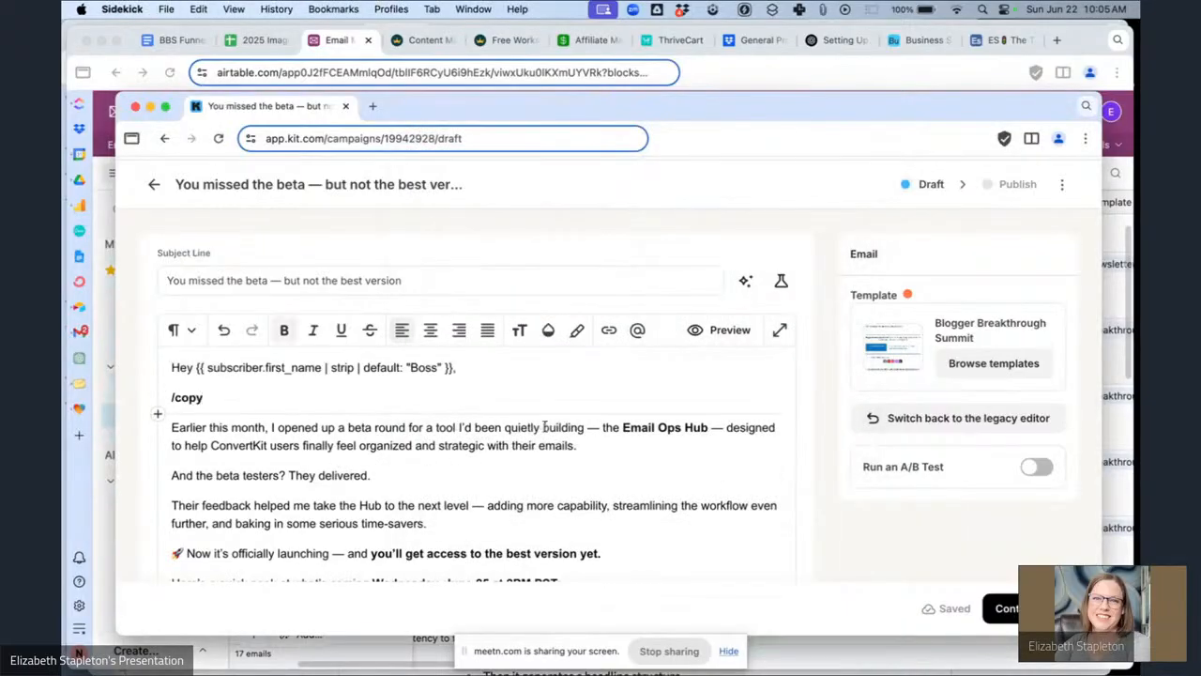
pyautogui.tripleClick(214, 400)
pyautogui.press('BackSpace')
pyautogui.press('BackSpace')
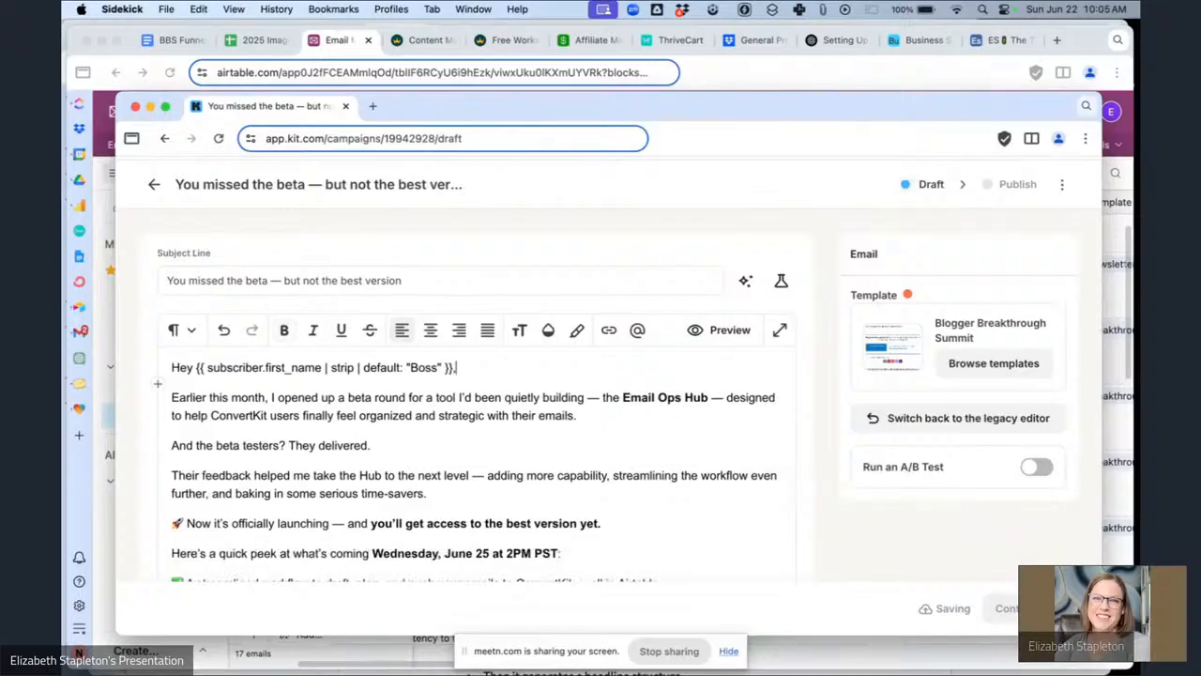
# Replace the [opt out snippet] placeholder after the sign-off with the Email Ops Hub Launch Opt Out block snippet.
pyautogui.scroll(-10, 282, 431)
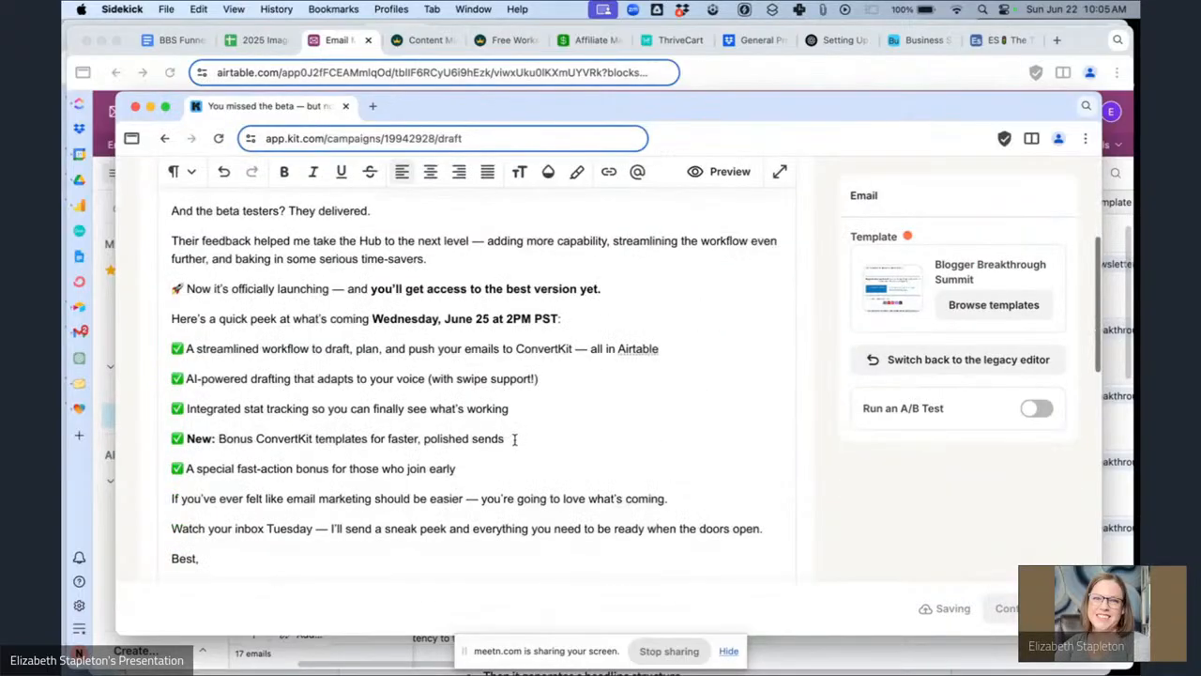
pyautogui.moveTo(266, 482); pyautogui.dragTo(163, 480)
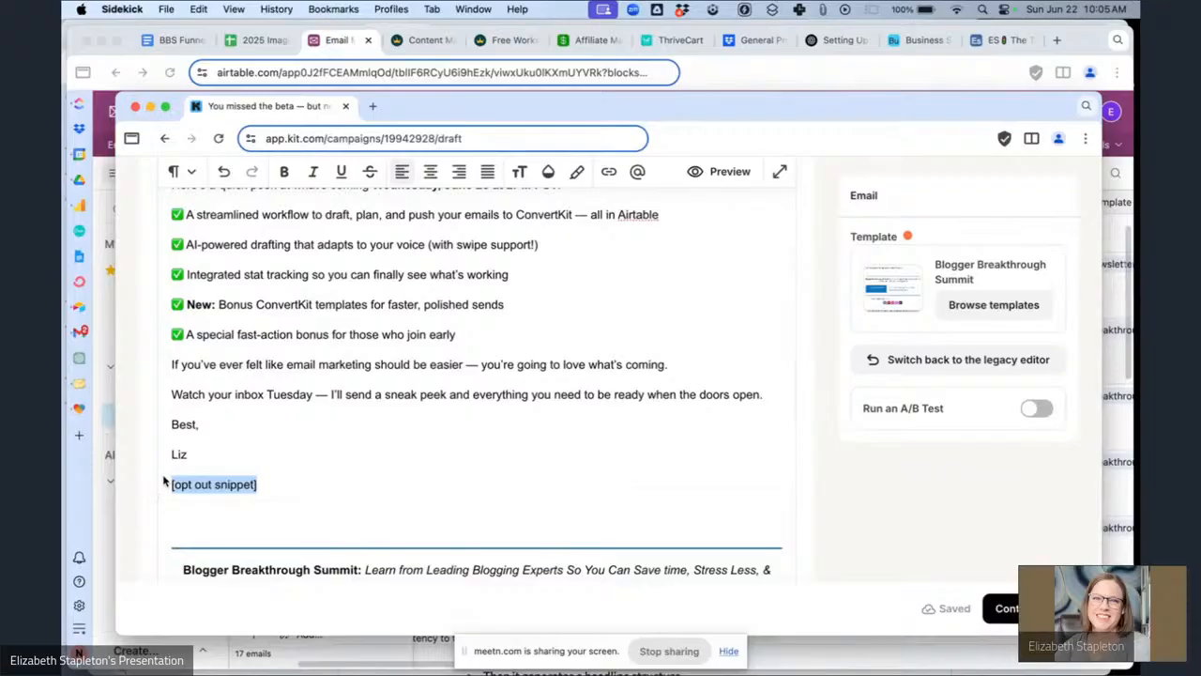
pyautogui.press('BackSpace')
pyautogui.write('/sn')
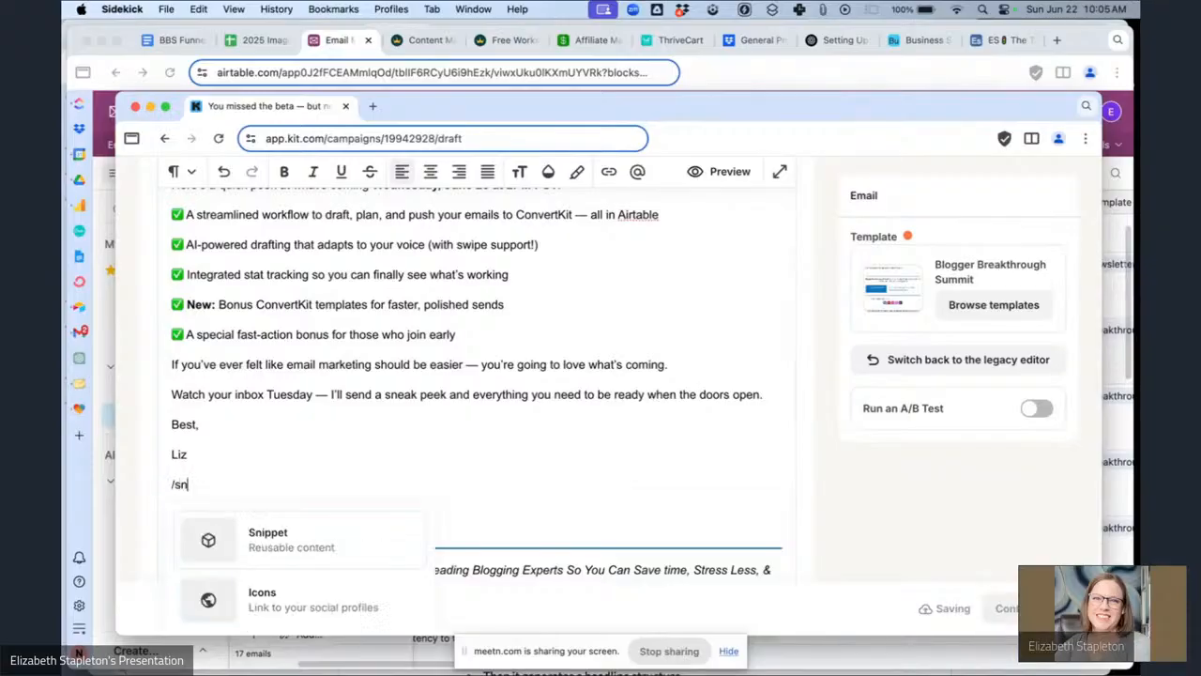
pyautogui.write('i')
pyautogui.press('Return')
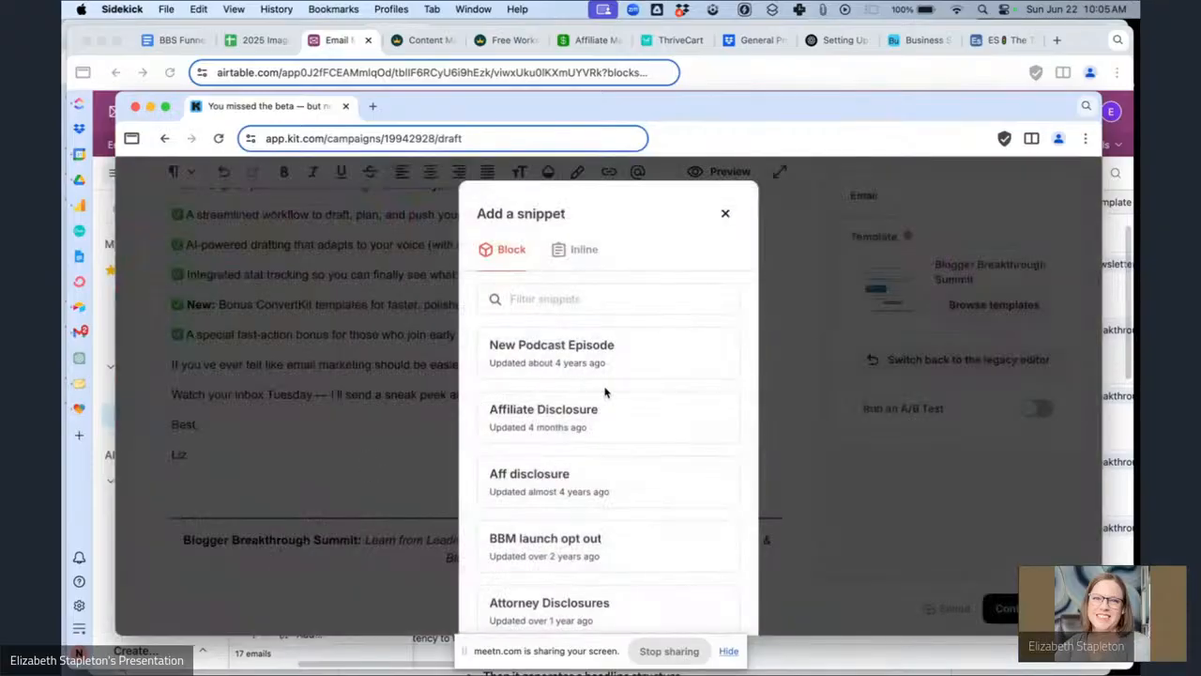
pyautogui.write('em')
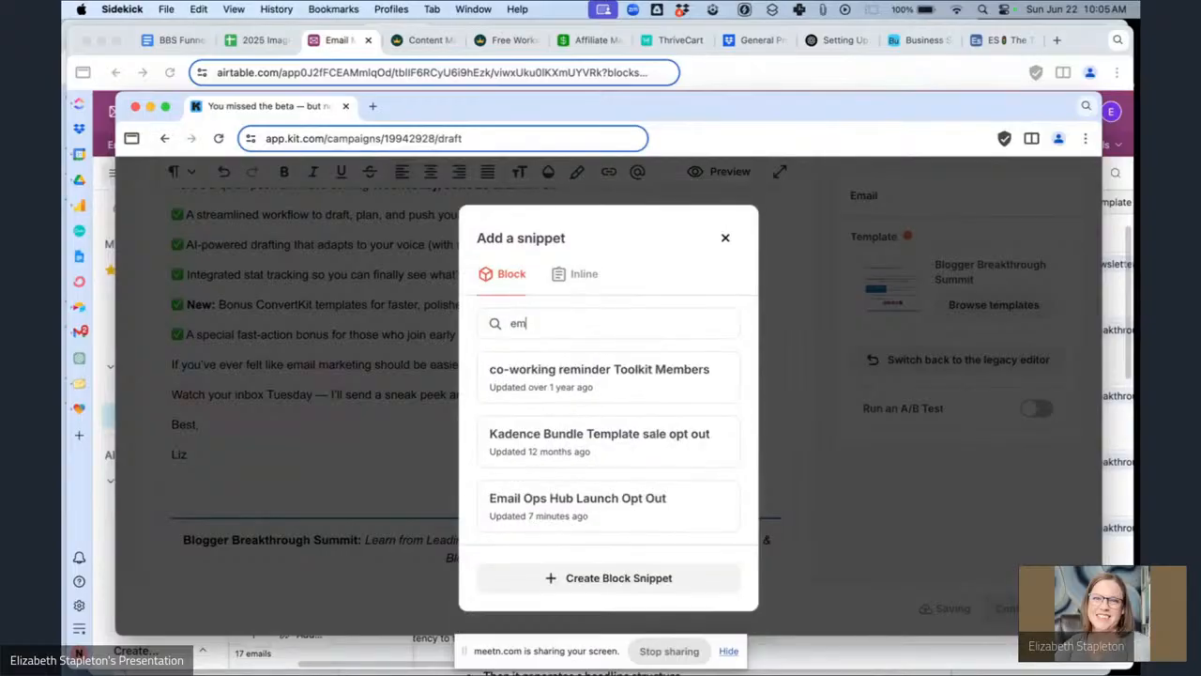
pyautogui.click(581, 495)
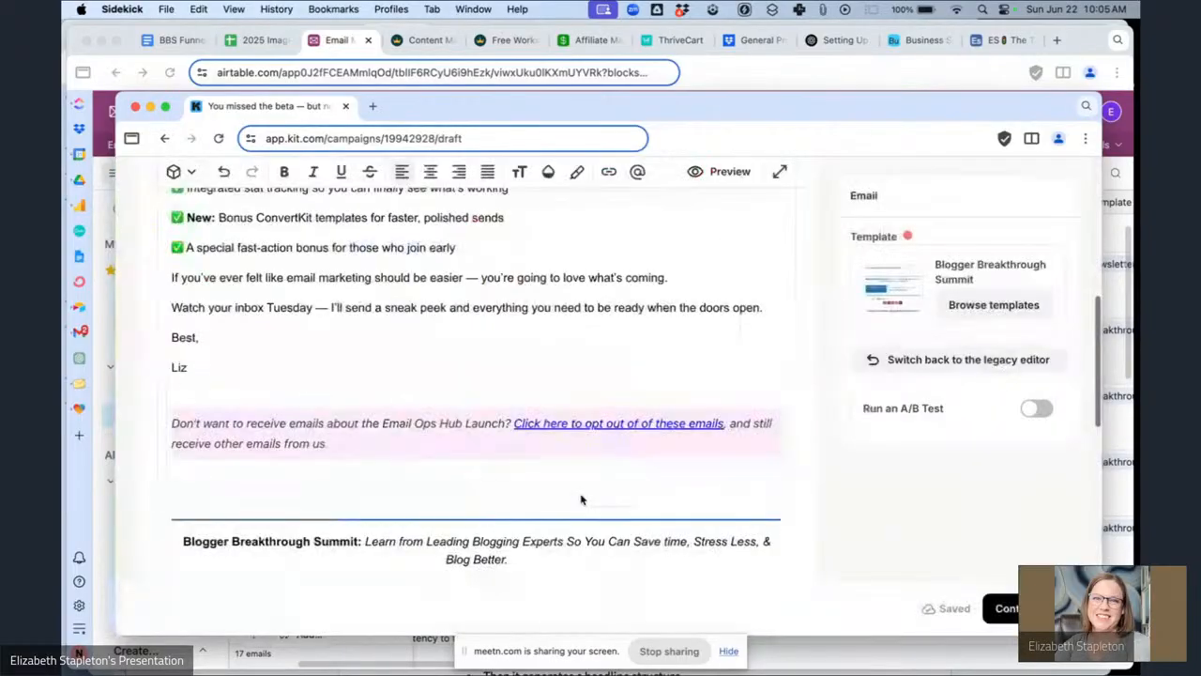
# Link the text 'Wednesday, June 25 at 2PM PST' to the copied URL.
pyautogui.scroll(5, 404, 412)
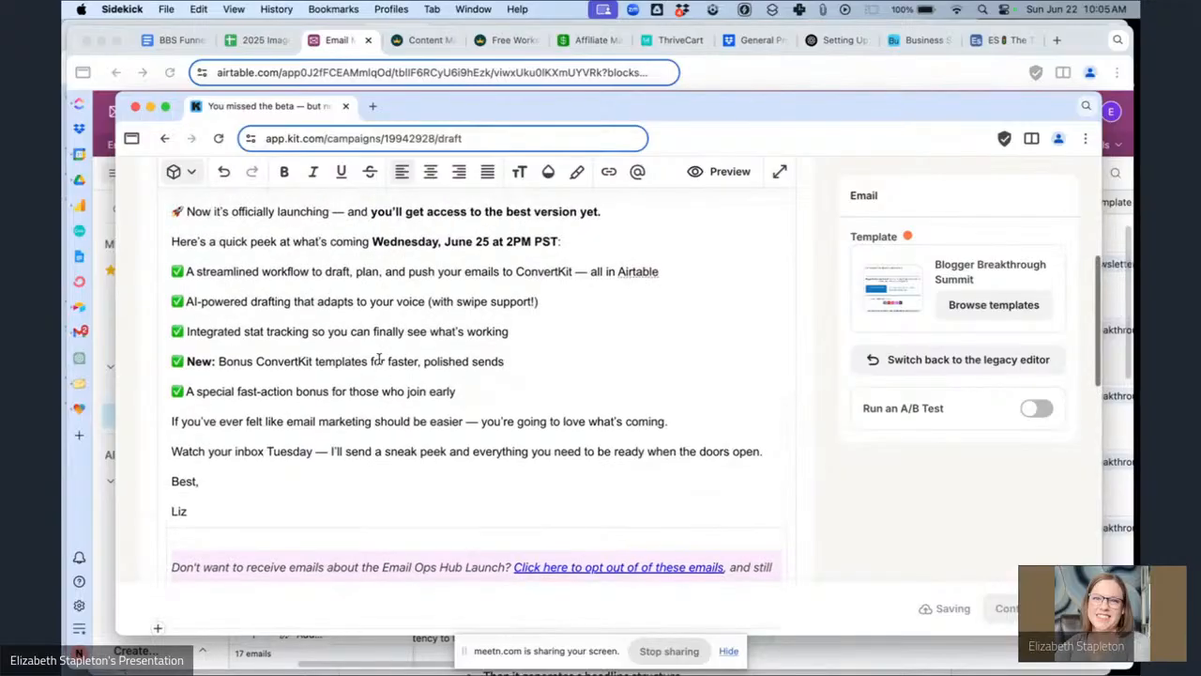
pyautogui.scroll(2, 404, 413)
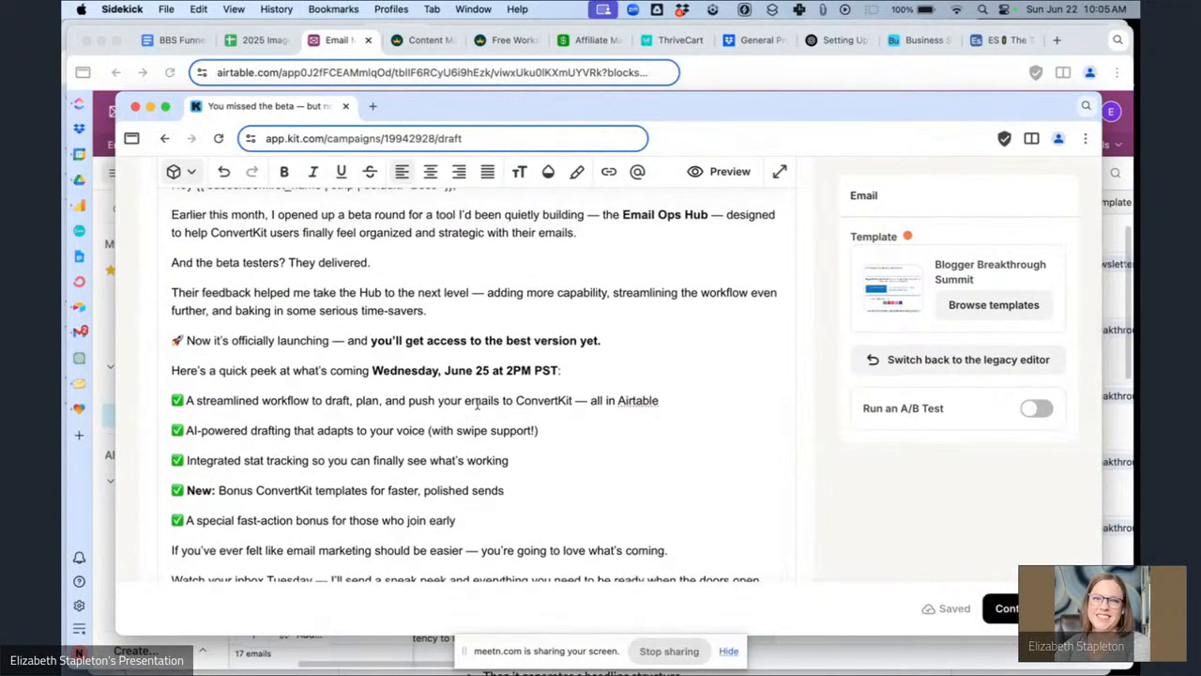
pyautogui.scroll(1, 476, 403)
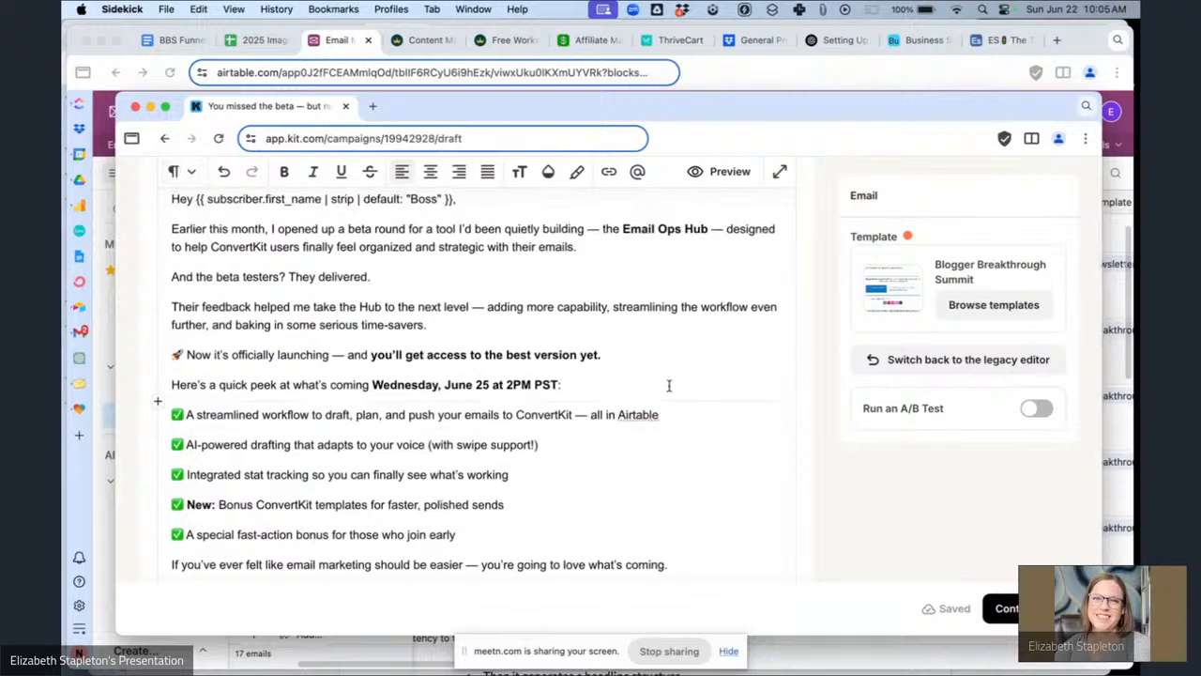
pyautogui.scroll(3, 670, 384)
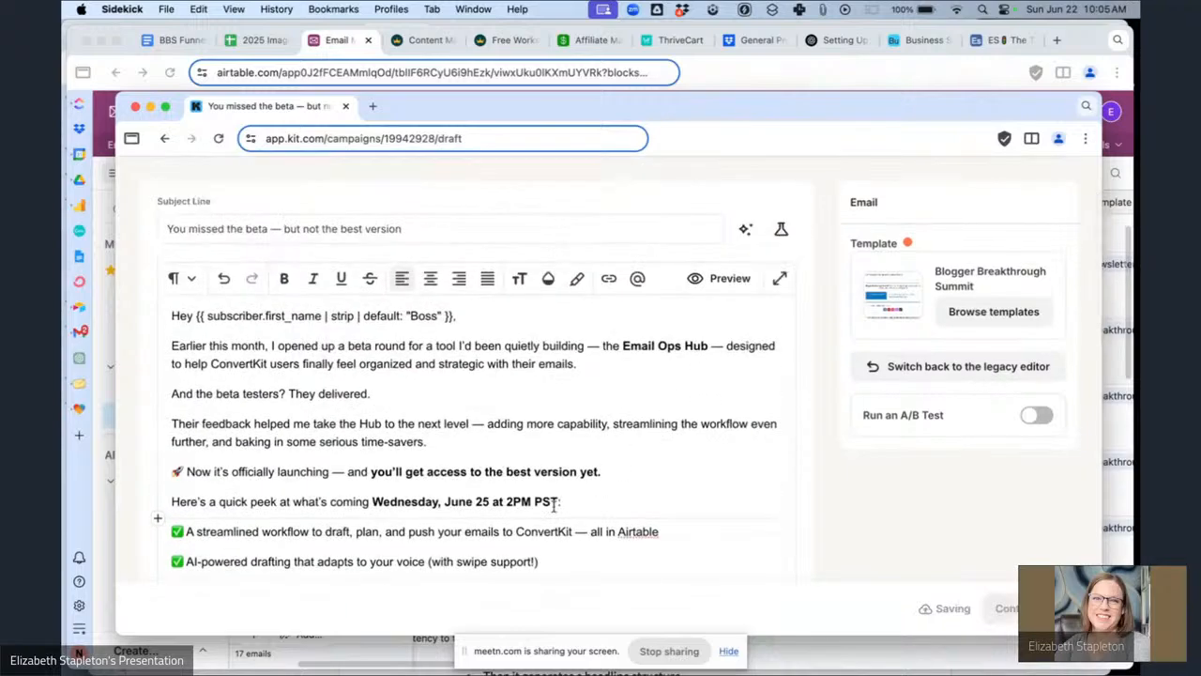
pyautogui.moveTo(560, 501); pyautogui.dragTo(372, 498)
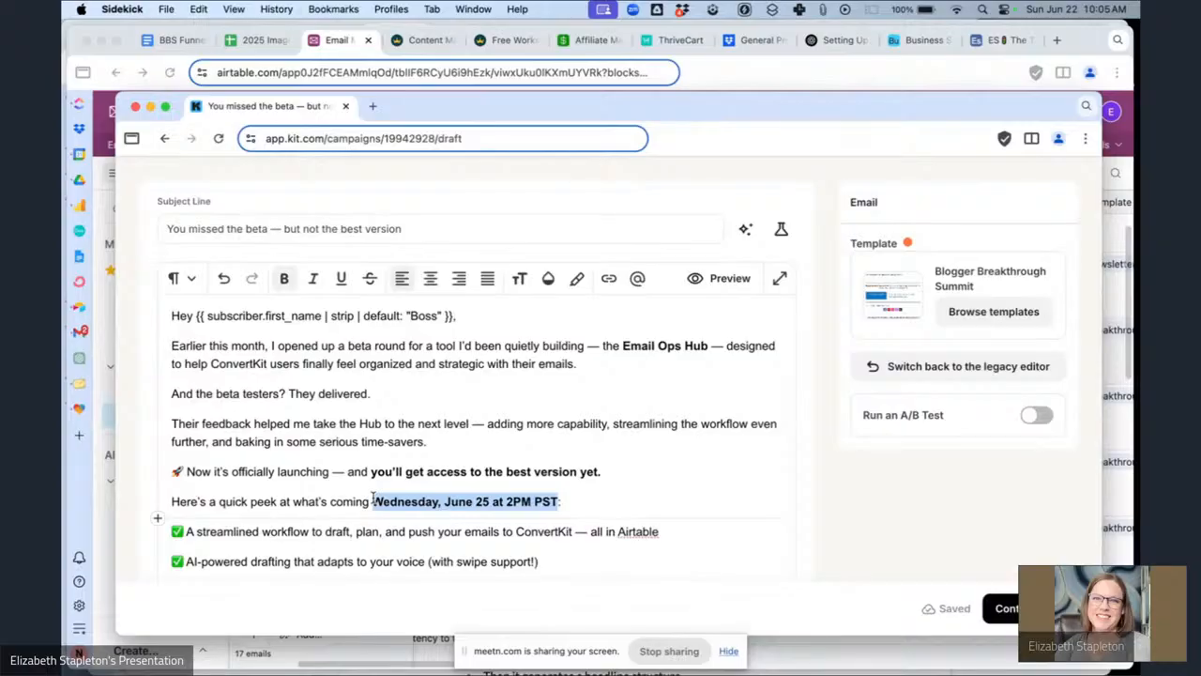
pyautogui.press('super+k')
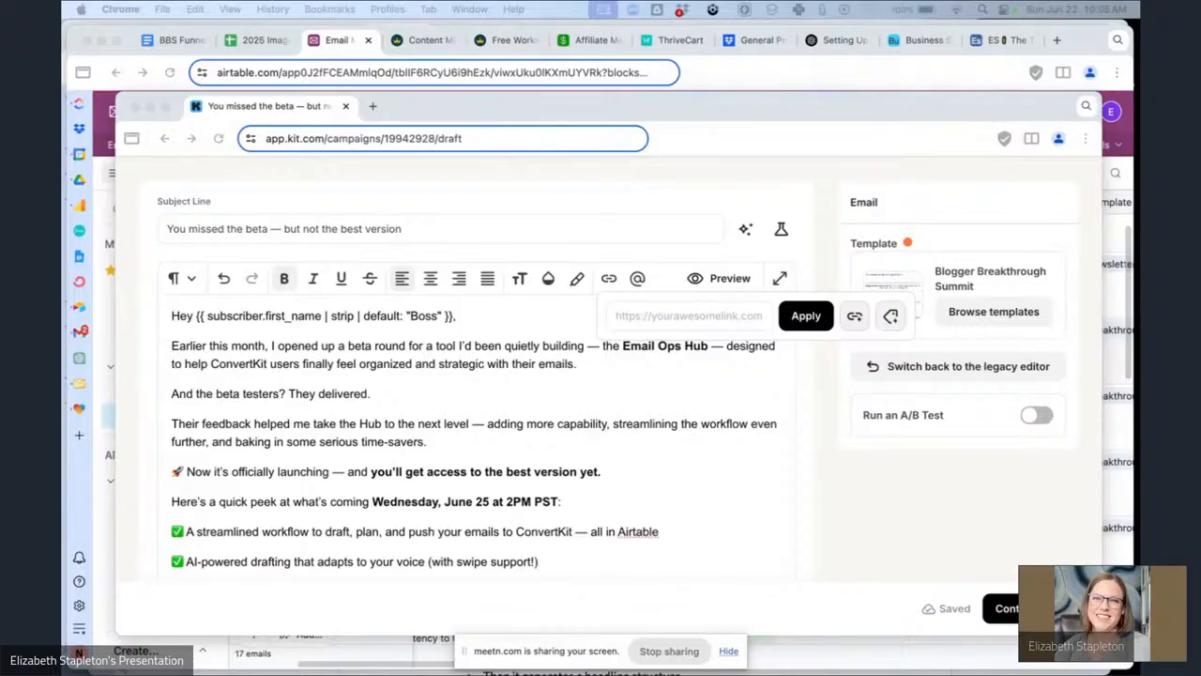
pyautogui.click(737, 317)
pyautogui.press('super+v')
pyautogui.click(806, 316)
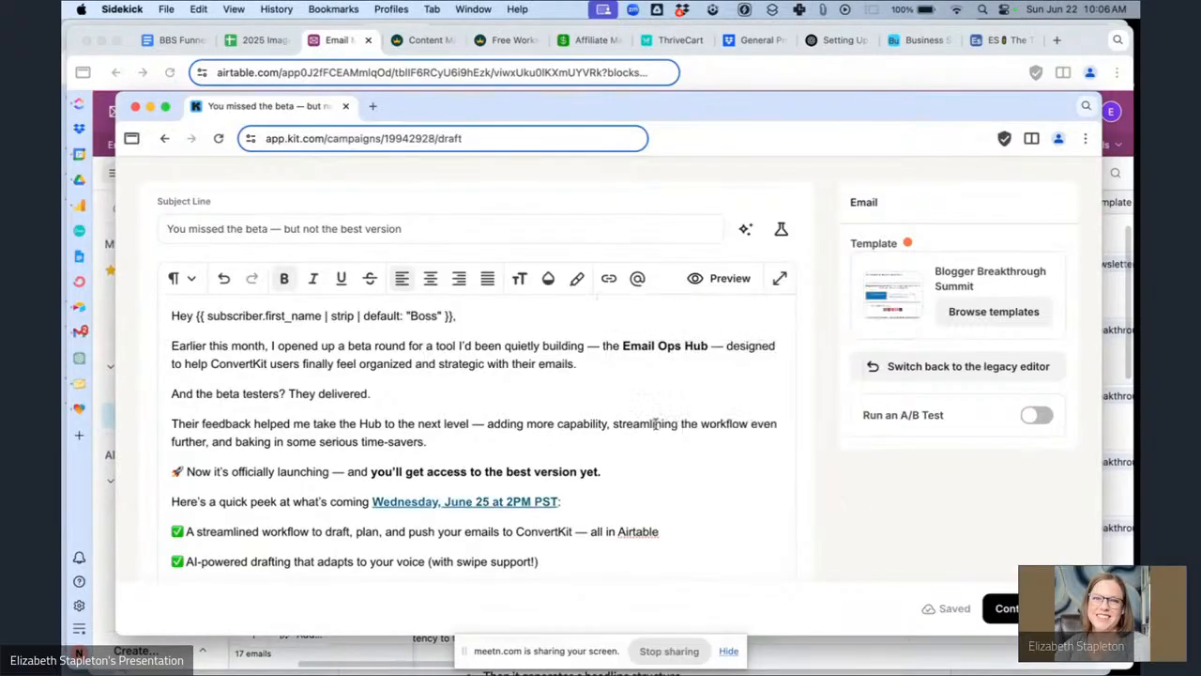
pyautogui.scroll(-4, 647, 422)
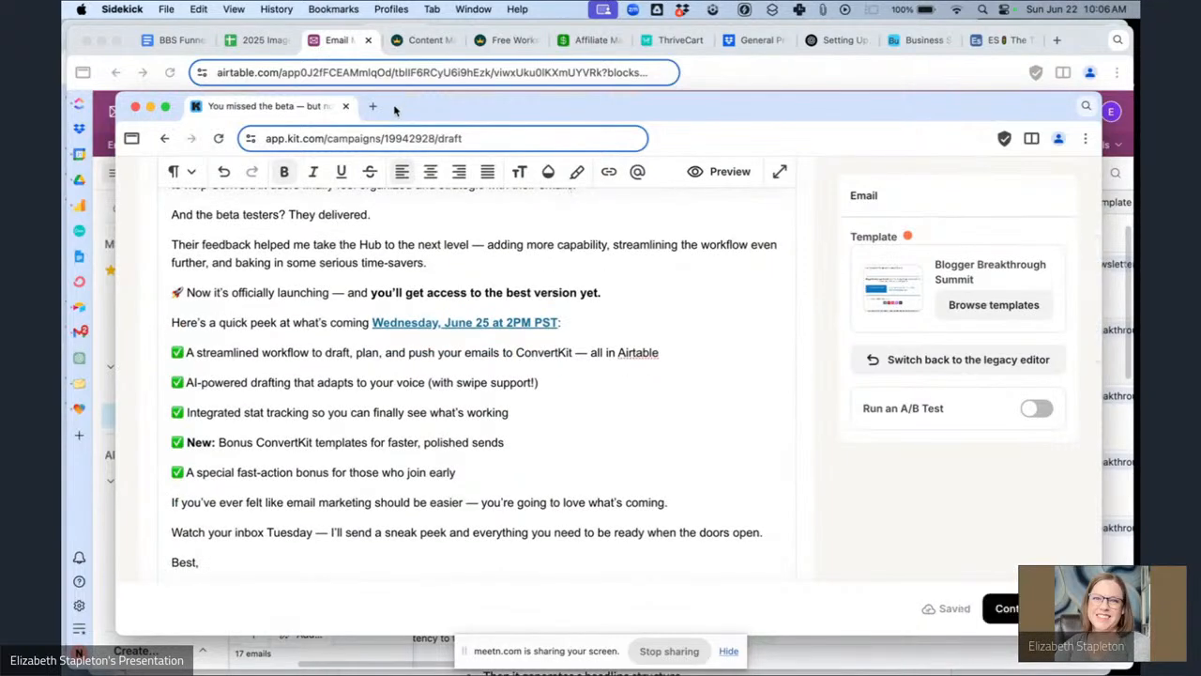
pyautogui.moveTo(394, 111); pyautogui.dragTo(666, 135)
pyautogui.press('super+Tab')
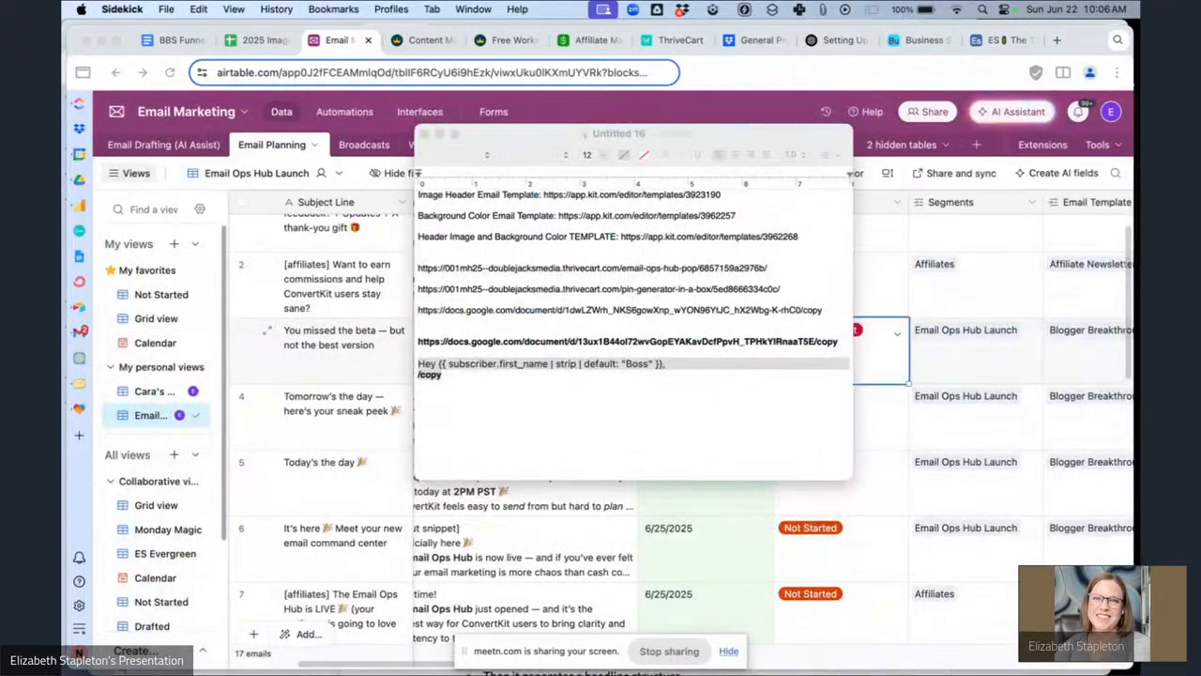
pyautogui.moveTo(1107, 122); pyautogui.dragTo(368, 128)
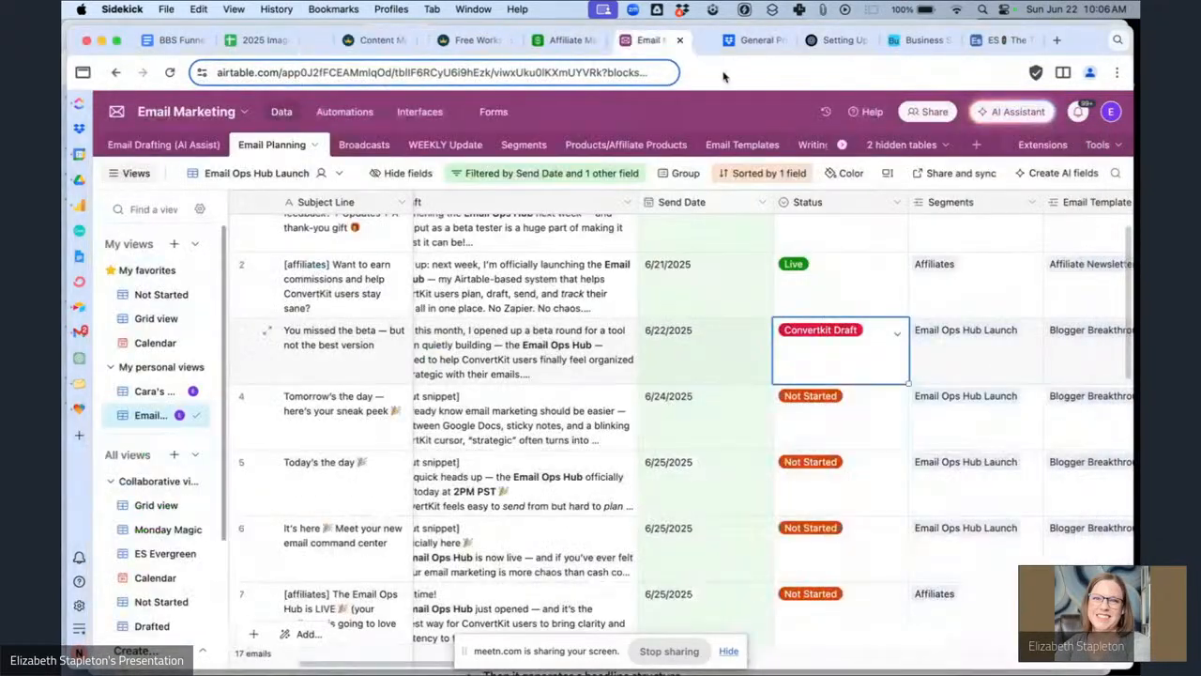
pyautogui.click(762, 39)
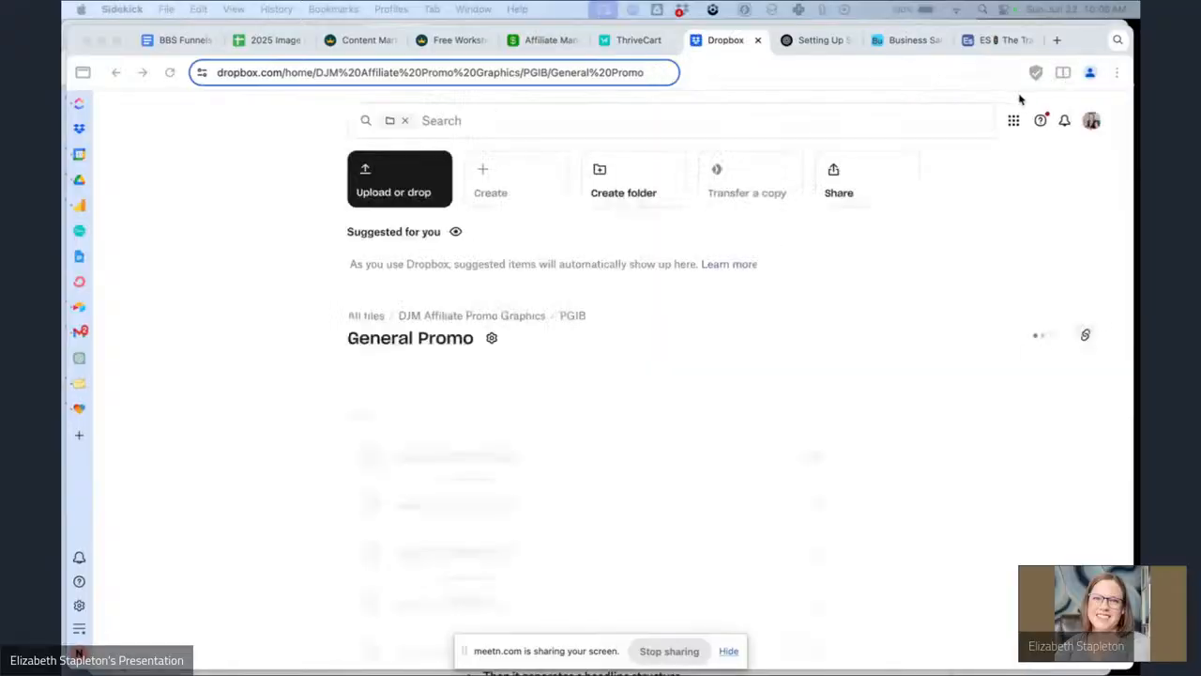
pyautogui.hotkey('ctrl', 'Up')
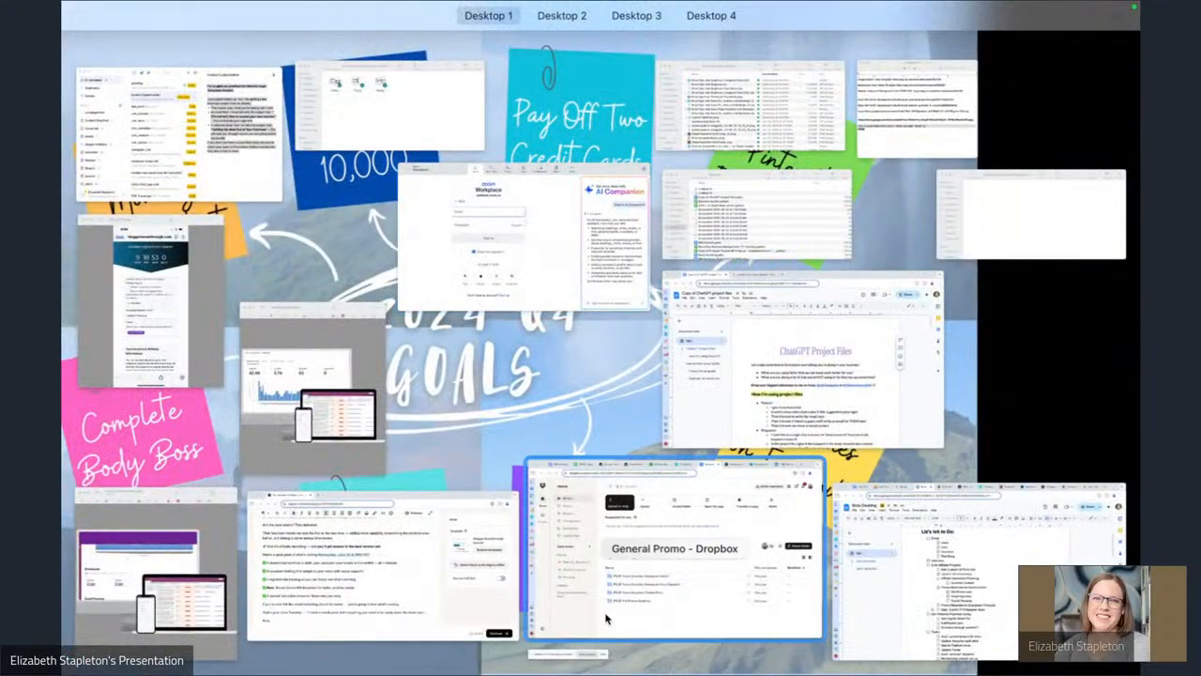
pyautogui.click(436, 596)
# Continue the broadcast to publishing and choose to send it as an email.
pyautogui.scroll(-4, 515, 445)
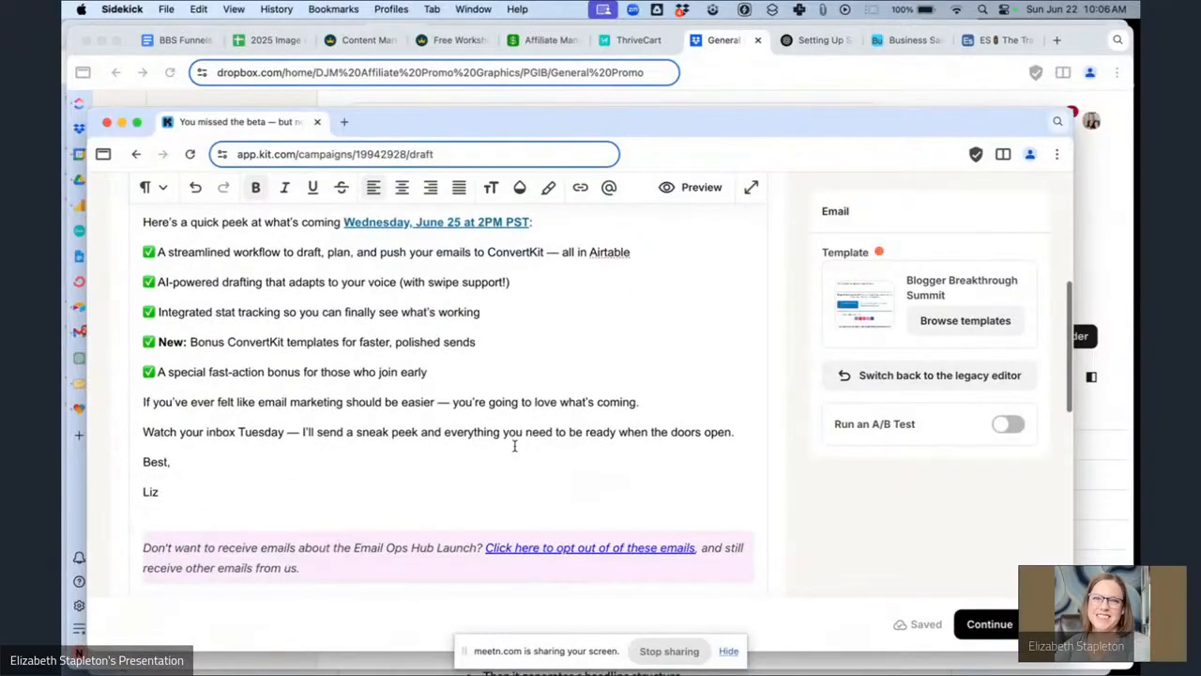
pyautogui.scroll(5, 514, 445)
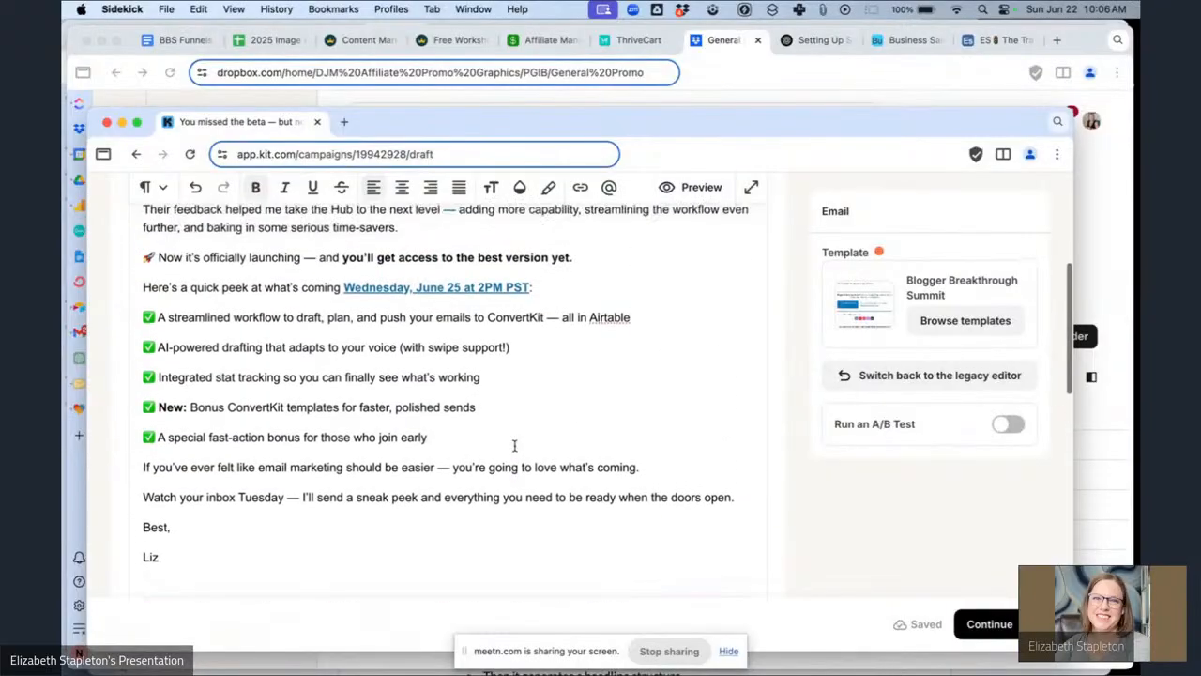
pyautogui.scroll(4, 515, 444)
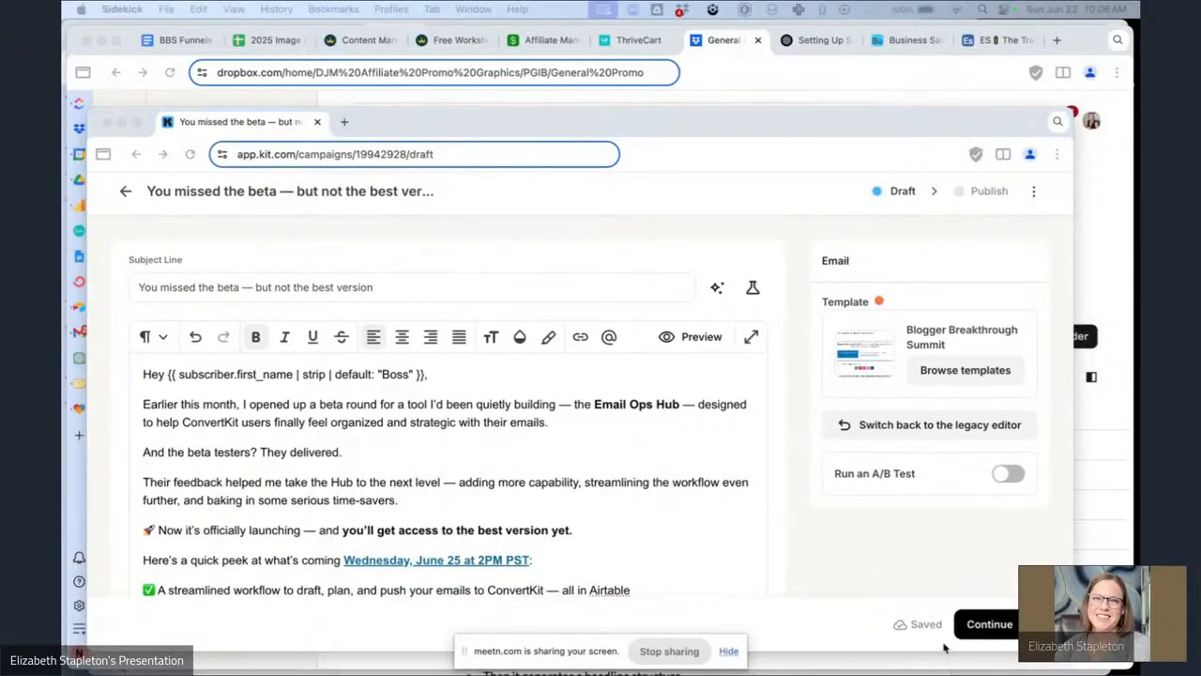
pyautogui.click(984, 623)
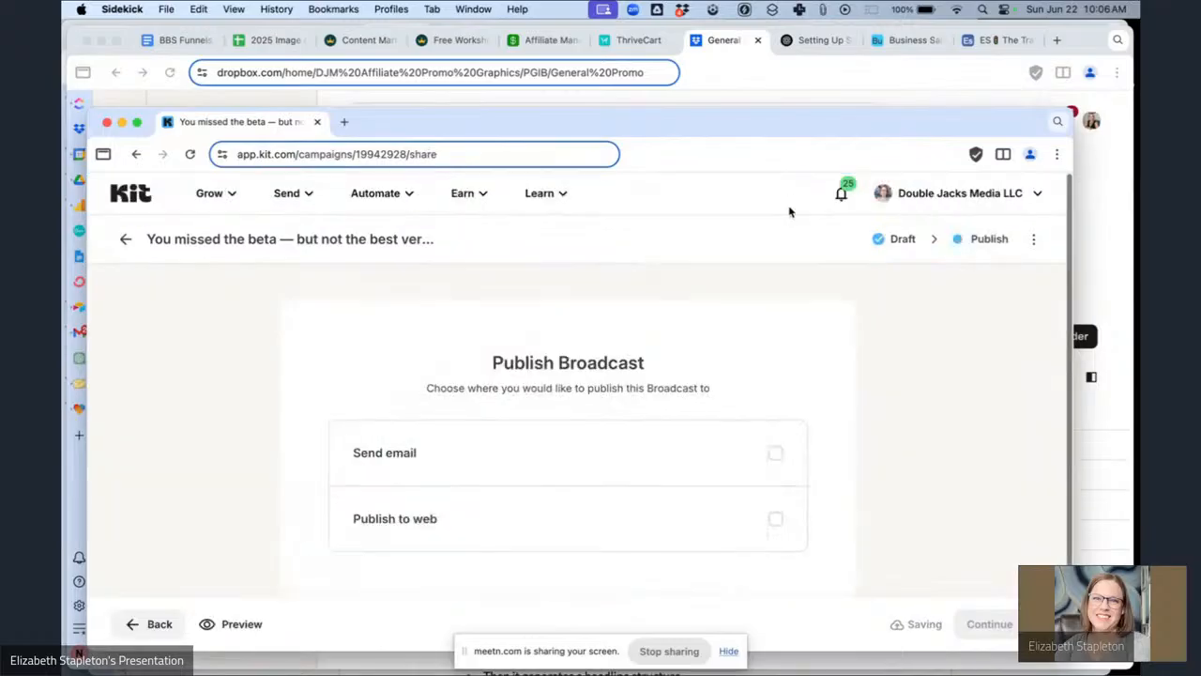
pyautogui.moveTo(799, 129); pyautogui.dragTo(823, 59)
pyautogui.click(749, 375)
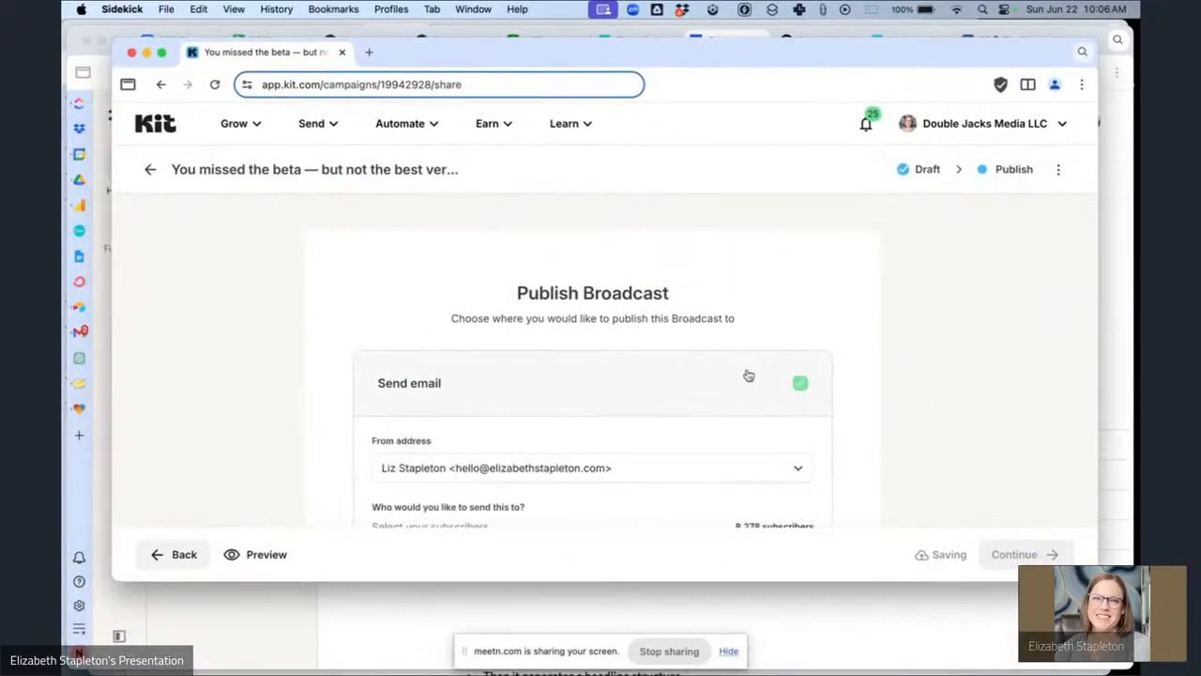
# Filter the recipients to subscribers within the Email Ops Hub Sales Pitch Segment.
pyautogui.scroll(-3, 704, 394)
pyautogui.click(565, 429)
pyautogui.click(595, 457)
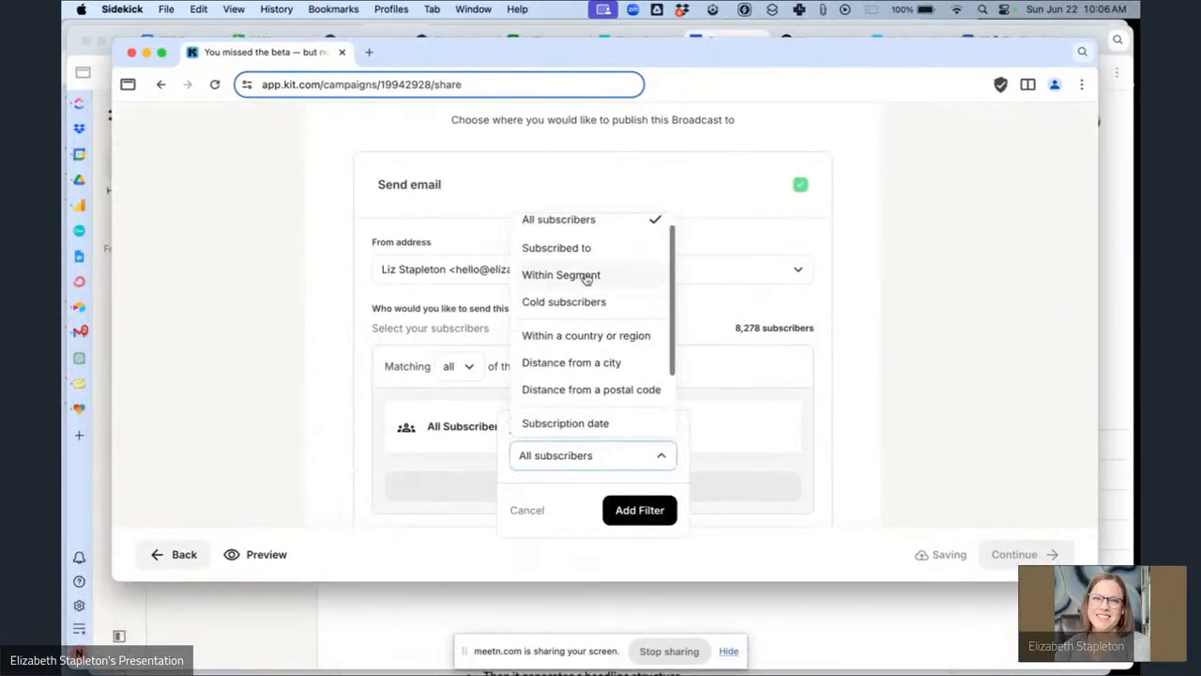
pyautogui.click(586, 276)
pyautogui.click(535, 490)
pyautogui.write('ema')
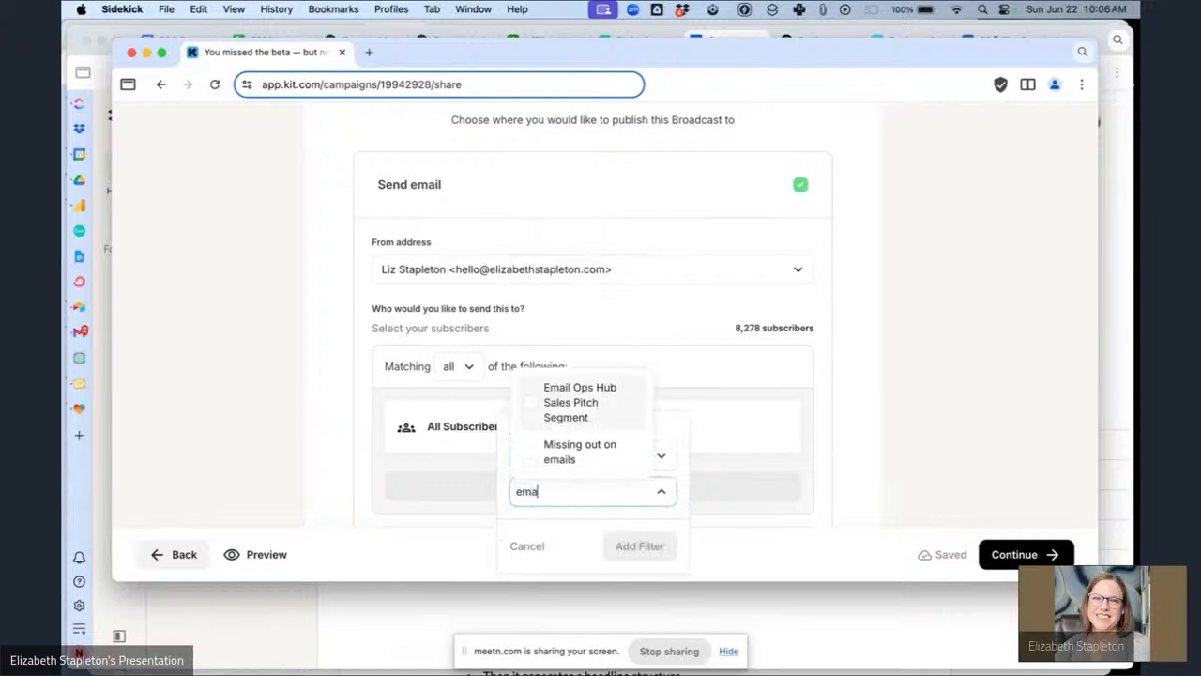
pyautogui.click(570, 410)
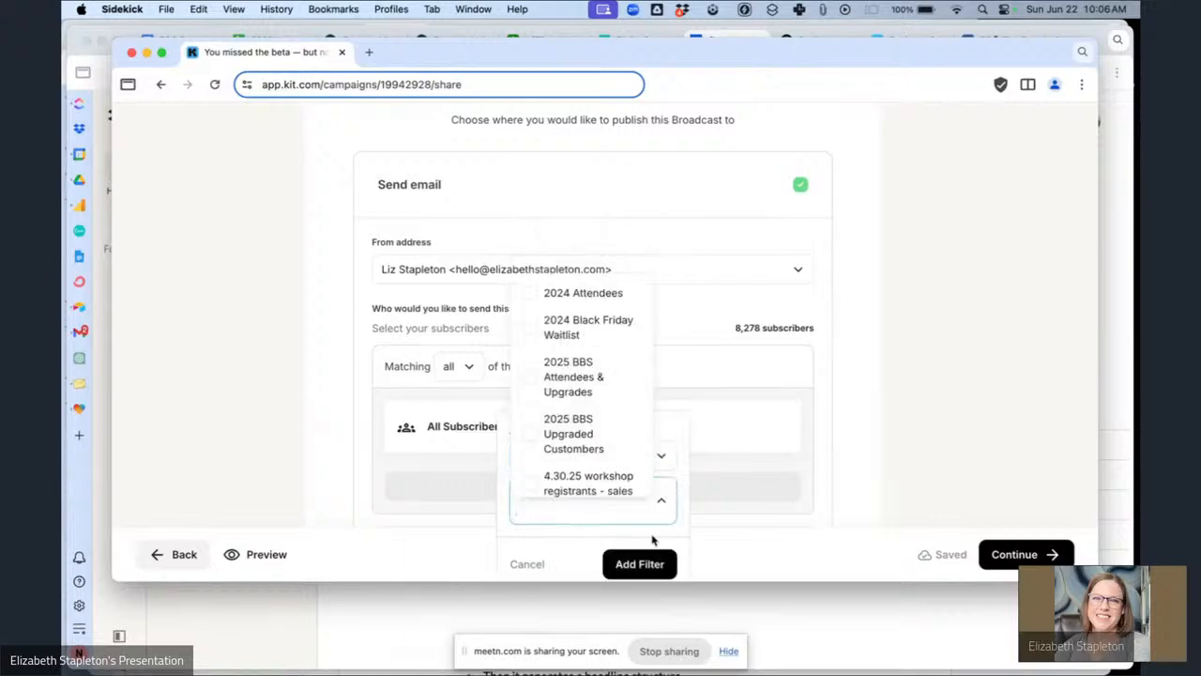
pyautogui.click(641, 564)
pyautogui.scroll(-1, 849, 410)
pyautogui.scroll(-2, 849, 409)
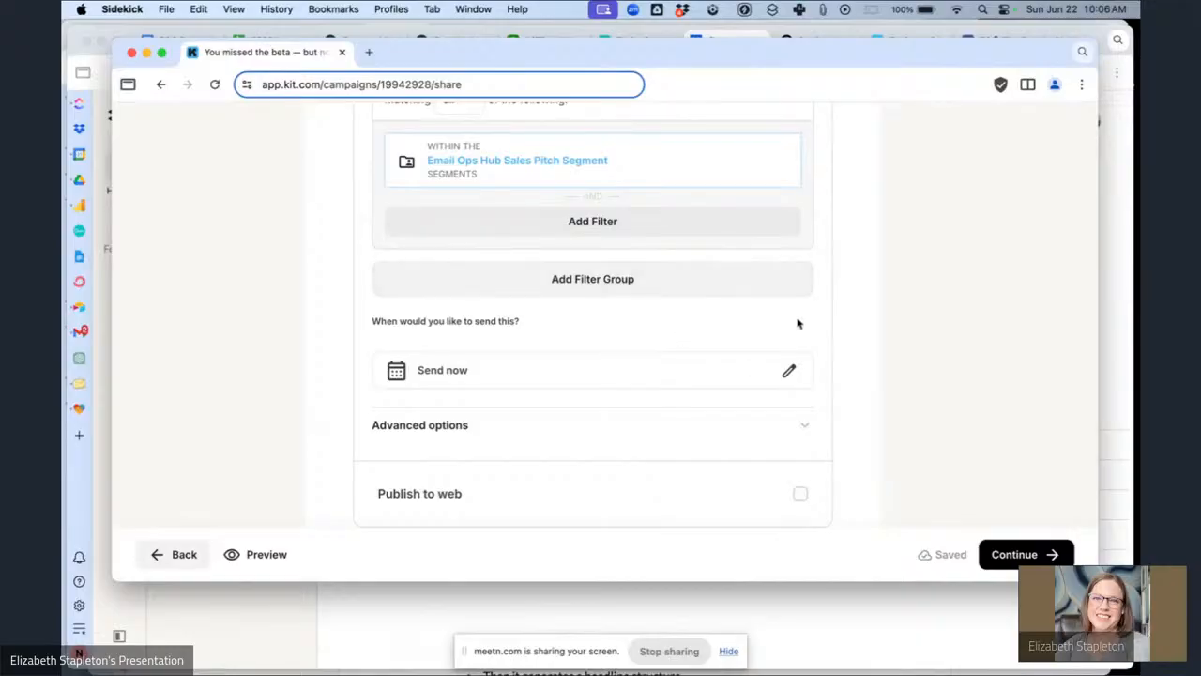
pyautogui.scroll(1, 1027, 305)
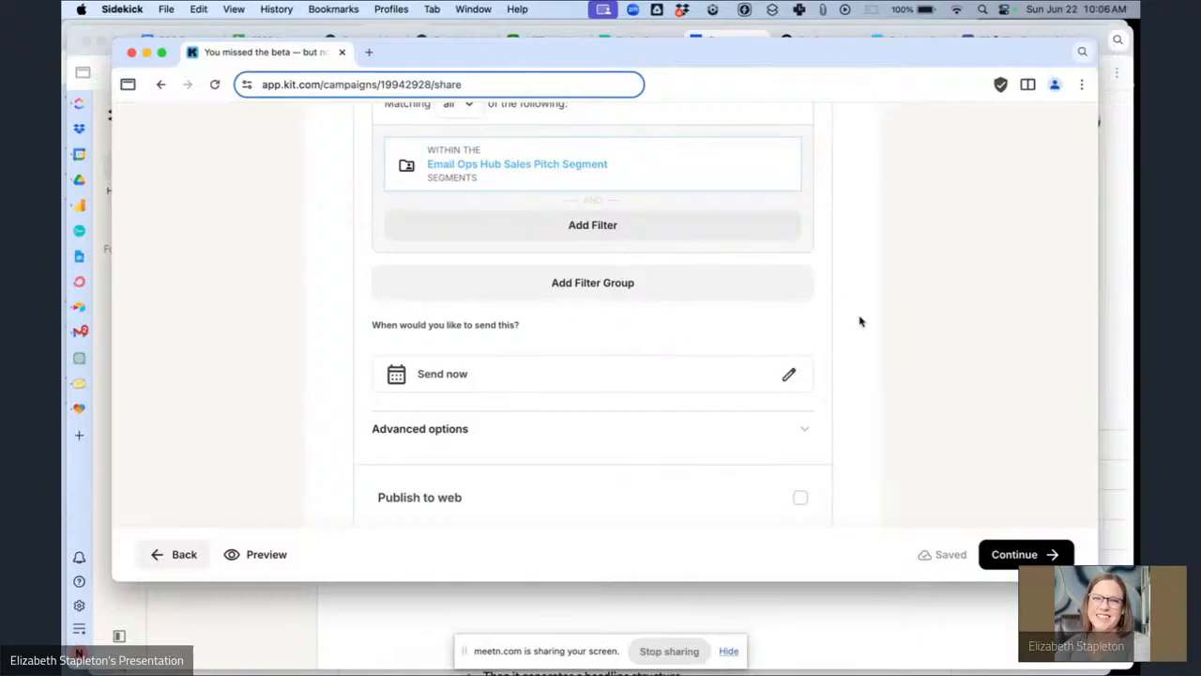
pyautogui.scroll(-1, 890, 321)
pyautogui.scroll(10, 889, 322)
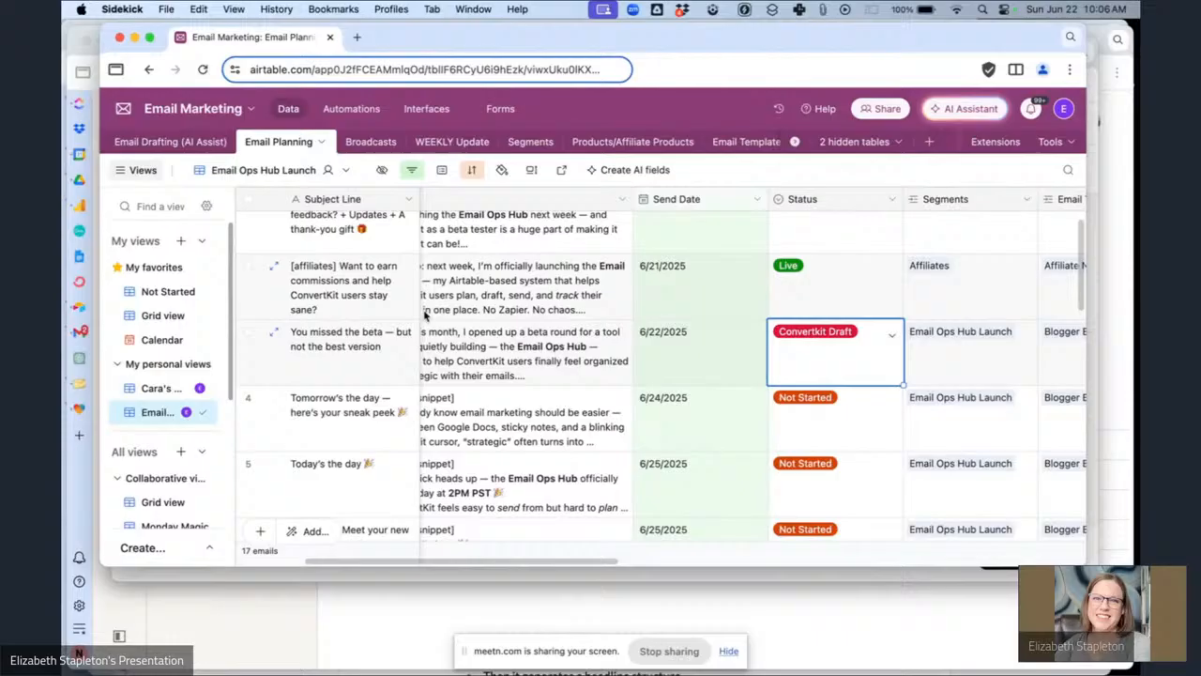
# Set the status of the 'Tomorrow's the day — here's your sneak peek' planning row to Converted to Markdown.
pyautogui.click(879, 428)
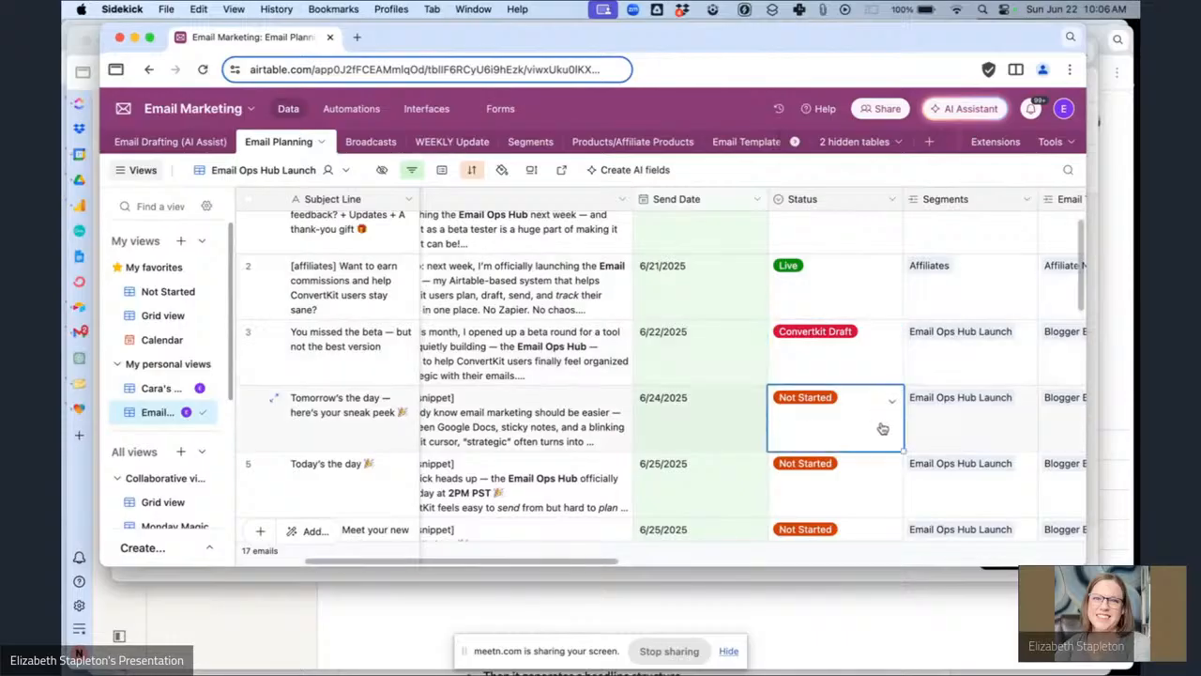
pyautogui.click(879, 428)
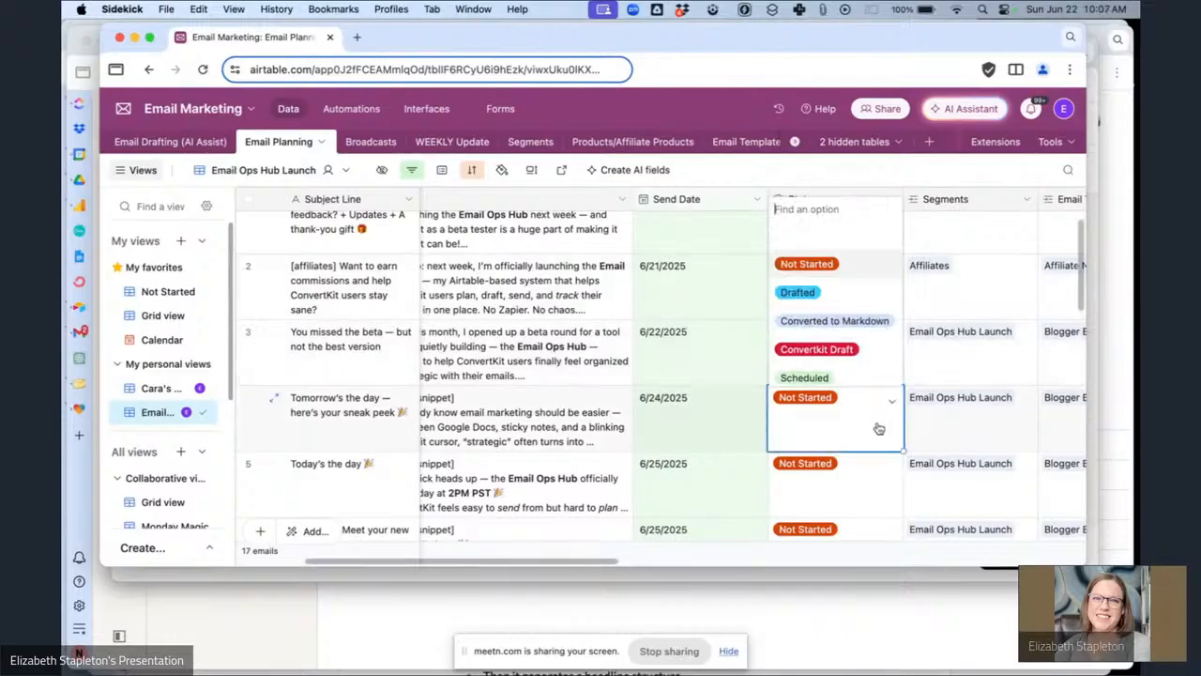
pyautogui.click(830, 297)
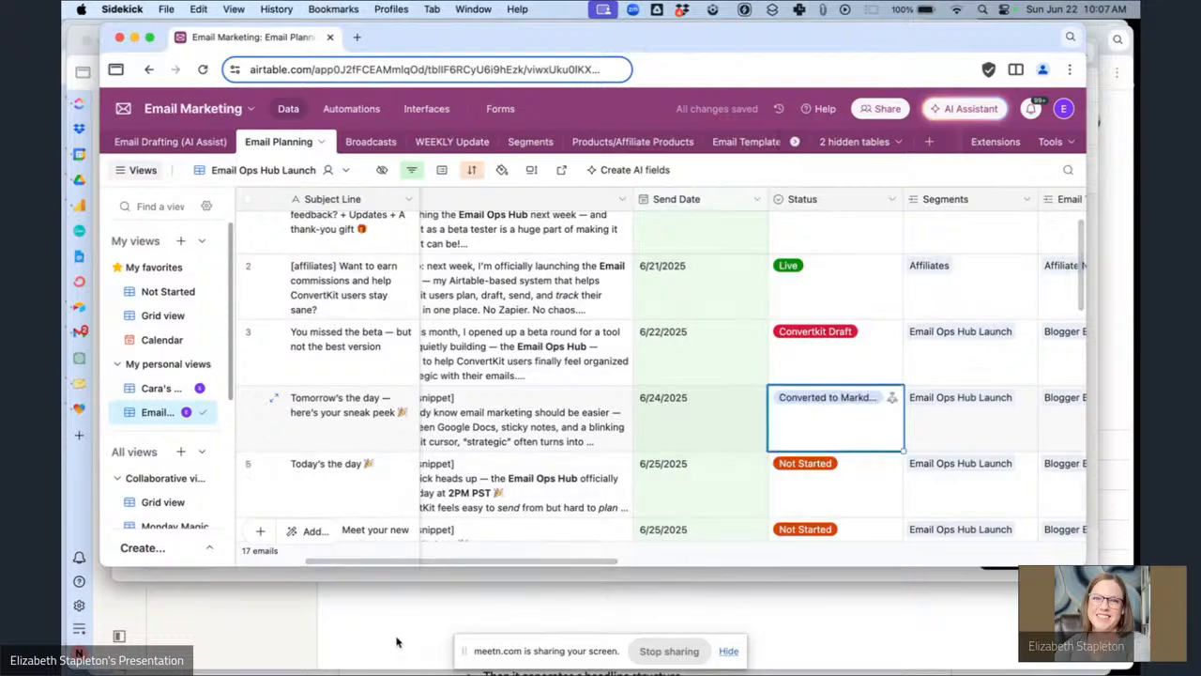
# Open the 'Tomorrow's the day — here's your sneak peek' broadcast draft from the Kit broadcasts list.
pyautogui.click(254, 577)
pyautogui.moveTo(322, 129)
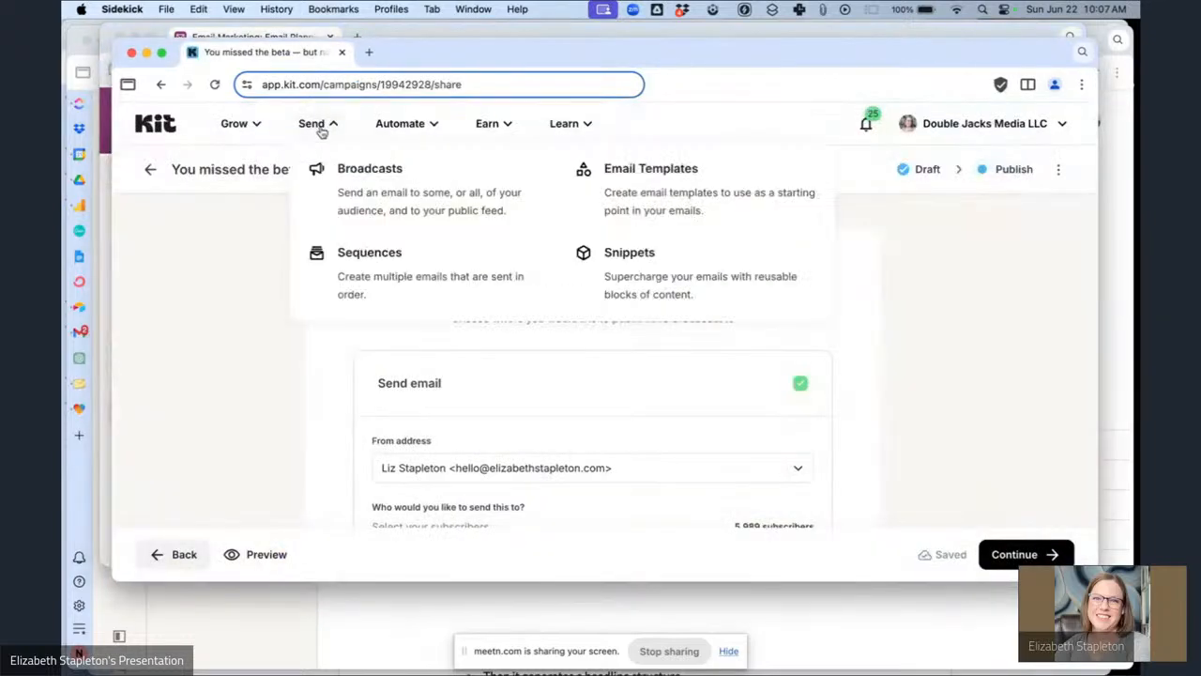
pyautogui.click(348, 182)
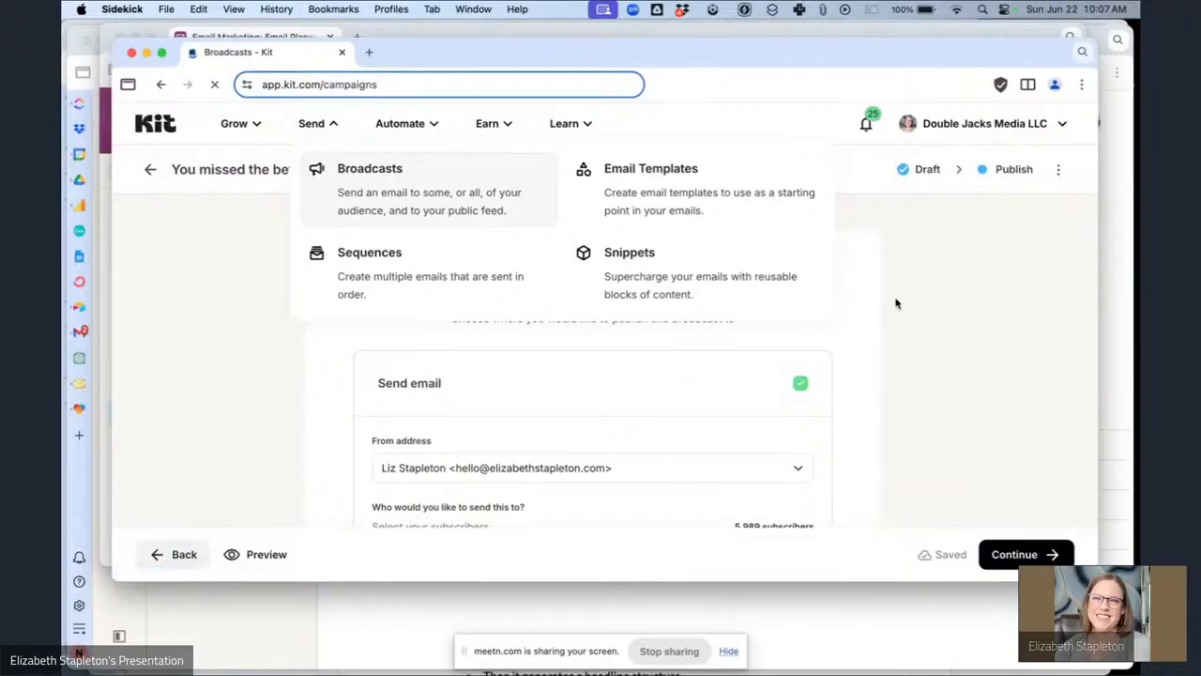
pyautogui.scroll(-6, 479, 335)
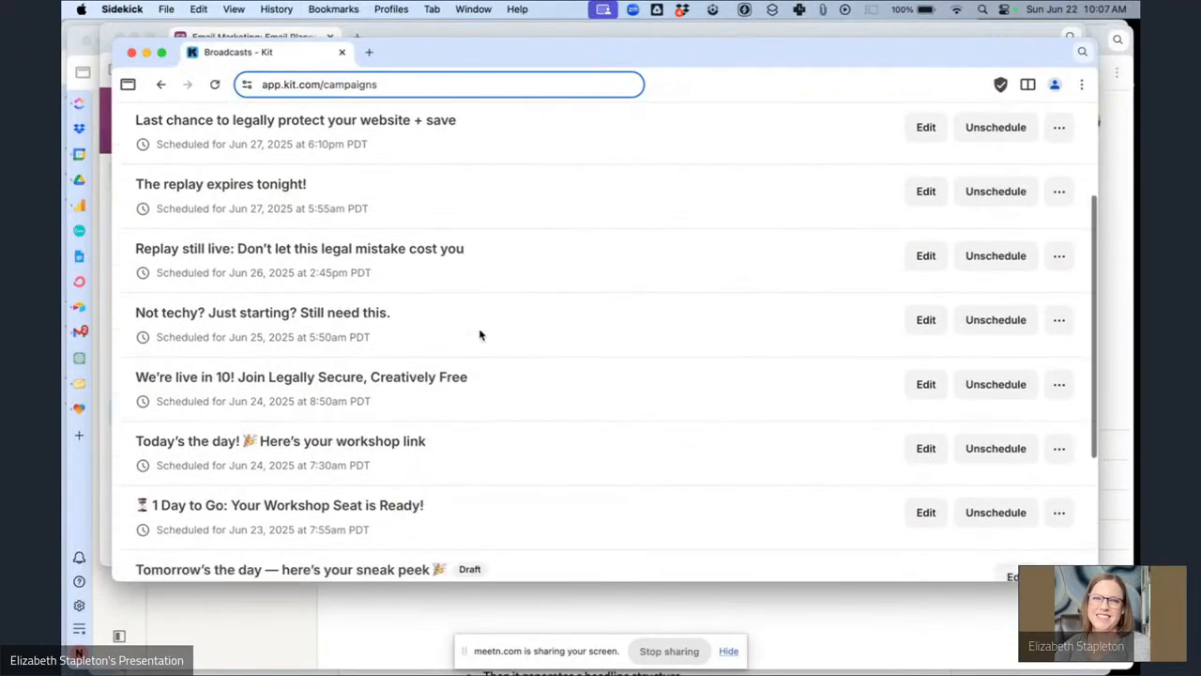
pyautogui.scroll(-2, 479, 335)
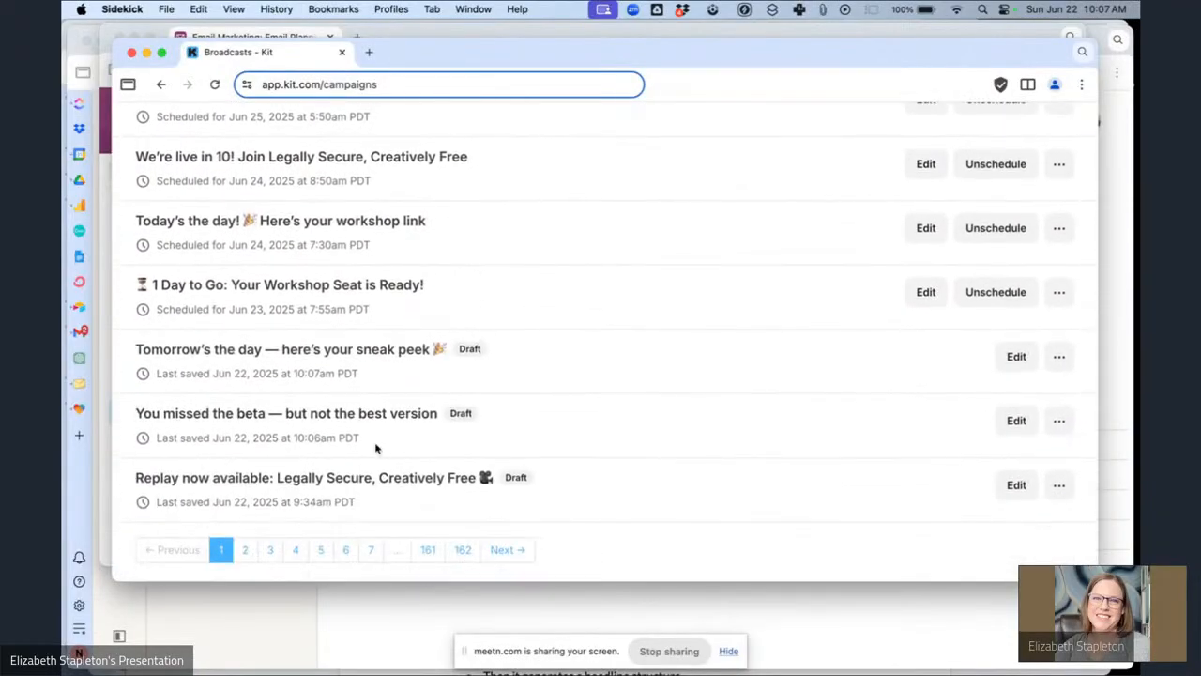
pyautogui.click(1000, 355)
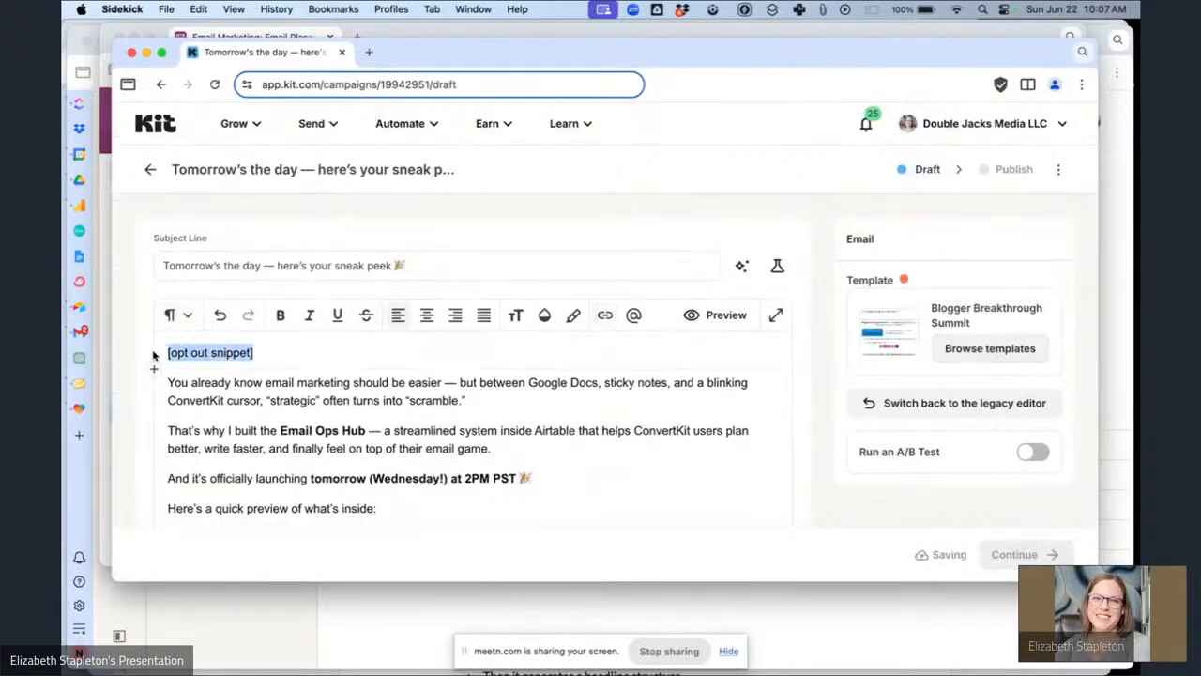
# Replace the [opt out snippet] placeholder with the Email Ops Hub Launch Opt Out block snippet.
pyautogui.press('BackSpace')
pyautogui.write('/sni')
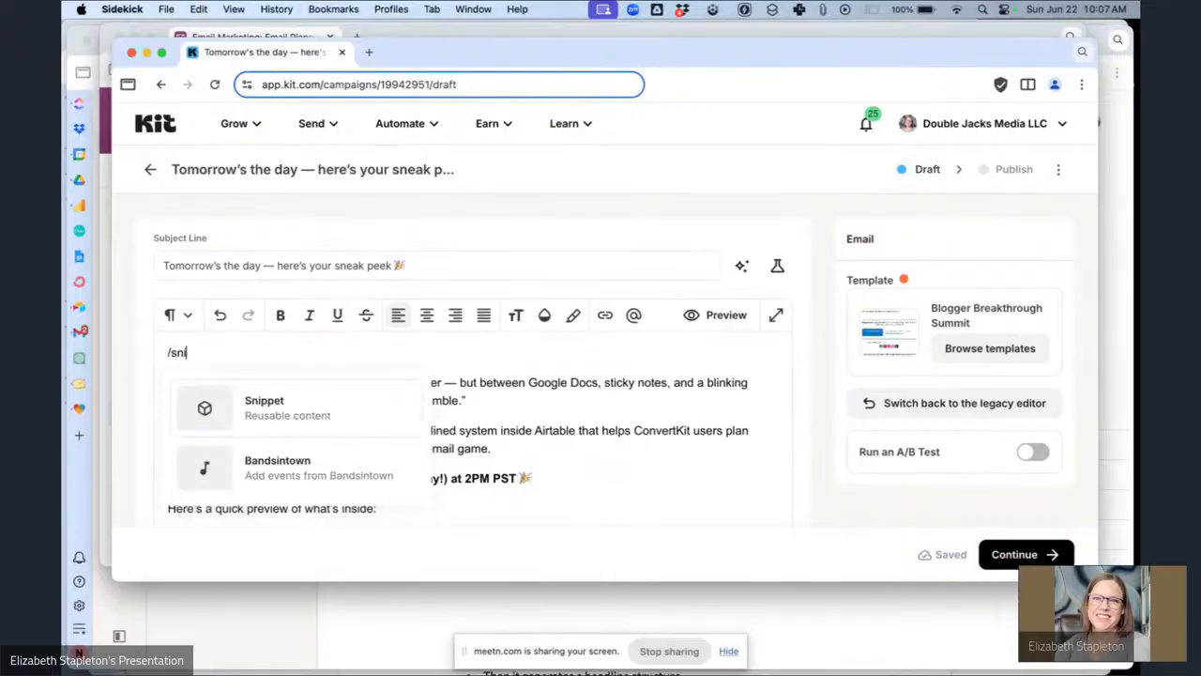
pyautogui.press('Return')
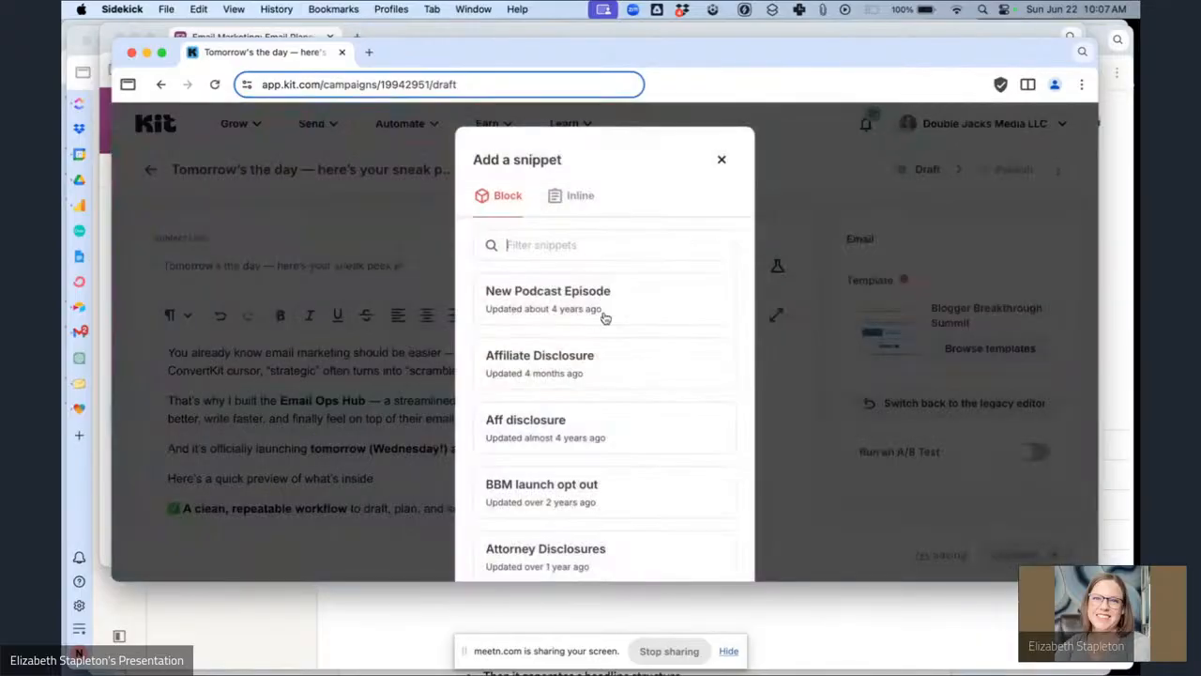
pyautogui.write('email')
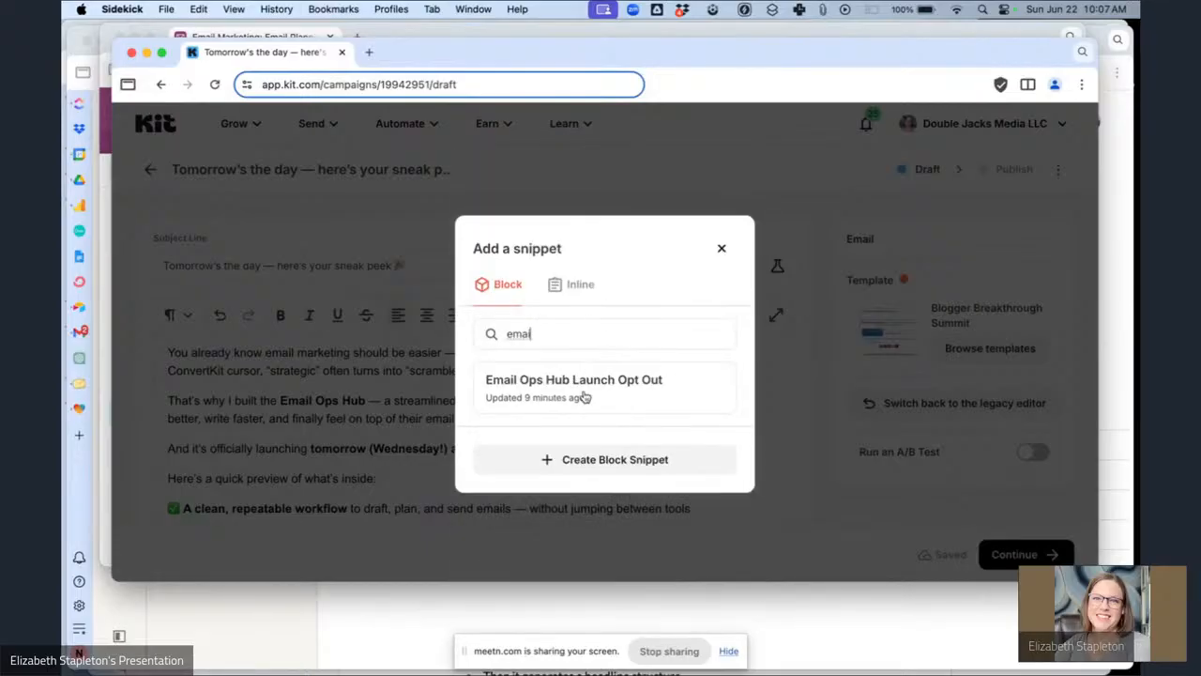
pyautogui.click(584, 397)
# Paste the 'Hey {{ subscriber.first_name | strip | default: "Boss" }},' greeting line below the opt-out snippet.
pyautogui.click(823, 8)
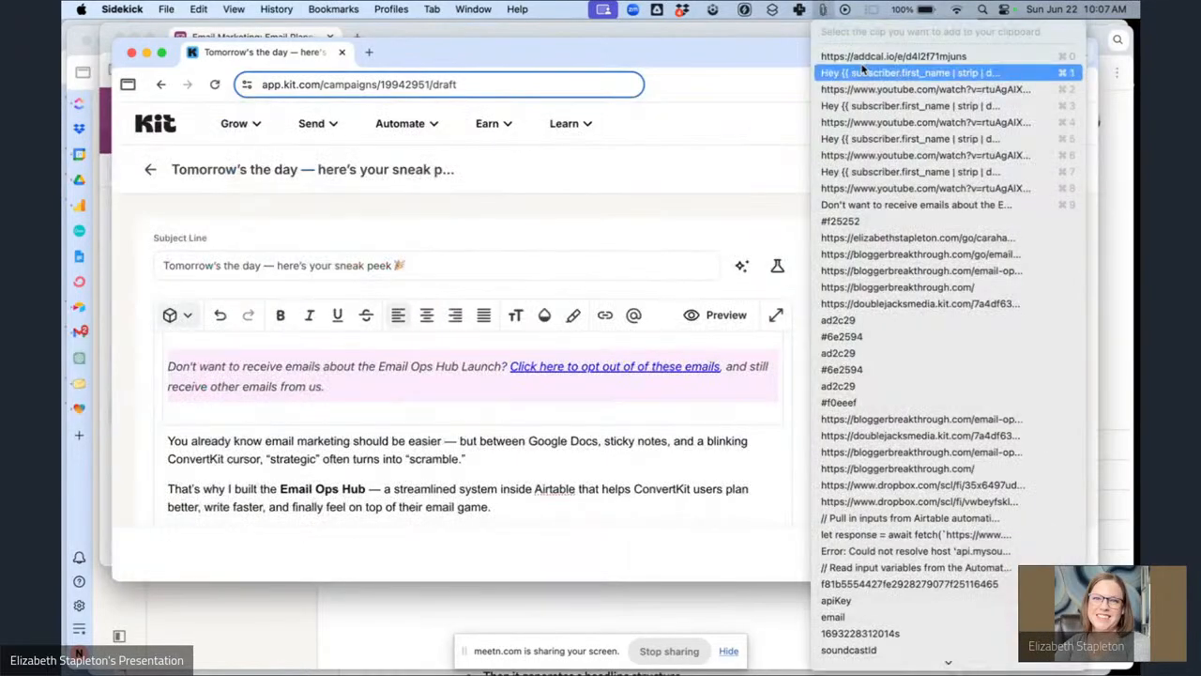
pyautogui.click(201, 431)
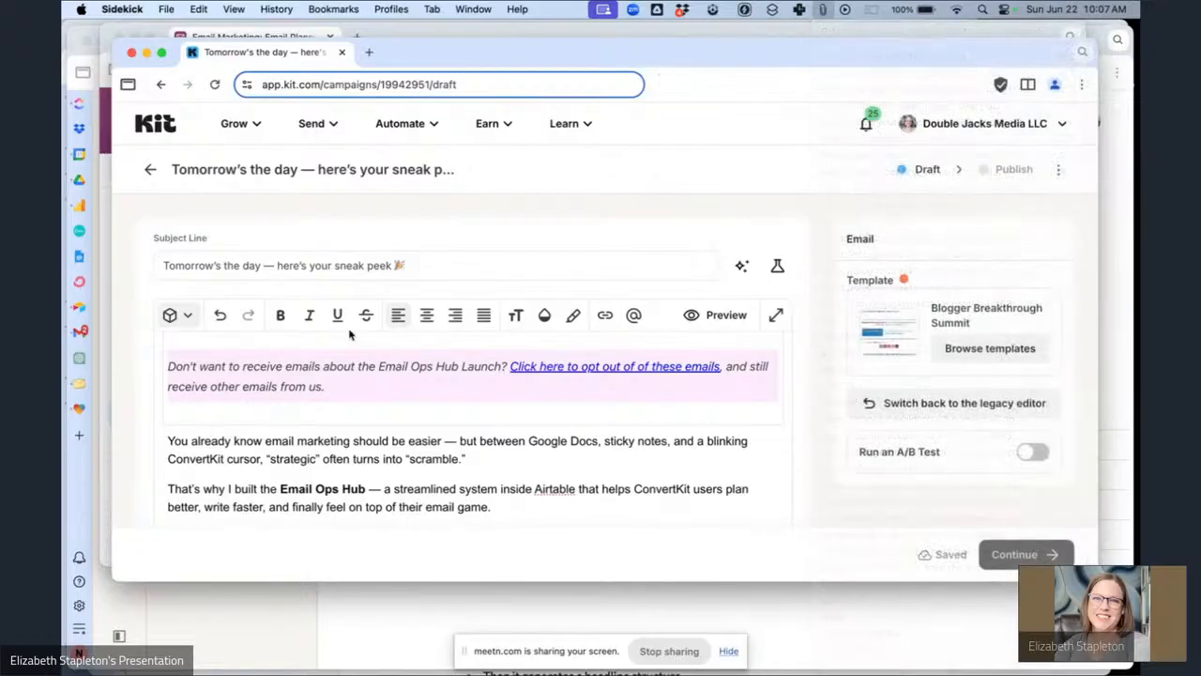
pyautogui.press('Return')
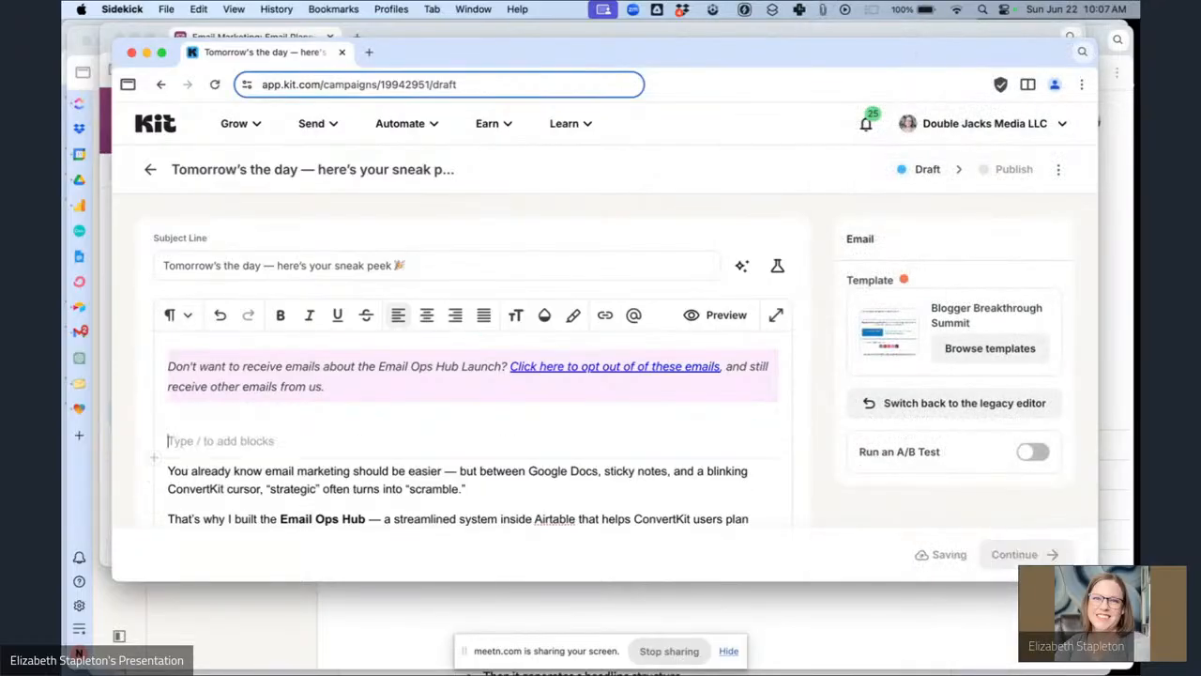
pyautogui.write('Hey {{ subscriber.first_name | strip | default: "Boss" }}, /copy')
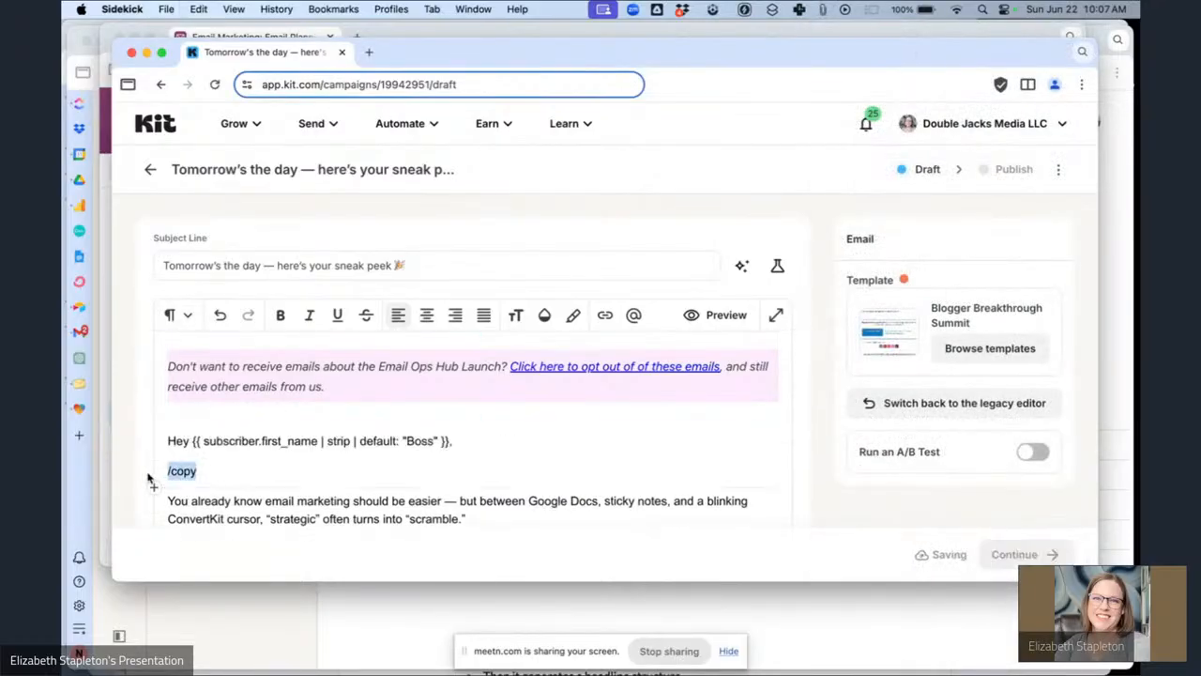
pyautogui.press('BackSpace')
pyautogui.tripleClick(369, 447)
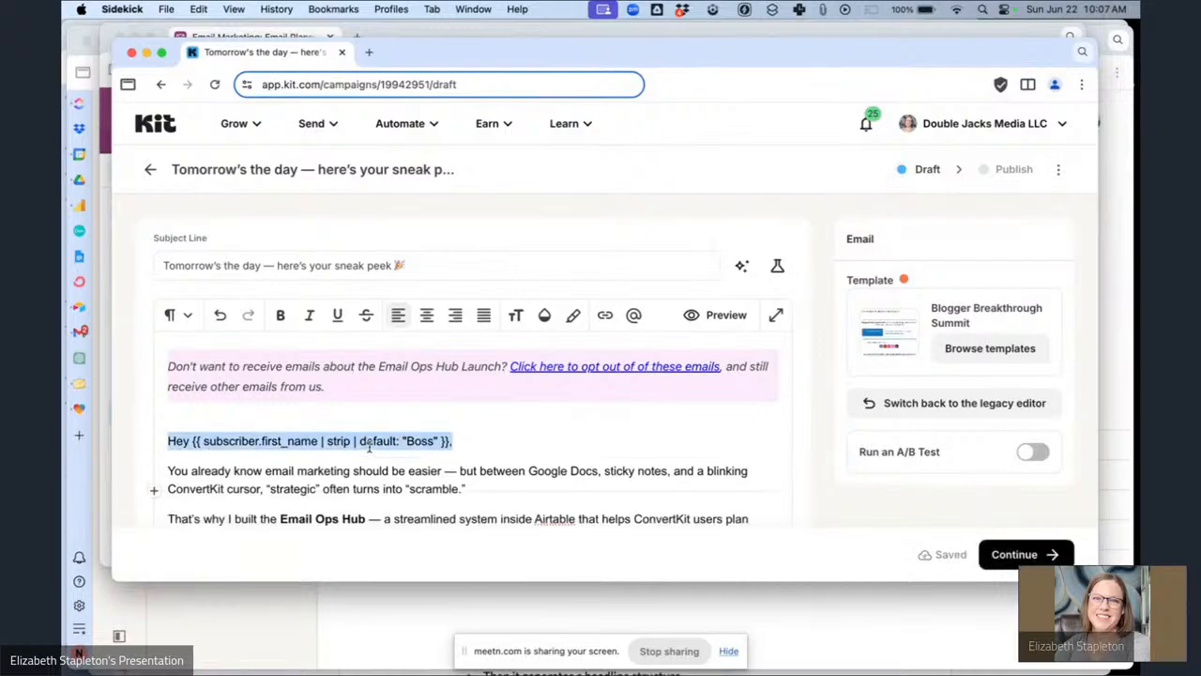
pyautogui.click(482, 459)
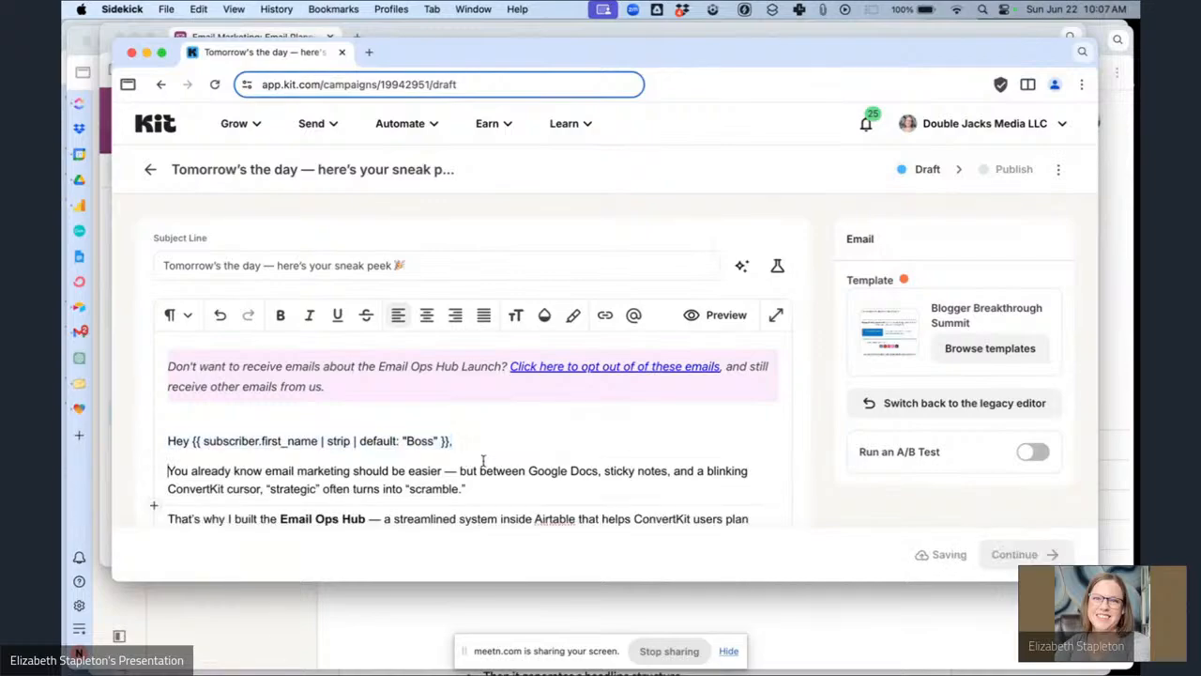
# Check the URL behind the 'Add the launch to your calendar here →' link.
pyautogui.scroll(-2, 483, 460)
pyautogui.scroll(-3, 482, 460)
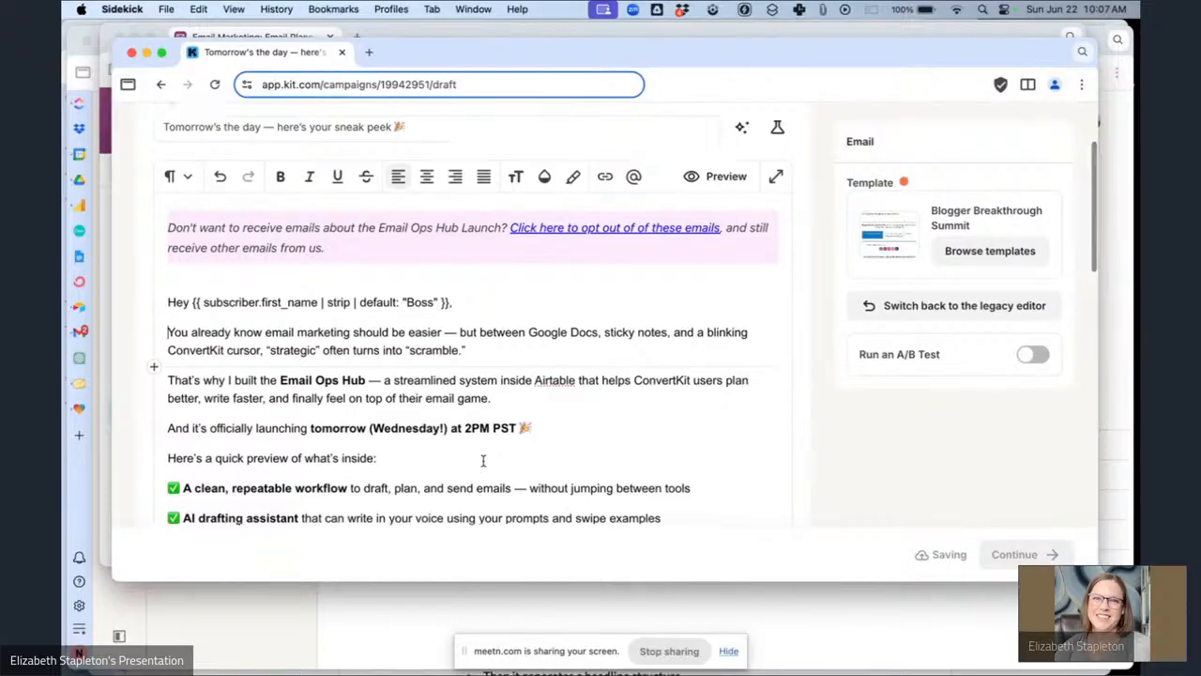
pyautogui.scroll(-5, 483, 460)
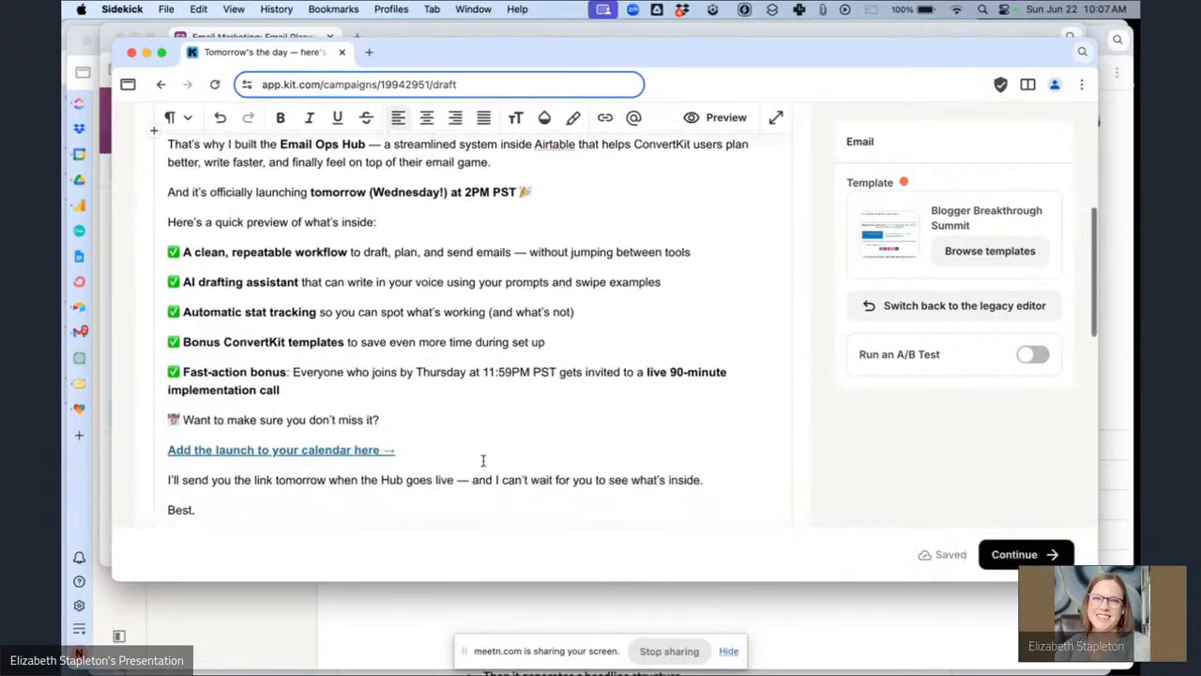
pyautogui.doubleClick(307, 408)
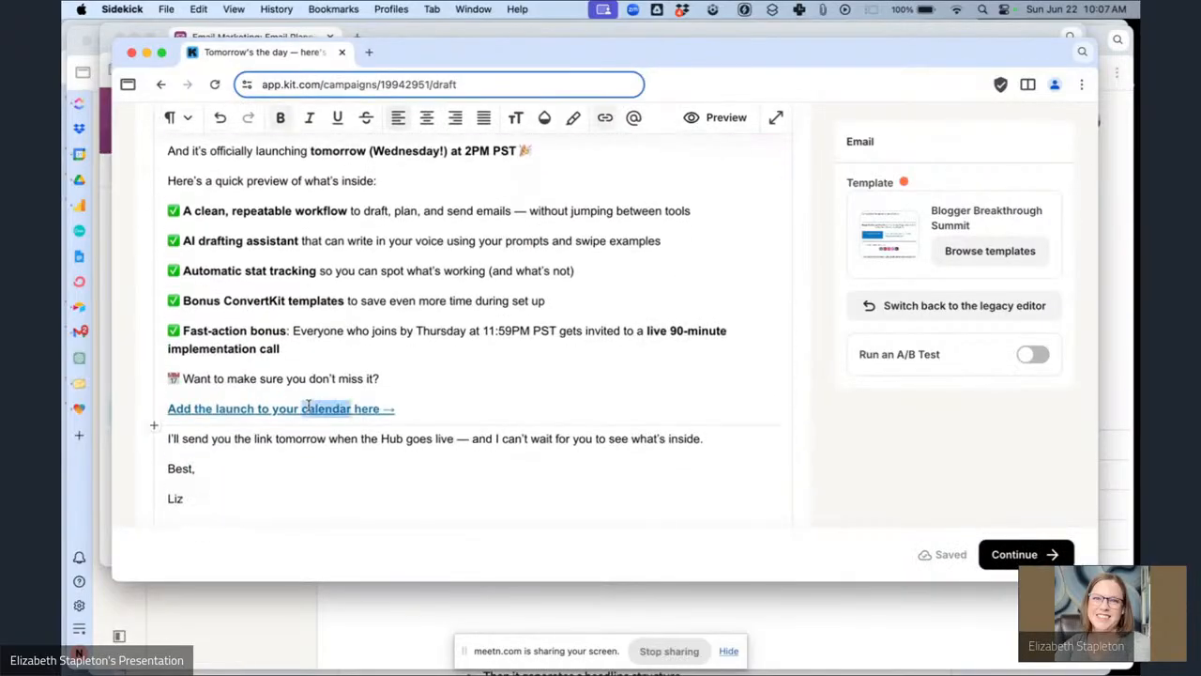
pyautogui.press('super+k')
pyautogui.scroll(-5, 483, 521)
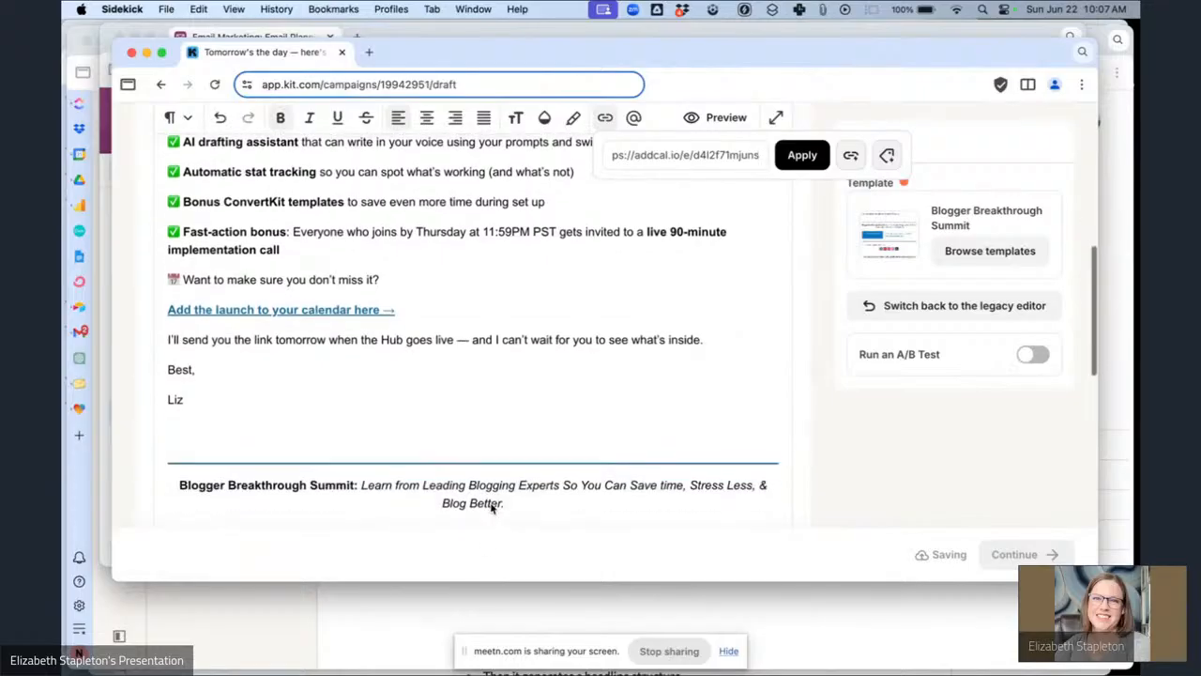
pyautogui.click(234, 324)
# Continue the broadcast to the publishing options.
pyautogui.scroll(10, 531, 284)
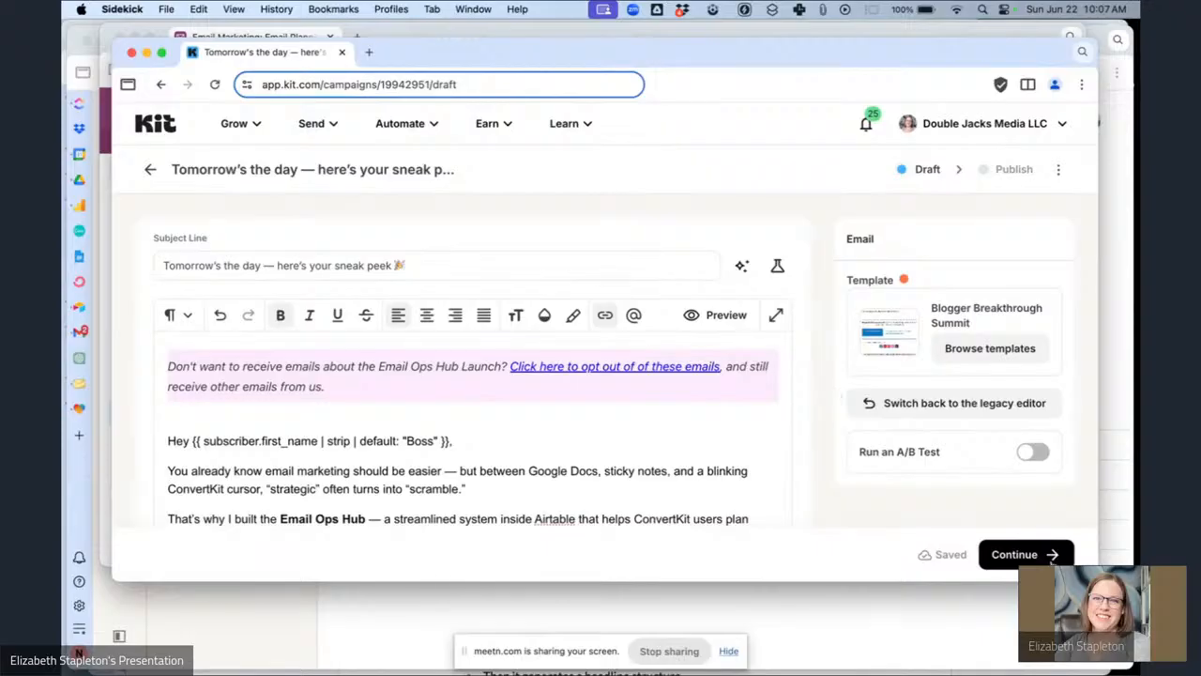
pyautogui.click(1053, 555)
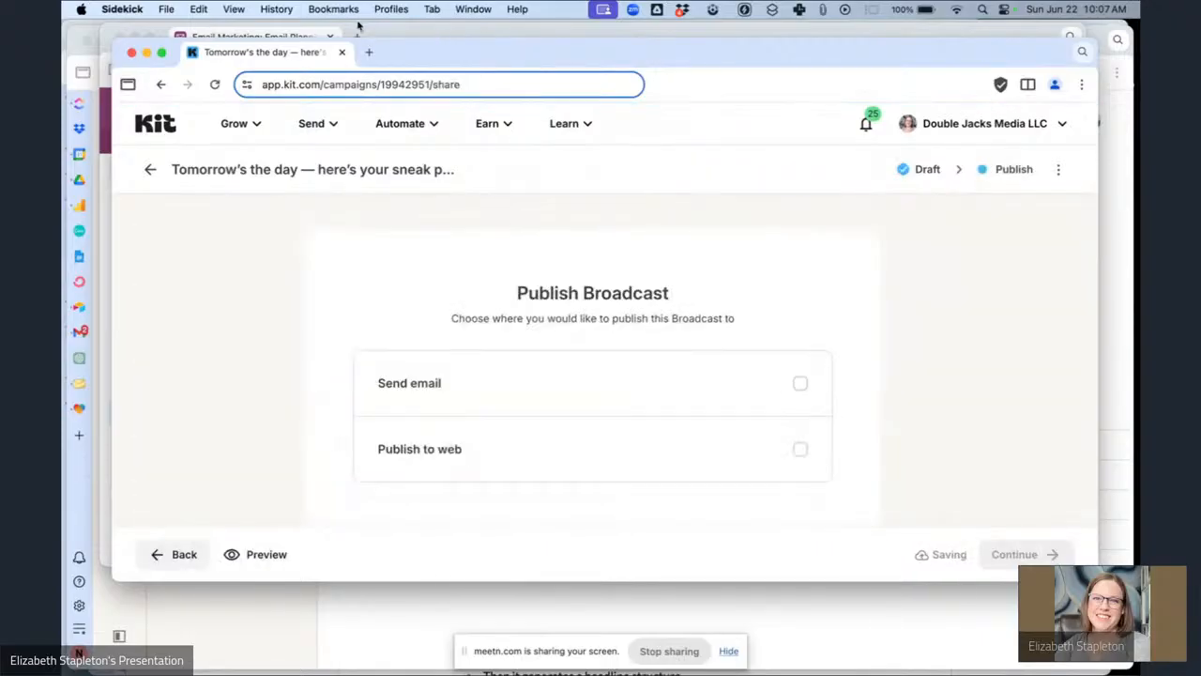
# Check the segments and template listed for the sneak peek email in the planning base.
pyautogui.click(390, 33)
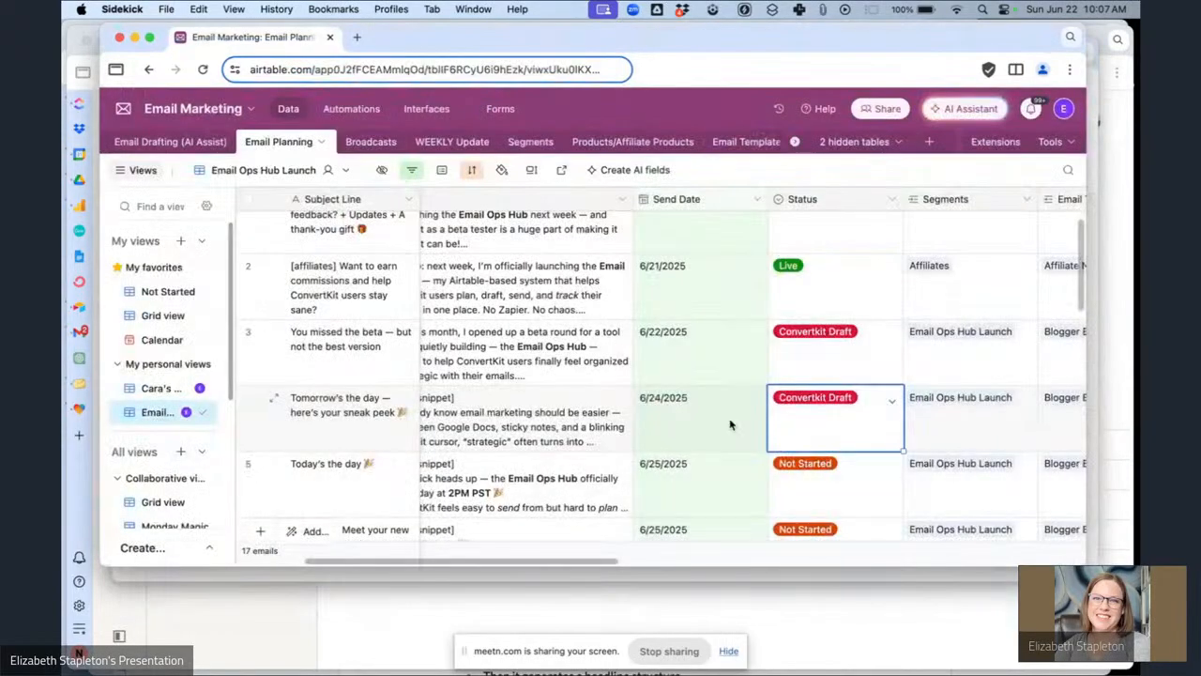
pyautogui.hscroll(5, 910, 469)
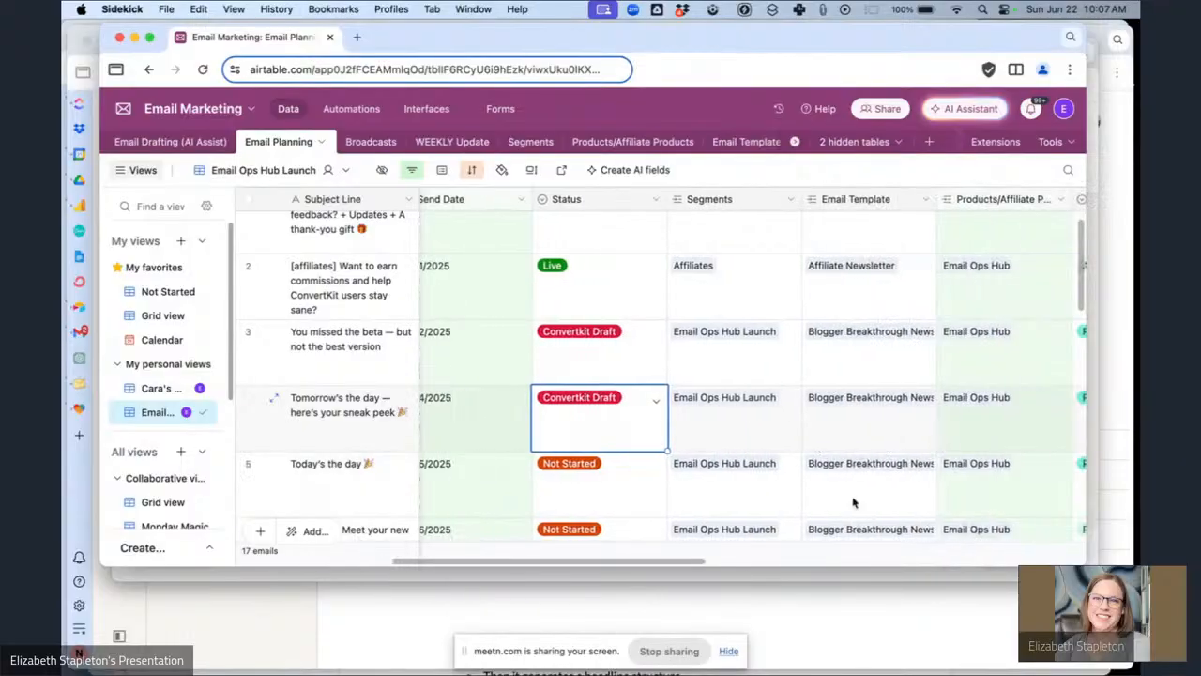
pyautogui.click(737, 576)
# Send the broadcast as an email only to subscribers within the Email Ops Hub Sales Pitch Segment.
pyautogui.click(539, 406)
pyautogui.scroll(-5, 849, 375)
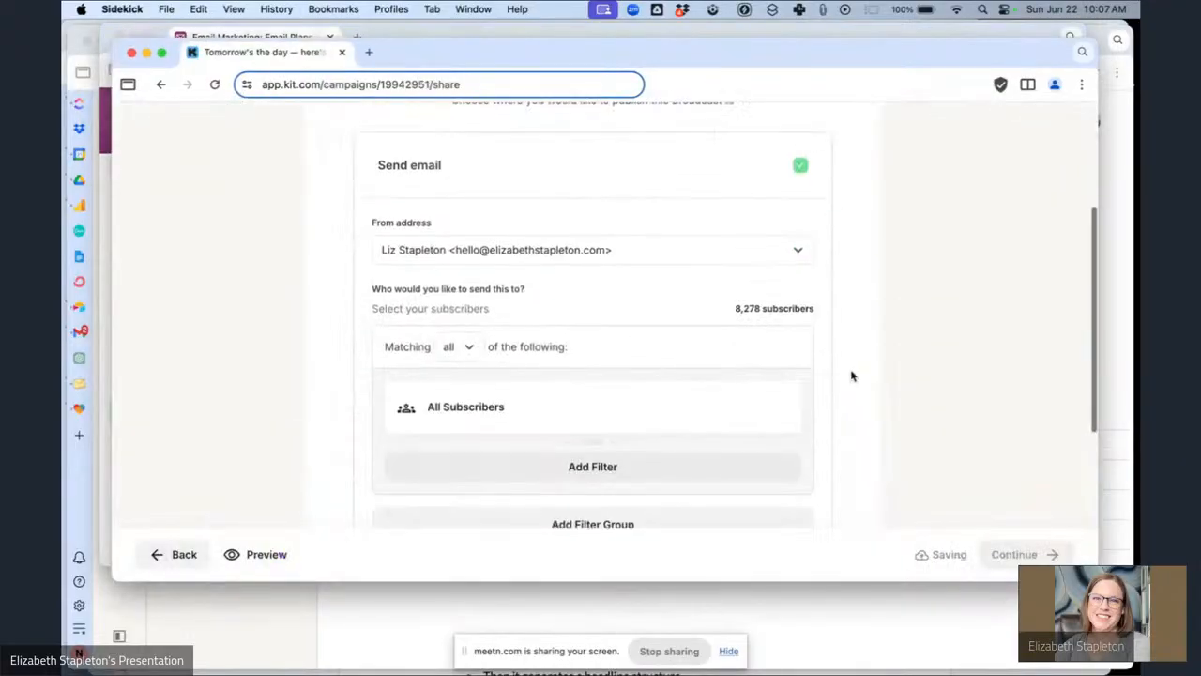
pyautogui.click(565, 355)
pyautogui.click(602, 386)
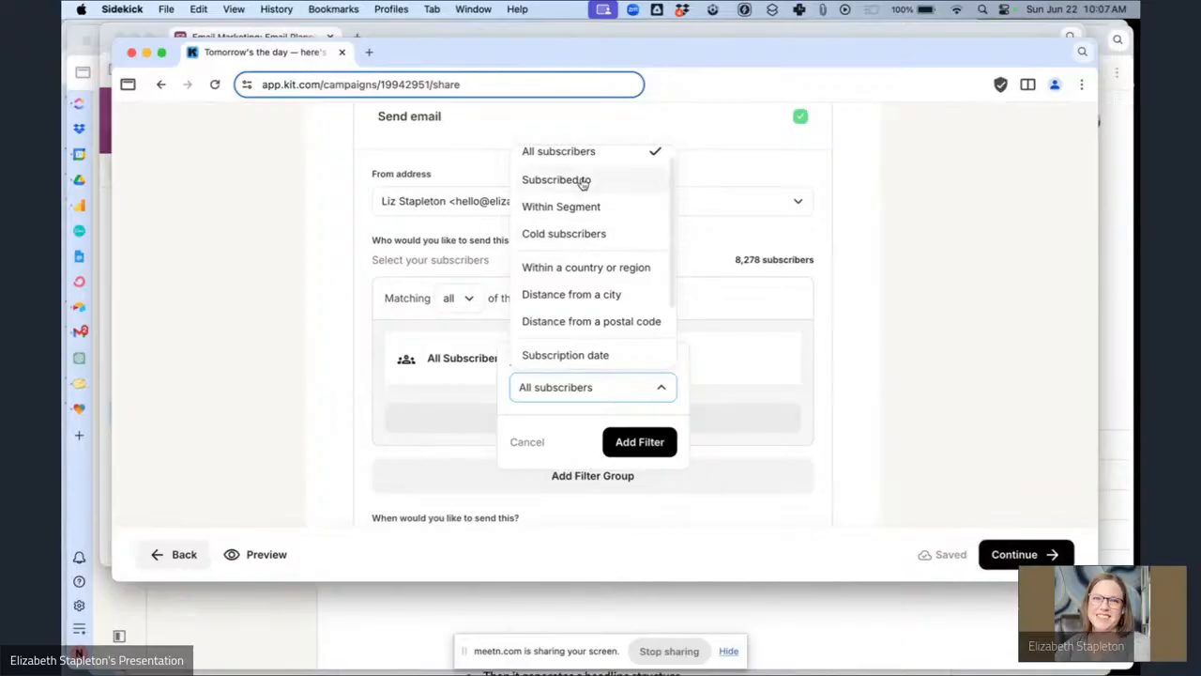
pyautogui.click(617, 179)
pyautogui.click(581, 390)
pyautogui.click(590, 229)
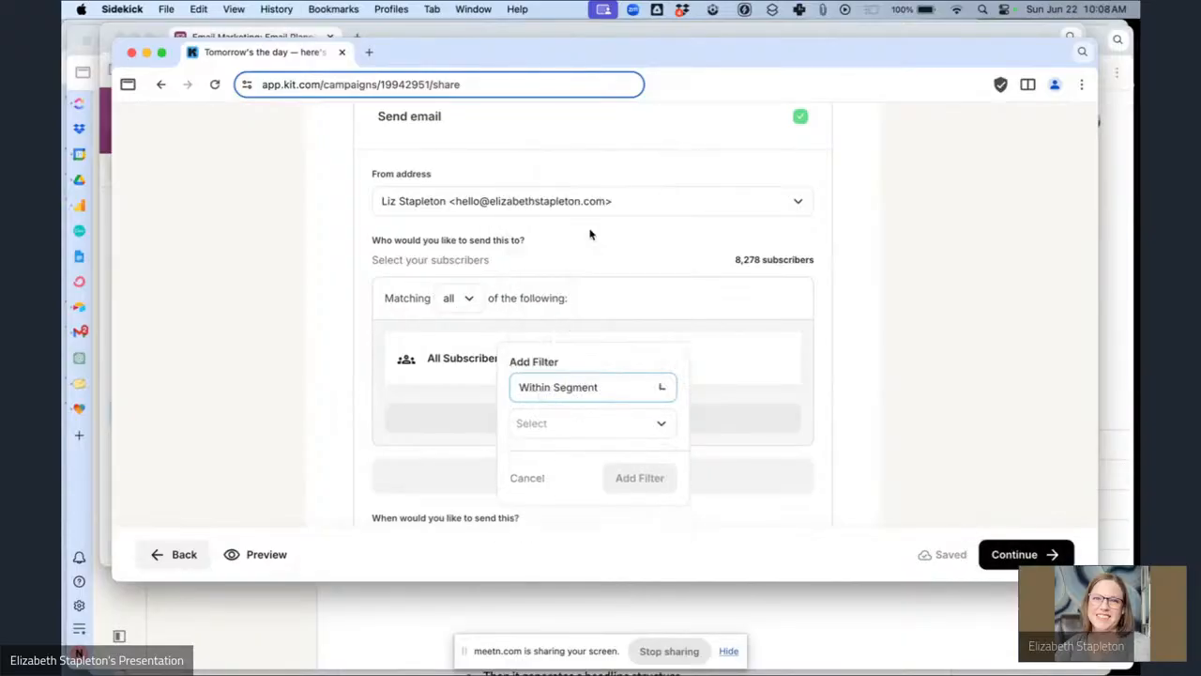
pyautogui.click(552, 425)
pyautogui.write('email')
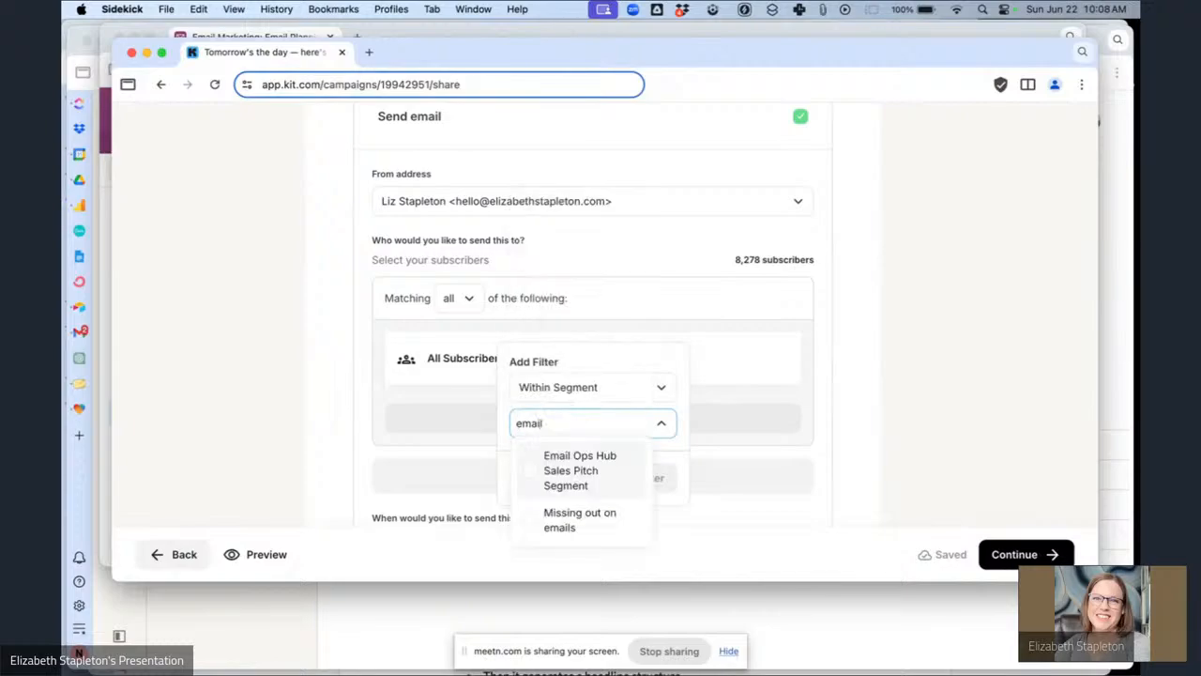
pyautogui.click(574, 473)
pyautogui.click(635, 496)
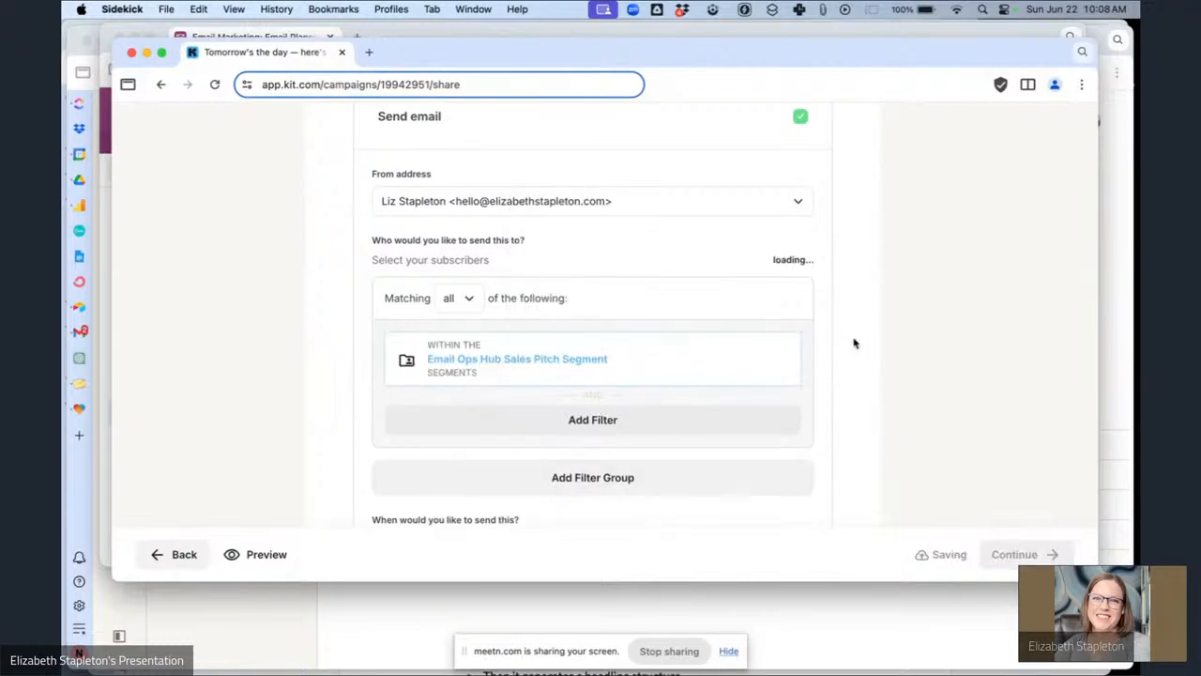
# Schedule the broadcast to send on June 24, 2025.
pyautogui.scroll(-4, 844, 366)
pyautogui.click(788, 395)
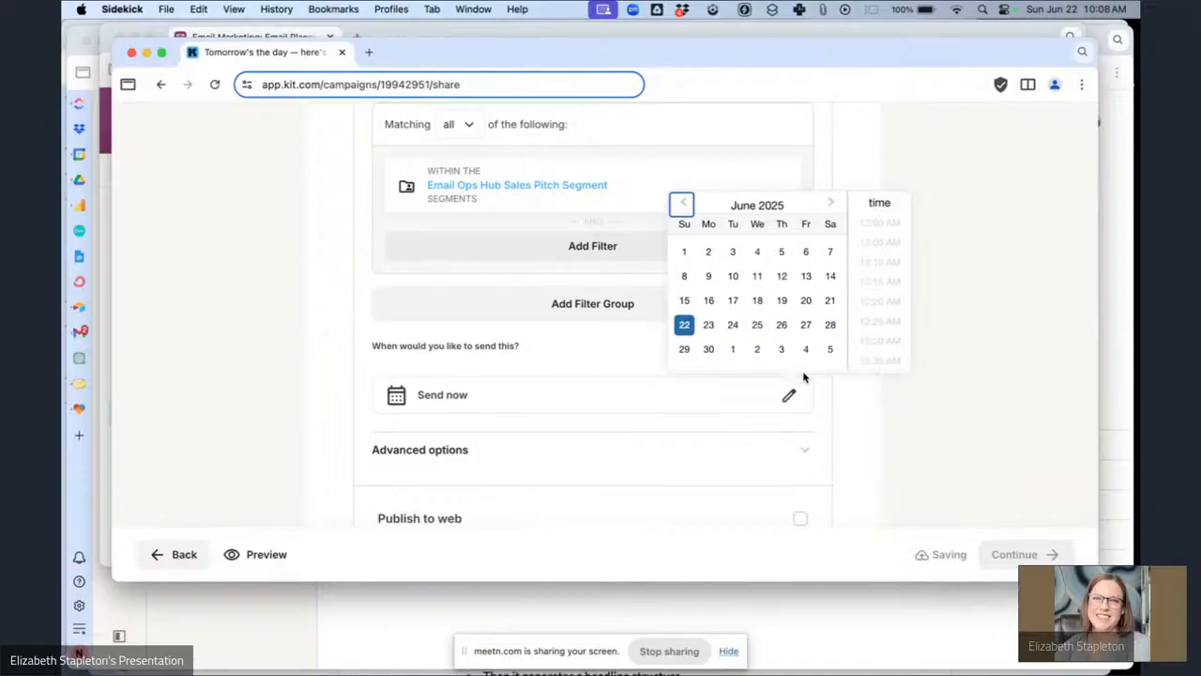
pyautogui.click(732, 325)
# Review the goal and notes columns for the sneak peek email in the planning base.
pyautogui.click(456, 35)
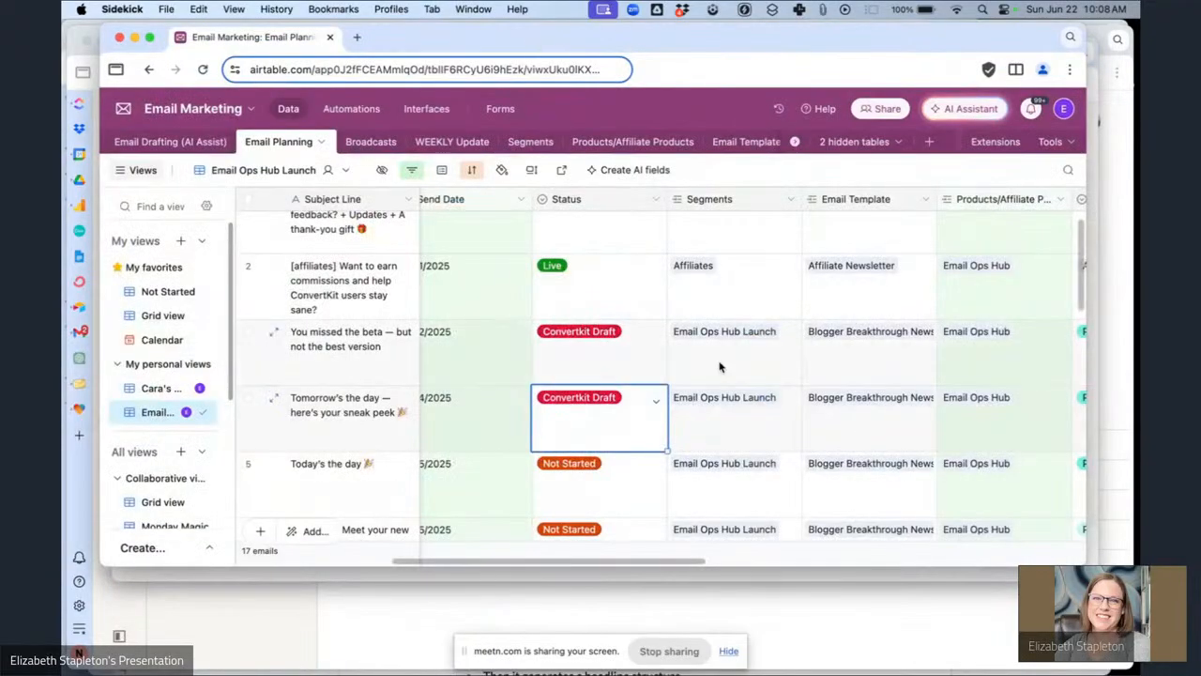
pyautogui.hscroll(3, 873, 450)
pyautogui.hscroll(5, 900, 438)
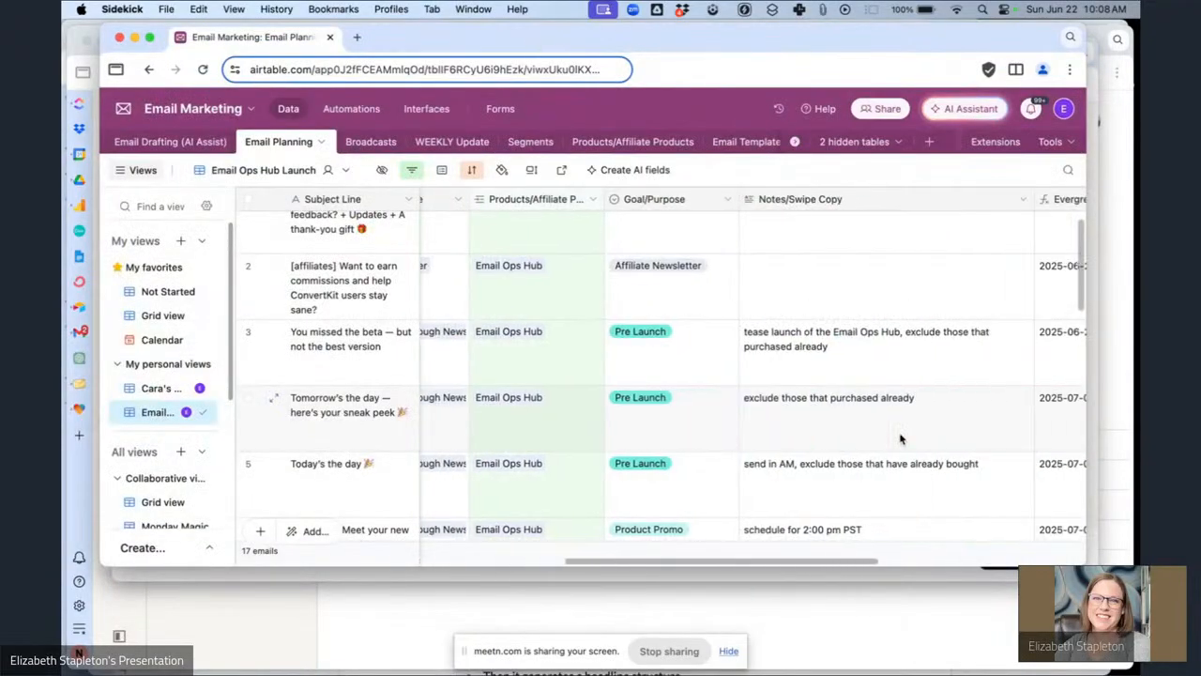
pyautogui.hscroll(-8, 899, 438)
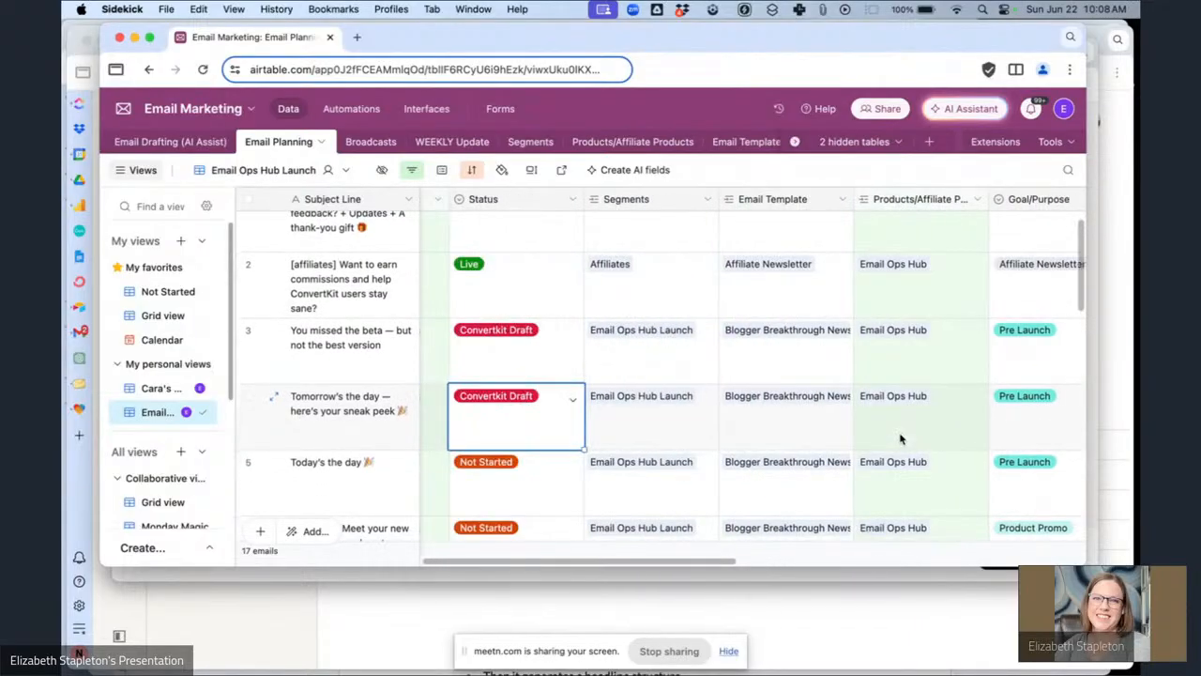
pyautogui.hscroll(-2, 900, 438)
pyautogui.click(730, 574)
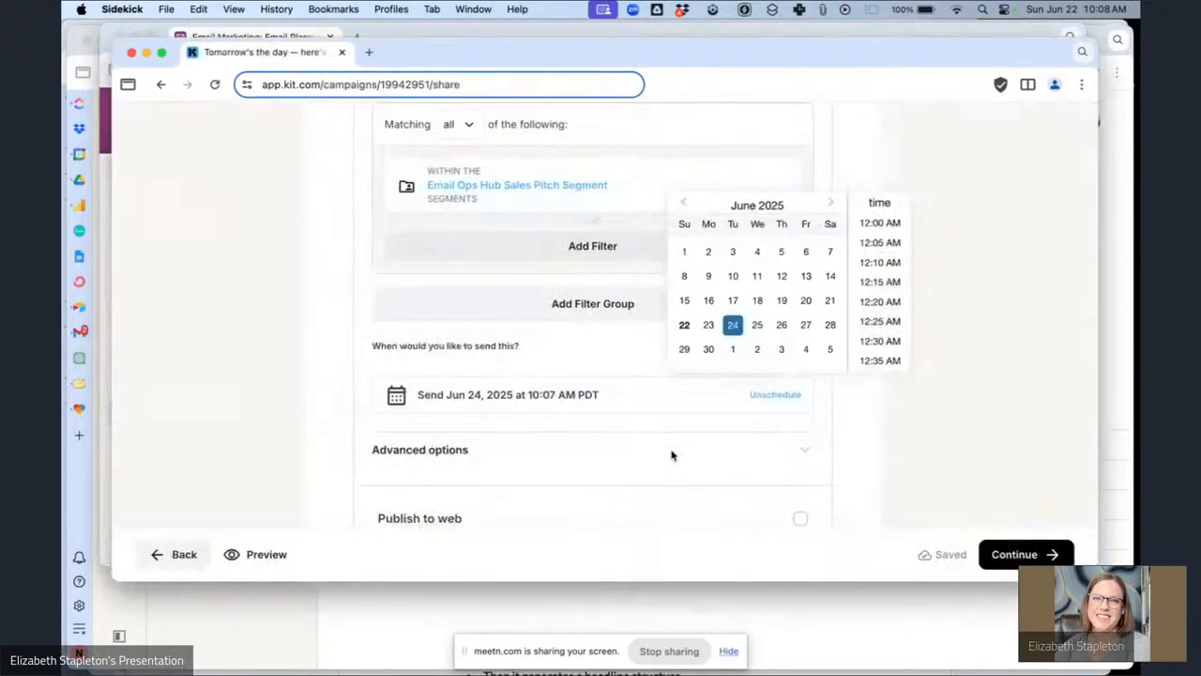
# Set the sneak peek broadcast's send time to 6:00 AM.
pyautogui.scroll(-10, 882, 340)
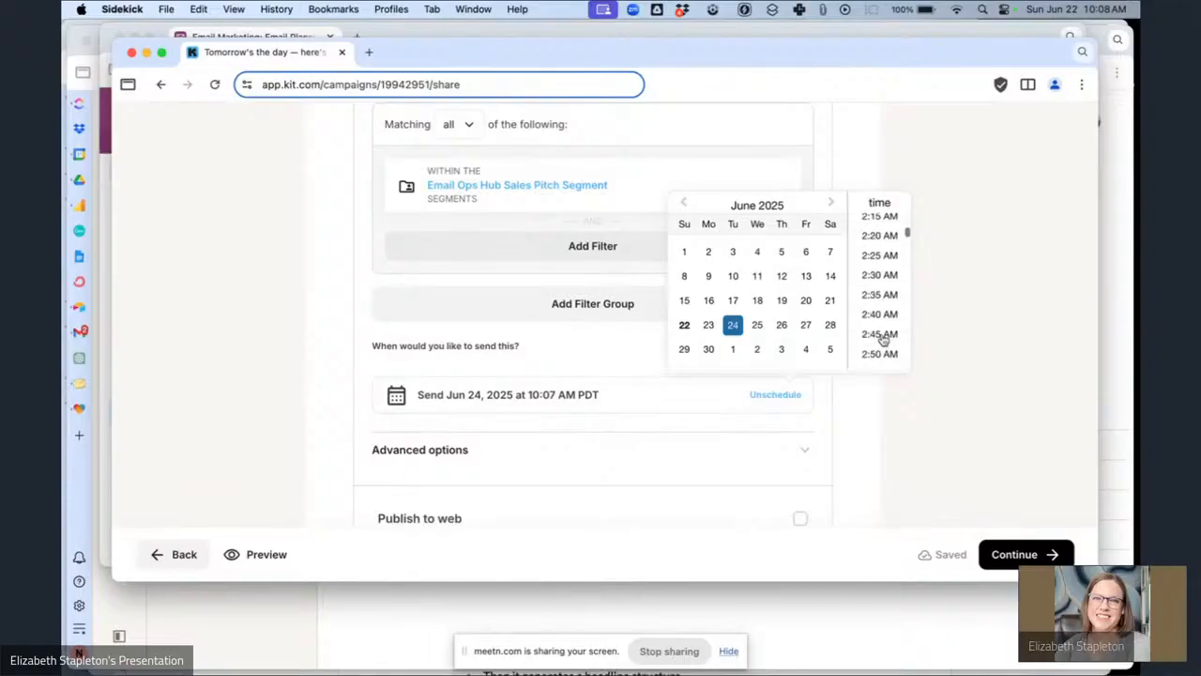
pyautogui.scroll(-8, 882, 340)
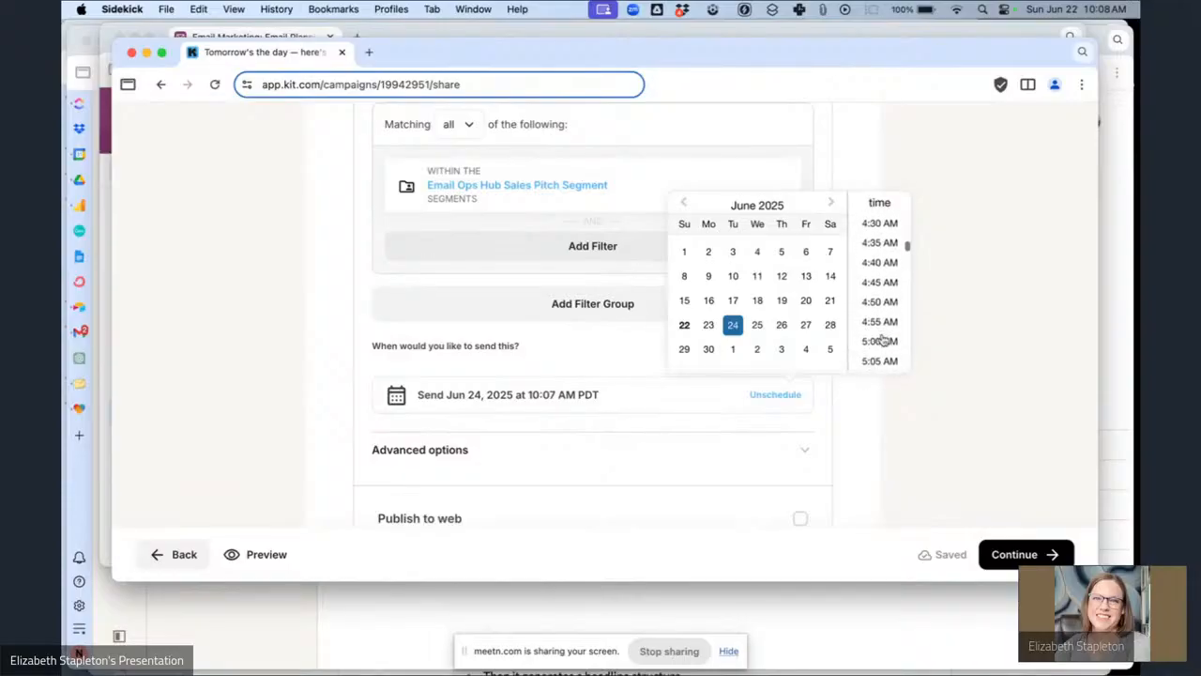
pyautogui.scroll(-5, 882, 338)
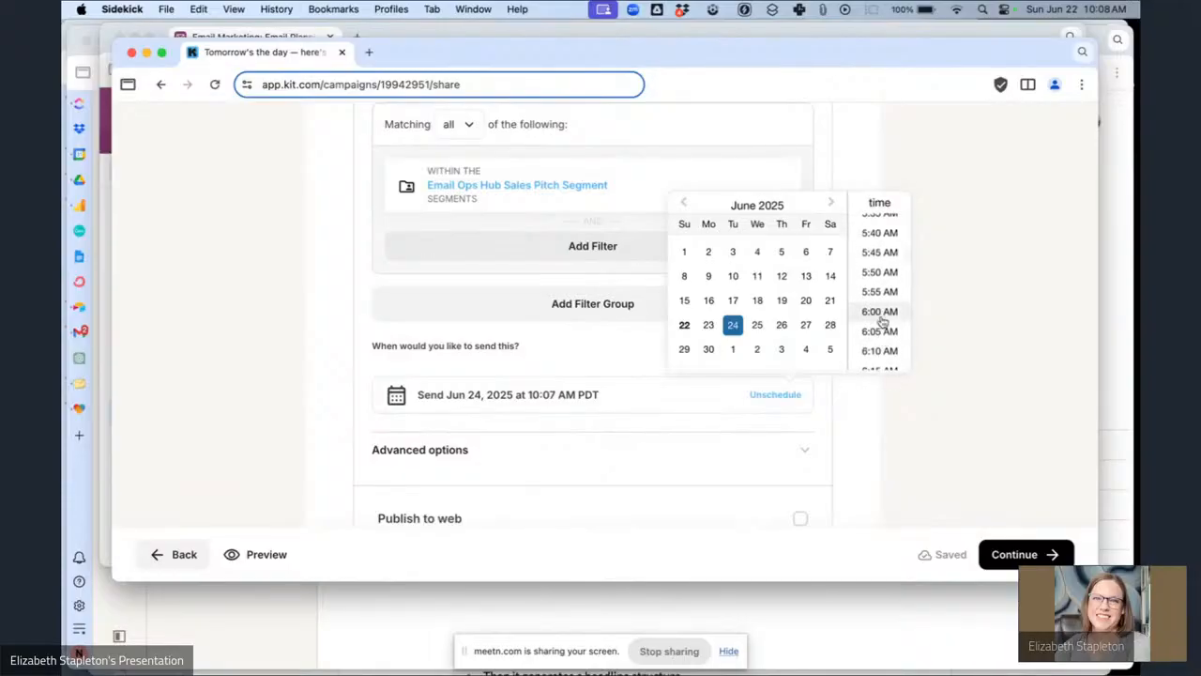
pyautogui.click(880, 311)
pyautogui.scroll(-2, 644, 434)
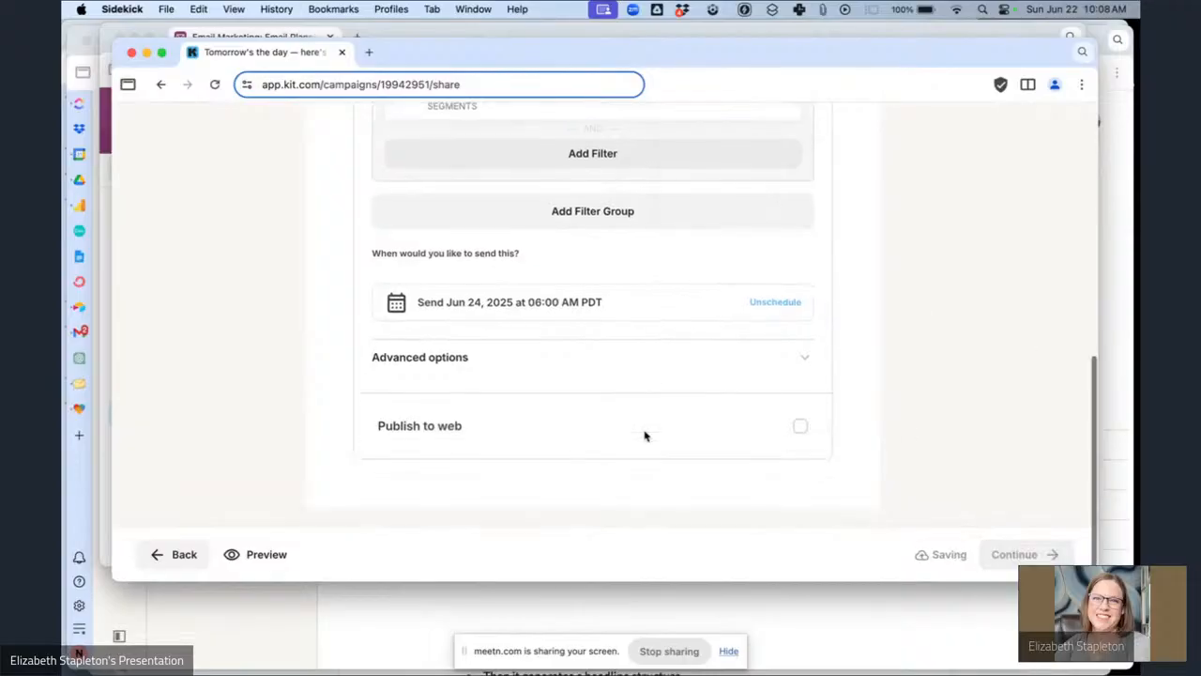
# Review the broadcast details and schedule the sneak peek broadcast.
pyautogui.scroll(10, 1010, 419)
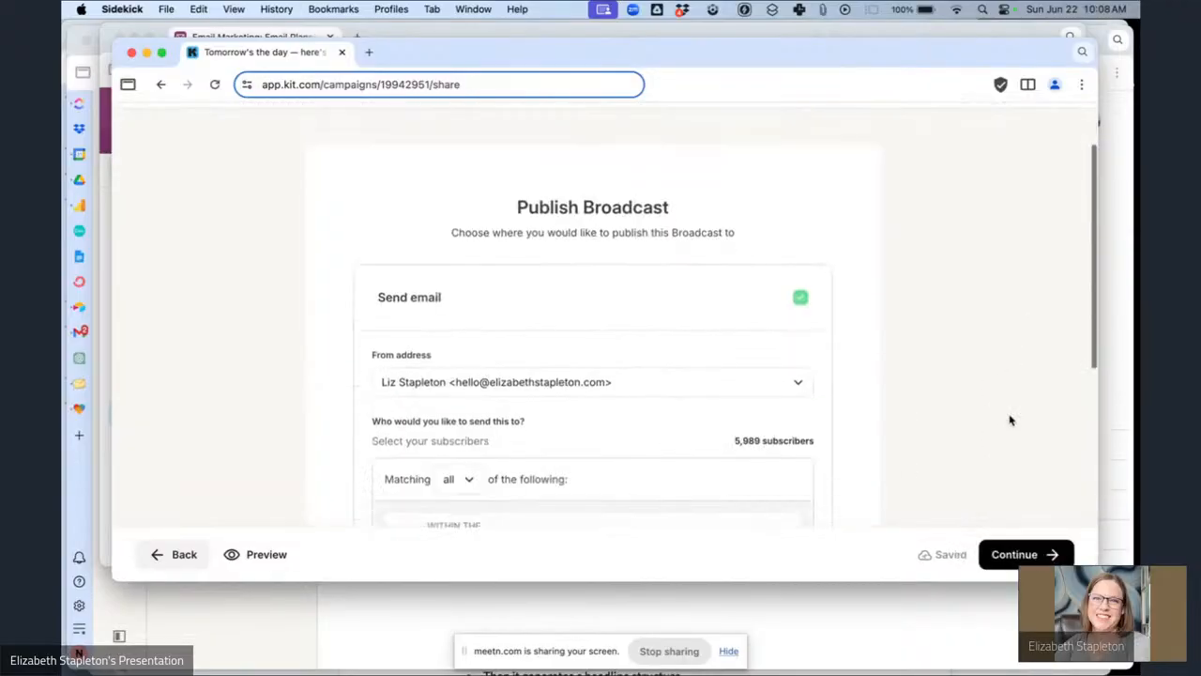
pyautogui.scroll(-8, 1011, 419)
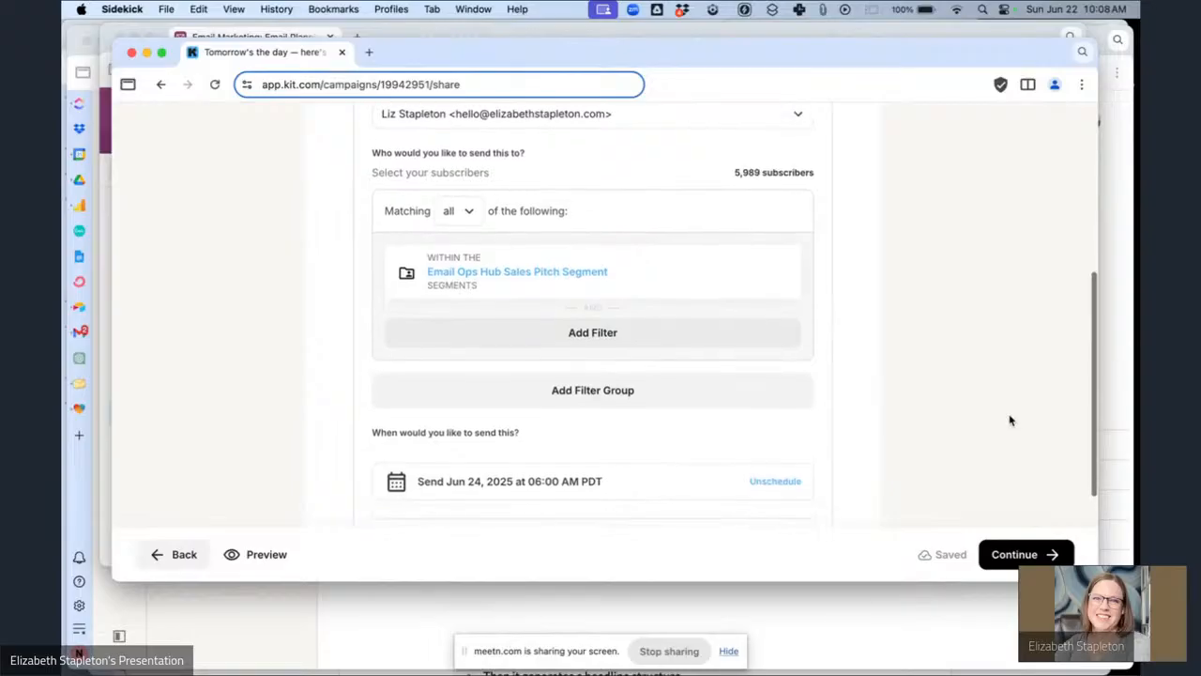
pyautogui.click(1022, 555)
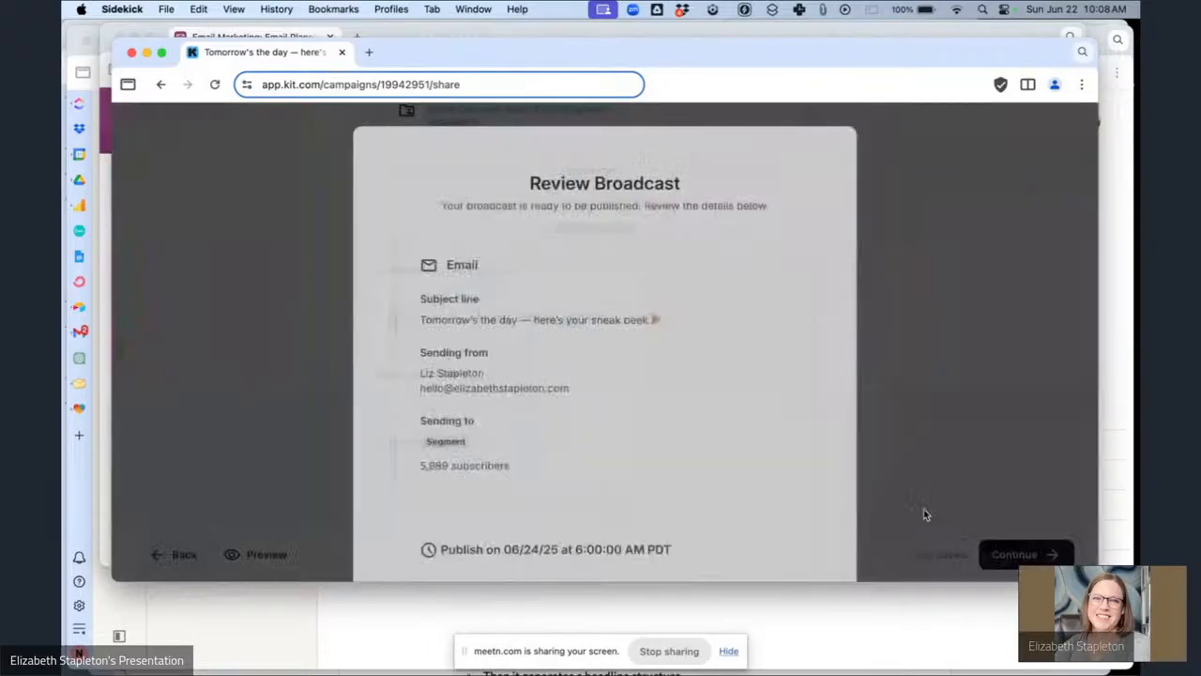
pyautogui.scroll(-3, 563, 418)
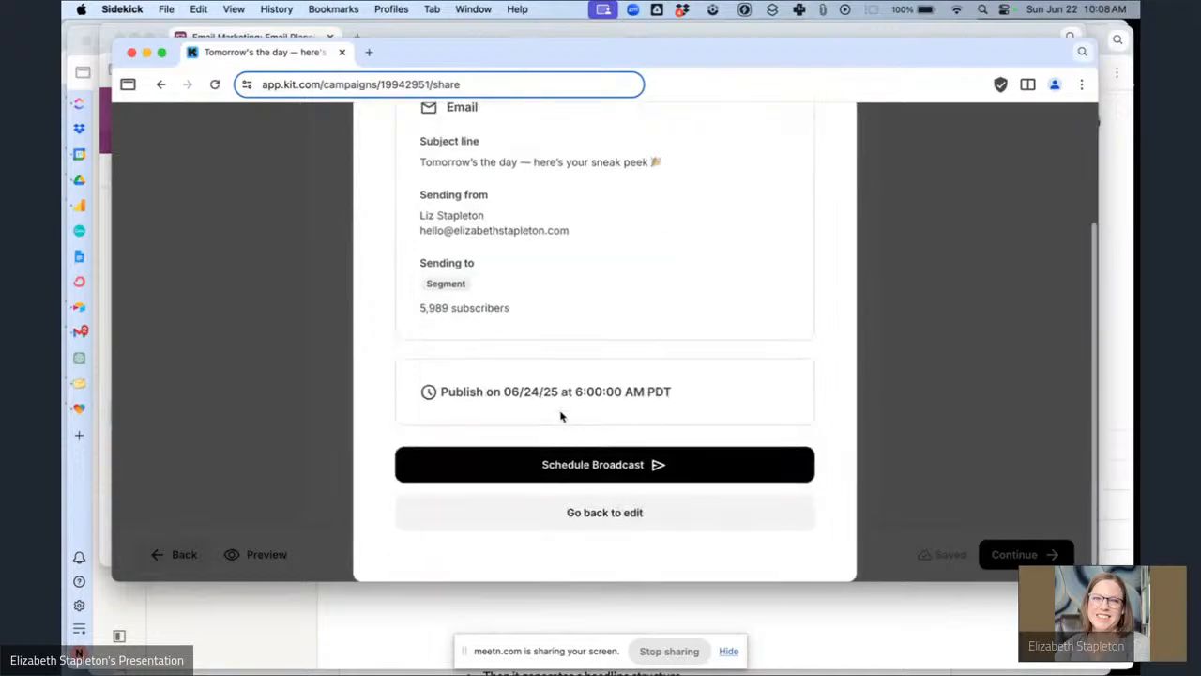
pyautogui.click(615, 469)
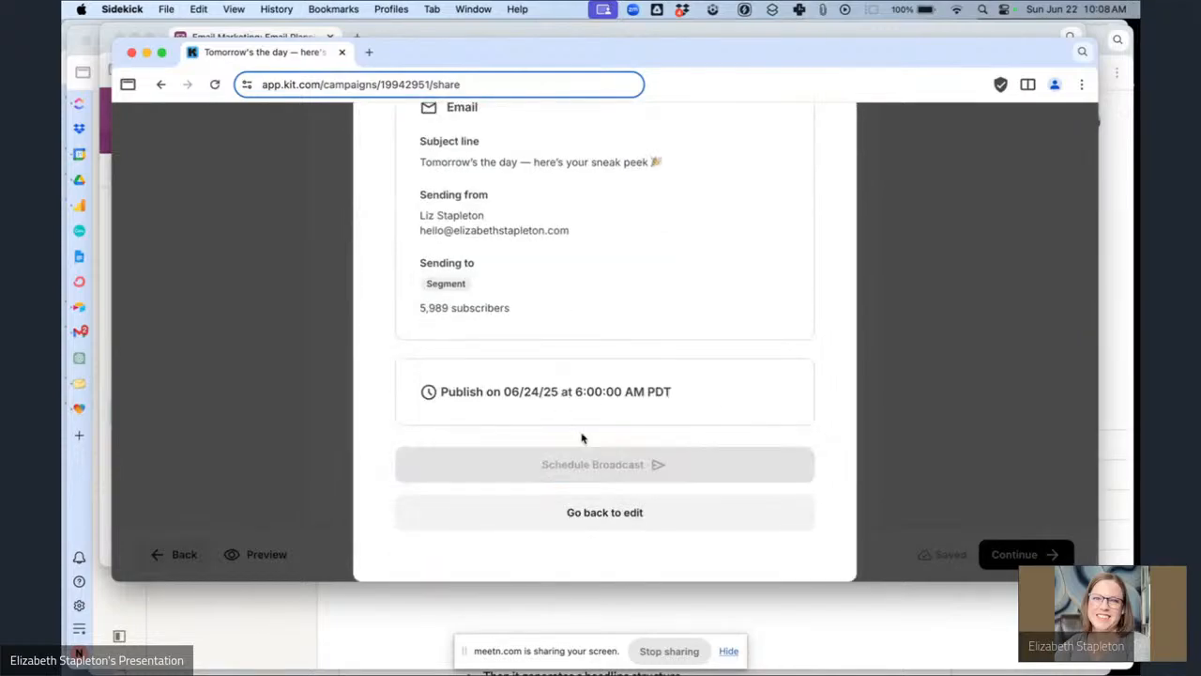
# Set the sneak peek email's status to Scheduled in the planning base.
pyautogui.click(421, 37)
pyautogui.click(597, 424)
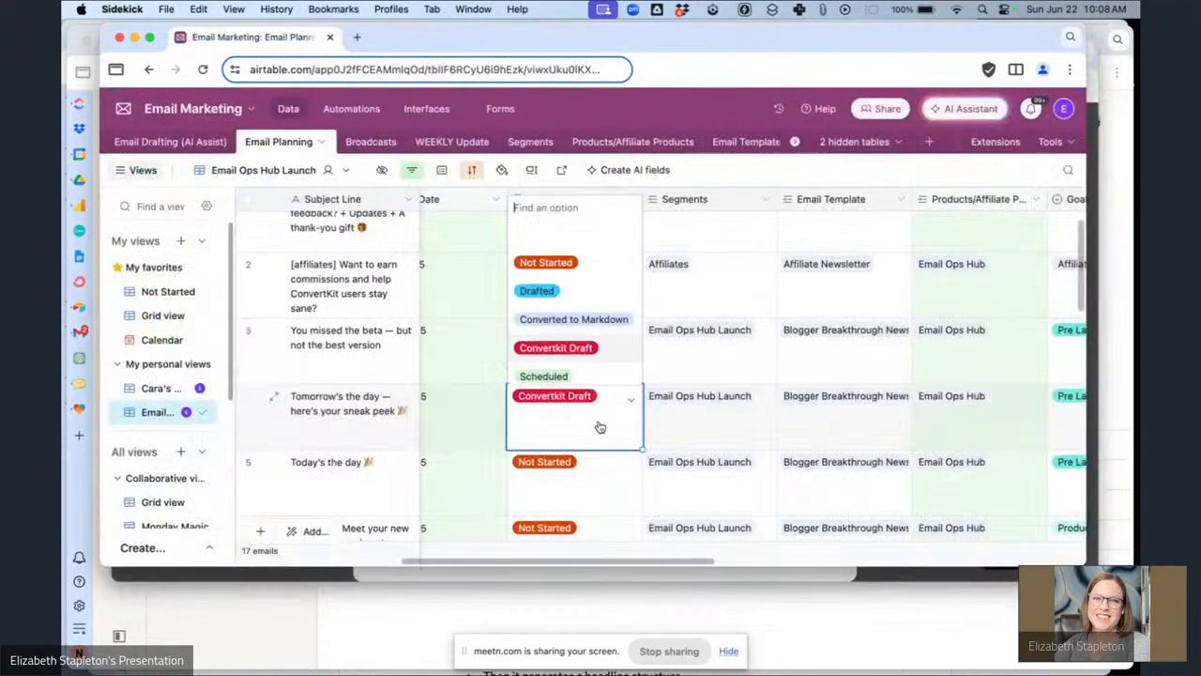
pyautogui.click(572, 374)
# Update the status of the 'Today's the day' email in the planning base.
pyautogui.hscroll(-3, 489, 417)
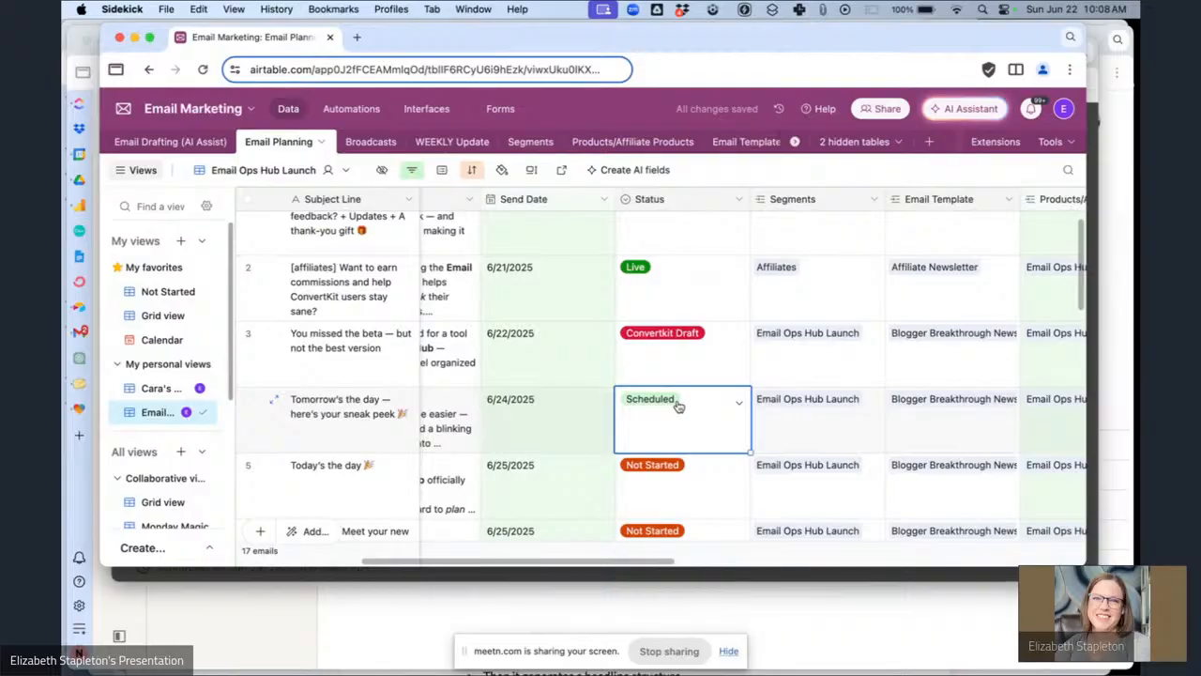
pyautogui.scroll(-2, 682, 443)
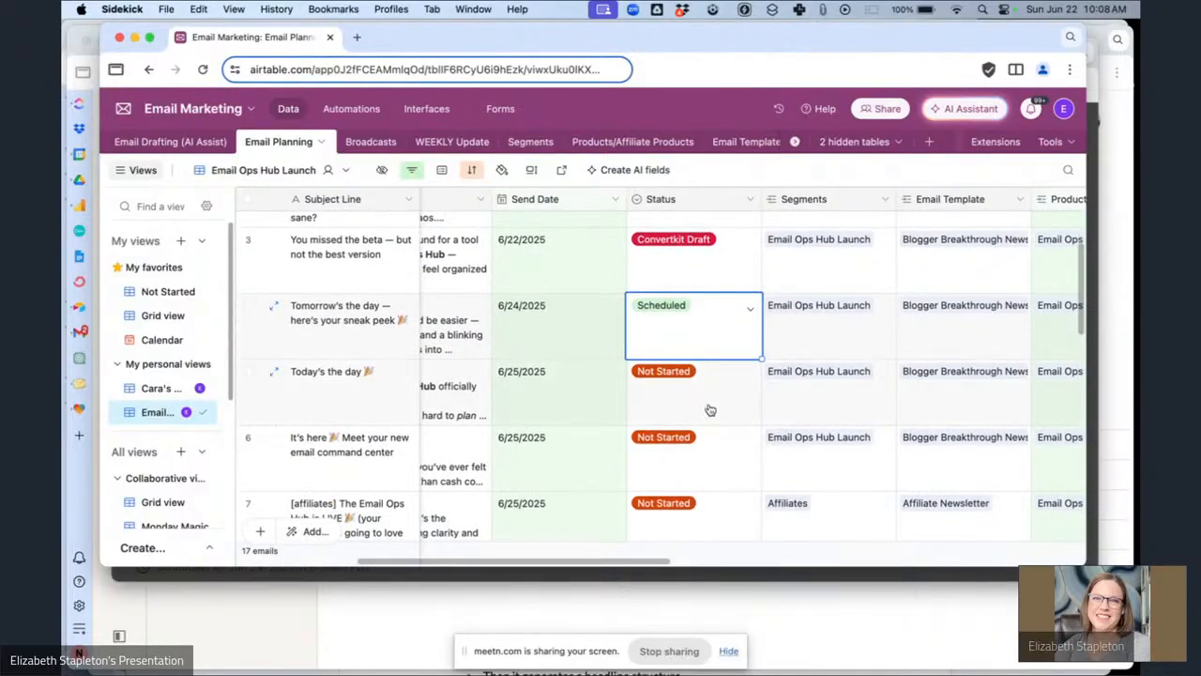
pyautogui.click(710, 410)
pyautogui.click(702, 392)
pyautogui.click(673, 271)
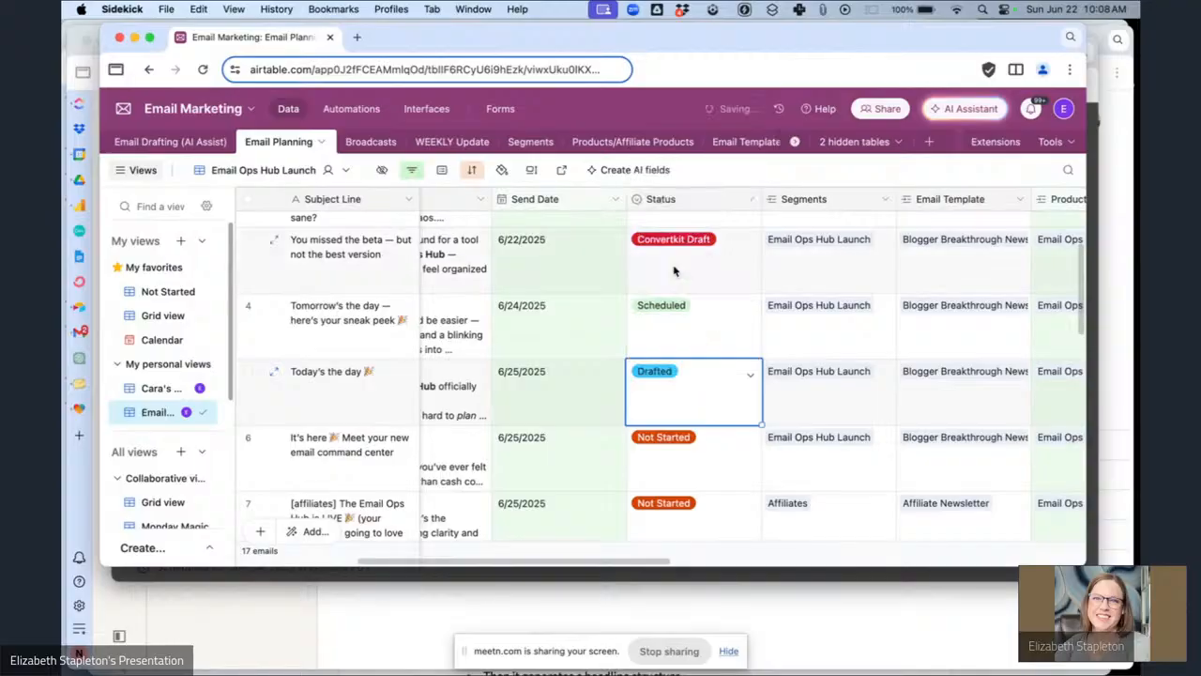
# Open the 'Today's the day' draft from the Kit broadcasts list.
pyautogui.click(1096, 192)
pyautogui.click(824, 190)
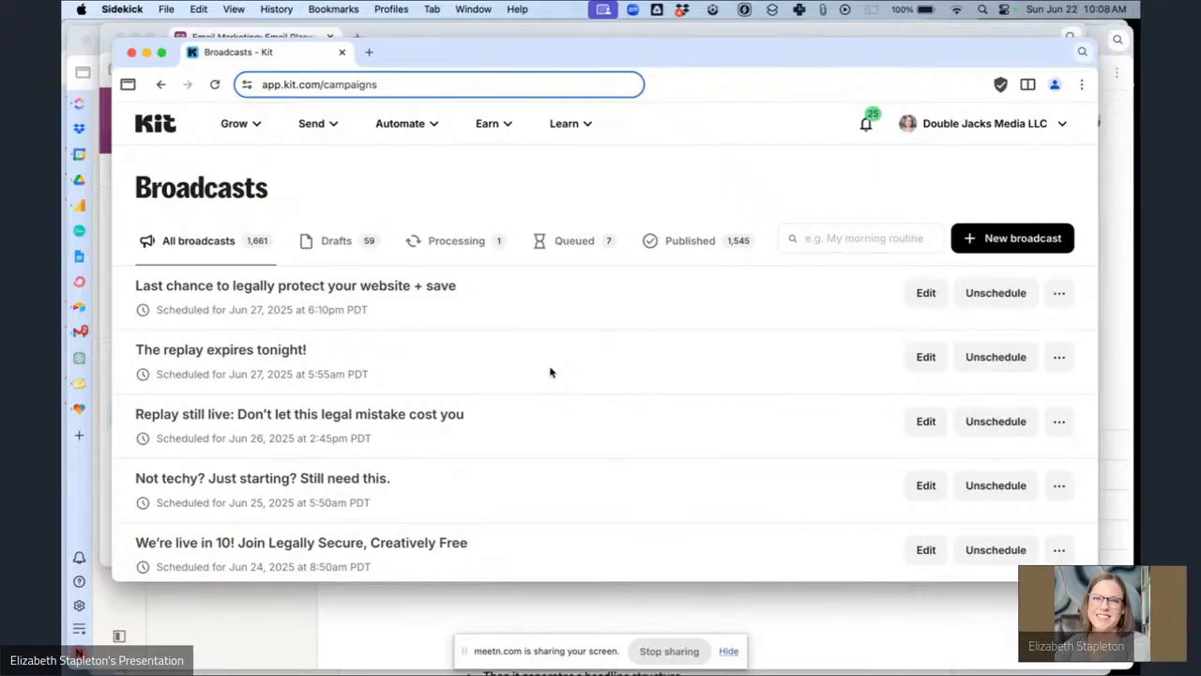
pyautogui.scroll(-5, 550, 373)
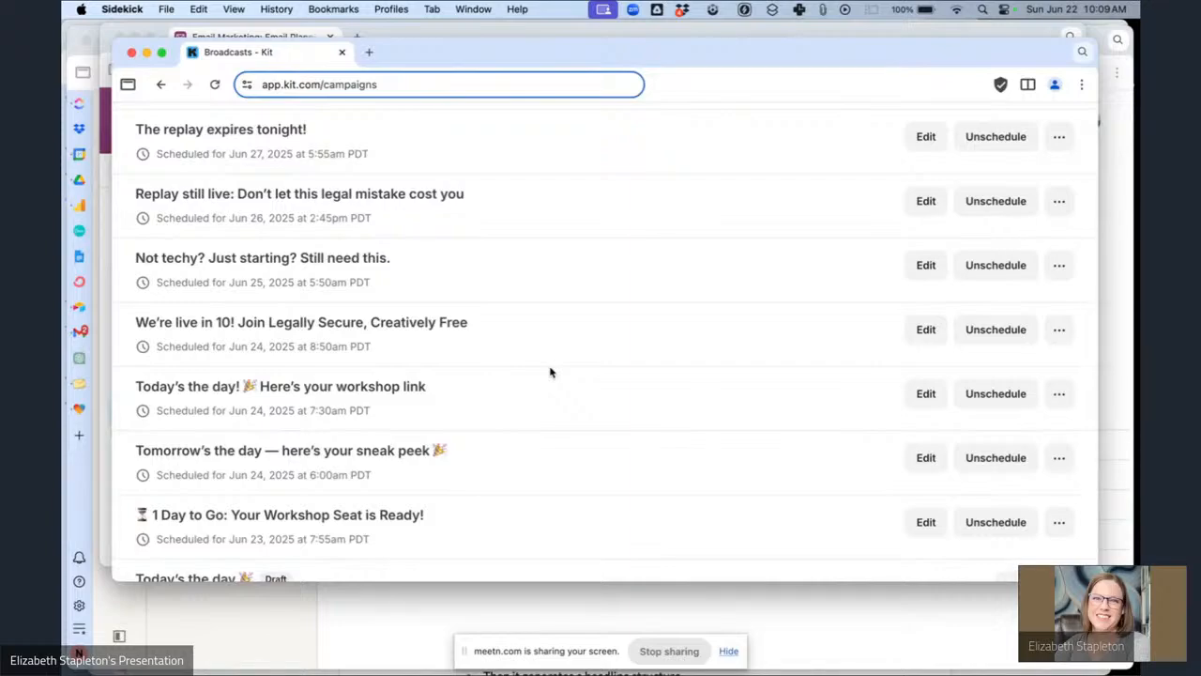
pyautogui.scroll(-2, 550, 372)
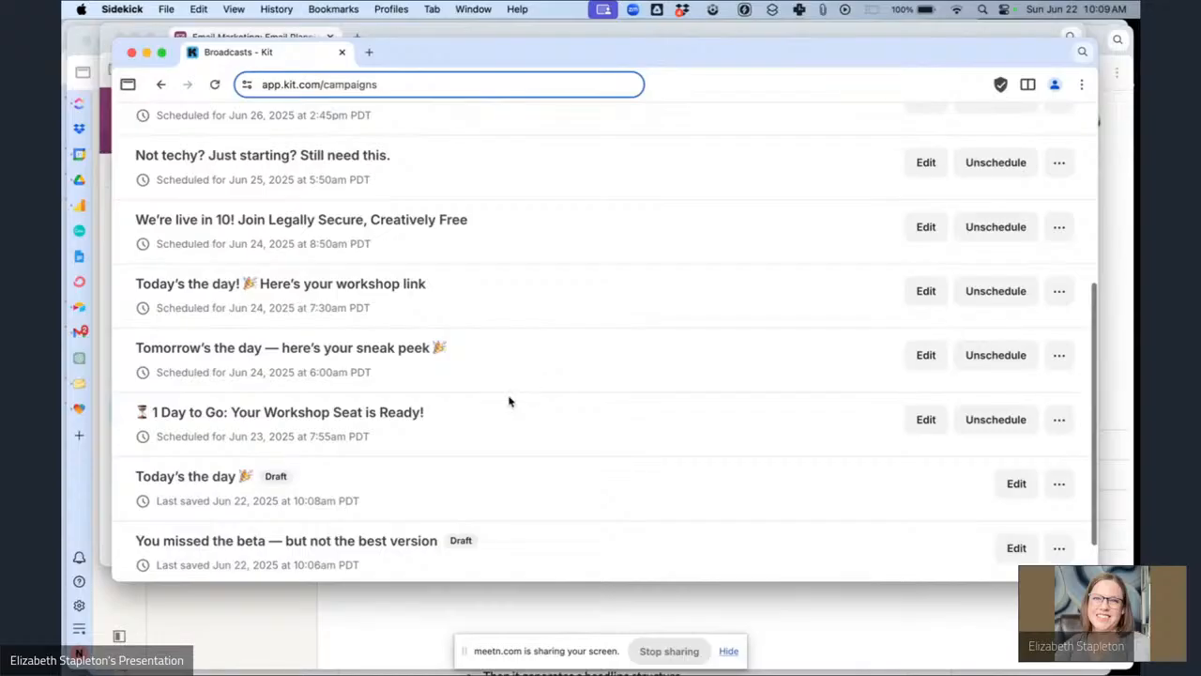
pyautogui.scroll(-1, 209, 482)
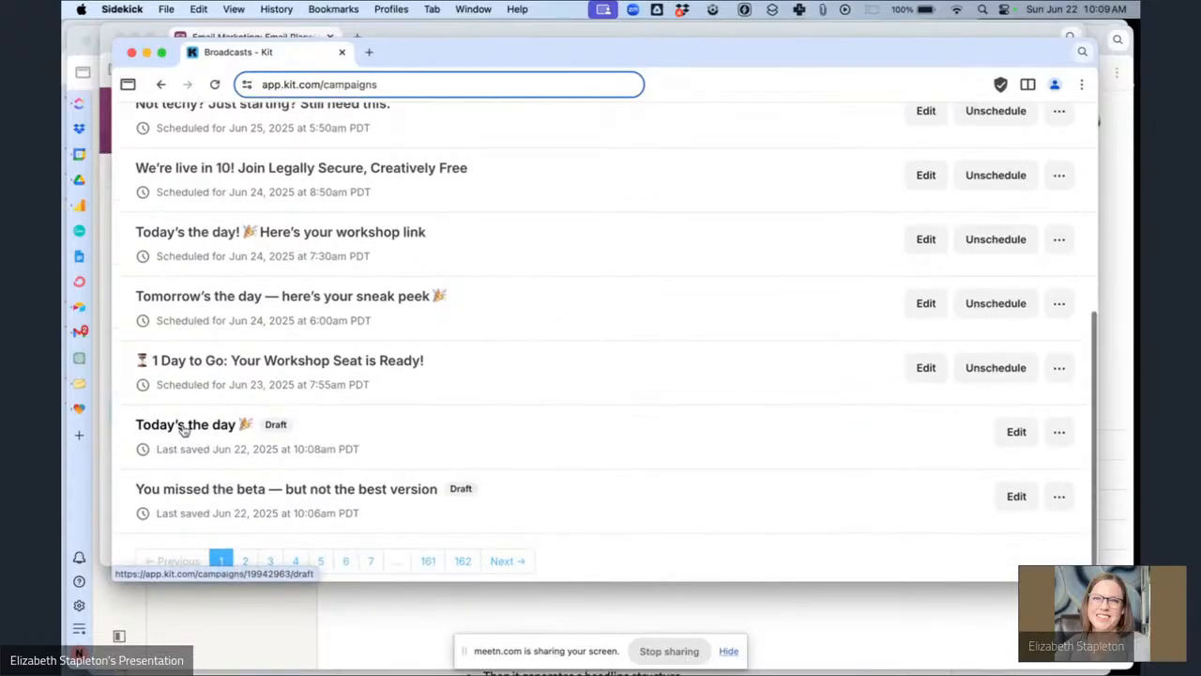
pyautogui.click(184, 428)
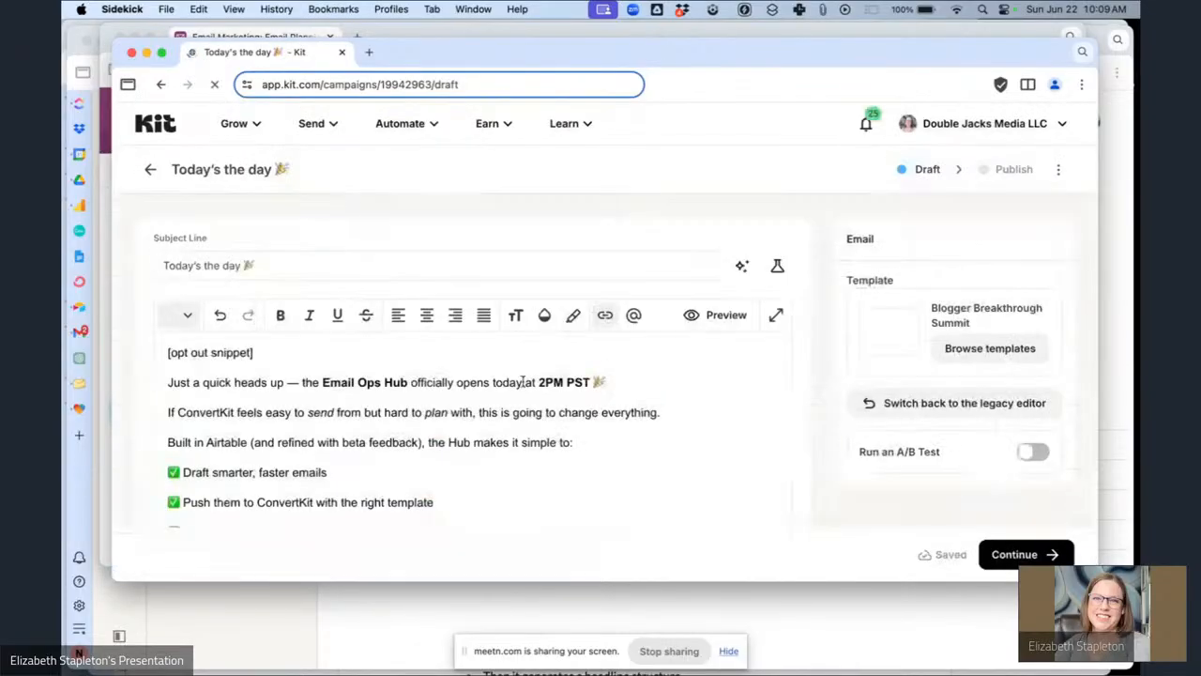
# Replace the [opt out snippet] placeholder with the Email Ops Hub Launch Opt Out snippet.
pyautogui.moveTo(328, 347); pyautogui.dragTo(165, 344)
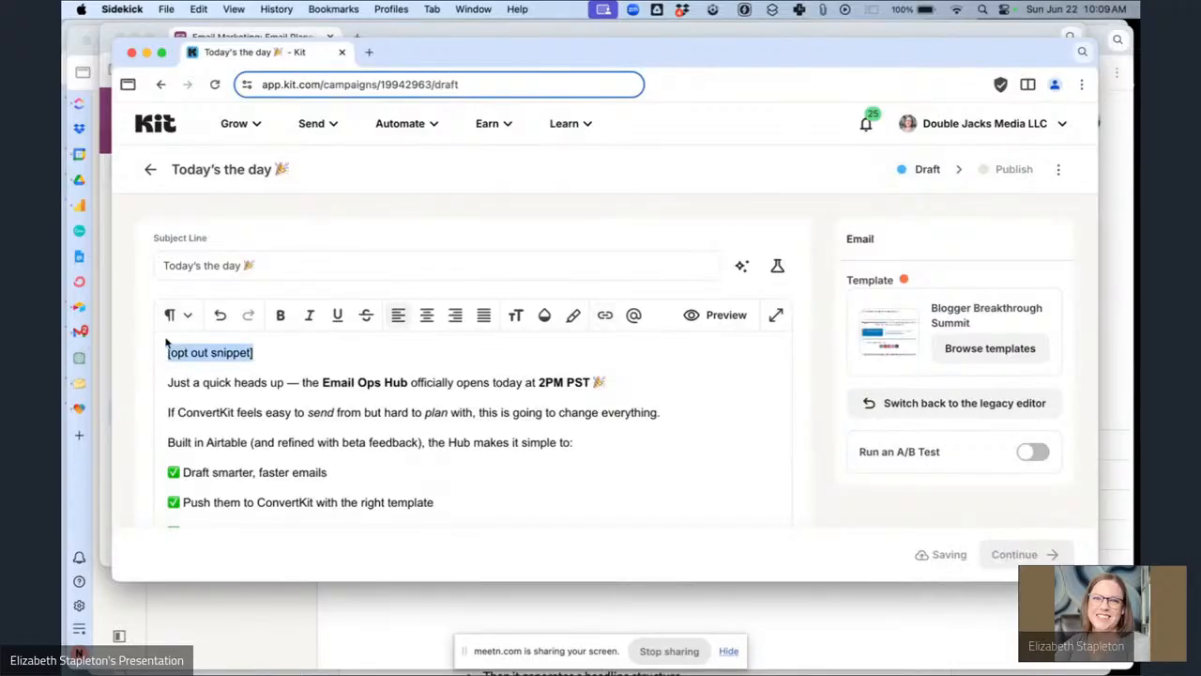
pyautogui.press('BackSpace')
pyautogui.write('/sn')
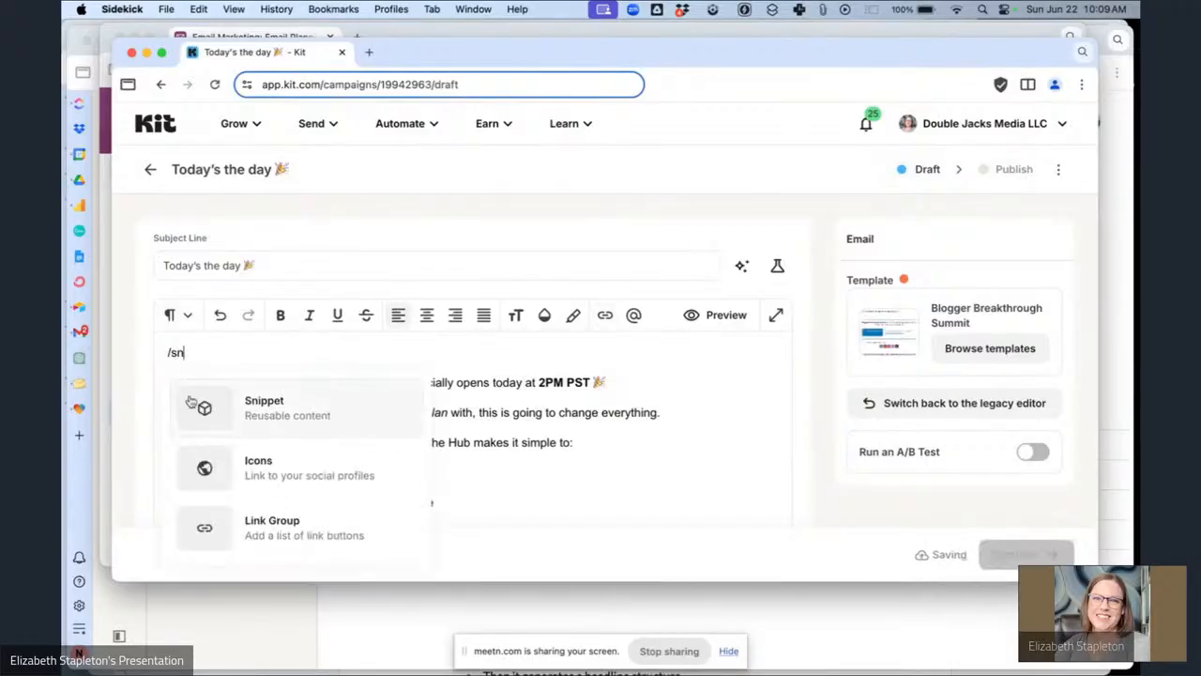
pyautogui.click(192, 403)
pyautogui.write('ema')
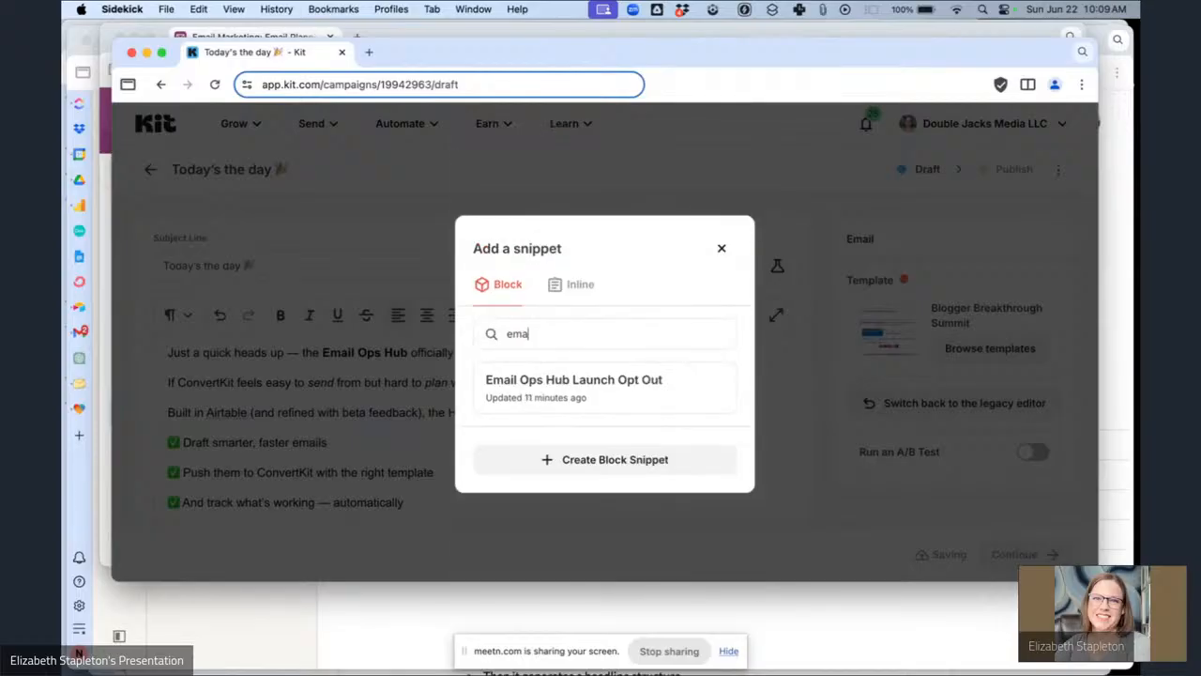
pyautogui.click(591, 394)
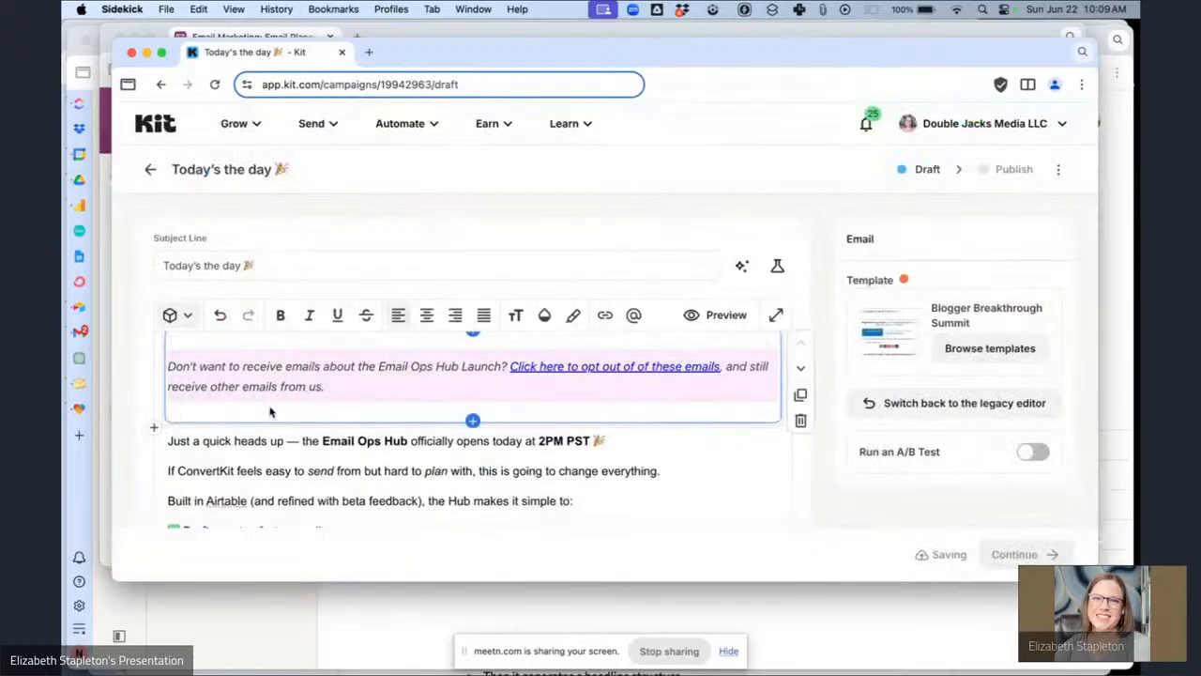
# Paste the greeting Hey {{ subscriber.first_name | strip | default: "Boss" }}, above the first paragraph.
pyautogui.click(167, 441)
pyautogui.press('Return')
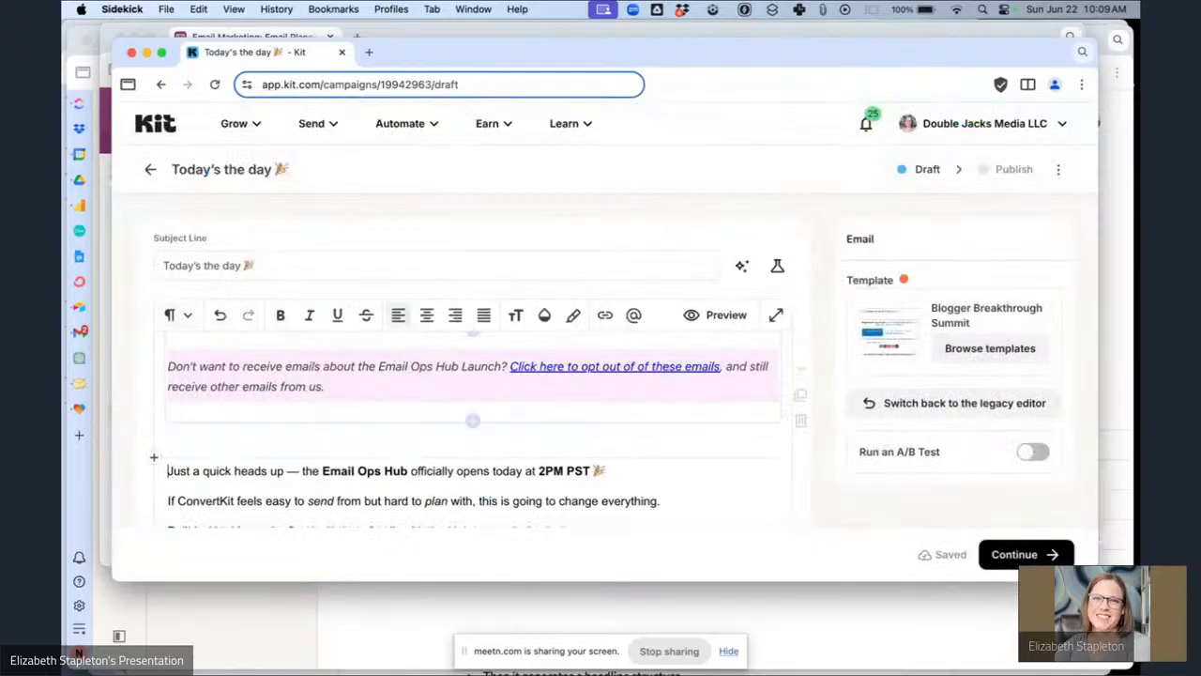
pyautogui.press('Up')
pyautogui.write('Hey {{ subscriber.first_name | strip | default: "Boss" }},')
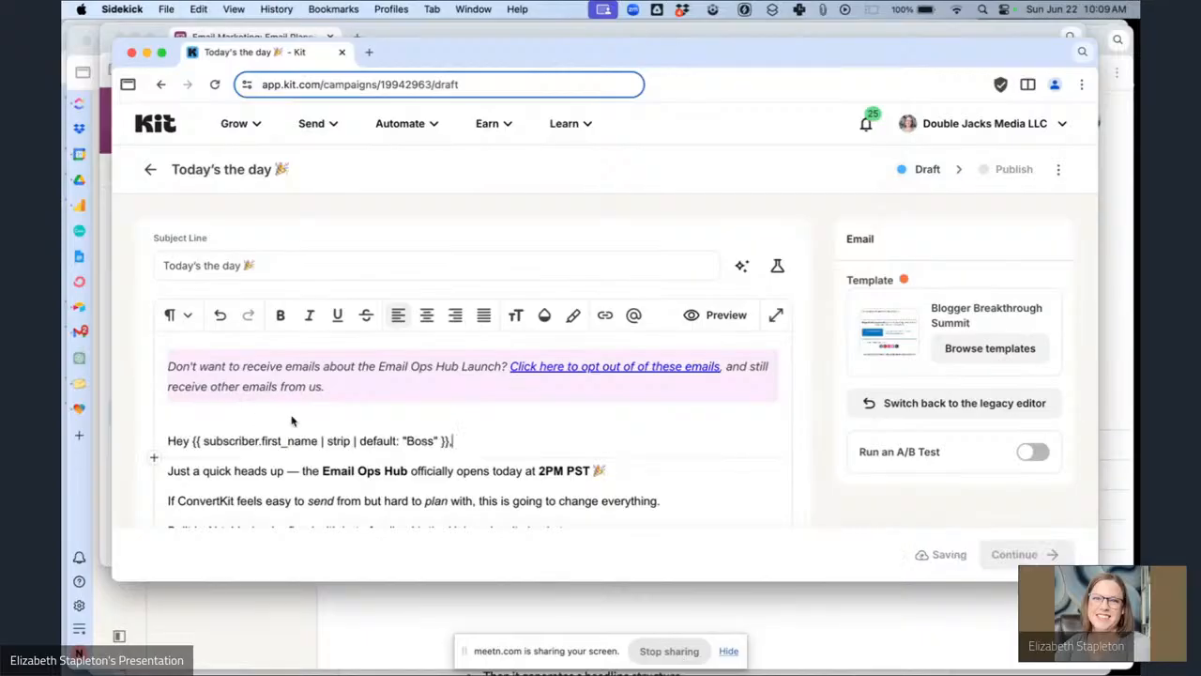
# Check the notes and status for the 'Today's the day' email in the planning base.
pyautogui.scroll(-4, 484, 392)
pyautogui.scroll(-4, 484, 392)
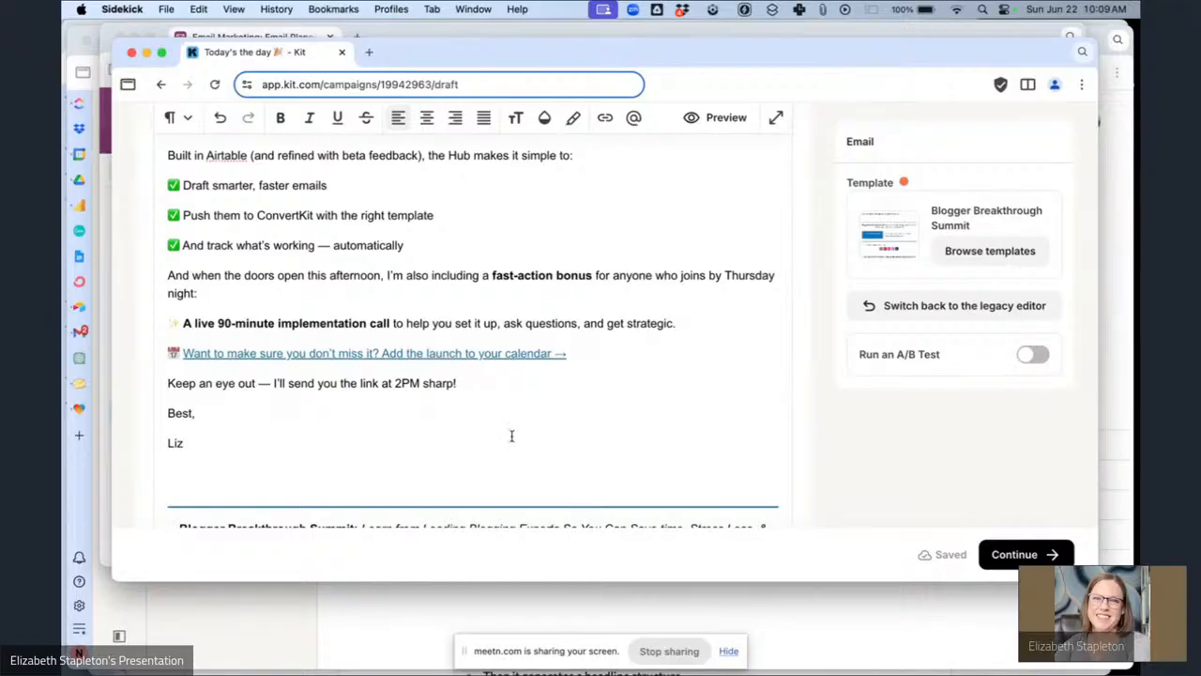
pyautogui.click(220, 34)
pyautogui.hscroll(10, 719, 388)
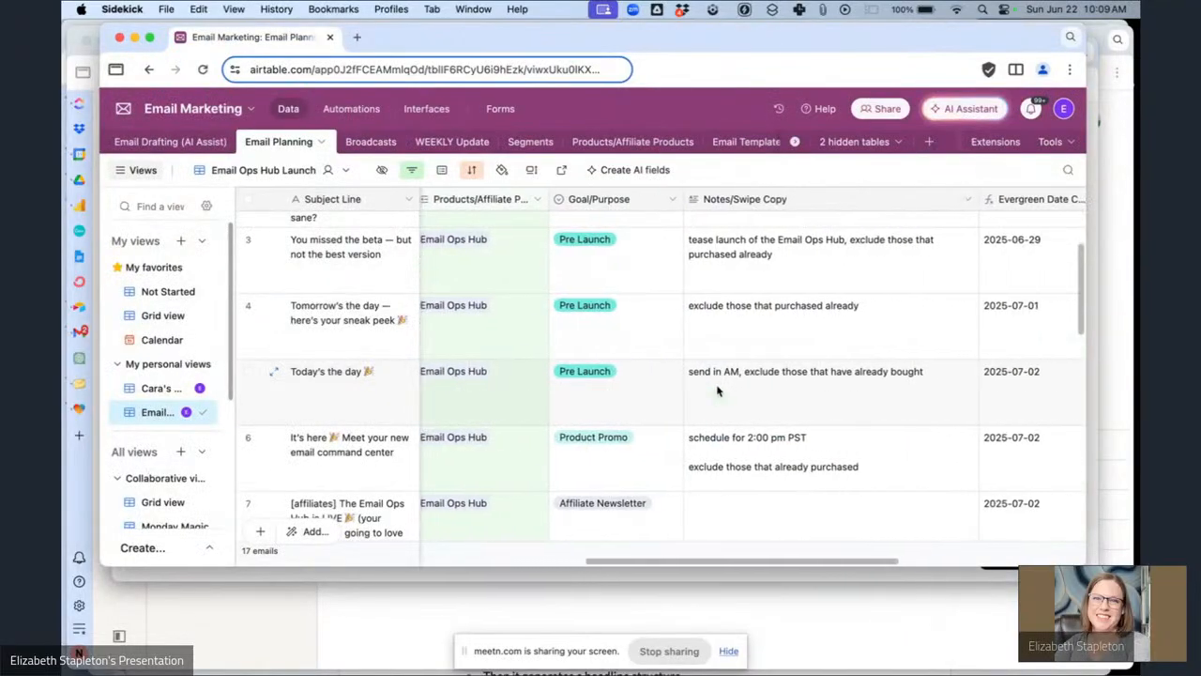
pyautogui.hscroll(-10, 718, 390)
pyautogui.hscroll(-6, 718, 390)
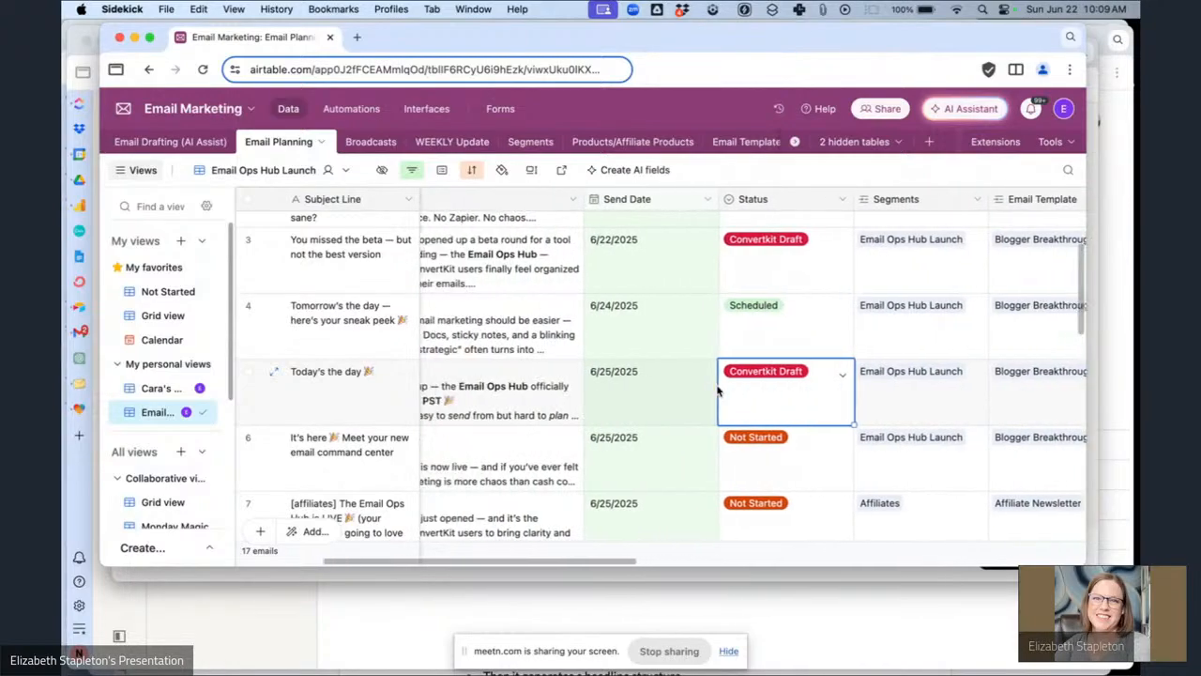
# Read through the 'Today's the day' draft body in Kit.
pyautogui.click(423, 579)
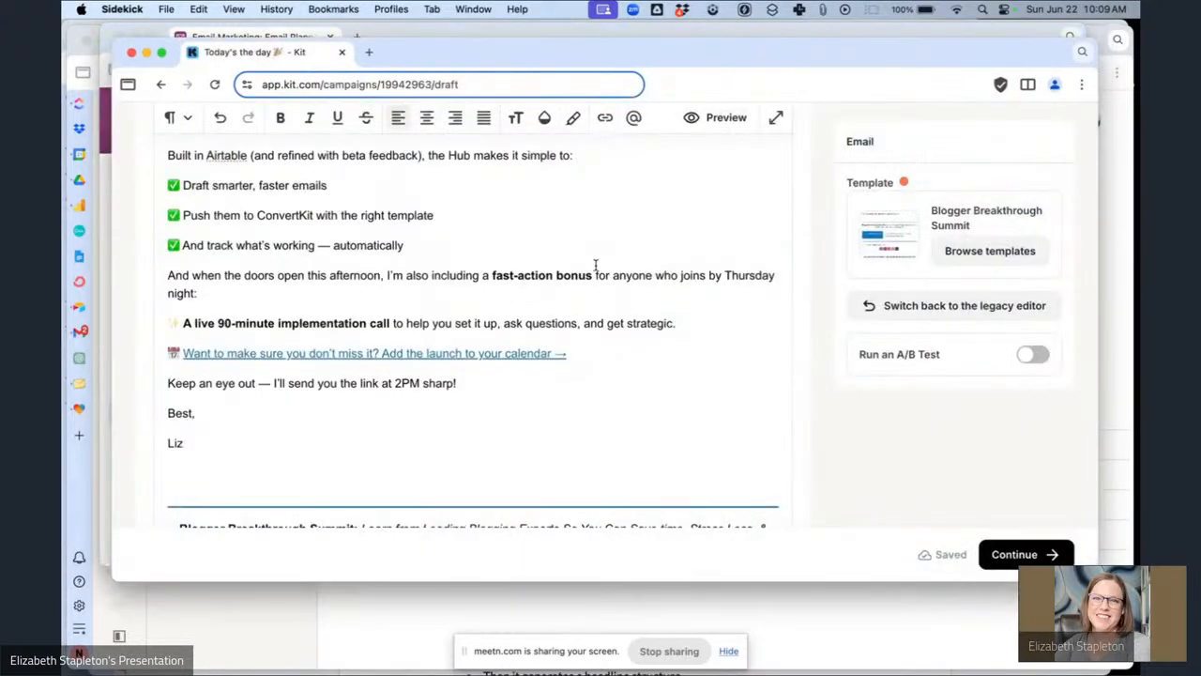
pyautogui.scroll(5, 651, 254)
pyautogui.scroll(-3, 655, 260)
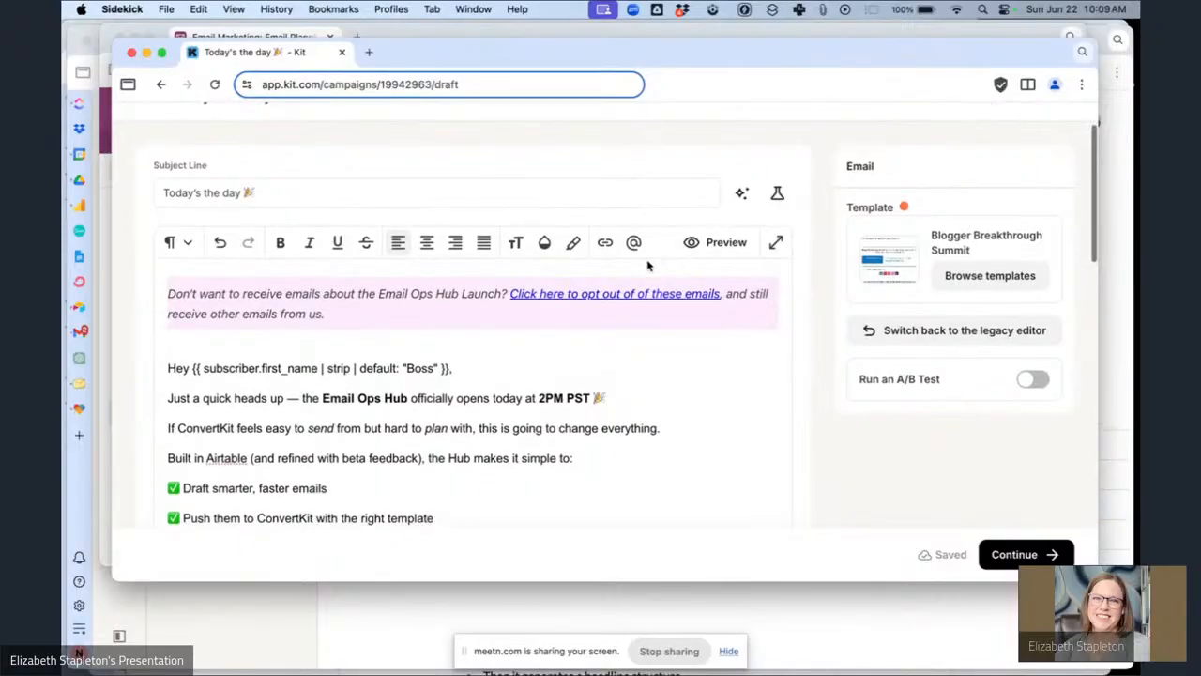
pyautogui.scroll(-5, 472, 382)
pyautogui.scroll(10, 471, 383)
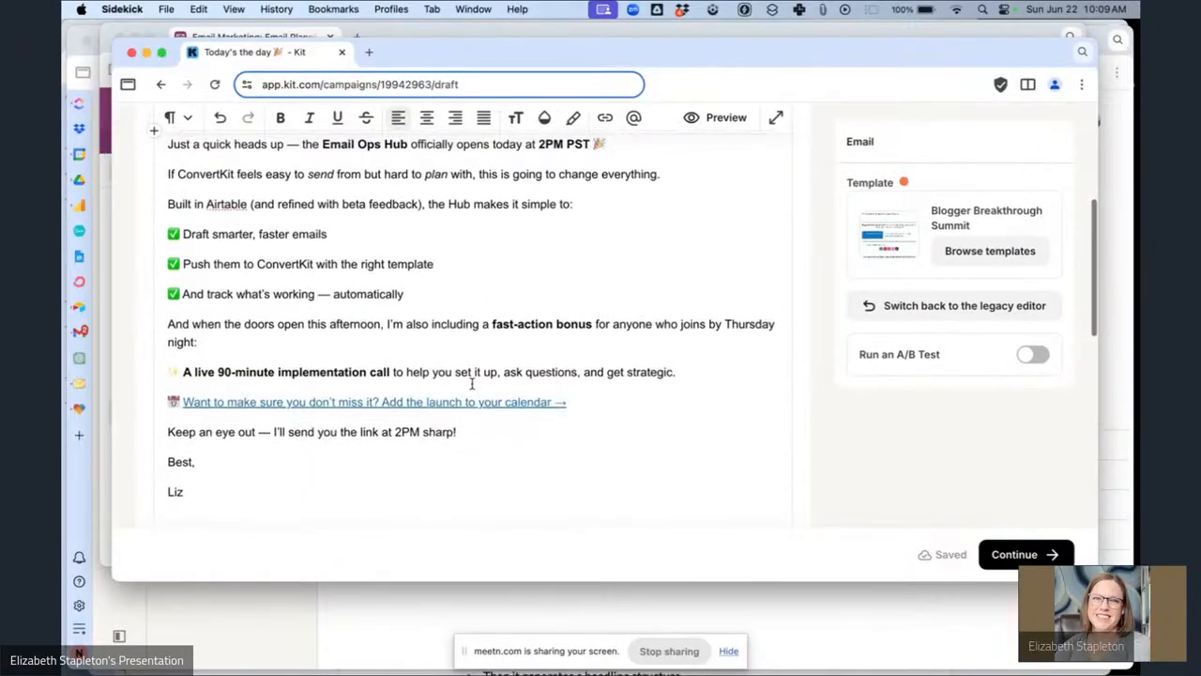
pyautogui.scroll(-9, 472, 382)
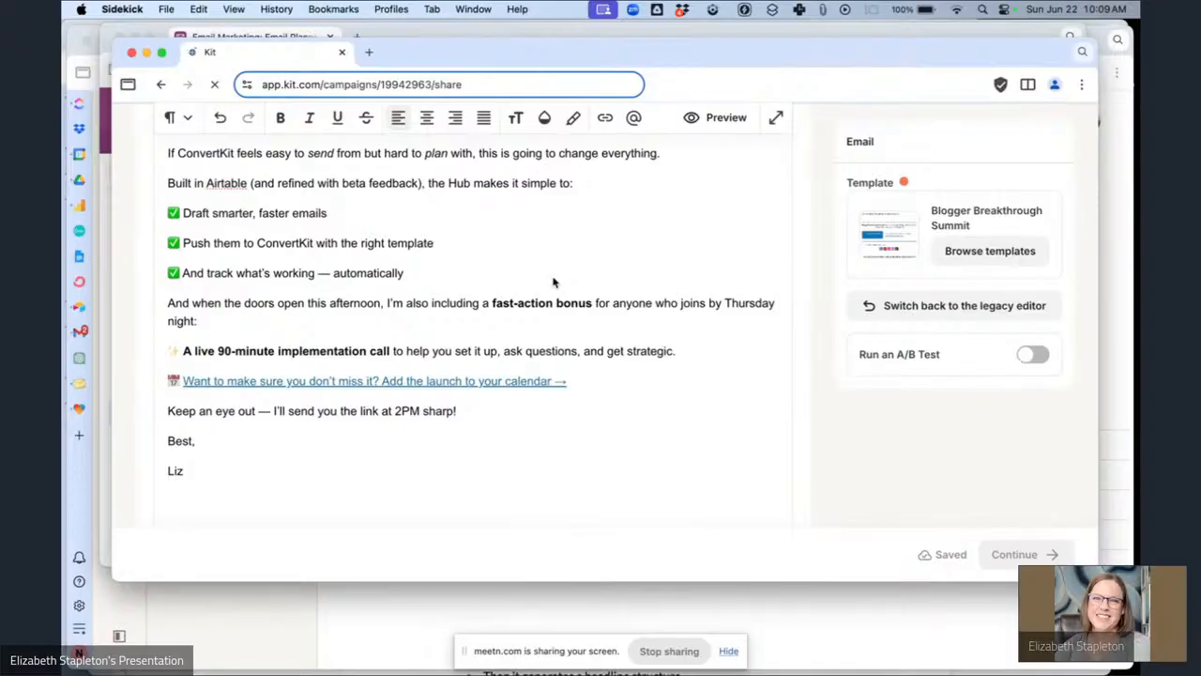
# Continue to publishing and limit recipients to the Email Ops Hub Sales Pitch Segment.
pyautogui.click(638, 384)
pyautogui.scroll(-5, 607, 394)
pyautogui.click(547, 401)
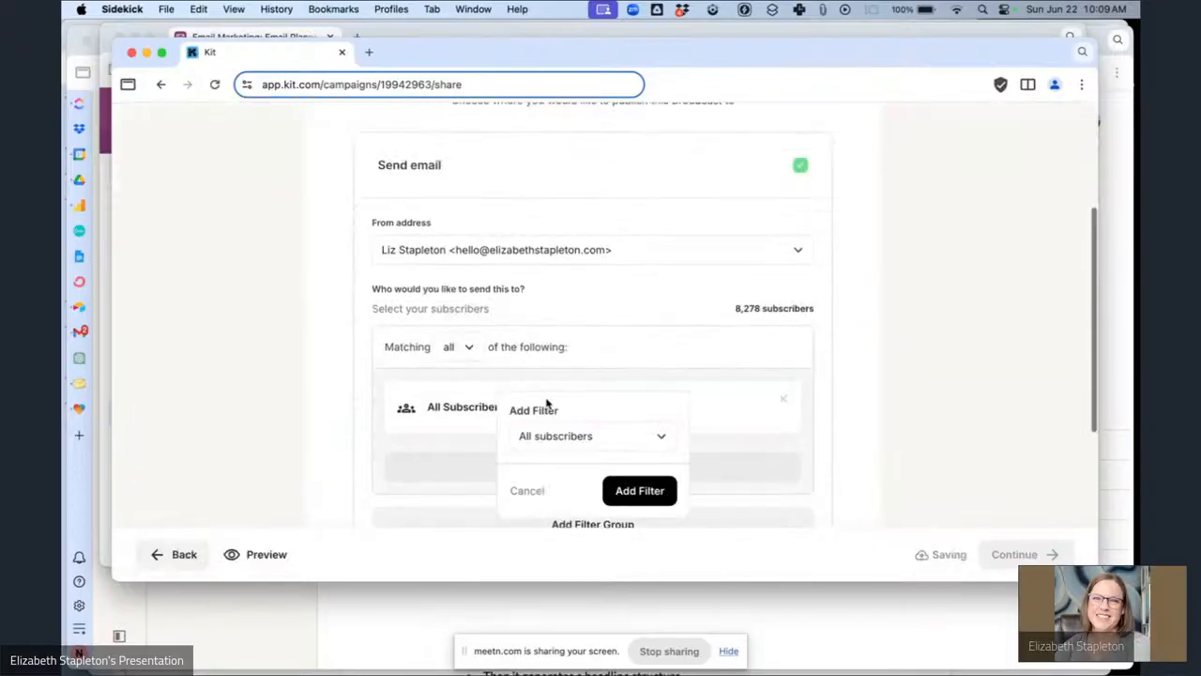
pyautogui.click(564, 434)
pyautogui.click(566, 255)
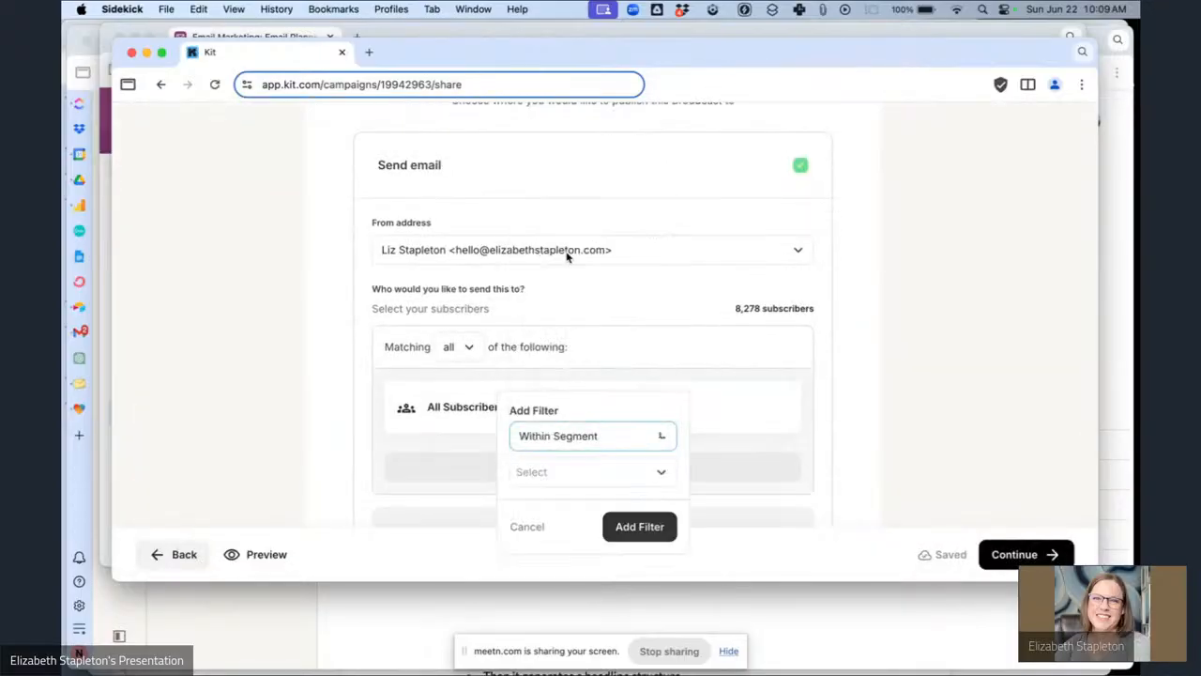
pyautogui.click(554, 473)
pyautogui.write('ema')
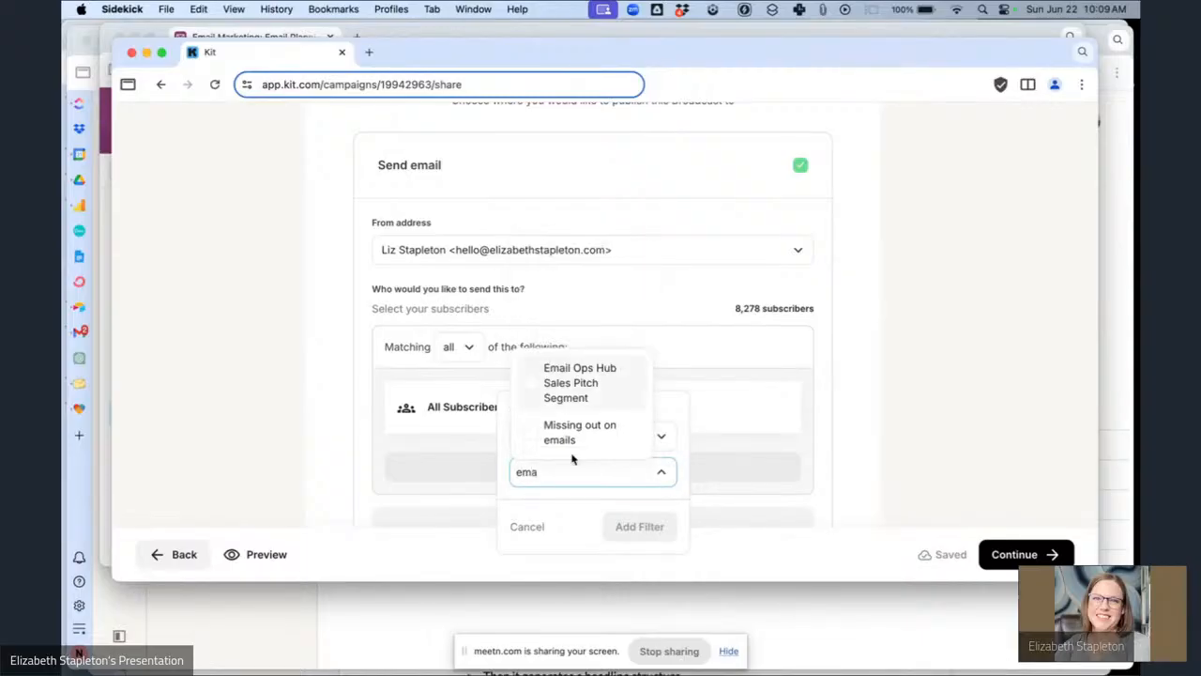
pyautogui.click(581, 387)
pyautogui.click(648, 544)
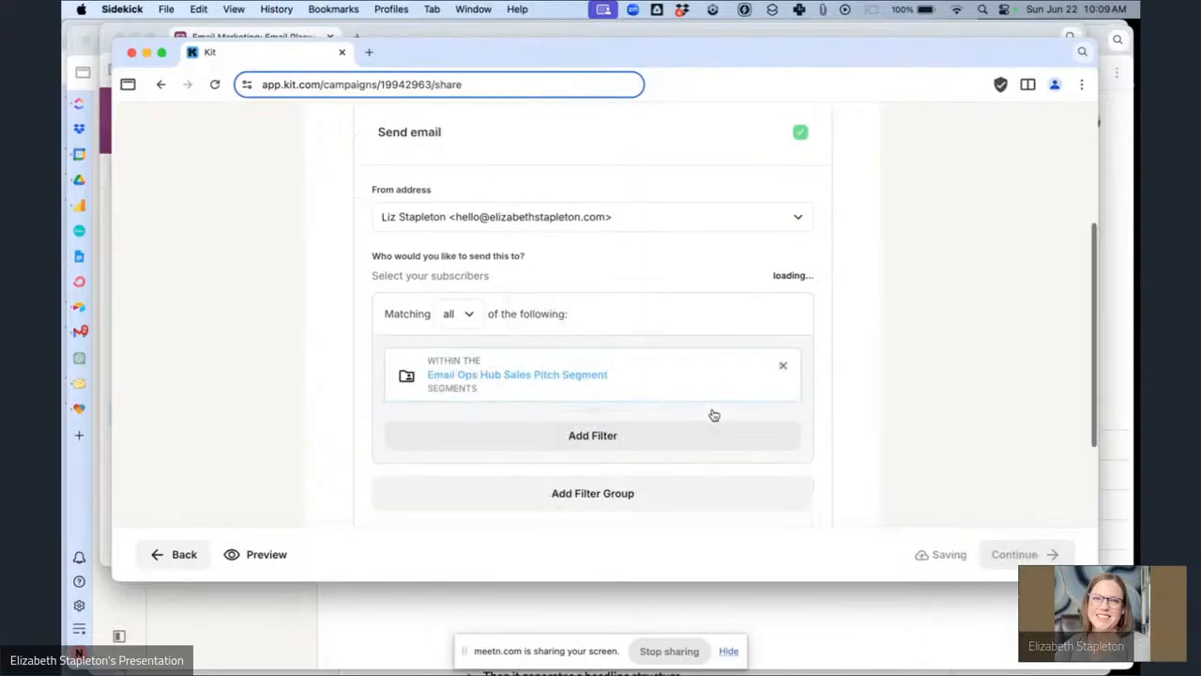
# Schedule the broadcast to send on June 25, 2025 at 6:25 AM.
pyautogui.scroll(-4, 713, 415)
pyautogui.click(786, 410)
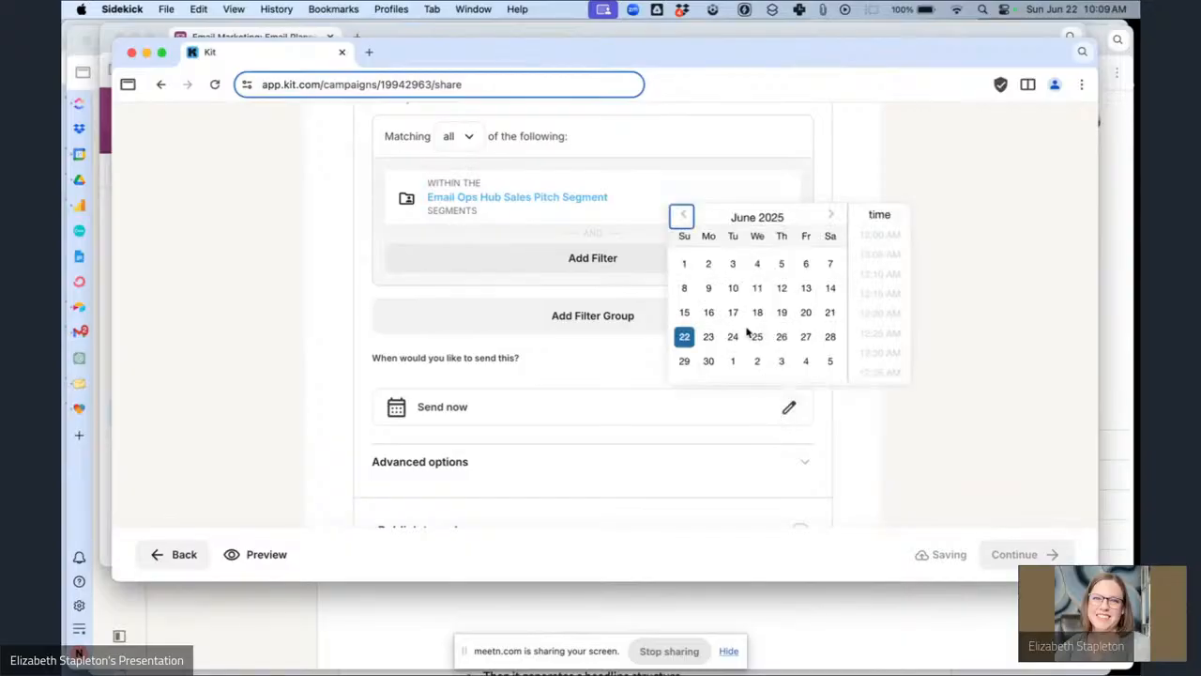
pyautogui.click(758, 338)
pyautogui.scroll(-1, 905, 357)
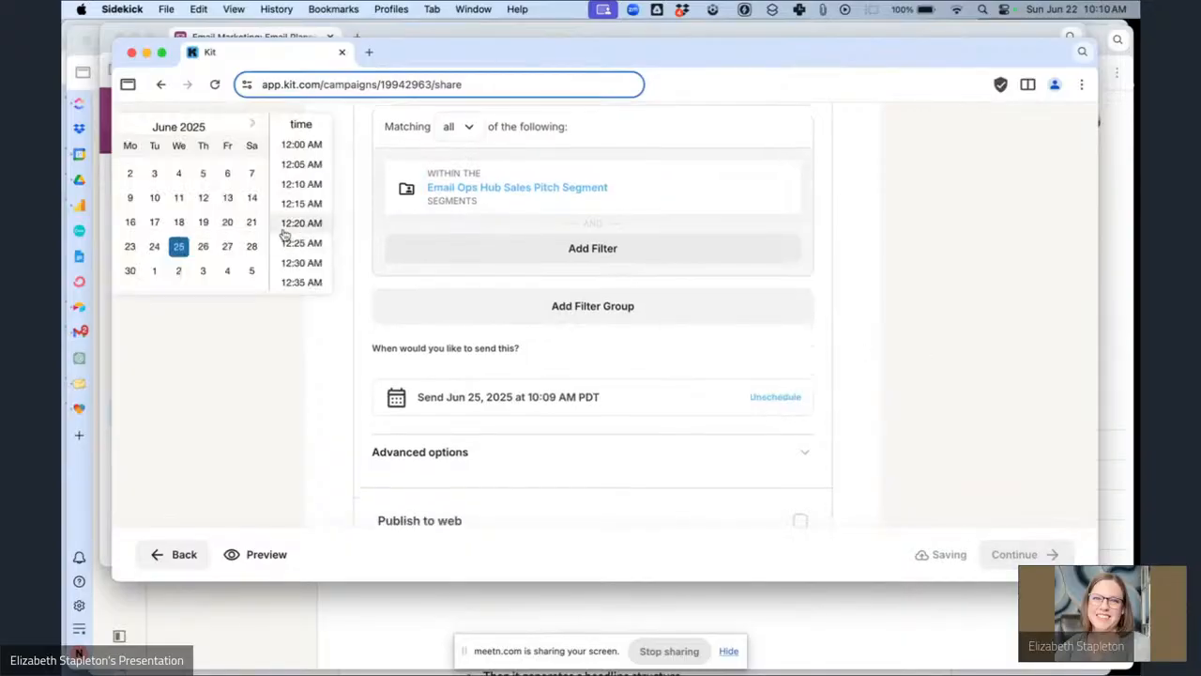
pyautogui.scroll(-20, 284, 235)
pyautogui.scroll(-5, 284, 234)
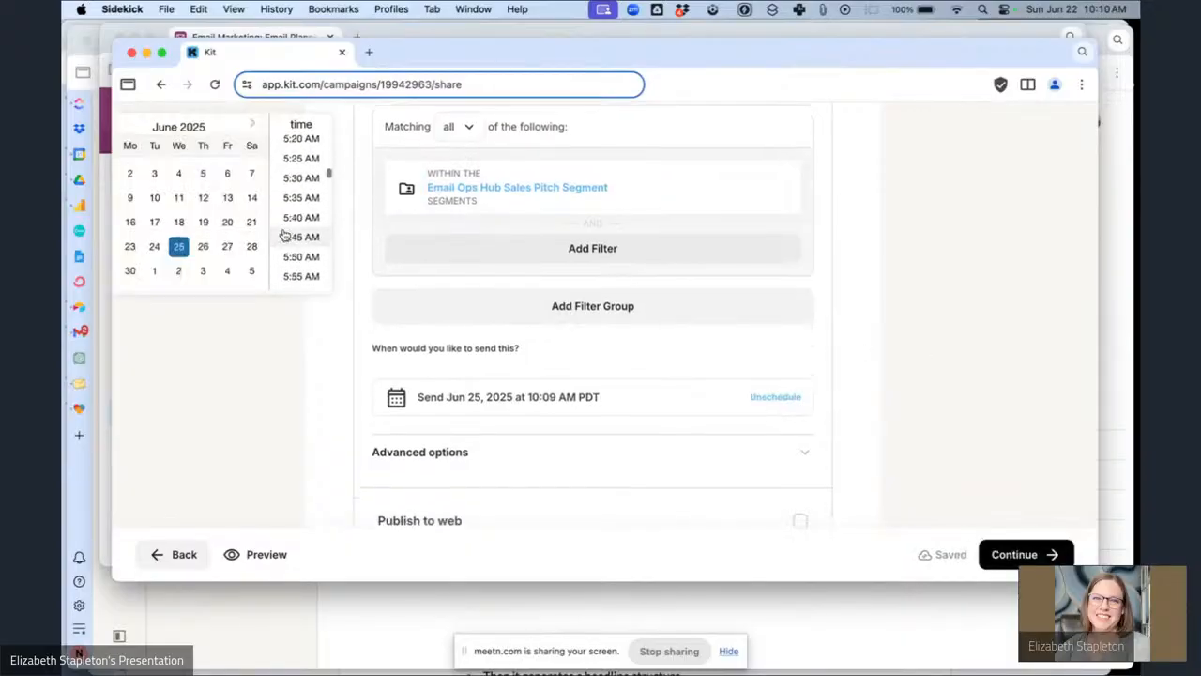
pyautogui.scroll(-3, 284, 235)
pyautogui.click(284, 235)
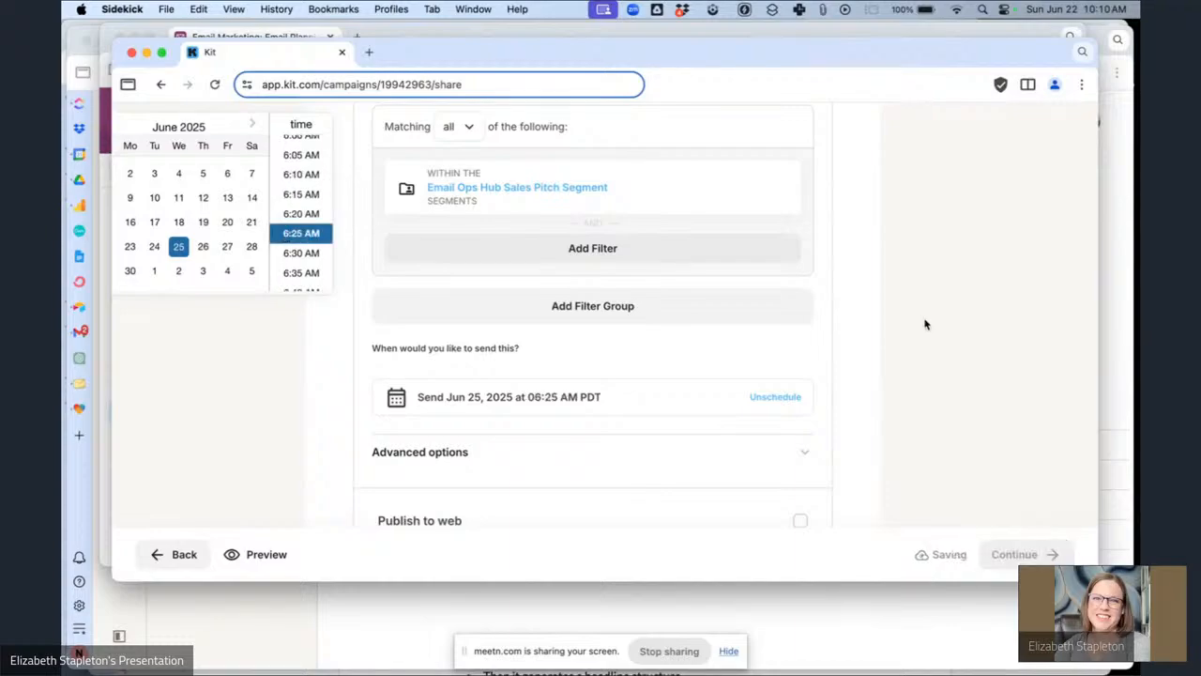
pyautogui.scroll(-1, 847, 435)
pyautogui.scroll(-2, 848, 435)
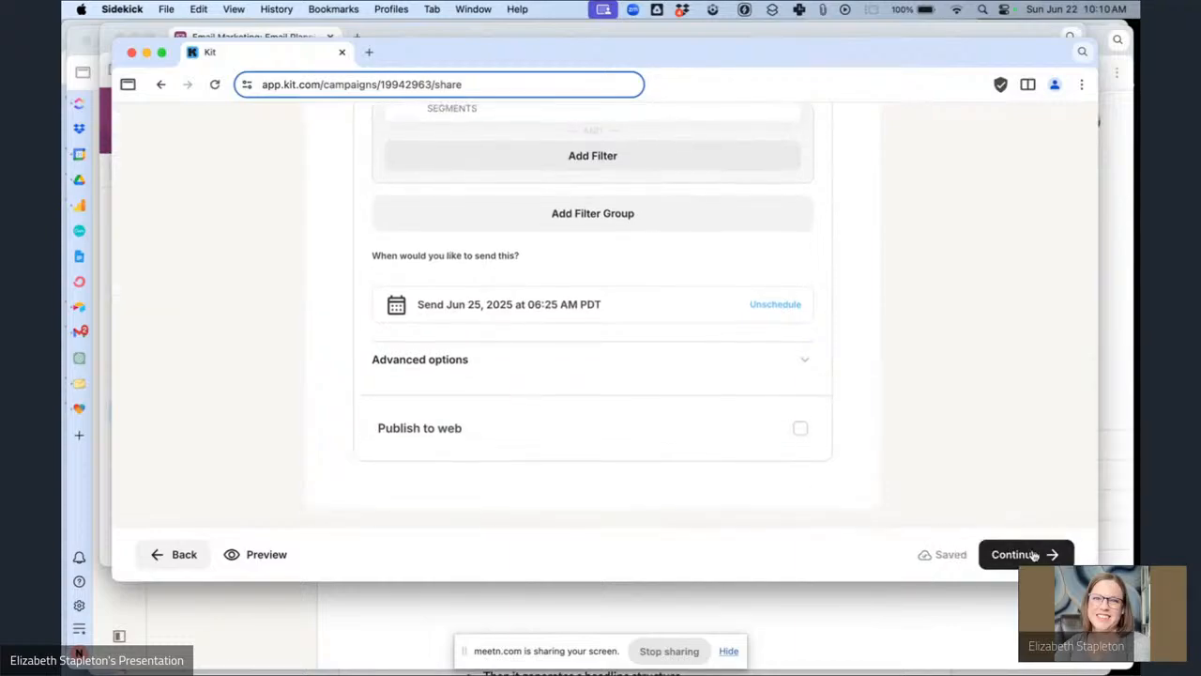
# Continue to finish scheduling the broadcast and close the confirmation.
pyautogui.click(1014, 554)
pyautogui.scroll(-5, 670, 482)
pyautogui.click(667, 469)
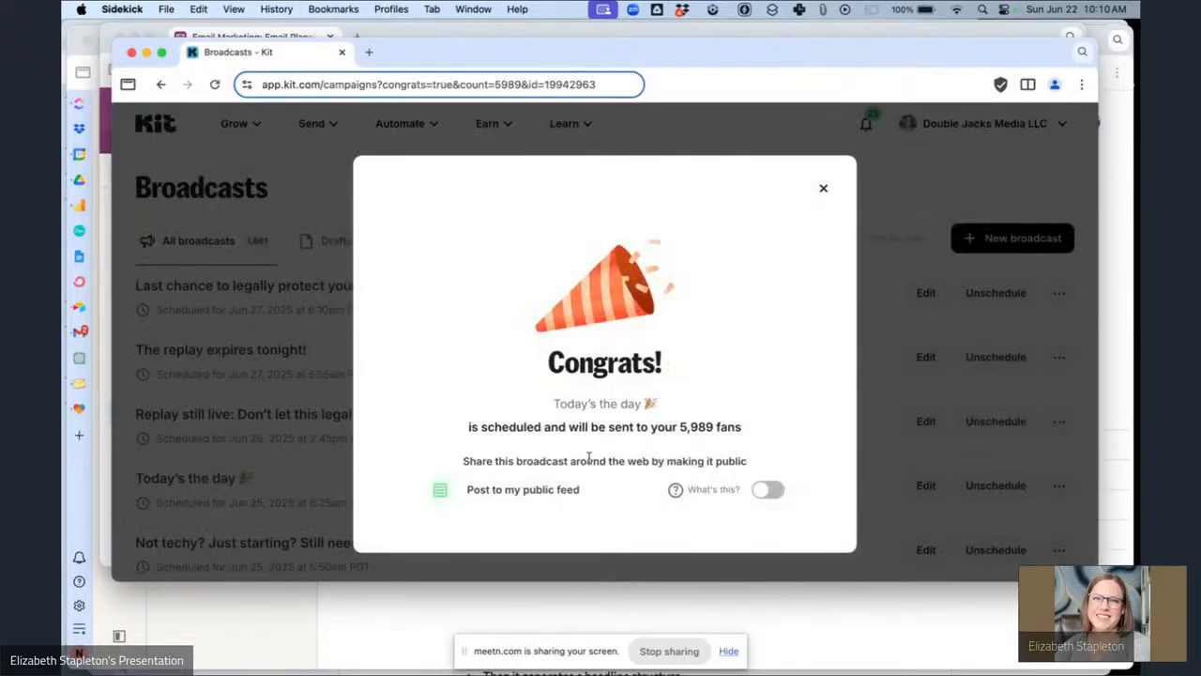
# In the planning base, set the 'Today's the day' email's status to Scheduled.
pyautogui.click(306, 38)
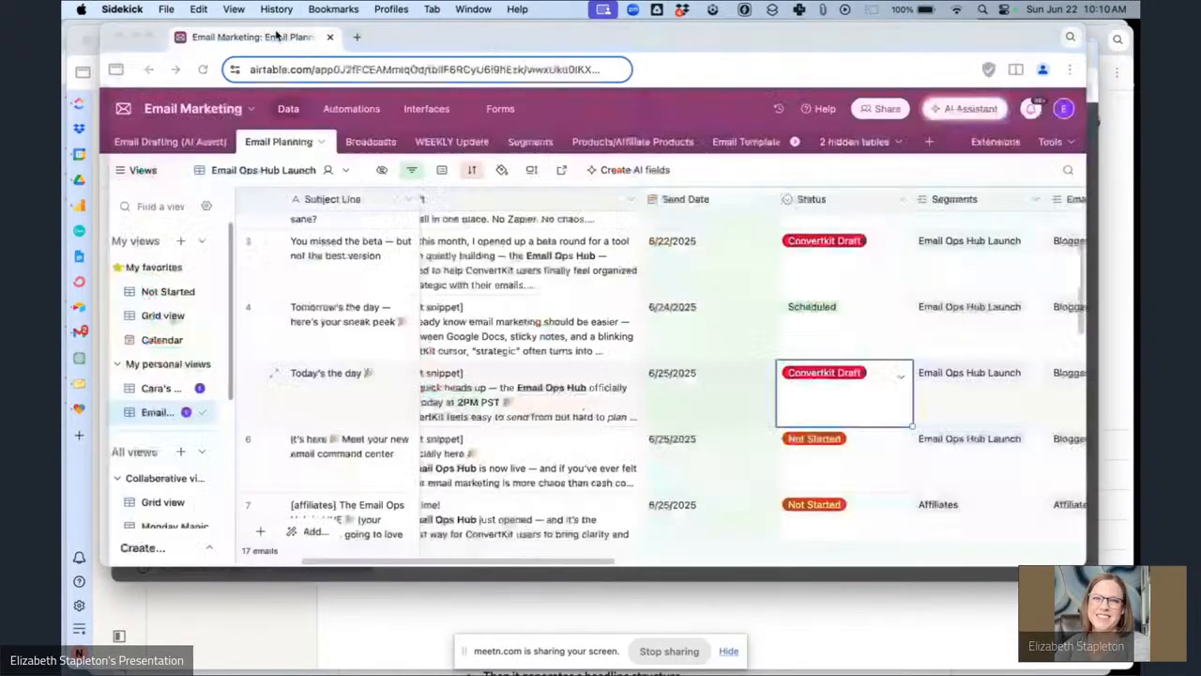
pyautogui.click(819, 406)
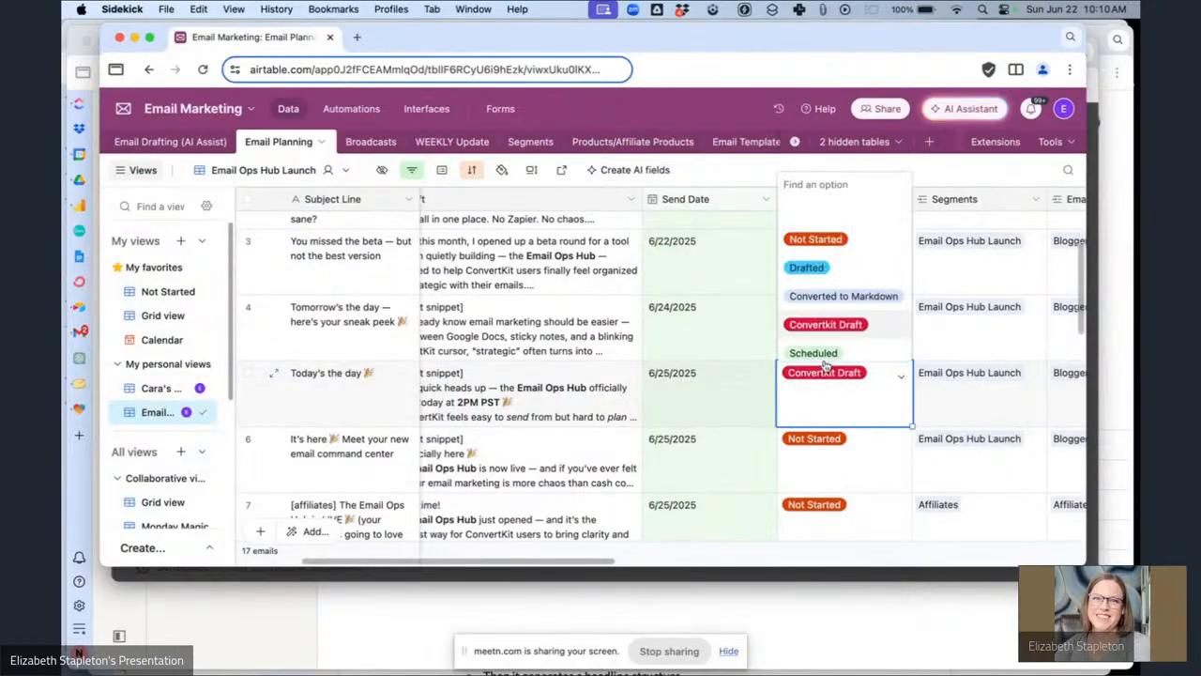
pyautogui.click(823, 357)
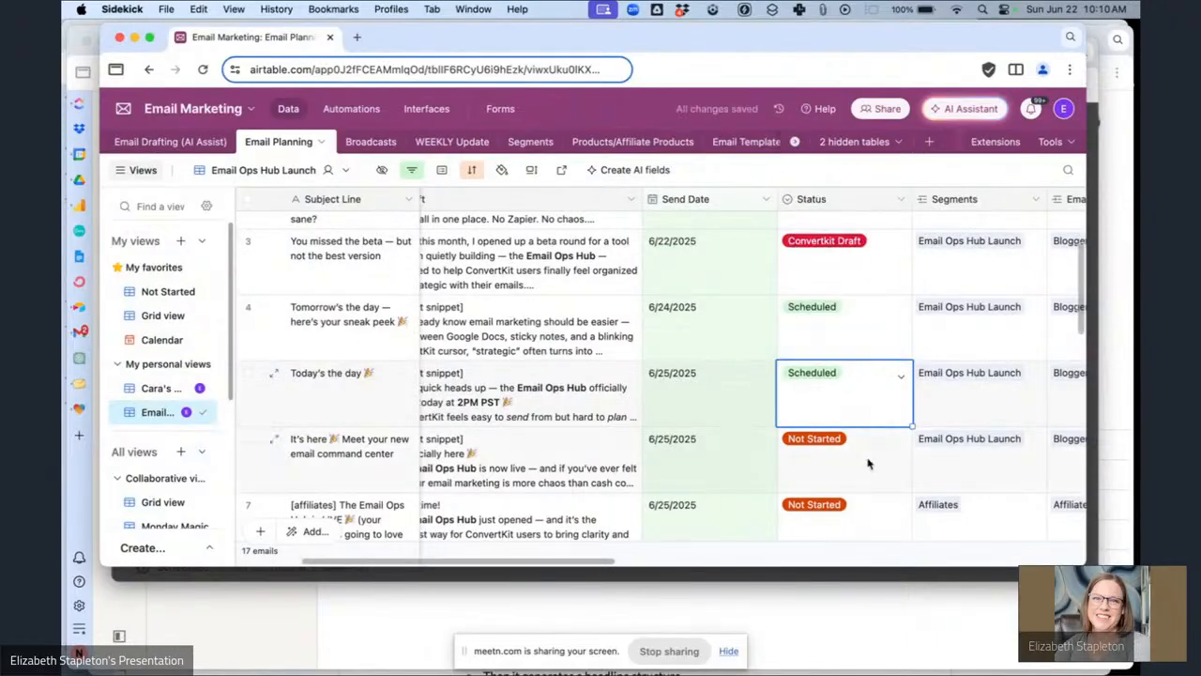
# Review the launch emails in the planning table and the Calendar view.
pyautogui.scroll(-10, 867, 462)
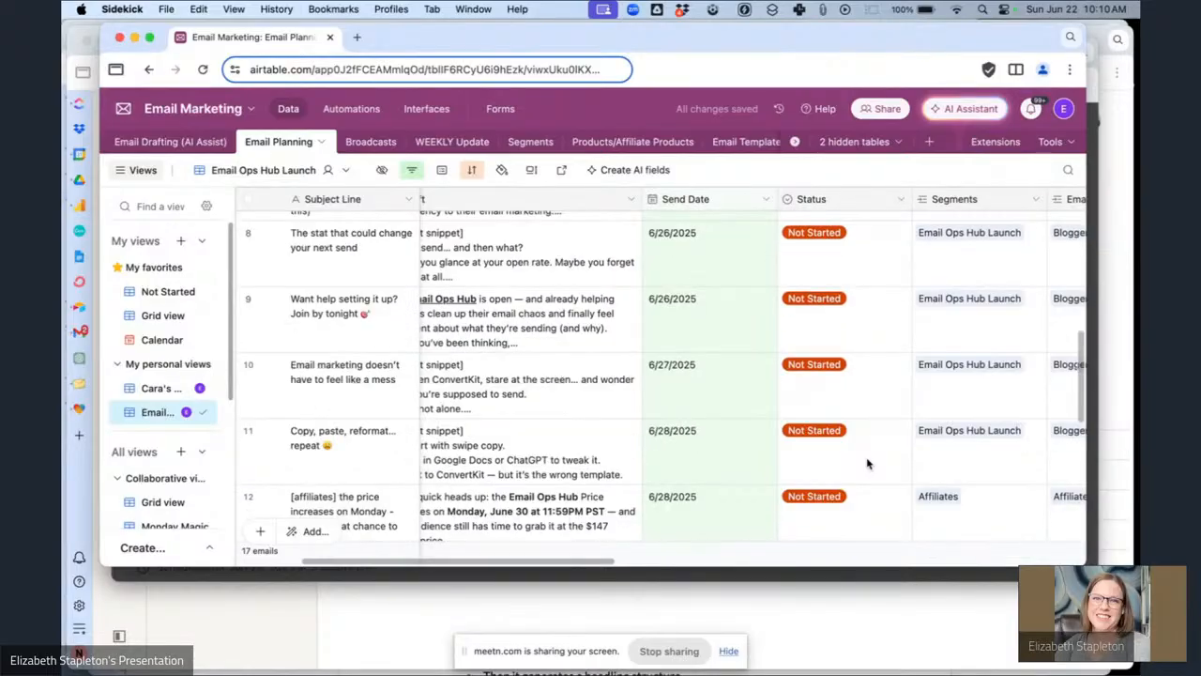
pyautogui.scroll(15, 867, 463)
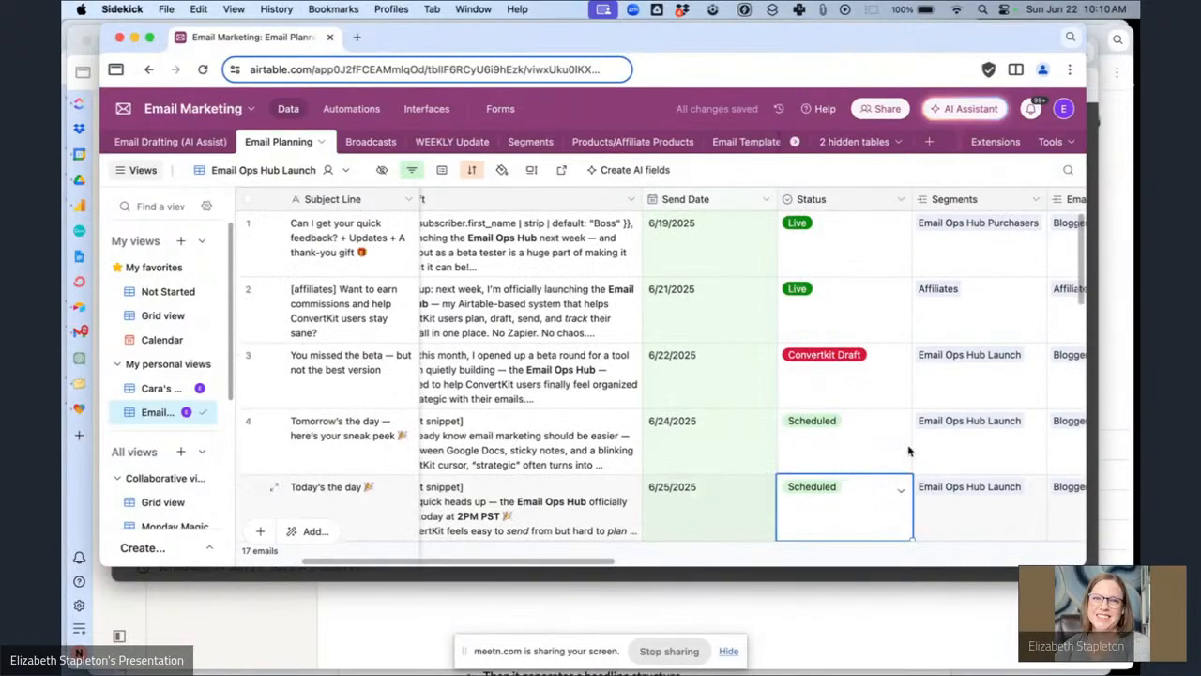
pyautogui.click(150, 341)
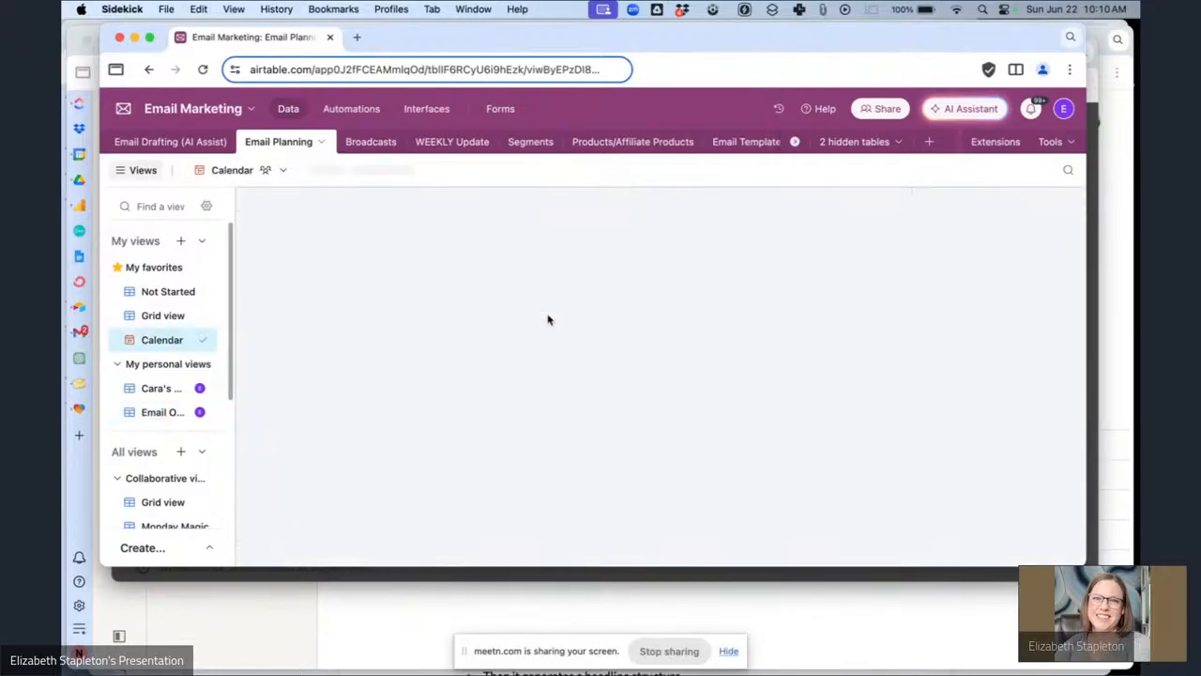
pyautogui.scroll(-2, 695, 399)
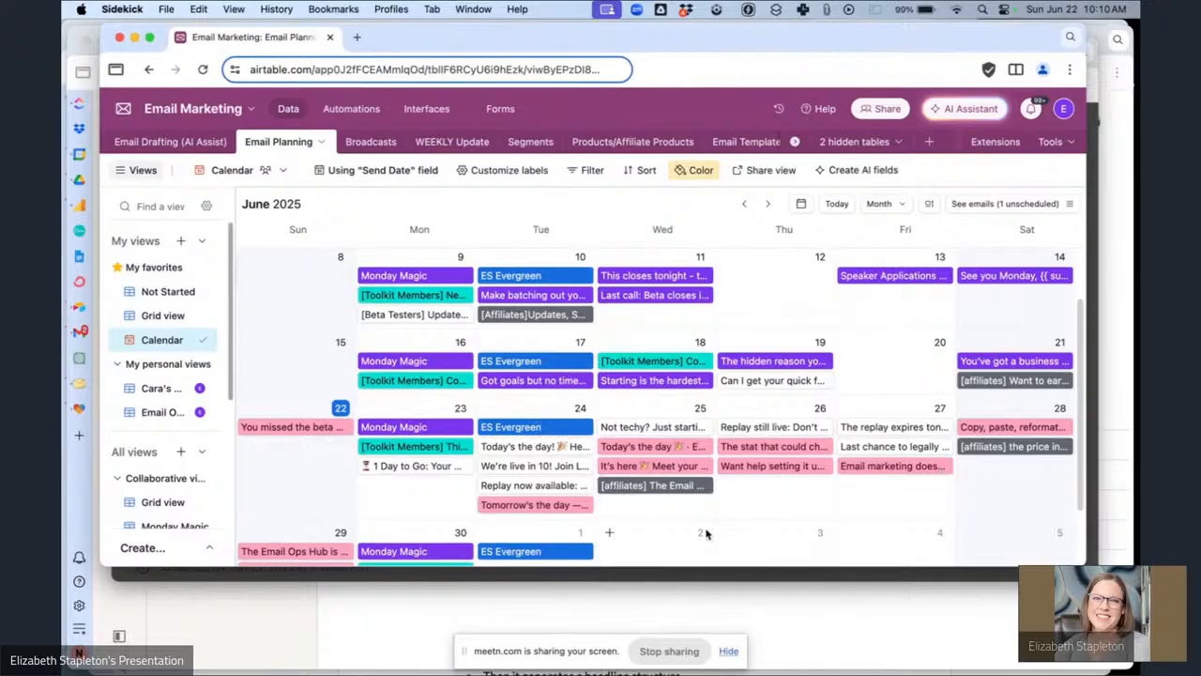
pyautogui.scroll(2, 551, 436)
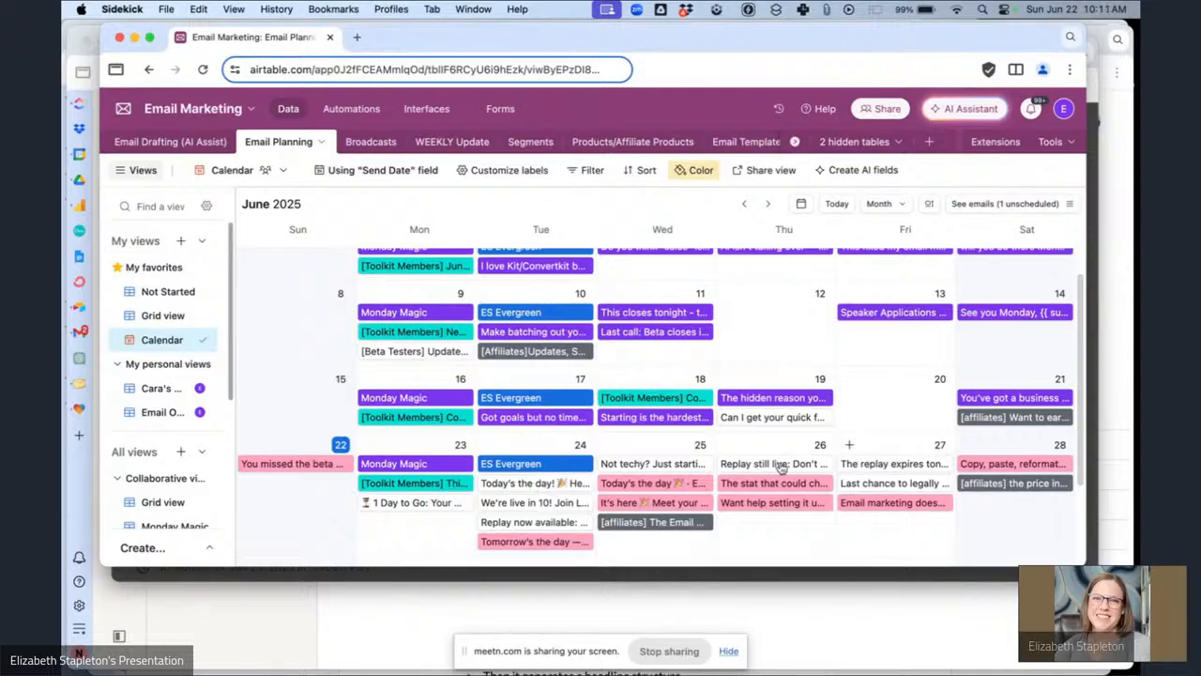
pyautogui.scroll(-2, 813, 380)
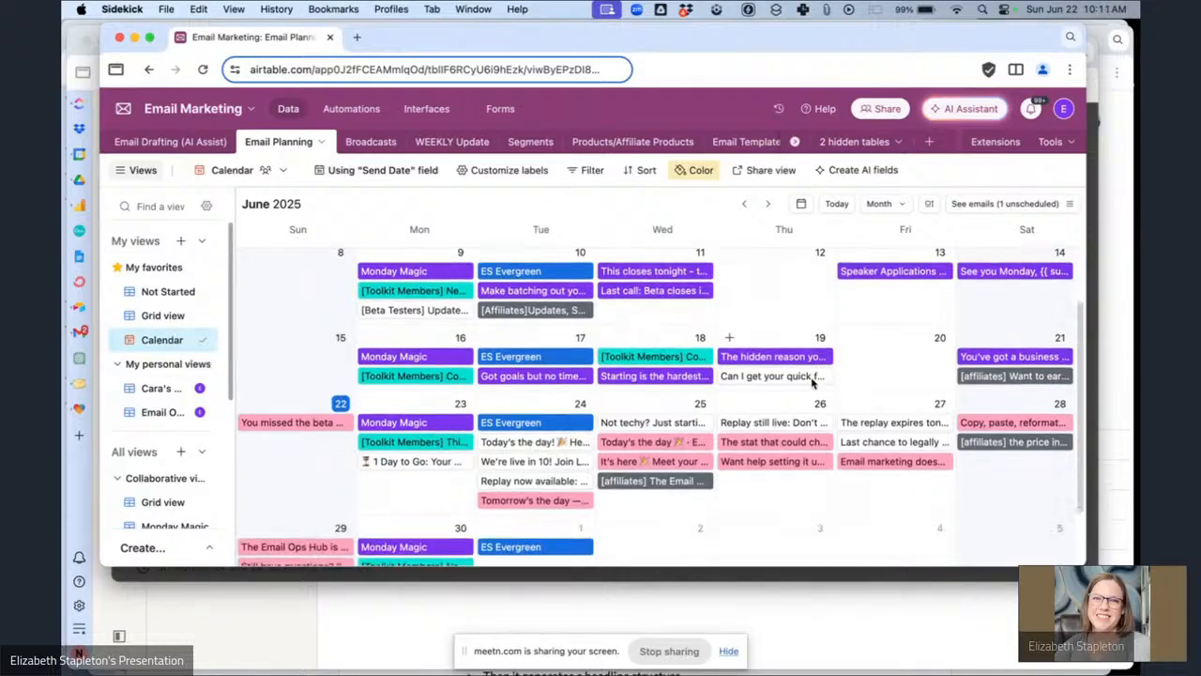
pyautogui.scroll(3, 813, 380)
pyautogui.scroll(-2, 812, 383)
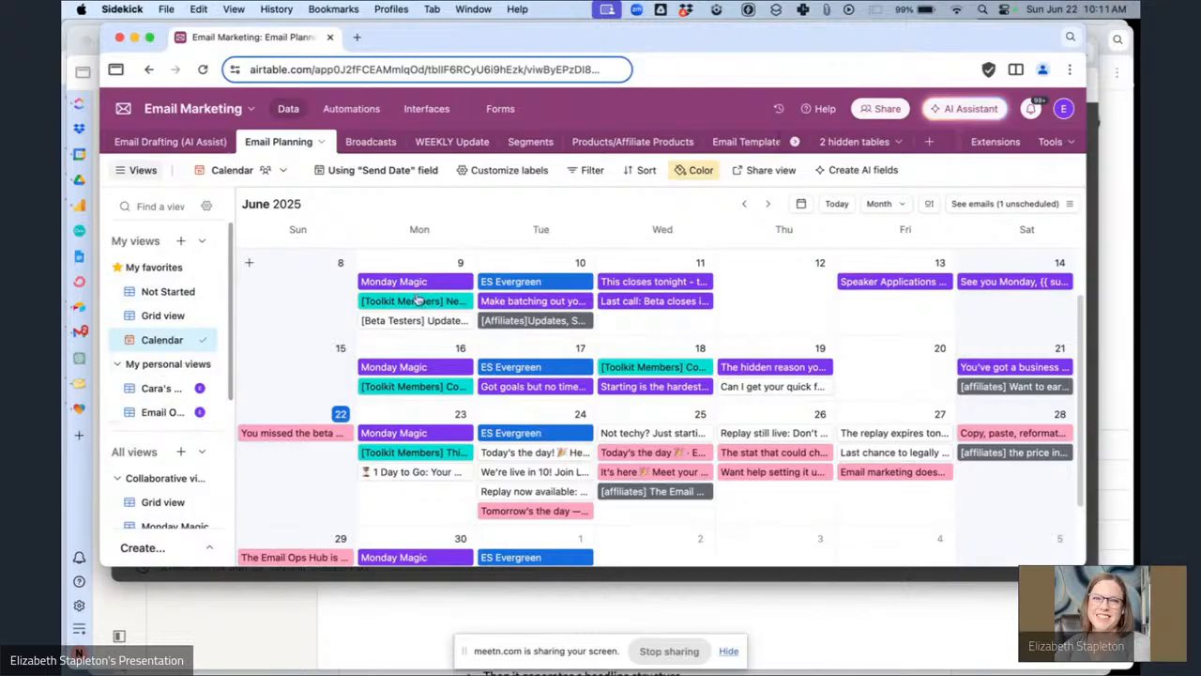
# Open the Email Marketing Data dashboard interface and browse its broadcast stats and planning calendar.
pyautogui.click(427, 109)
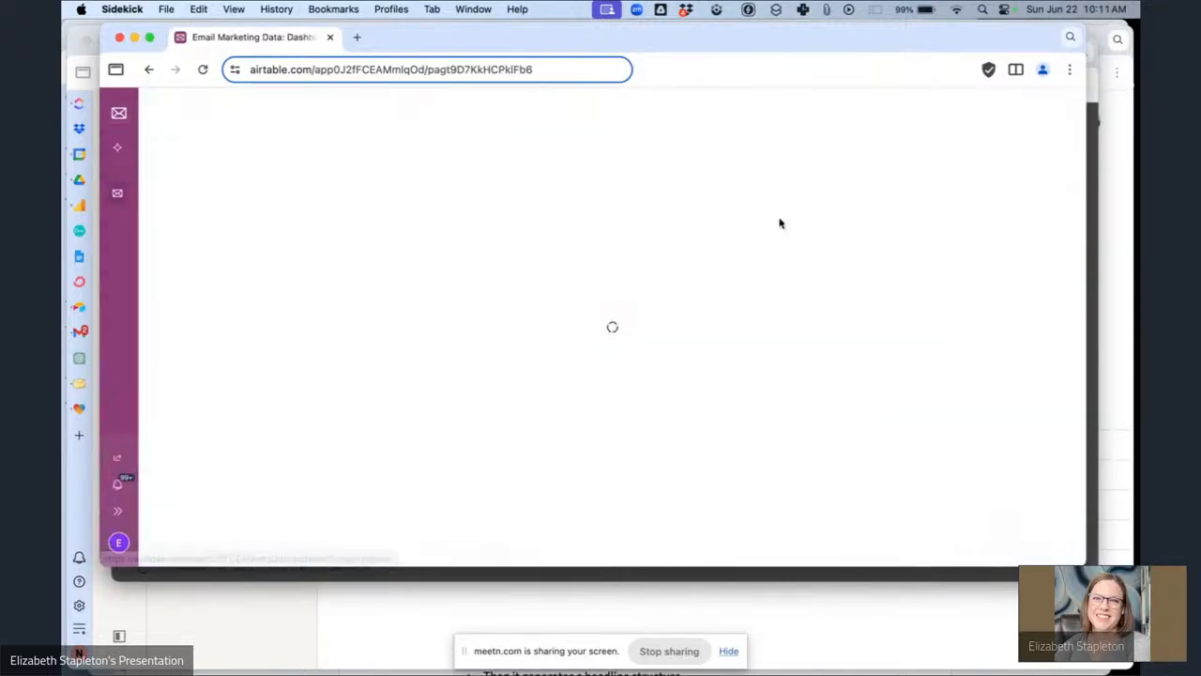
pyautogui.scroll(-2, 399, 244)
pyautogui.scroll(2, 399, 244)
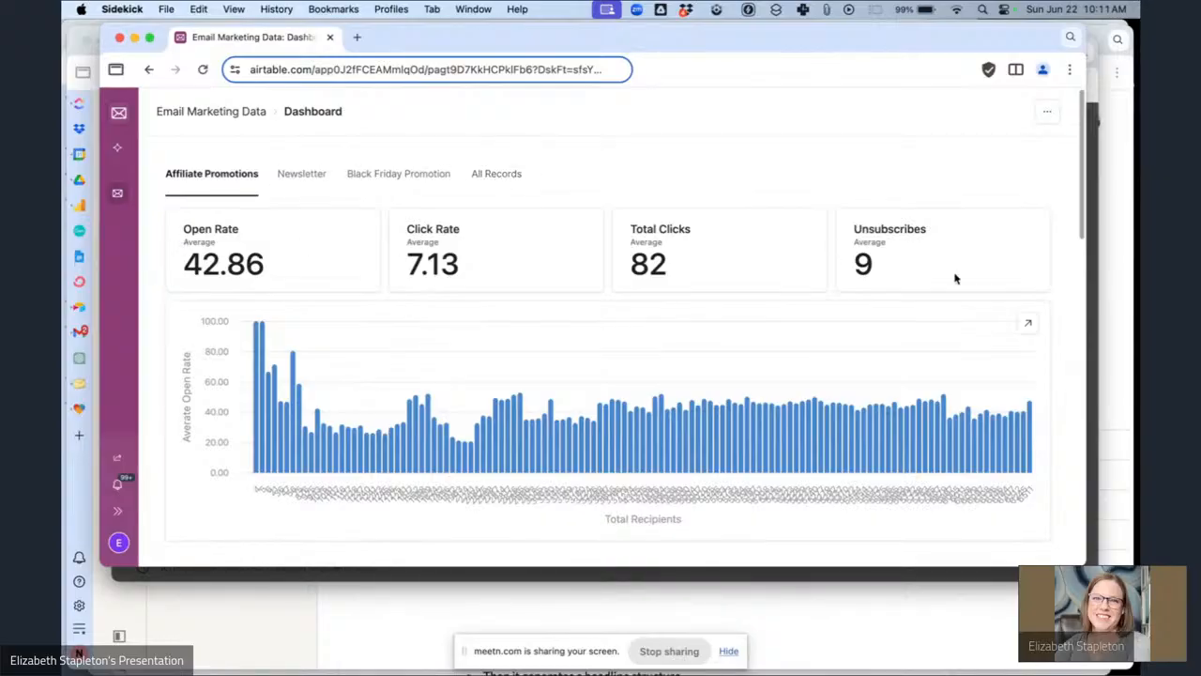
pyautogui.scroll(-5, 955, 278)
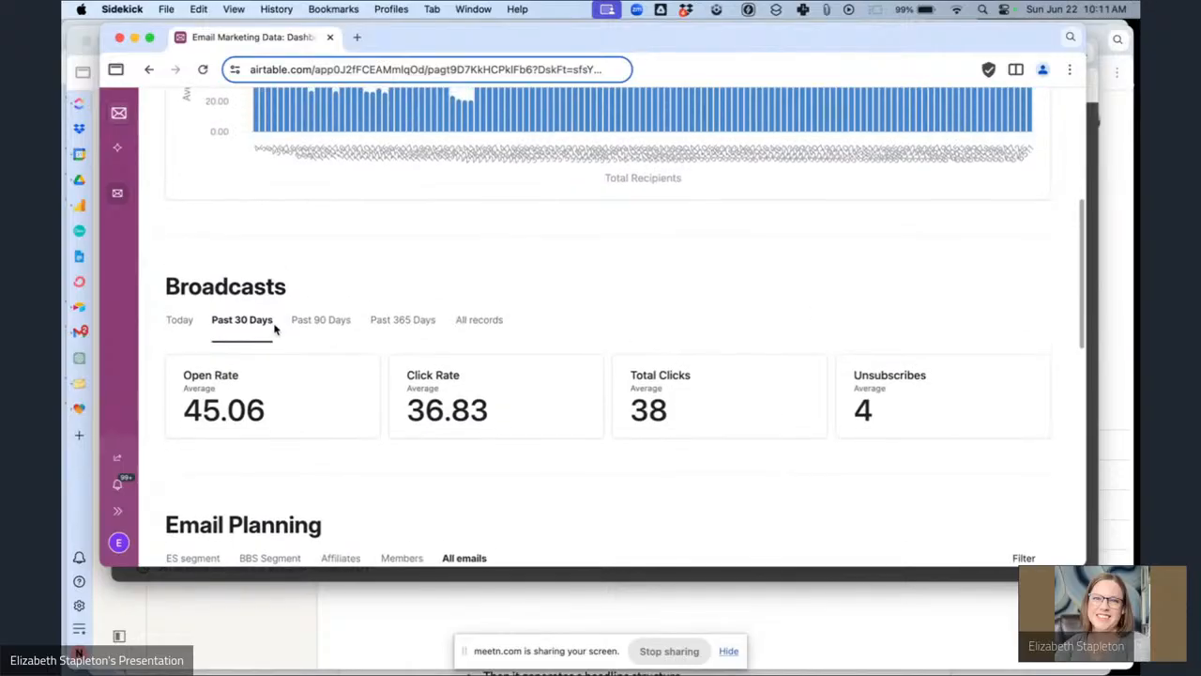
pyautogui.scroll(1, 286, 375)
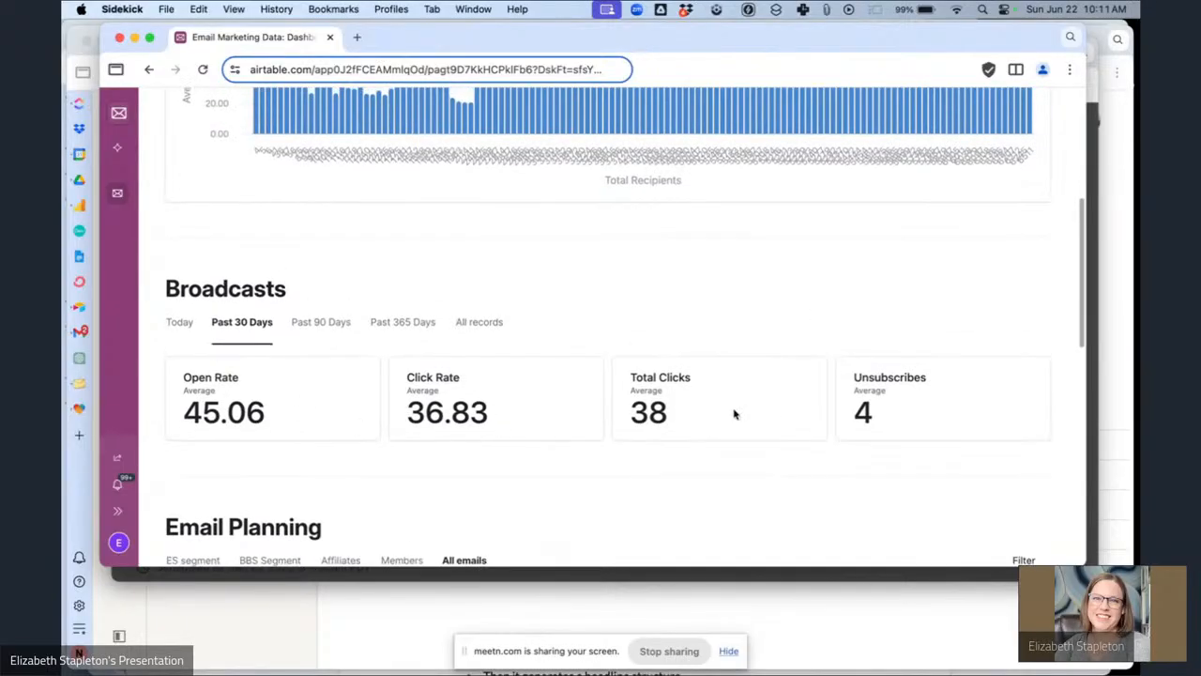
pyautogui.scroll(-5, 735, 414)
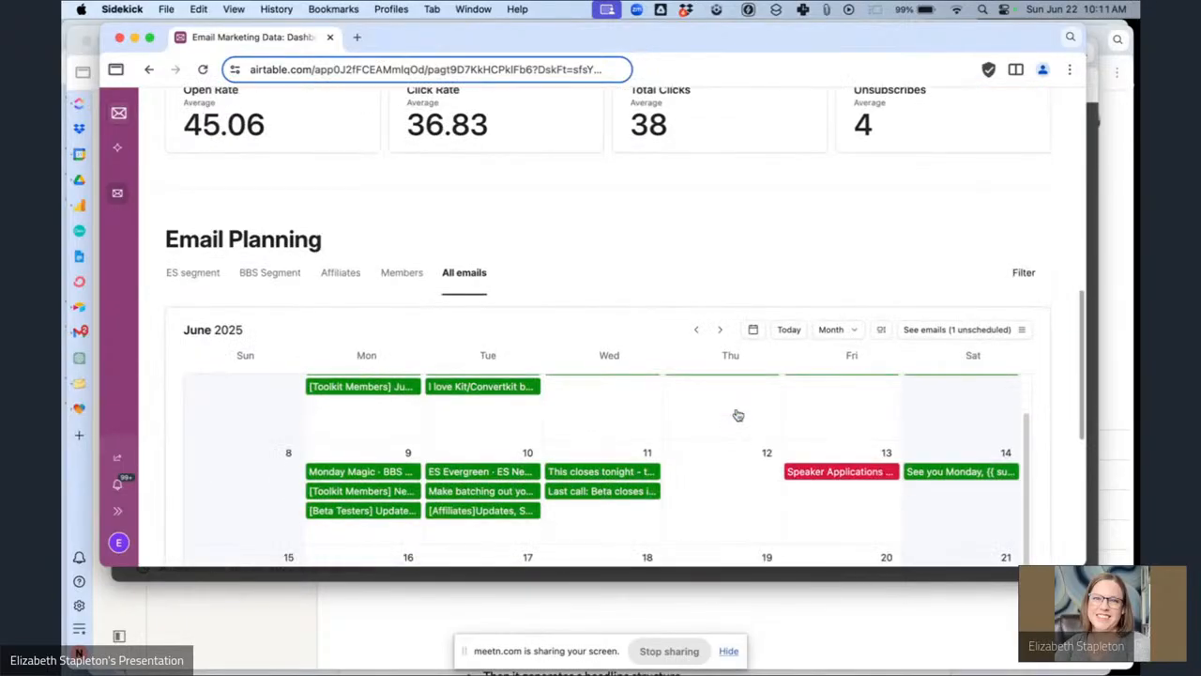
pyautogui.scroll(-4, 719, 312)
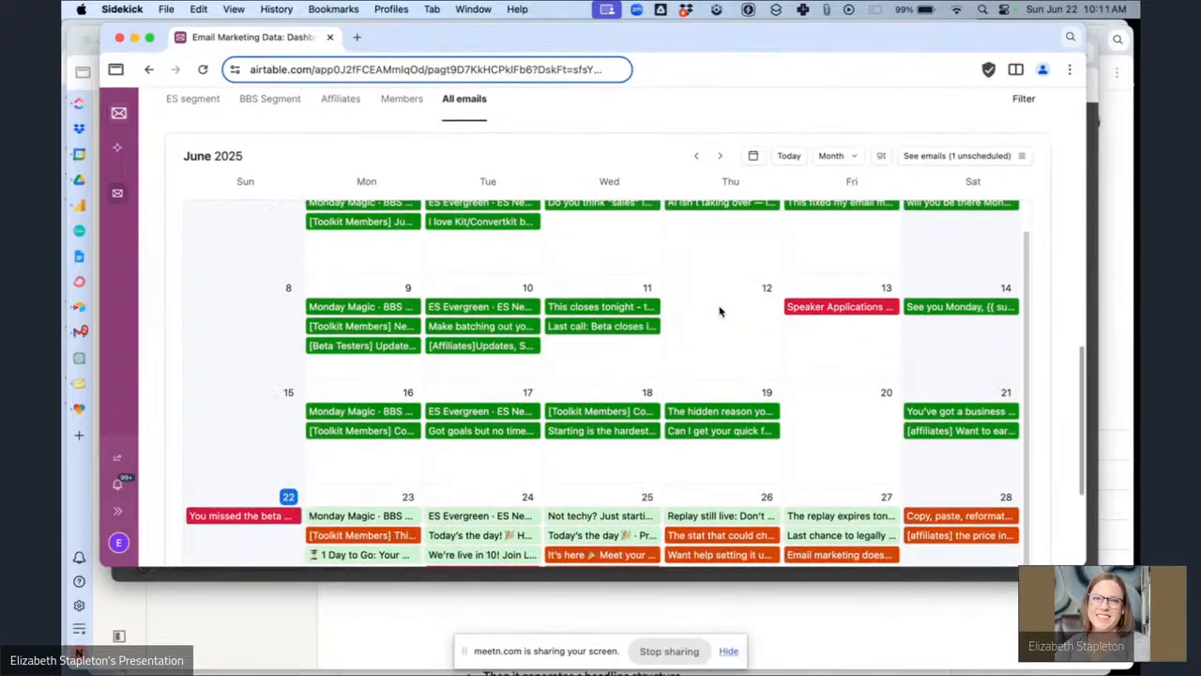
pyautogui.scroll(-1, 682, 359)
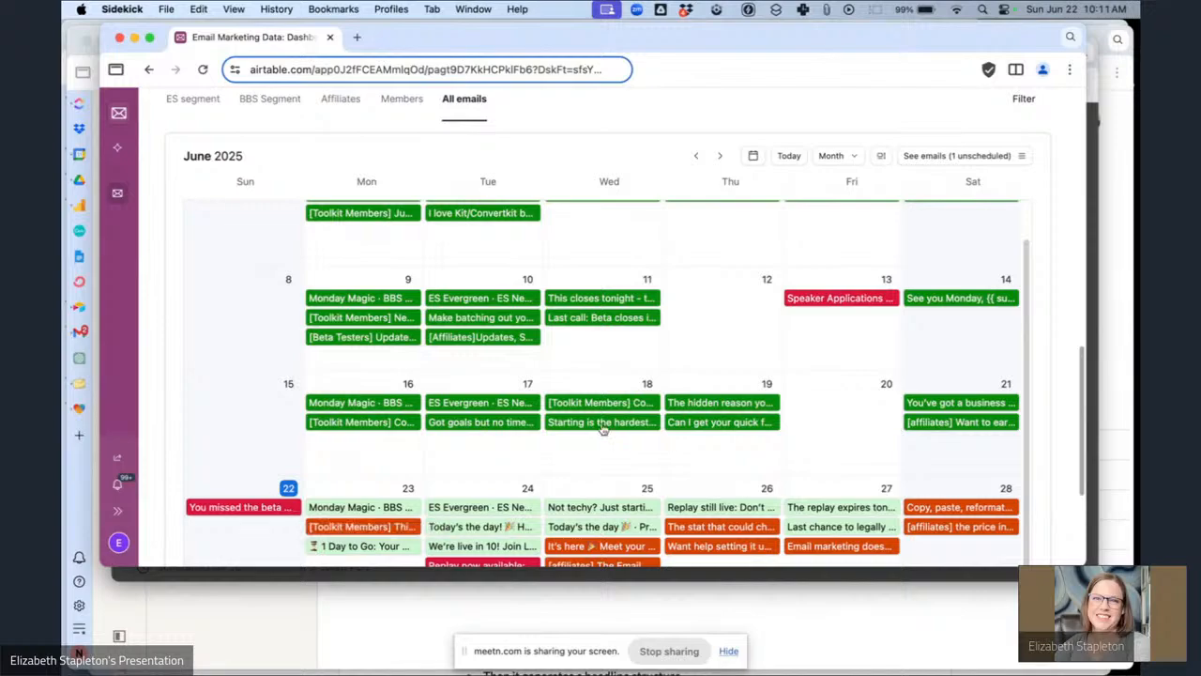
pyautogui.scroll(1, 660, 416)
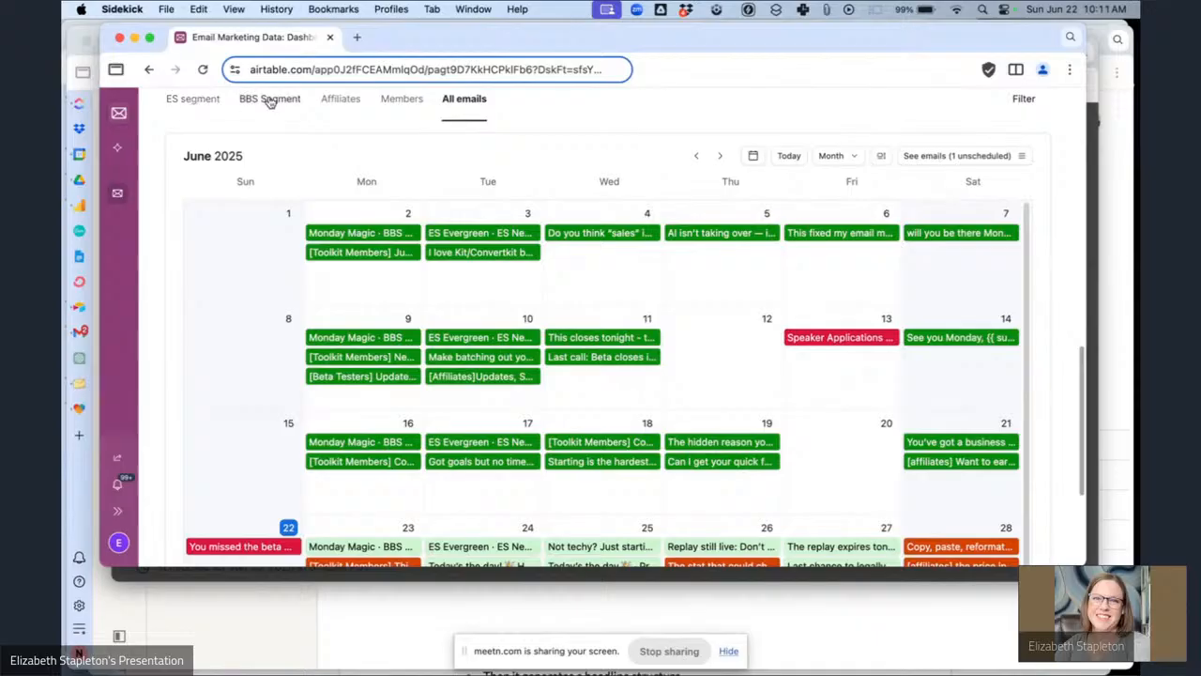
# Compare the dashboard's planning calendar across the BBS Segment, Affiliates and ES segment tabs and broadcast periods.
pyautogui.click(269, 98)
pyautogui.scroll(-5, 668, 354)
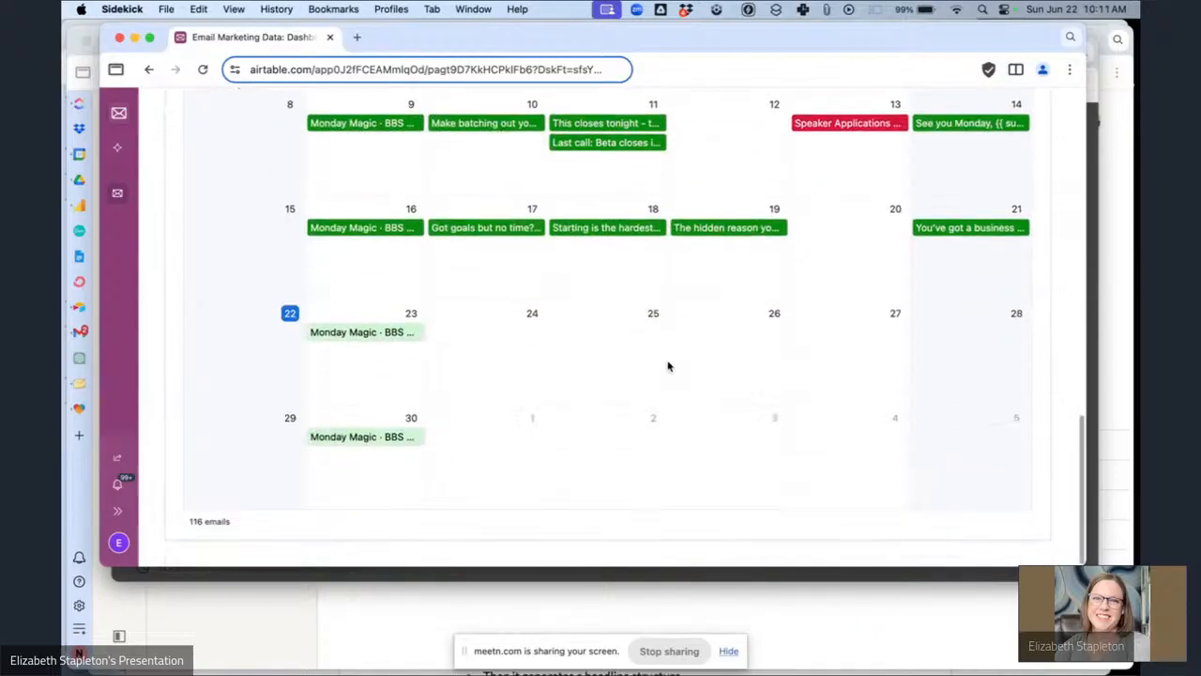
pyautogui.scroll(9, 668, 361)
pyautogui.scroll(3, 638, 347)
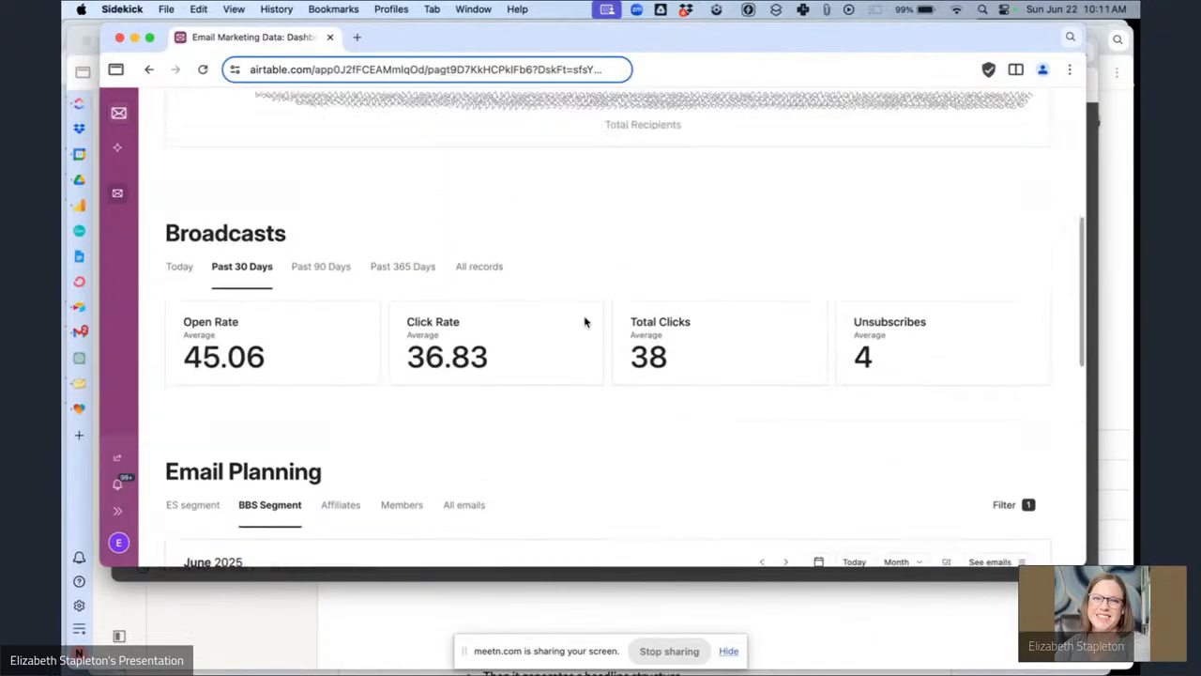
pyautogui.click(315, 284)
pyautogui.scroll(-1, 327, 303)
pyautogui.click(347, 426)
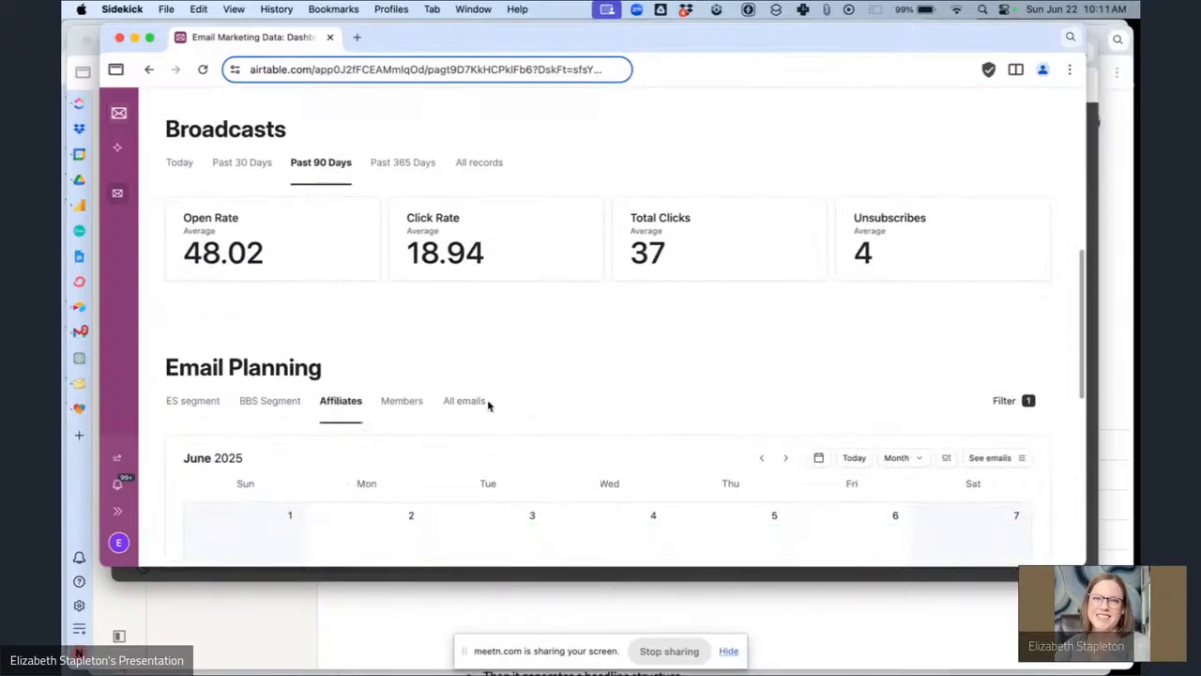
pyautogui.scroll(-5, 488, 405)
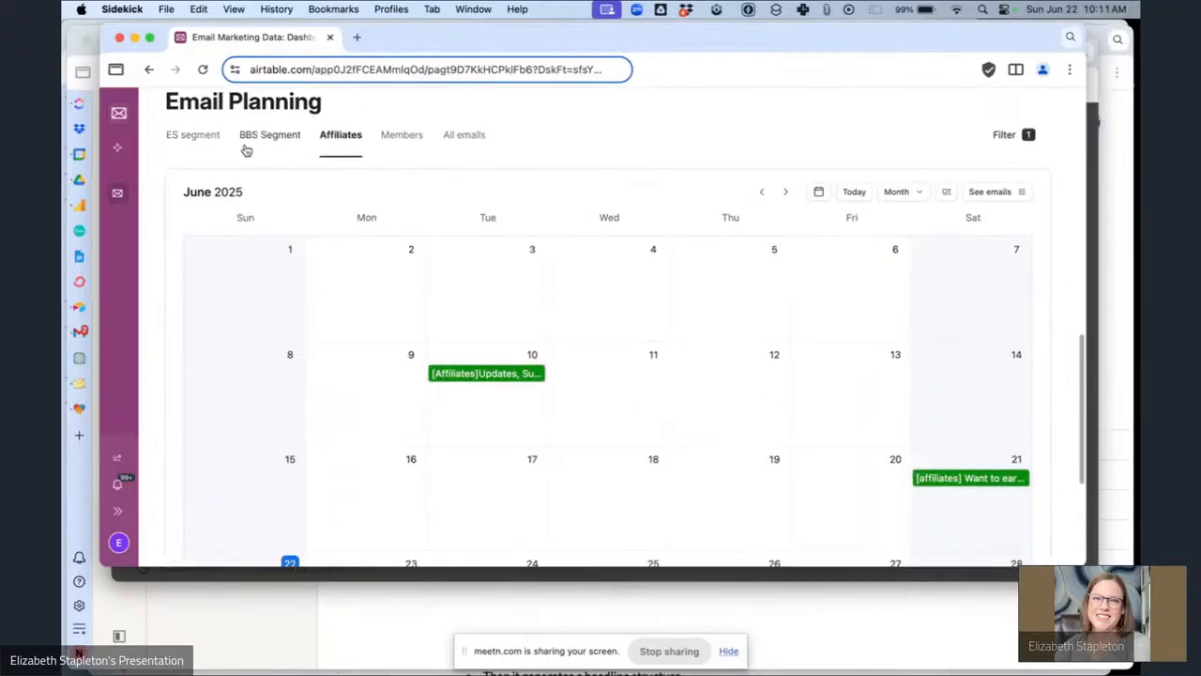
pyautogui.click(194, 135)
pyautogui.scroll(-2, 600, 299)
pyautogui.scroll(-2, 600, 299)
pyautogui.scroll(5, 599, 298)
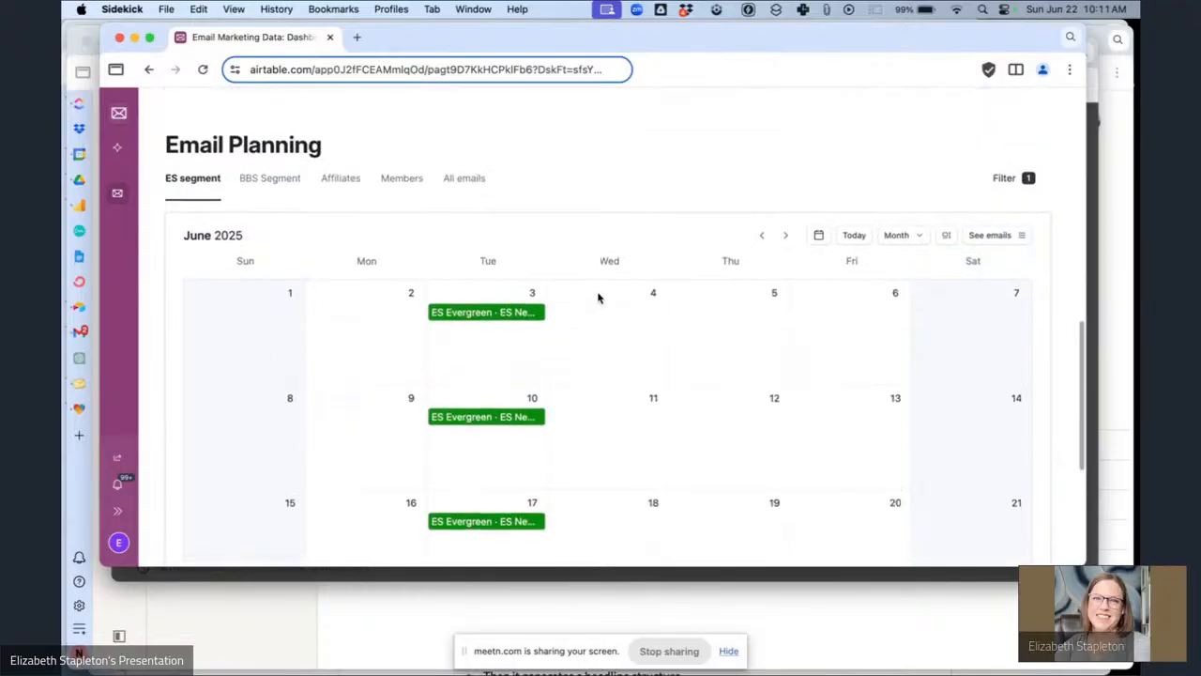
pyautogui.click(394, 192)
pyautogui.click(270, 188)
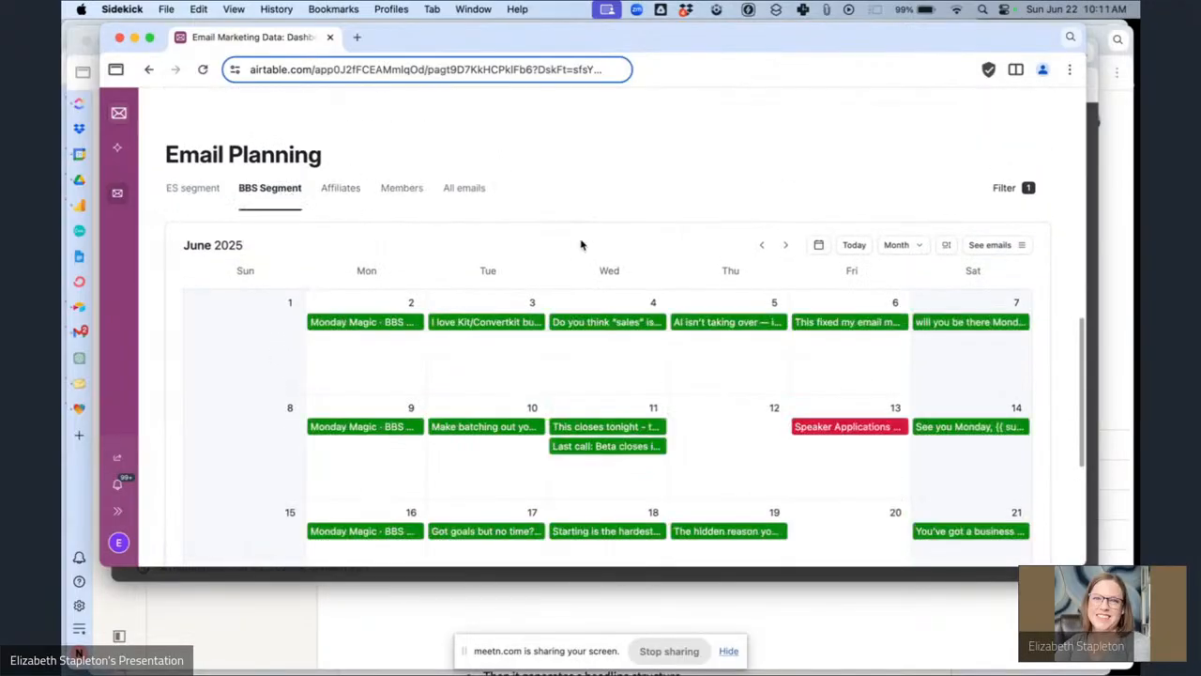
pyautogui.scroll(-3, 582, 244)
pyautogui.scroll(7, 581, 245)
pyautogui.scroll(4, 581, 245)
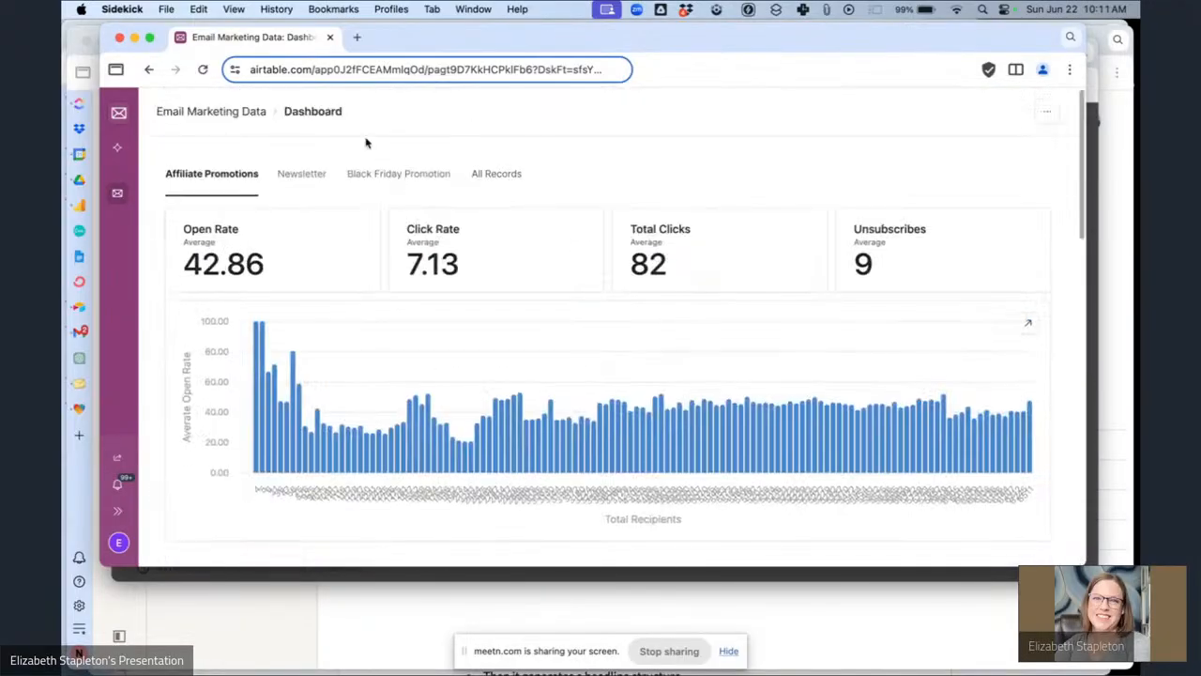
# Return to the base's data and open the Broadcasts table.
pyautogui.click(118, 112)
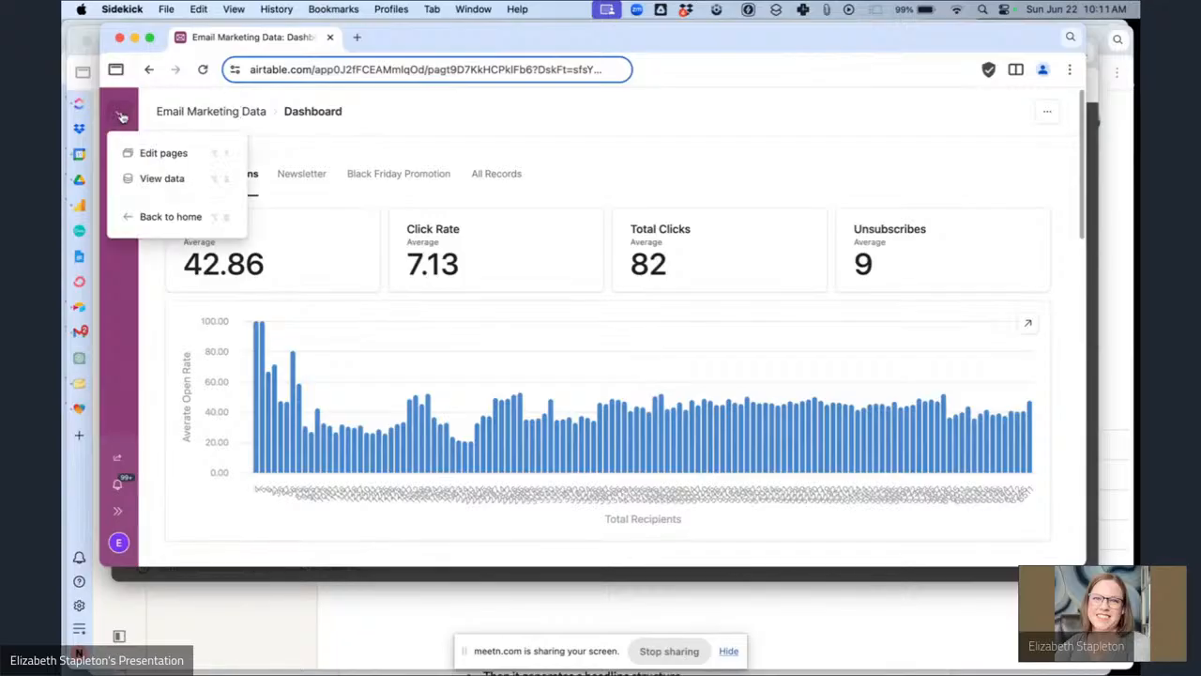
pyautogui.click(155, 179)
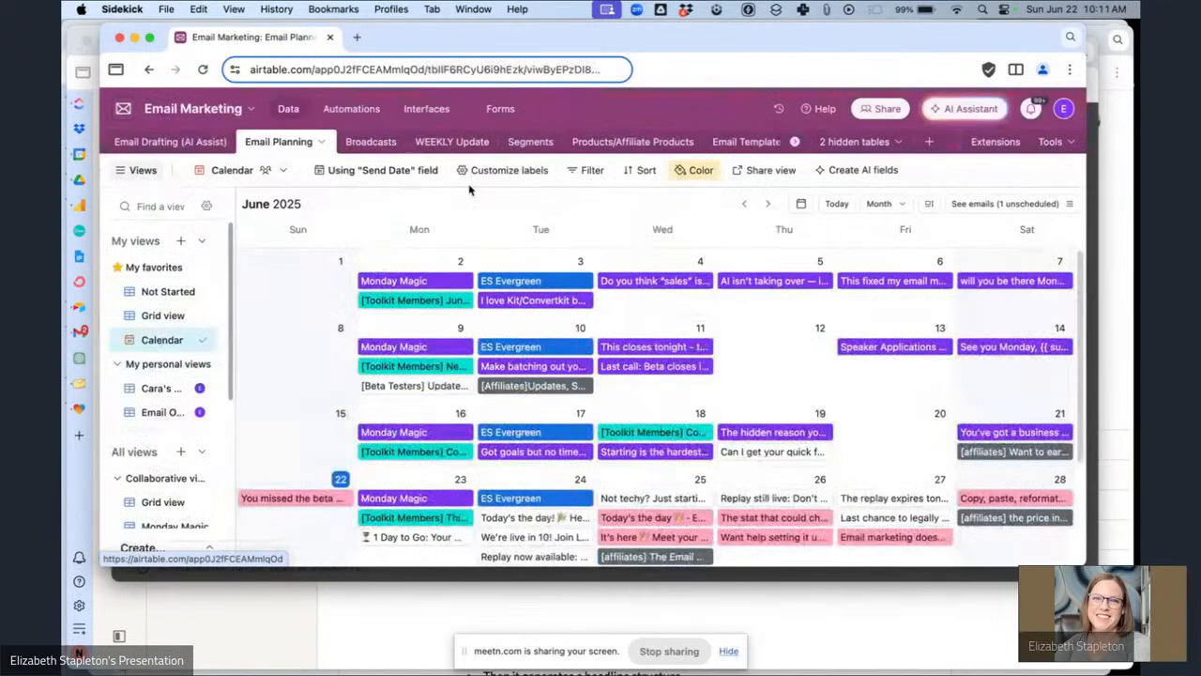
pyautogui.click(370, 142)
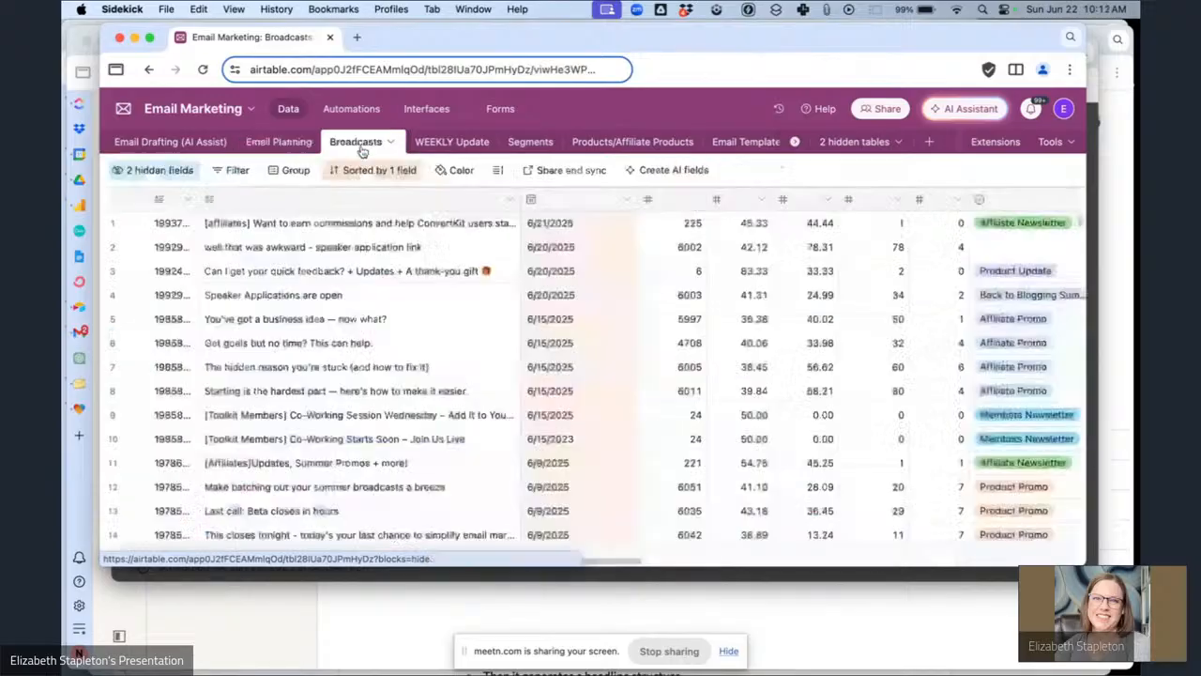
pyautogui.scroll(-4, 669, 328)
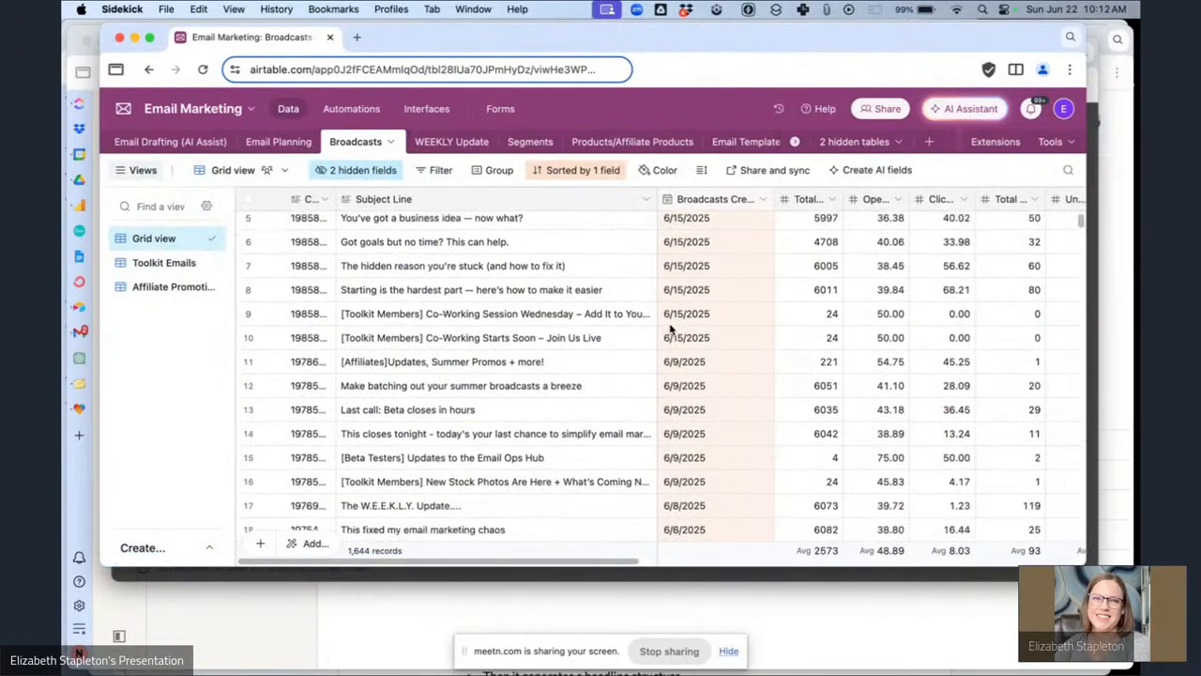
# Scroll through the Broadcasts table's stat columns and check the Email Planning grid view.
pyautogui.scroll(4, 670, 328)
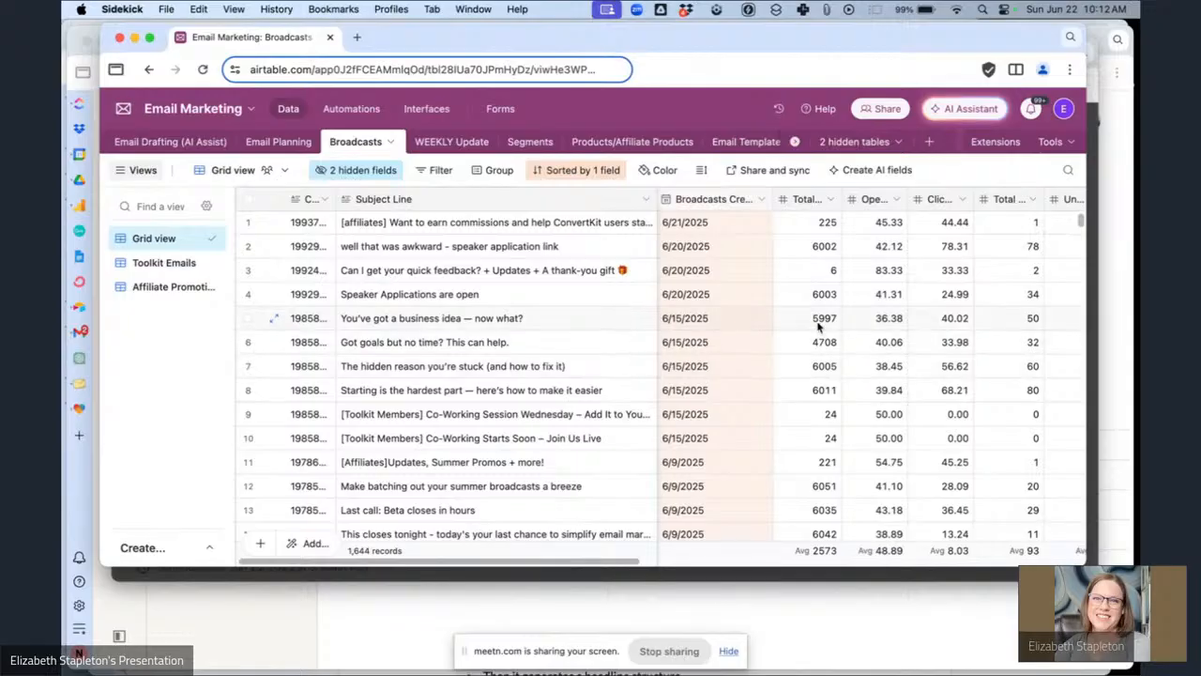
pyautogui.hscroll(5, 817, 327)
pyautogui.hscroll(-5, 817, 328)
pyautogui.hscroll(5, 850, 309)
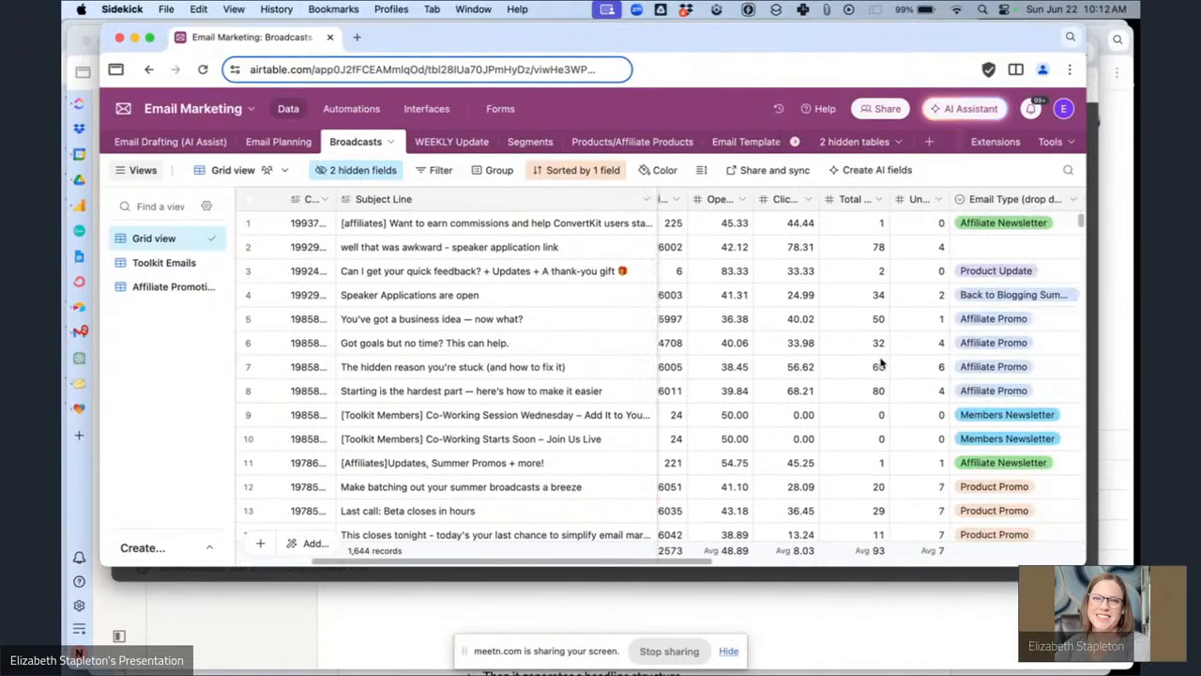
pyautogui.hscroll(2, 813, 297)
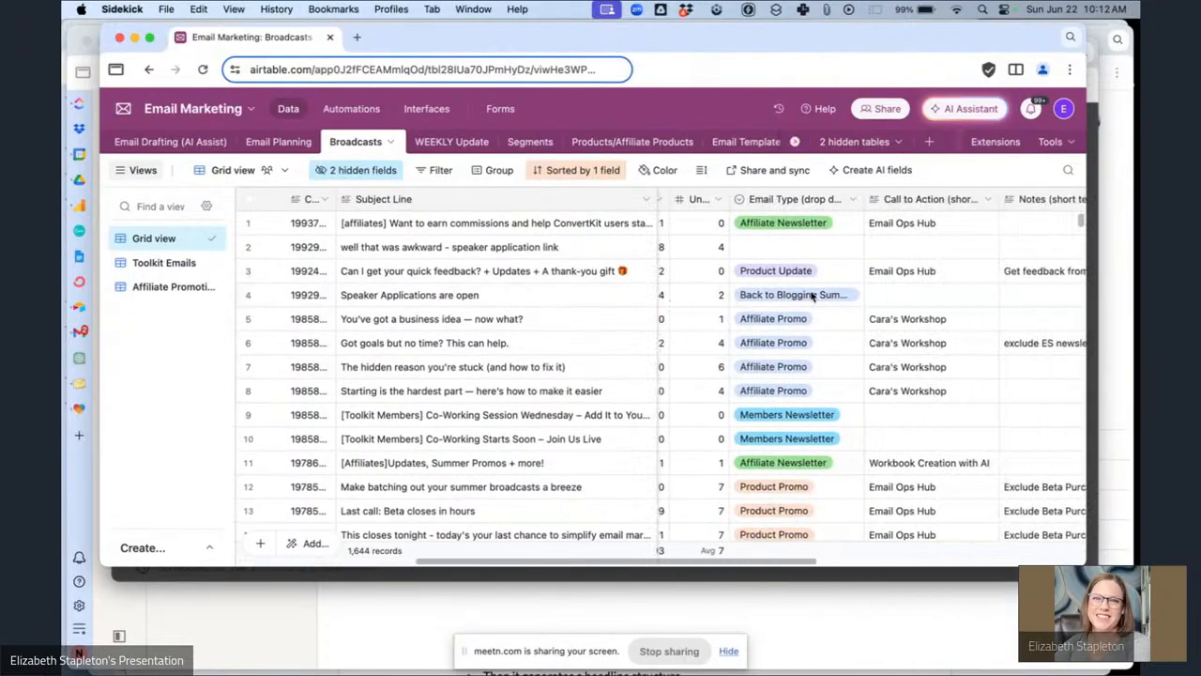
pyautogui.click(276, 144)
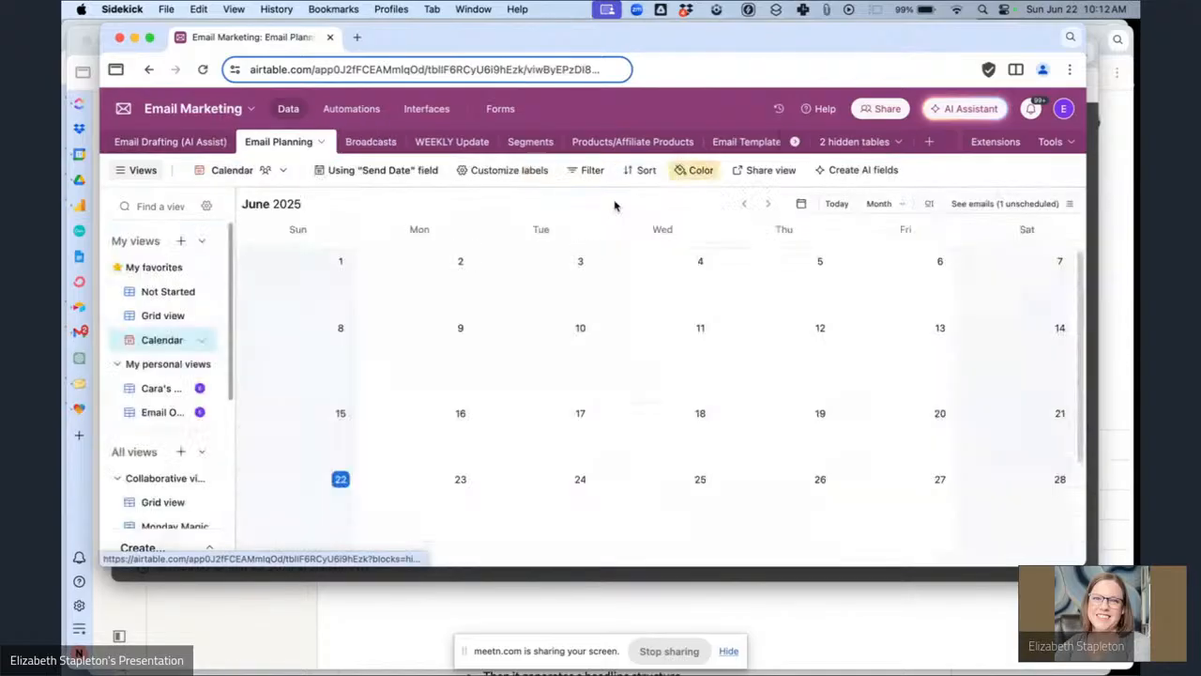
pyautogui.click(150, 319)
pyautogui.hscroll(5, 832, 375)
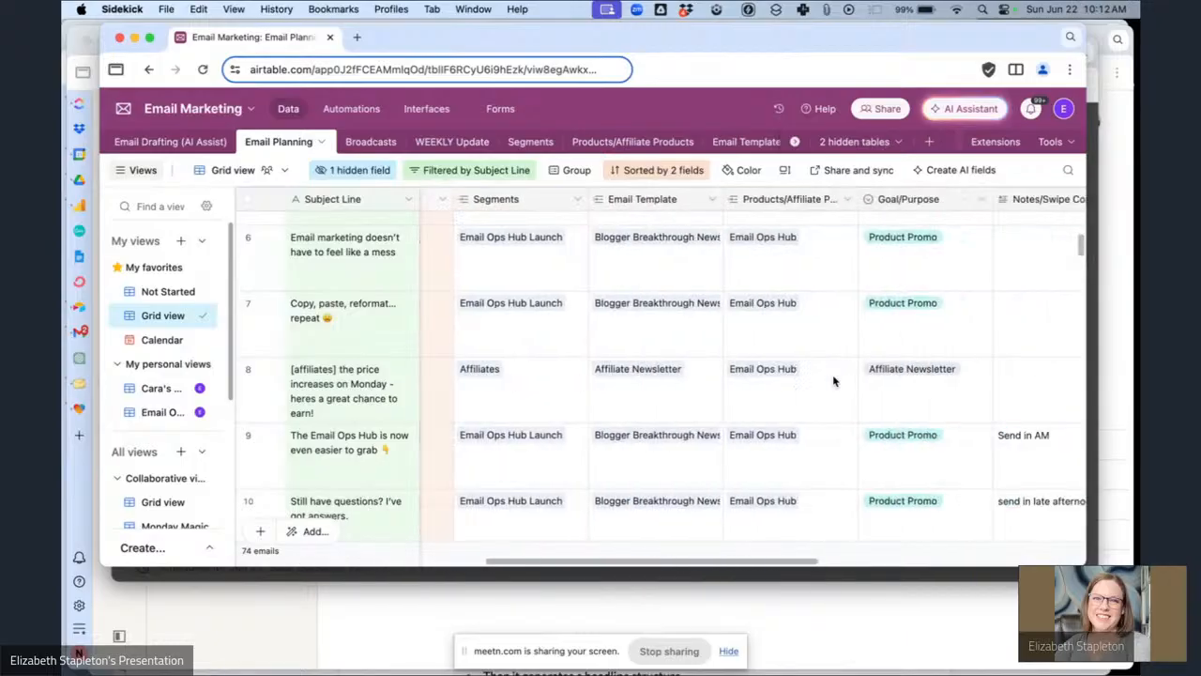
# Browse the Broadcasts table's email types, calls to action, notes and content link columns.
pyautogui.click(375, 141)
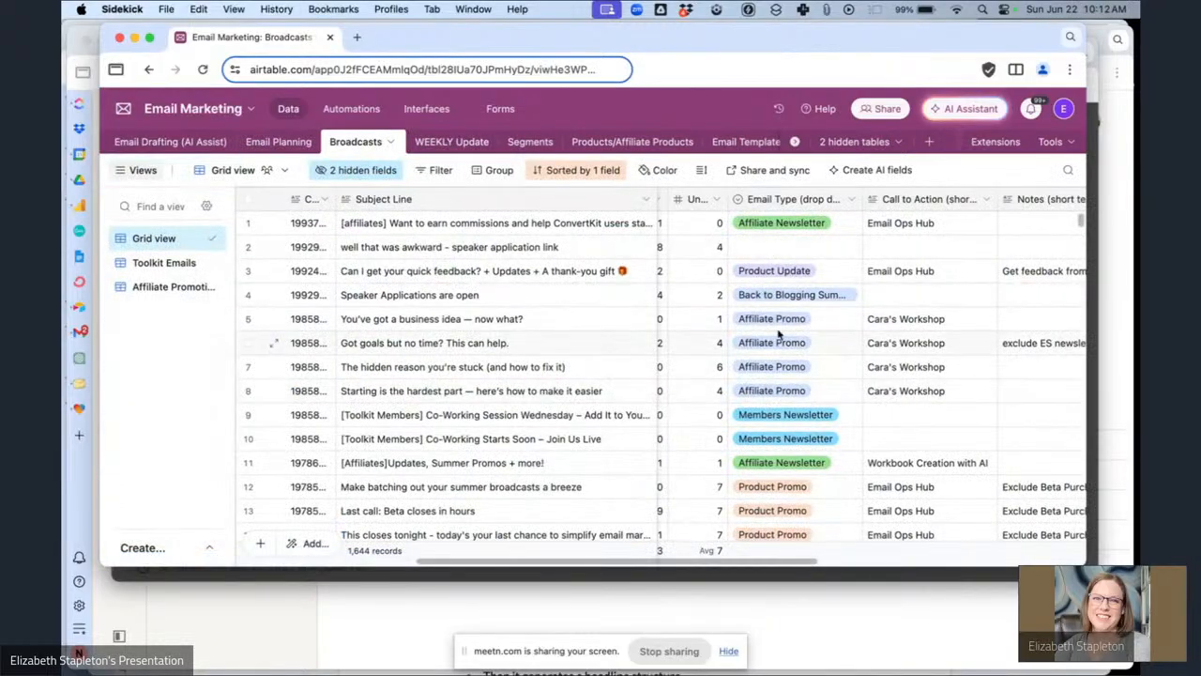
pyautogui.scroll(-2, 870, 289)
pyautogui.hscroll(5, 871, 289)
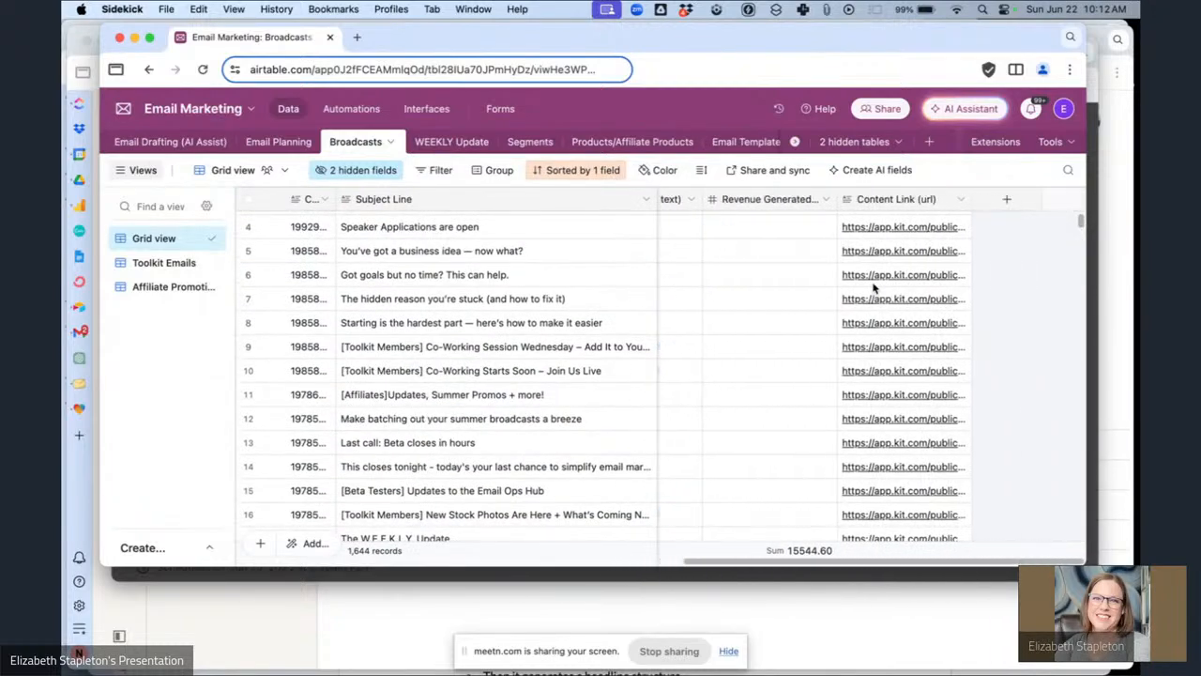
pyautogui.hscroll(-10, 873, 288)
pyautogui.scroll(-5, 872, 288)
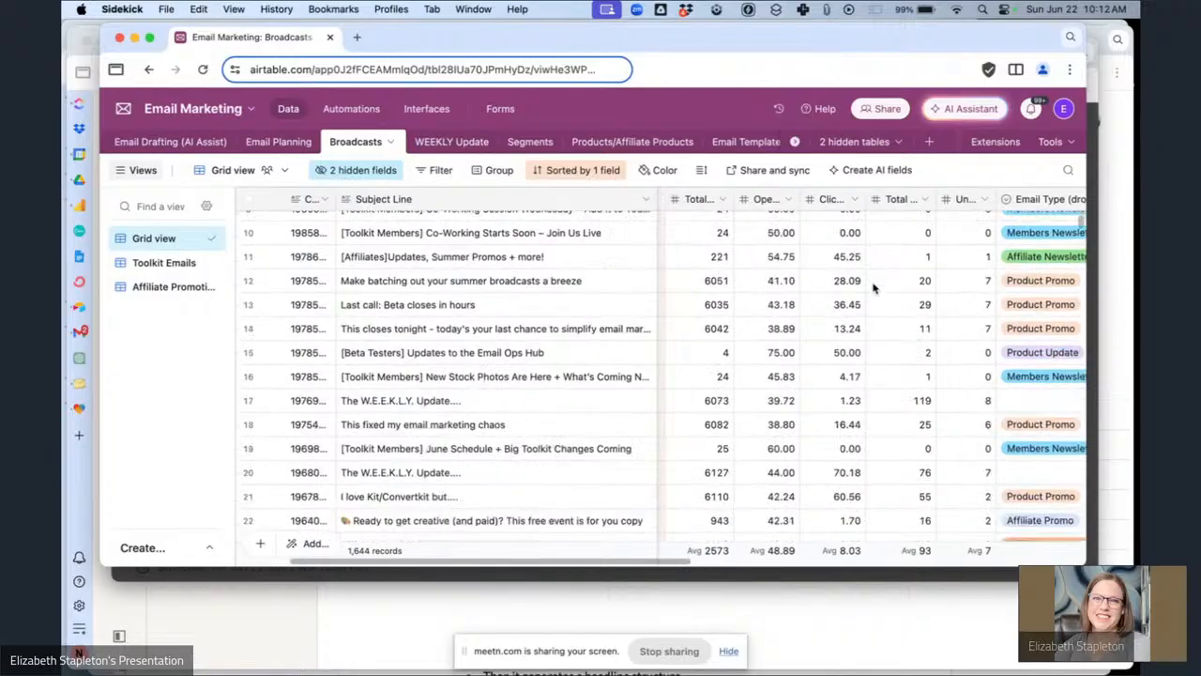
pyautogui.scroll(4, 873, 288)
pyautogui.hscroll(2, 872, 288)
pyautogui.hscroll(3, 873, 288)
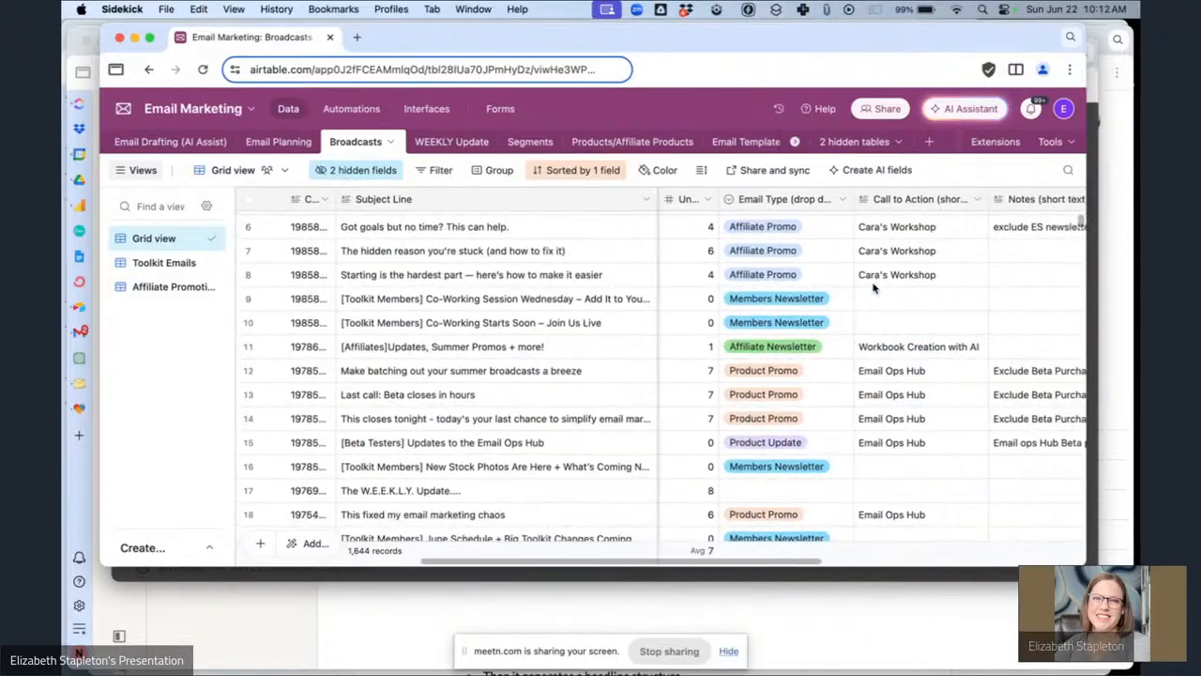
pyautogui.scroll(-4, 873, 288)
pyautogui.hscroll(-3, 873, 288)
pyautogui.hscroll(-5, 873, 288)
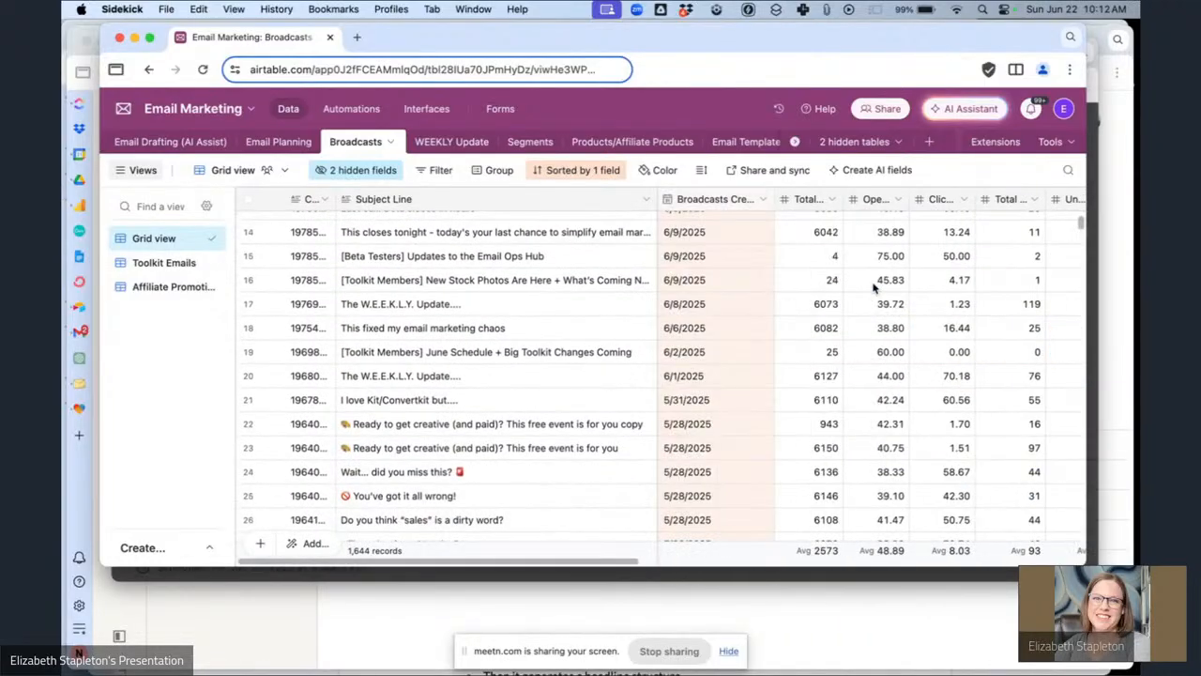
# Open the Email Ops Hub Launch view of Email Planning and review its send dates and statuses.
pyautogui.click(272, 141)
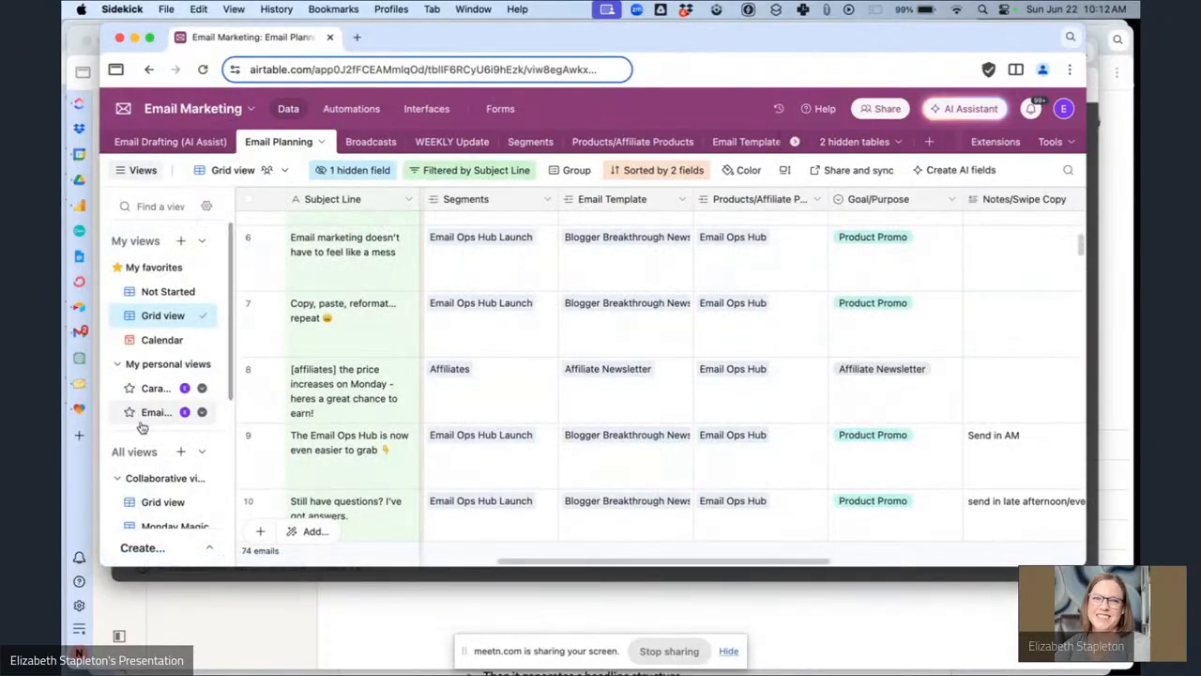
pyautogui.click(148, 390)
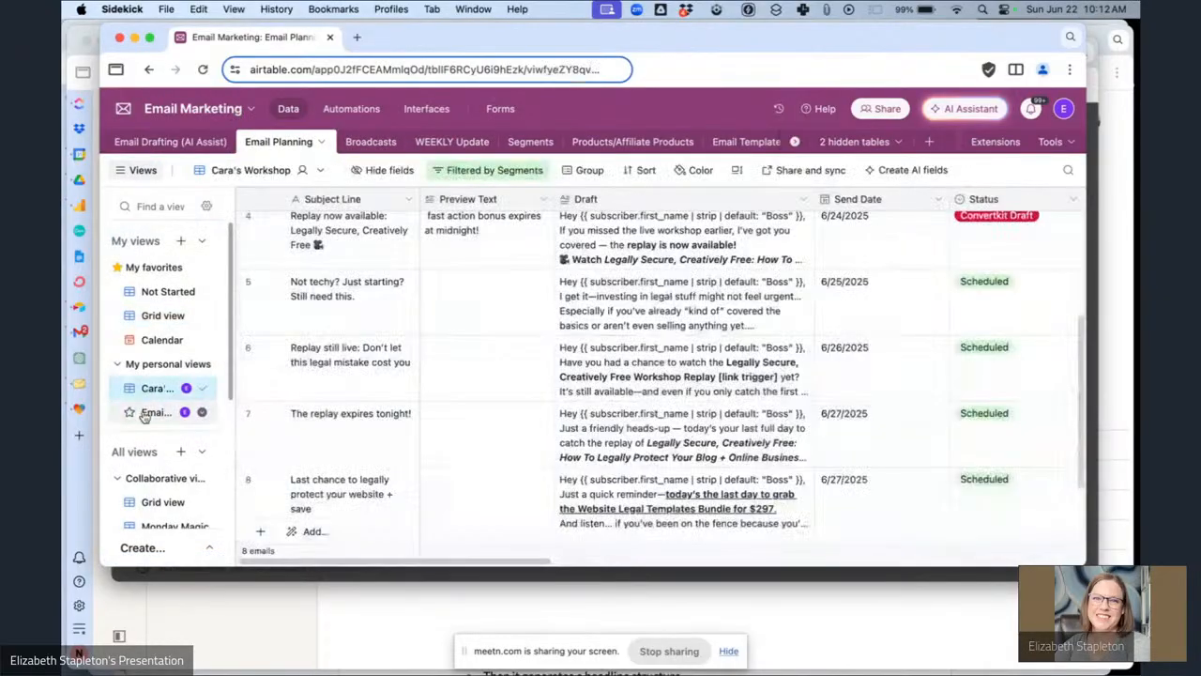
pyautogui.click(152, 411)
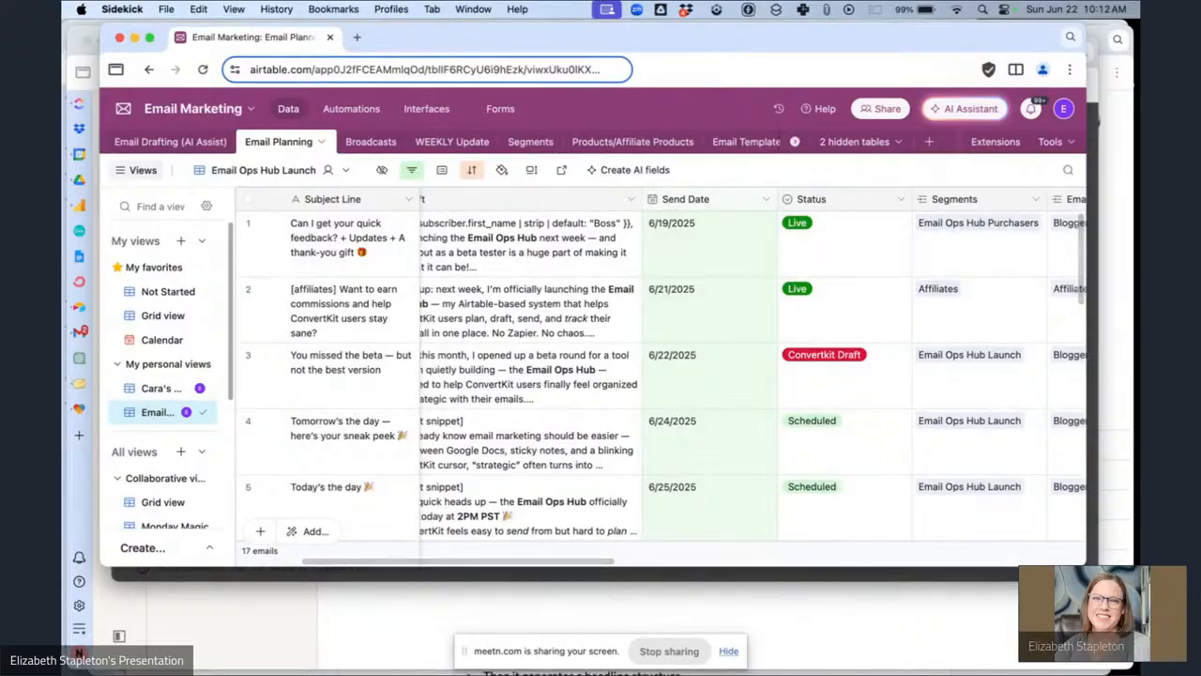
pyautogui.scroll(-3, 873, 341)
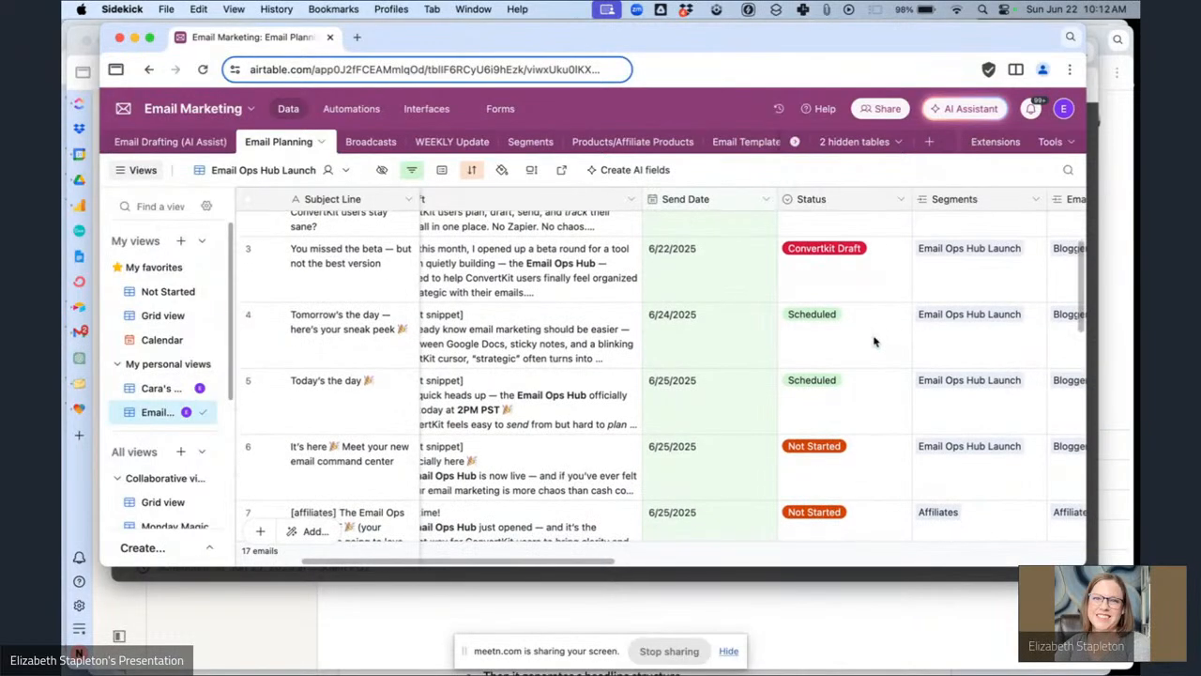
pyautogui.scroll(2, 872, 340)
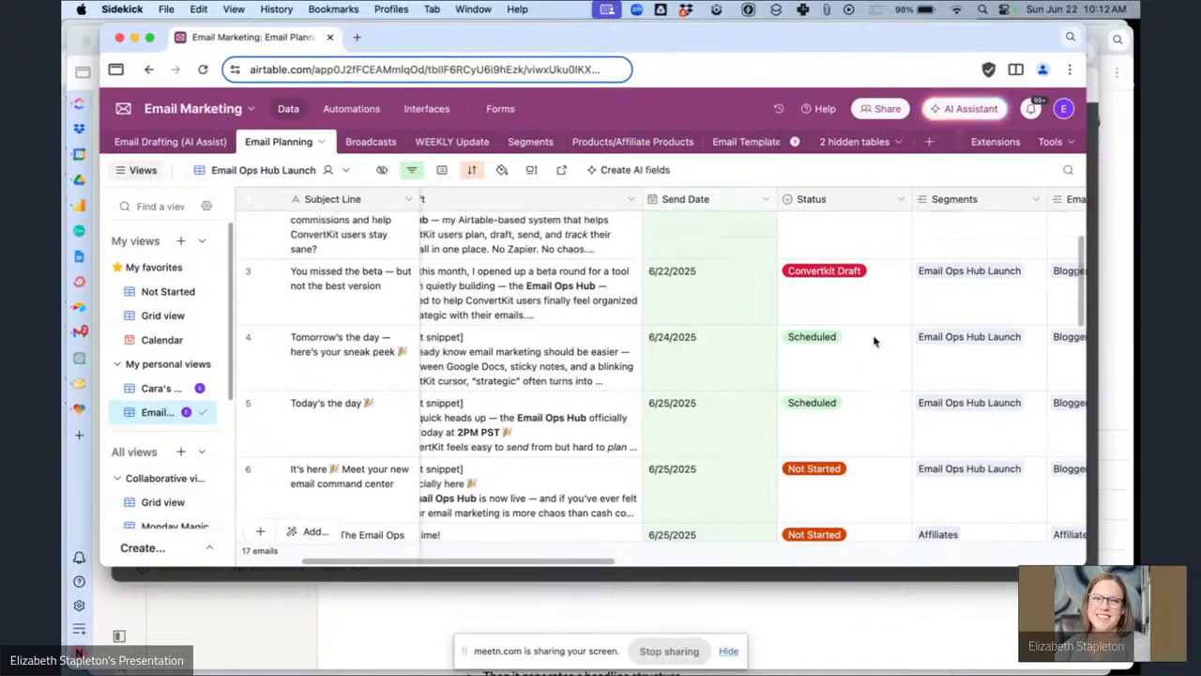
pyautogui.scroll(-4, 873, 341)
pyautogui.scroll(4, 872, 340)
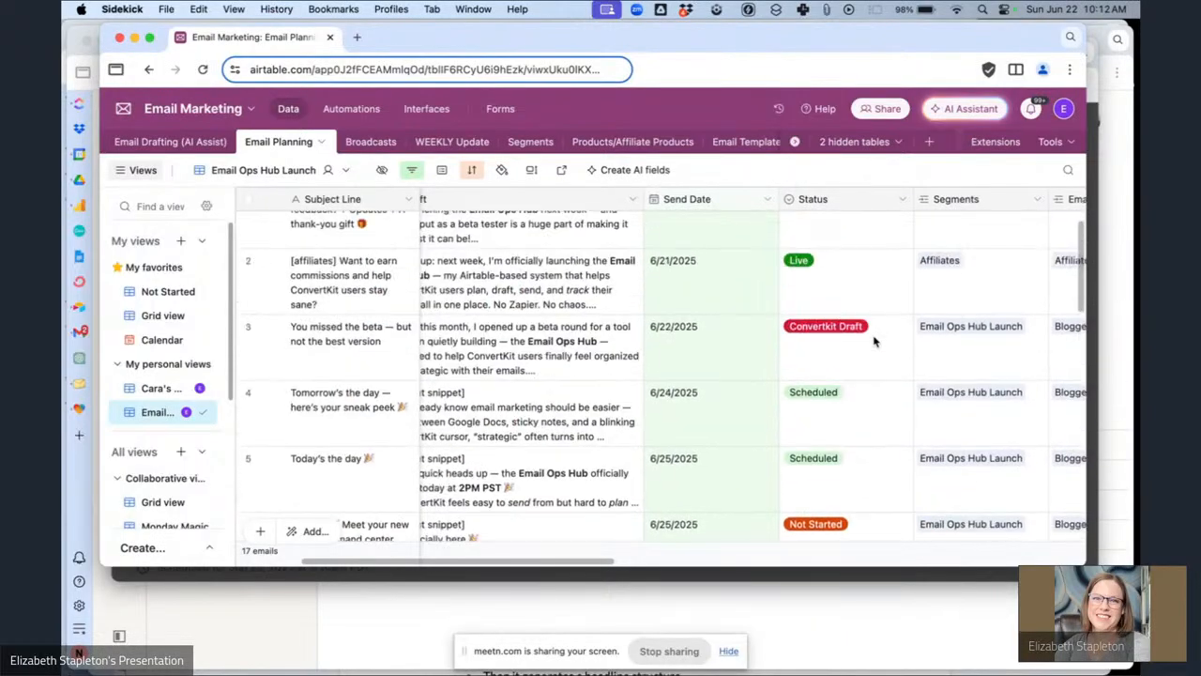
pyautogui.scroll(-3, 868, 371)
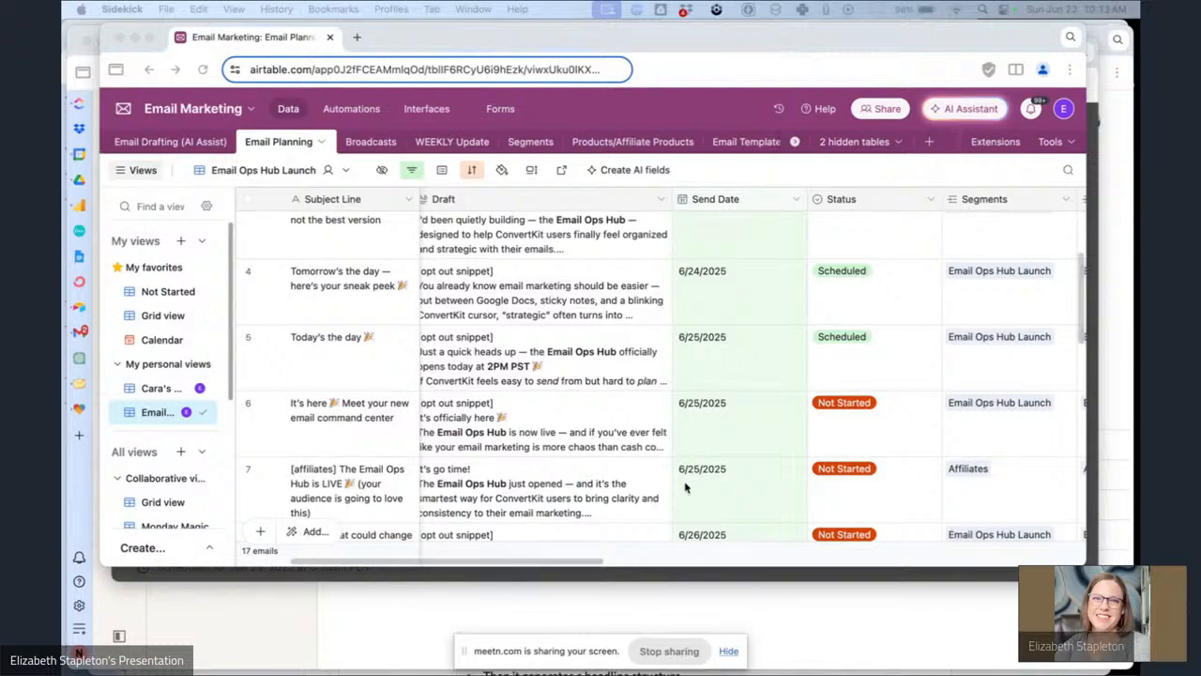
# Set the status of the "It's here 🎉 Meet your new email command center" email to Drafted.
pyautogui.click(866, 436)
pyautogui.click(897, 435)
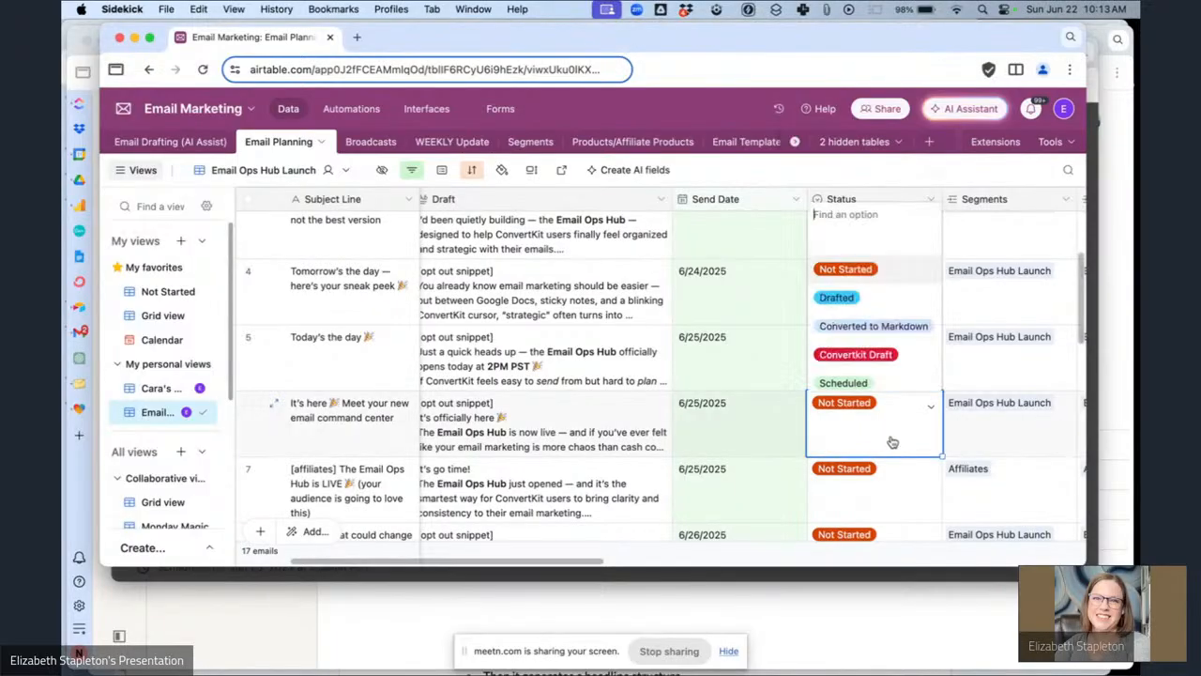
pyautogui.click(852, 300)
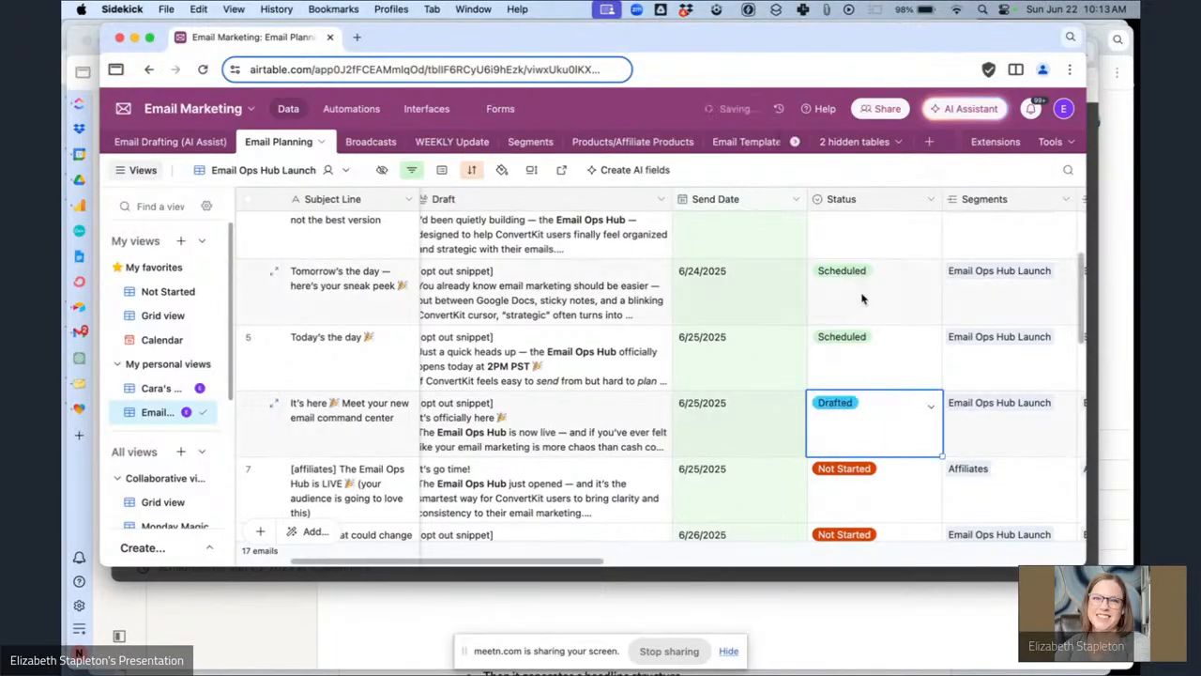
# Switch to Kit and scroll the Broadcasts list to find the new "It's here" draft.
pyautogui.click(646, 580)
pyautogui.click(824, 190)
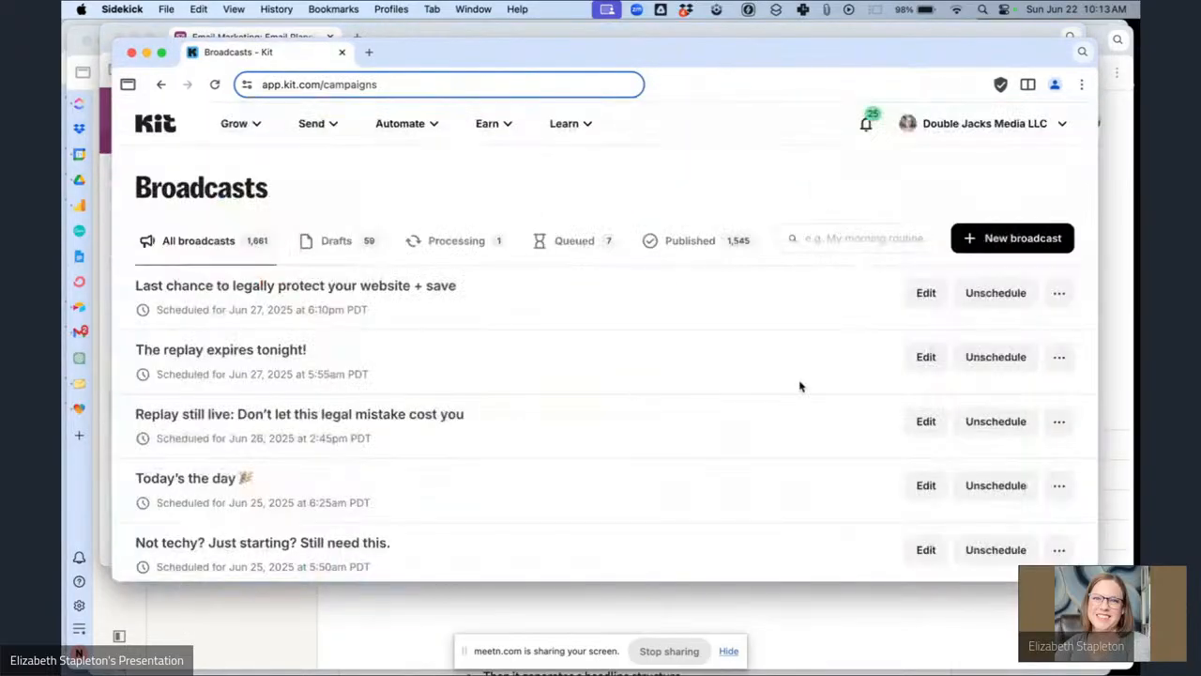
pyautogui.scroll(-1, 788, 380)
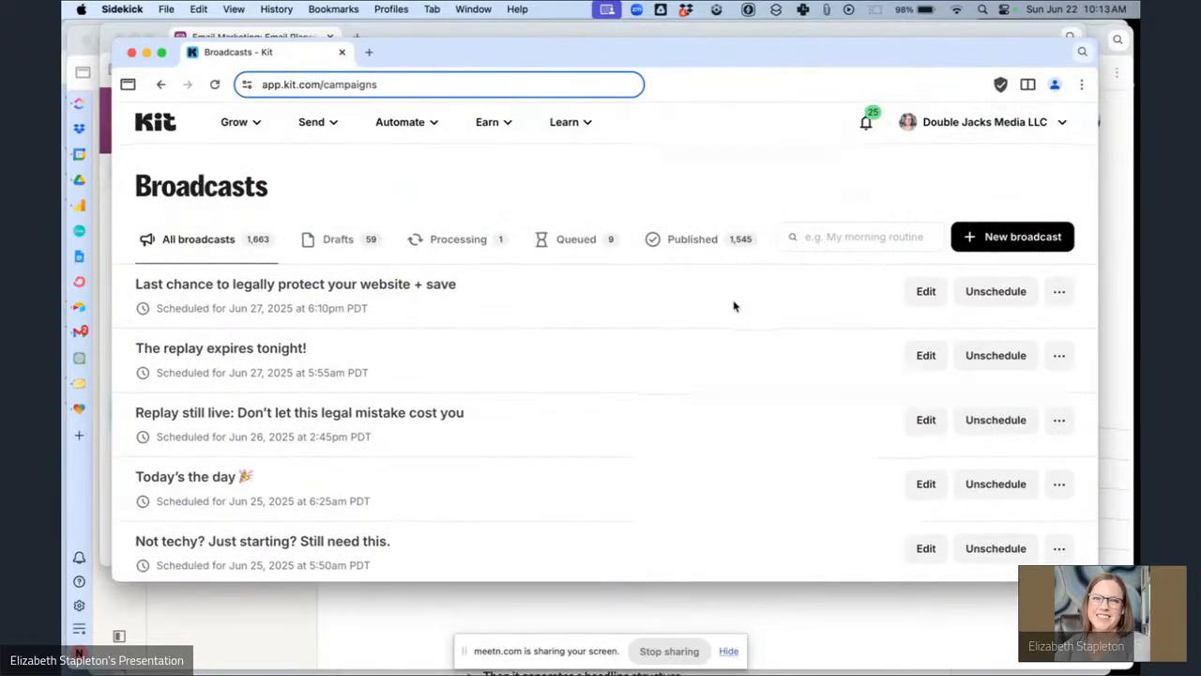
pyautogui.scroll(-5, 735, 303)
pyautogui.scroll(-2, 734, 306)
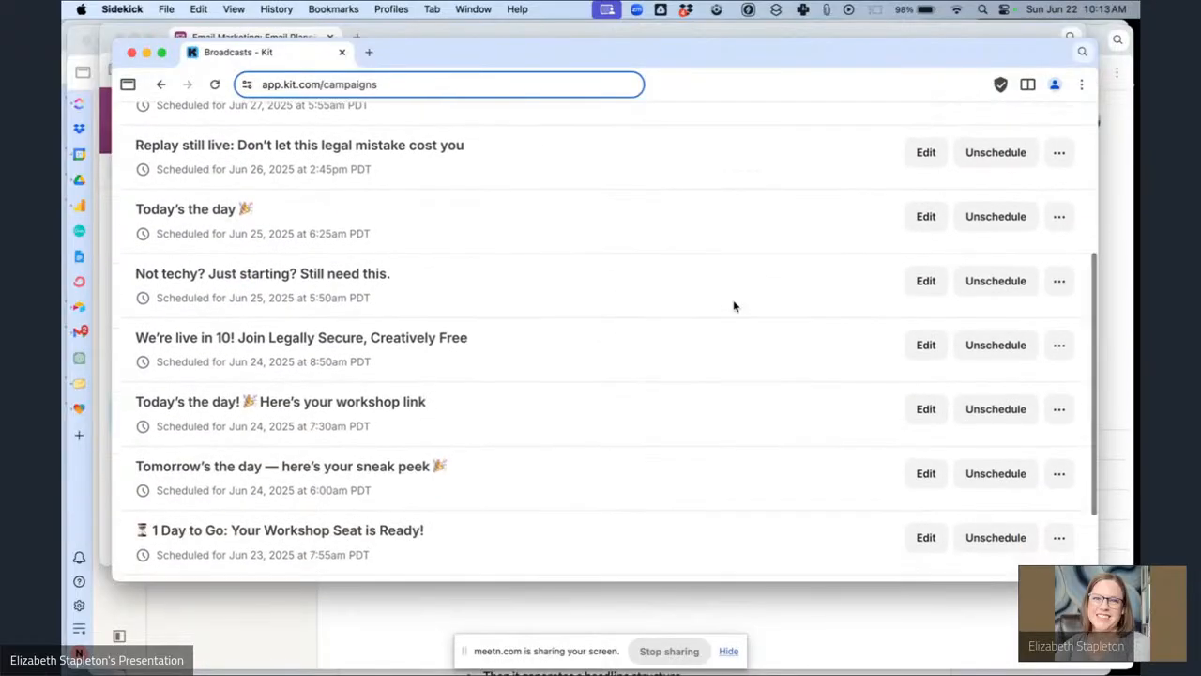
pyautogui.scroll(-3, 735, 303)
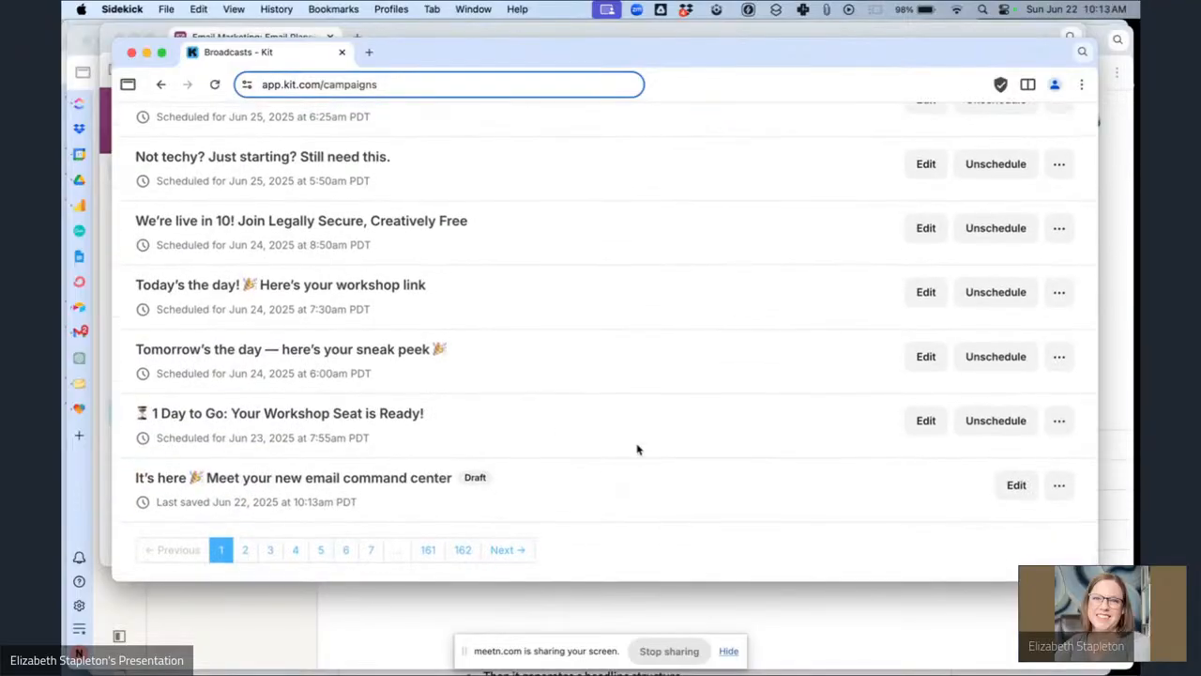
# Open the "It's here" draft and replace the [opt out snippet] placeholder with the Email Ops Hub Launch Opt Out block snippet.
pyautogui.click(341, 480)
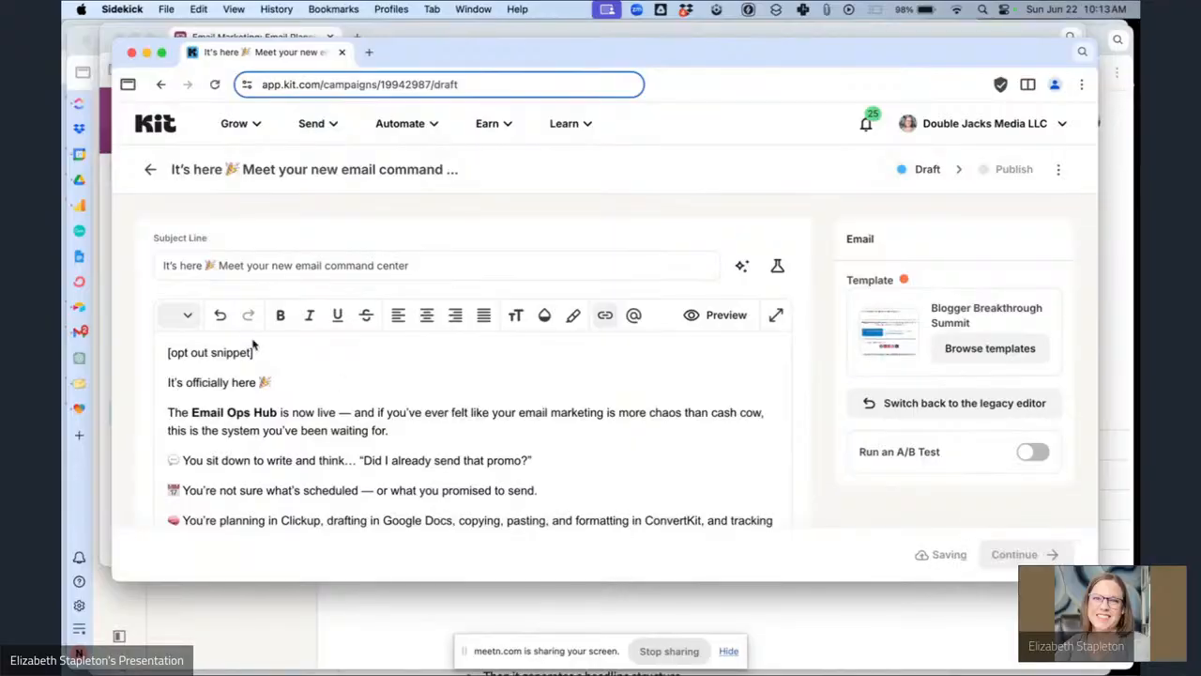
pyautogui.moveTo(266, 352); pyautogui.dragTo(152, 355)
pyautogui.write('/sn')
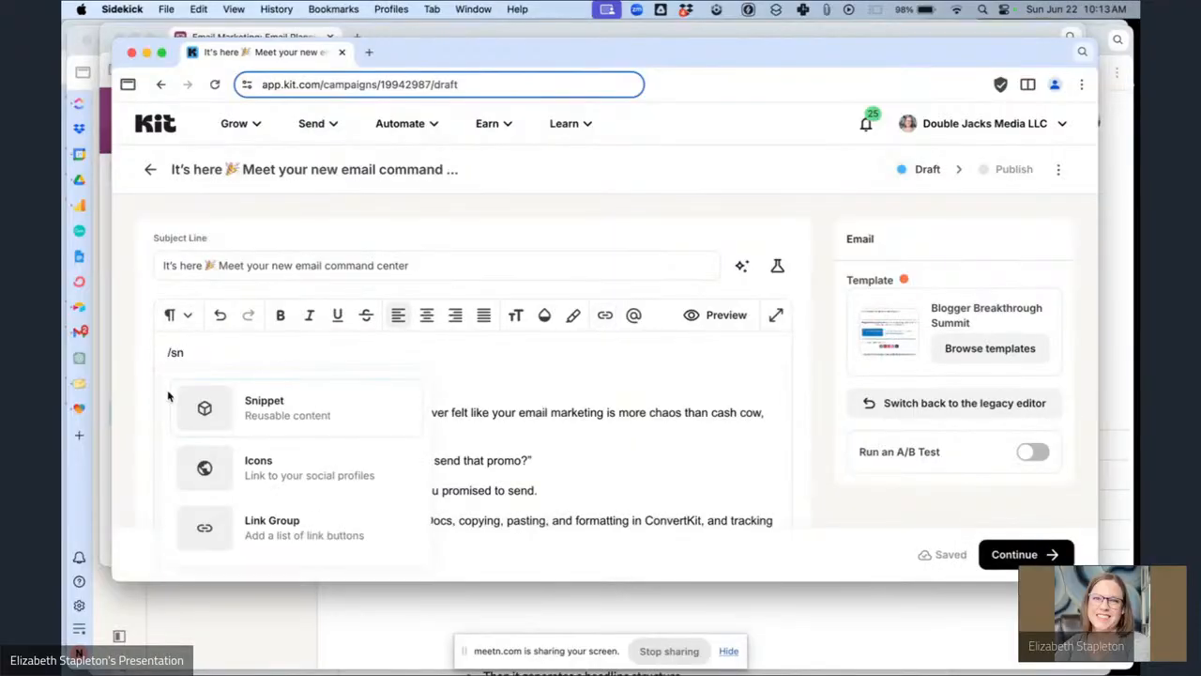
pyautogui.press('Return')
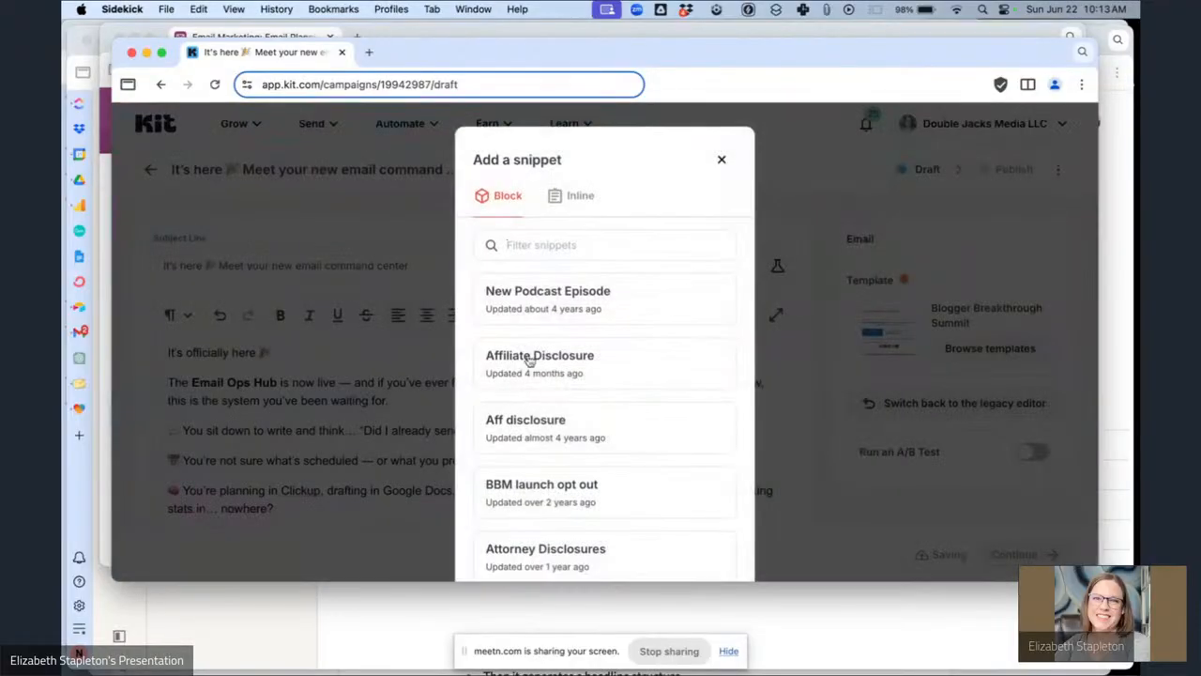
pyautogui.scroll(-5, 564, 479)
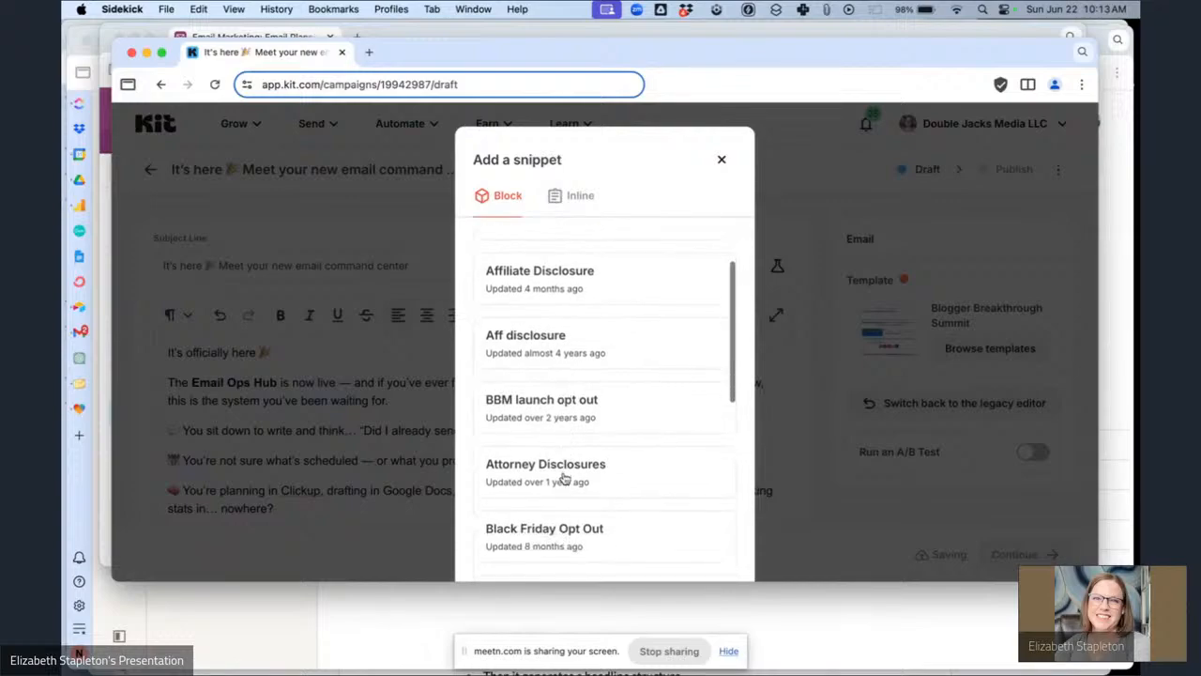
pyautogui.scroll(5, 565, 479)
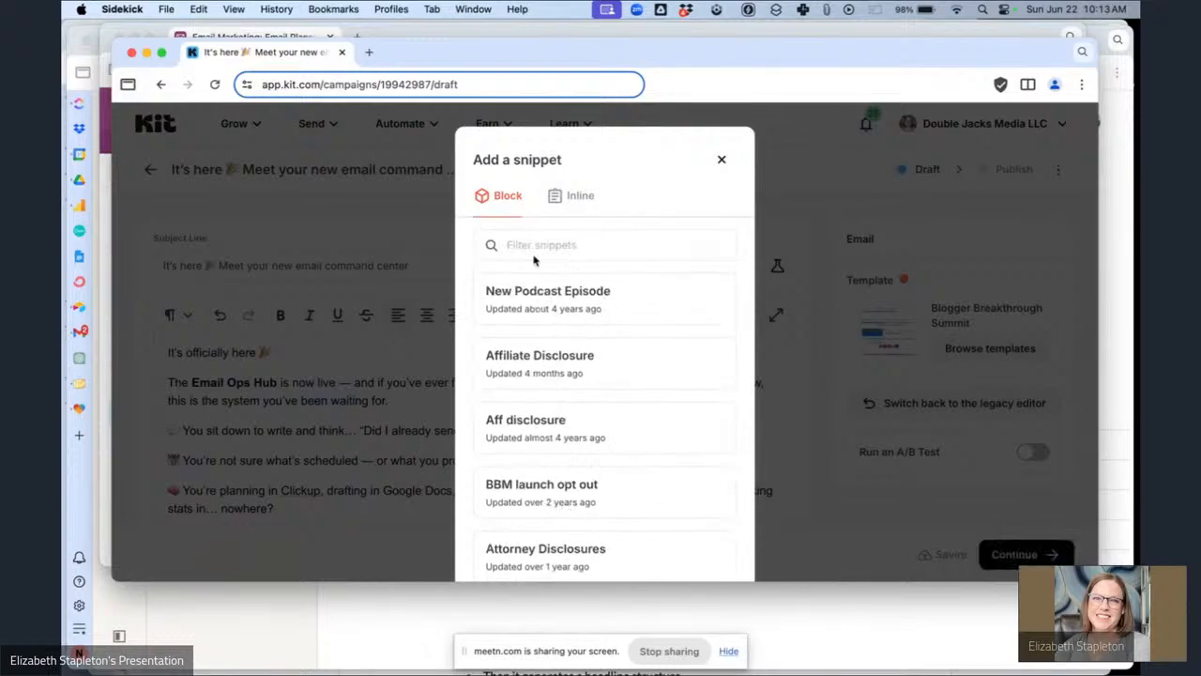
pyautogui.write('ema')
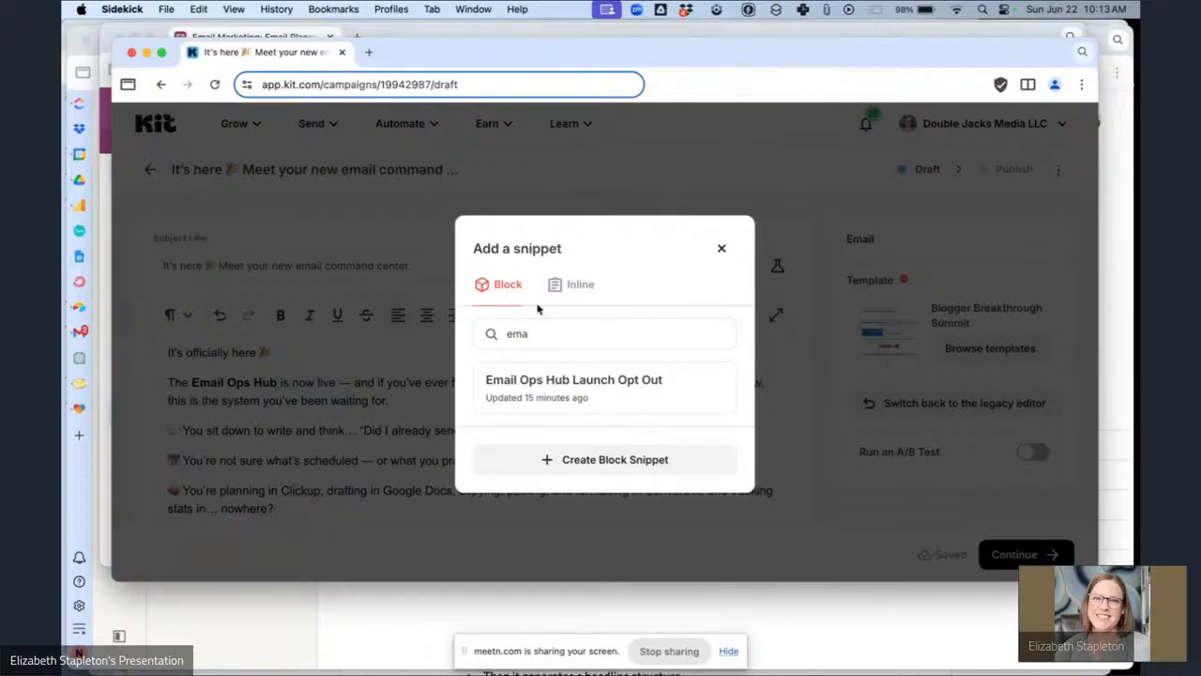
pyautogui.click(565, 387)
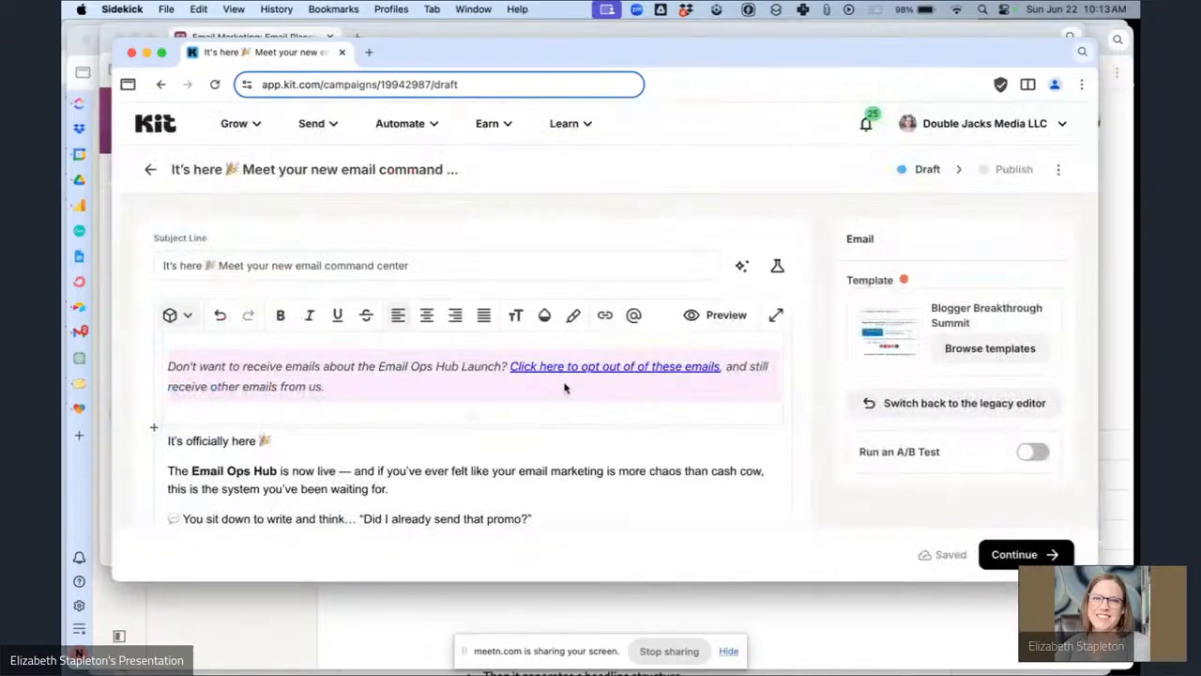
# Insert a line above the opening and paste the subscriber first-name greeting with default "Boss".
pyautogui.click(169, 440)
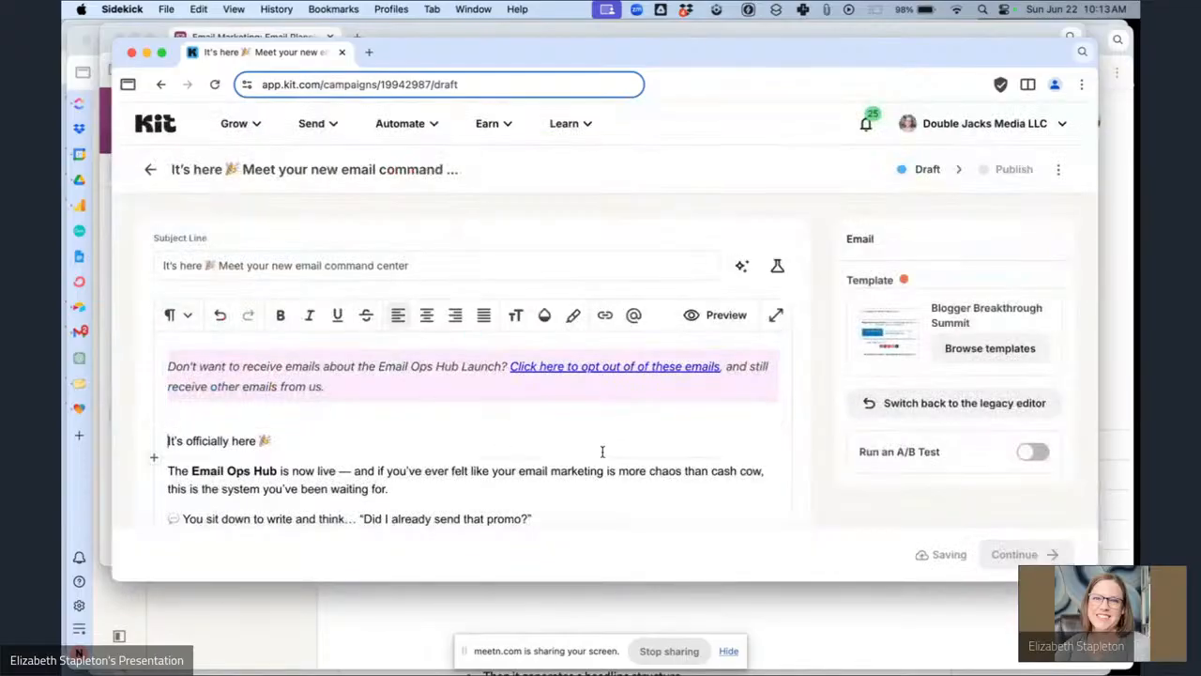
pyautogui.press('Return')
pyautogui.press('Up')
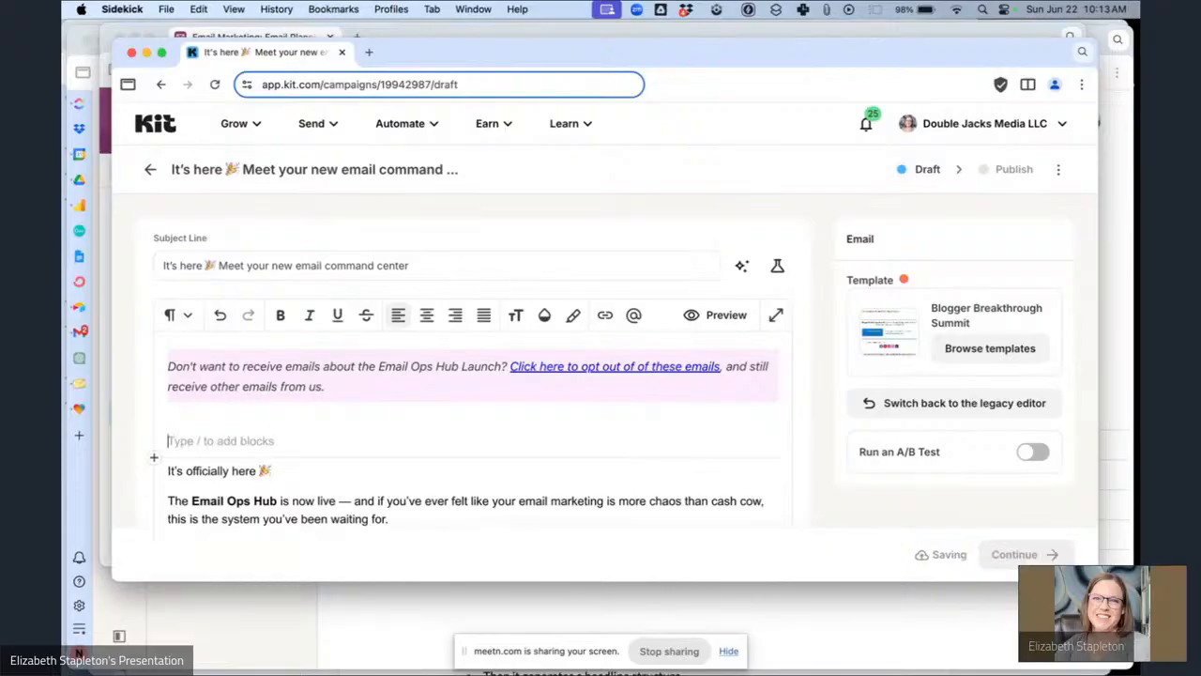
pyautogui.write('Hey {{ subscriber.first_name | strip | default: "Boss" }},')
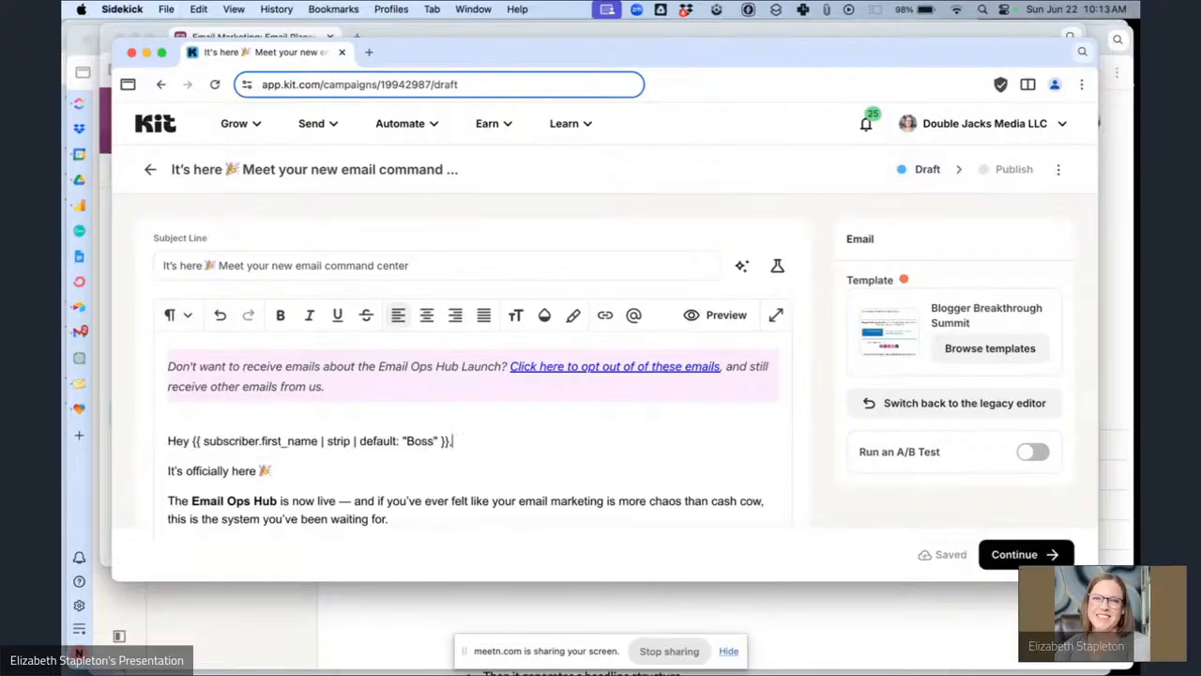
# Scroll through the rest of the email body.
pyautogui.scroll(-3, 835, 424)
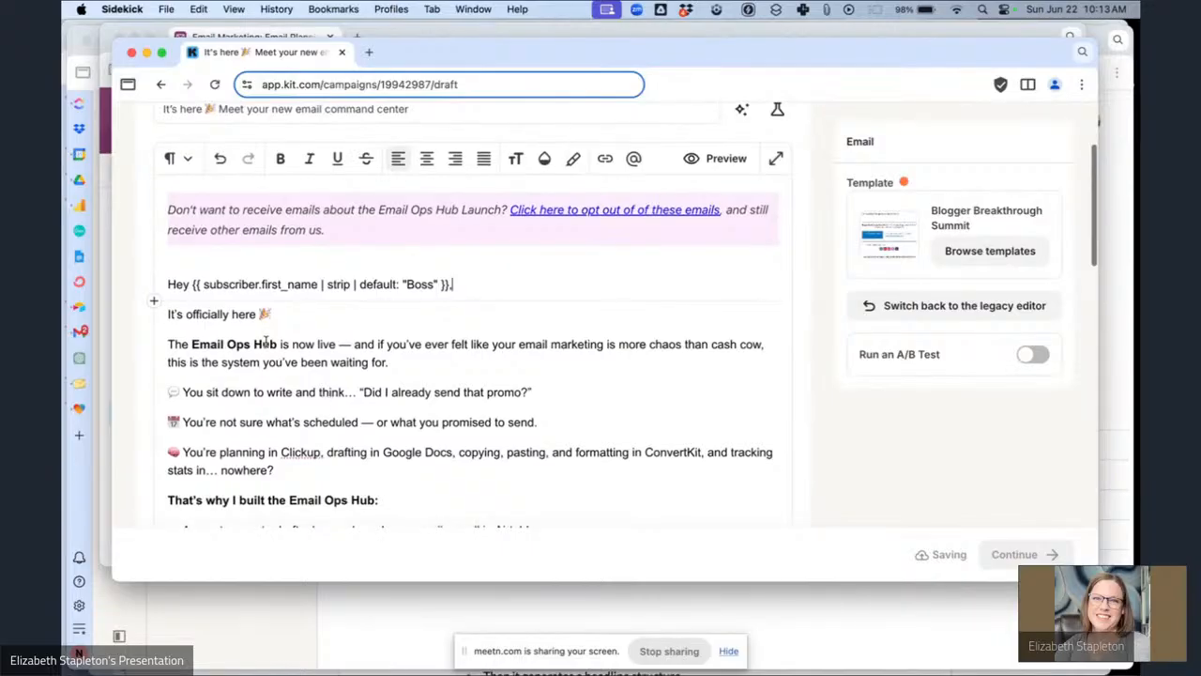
pyautogui.scroll(-2, 272, 356)
pyautogui.scroll(-5, 265, 343)
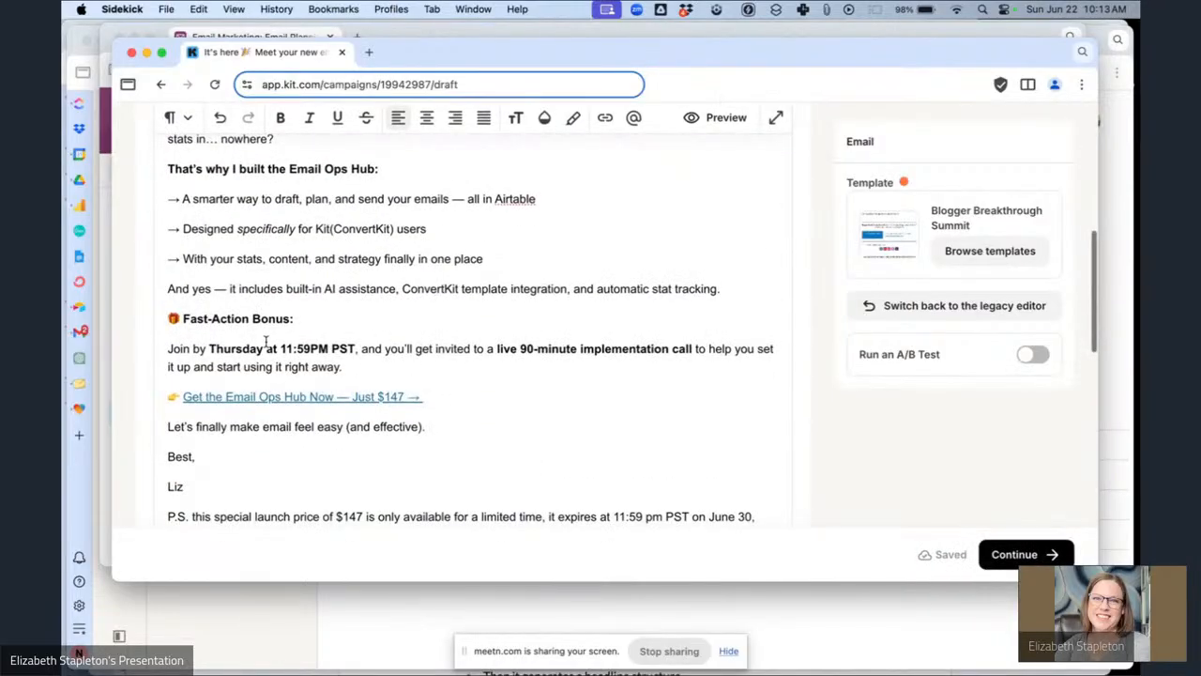
# Attach the Email Ops Hub Sales Page link trigger to the "Get the Email Ops Hub Now — Just $147 →" link.
pyautogui.moveTo(420, 399); pyautogui.dragTo(186, 395)
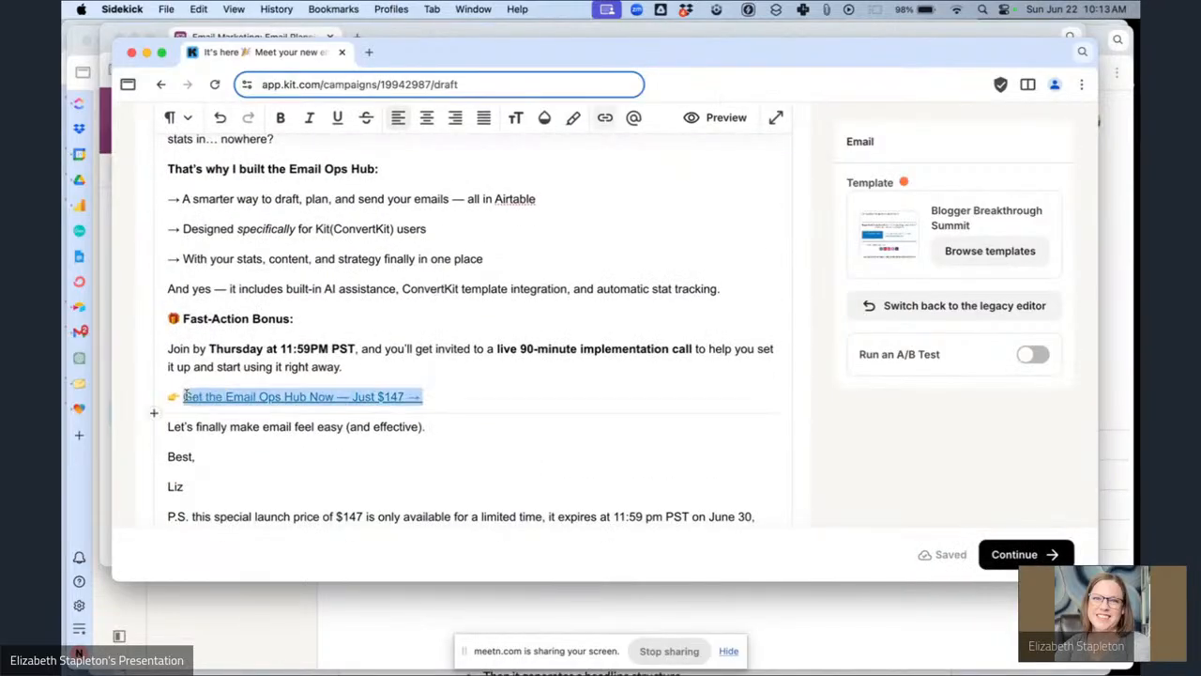
pyautogui.click(184, 396)
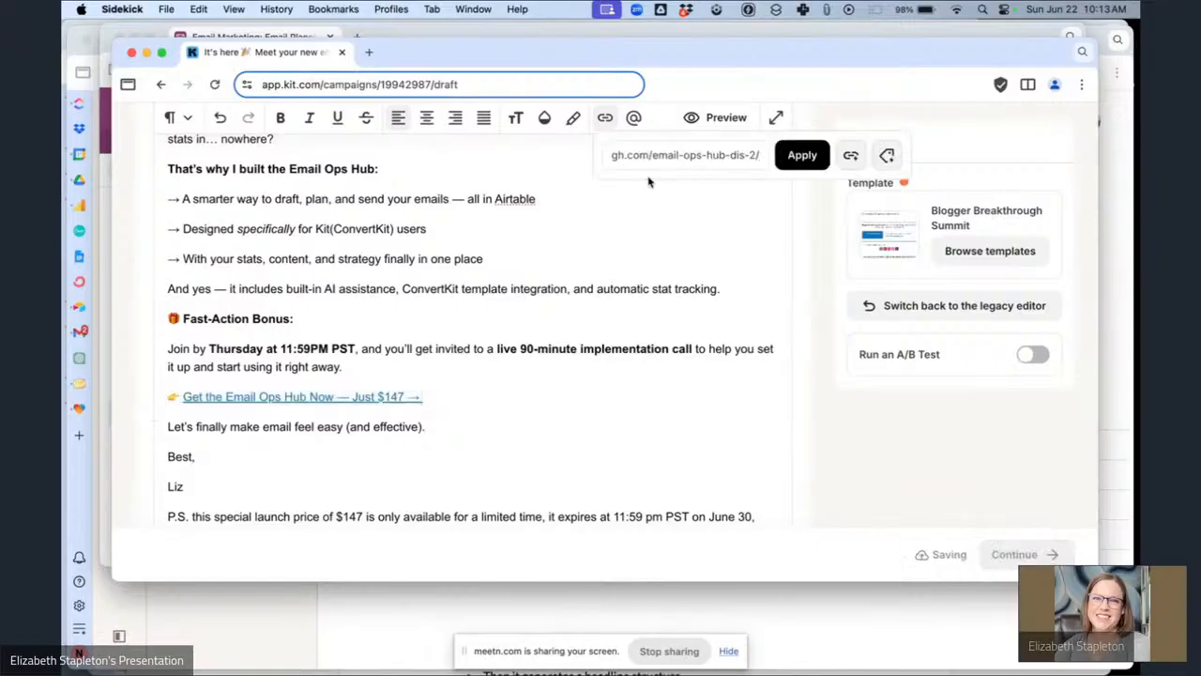
pyautogui.click(851, 156)
pyautogui.click(665, 255)
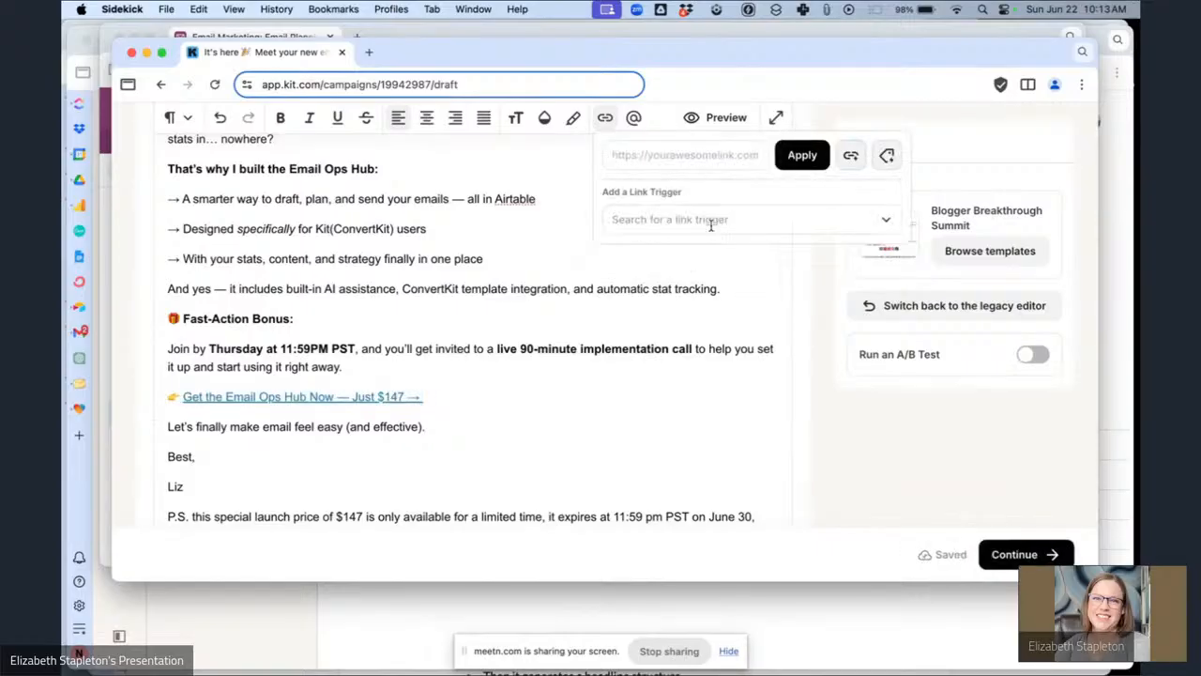
pyautogui.click(816, 217)
pyautogui.click(703, 259)
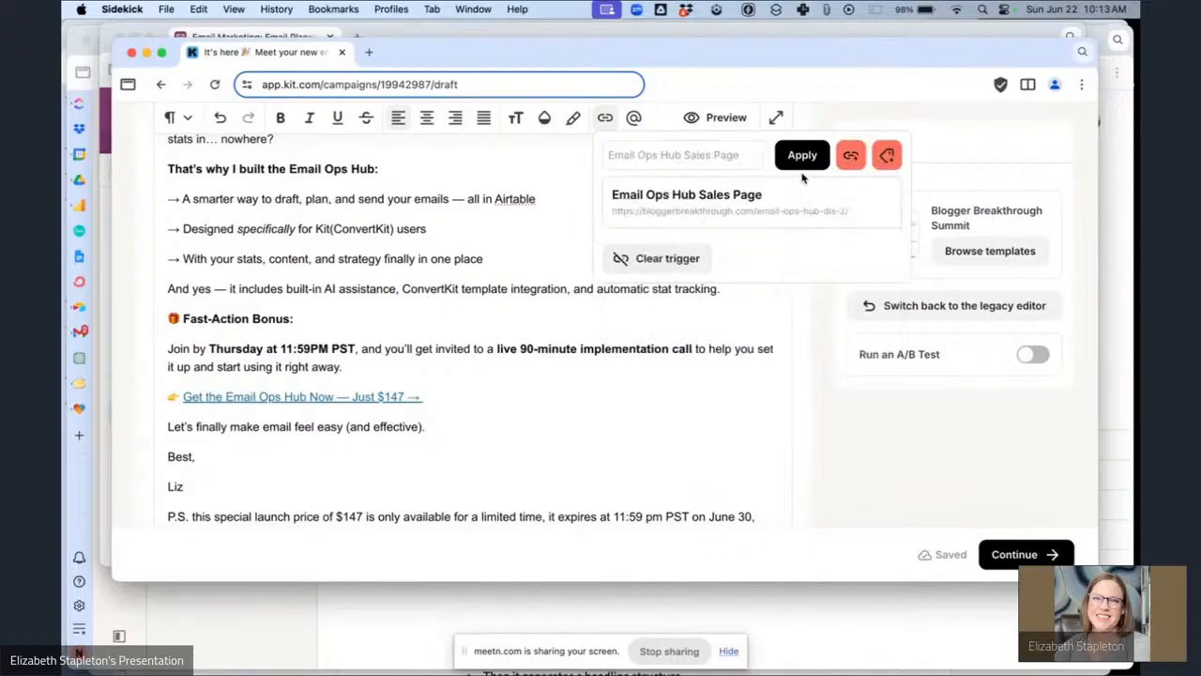
pyautogui.click(802, 156)
# Link "Email Ops Hub" in the opening paragraph using the Email Ops Hub Sales Page link trigger.
pyautogui.scroll(3, 441, 282)
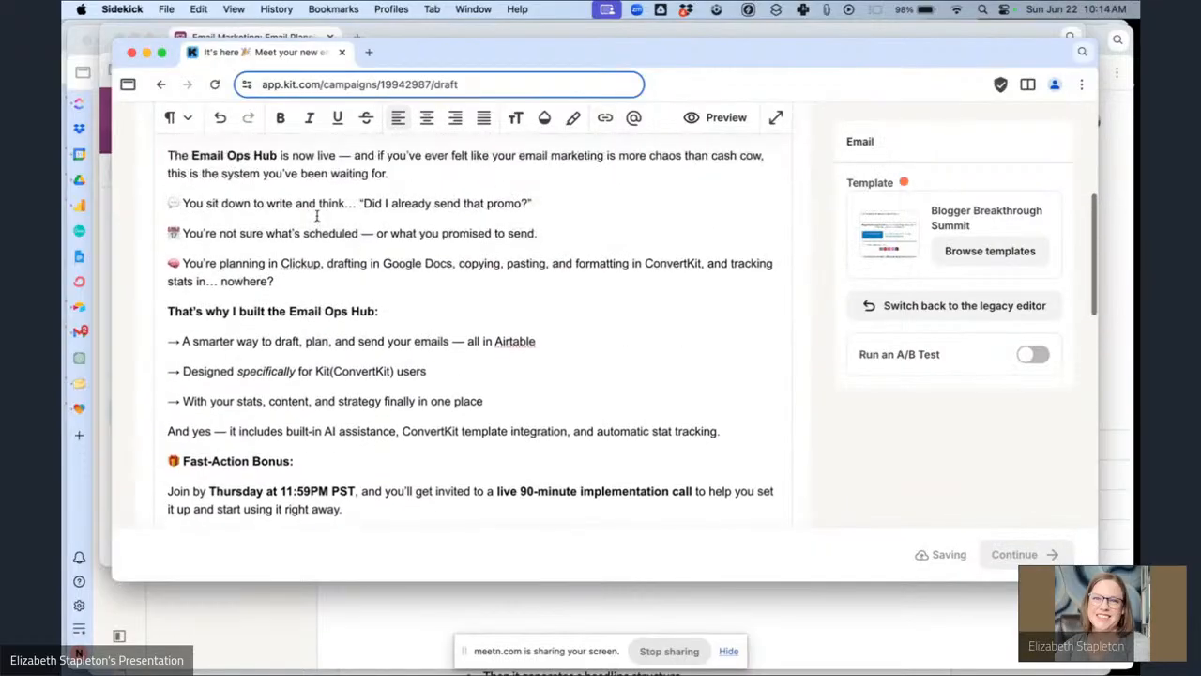
pyautogui.moveTo(240, 159); pyautogui.dragTo(186, 159)
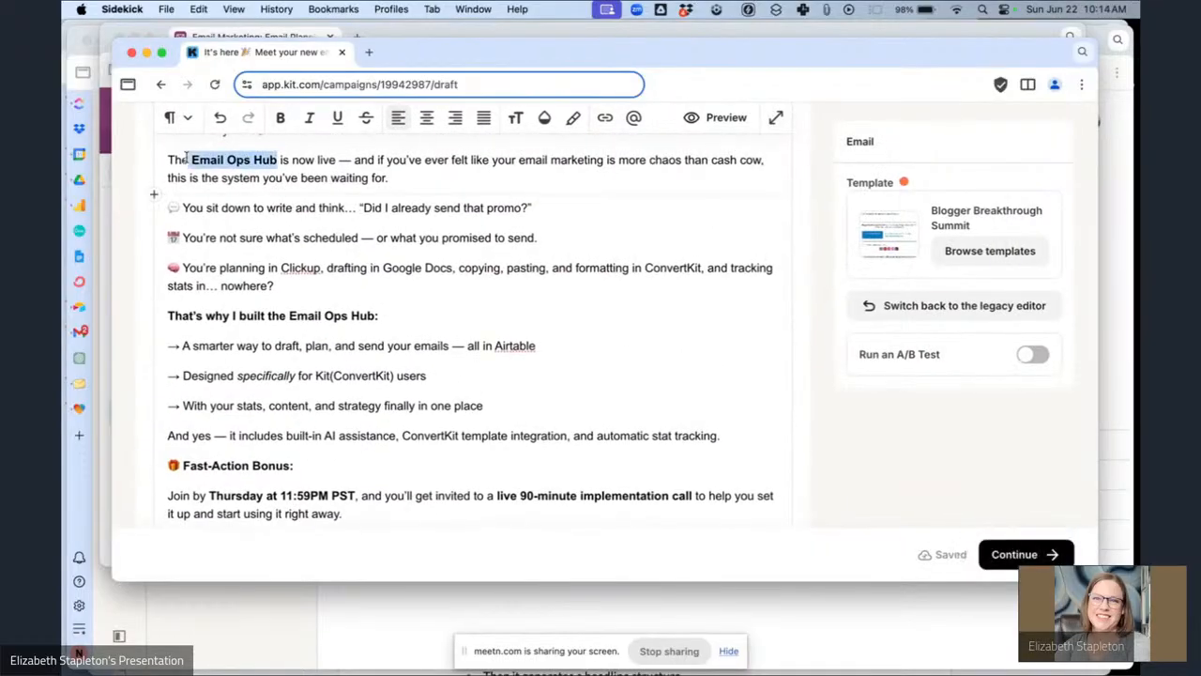
pyautogui.scroll(-1, 186, 158)
pyautogui.click(443, 169)
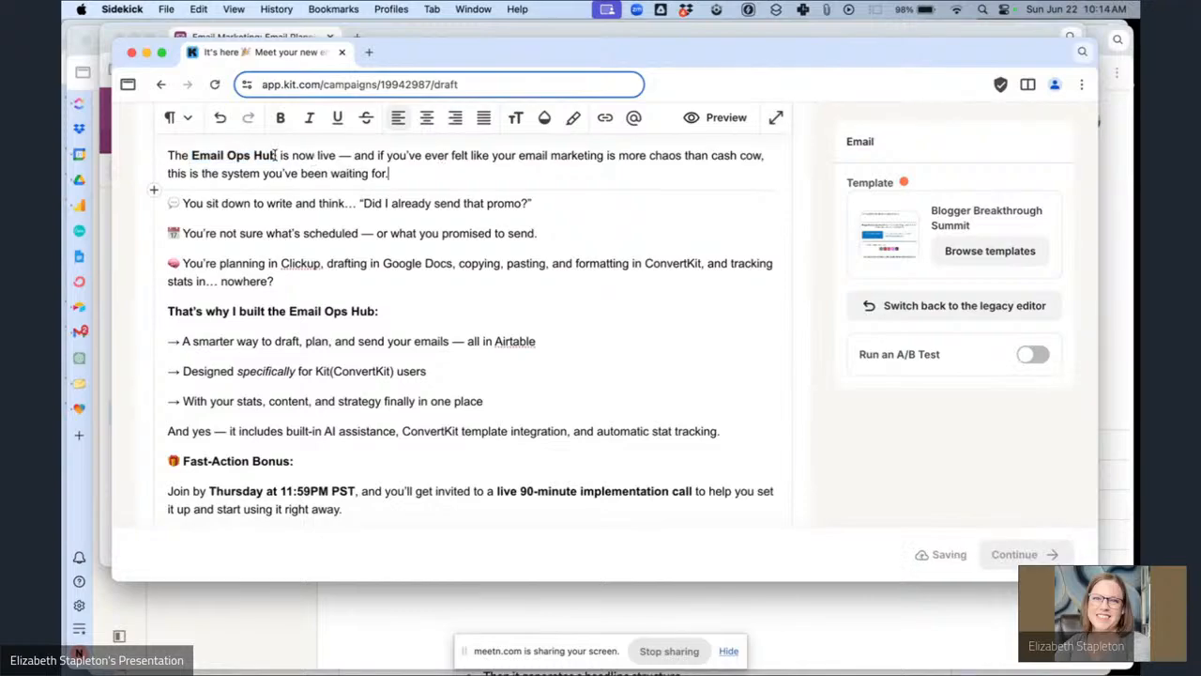
pyautogui.moveTo(275, 155); pyautogui.dragTo(208, 154)
pyautogui.press('super+k')
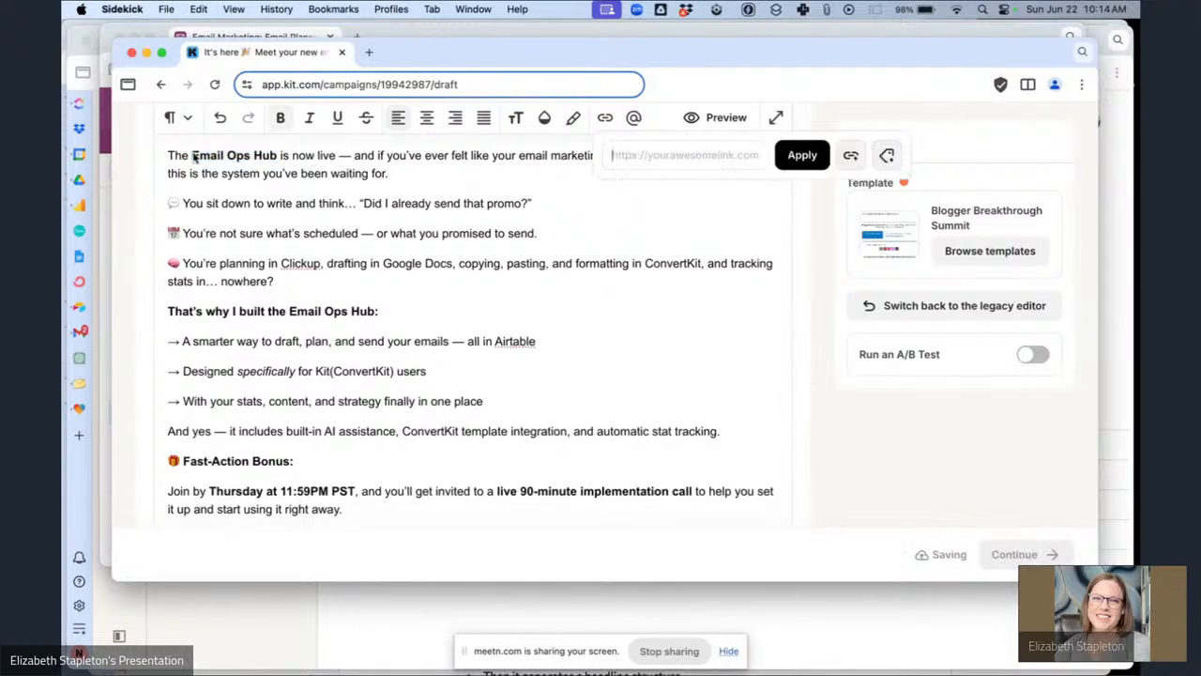
pyautogui.click(851, 156)
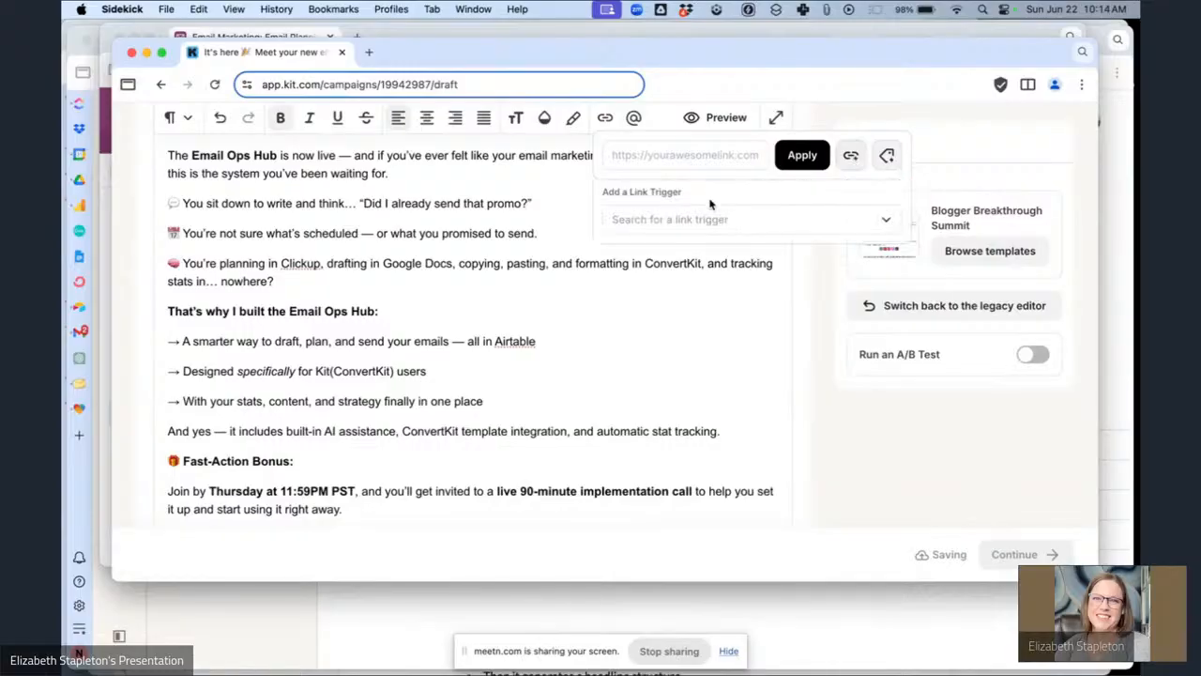
pyautogui.click(711, 208)
pyautogui.click(656, 258)
pyautogui.click(800, 165)
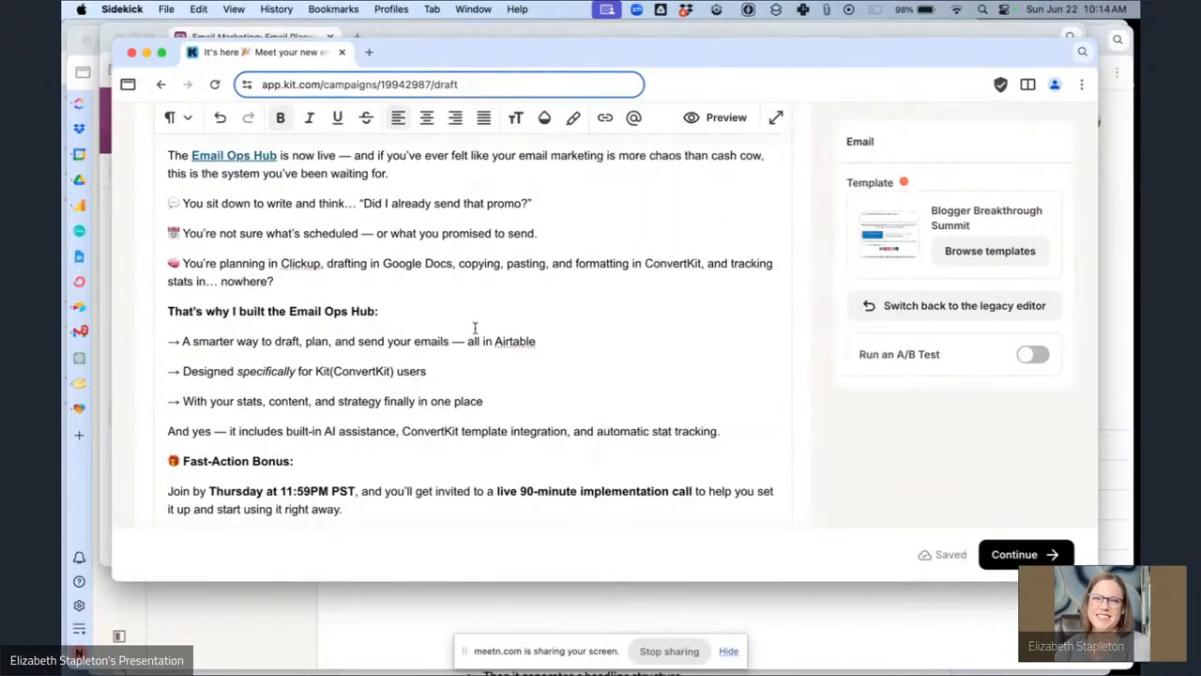
# Attach the Email Ops Hub Sales Page link trigger to the P.S. line's "Get the Email Ops Hub Now" link.
pyautogui.scroll(-5, 475, 327)
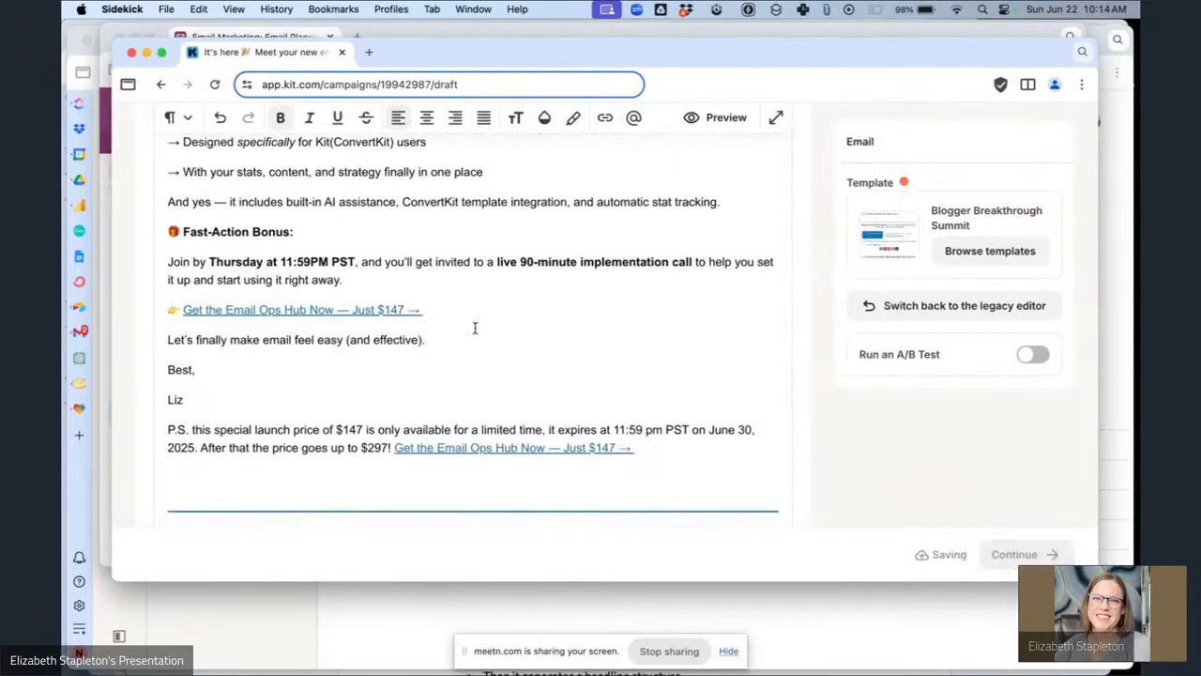
pyautogui.scroll(-3, 475, 328)
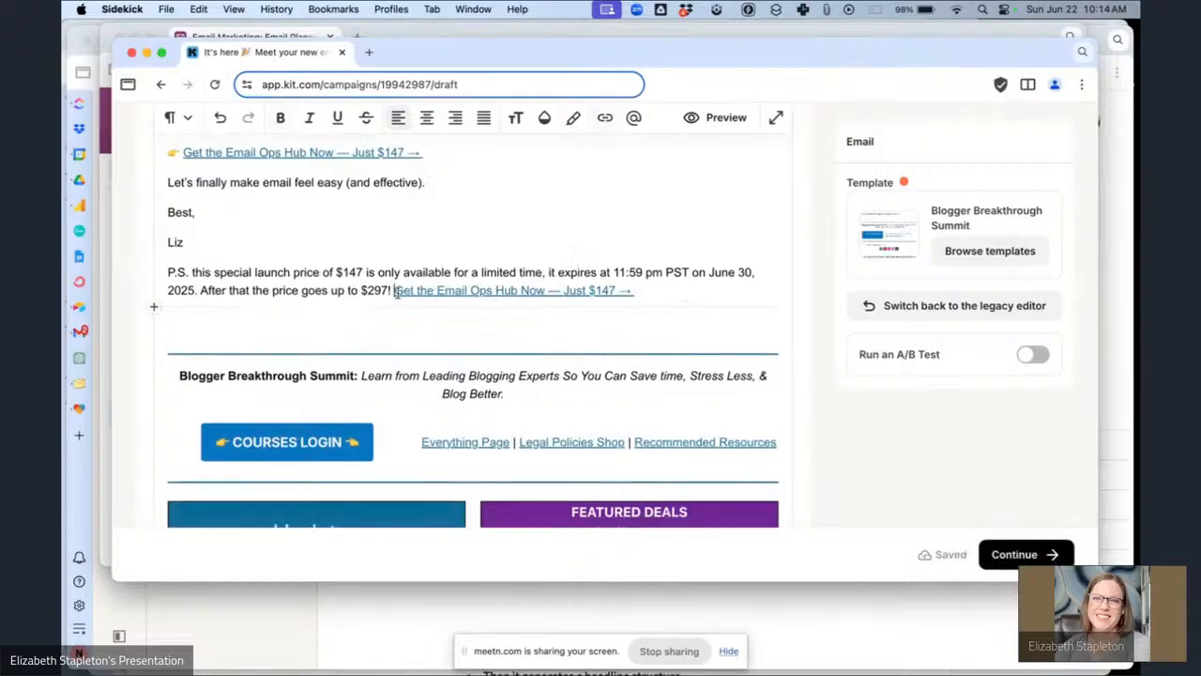
pyautogui.moveTo(395, 292); pyautogui.dragTo(644, 306)
pyautogui.press('super+k')
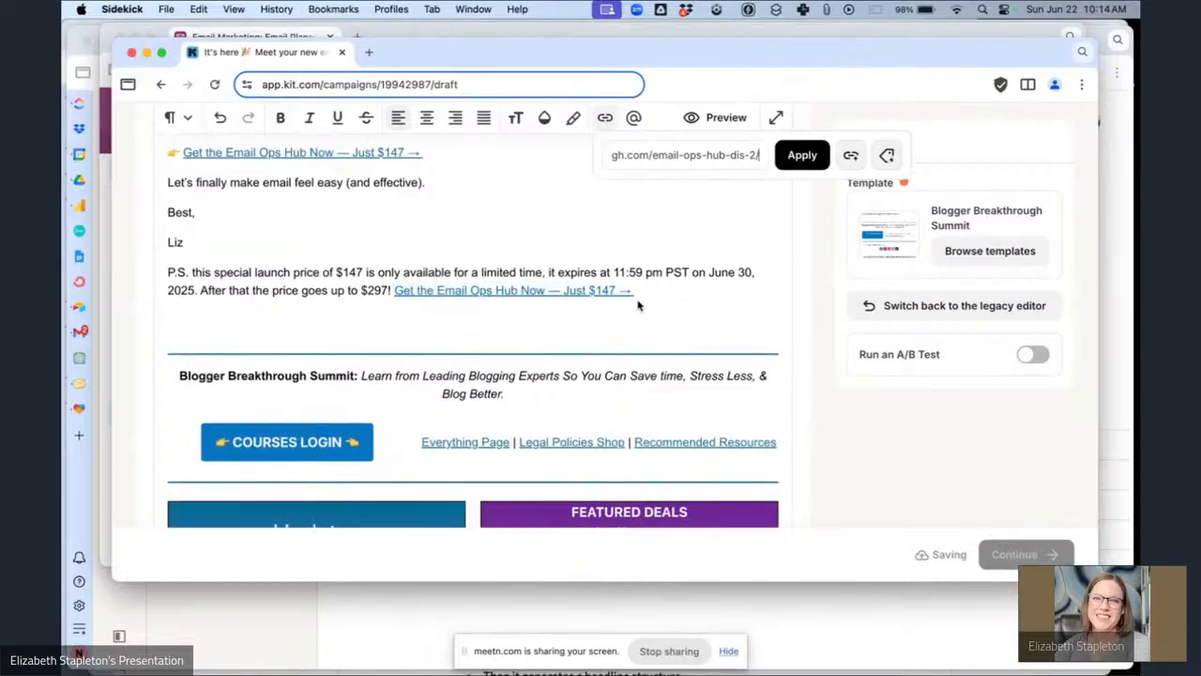
pyautogui.click(851, 162)
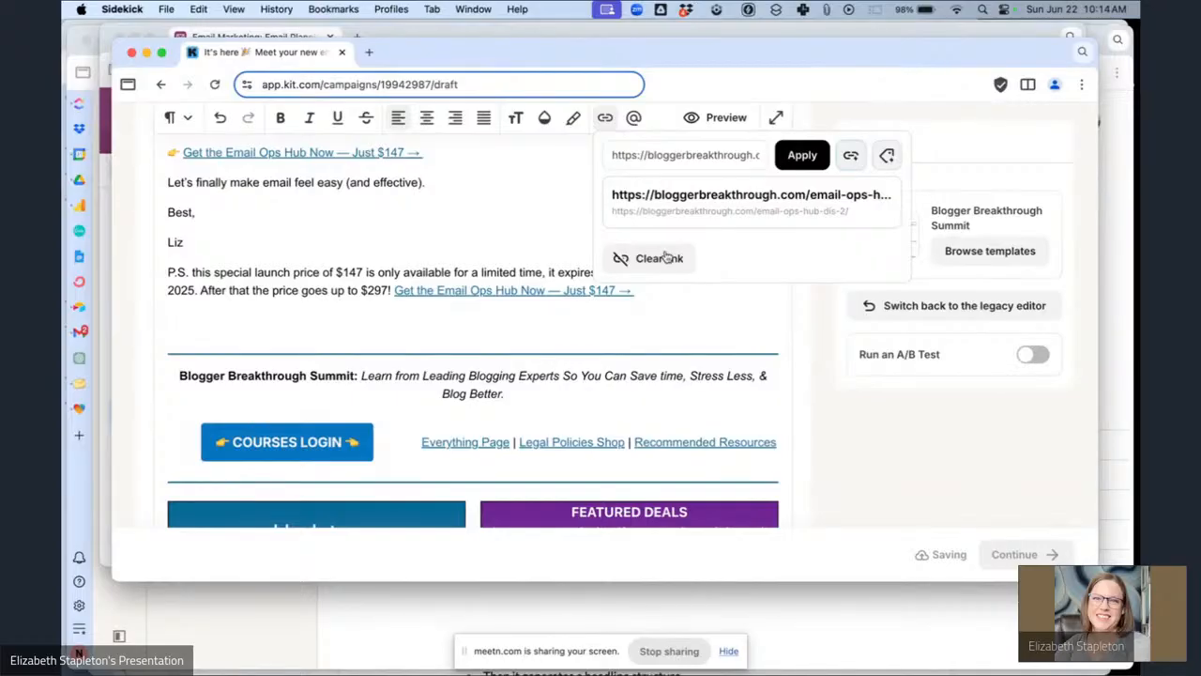
pyautogui.click(848, 155)
pyautogui.click(766, 225)
pyautogui.click(691, 258)
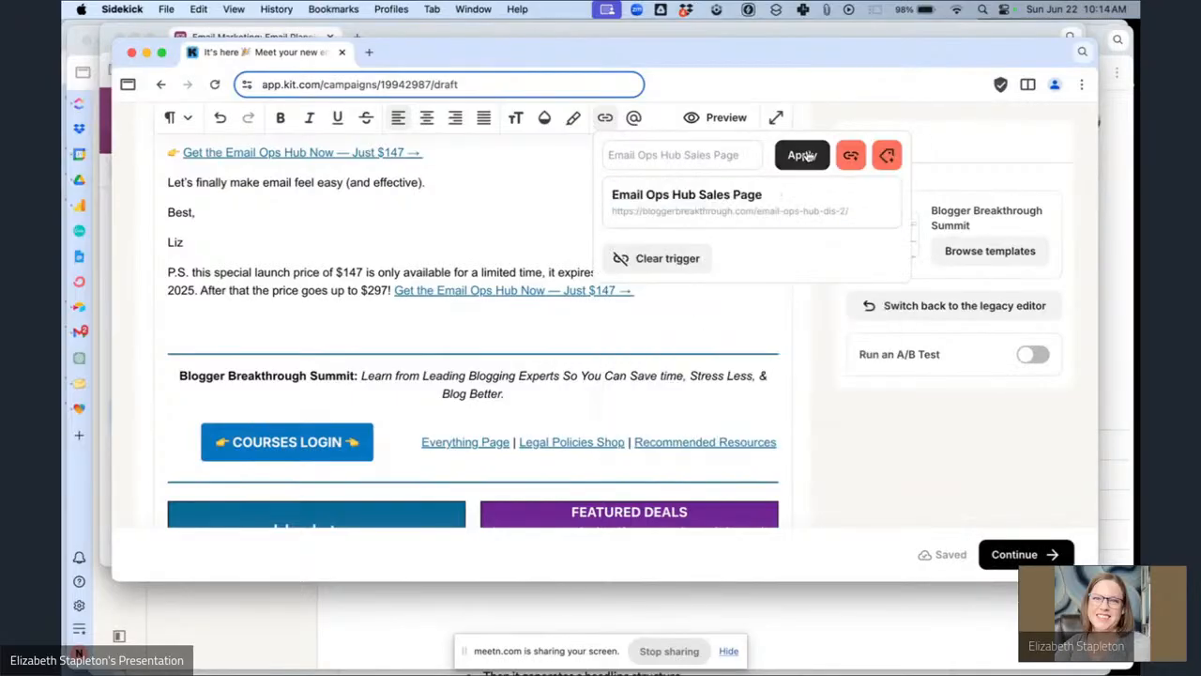
pyautogui.click(803, 156)
# Switch to the Airtable planning base and review the notes for the "It's here" email, then return to Kit.
pyautogui.scroll(5, 590, 263)
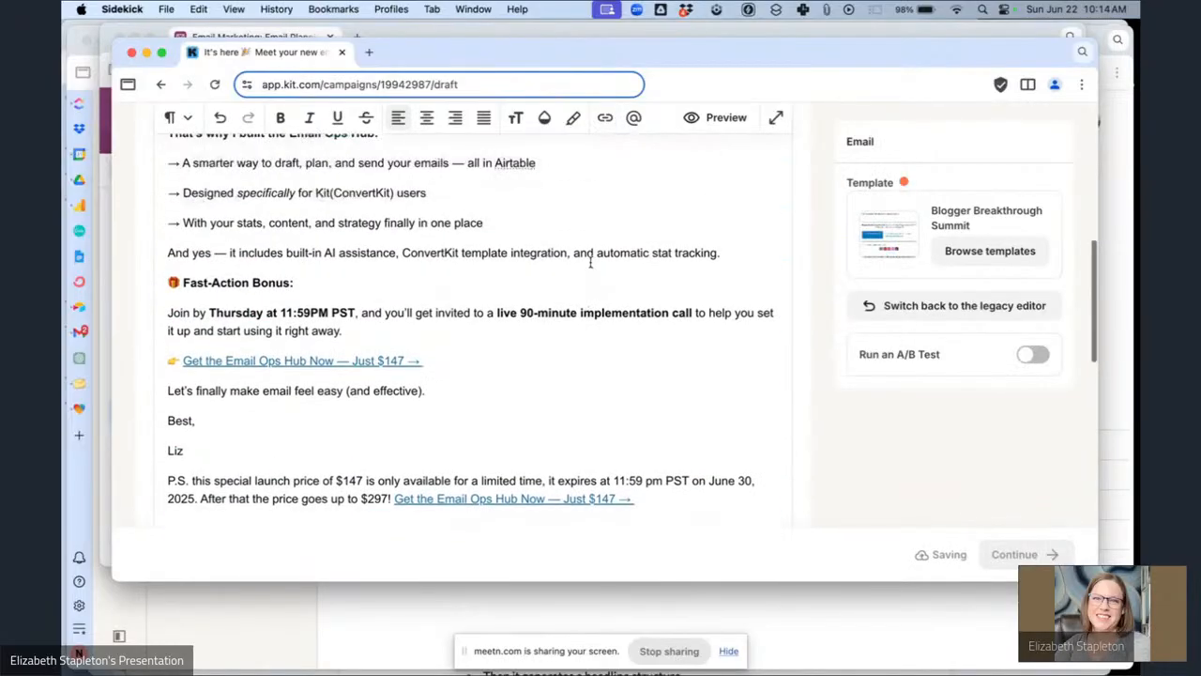
pyautogui.scroll(1, 590, 263)
pyautogui.press('super+f')
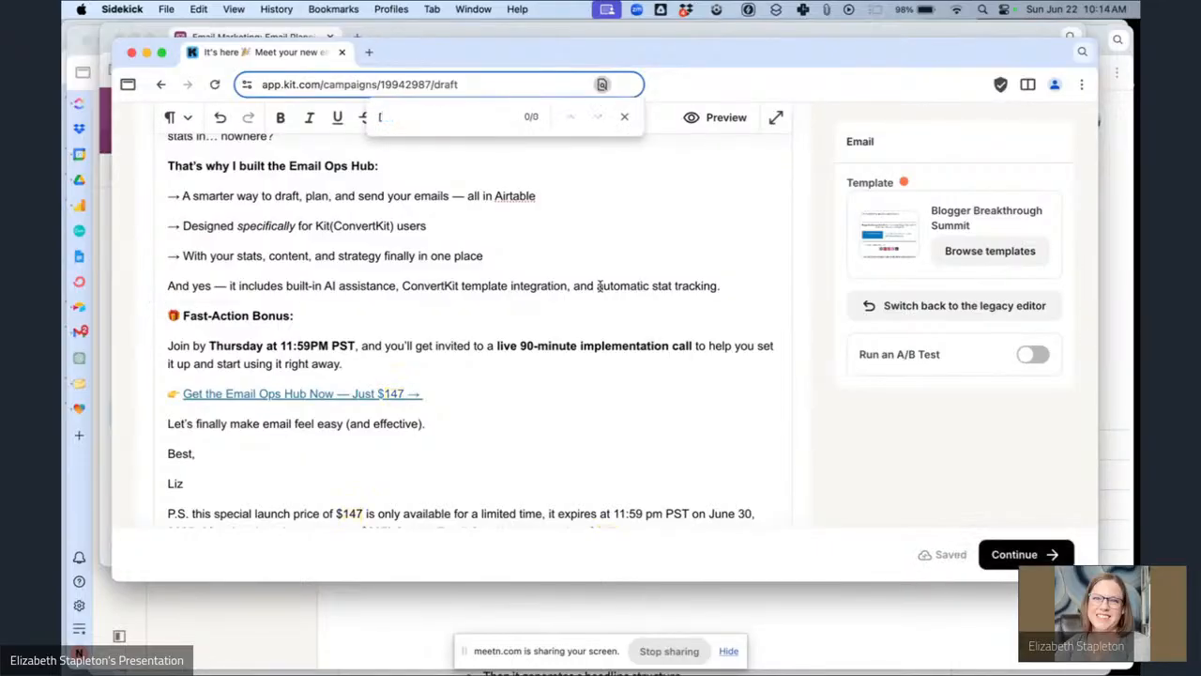
pyautogui.click(624, 120)
pyautogui.scroll(10, 638, 210)
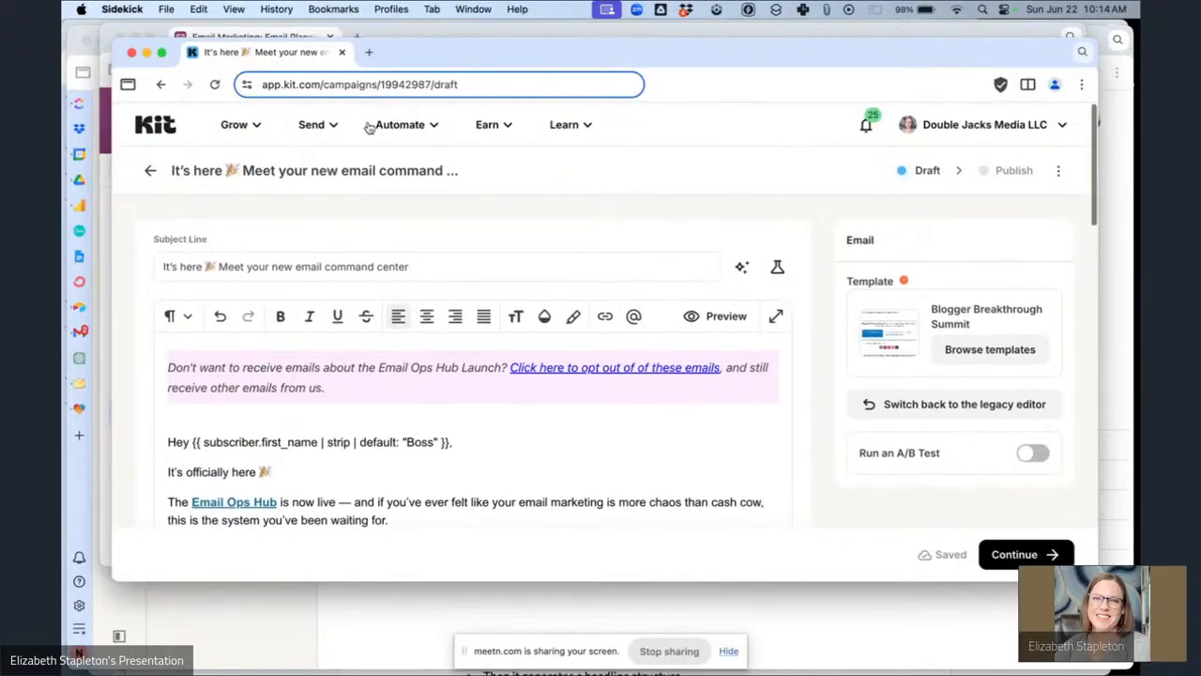
pyautogui.click(456, 31)
pyautogui.hscroll(-2, 778, 442)
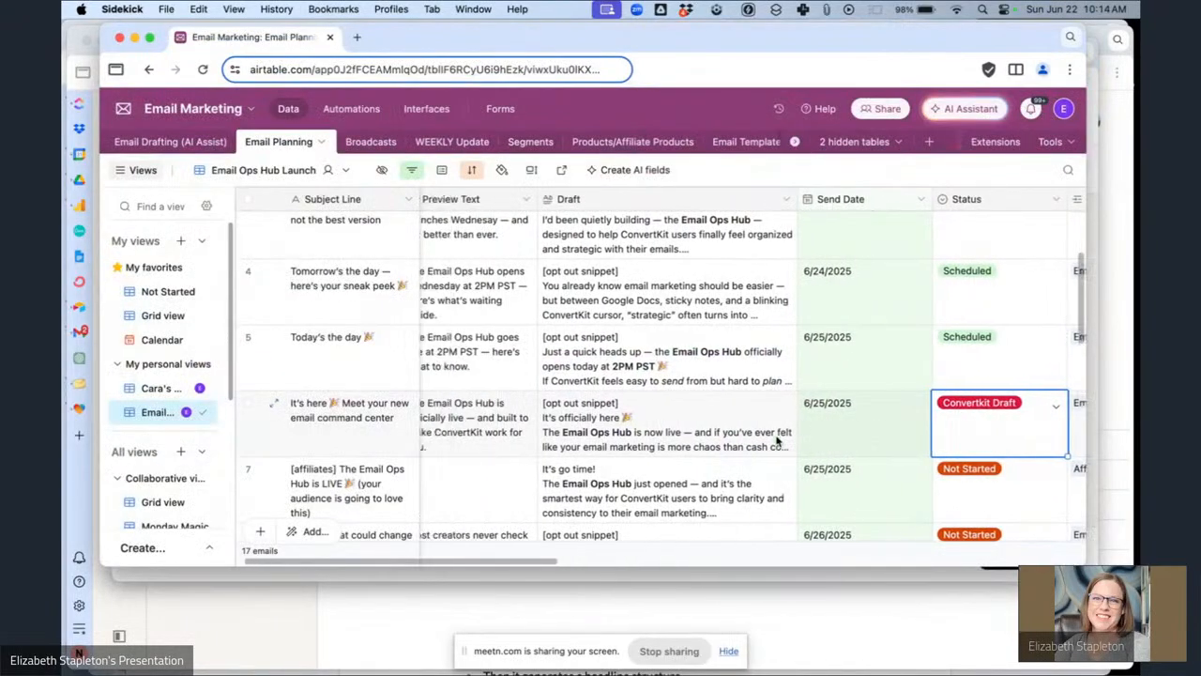
pyautogui.hscroll(10, 778, 442)
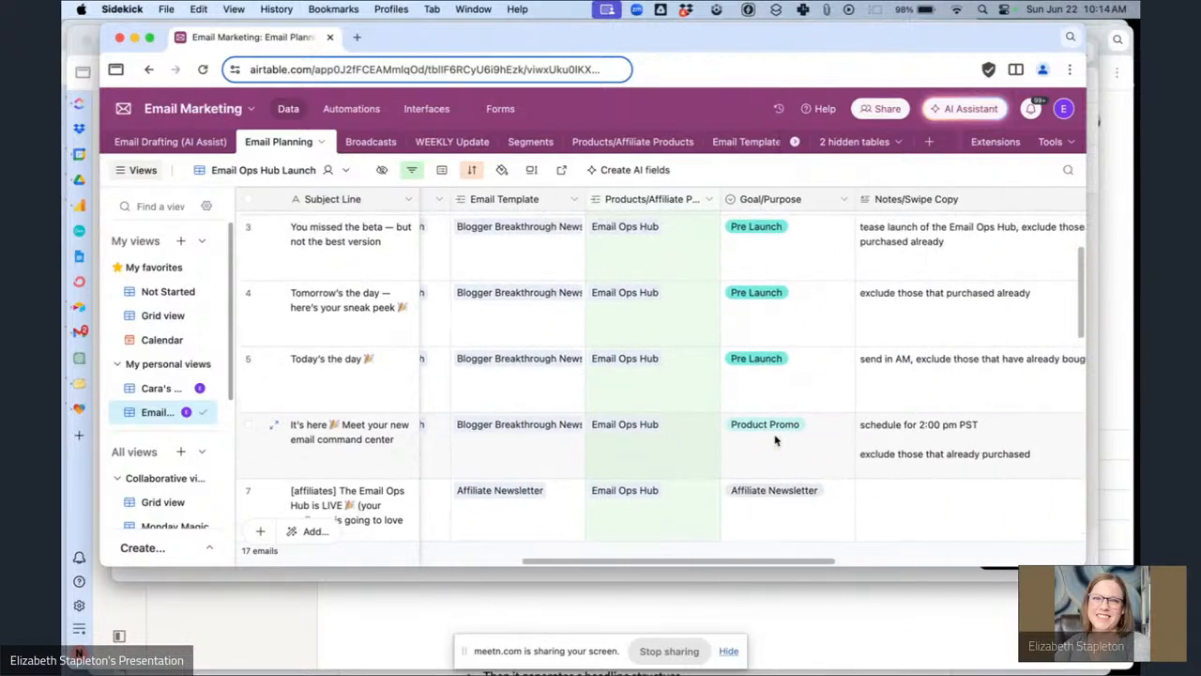
pyautogui.hscroll(-1, 775, 440)
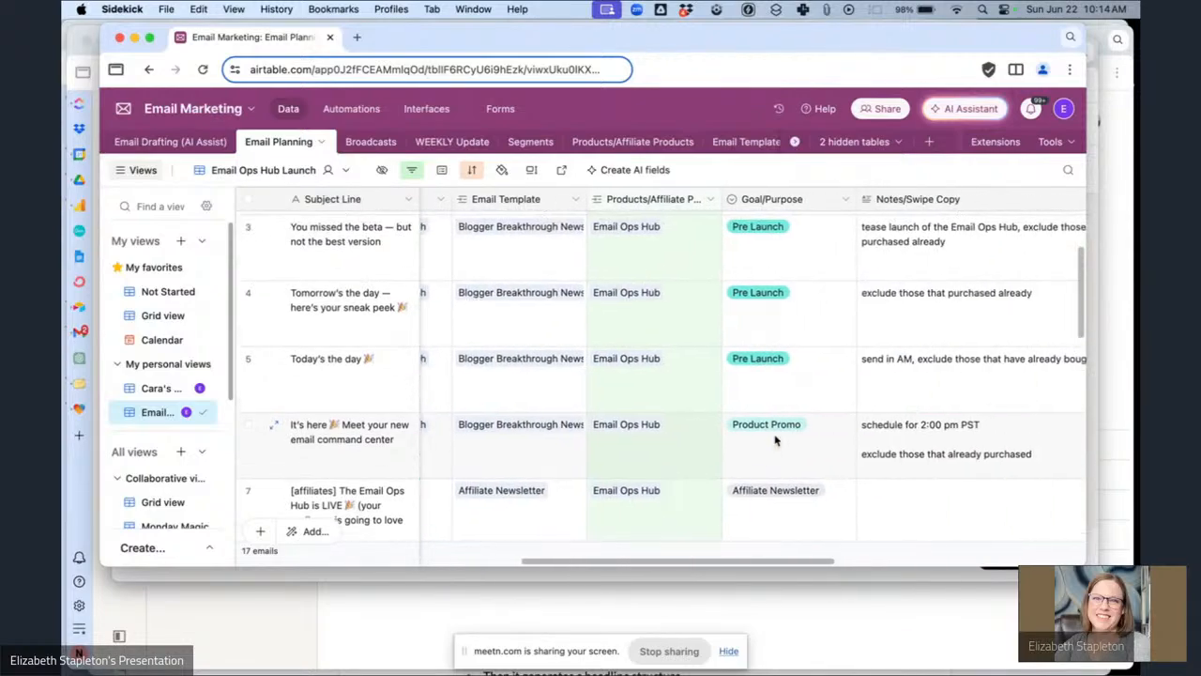
pyautogui.click(616, 582)
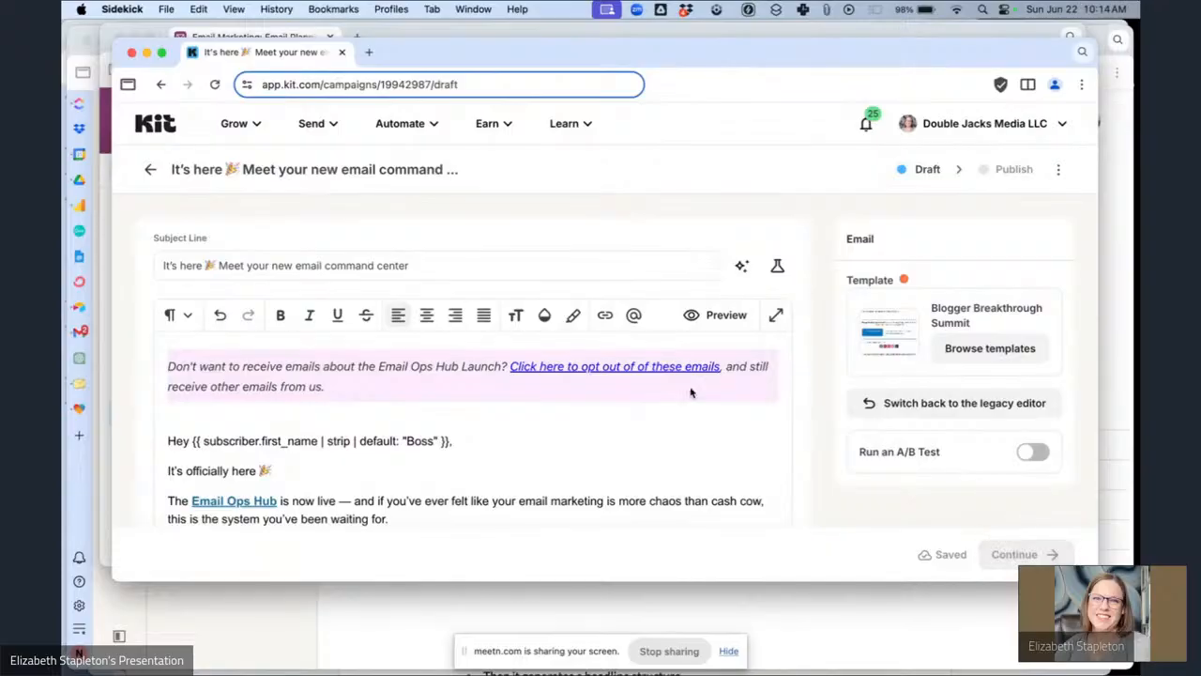
# Continue to publishing and filter the recipients to the Email Ops Hub Sales Pitch Segment.
pyautogui.click(590, 369)
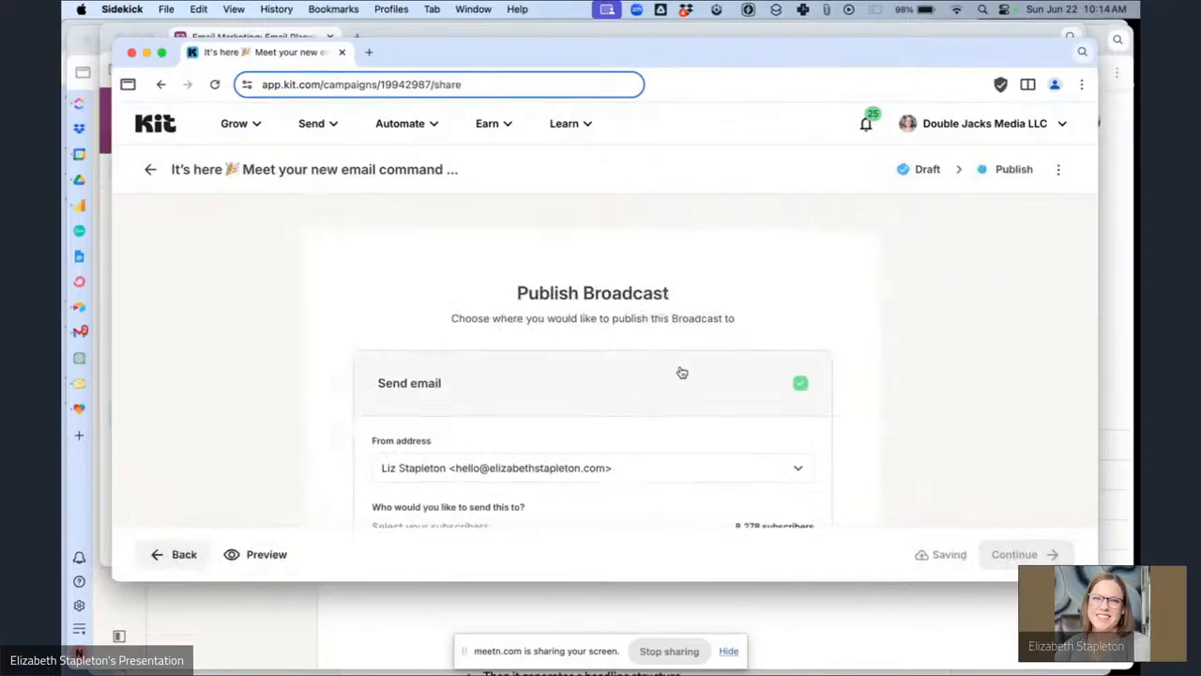
pyautogui.scroll(-2, 679, 370)
pyautogui.scroll(-2, 681, 373)
pyautogui.click(610, 458)
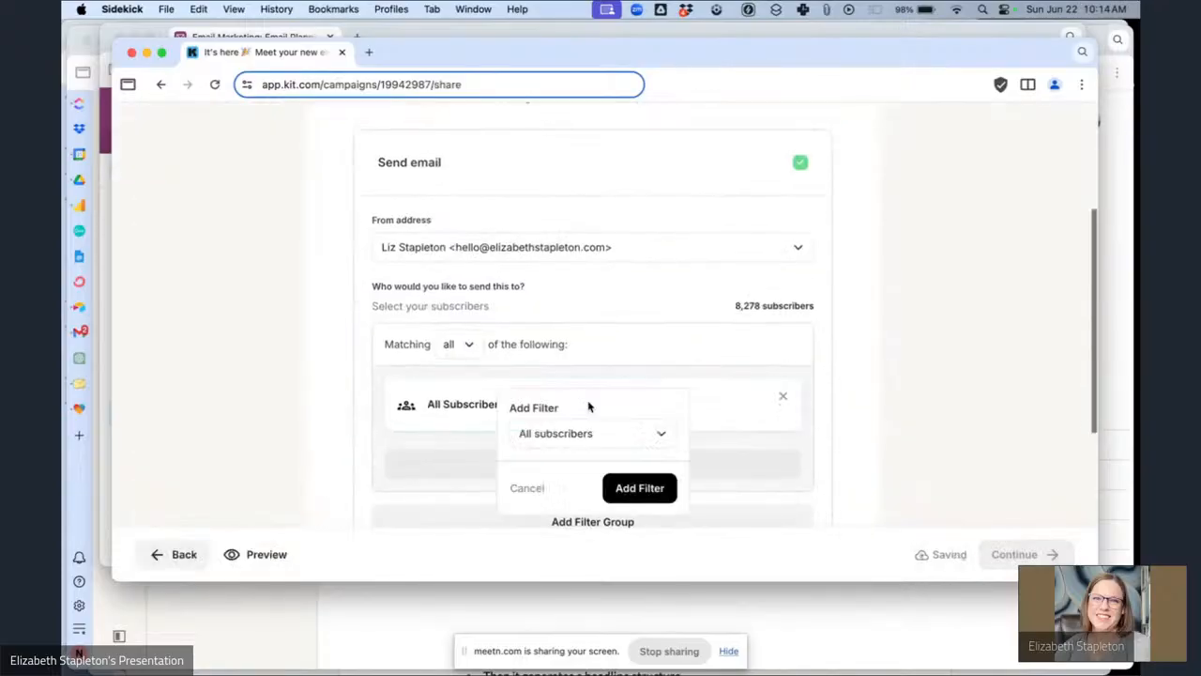
pyautogui.click(633, 435)
pyautogui.click(591, 252)
pyautogui.click(547, 469)
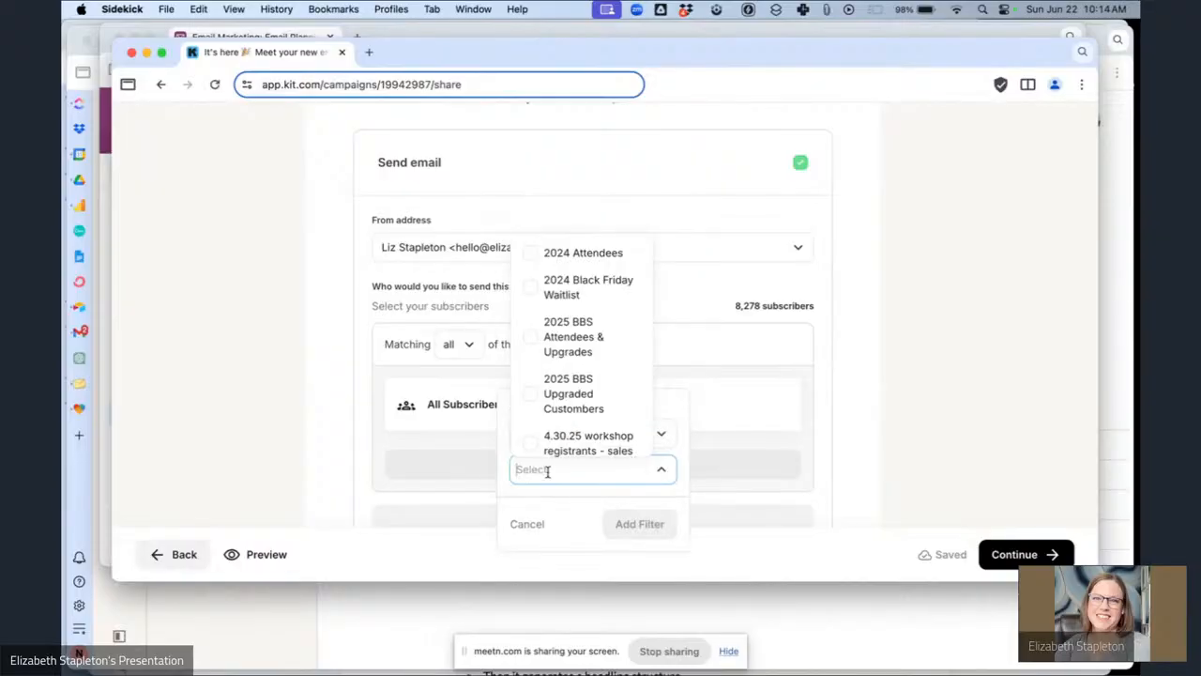
pyautogui.write('ema')
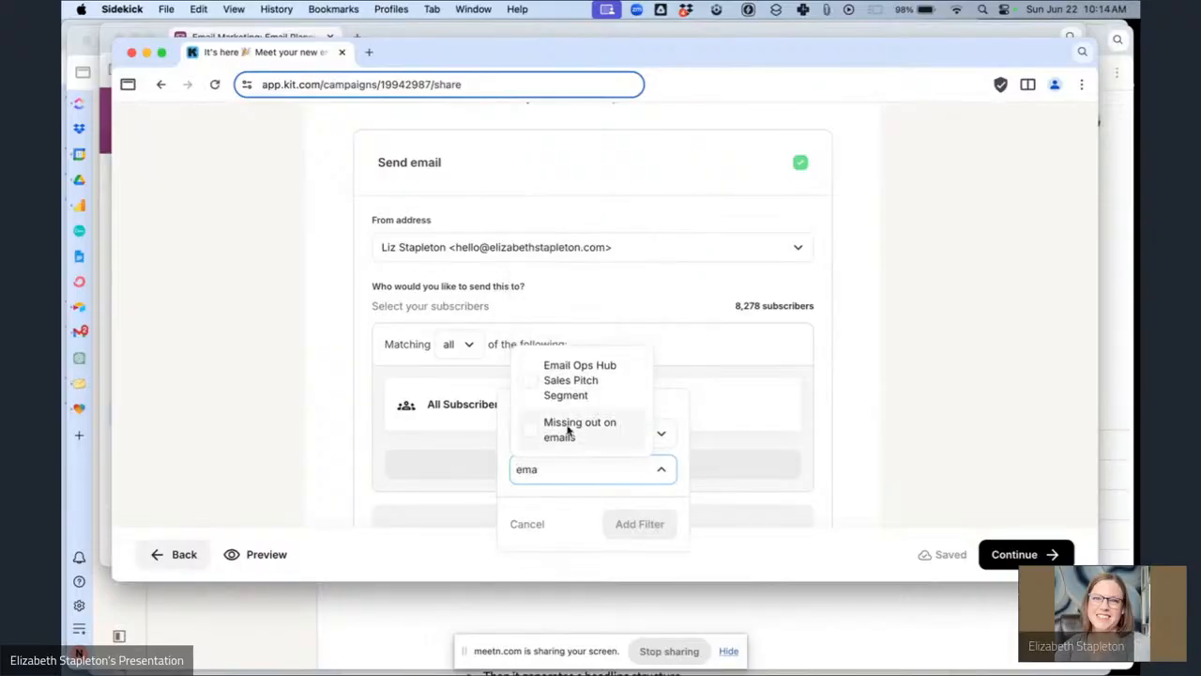
pyautogui.click(594, 380)
pyautogui.click(639, 524)
# Schedule the broadcast to send on June 25, 2025 at 2:00 PM.
pyautogui.scroll(-5, 741, 445)
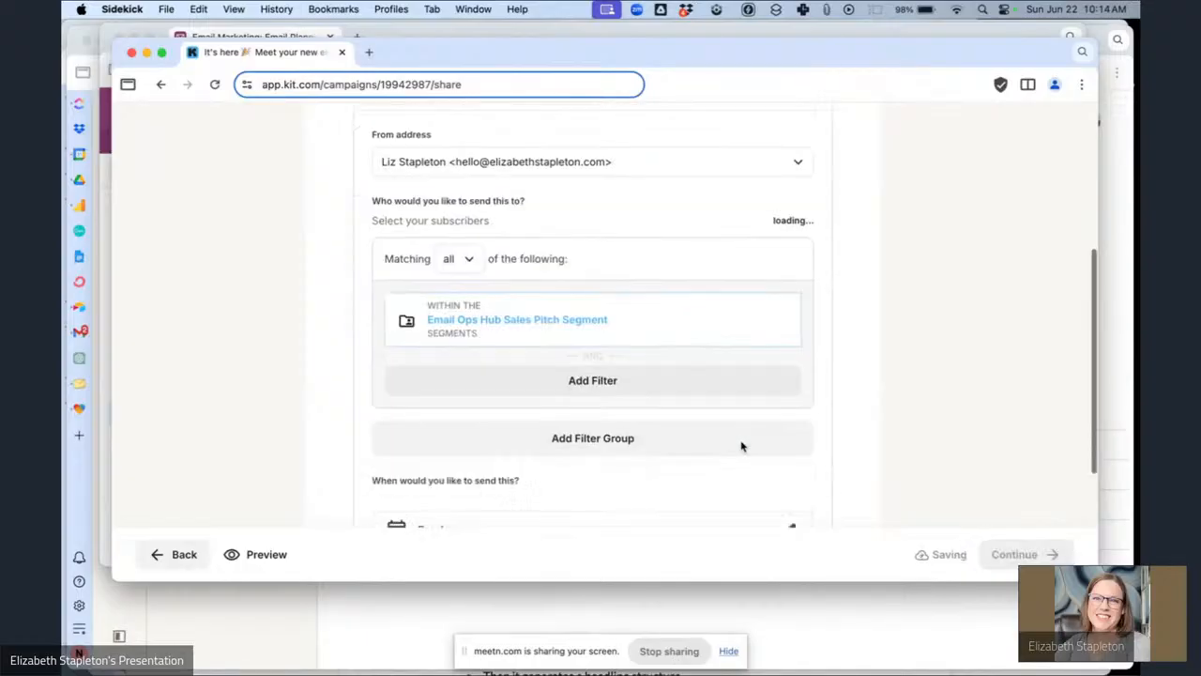
pyautogui.click(790, 365)
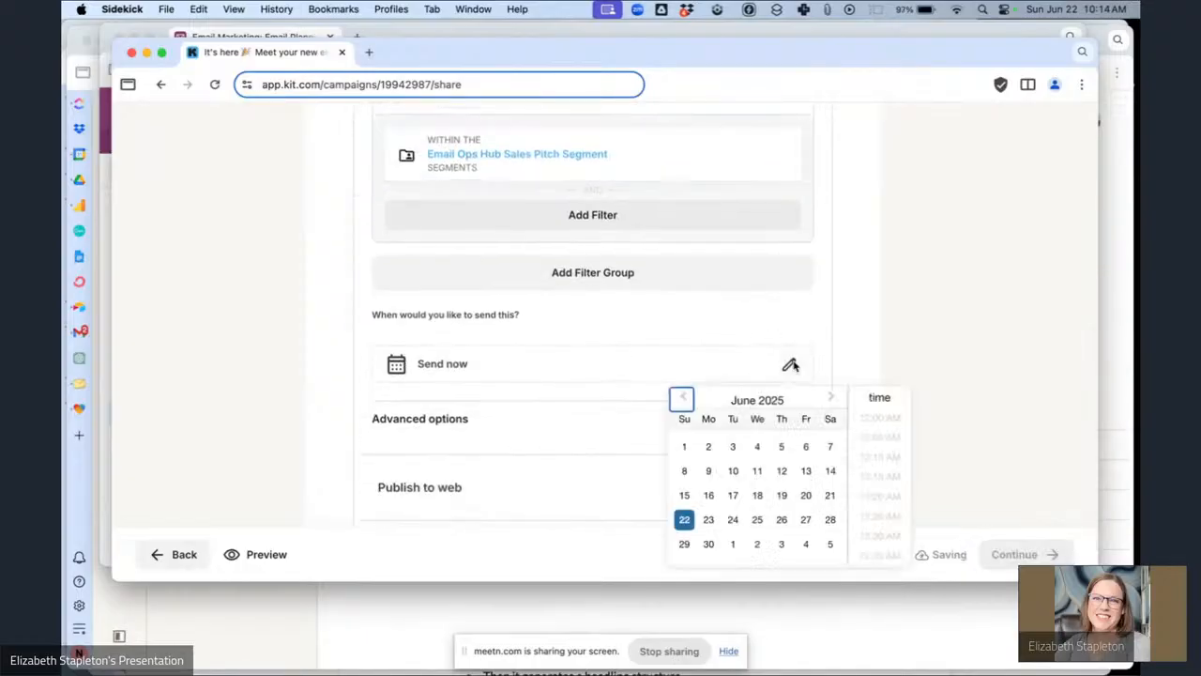
pyautogui.click(757, 519)
pyautogui.scroll(-5, 882, 497)
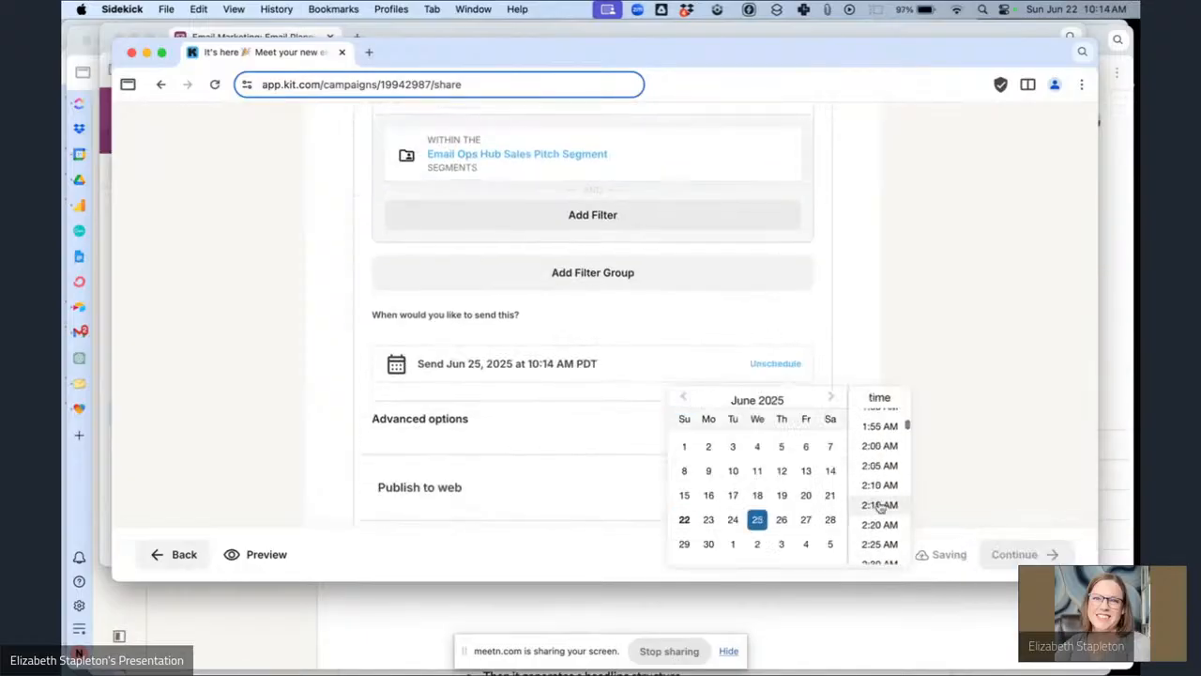
pyautogui.scroll(-15, 880, 507)
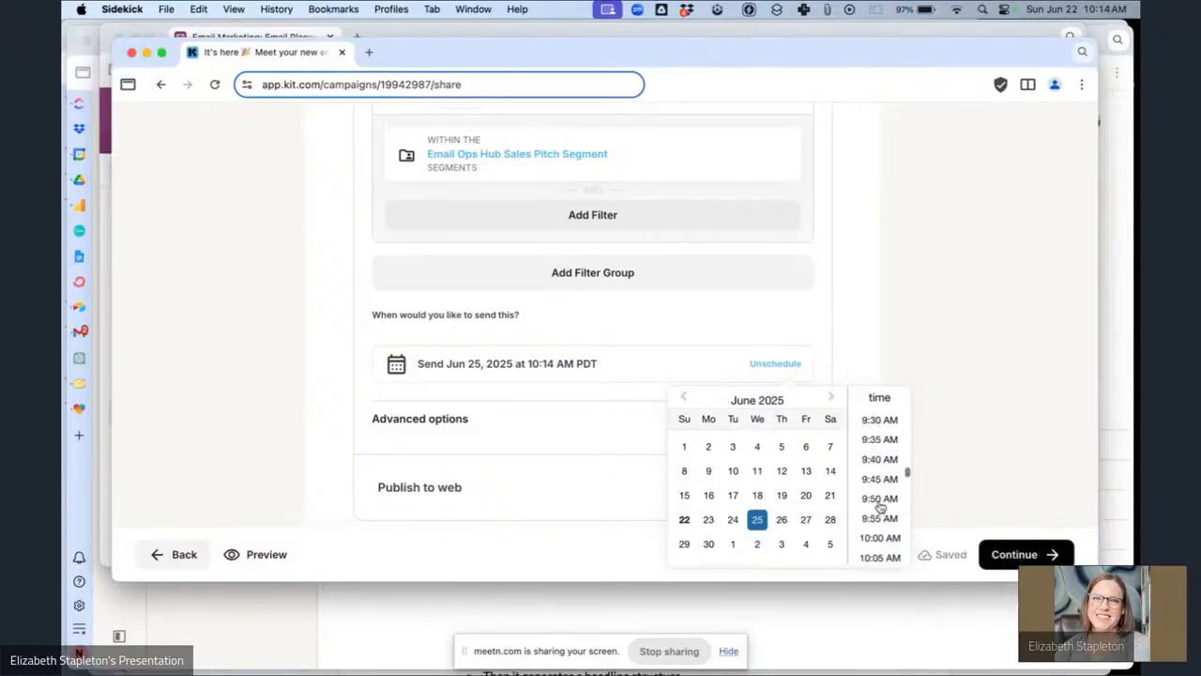
pyautogui.scroll(-10, 880, 507)
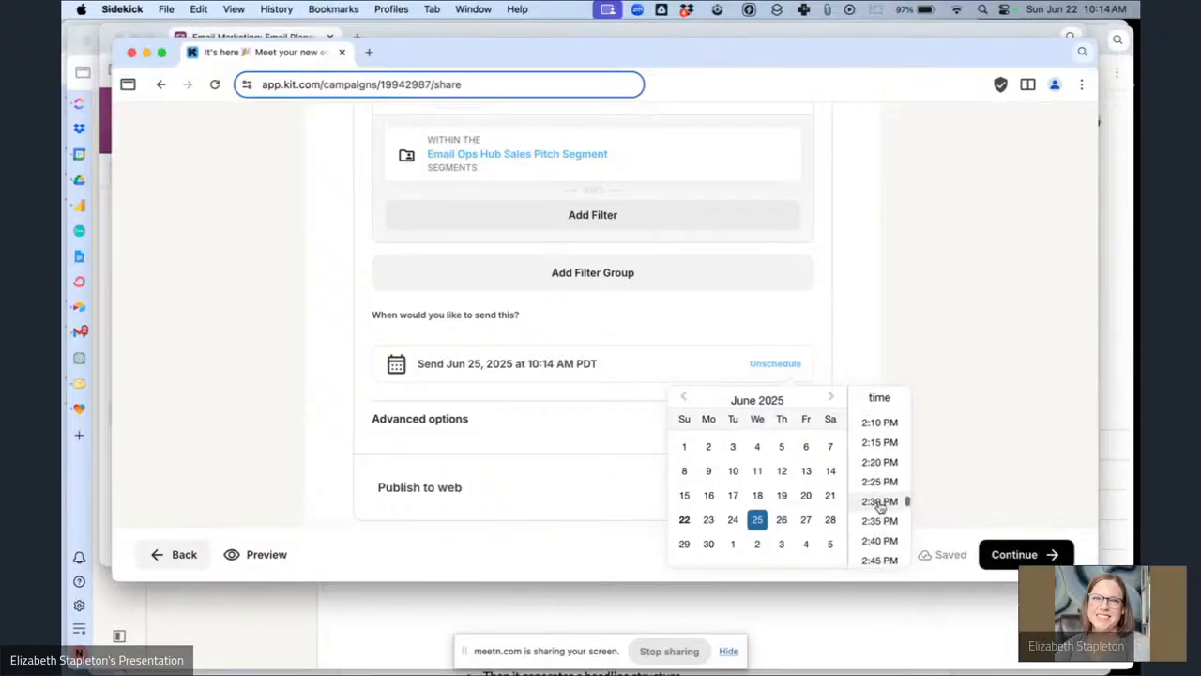
pyautogui.scroll(2, 891, 487)
pyautogui.click(880, 451)
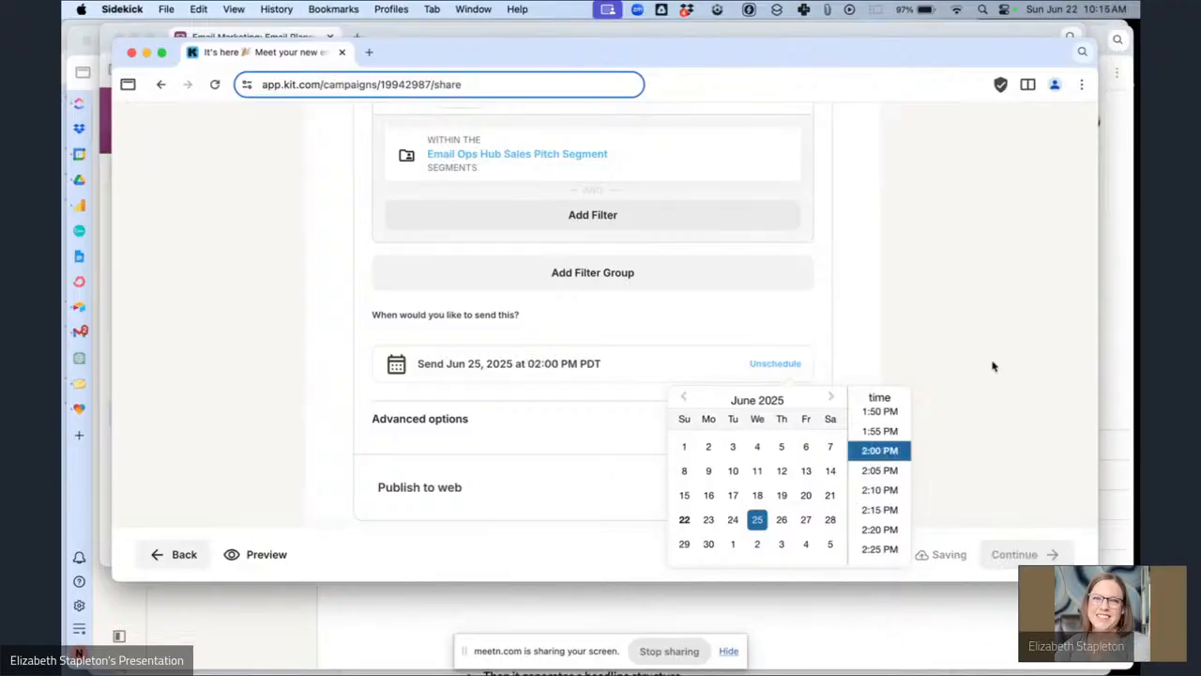
pyautogui.click(993, 366)
# Continue to the broadcast's final review summary.
pyautogui.scroll(5, 706, 310)
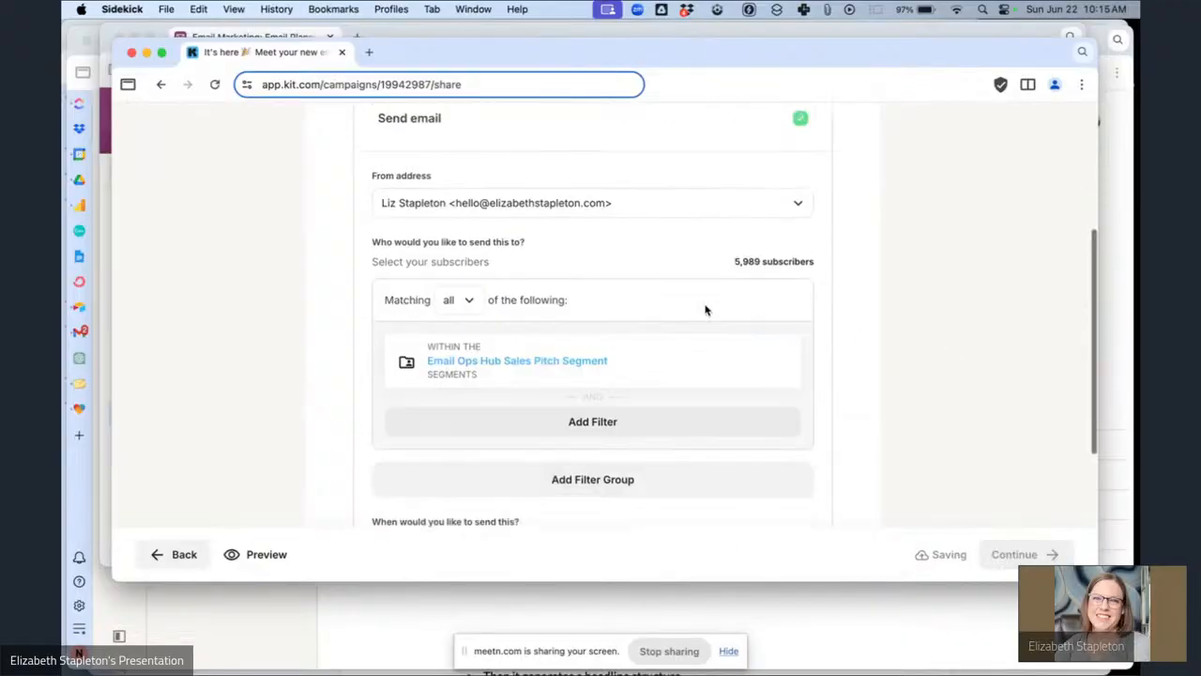
pyautogui.scroll(-5, 706, 310)
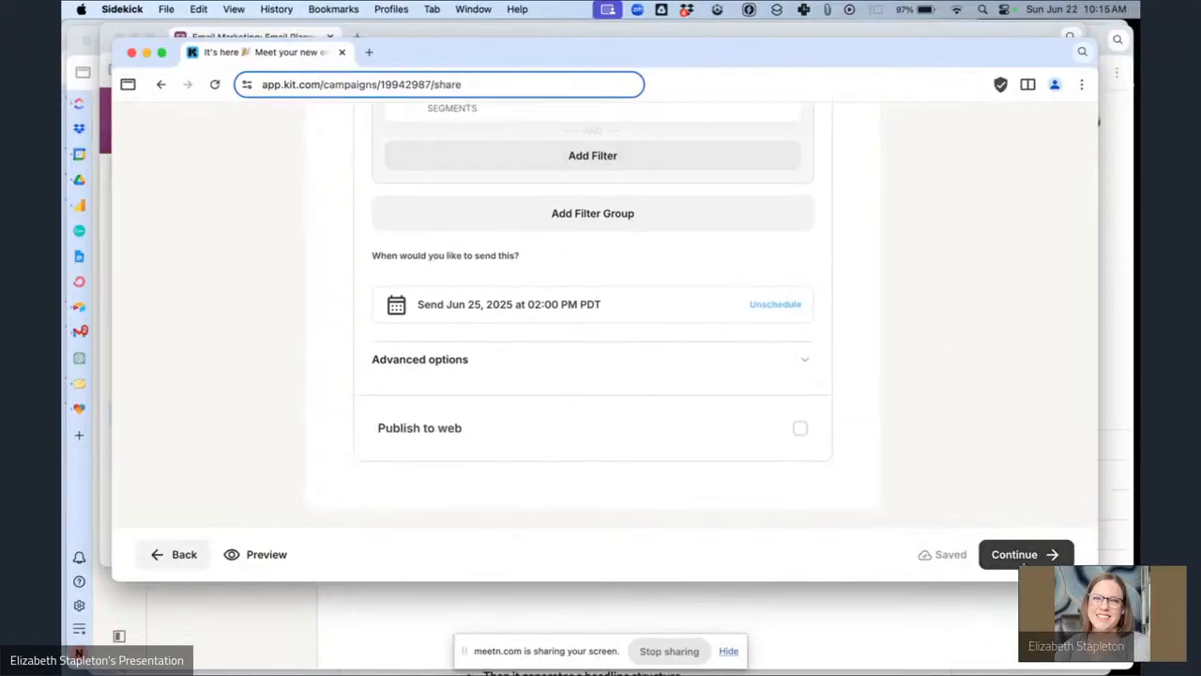
pyautogui.click(1020, 559)
pyautogui.scroll(-3, 538, 415)
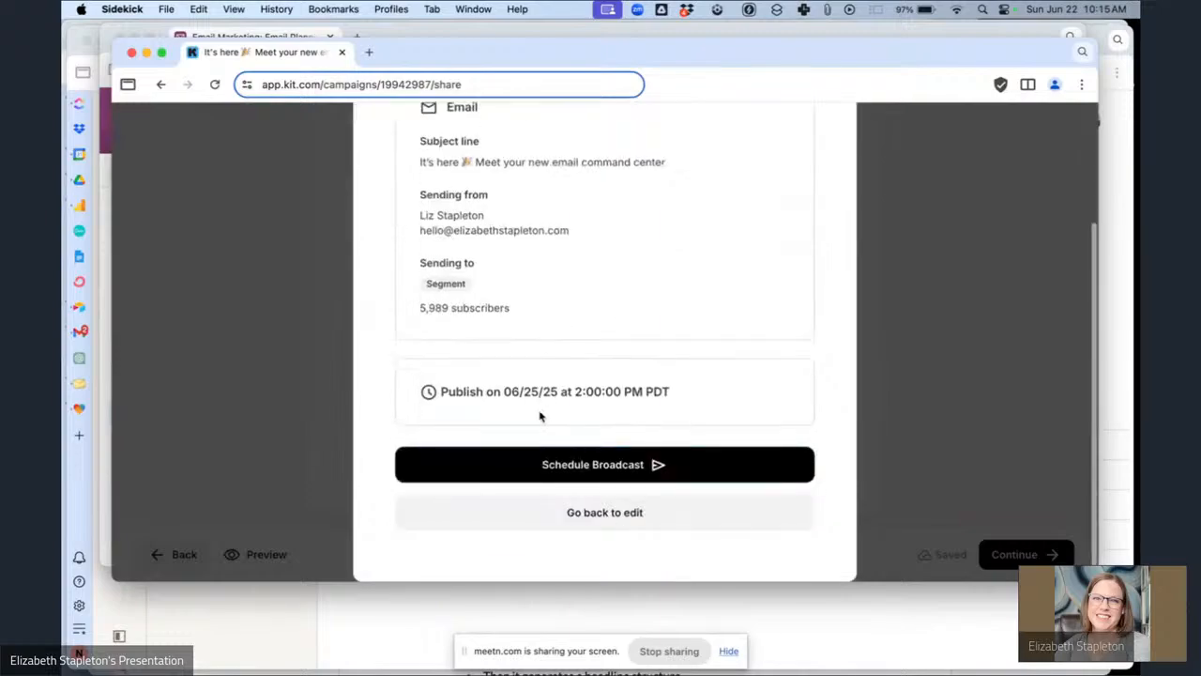
# Schedule the "It's here" broadcast and close the confirmation dialog.
pyautogui.click(578, 476)
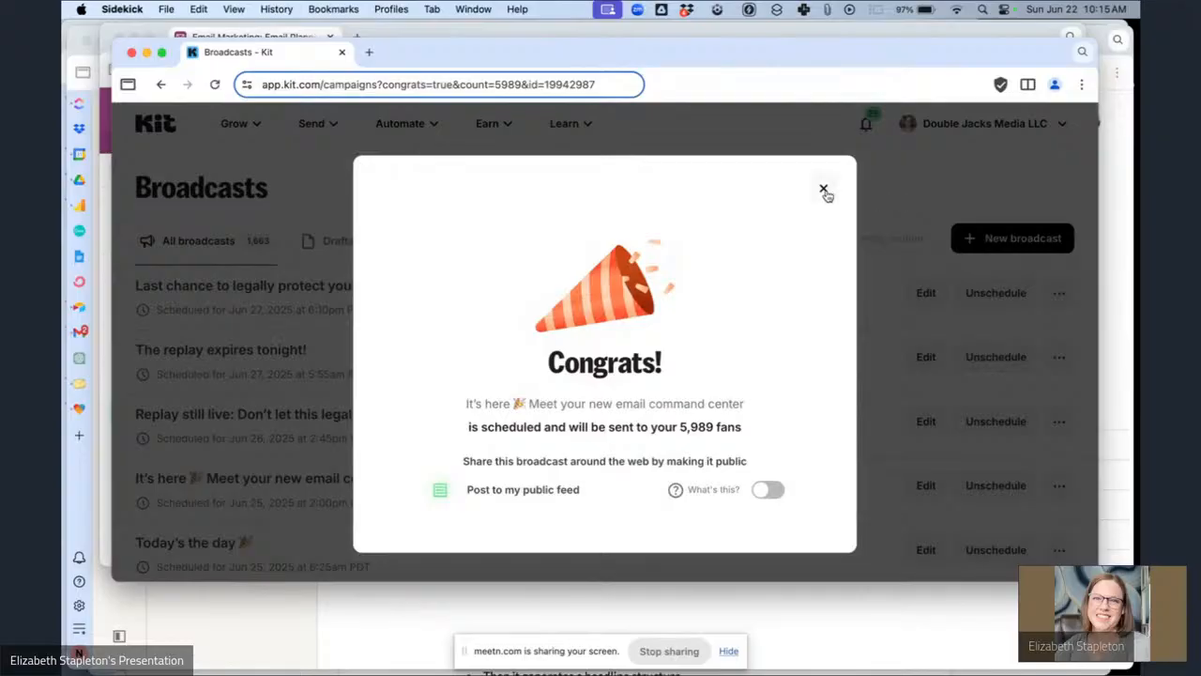
pyautogui.click(823, 191)
pyautogui.scroll(-1, 579, 315)
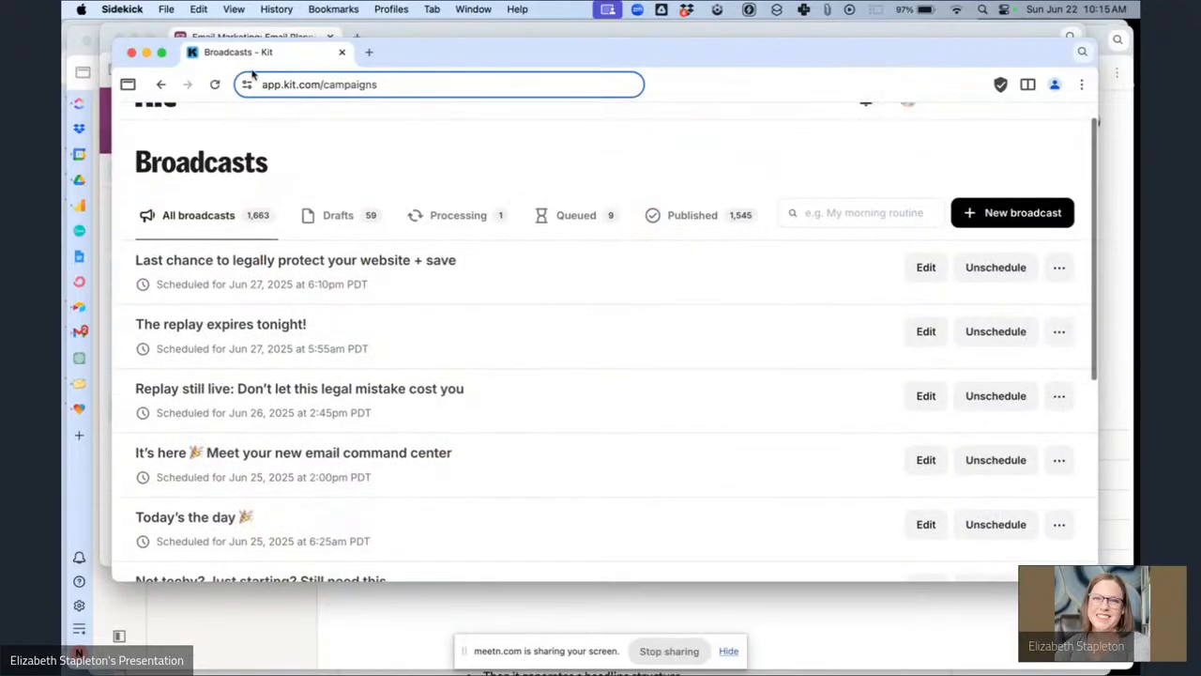
# Switch to the Airtable planning base and set the "It's here" email's status to Scheduled.
pyautogui.click(259, 37)
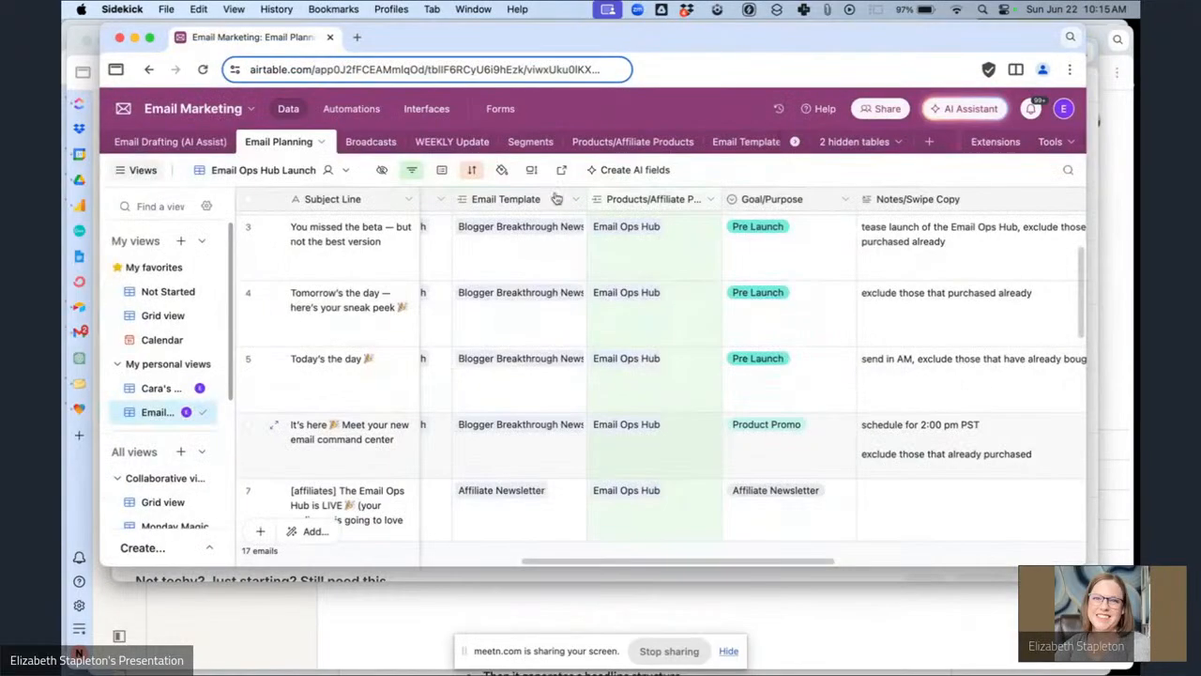
pyautogui.hscroll(-5, 758, 441)
pyautogui.click(758, 441)
pyautogui.hscroll(-5, 759, 441)
pyautogui.click(986, 464)
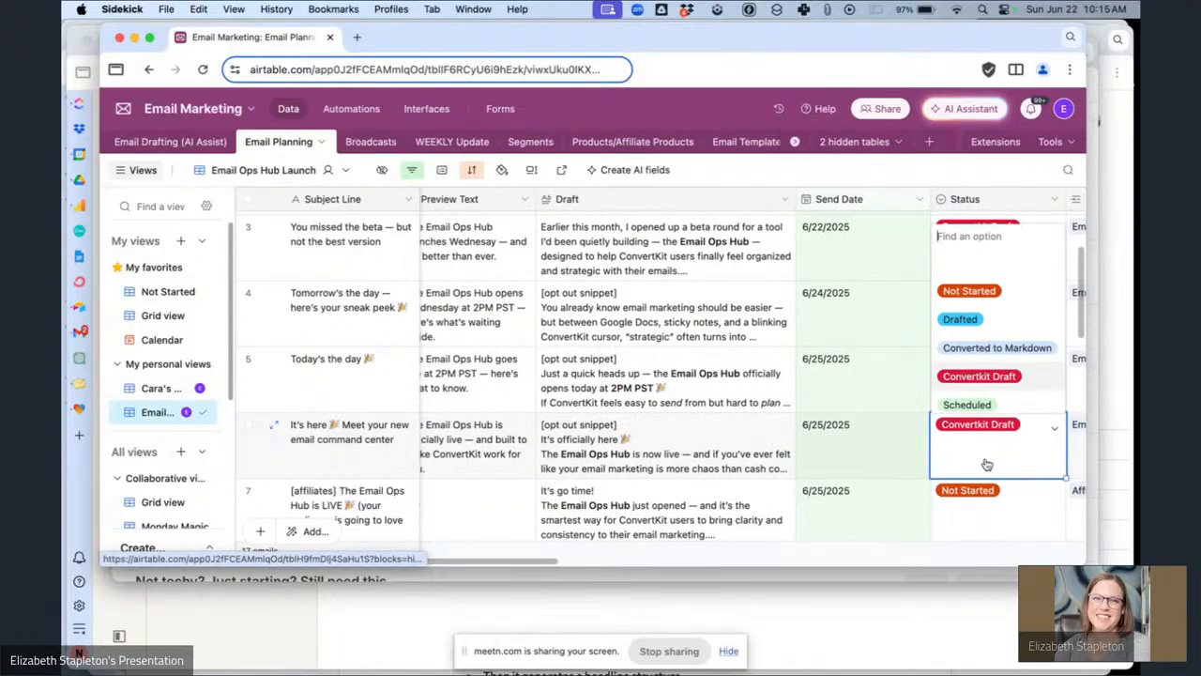
pyautogui.scroll(-1, 980, 399)
pyautogui.click(967, 399)
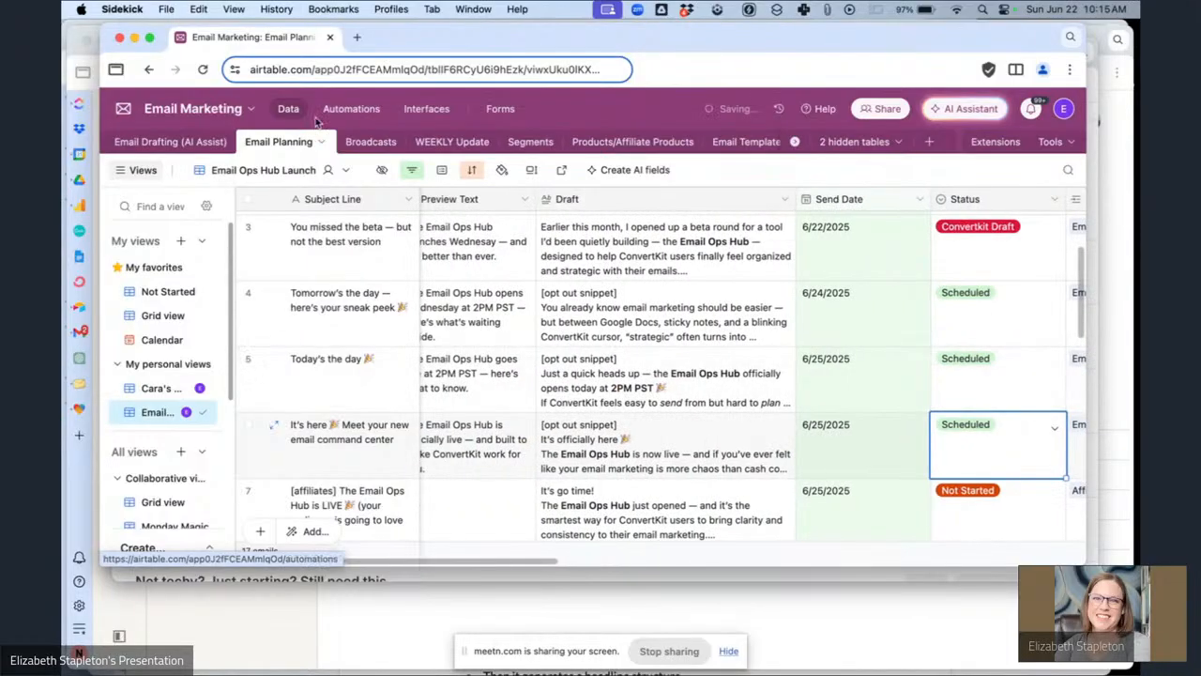
# Set the "[affiliates] The Email Ops Hub is LIVE" email's status to Convertkit Draft and review its segment and notes.
pyautogui.click(477, 576)
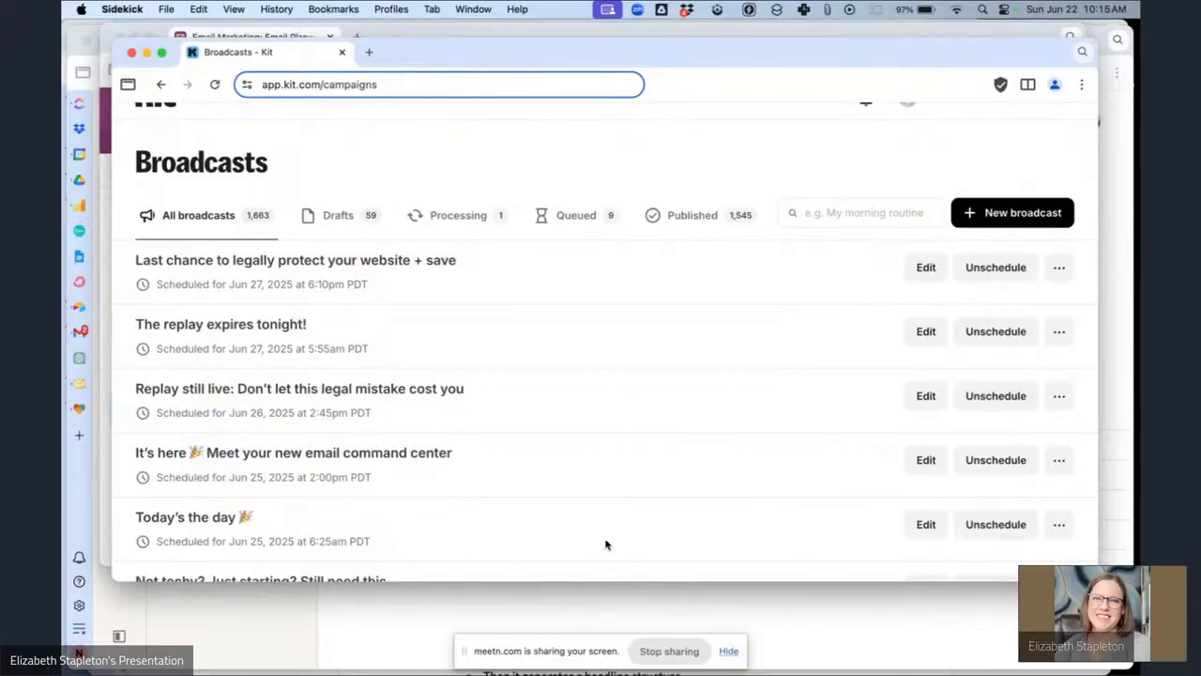
pyautogui.click(409, 34)
pyautogui.click(965, 507)
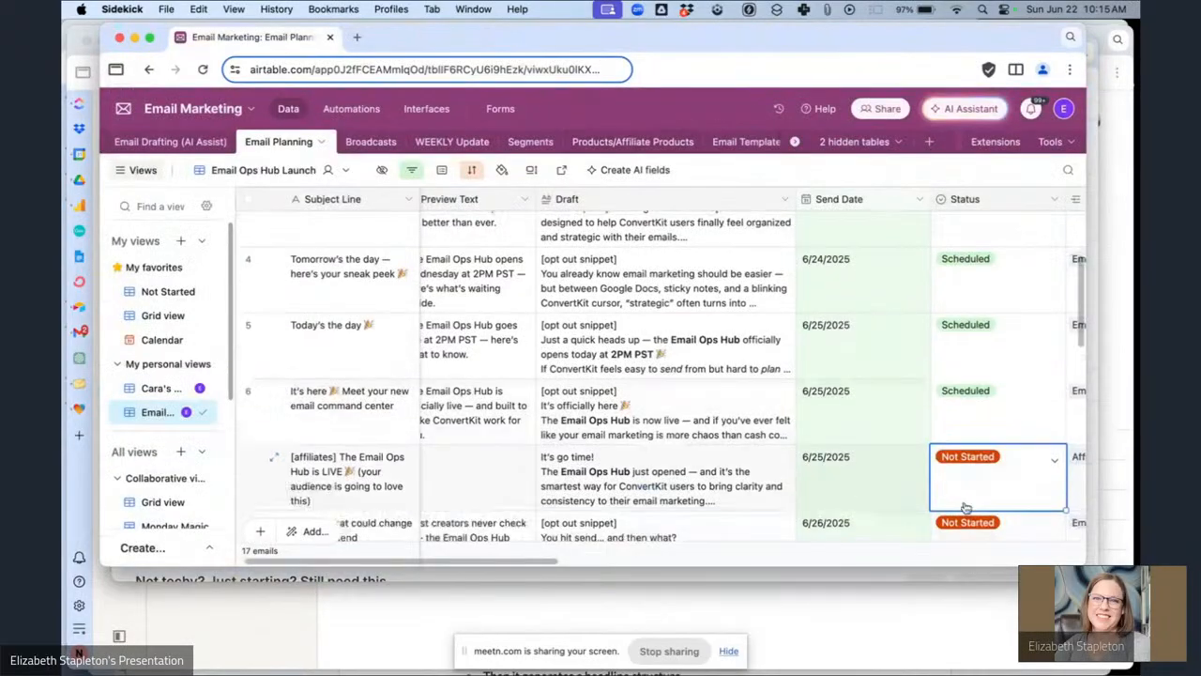
pyautogui.click(988, 483)
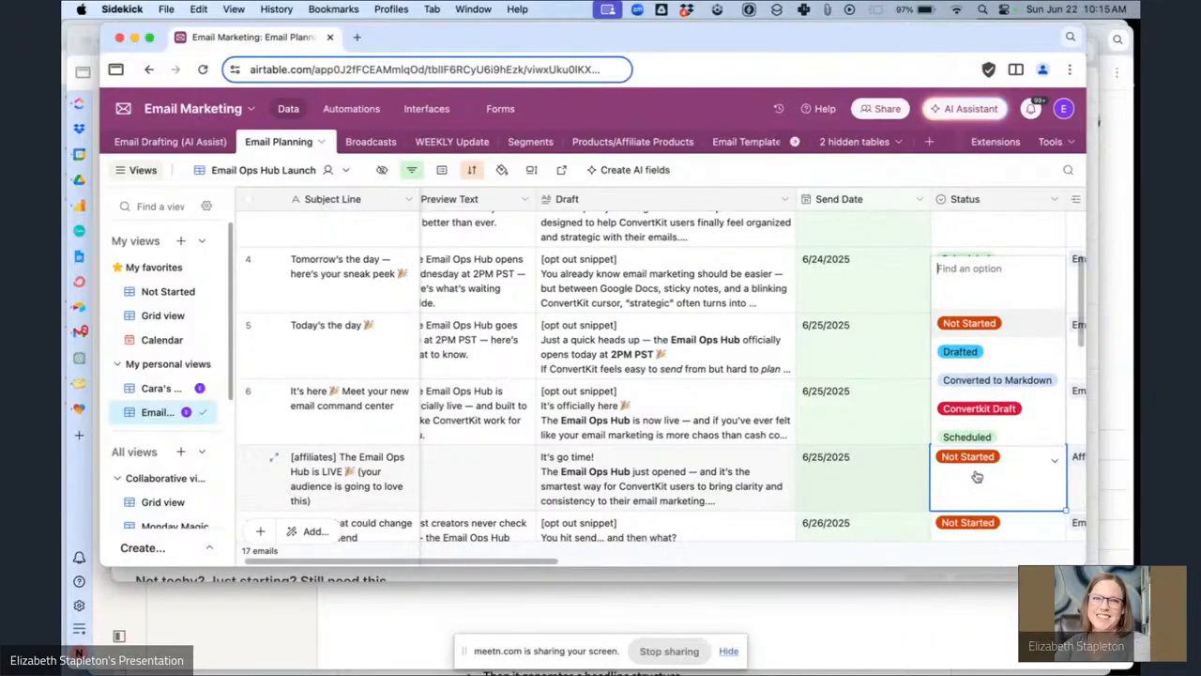
pyautogui.click(957, 346)
pyautogui.hscroll(5, 904, 483)
pyautogui.hscroll(-5, 904, 482)
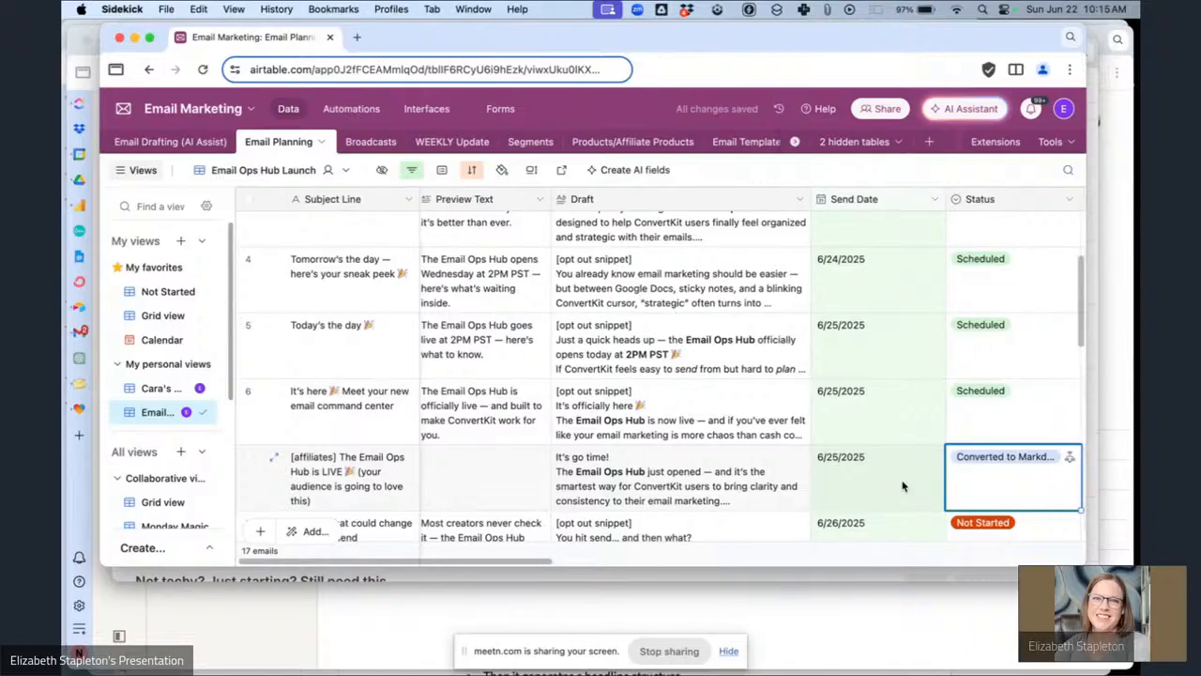
pyautogui.hscroll(3, 904, 485)
pyautogui.hscroll(-3, 379, 485)
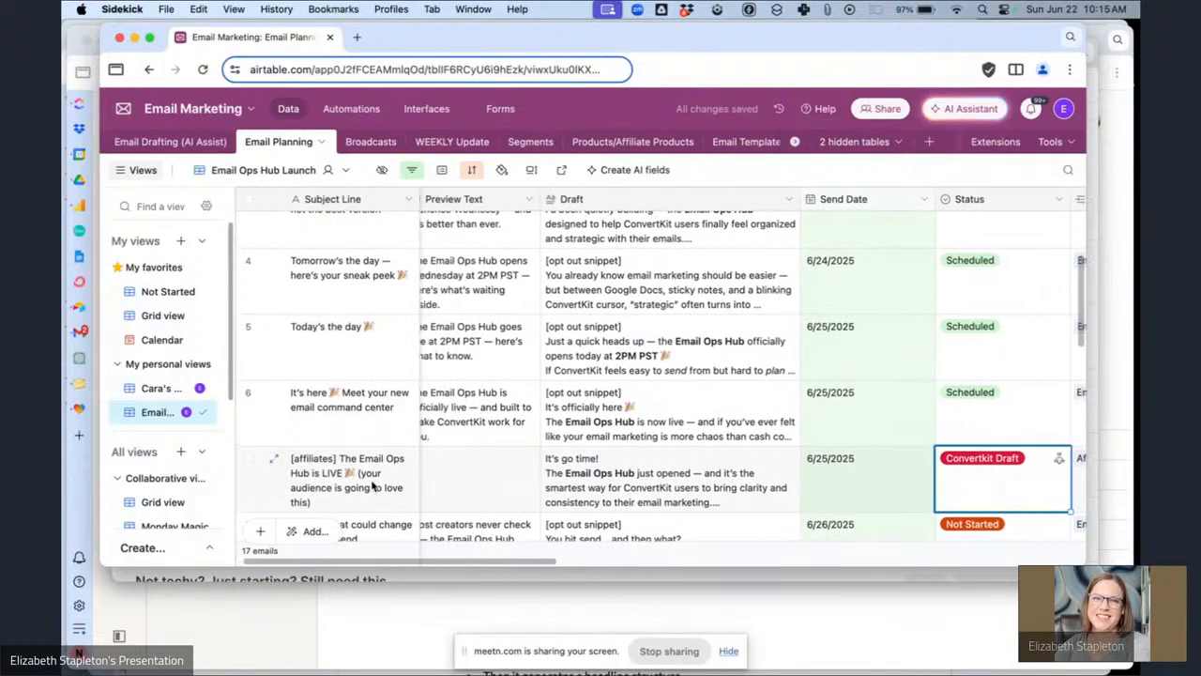
pyautogui.hscroll(5, 633, 490)
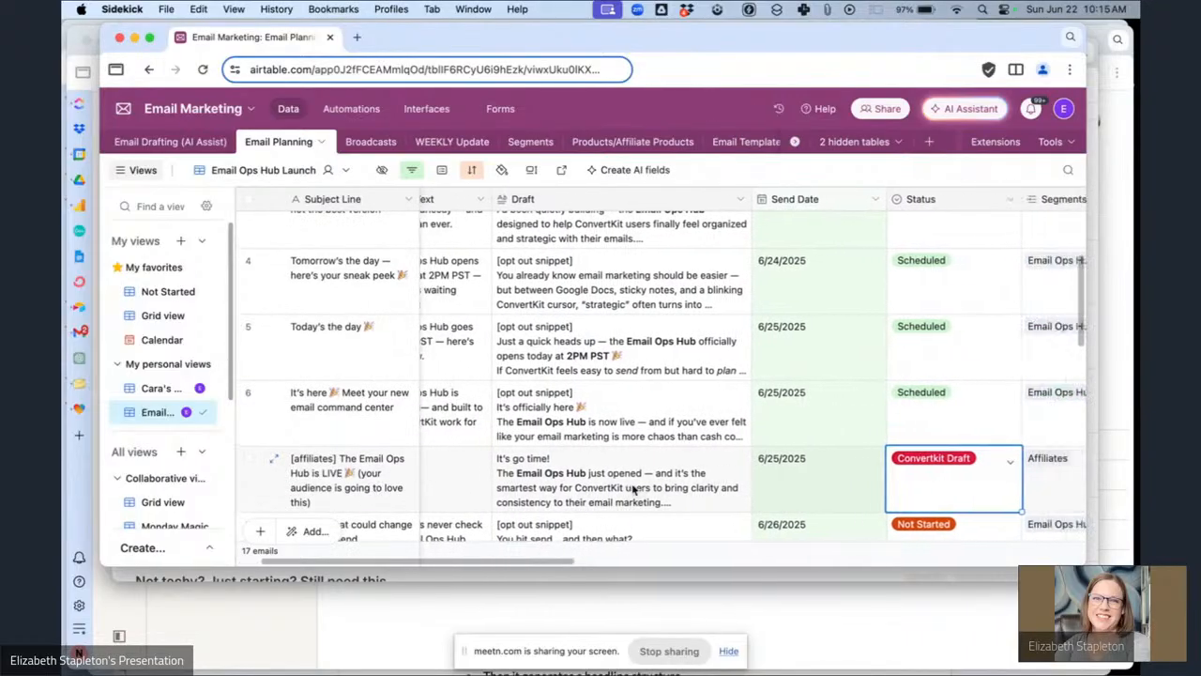
pyautogui.hscroll(5, 633, 490)
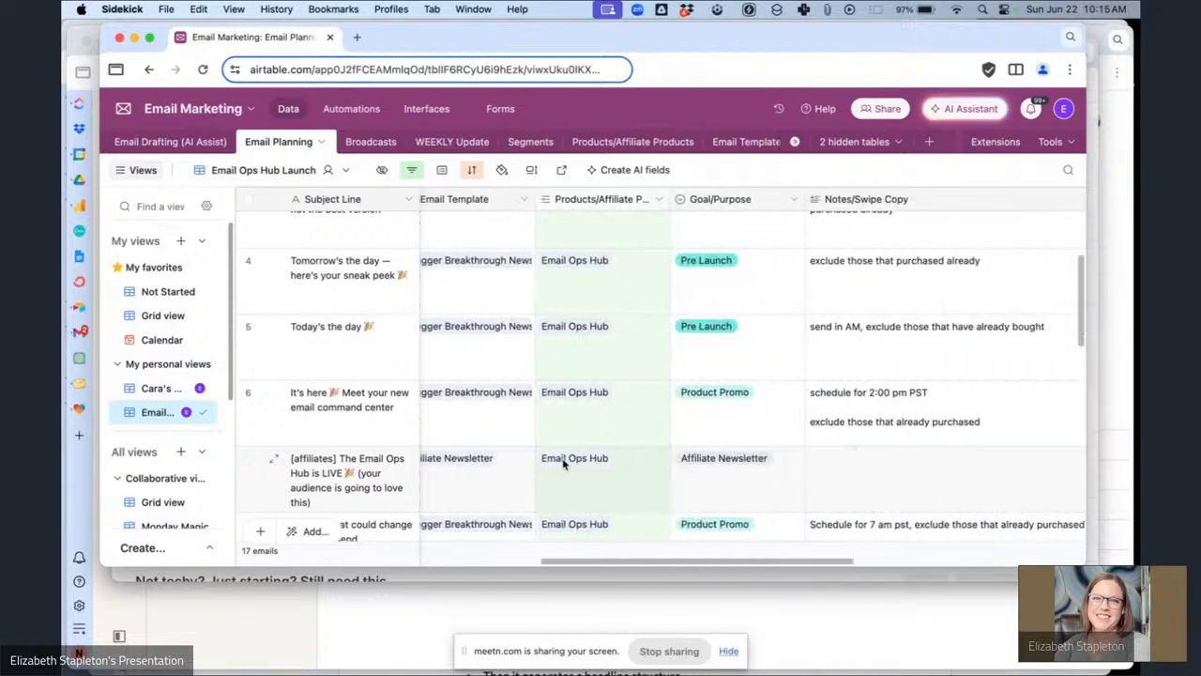
pyautogui.hscroll(-4, 563, 461)
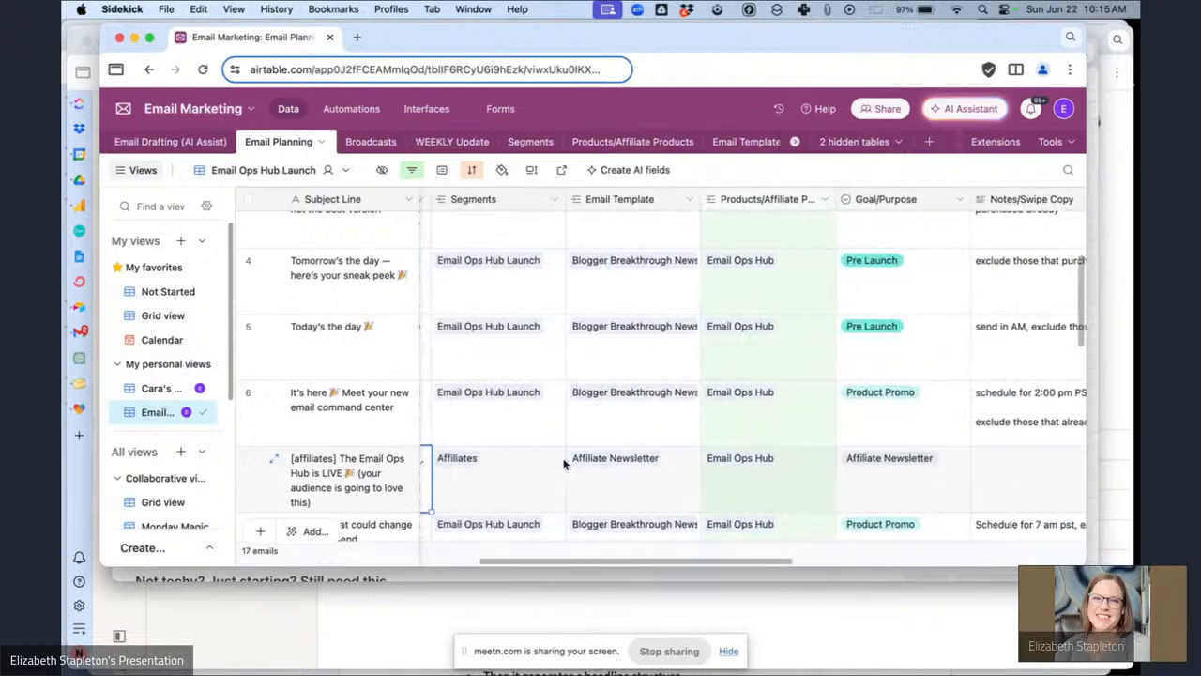
# Return to Kit and open the "[affiliates] The Email Ops Hub is LIVE" draft broadcast from the second page of broadcasts.
pyautogui.click(498, 579)
pyautogui.scroll(-1, 438, 370)
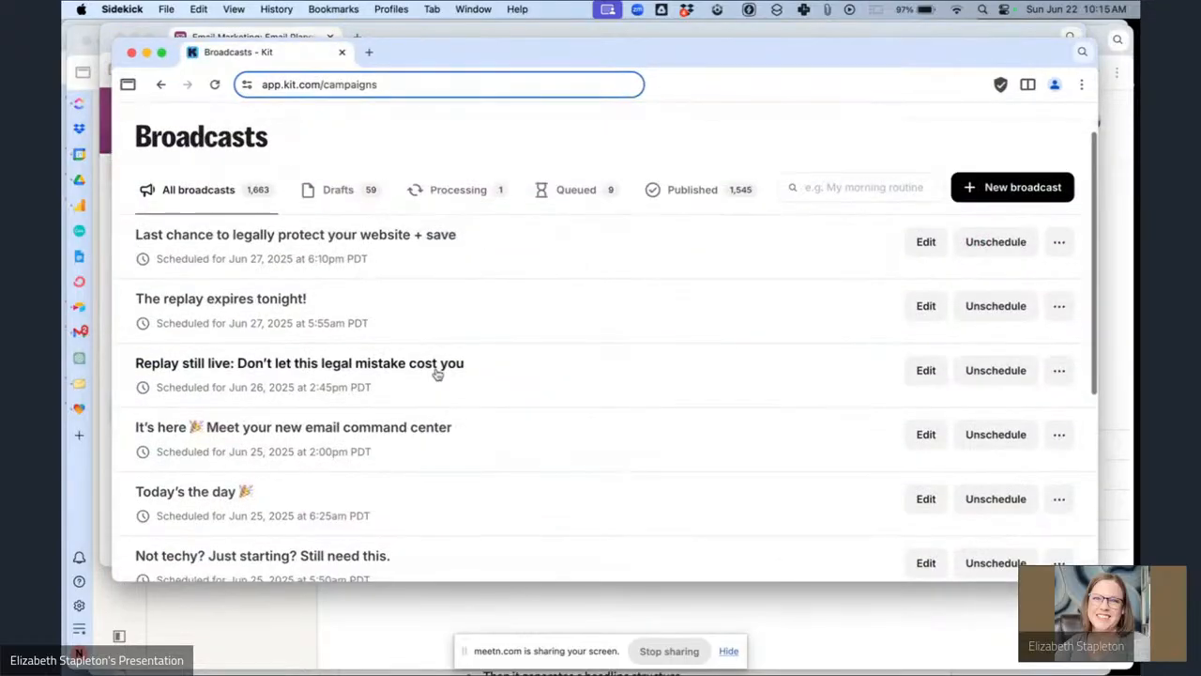
pyautogui.click(541, 188)
pyautogui.scroll(-4, 541, 236)
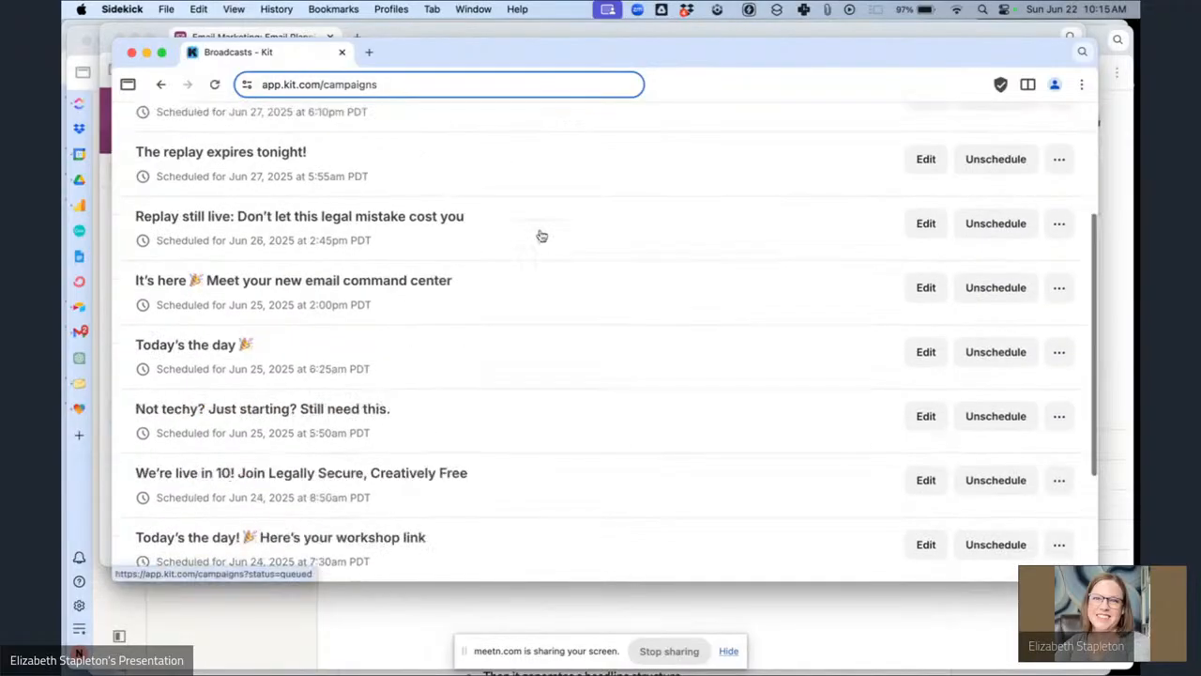
pyautogui.scroll(-4, 541, 236)
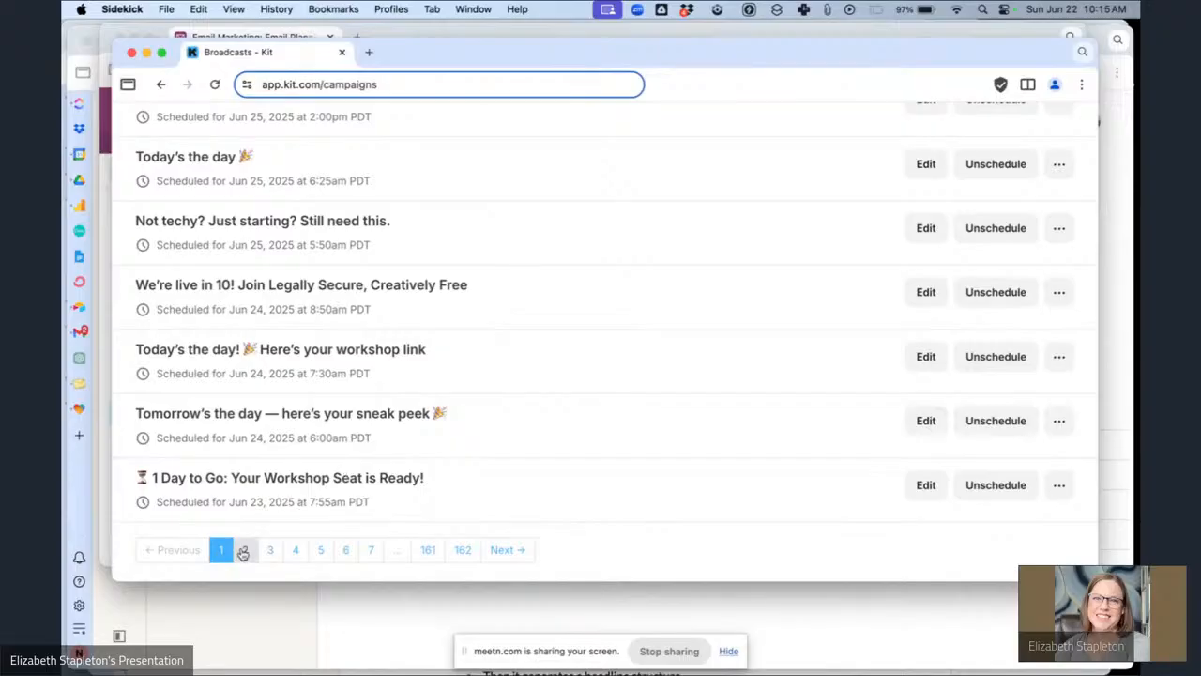
pyautogui.click(243, 552)
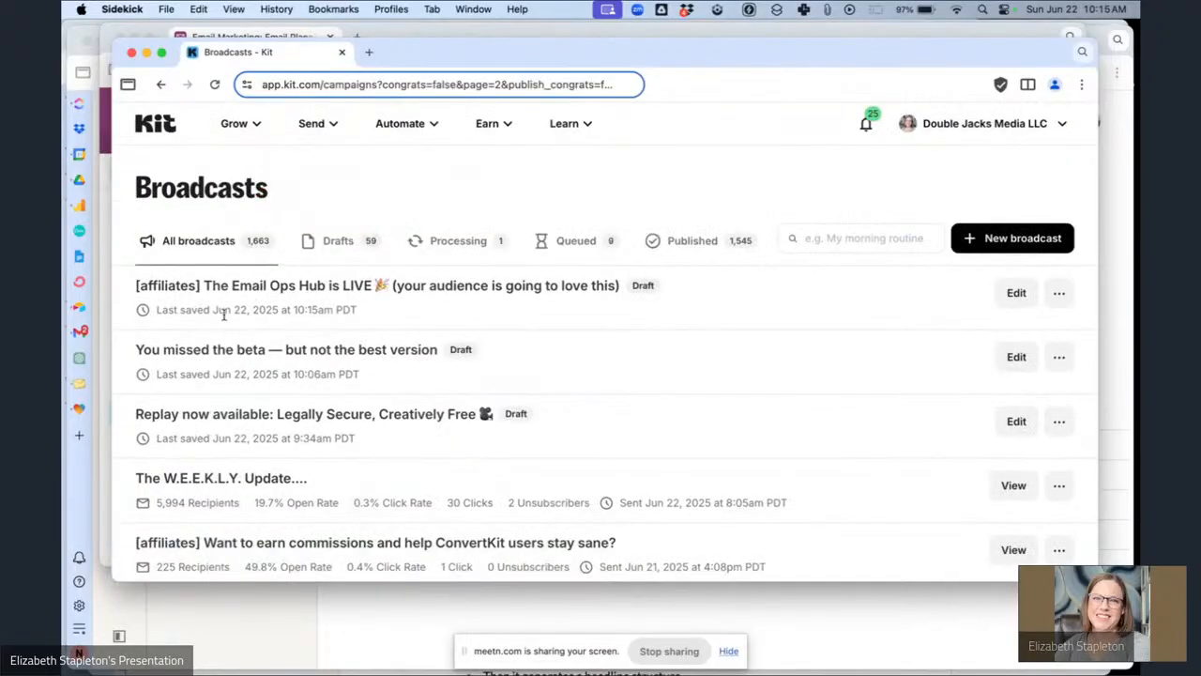
pyautogui.click(729, 286)
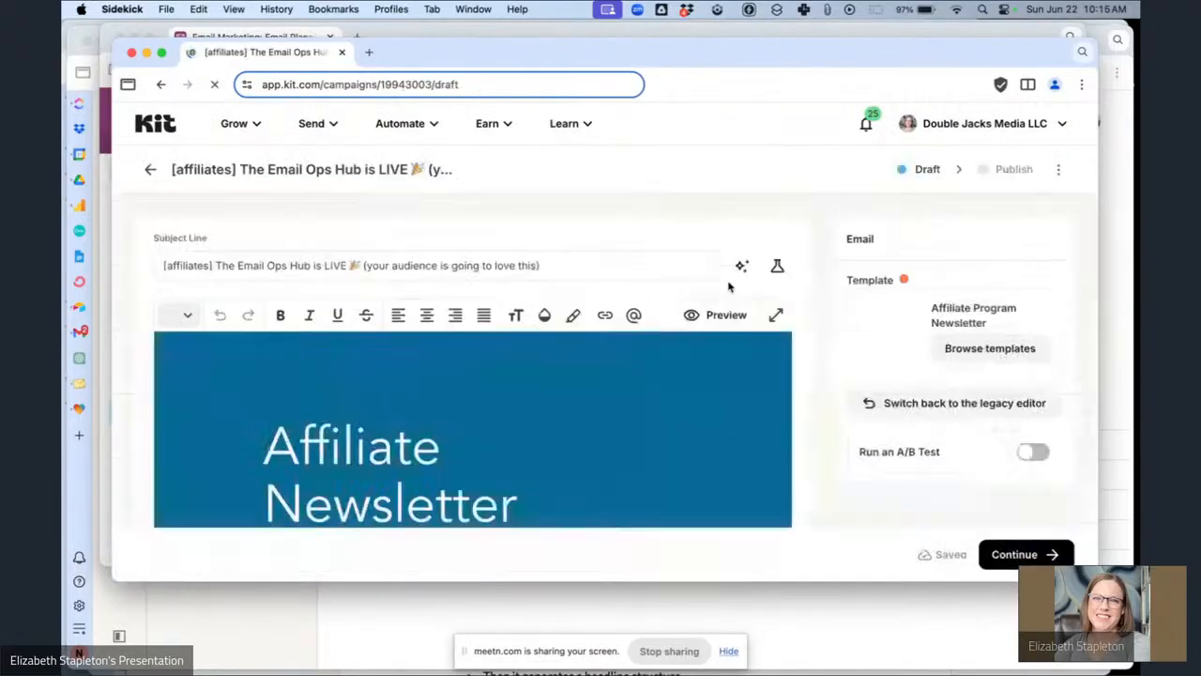
# Insert the greeting line "Hey {{ subscriber.first_name | strip | default: "Boss" }}," above "It's go time!".
pyautogui.scroll(-10, 569, 457)
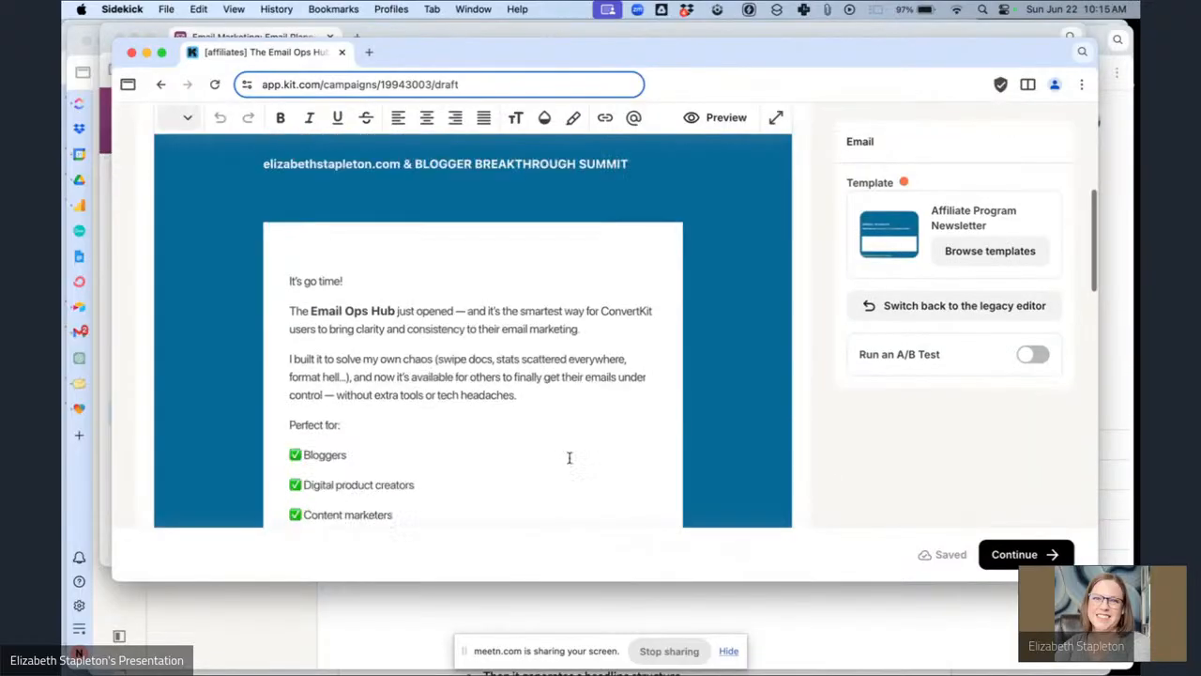
pyautogui.scroll(5, 562, 441)
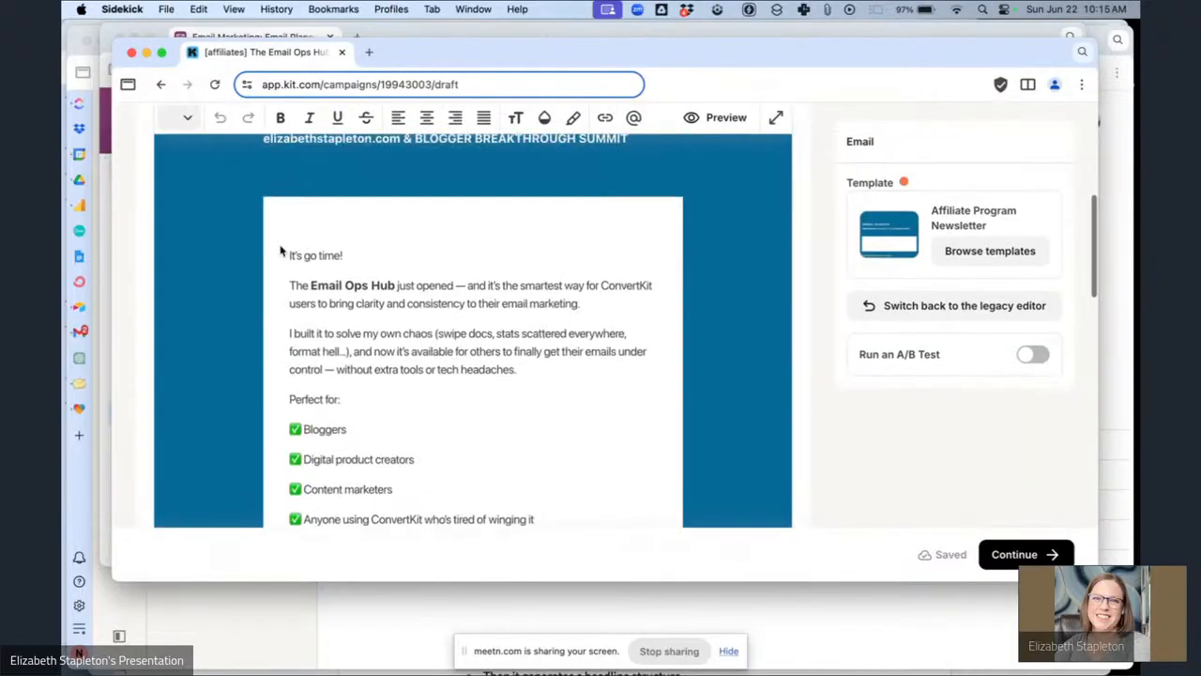
pyautogui.click(291, 255)
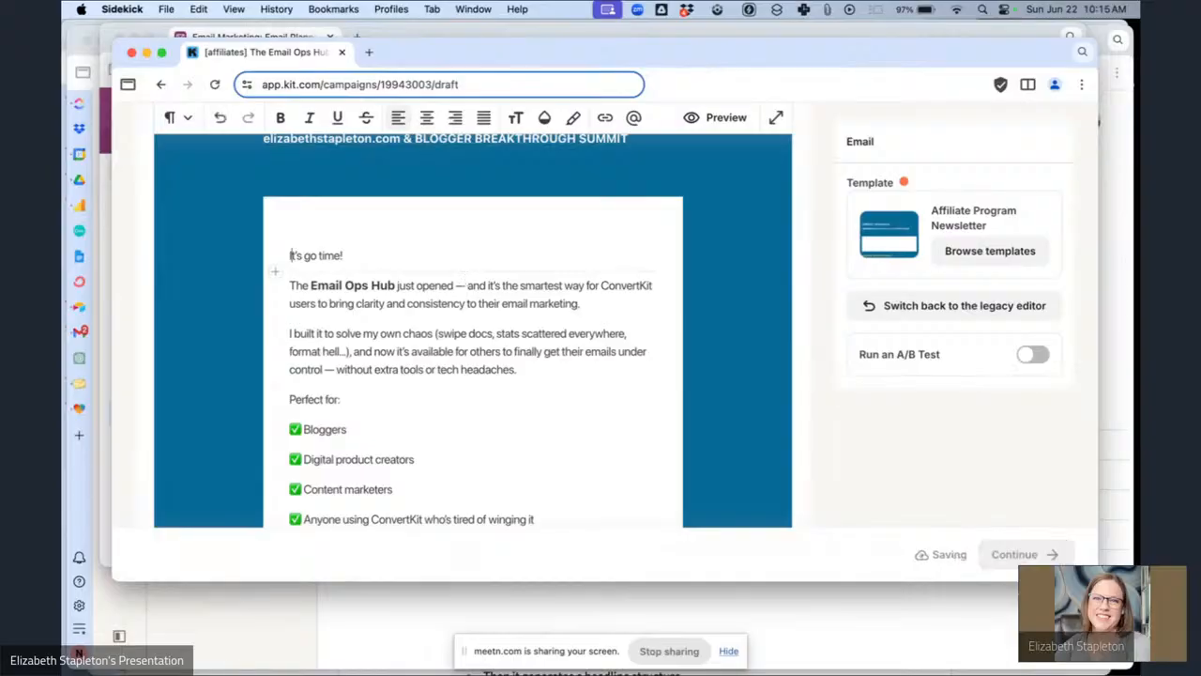
pyautogui.press('Return')
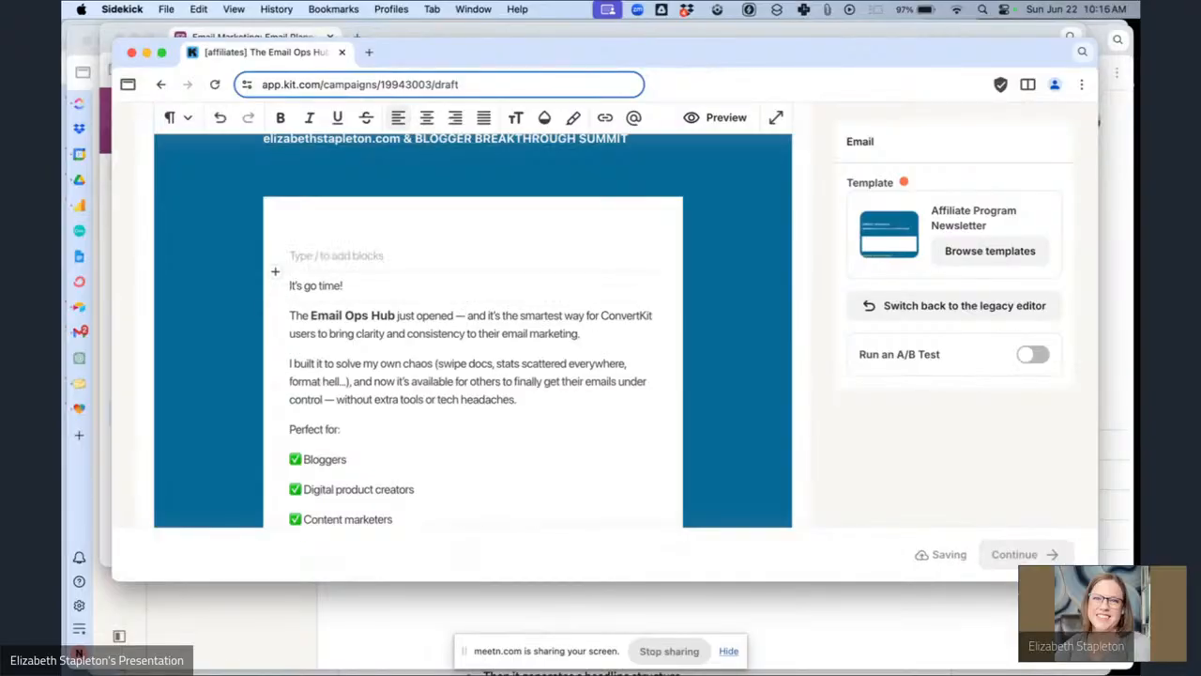
pyautogui.write('/')
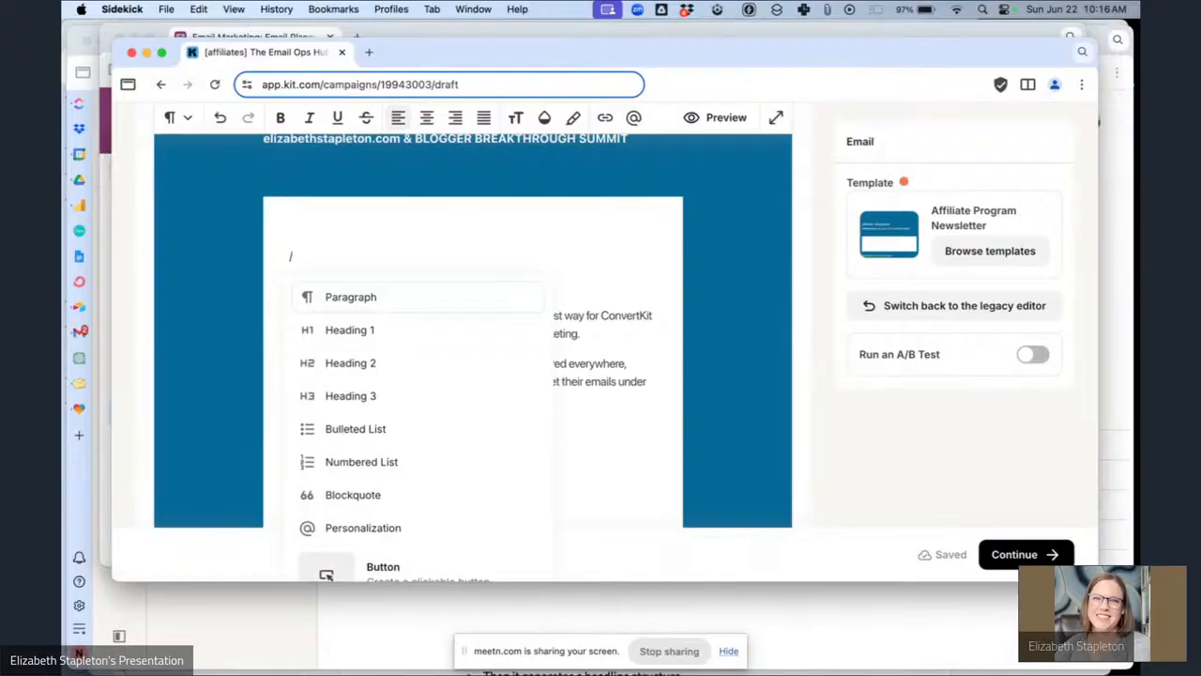
pyautogui.press('BackSpace')
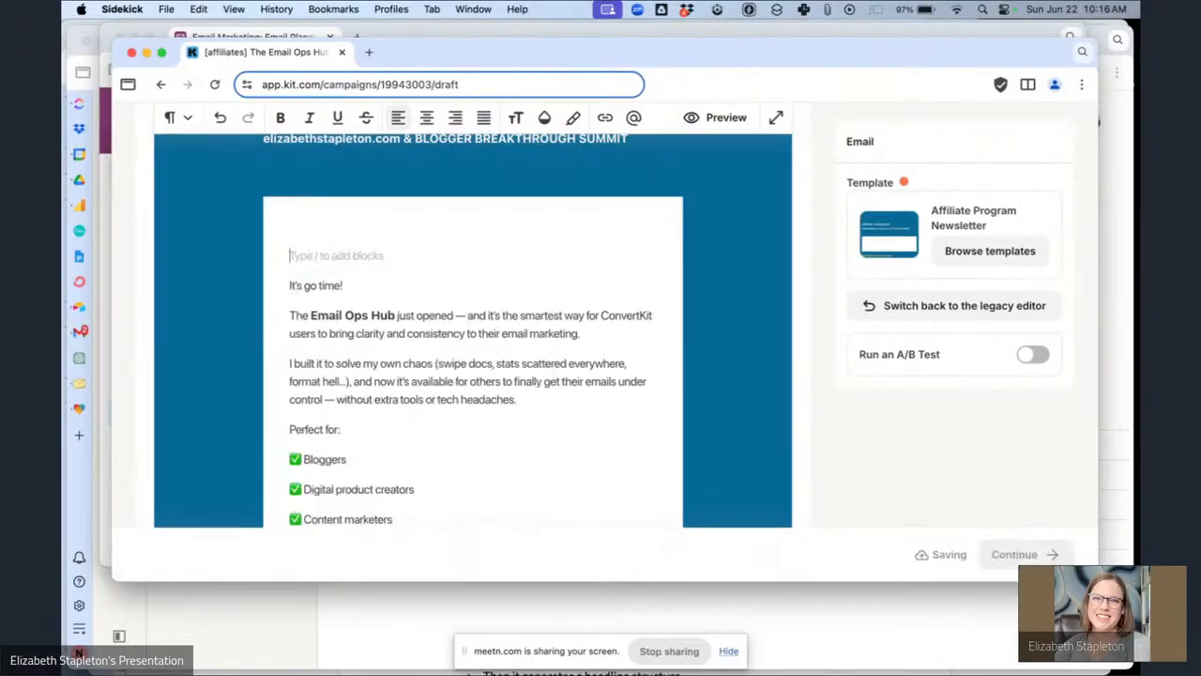
pyautogui.write('Hey {{ subscriber.first_name | strip | default: "Boss" }}')
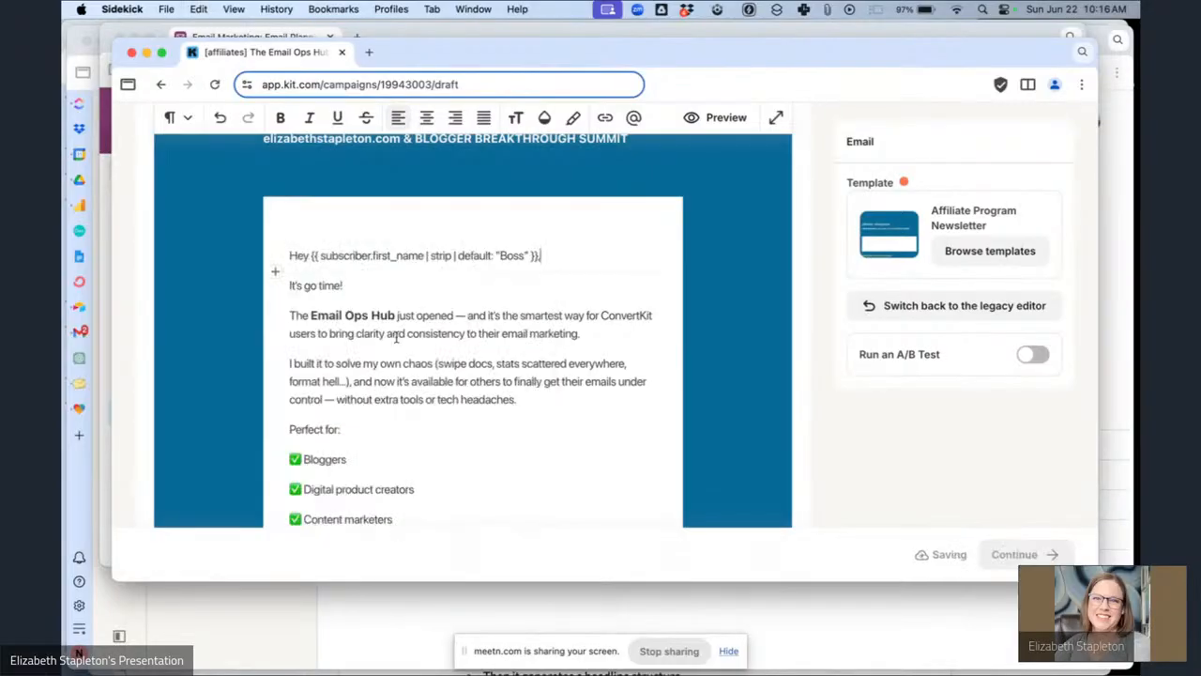
pyautogui.scroll(-5, 395, 337)
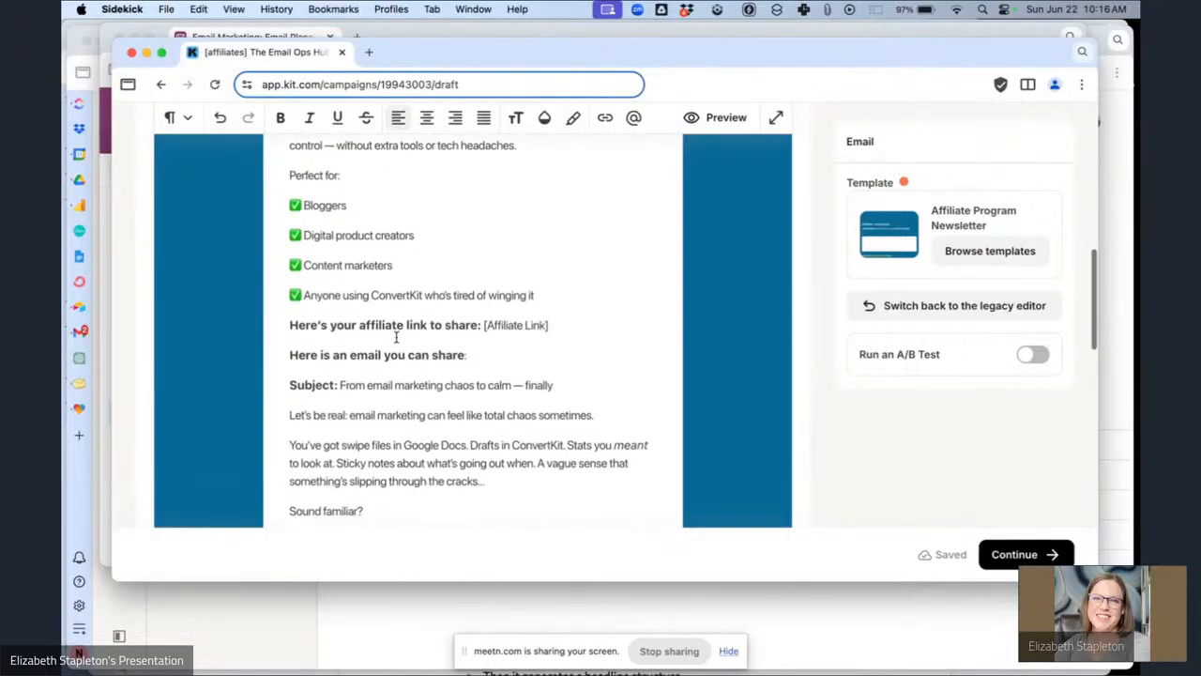
pyautogui.scroll(-2, 396, 338)
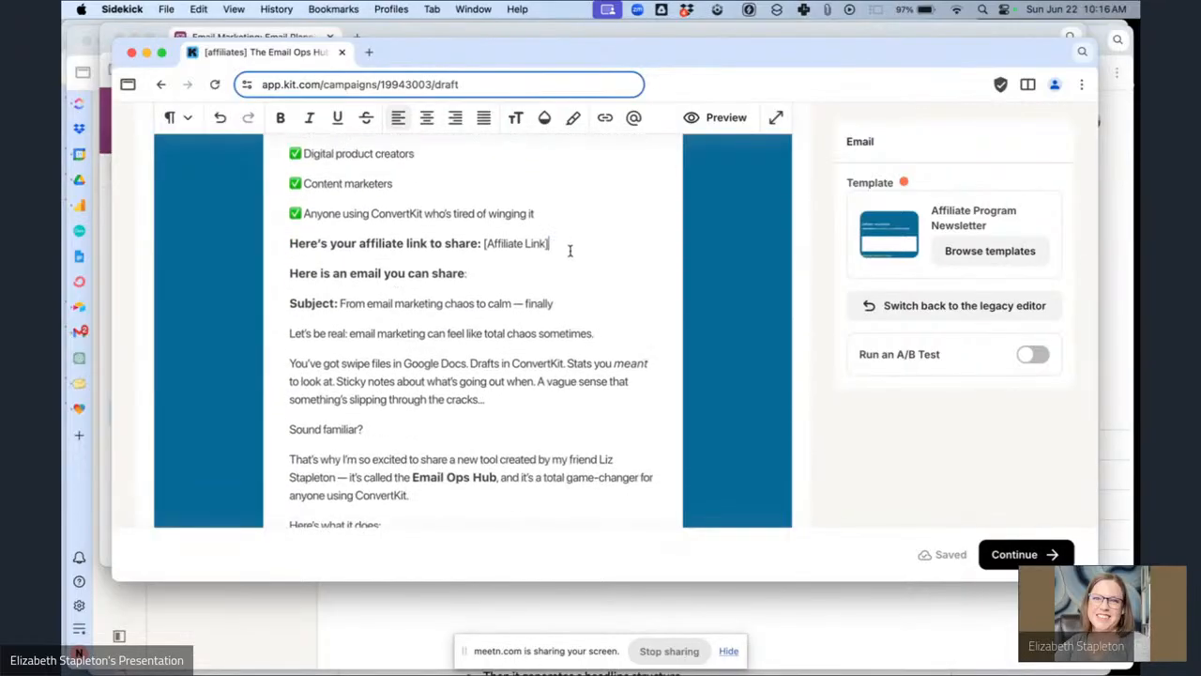
pyautogui.moveTo(570, 250); pyautogui.dragTo(489, 243)
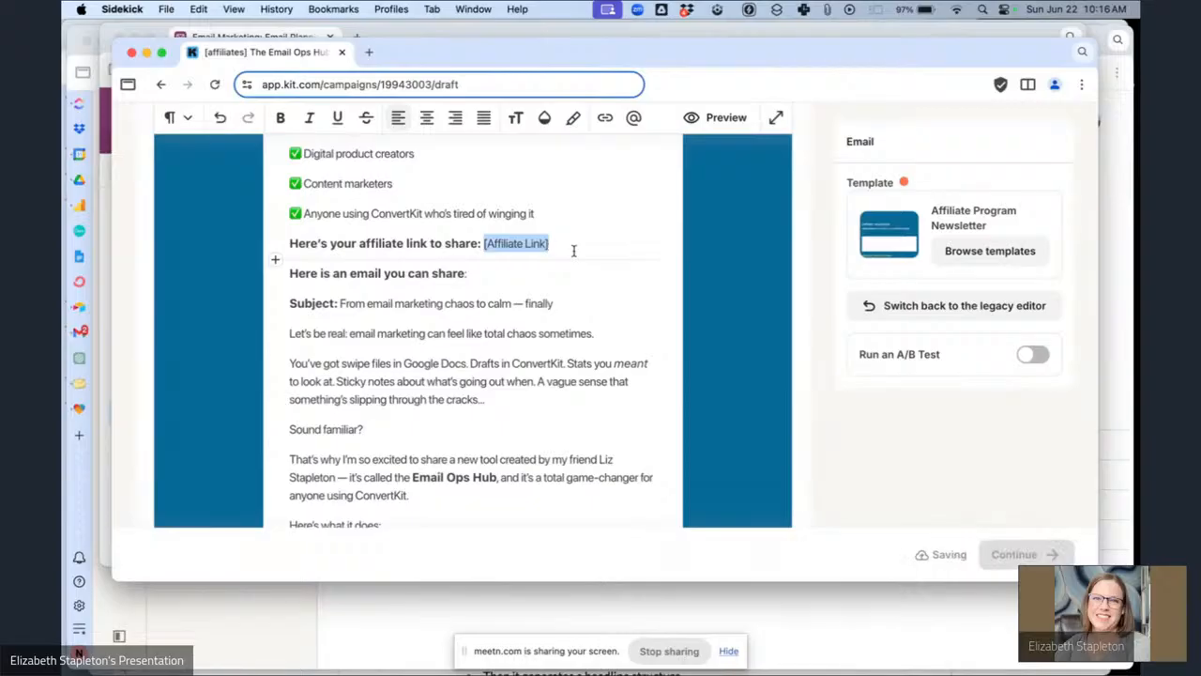
pyautogui.press('BackSpace')
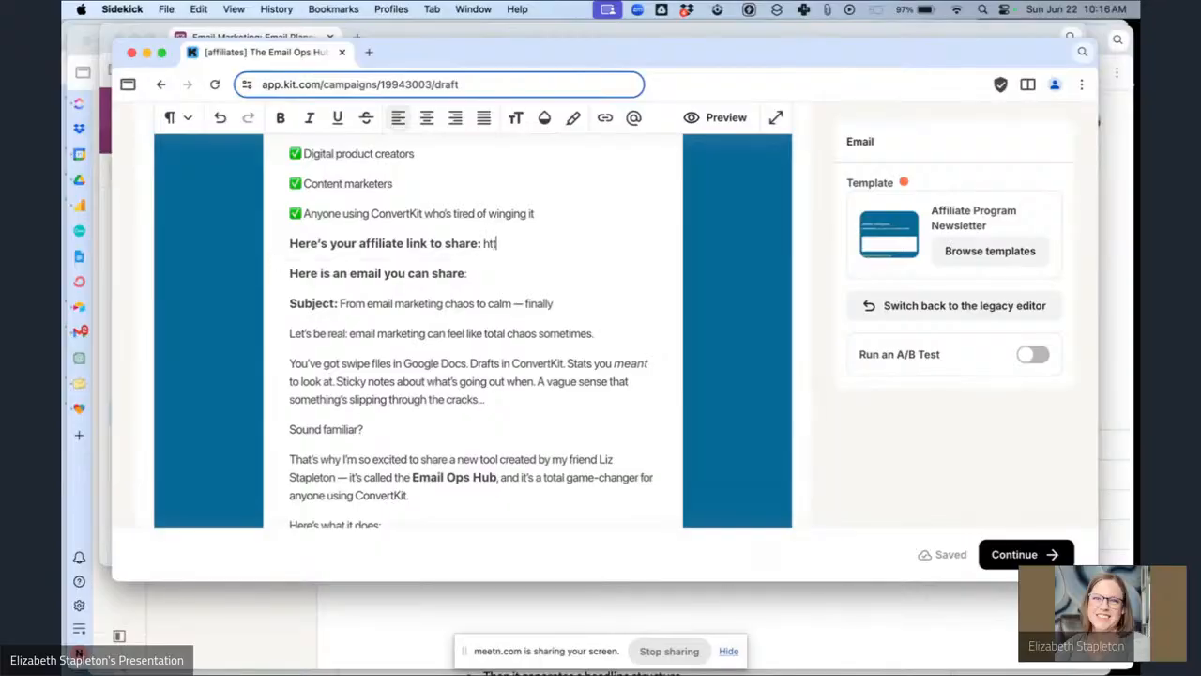
pyautogui.write('https://')
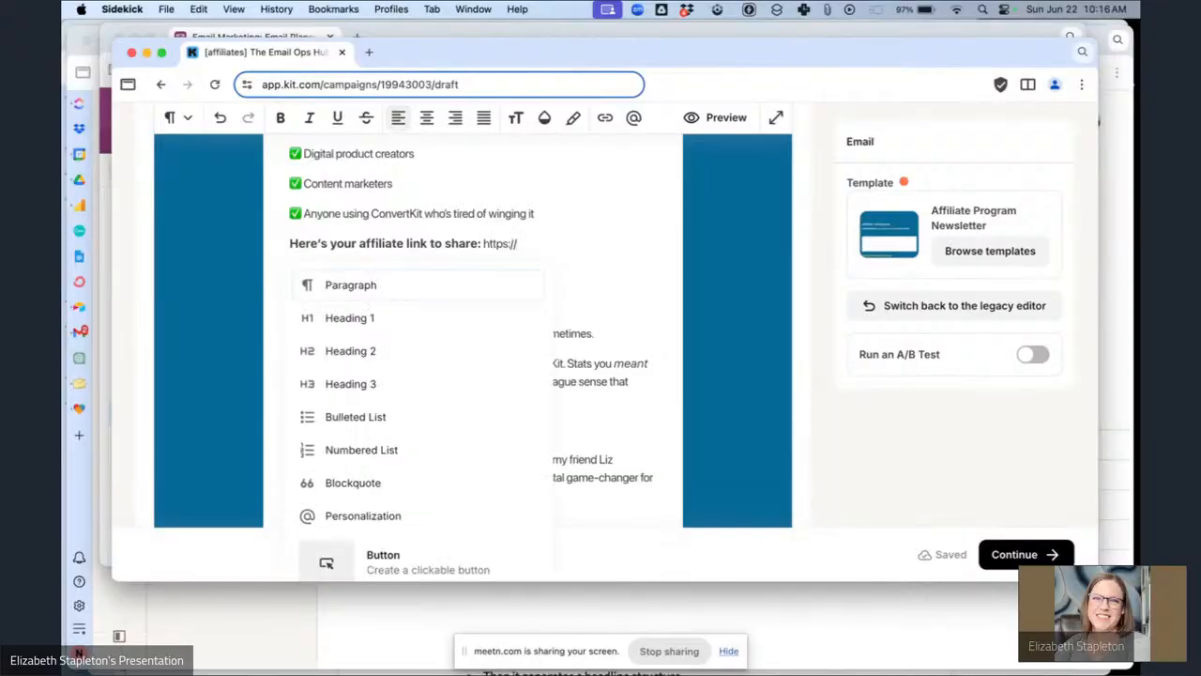
pyautogui.click(456, 516)
pyautogui.scroll(-1, 486, 506)
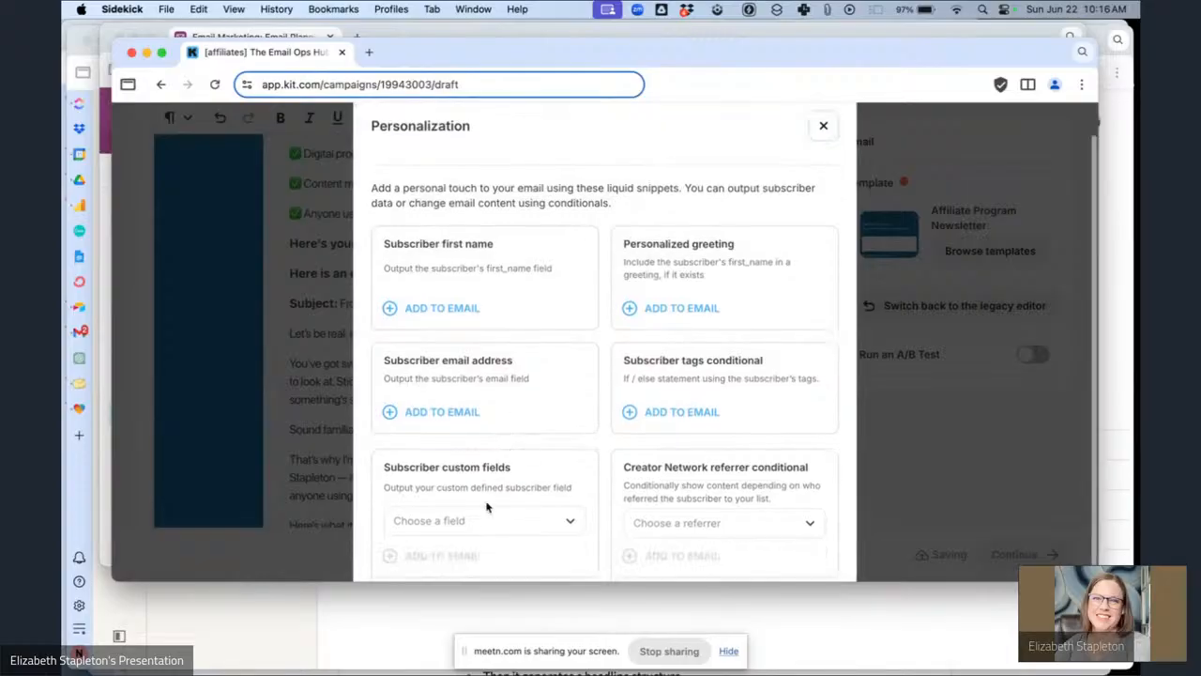
pyautogui.scroll(-1, 486, 506)
pyautogui.click(475, 516)
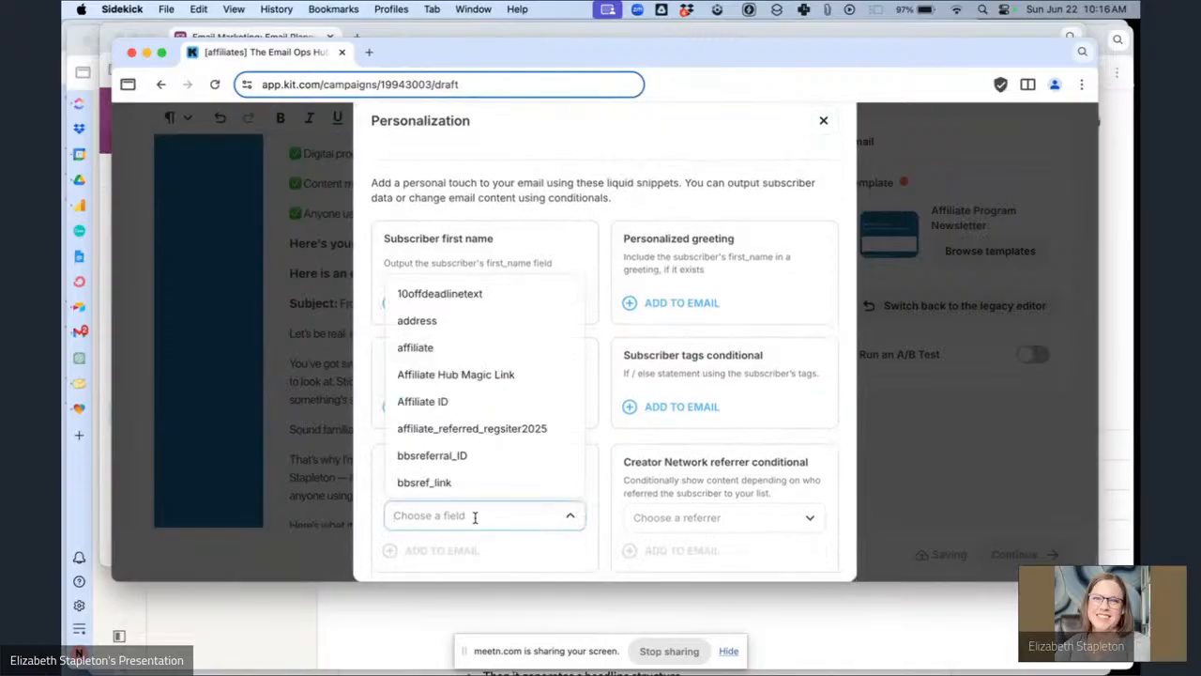
pyautogui.click(464, 406)
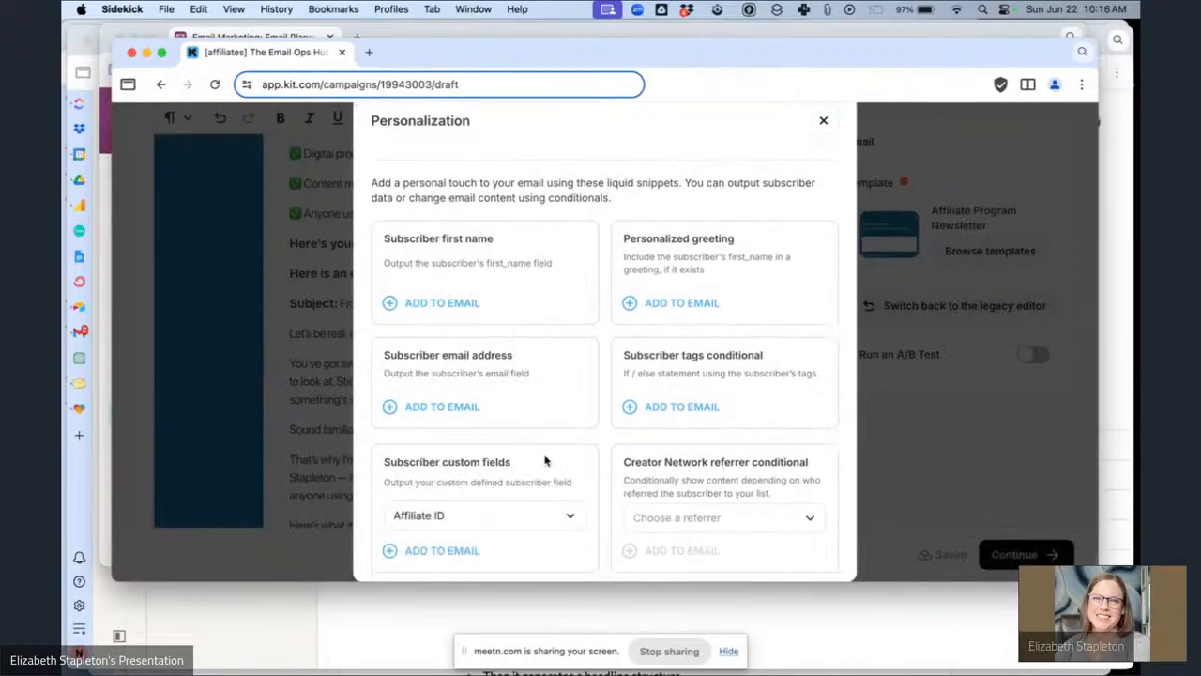
pyautogui.click(448, 546)
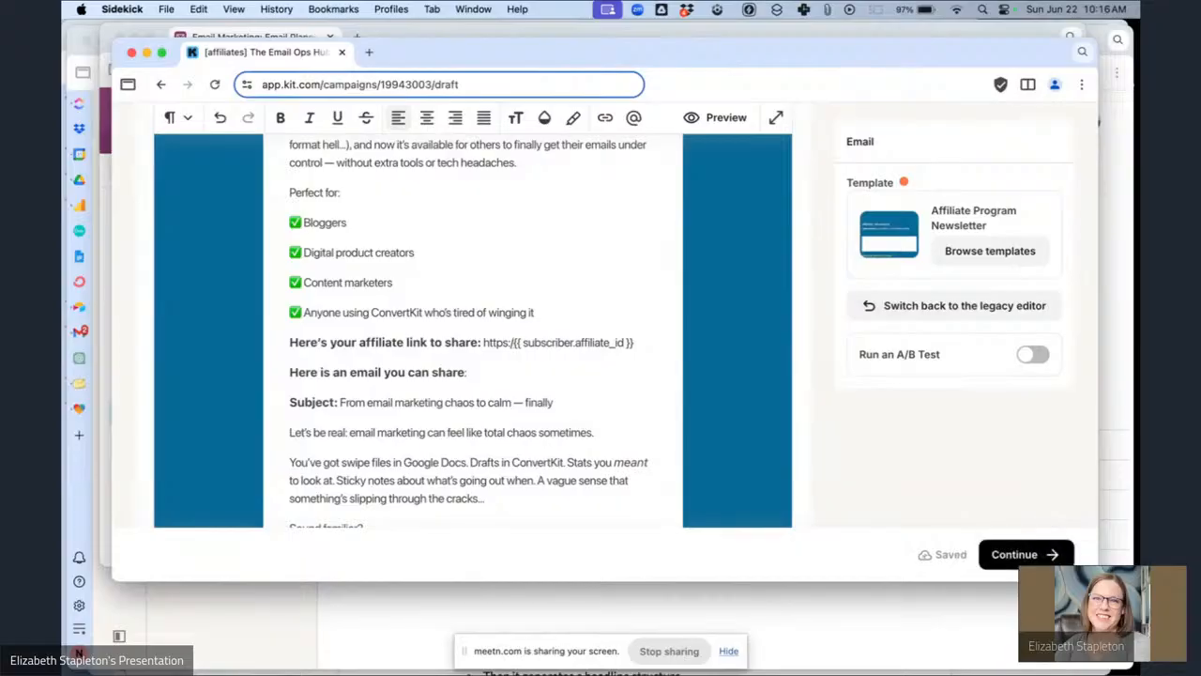
pyautogui.write('/')
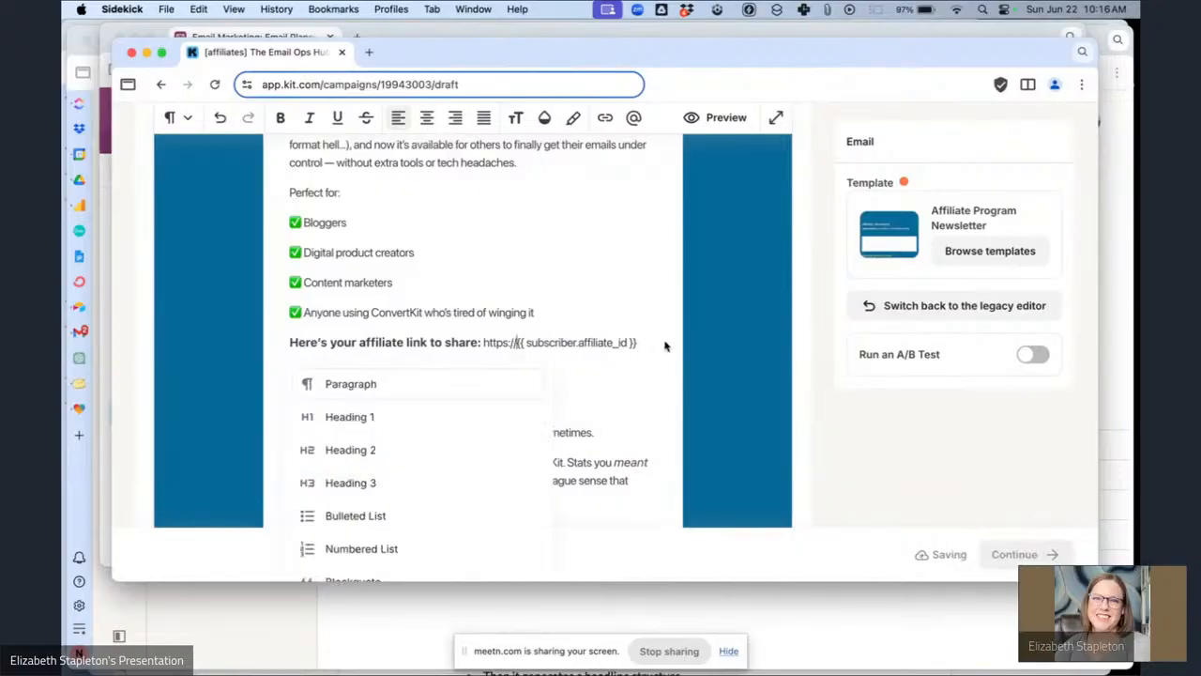
pyautogui.click(648, 341)
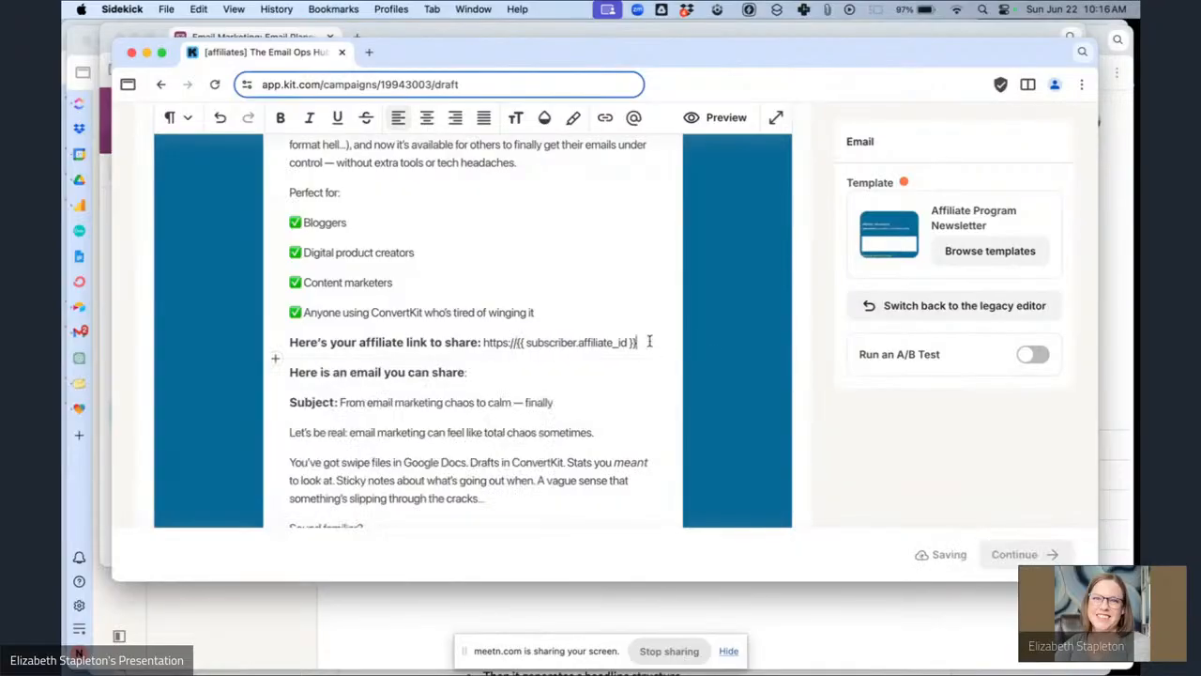
# Review the Email Ops Hub affiliate link format in the Airtable Products/Affiliate Products table, returning to the Email Planning table.
pyautogui.click(434, 29)
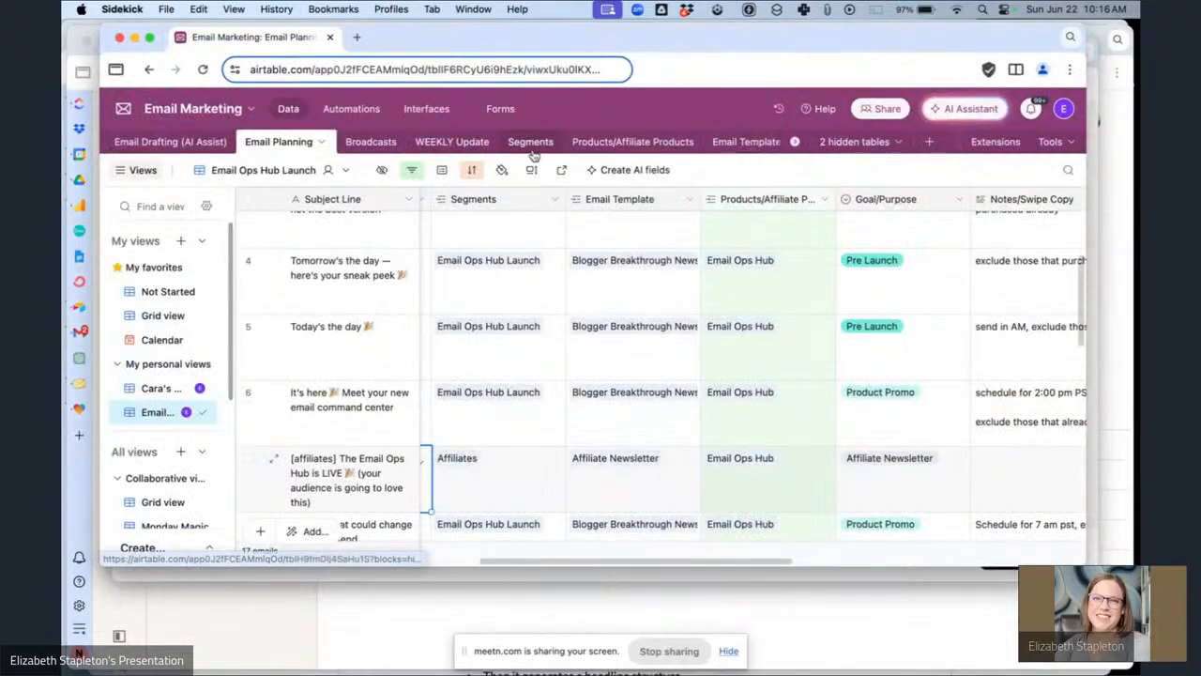
pyautogui.click(619, 141)
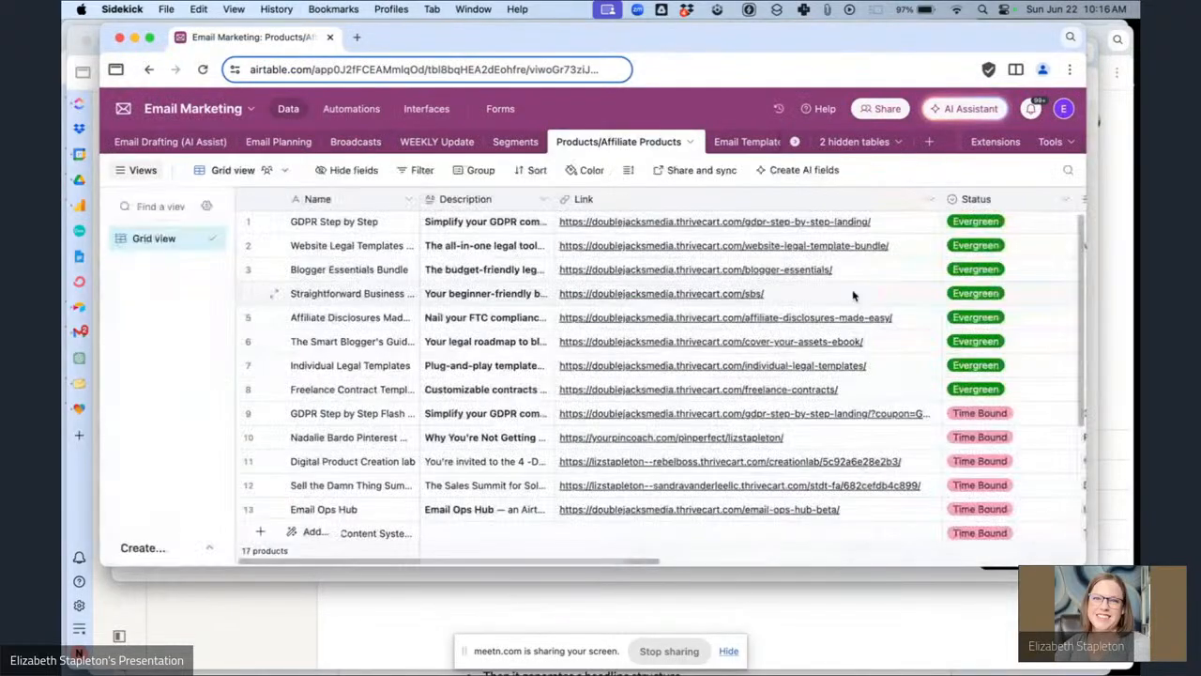
pyautogui.scroll(-5, 862, 299)
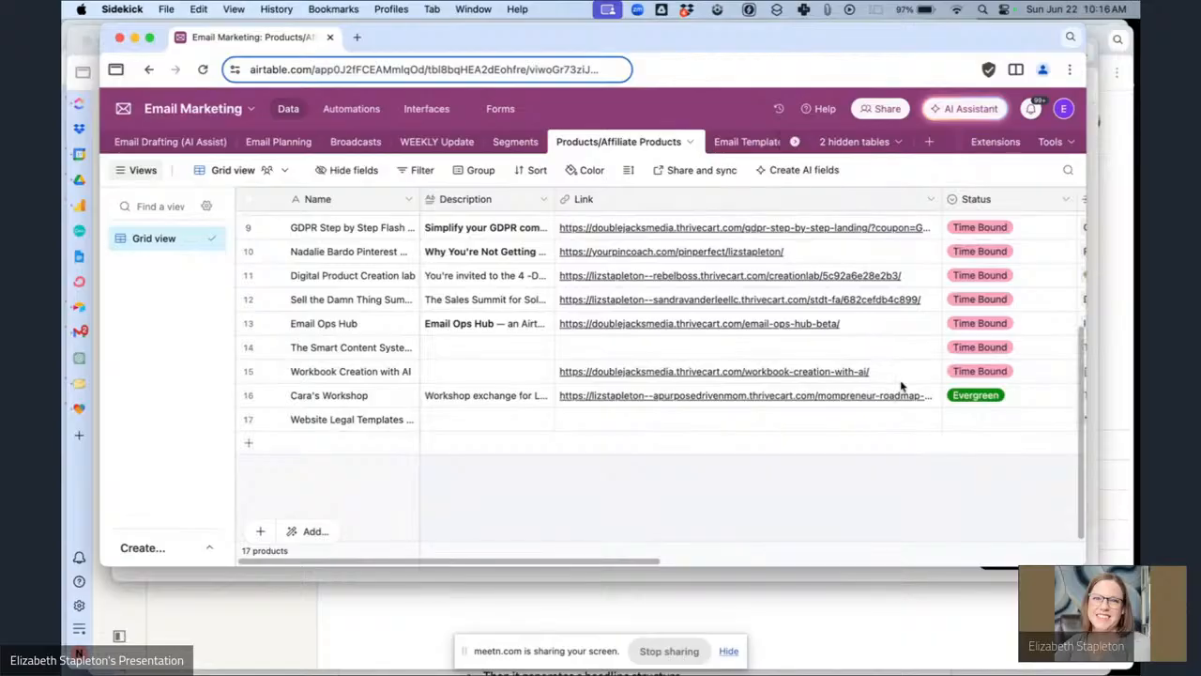
pyautogui.hscroll(10, 821, 324)
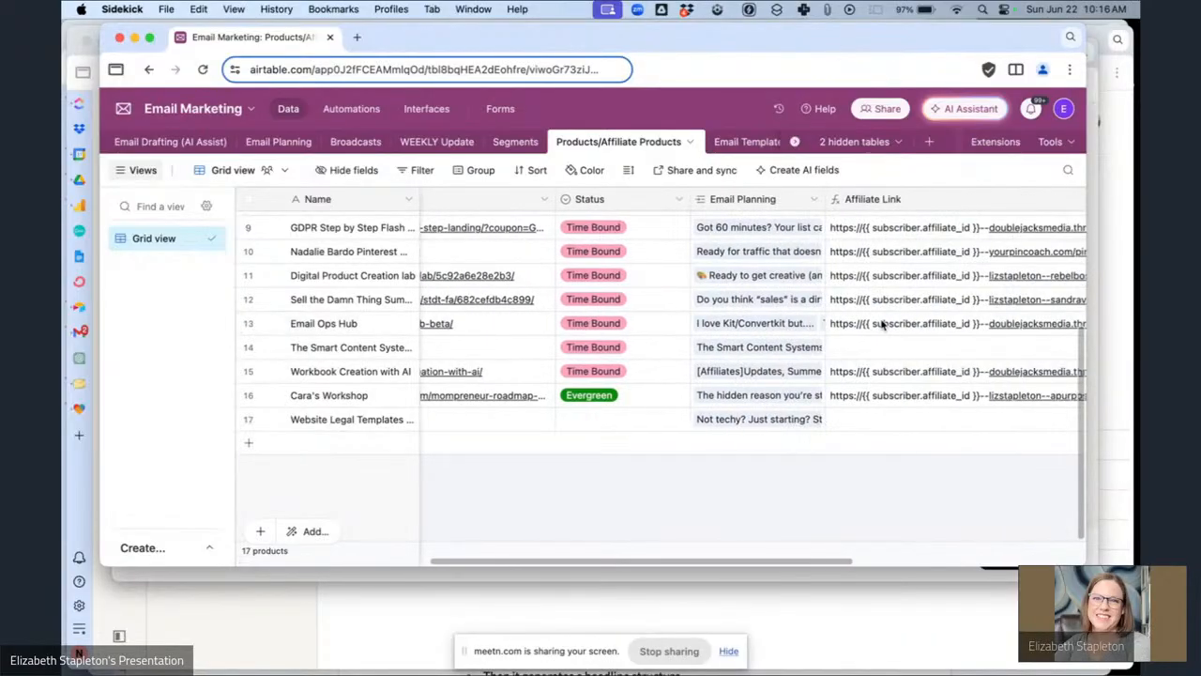
pyautogui.hscroll(-5, 919, 429)
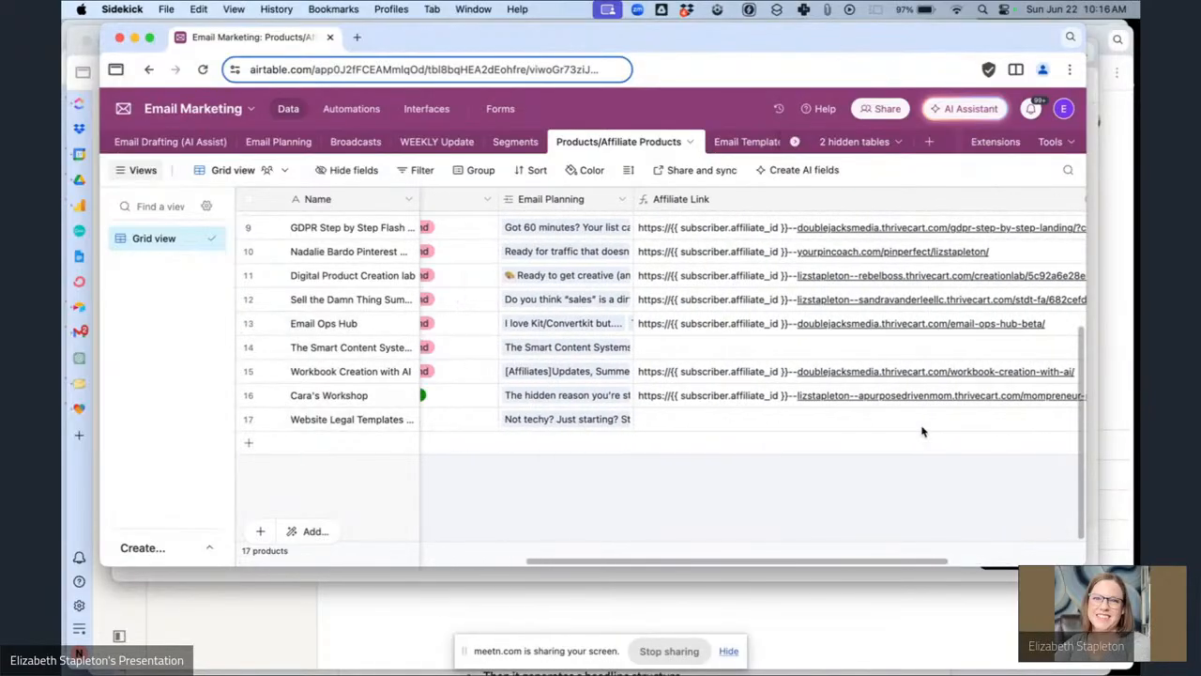
pyautogui.hscroll(-2, 922, 431)
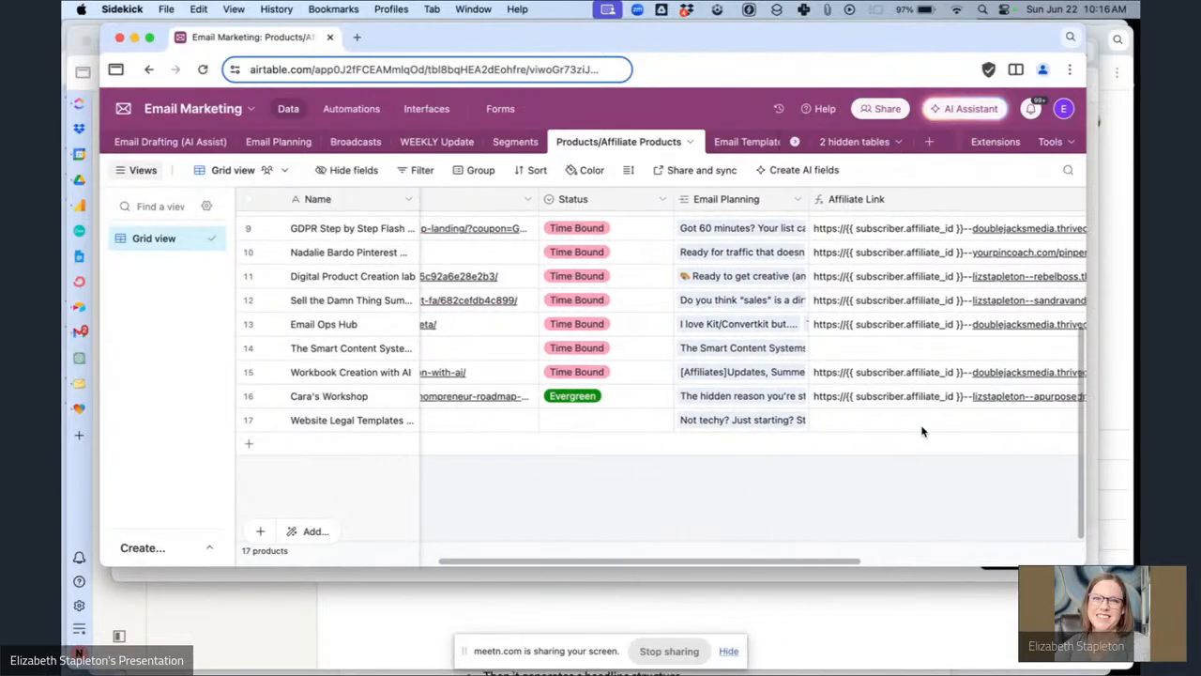
pyautogui.hscroll(-6, 922, 431)
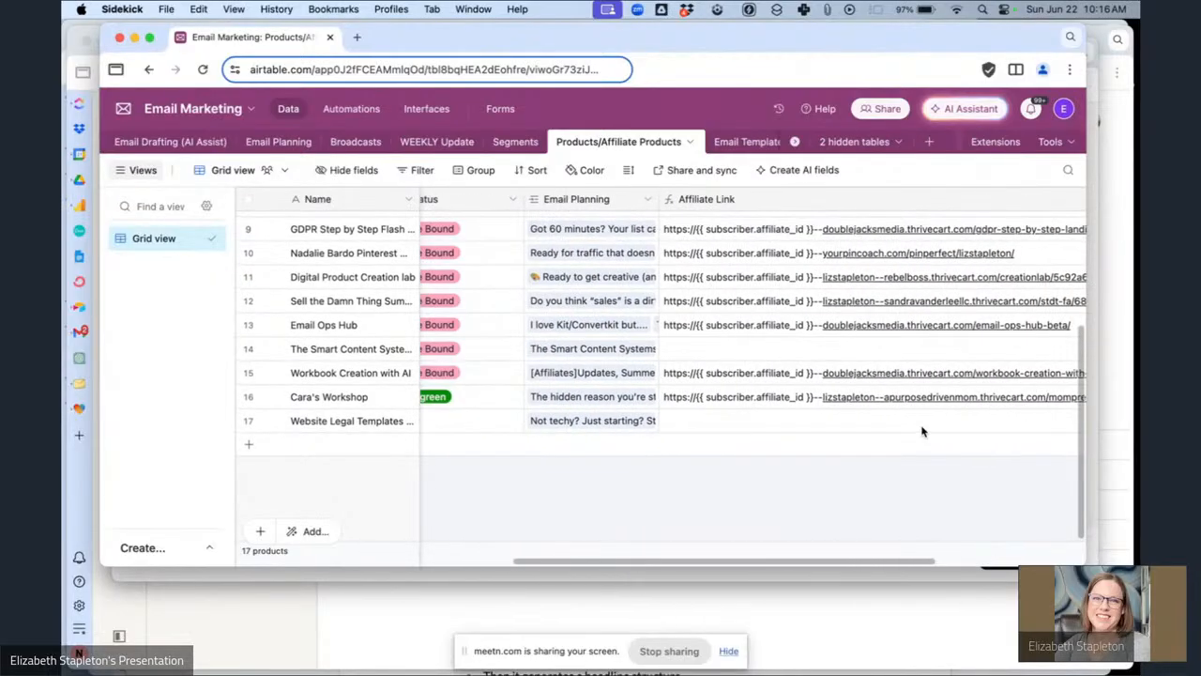
pyautogui.click(278, 143)
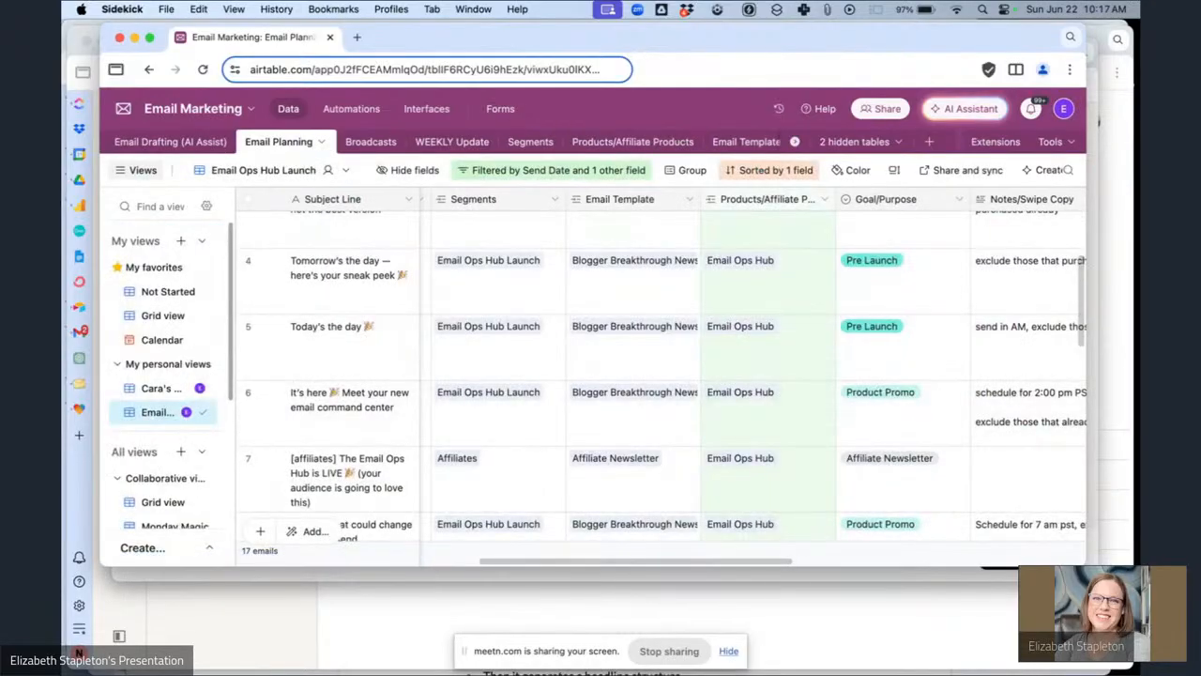
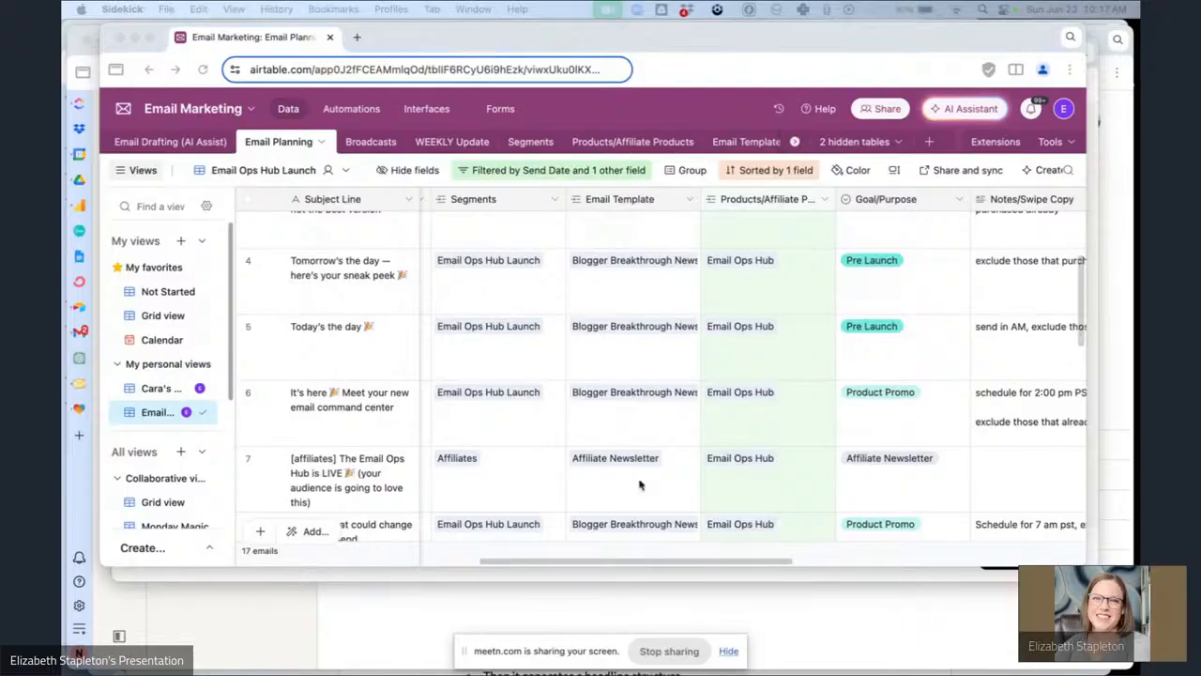
# Return to Kit and paste the copied Email Ops Hub affiliate URL after the Affiliate ID snippet, accepting Markdown formatting.
pyautogui.click(705, 576)
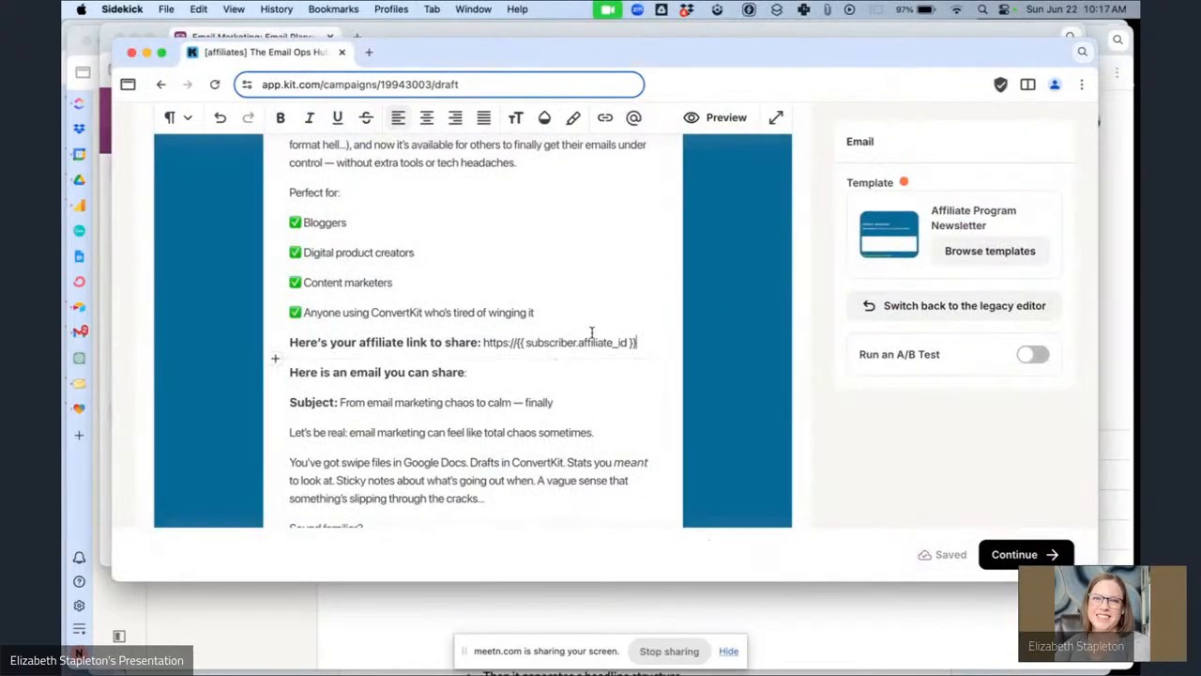
pyautogui.press('super+v')
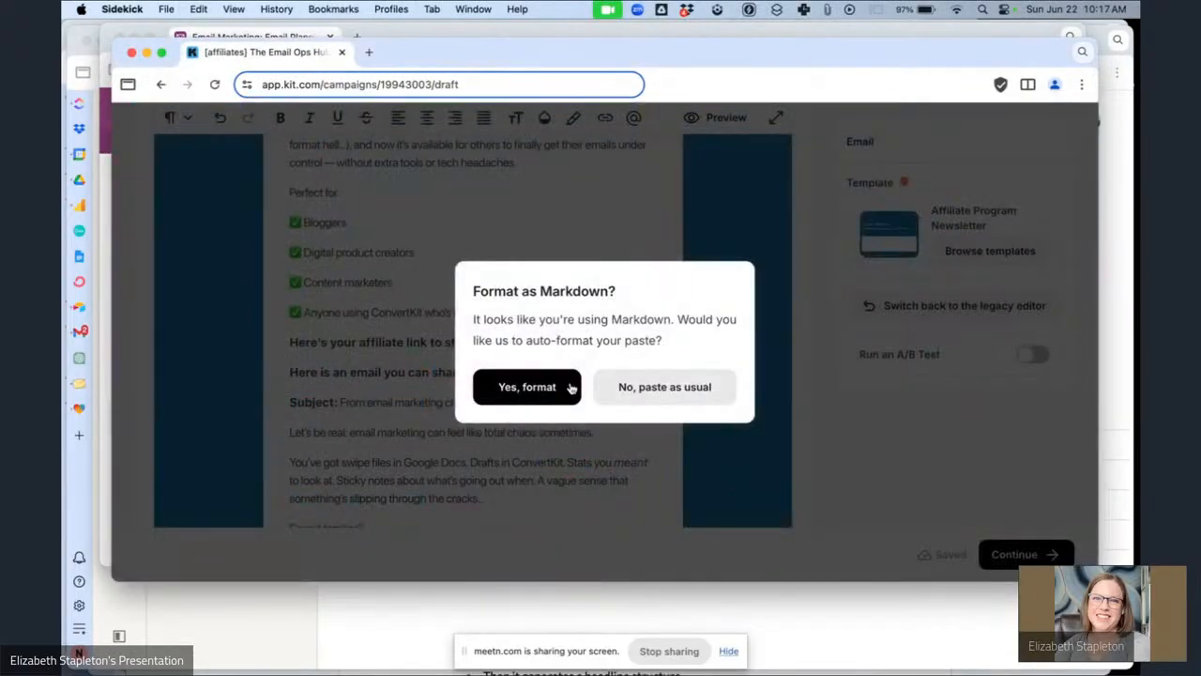
pyautogui.click(554, 389)
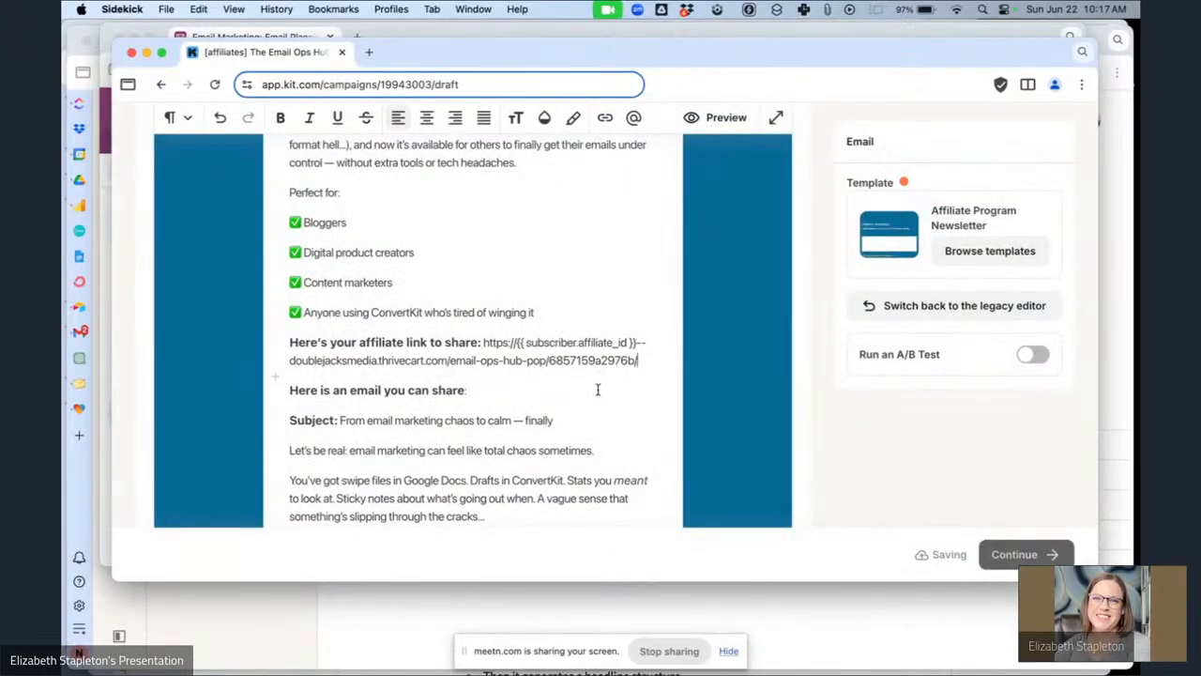
# Replace the [Affiliate Link] placeholder below the $147 line with the full affiliate link.
pyautogui.scroll(-2, 594, 391)
pyautogui.scroll(-10, 589, 391)
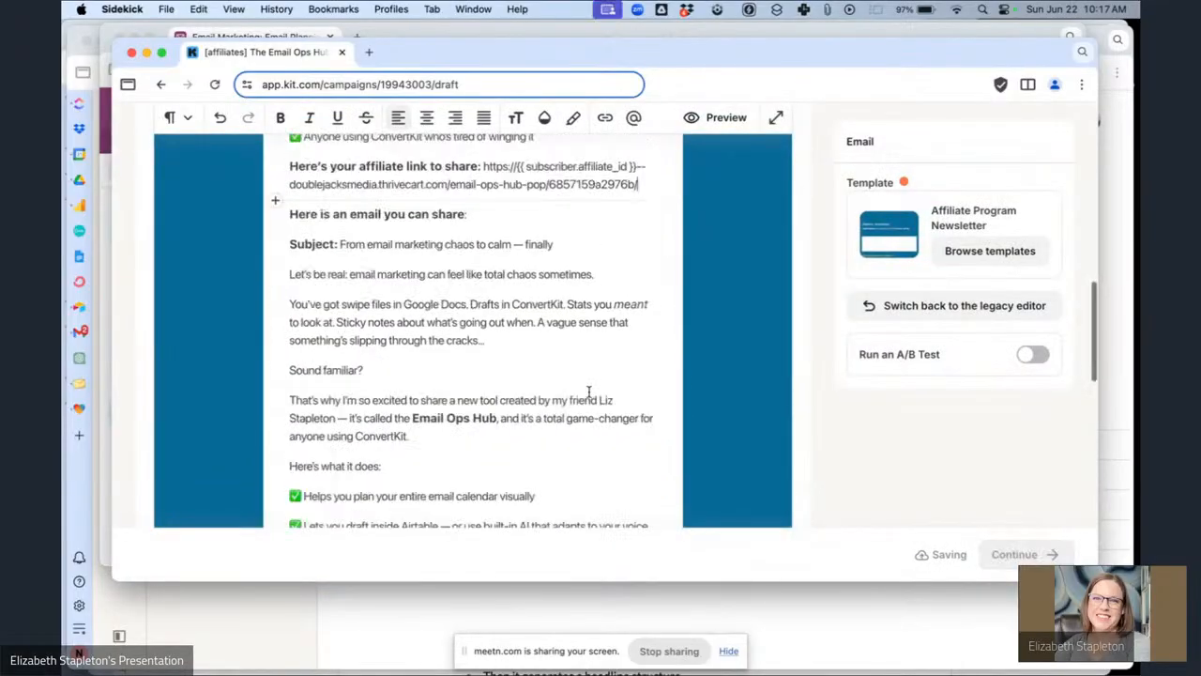
pyautogui.scroll(-4, 589, 392)
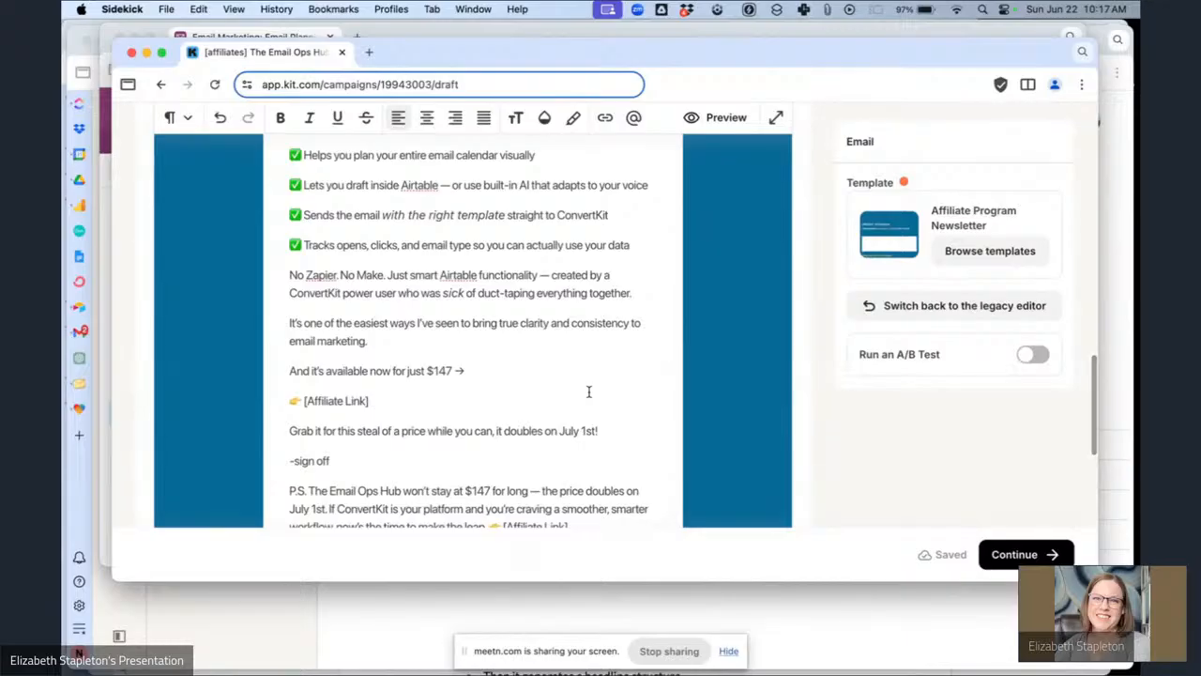
pyautogui.scroll(15, 403, 338)
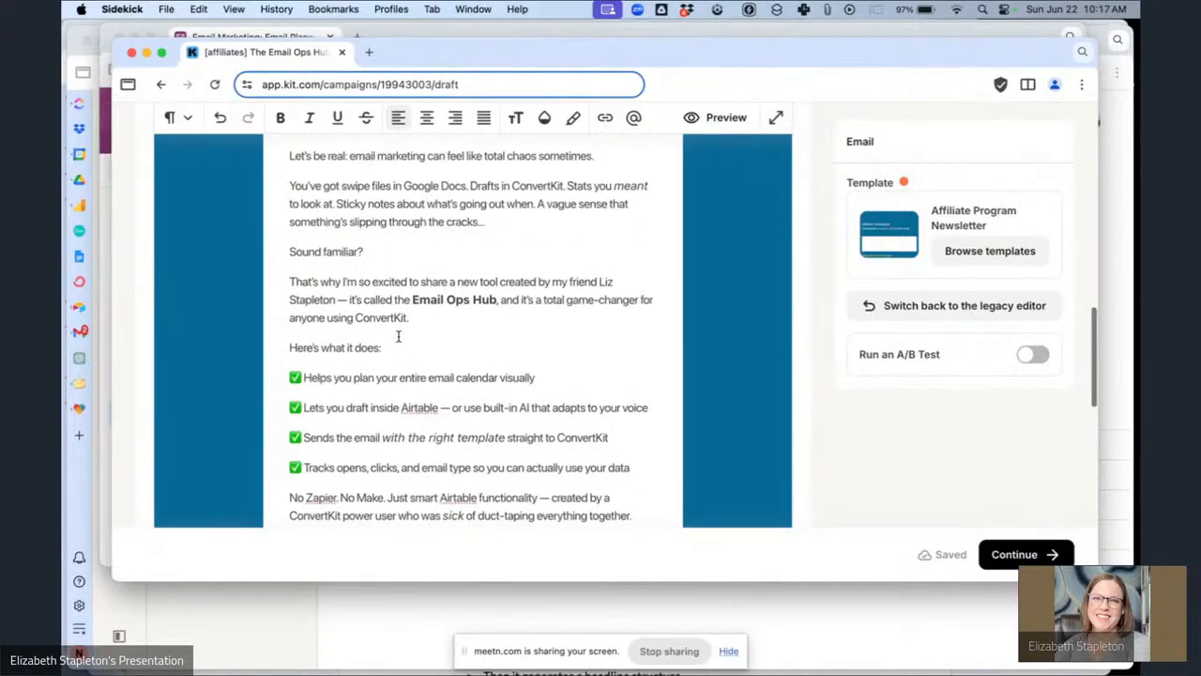
pyautogui.moveTo(644, 320); pyautogui.dragTo(489, 303)
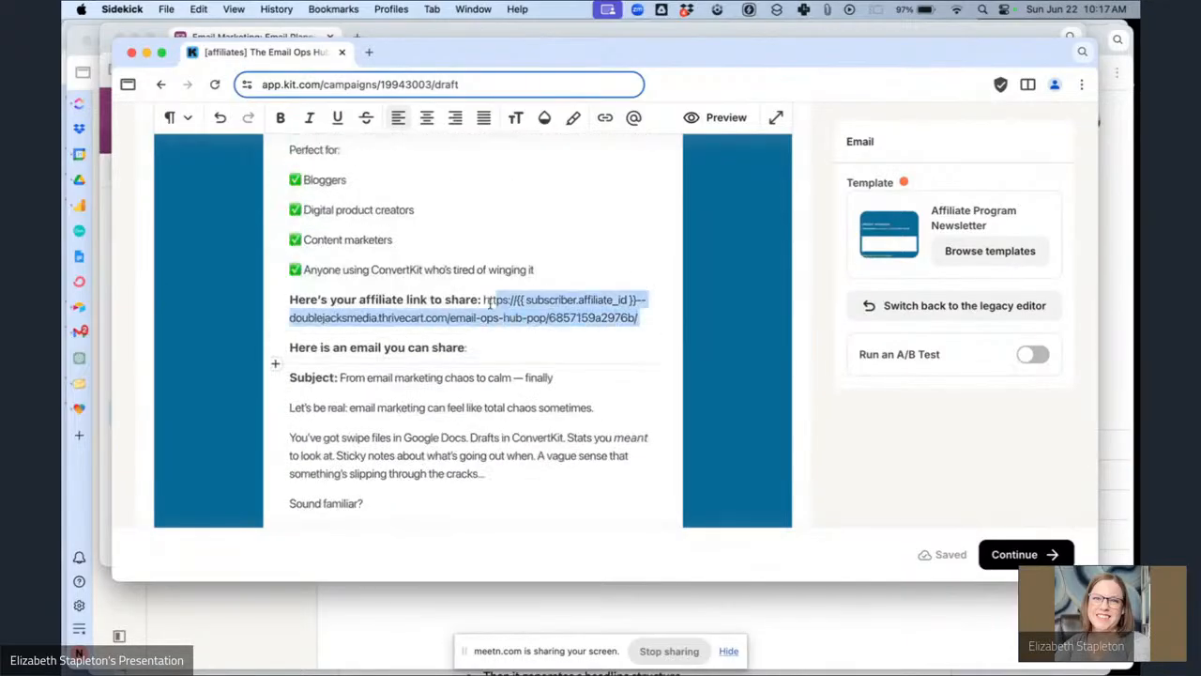
pyautogui.scroll(-14, 560, 346)
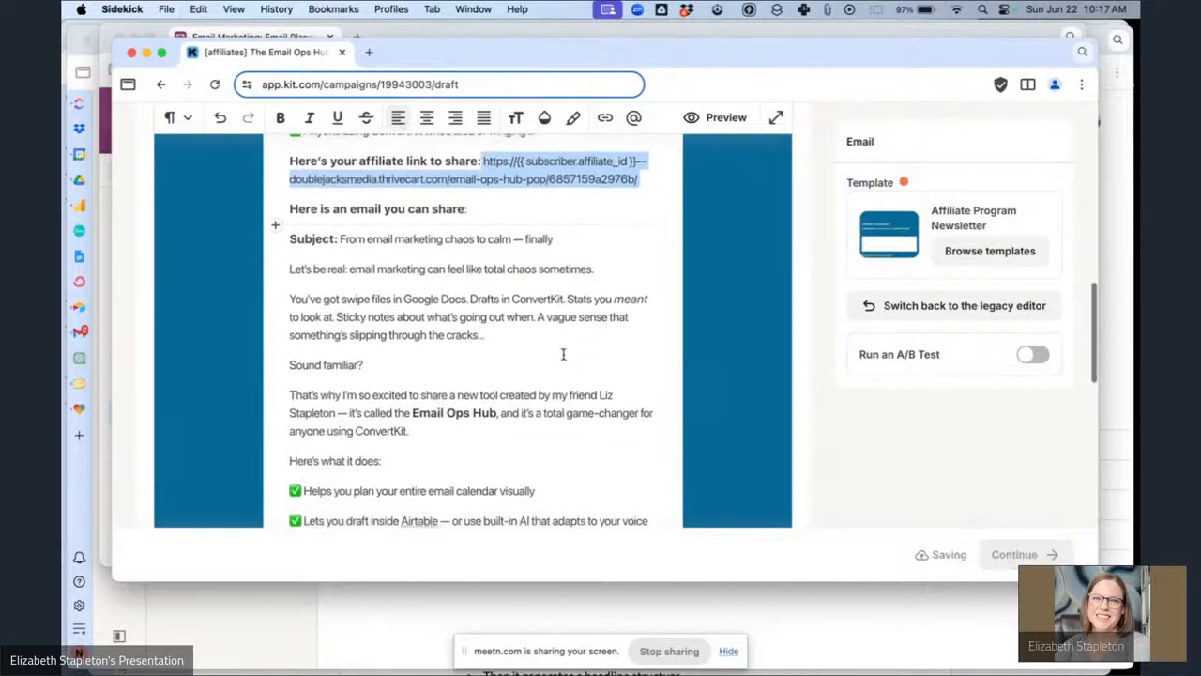
pyautogui.moveTo(421, 340); pyautogui.dragTo(303, 341)
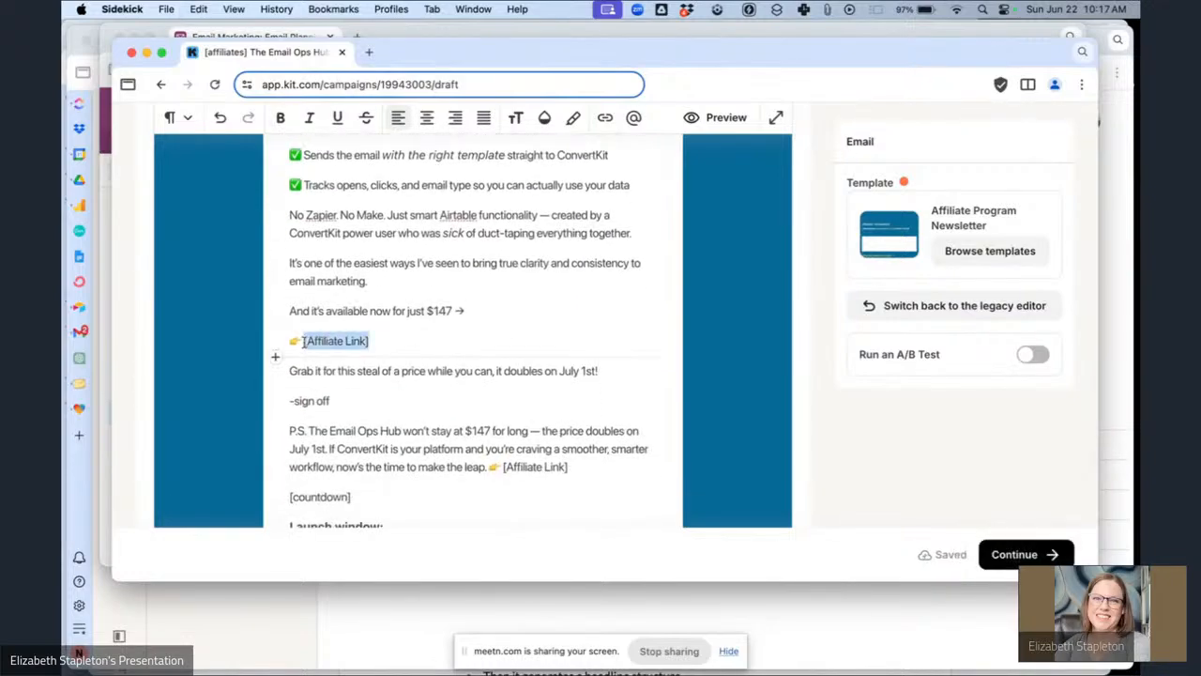
pyautogui.write('https://{{ subscriber.affiliate_id }}--doublejacksmedia.thrivecart.com/email-ops-hub-pop/6857159a2976b/')
pyautogui.press('Return')
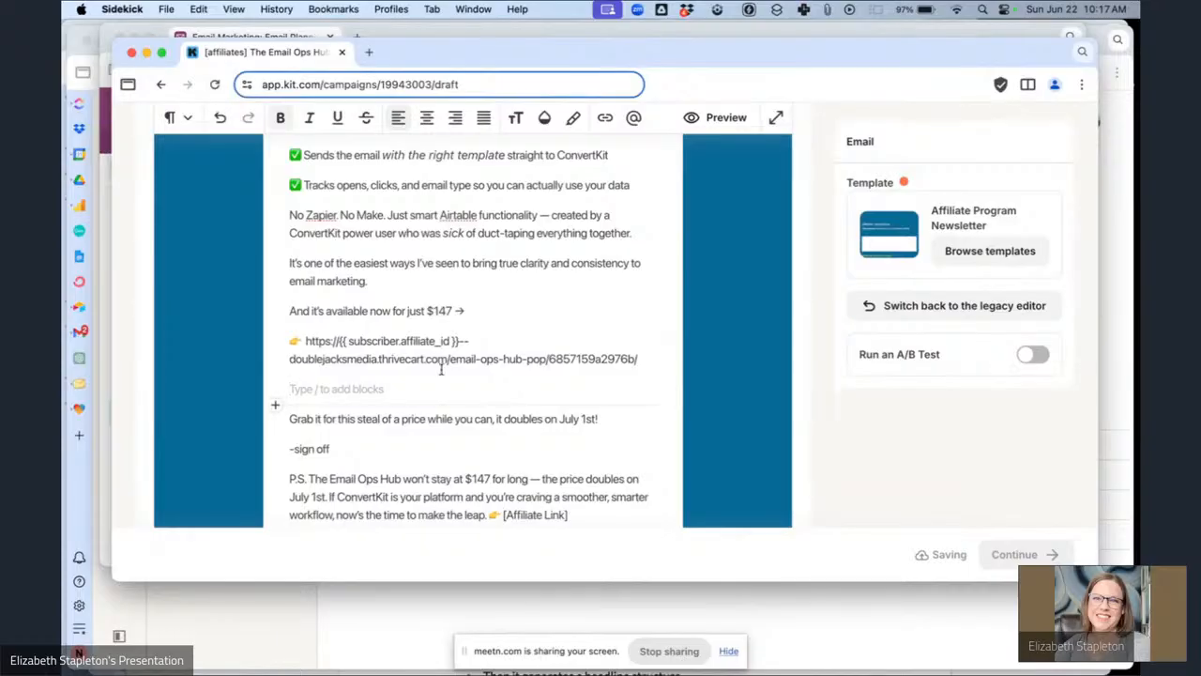
pyautogui.press('BackSpace')
# Replace the [Affiliate Link] placeholder in the P.S. with the full affiliate link.
pyautogui.scroll(-2, 451, 372)
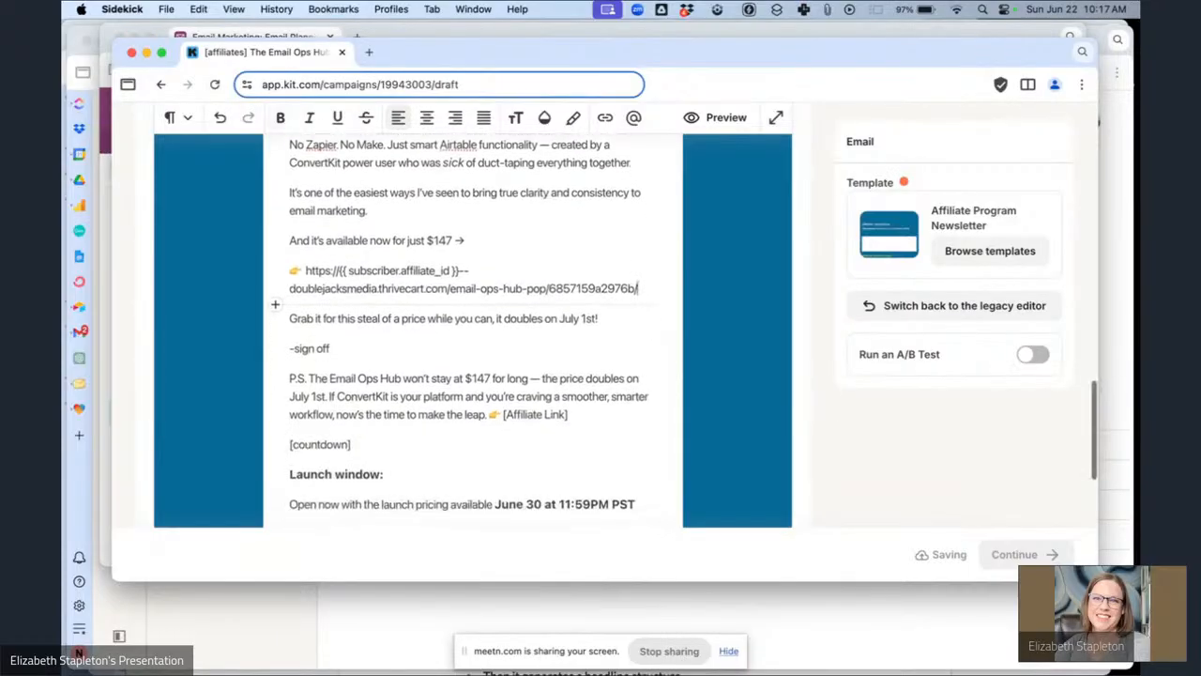
pyautogui.moveTo(569, 414); pyautogui.dragTo(509, 419)
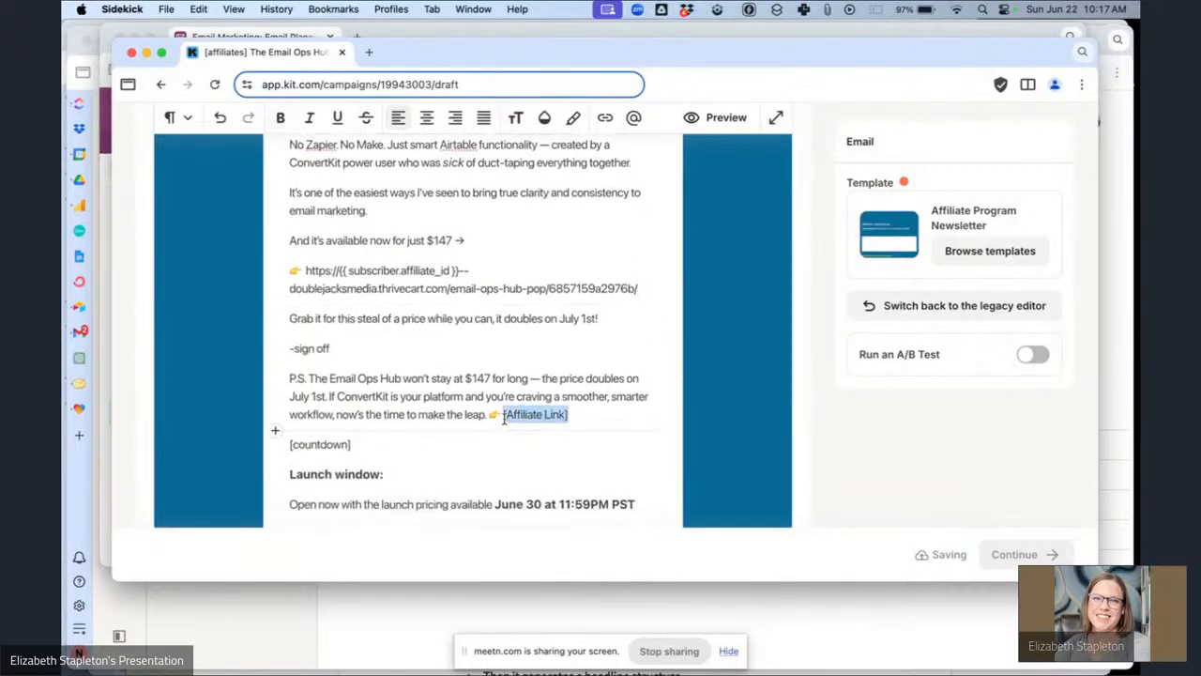
pyautogui.press('BackSpace')
pyautogui.write('https://{{ subscriber.affiliate_id }}--doublejacksmedia.thrivecart.com/email-ops-hub-pop/6857159a2976b/')
# Replace the Affiliate Hub [link] placeholder with the Affiliate Hub Magic Link custom field personalization snippet.
pyautogui.scroll(-5, 368, 335)
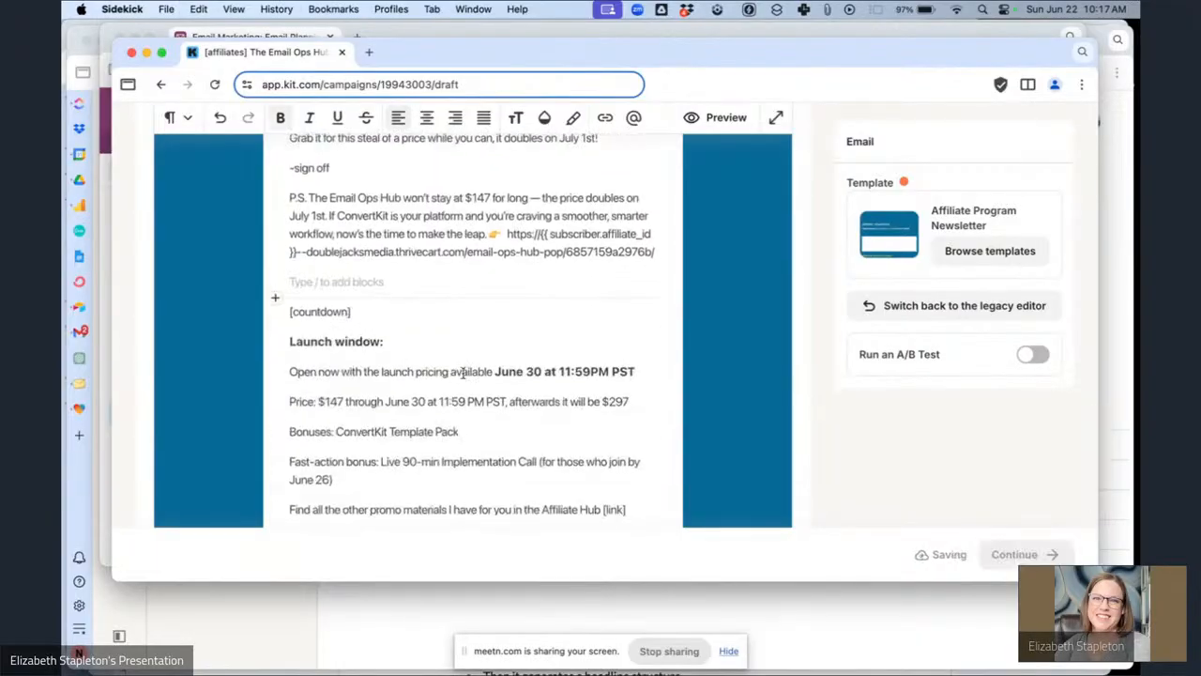
pyautogui.scroll(-5, 463, 373)
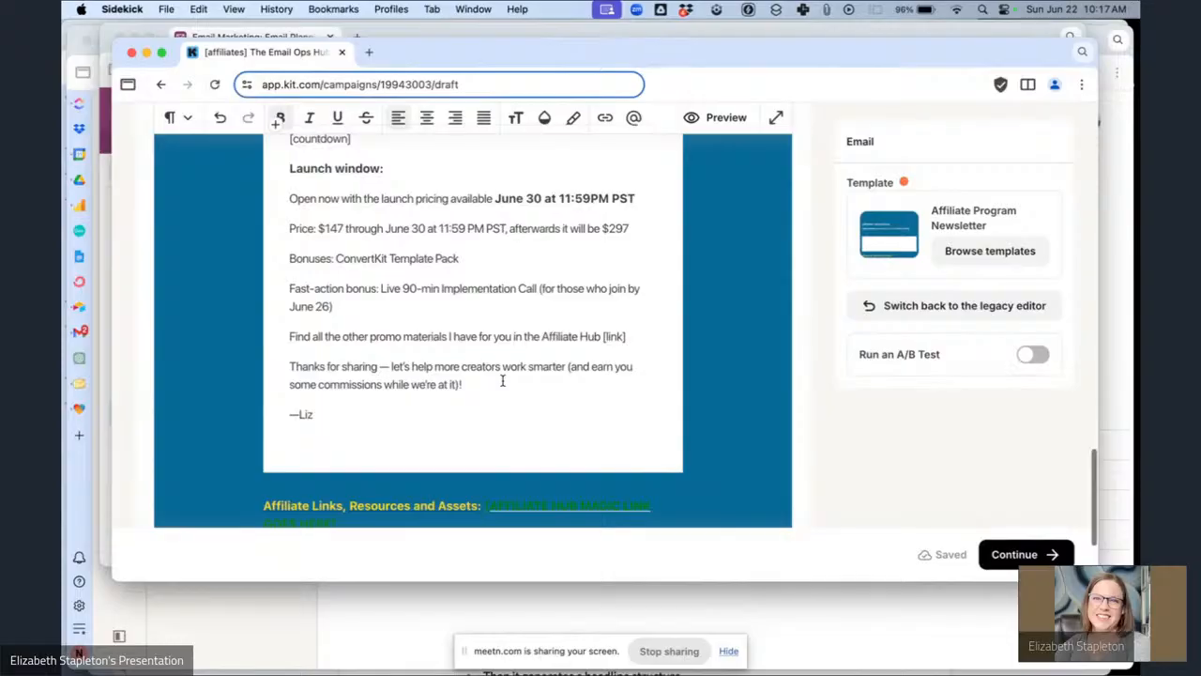
pyautogui.scroll(10, 502, 380)
pyautogui.scroll(-9, 502, 380)
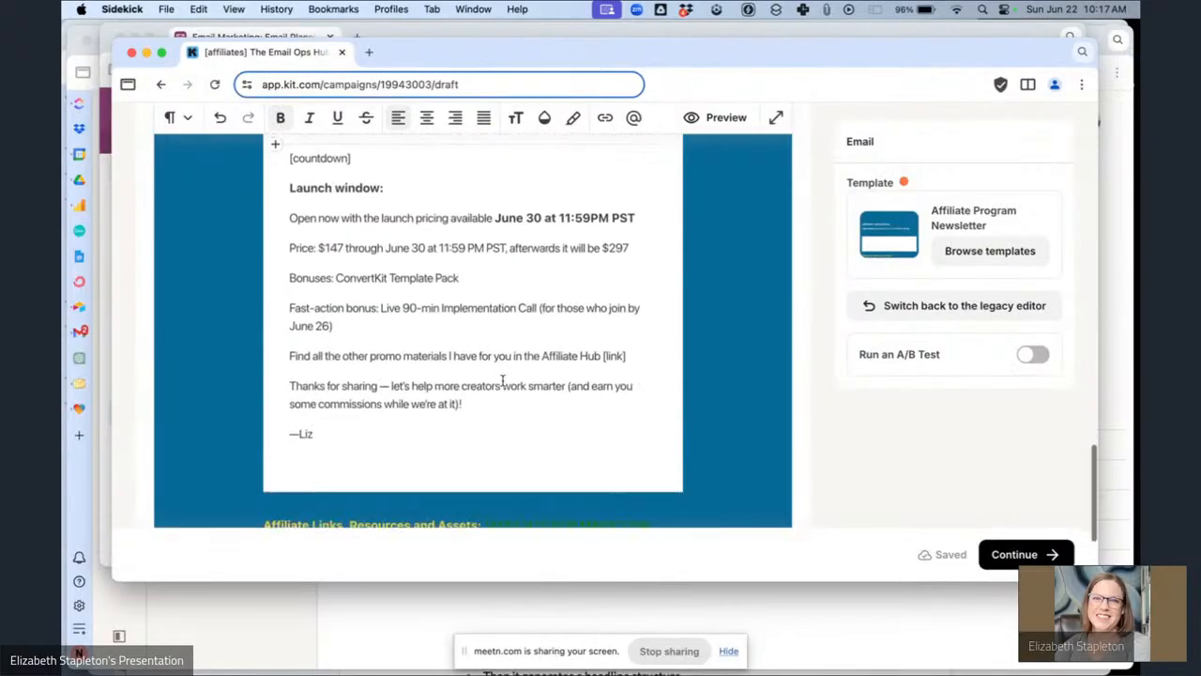
pyautogui.moveTo(634, 362); pyautogui.dragTo(602, 363)
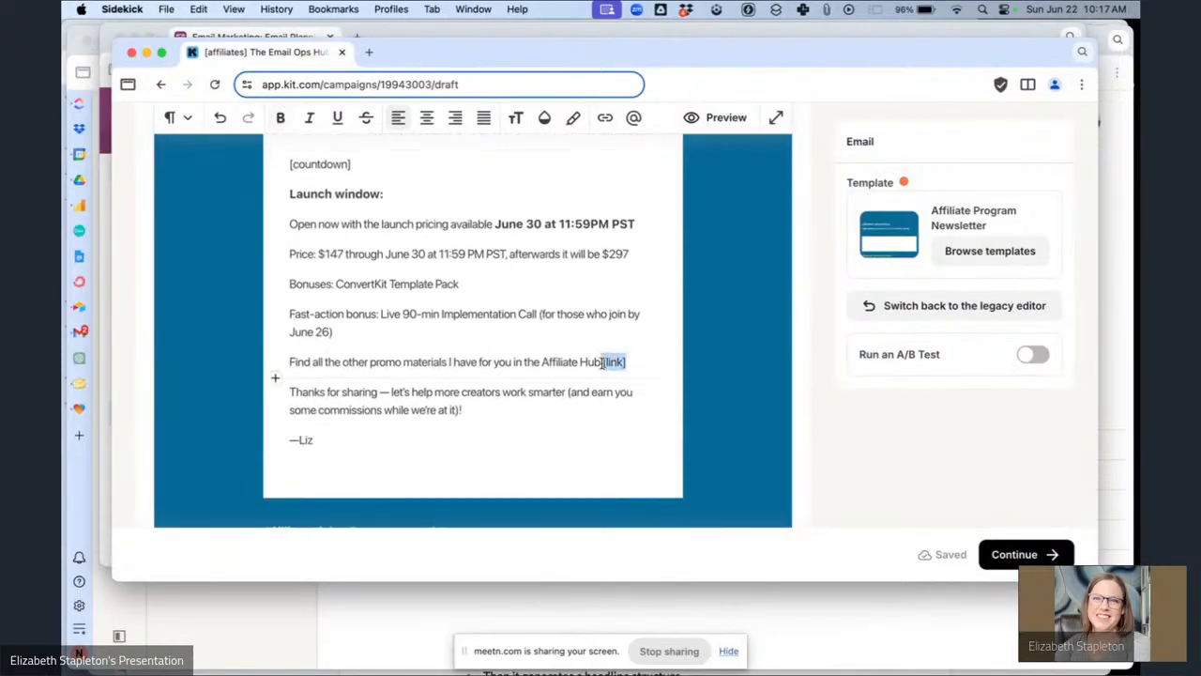
pyautogui.write('/p')
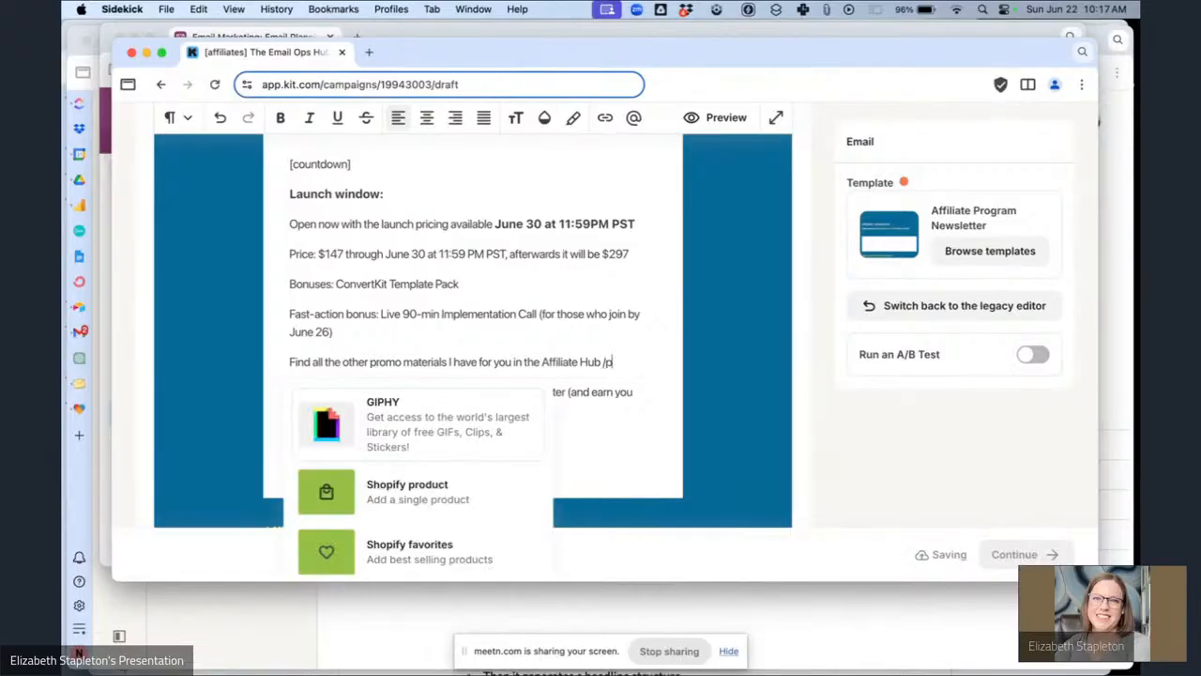
pyautogui.write('er')
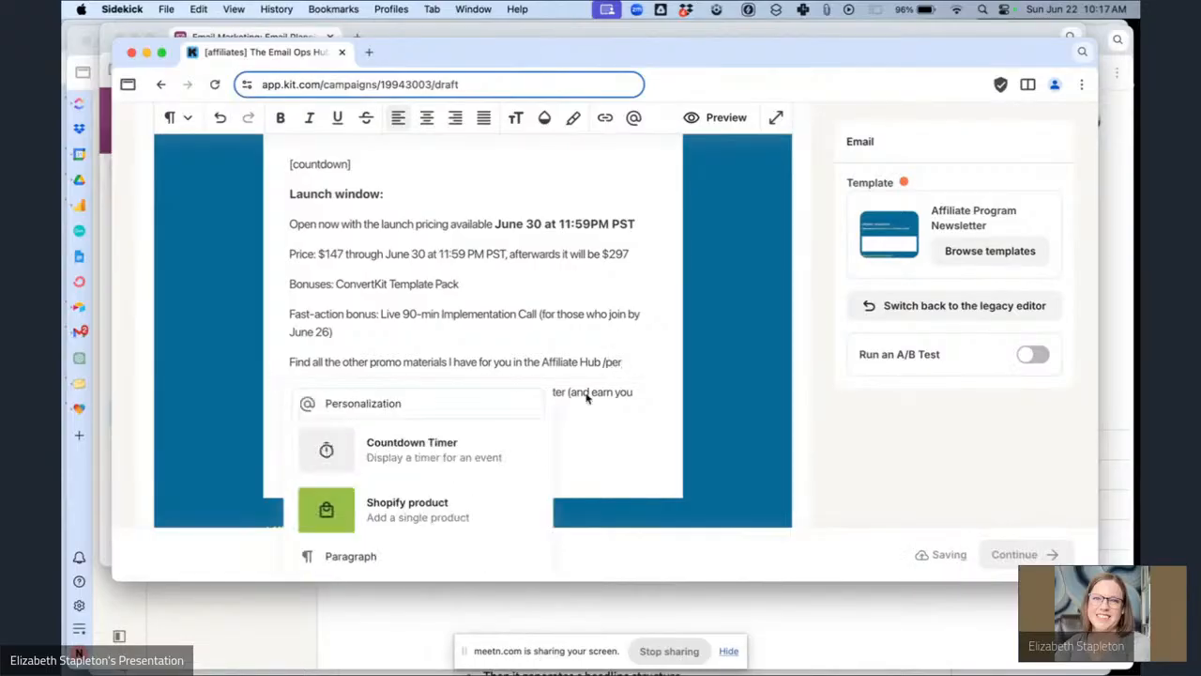
pyautogui.scroll(-5, 413, 542)
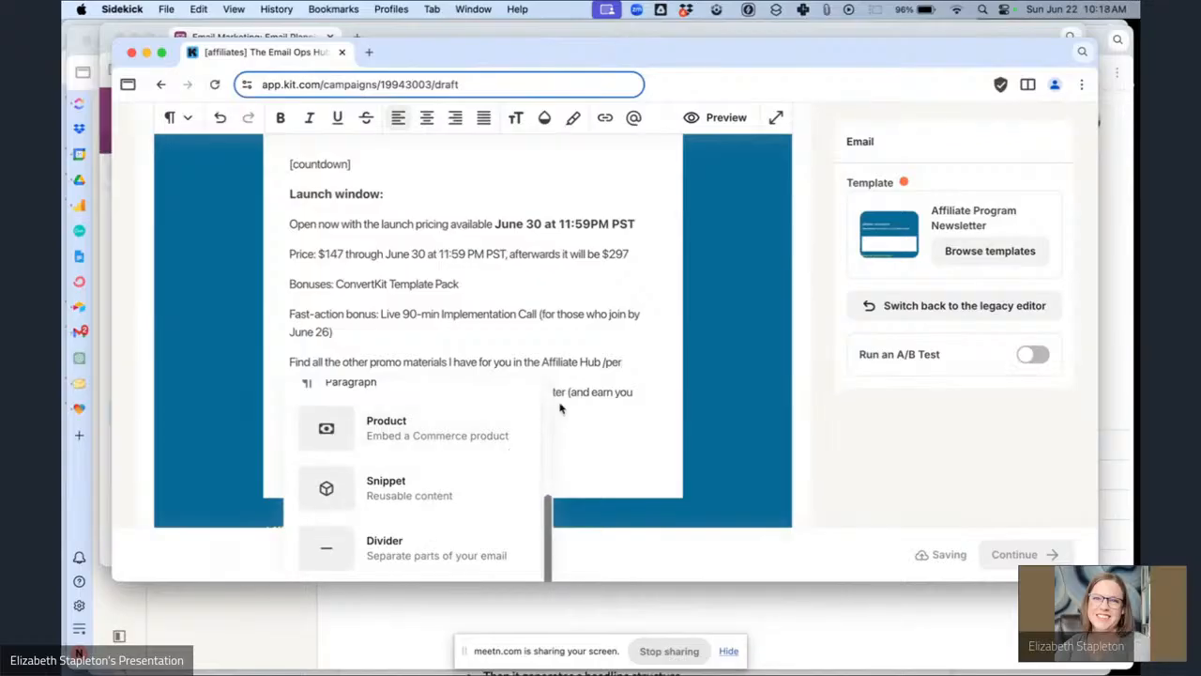
pyautogui.press('BackSpace')
pyautogui.press('BackSpace')
pyautogui.press('BackSpace')
pyautogui.scroll(-3, 418, 533)
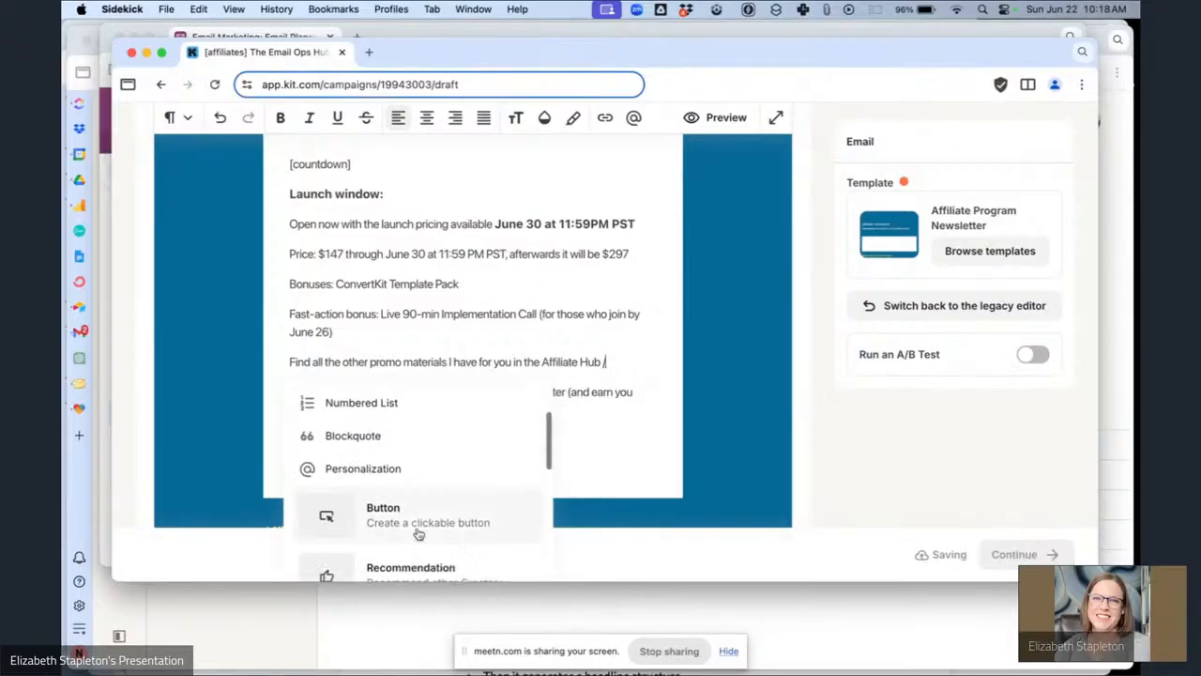
pyautogui.click(370, 456)
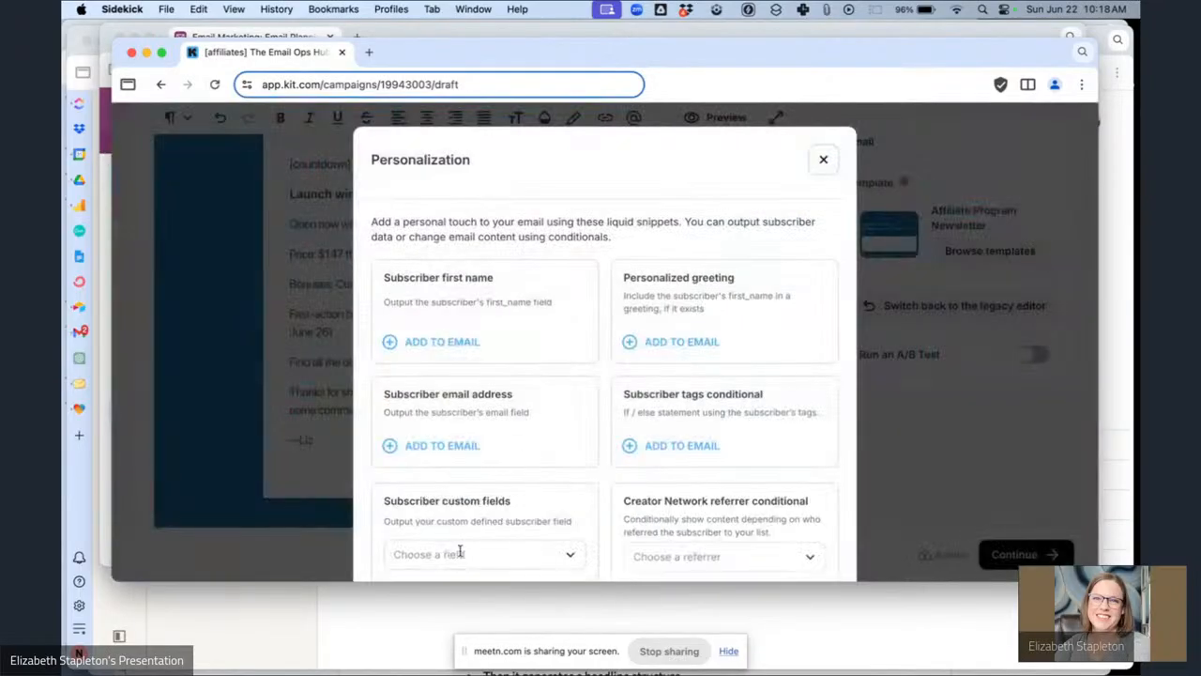
pyautogui.click(460, 552)
pyautogui.click(491, 410)
pyautogui.scroll(-1, 566, 431)
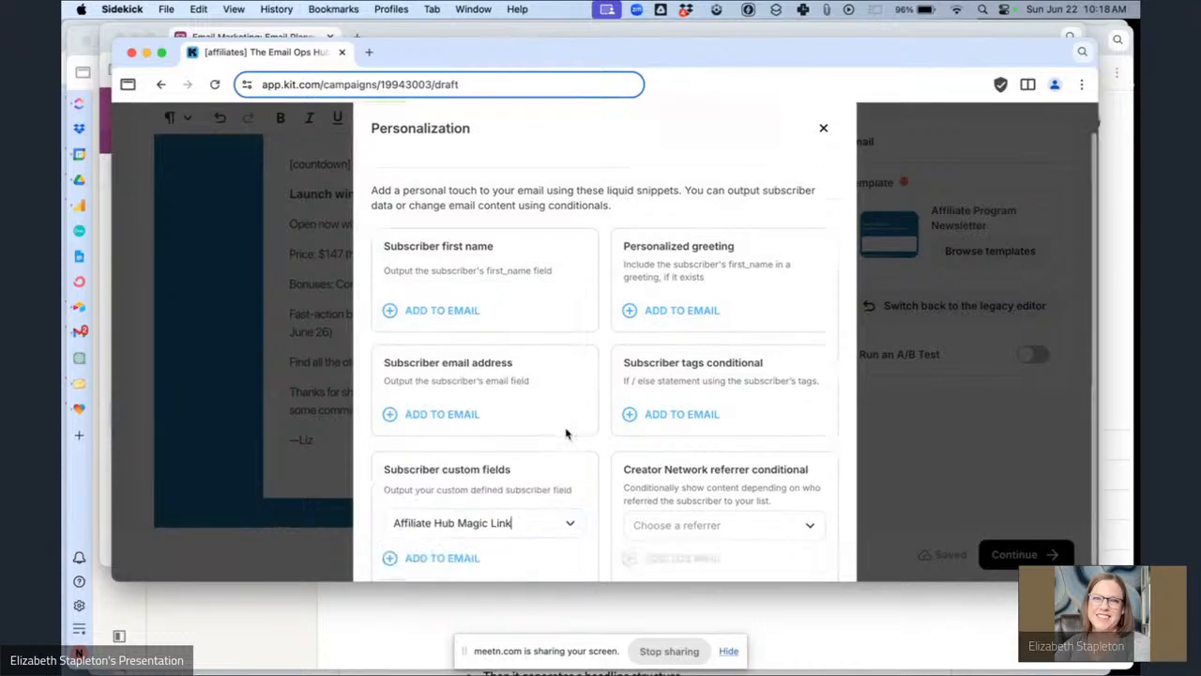
pyautogui.click(455, 550)
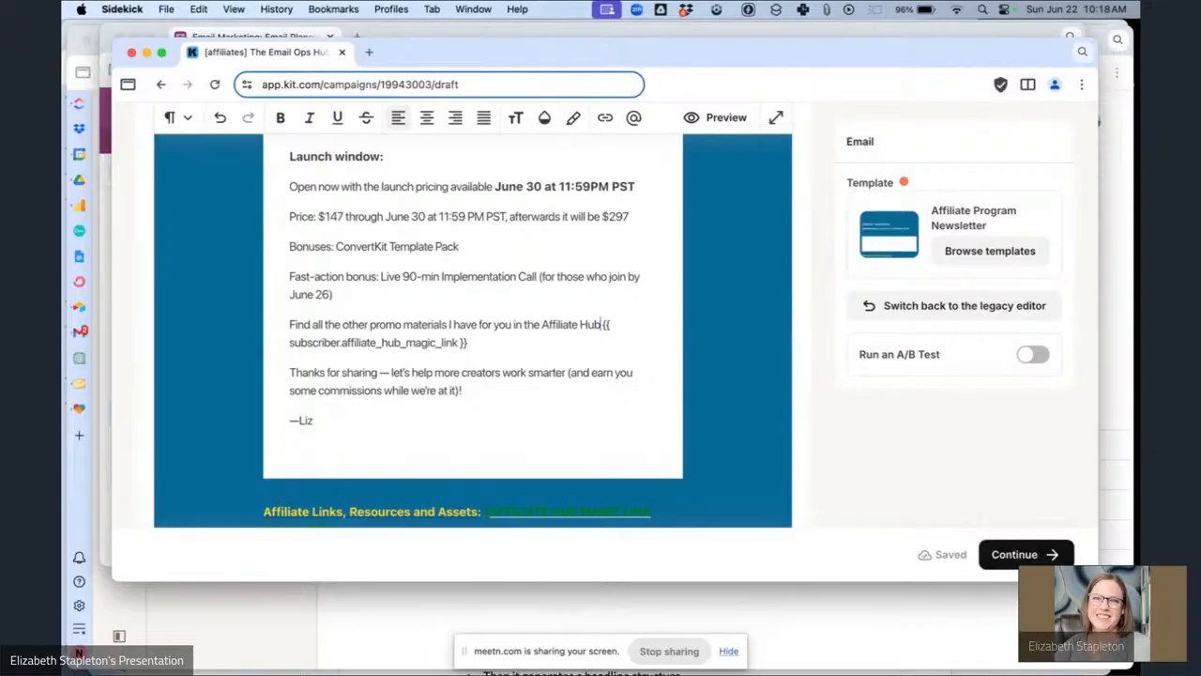
# Replace the [countdown] placeholder with a Countdown Timer block.
pyautogui.scroll(-4, 681, 361)
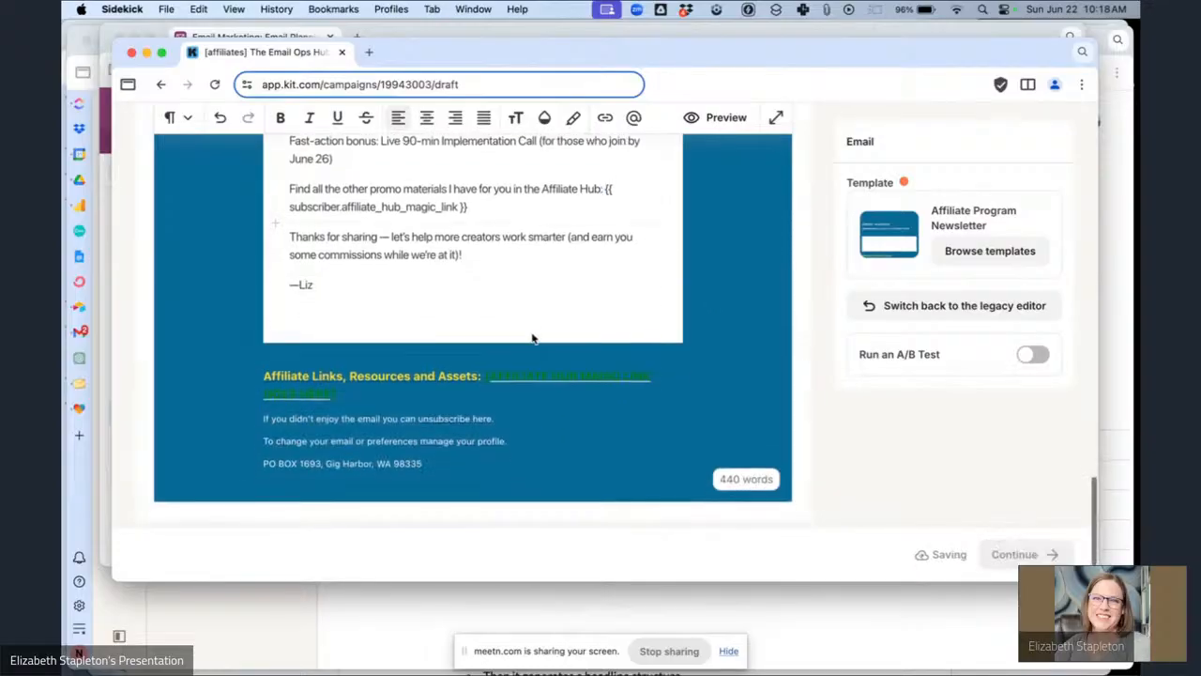
pyautogui.scroll(4, 531, 338)
pyautogui.scroll(5, 531, 333)
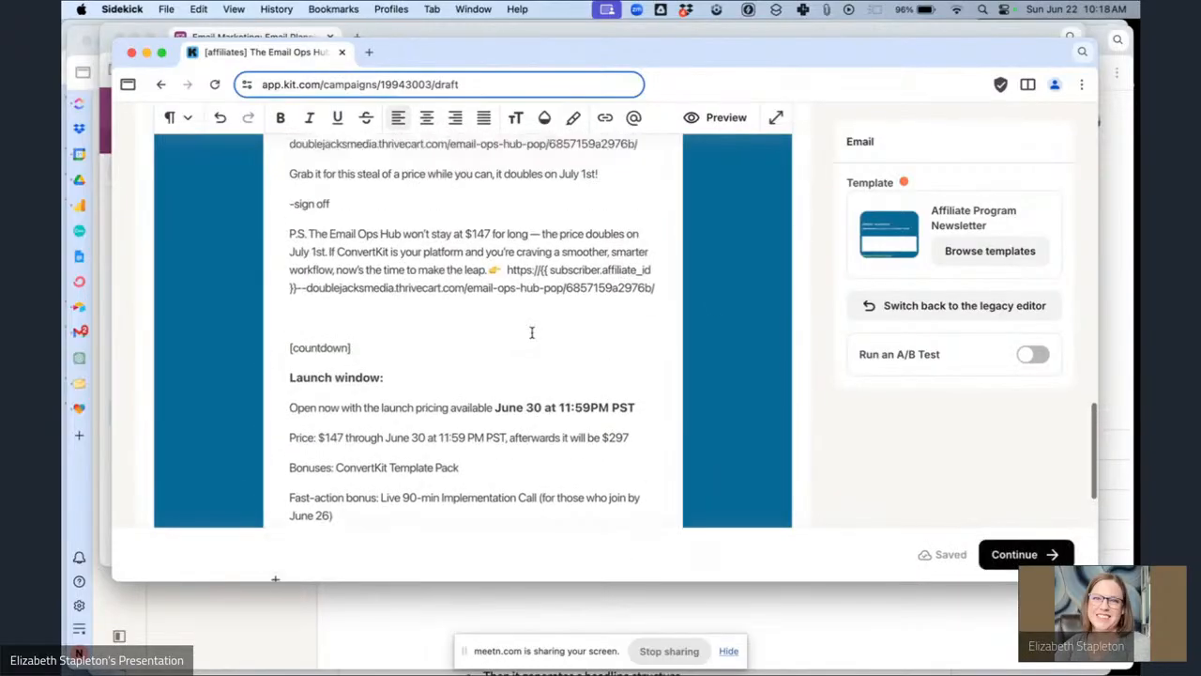
pyautogui.moveTo(377, 351); pyautogui.dragTo(258, 347)
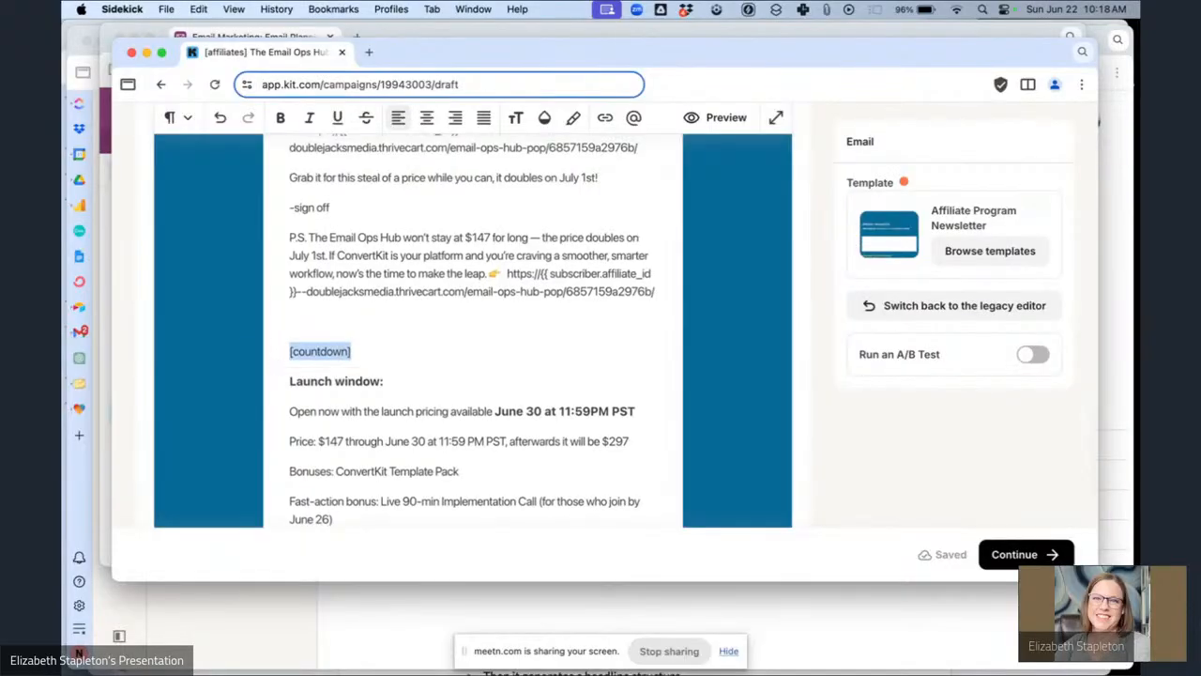
pyautogui.press('BackSpace')
pyautogui.write('/cou')
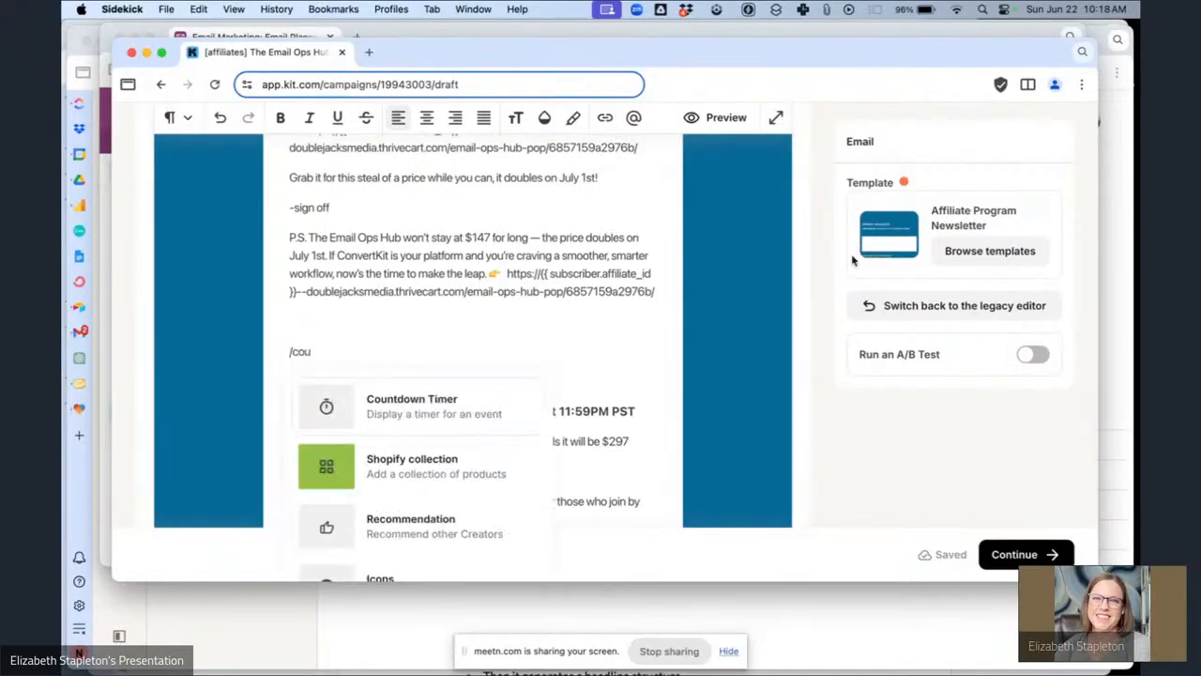
pyautogui.click(456, 399)
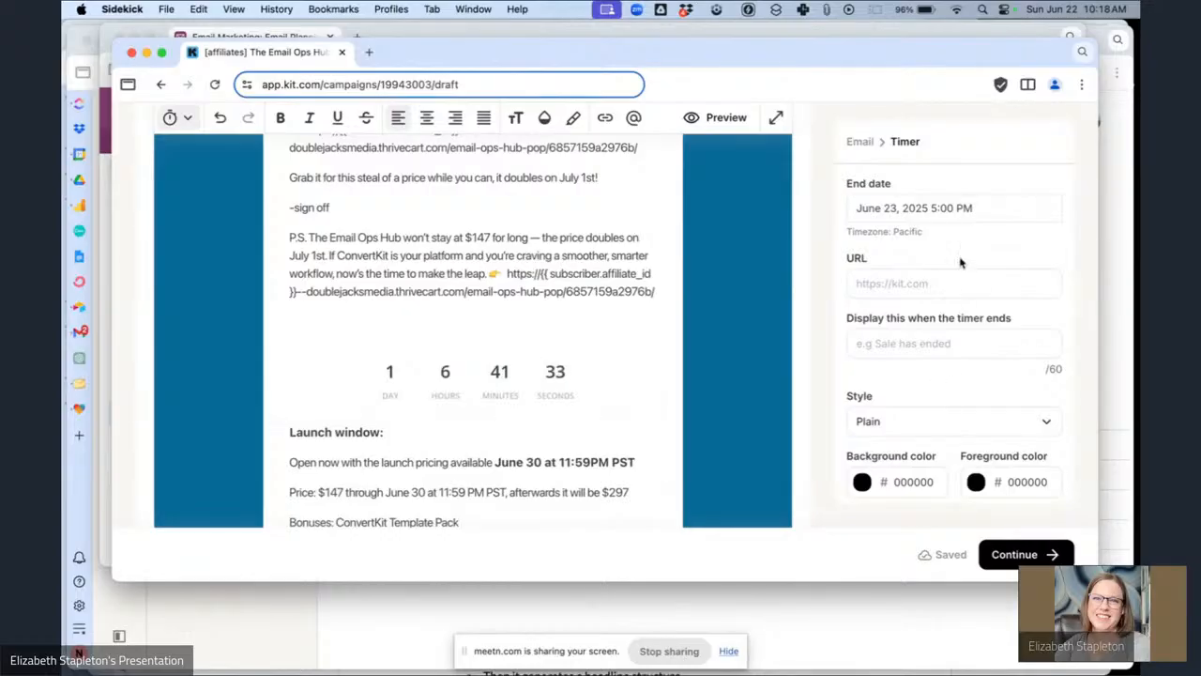
# Set the countdown timer's end date to July 1, 2025 12:00 AM.
pyautogui.click(945, 205)
pyautogui.click(911, 388)
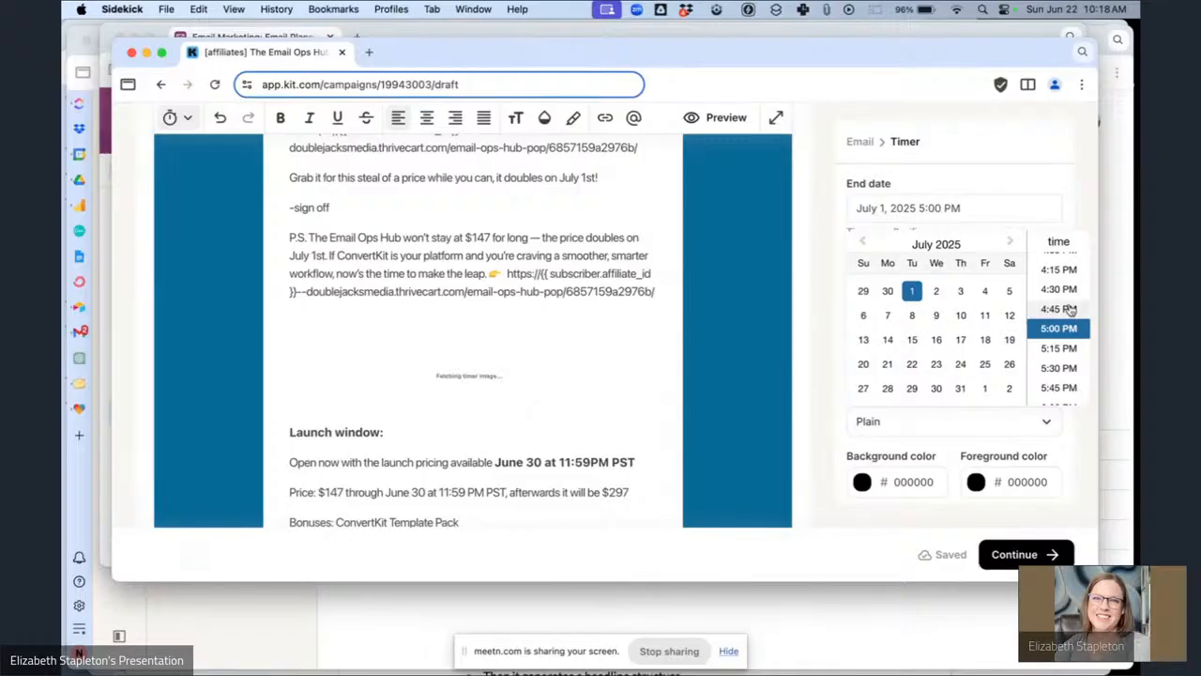
pyautogui.scroll(10, 1062, 313)
pyautogui.click(1061, 261)
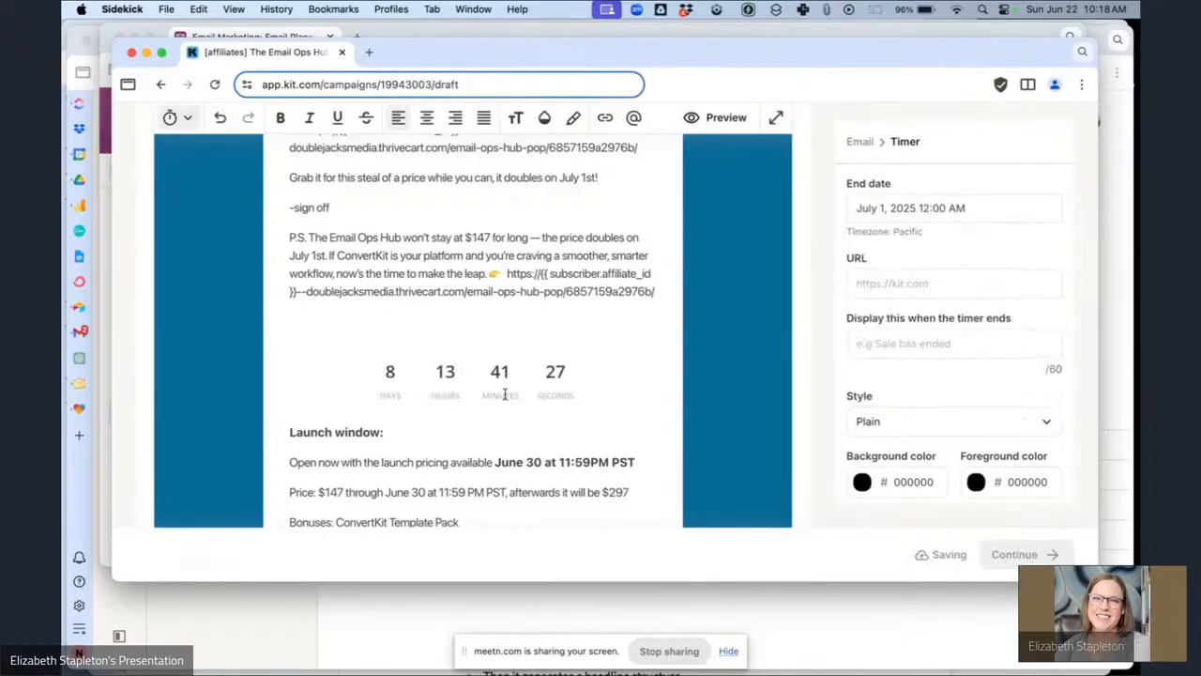
# Delete the countdown timer block above the Launch window section.
pyautogui.scroll(-6, 505, 394)
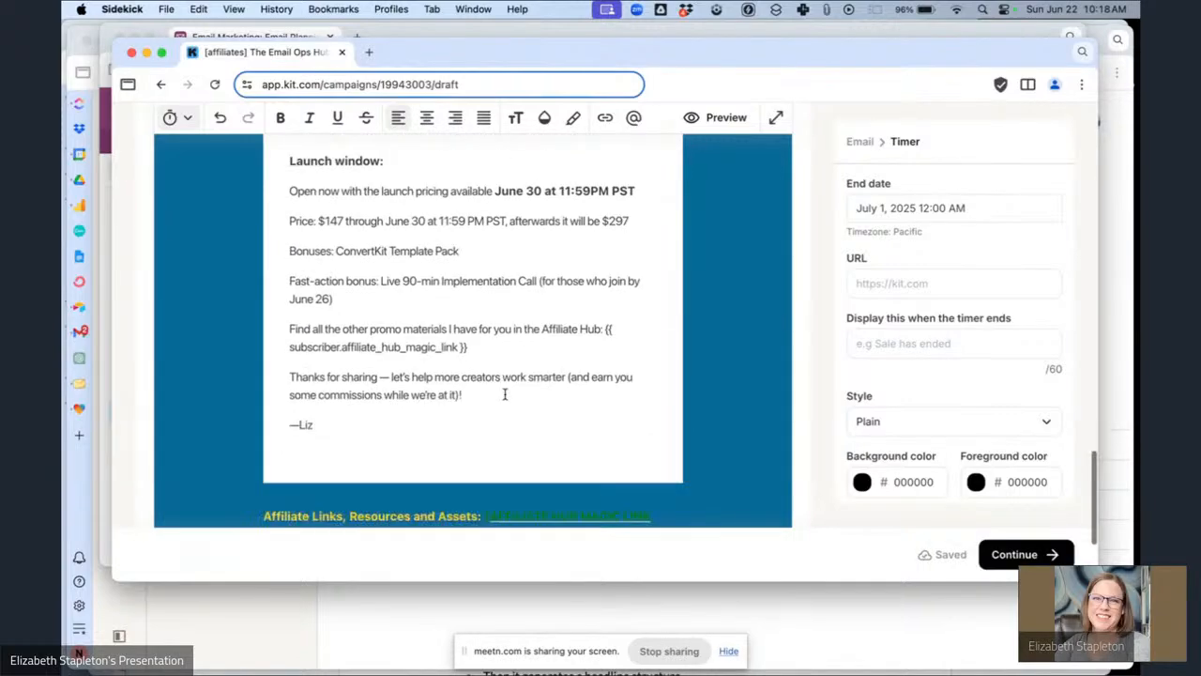
pyautogui.scroll(-2, 505, 394)
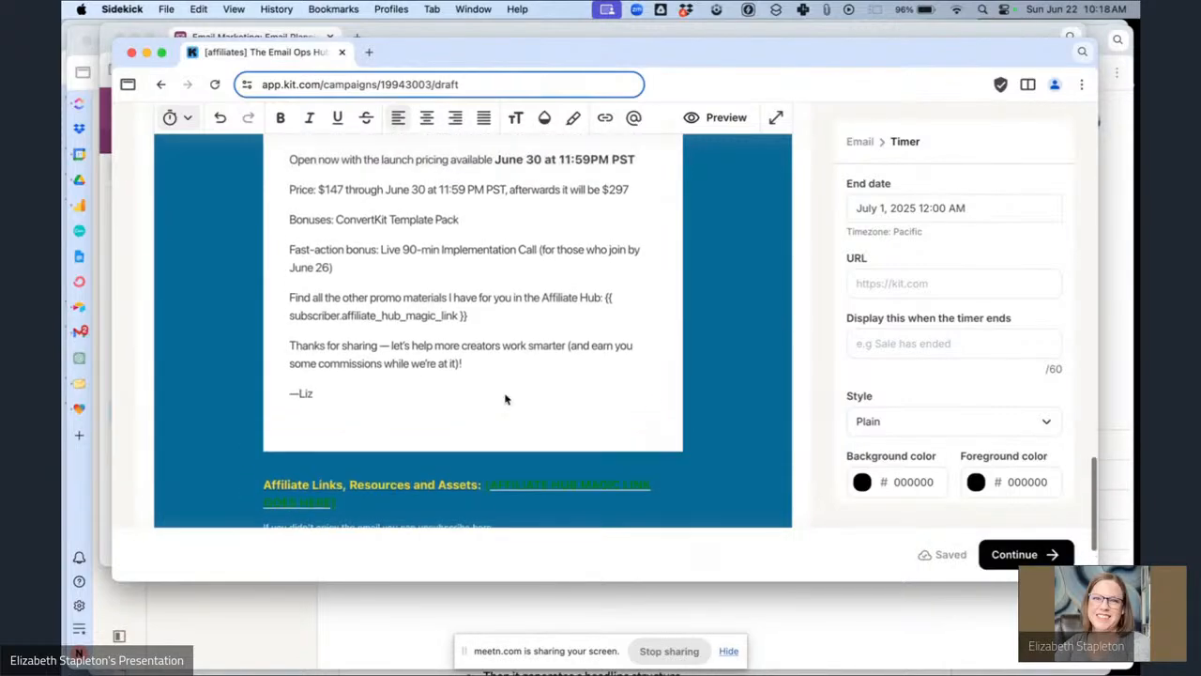
pyautogui.scroll(2, 505, 398)
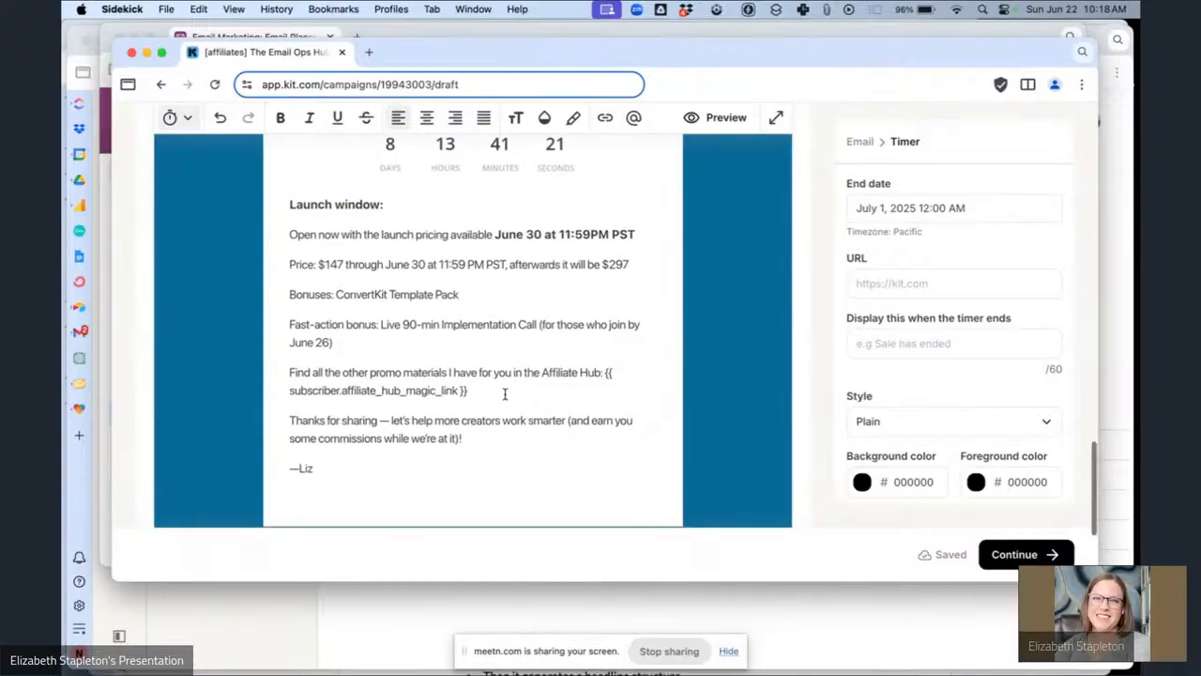
pyautogui.scroll(8, 505, 394)
pyautogui.scroll(-3, 507, 403)
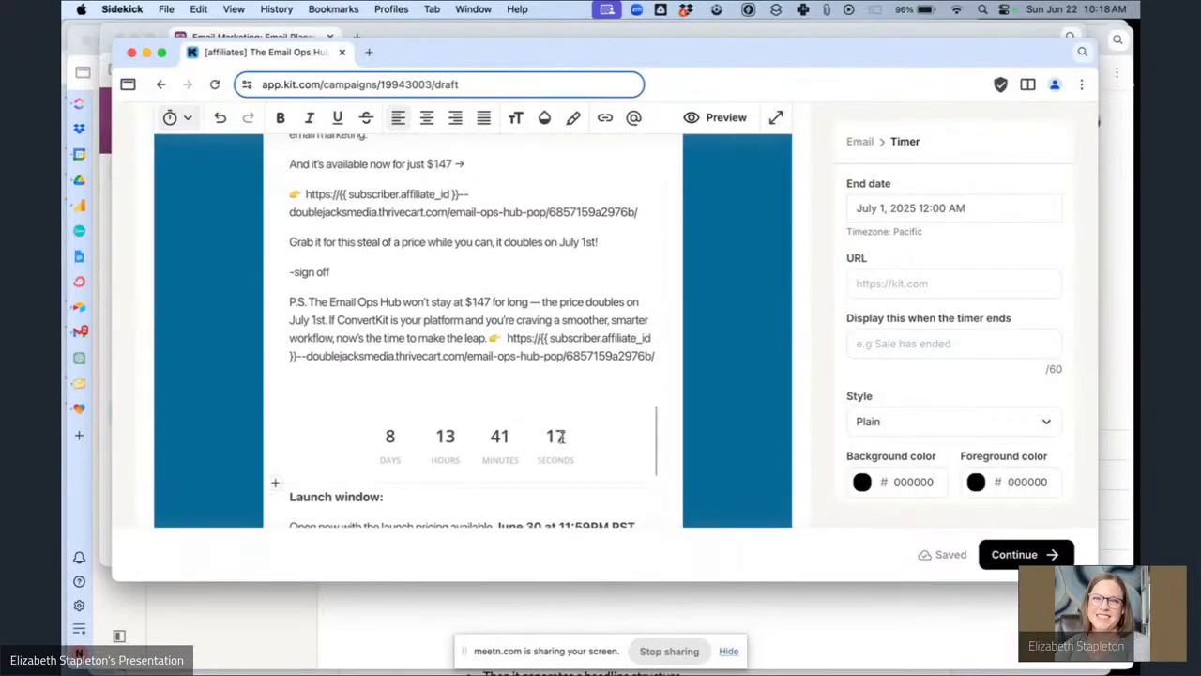
pyautogui.press('BackSpace')
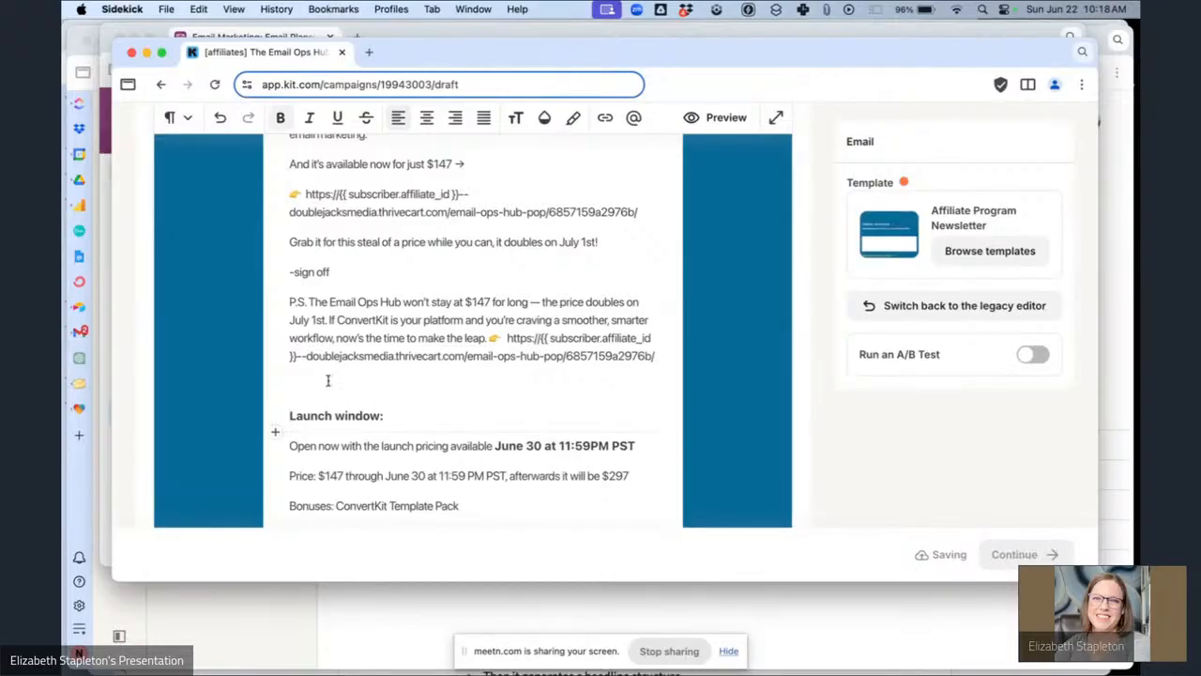
# Add a "[countdown to June 30 at 11:59 pm PST]" placeholder line between the P.S. and the Launch window section.
pyautogui.click(327, 380)
pyautogui.write('[cp')
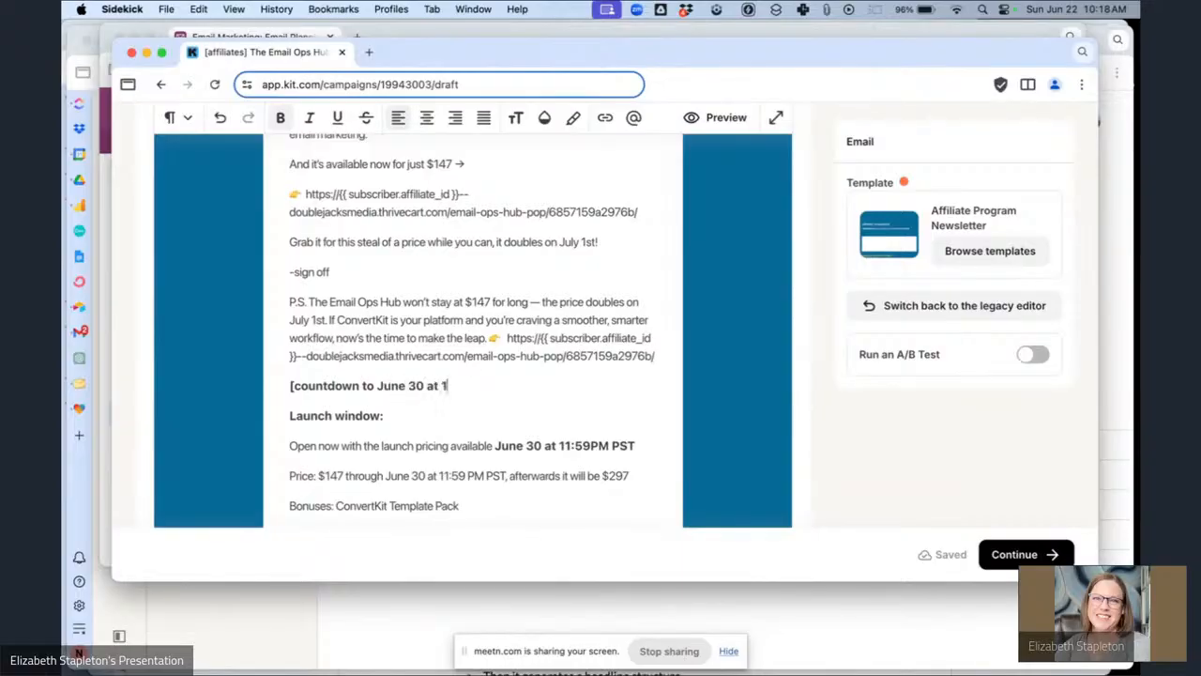
pyautogui.write('59 pm PST')
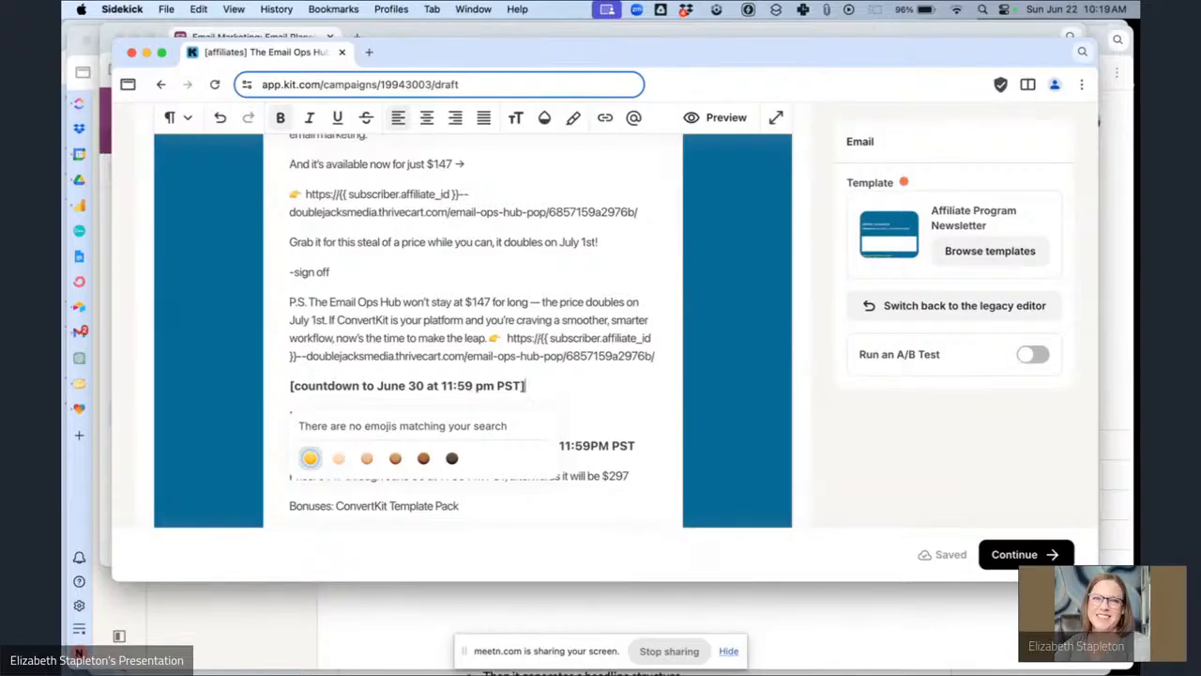
# Preview the affiliate email and read through its full content before closing the preview.
pyautogui.scroll(5, 535, 333)
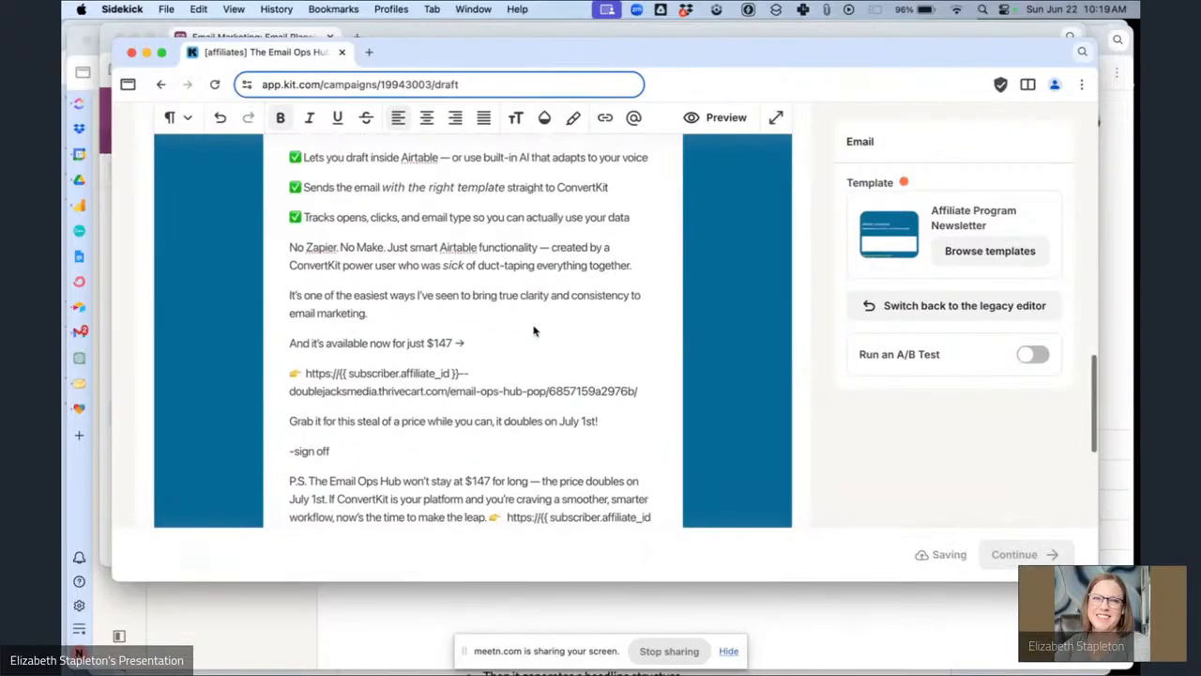
pyautogui.scroll(15, 534, 330)
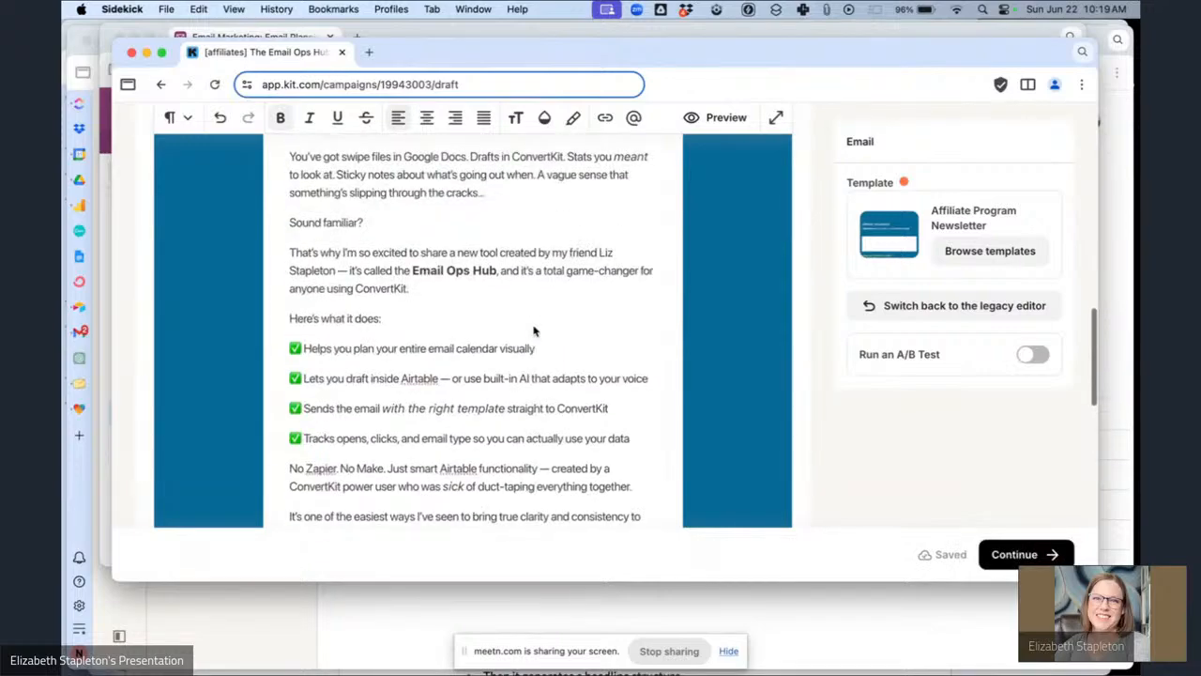
pyautogui.scroll(15, 533, 330)
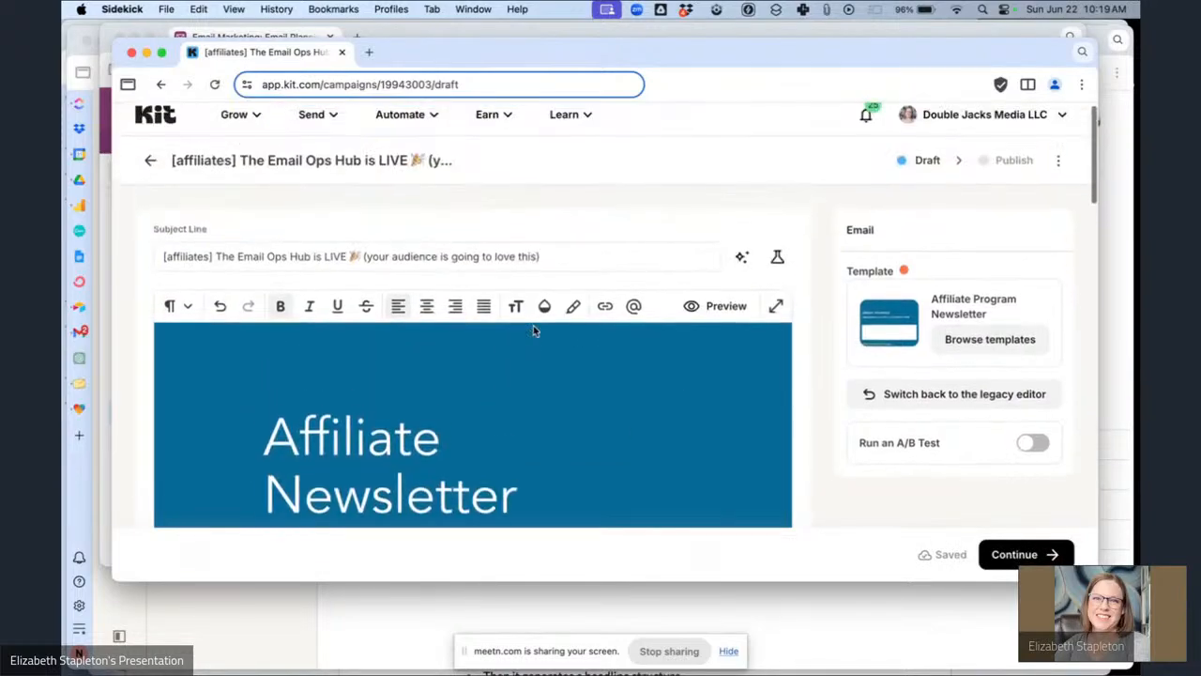
pyautogui.click(727, 313)
pyautogui.scroll(-5, 411, 326)
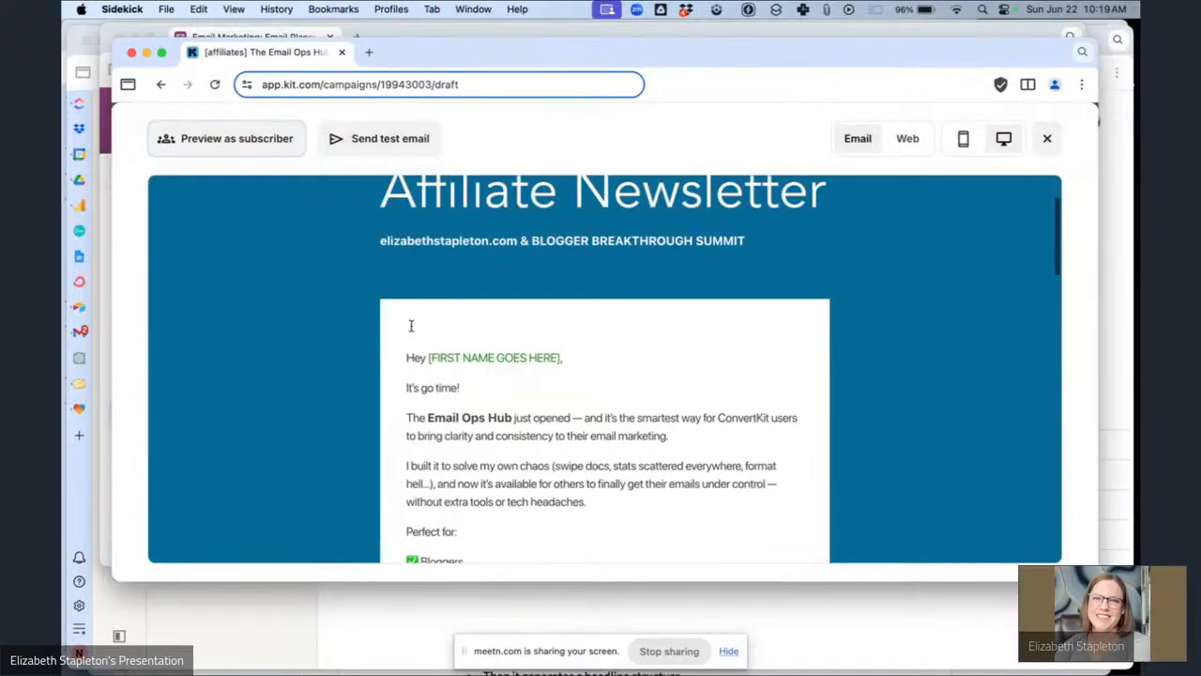
pyautogui.scroll(-10, 410, 326)
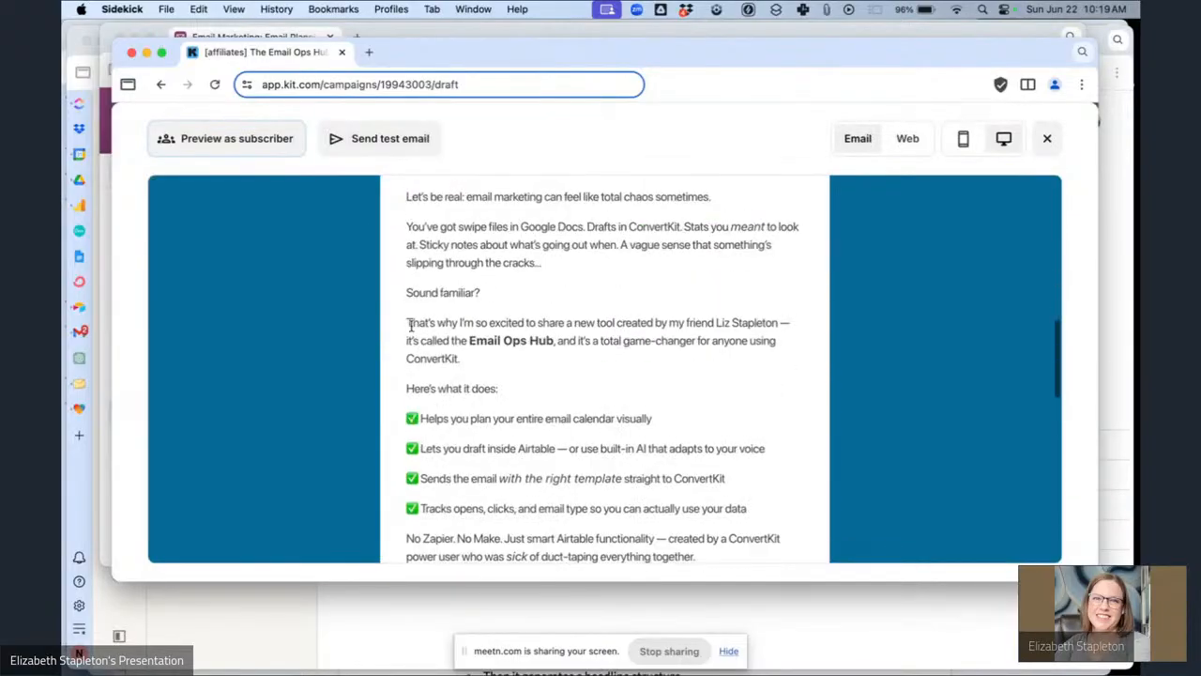
pyautogui.scroll(-7, 410, 327)
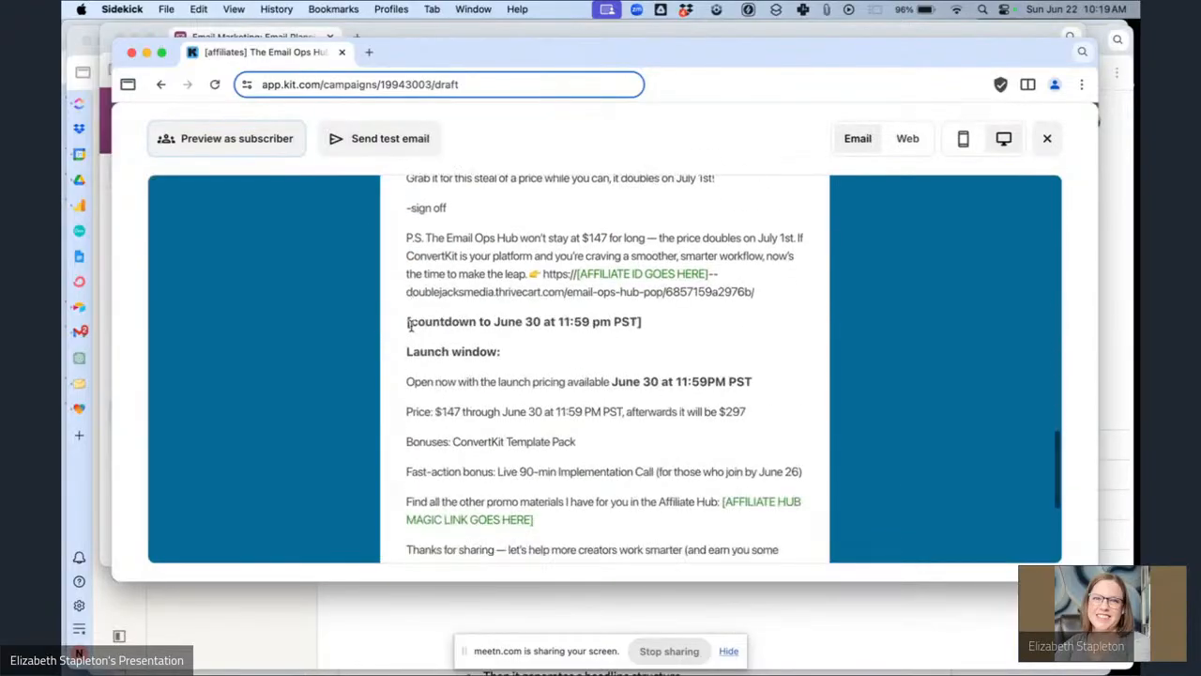
pyautogui.scroll(-5, 410, 327)
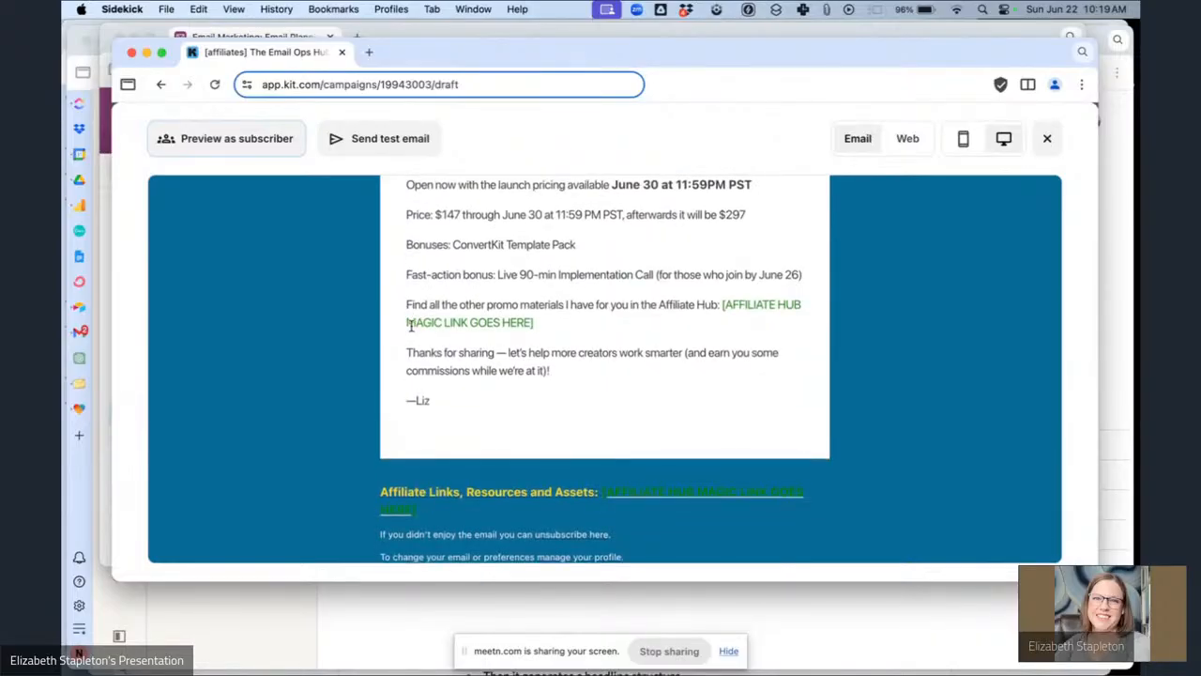
pyautogui.scroll(20, 410, 326)
pyautogui.click(1047, 138)
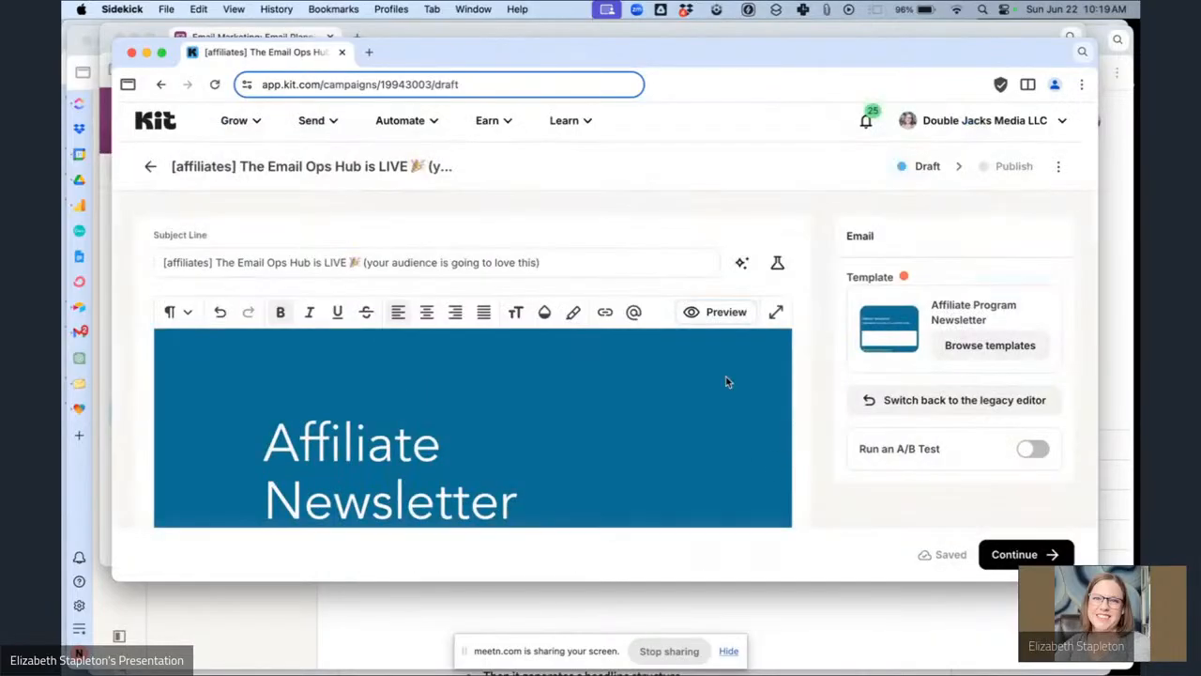
# Continue to publishing, choose to send the broadcast as an email, and filter recipients to the Affiliates segment.
pyautogui.click(1018, 554)
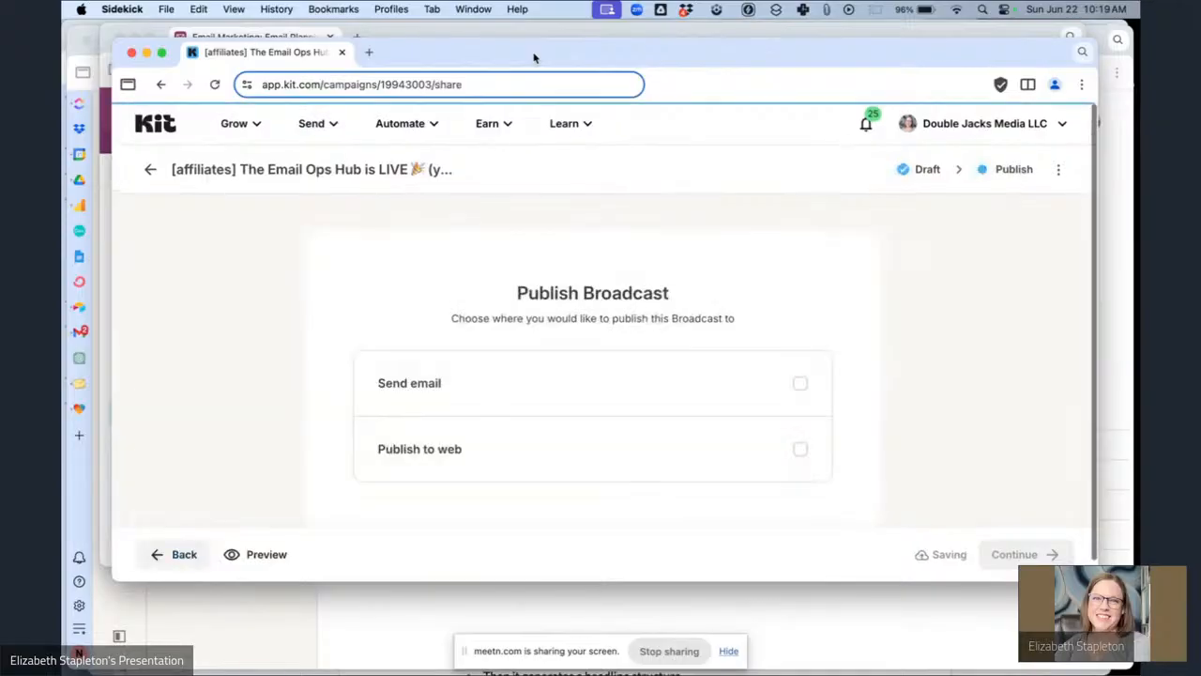
pyautogui.click(594, 394)
pyautogui.scroll(-5, 673, 383)
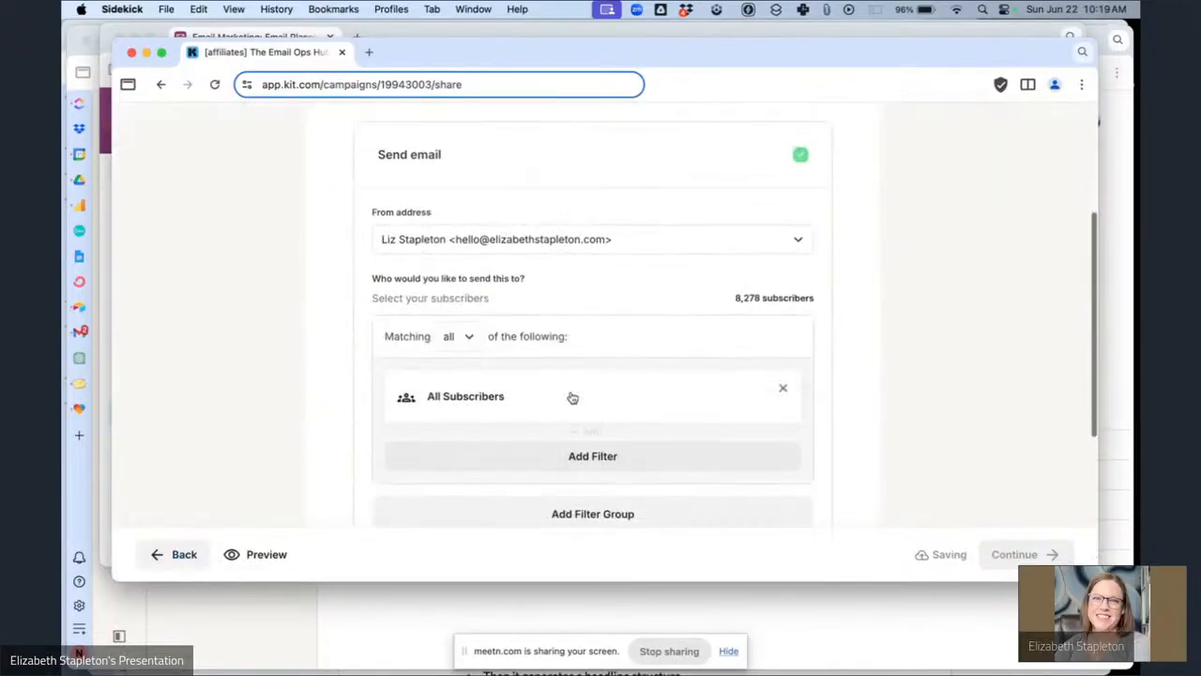
pyautogui.click(589, 403)
pyautogui.click(588, 429)
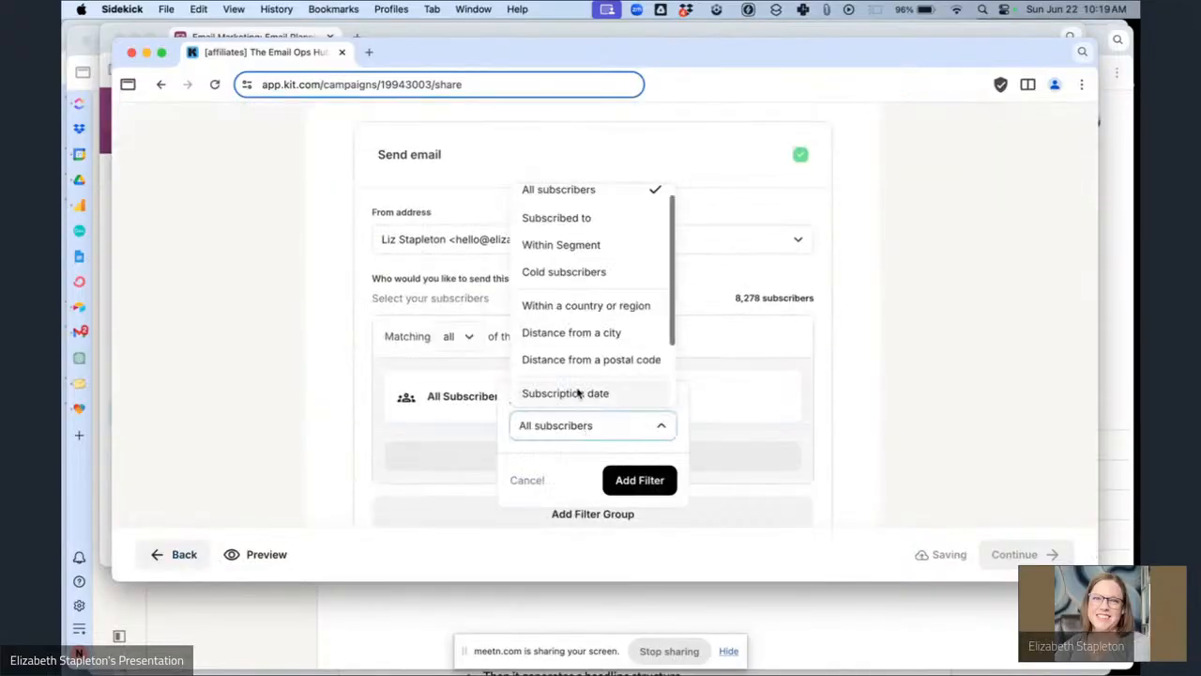
pyautogui.click(570, 247)
pyautogui.click(563, 461)
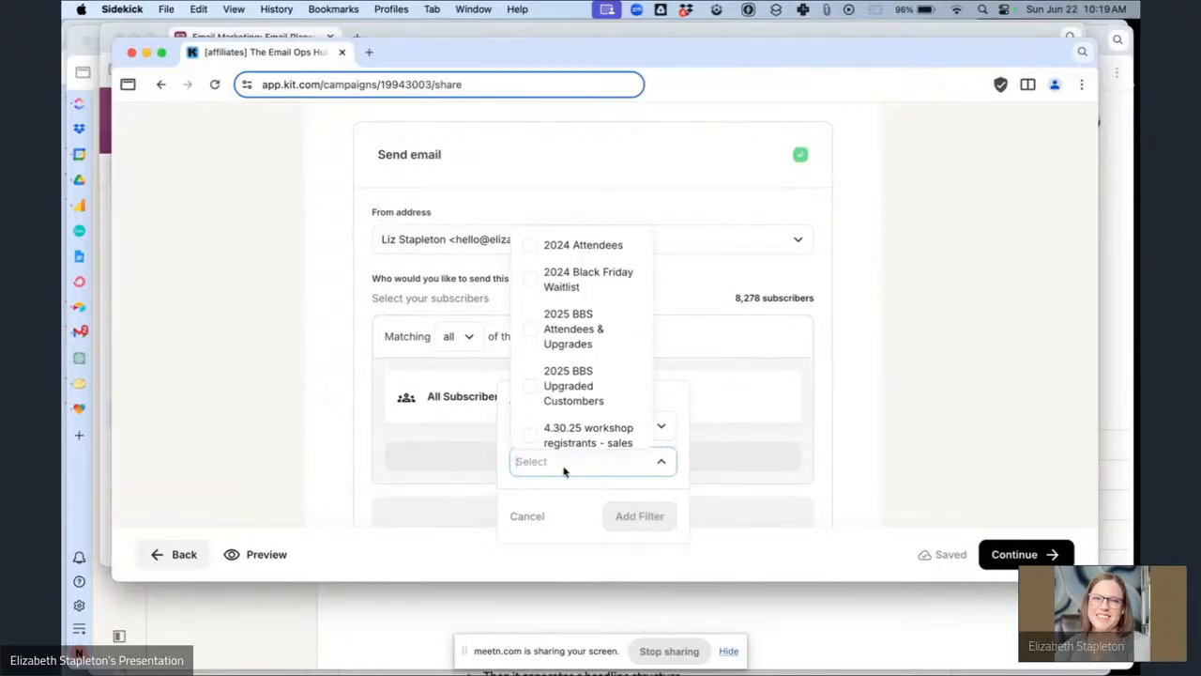
pyautogui.write('aff')
pyautogui.click(562, 494)
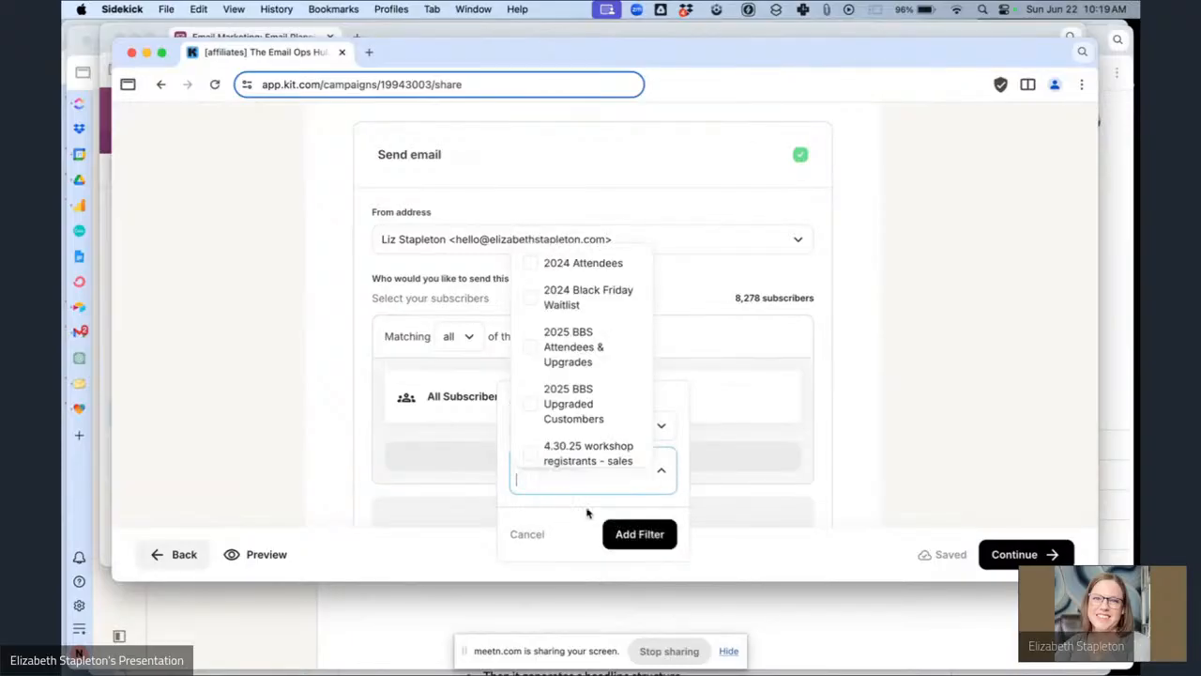
pyautogui.click(639, 533)
# Check the affiliate email's planning record, then schedule the broadcast for June 25, 2025 at 1:25 PM PDT.
pyautogui.click(410, 33)
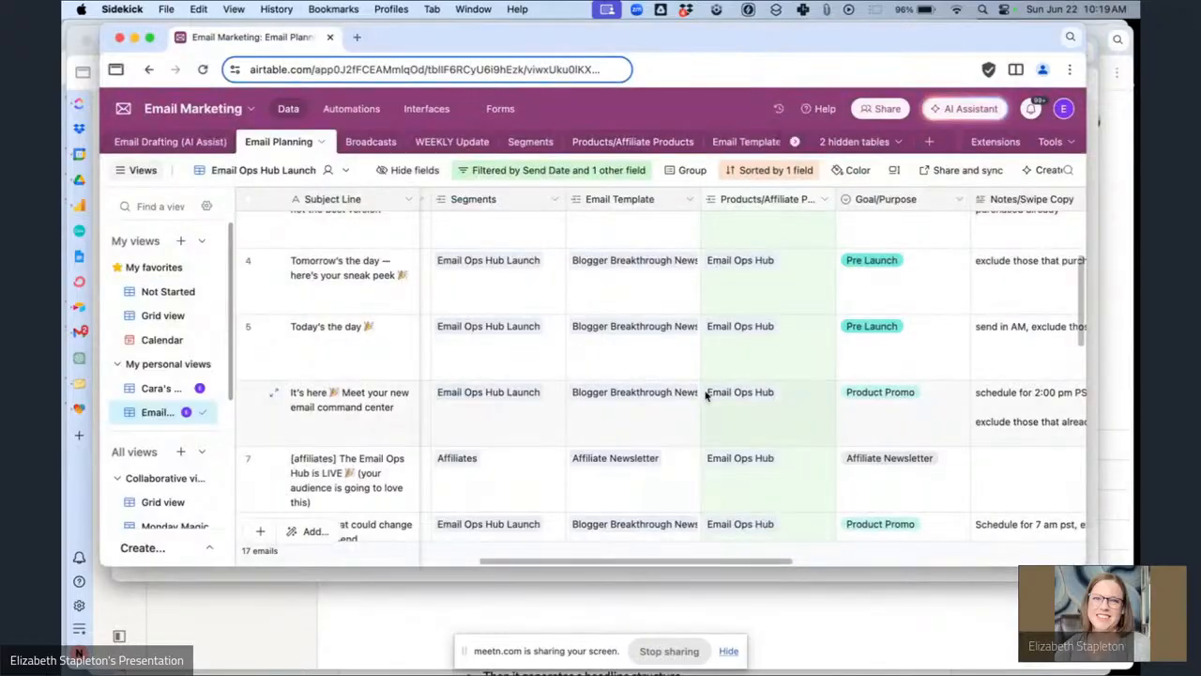
pyautogui.hscroll(-5, 685, 317)
pyautogui.hscroll(-3, 685, 317)
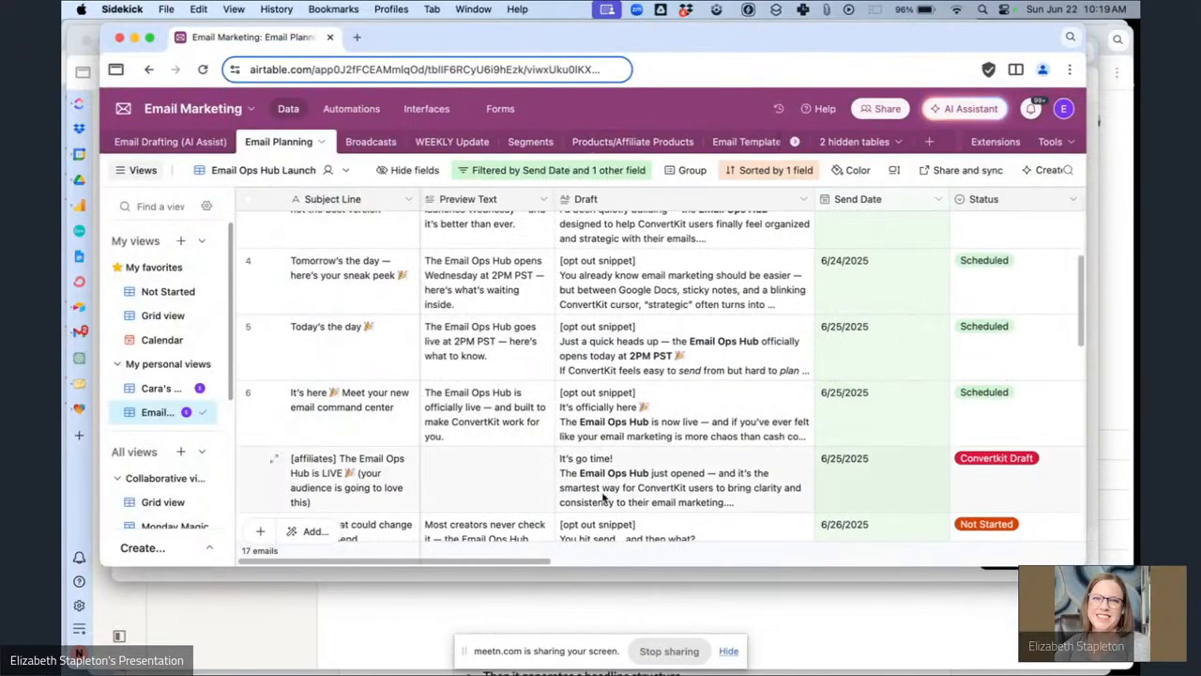
pyautogui.hscroll(10, 603, 498)
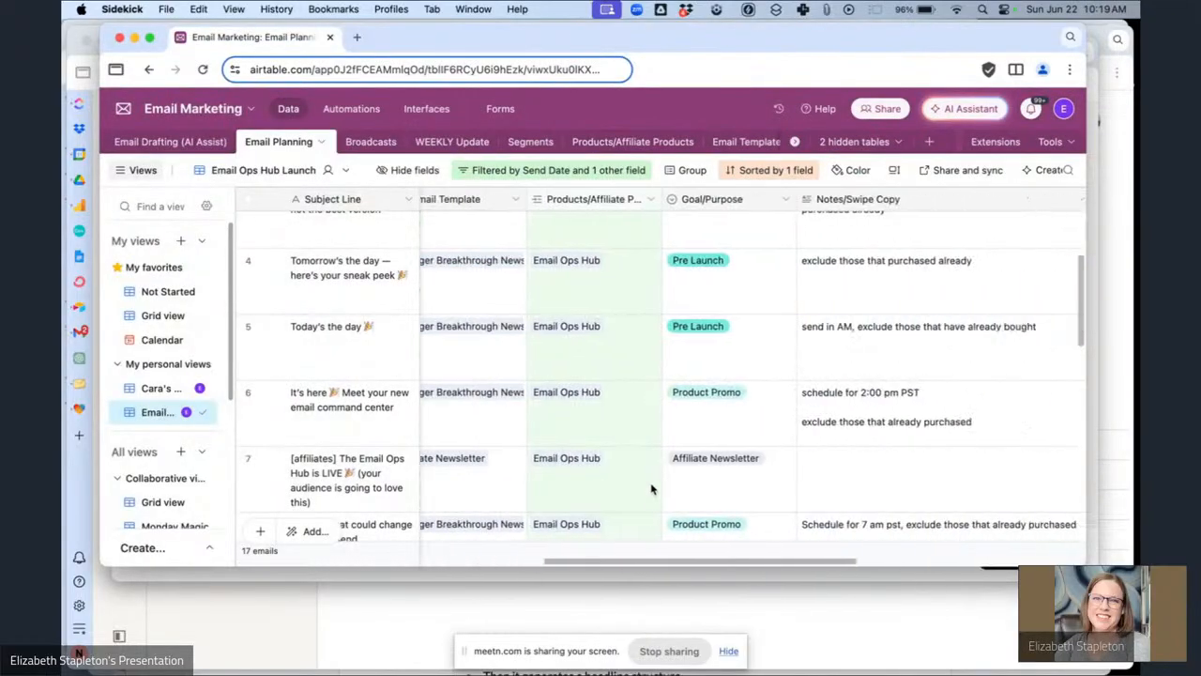
pyautogui.hscroll(-10, 652, 488)
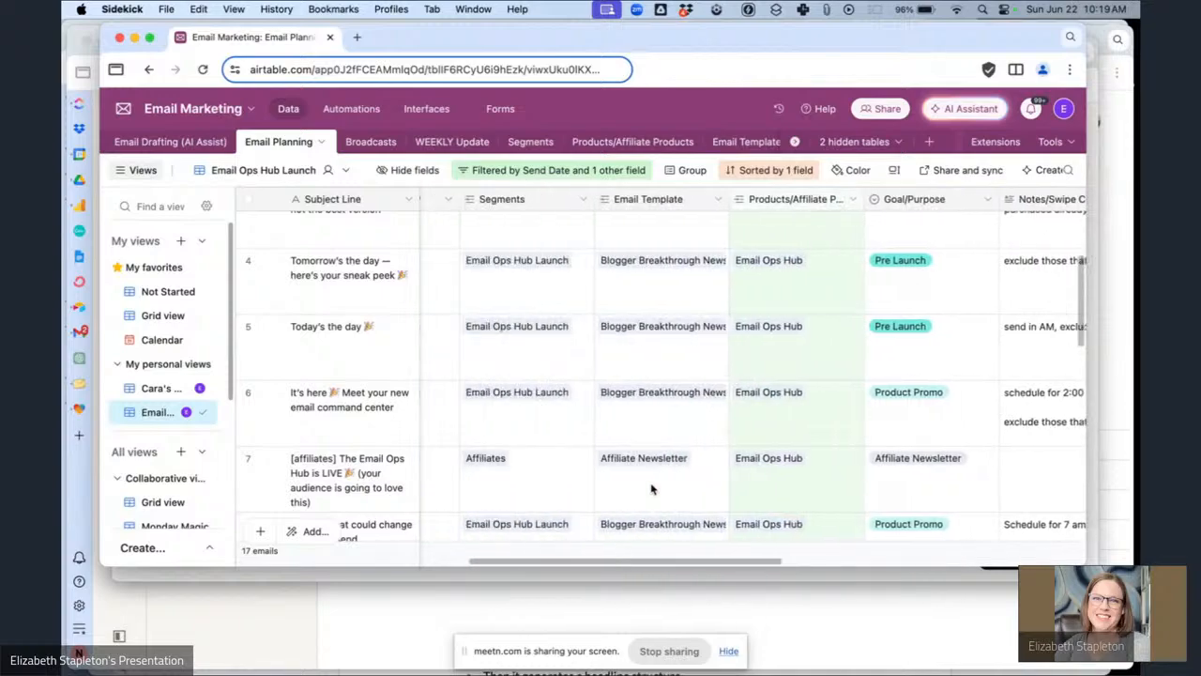
pyautogui.click(611, 575)
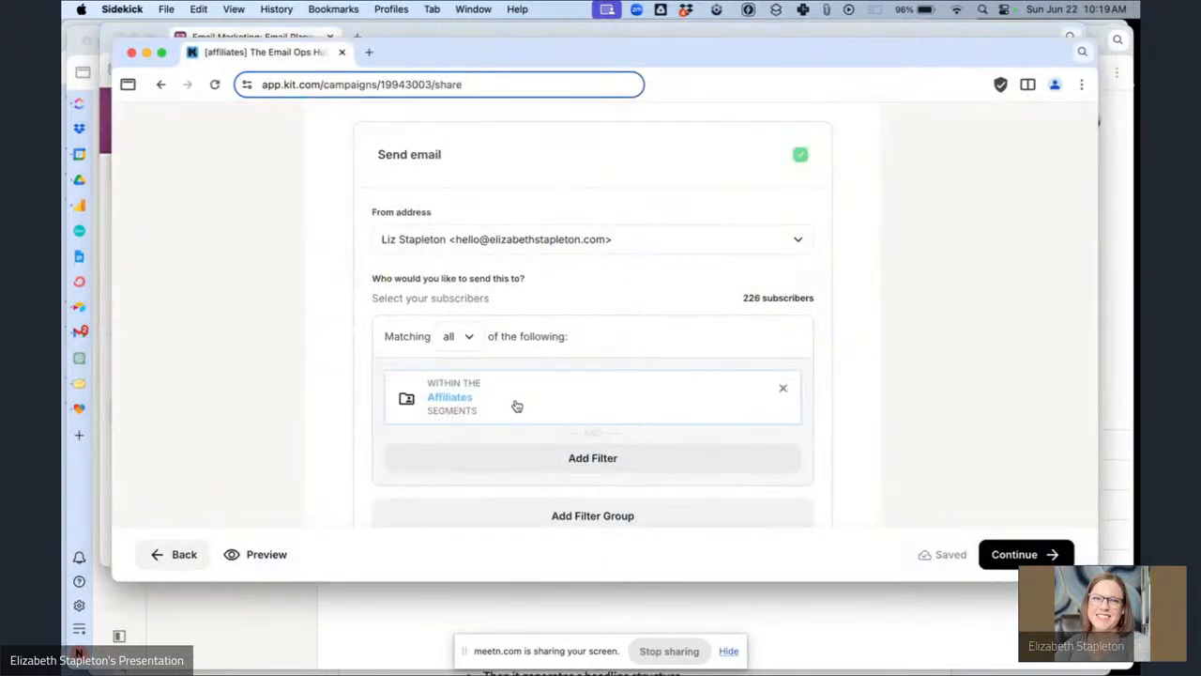
pyautogui.scroll(-5, 540, 298)
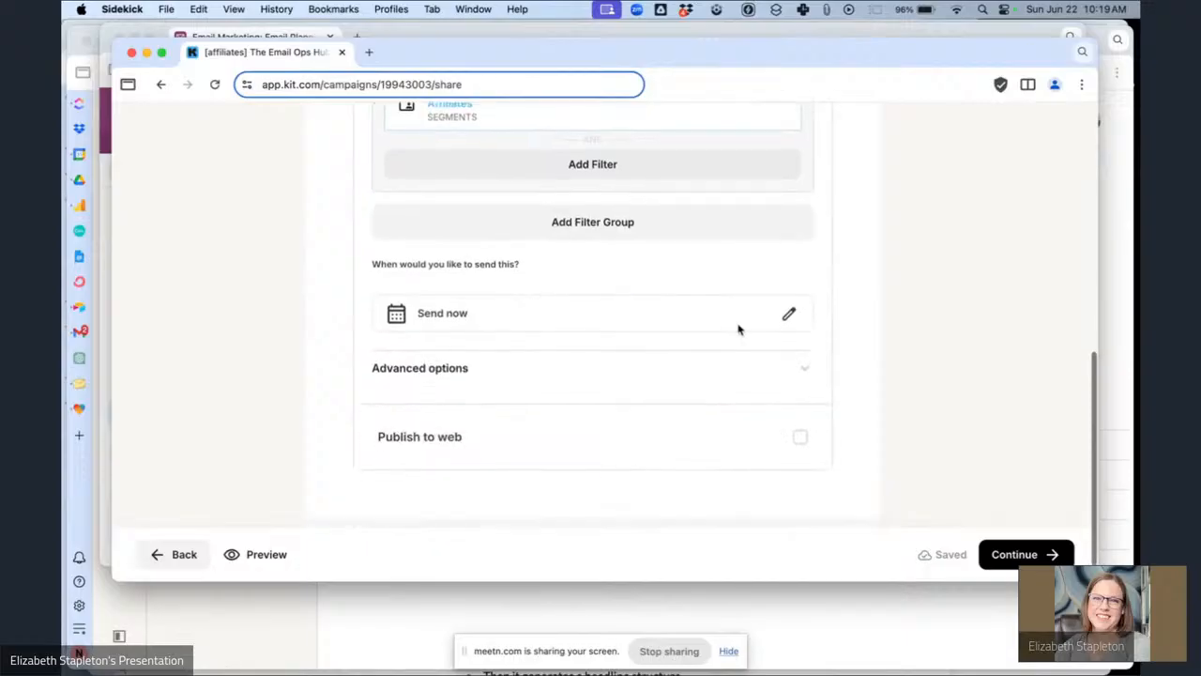
pyautogui.click(790, 315)
pyautogui.click(757, 468)
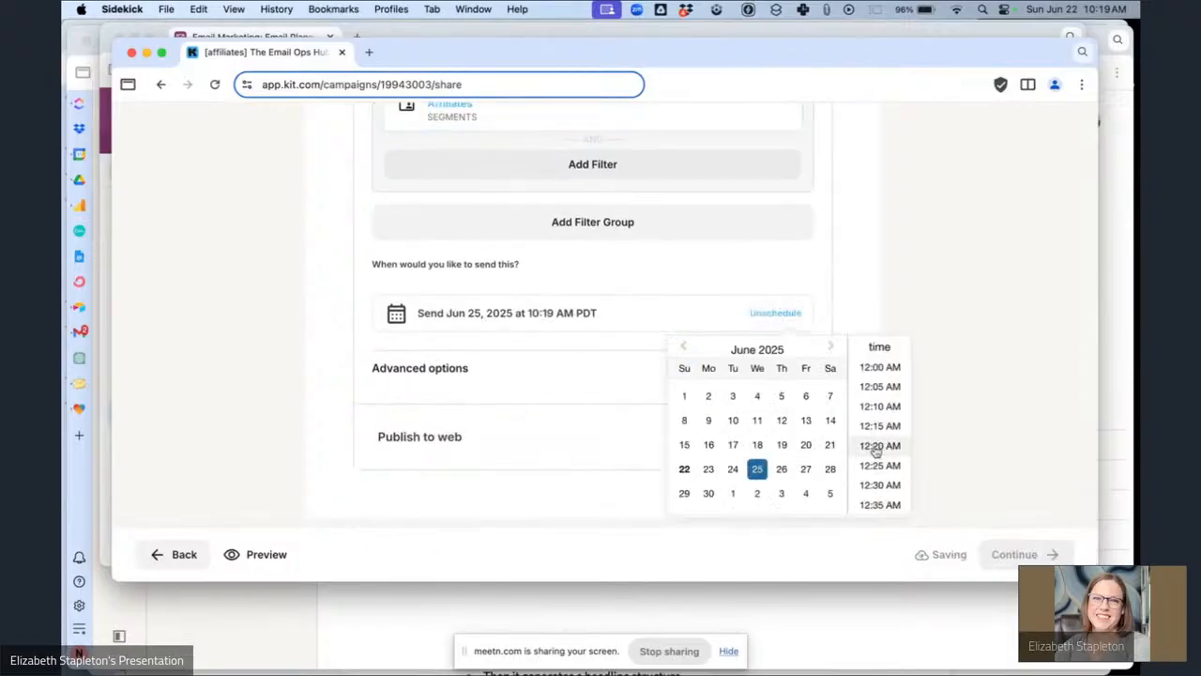
pyautogui.scroll(-2, 880, 441)
pyautogui.scroll(-15, 880, 441)
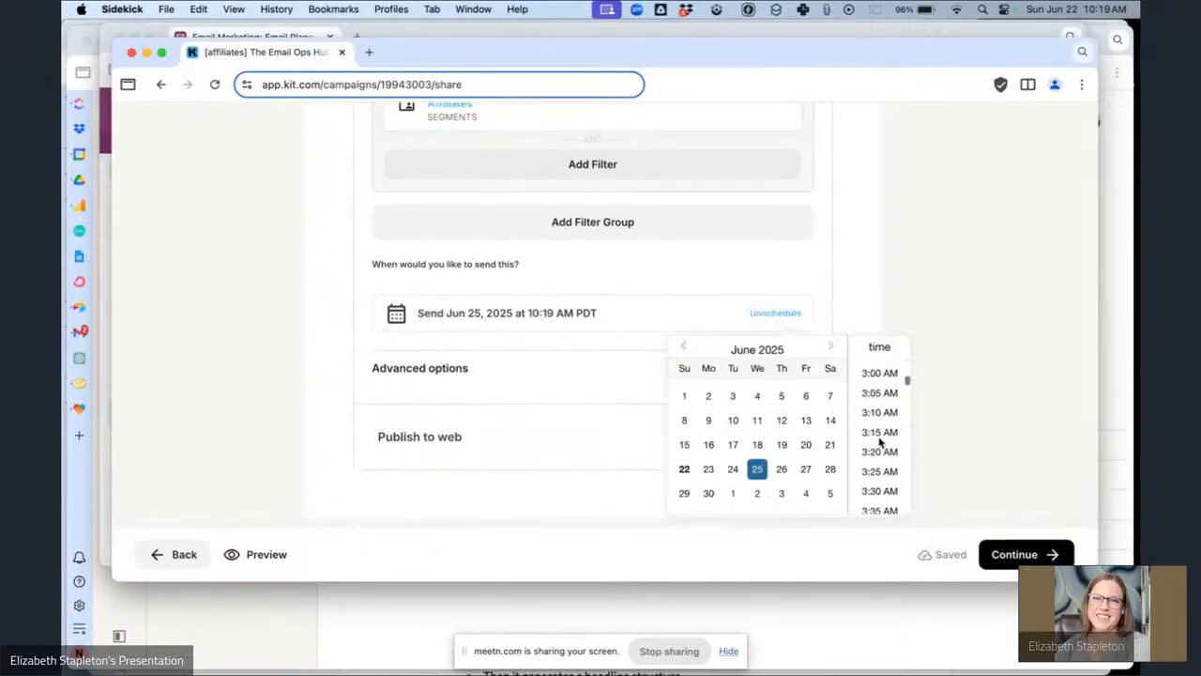
pyautogui.scroll(-20, 880, 435)
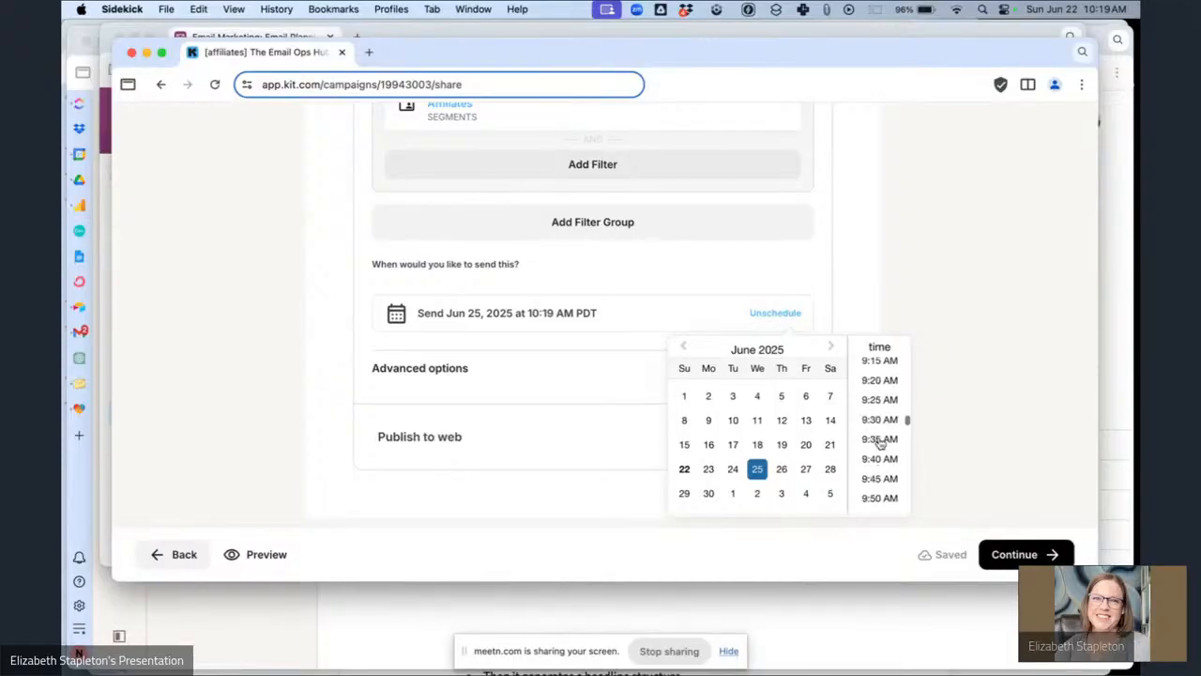
pyautogui.scroll(-15, 880, 442)
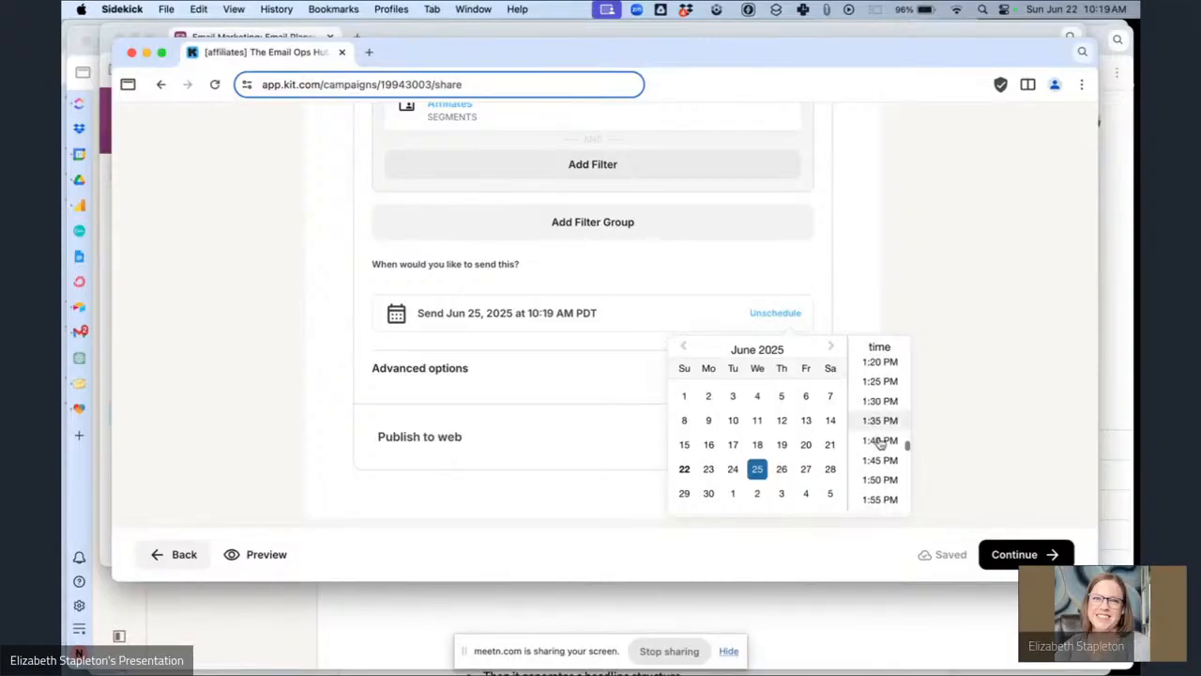
pyautogui.click(880, 388)
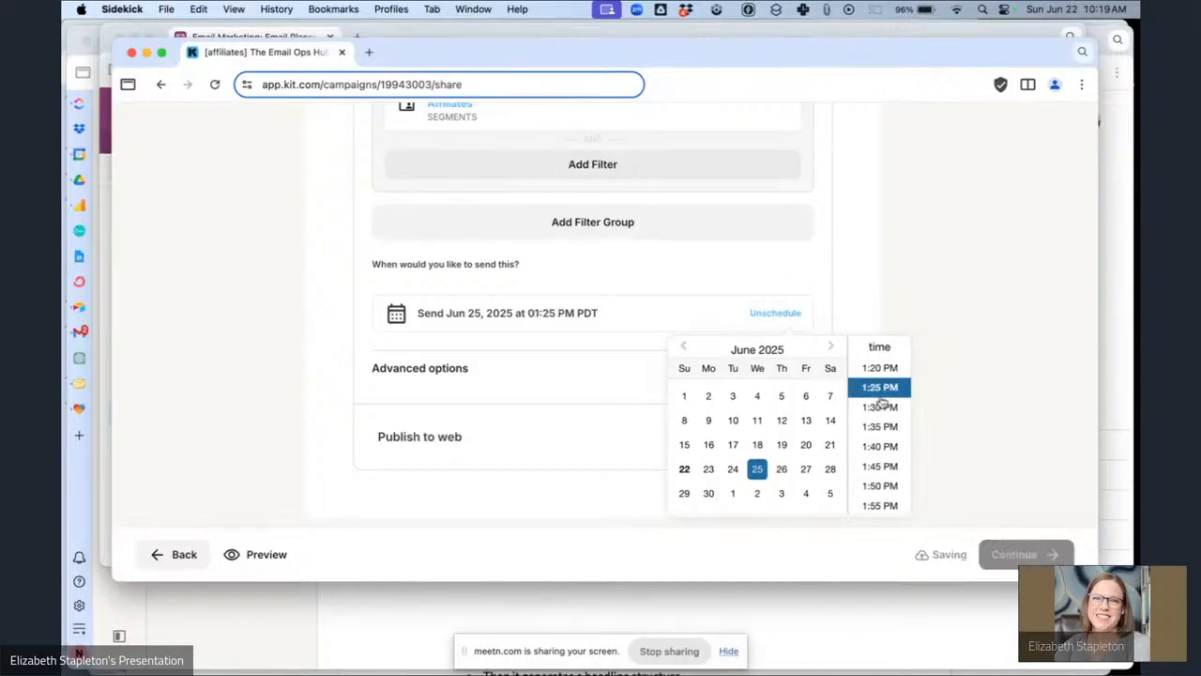
pyautogui.click(974, 431)
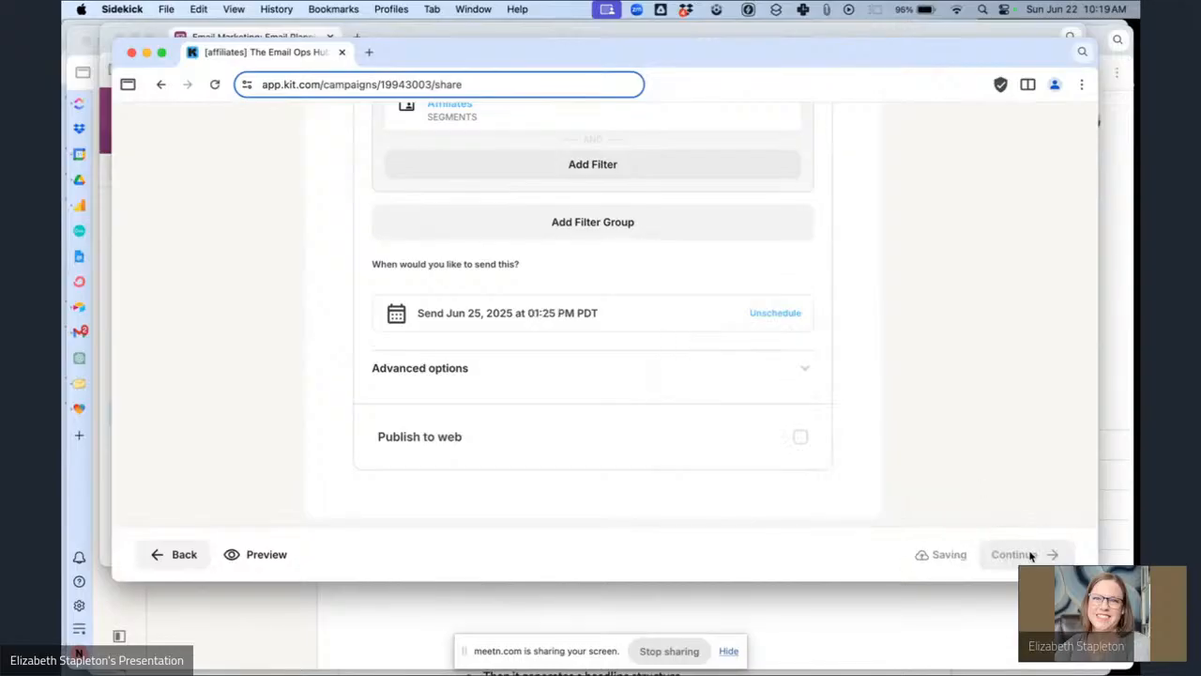
pyautogui.click(1031, 555)
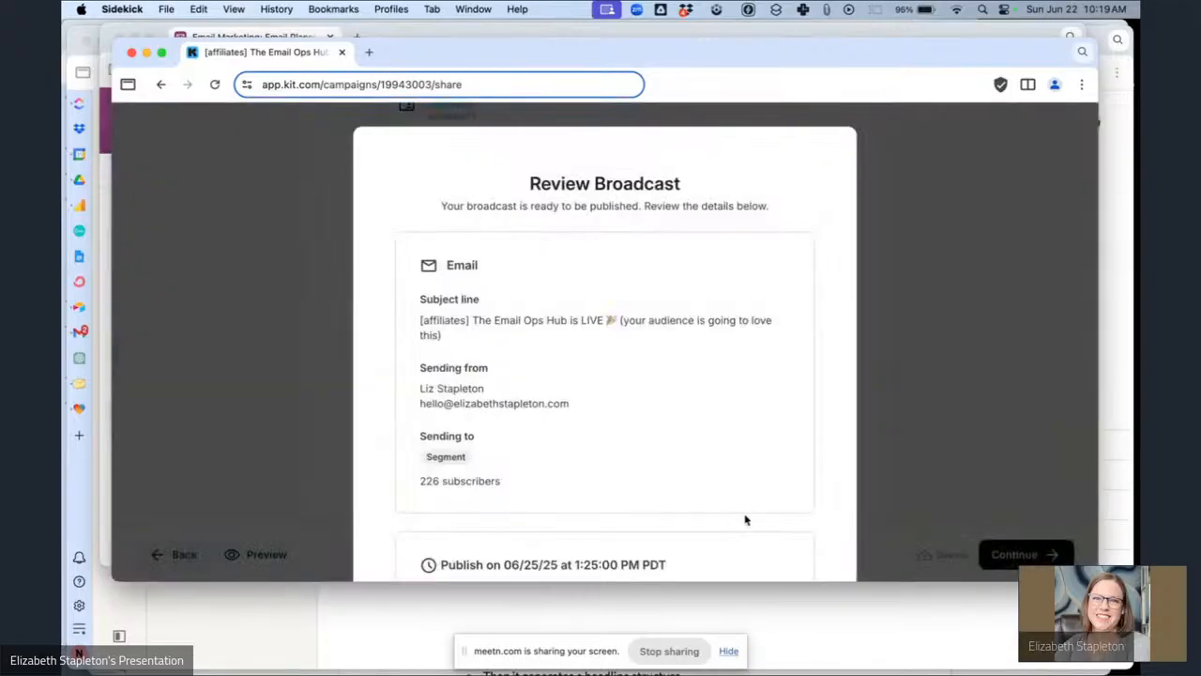
# Review the broadcast details and schedule the broadcast.
pyautogui.scroll(-3, 745, 517)
pyautogui.scroll(3, 727, 493)
pyautogui.scroll(-4, 725, 484)
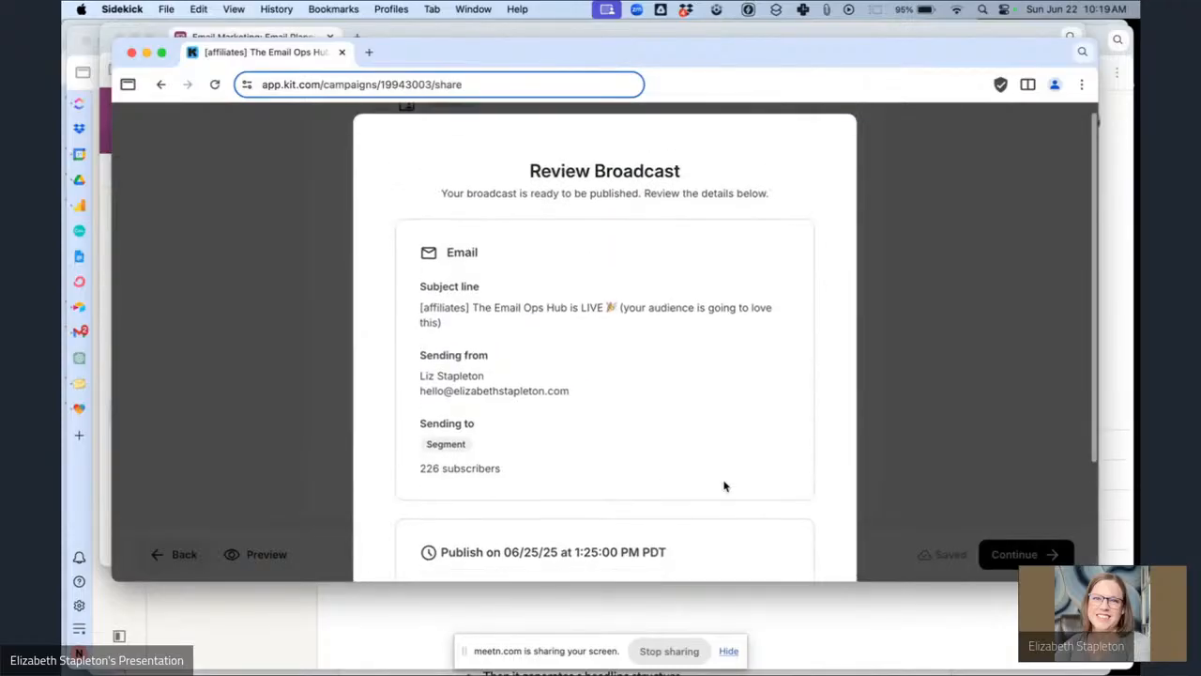
pyautogui.click(729, 477)
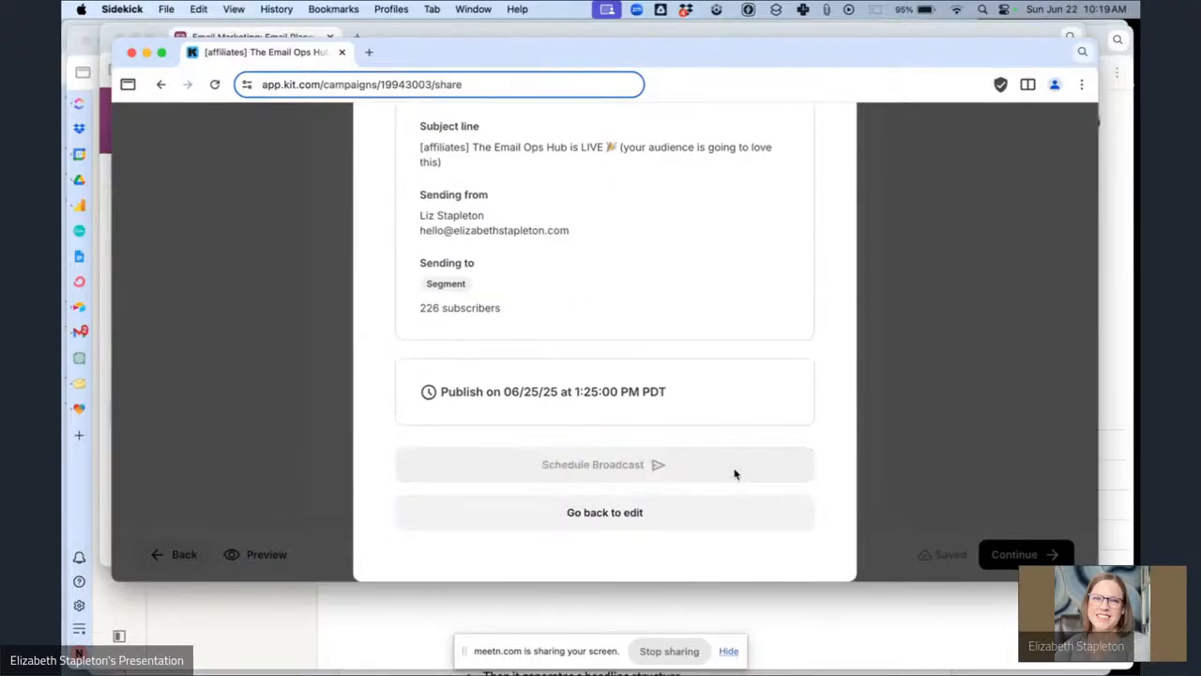
# Set the affiliate email's status to Scheduled in the Airtable planning base.
pyautogui.click(244, 36)
pyautogui.hscroll(-5, 654, 405)
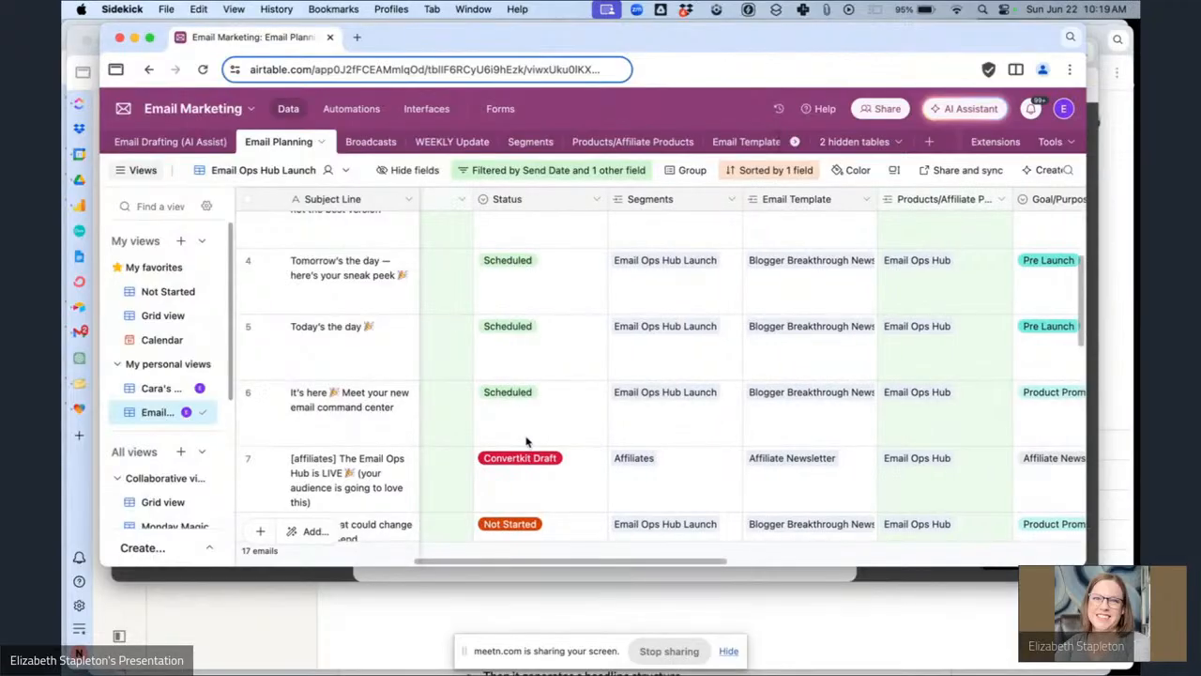
pyautogui.click(739, 490)
pyautogui.scroll(-1, 717, 433)
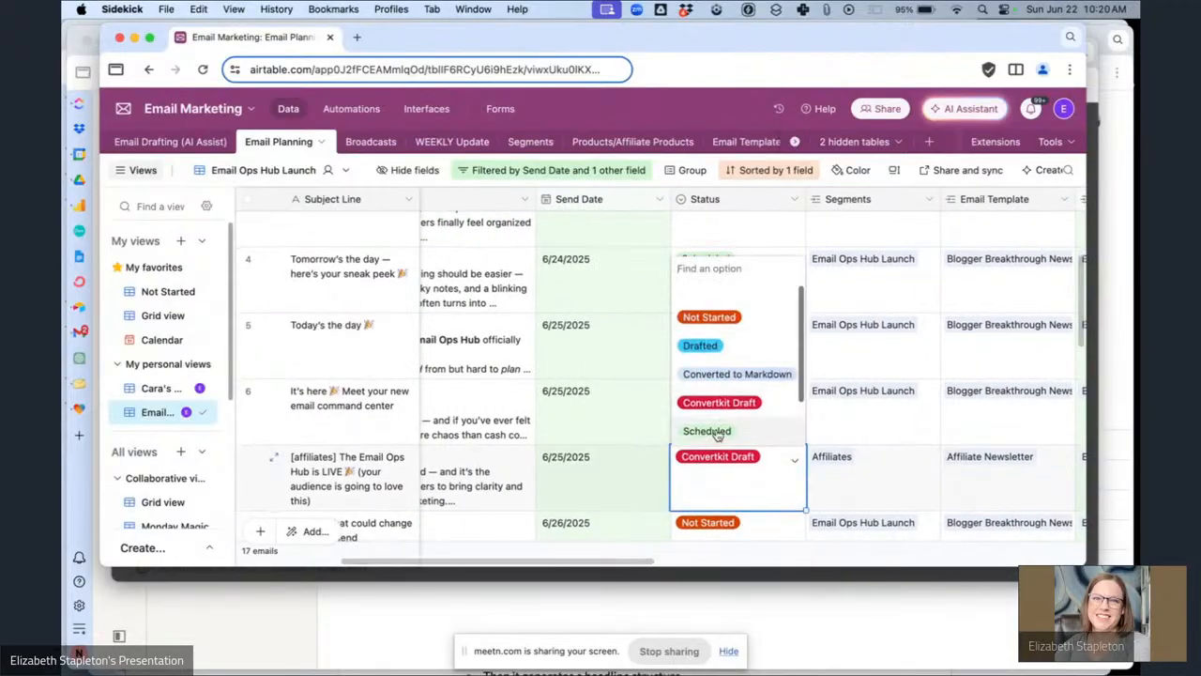
pyautogui.click(718, 433)
# Set the status of "The stat that could change your next send" email to Drafted.
pyautogui.scroll(-3, 655, 488)
pyautogui.hscroll(-2, 655, 488)
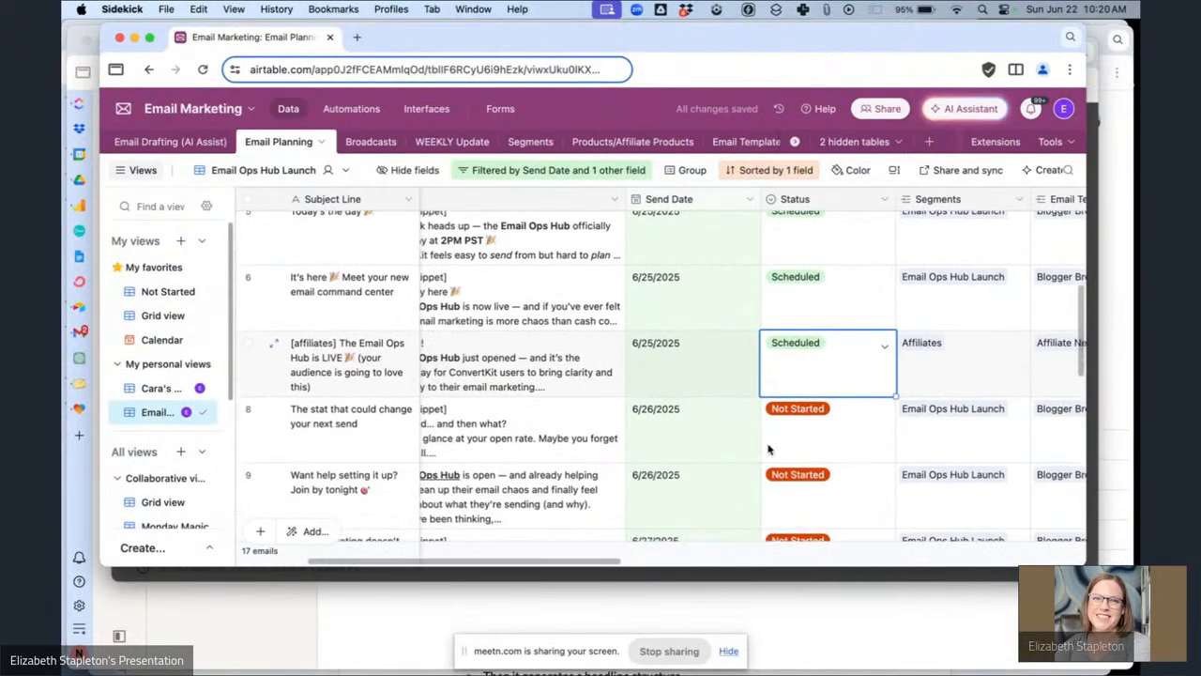
pyautogui.click(817, 442)
pyautogui.click(822, 442)
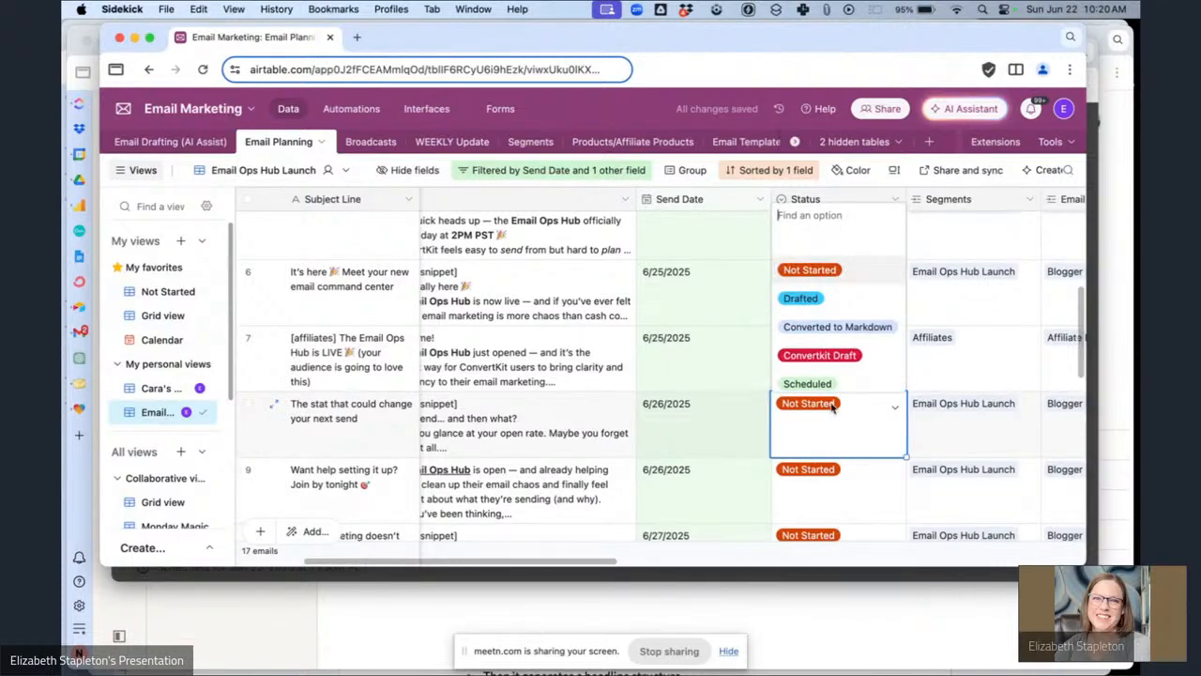
pyautogui.click(801, 298)
pyautogui.hscroll(-4, 626, 449)
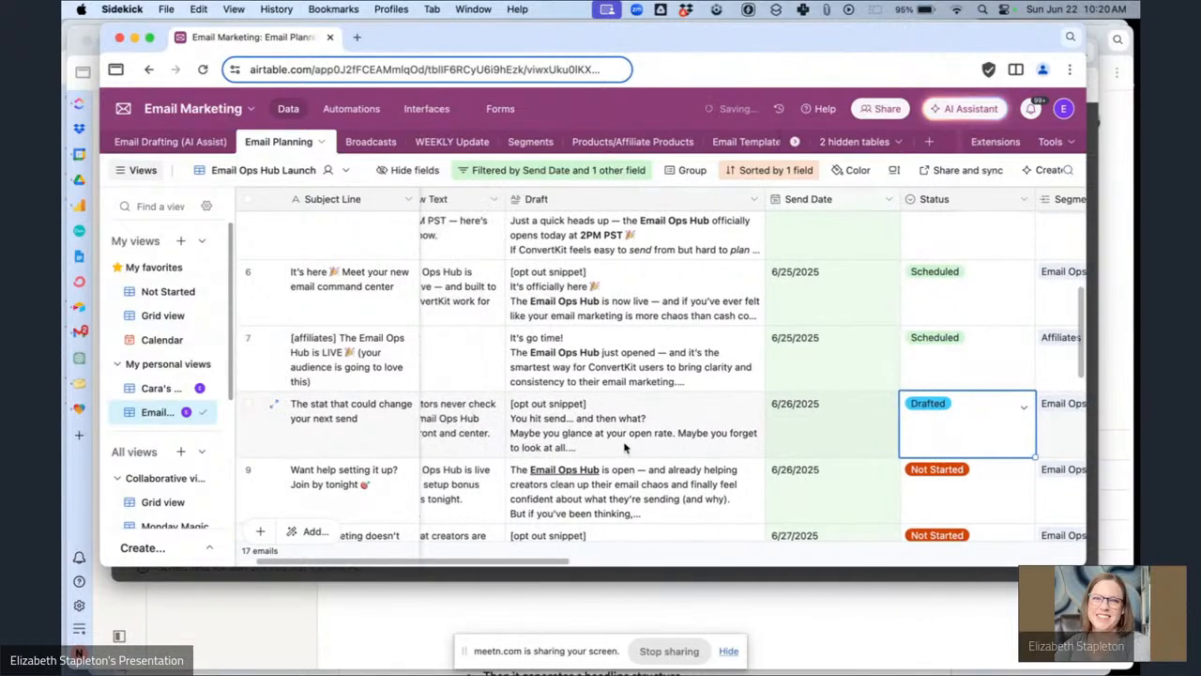
# Review the stat email's planning record fields, including its scheduling notes and segment.
pyautogui.hscroll(8, 882, 438)
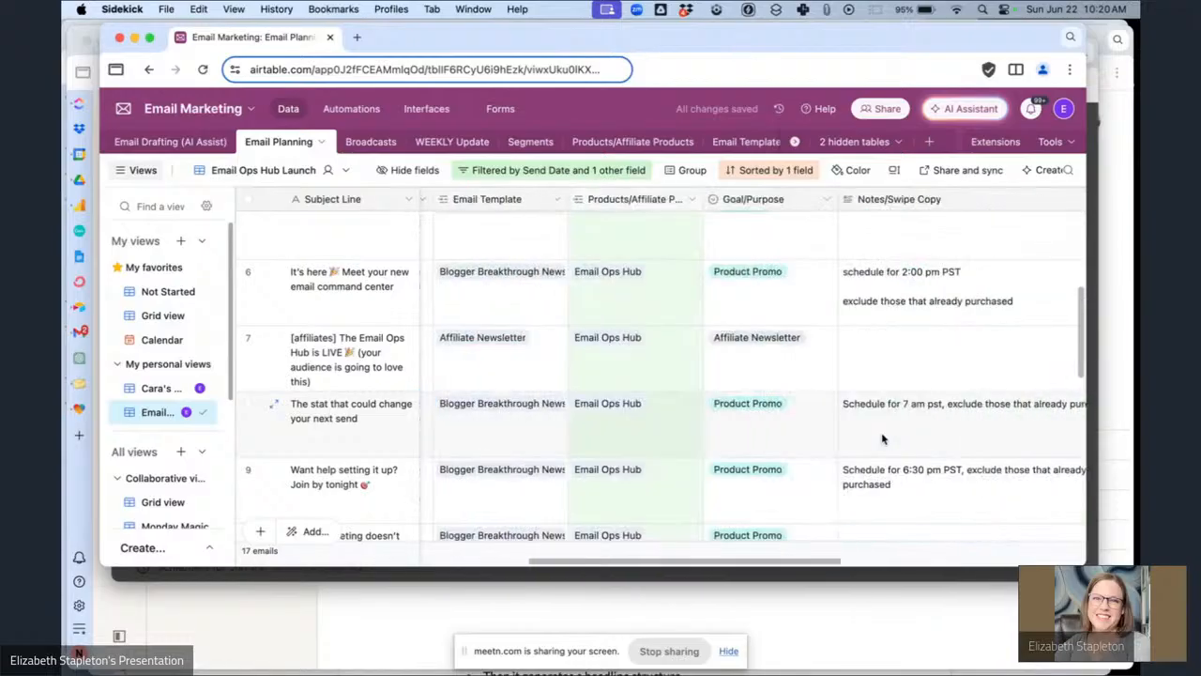
pyautogui.scroll(-1, 882, 437)
pyautogui.hscroll(-3, 882, 437)
pyautogui.hscroll(-3, 882, 438)
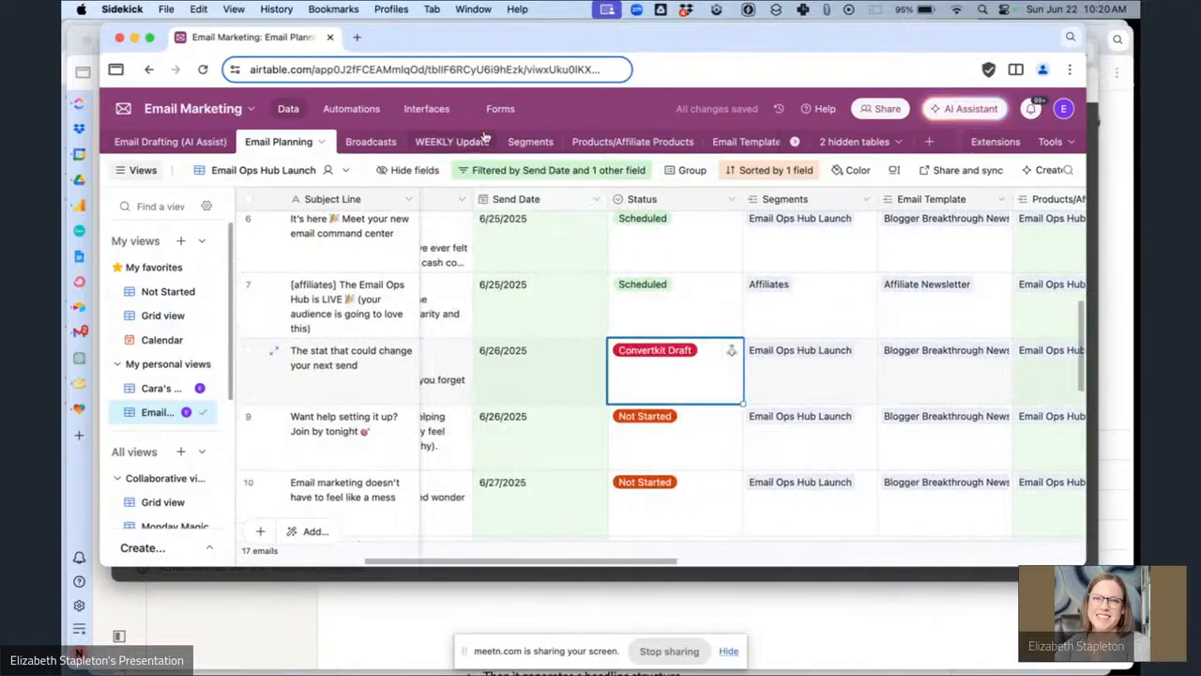
# Close the scheduling confirmation in Kit and open the draft broadcast "The stat that could change your next send" from page 2.
pyautogui.click(463, 578)
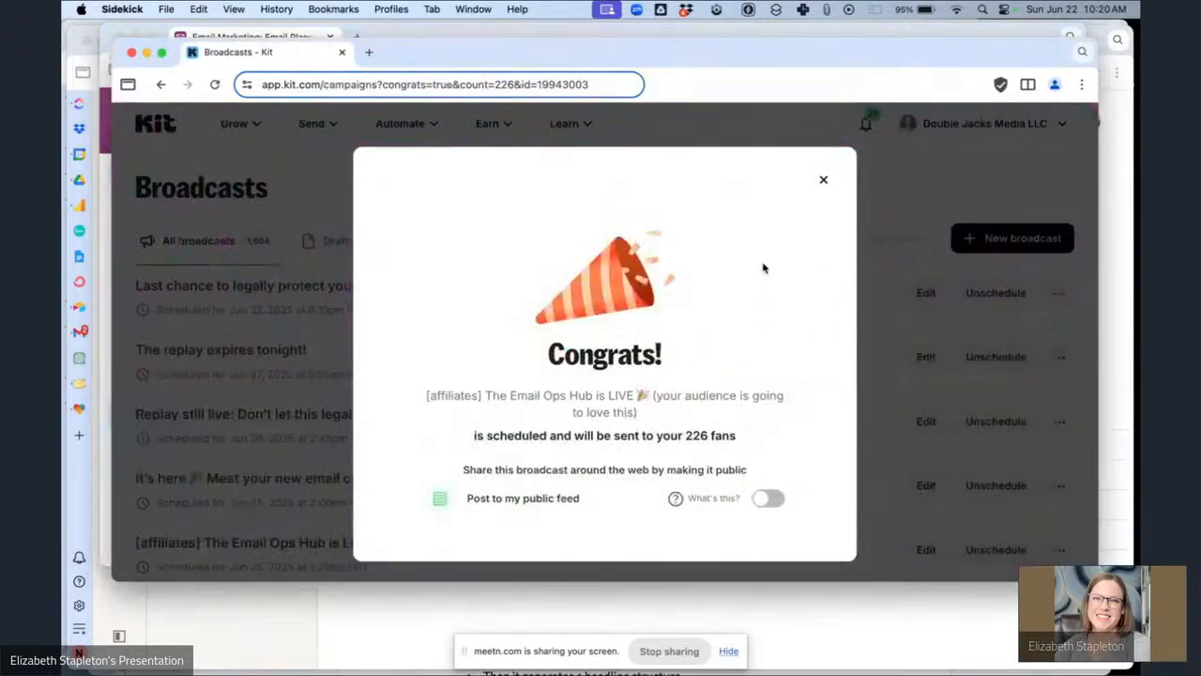
pyautogui.click(823, 182)
pyautogui.press('super+r')
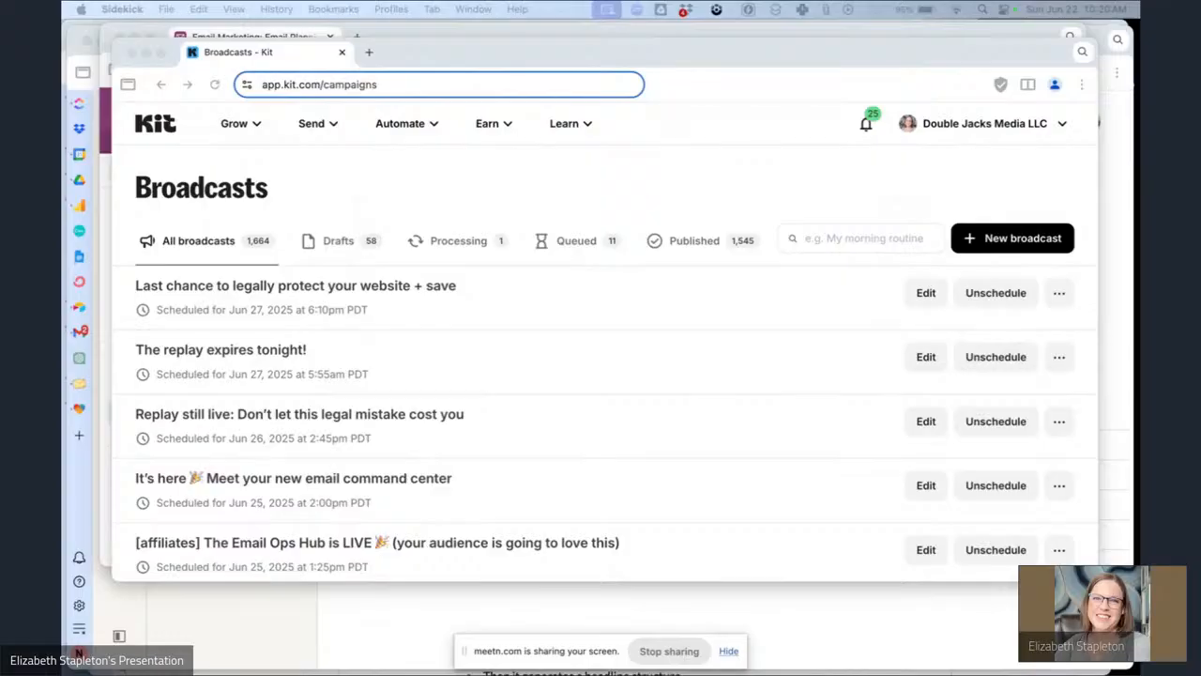
pyautogui.scroll(-8, 471, 483)
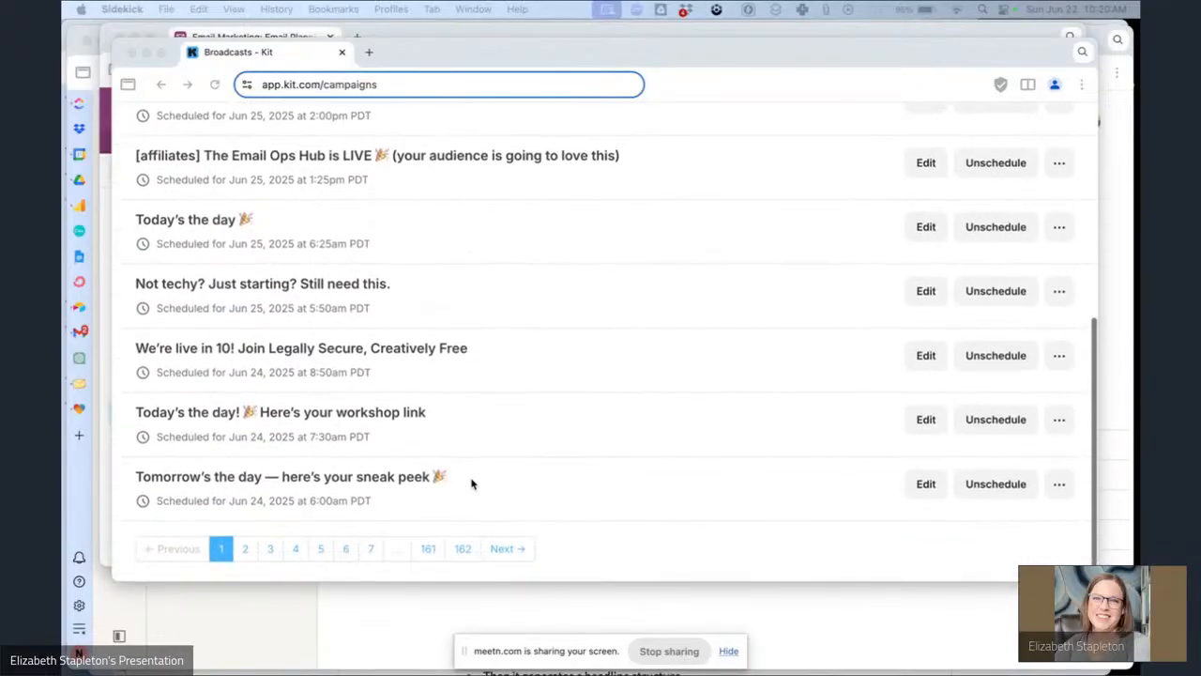
pyautogui.scroll(2, 472, 483)
pyautogui.scroll(-2, 472, 482)
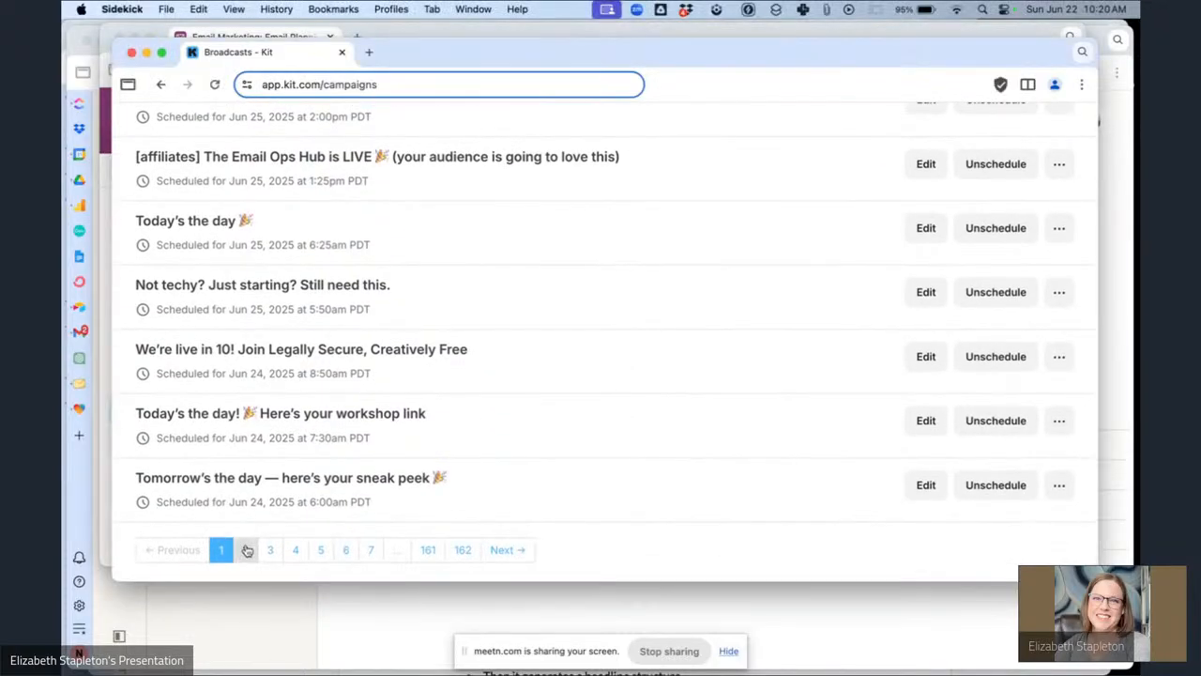
pyautogui.click(246, 549)
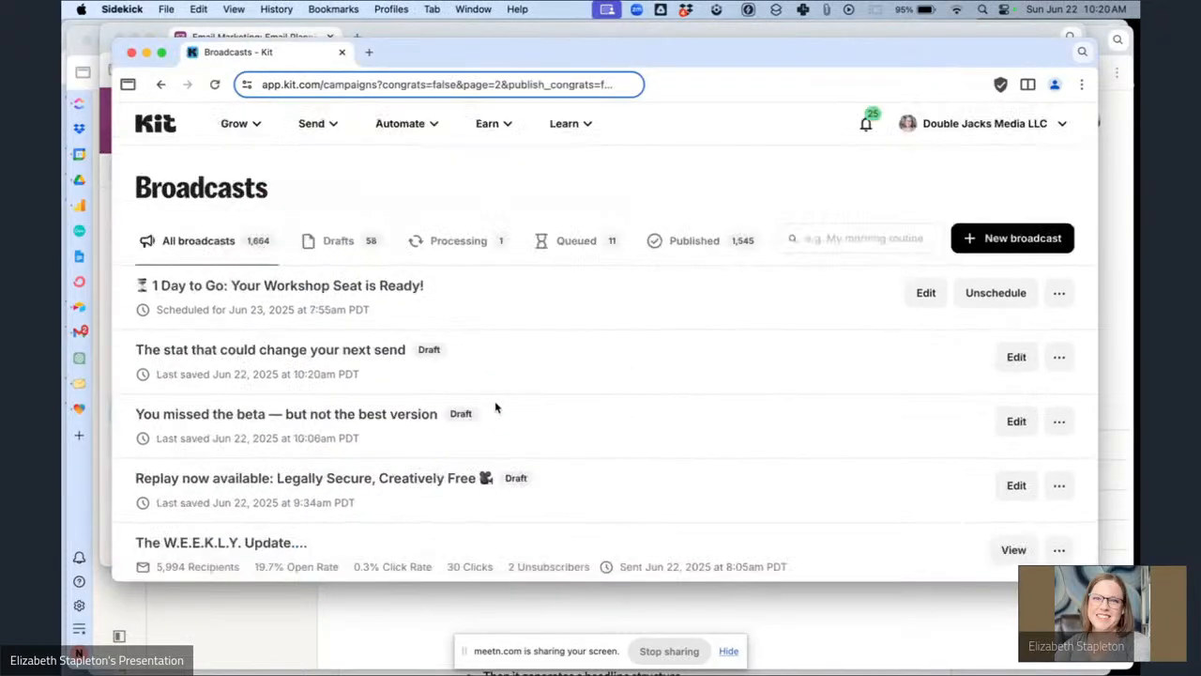
pyautogui.scroll(-3, 494, 407)
pyautogui.scroll(3, 494, 407)
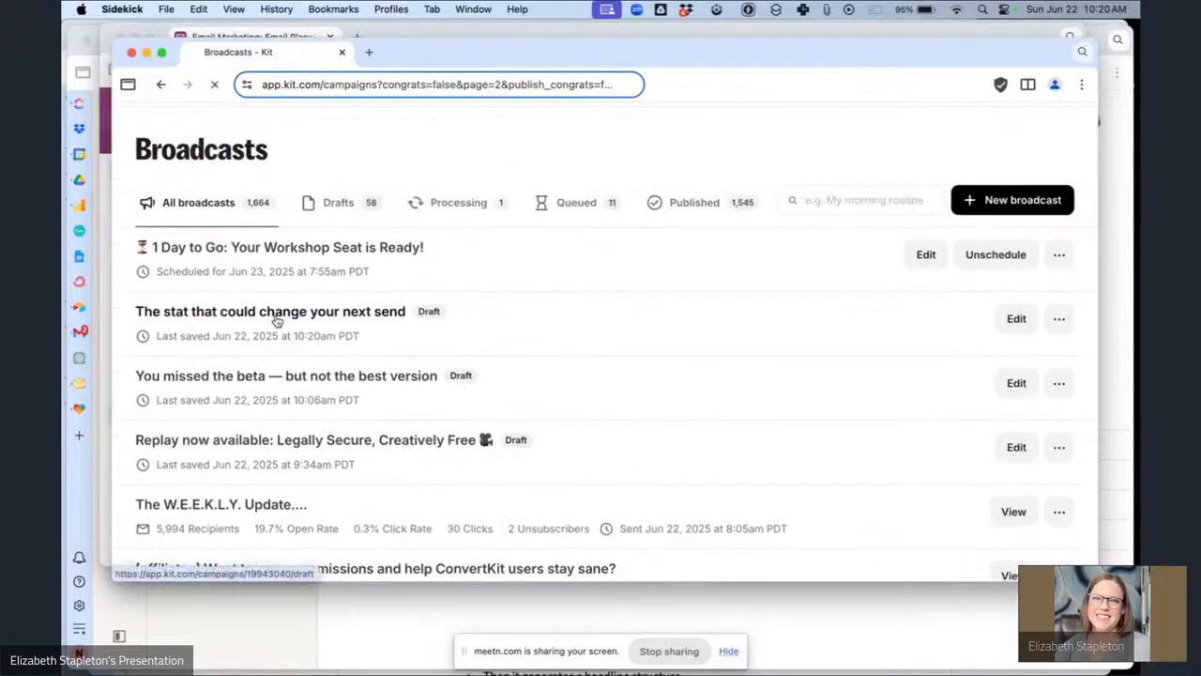
pyautogui.click(276, 320)
pyautogui.click(280, 349)
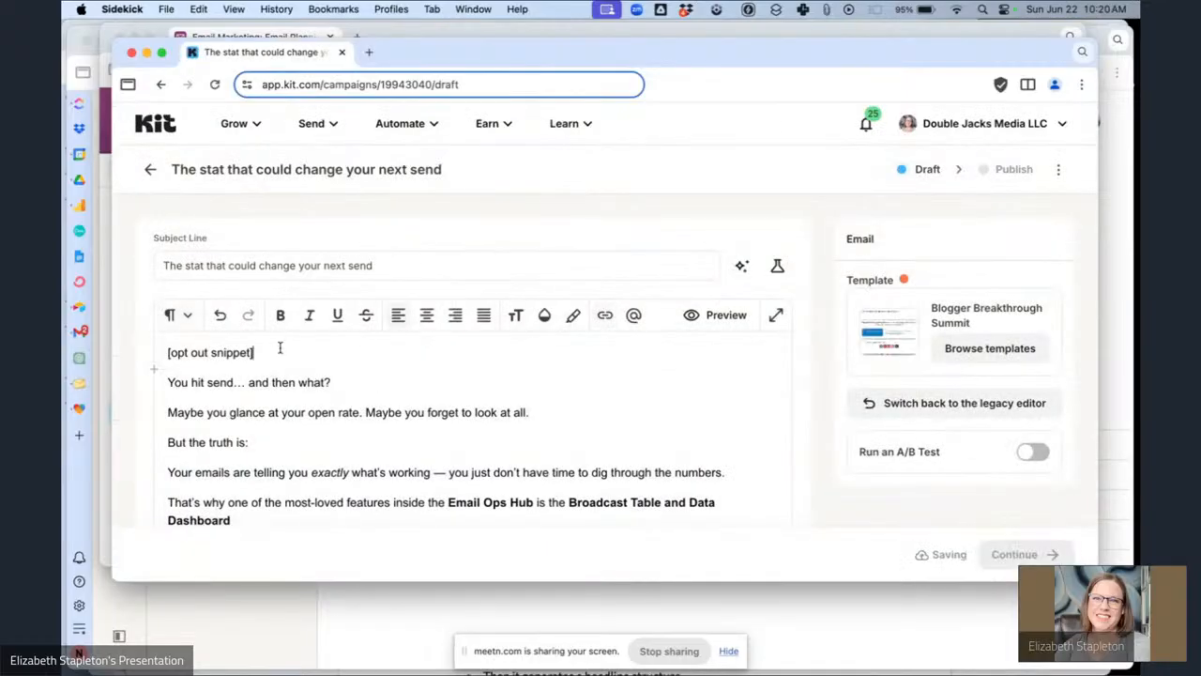
# Replace the [opt out snippet] placeholder with the Email Ops Hub Launch Opt Out block snippet.
pyautogui.press('super+shift+Left')
pyautogui.press('BackSpace')
pyautogui.write('/')
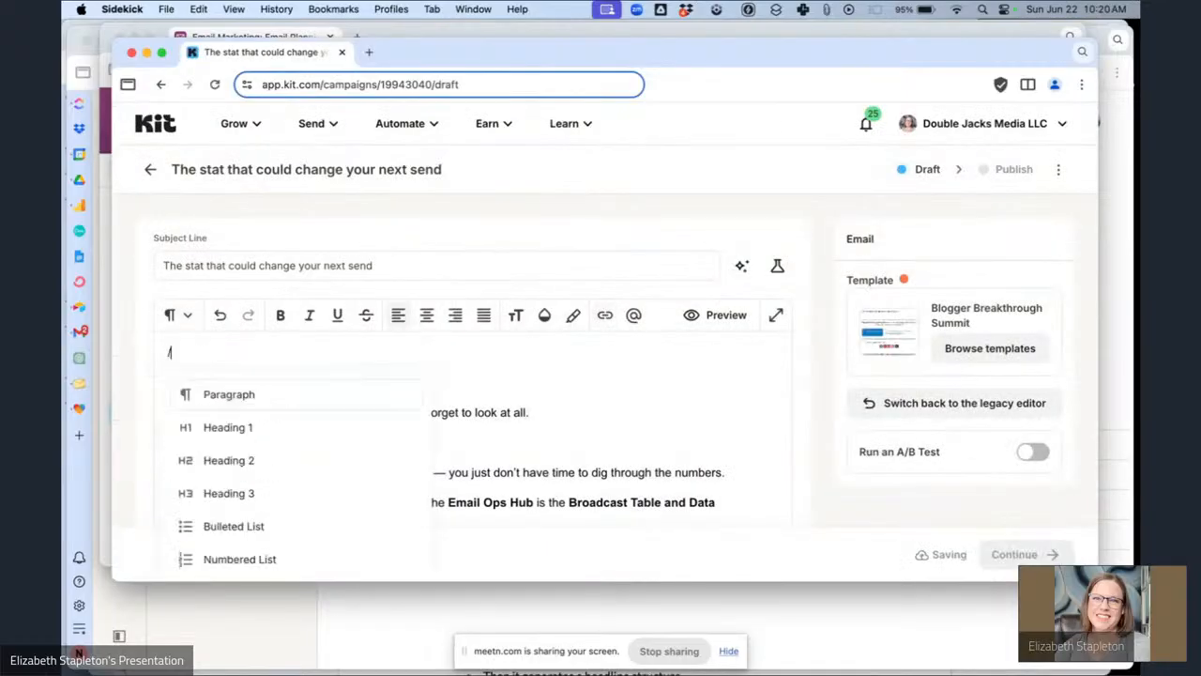
pyautogui.write('sni')
pyautogui.press('Return')
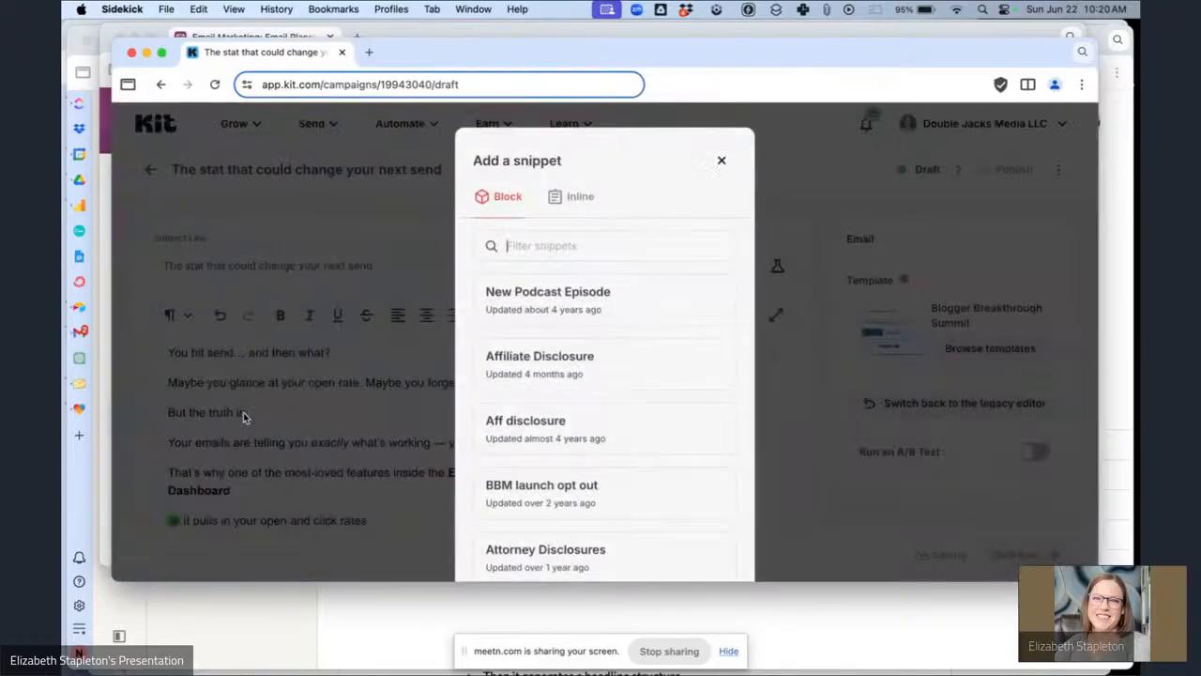
pyautogui.write('ema')
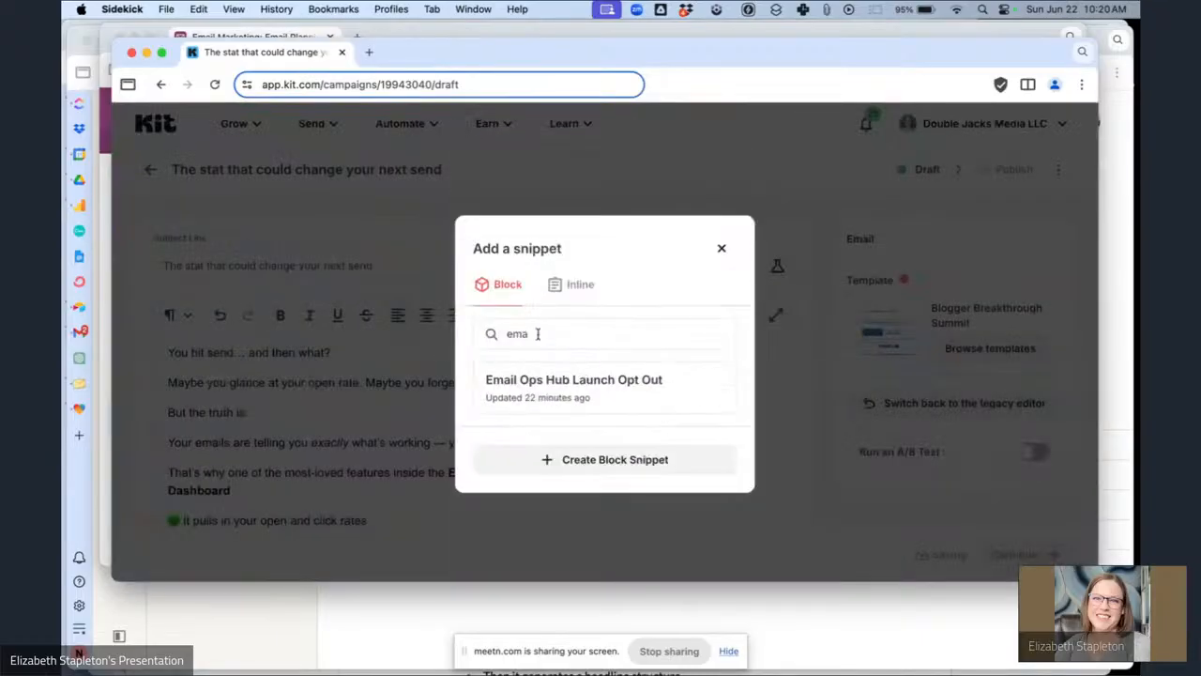
pyautogui.click(550, 379)
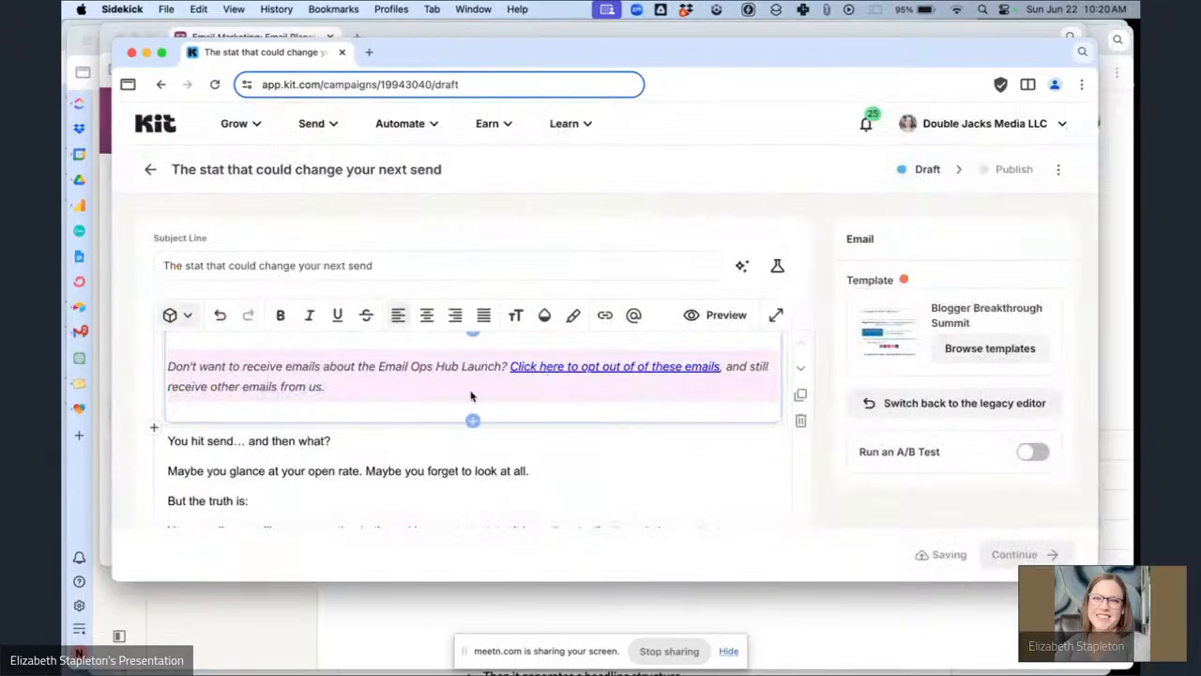
# Add the greeting line "Hey {{ subscriber.first_name | strip | default: "Boss" }}," below the opt-out snippet.
pyautogui.click(171, 441)
pyautogui.press('Return')
pyautogui.press('Up')
pyautogui.write('https://{{ subscriber.affiliate_id }}--doublejacksmedia.thrivecart.com/email-ops-hub-pop/6857159a2976b/')
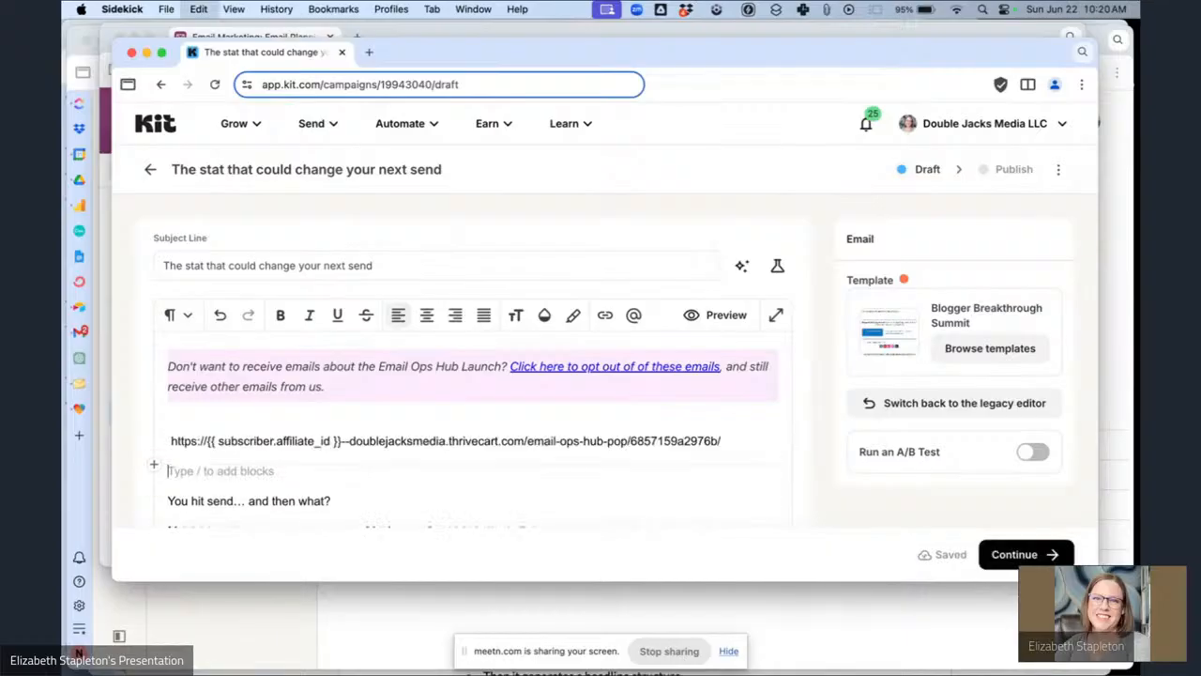
pyautogui.press('super+z')
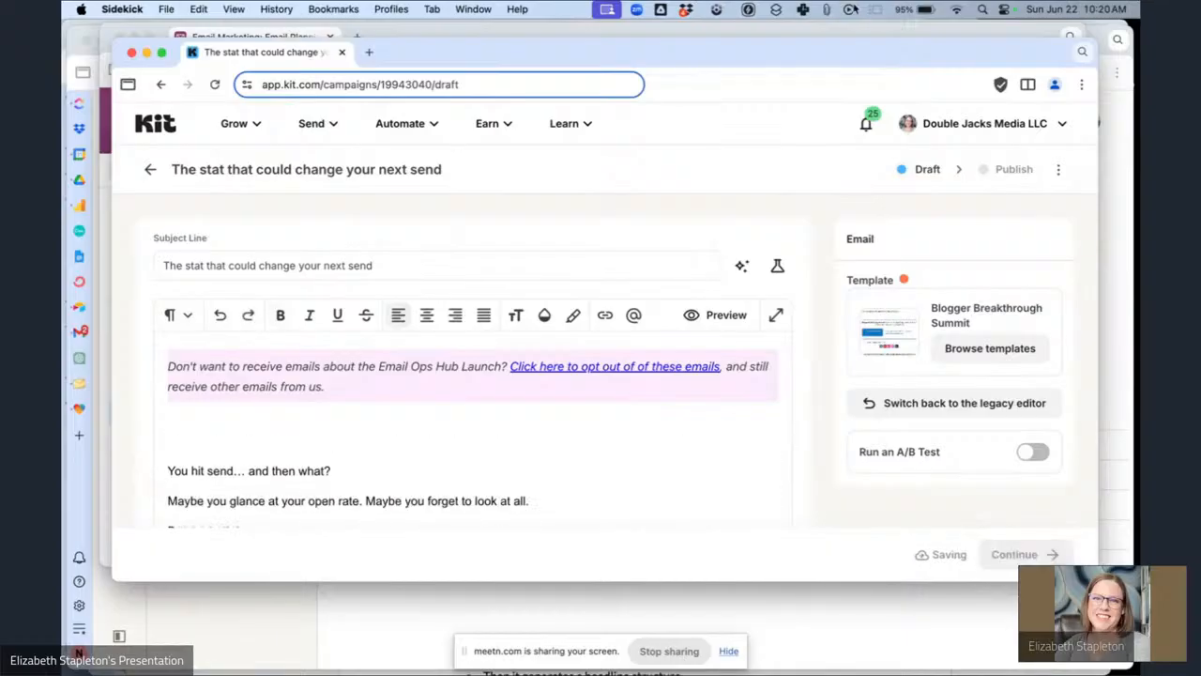
pyautogui.click(826, 9)
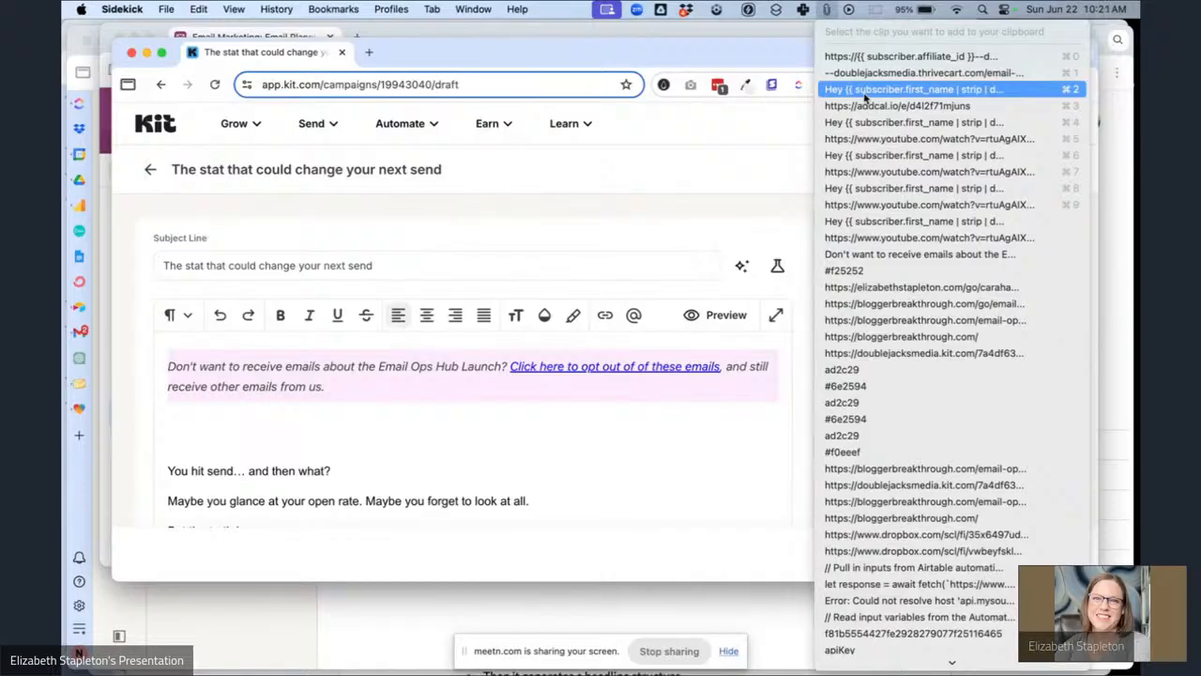
pyautogui.click(864, 90)
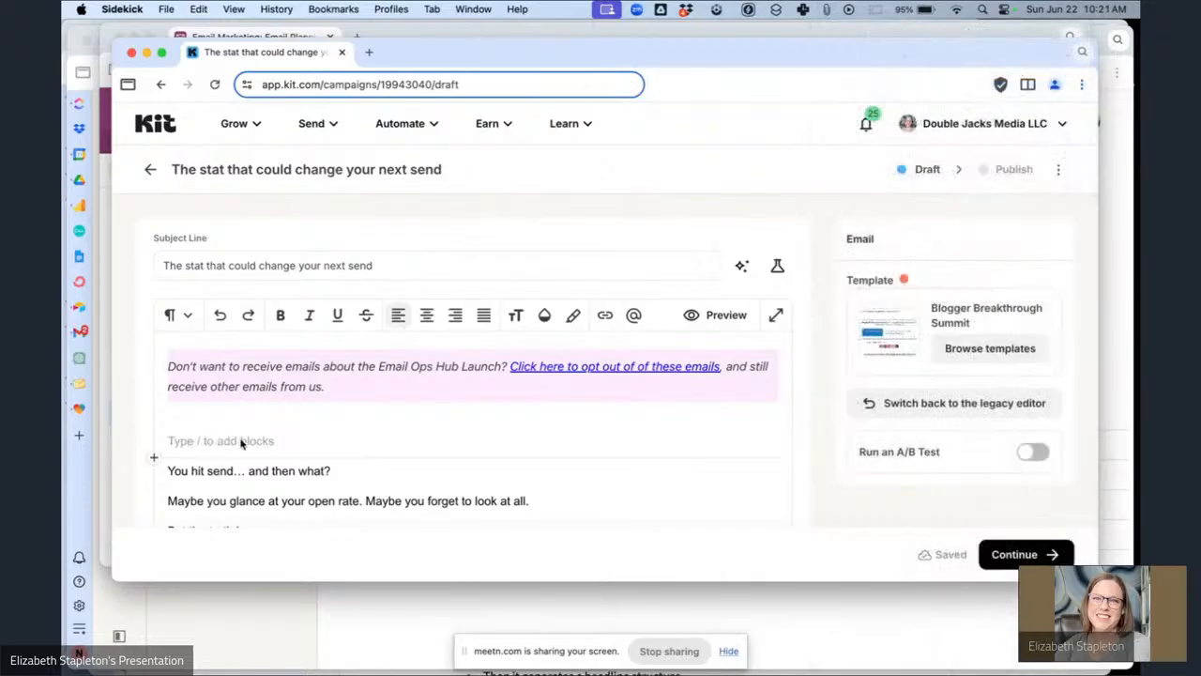
pyautogui.write('Hey {{ subscriber.first_name | strip | default: "Boss" }},')
pyautogui.scroll(-2, 196, 440)
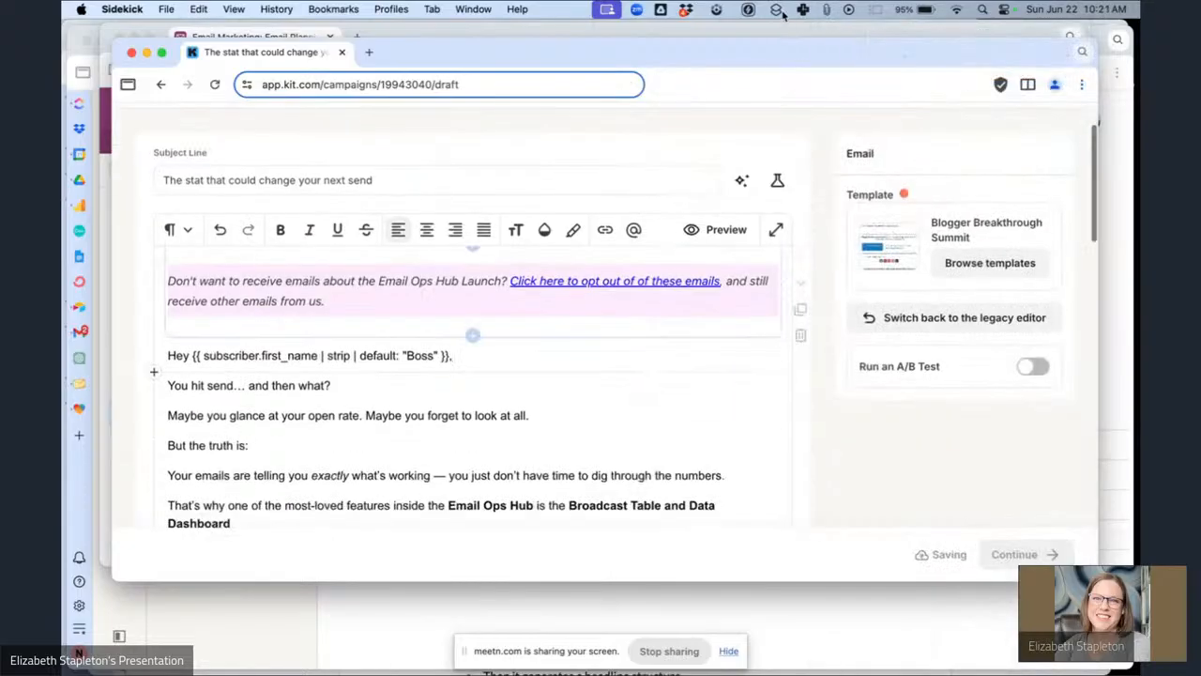
pyautogui.click(826, 9)
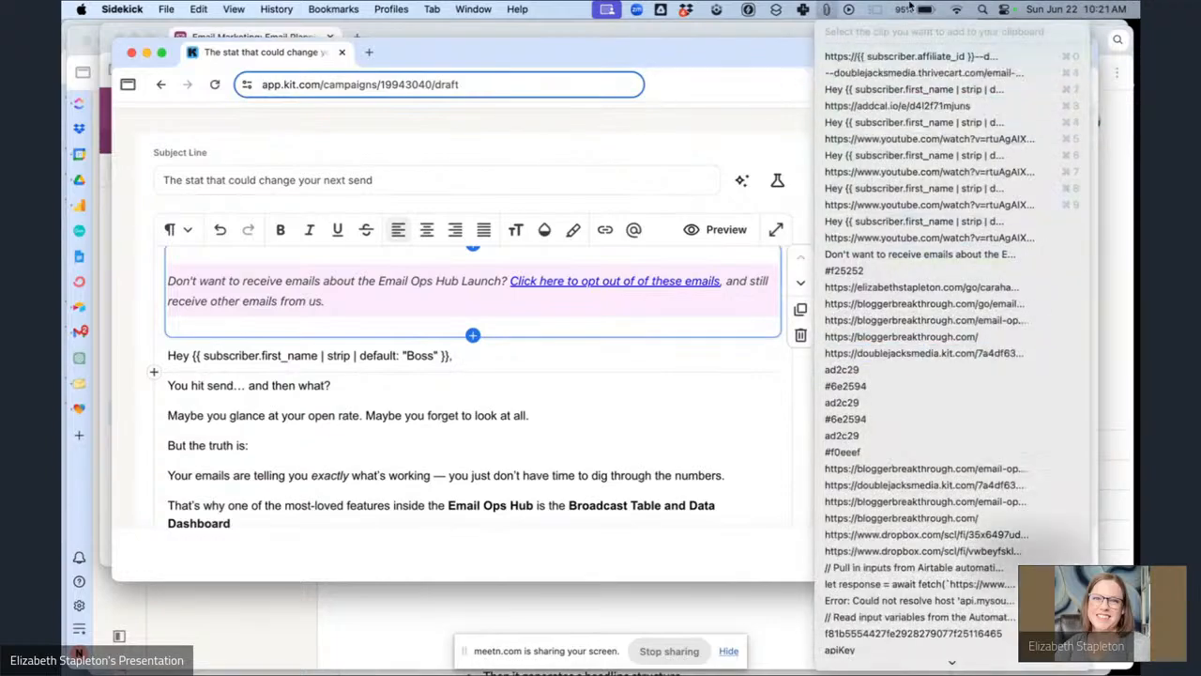
pyautogui.scroll(-3, 948, 550)
pyautogui.scroll(3, 948, 551)
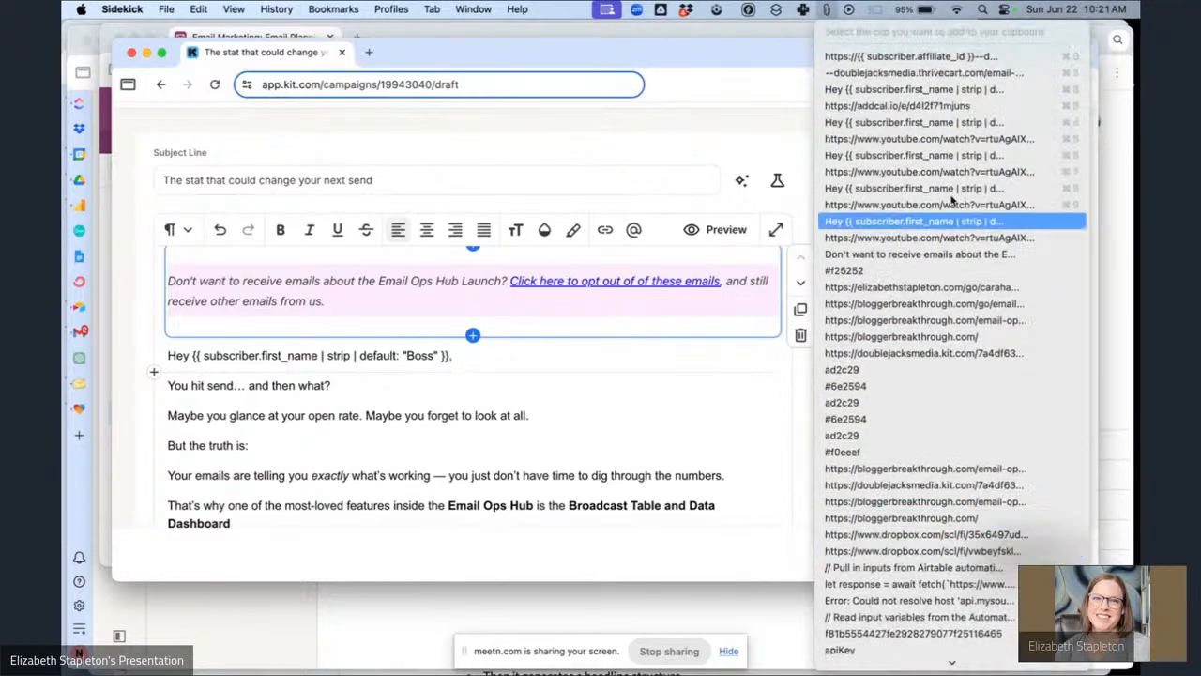
pyautogui.click(1062, 392)
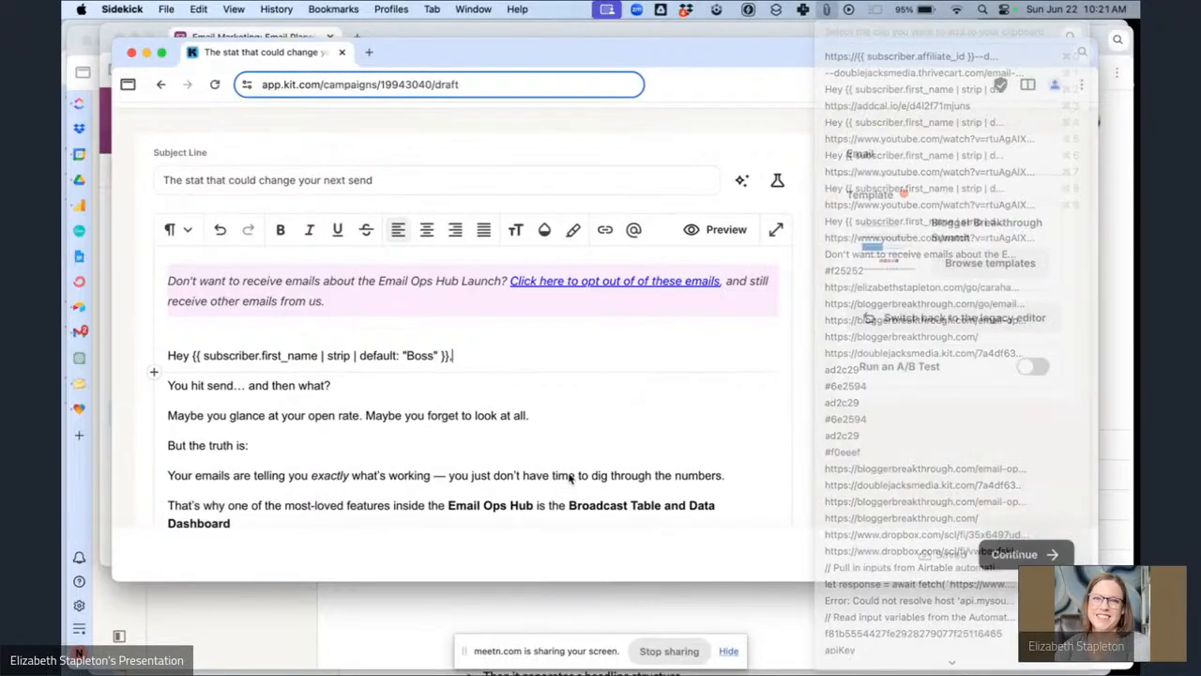
pyautogui.click(460, 357)
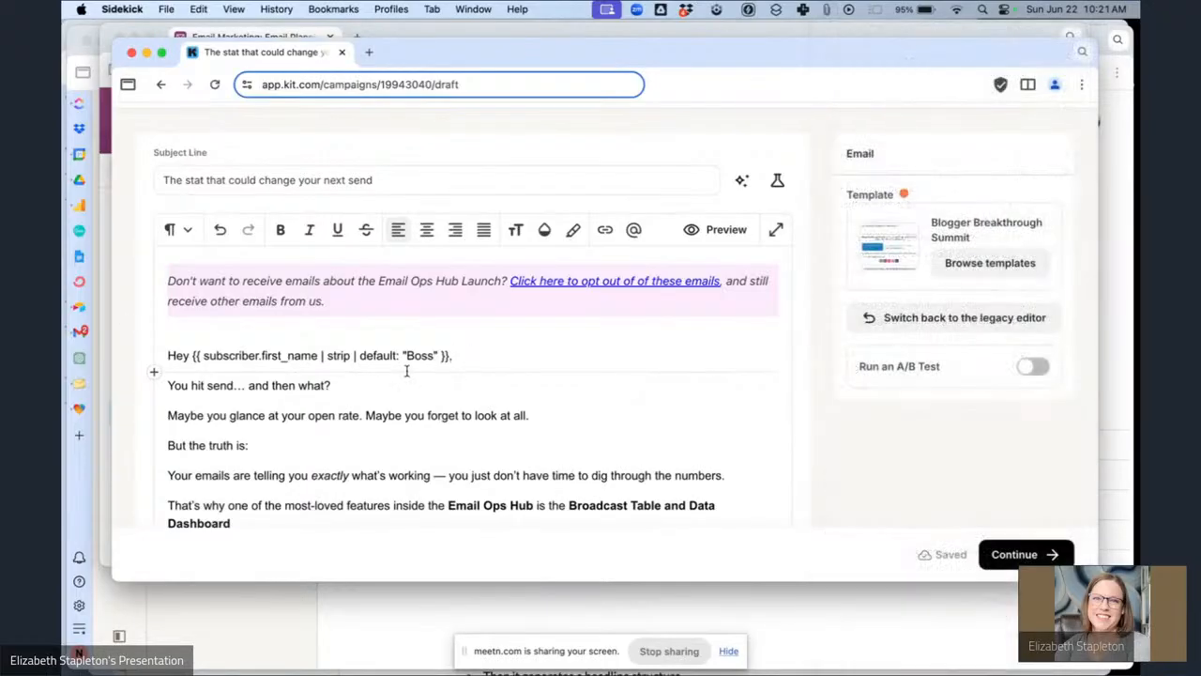
# Link the bold words "Email Ops Hub" to the Email Ops Hub Sales Page link trigger.
pyautogui.scroll(-5, 461, 387)
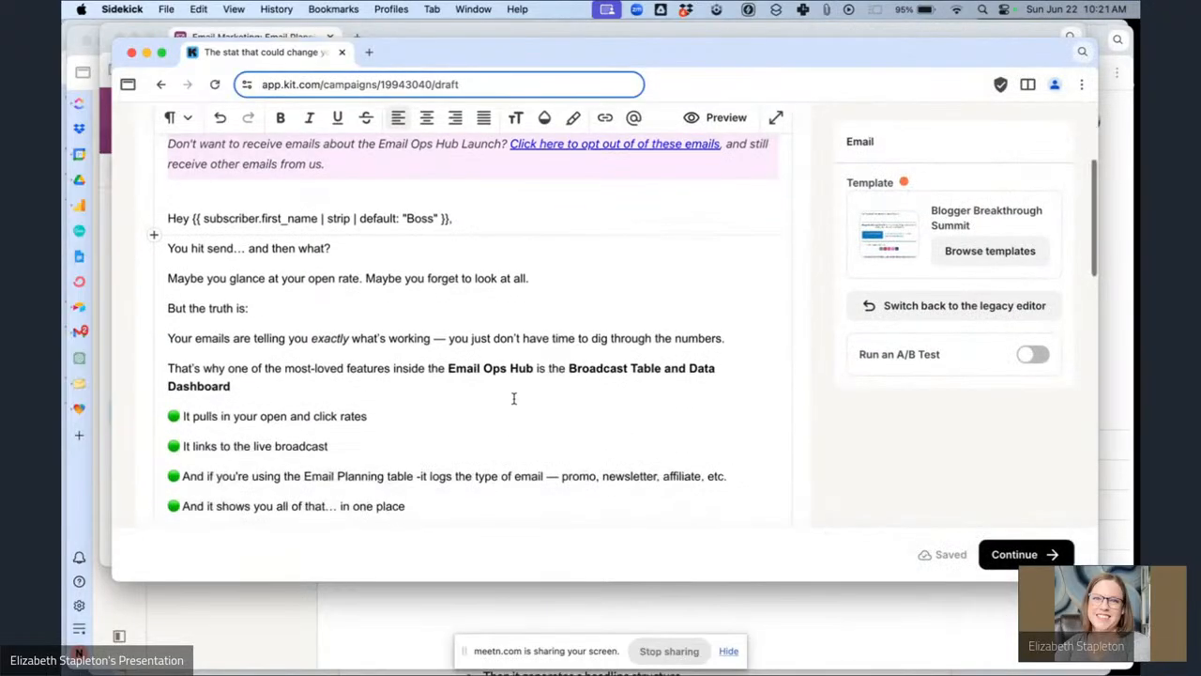
pyautogui.scroll(-2, 513, 401)
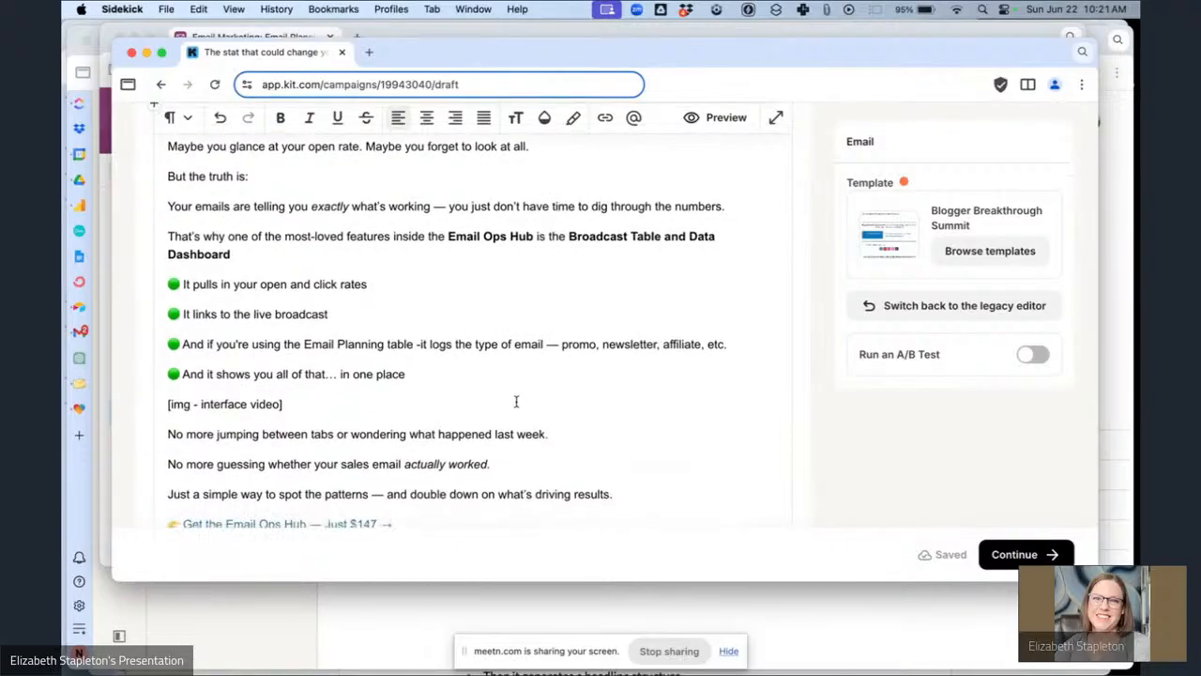
pyautogui.moveTo(535, 237); pyautogui.dragTo(454, 238)
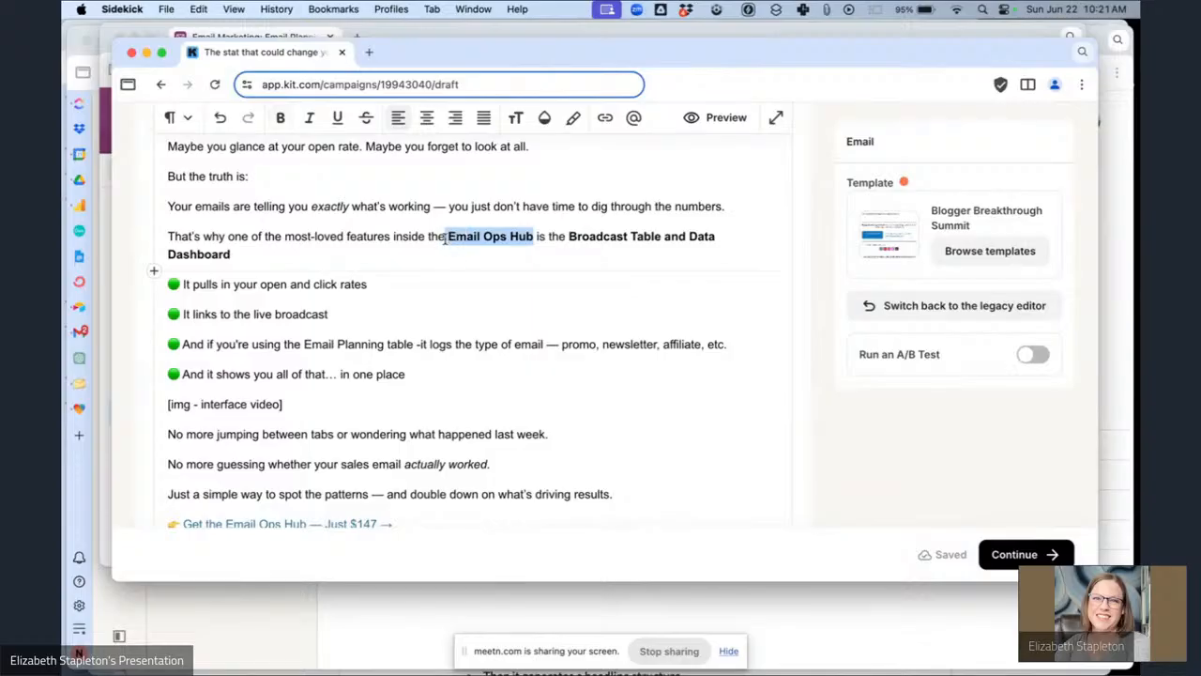
pyautogui.click(605, 117)
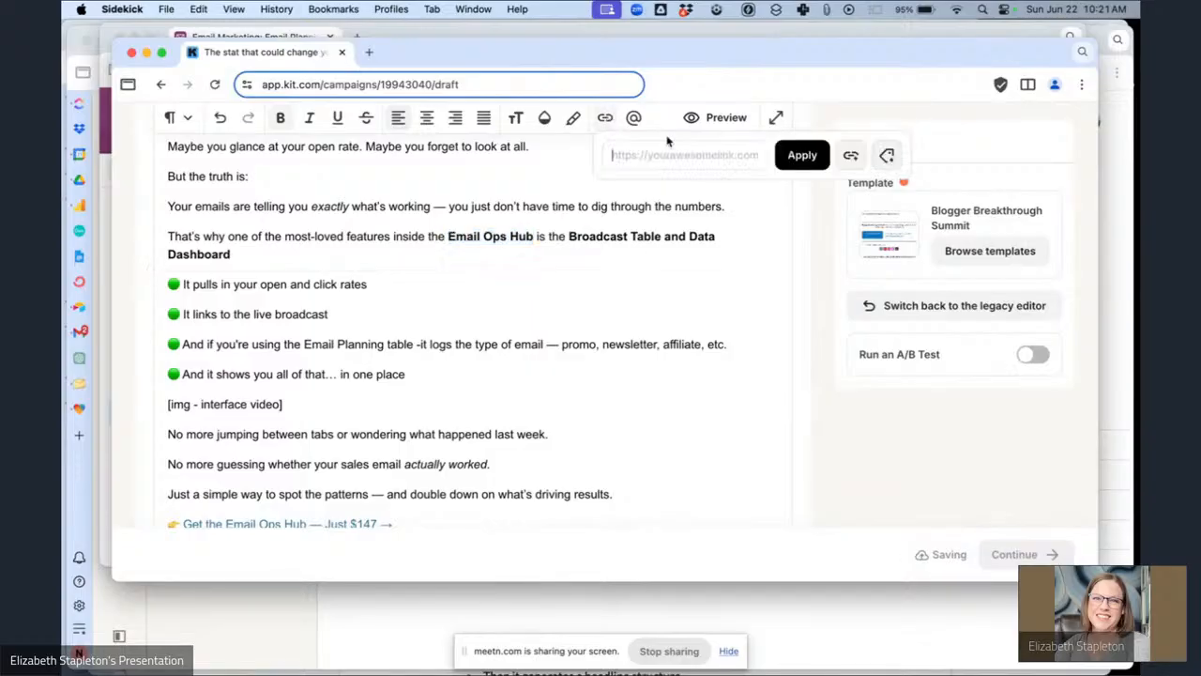
pyautogui.click(855, 154)
pyautogui.click(748, 219)
pyautogui.click(703, 260)
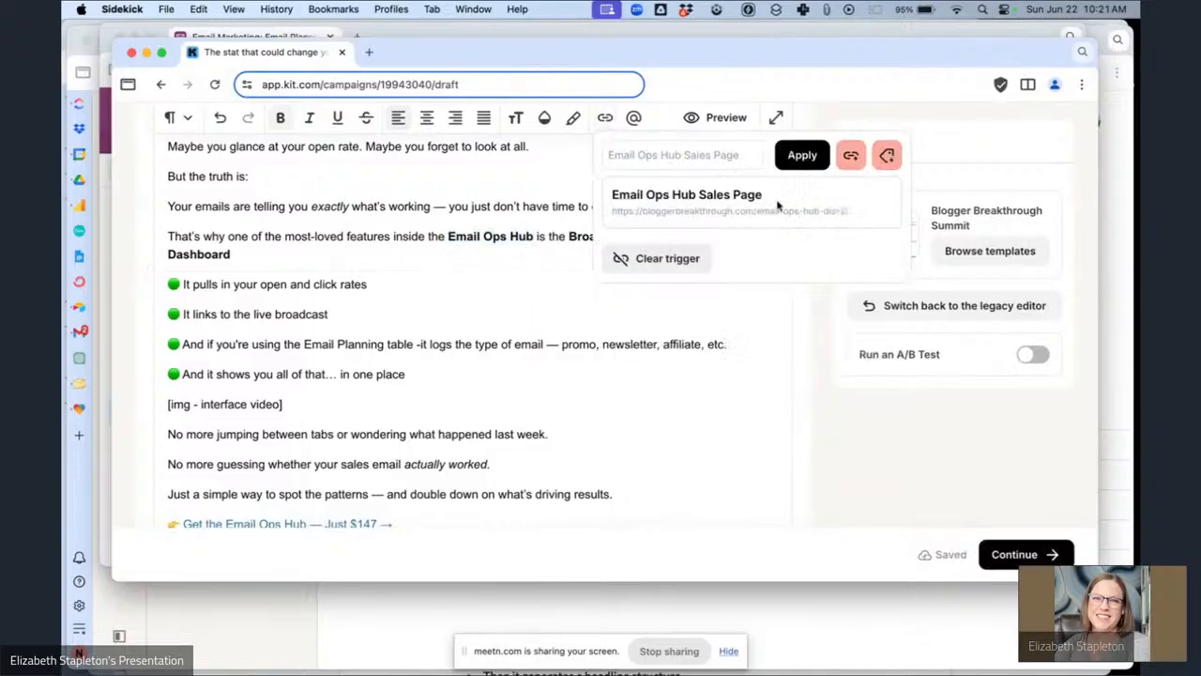
pyautogui.click(803, 155)
# Bold the "Get the Email Ops Hub — Just $147 →" line and relink it to the Email Ops Hub Sales Page trigger.
pyautogui.scroll(-5, 536, 335)
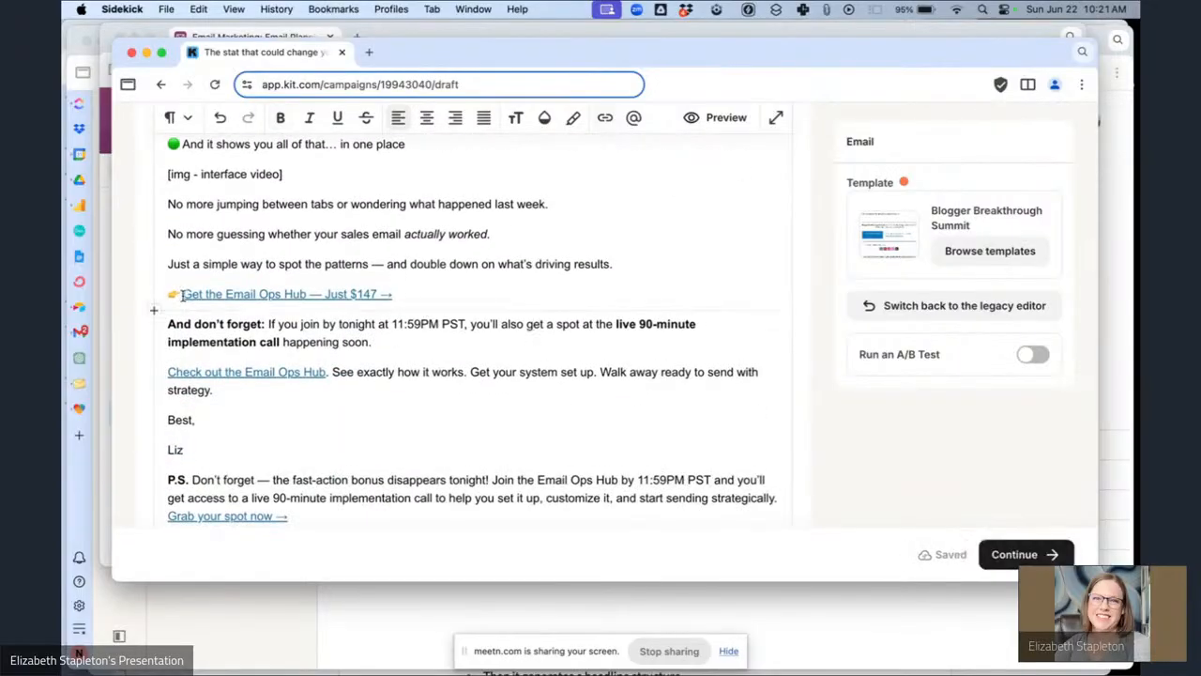
pyautogui.tripleClick(399, 288)
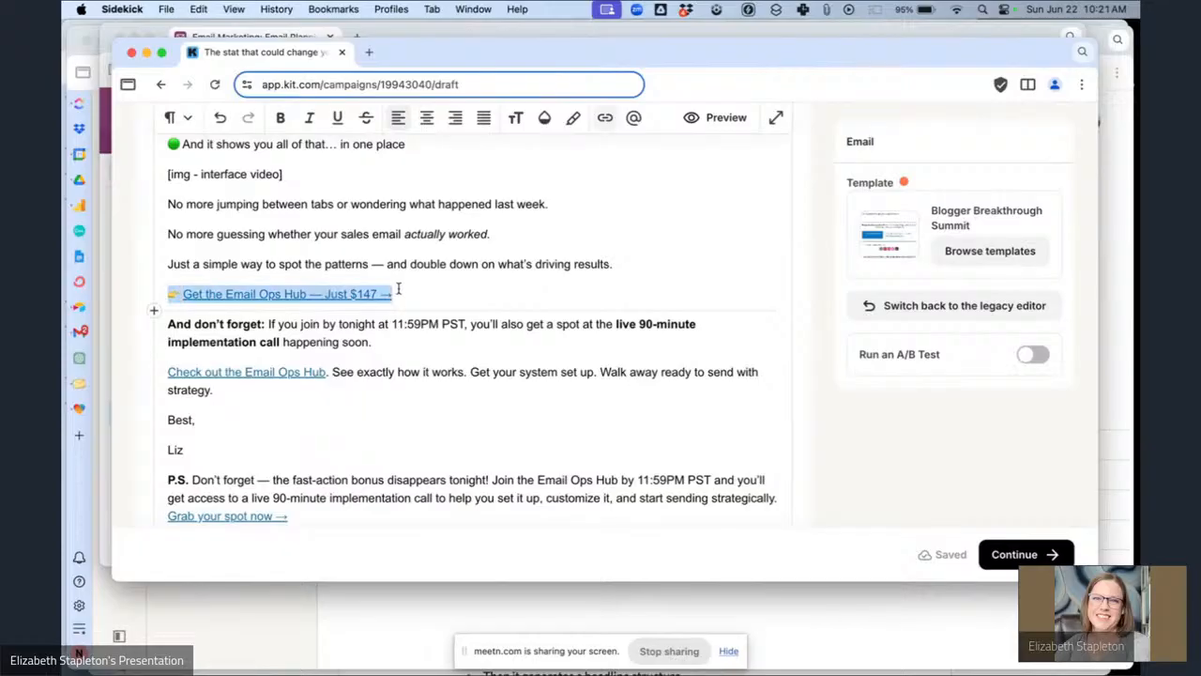
pyautogui.press('super+b')
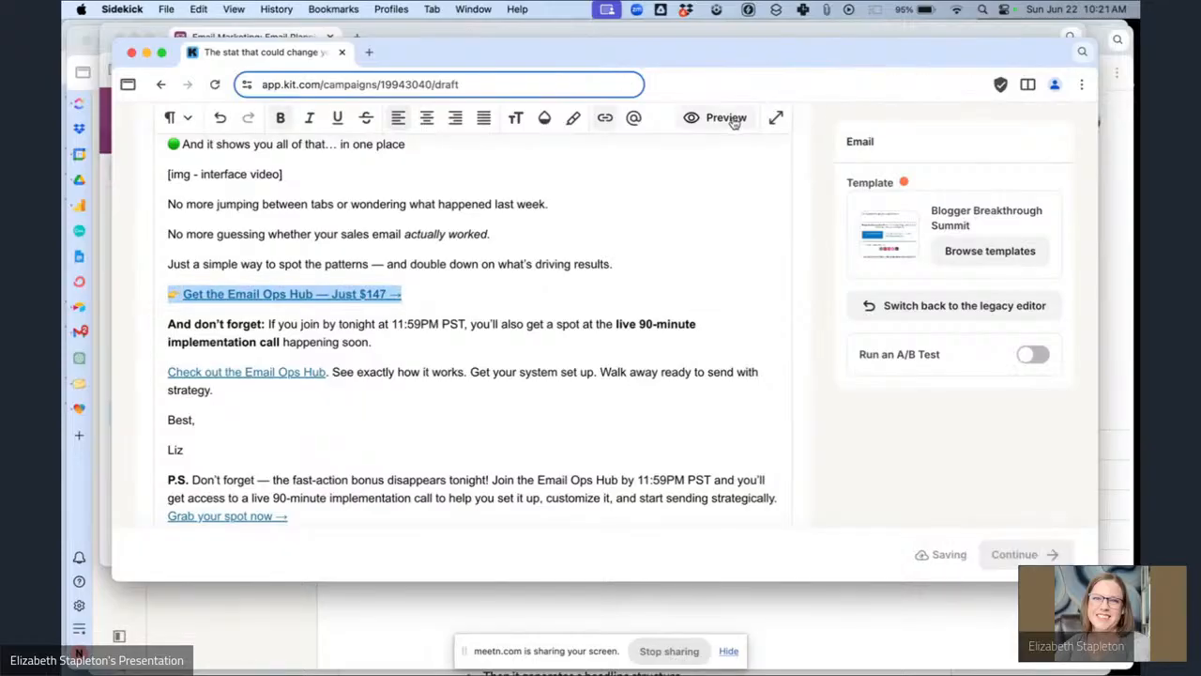
pyautogui.click(605, 118)
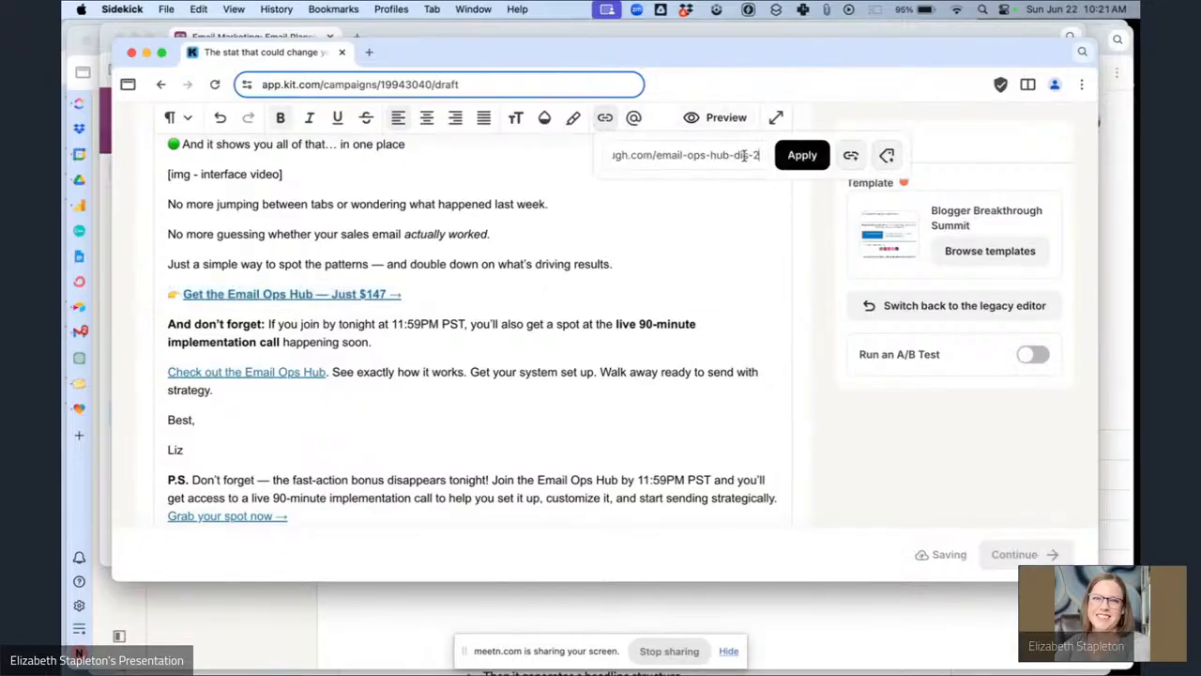
pyautogui.press('super+a')
pyautogui.press('BackSpace')
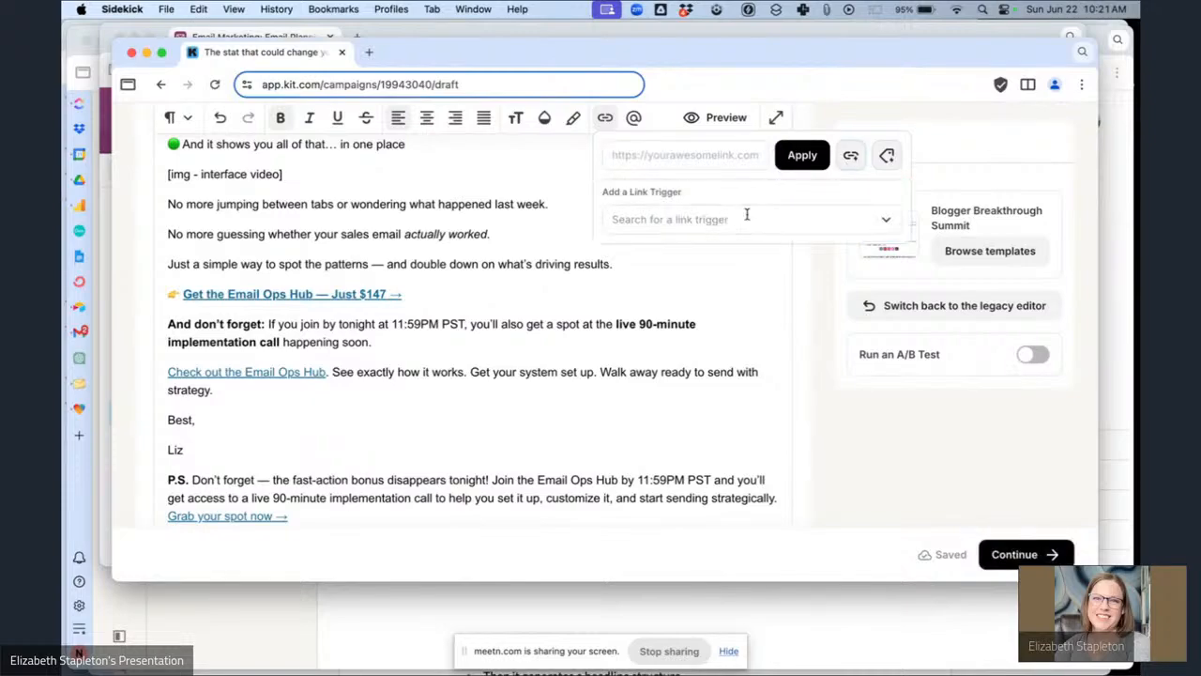
pyautogui.click(747, 214)
pyautogui.click(703, 258)
pyautogui.click(802, 156)
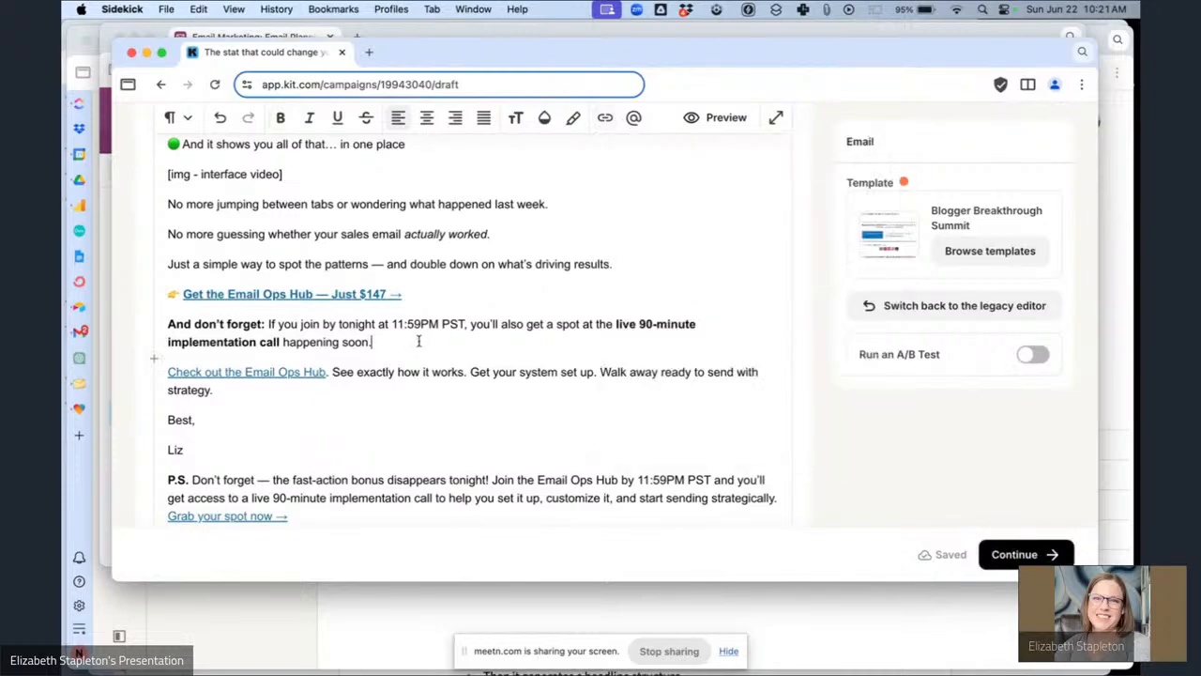
# Relink the "Check out the Email Ops Hub" text to the Email Ops Hub Sales Page link trigger.
pyautogui.scroll(-1, 469, 340)
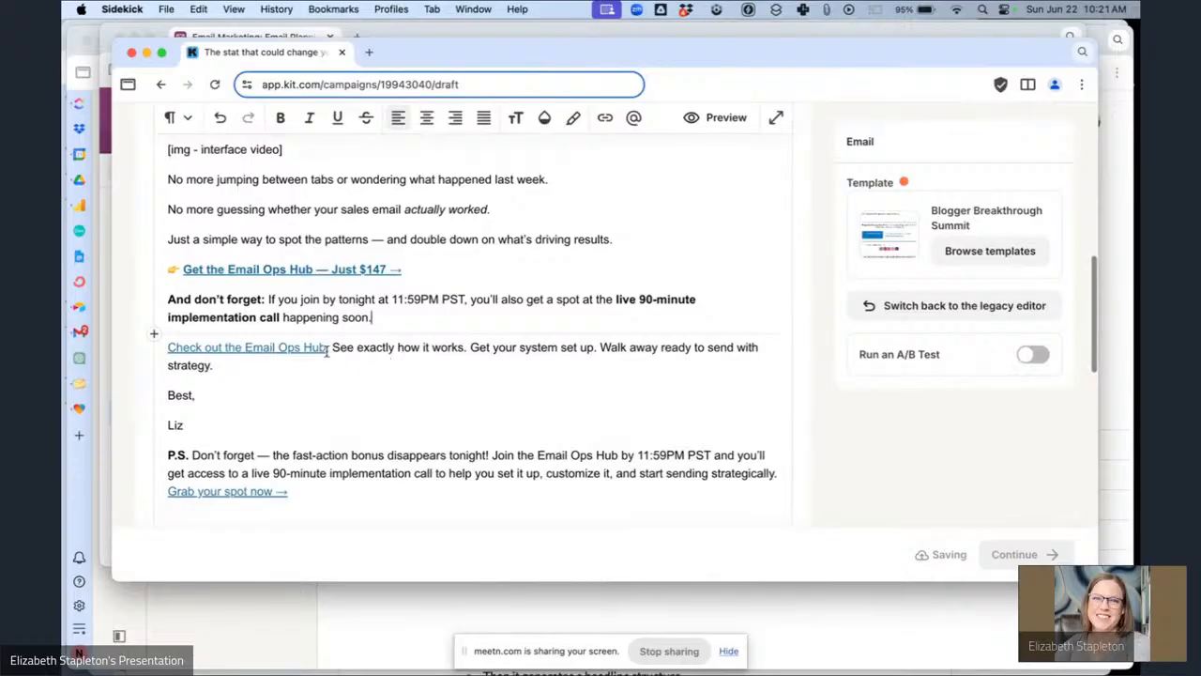
pyautogui.moveTo(326, 348); pyautogui.dragTo(167, 352)
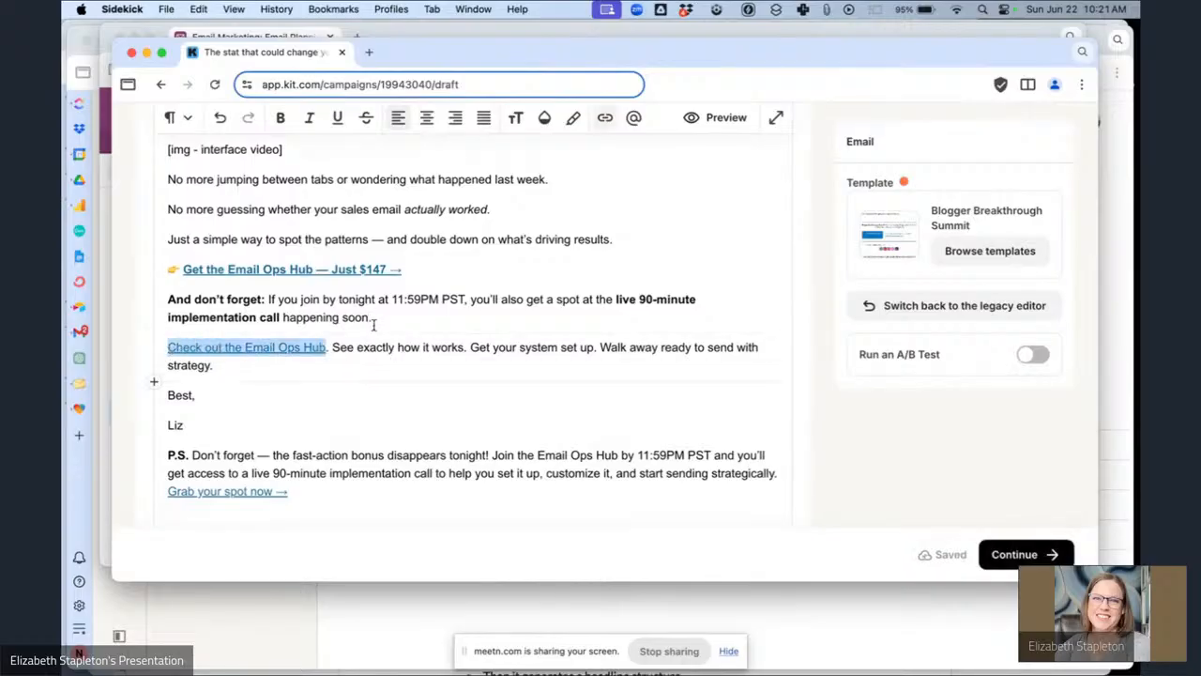
pyautogui.press('super+k')
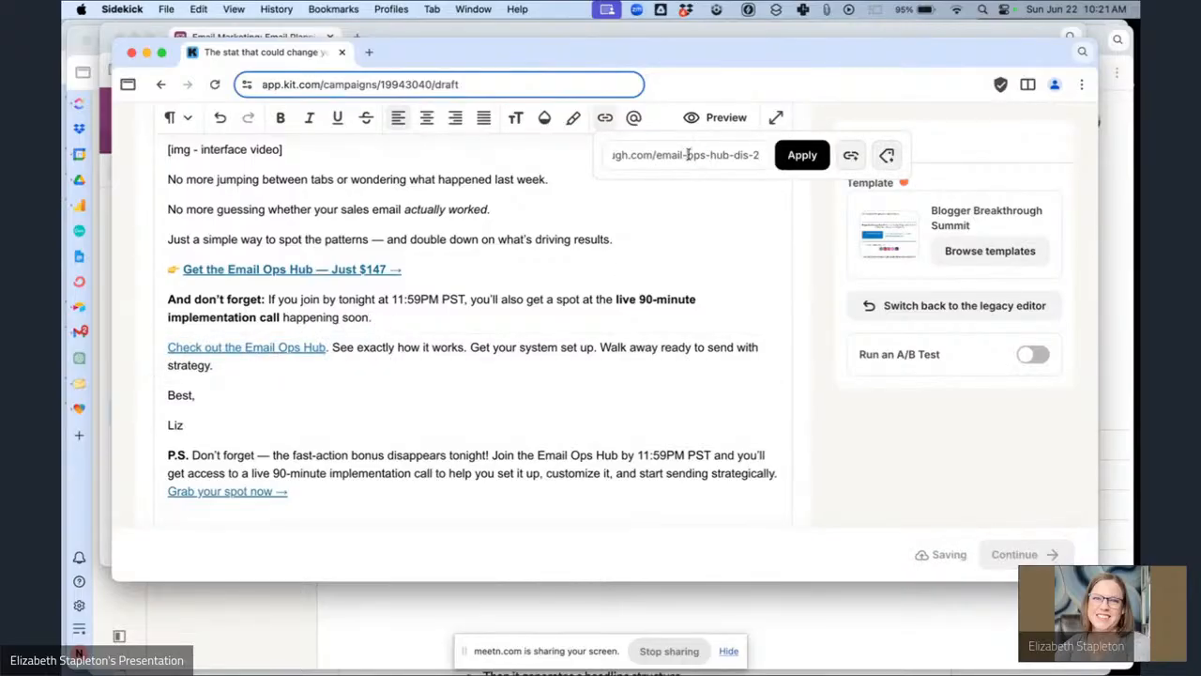
pyautogui.click(779, 221)
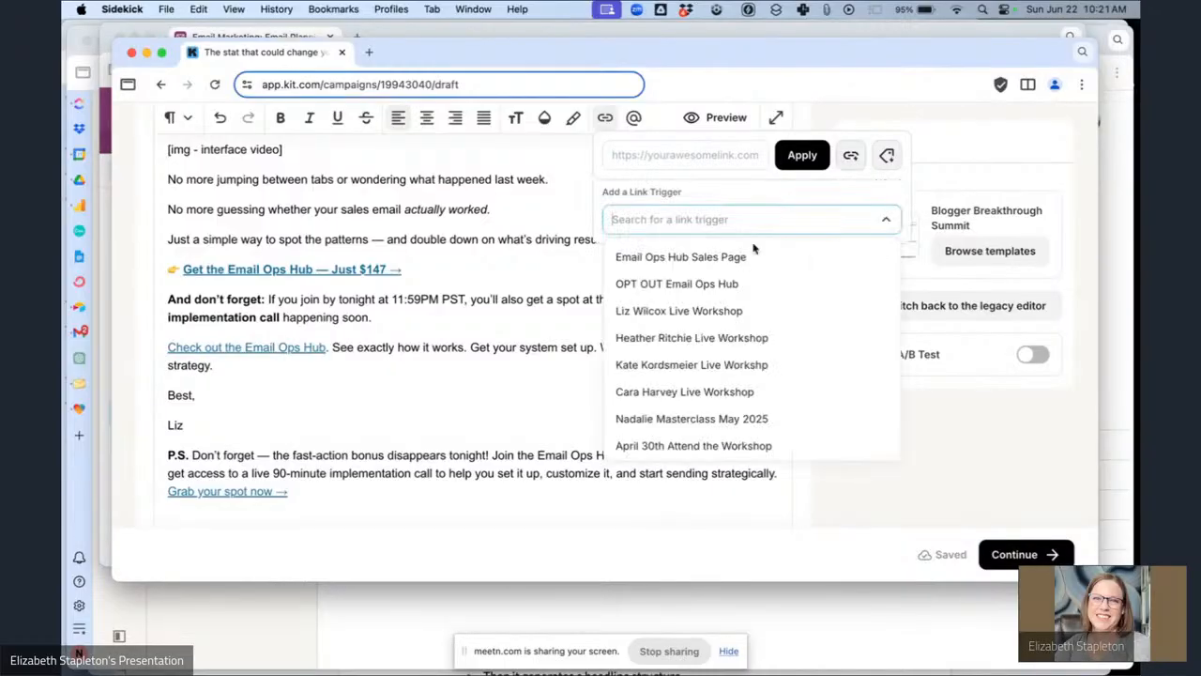
pyautogui.click(704, 266)
pyautogui.click(801, 157)
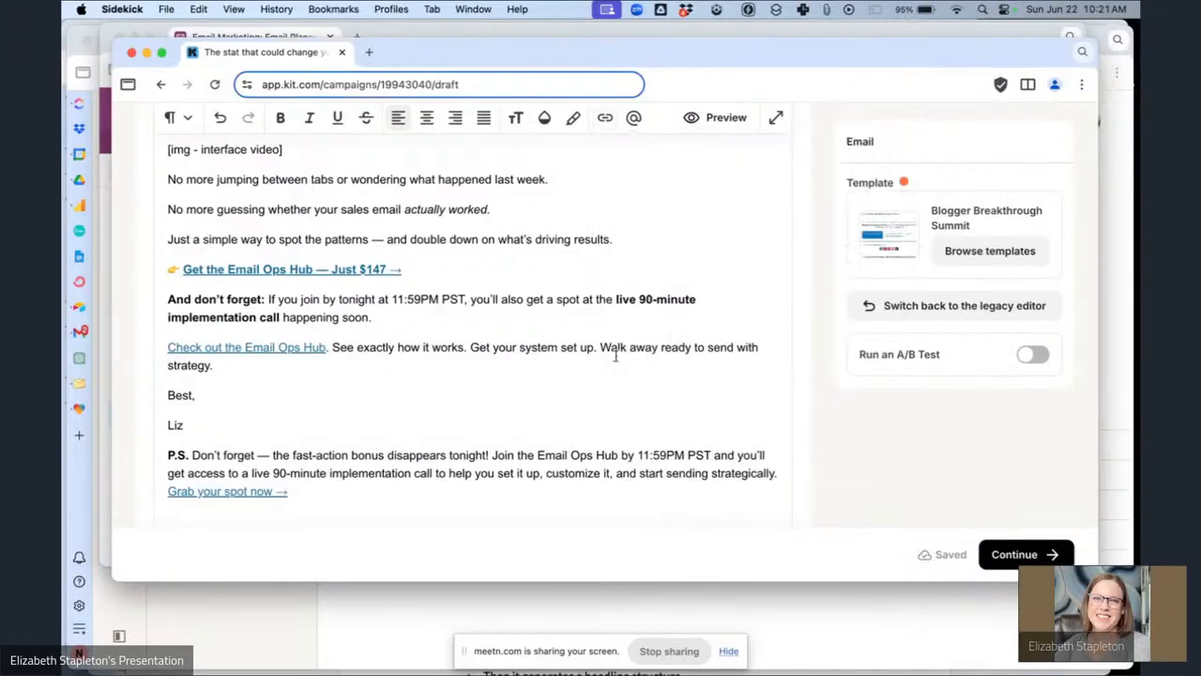
# Link the P.S. "Grab your spot now →" line to the Email Ops Hub Sales Page link trigger.
pyautogui.scroll(-3, 614, 352)
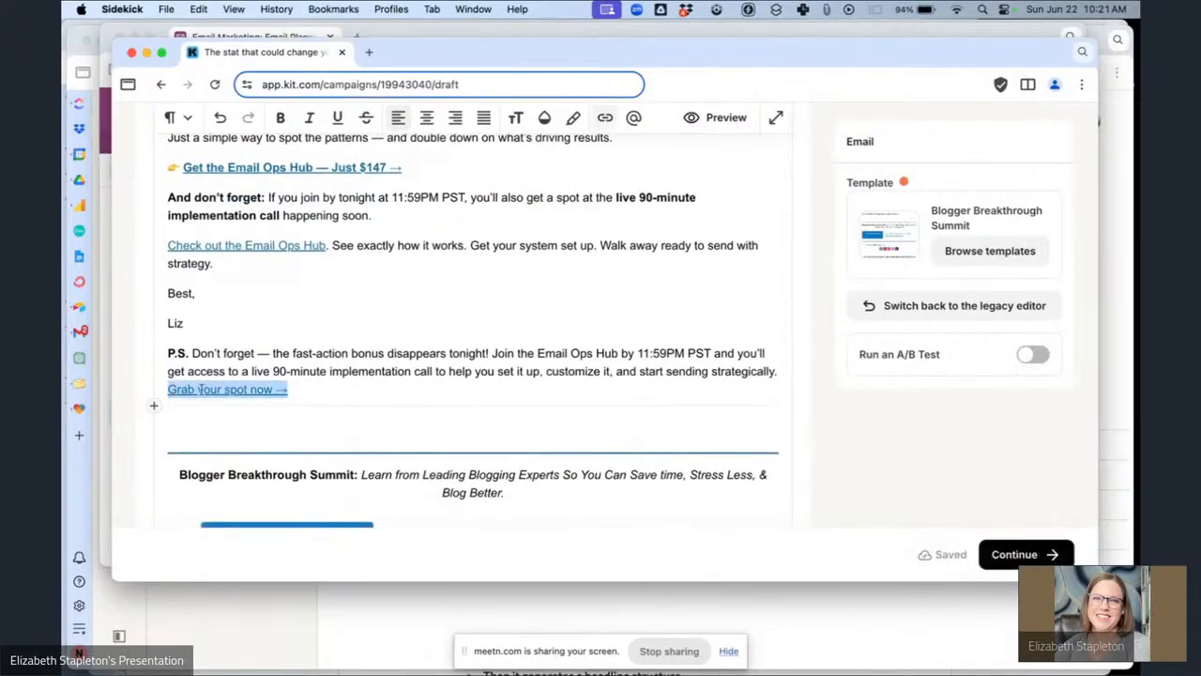
pyautogui.click(604, 117)
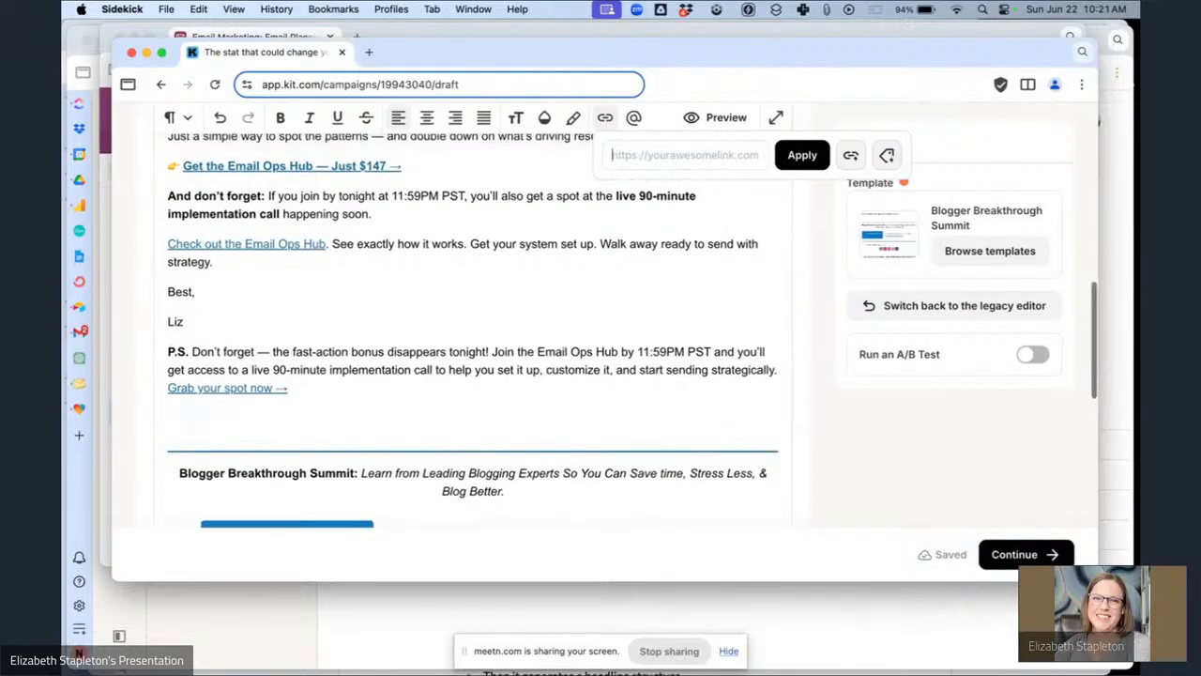
pyautogui.click(850, 158)
pyautogui.click(713, 221)
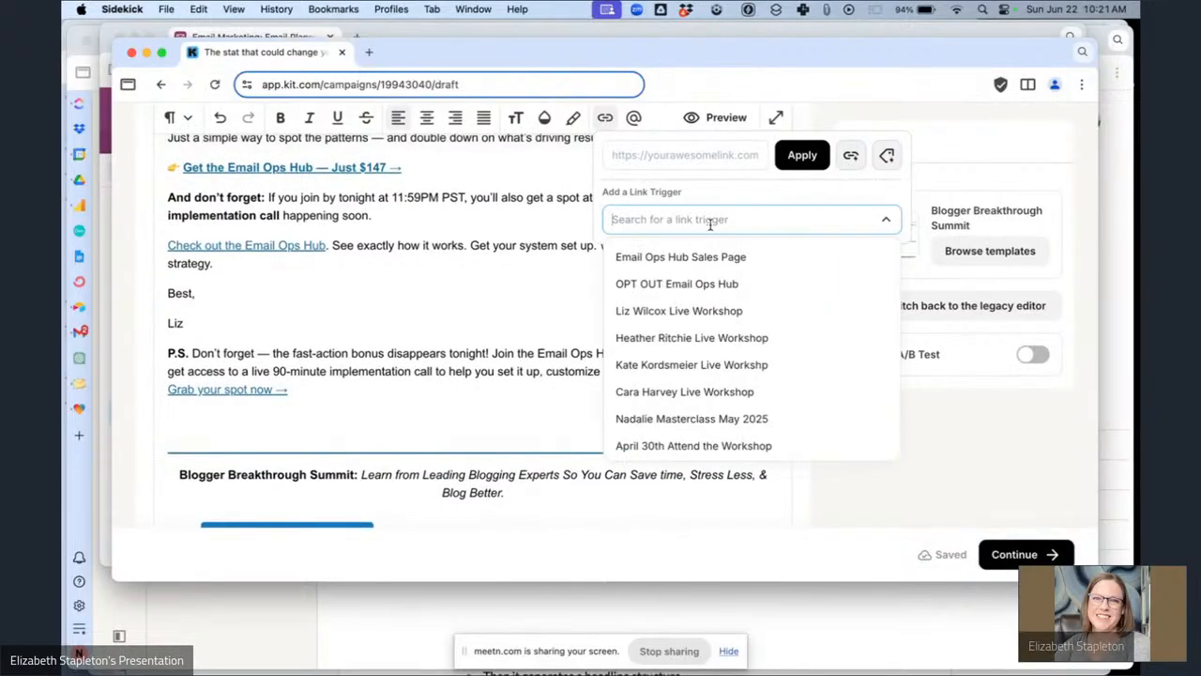
pyautogui.click(697, 266)
pyautogui.click(799, 155)
# Check this email's segment, send date and scheduling notes in the Airtable planning table before returning to the broadcast.
pyautogui.scroll(10, 562, 383)
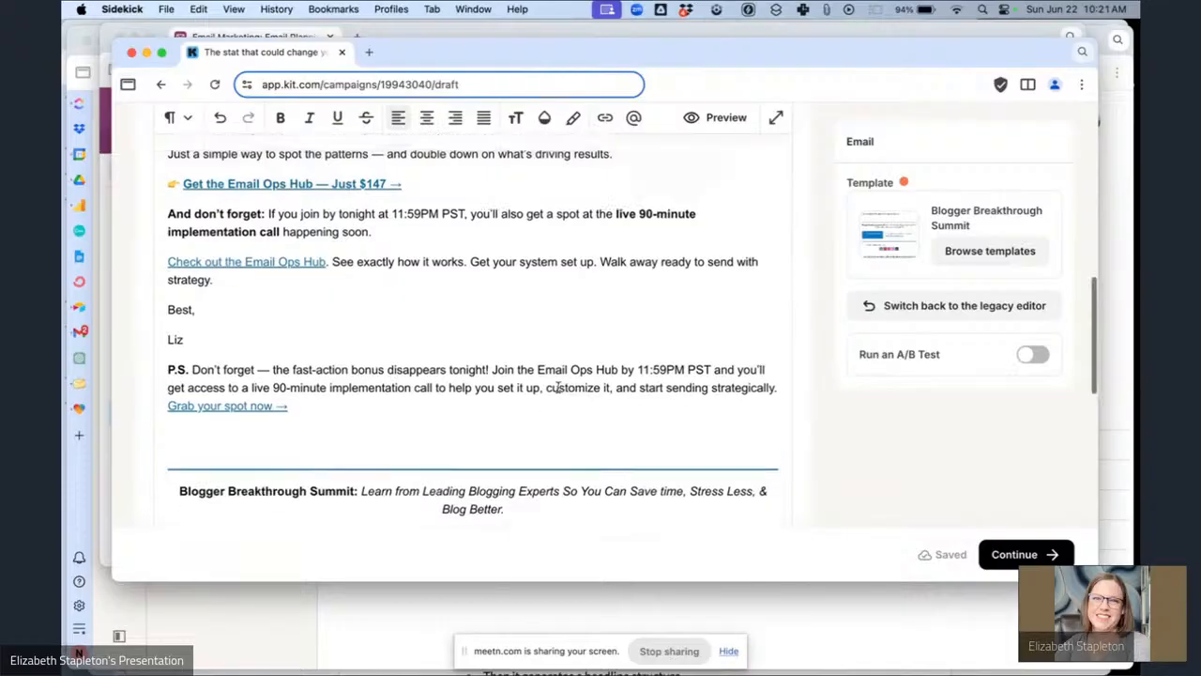
pyautogui.click(277, 37)
pyautogui.hscroll(-5, 824, 396)
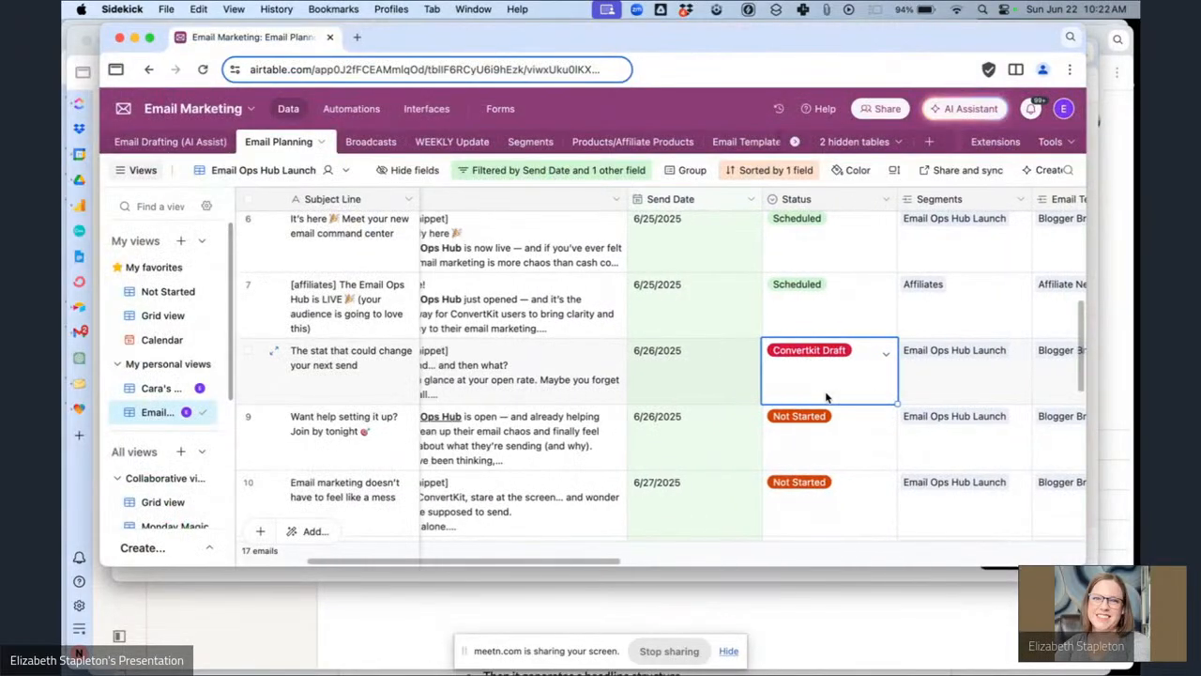
pyautogui.hscroll(-1, 825, 390)
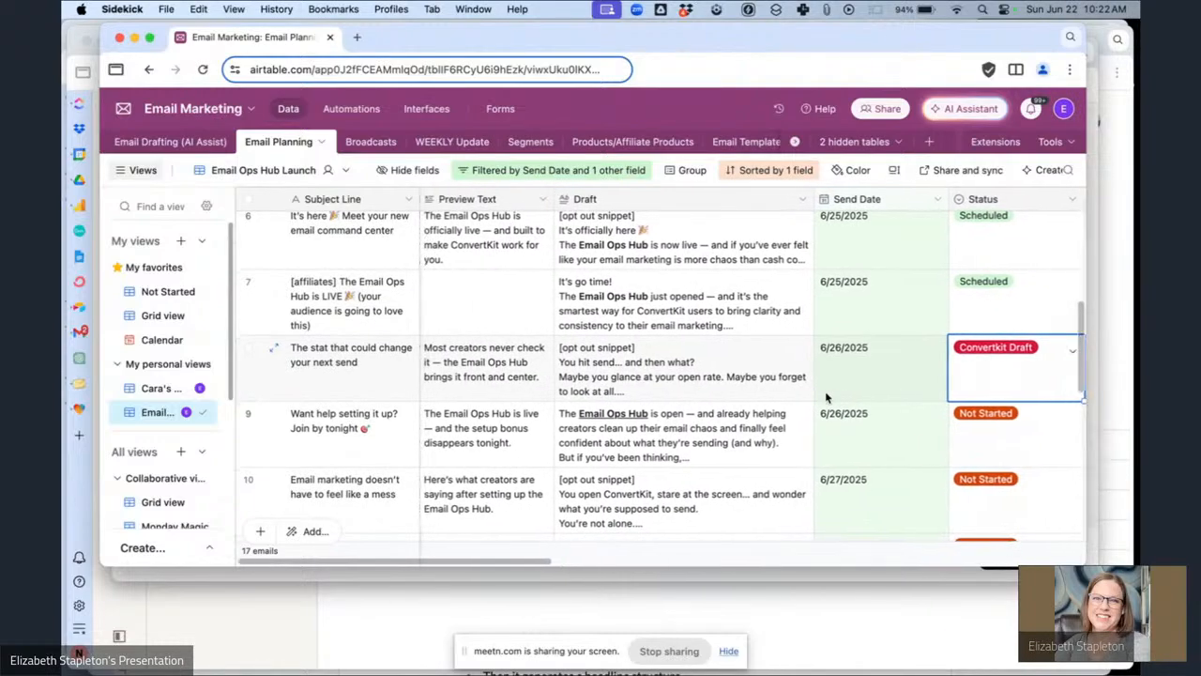
pyautogui.hscroll(10, 825, 390)
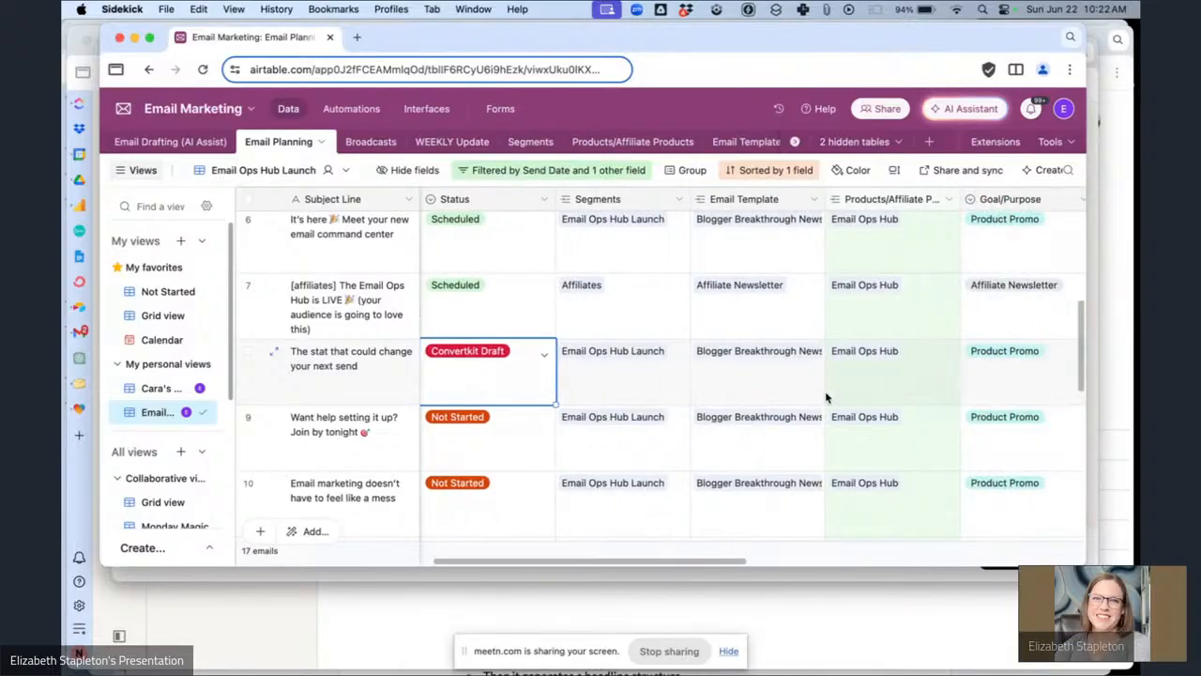
pyautogui.hscroll(10, 825, 397)
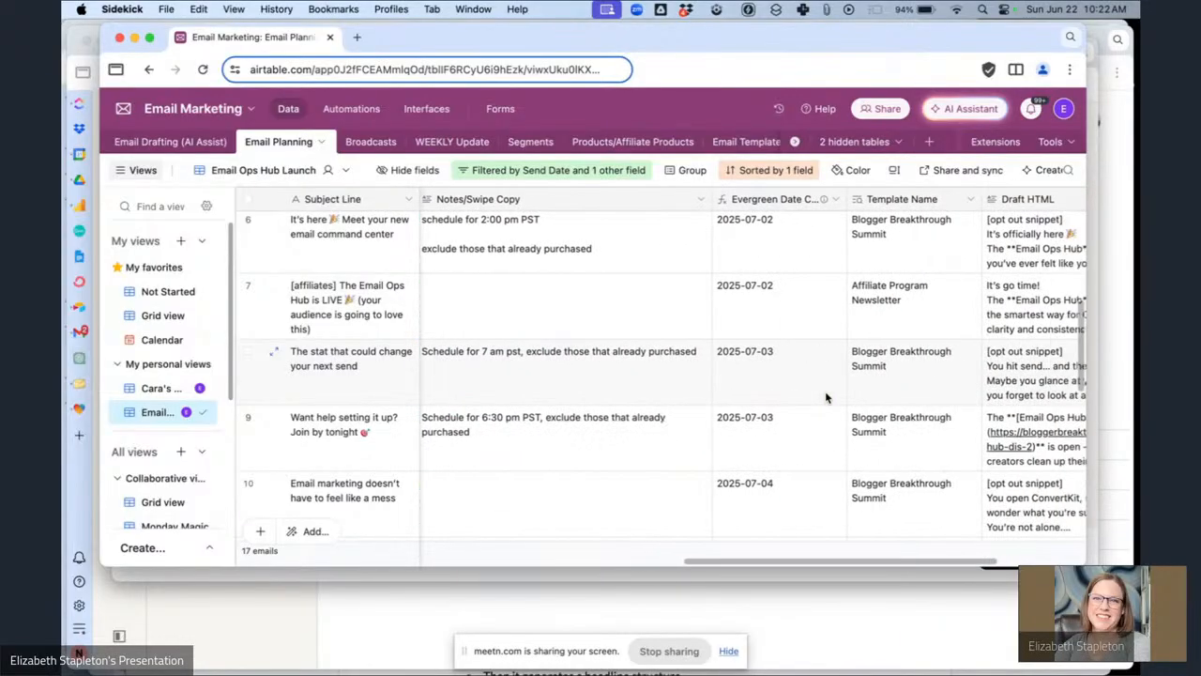
pyautogui.hscroll(-10, 826, 397)
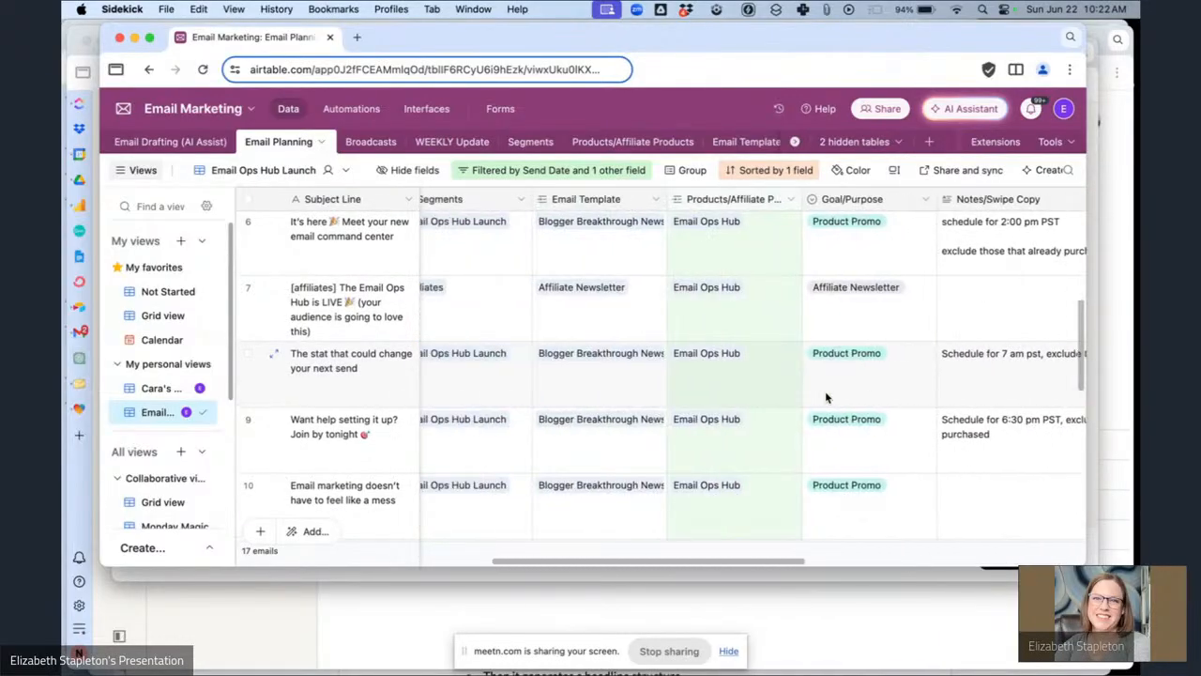
pyautogui.hscroll(3, 826, 398)
pyautogui.hscroll(-10, 826, 398)
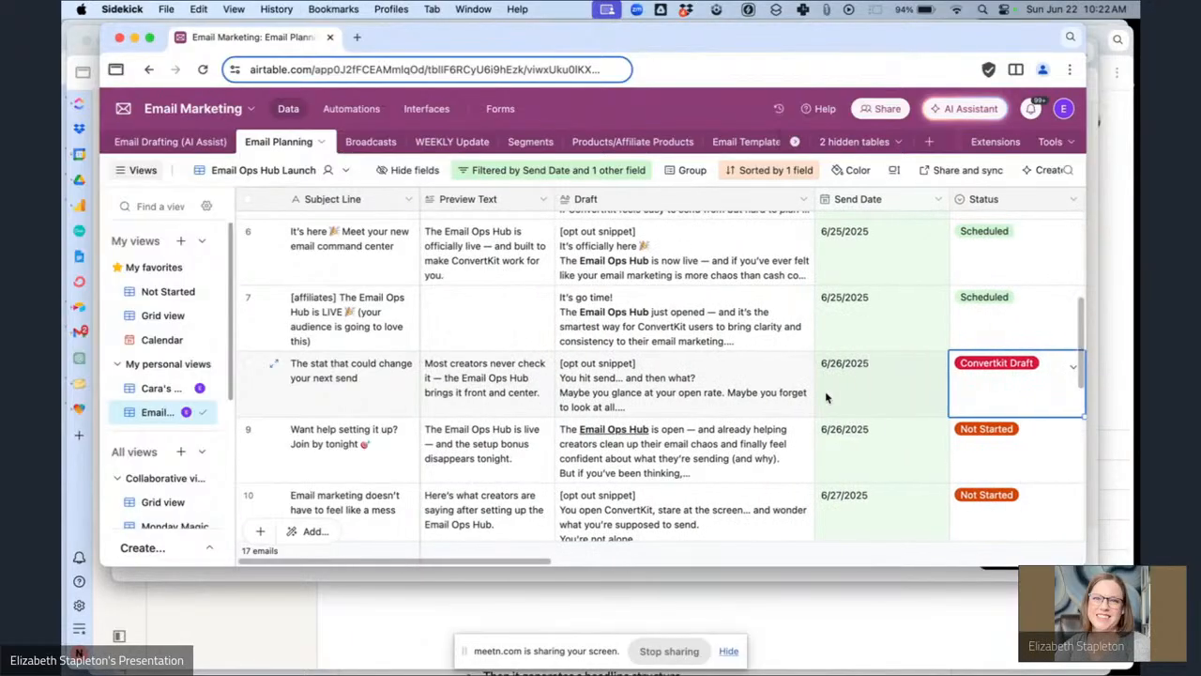
pyautogui.press('super+grave')
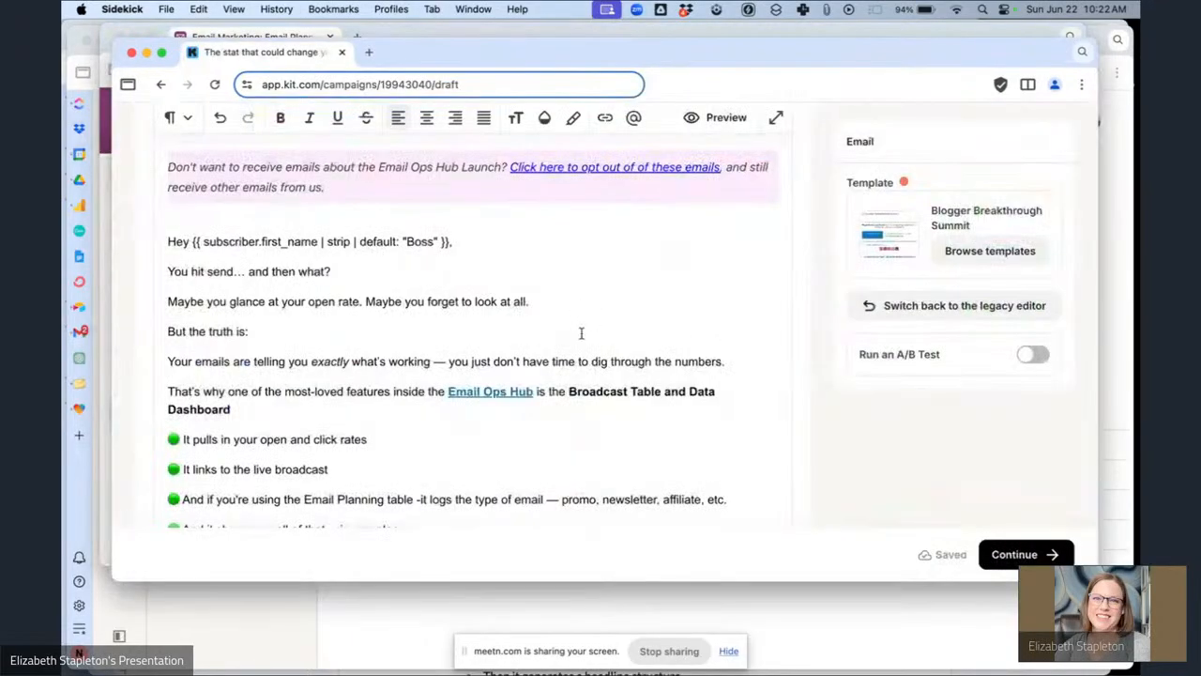
# Continue to the publishing step and choose to send the broadcast as an email.
pyautogui.scroll(-8, 582, 333)
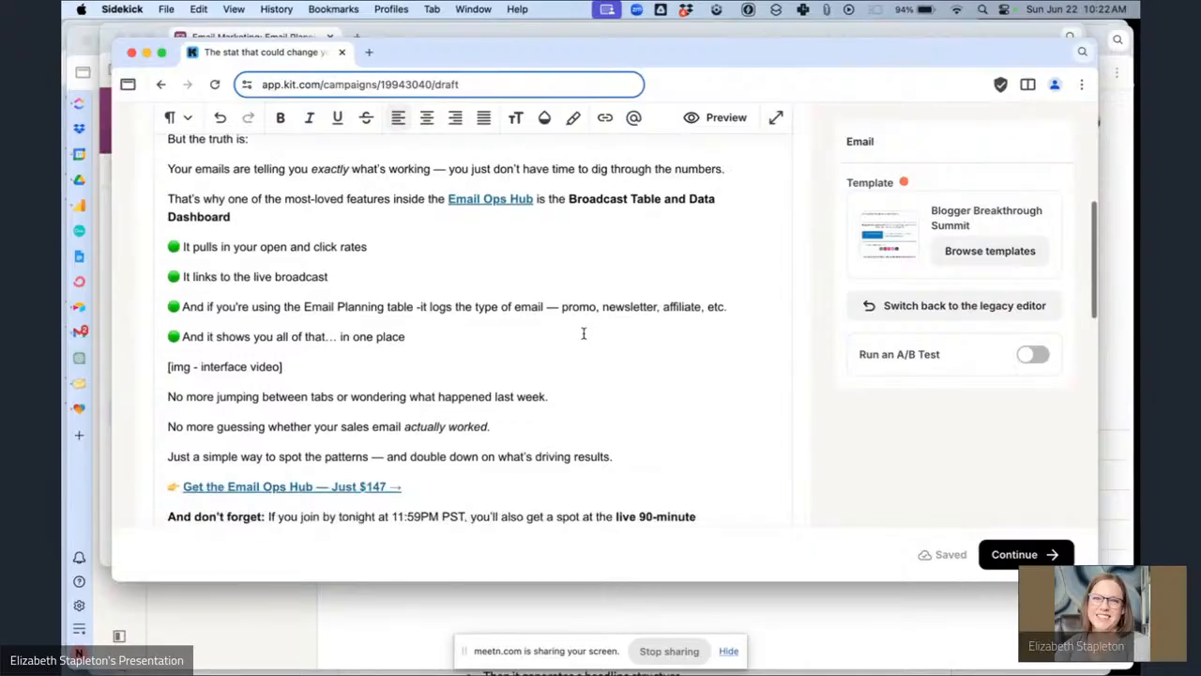
pyautogui.scroll(-8, 582, 333)
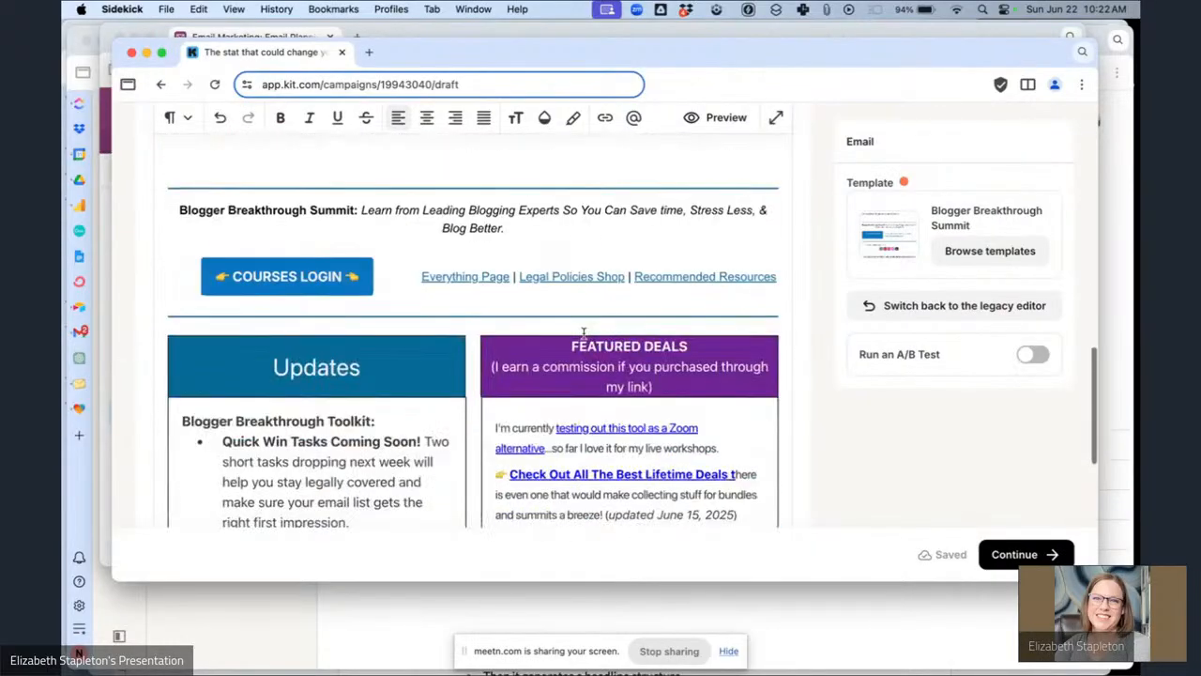
pyautogui.click(1018, 553)
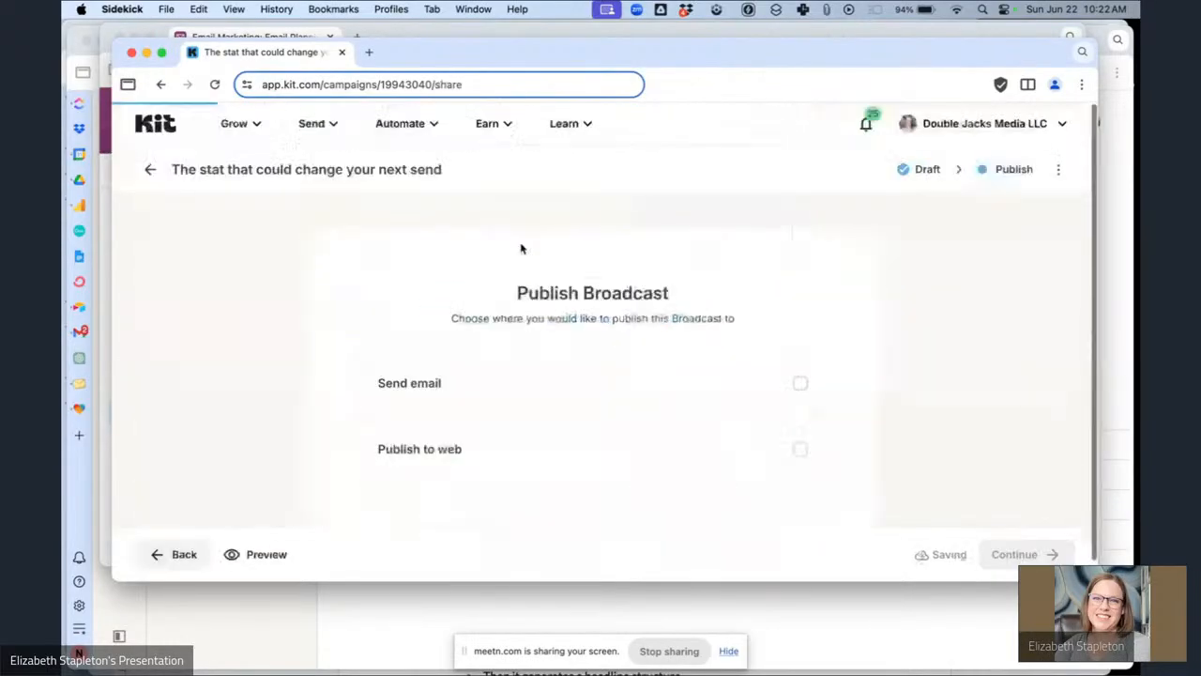
pyautogui.click(544, 383)
pyautogui.scroll(-5, 670, 383)
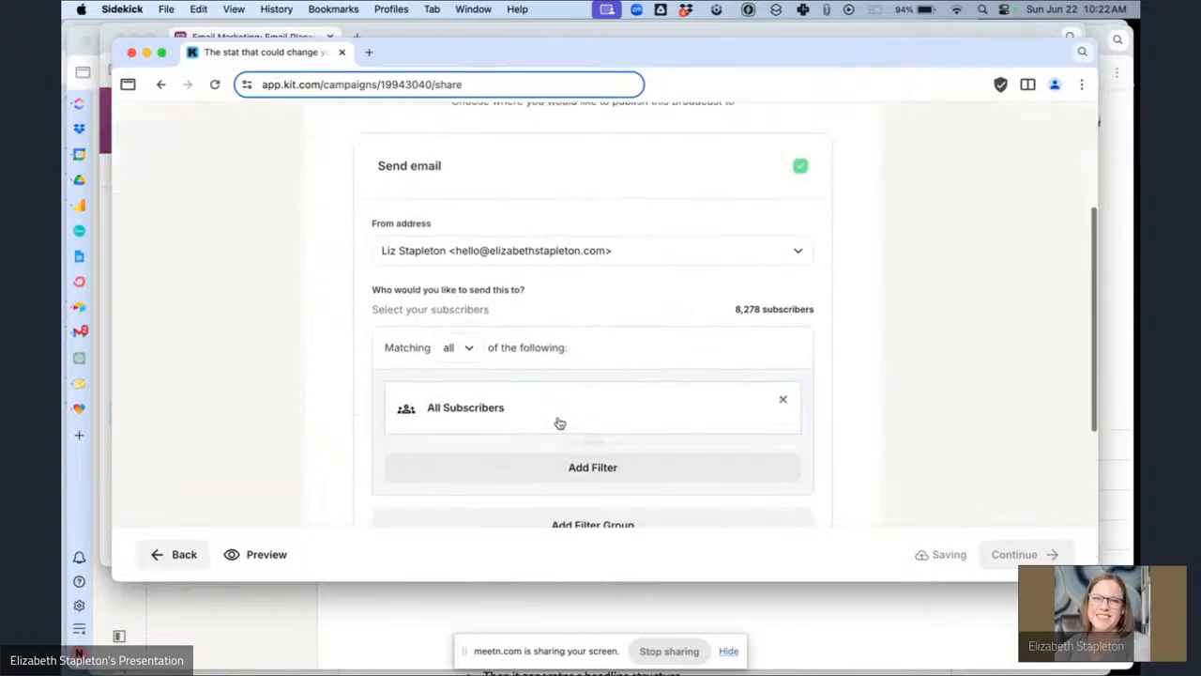
# Add a recipient filter limiting the send to the Email Ops Hub Sales Pitch Segment.
pyautogui.click(605, 464)
pyautogui.click(620, 436)
pyautogui.click(579, 259)
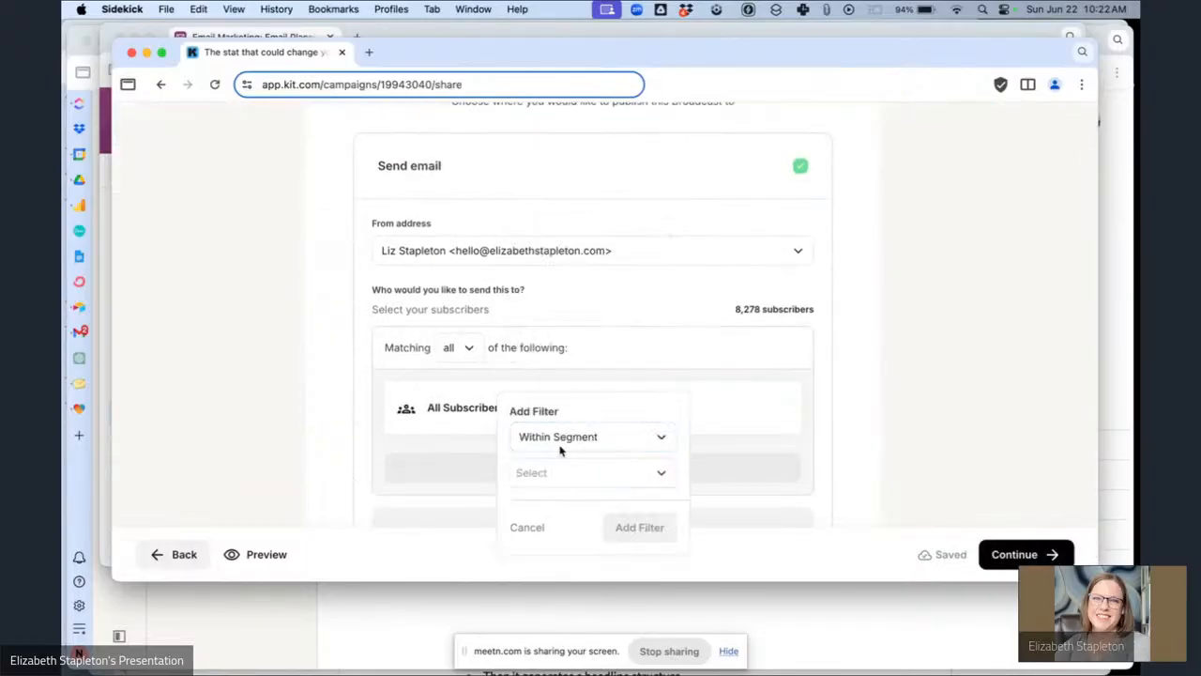
pyautogui.click(547, 471)
pyautogui.write('email')
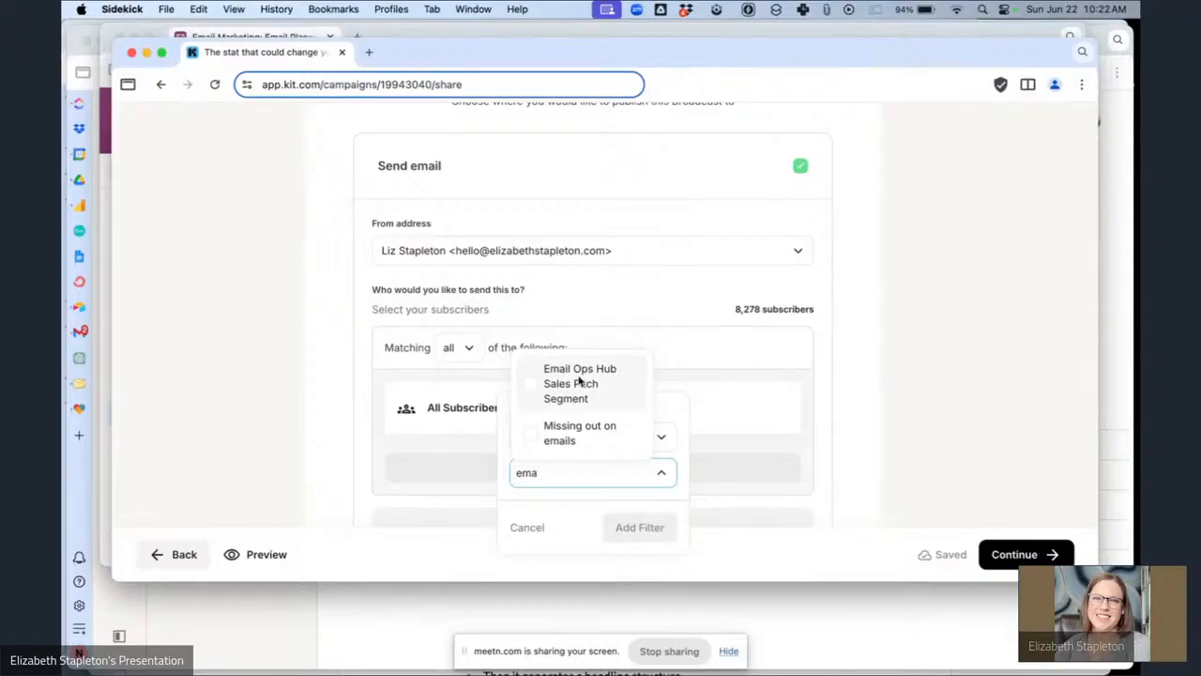
pyautogui.click(576, 381)
pyautogui.click(642, 551)
# Schedule the broadcast to send on June 26, 2025 at 7:00 AM.
pyautogui.scroll(-3, 715, 432)
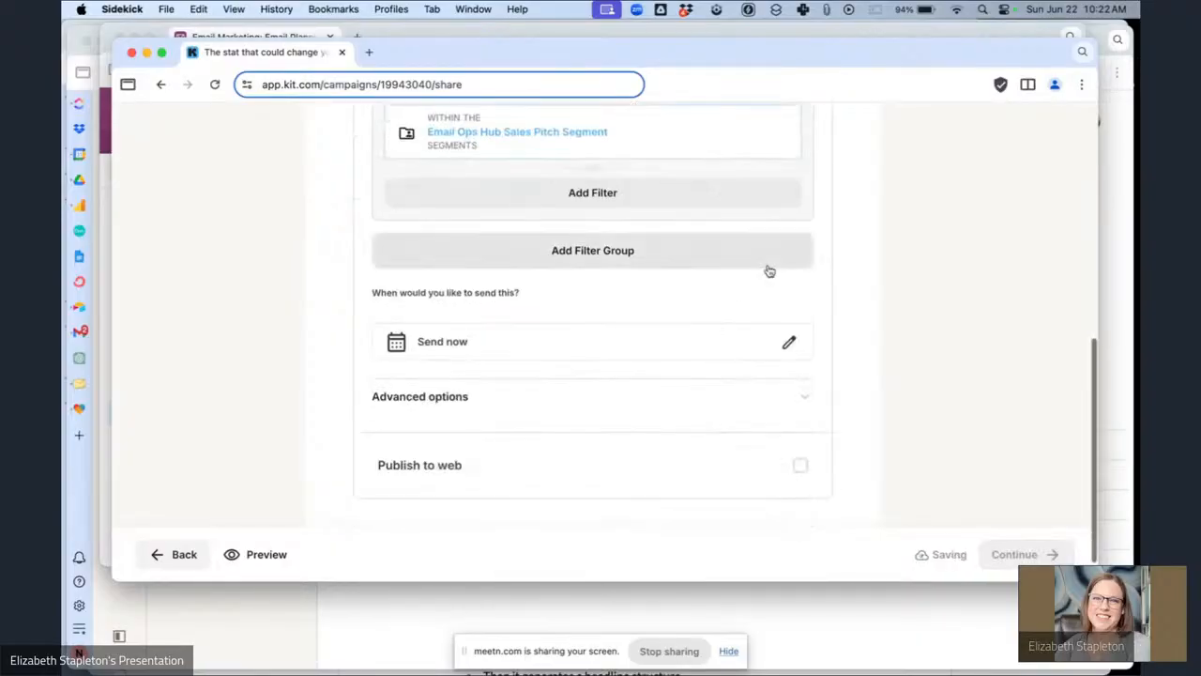
pyautogui.click(787, 345)
pyautogui.click(781, 497)
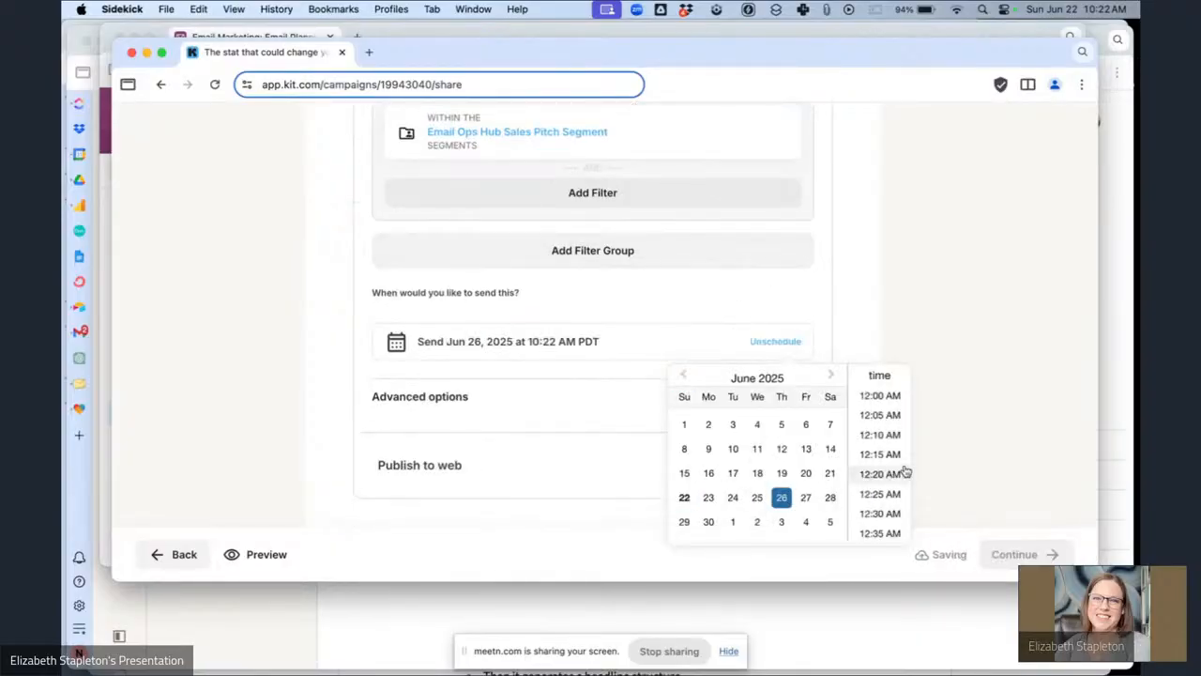
pyautogui.scroll(-5, 904, 469)
pyautogui.scroll(-15, 904, 470)
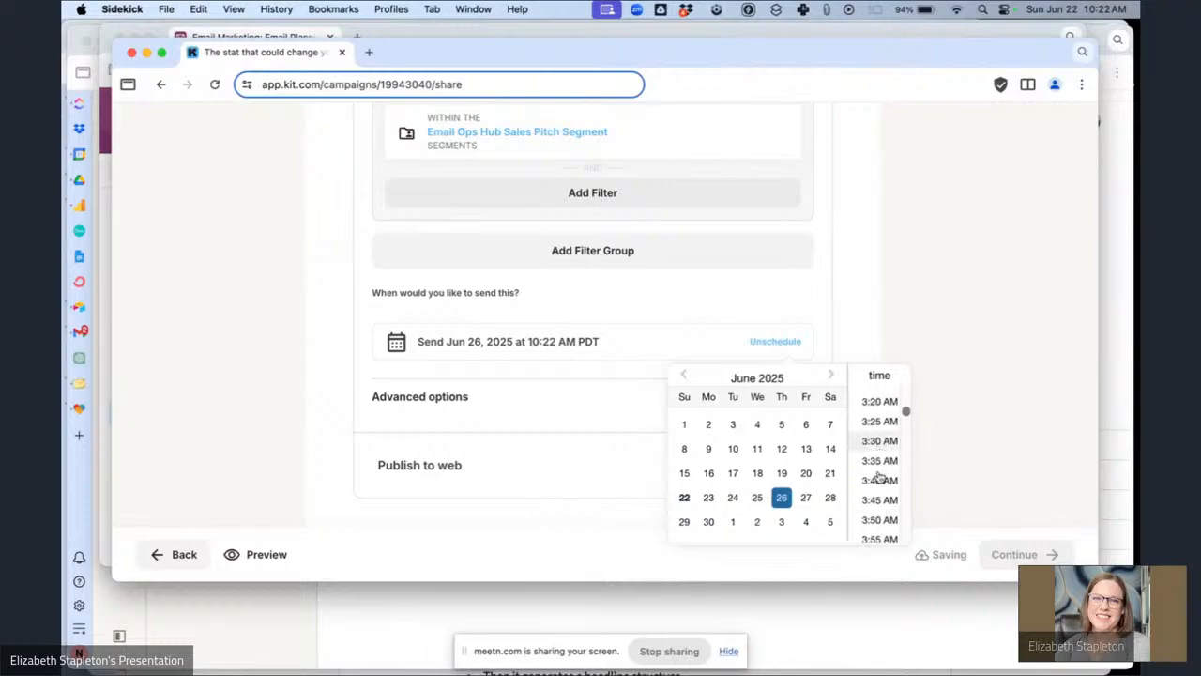
pyautogui.scroll(-5, 879, 478)
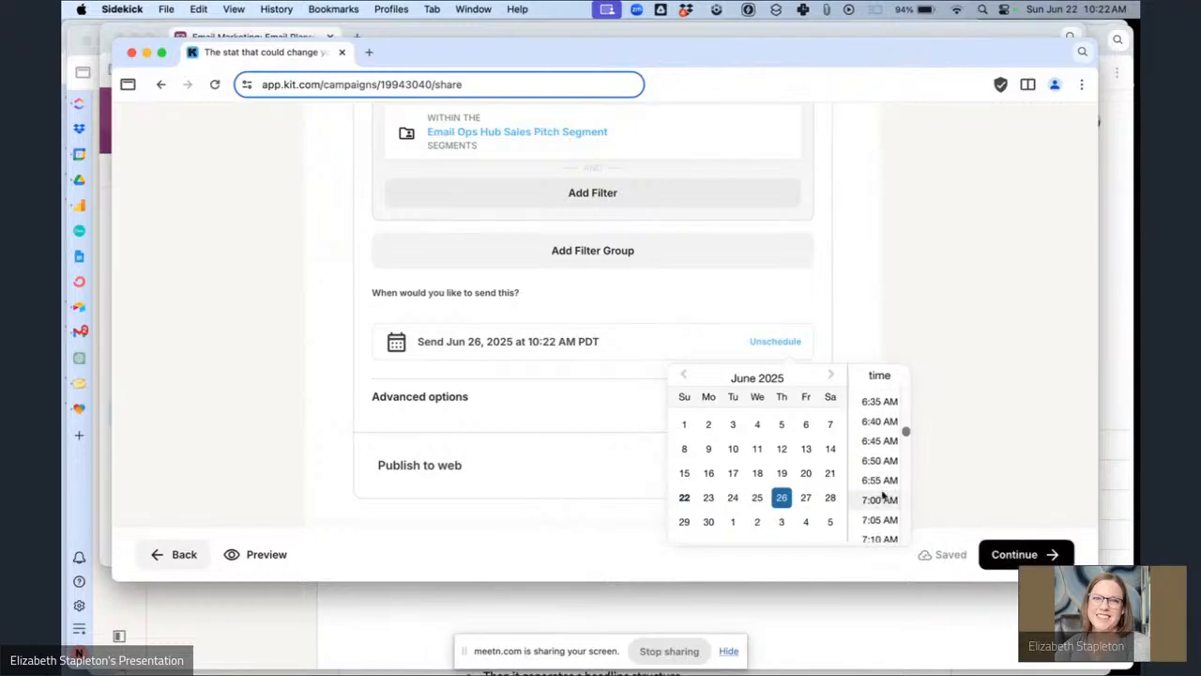
pyautogui.click(879, 499)
pyautogui.click(1003, 395)
pyautogui.scroll(-1, 978, 416)
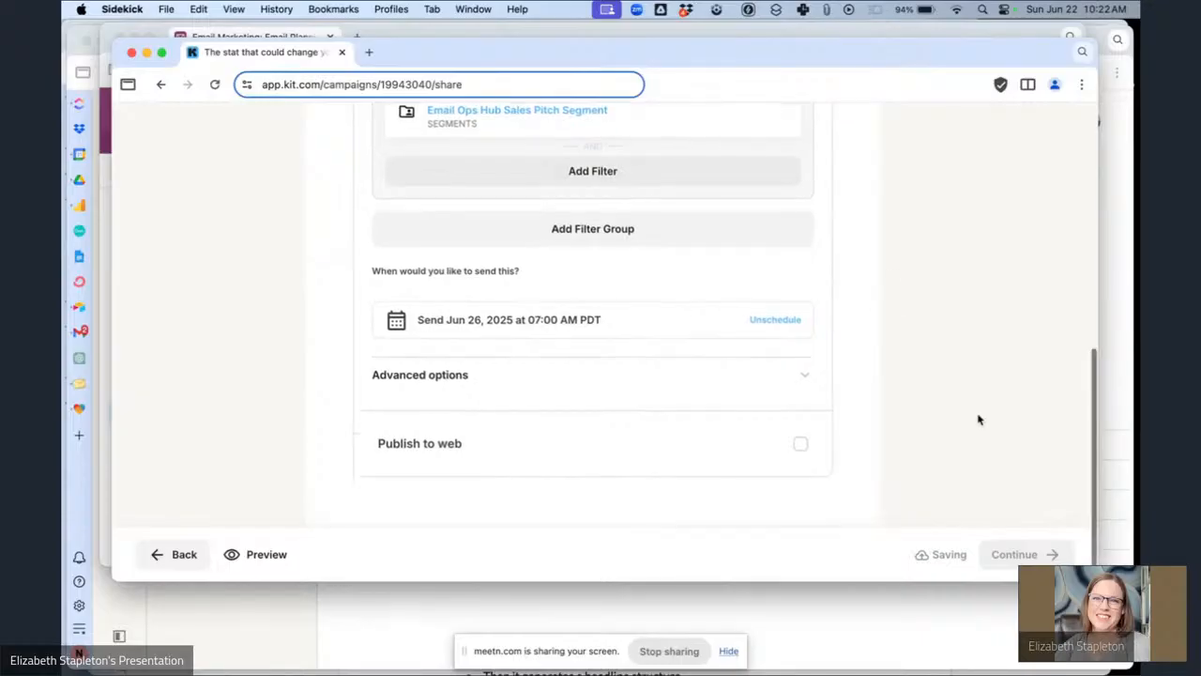
# Review the send settings and confirm scheduling the broadcast.
pyautogui.scroll(5, 898, 295)
pyautogui.scroll(-5, 898, 295)
pyautogui.scroll(3, 1025, 476)
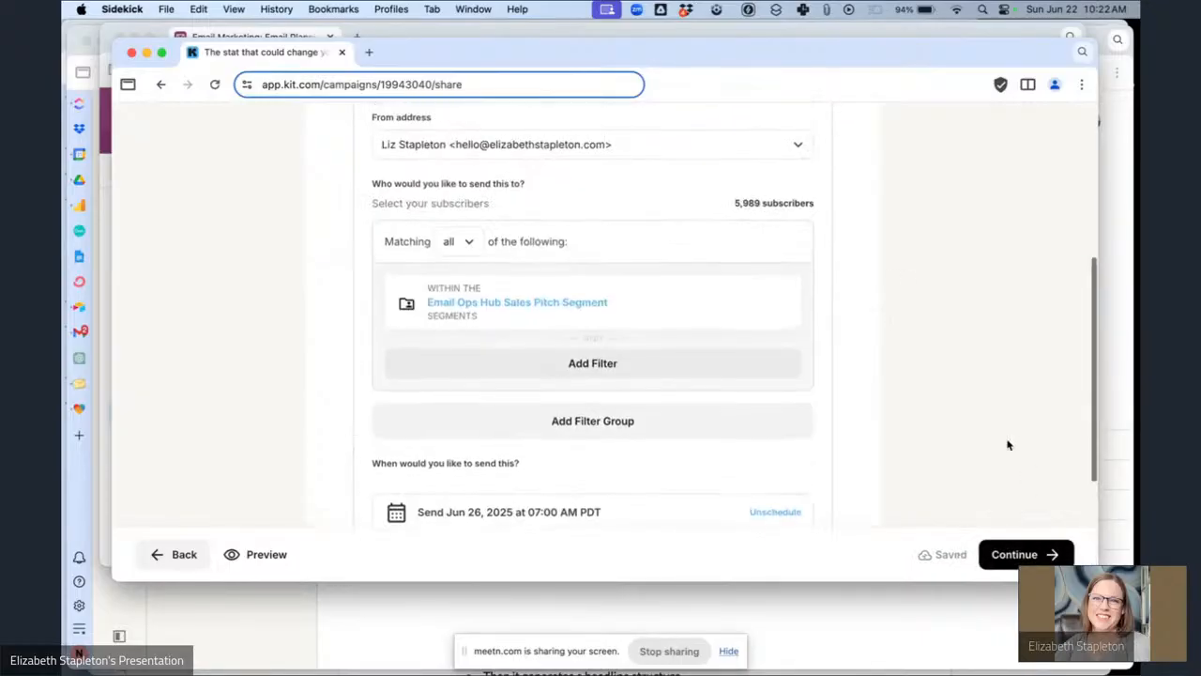
pyautogui.scroll(-3, 1008, 444)
pyautogui.click(1011, 551)
pyautogui.scroll(-3, 839, 484)
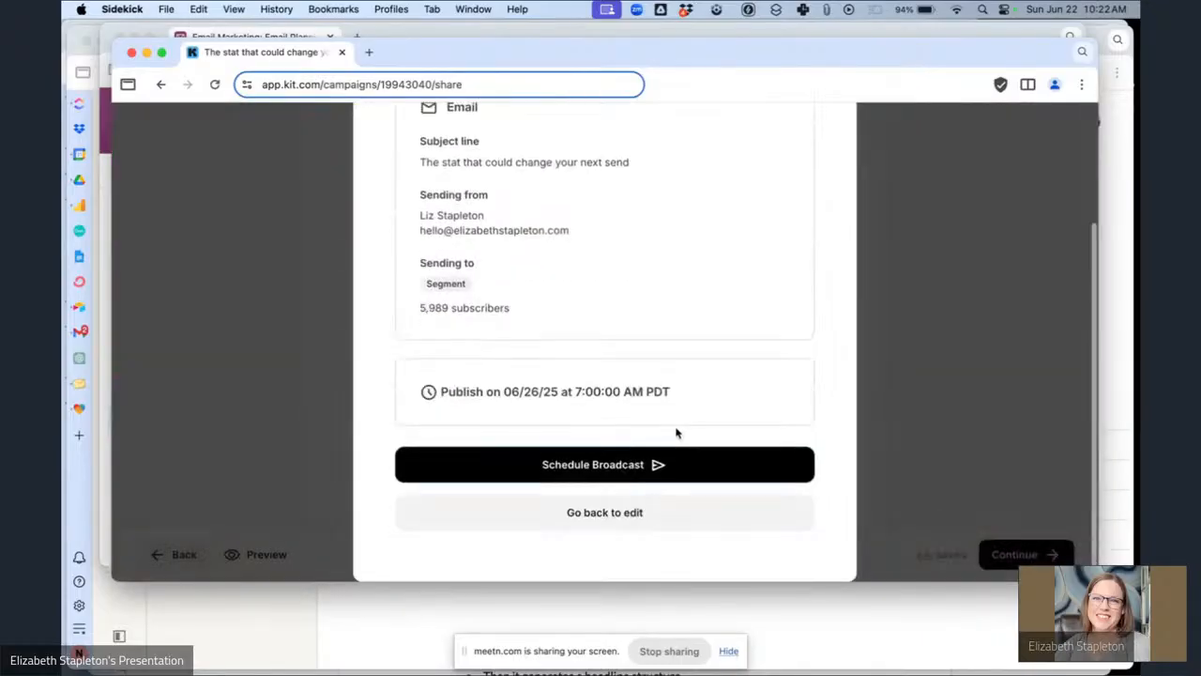
pyautogui.click(666, 468)
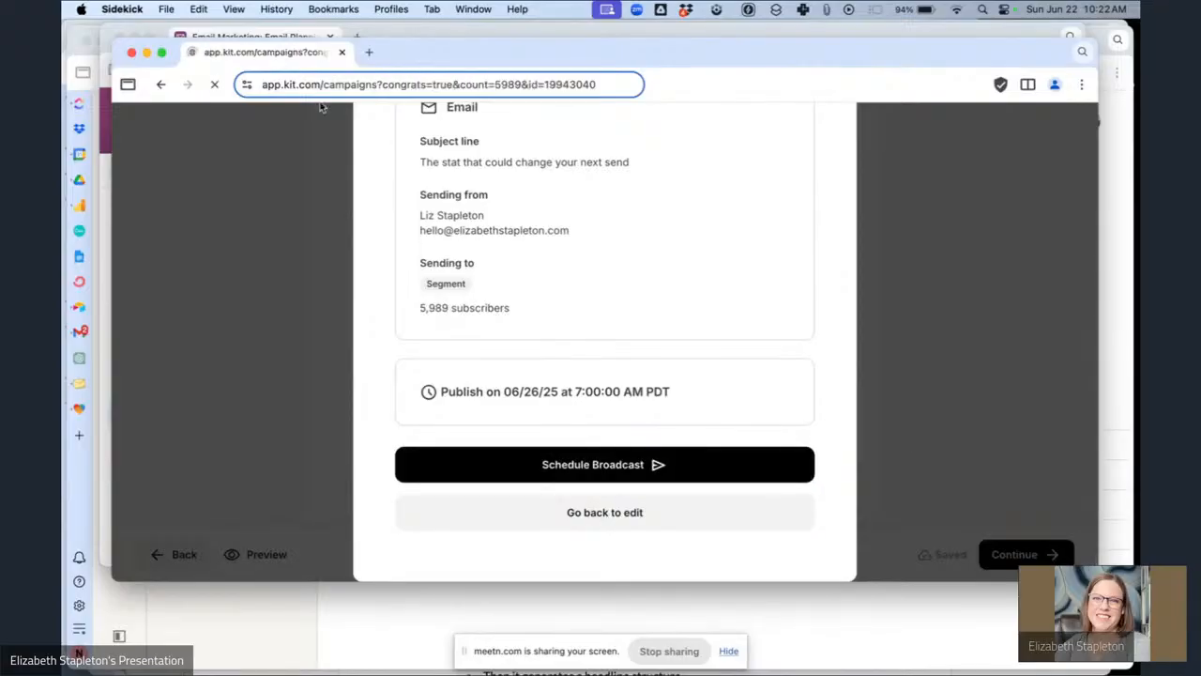
# Change the email's status to Scheduled in the Airtable planning table.
pyautogui.click(489, 34)
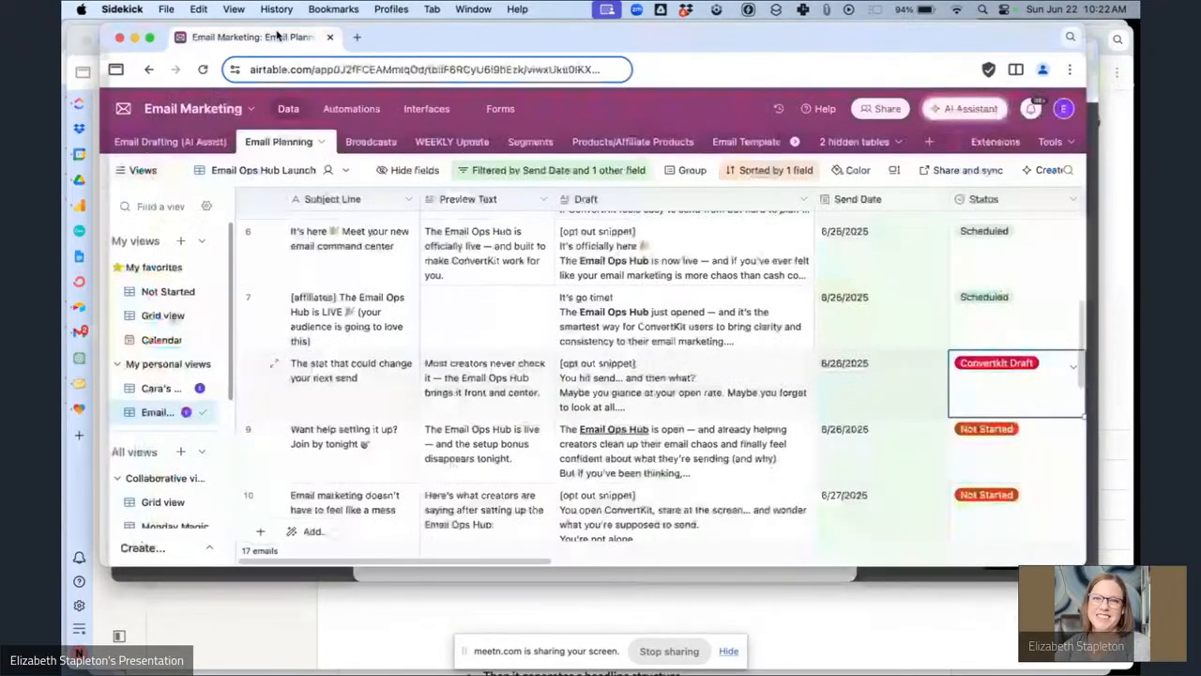
pyautogui.click(1013, 385)
pyautogui.click(1023, 553)
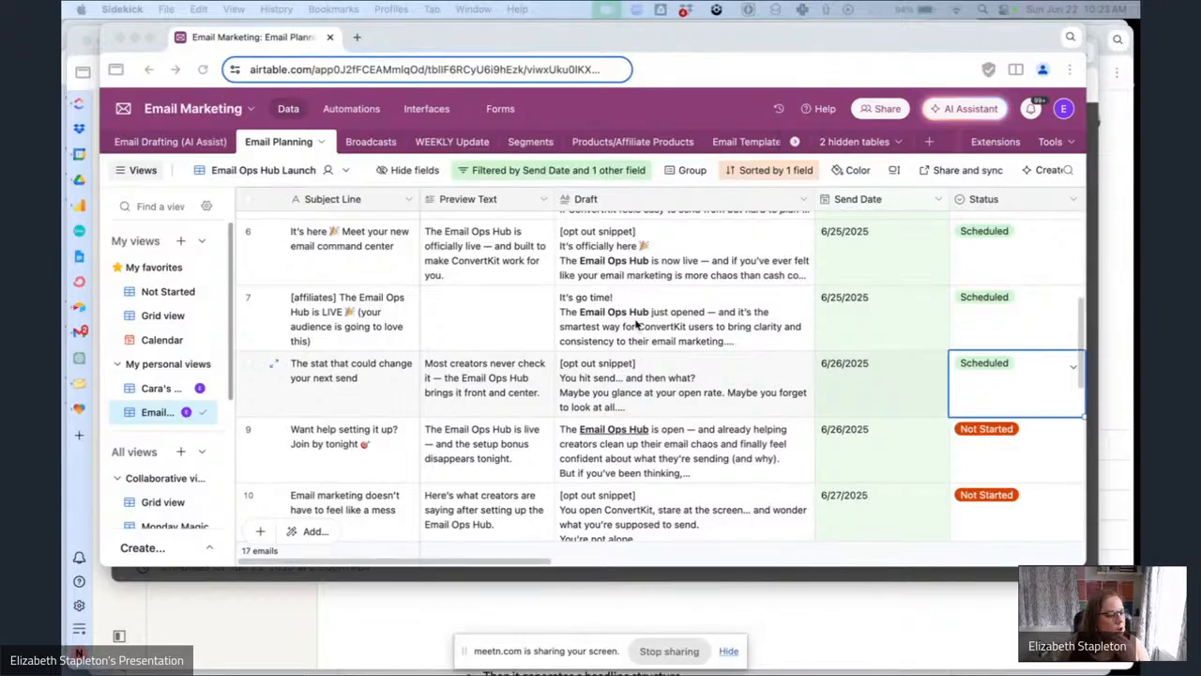
pyautogui.scroll(-10, 750, 368)
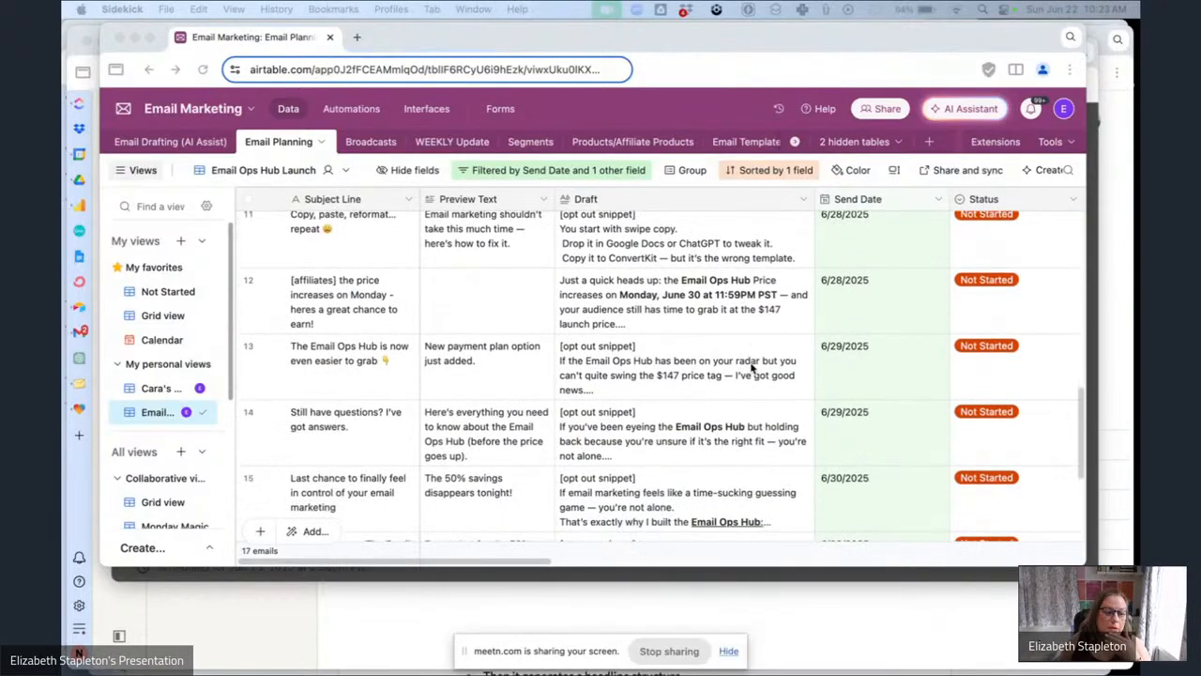
pyautogui.scroll(5, 750, 368)
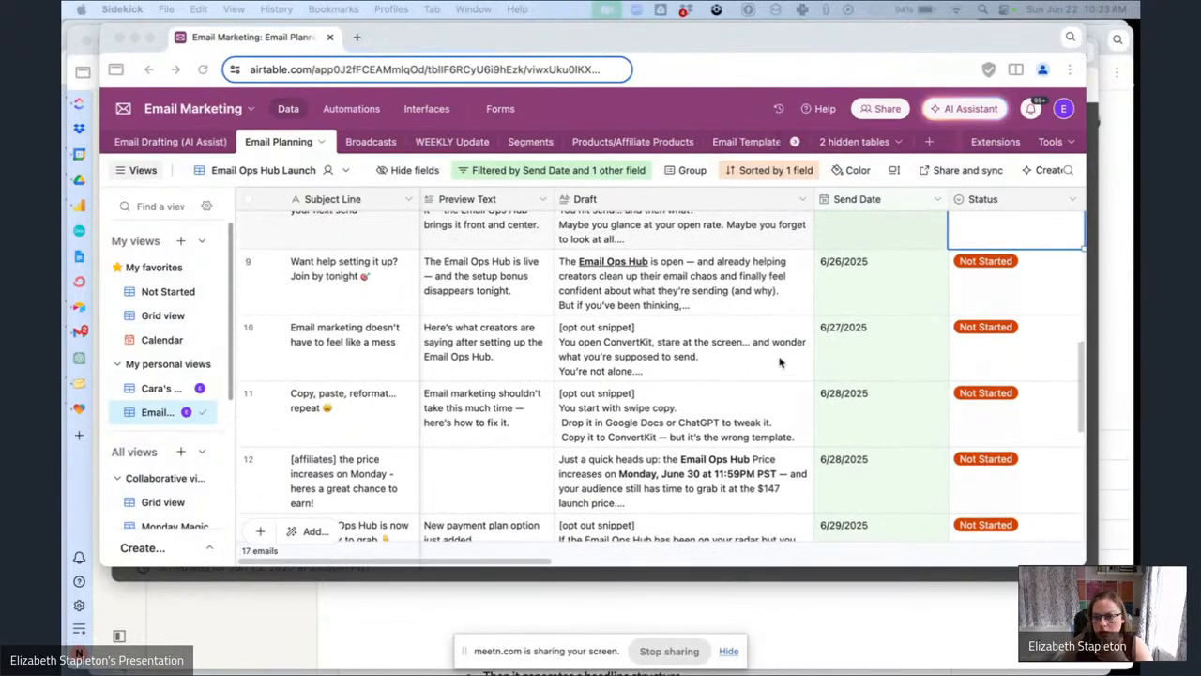
pyautogui.hscroll(5, 778, 361)
pyautogui.scroll(2, 879, 313)
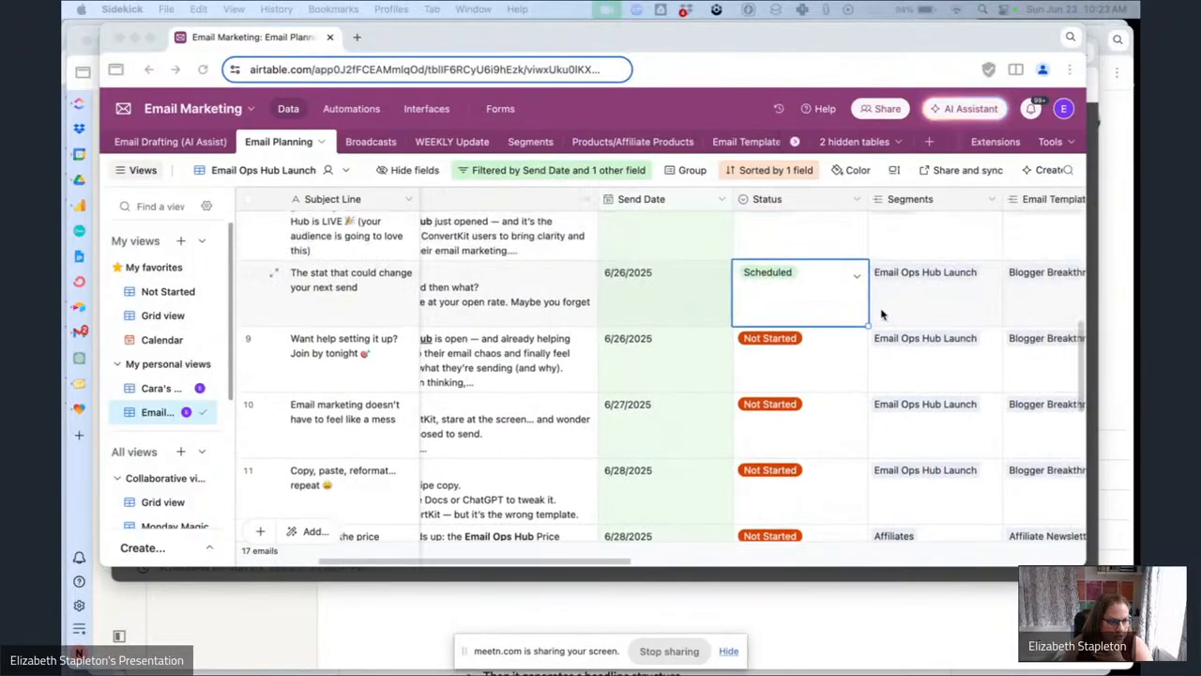
# Set the status of the 'Want help setting it up? Join by tonight' email to Convertkit Draft in the planning table.
pyautogui.click(829, 374)
pyautogui.click(830, 374)
pyautogui.click(800, 446)
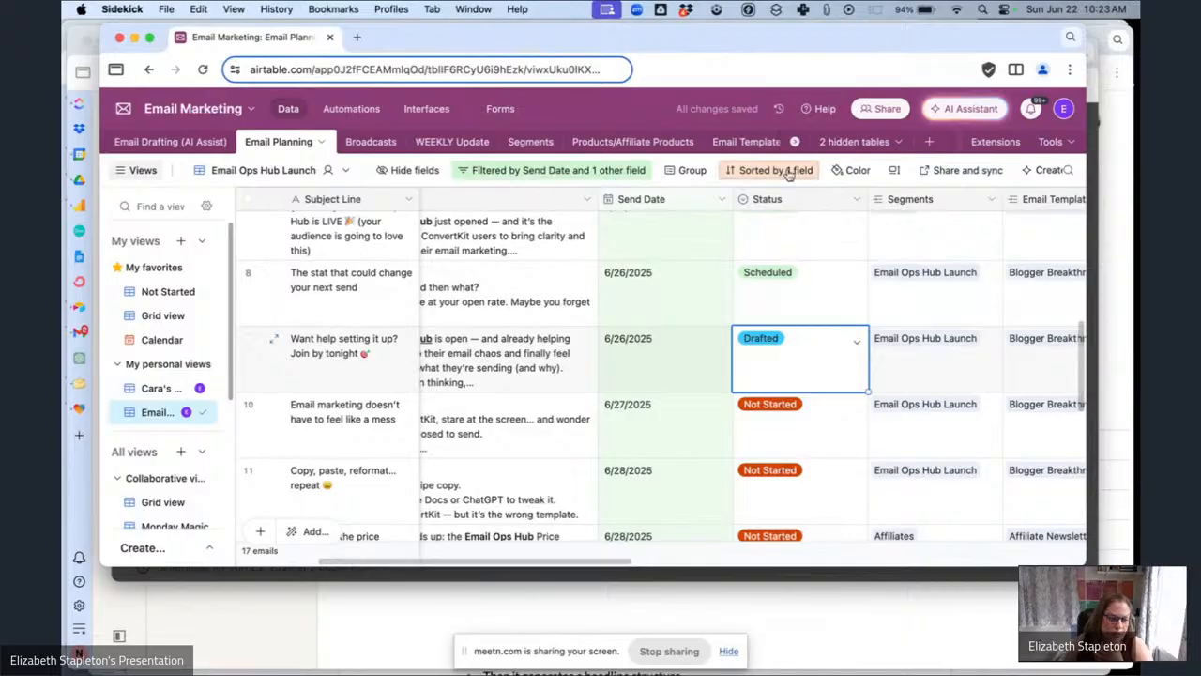
# Dismiss the scheduling confirmation in Kit and open the 'Want help setting it up? Join by tonight' draft broadcast.
pyautogui.click(872, 575)
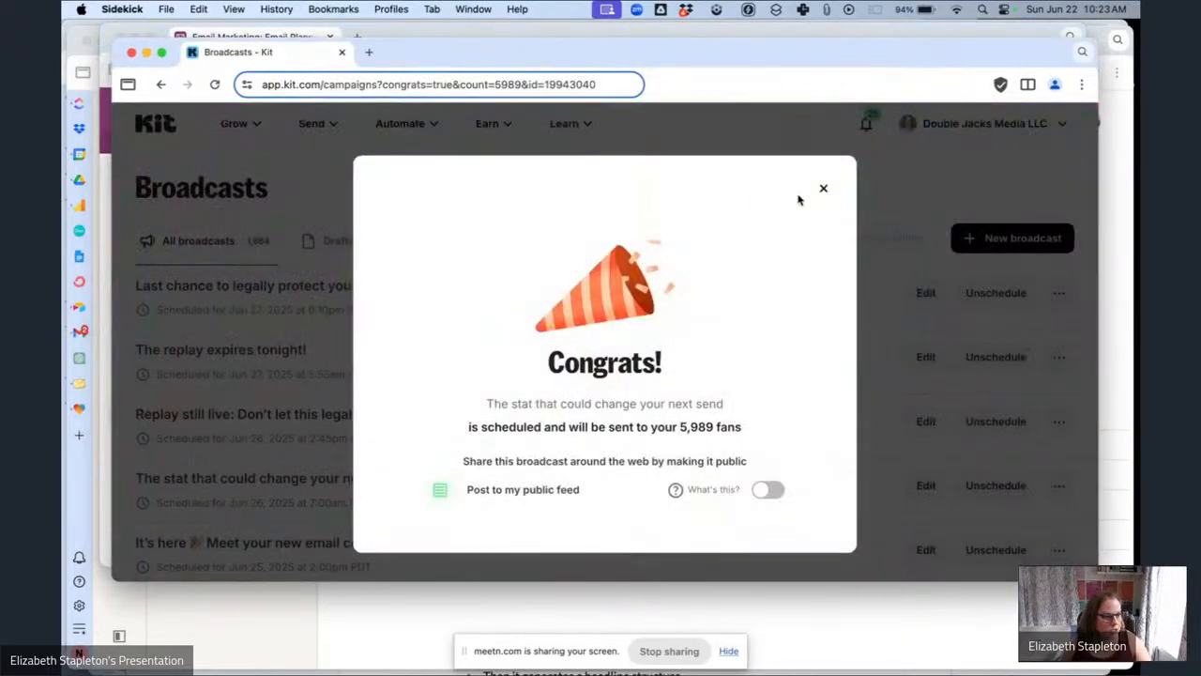
pyautogui.click(823, 190)
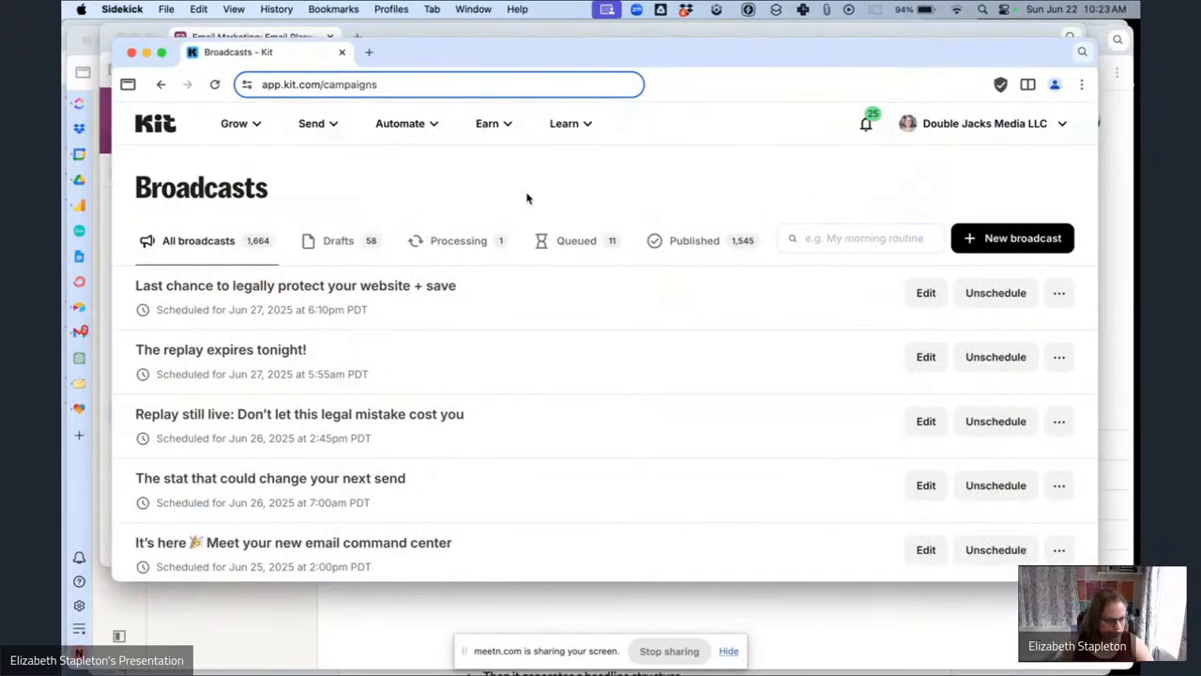
pyautogui.click(728, 237)
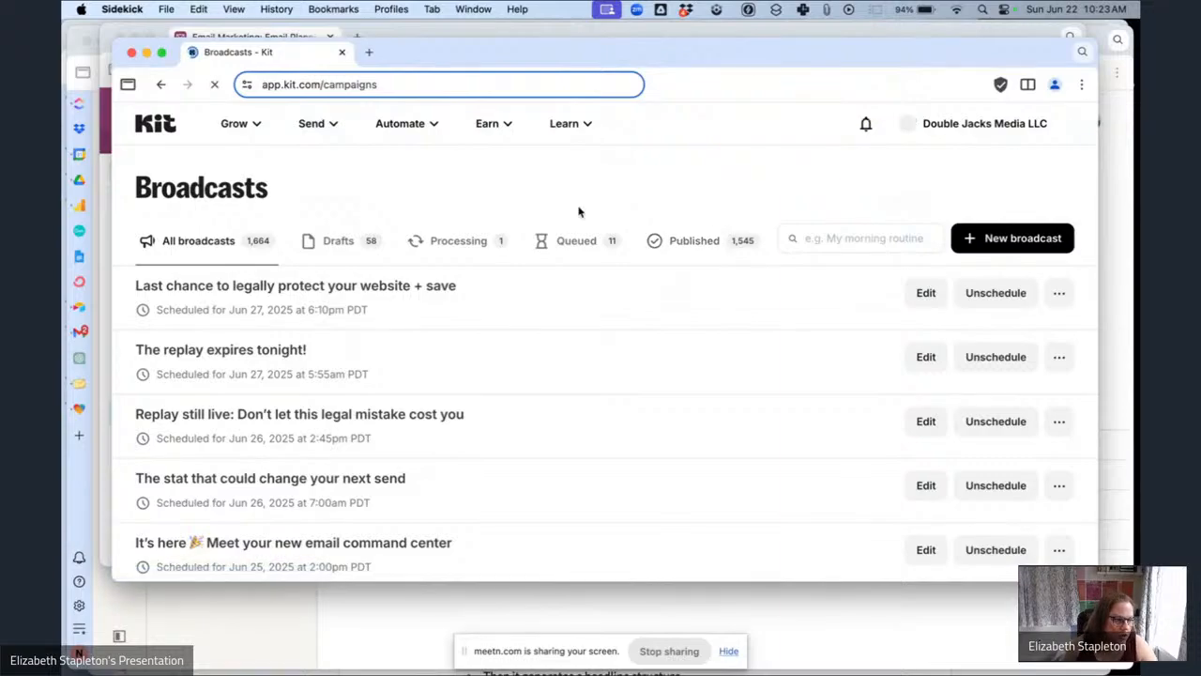
pyautogui.scroll(-5, 579, 210)
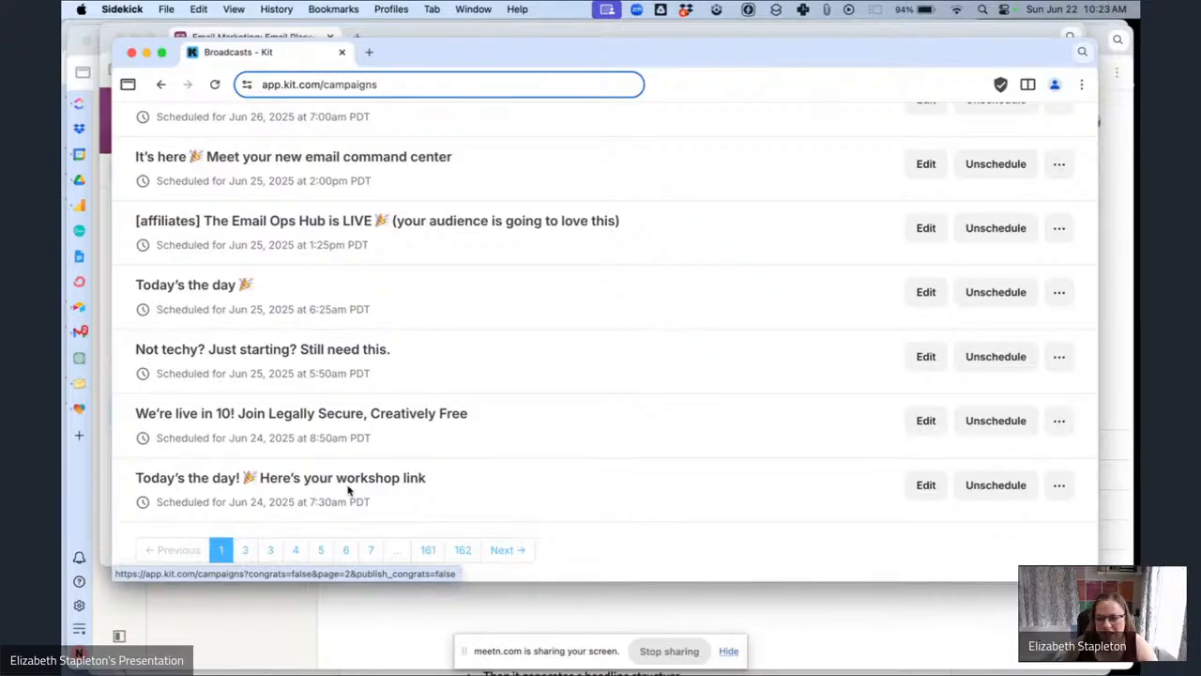
pyautogui.click(245, 551)
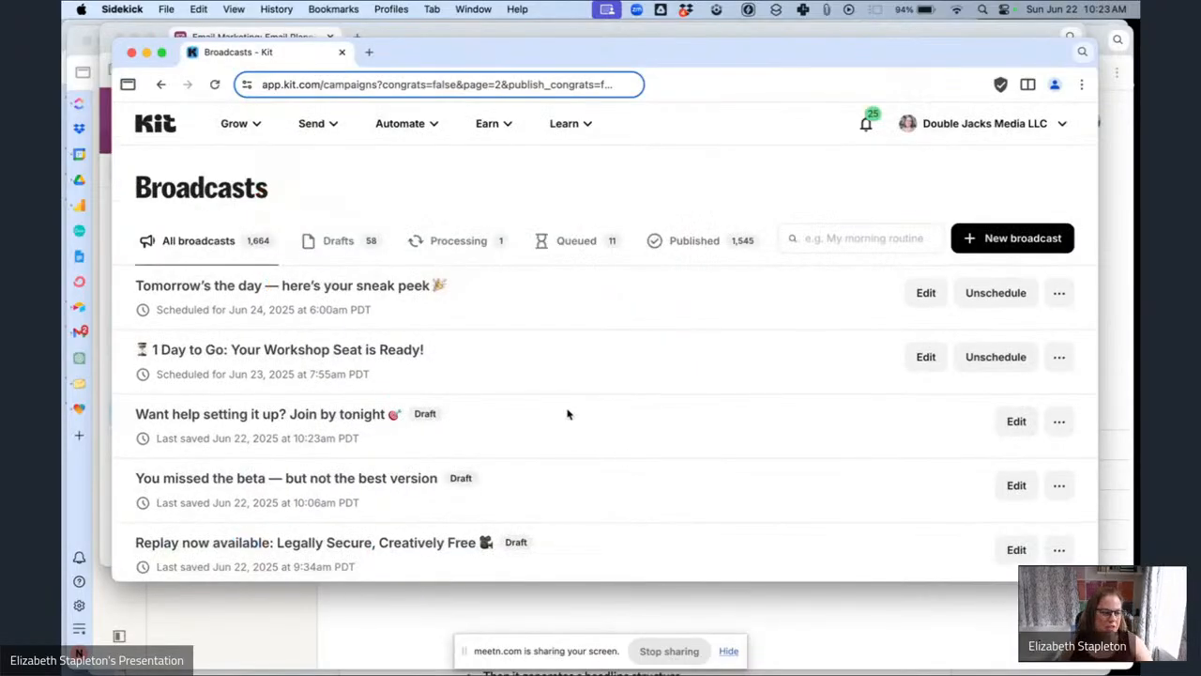
pyautogui.scroll(-5, 646, 397)
pyautogui.scroll(3, 645, 397)
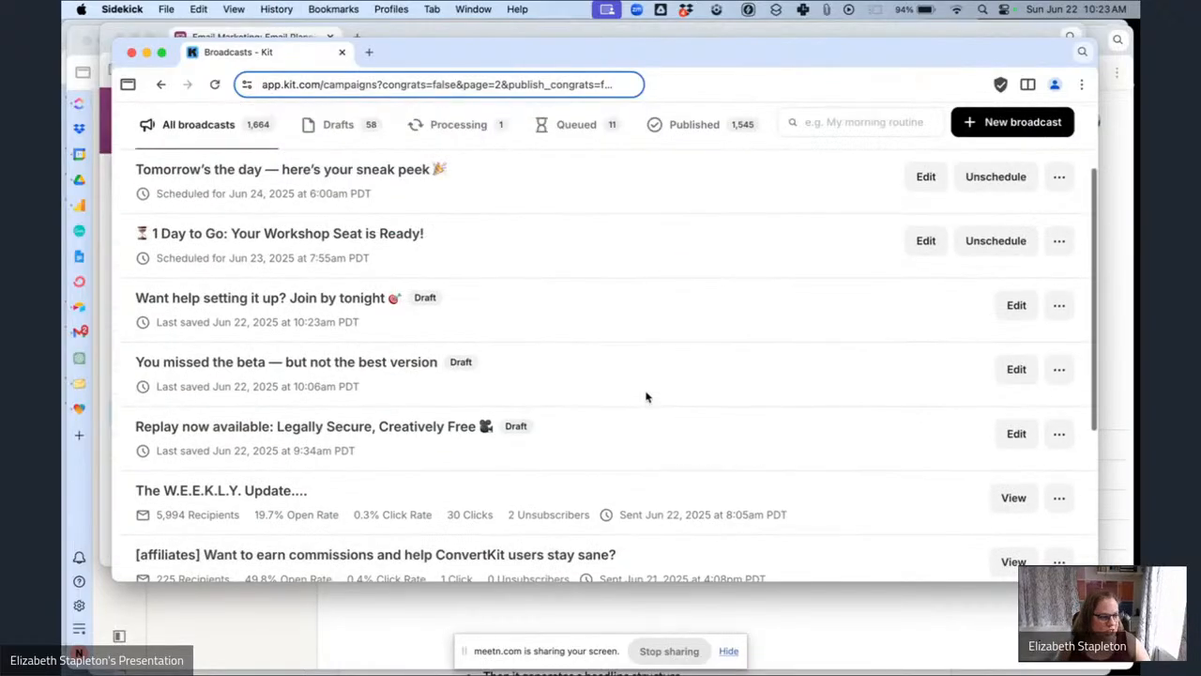
pyautogui.click(375, 299)
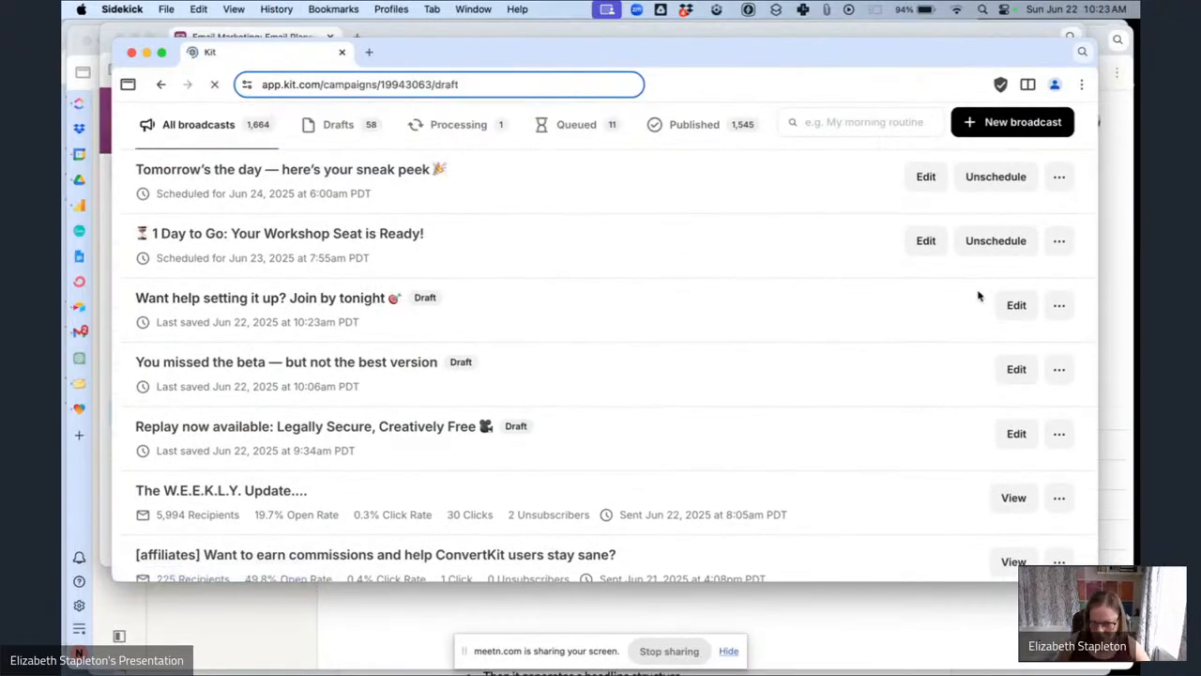
# Add the greeting 'Hey {{ subscriber.first_name | strip | default: "Boss" }},' as the email's first line.
pyautogui.scroll(-1, 457, 264)
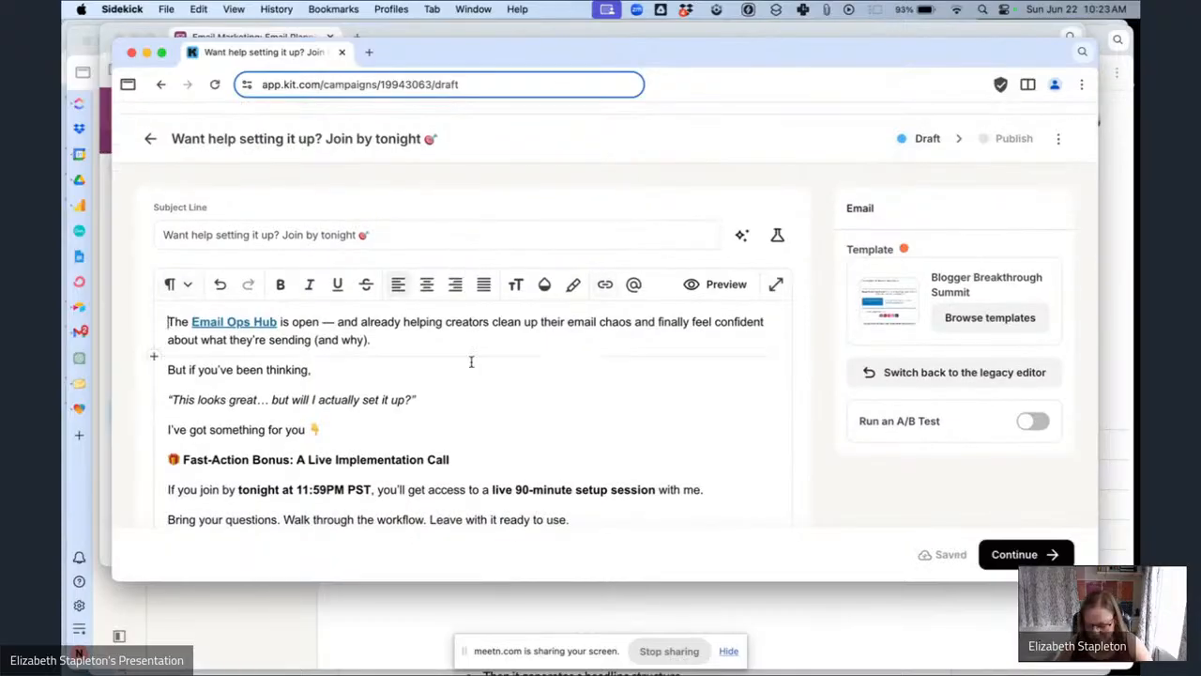
pyautogui.press('Return')
pyautogui.write('Hey {{ subscriber.first_name | strip | default: "Boss" }},')
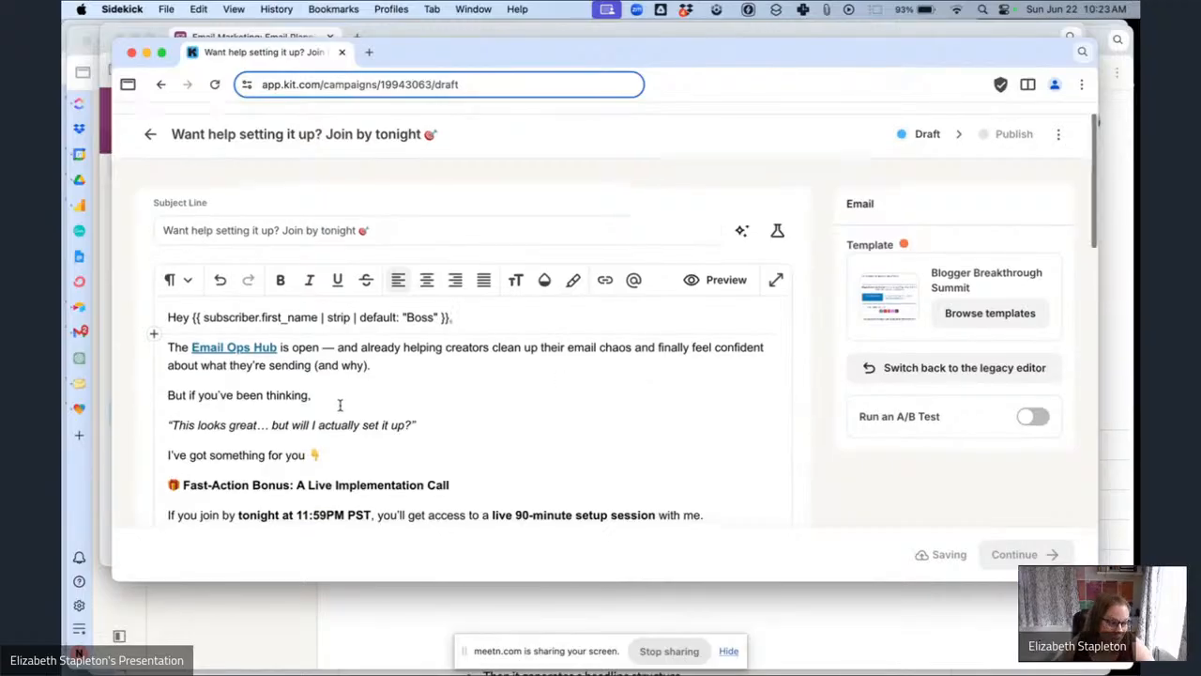
# Replace the 'Email Ops Hub' link's URL with the Email Ops Hub Sales Page link trigger.
pyautogui.scroll(-1, 274, 366)
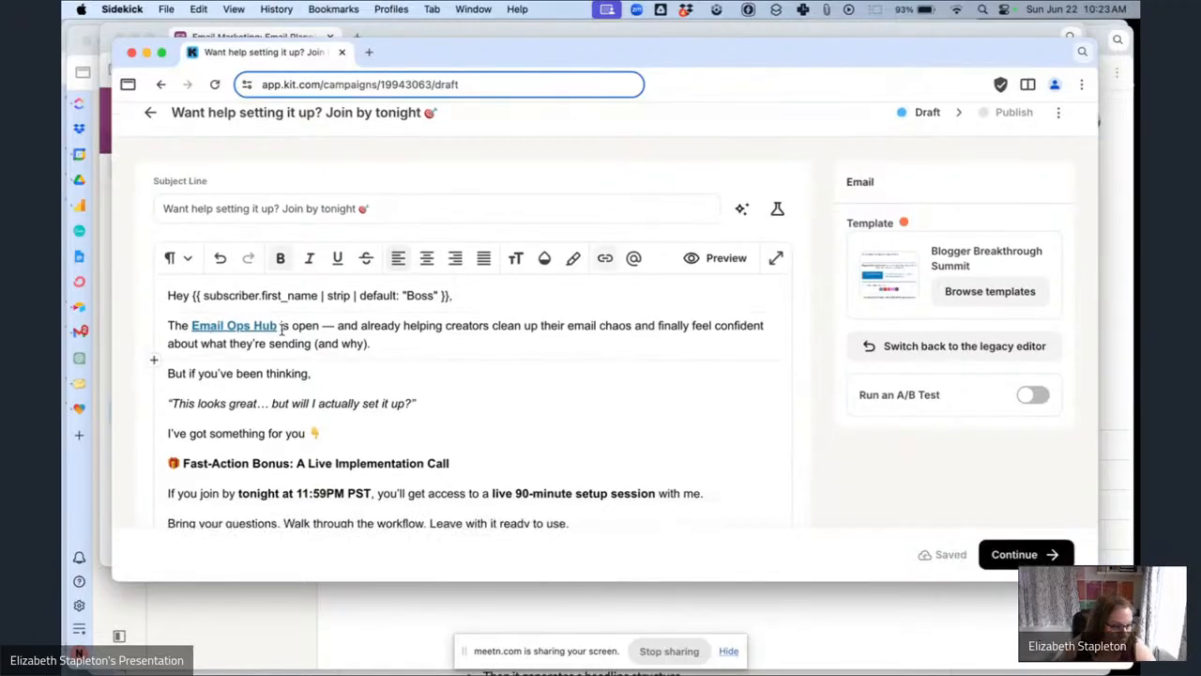
pyautogui.moveTo(281, 328); pyautogui.dragTo(191, 326)
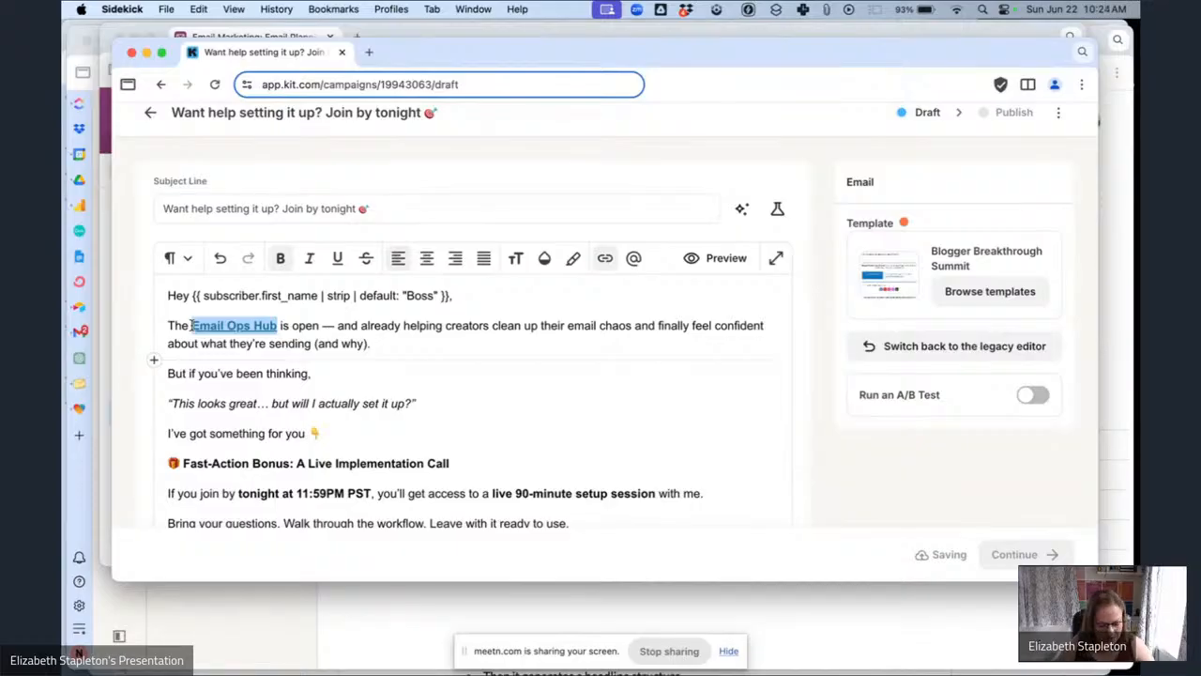
pyautogui.hotkey('ctrl', 'k')
pyautogui.press('super+a')
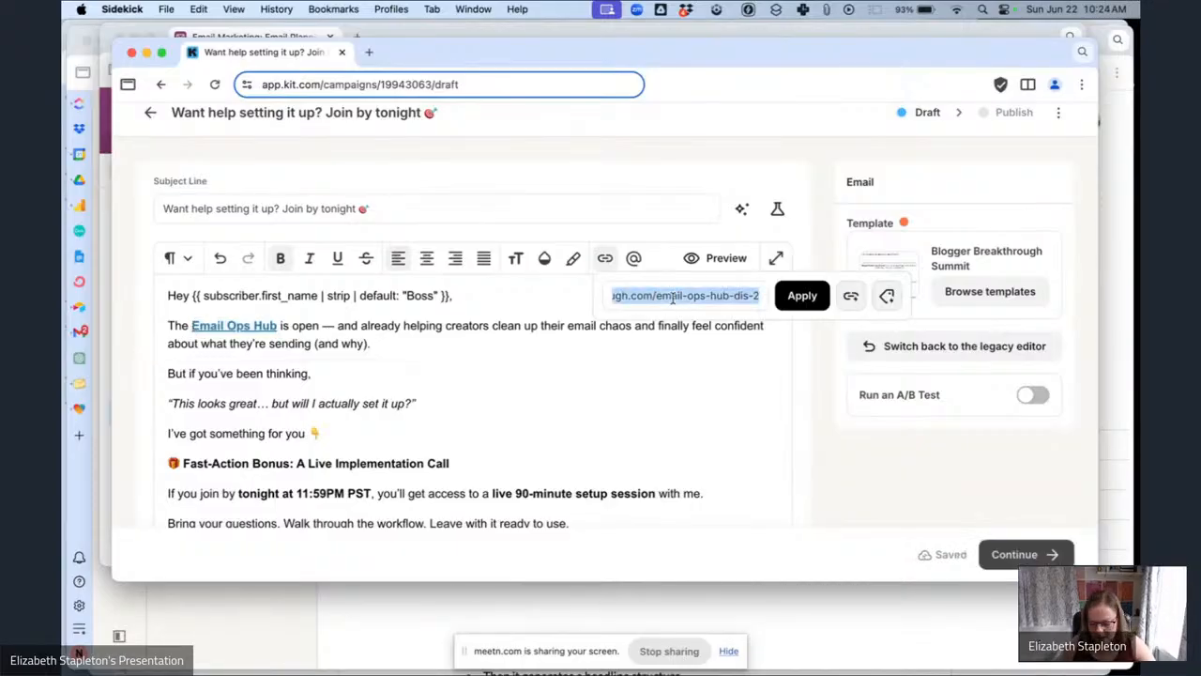
pyautogui.press('BackSpace')
pyautogui.click(850, 297)
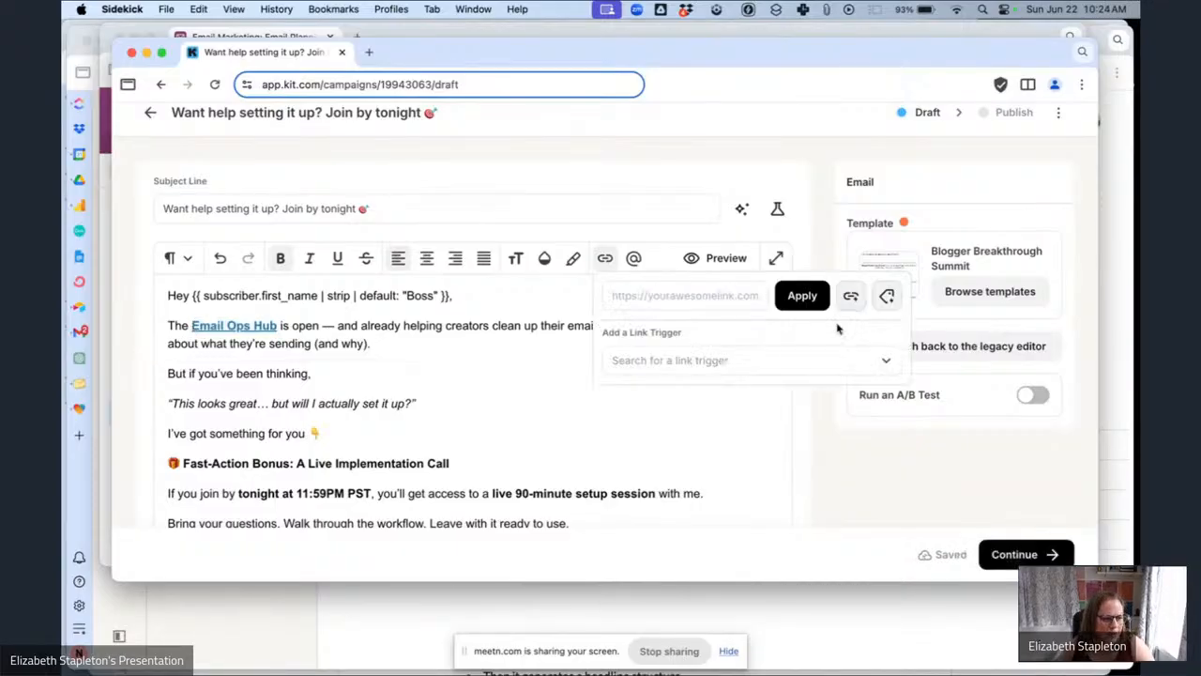
pyautogui.click(694, 359)
pyautogui.click(704, 141)
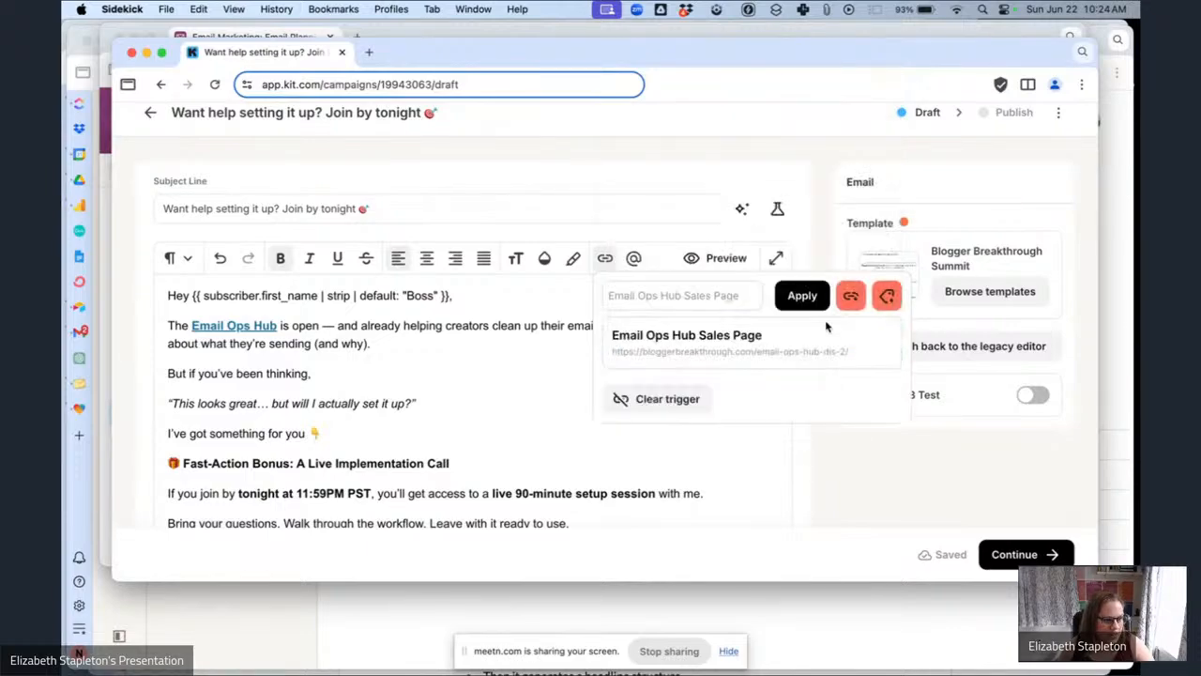
pyautogui.click(802, 296)
# Replace the 'Grab your spot + bonus access now →' link's URL with the Email Ops Hub Sales Page link trigger.
pyautogui.scroll(-3, 675, 341)
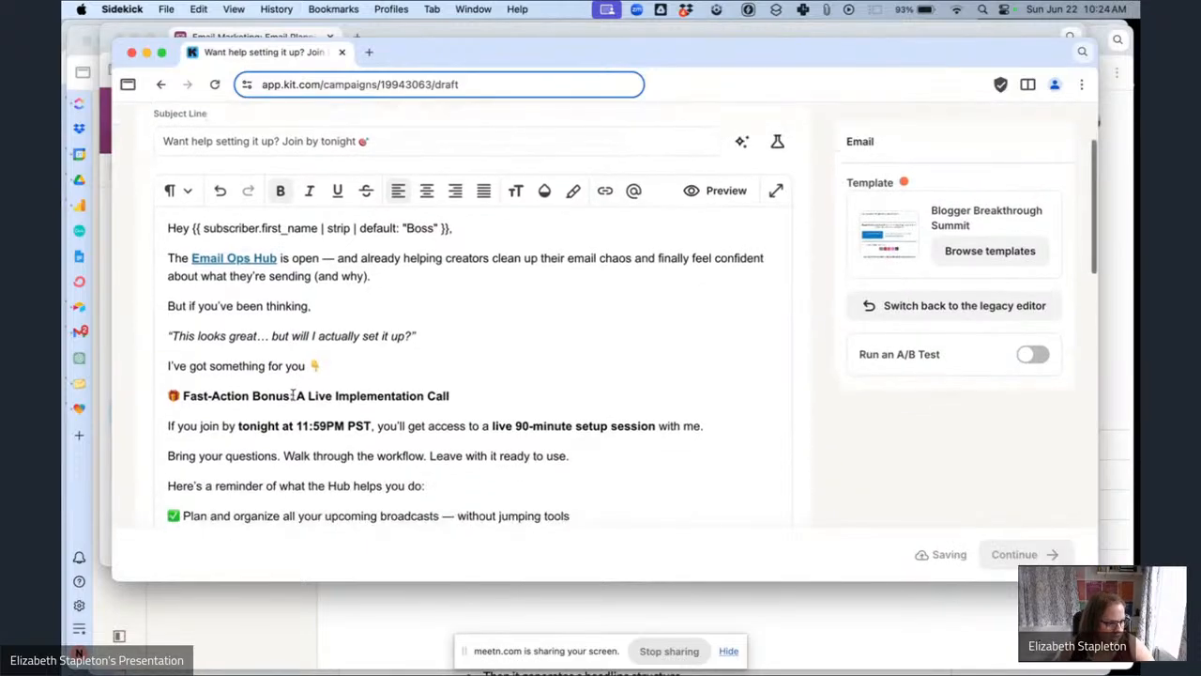
pyautogui.scroll(-5, 293, 394)
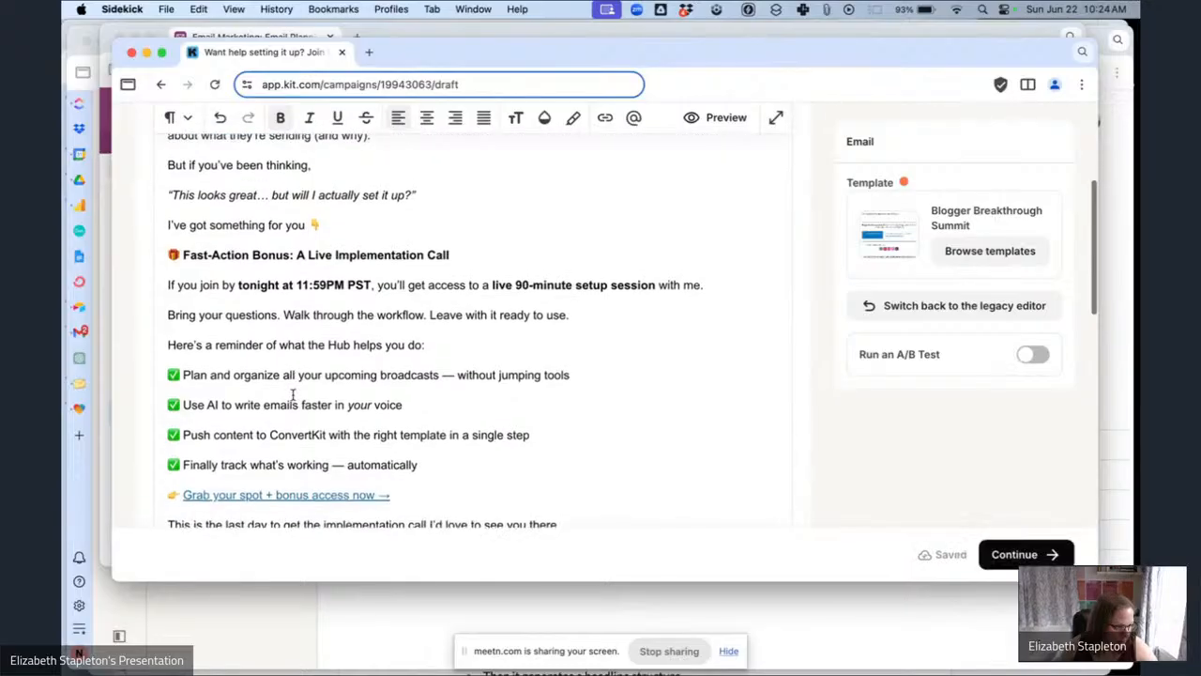
pyautogui.scroll(-2, 293, 395)
pyautogui.moveTo(392, 383); pyautogui.dragTo(187, 381)
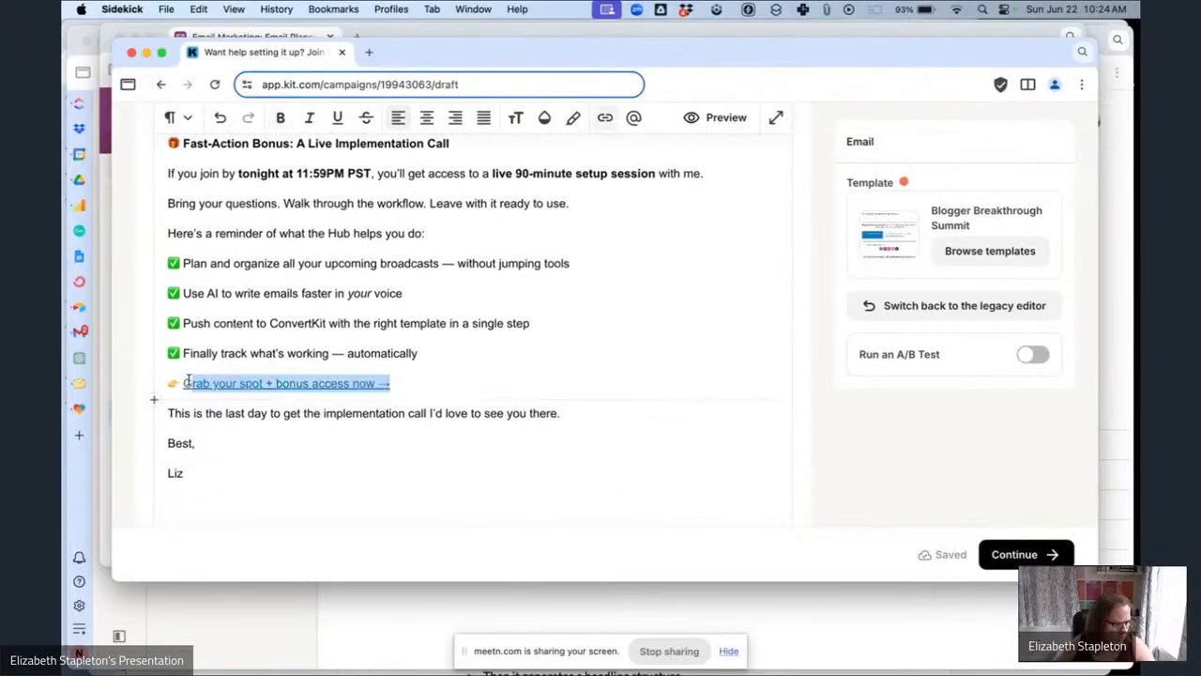
pyautogui.press('super+k')
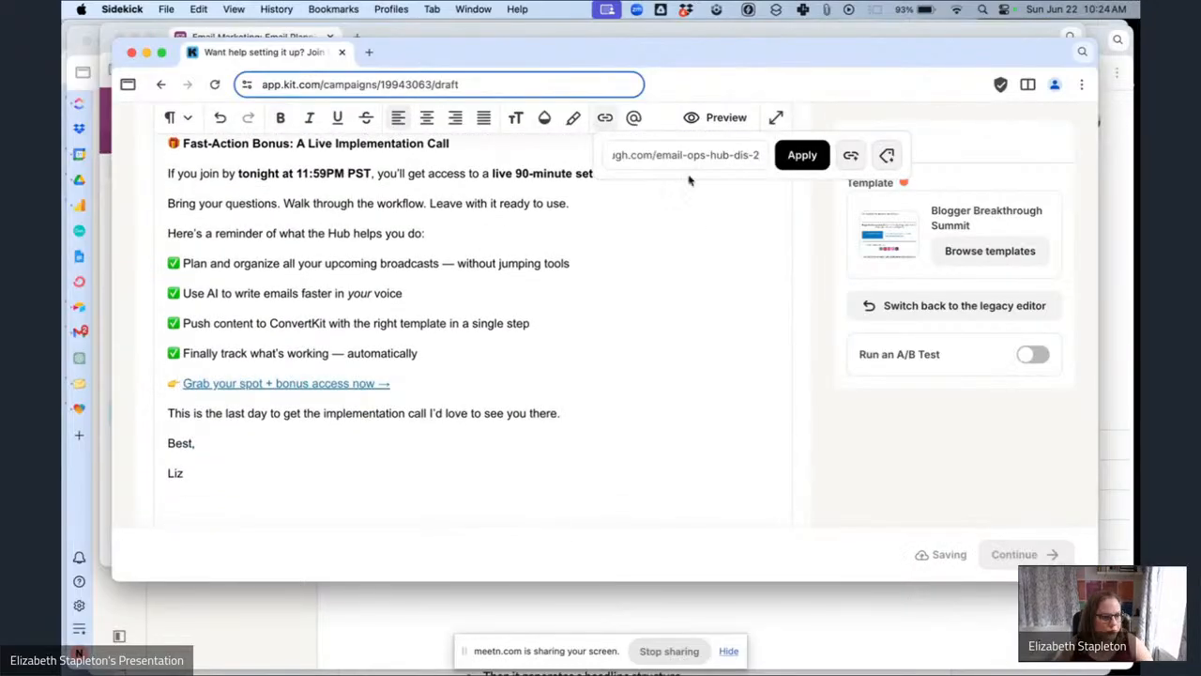
pyautogui.press('super+a')
pyautogui.press('BackSpace')
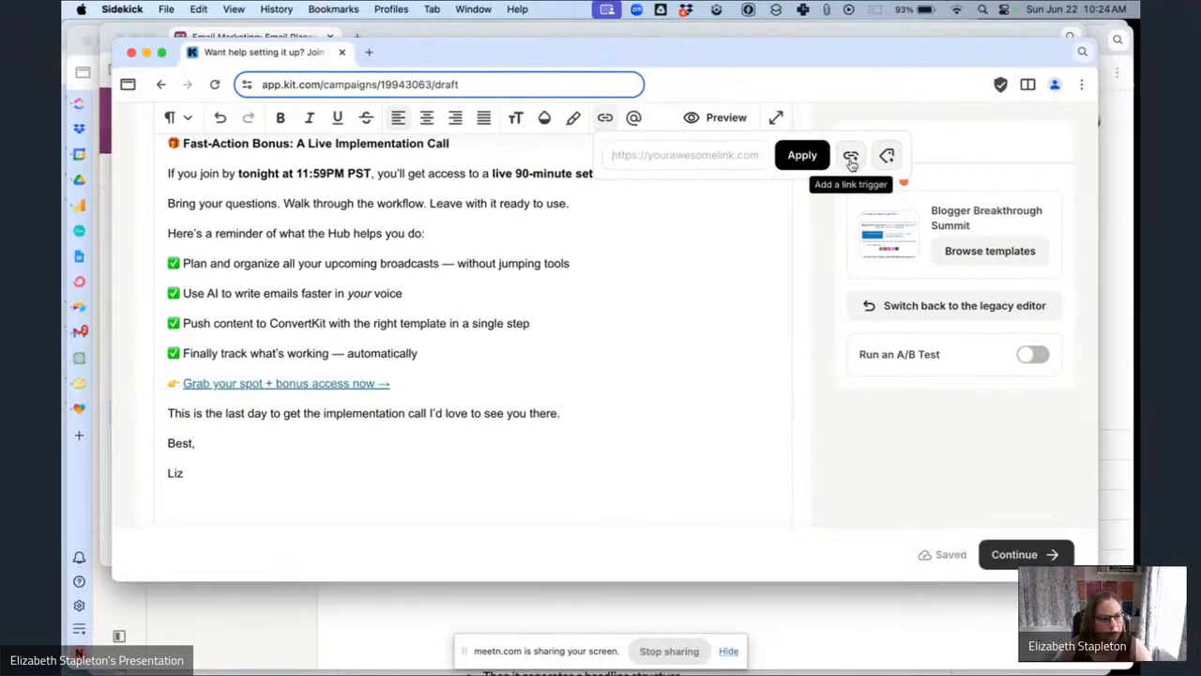
pyautogui.click(850, 155)
pyautogui.click(743, 216)
pyautogui.click(681, 256)
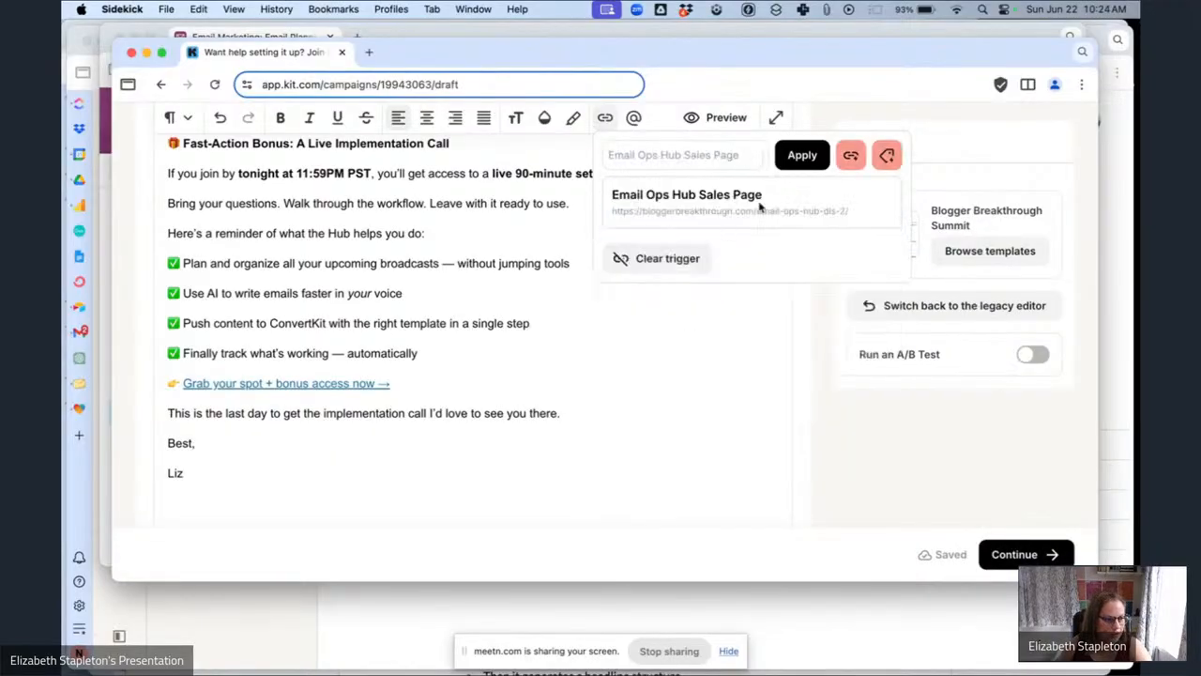
pyautogui.click(802, 155)
# Insert the Email Ops Hub Launch Opt Out block snippet below the signature.
pyautogui.scroll(-4, 575, 415)
pyautogui.scroll(2, 575, 414)
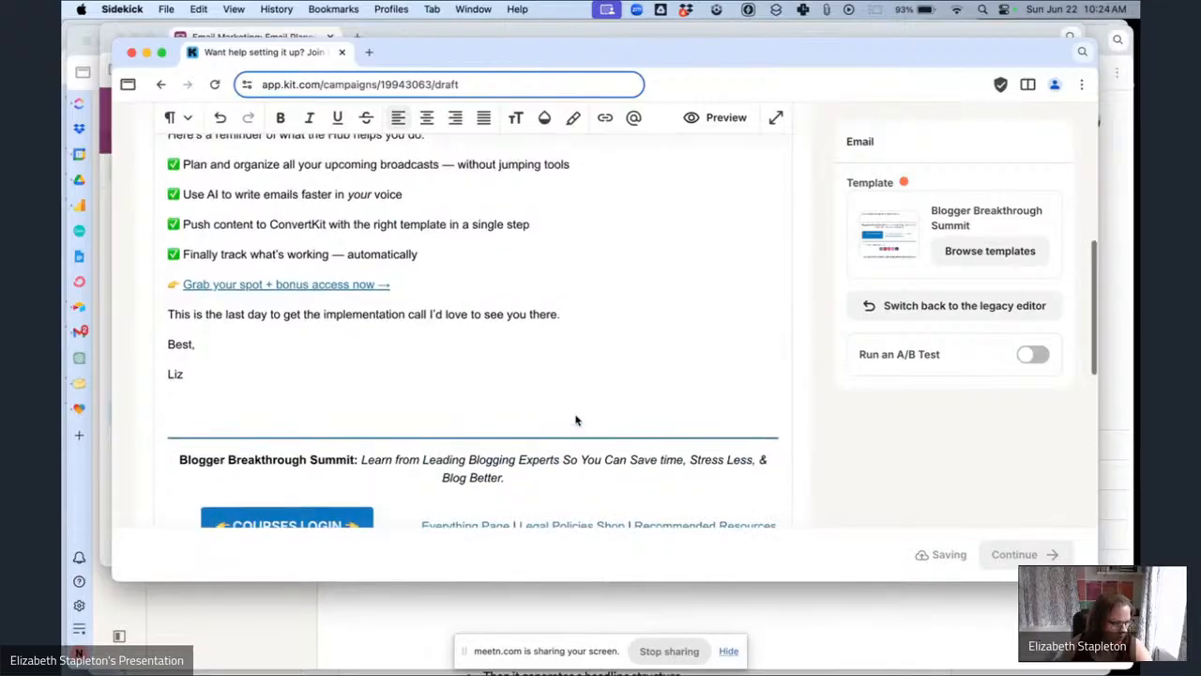
pyautogui.press('Return')
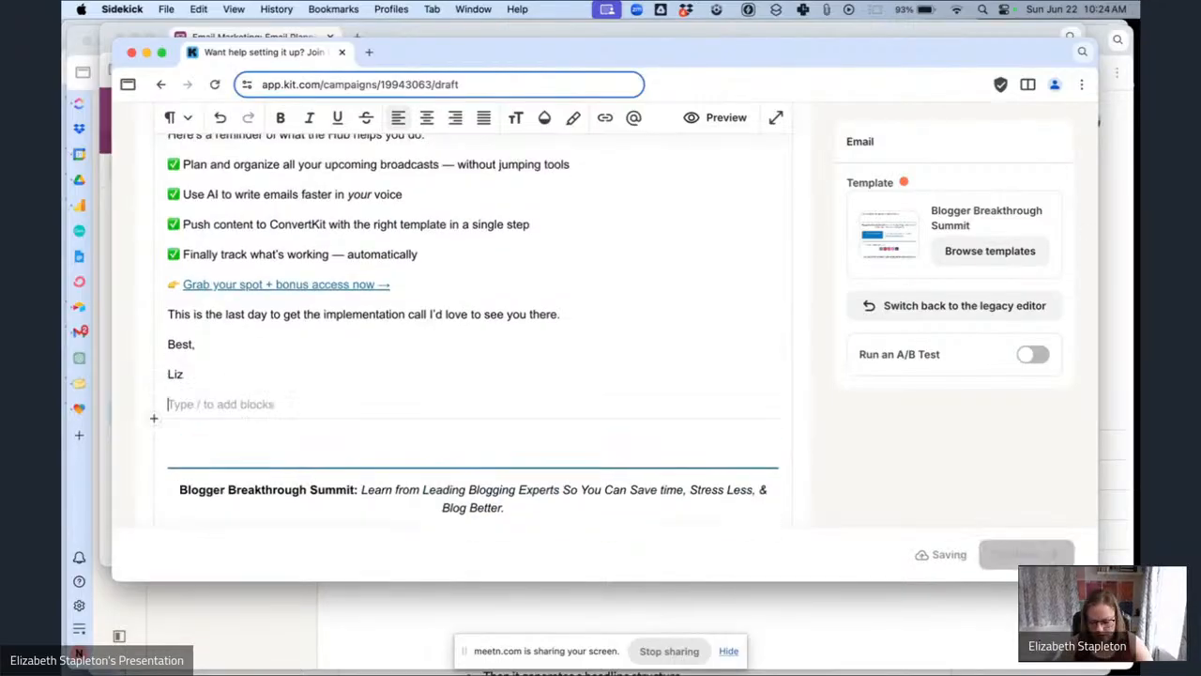
pyautogui.write('/sn')
pyautogui.click(390, 441)
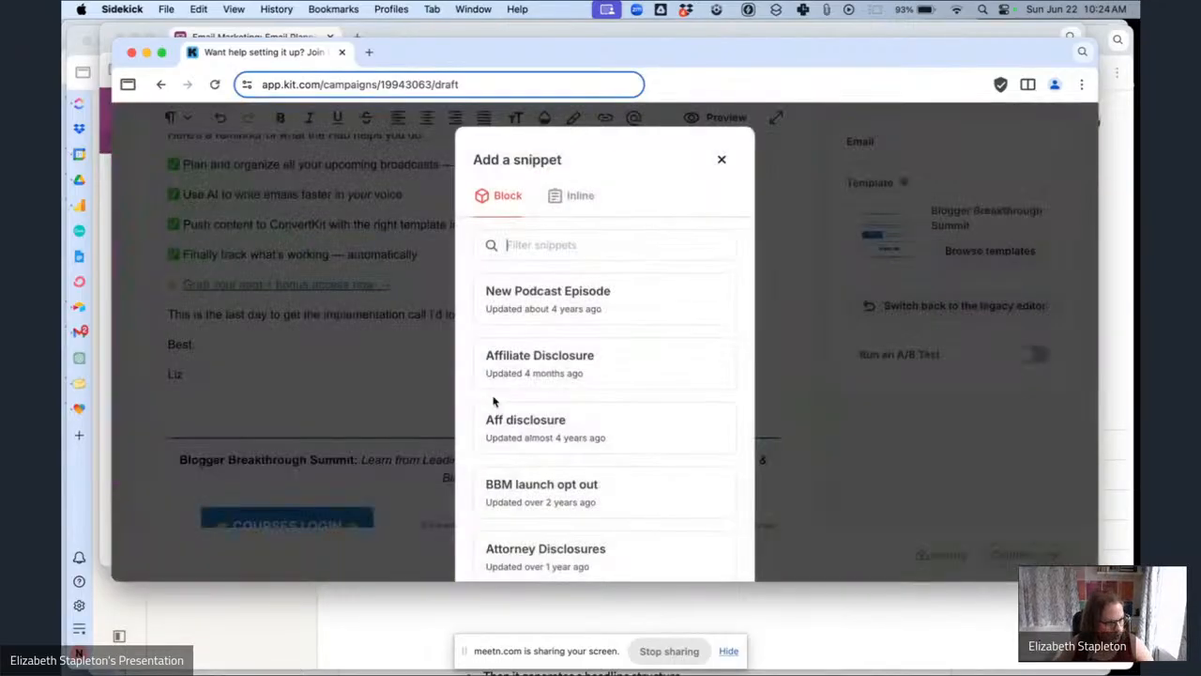
pyautogui.write('ema')
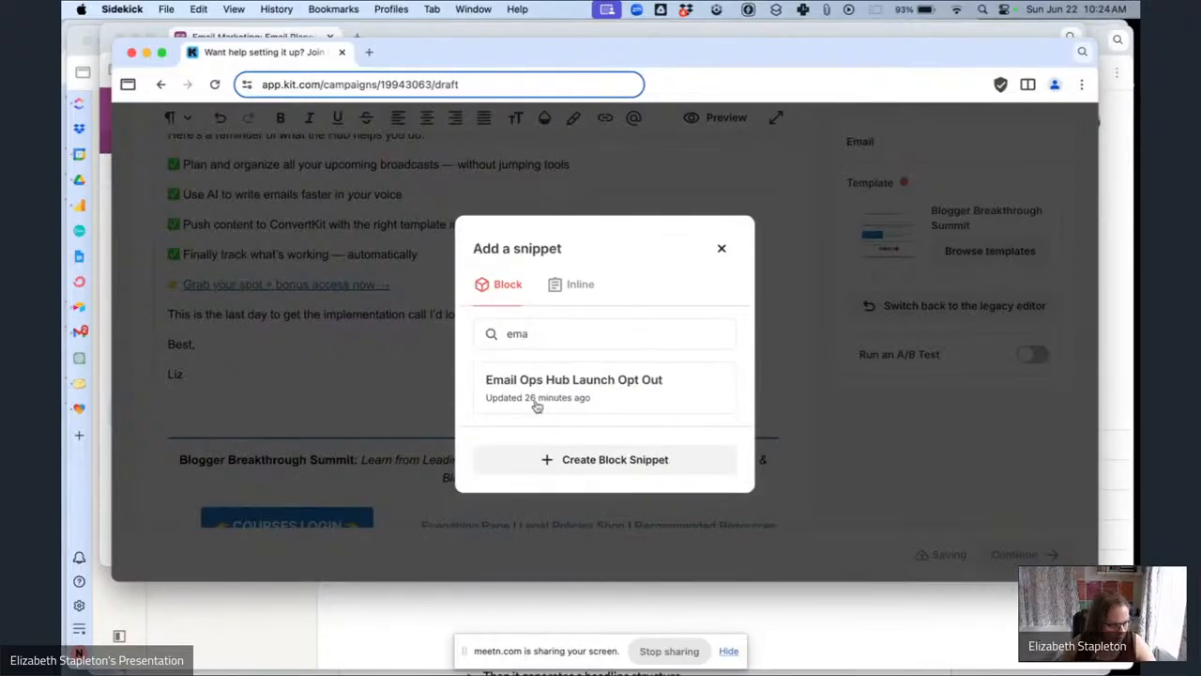
pyautogui.click(537, 404)
# Preview the email as a subscriber, then close the preview.
pyautogui.scroll(6, 635, 412)
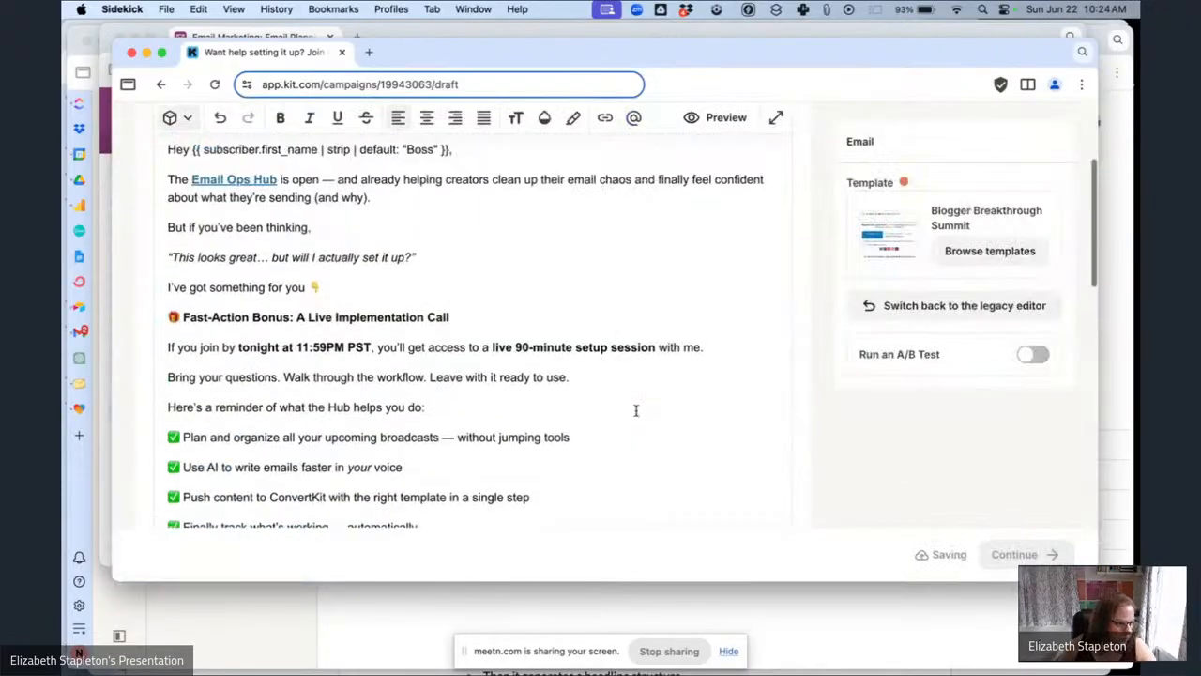
pyautogui.scroll(3, 635, 409)
pyautogui.click(723, 317)
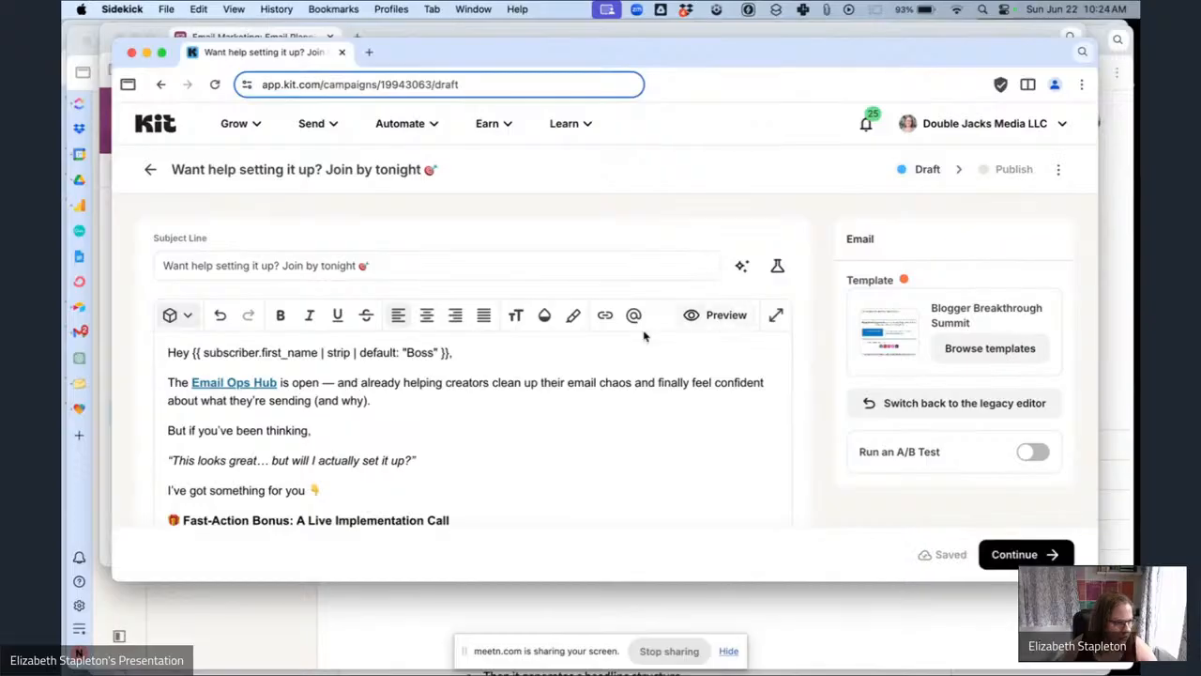
pyautogui.scroll(-1, 525, 346)
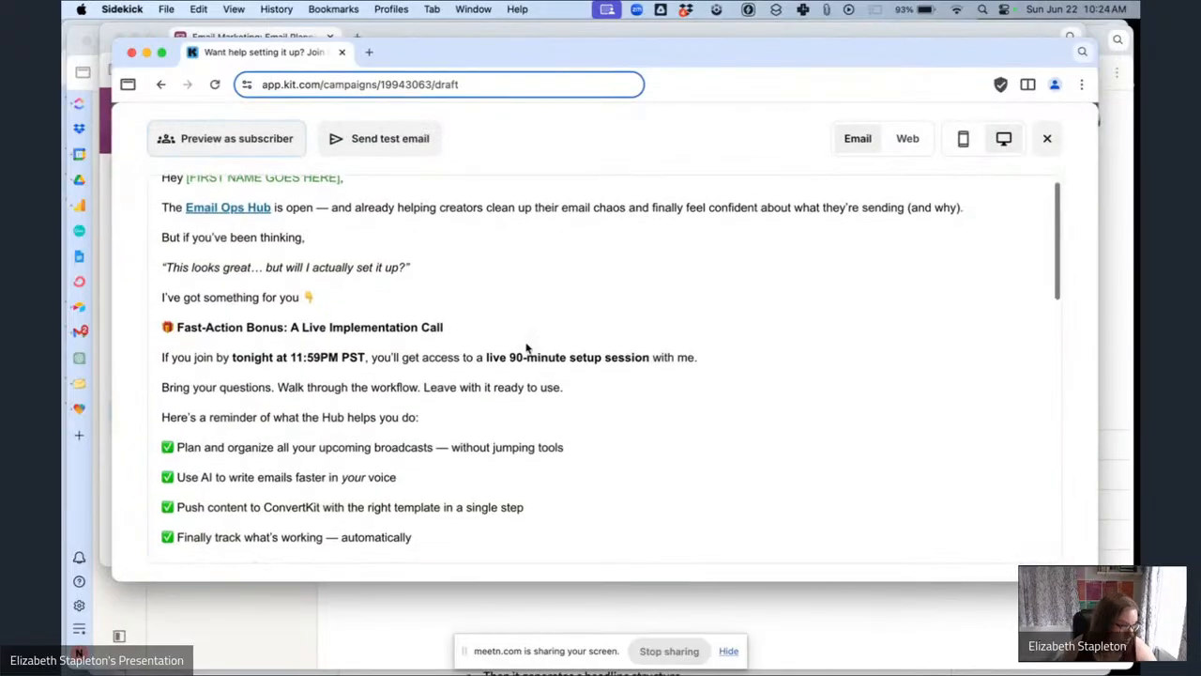
pyautogui.scroll(-2, 526, 348)
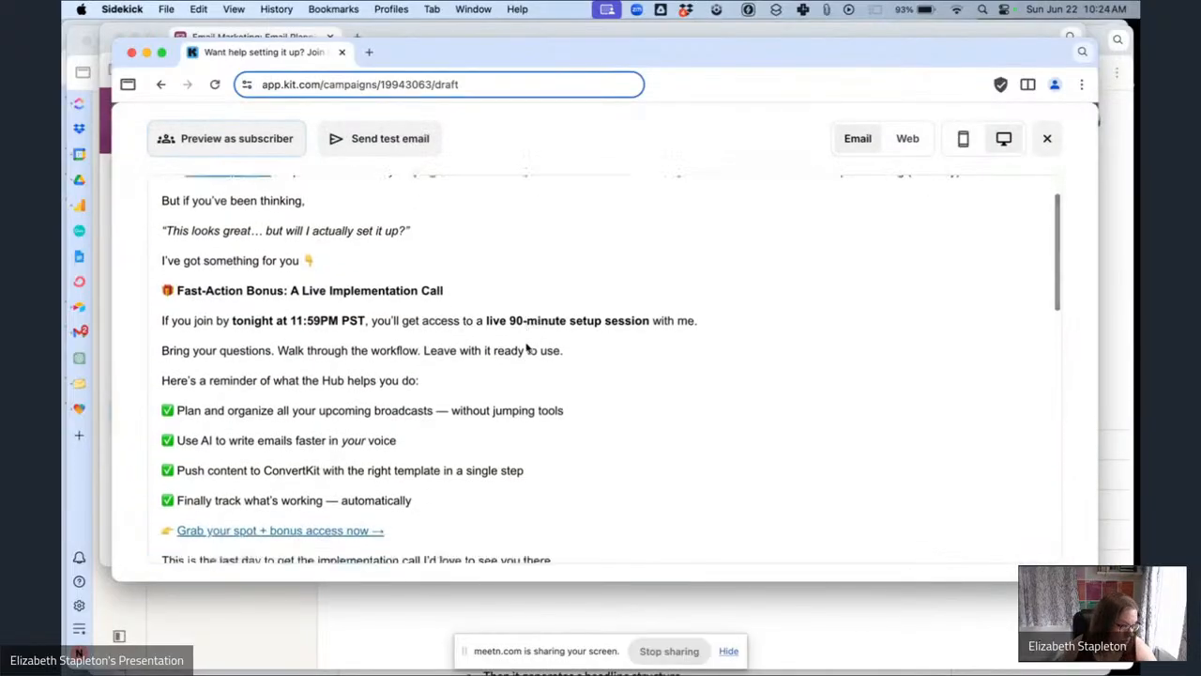
pyautogui.scroll(-5, 526, 348)
pyautogui.scroll(6, 527, 348)
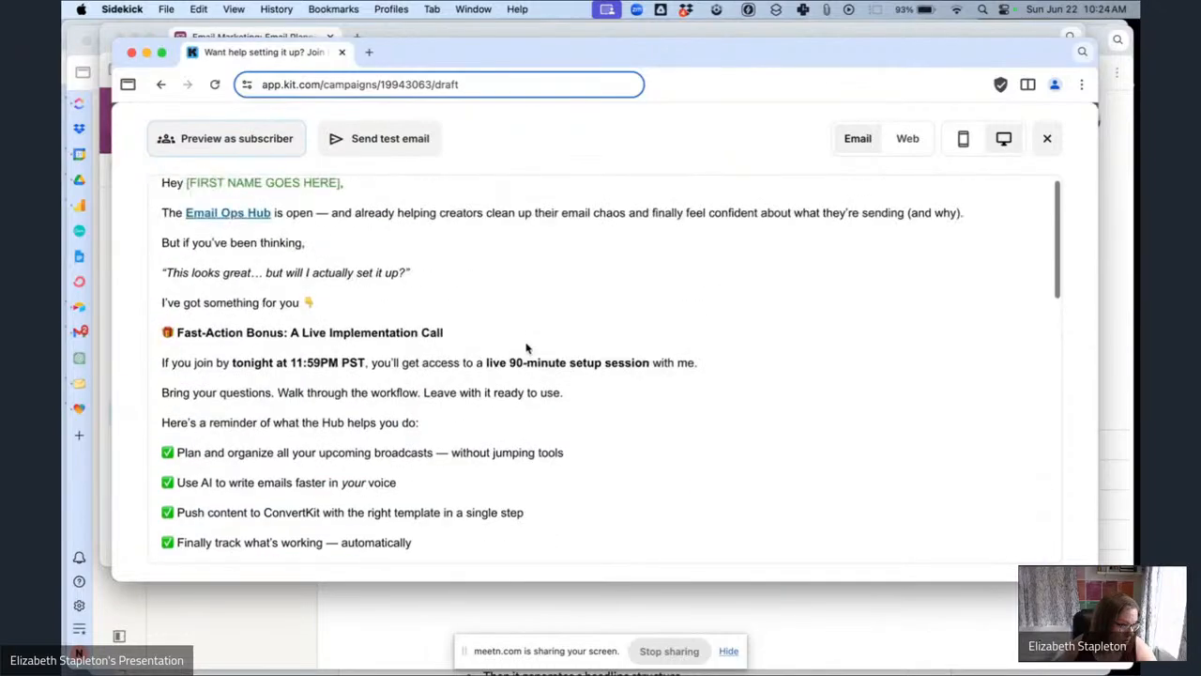
pyautogui.scroll(1, 527, 349)
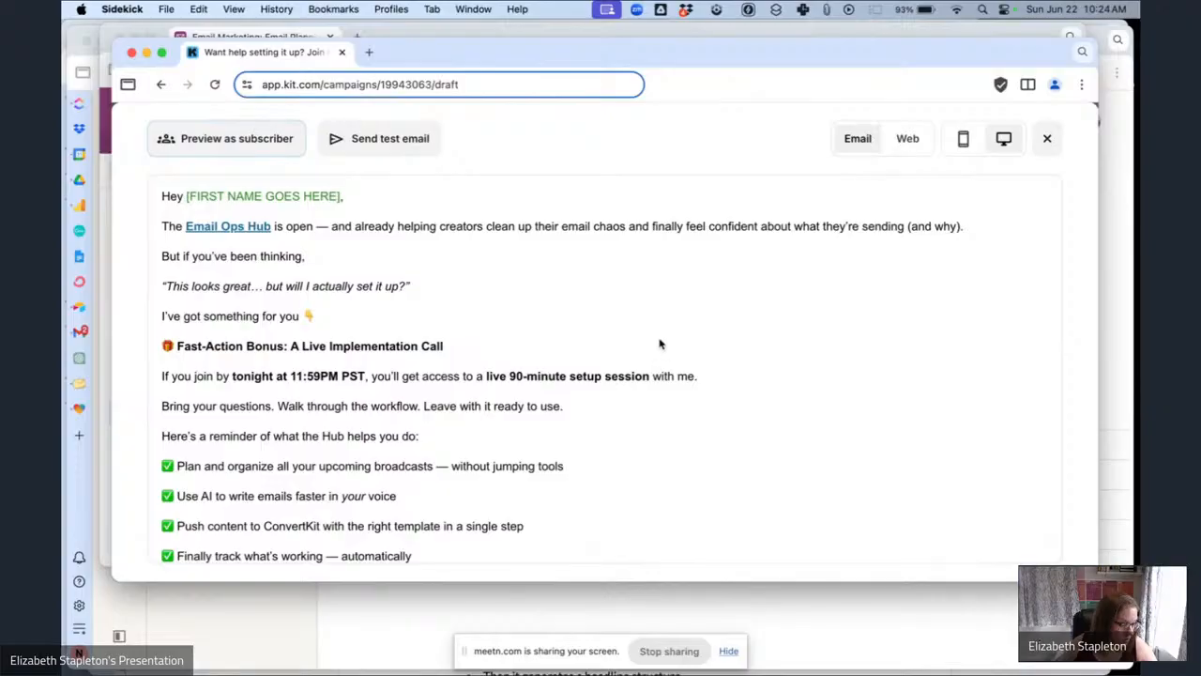
pyautogui.click(1047, 138)
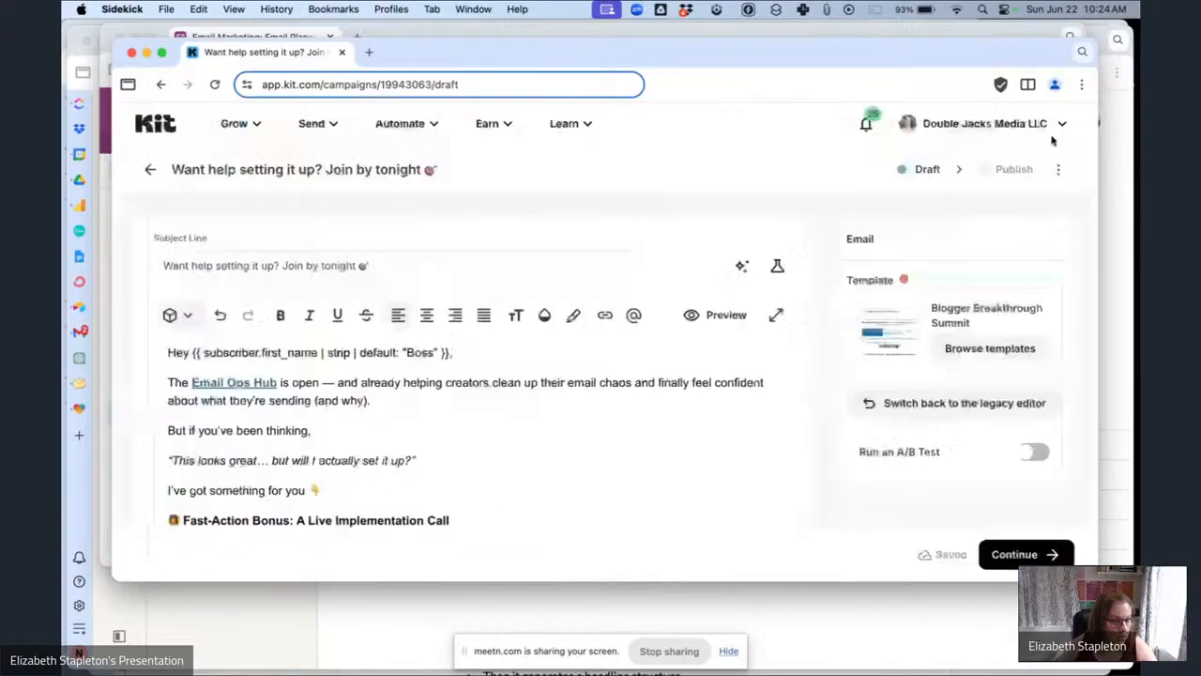
# Check this email's scheduling notes in the Airtable planning table, then return to the Kit draft.
pyautogui.click(226, 33)
pyautogui.hscroll(3, 704, 371)
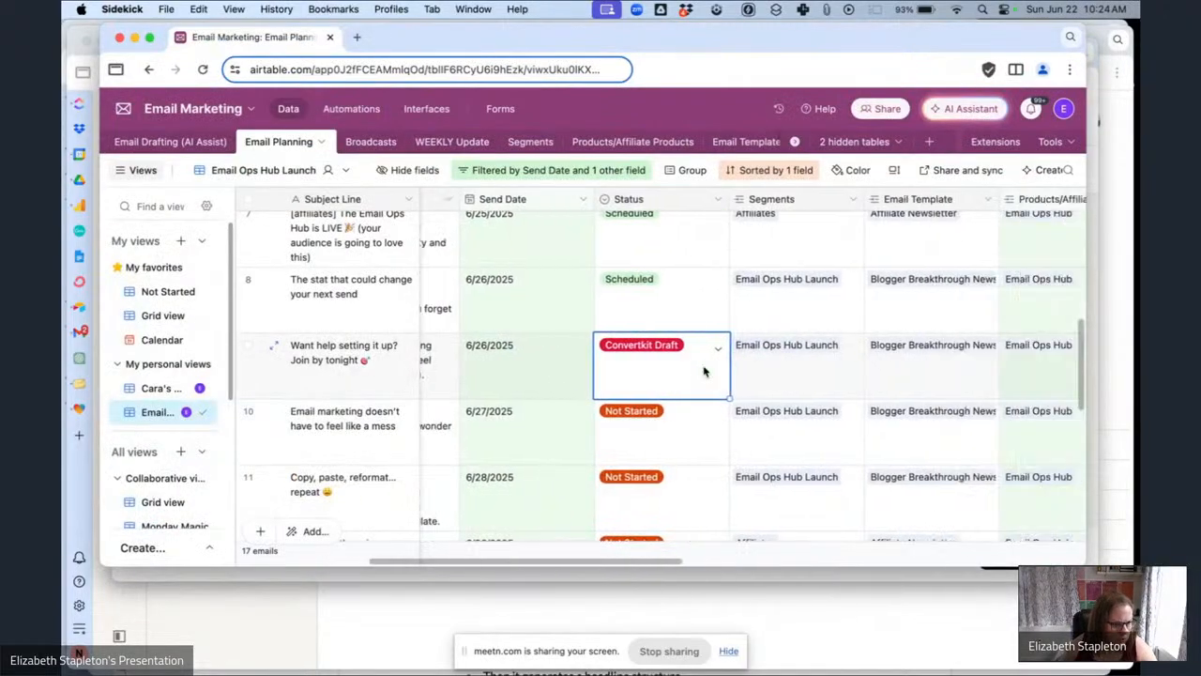
pyautogui.hscroll(8, 704, 371)
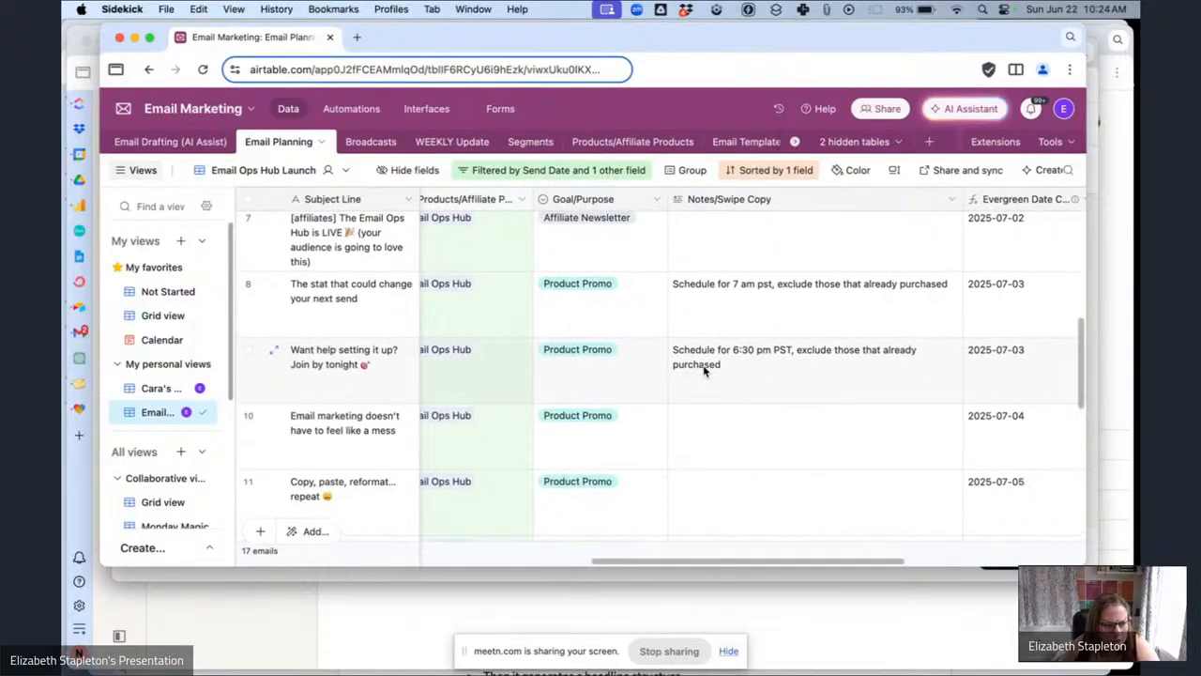
pyautogui.click(586, 576)
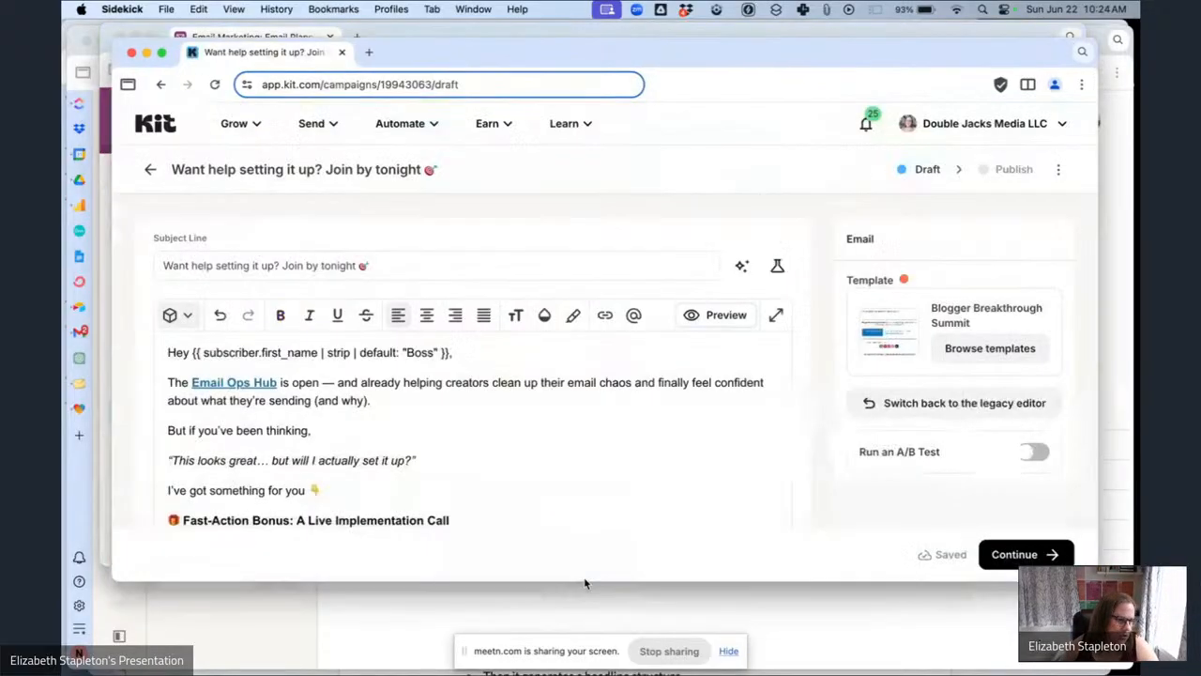
# Continue to publishing, choose email sending, and filter recipients to the Email Ops Hub Sales Pitch Segment.
pyautogui.scroll(-10, 595, 442)
pyautogui.scroll(-3, 661, 486)
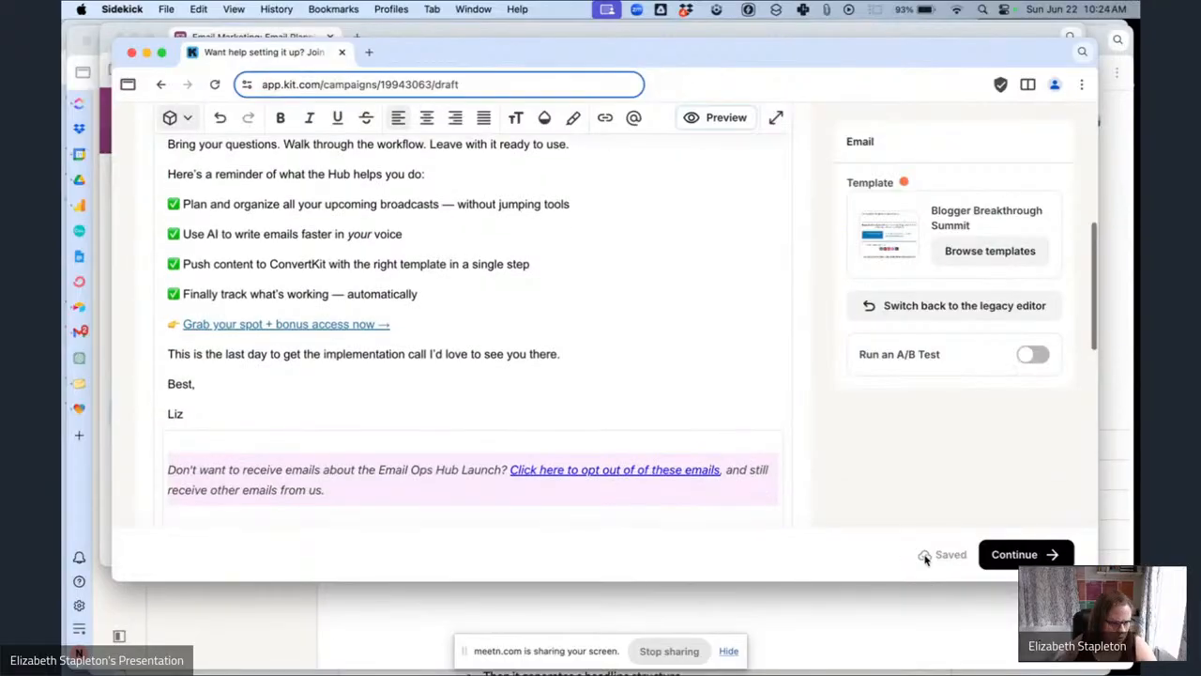
pyautogui.click(1014, 554)
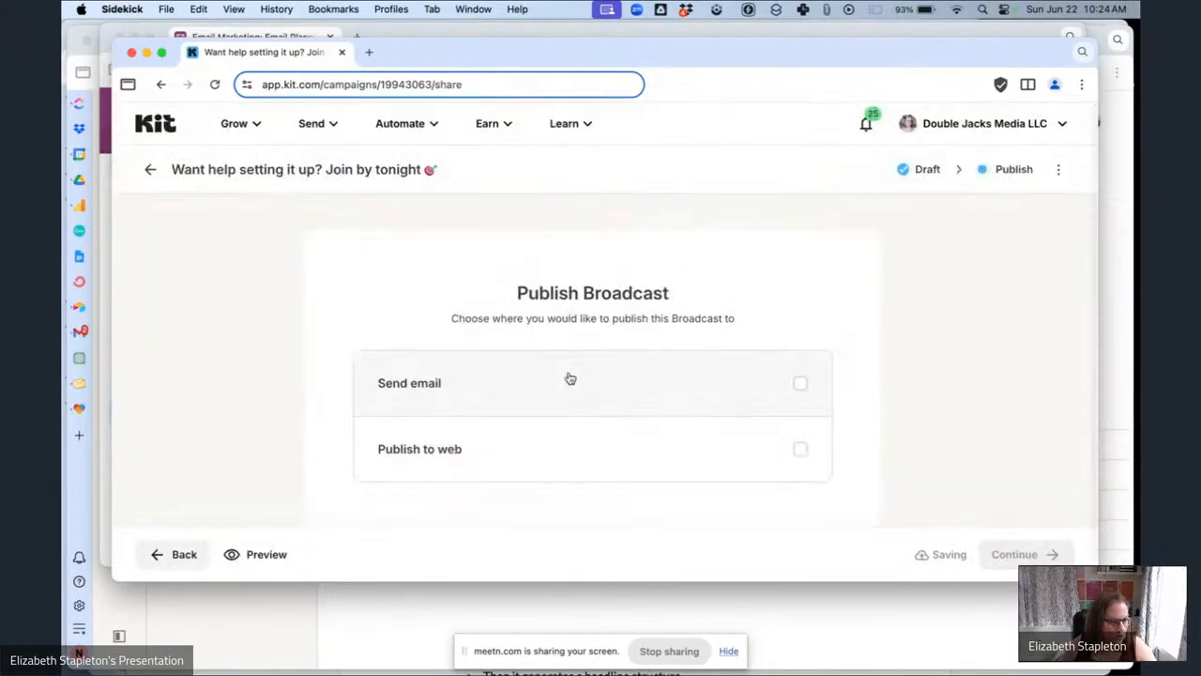
pyautogui.click(568, 380)
pyautogui.scroll(-5, 610, 385)
pyautogui.click(563, 382)
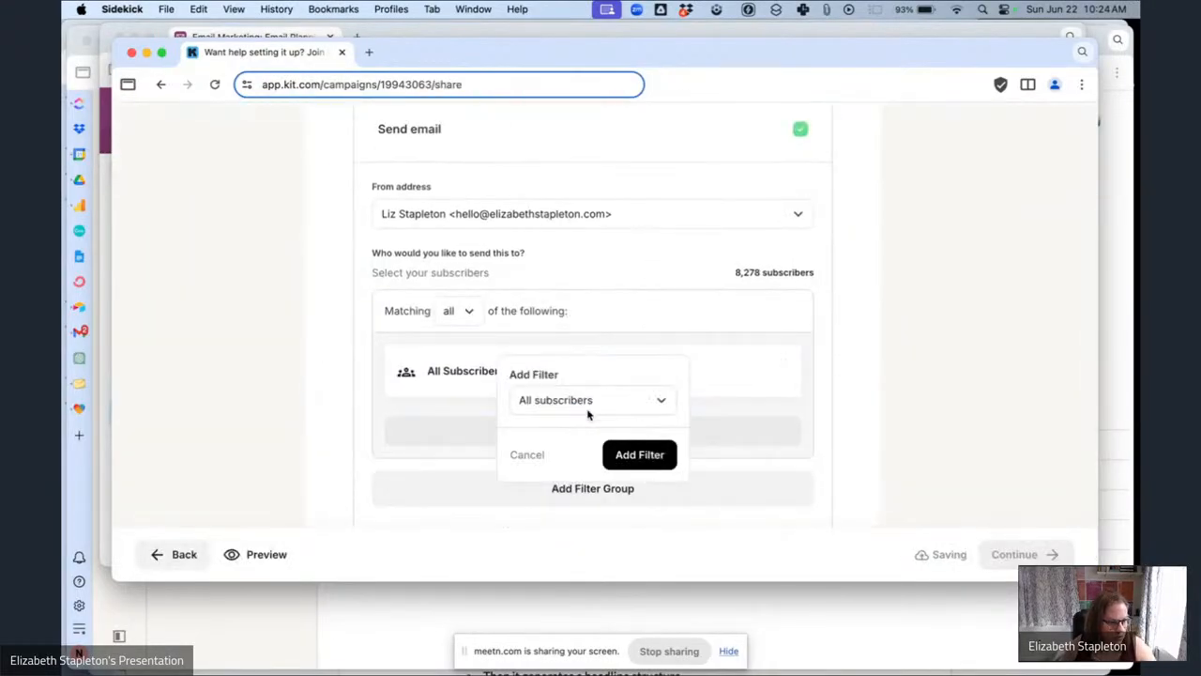
pyautogui.click(588, 401)
pyautogui.click(576, 221)
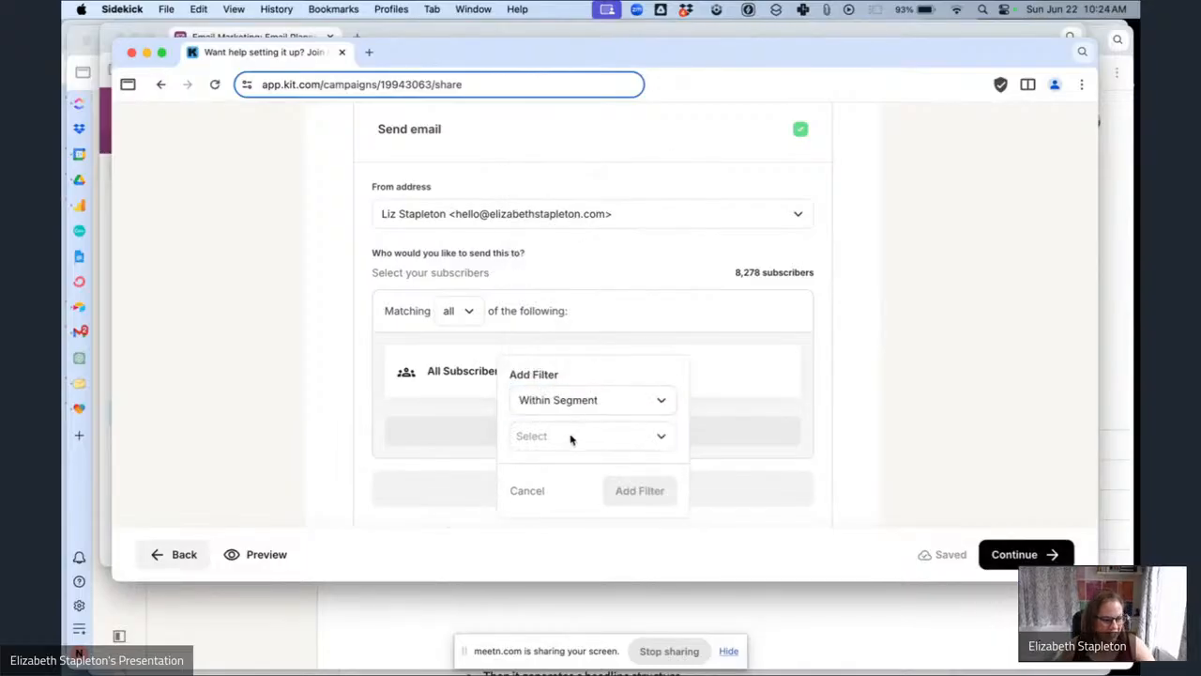
pyautogui.click(569, 436)
pyautogui.write('ema')
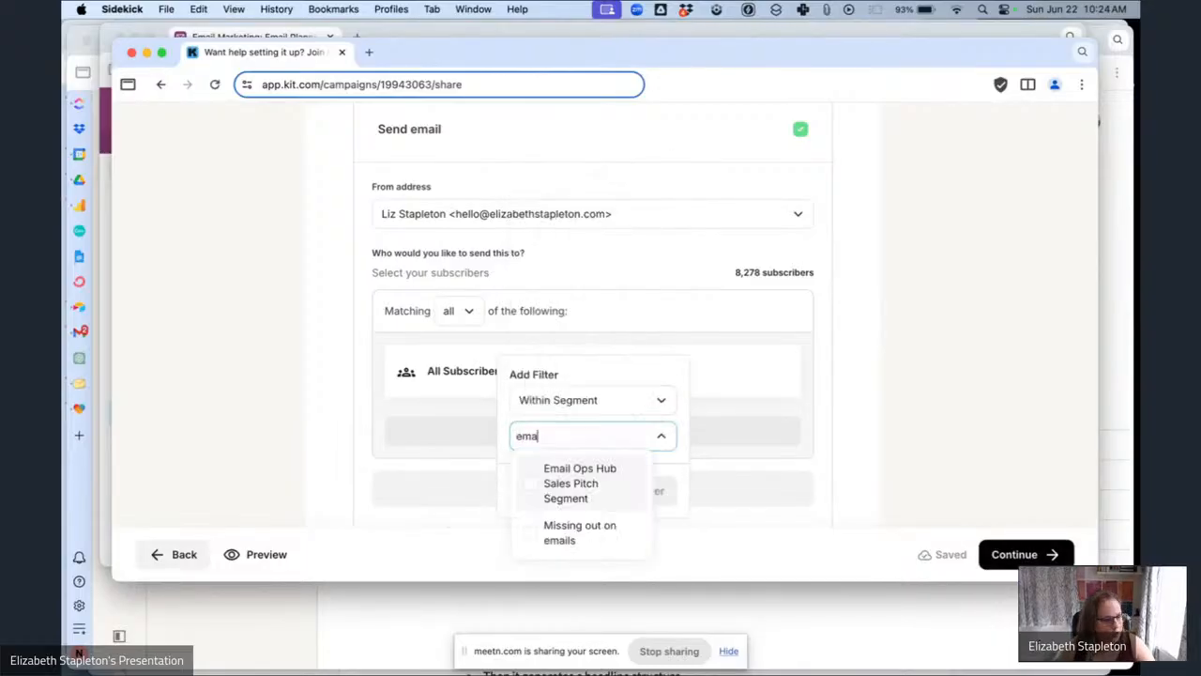
pyautogui.click(584, 476)
pyautogui.click(648, 506)
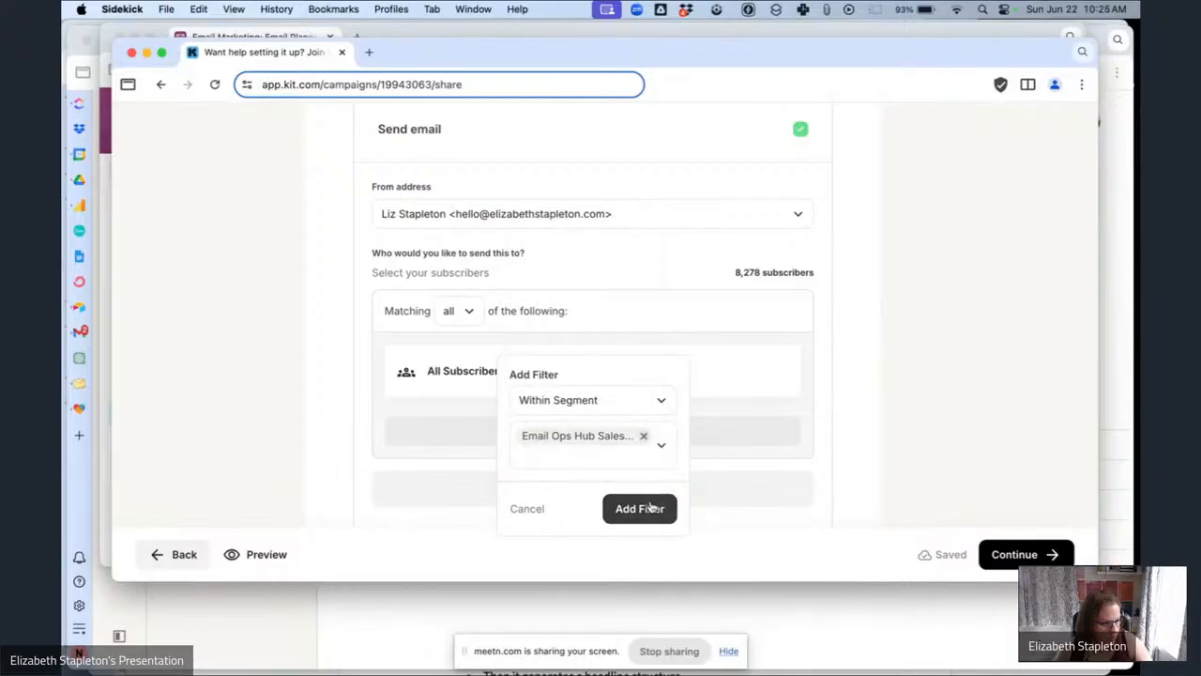
pyautogui.click(644, 507)
# Schedule the broadcast to send on June 26, 2025 at 6:30 PM.
pyautogui.scroll(-3, 598, 467)
pyautogui.click(789, 461)
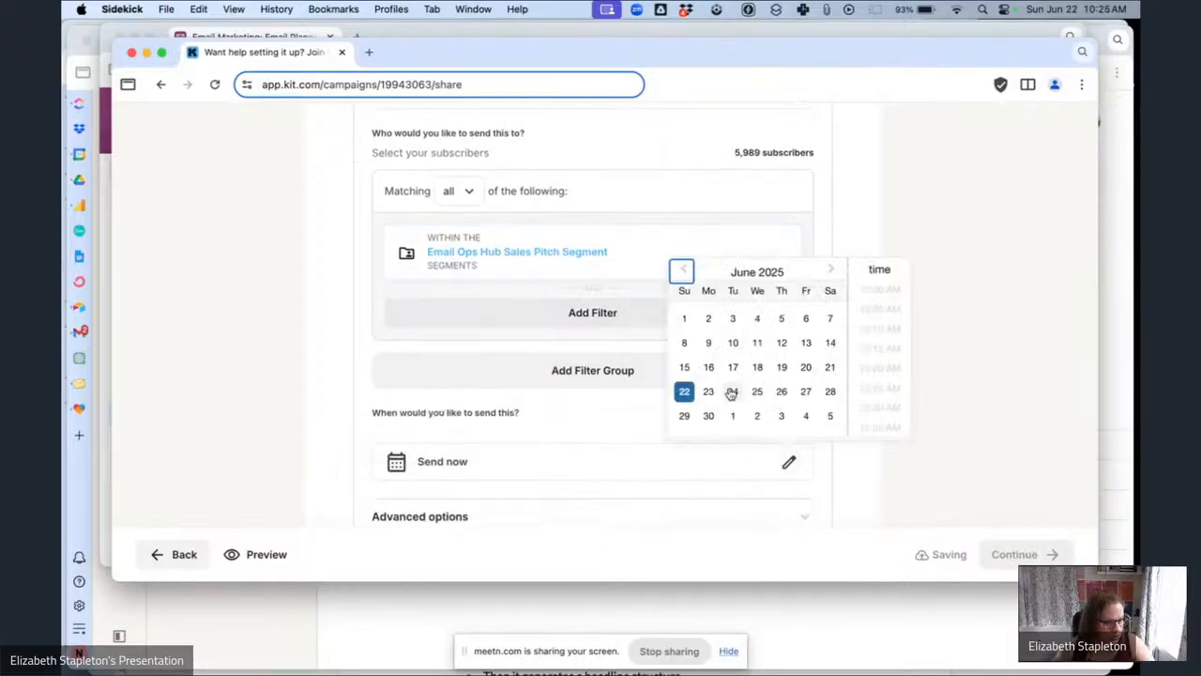
pyautogui.click(782, 391)
pyautogui.scroll(-10, 903, 394)
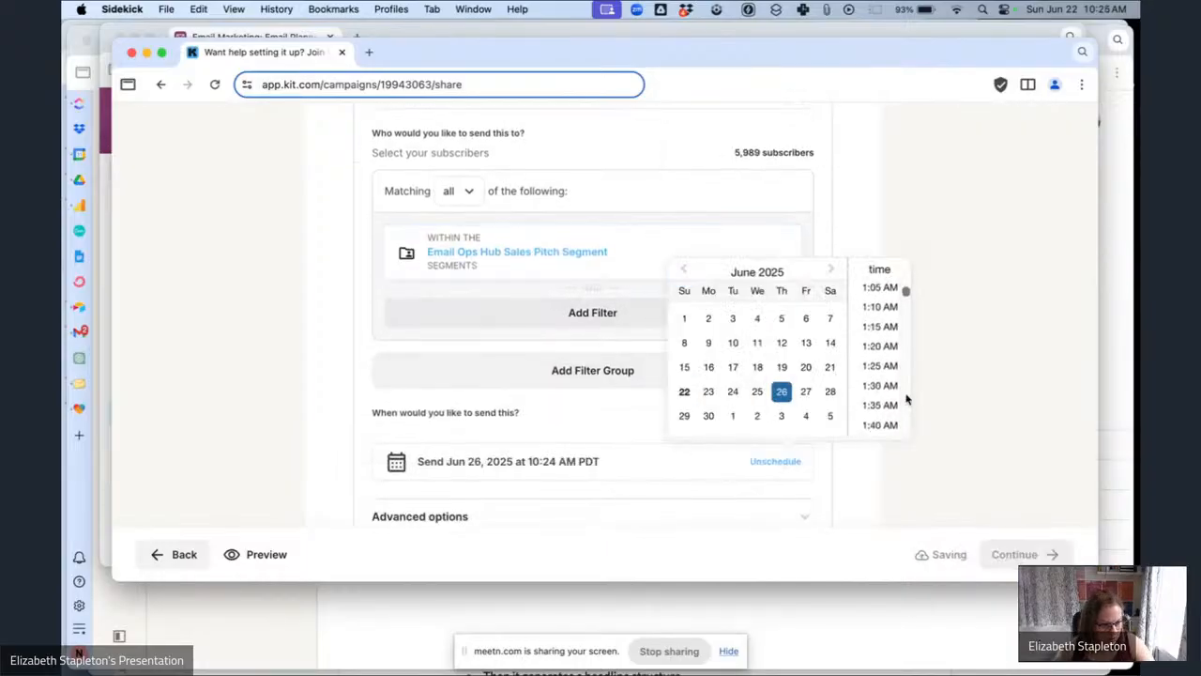
pyautogui.scroll(-12, 906, 399)
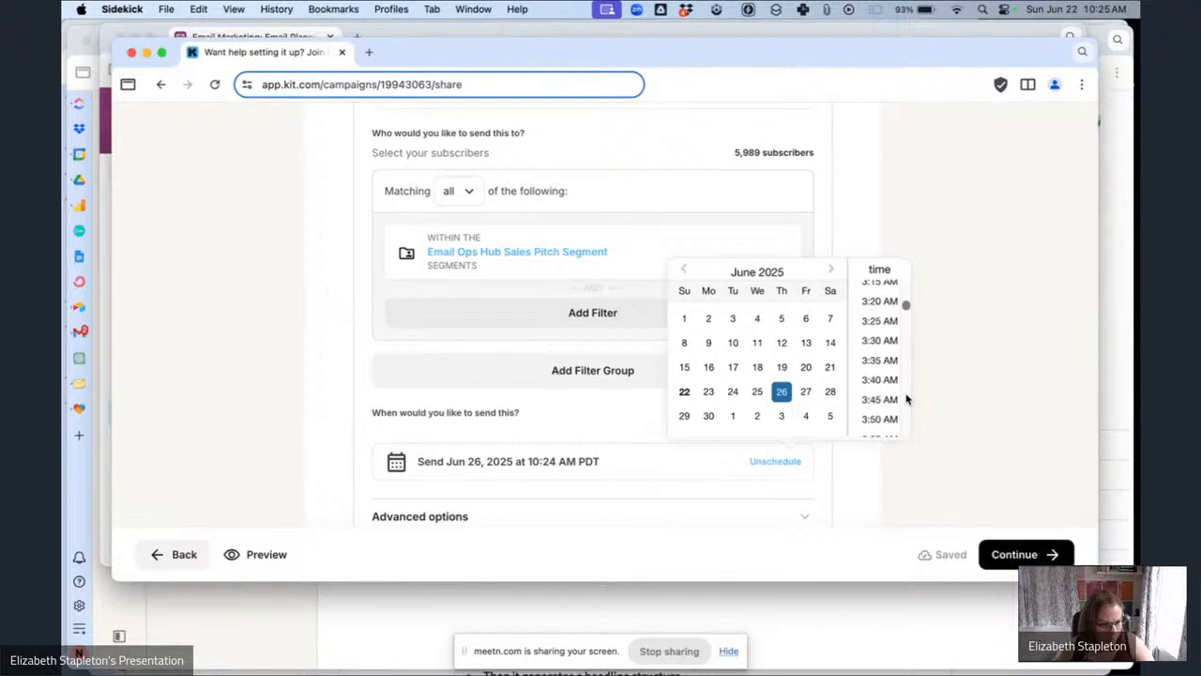
pyautogui.scroll(-20, 885, 365)
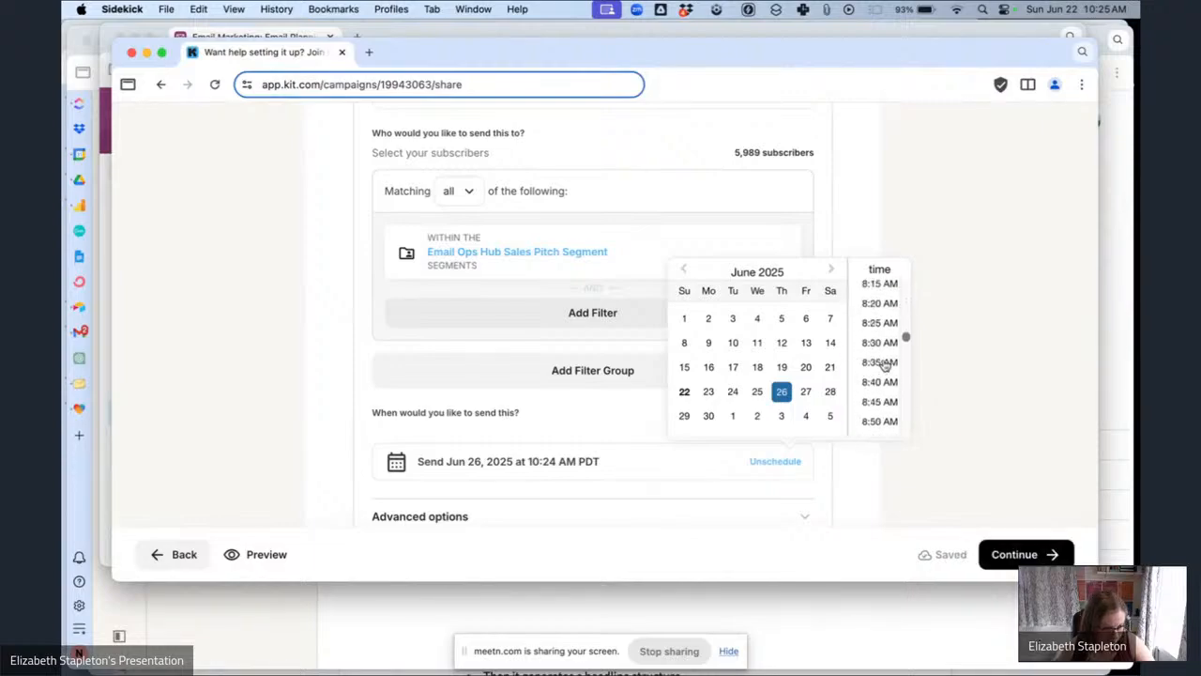
pyautogui.scroll(-20, 885, 364)
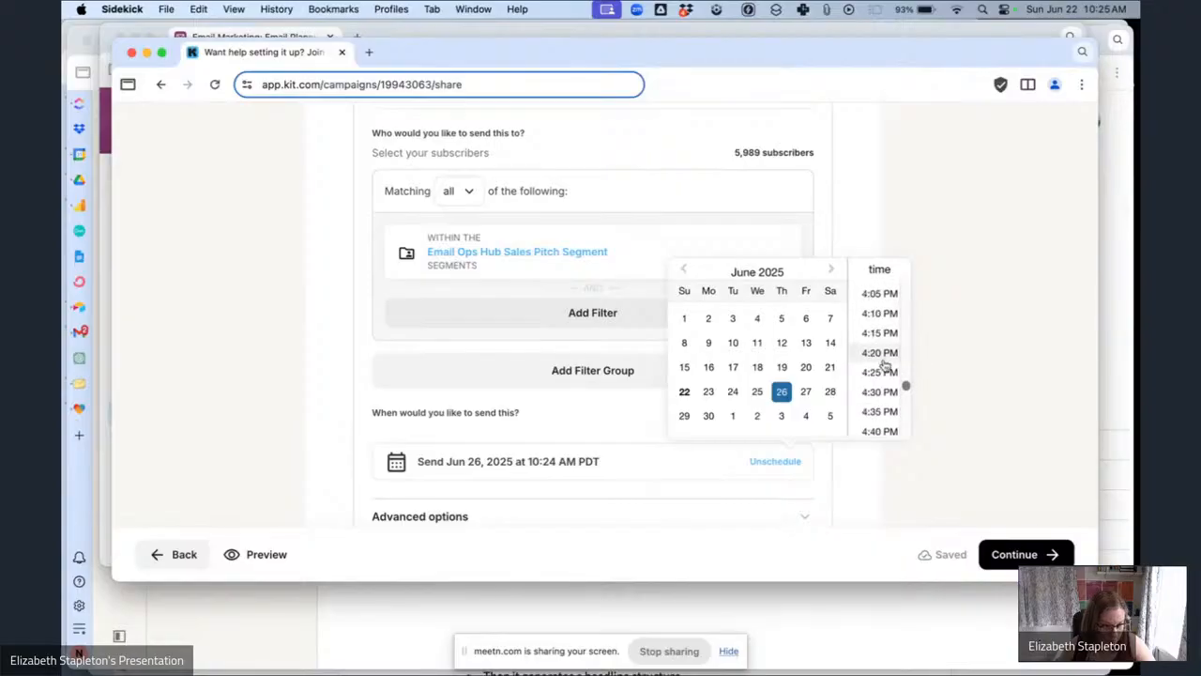
pyautogui.scroll(-6, 884, 365)
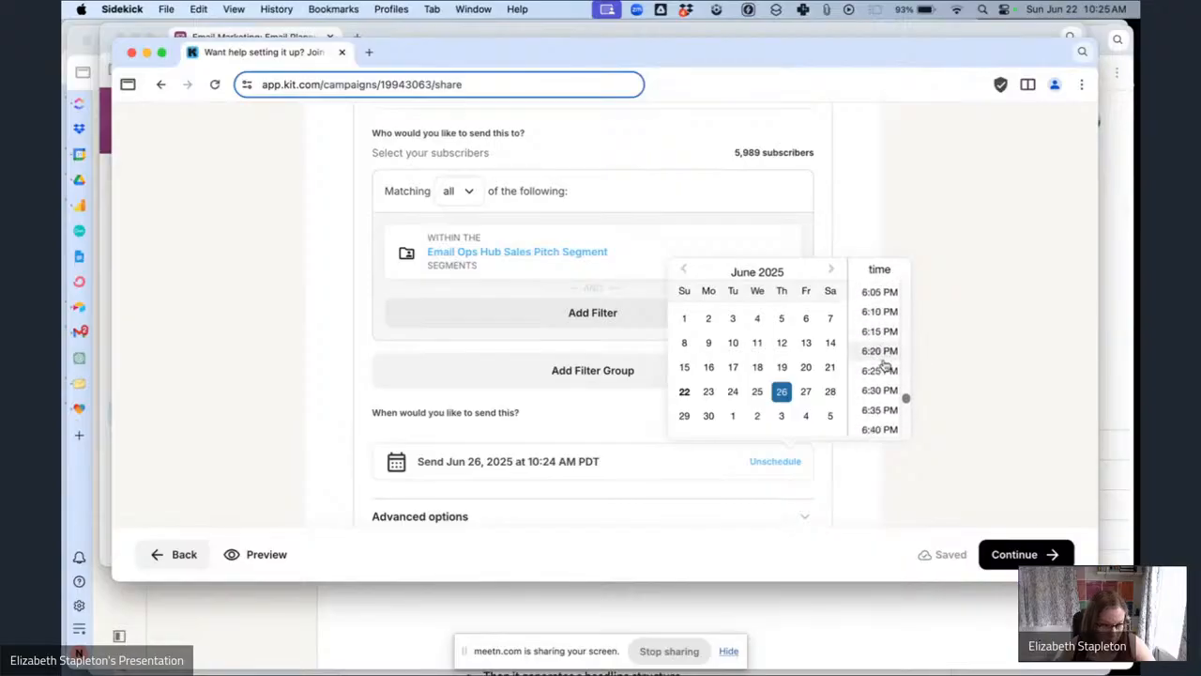
pyautogui.click(873, 394)
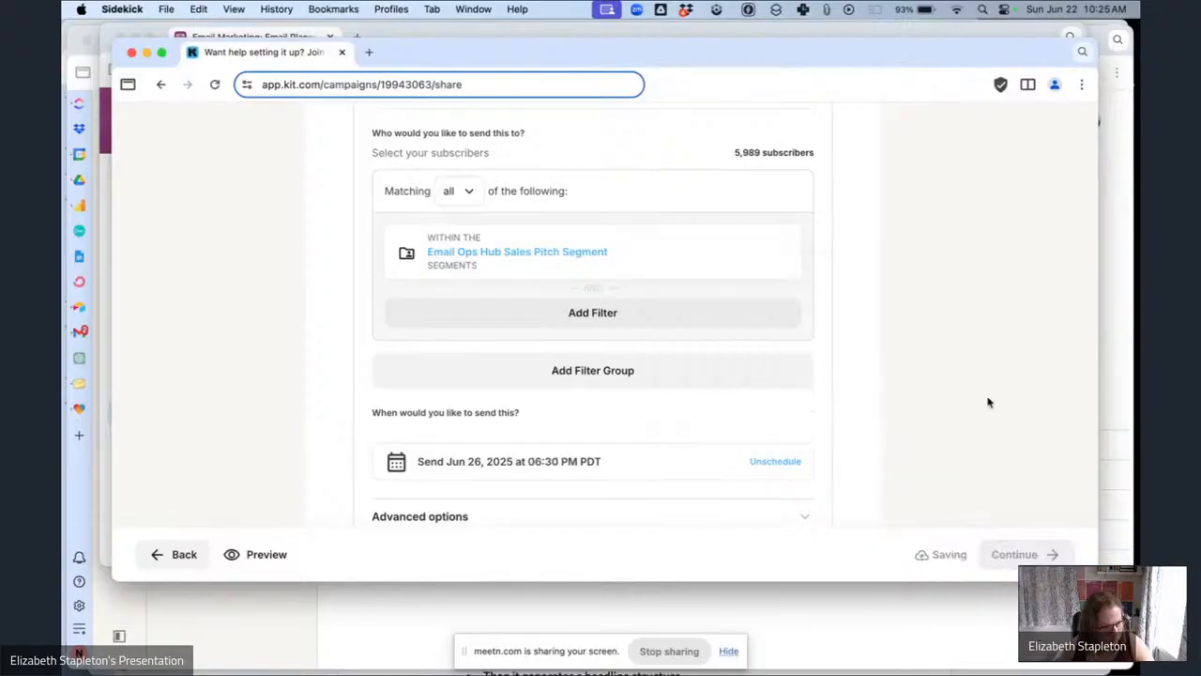
# Preview the scheduled email, then close the preview.
pyautogui.click(285, 556)
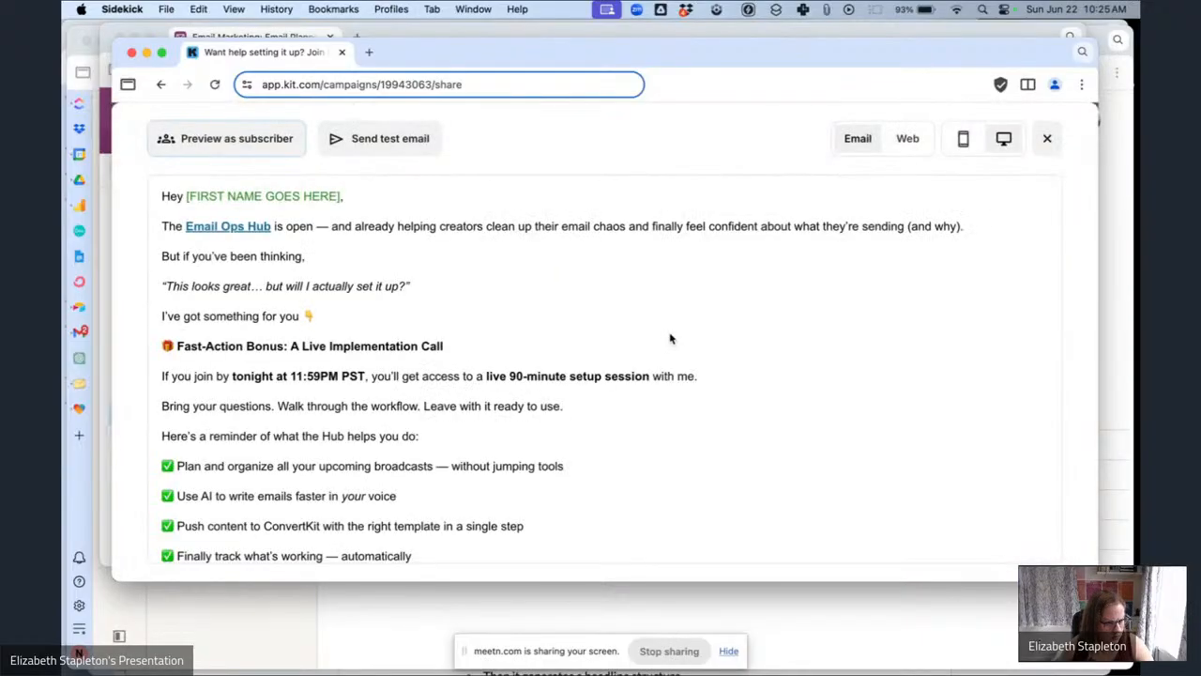
pyautogui.press('super+f')
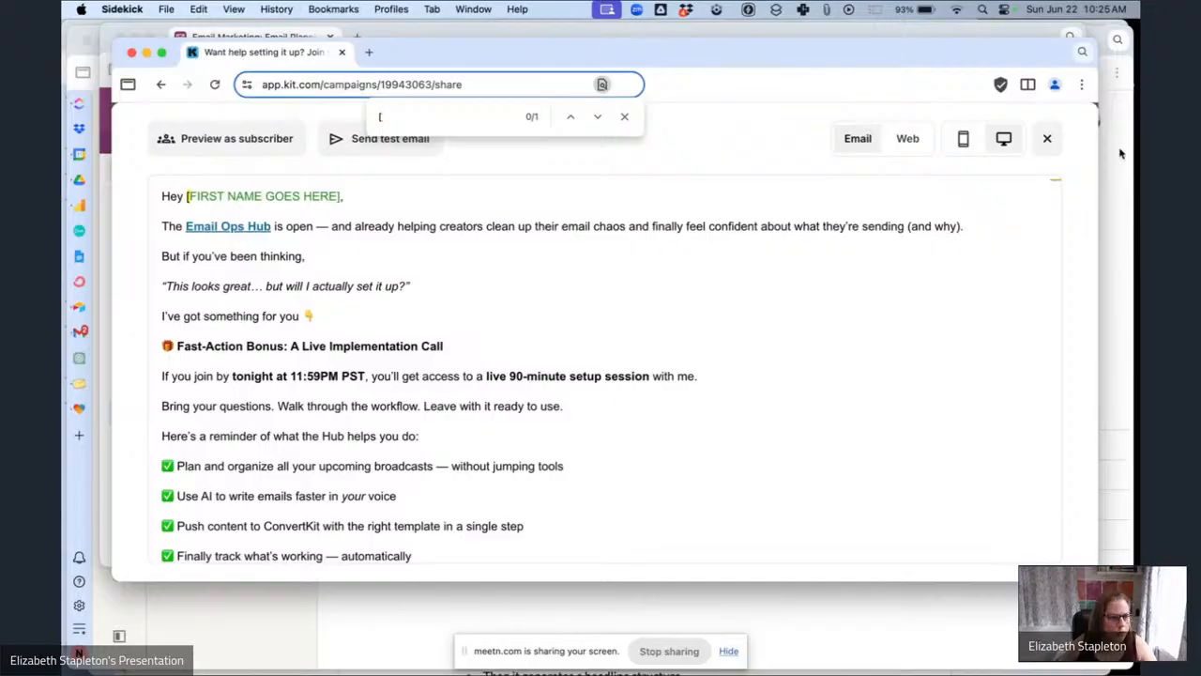
pyautogui.click(1047, 138)
pyautogui.scroll(-3, 844, 394)
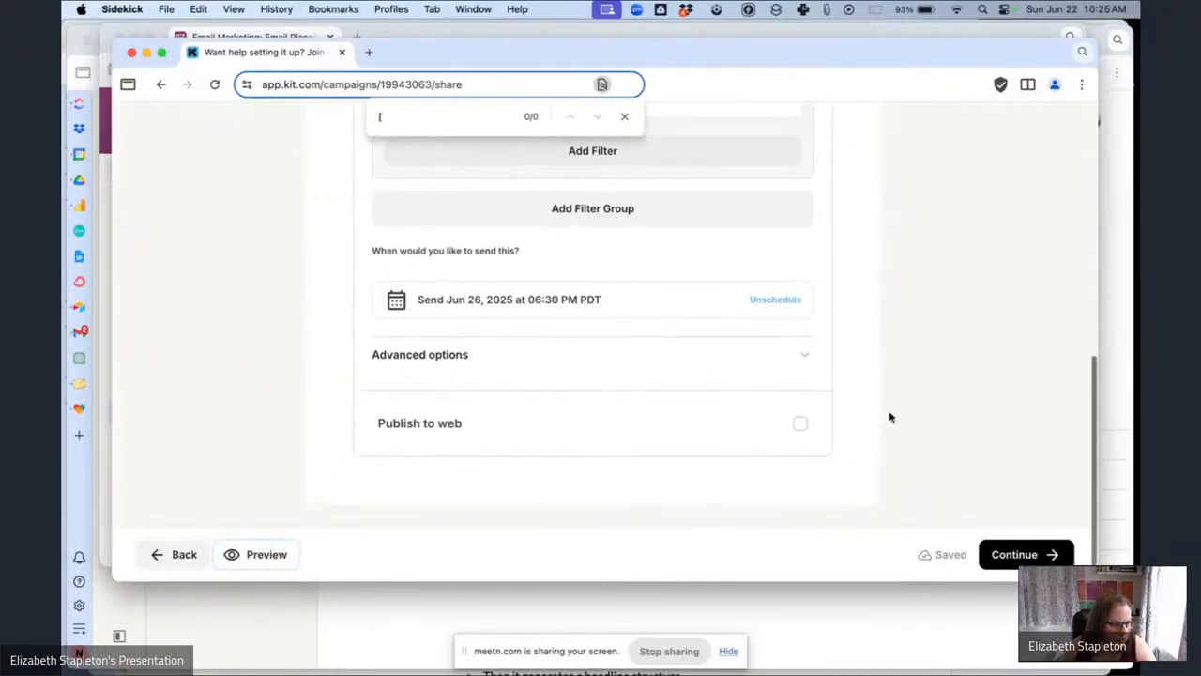
# Continue to the review page and schedule the broadcast.
pyautogui.click(1014, 554)
pyautogui.scroll(-5, 557, 423)
pyautogui.click(557, 461)
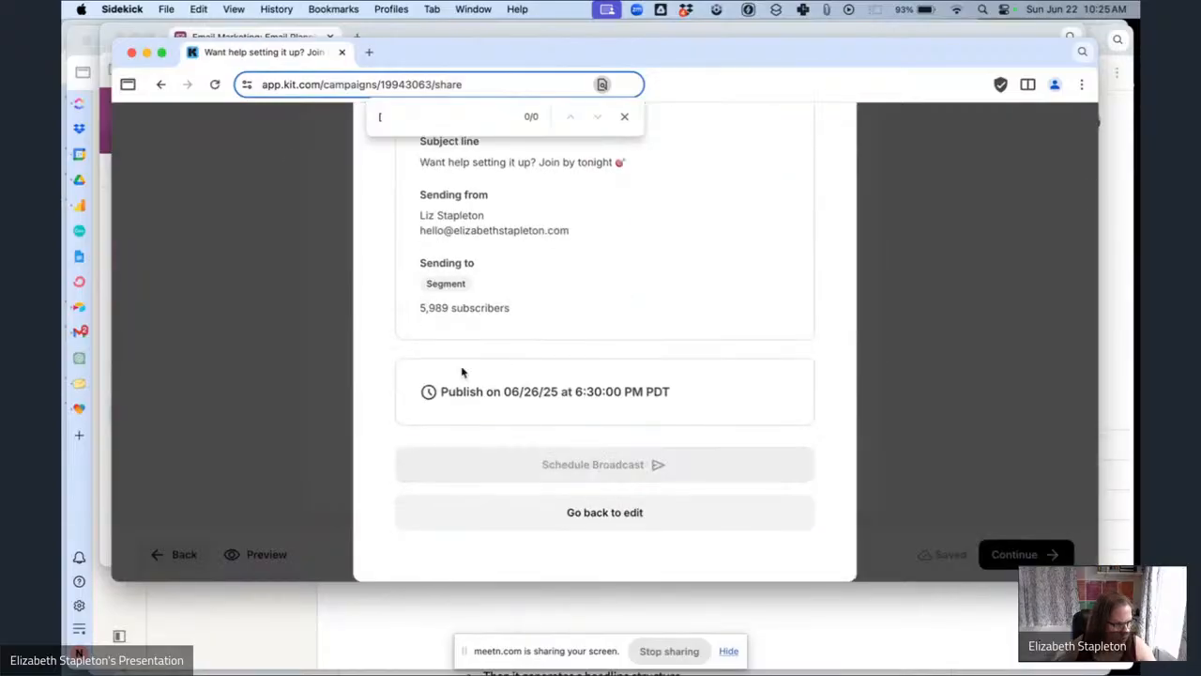
# In the Airtable planning table, set the 'Want help setting it up?' email's status to Scheduled.
pyautogui.click(246, 33)
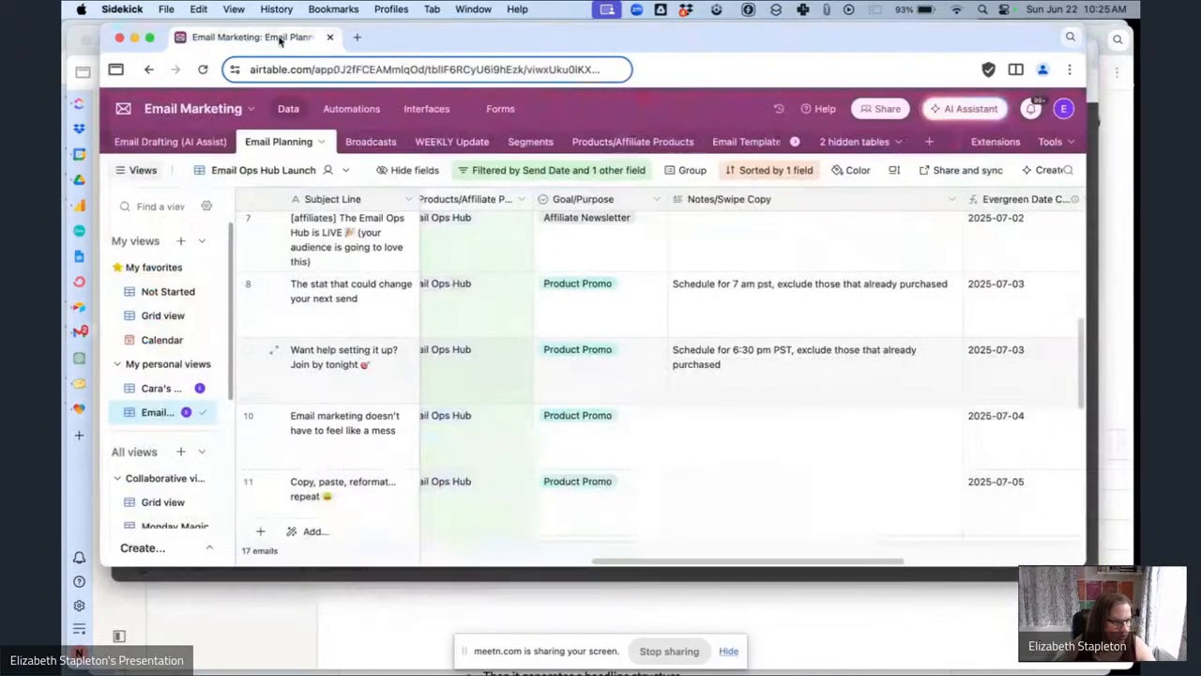
pyautogui.hscroll(5, 606, 381)
pyautogui.hscroll(-3, 750, 381)
pyautogui.click(904, 382)
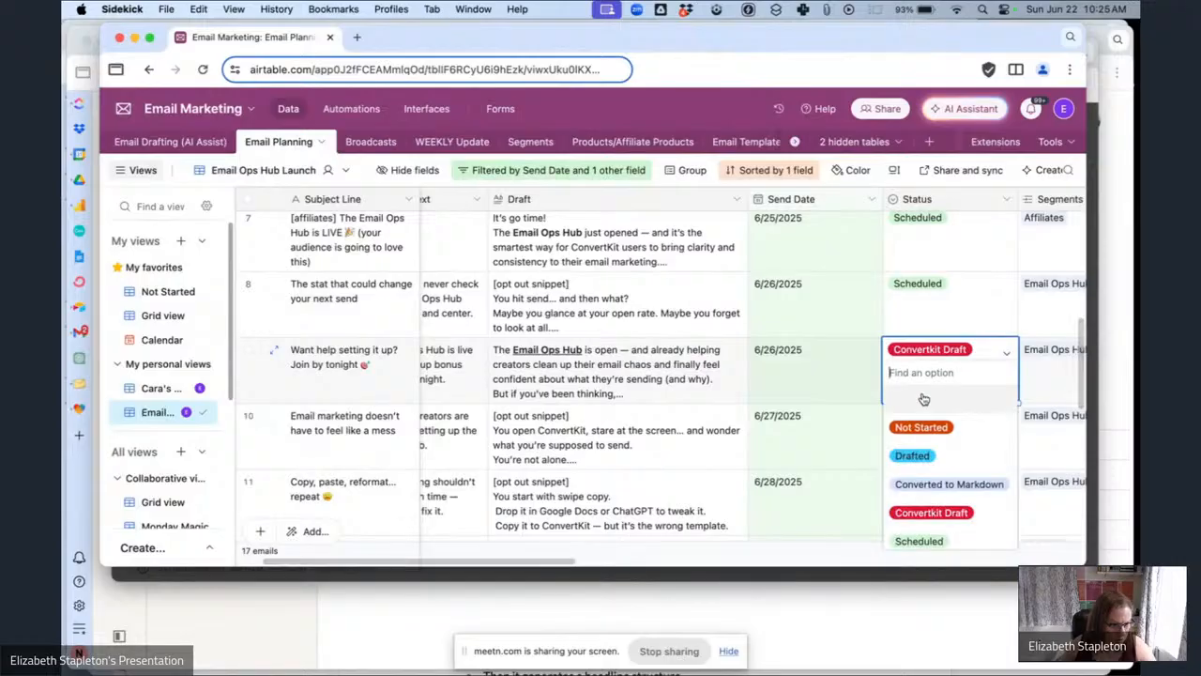
pyautogui.click(916, 537)
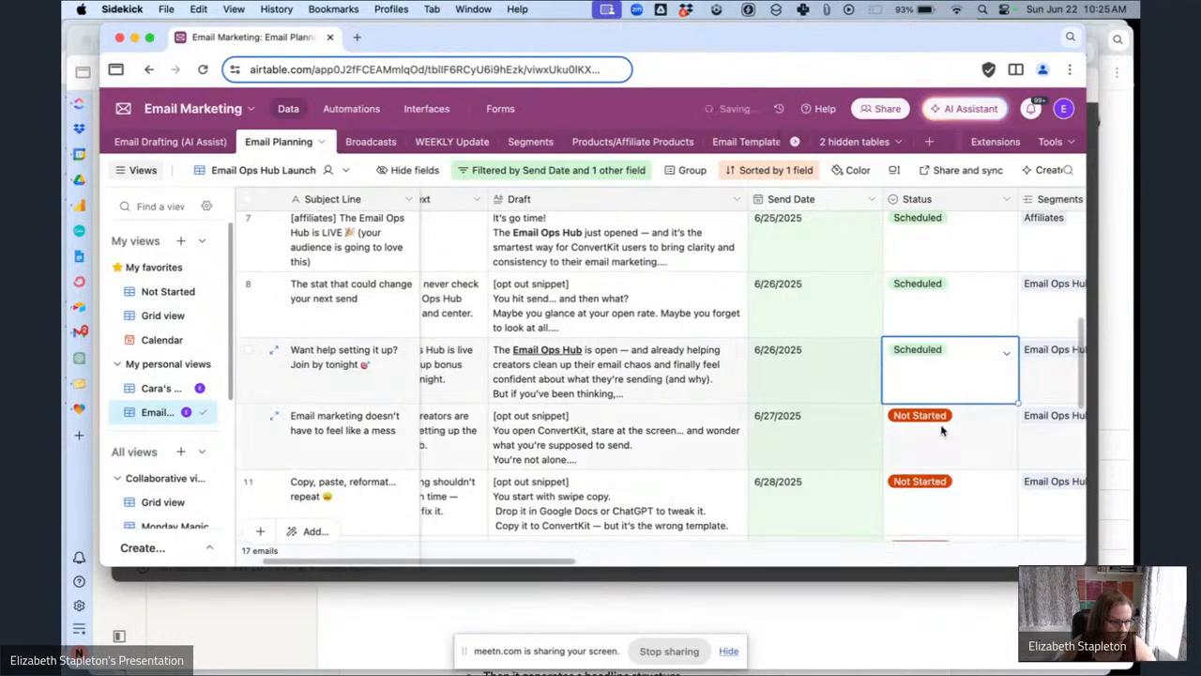
# Set the 'Email marketing doesn't have to feel like a mess' email's status to Converted to Markdown.
pyautogui.scroll(-2, 942, 430)
pyautogui.click(981, 349)
pyautogui.click(984, 354)
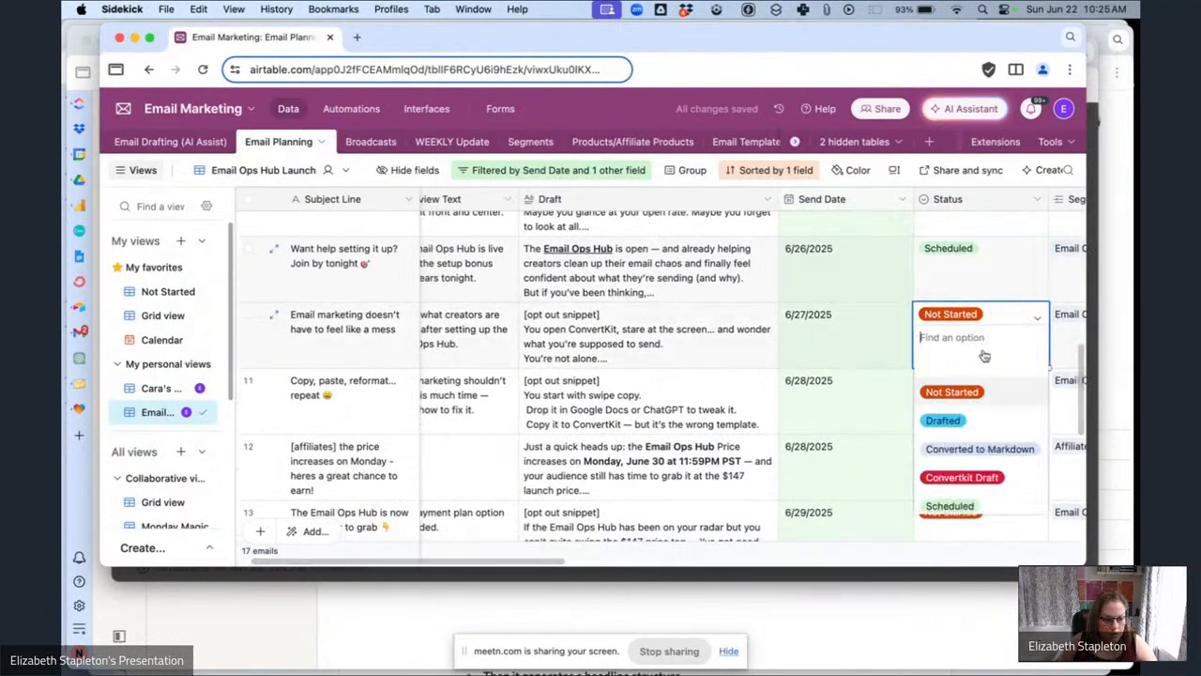
pyautogui.click(1002, 416)
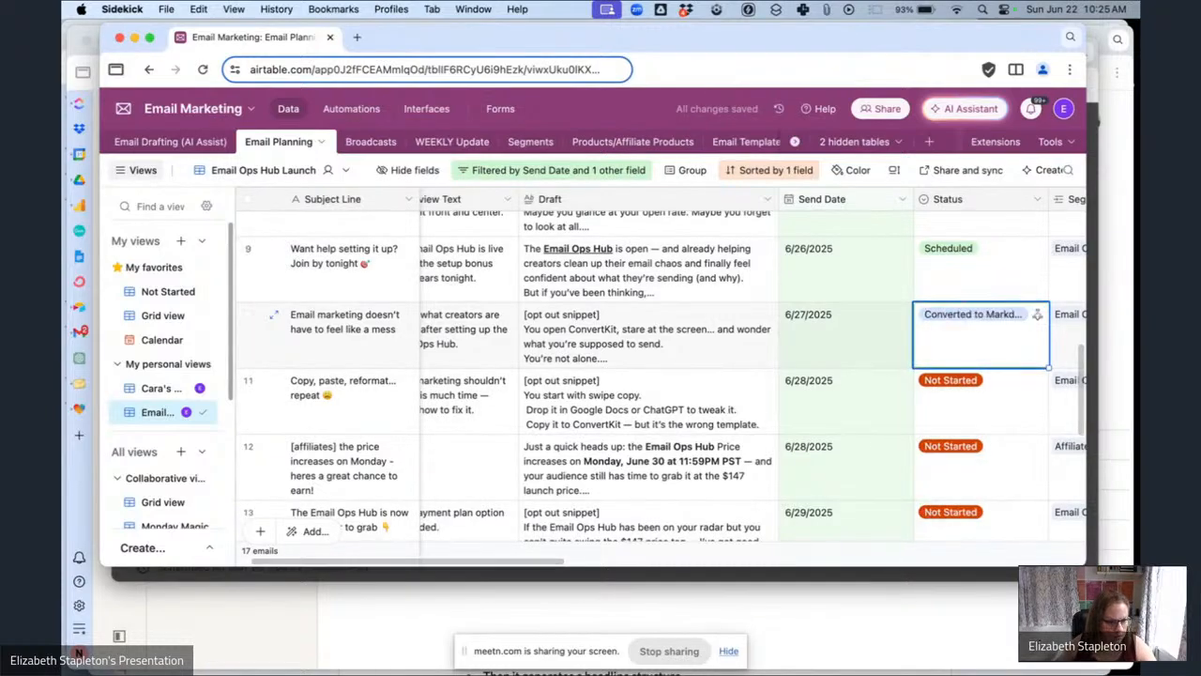
# Return to Kit and open the 'Email marketing doesn't have to feel like a mess' draft from the broadcasts list.
pyautogui.press('super+grave')
pyautogui.click(825, 189)
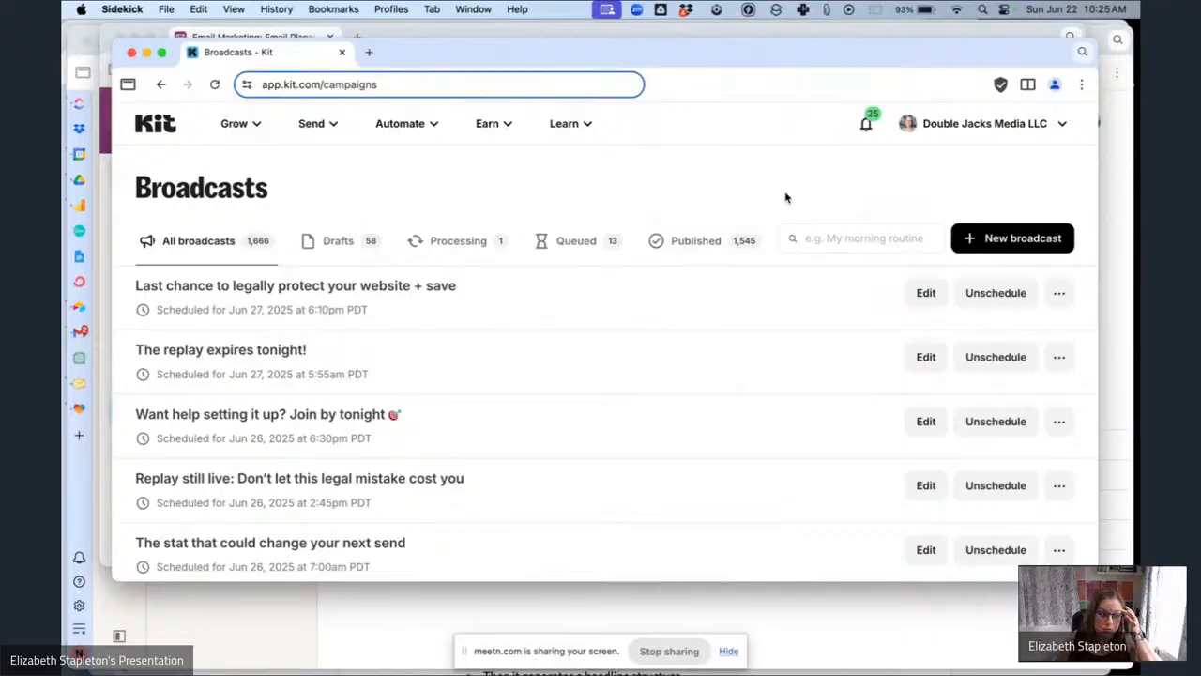
pyautogui.scroll(-5, 456, 363)
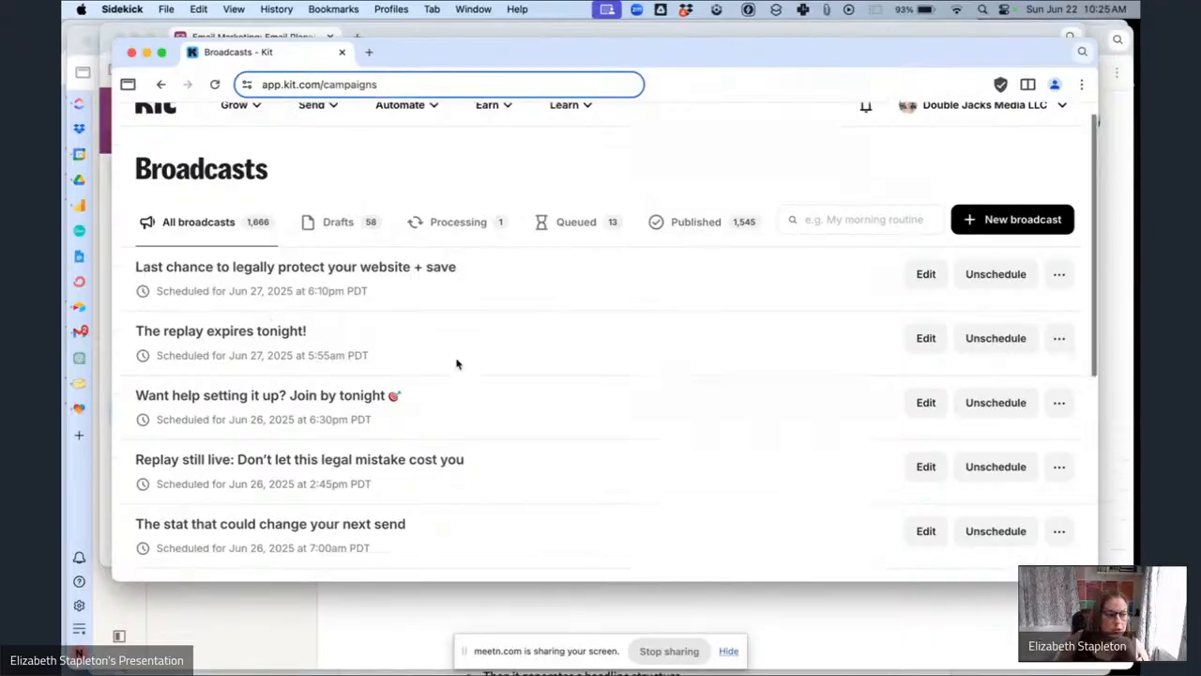
pyautogui.scroll(-2, 456, 364)
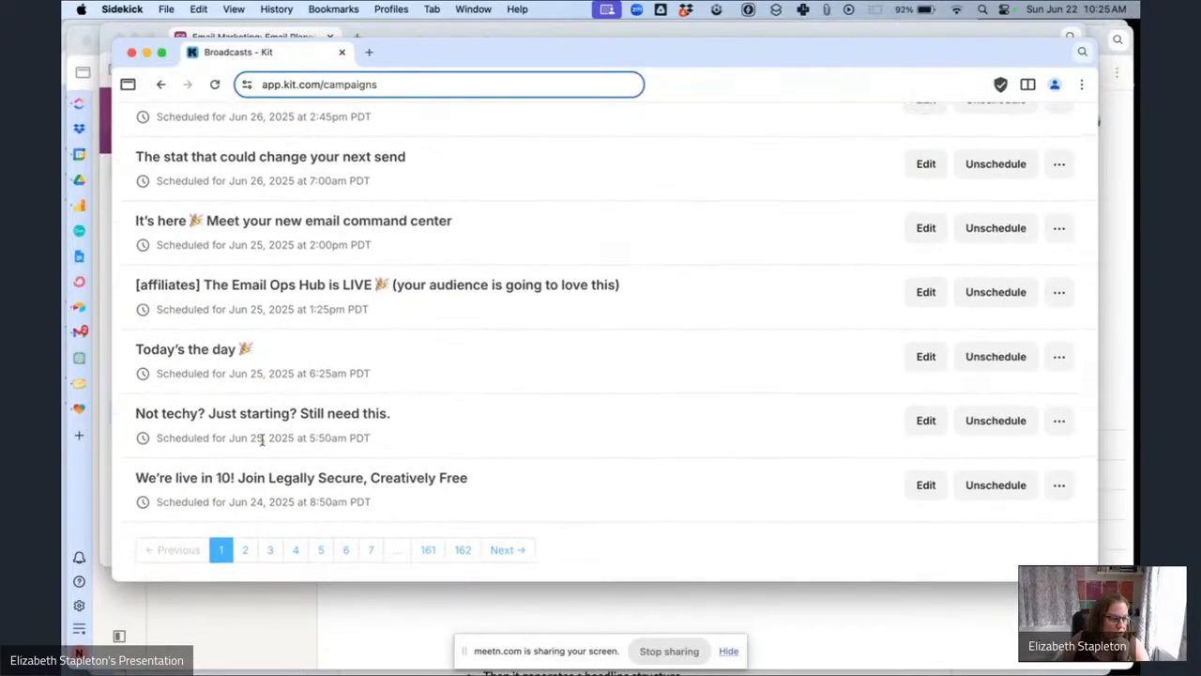
pyautogui.scroll(1, 456, 368)
pyautogui.scroll(-1, 361, 482)
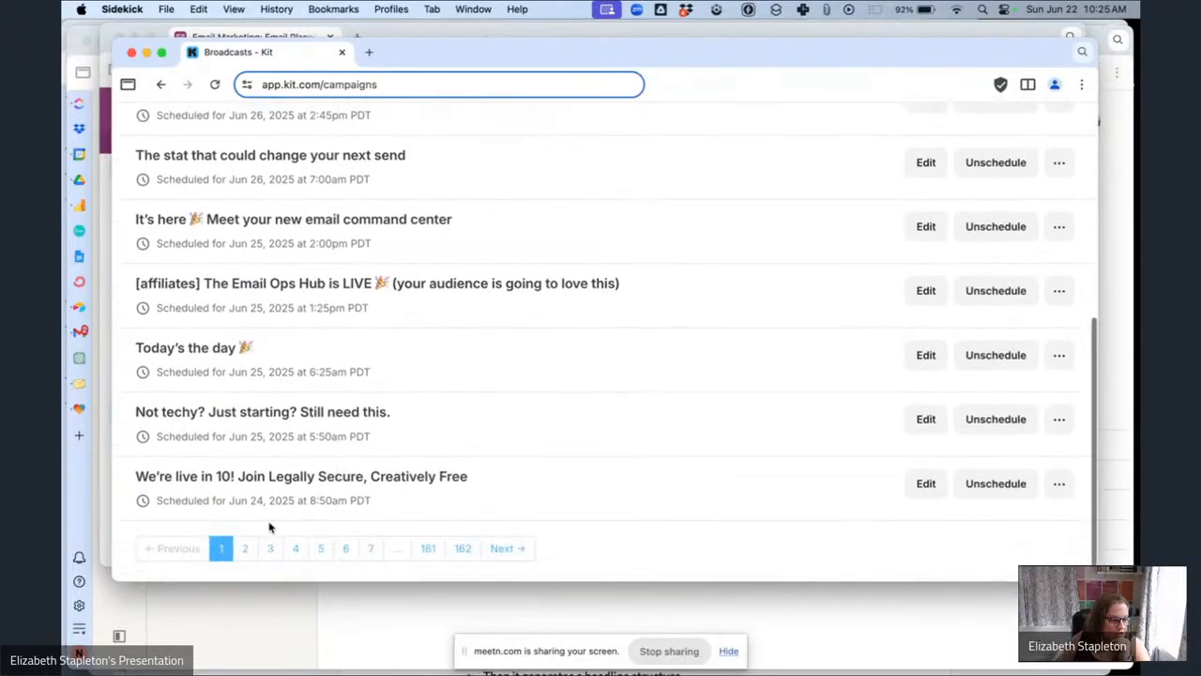
pyautogui.click(245, 550)
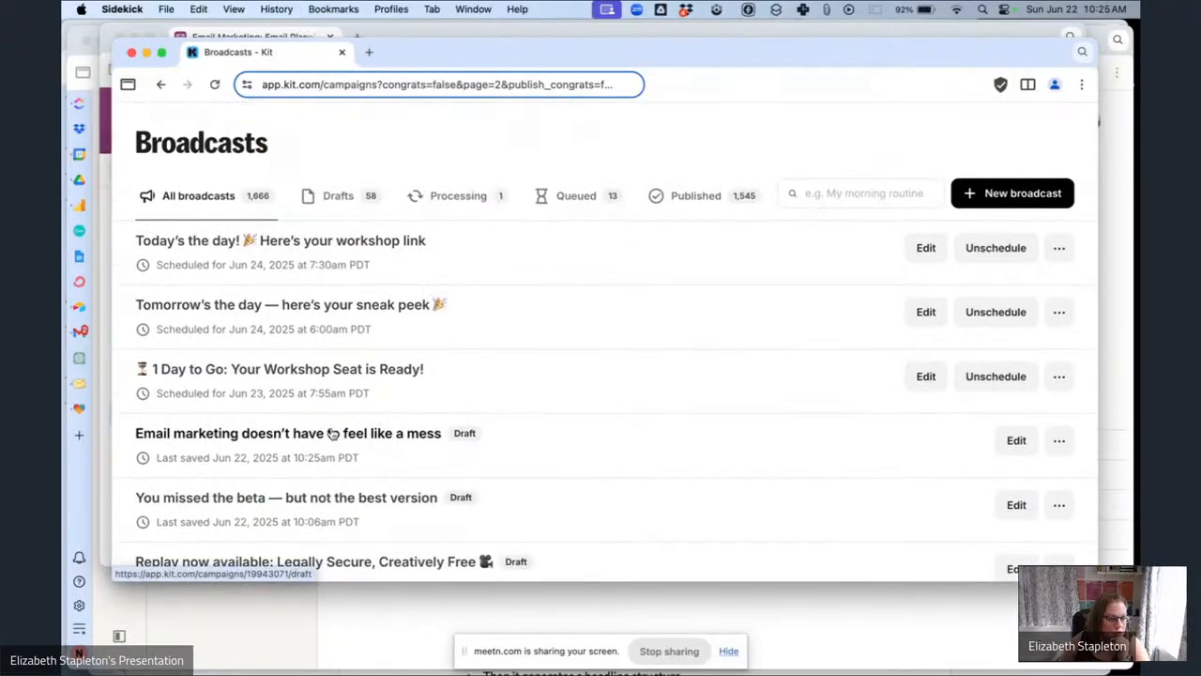
pyautogui.click(332, 433)
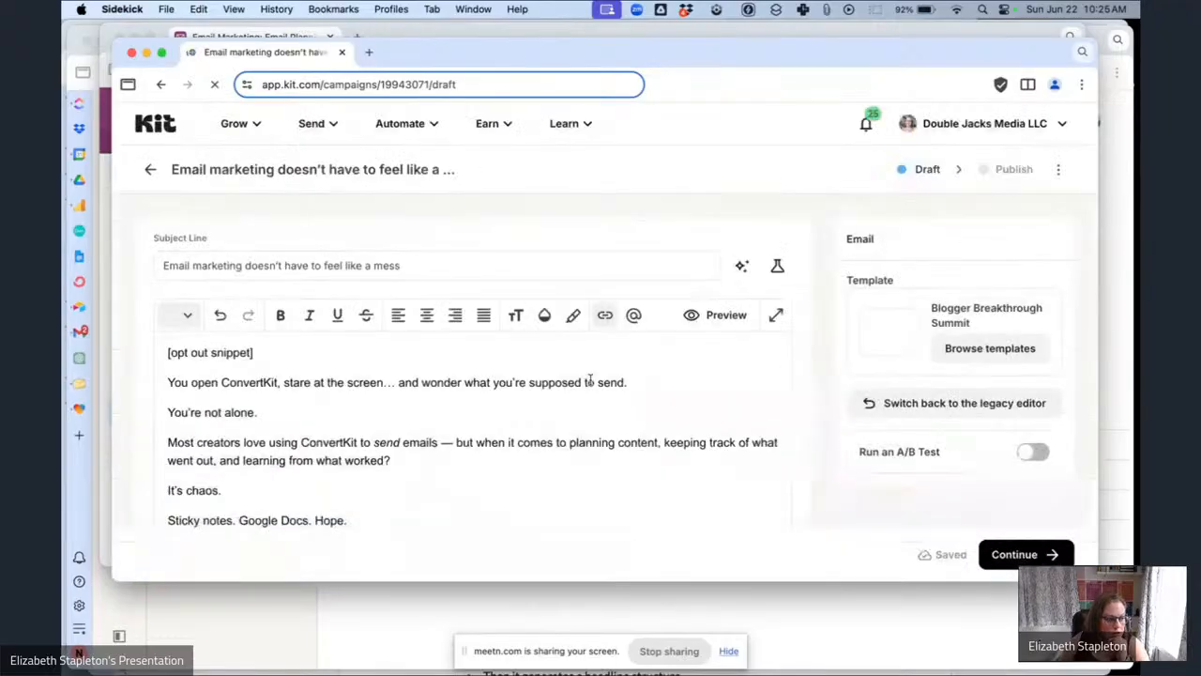
# Replace the [opt out snippet] placeholder with the Email Ops Hub Launch Opt Out block snippet.
pyautogui.moveTo(279, 349); pyautogui.dragTo(160, 351)
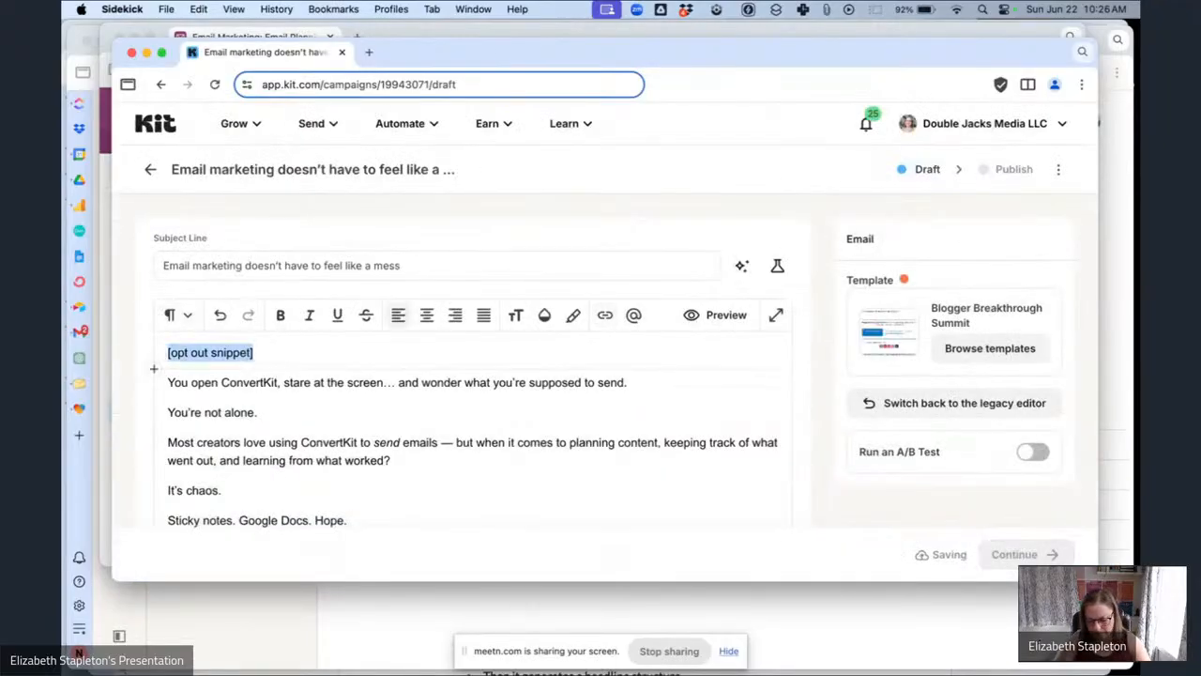
pyautogui.write('/sn')
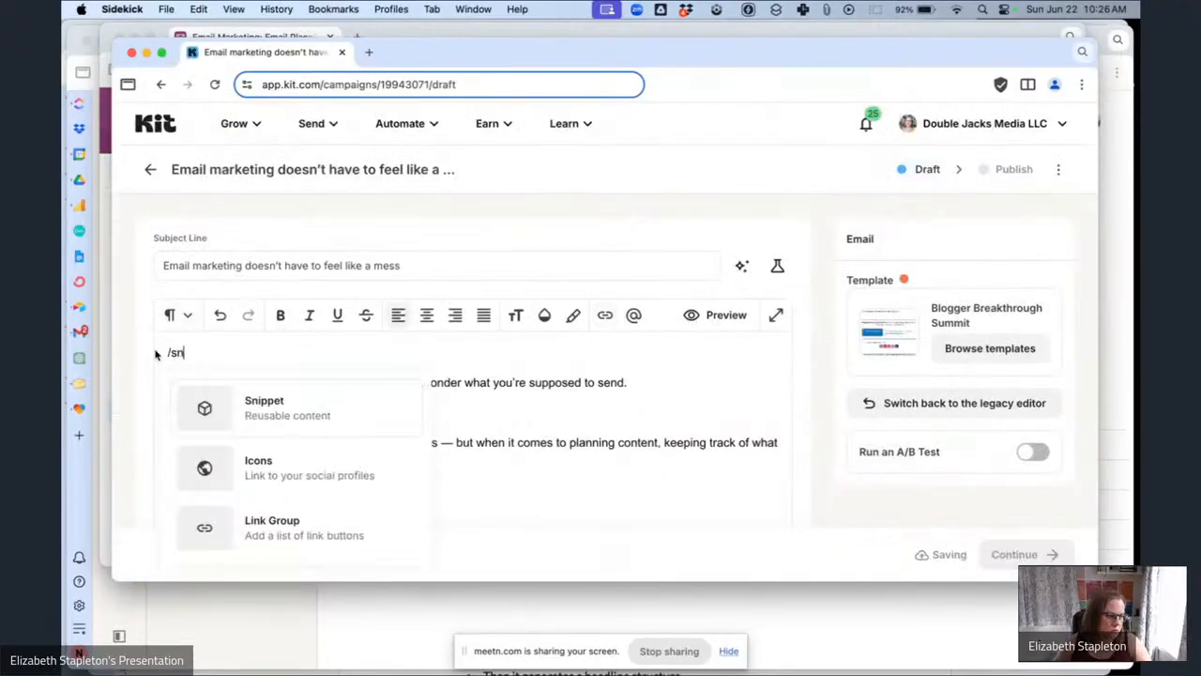
pyautogui.click(248, 401)
pyautogui.write('ema')
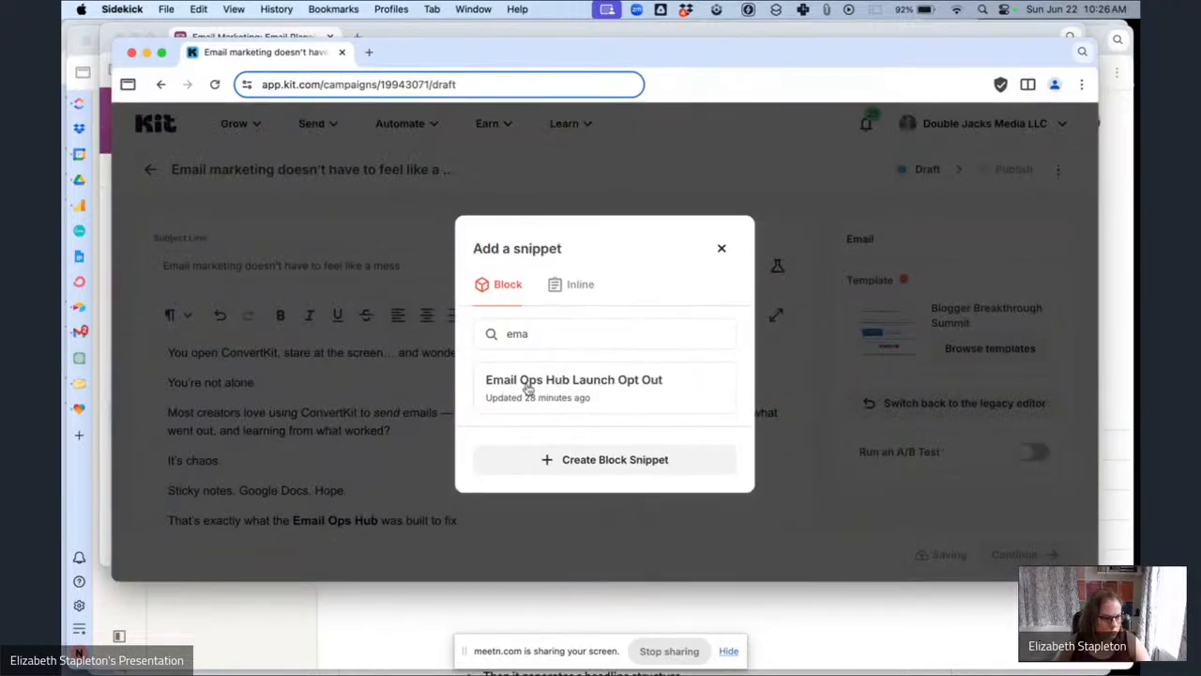
pyautogui.click(528, 385)
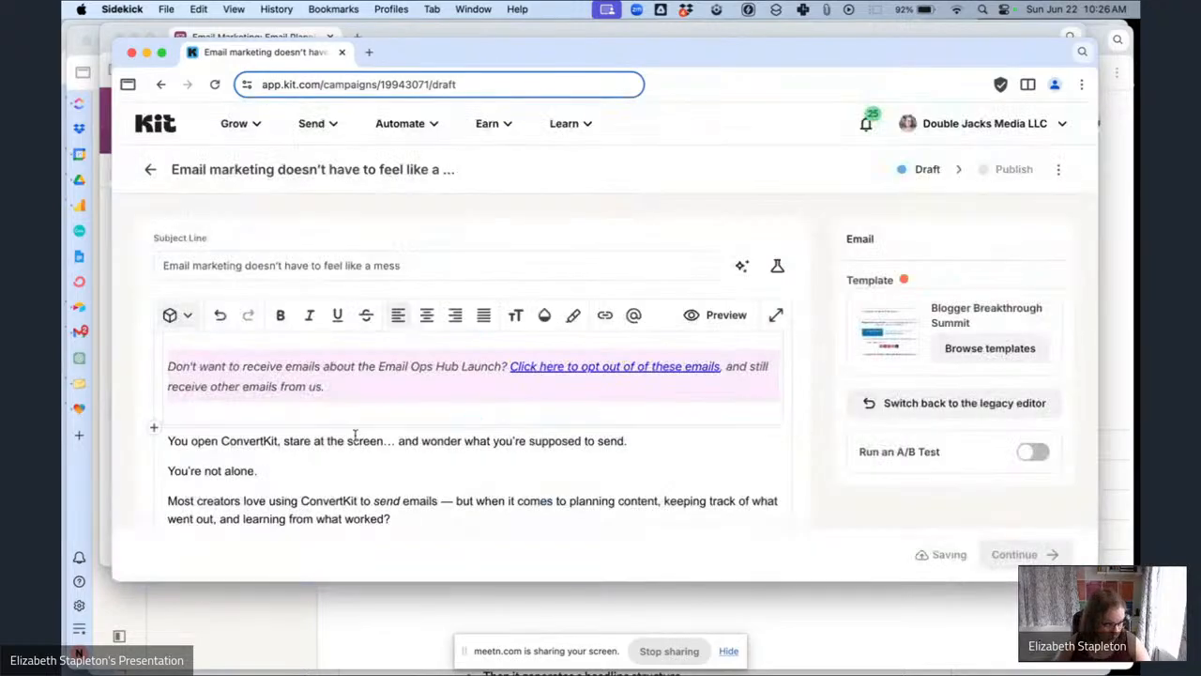
# Insert a new line above the opening paragraph and paste the subscriber first-name greeting there.
pyautogui.scroll(-1, 173, 356)
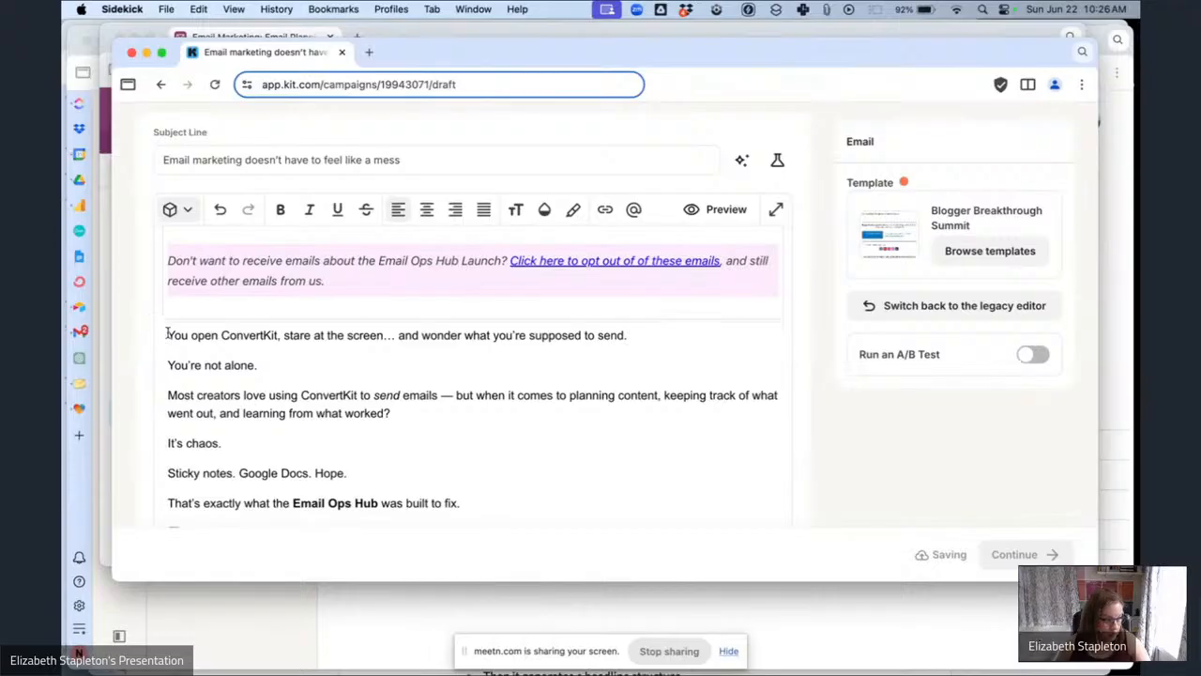
pyautogui.click(168, 335)
pyautogui.press('Return')
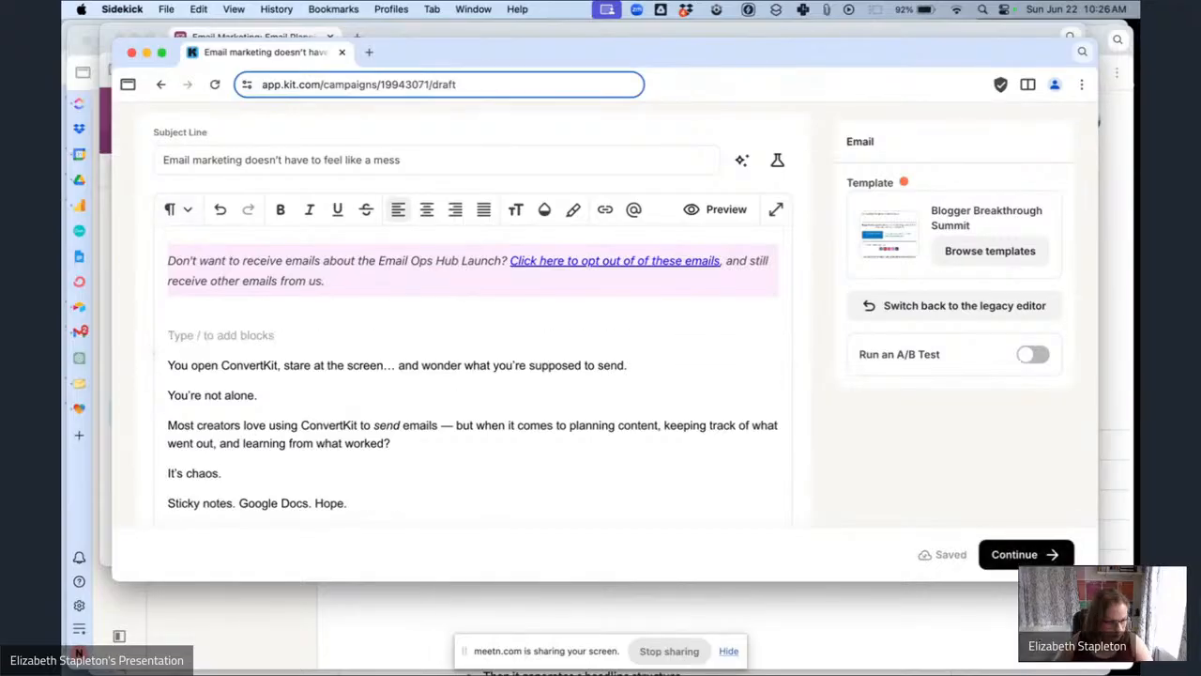
pyautogui.write('Hey {{ subscriber.first_name | strip | default: "Boss" }},')
pyautogui.scroll(-4, 346, 367)
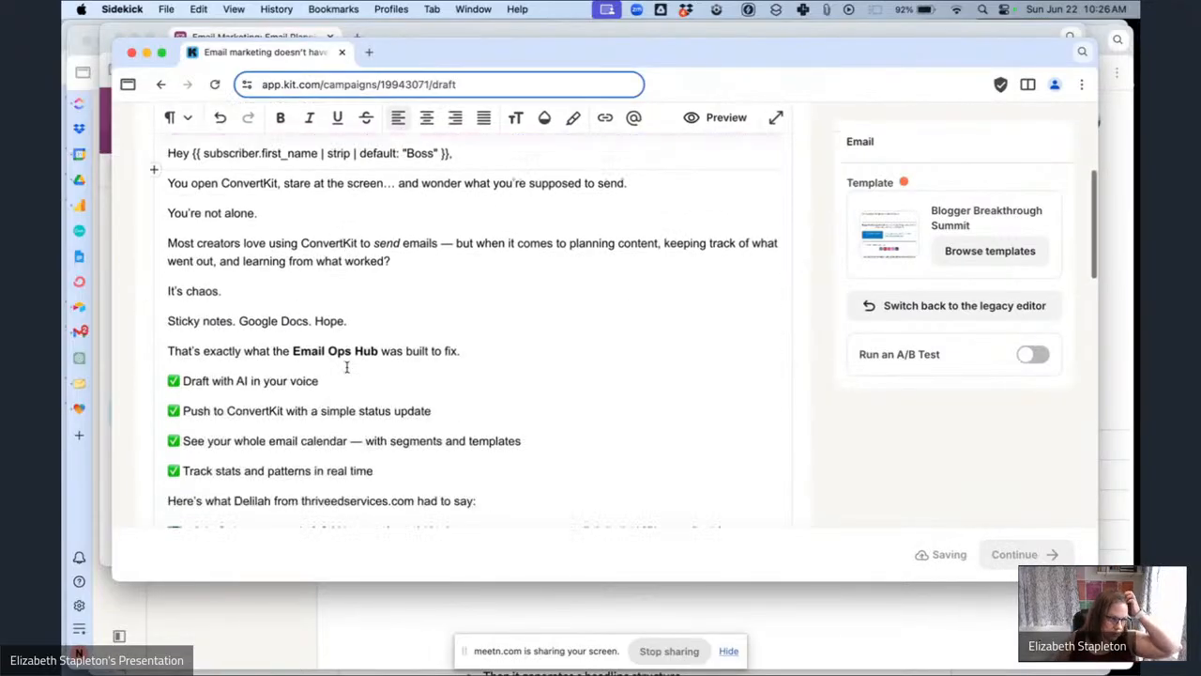
# Link the bolded 'Ops Hub' text in the intro line to the Email Ops Hub Sales Page link trigger.
pyautogui.scroll(-2, 346, 367)
pyautogui.moveTo(384, 296); pyautogui.dragTo(320, 296)
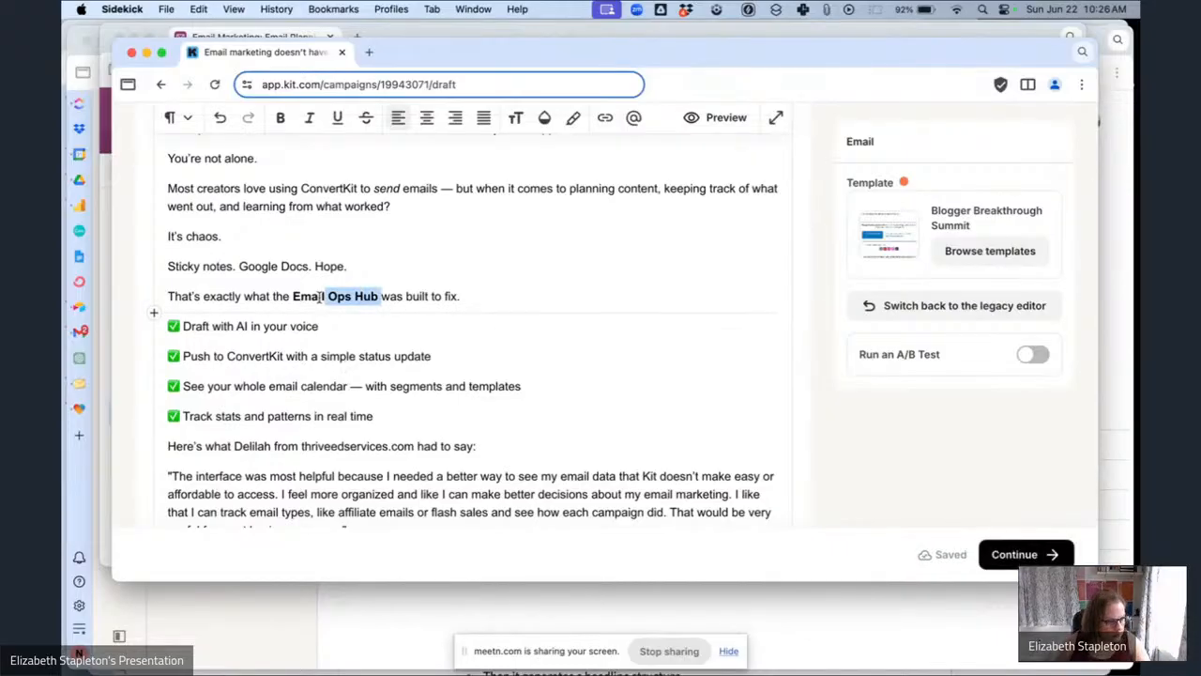
pyautogui.click(607, 119)
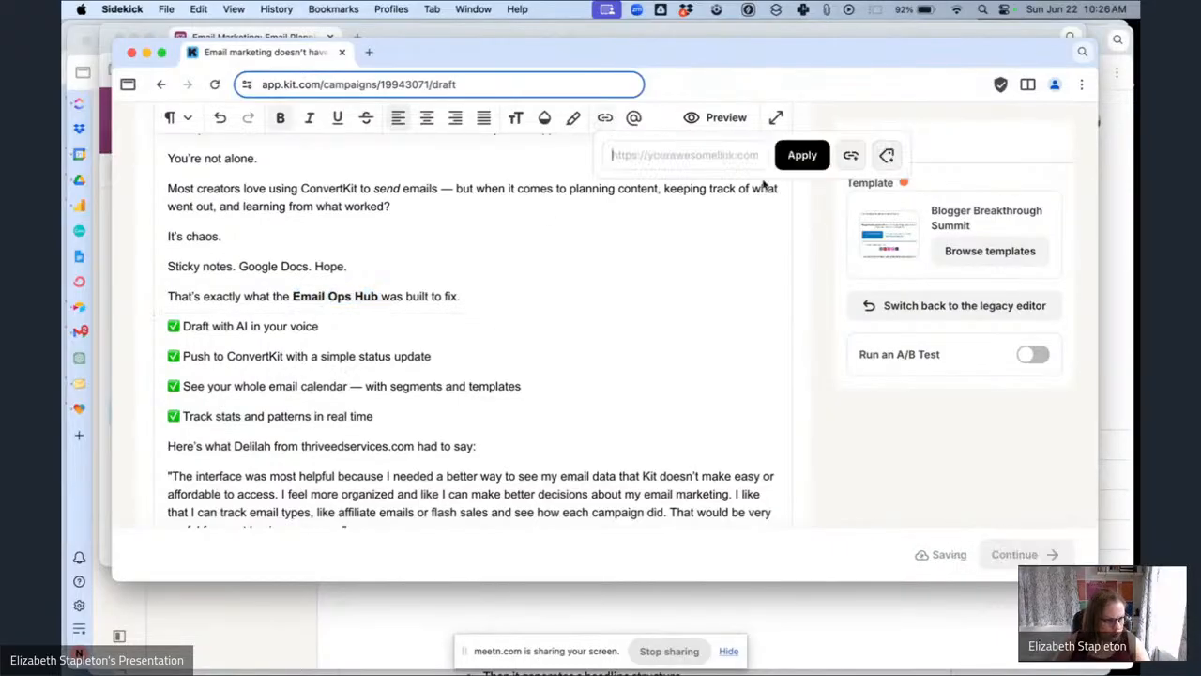
pyautogui.click(851, 156)
pyautogui.click(726, 212)
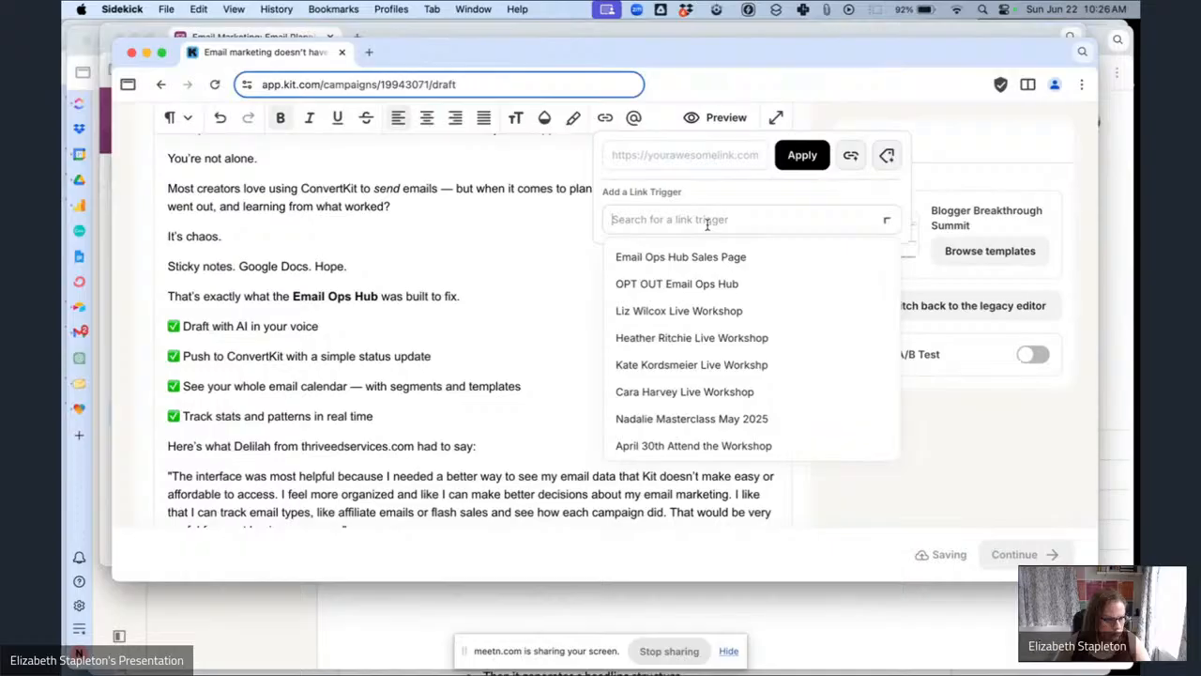
pyautogui.click(662, 255)
pyautogui.click(800, 154)
# Italicize the testimonial intro line and the quoted testimonial paragraph.
pyautogui.scroll(-5, 534, 314)
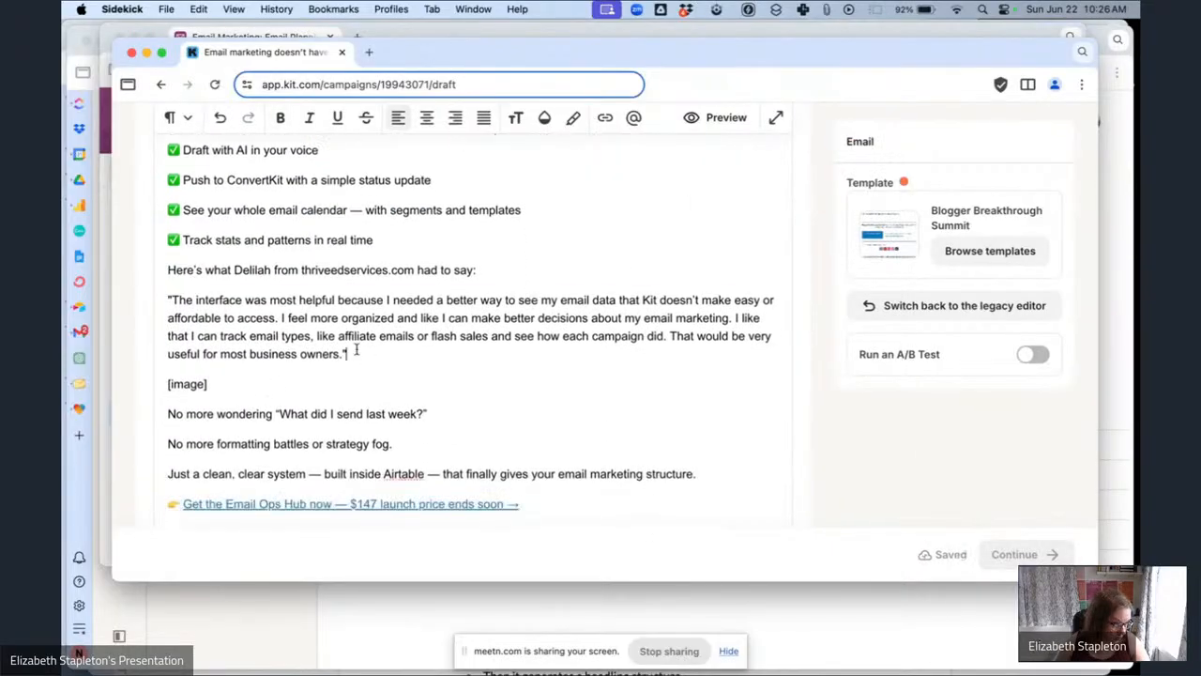
pyautogui.moveTo(356, 350); pyautogui.dragTo(174, 278)
pyautogui.press('super+i')
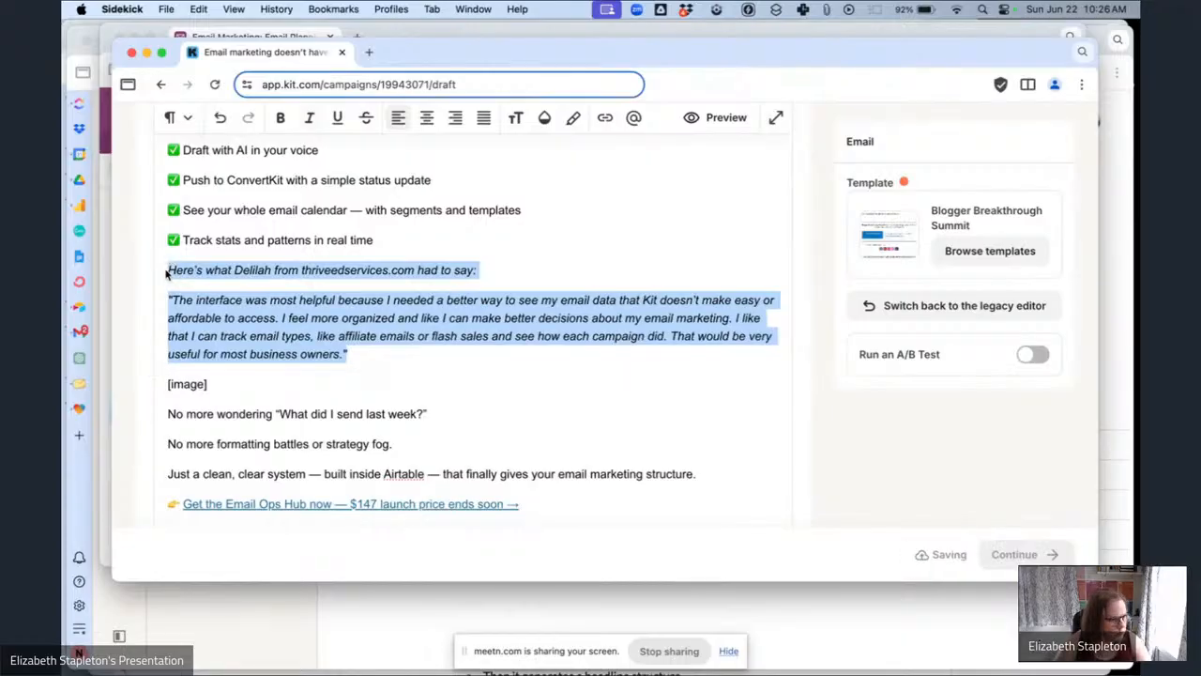
# Replace the [image] placeholder with an uploaded Email Ops Hub mockup image from the media gallery.
pyautogui.moveTo(217, 380); pyautogui.dragTo(158, 385)
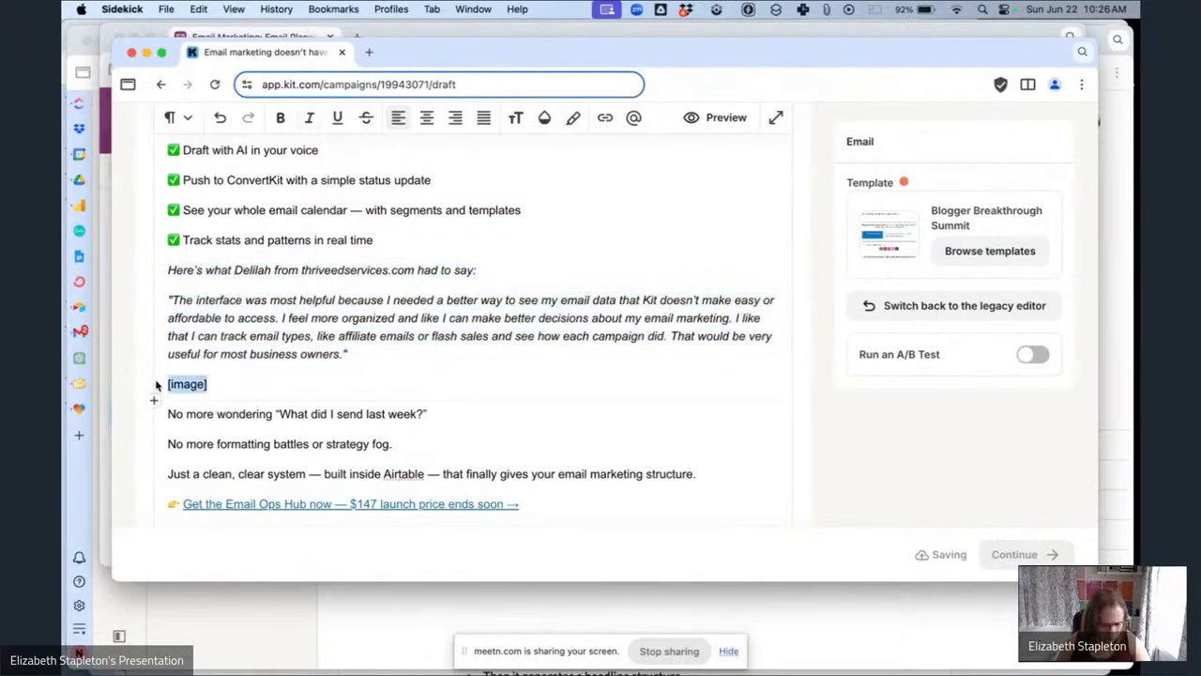
pyautogui.write('/im')
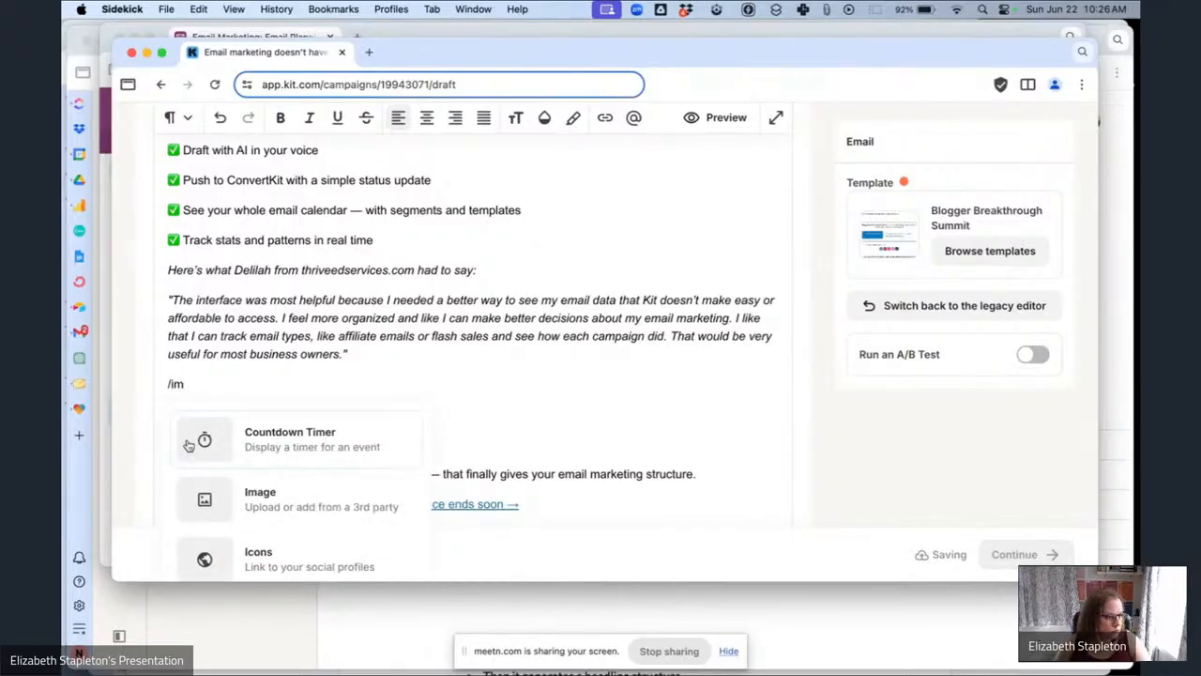
pyautogui.click(284, 504)
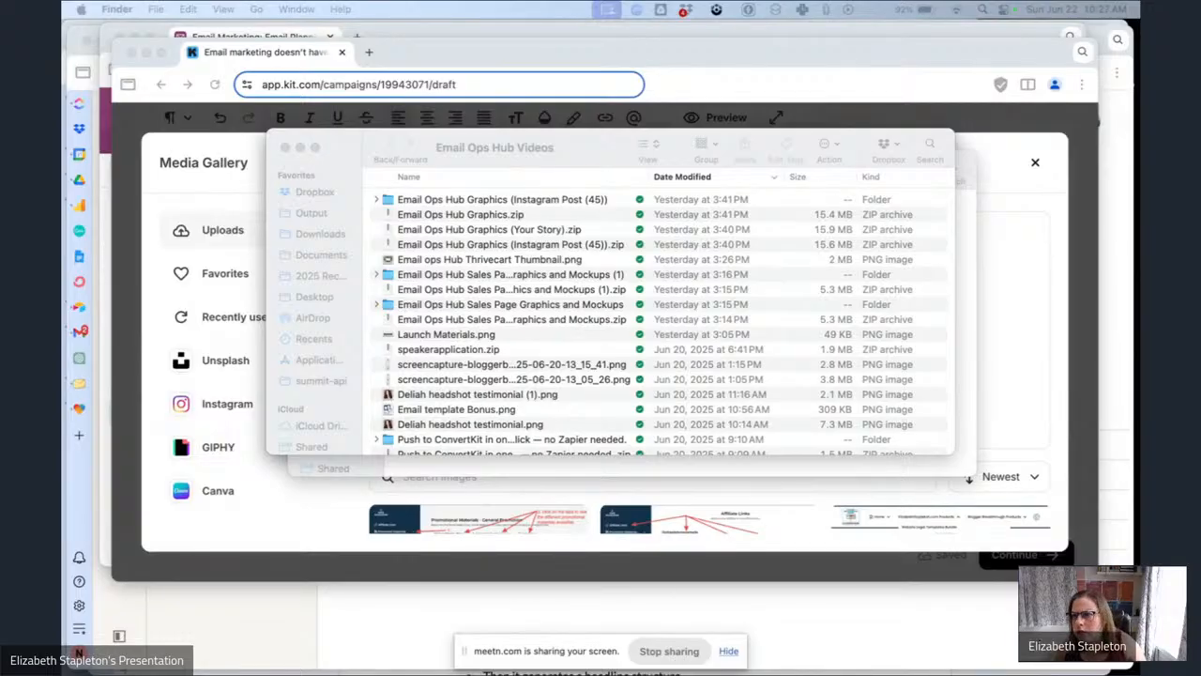
pyautogui.moveTo(675, 415); pyautogui.dragTo(1008, 352)
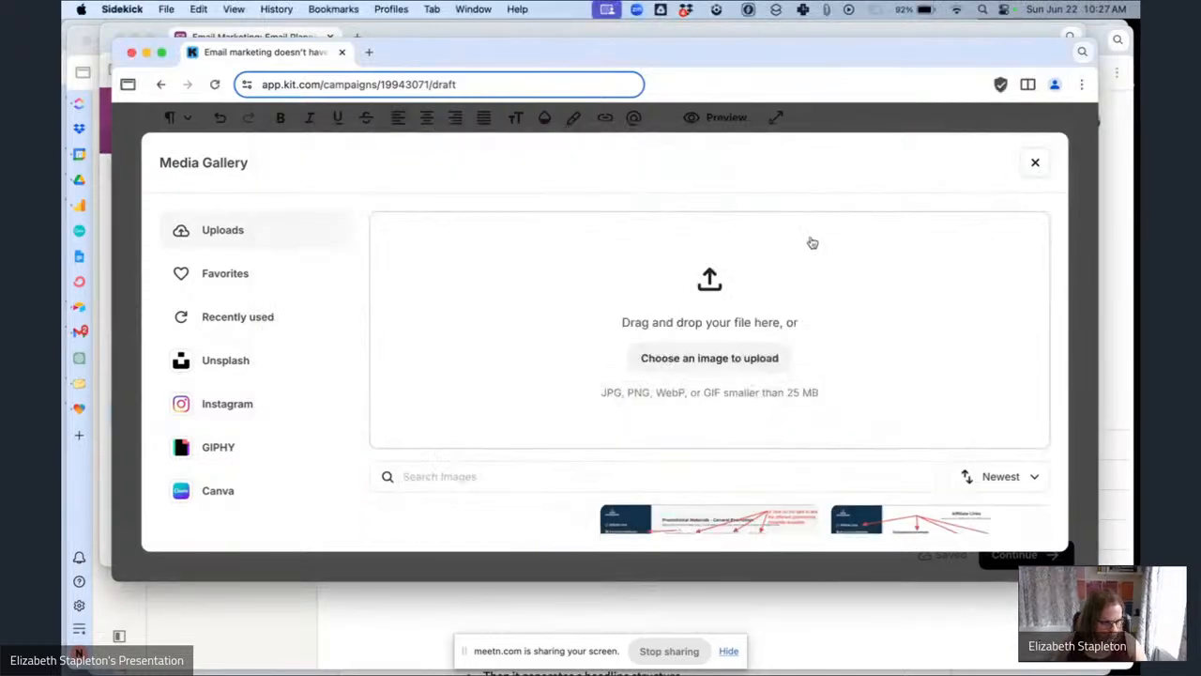
pyautogui.scroll(-2, 647, 340)
pyautogui.click(517, 413)
pyautogui.scroll(3, 553, 266)
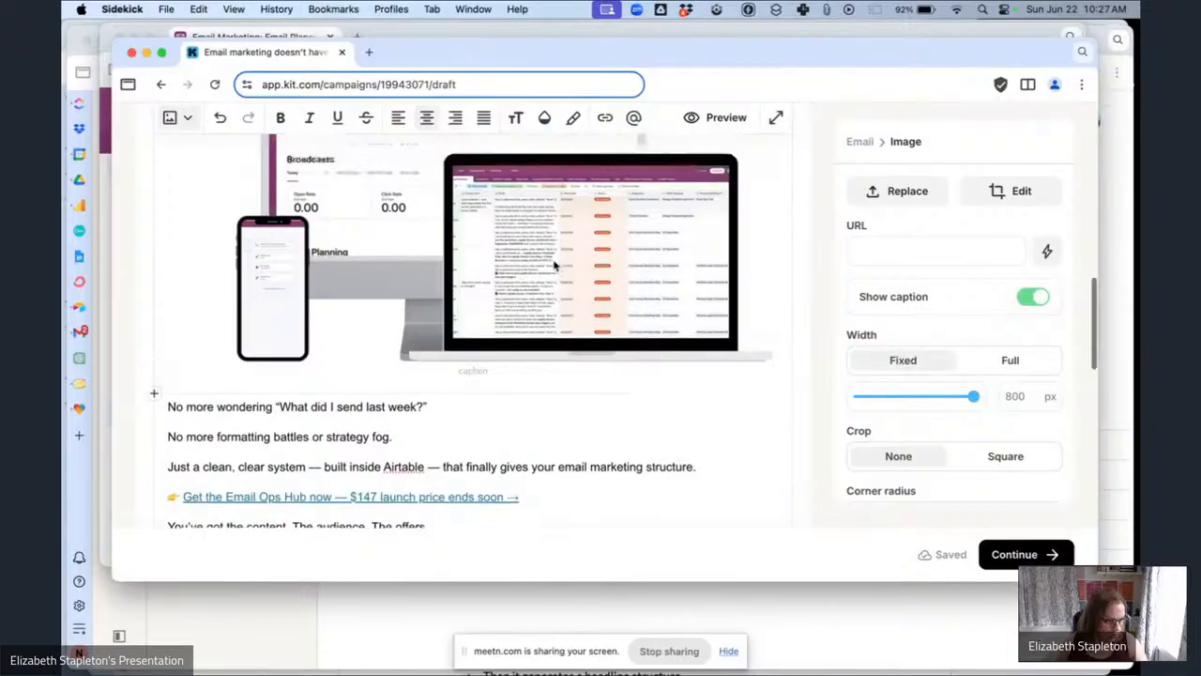
# Replace the 'Get the Email Ops Hub now' link's URL with the Email Ops Hub Sales Page link trigger.
pyautogui.scroll(2, 554, 265)
pyautogui.scroll(-6, 554, 265)
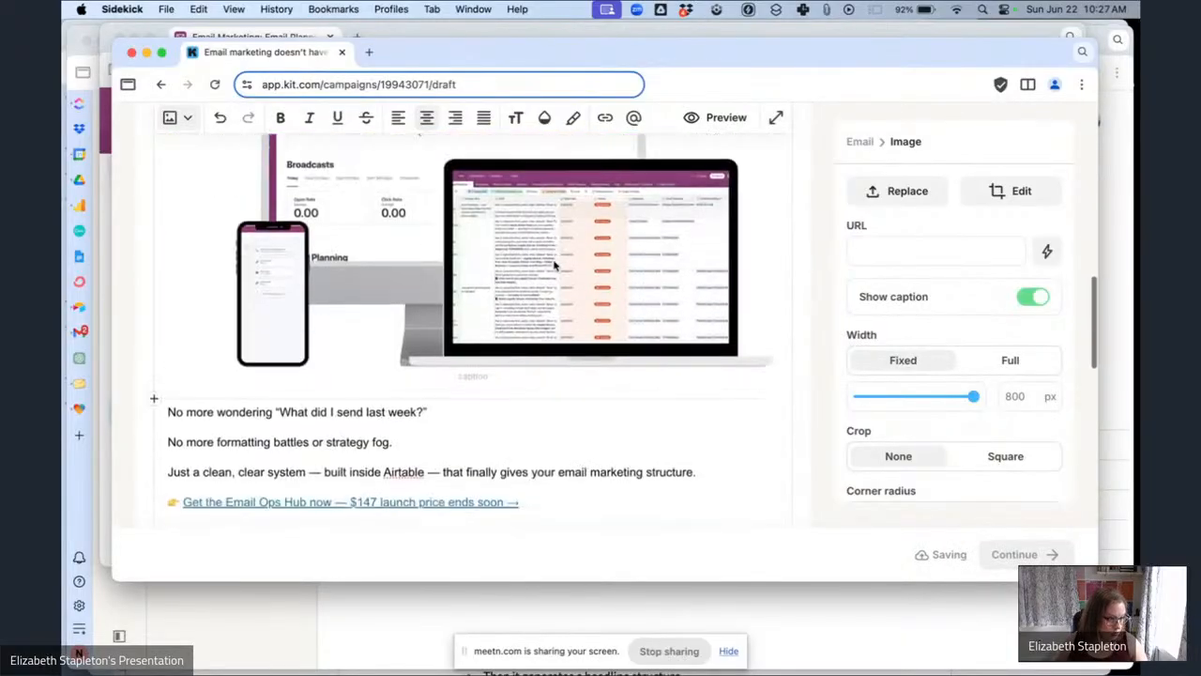
pyautogui.scroll(-4, 554, 265)
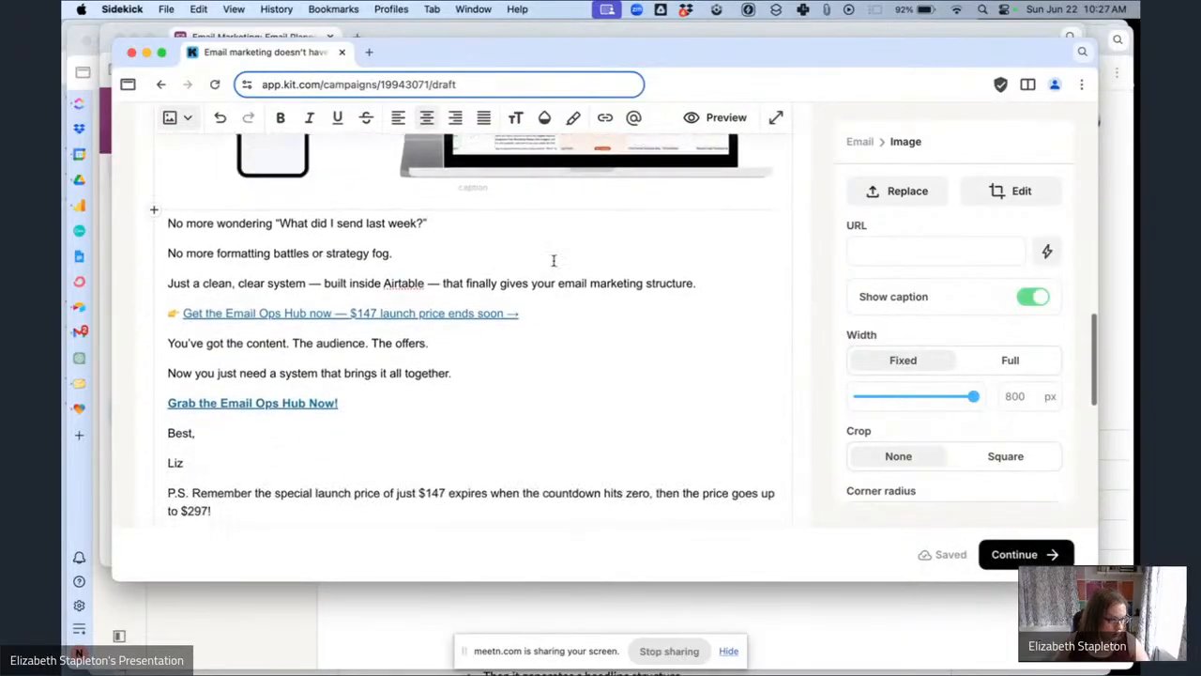
pyautogui.moveTo(534, 317); pyautogui.dragTo(191, 302)
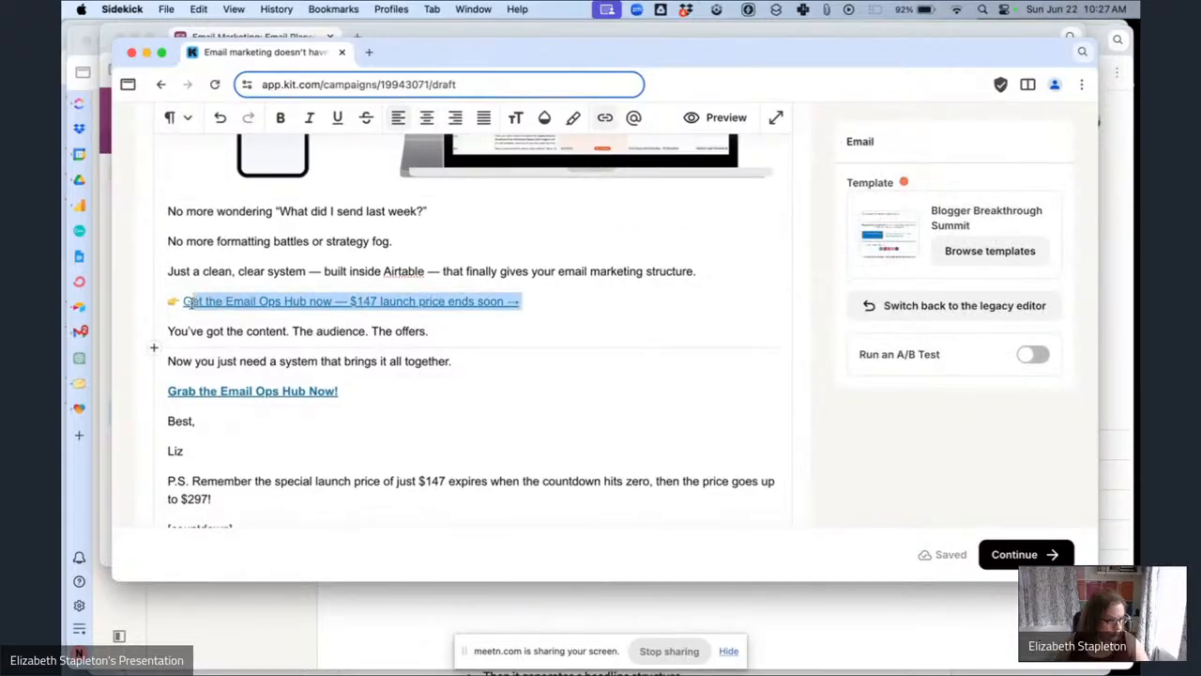
pyautogui.click(604, 117)
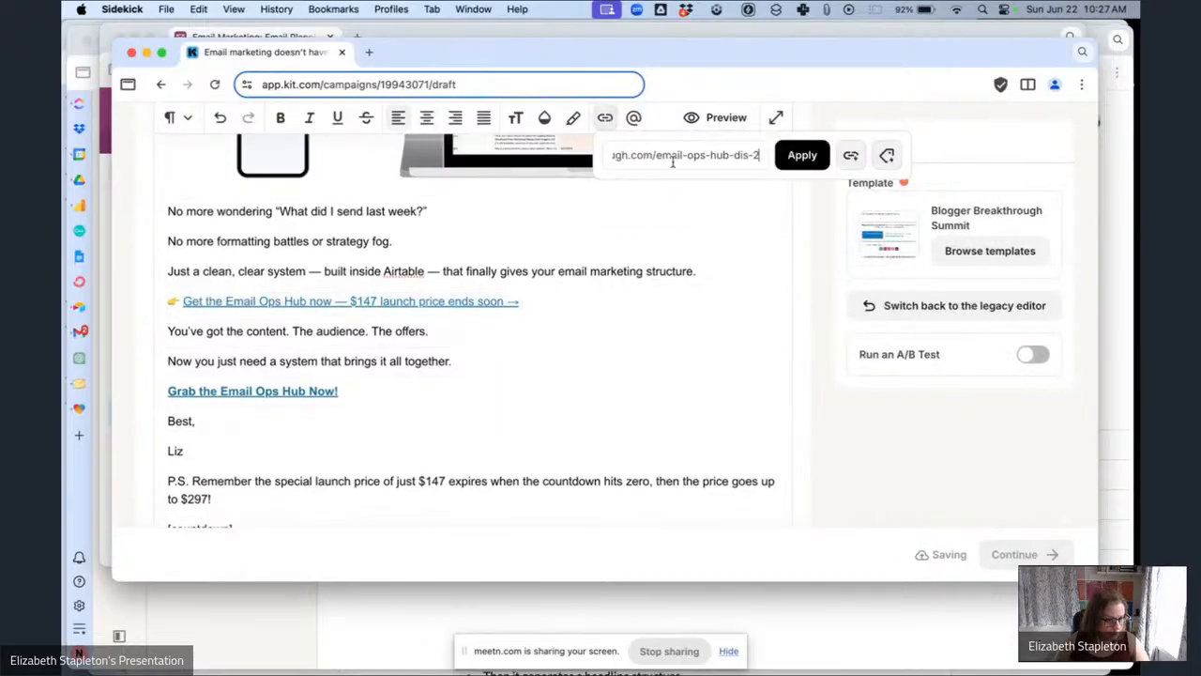
pyautogui.press('super+a')
pyautogui.press('BackSpace')
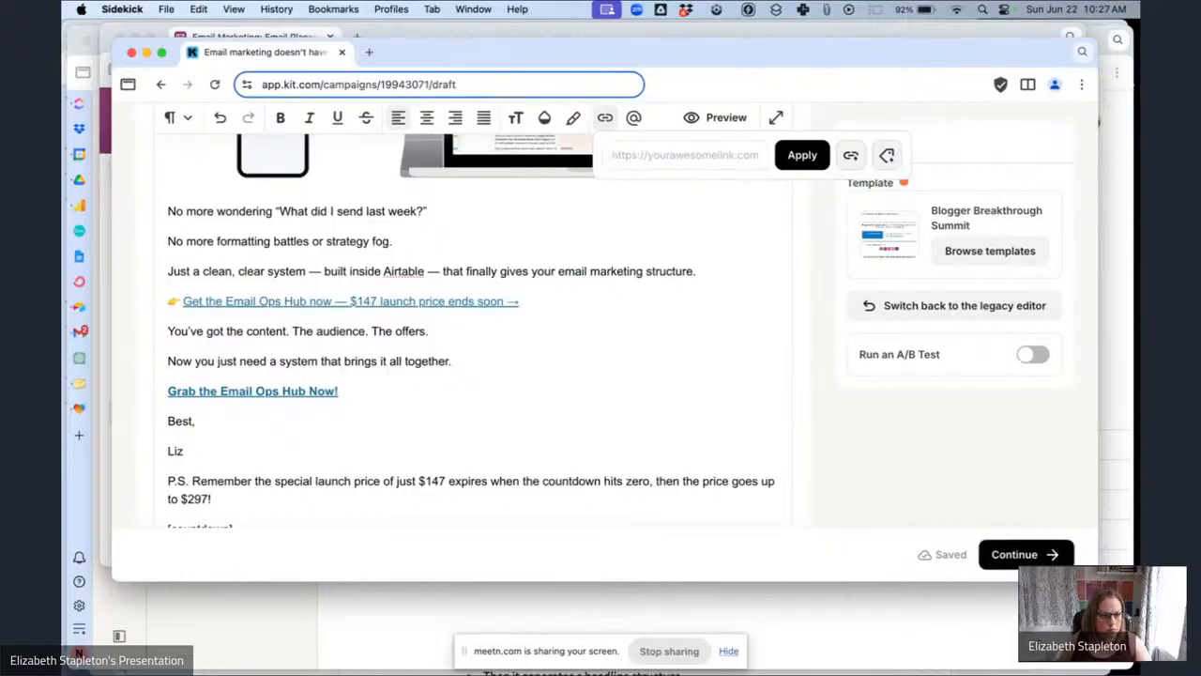
pyautogui.click(852, 158)
pyautogui.click(753, 225)
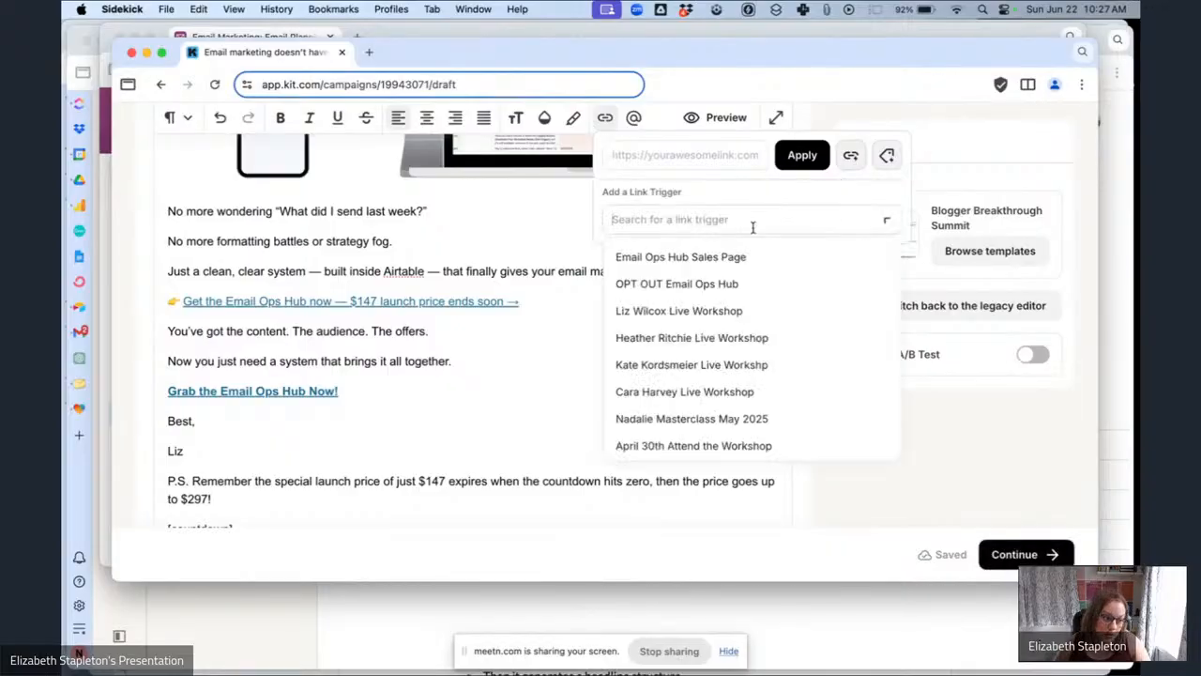
pyautogui.click(692, 257)
pyautogui.click(807, 157)
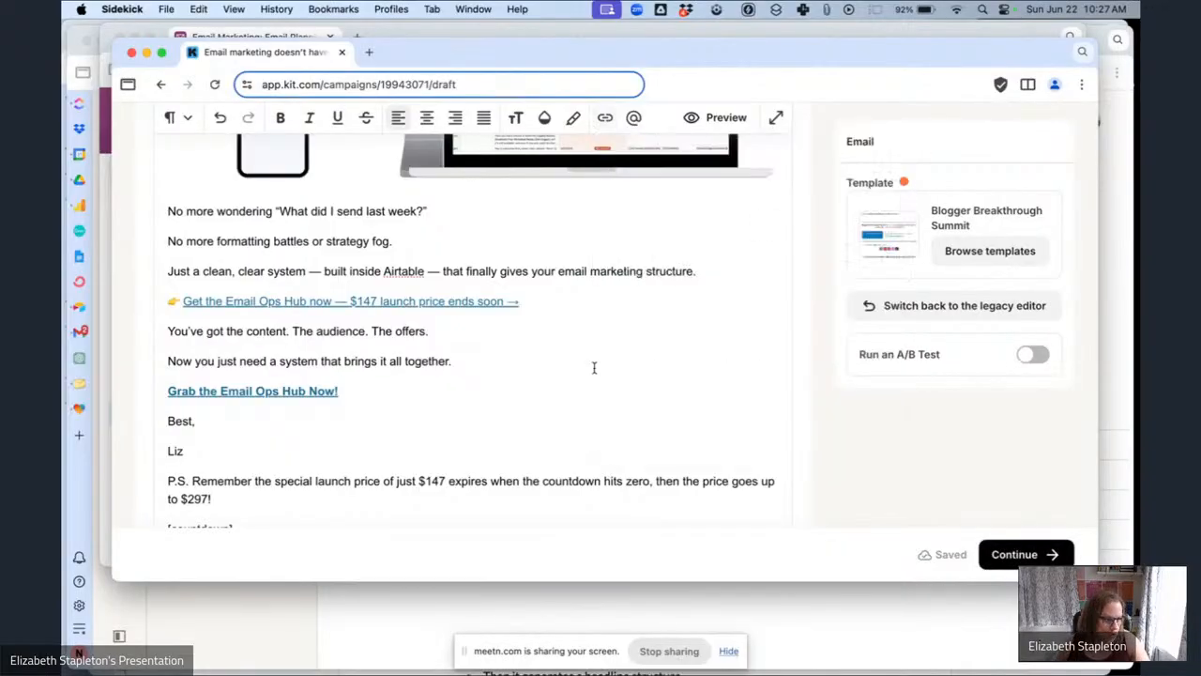
# Replace the 'Grab the Email Ops Hub Now!' link's URL with the Email Ops Hub Sales Page link trigger.
pyautogui.scroll(-1, 509, 410)
pyautogui.click(411, 368)
pyautogui.moveTo(378, 342); pyautogui.dragTo(247, 344)
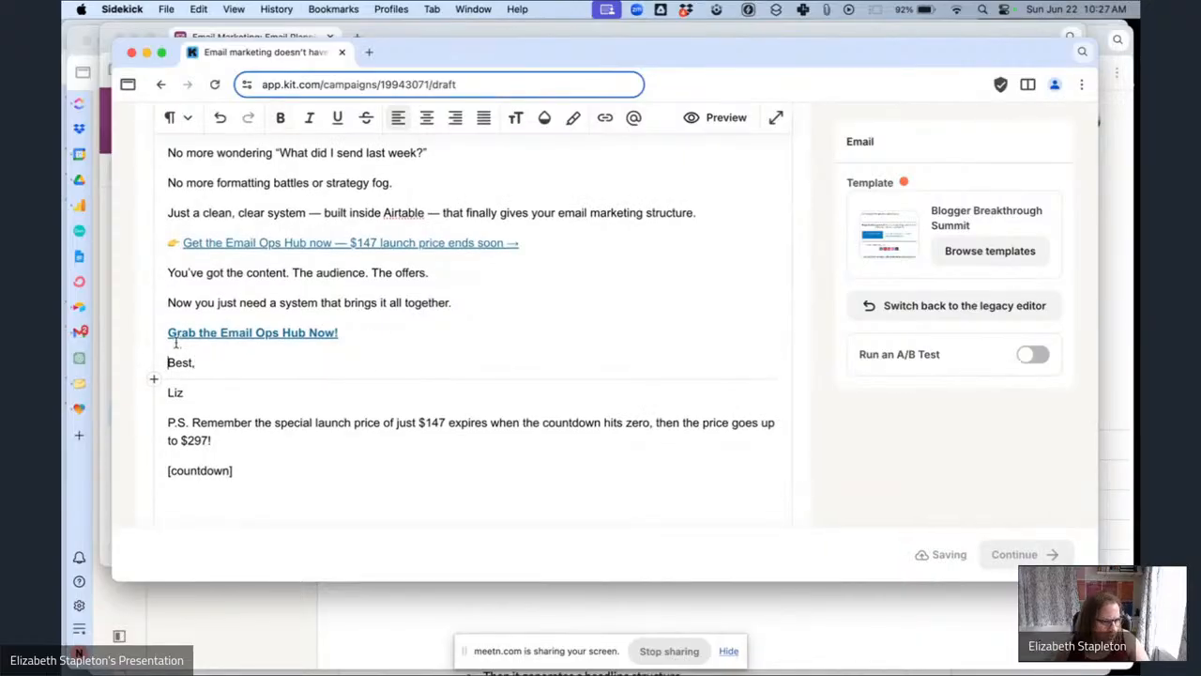
pyautogui.moveTo(369, 338); pyautogui.dragTo(213, 322)
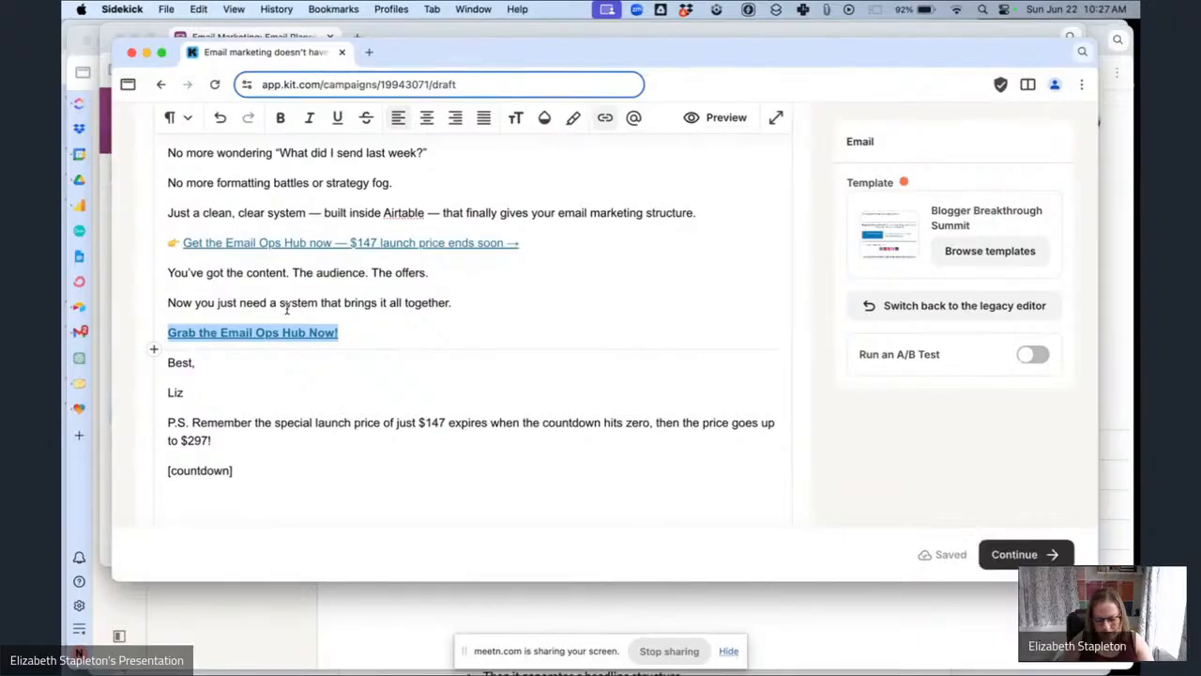
pyautogui.press('super+k')
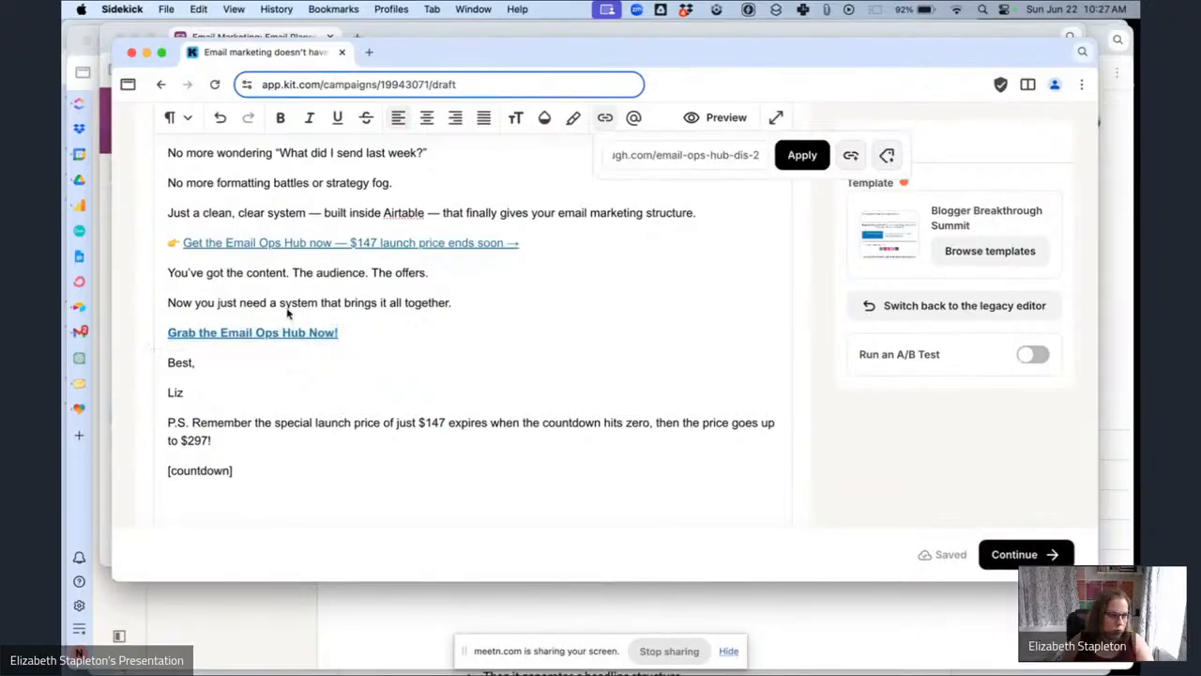
pyautogui.press('super+a')
pyautogui.press('BackSpace')
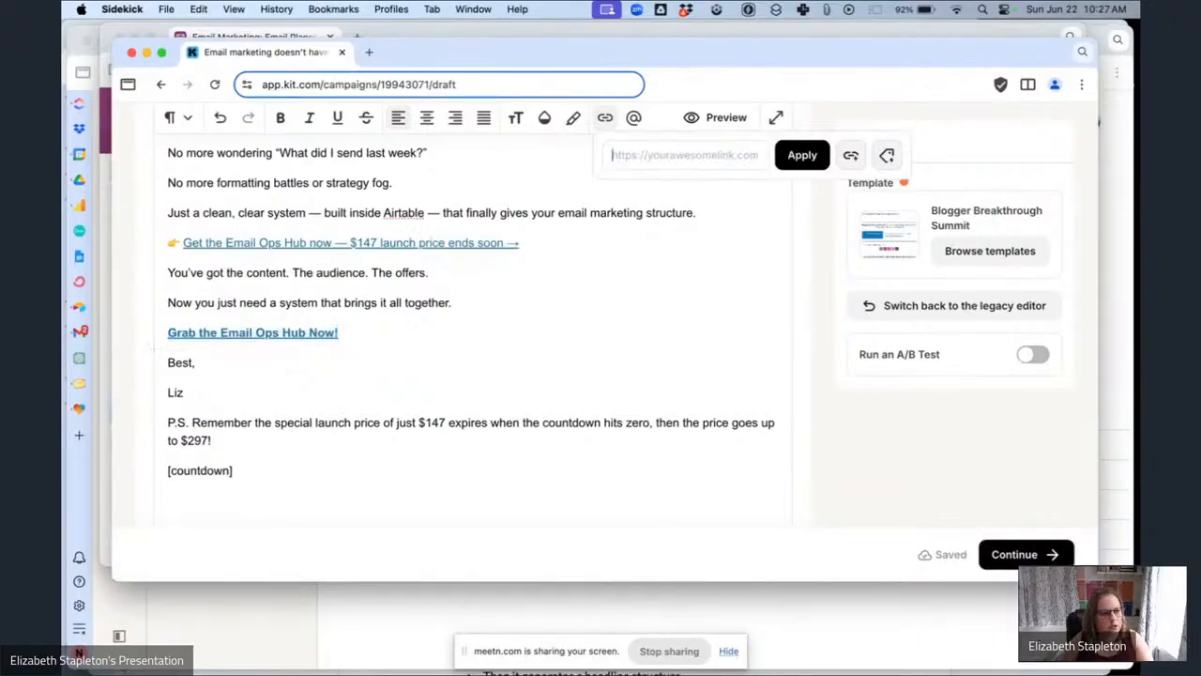
pyautogui.click(850, 154)
pyautogui.click(743, 216)
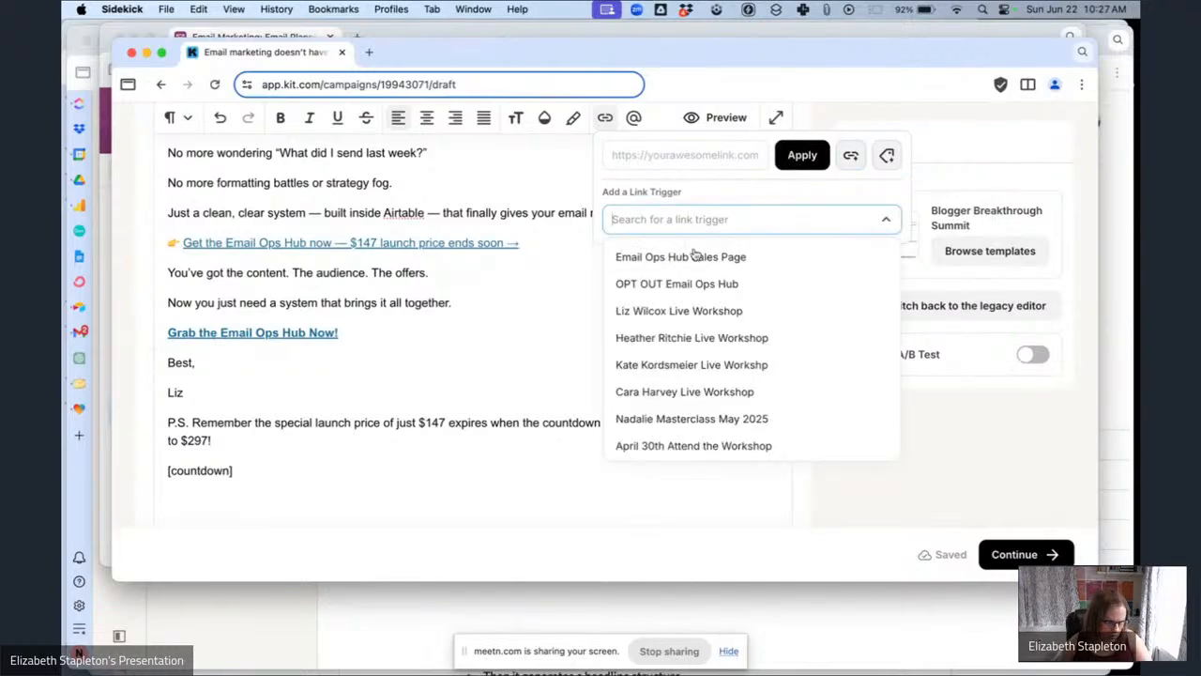
pyautogui.click(689, 255)
pyautogui.click(803, 154)
# Replace the [countdown] placeholder with a Countdown Timer ending July 1, 2025 at 12:00 AM.
pyautogui.scroll(-1, 329, 381)
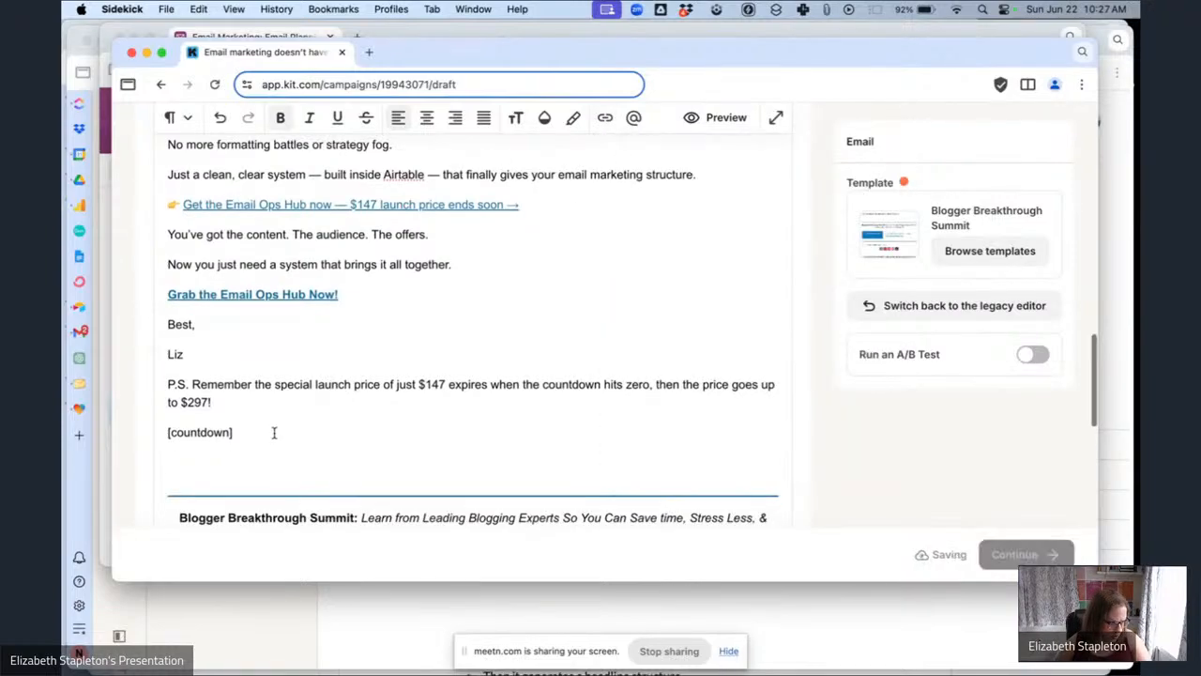
pyautogui.moveTo(272, 432); pyautogui.dragTo(168, 421)
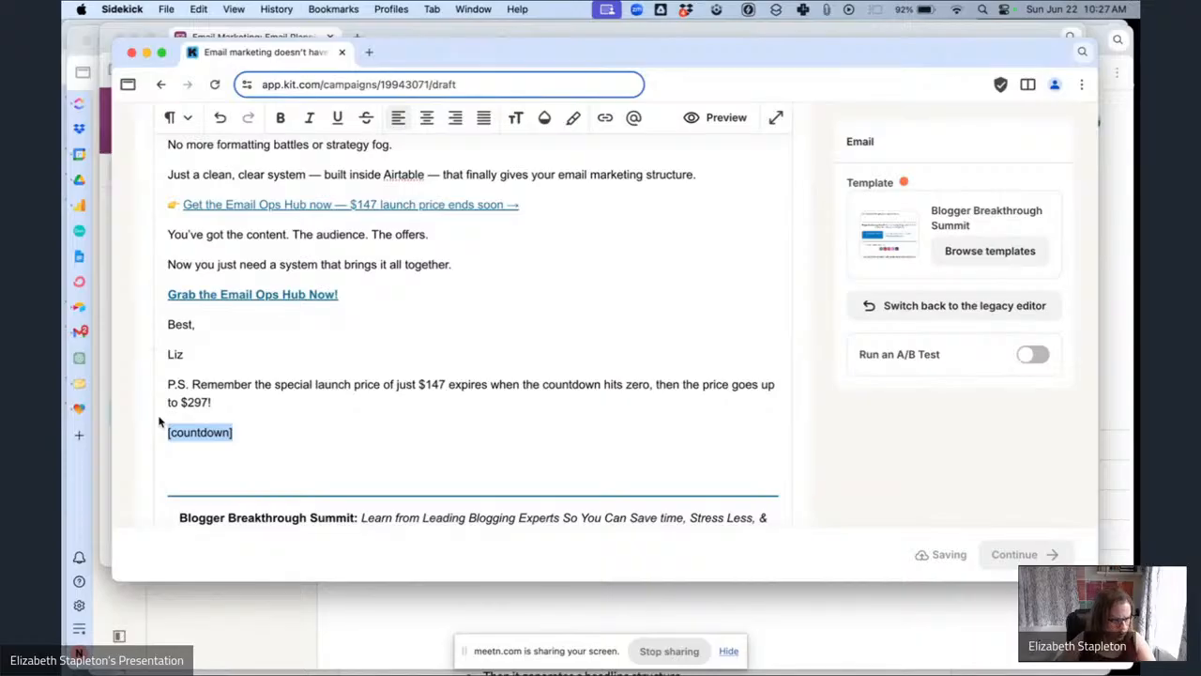
pyautogui.press('BackSpace')
pyautogui.write('/cou')
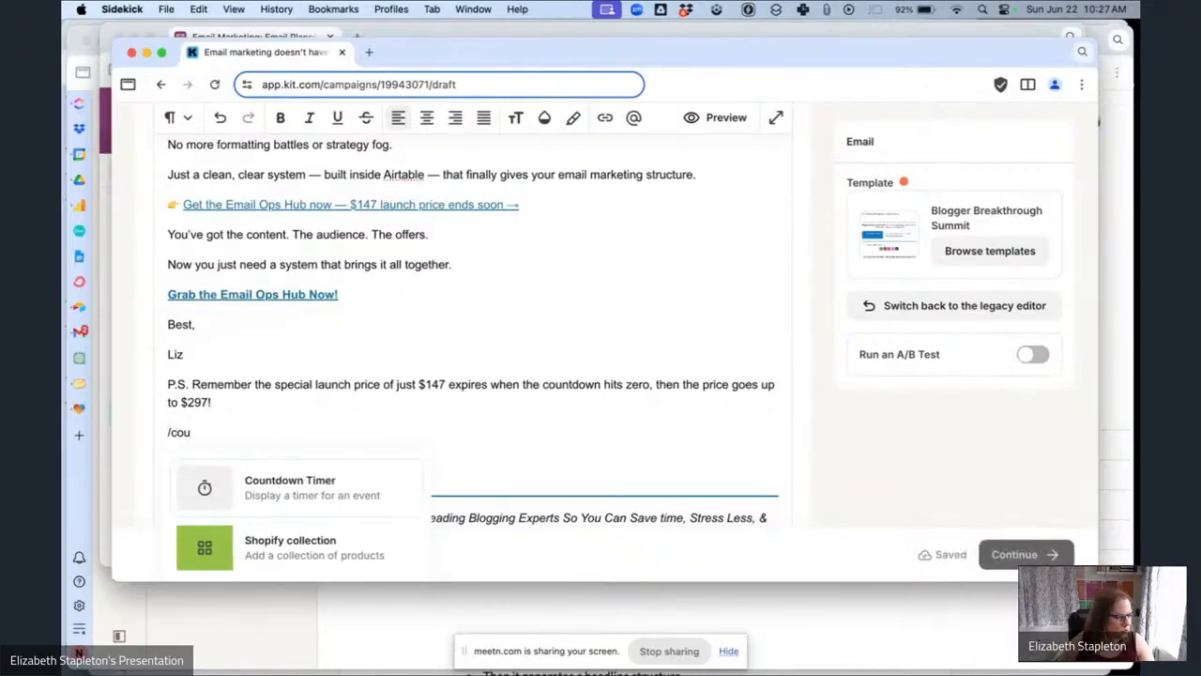
pyautogui.click(272, 488)
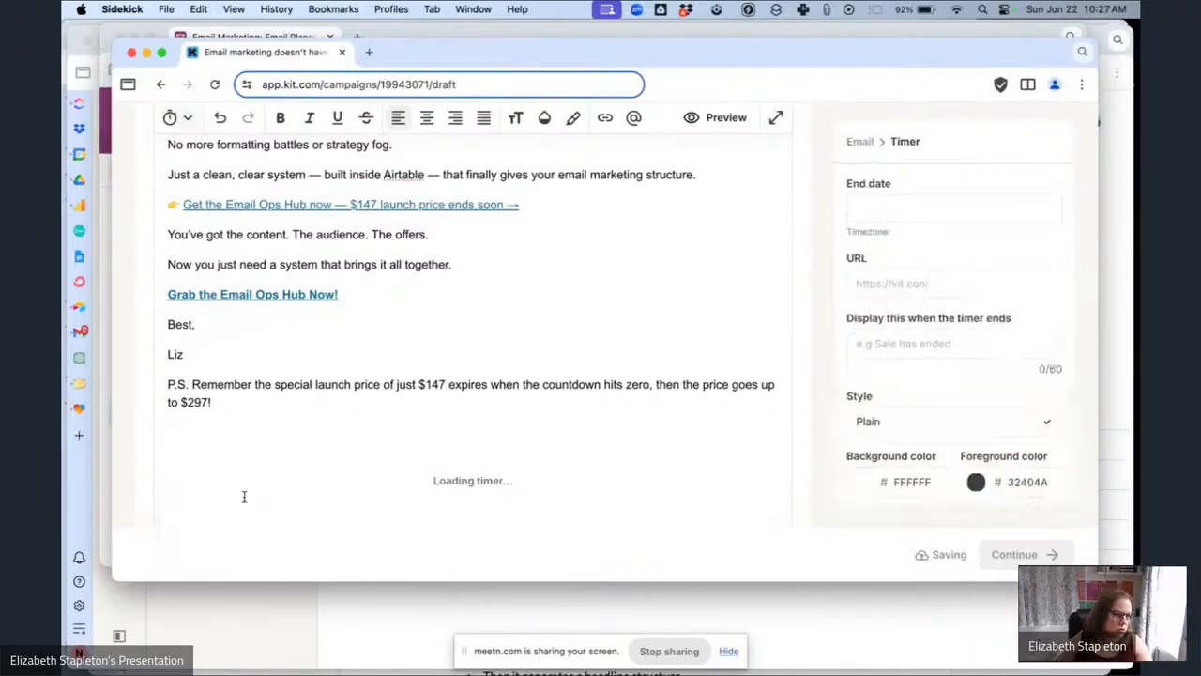
pyautogui.click(913, 214)
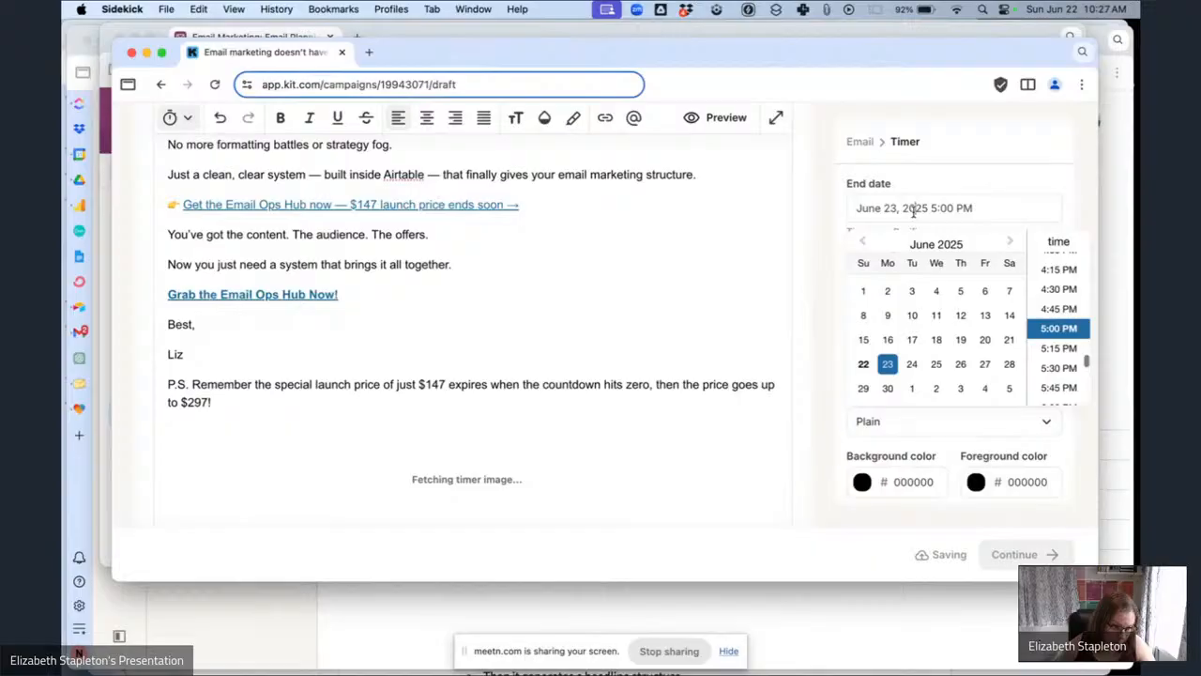
pyautogui.click(911, 387)
pyautogui.scroll(10, 1059, 309)
pyautogui.scroll(5, 1058, 296)
pyautogui.click(1069, 258)
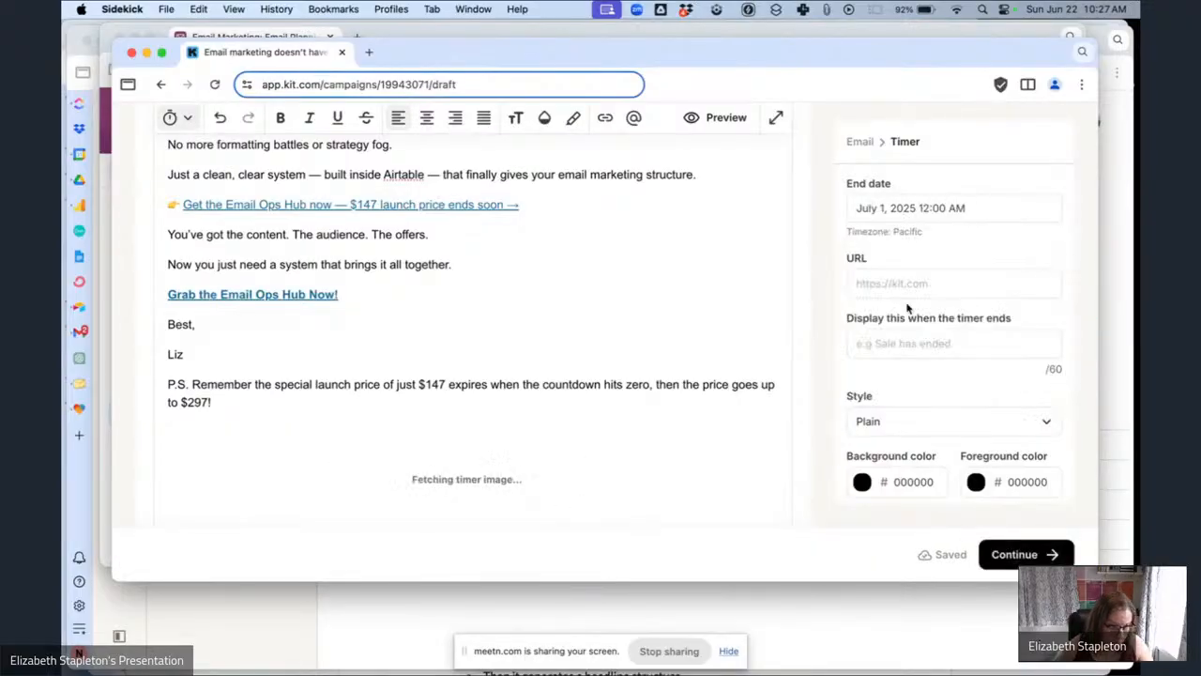
# Start adding a link URL to the countdown timer, switching apps to fetch the address.
pyautogui.click(895, 284)
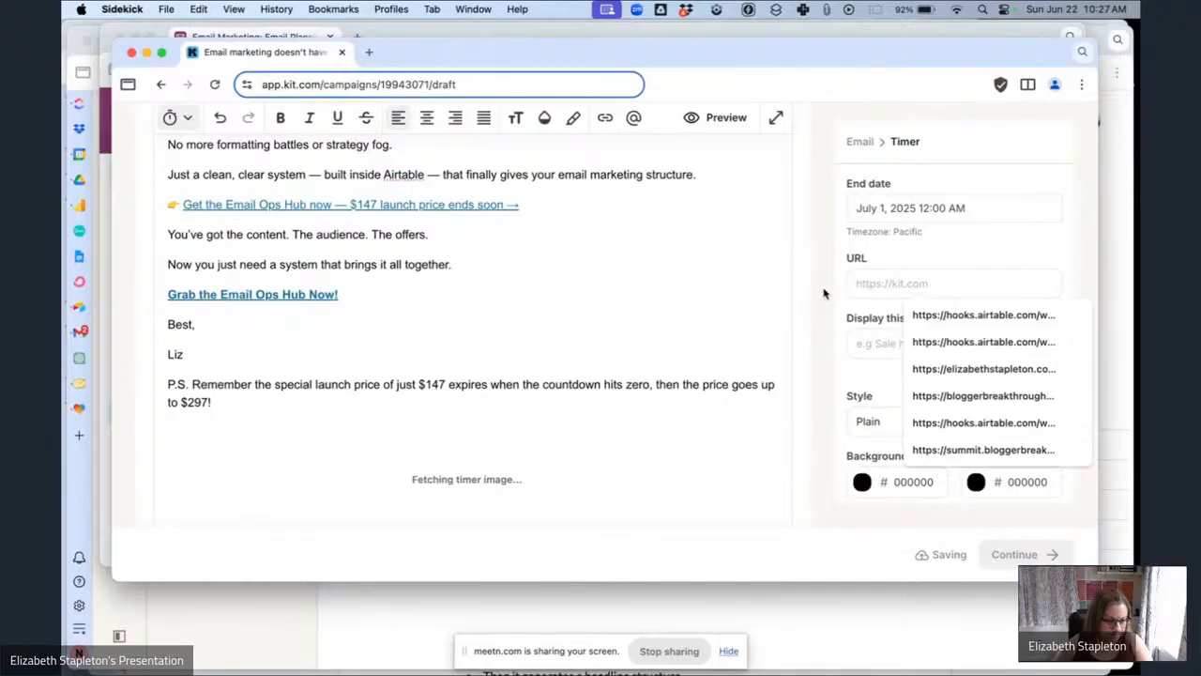
pyautogui.click(283, 296)
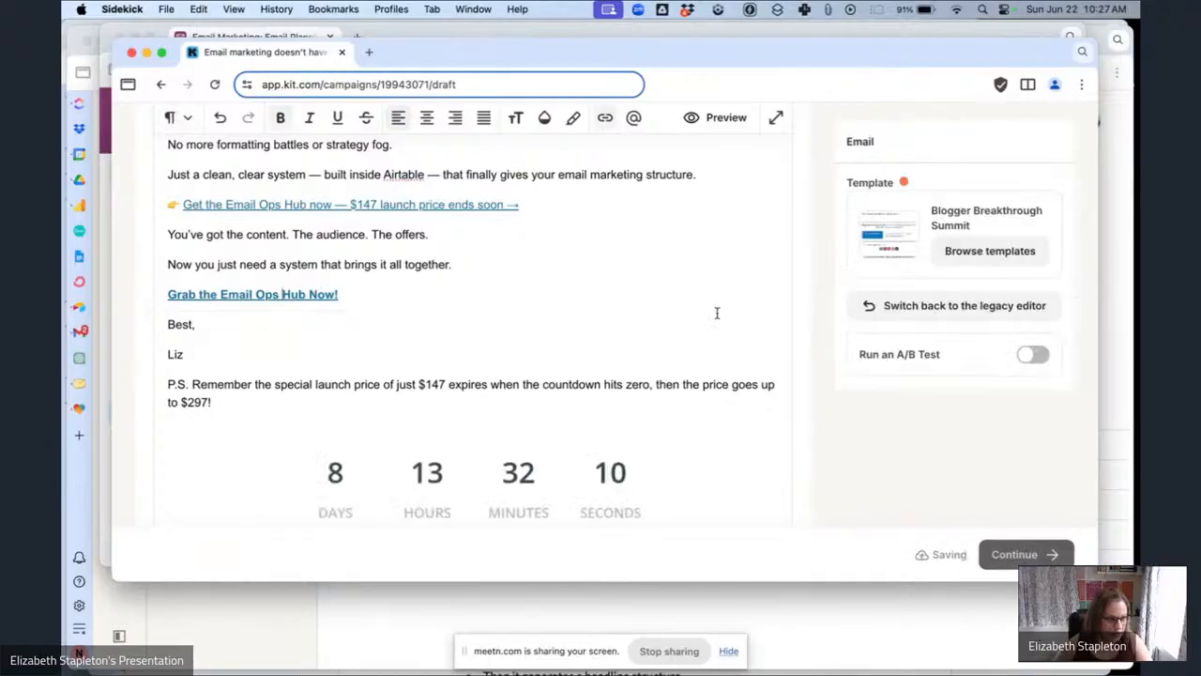
pyautogui.click(424, 481)
pyautogui.click(901, 285)
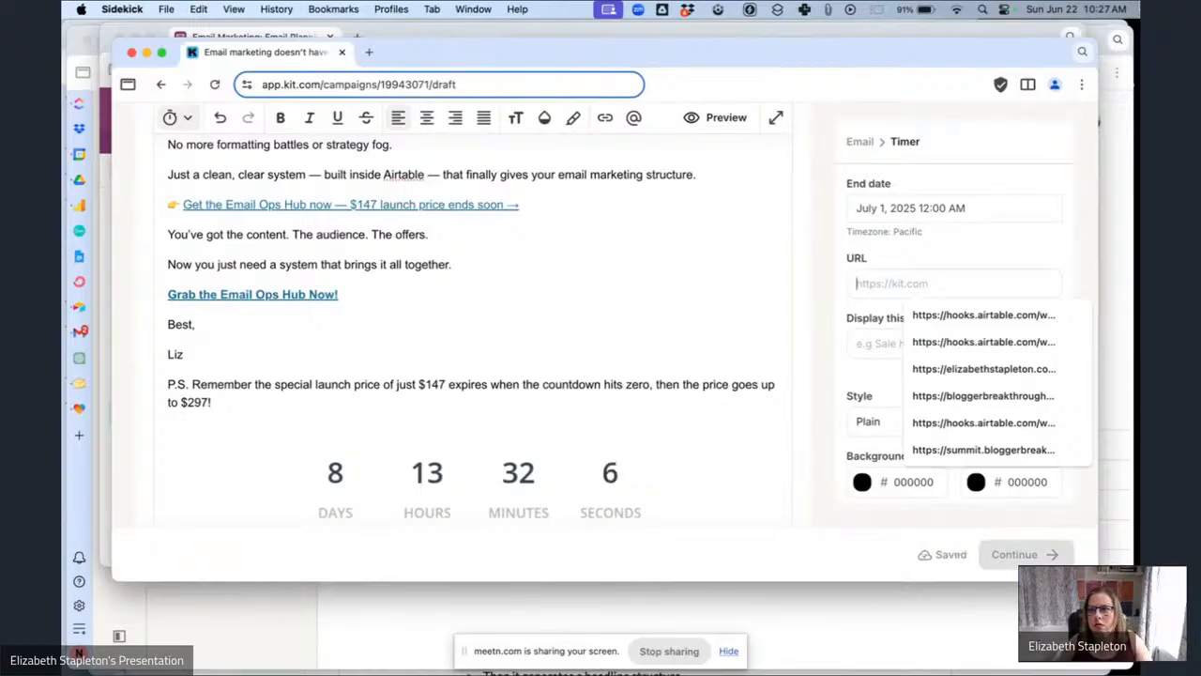
pyautogui.press('super+Tab')
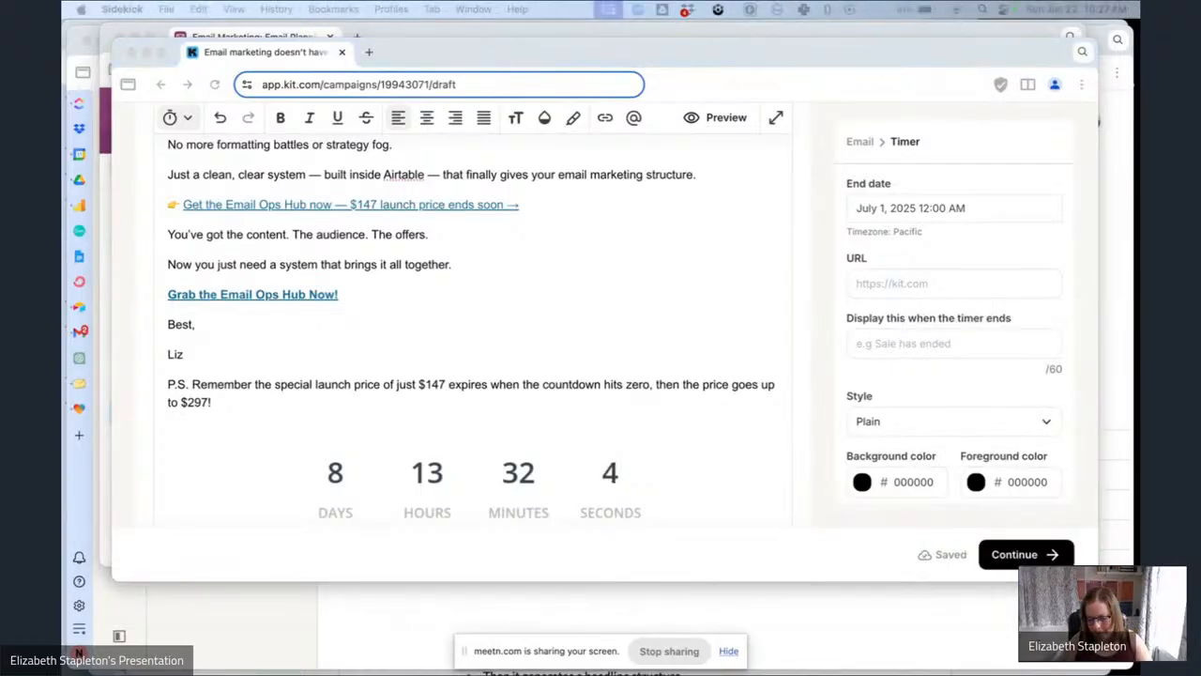
pyautogui.press('super+Tab')
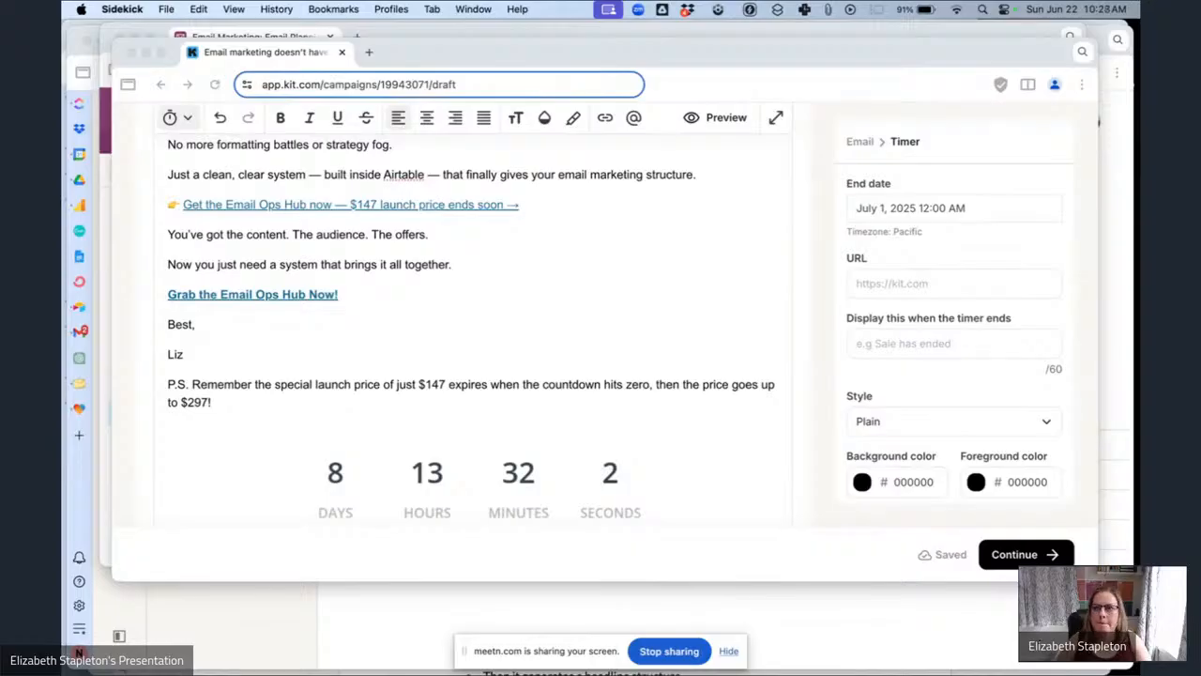
pyautogui.press('super+Tab')
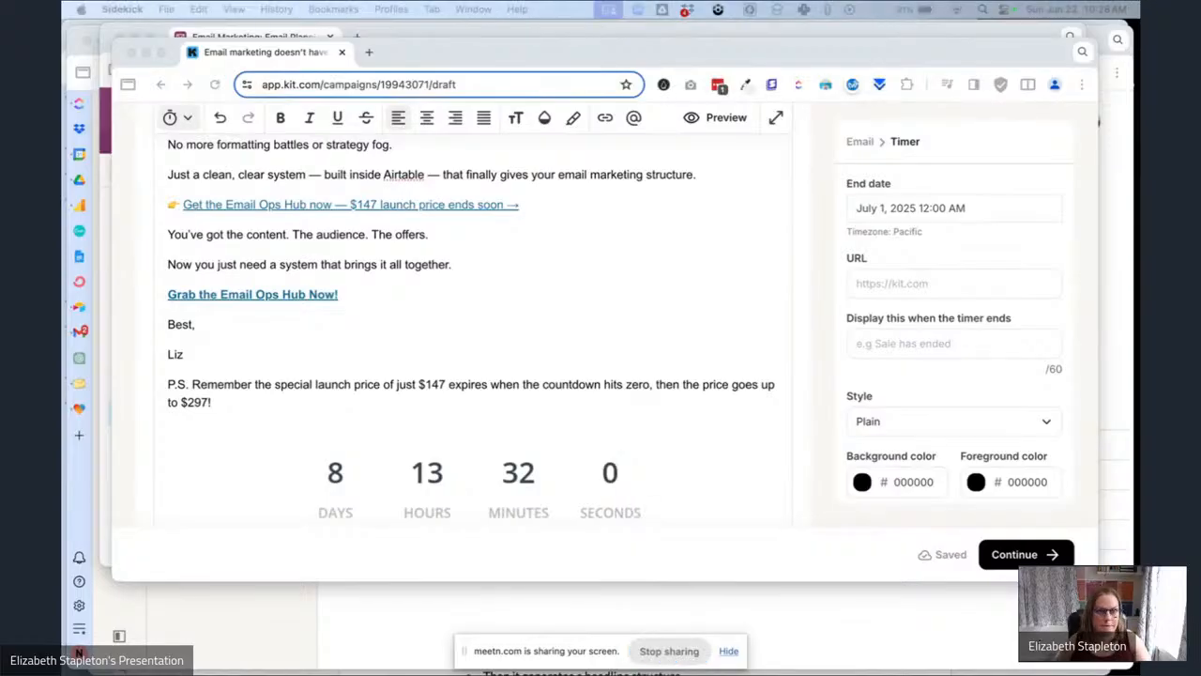
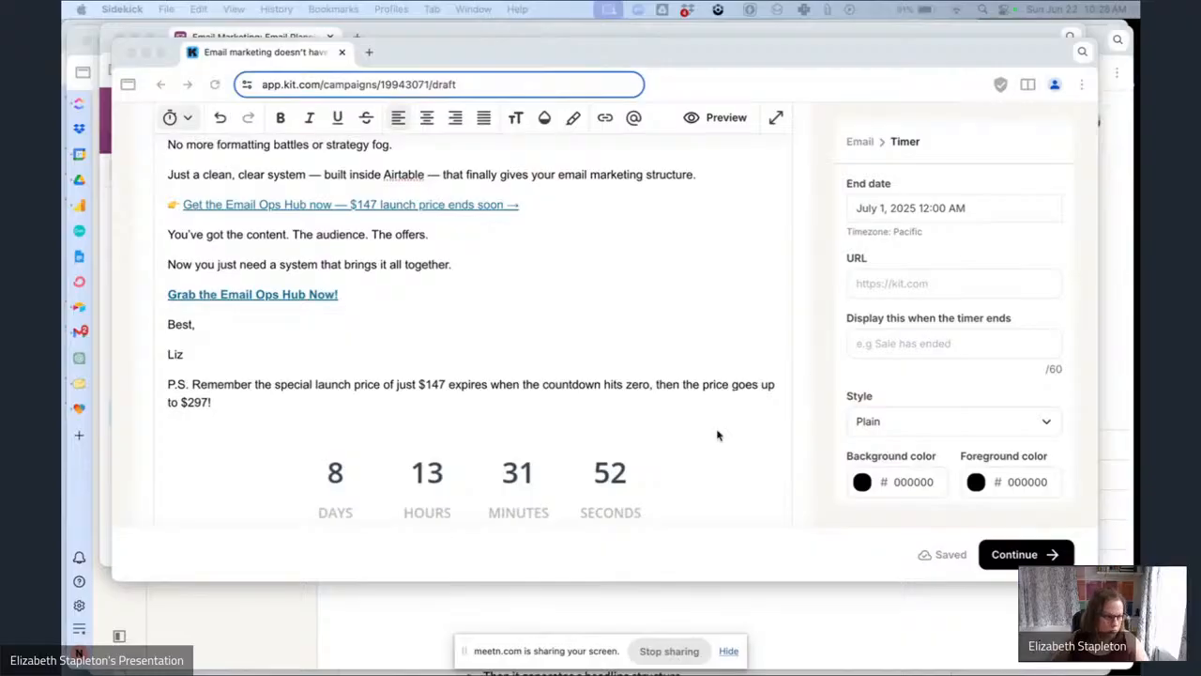
# Paste the sales page URL into the countdown timer's URL and set its ended text to 'Offer Expired!'.
pyautogui.click(936, 282)
pyautogui.press('super+v')
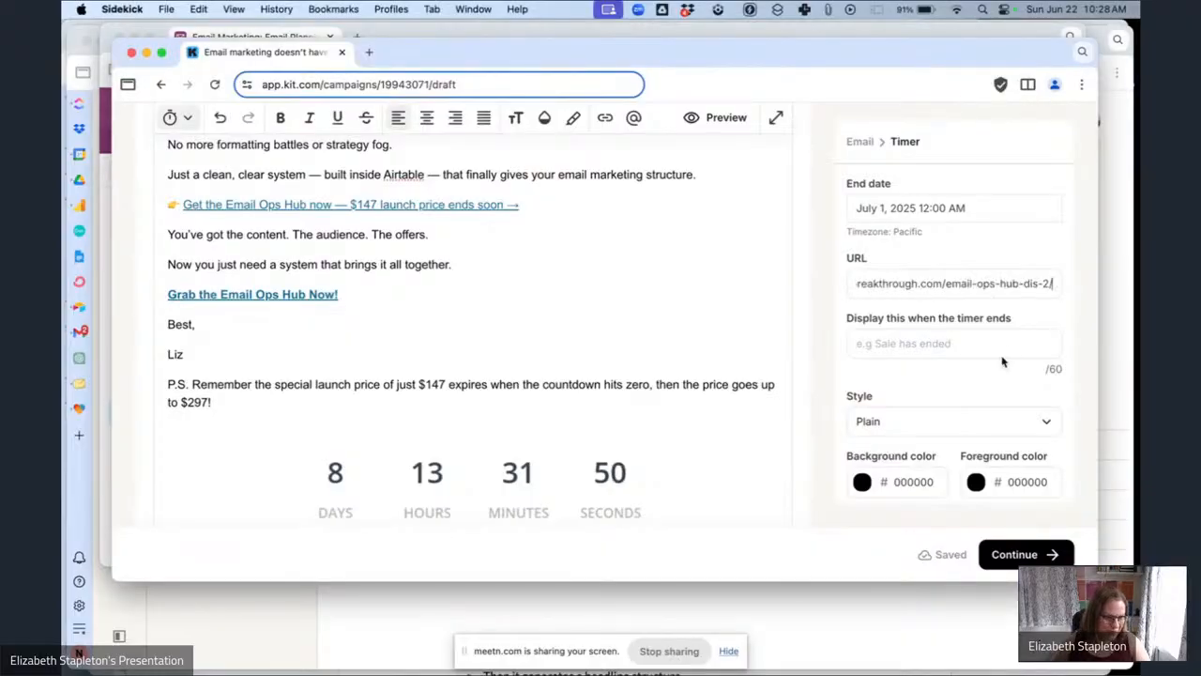
pyautogui.click(986, 348)
pyautogui.click(942, 343)
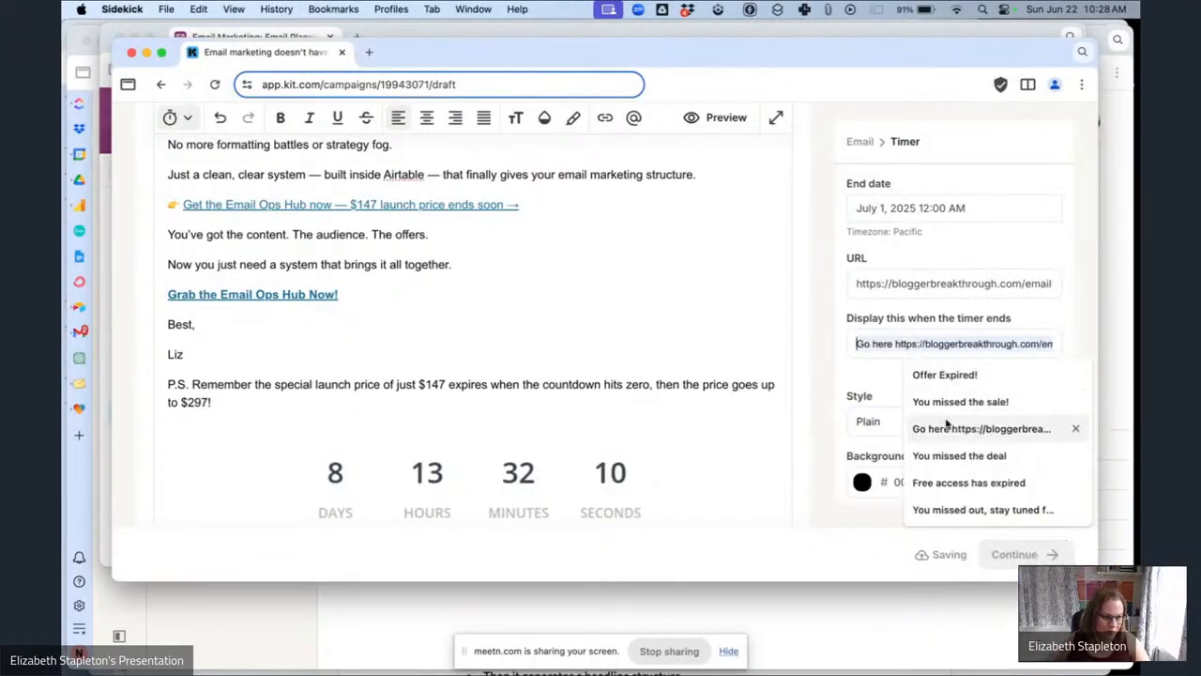
pyautogui.click(938, 373)
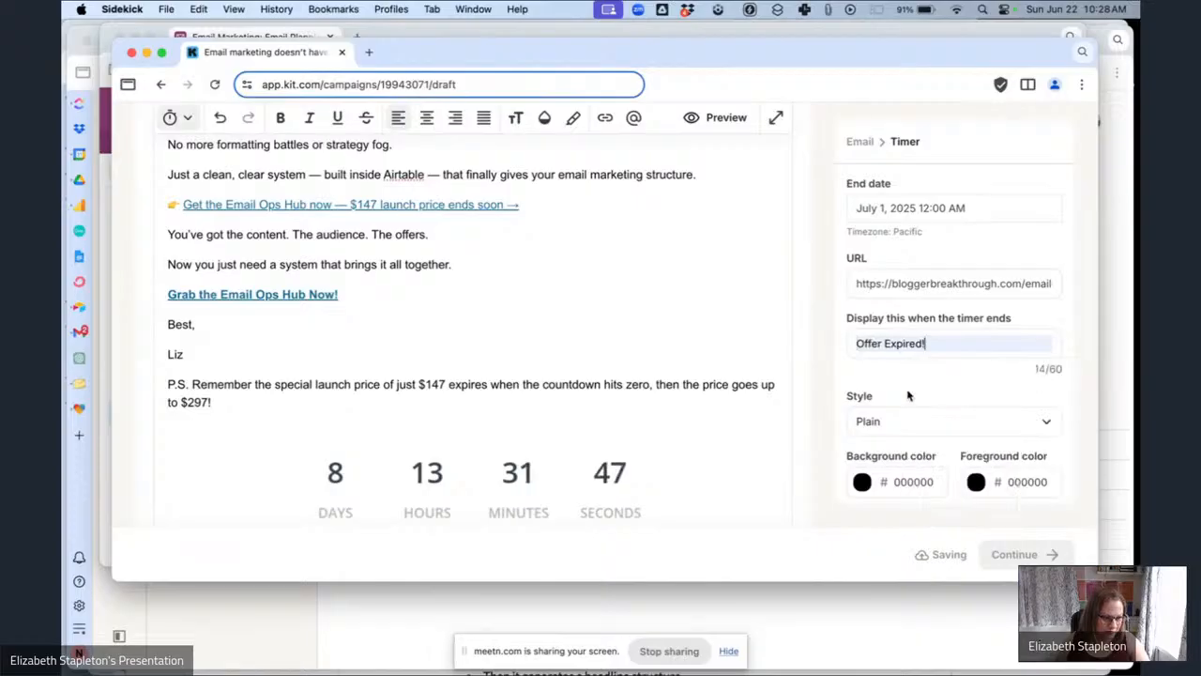
# Change the countdown timer's style to Rounded.
pyautogui.click(1018, 481)
pyautogui.doubleClick(1018, 482)
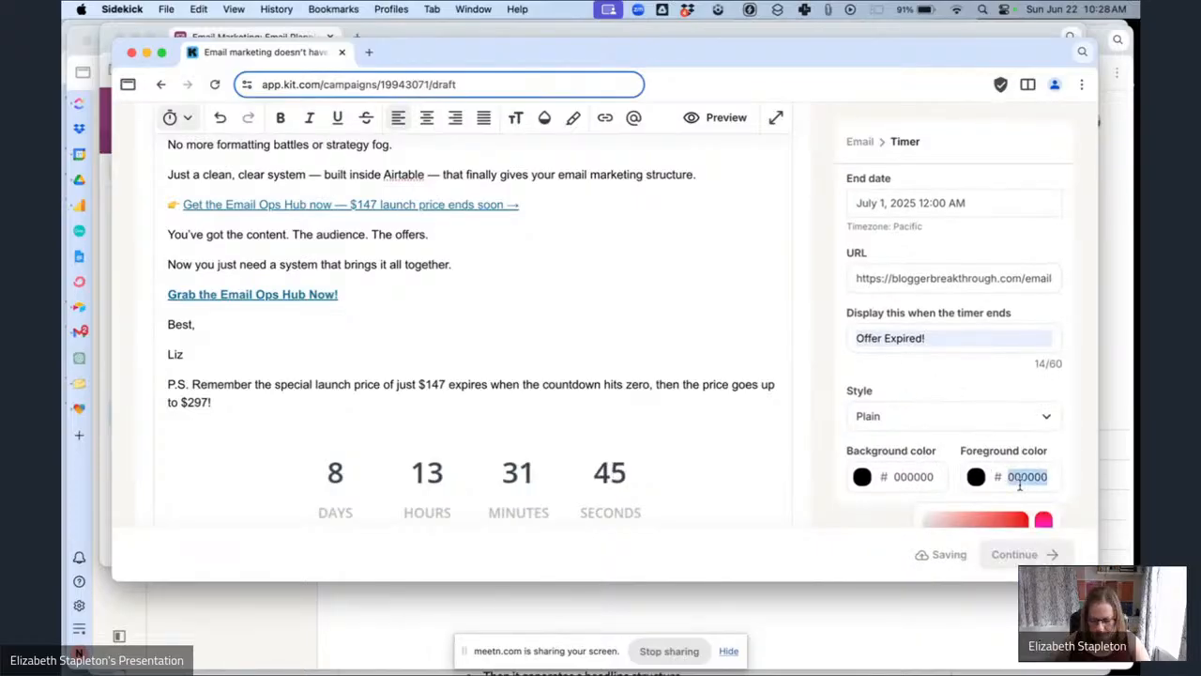
pyautogui.click(1000, 388)
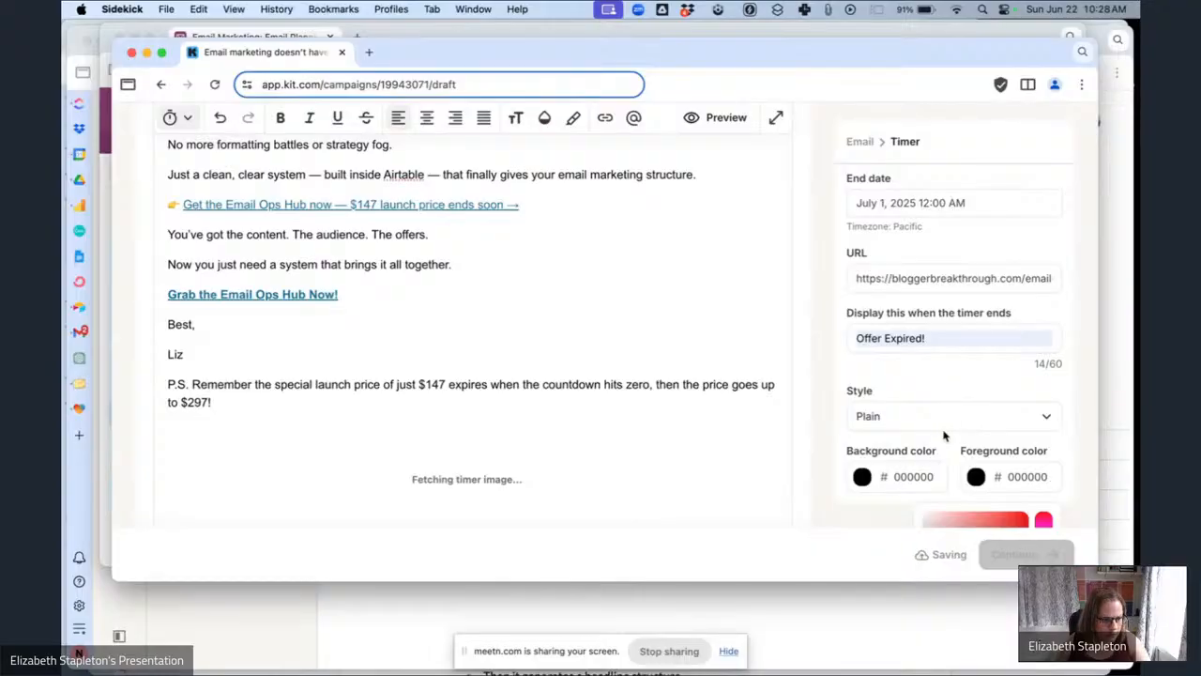
pyautogui.click(924, 418)
pyautogui.click(891, 503)
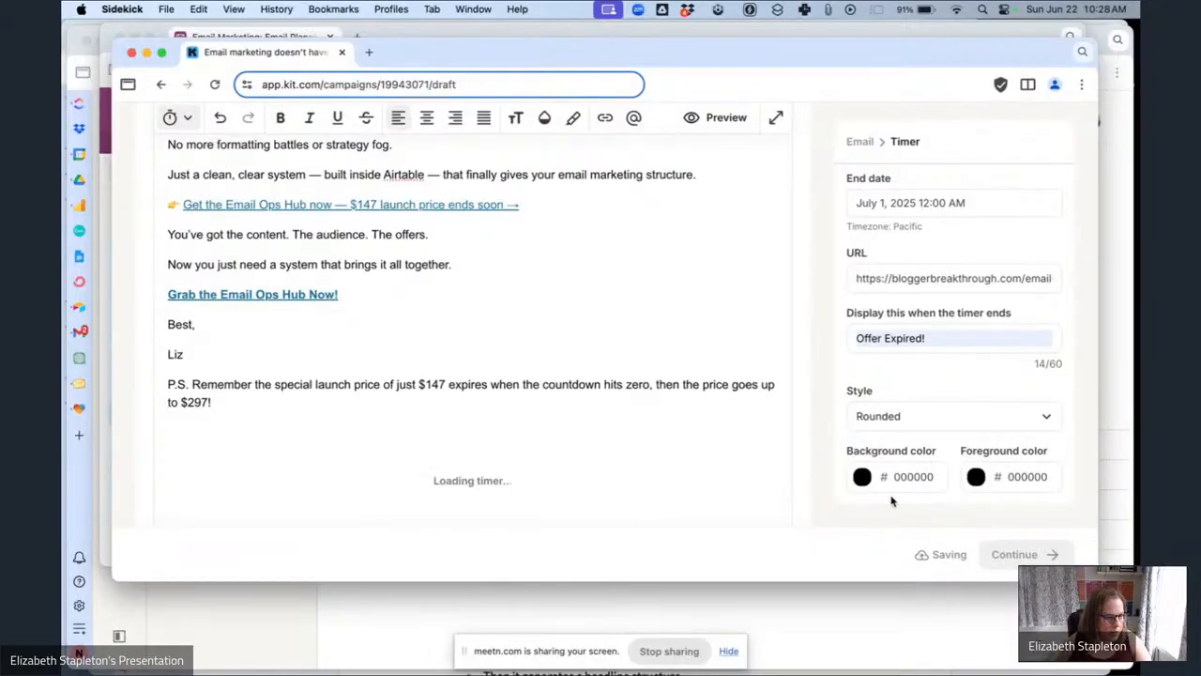
# Set the countdown timer's foreground color to F25252.
pyautogui.scroll(-2, 676, 375)
pyautogui.doubleClick(1020, 478)
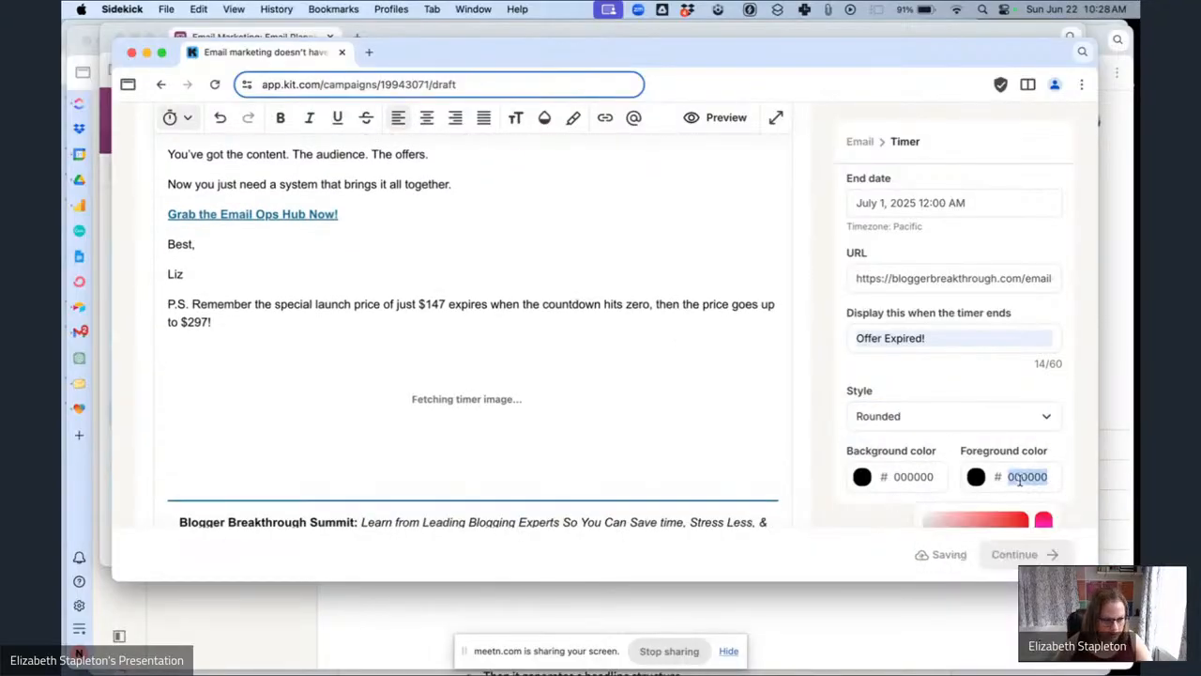
pyautogui.write('f25252')
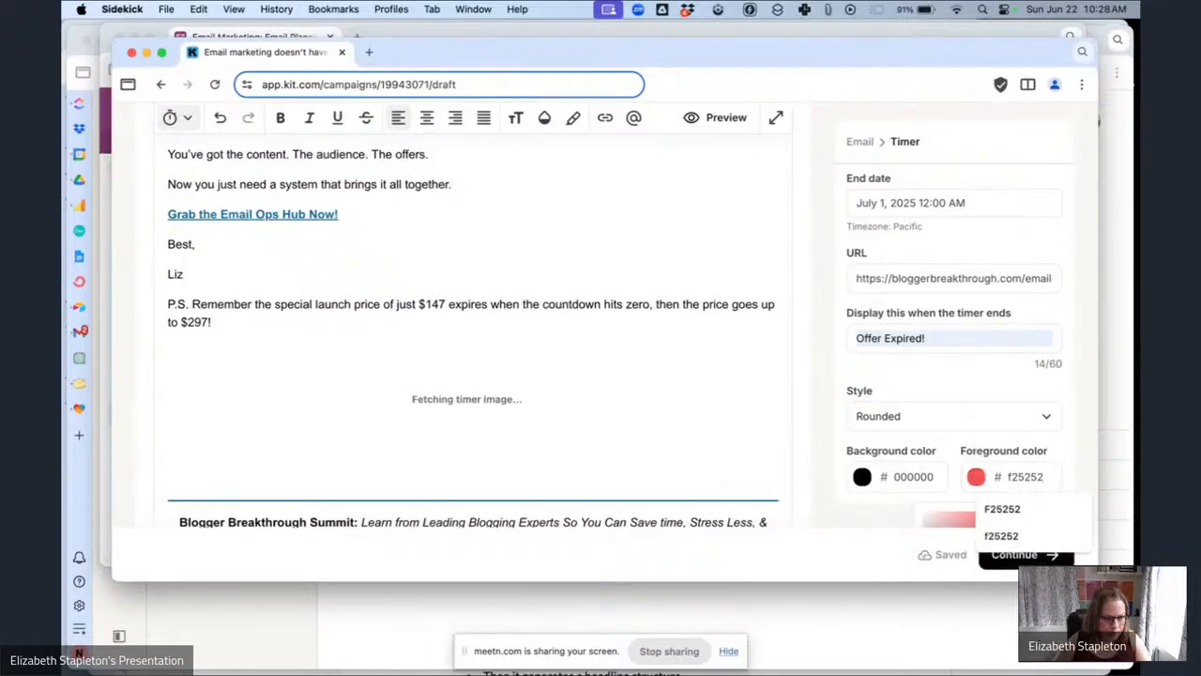
pyautogui.click(1011, 379)
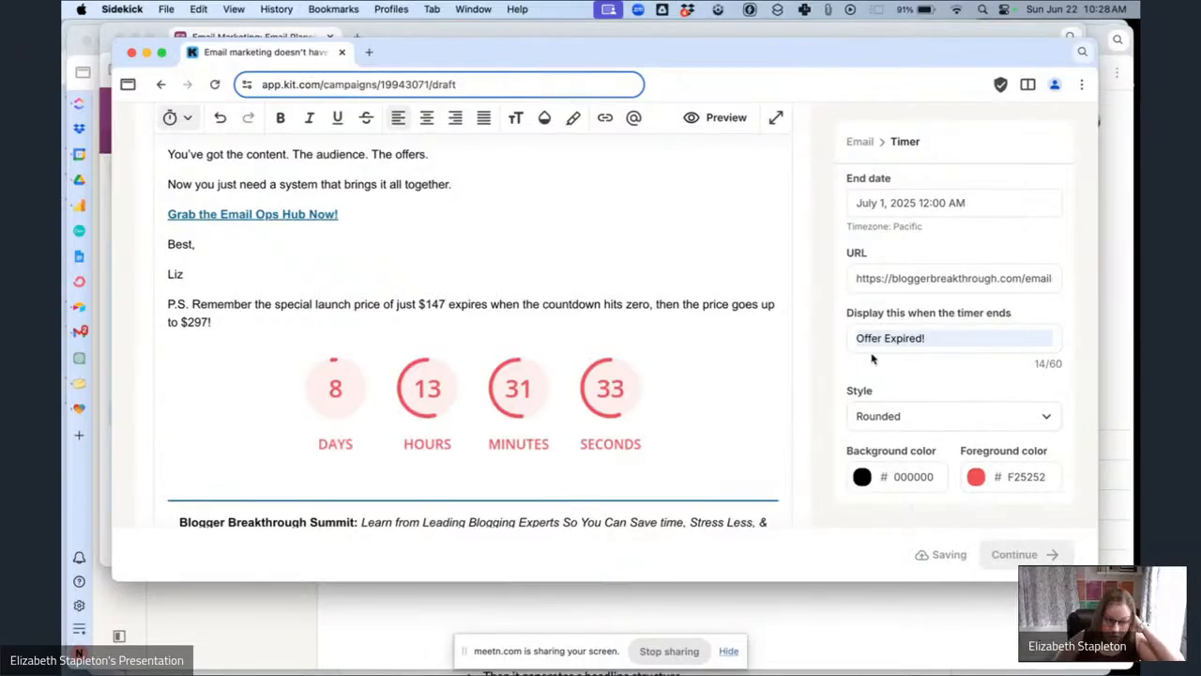
# Scroll through the whole email draft to review its content.
pyautogui.scroll(5, 580, 347)
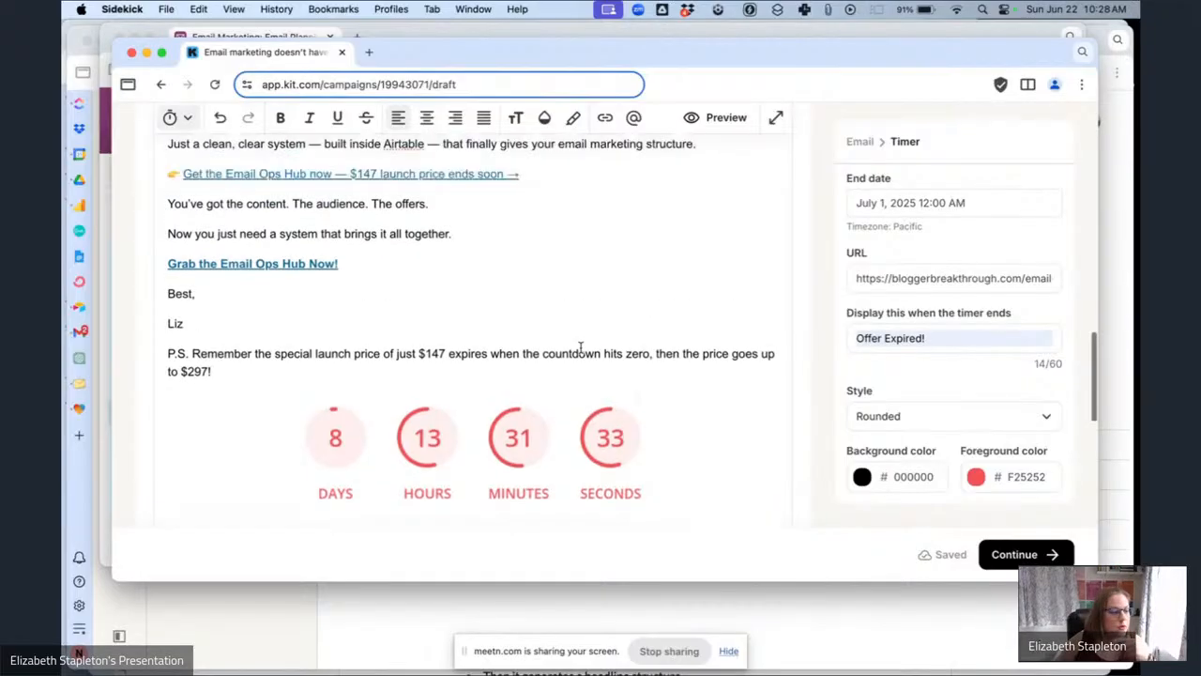
pyautogui.scroll(1, 580, 347)
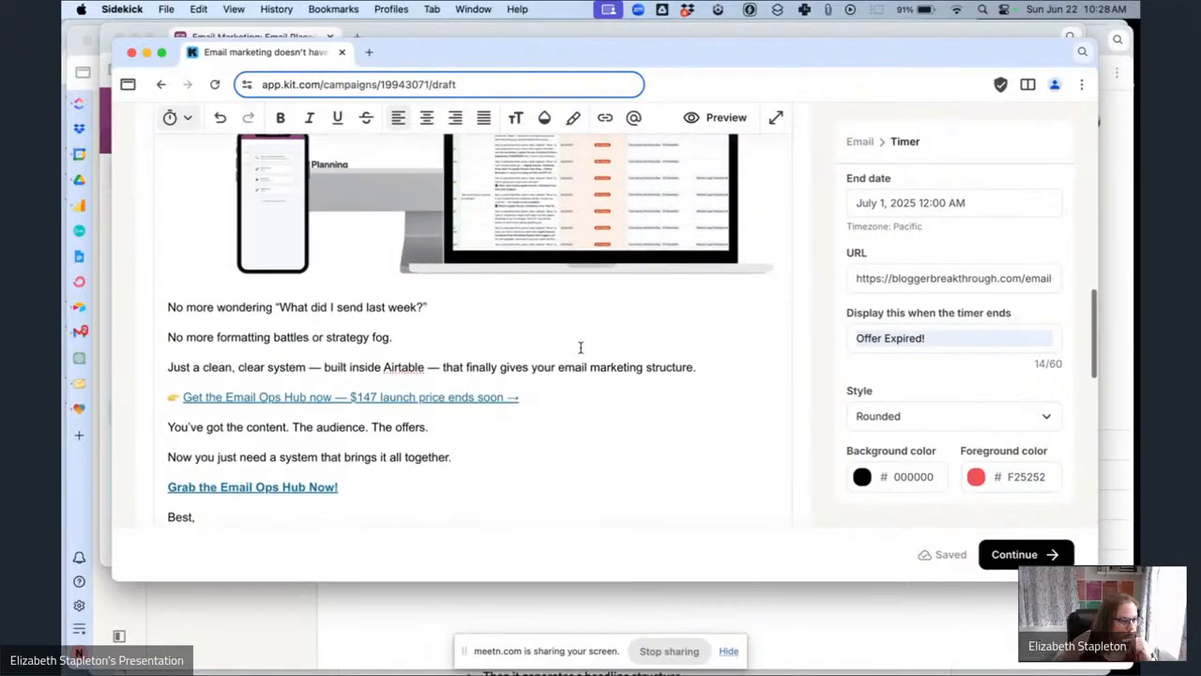
pyautogui.scroll(12, 580, 348)
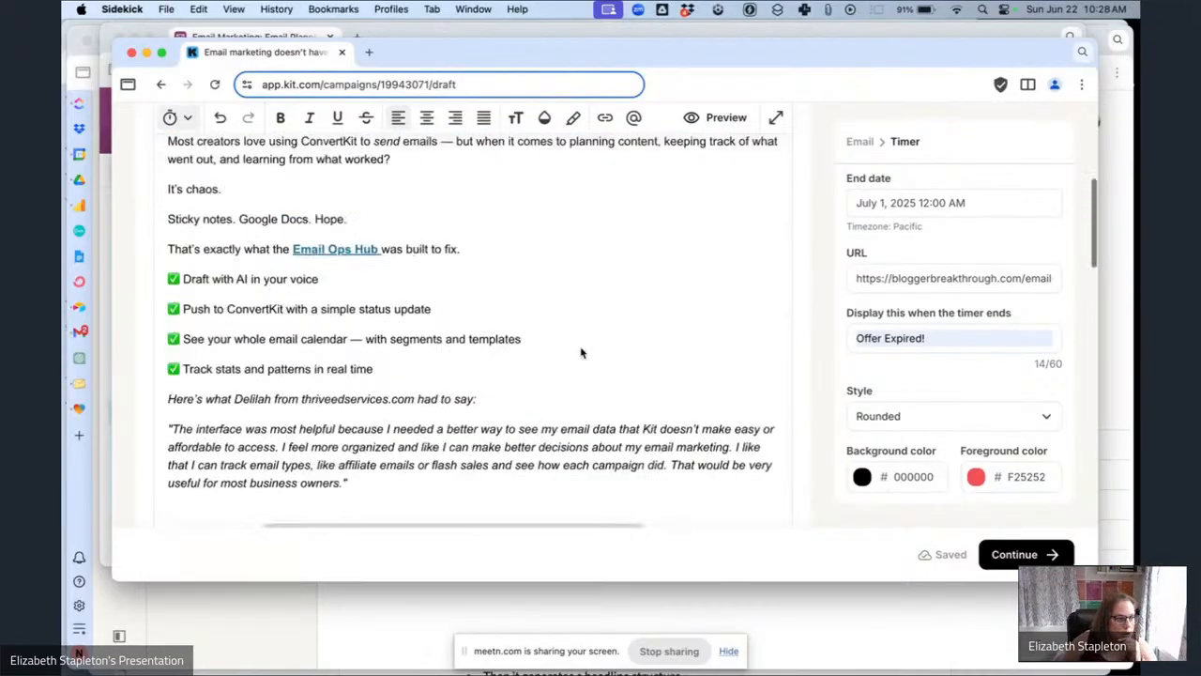
pyautogui.scroll(4, 580, 347)
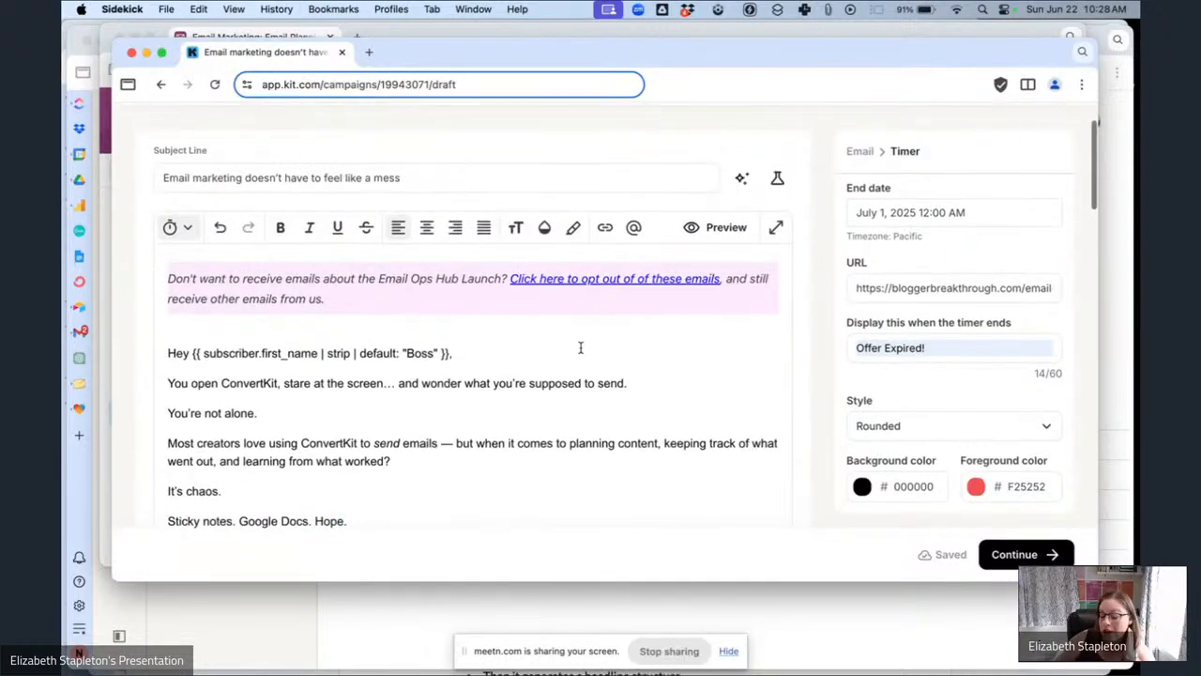
pyautogui.scroll(-5, 580, 347)
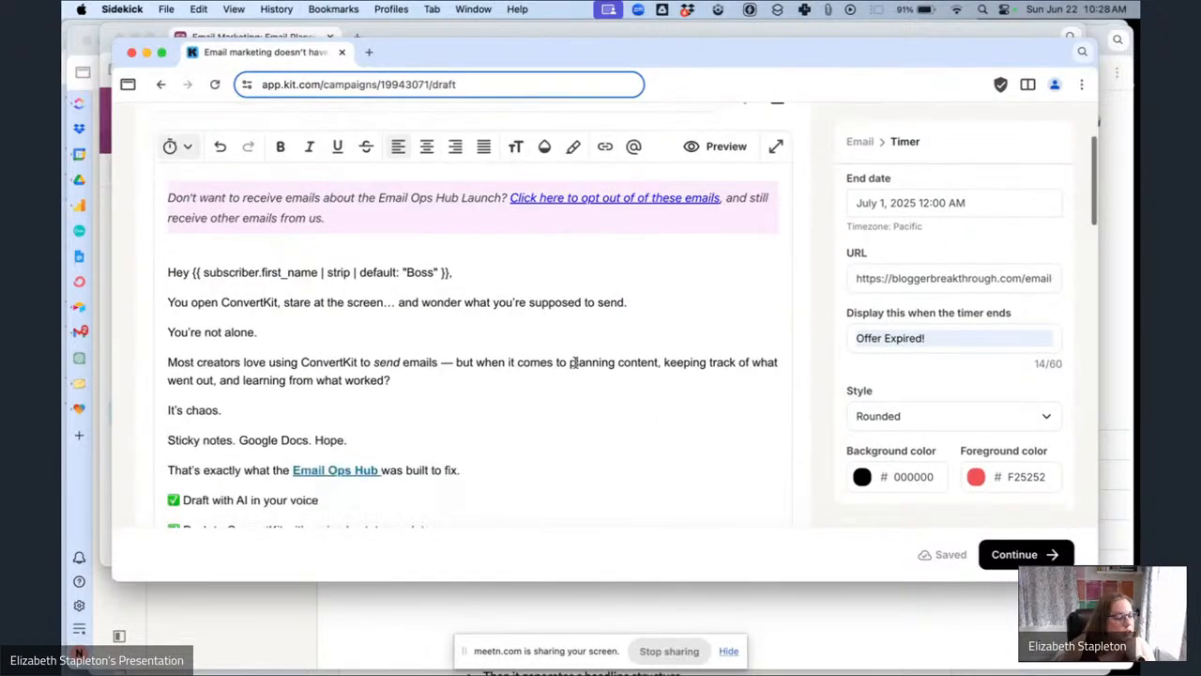
pyautogui.scroll(1, 575, 362)
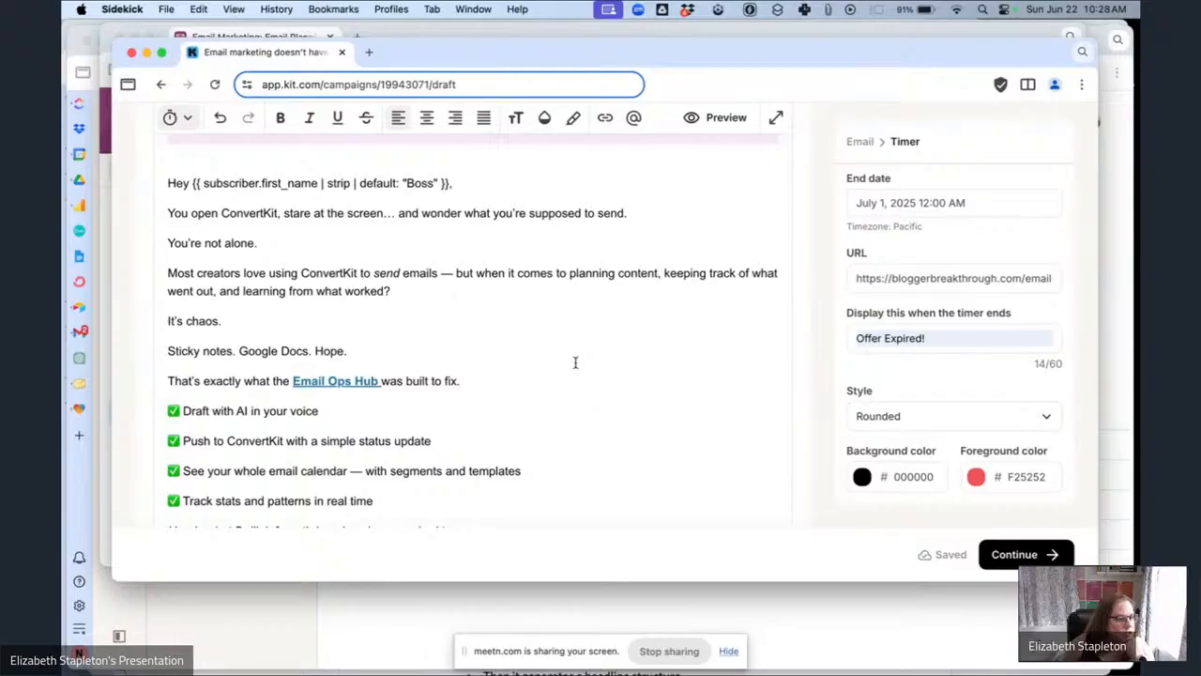
pyautogui.scroll(-8, 656, 370)
pyautogui.scroll(4, 657, 371)
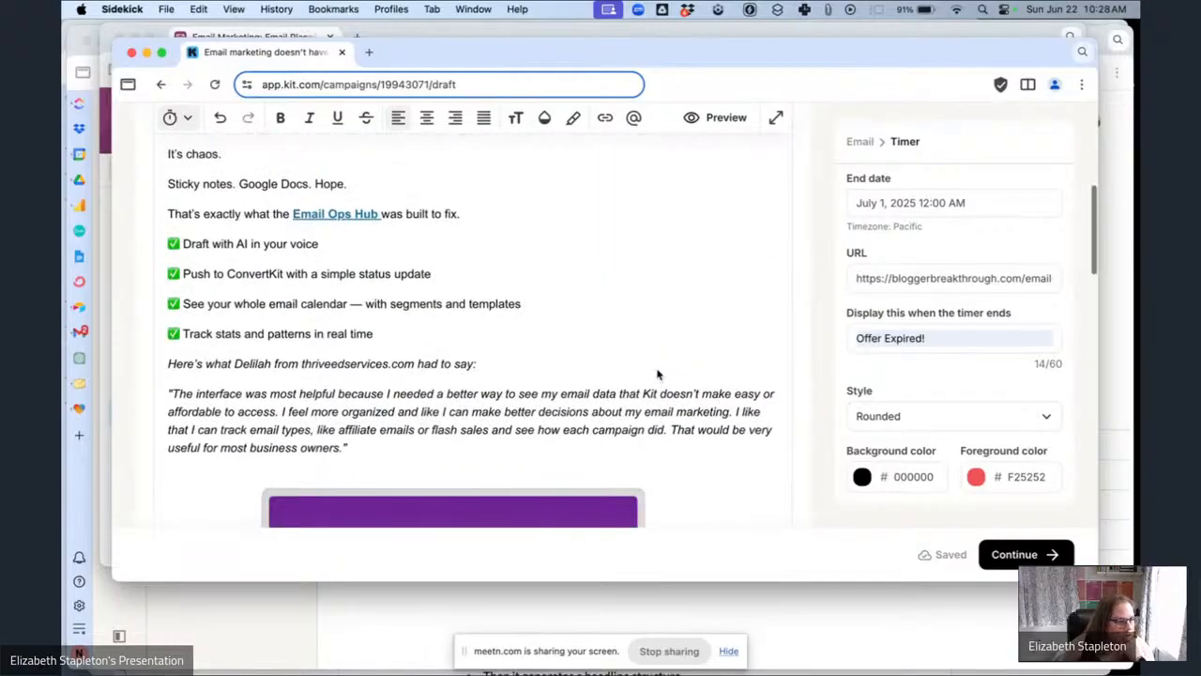
pyautogui.scroll(-10, 657, 374)
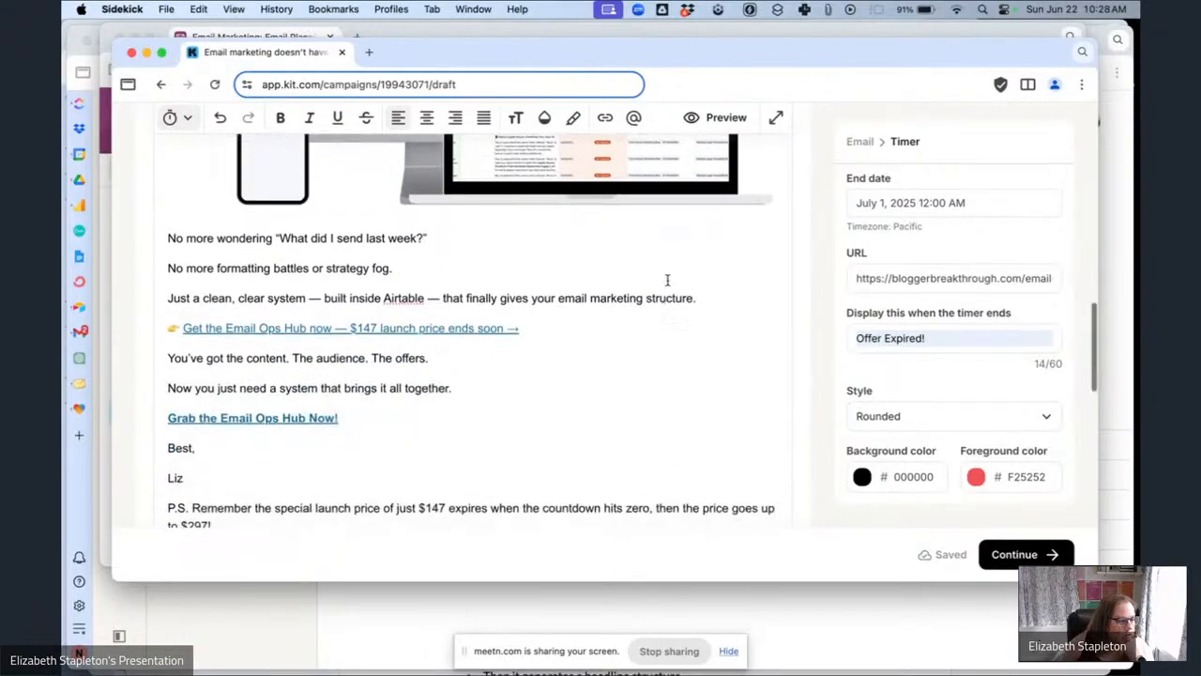
# Link the laptop mockup image to the Email Ops Hub Sales Page link trigger and continue to publishing.
pyautogui.click(622, 174)
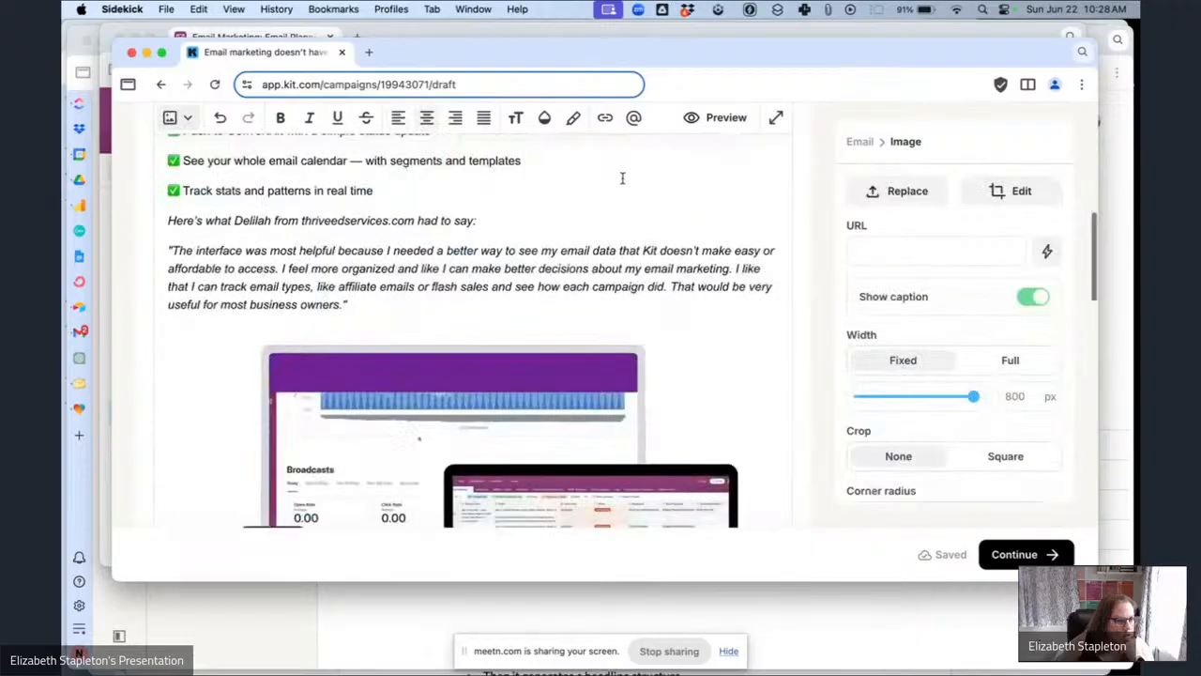
pyautogui.click(1047, 250)
pyautogui.click(940, 323)
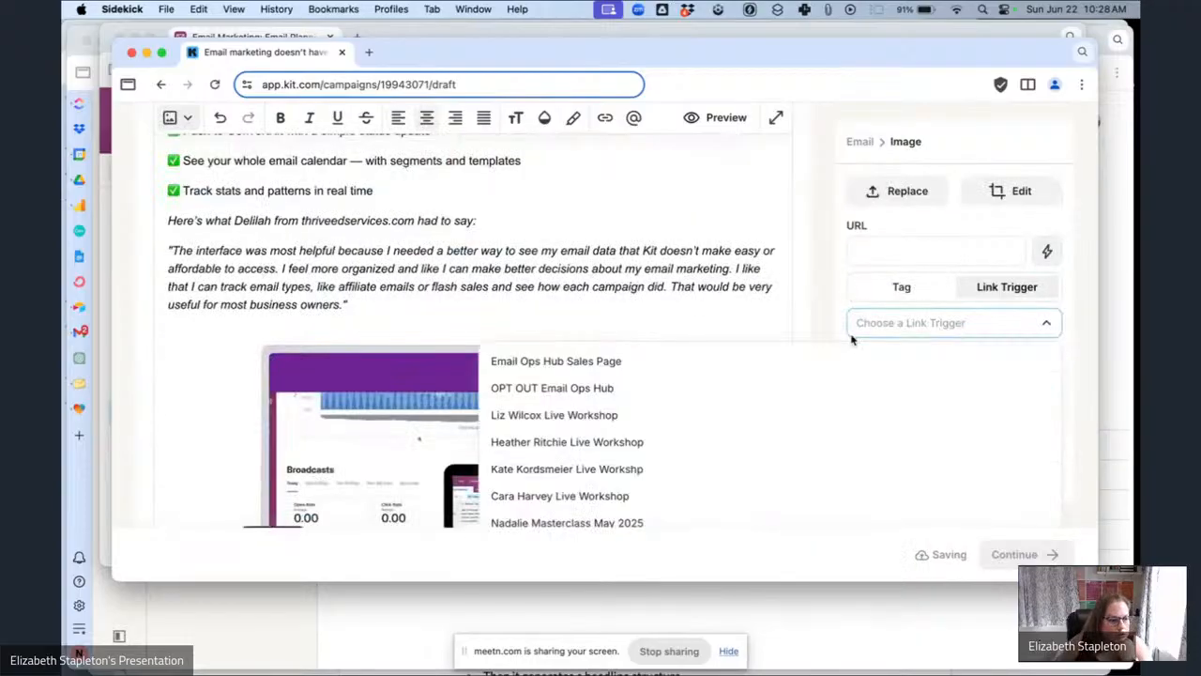
pyautogui.click(684, 355)
pyautogui.scroll(-10, 643, 265)
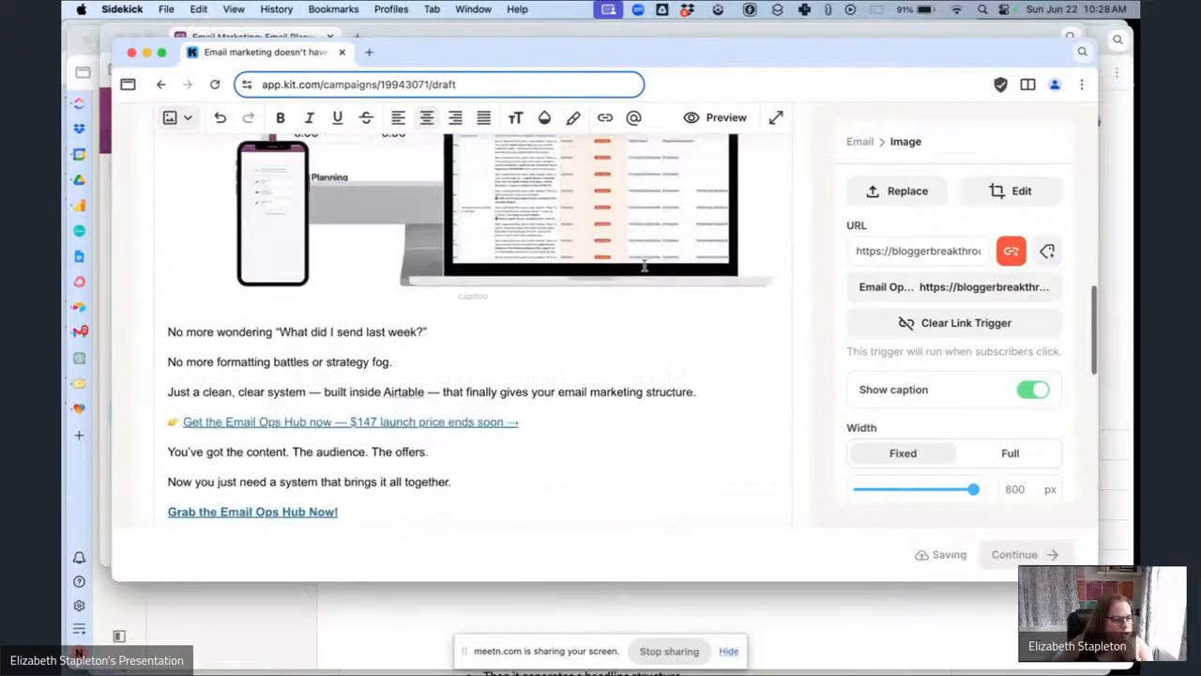
pyautogui.scroll(-5, 644, 266)
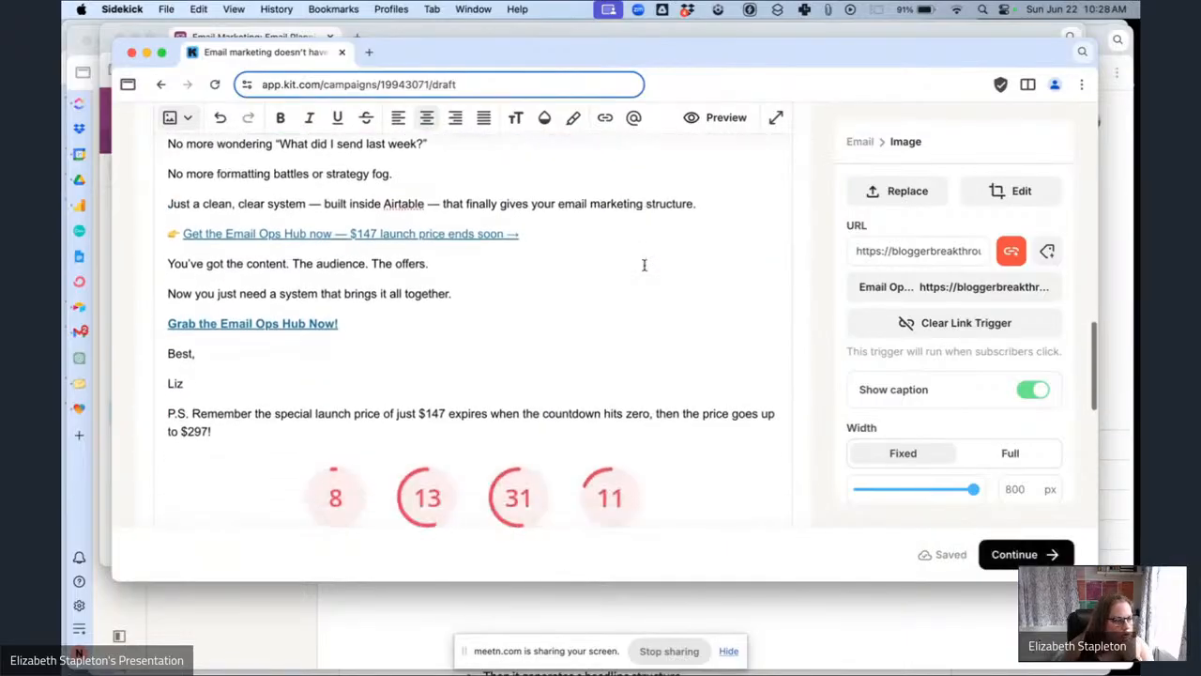
pyautogui.click(1018, 553)
# Switch to the Airtable planning base to check this email's segment and notes, then return to Kit.
pyautogui.click(371, 28)
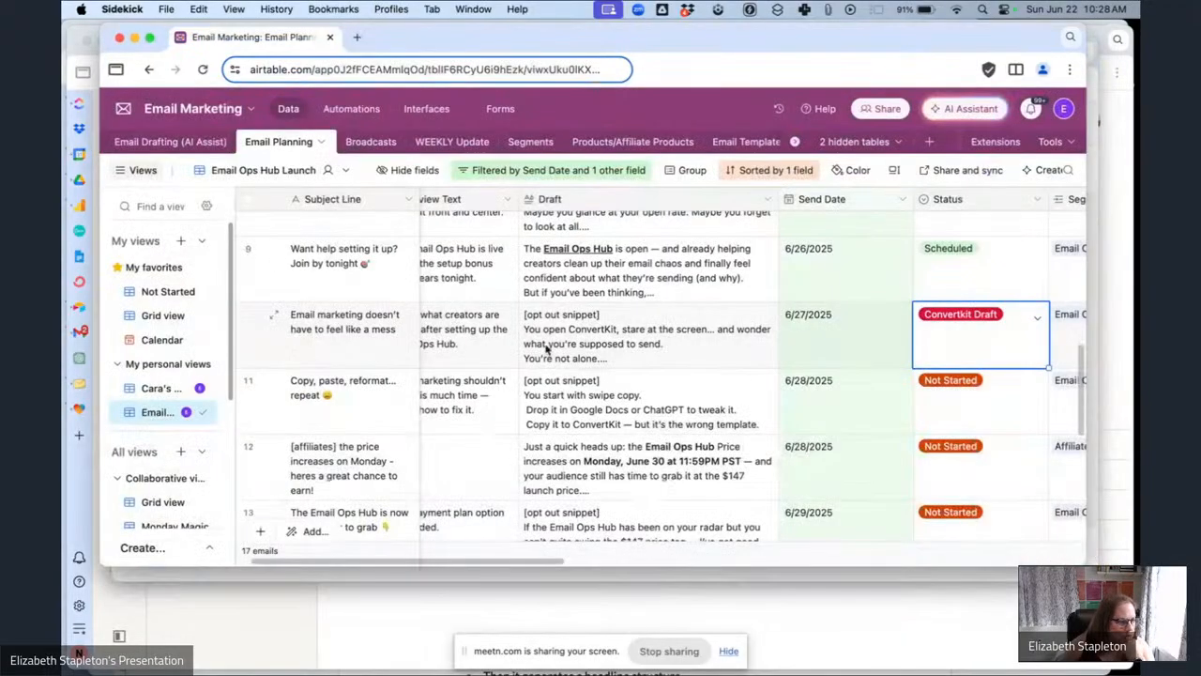
pyautogui.hscroll(10, 834, 352)
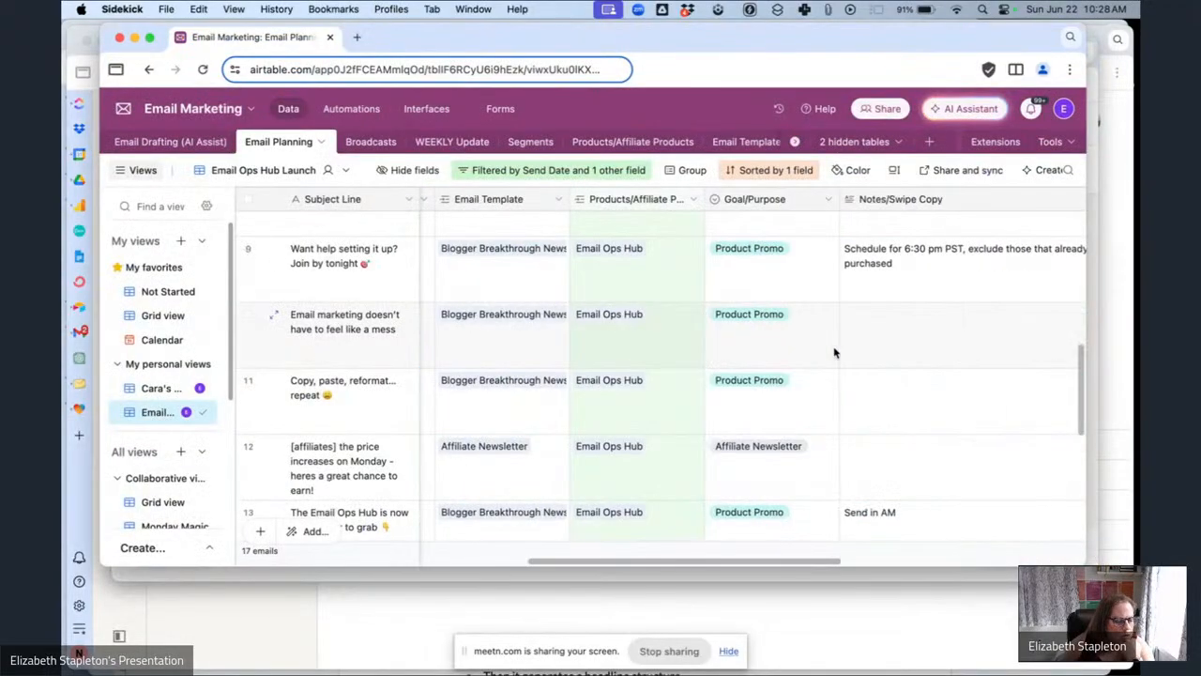
pyautogui.hscroll(-8, 834, 352)
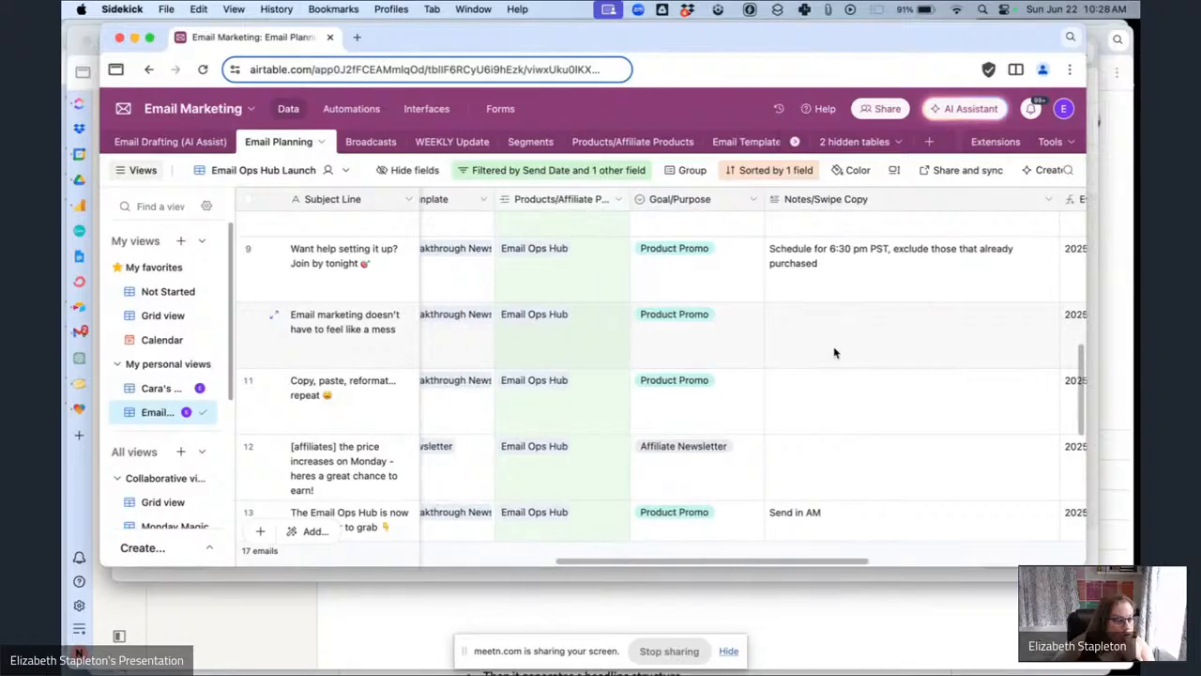
pyautogui.hscroll(-5, 834, 351)
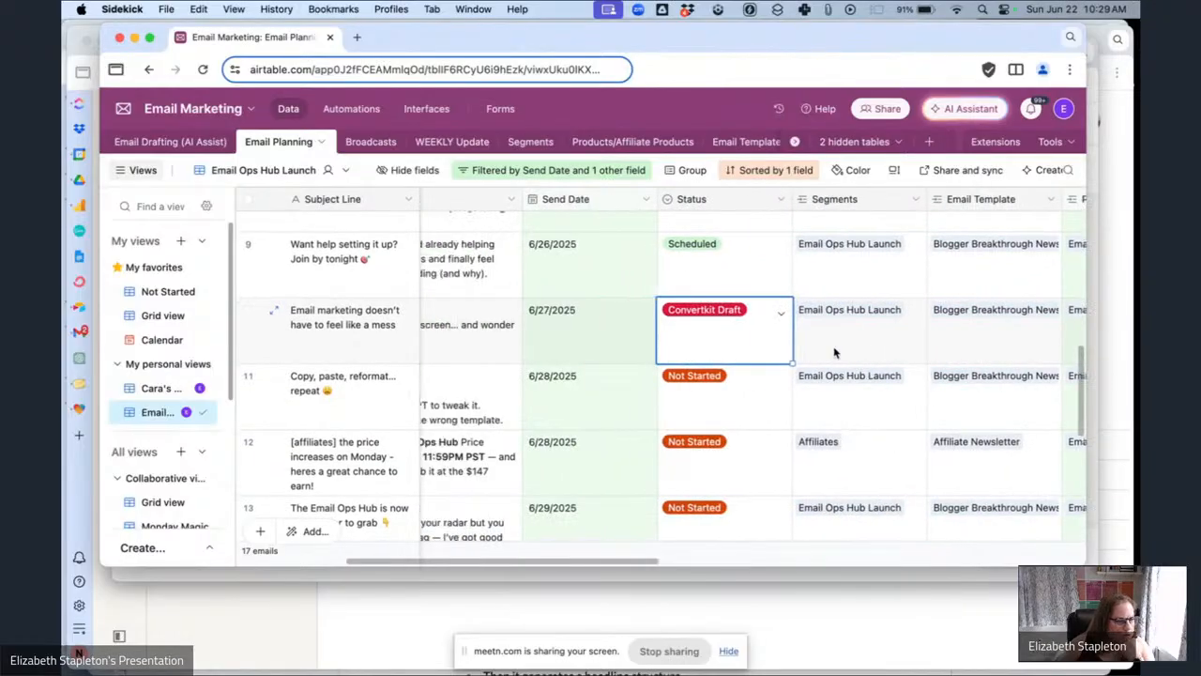
pyautogui.click(782, 574)
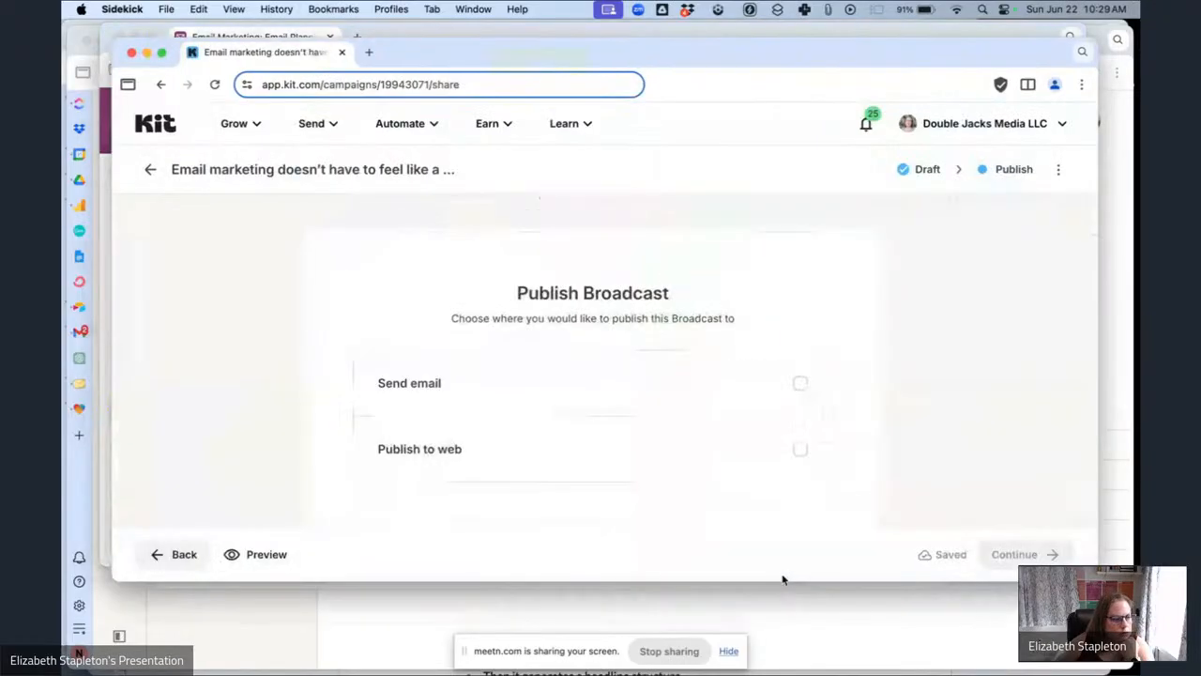
# Enable sending by email and filter recipients to those within the Email Ops Hub Sales Pitch Segment.
pyautogui.click(620, 387)
pyautogui.scroll(-4, 615, 380)
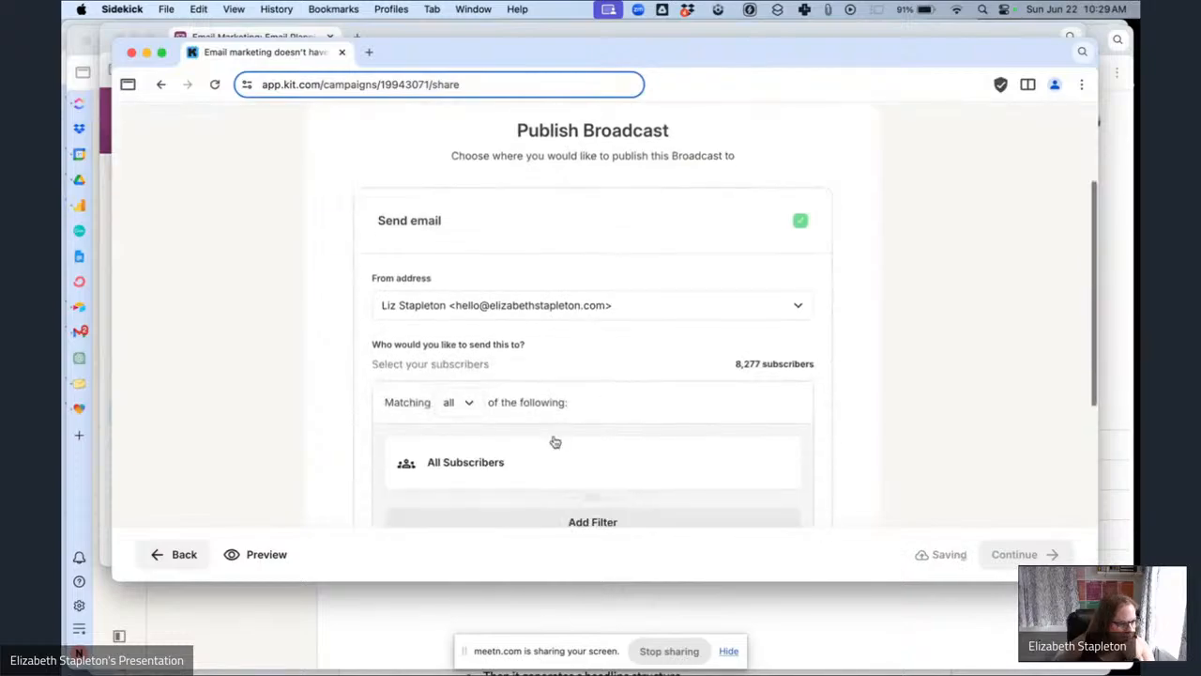
pyautogui.click(545, 461)
pyautogui.click(561, 500)
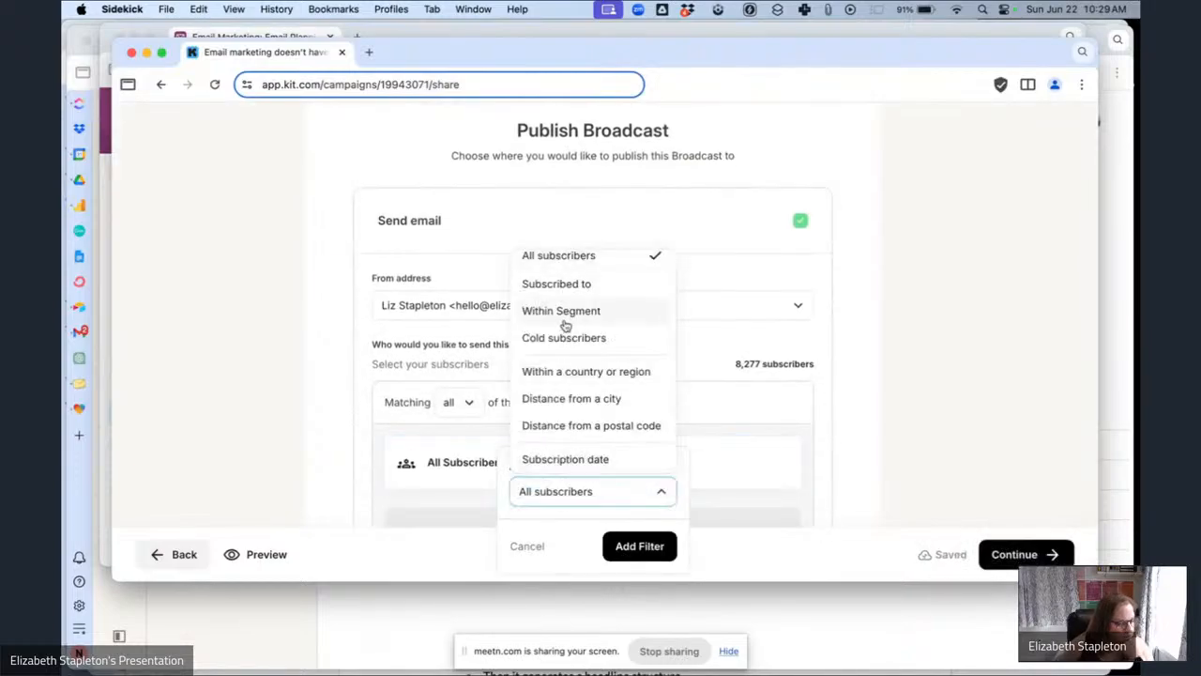
pyautogui.click(529, 312)
pyautogui.click(551, 528)
pyautogui.write('ema')
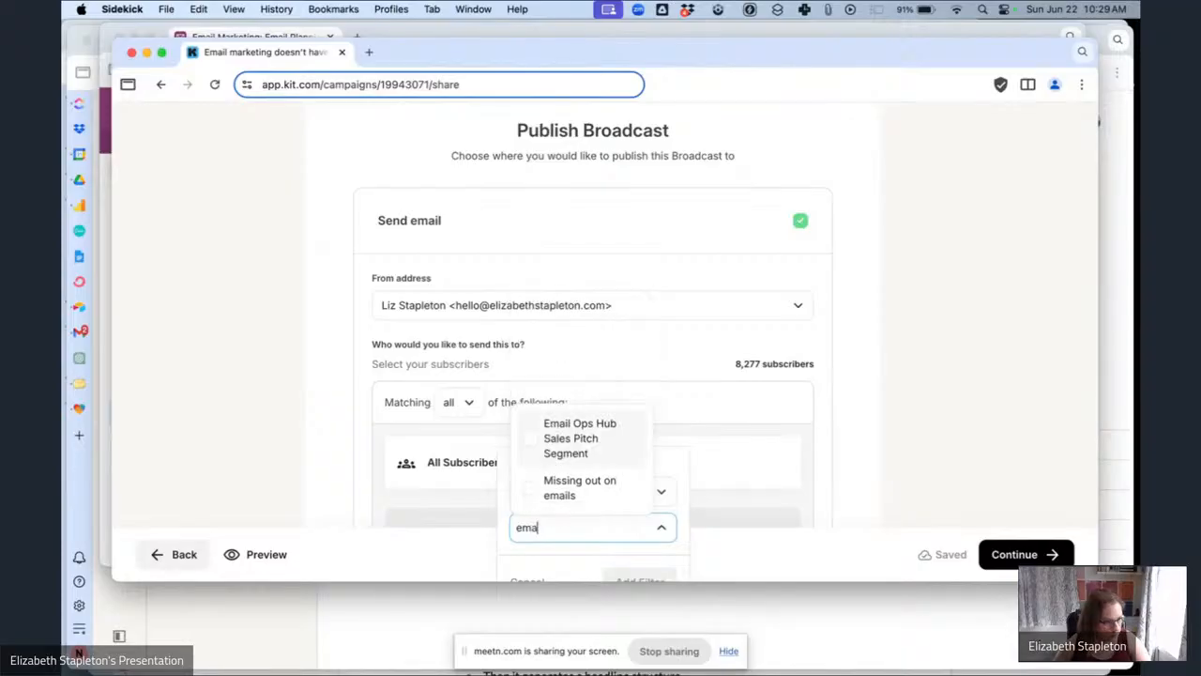
pyautogui.press('BackSpace')
pyautogui.press('BackSpace')
pyautogui.press('BackSpace')
pyautogui.scroll(-3, 606, 441)
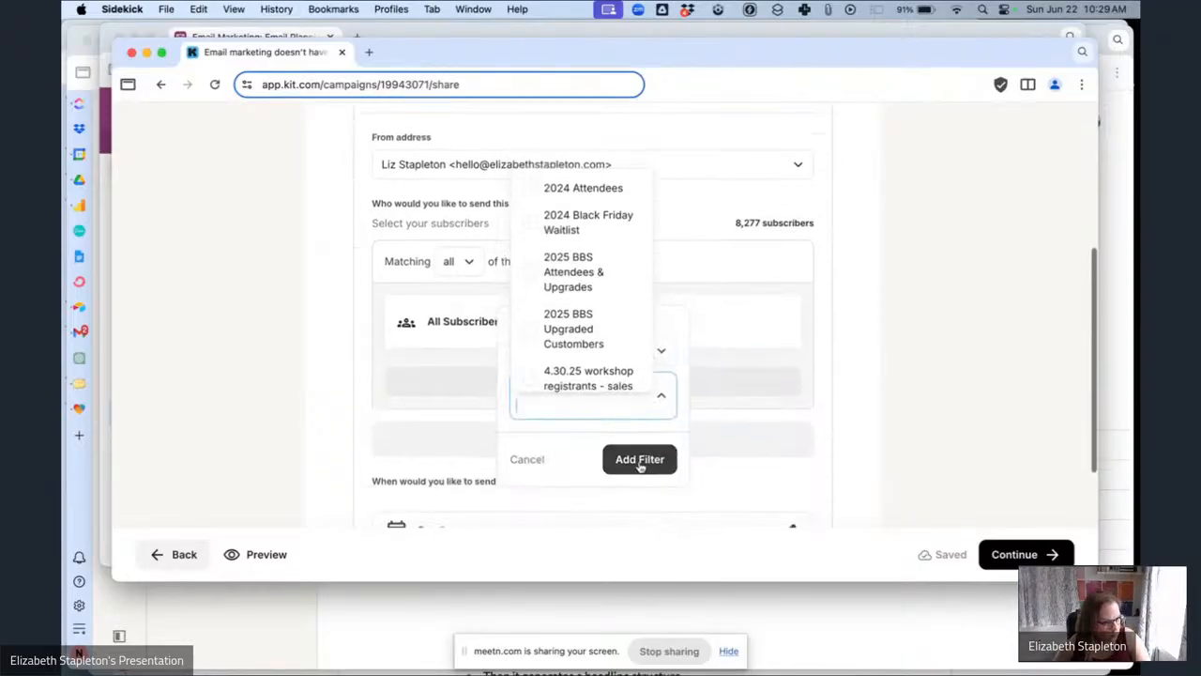
pyautogui.click(638, 459)
# Schedule the broadcast to send on June 27, 2025 at 7:15 AM.
pyautogui.scroll(-1, 807, 473)
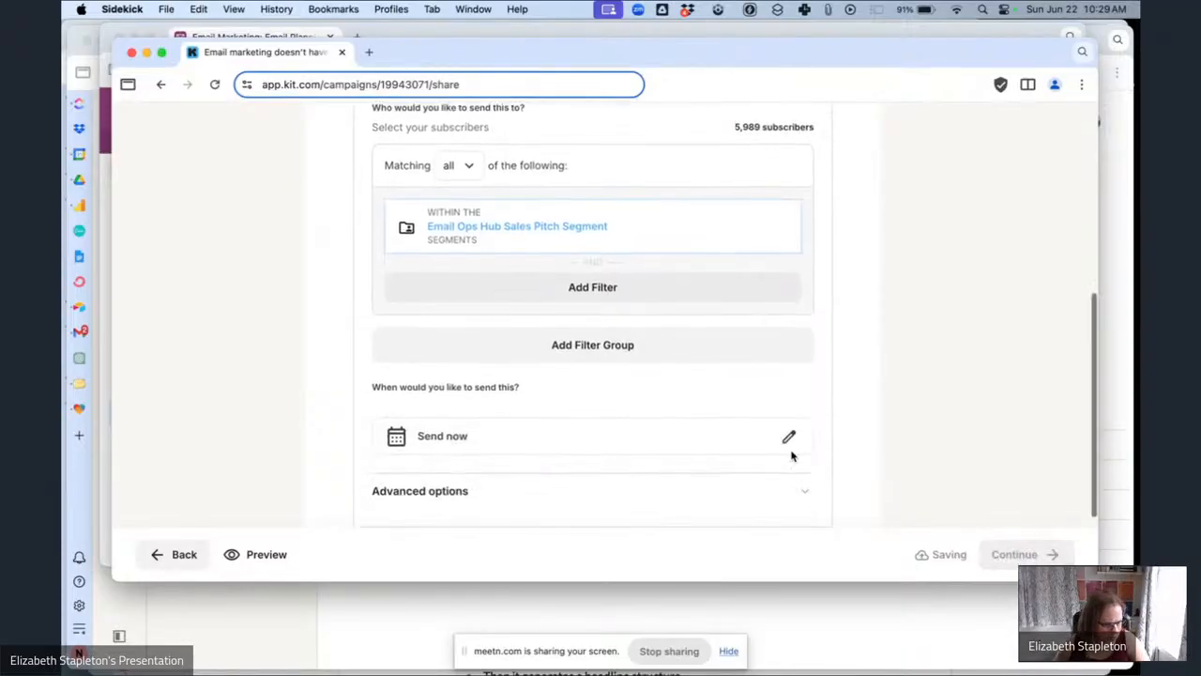
pyautogui.click(788, 436)
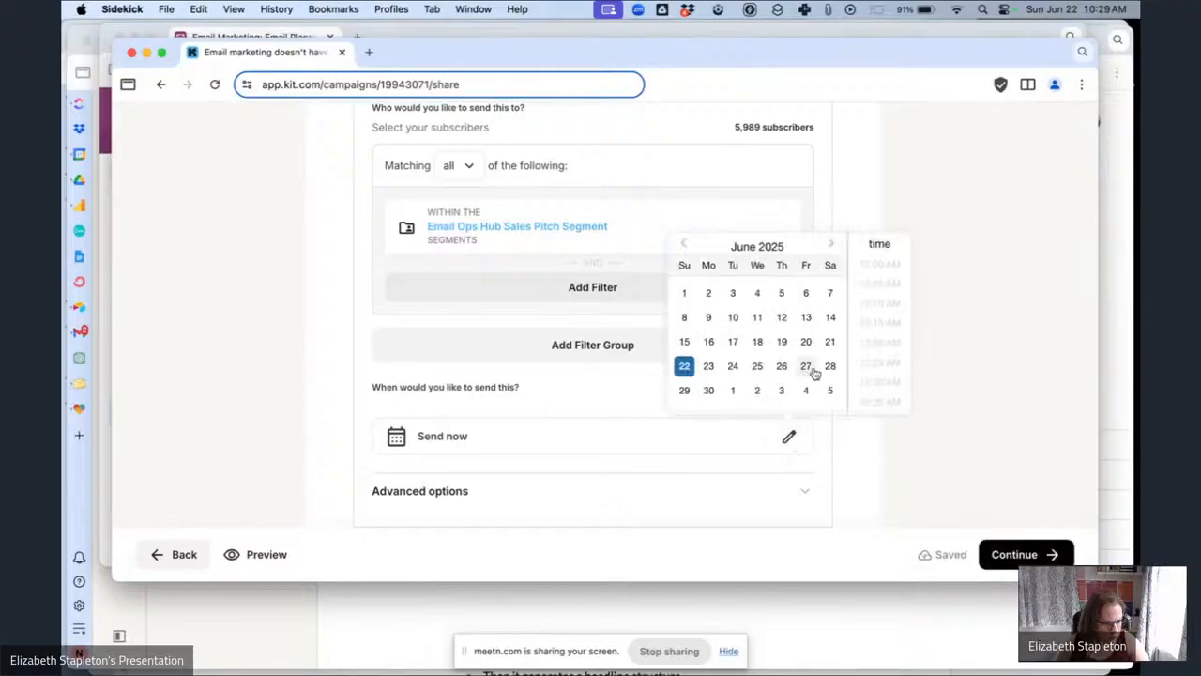
pyautogui.click(805, 366)
pyautogui.scroll(-3, 892, 377)
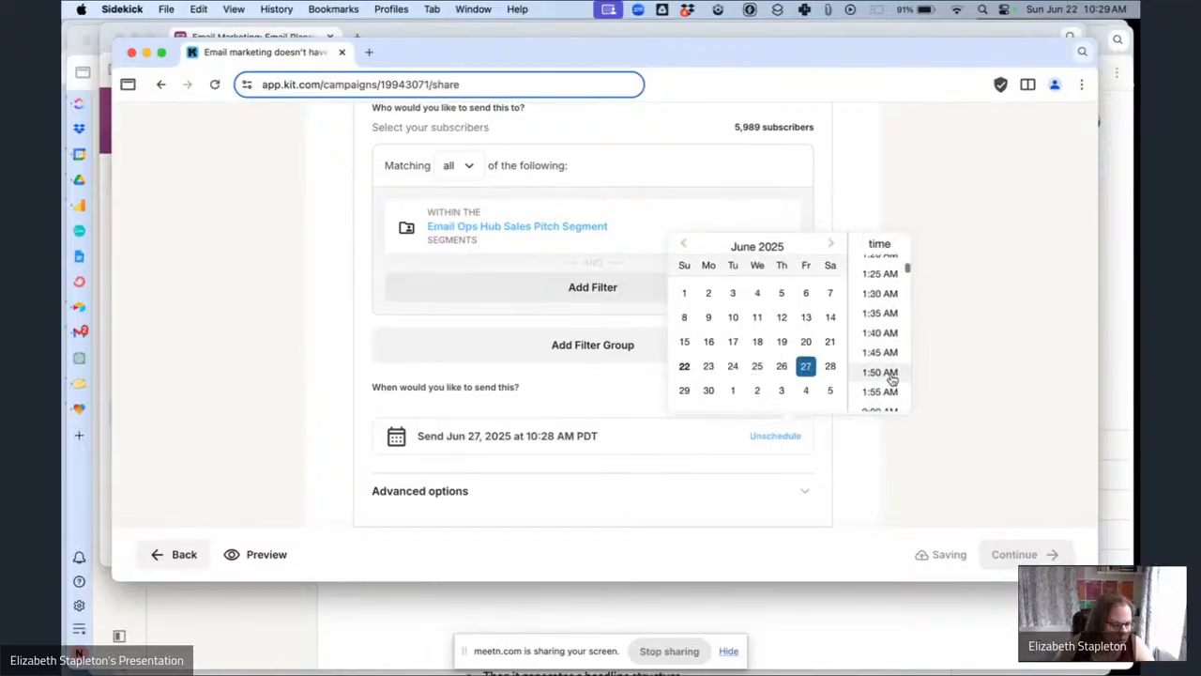
pyautogui.scroll(-5, 892, 378)
pyautogui.scroll(-6, 892, 379)
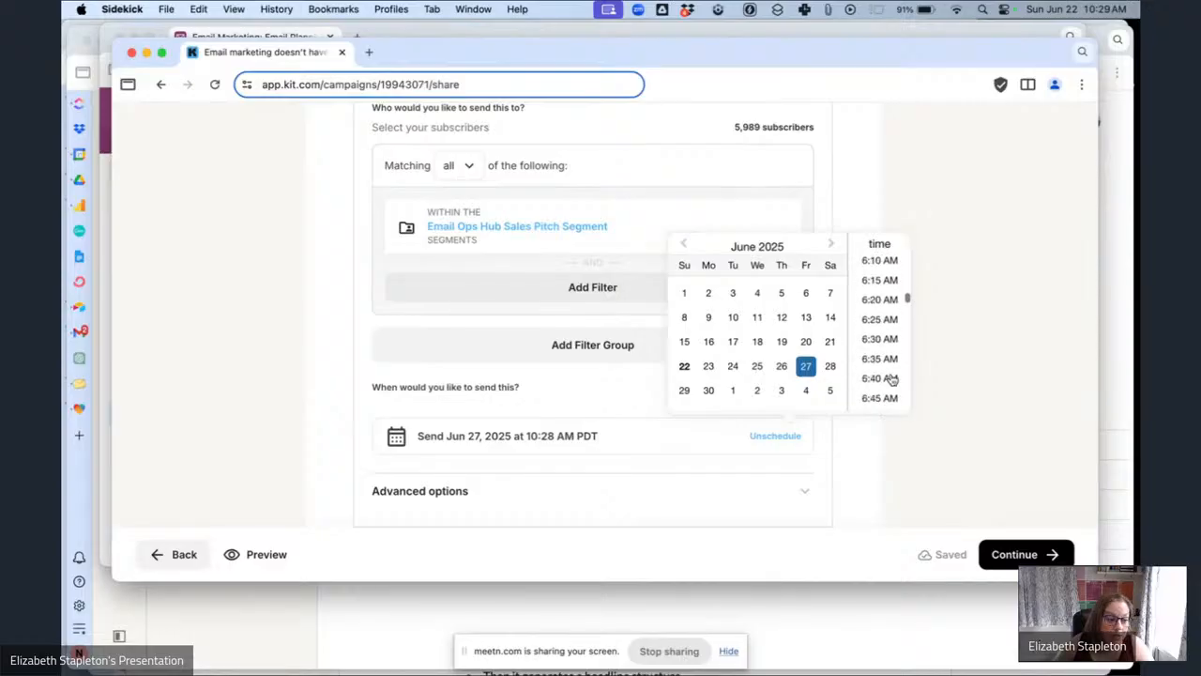
pyautogui.click(882, 379)
pyautogui.scroll(-1, 952, 426)
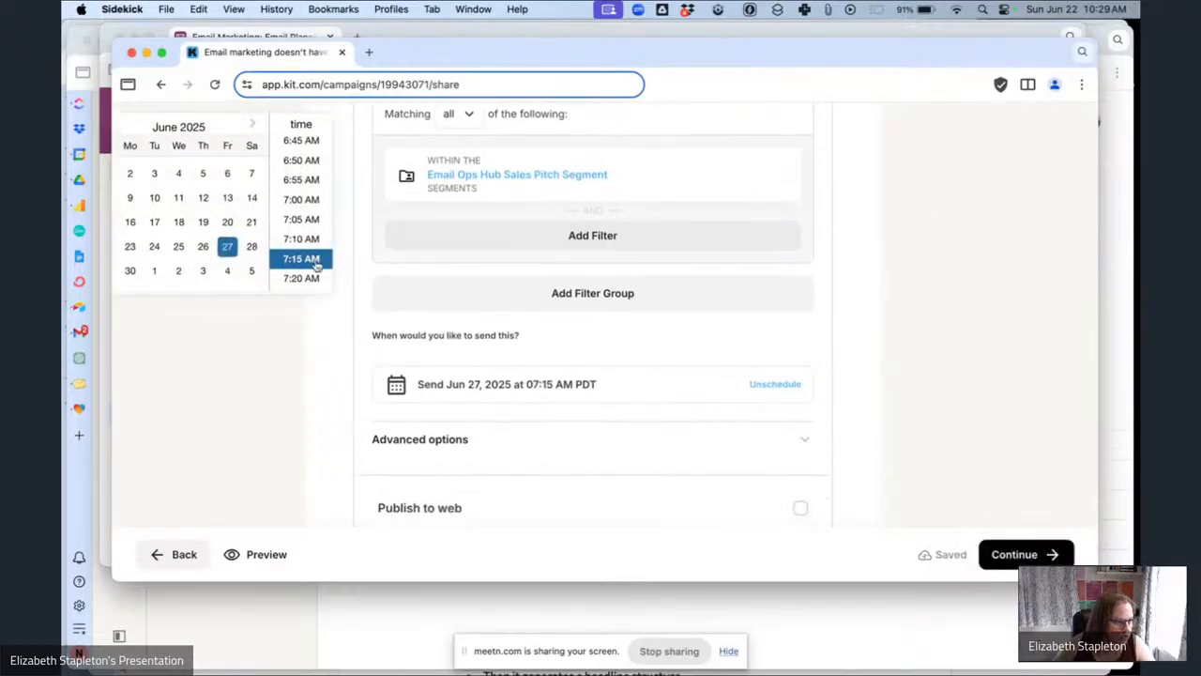
# Copy this email's preview text from the planning base and paste it into the broadcast's Preview Text under Advanced options, removing the stray leading quote.
pyautogui.click(946, 404)
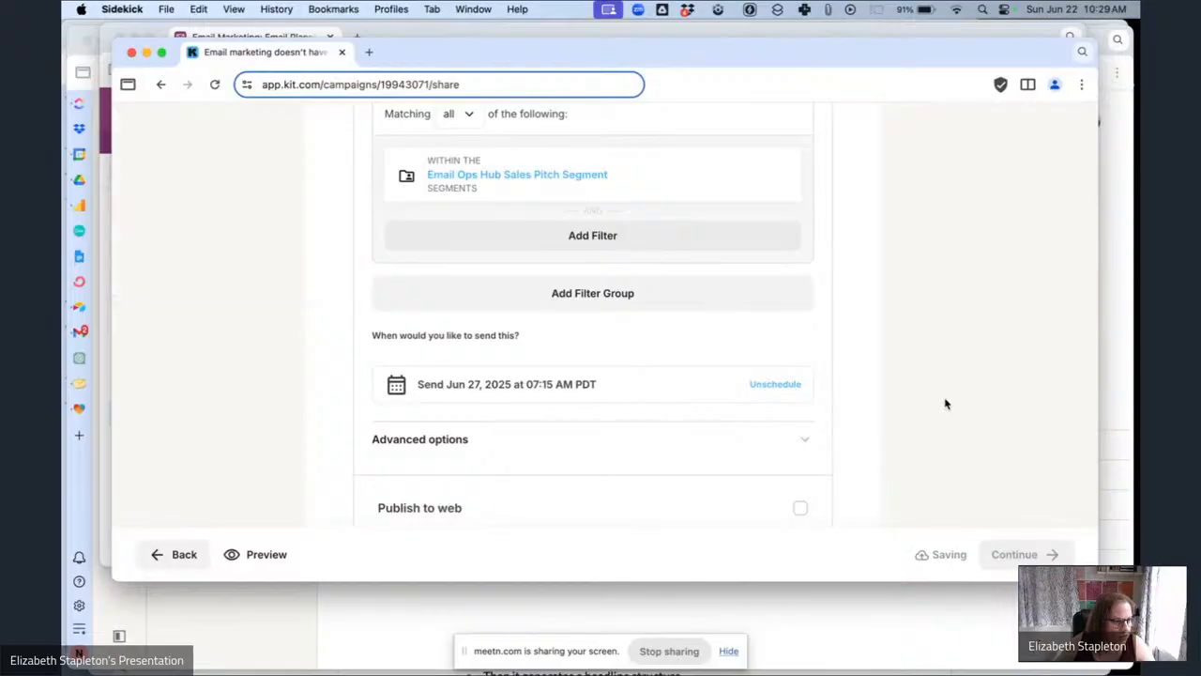
pyautogui.click(259, 35)
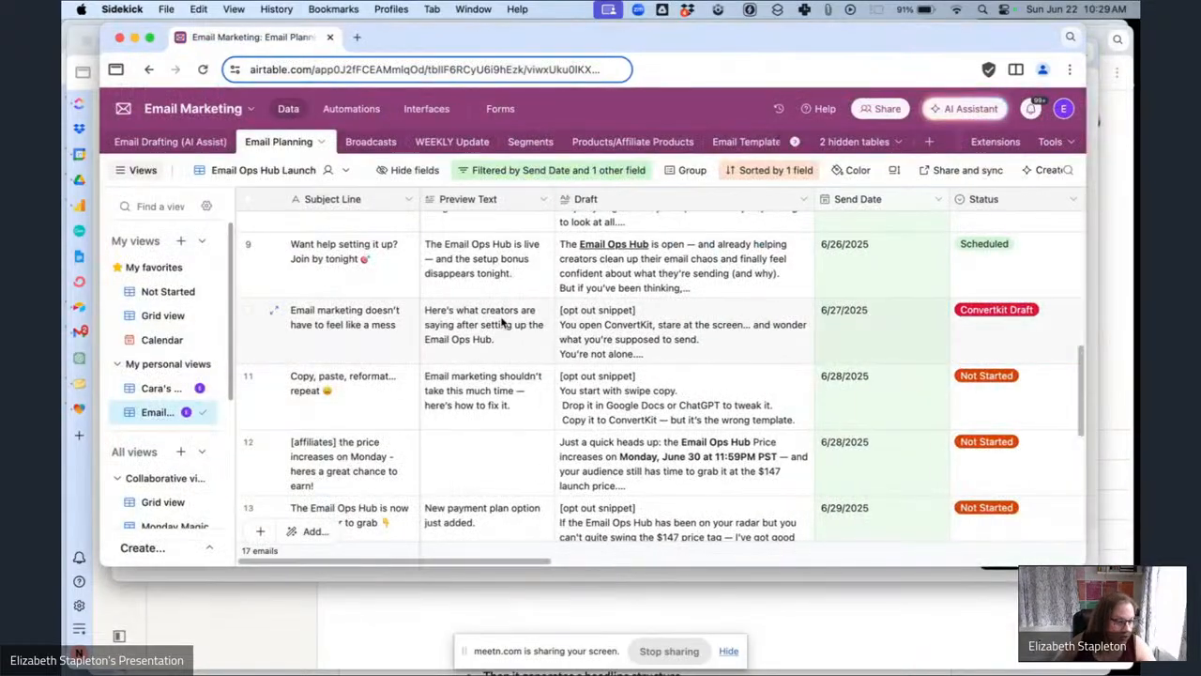
pyautogui.click(507, 331)
pyautogui.press('super+c')
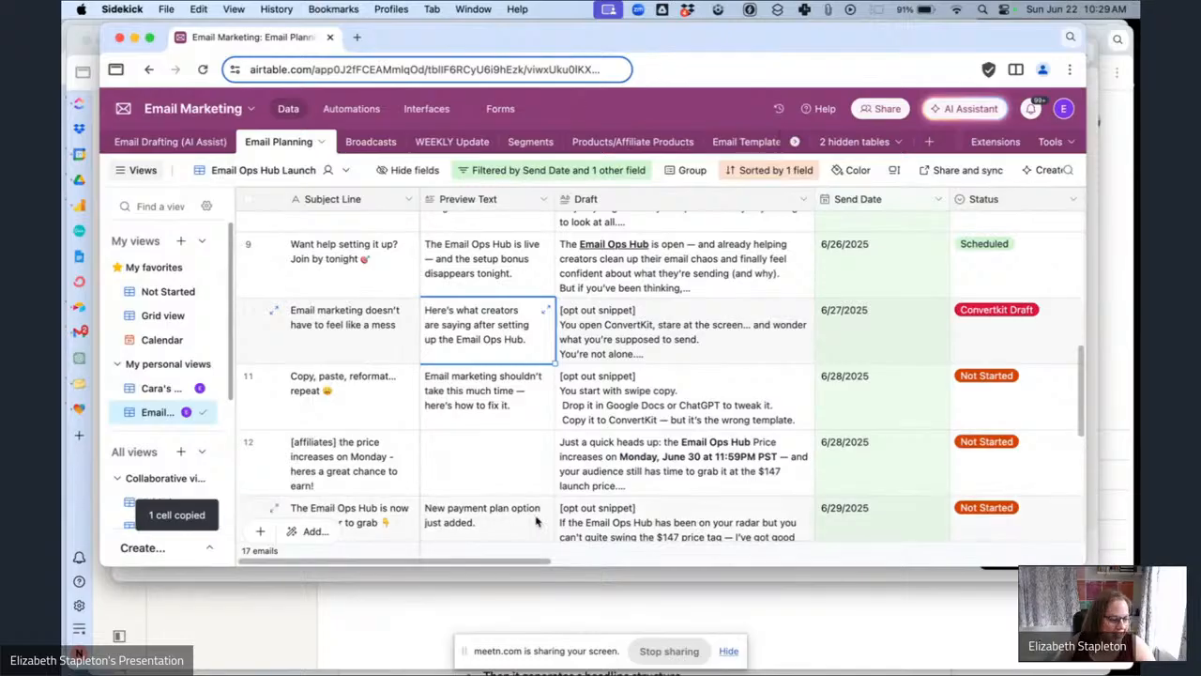
pyautogui.click(525, 581)
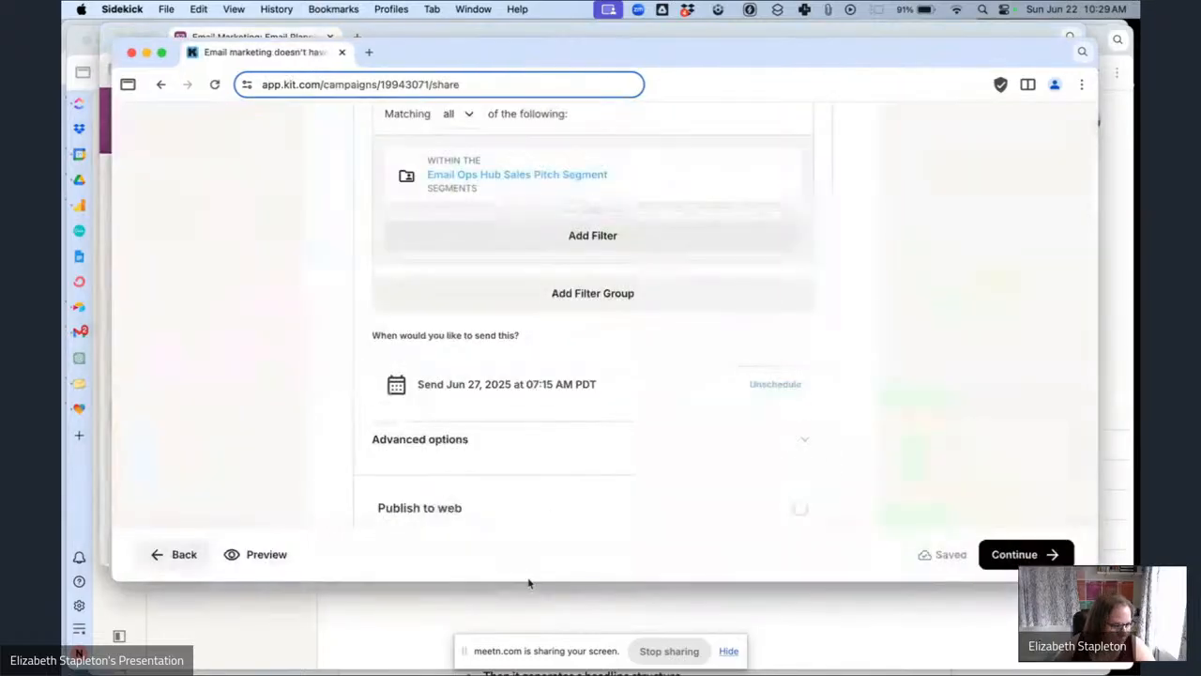
pyautogui.click(584, 454)
pyautogui.scroll(-1, 525, 498)
pyautogui.click(471, 473)
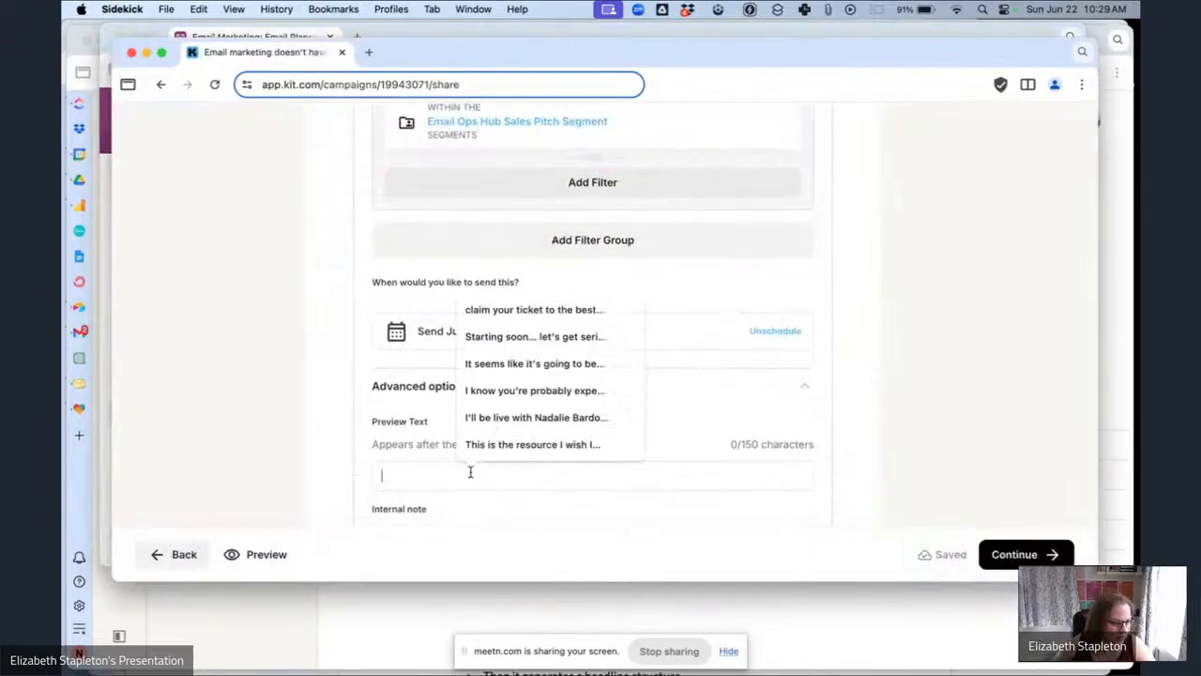
pyautogui.press('super+v')
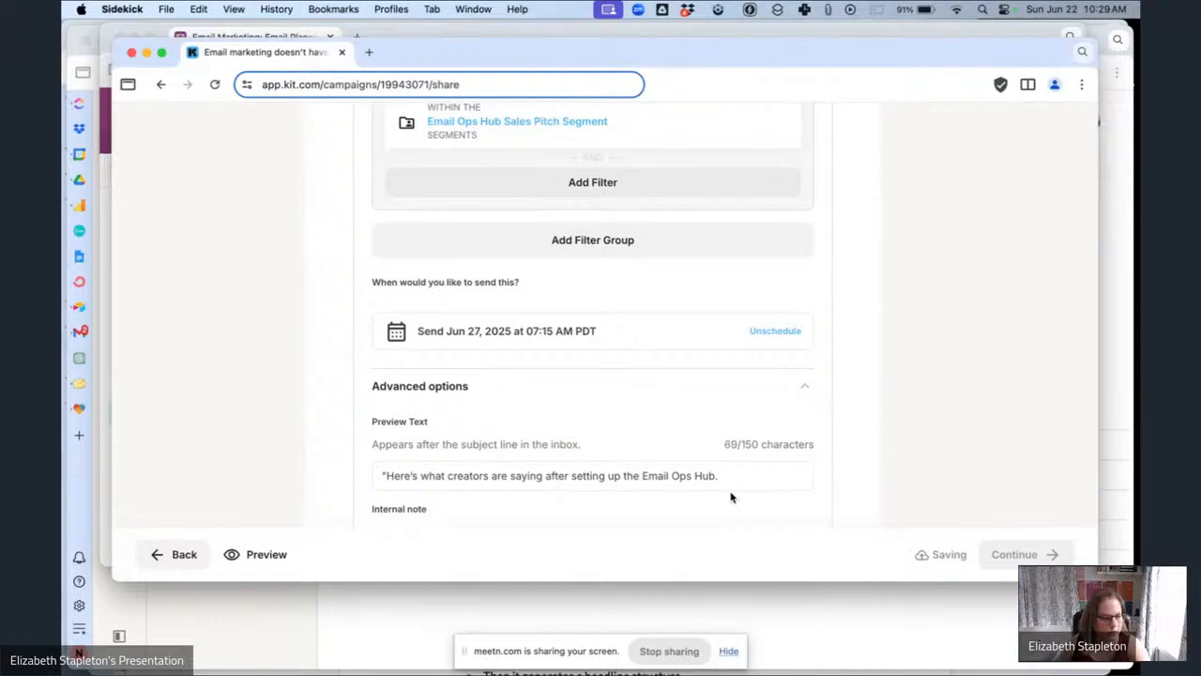
pyautogui.press('BackSpace')
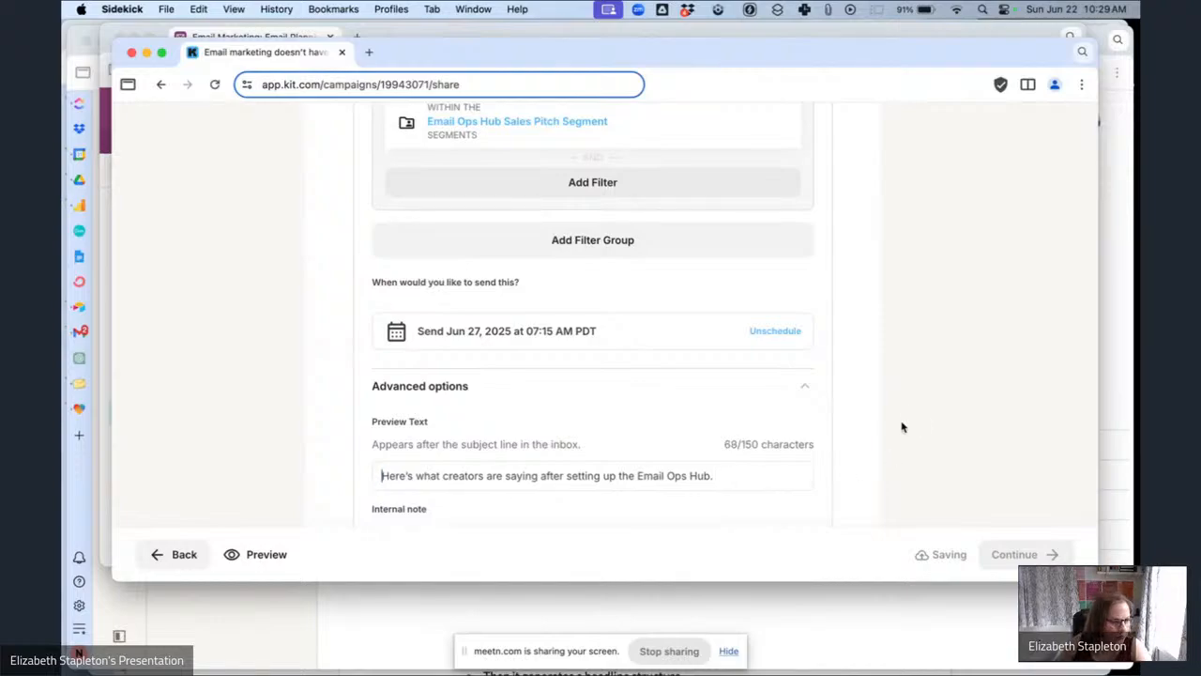
# Continue to the review and schedule the 'Email marketing doesn't have to feel like a mess' broadcast.
pyautogui.scroll(-4, 1032, 506)
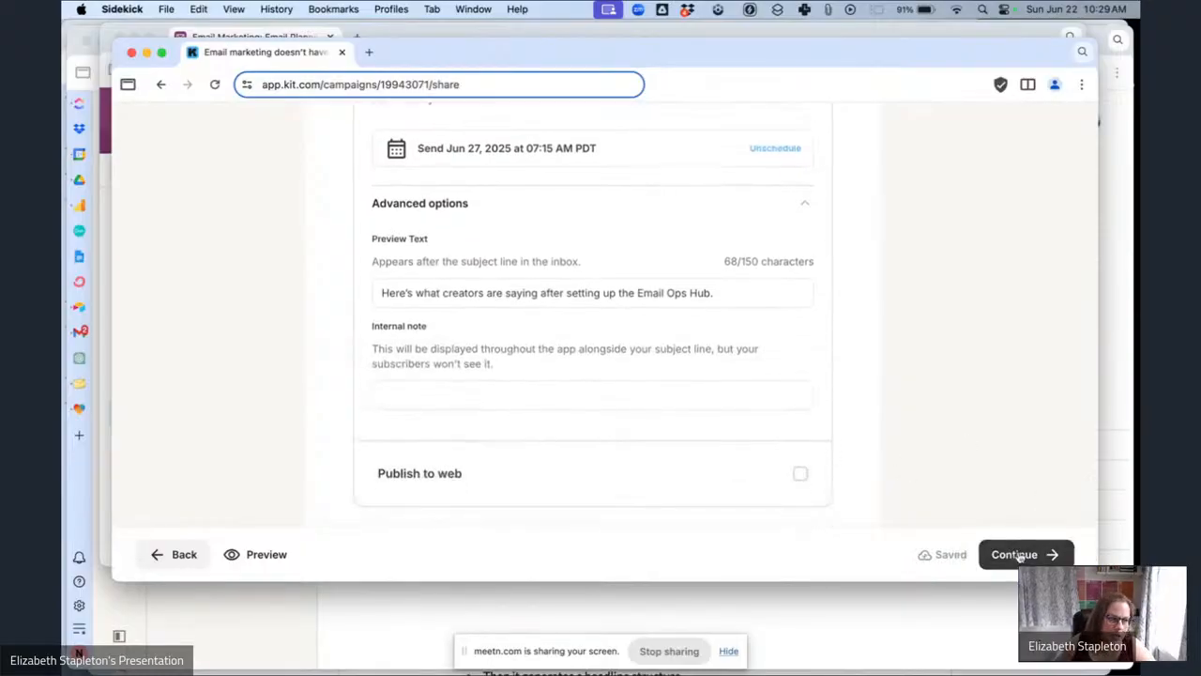
pyautogui.click(1024, 553)
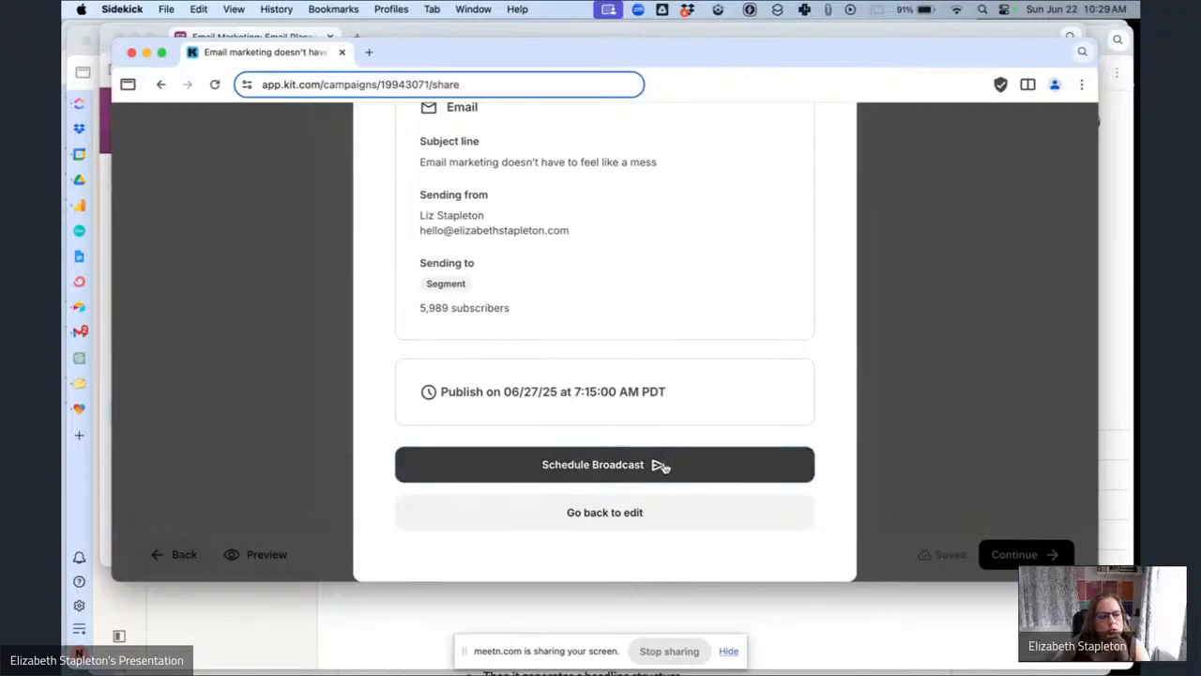
pyautogui.click(661, 465)
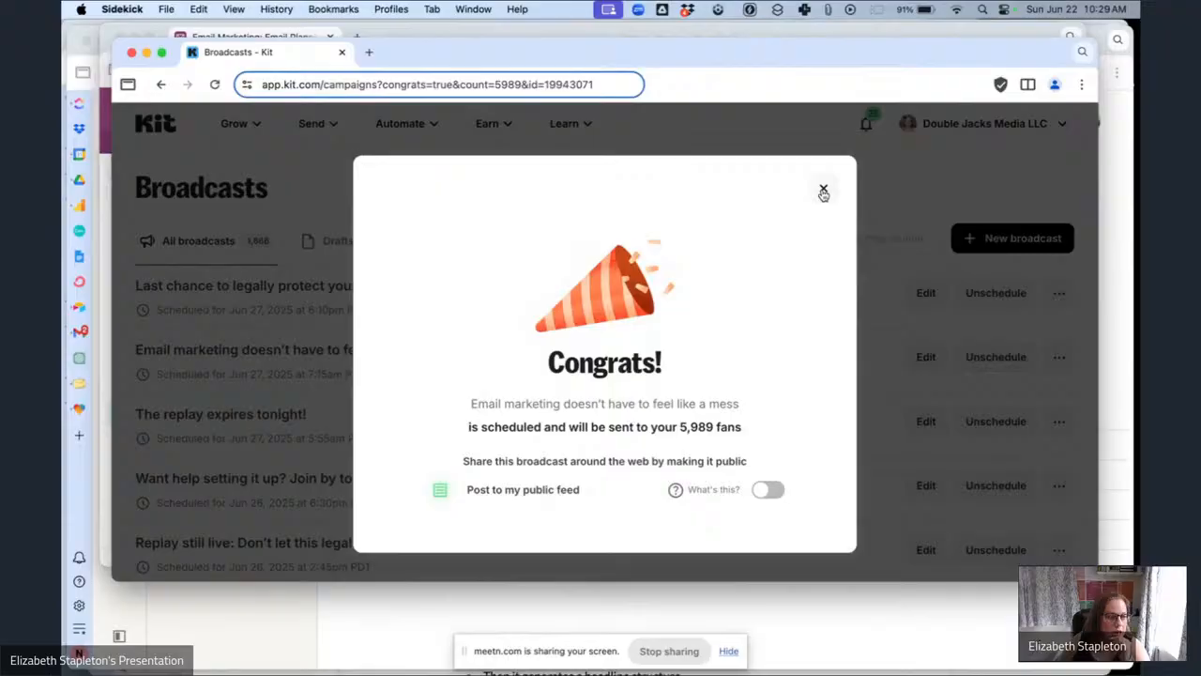
# Change this email's status in the planning base from Convertkit Draft to Scheduled.
pyautogui.click(823, 192)
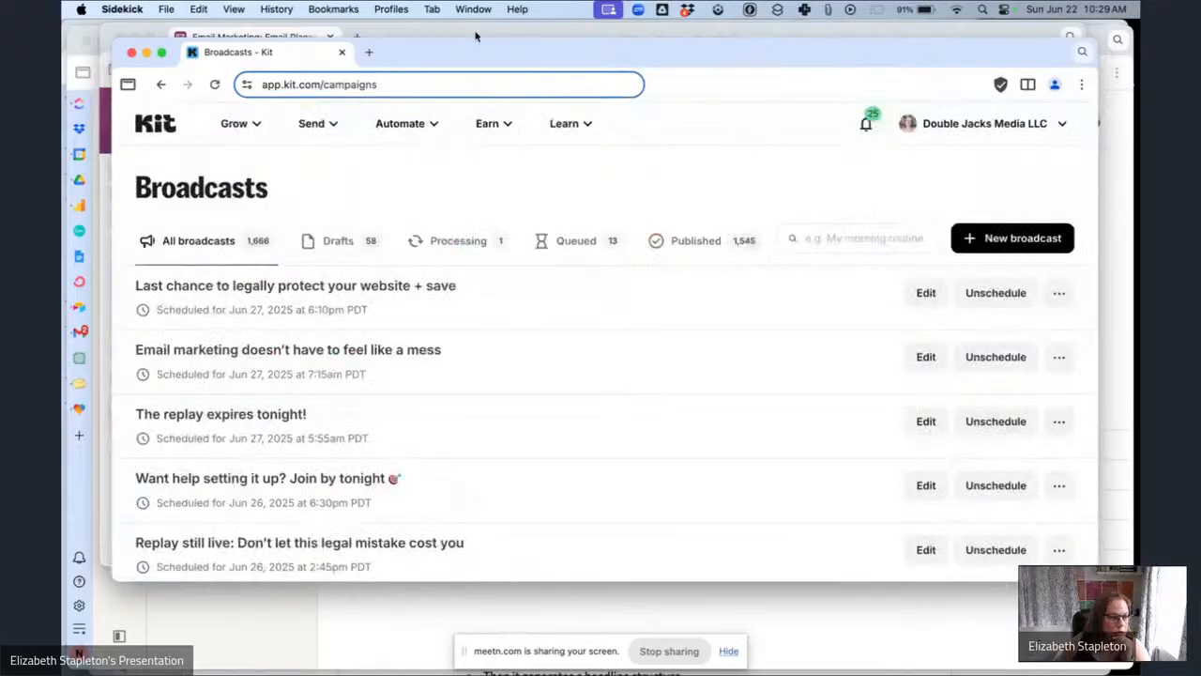
pyautogui.click(248, 37)
pyautogui.hscroll(2, 929, 341)
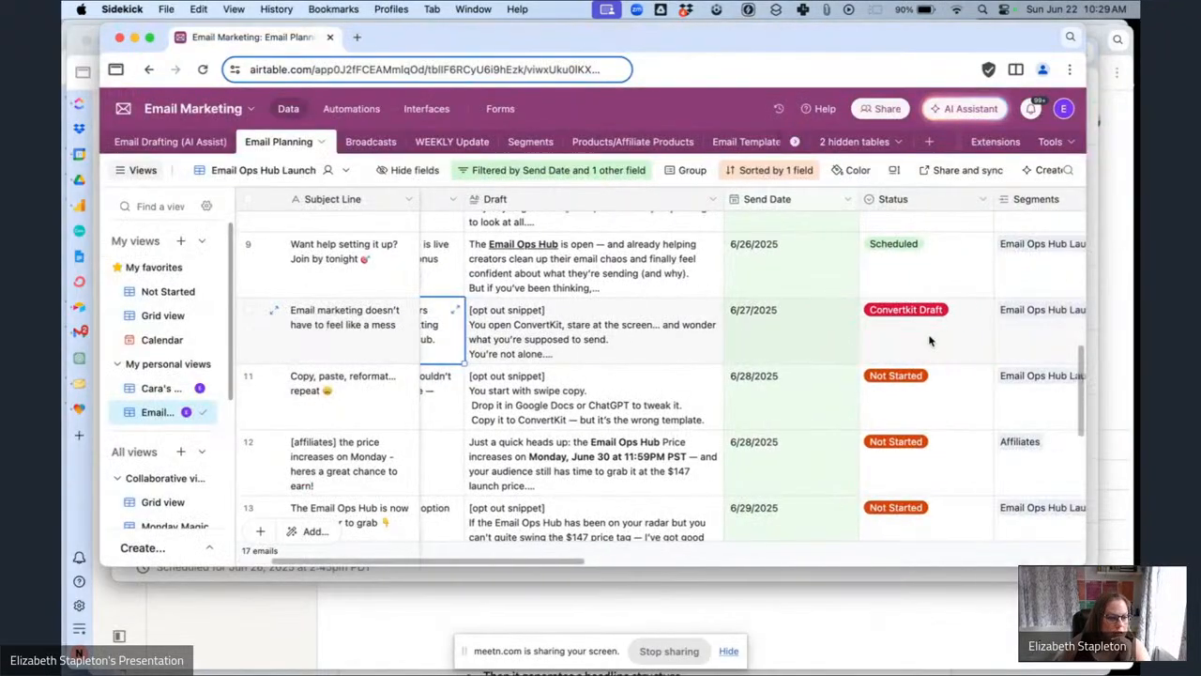
pyautogui.click(933, 345)
pyautogui.click(946, 352)
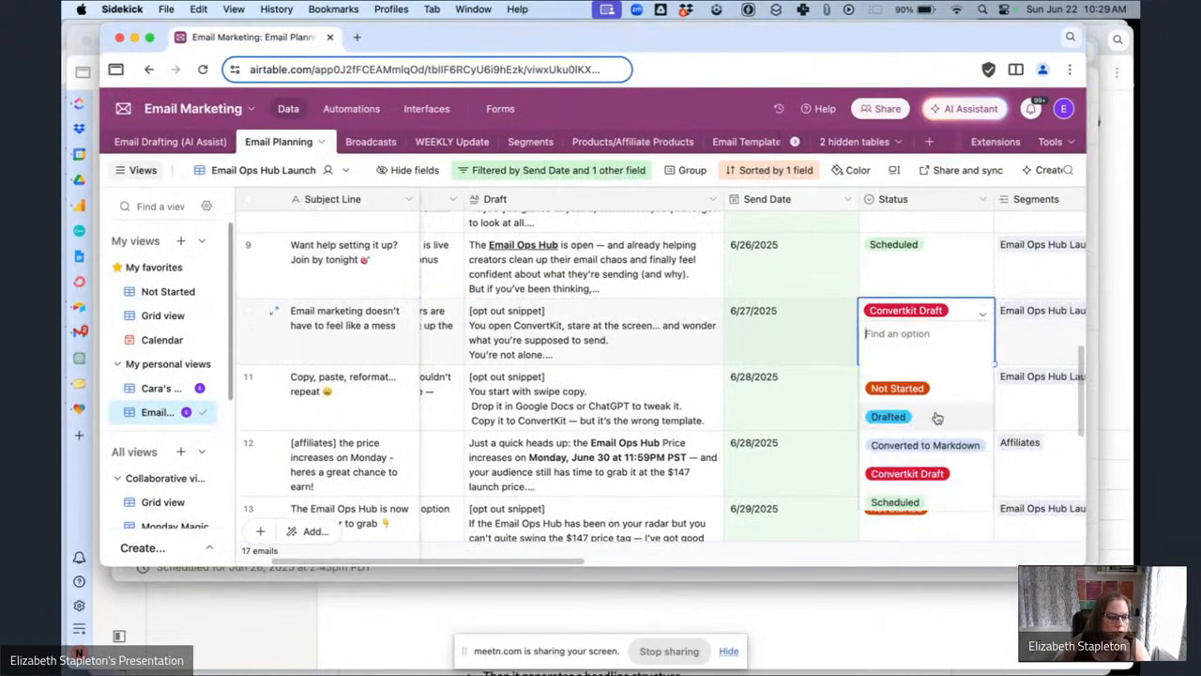
pyautogui.click(896, 501)
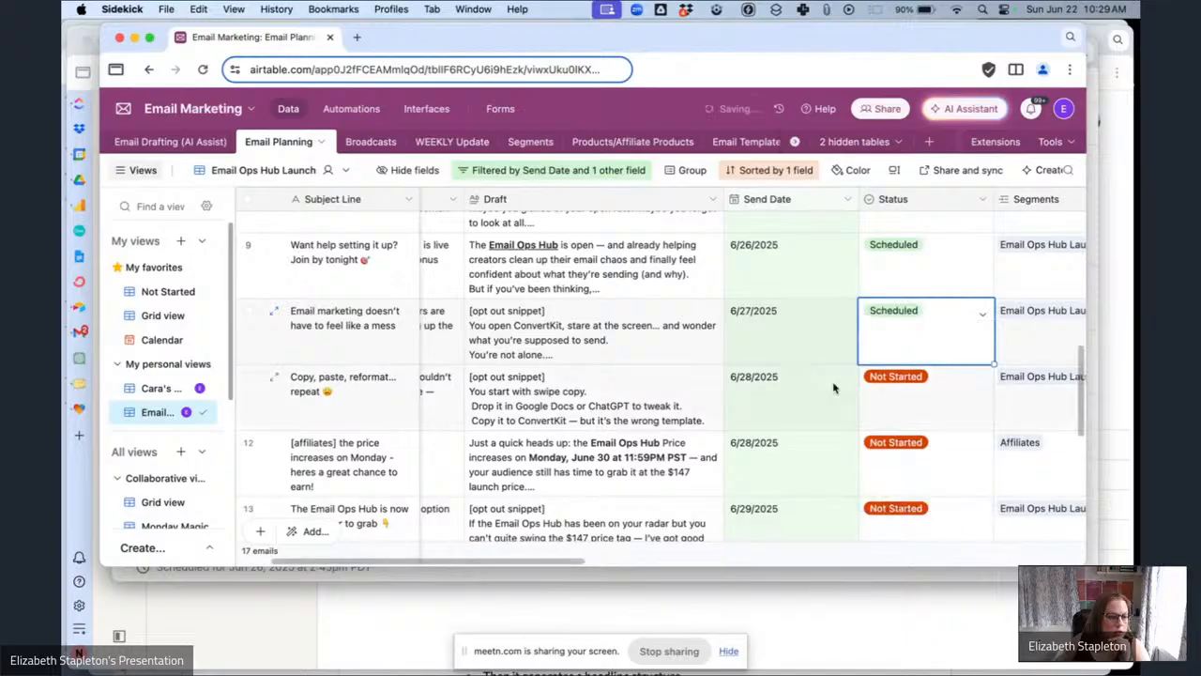
# Browse the Kit broadcasts list to check the scheduled launch emails and drafts.
pyautogui.click(550, 576)
pyautogui.scroll(-2, 484, 482)
pyautogui.scroll(-5, 481, 478)
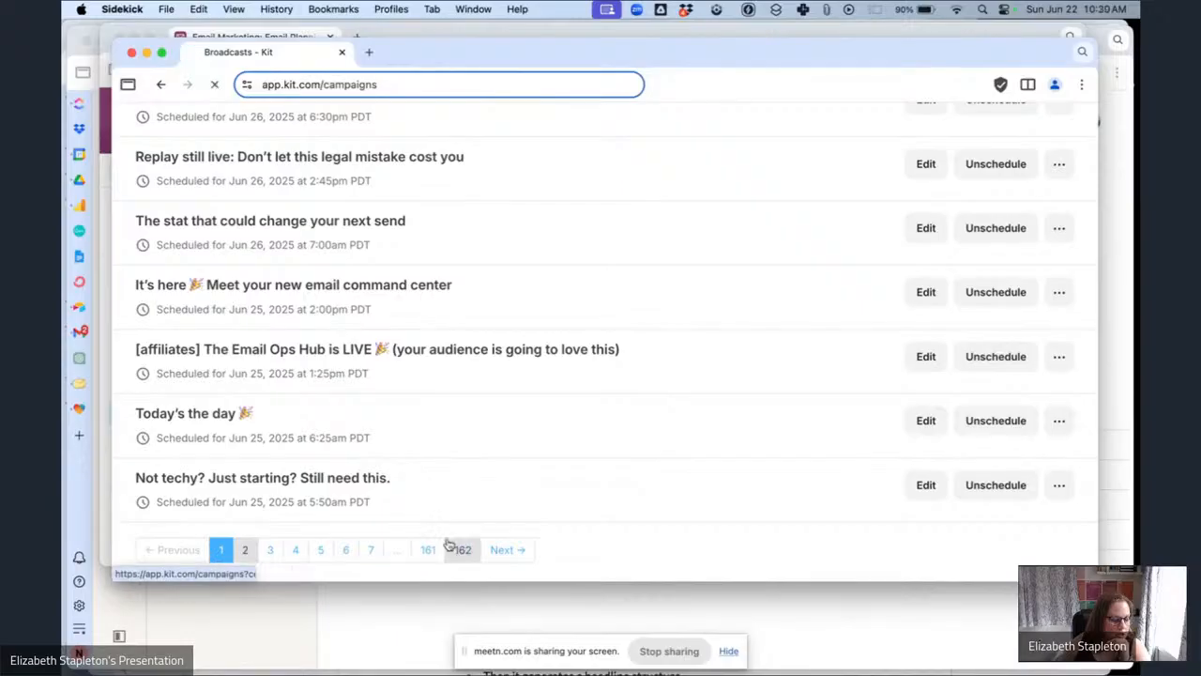
pyautogui.scroll(-3, 415, 471)
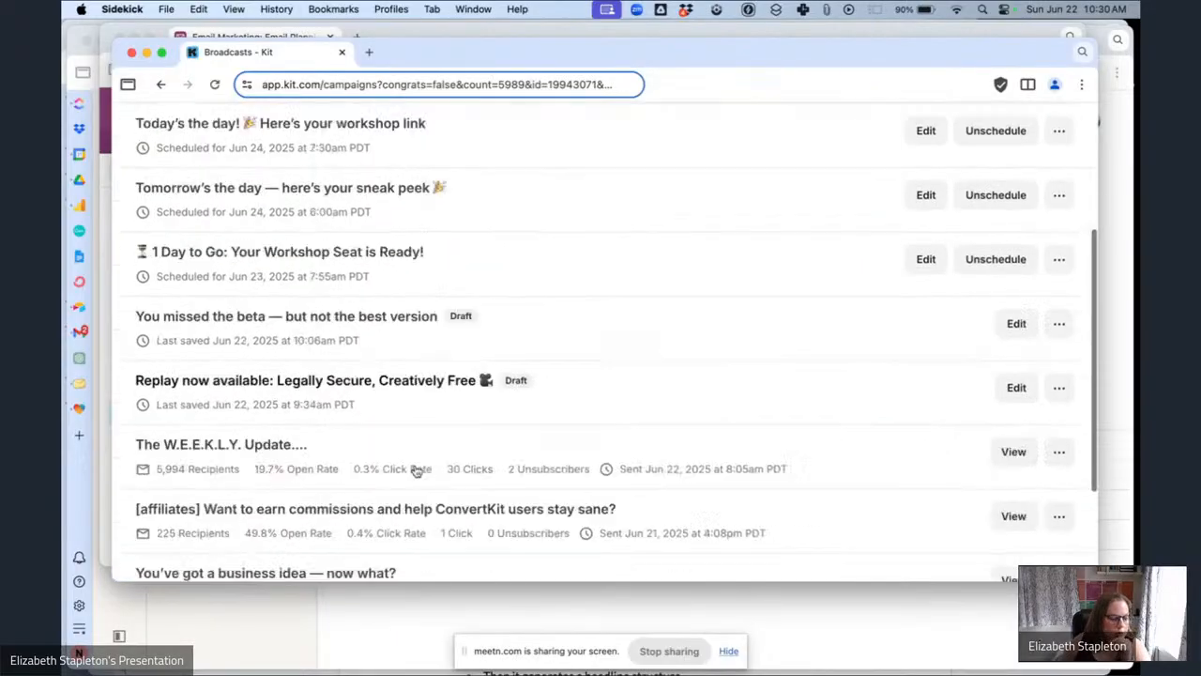
pyautogui.scroll(-1, 416, 471)
pyautogui.scroll(2, 416, 471)
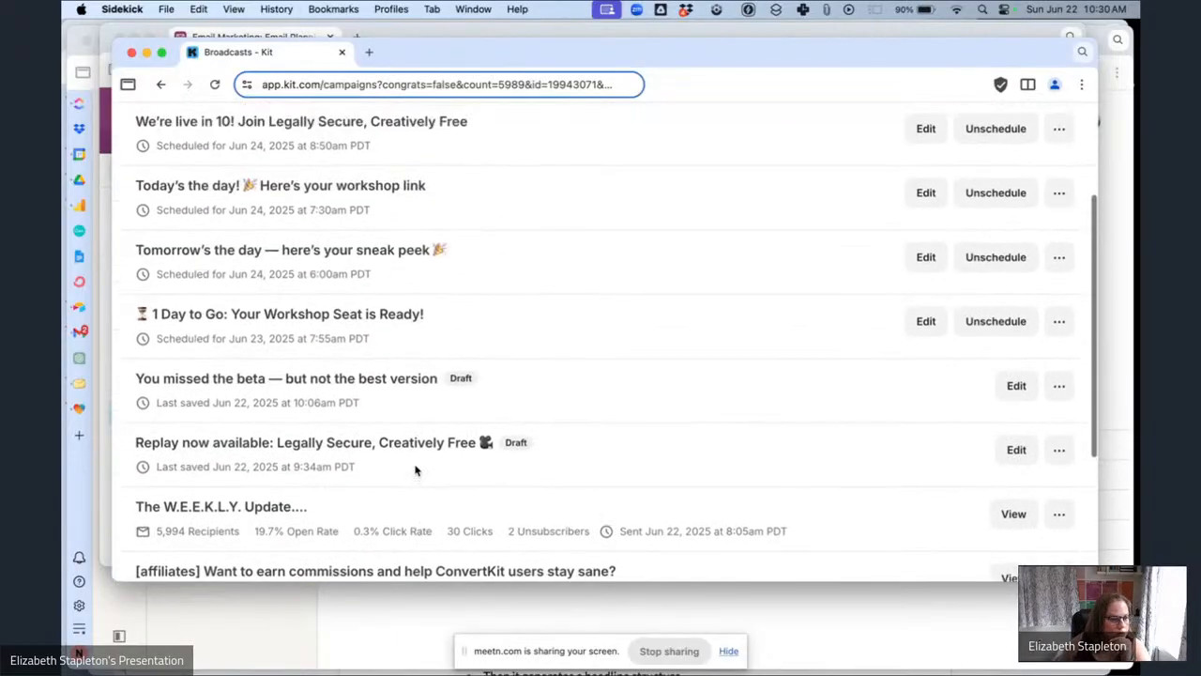
pyautogui.scroll(2, 416, 471)
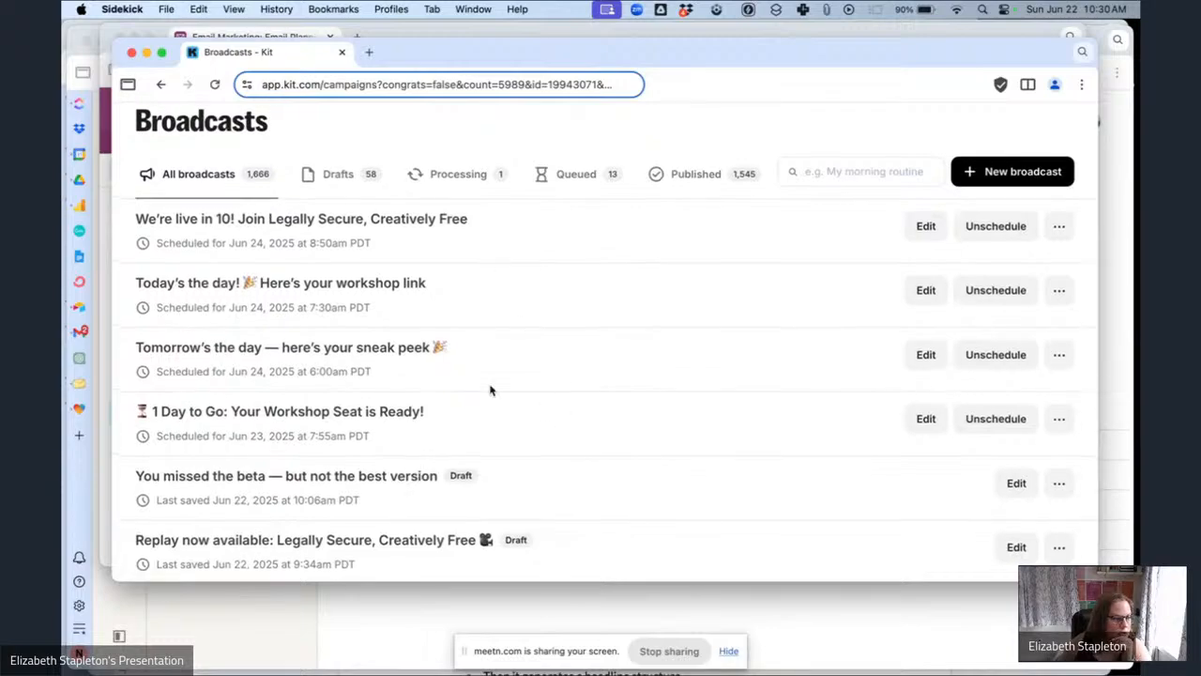
pyautogui.scroll(-4, 490, 389)
pyautogui.click(239, 549)
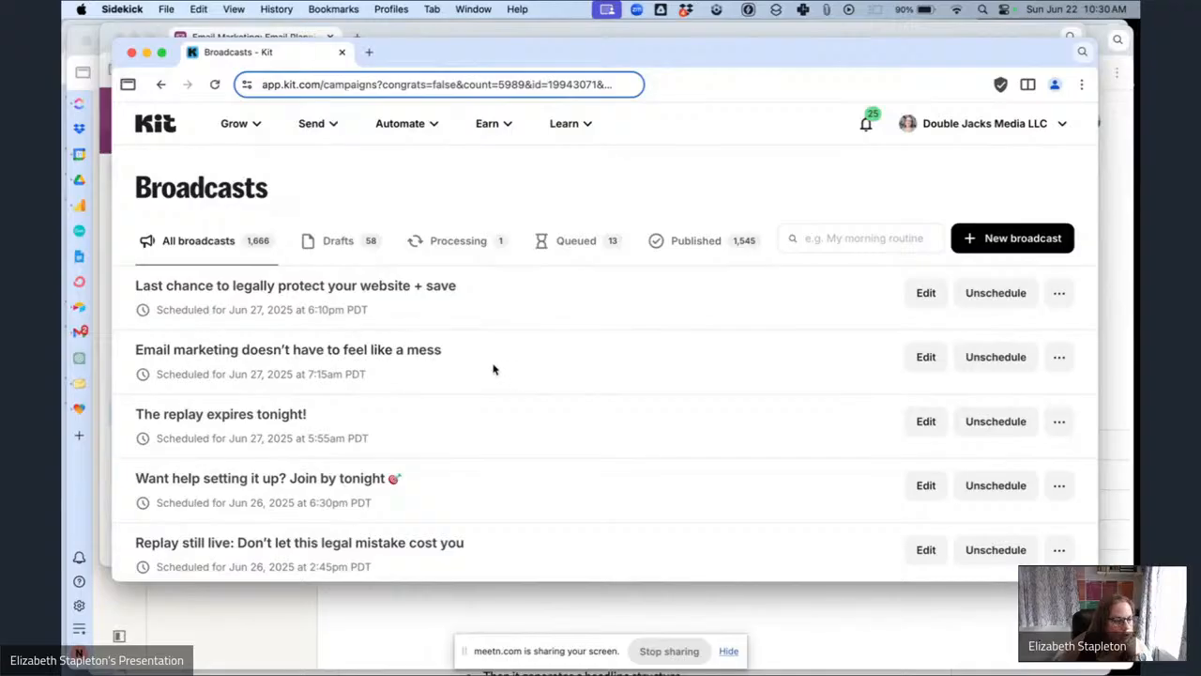
pyautogui.scroll(-2, 441, 419)
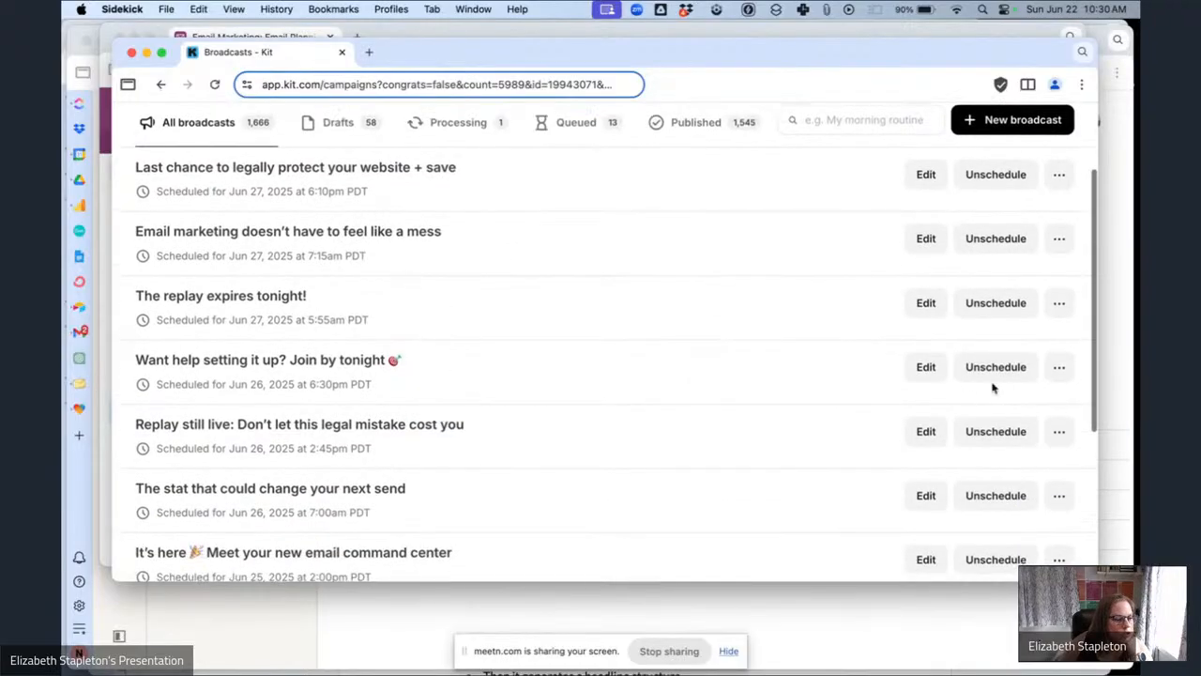
# Open the 'Want help setting it up? Join by tonight' broadcast and paste its preview text from the planning base into Preview Text.
pyautogui.click(929, 375)
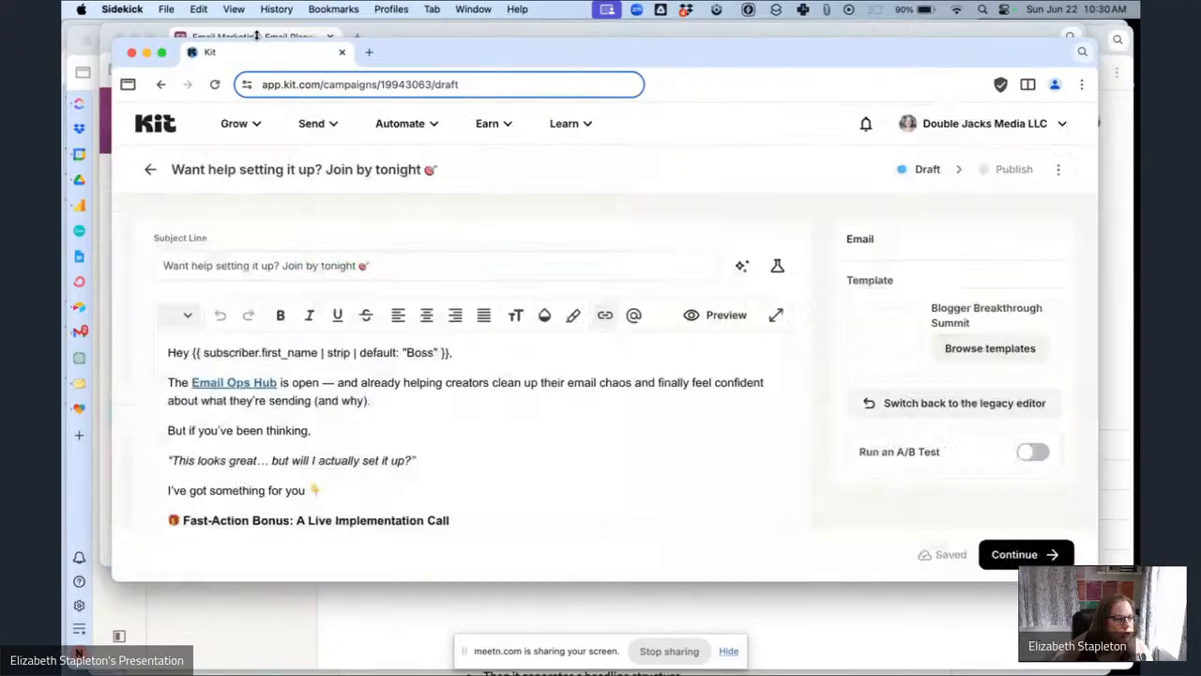
pyautogui.click(261, 35)
pyautogui.hscroll(-3, 412, 357)
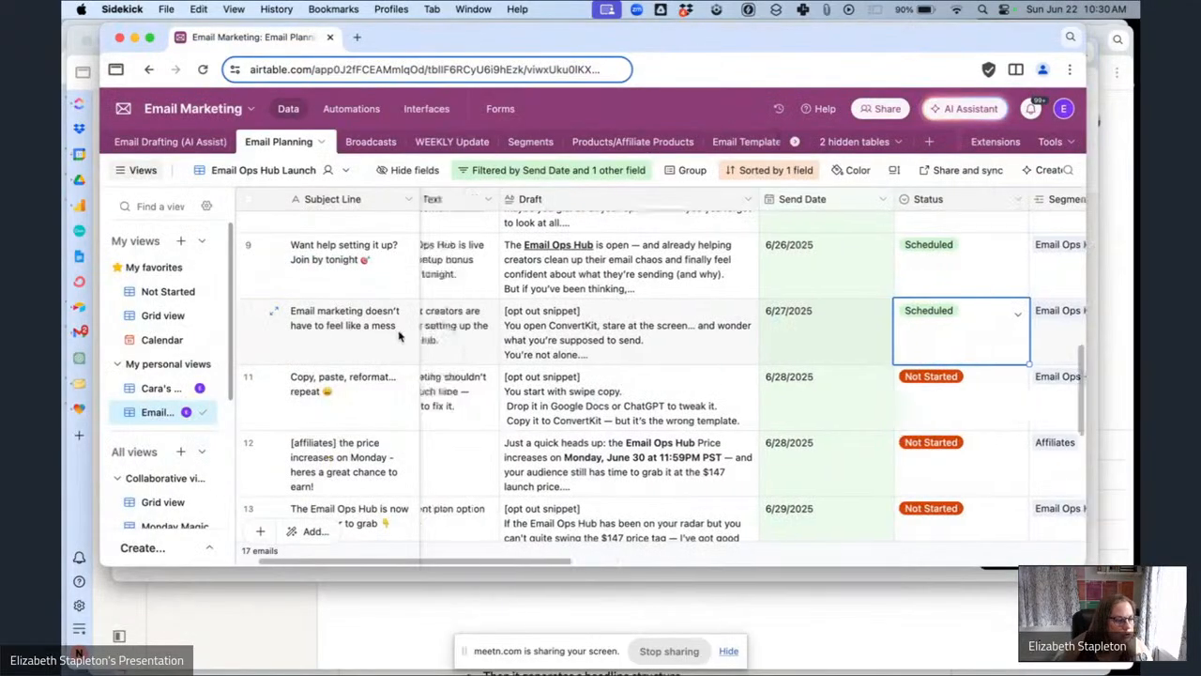
pyautogui.click(480, 272)
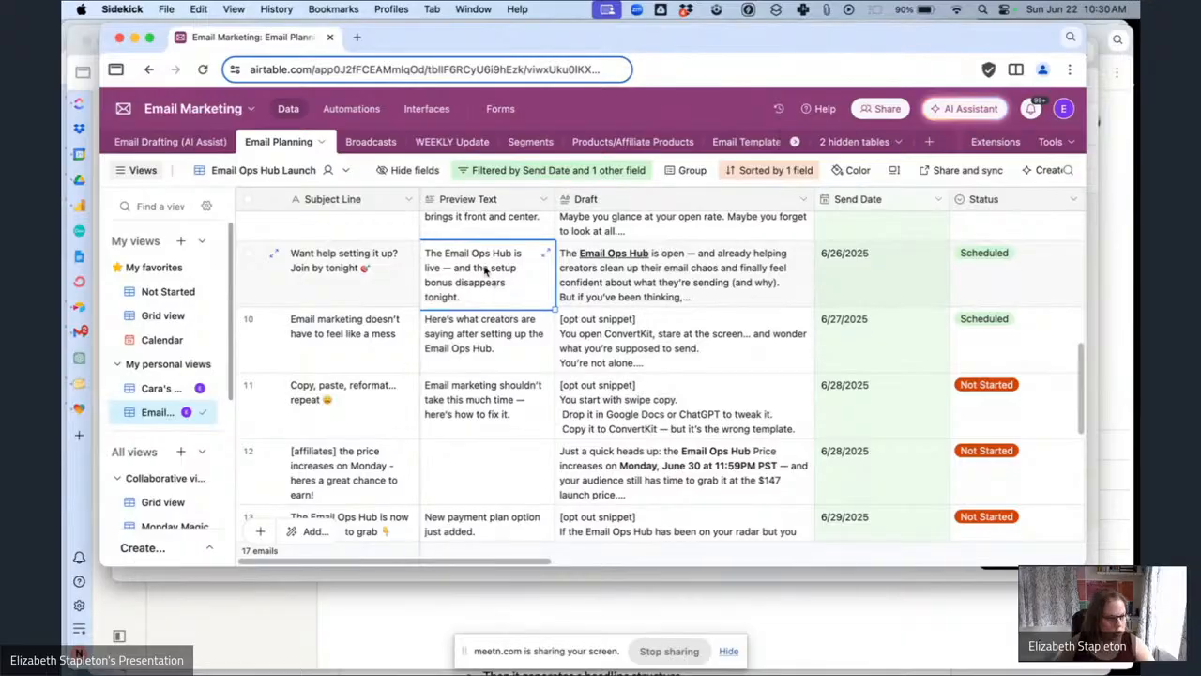
pyautogui.press('super+c')
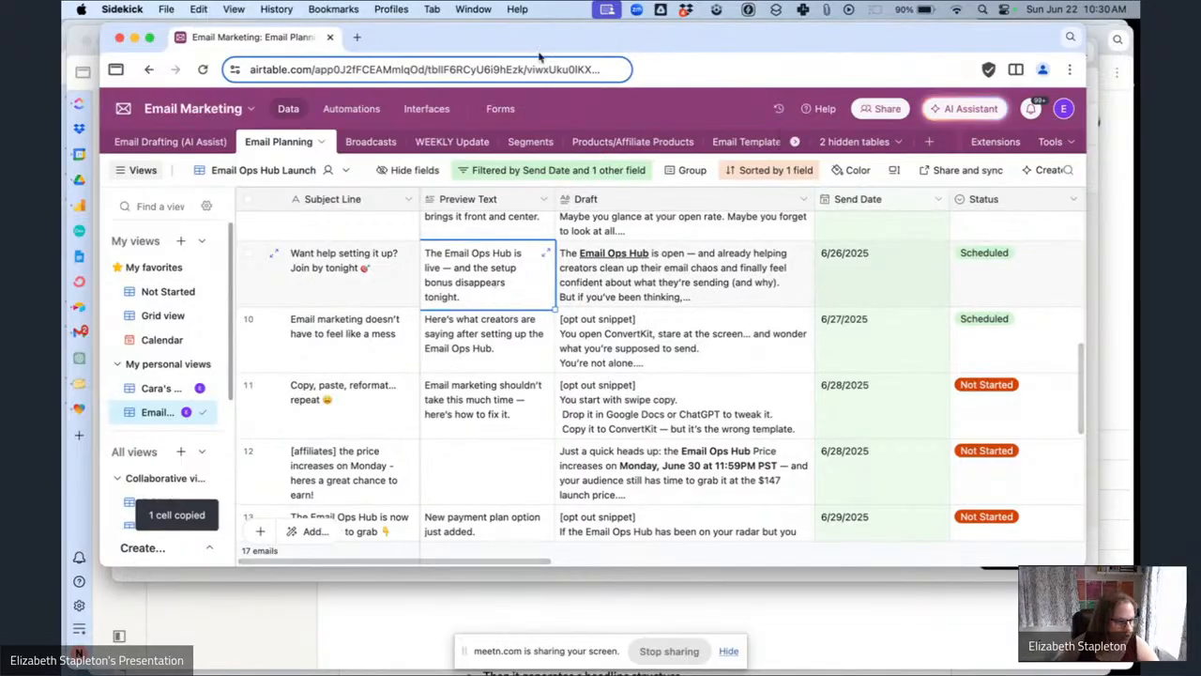
pyautogui.click(414, 585)
pyautogui.scroll(-1, 707, 438)
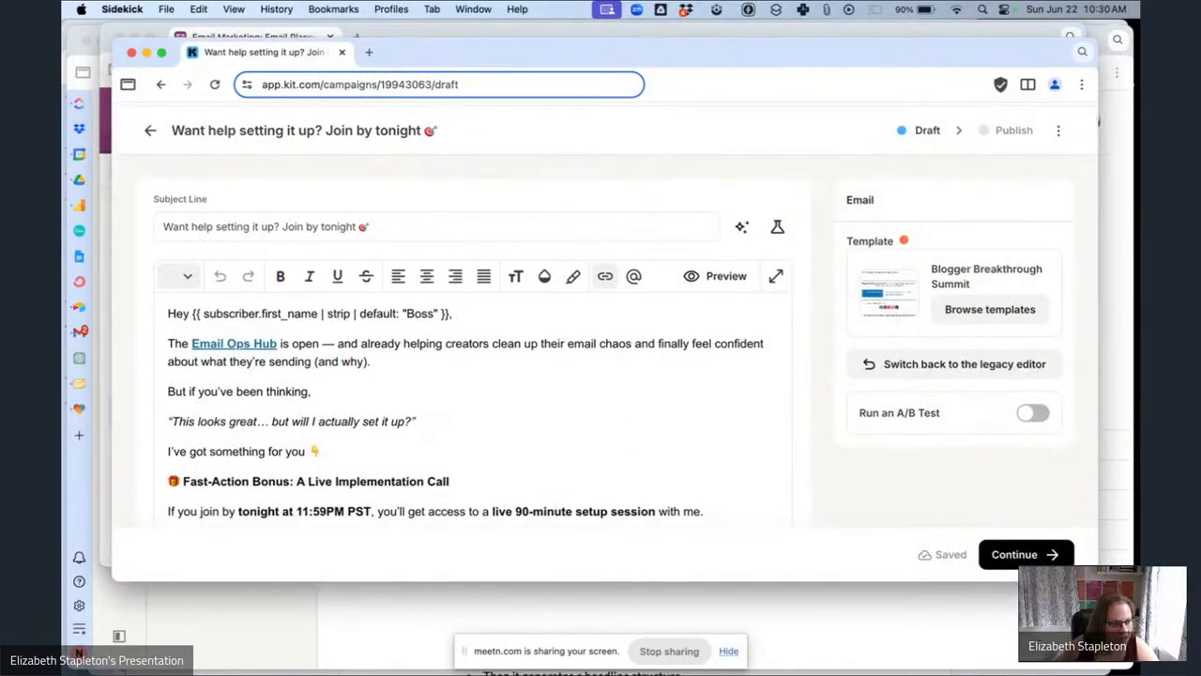
pyautogui.click(1018, 554)
pyautogui.scroll(-3, 454, 341)
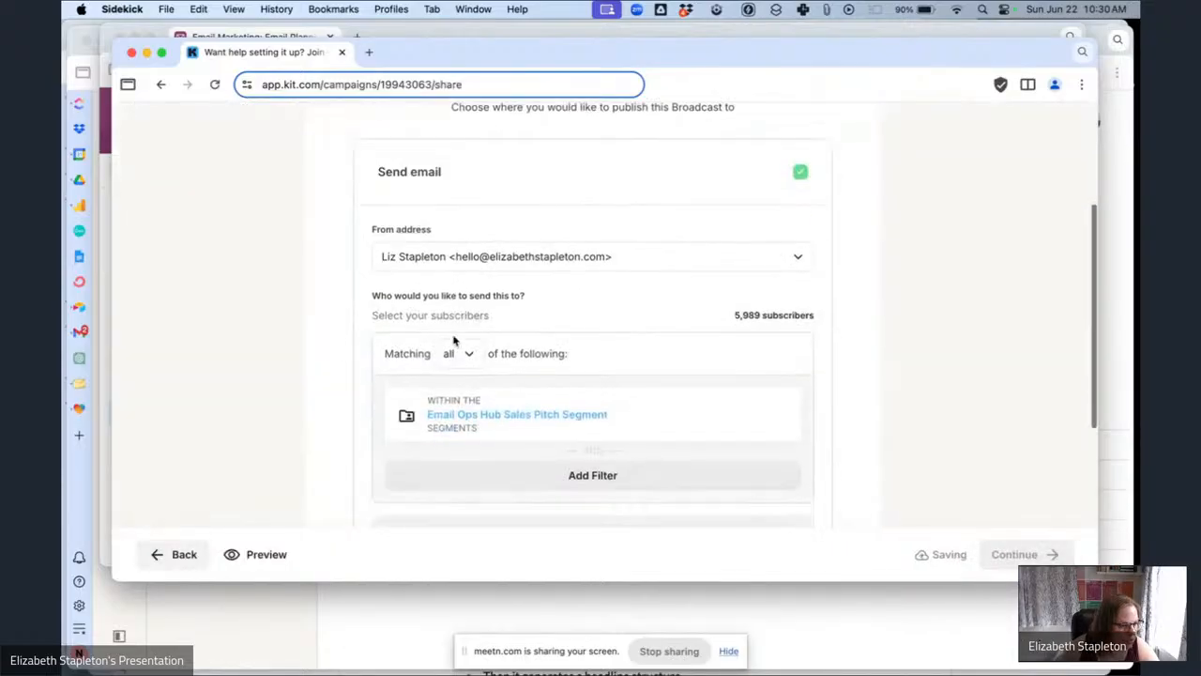
pyautogui.scroll(-5, 455, 341)
pyautogui.click(434, 361)
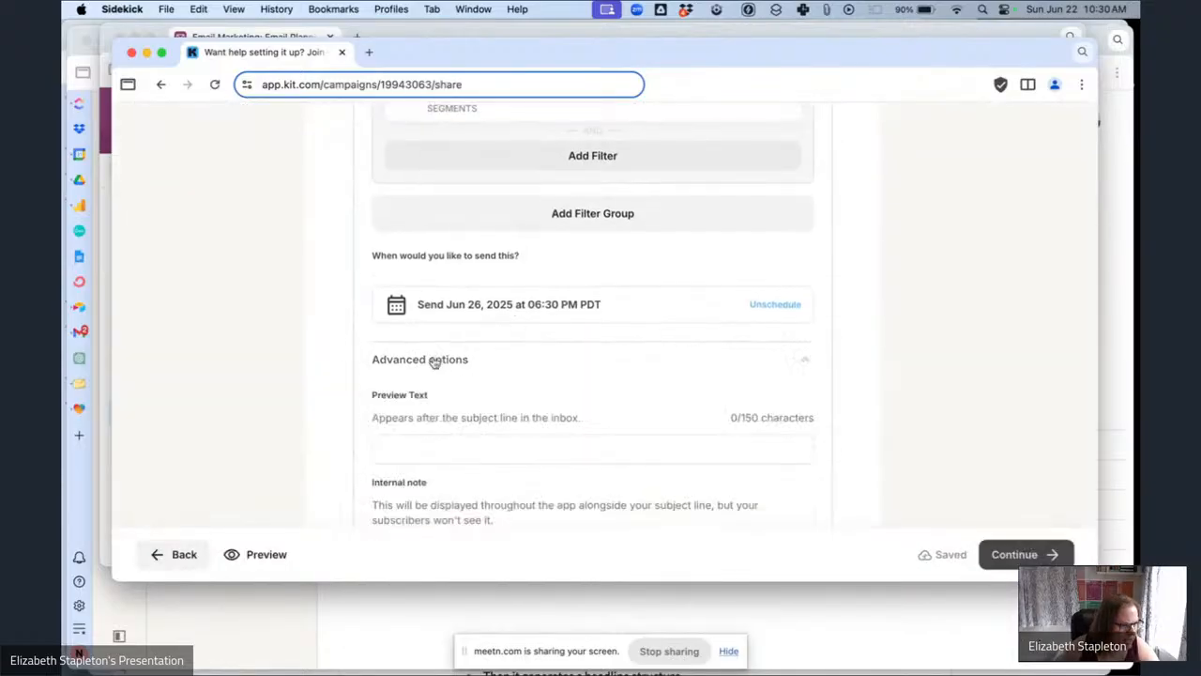
pyautogui.click(448, 449)
pyautogui.press('super+v')
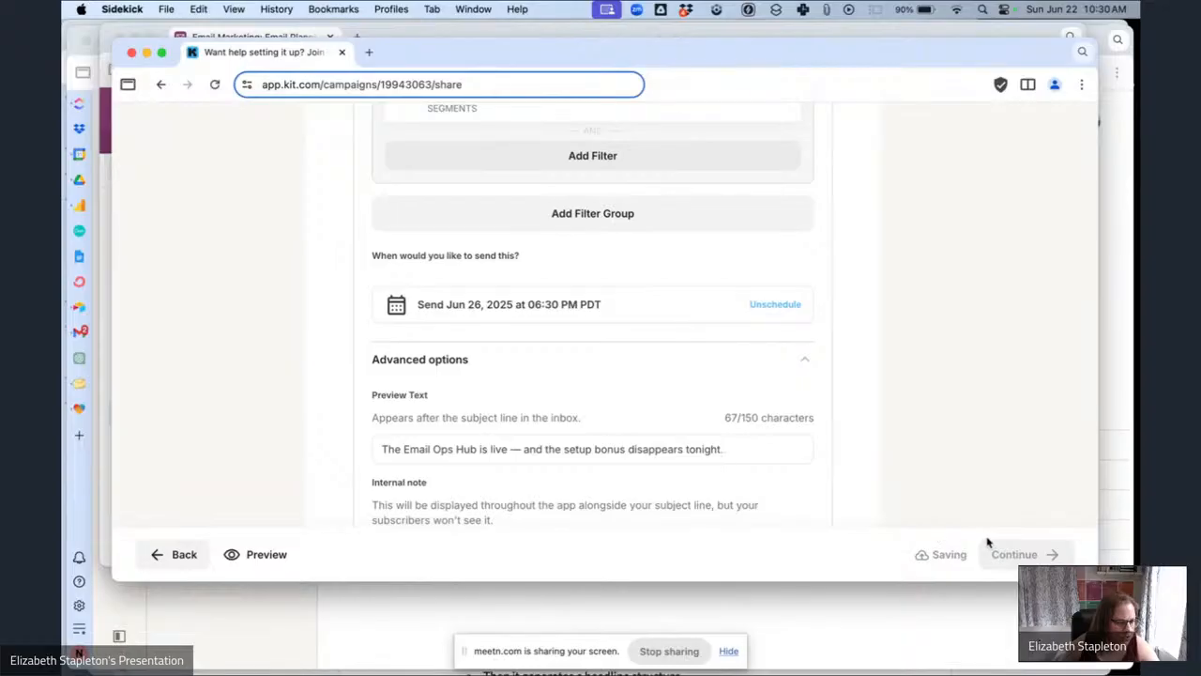
# Continue to the review and schedule this broadcast for its June 26 send time.
pyautogui.click(1019, 555)
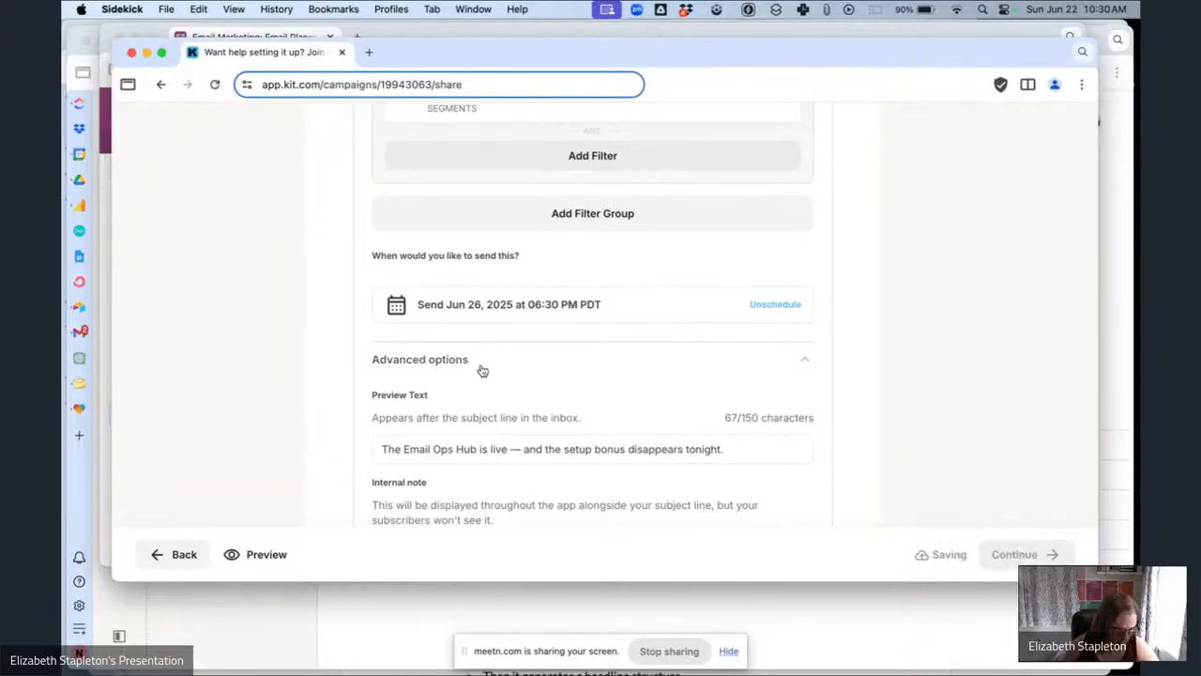
pyautogui.scroll(-5, 823, 469)
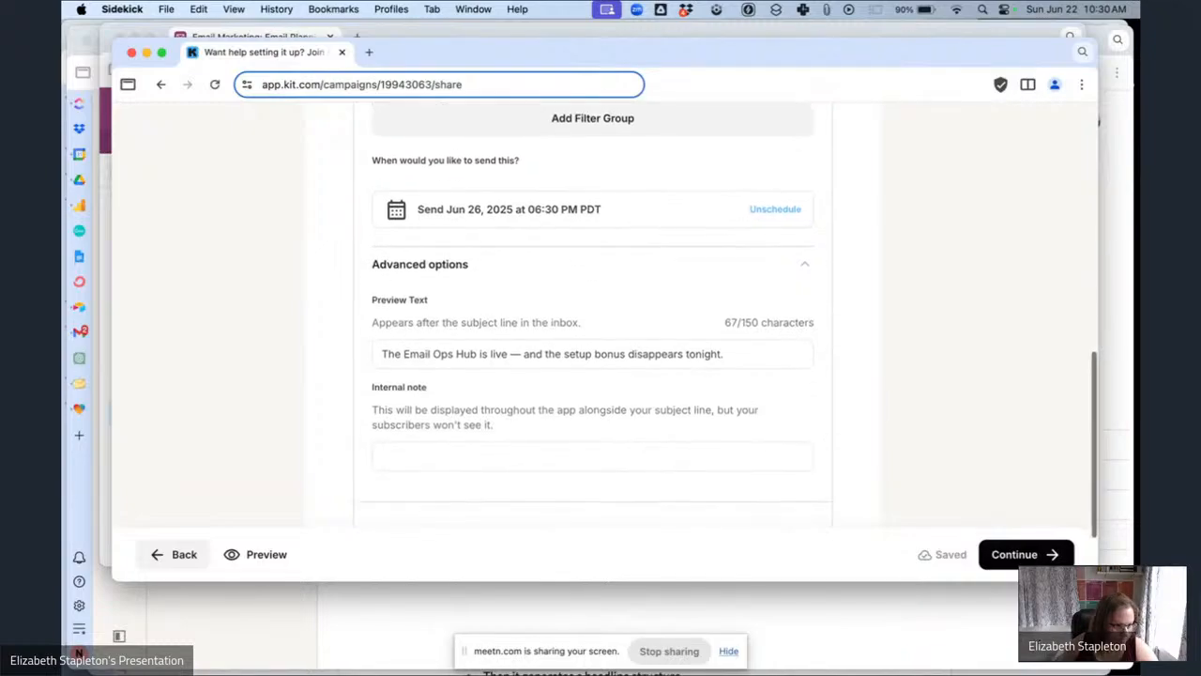
pyautogui.click(1019, 554)
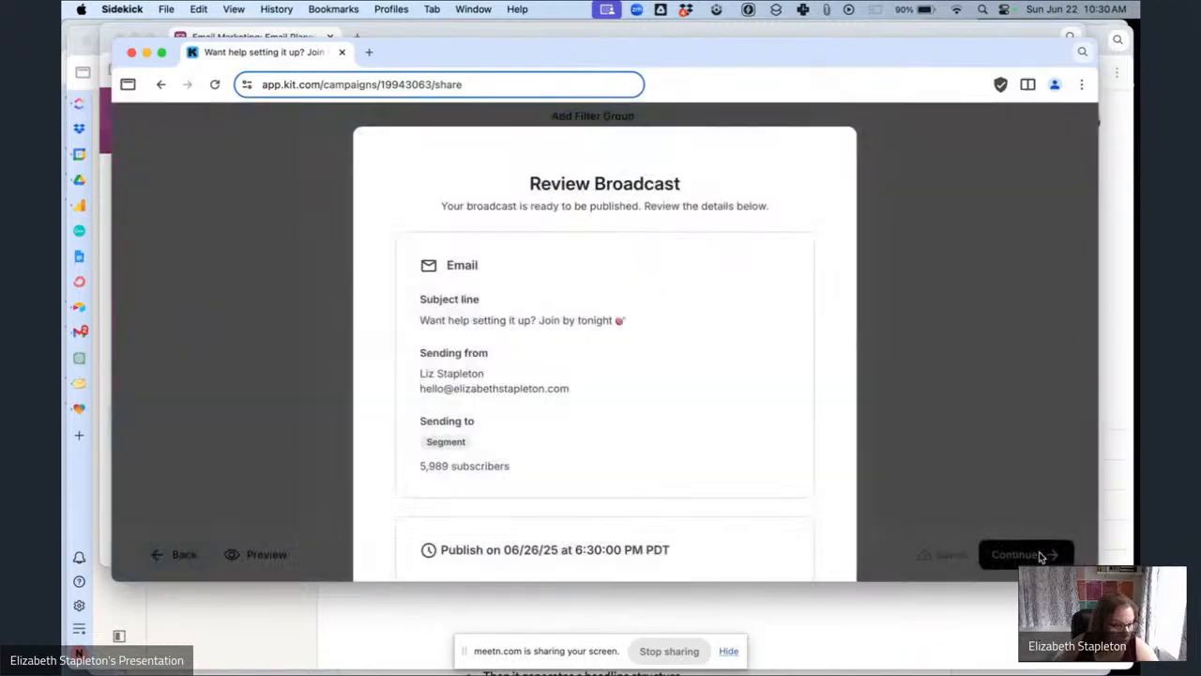
pyautogui.scroll(-5, 644, 427)
pyautogui.click(509, 461)
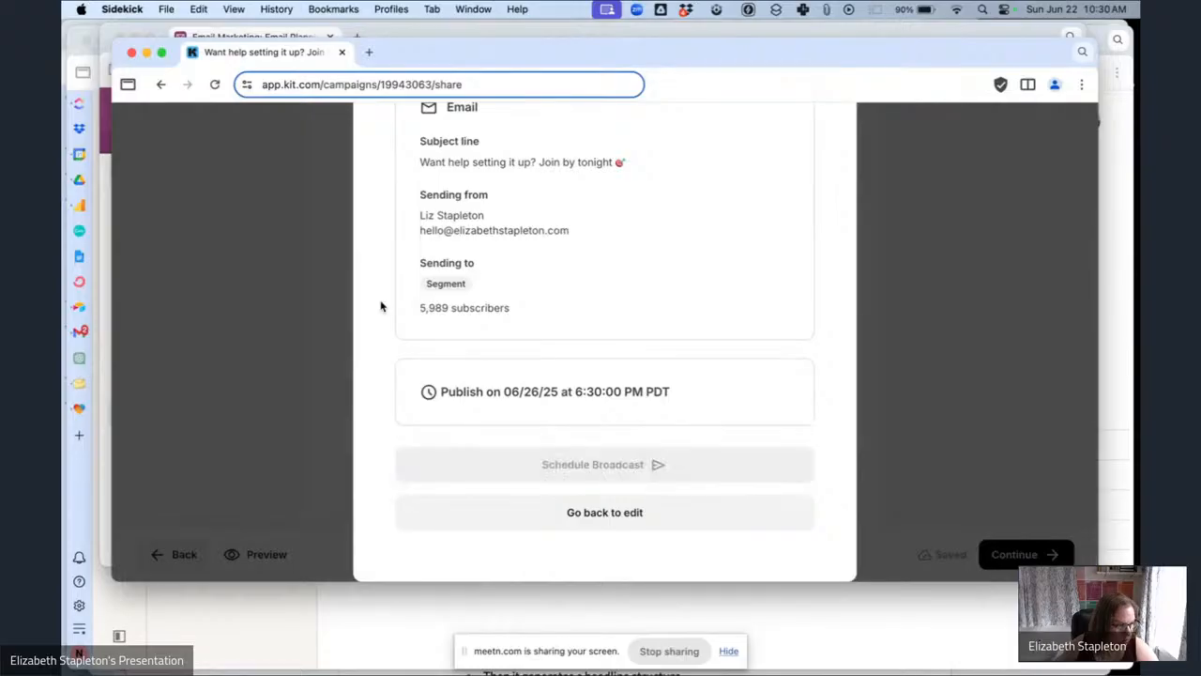
# Copy the preview text of 'The stat that could change your next send' from the planning base.
pyautogui.click(211, 36)
pyautogui.scroll(2, 485, 312)
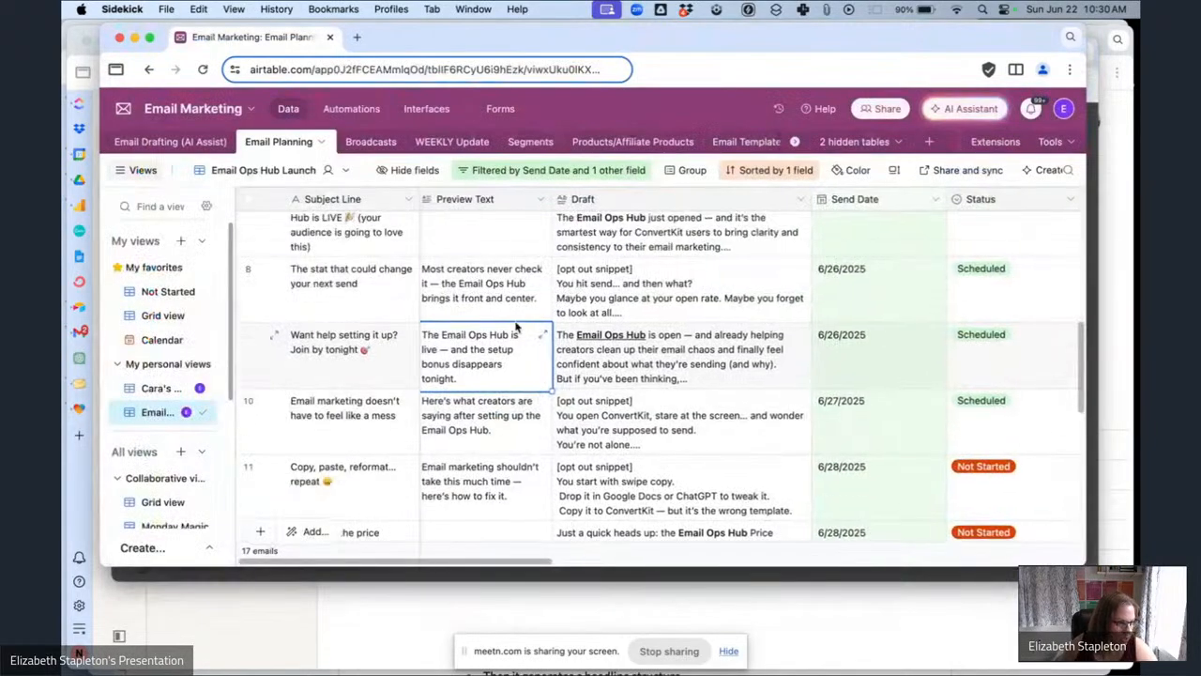
pyautogui.click(485, 311)
pyautogui.press('super+c')
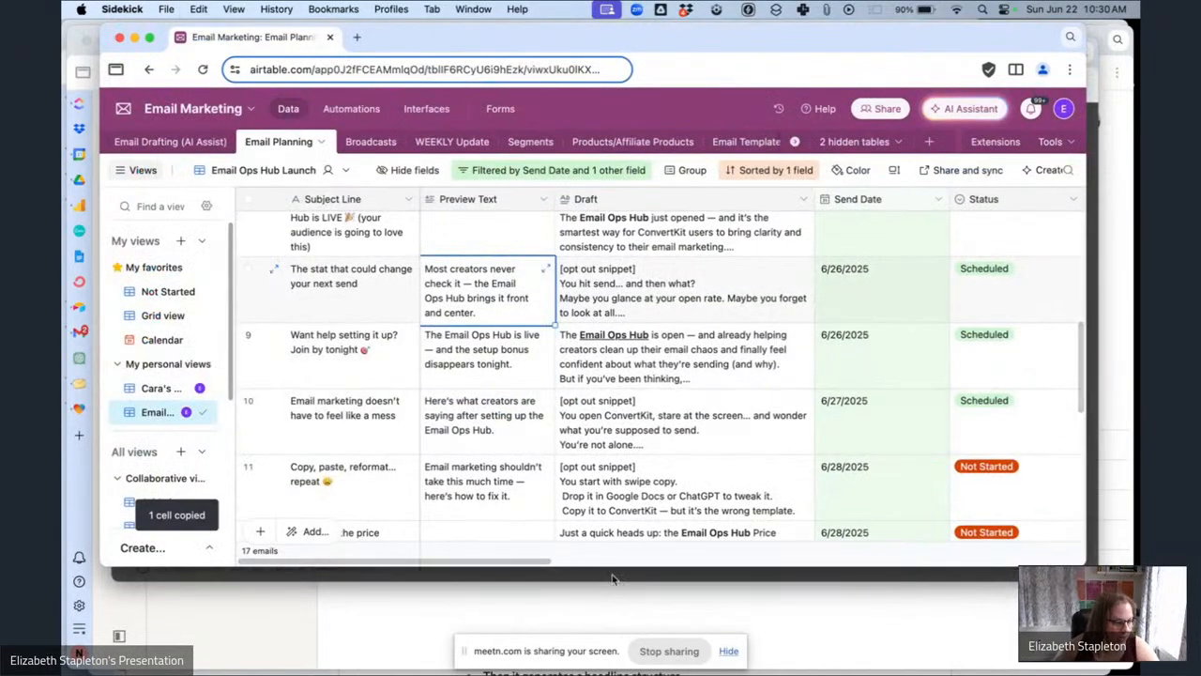
# Open the 'The stat that could change your next send' broadcast and paste the copied preview text into Preview Text.
pyautogui.click(610, 574)
pyautogui.click(823, 189)
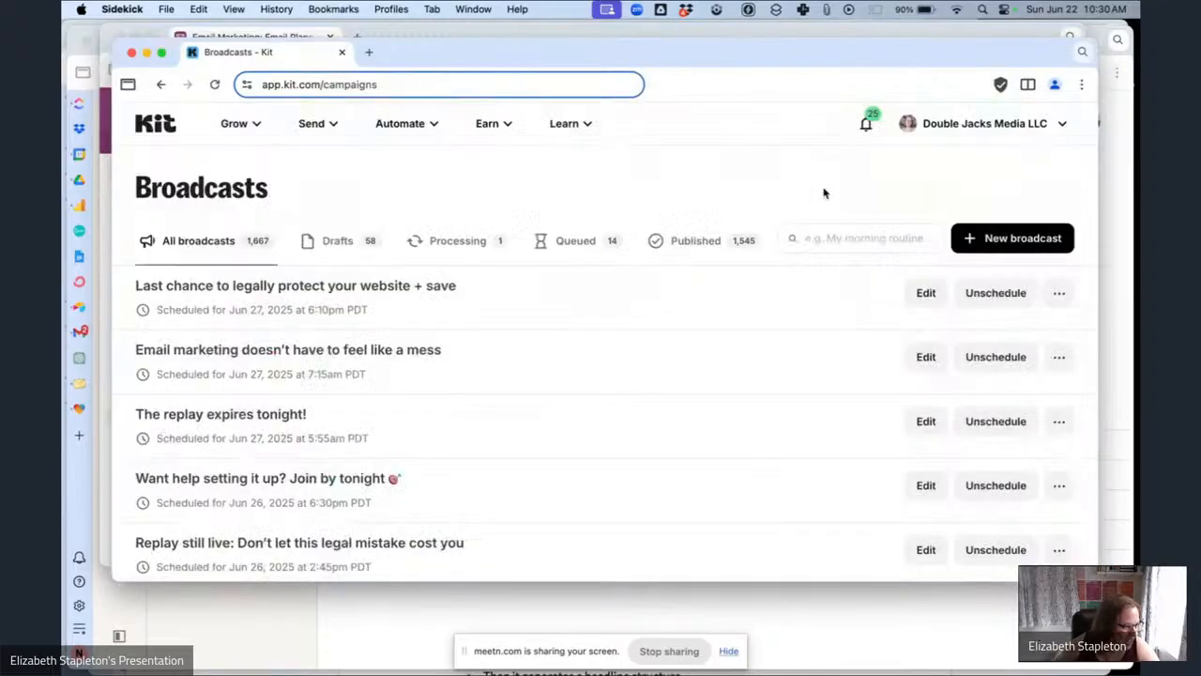
pyautogui.scroll(-3, 451, 403)
pyautogui.click(926, 484)
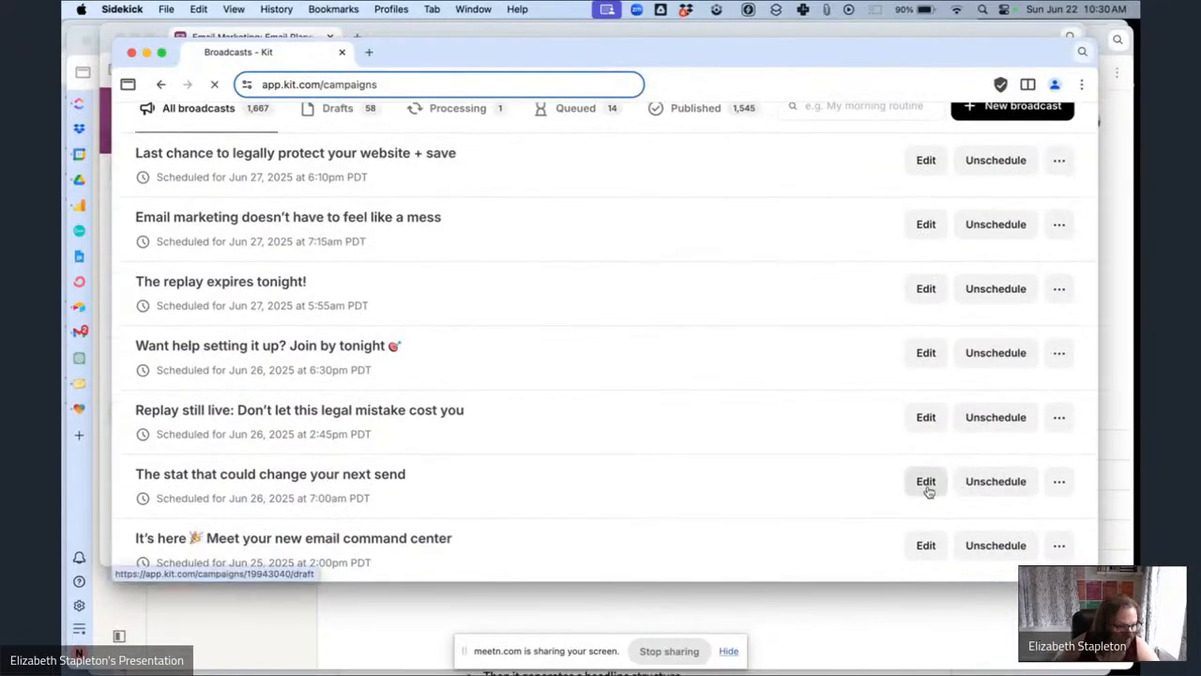
pyautogui.scroll(-5, 571, 422)
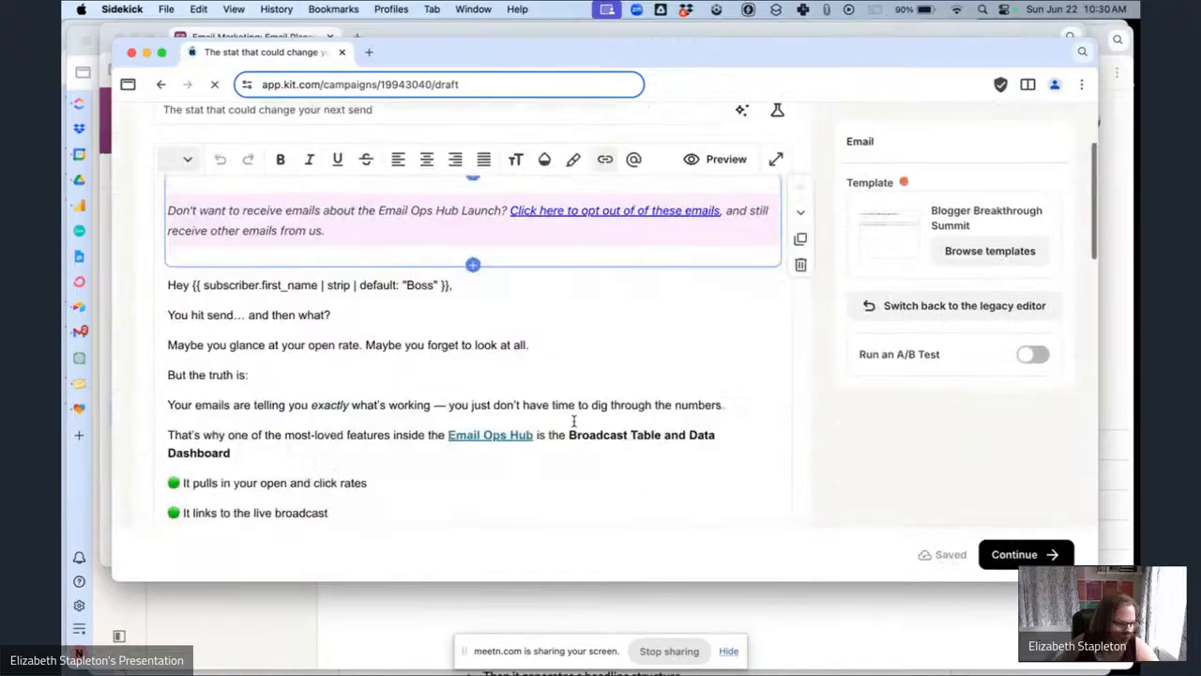
pyautogui.click(1032, 556)
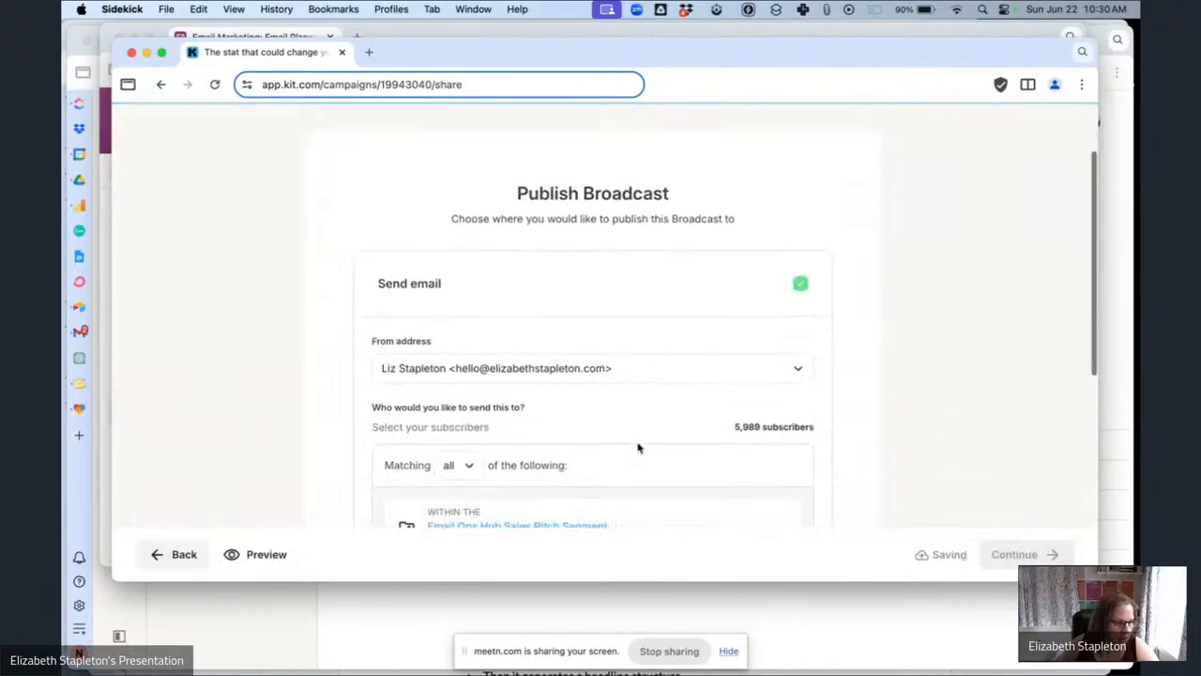
pyautogui.scroll(-3, 638, 445)
pyautogui.scroll(-5, 610, 422)
pyautogui.click(519, 375)
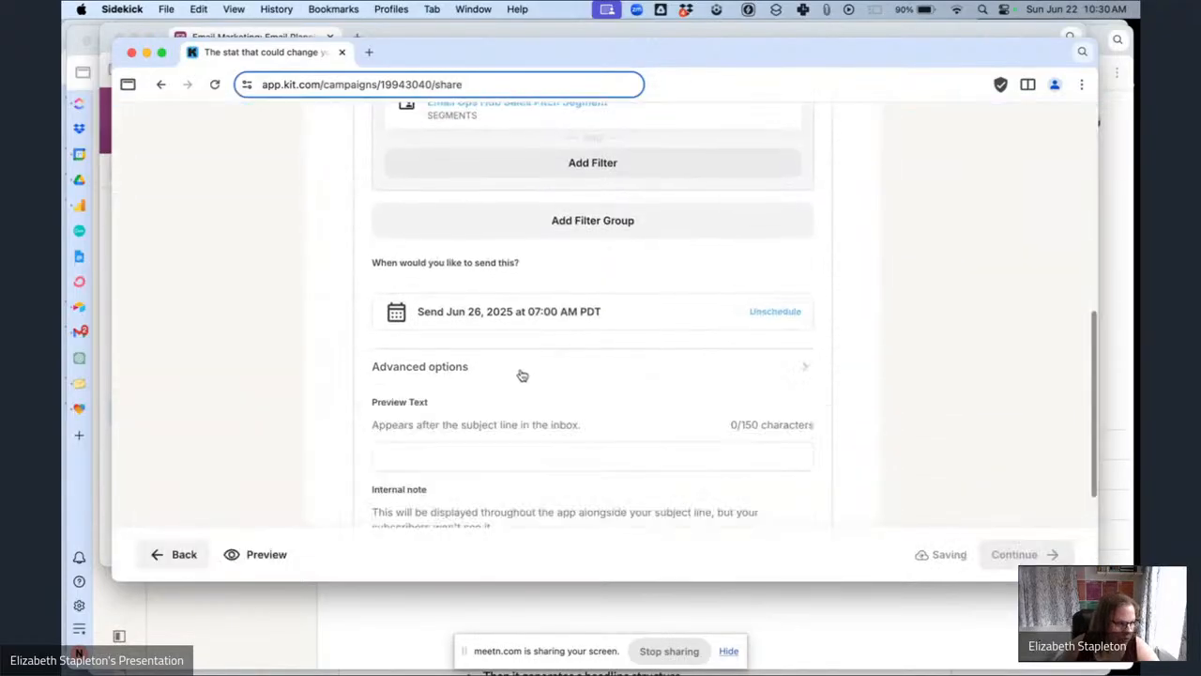
pyautogui.click(526, 456)
pyautogui.press('super+v')
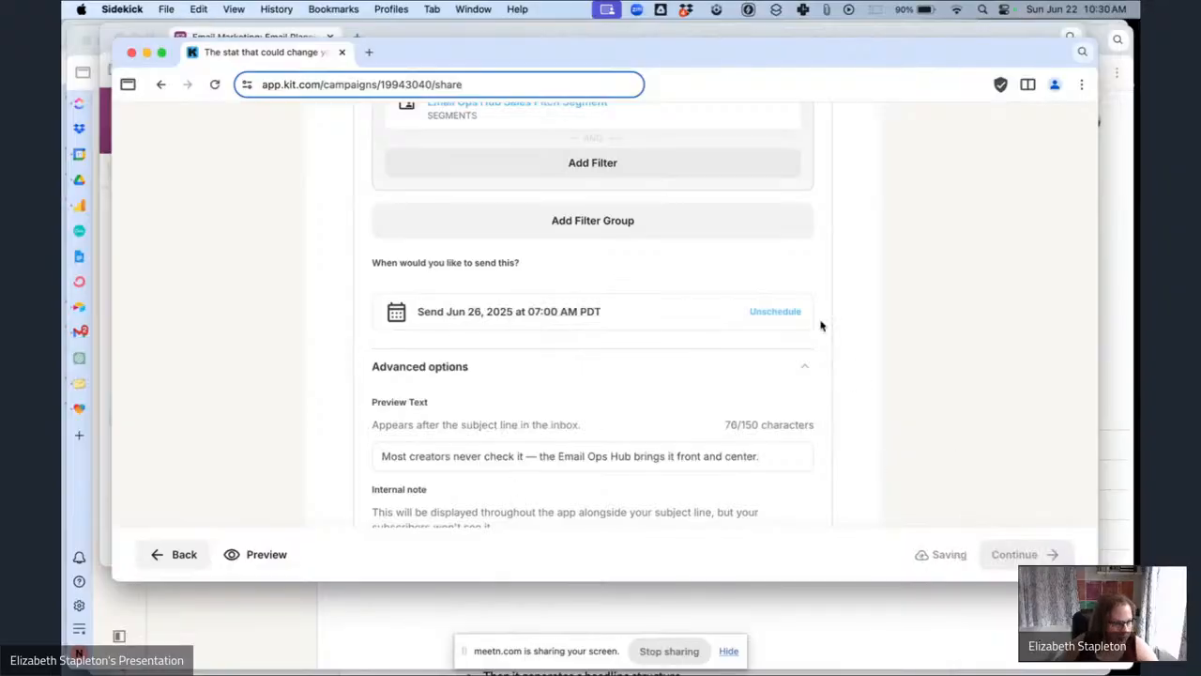
# Continue to the review and schedule this broadcast for its June 26, 7:00 AM send time.
pyautogui.scroll(2, 812, 307)
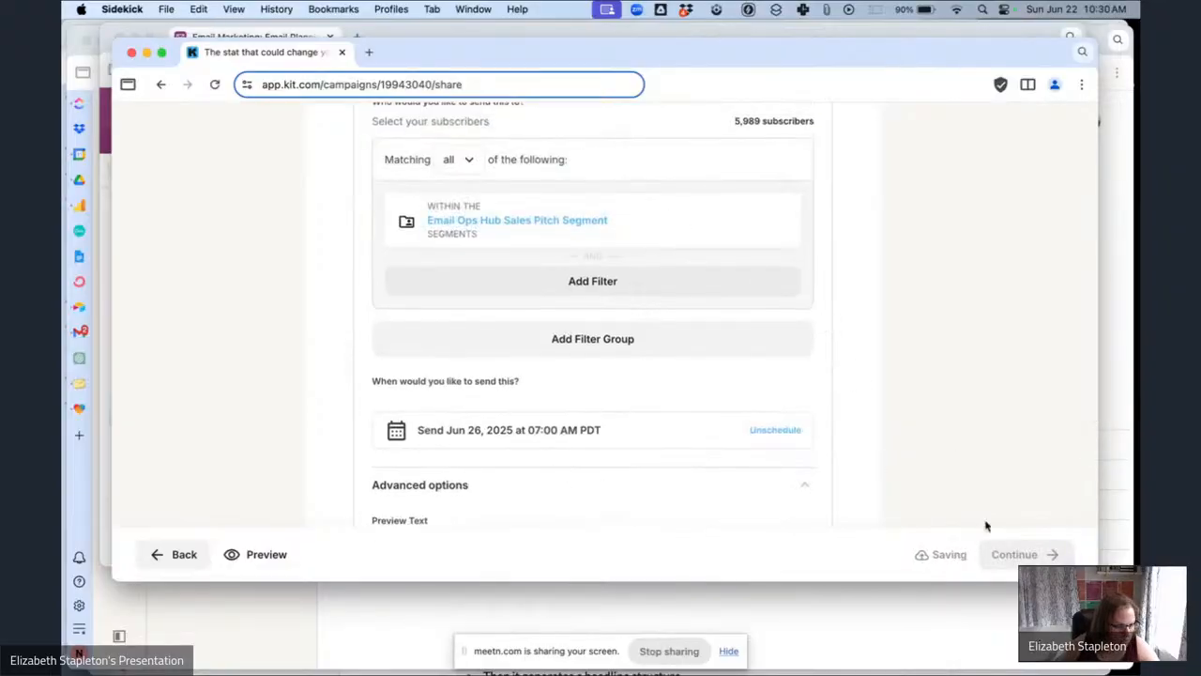
pyautogui.click(1023, 555)
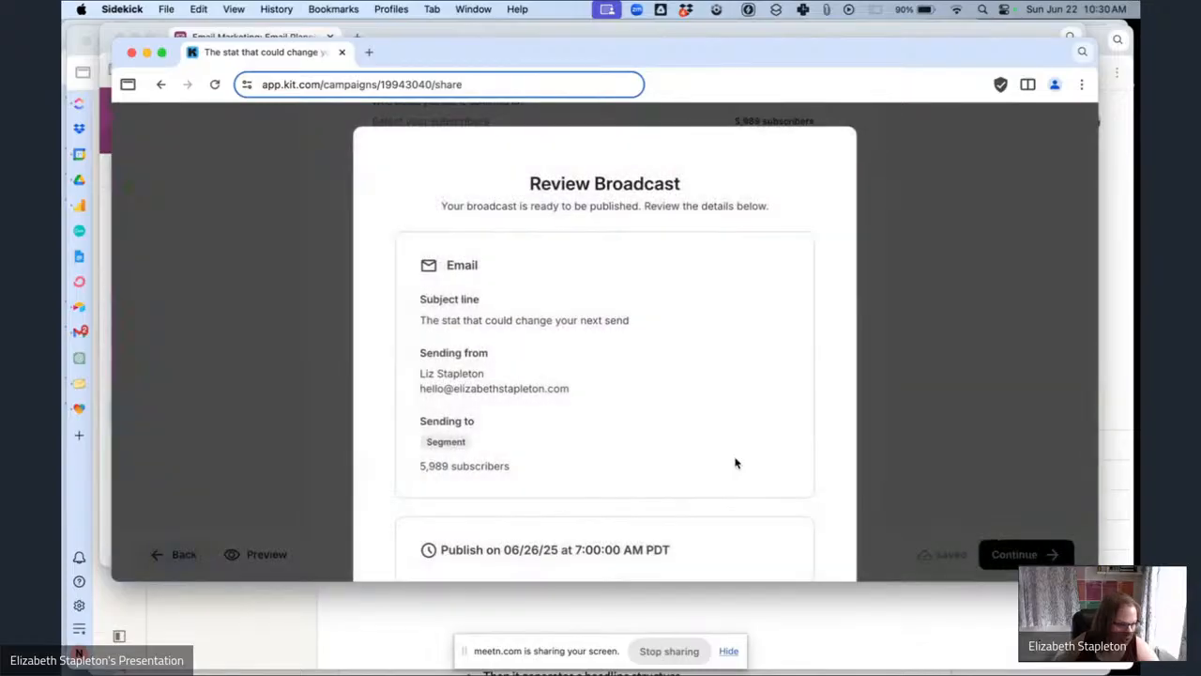
pyautogui.scroll(-3, 606, 399)
pyautogui.click(603, 463)
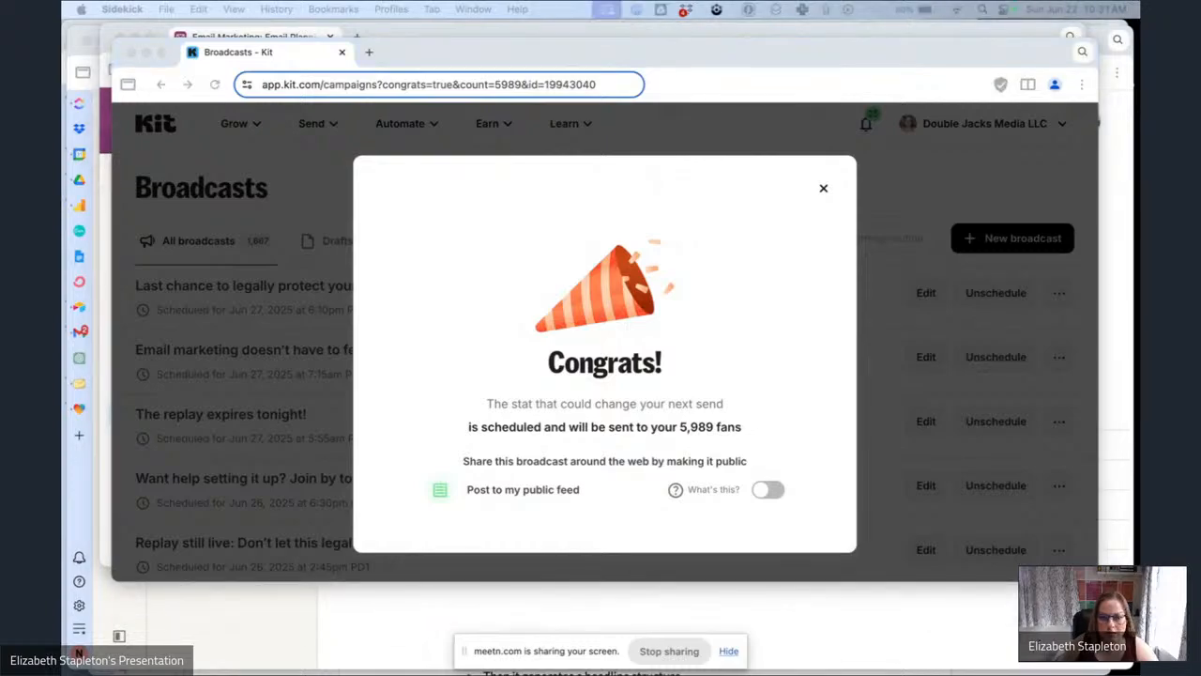
pyautogui.click(824, 192)
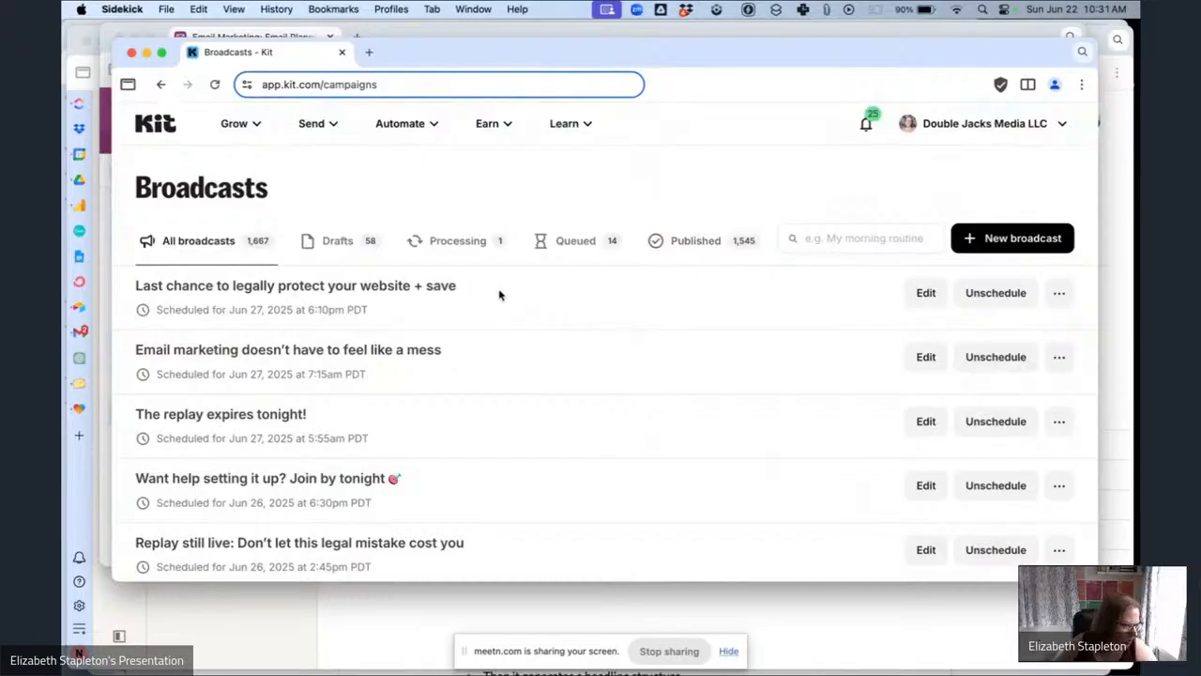
# Open the overview of the 'It's here 🎉 Meet your new email command center' broadcast and return to the broadcasts list.
pyautogui.scroll(-5, 498, 295)
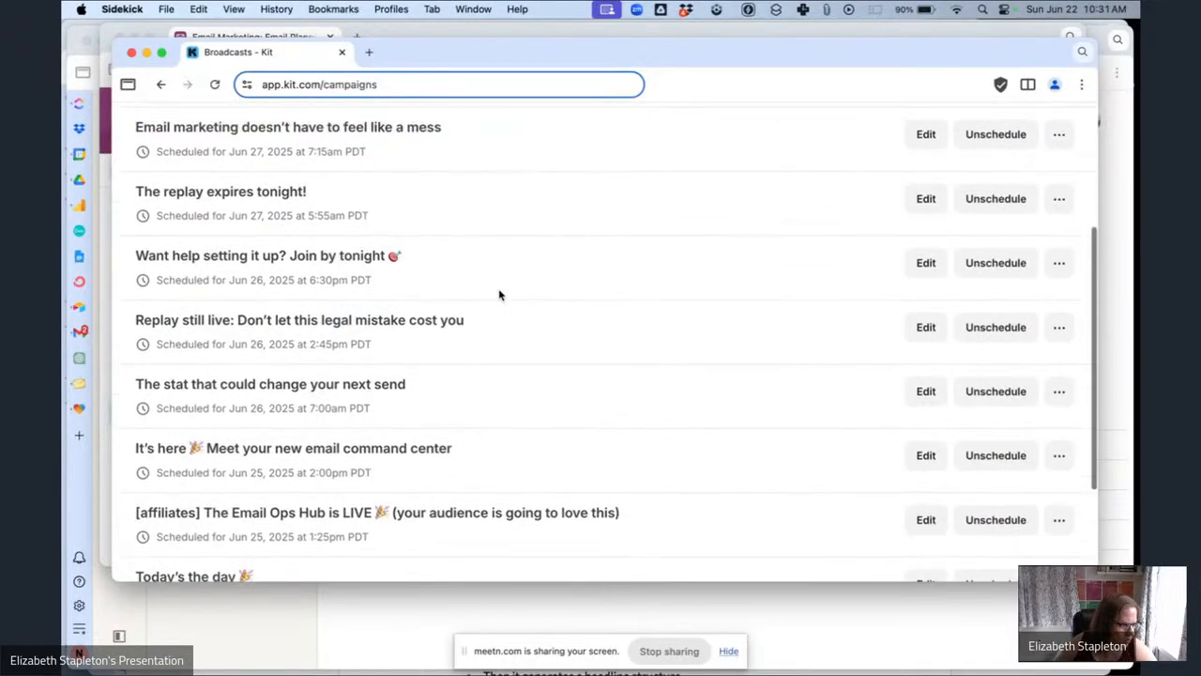
pyautogui.scroll(1, 498, 294)
pyautogui.scroll(-3, 492, 297)
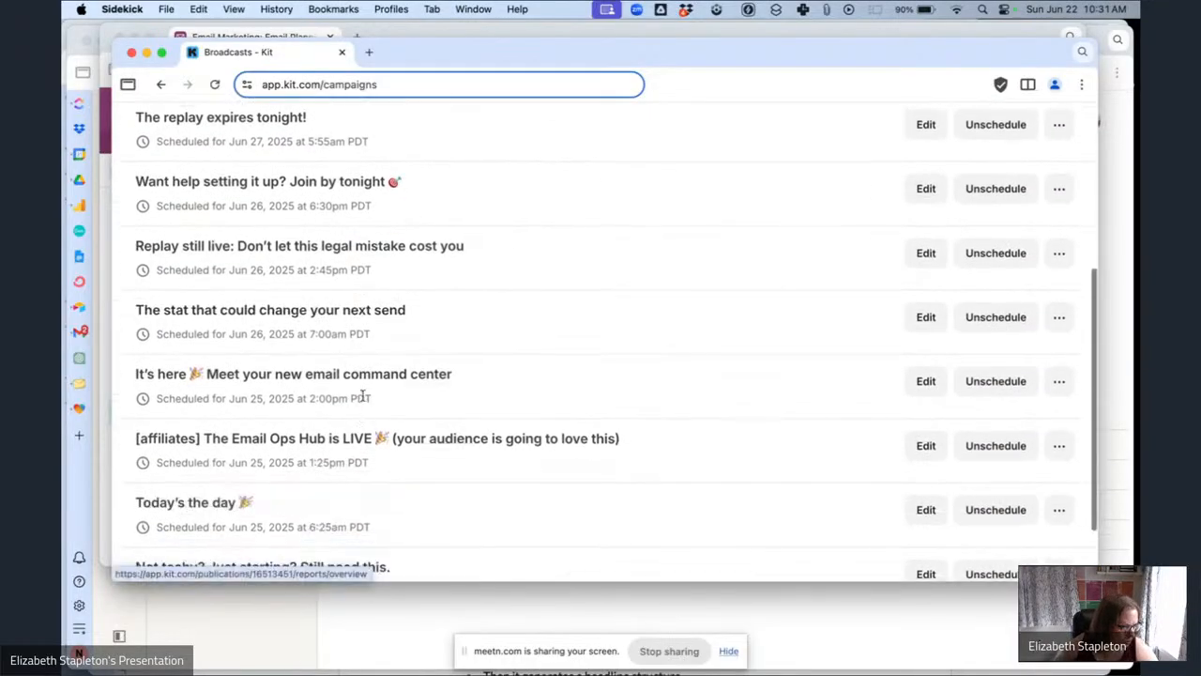
pyautogui.click(371, 377)
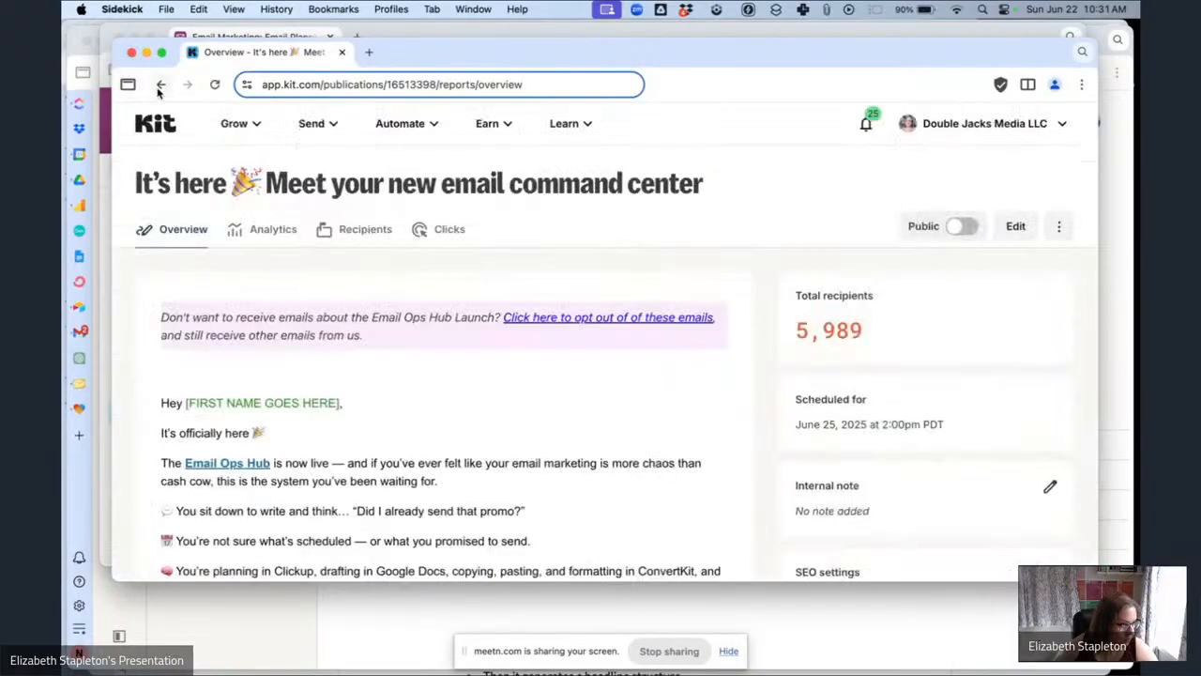
pyautogui.click(160, 84)
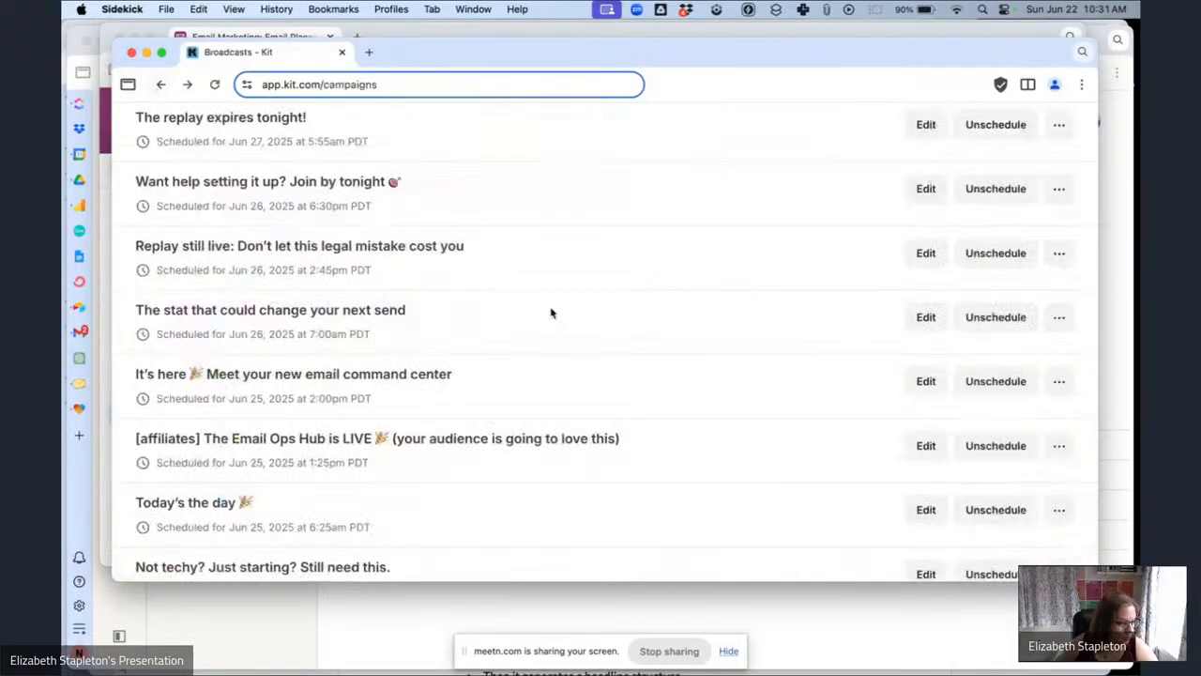
# Open the 'It's here 🎉' broadcast for editing and copy its preview text from the planning base.
pyautogui.click(915, 386)
pyautogui.click(278, 34)
pyautogui.scroll(1, 398, 256)
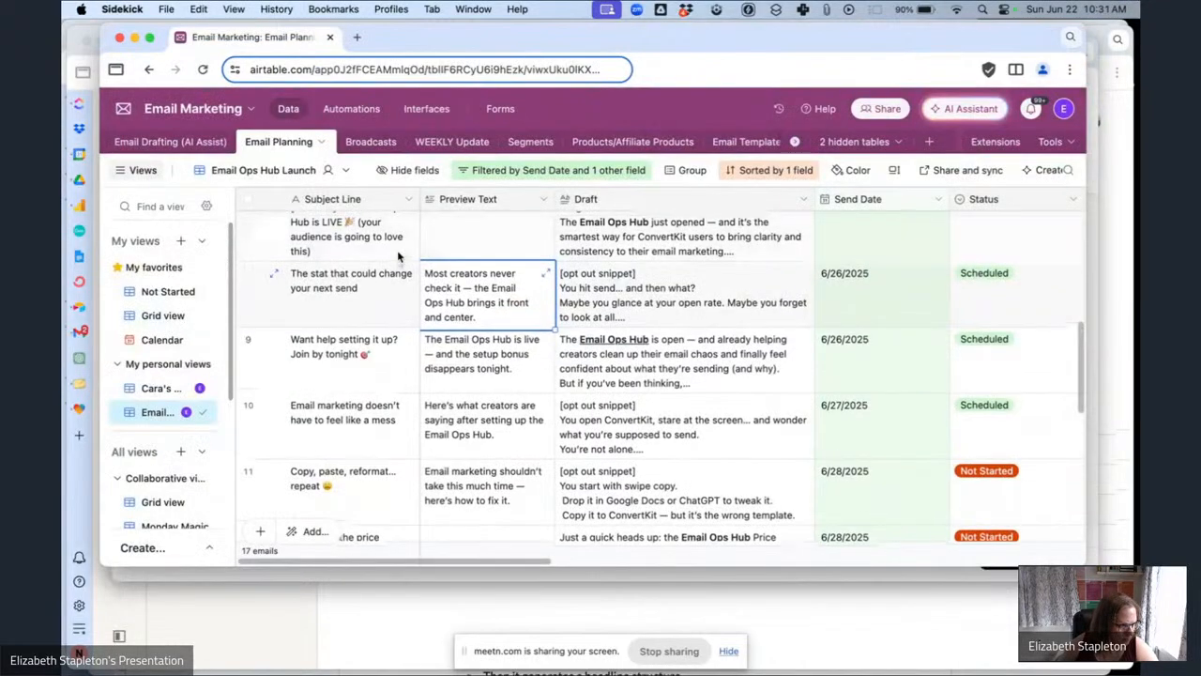
pyautogui.scroll(3, 450, 272)
pyautogui.click(498, 296)
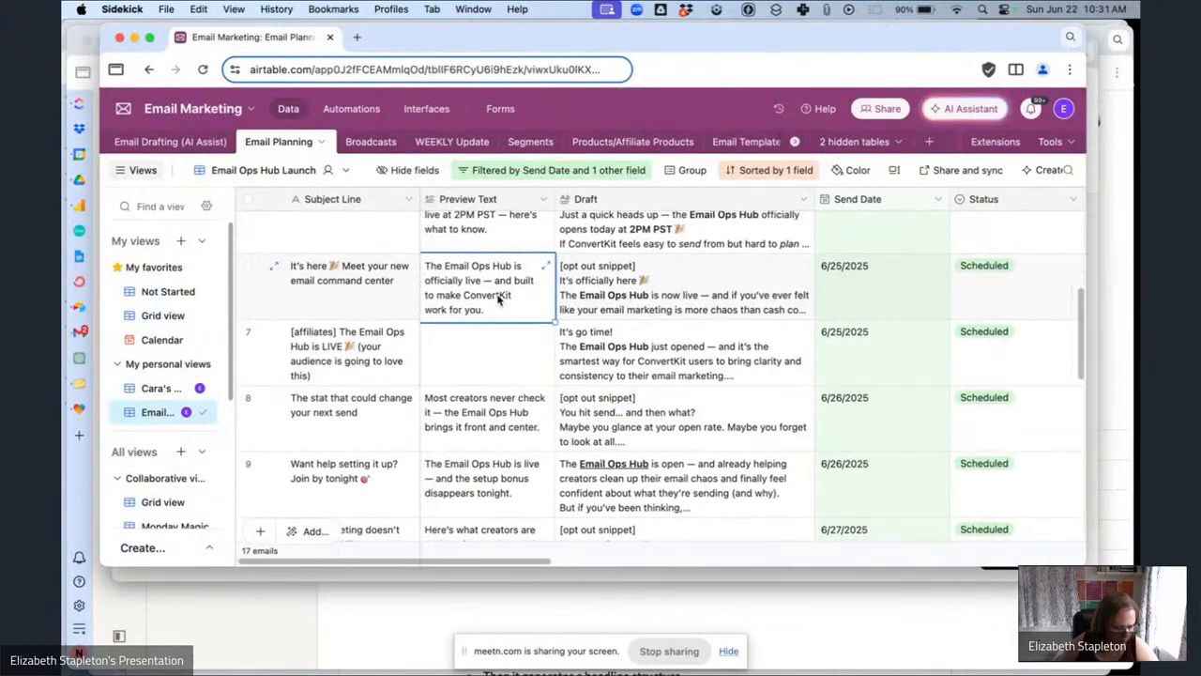
pyautogui.press('super+c')
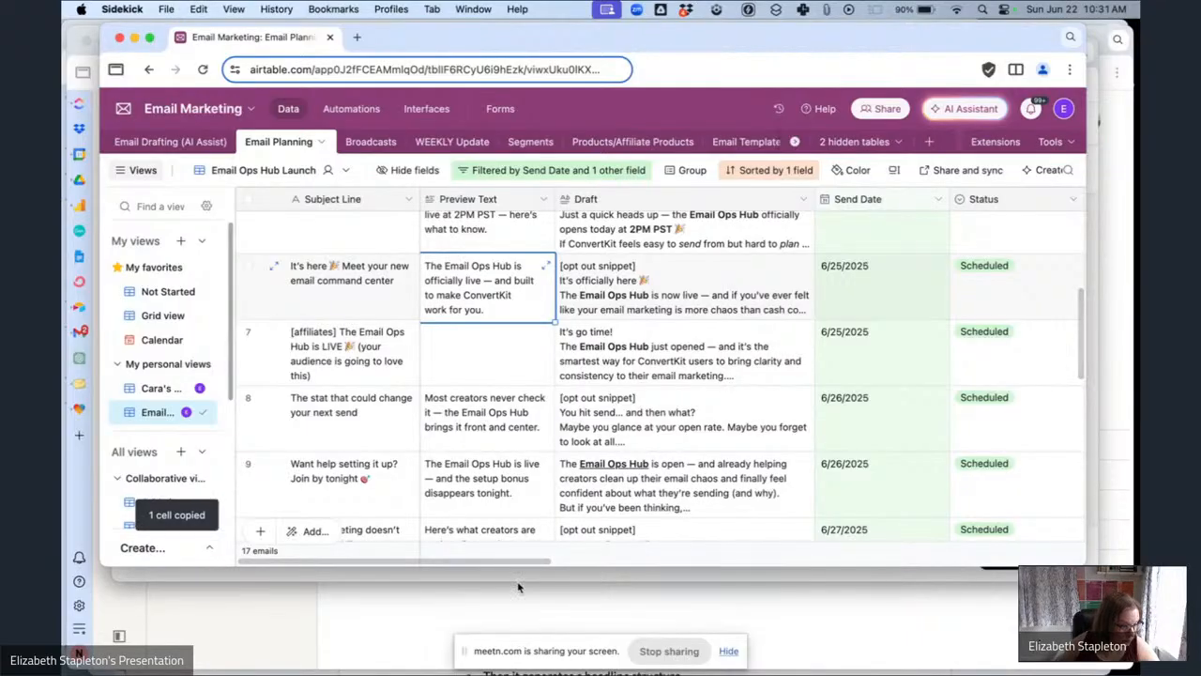
# Paste the copied preview text into the 'It's here 🎉' broadcast's Preview Text under Advanced options.
pyautogui.click(518, 580)
pyautogui.scroll(-5, 599, 441)
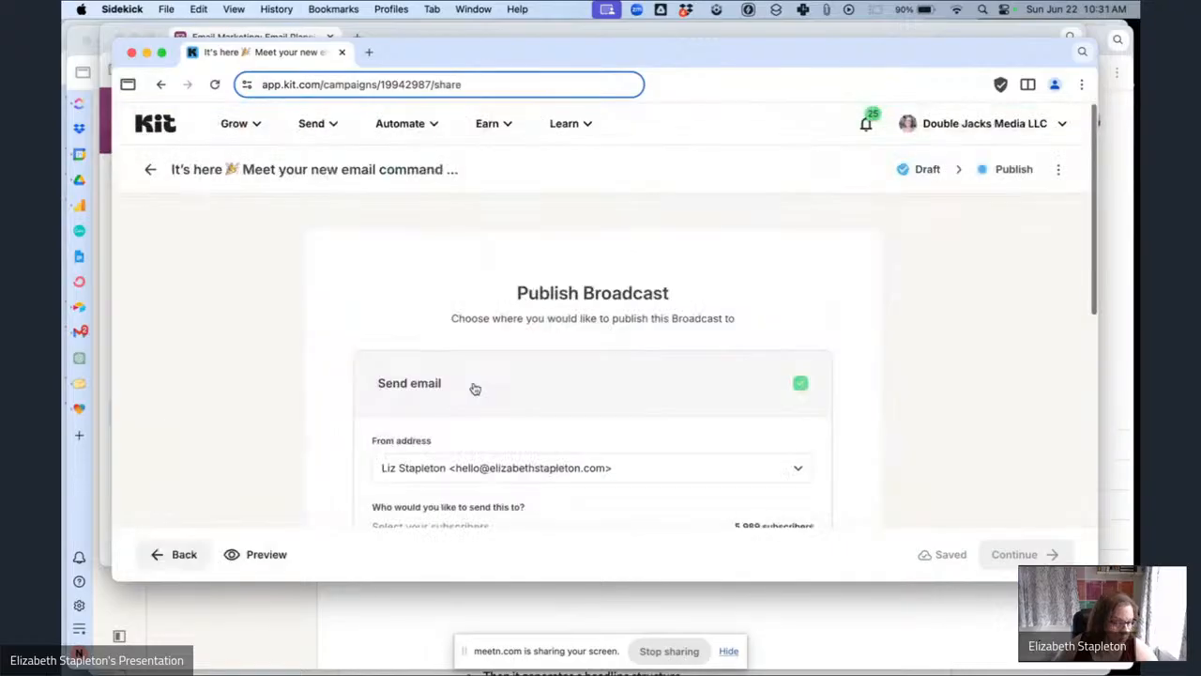
pyautogui.scroll(-8, 475, 388)
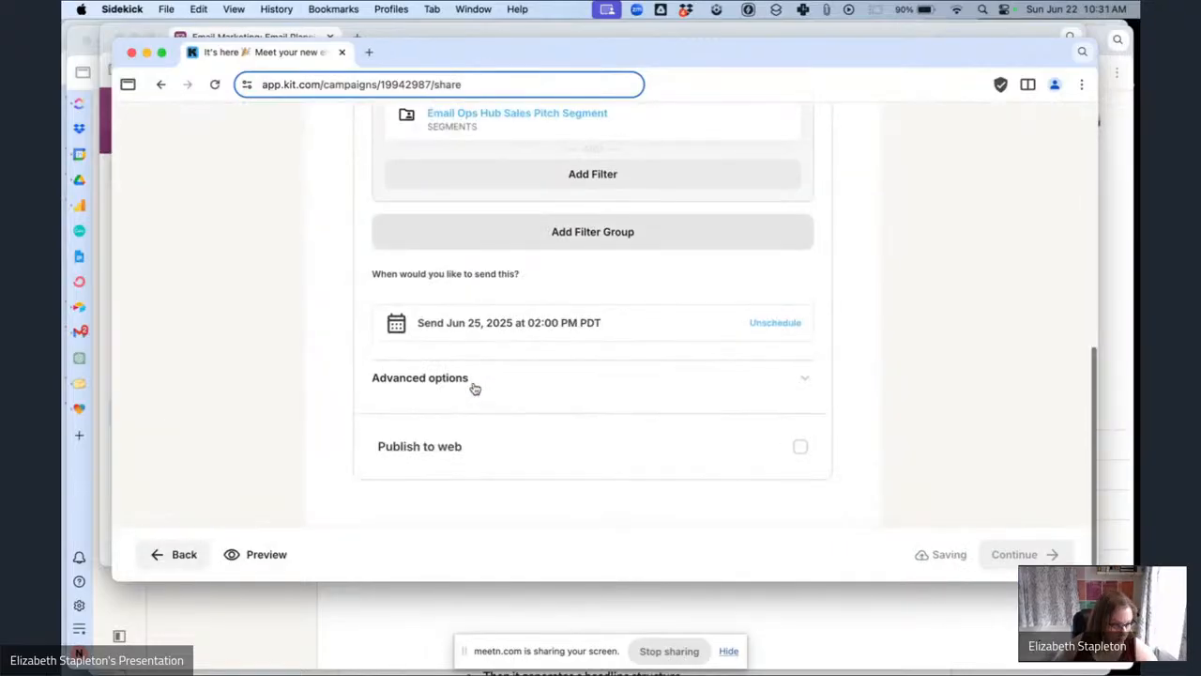
pyautogui.click(466, 464)
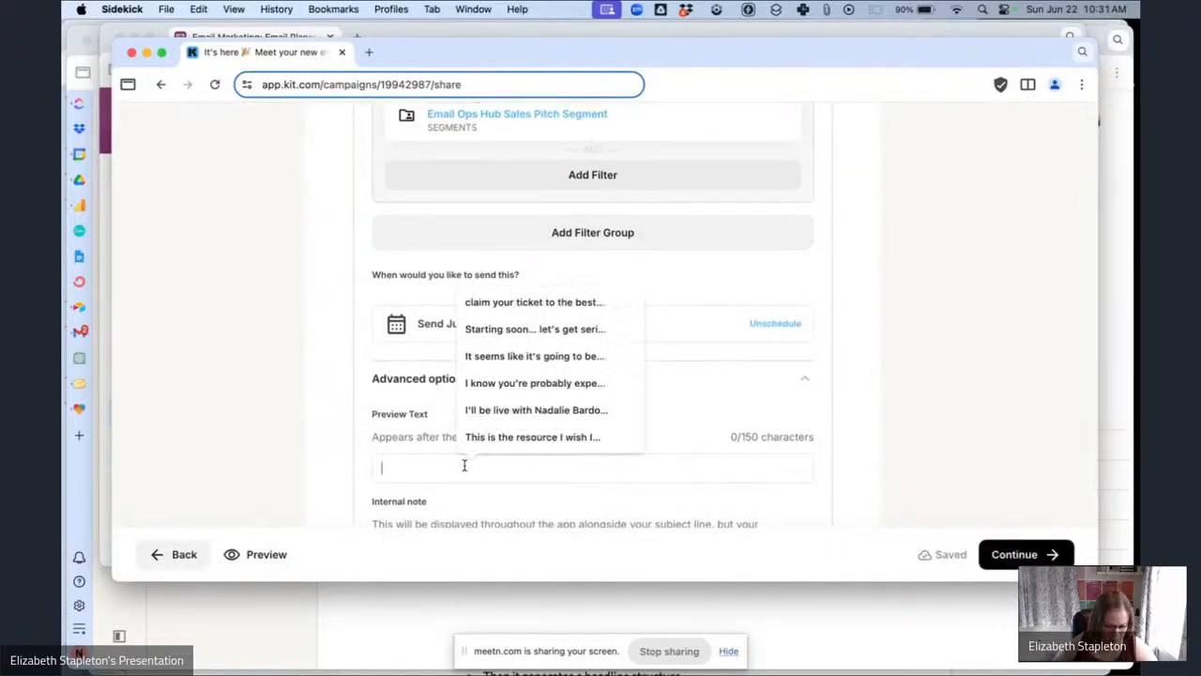
pyautogui.press('super+v')
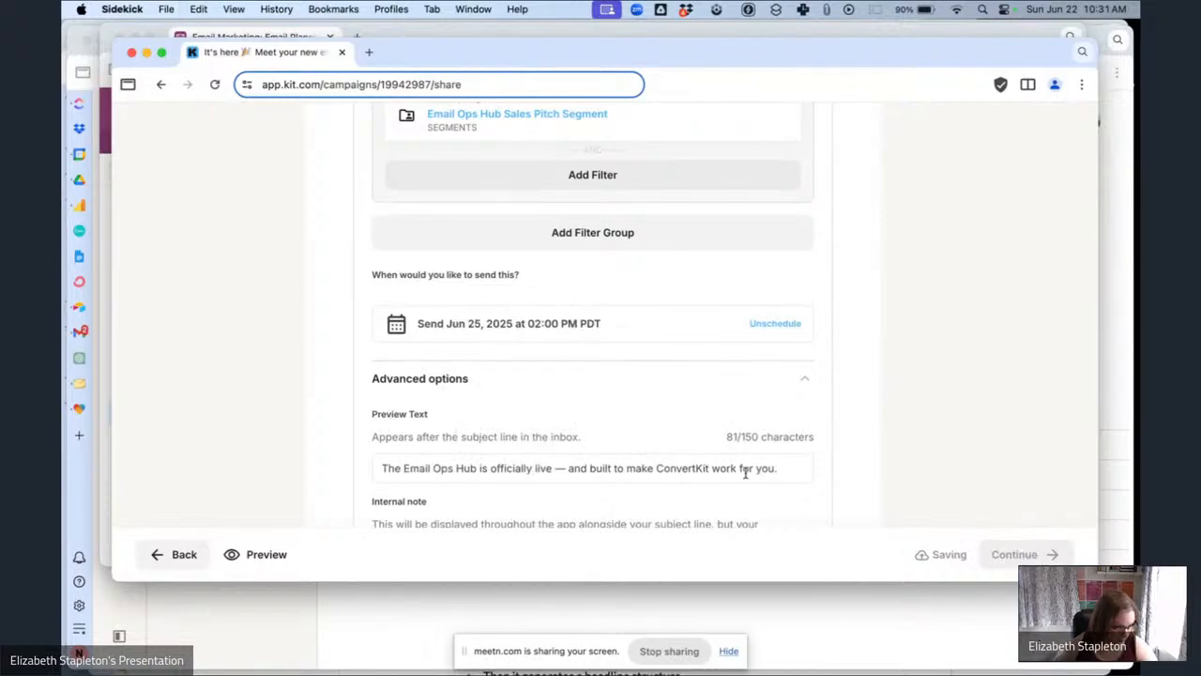
# Continue to the review and schedule the 'It's here 🎉' broadcast for its June 25, 2:00 PM send time.
pyautogui.scroll(3, 929, 469)
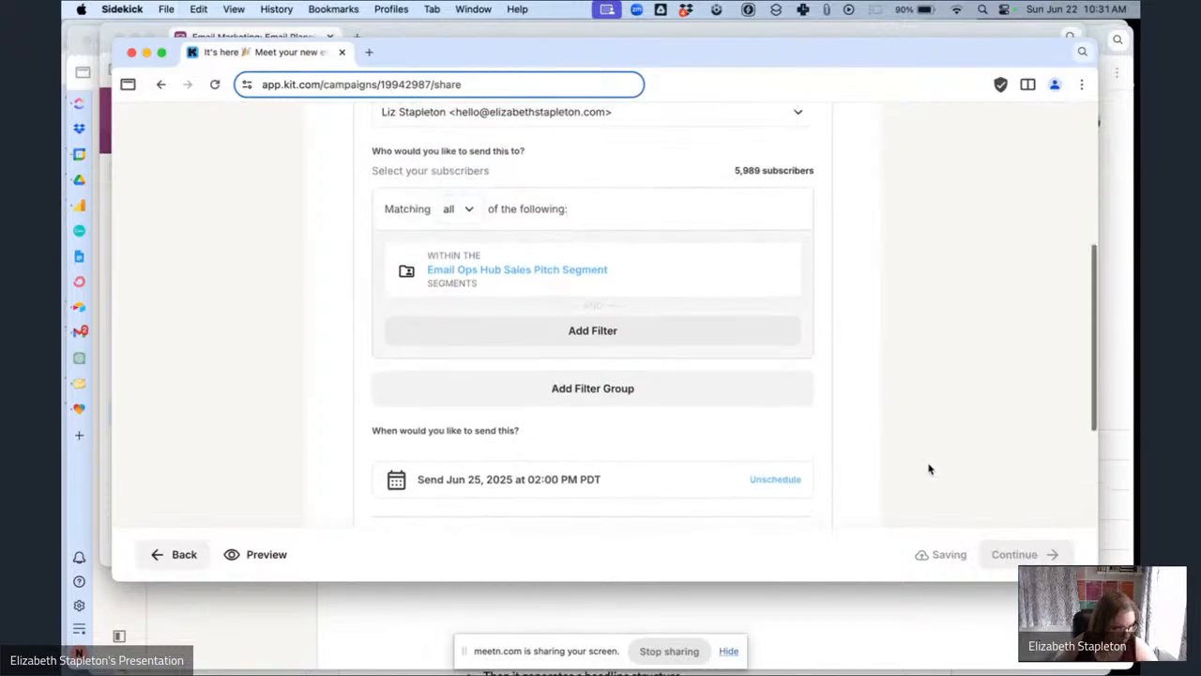
pyautogui.scroll(-1, 929, 469)
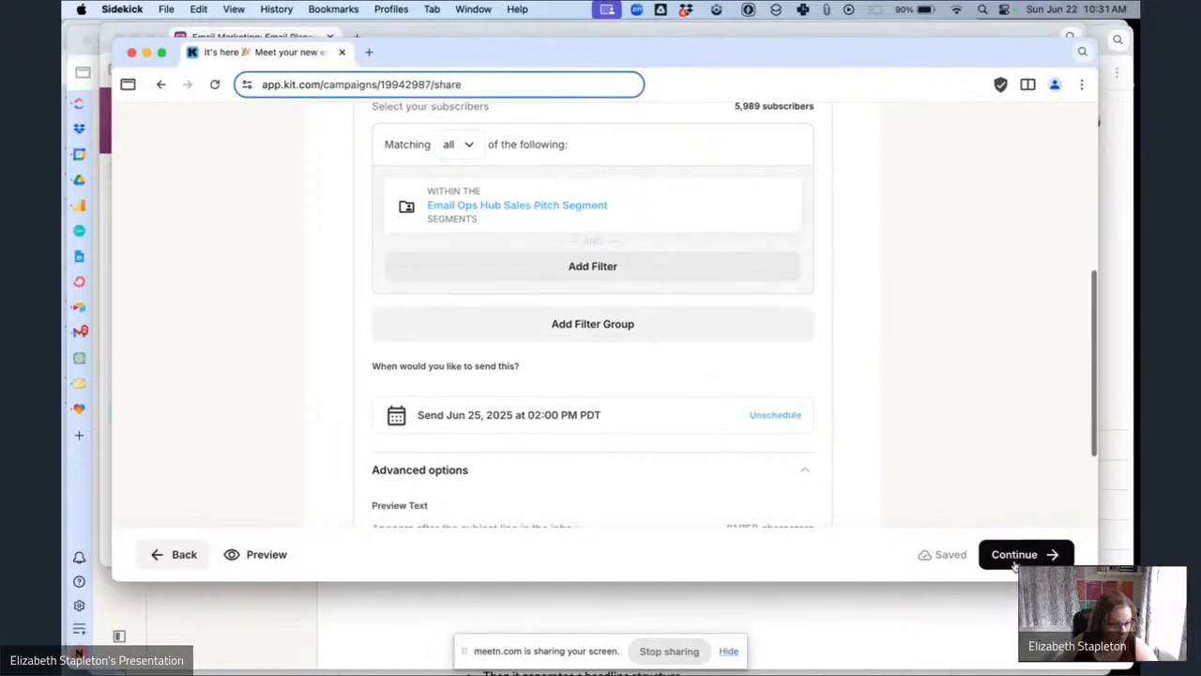
pyautogui.click(1023, 553)
pyautogui.scroll(-3, 672, 495)
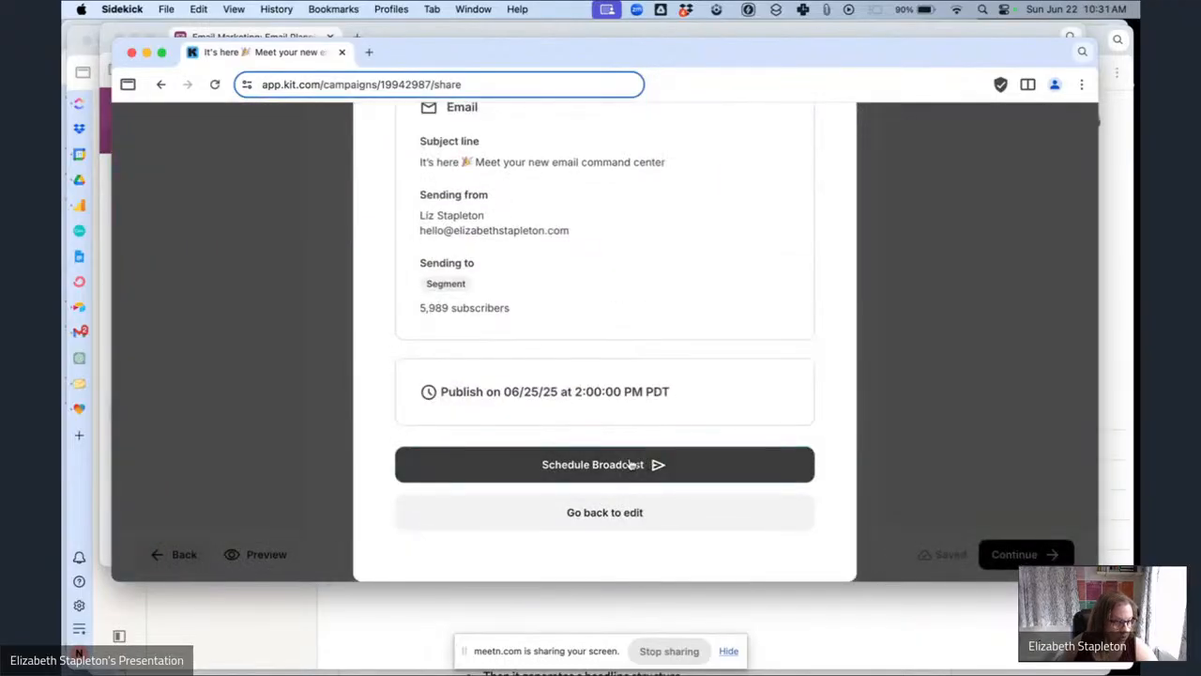
pyautogui.click(638, 465)
# Copy the preview text of 'Today's the day 🎉' from the planning base.
pyautogui.click(231, 35)
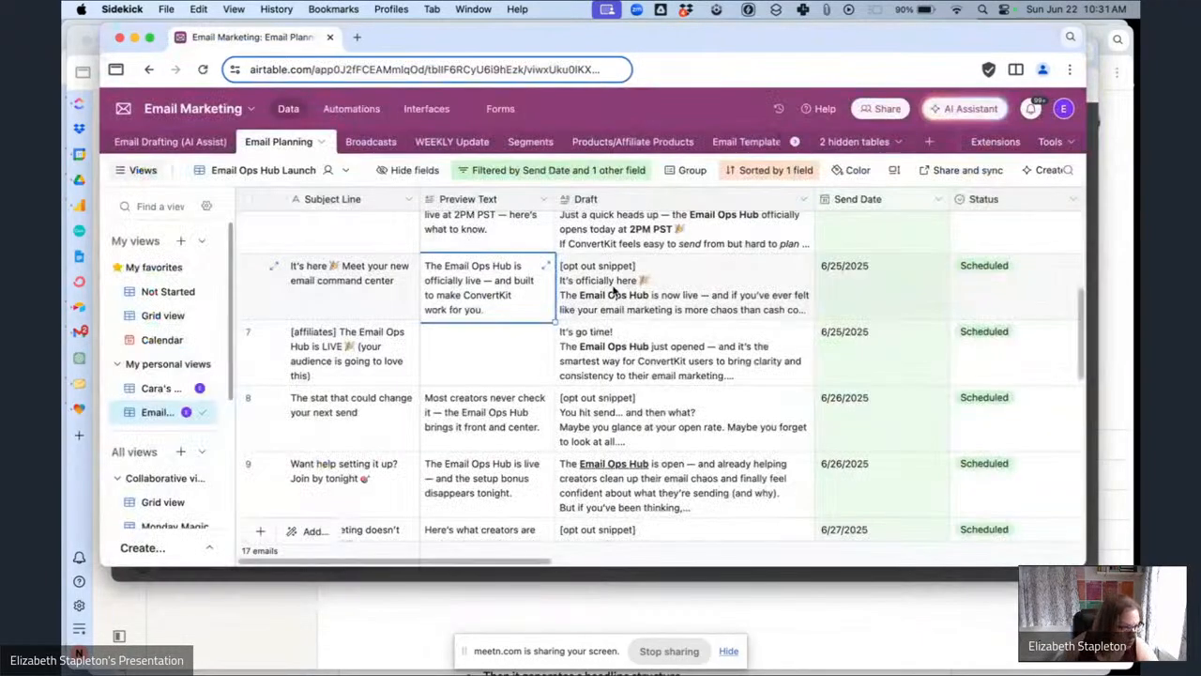
pyautogui.scroll(5, 615, 290)
pyautogui.click(488, 364)
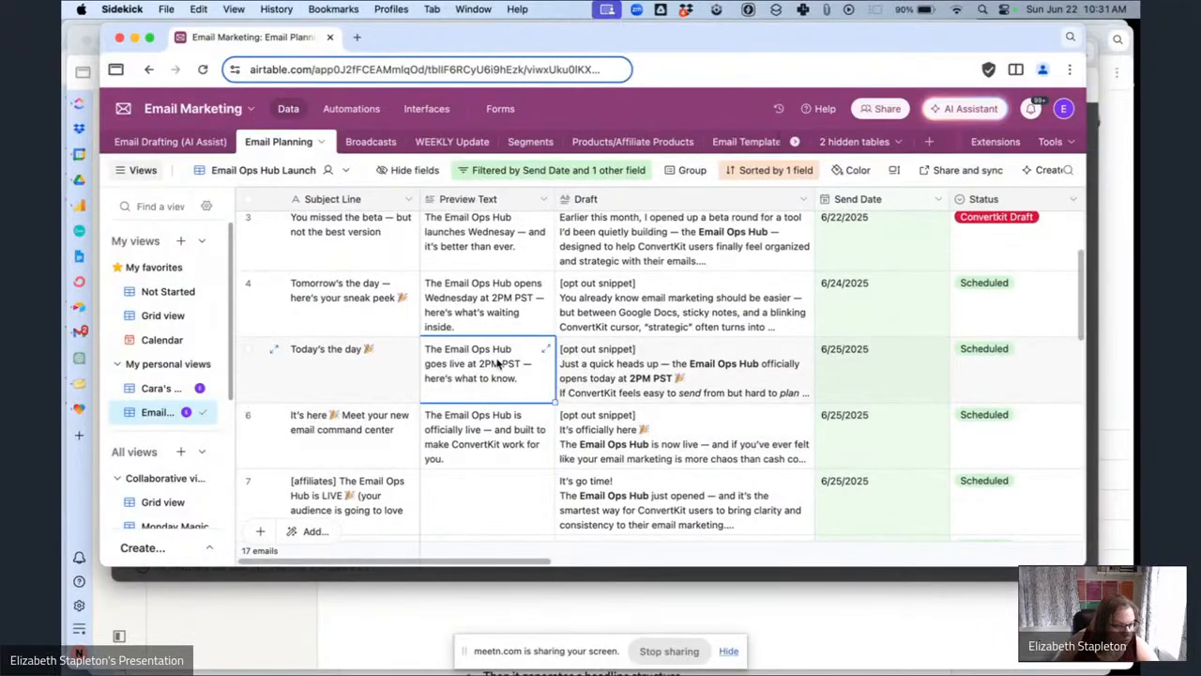
pyautogui.press('super+c')
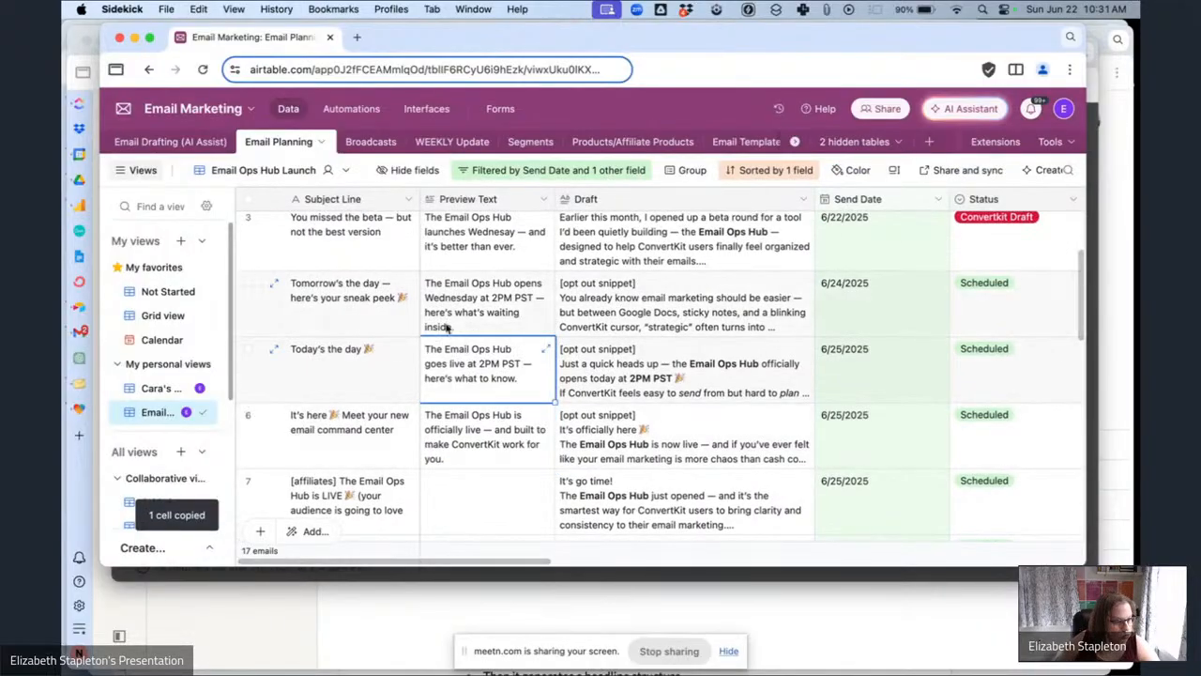
# Open the 'Today's the day 🎉' broadcast for editing, continue to publishing settings, and paste the copied text into its Preview Text.
pyautogui.click(421, 577)
pyautogui.click(820, 193)
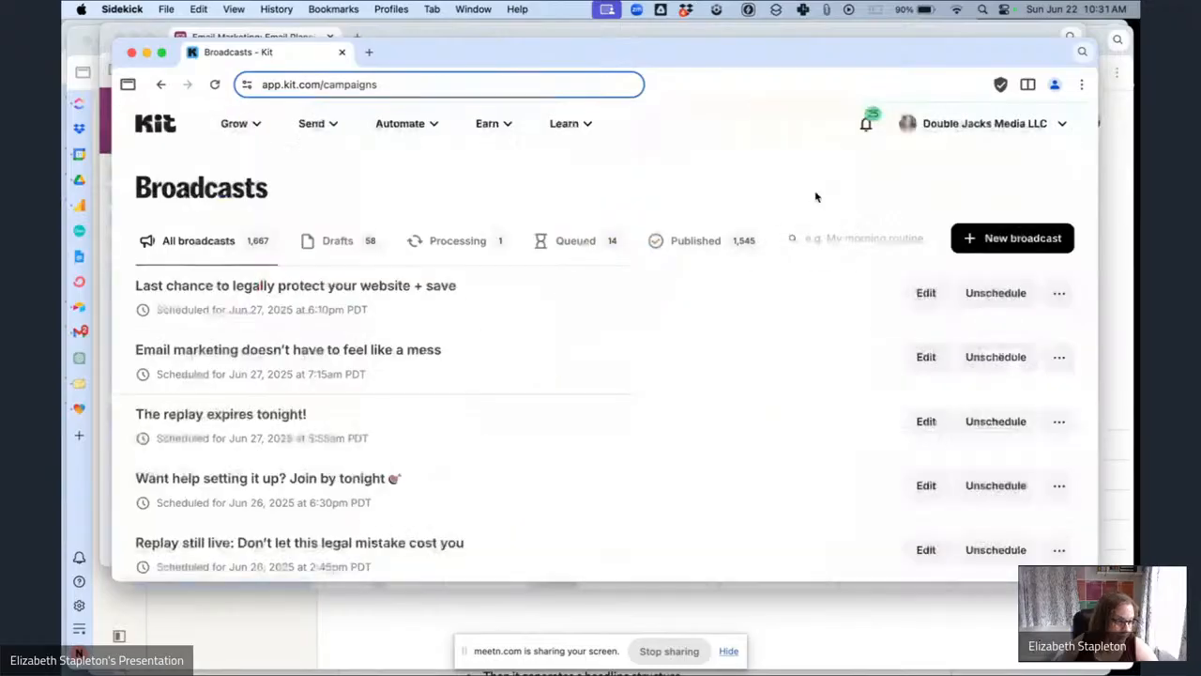
pyautogui.scroll(-10, 620, 380)
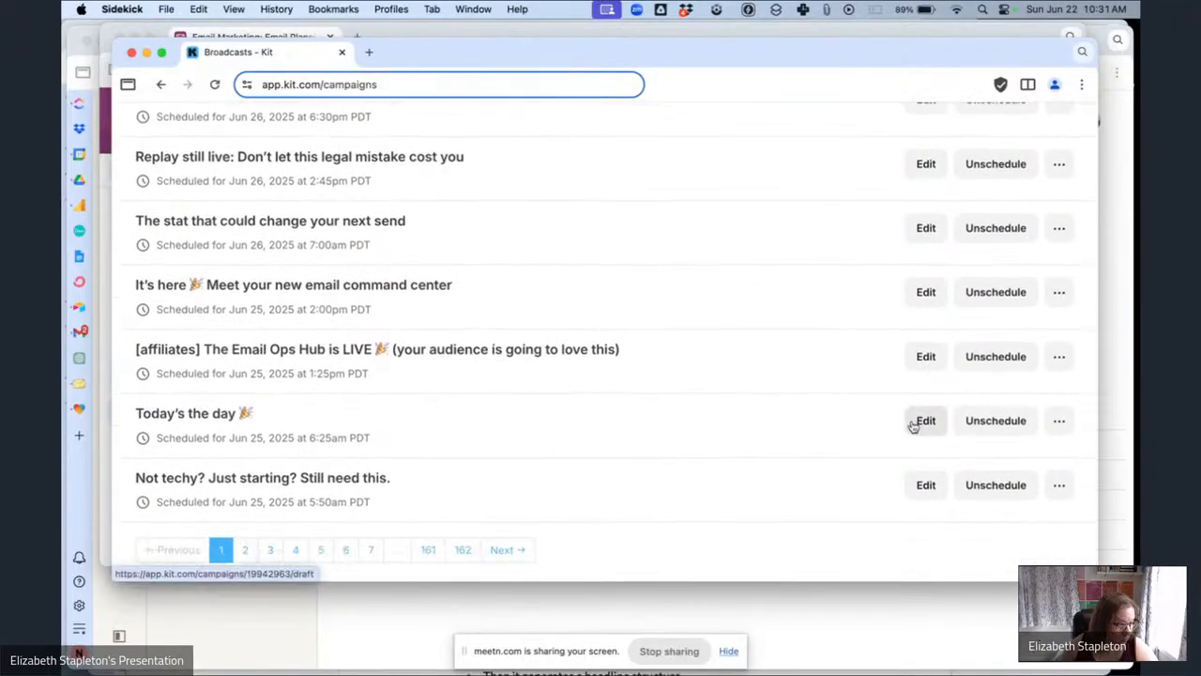
pyautogui.click(903, 422)
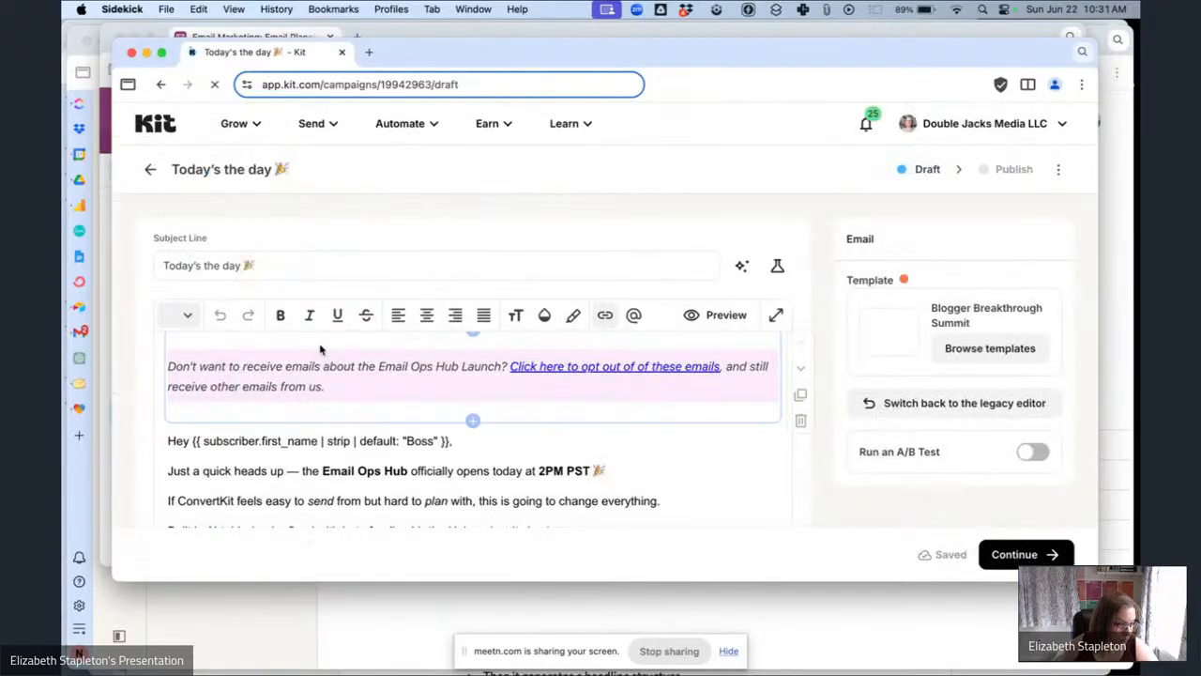
pyautogui.click(1015, 553)
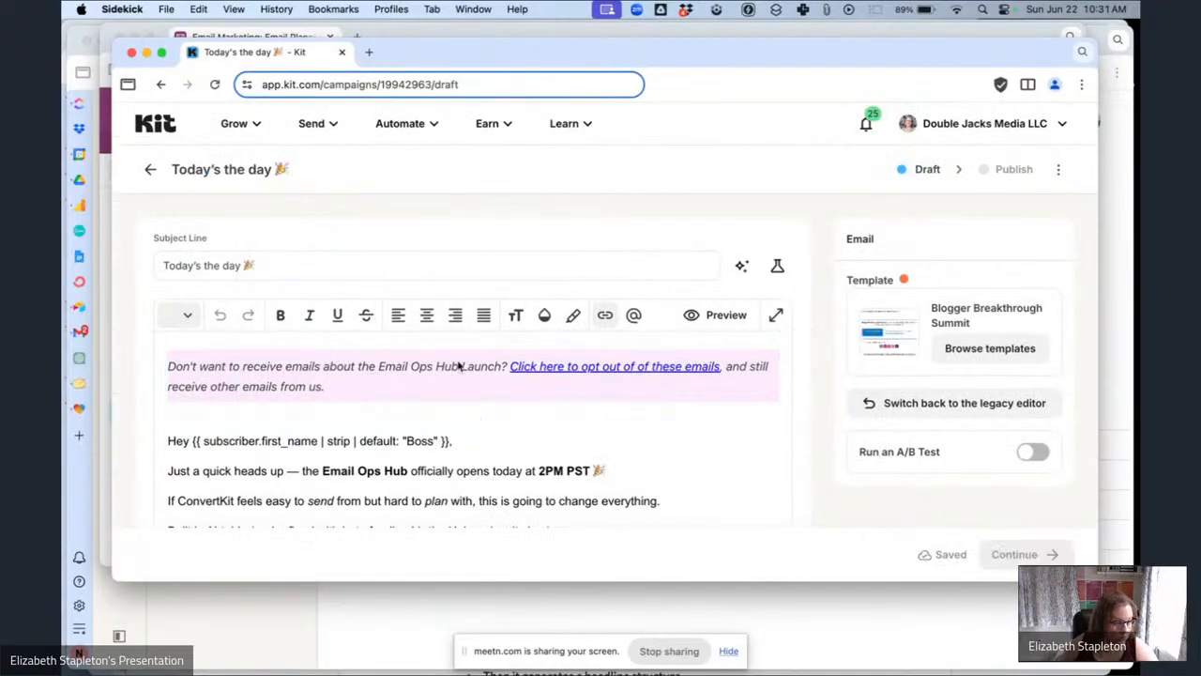
pyautogui.scroll(-10, 531, 405)
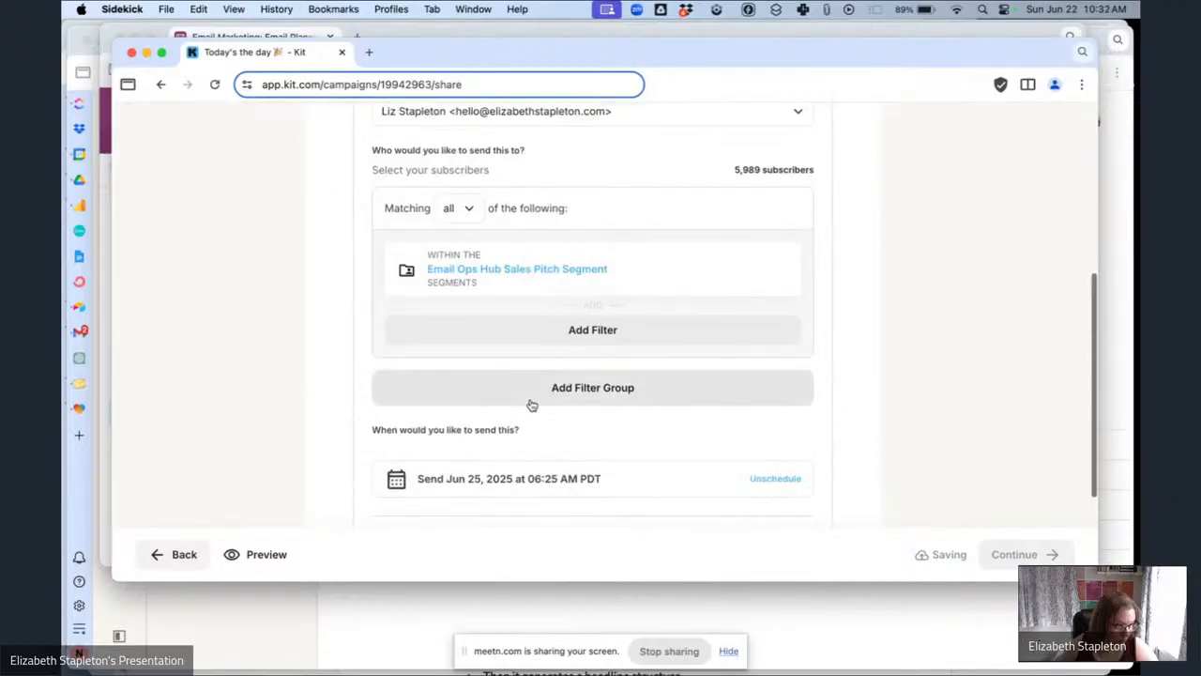
pyautogui.click(535, 376)
pyautogui.click(415, 442)
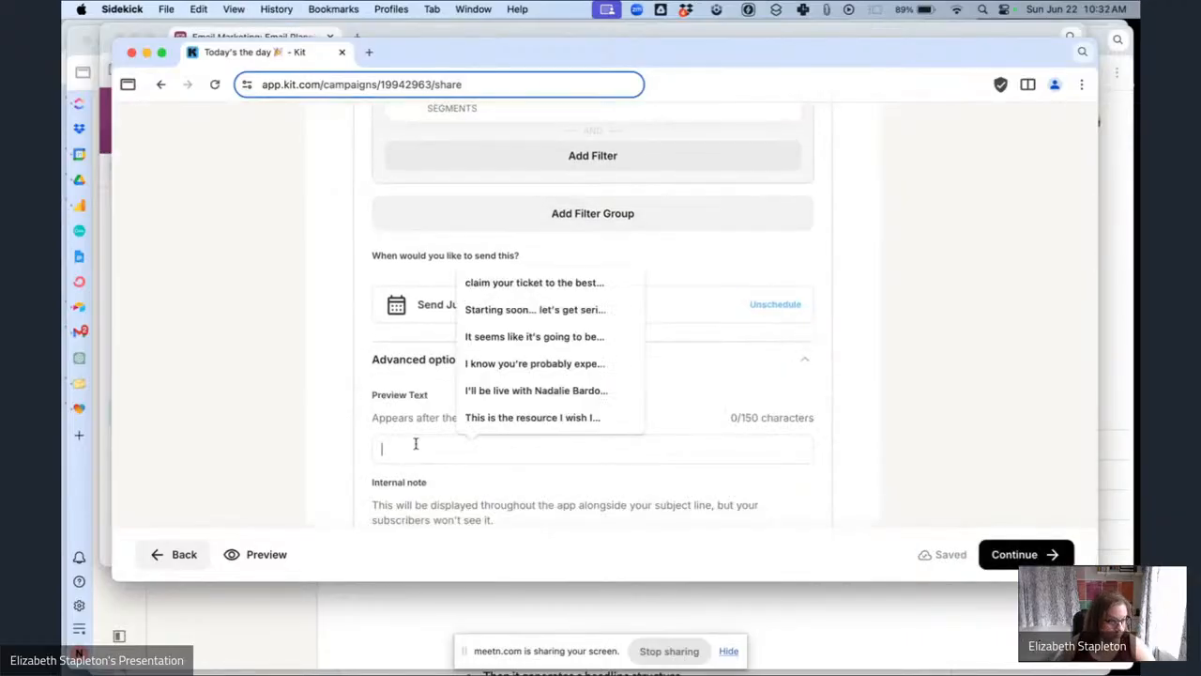
pyautogui.press('super+v')
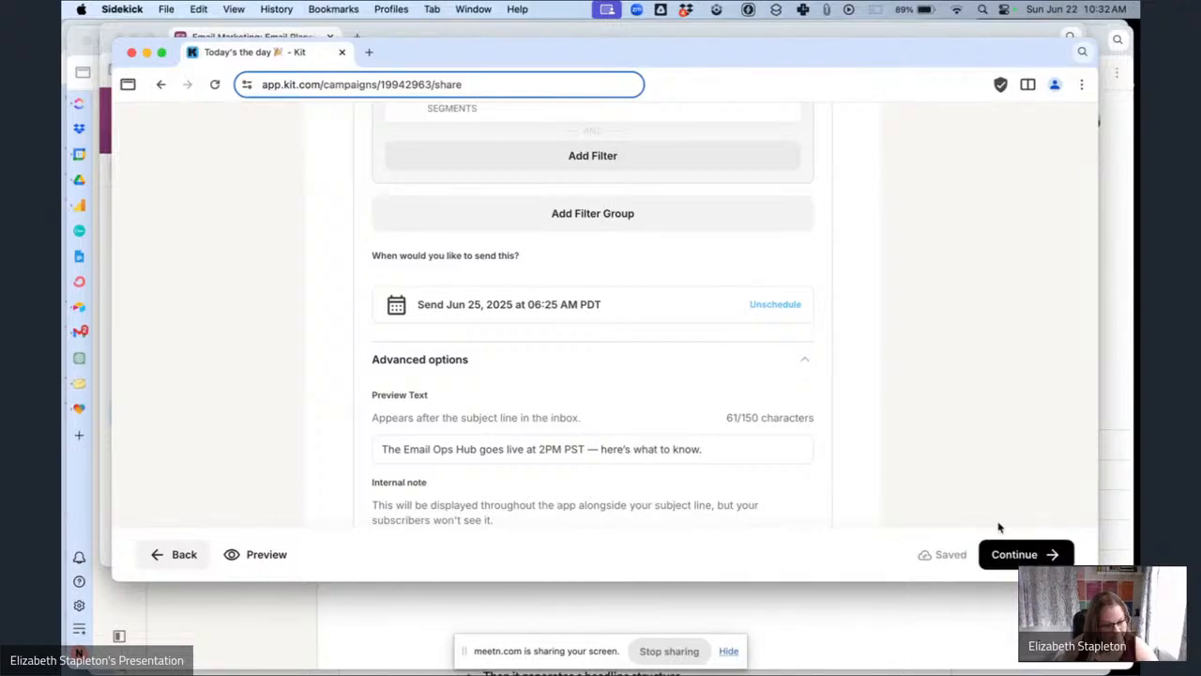
# Continue to the review and schedule the 'Today's the day 🎉' broadcast for June 25, 6:25 AM PDT.
pyautogui.click(1028, 552)
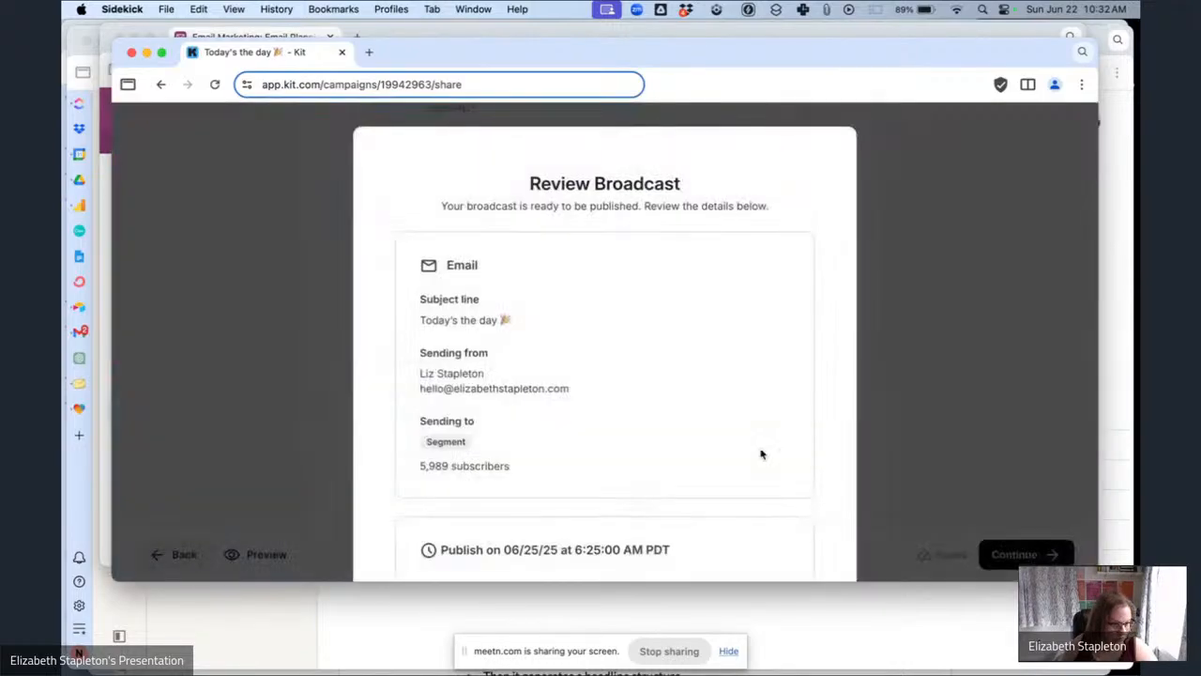
pyautogui.scroll(-3, 741, 455)
pyautogui.click(713, 469)
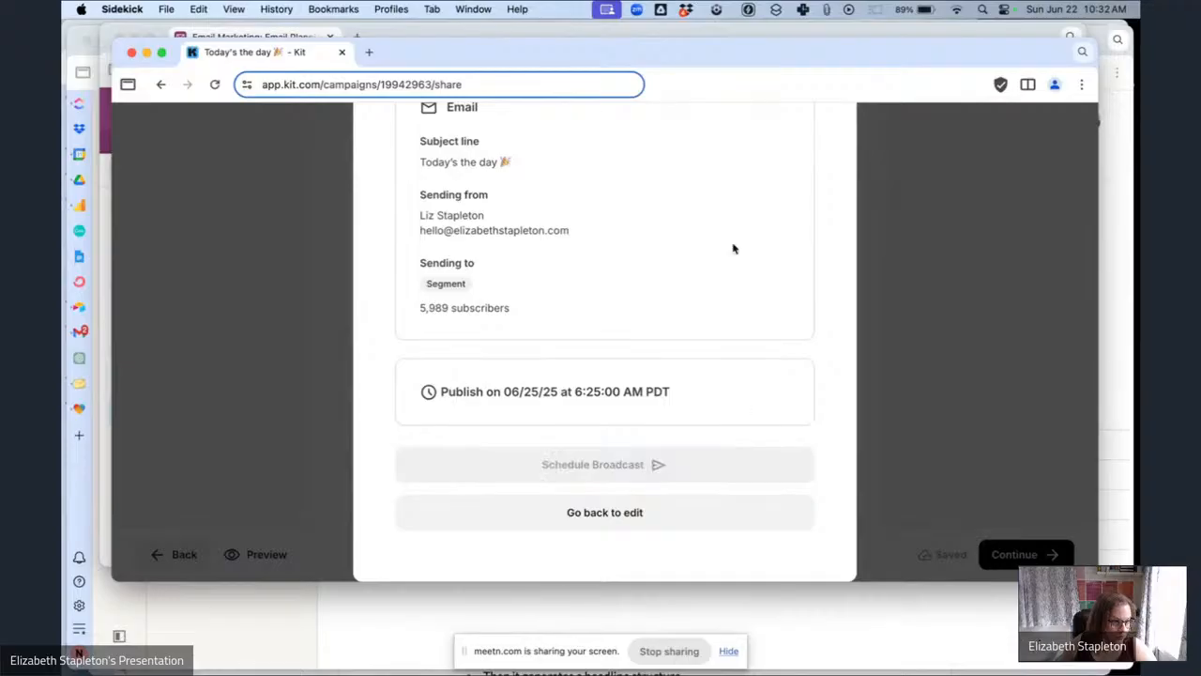
# Copy the preview text of 'Tomorrow's the day — here's your sneak peek 🎉' from the planning base.
pyautogui.click(464, 38)
pyautogui.scroll(2, 662, 323)
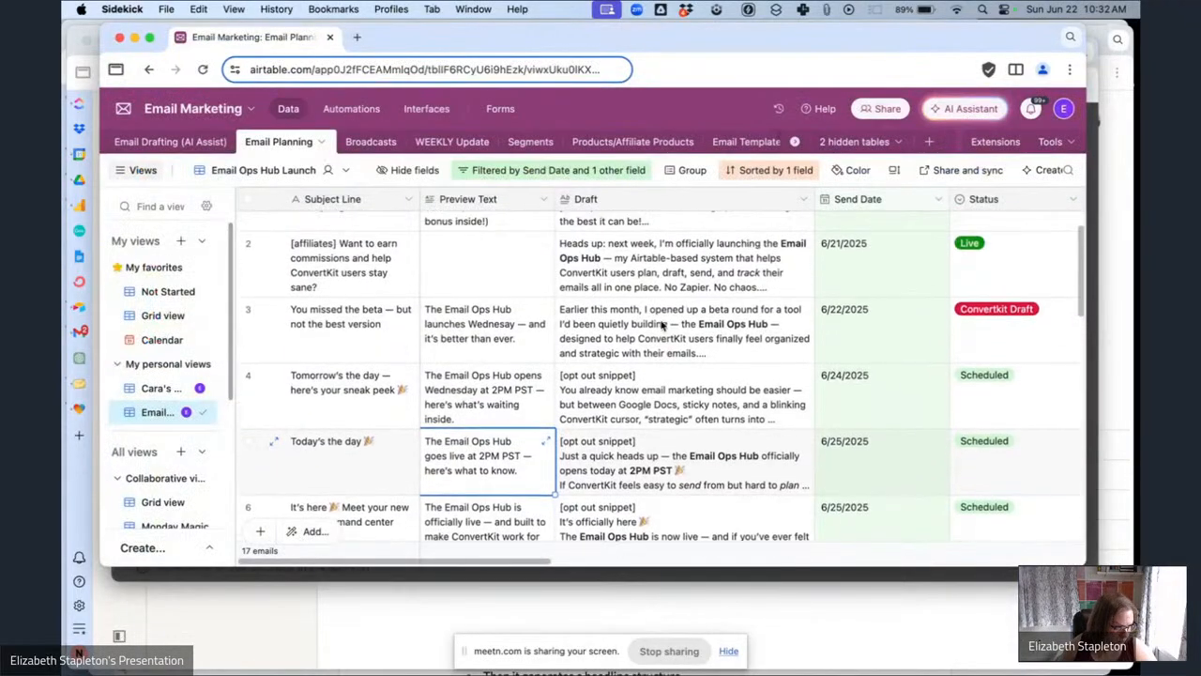
pyautogui.click(503, 413)
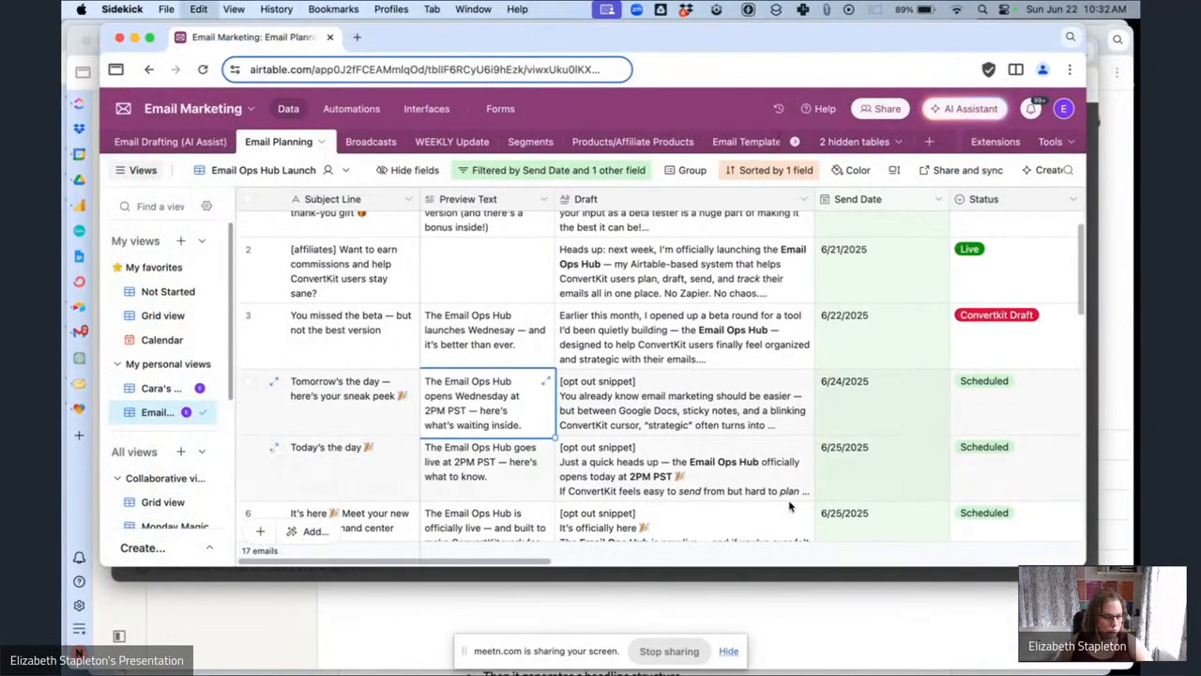
pyautogui.press('super+c')
# Open the 'Tomorrow's the day — here's your sneak peek 🎉' broadcast from the second broadcasts page for editing and continue to publishing.
pyautogui.click(422, 572)
pyautogui.click(824, 193)
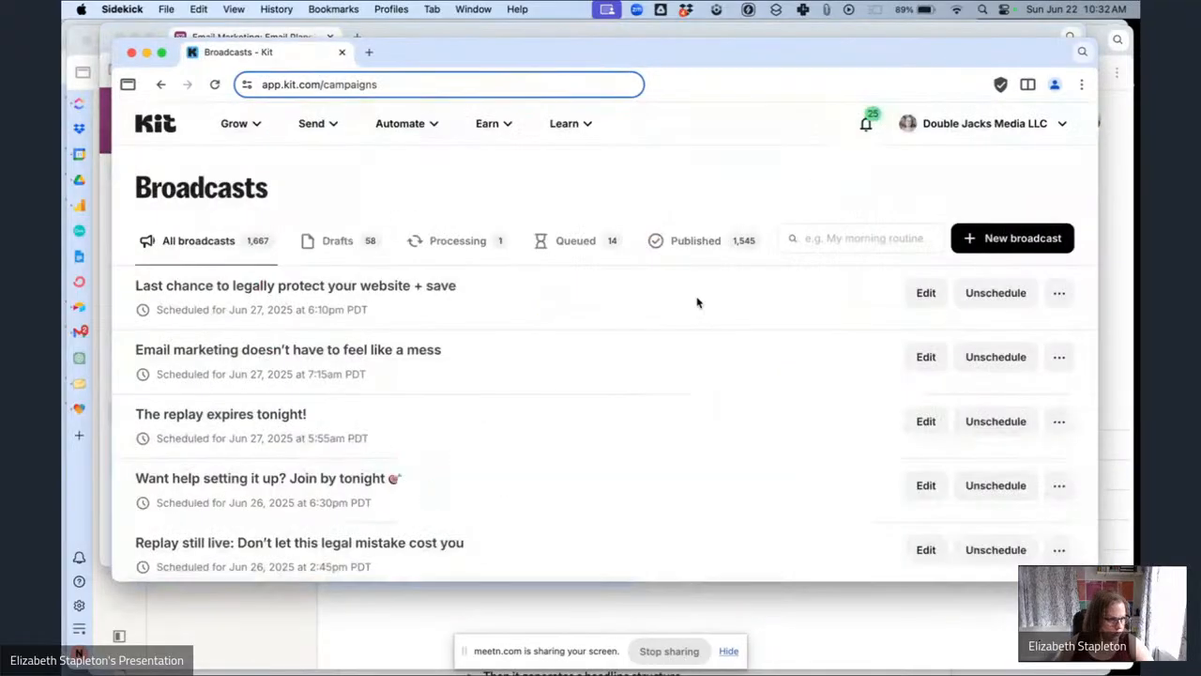
pyautogui.scroll(-10, 697, 302)
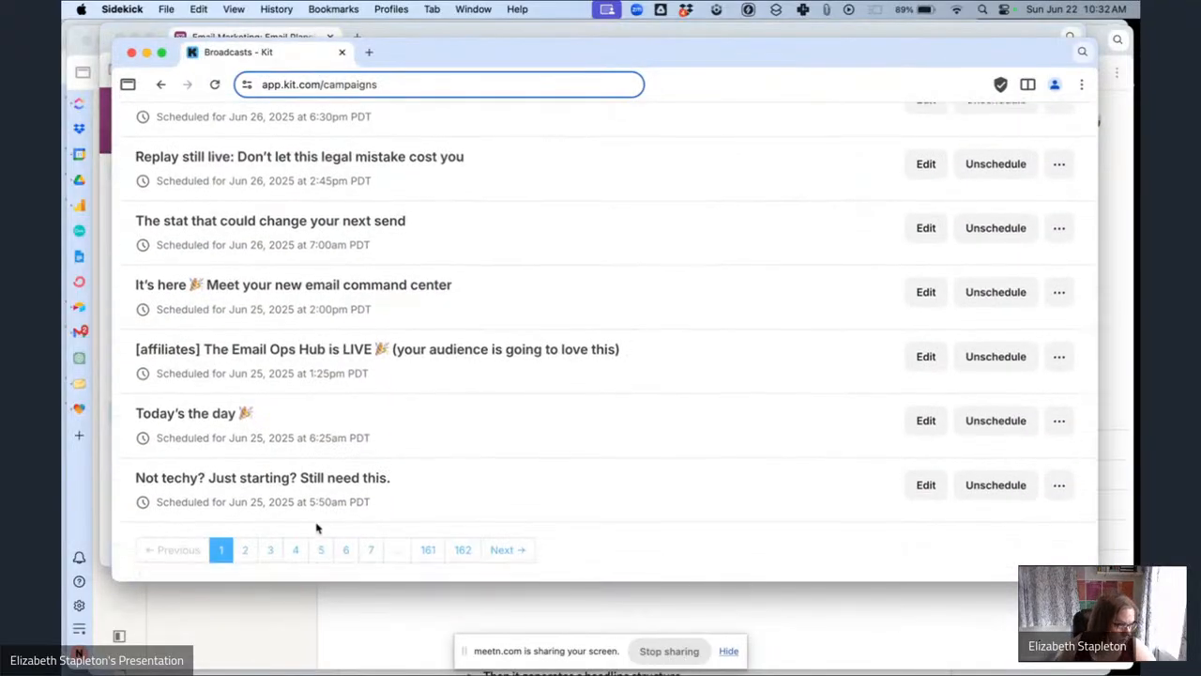
pyautogui.click(246, 551)
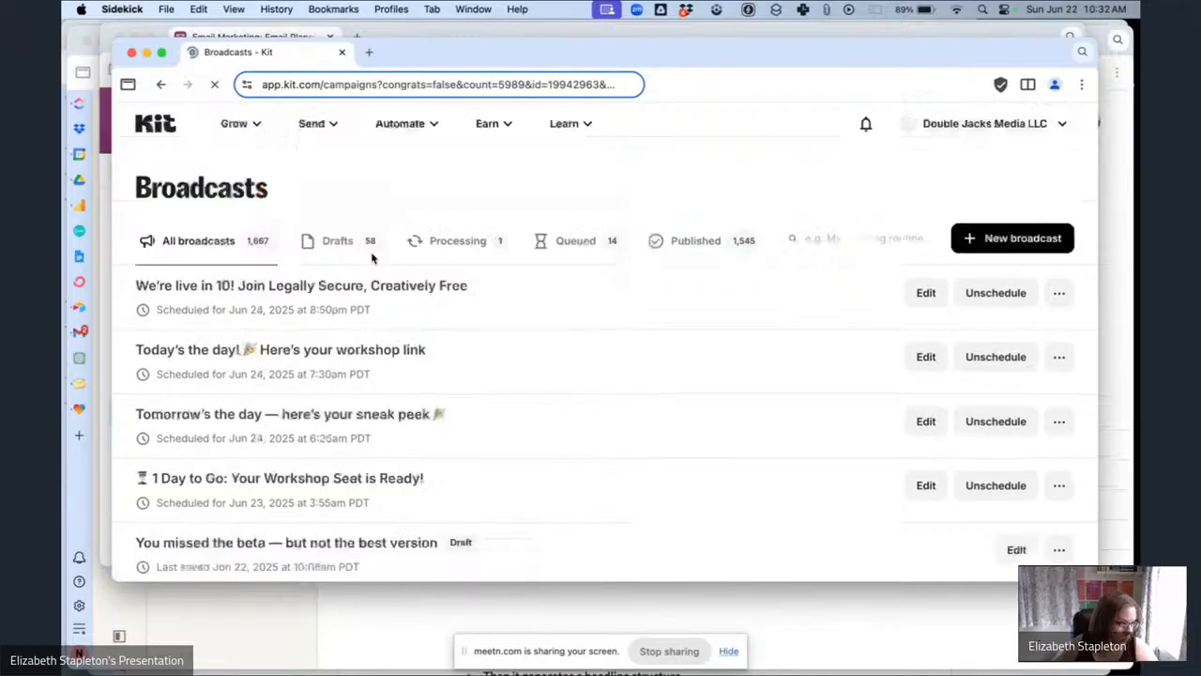
pyautogui.click(317, 413)
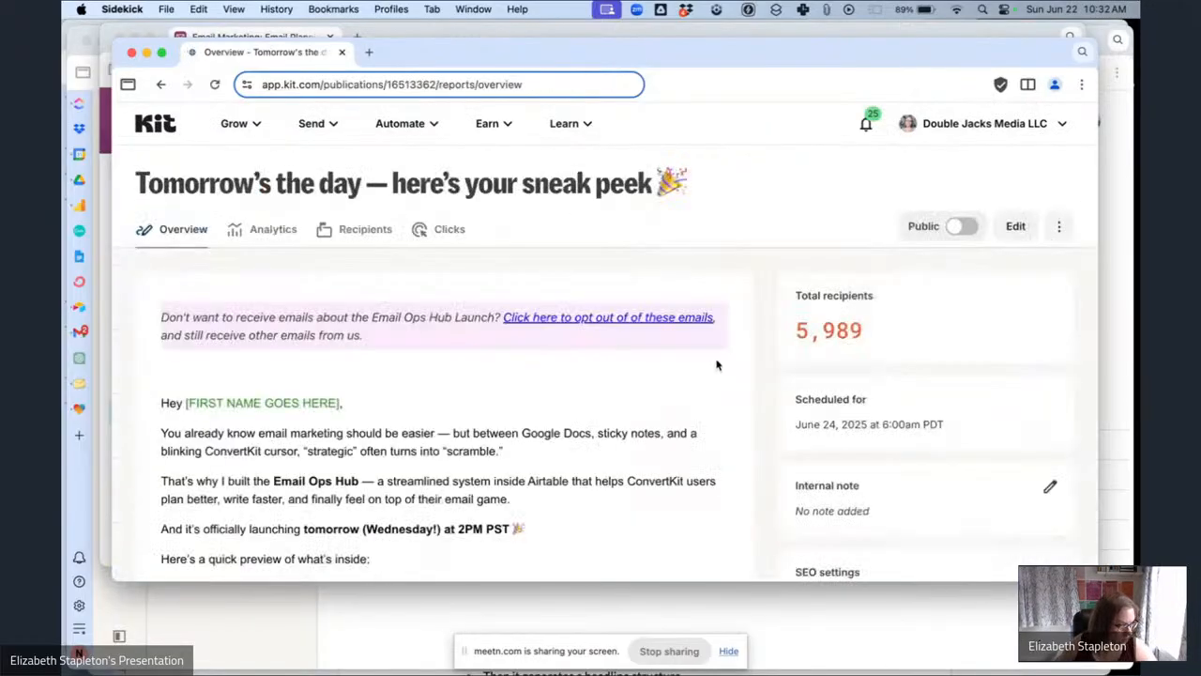
pyautogui.click(1028, 236)
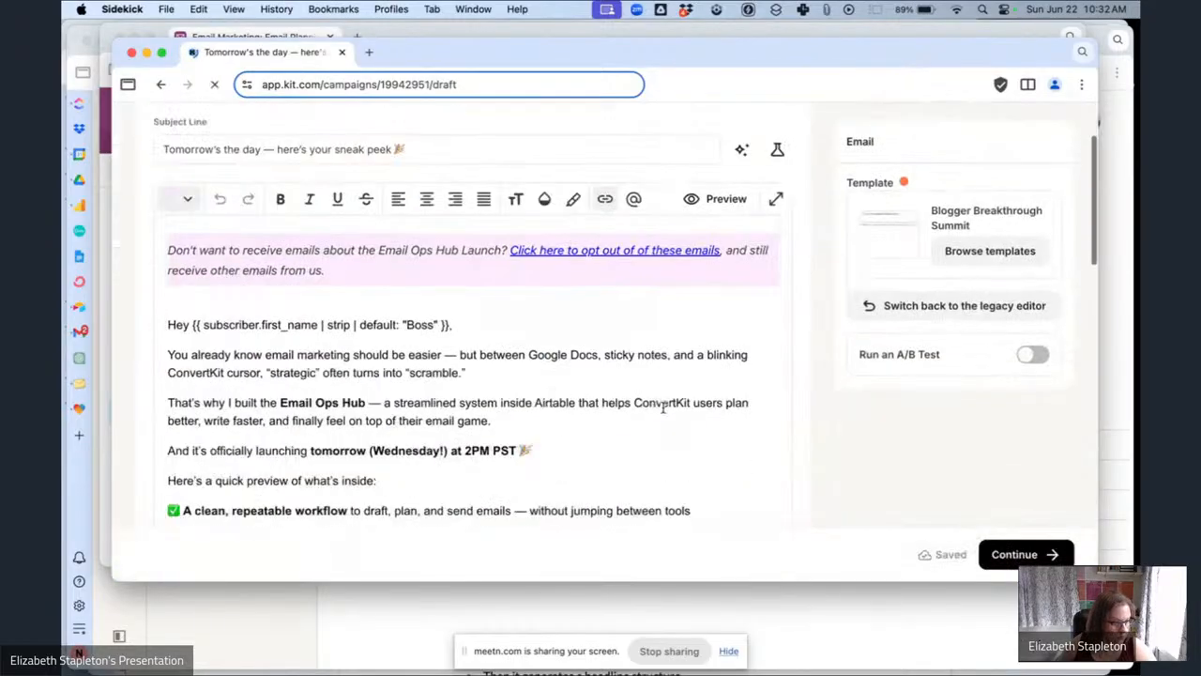
pyautogui.scroll(-15, 662, 406)
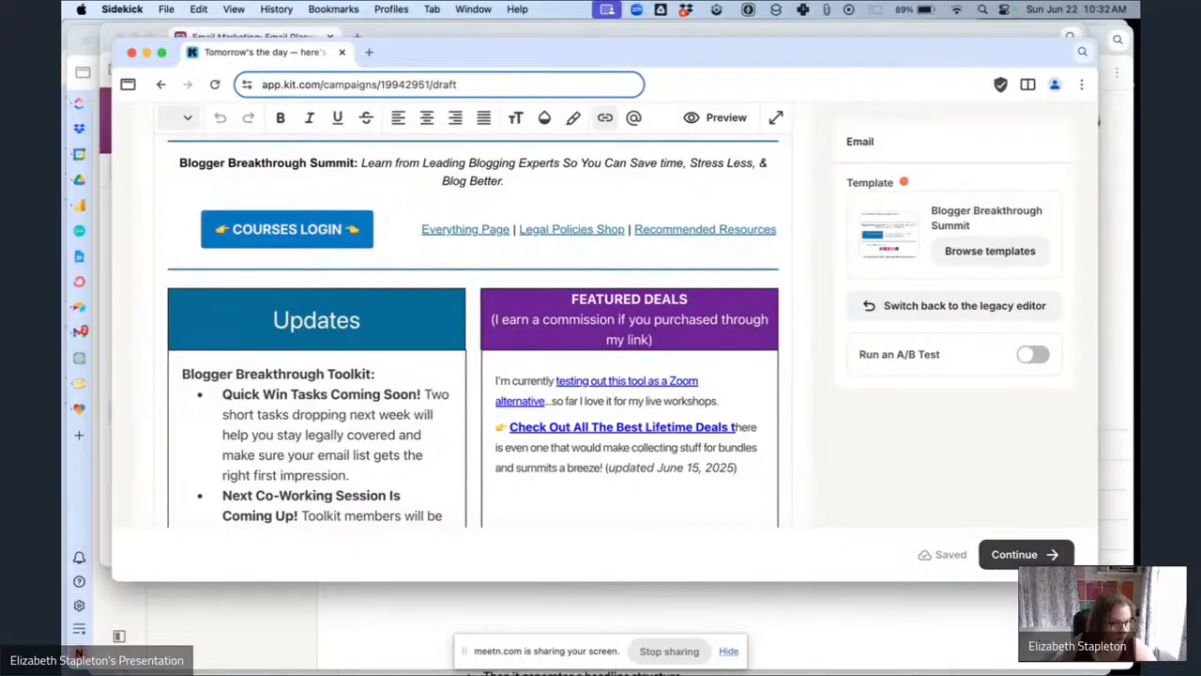
pyautogui.click(1035, 556)
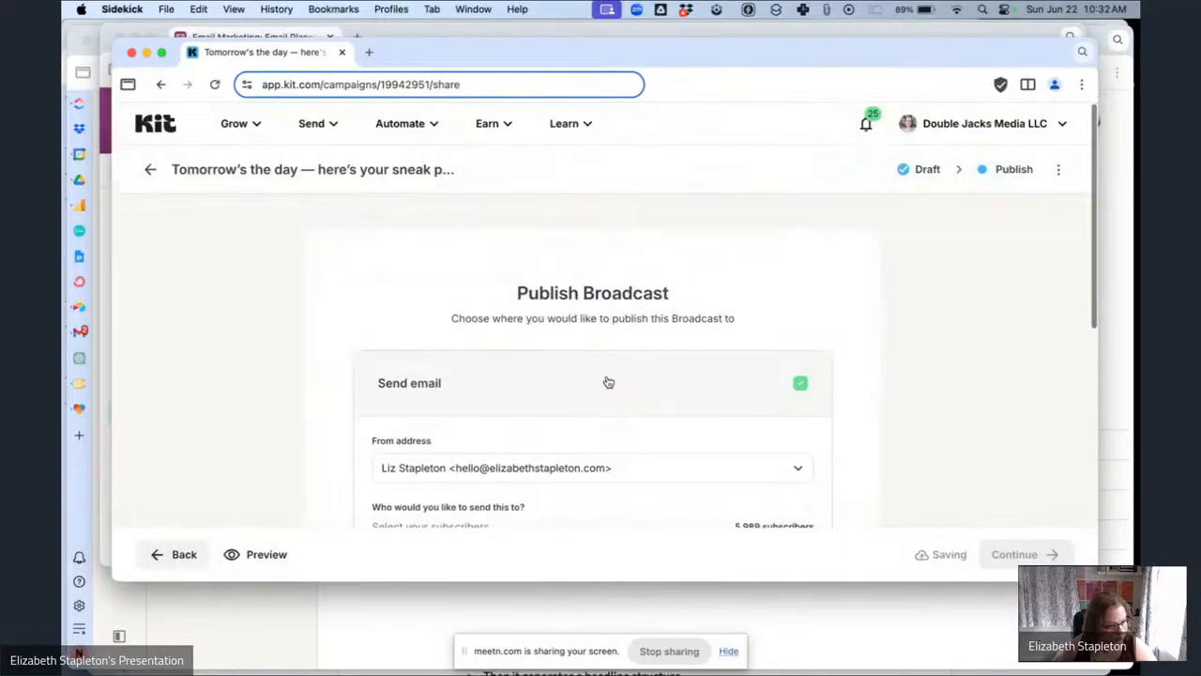
# Paste the copied preview text into the broadcast's Preview Text under Advanced options.
pyautogui.scroll(-3, 607, 380)
pyautogui.scroll(-2, 600, 403)
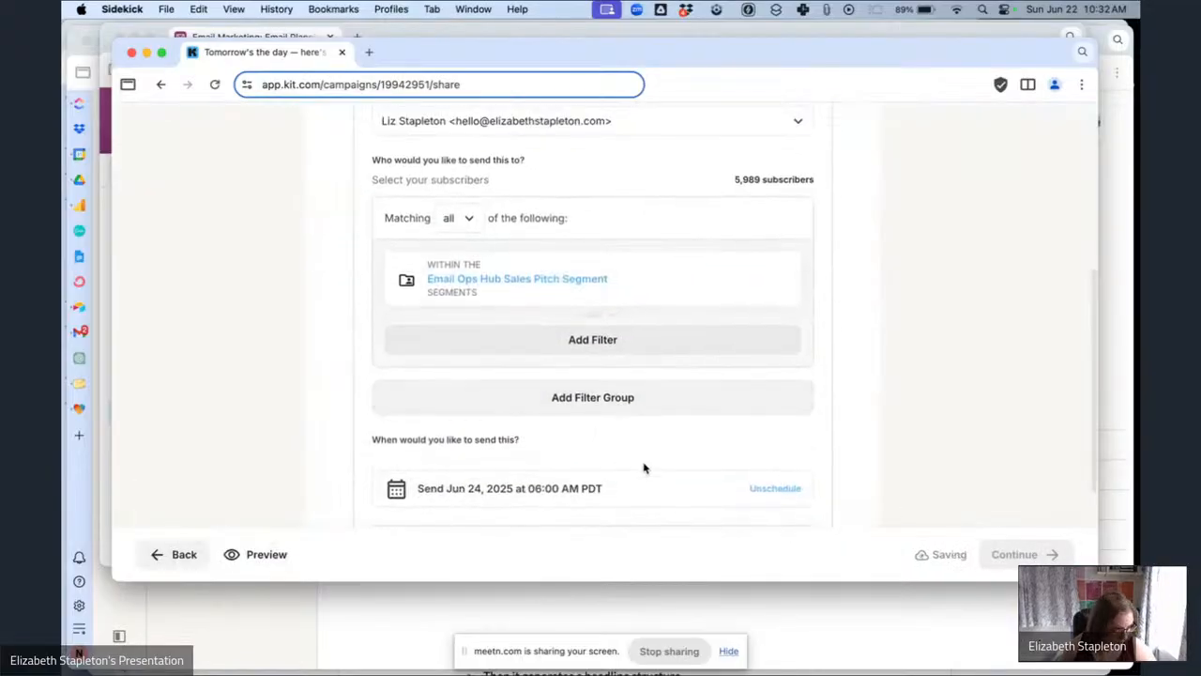
pyautogui.scroll(-3, 619, 441)
pyautogui.click(544, 366)
pyautogui.click(469, 448)
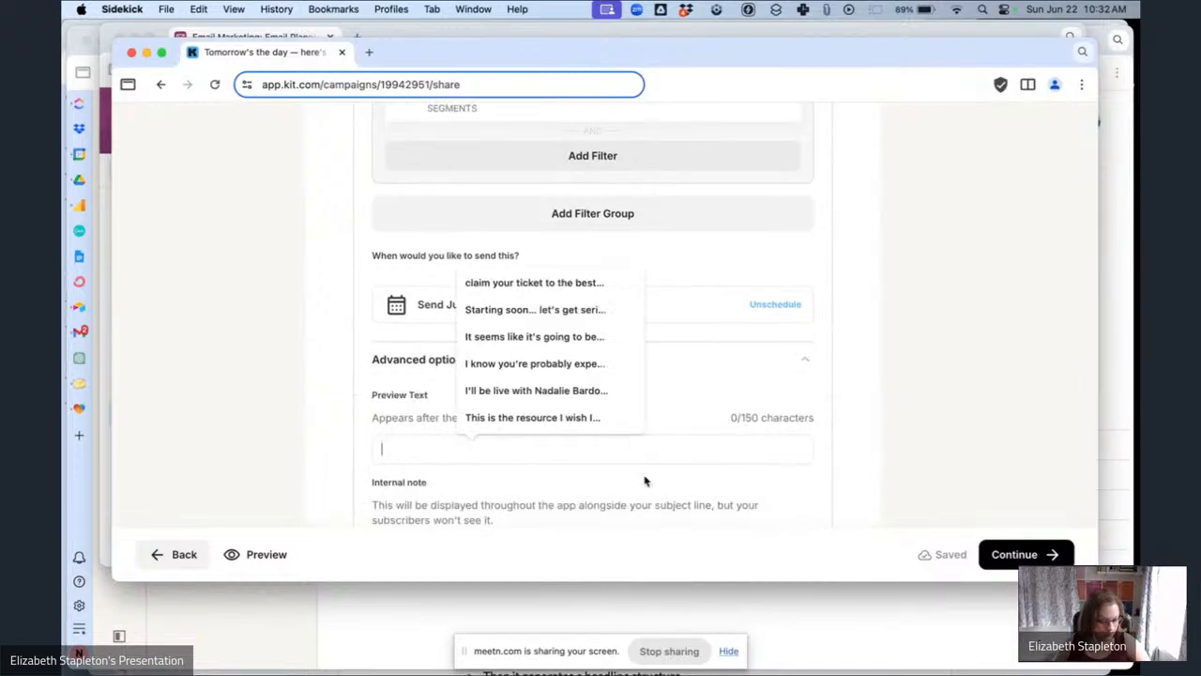
pyautogui.press('super+v')
pyautogui.scroll(-5, 957, 478)
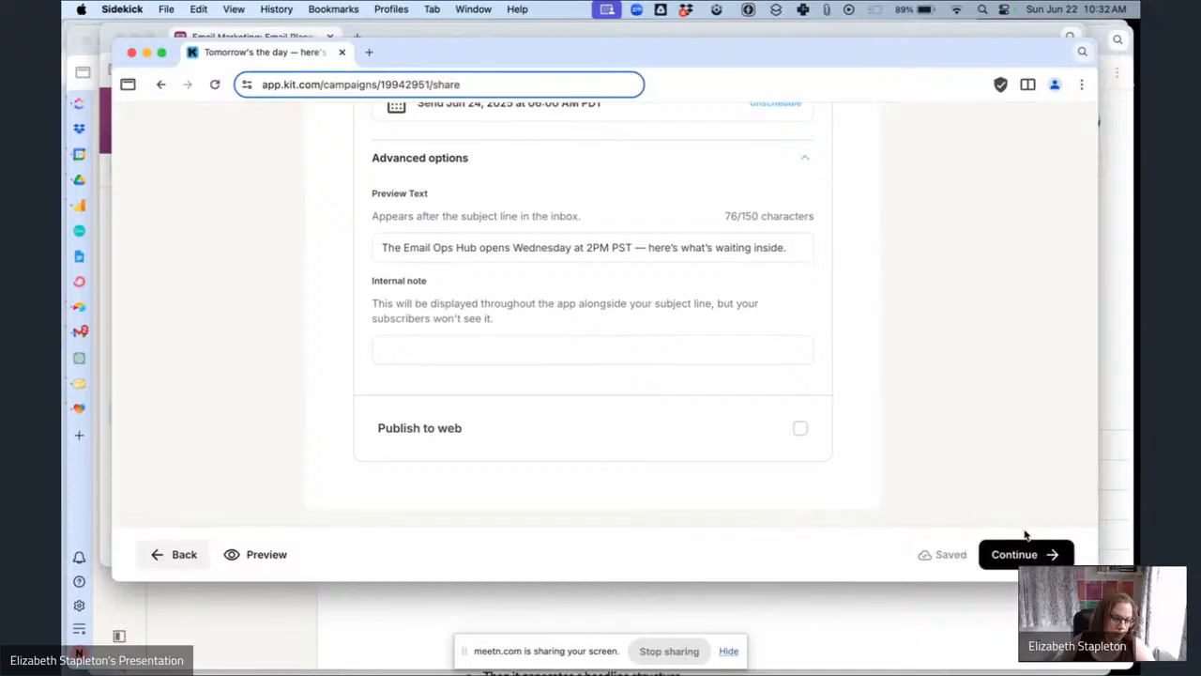
# Continue to the review, schedule the 'Tomorrow's the day' broadcast for June 24, 6:00 AM PDT, and close the confirmation.
pyautogui.click(1023, 554)
pyautogui.scroll(-3, 681, 370)
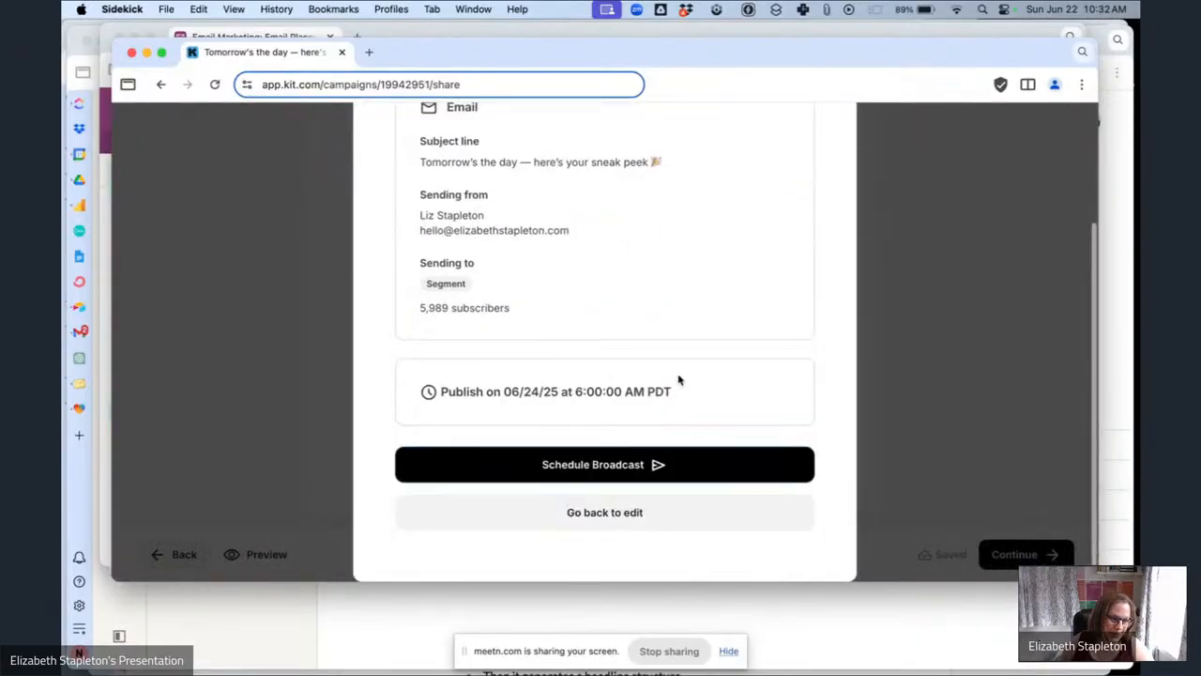
pyautogui.click(649, 461)
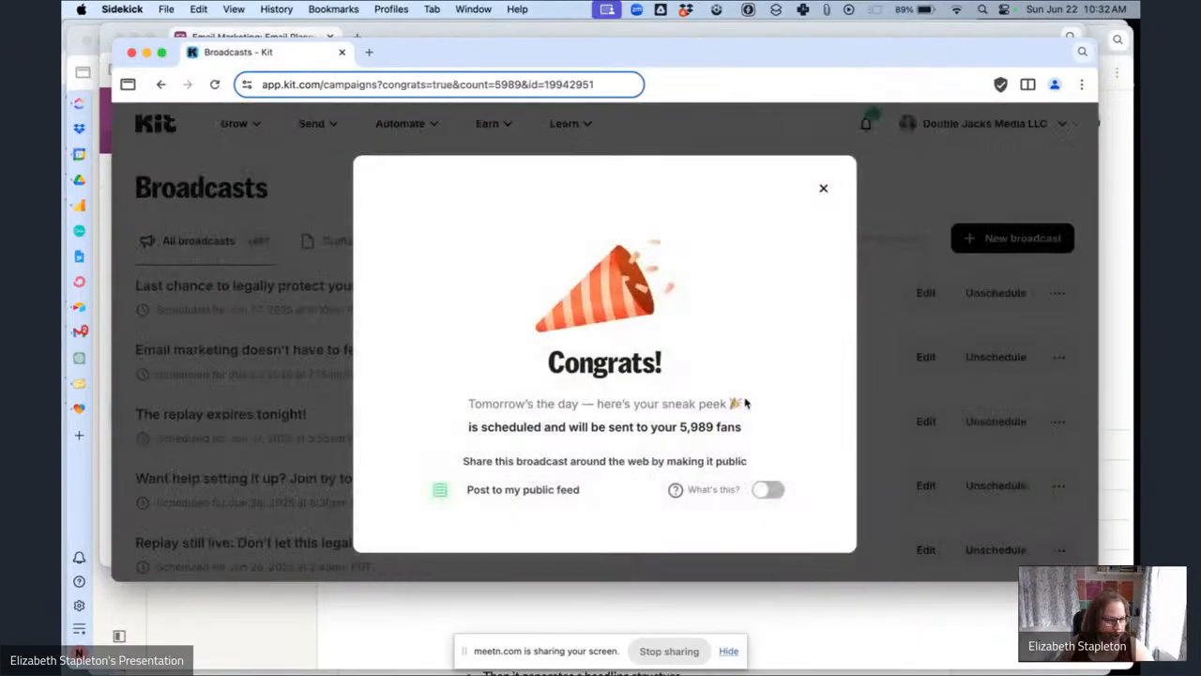
pyautogui.click(822, 191)
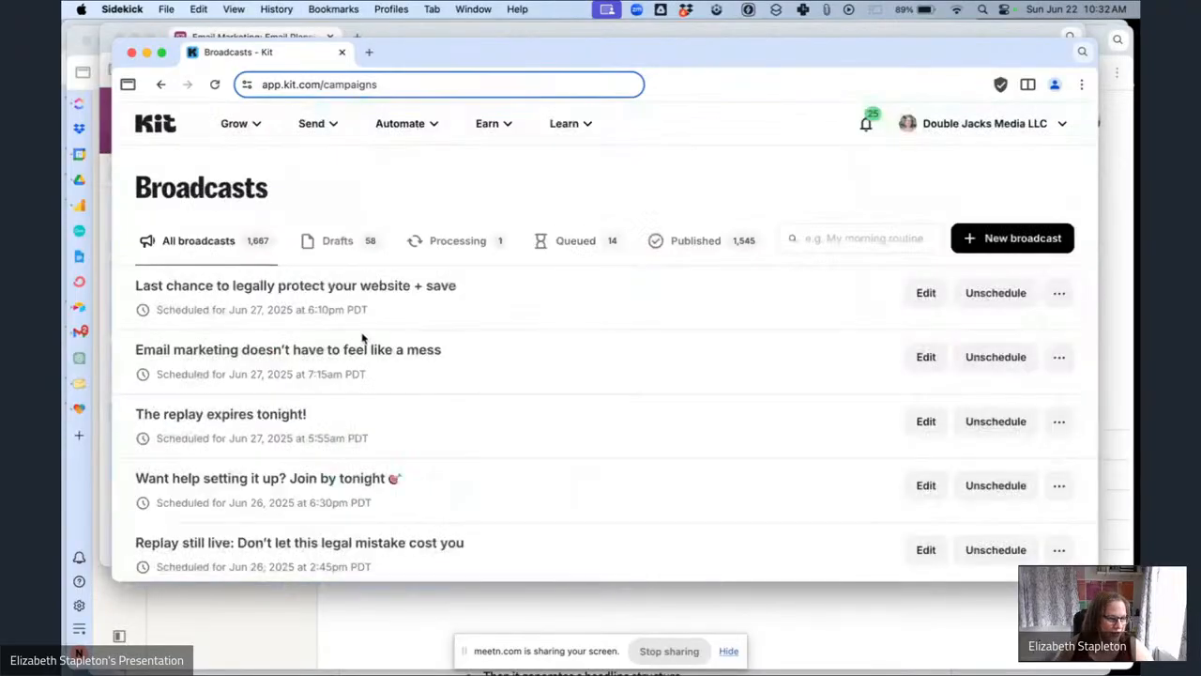
# Set the Status of the 'Copy, paste, reformat…' email in the planning base to Converted to Markdown.
pyautogui.click(271, 35)
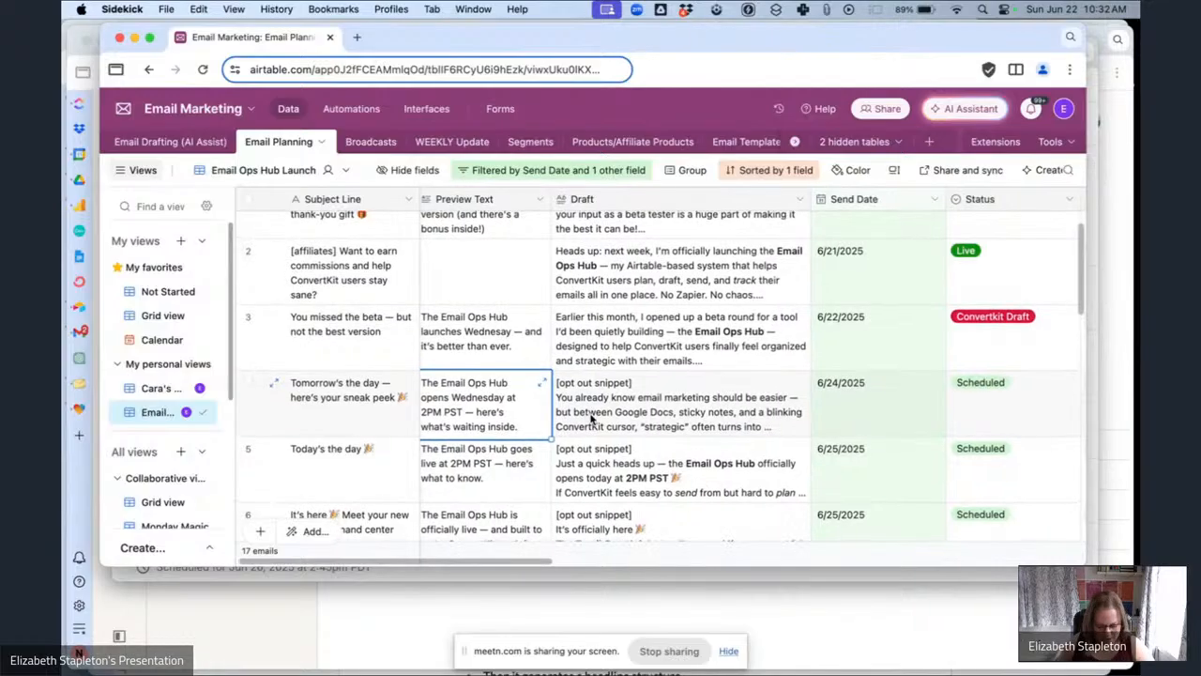
pyautogui.scroll(2, 591, 419)
pyautogui.hscroll(-1, 591, 418)
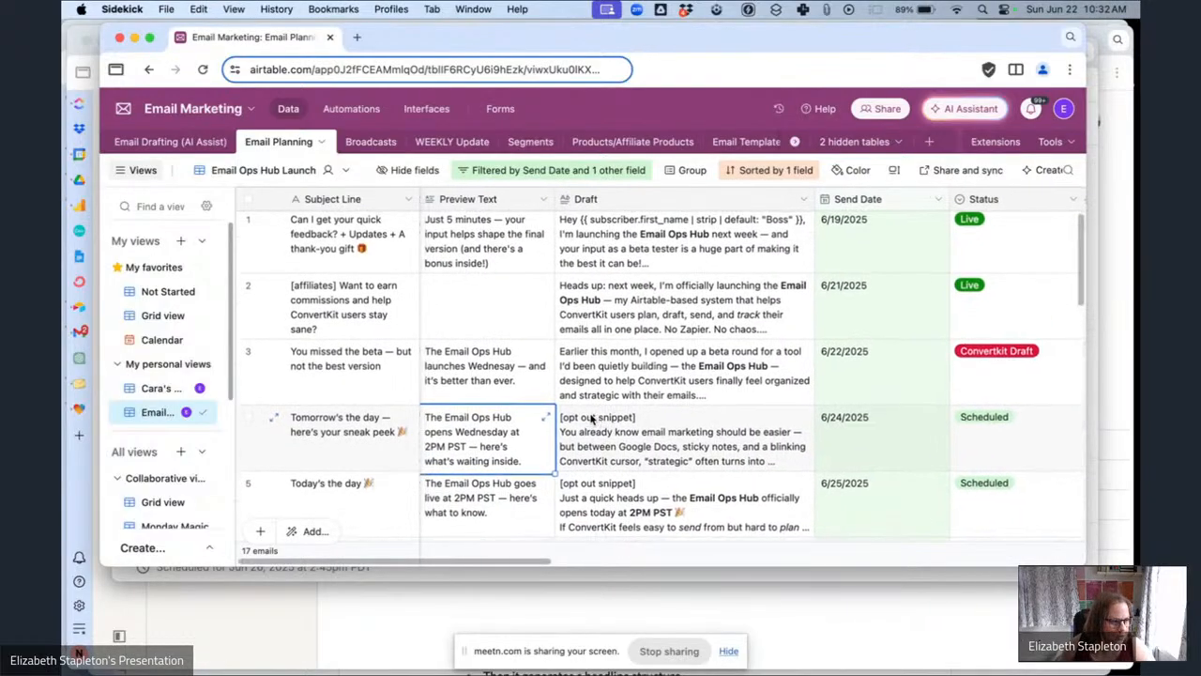
pyautogui.click(450, 390)
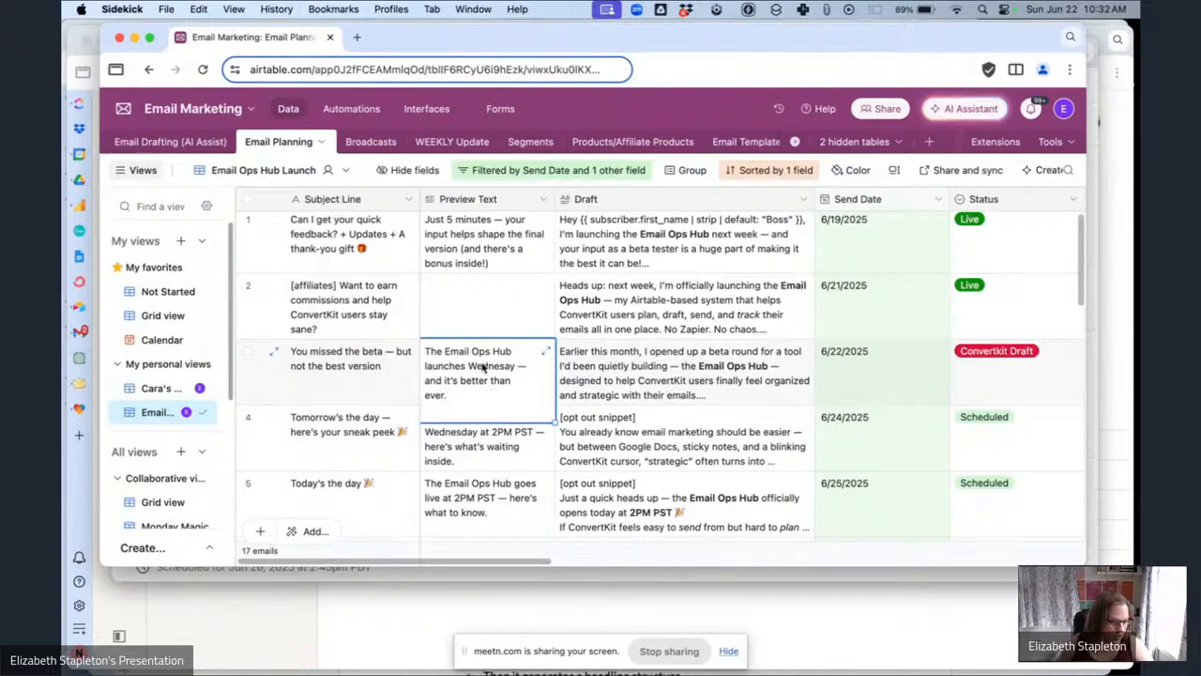
pyautogui.scroll(-5, 790, 364)
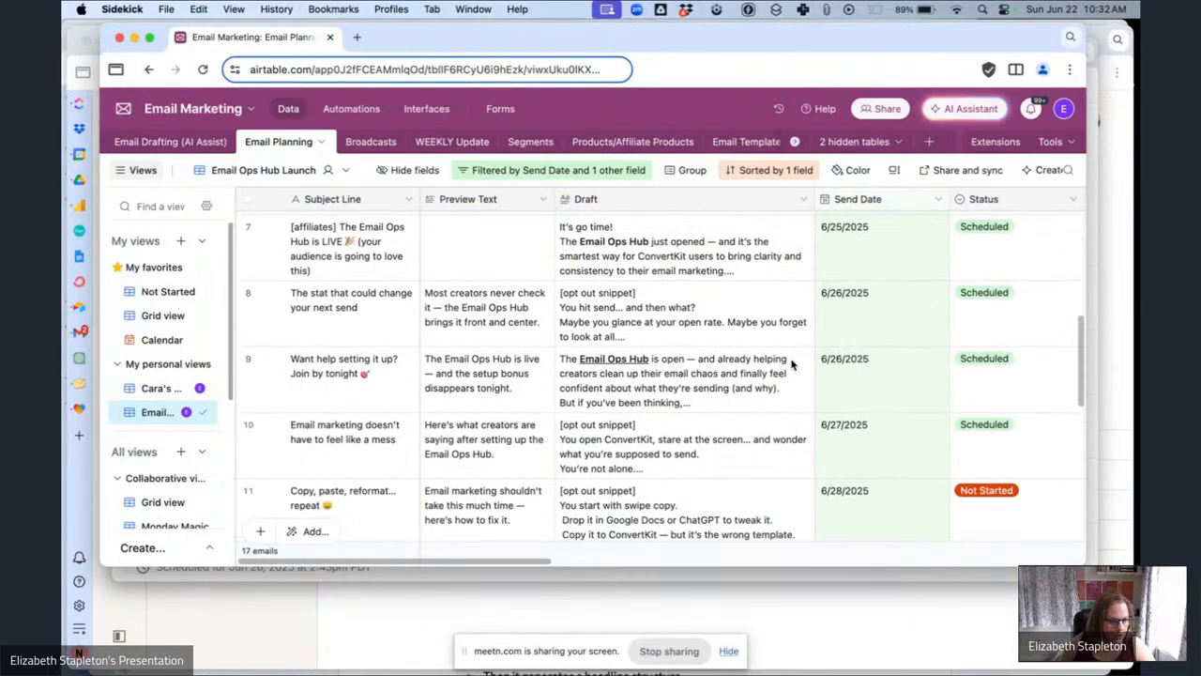
pyautogui.scroll(-10, 818, 437)
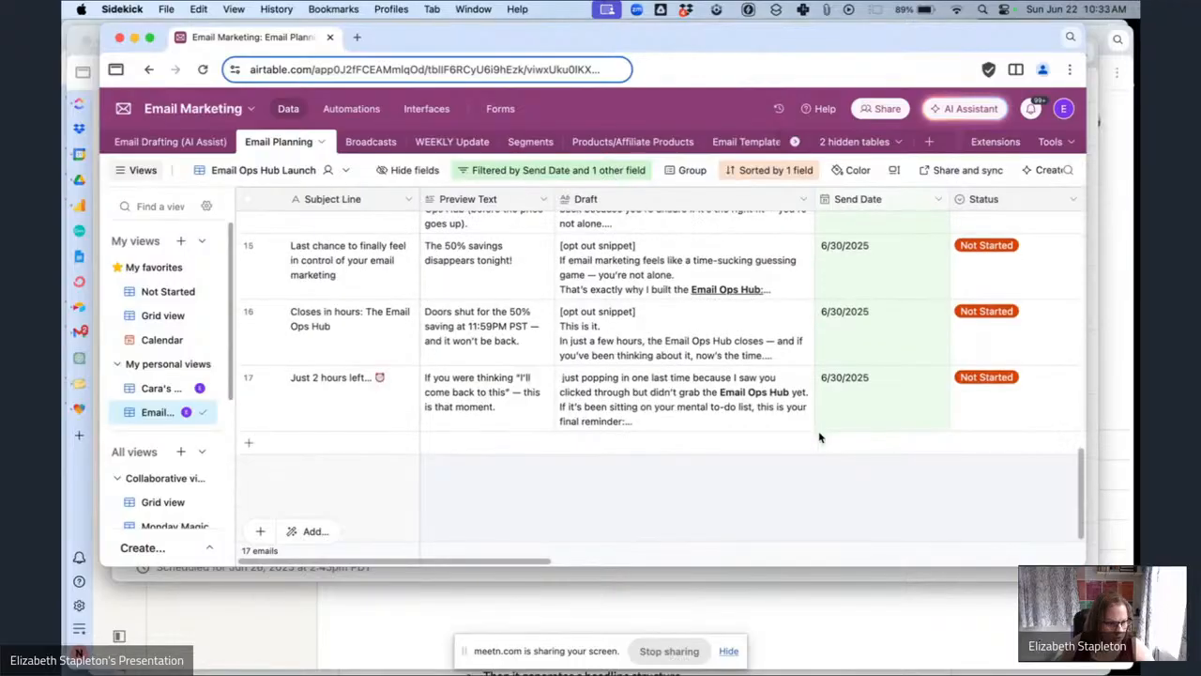
pyautogui.scroll(5, 818, 436)
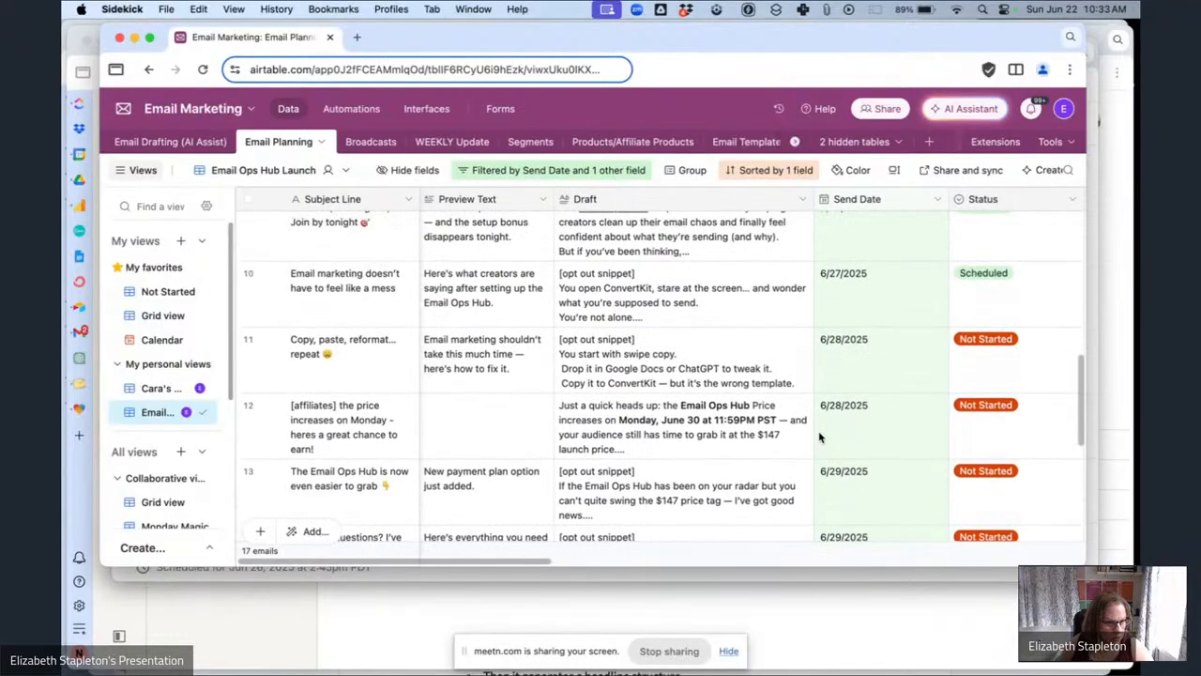
pyautogui.doubleClick(1001, 379)
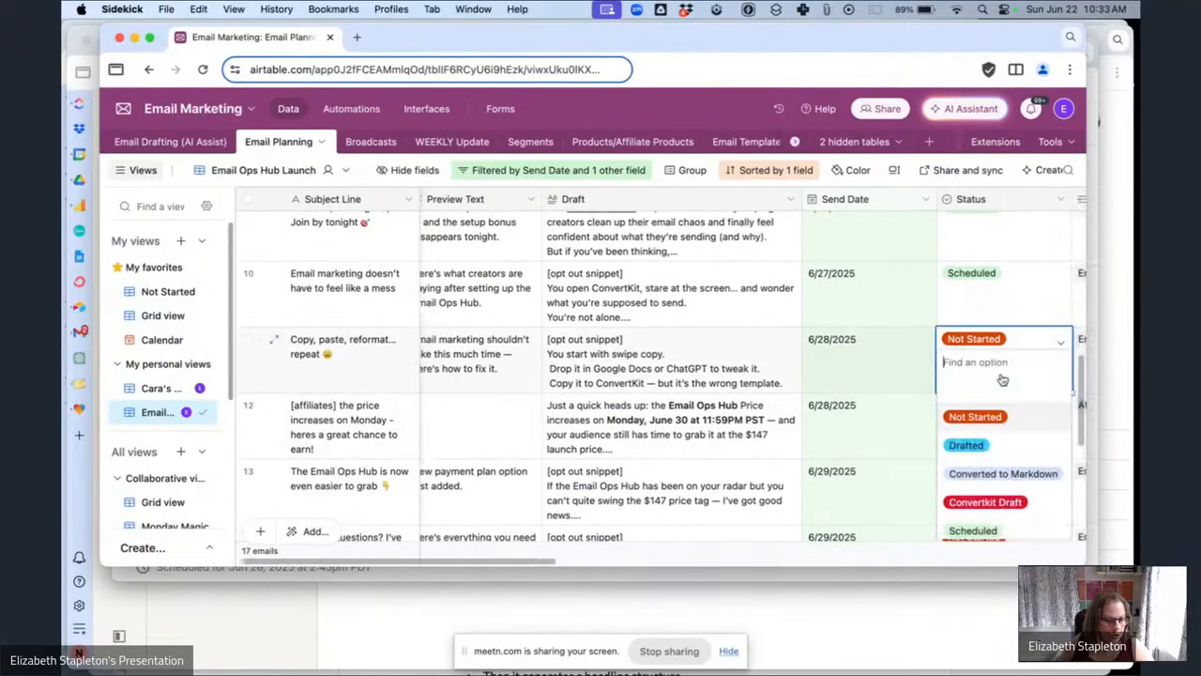
pyautogui.click(1002, 441)
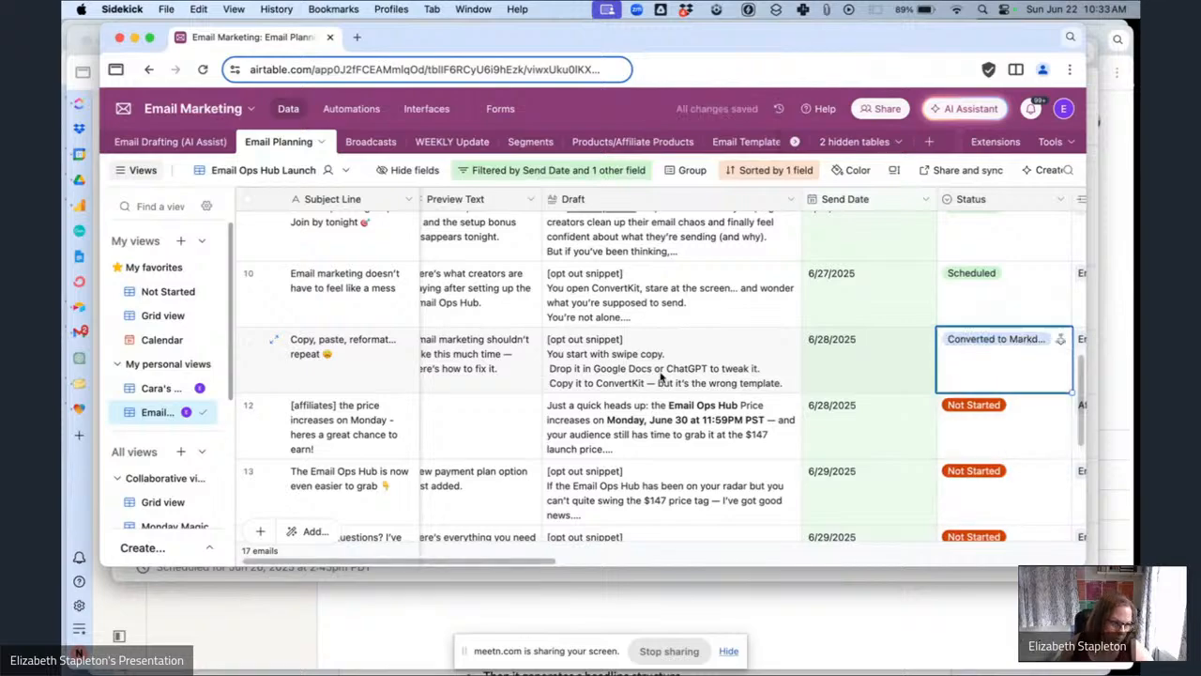
# Switch to Kit and open the 'Copy, paste, reformat… repeat 😩' draft from the second page of broadcasts.
pyautogui.click(480, 380)
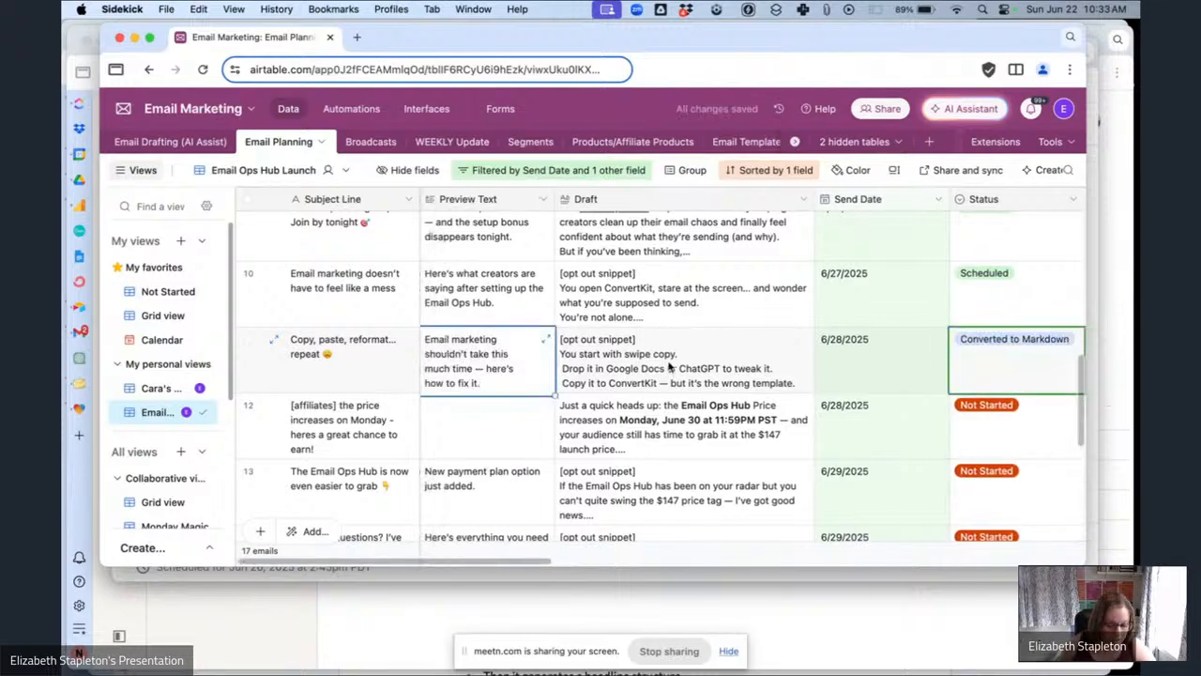
pyautogui.click(651, 577)
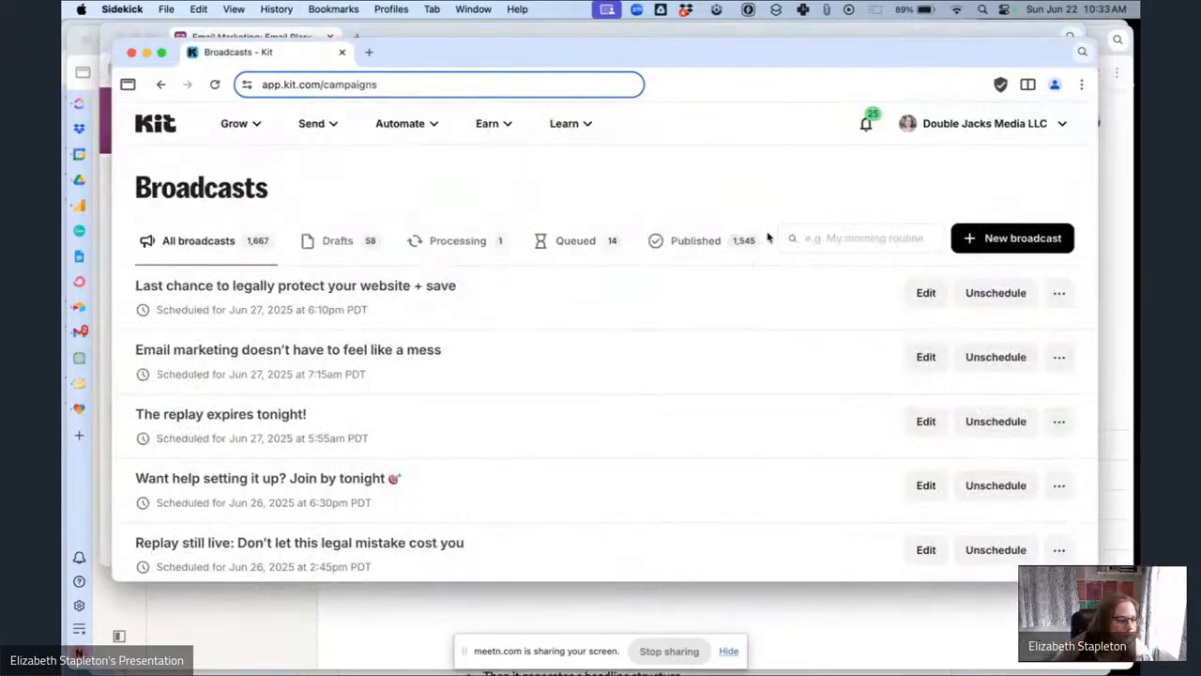
pyautogui.scroll(-5, 531, 354)
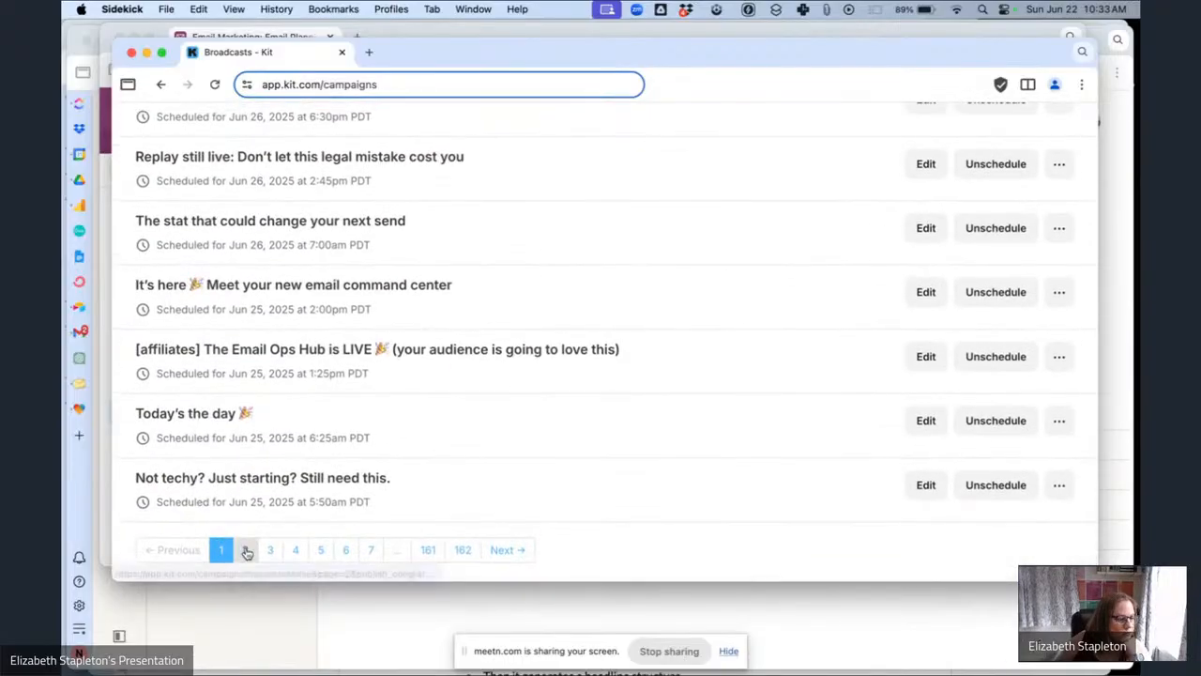
pyautogui.click(247, 551)
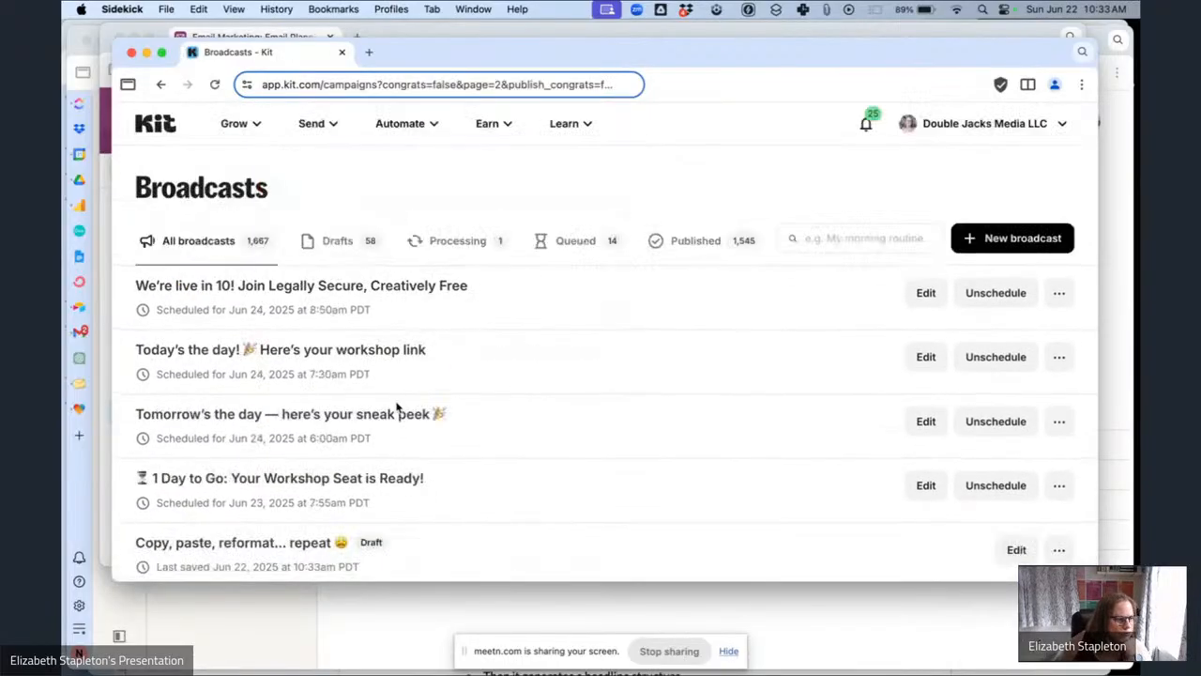
pyautogui.scroll(-3, 396, 405)
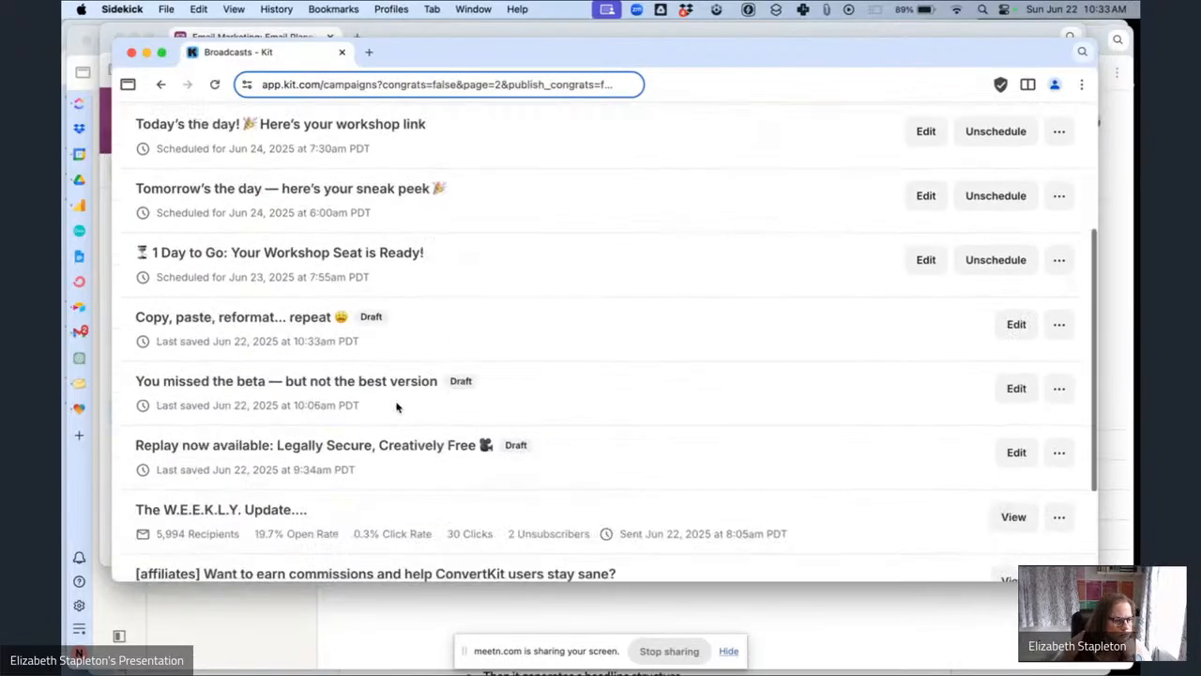
pyautogui.click(206, 320)
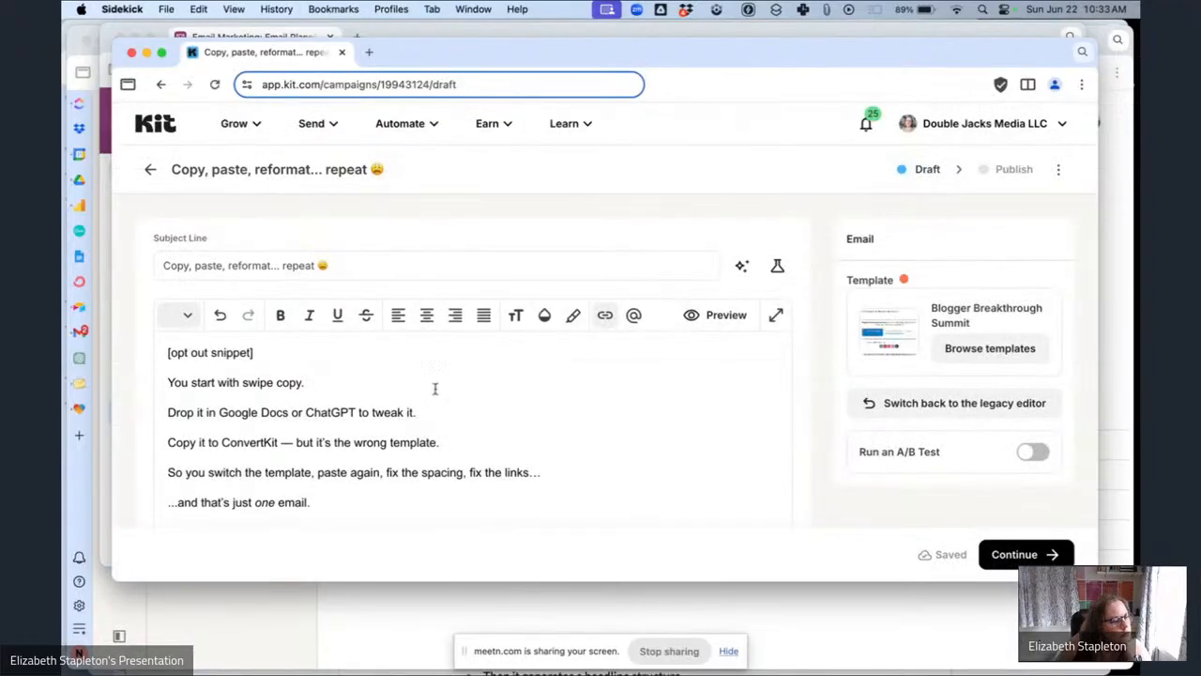
# Replace the [opt out snippet] placeholder at the top of the email body with the pasted personalized greeting line.
pyautogui.scroll(-2, 329, 318)
pyautogui.moveTo(280, 293); pyautogui.dragTo(159, 297)
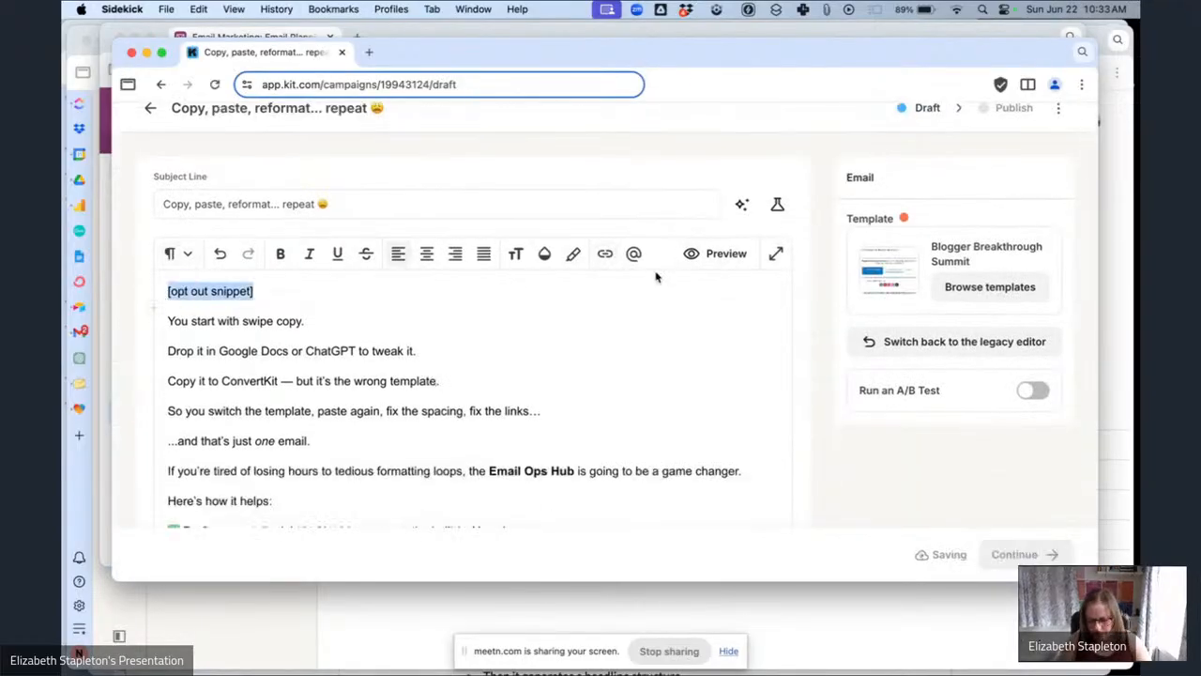
pyautogui.press('BackSpace')
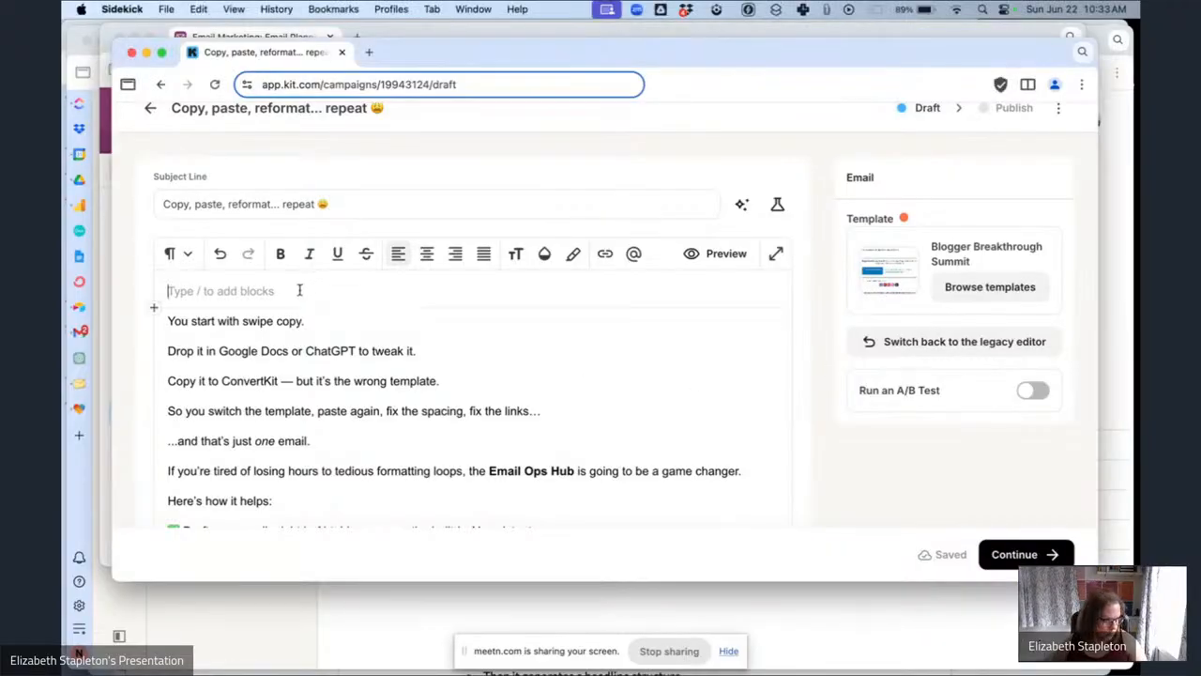
pyautogui.write('Hey {{ subscriber.first_name | strip | default: "Boss" }}, /copy')
# Insert the 'Email Ops Hub Launch Opt Out' block snippet after the [countdown] line at the end of the email.
pyautogui.moveTo(249, 328); pyautogui.dragTo(151, 330)
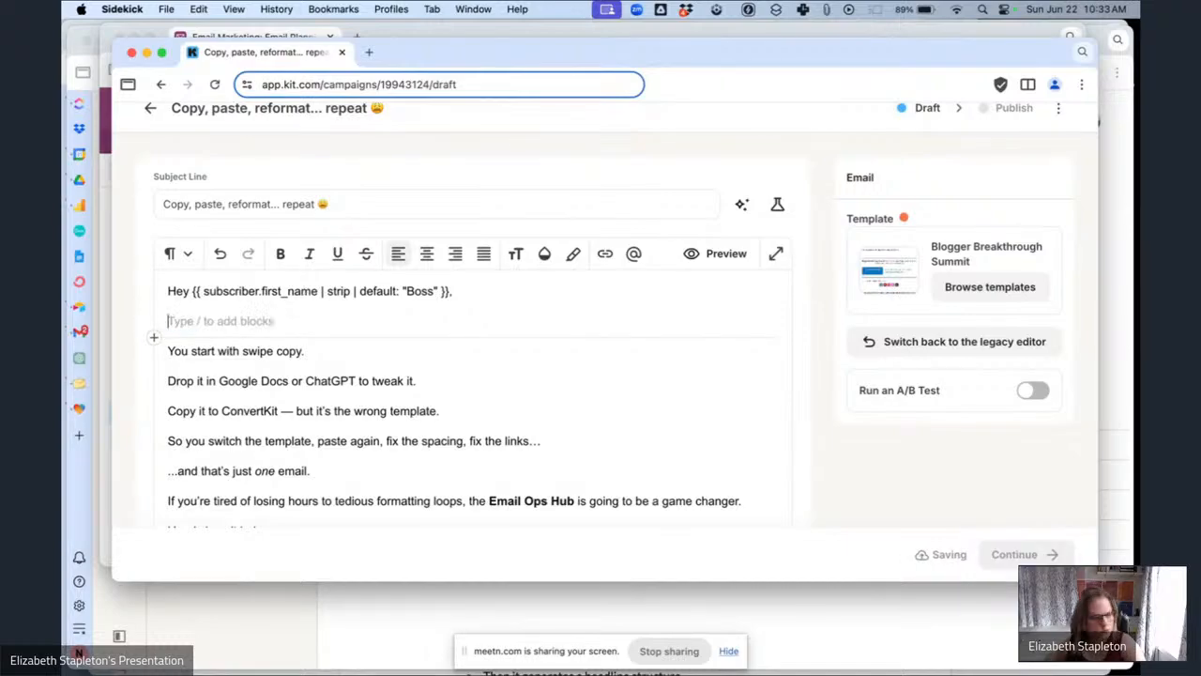
pyautogui.scroll(-15, 408, 343)
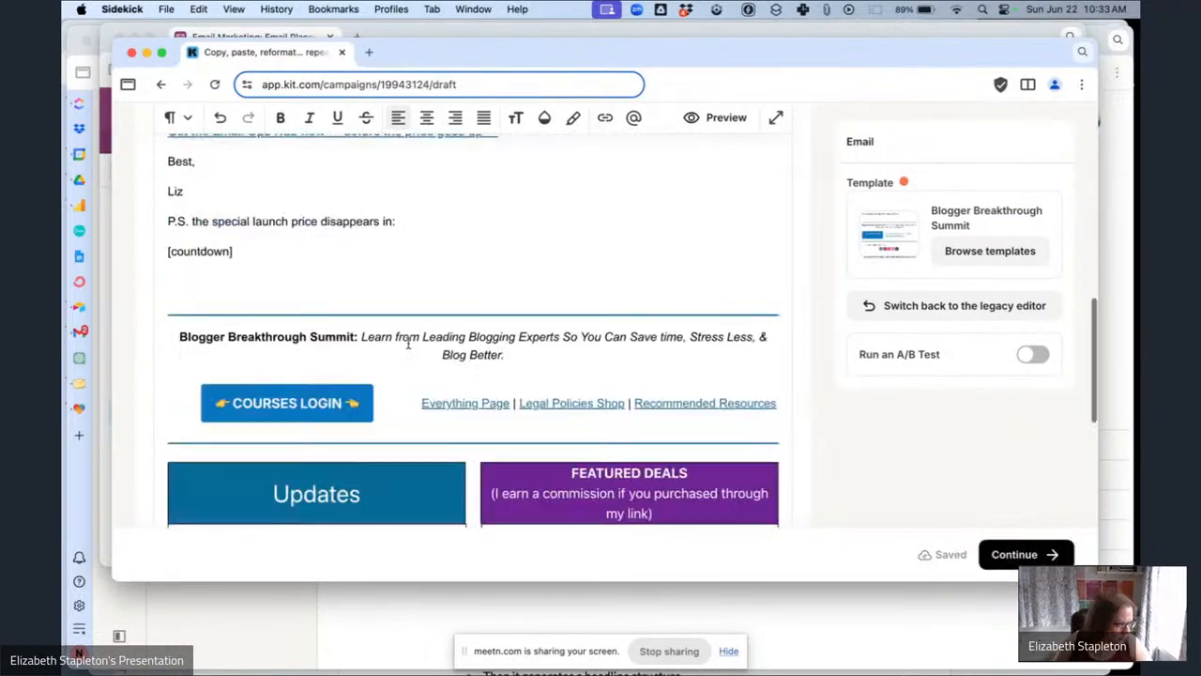
pyautogui.scroll(-3, 408, 344)
pyautogui.scroll(1, 264, 177)
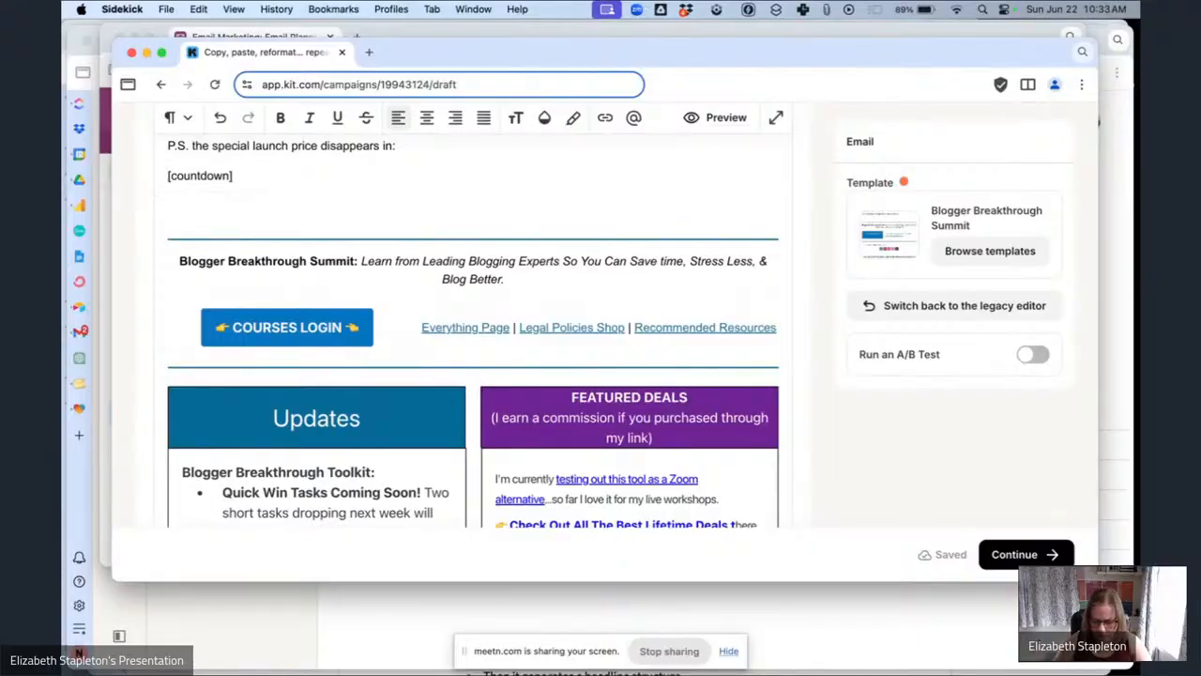
pyautogui.press('Return')
pyautogui.write('/sn')
pyautogui.click(290, 267)
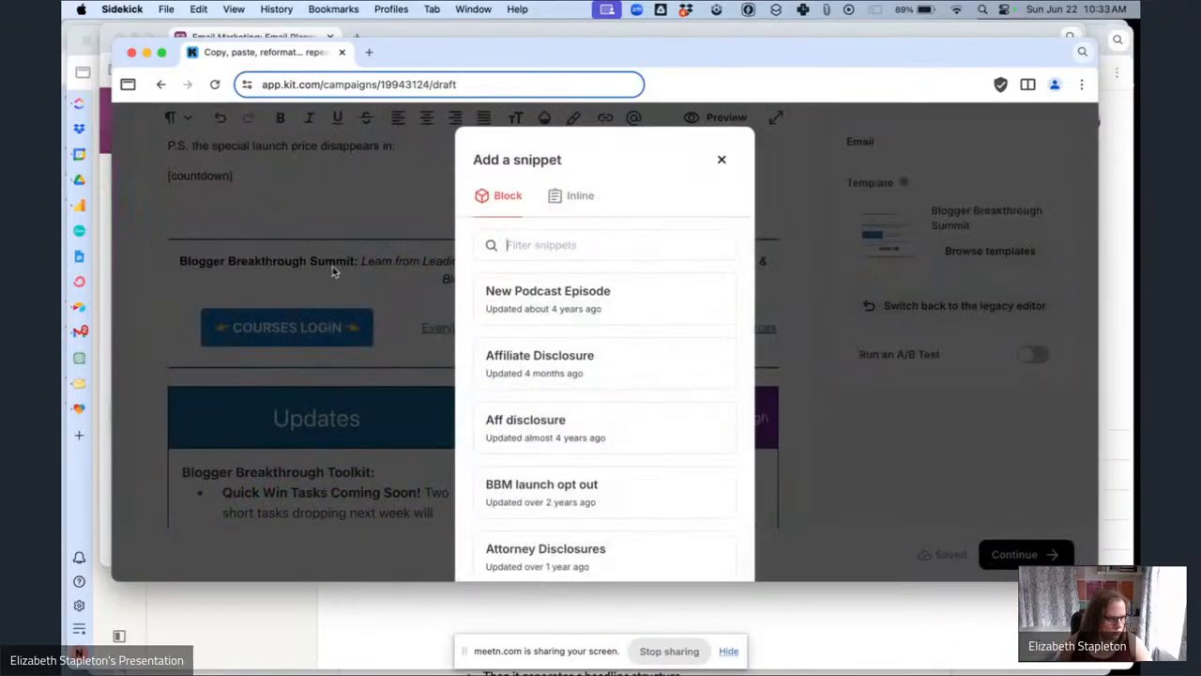
pyautogui.write('em')
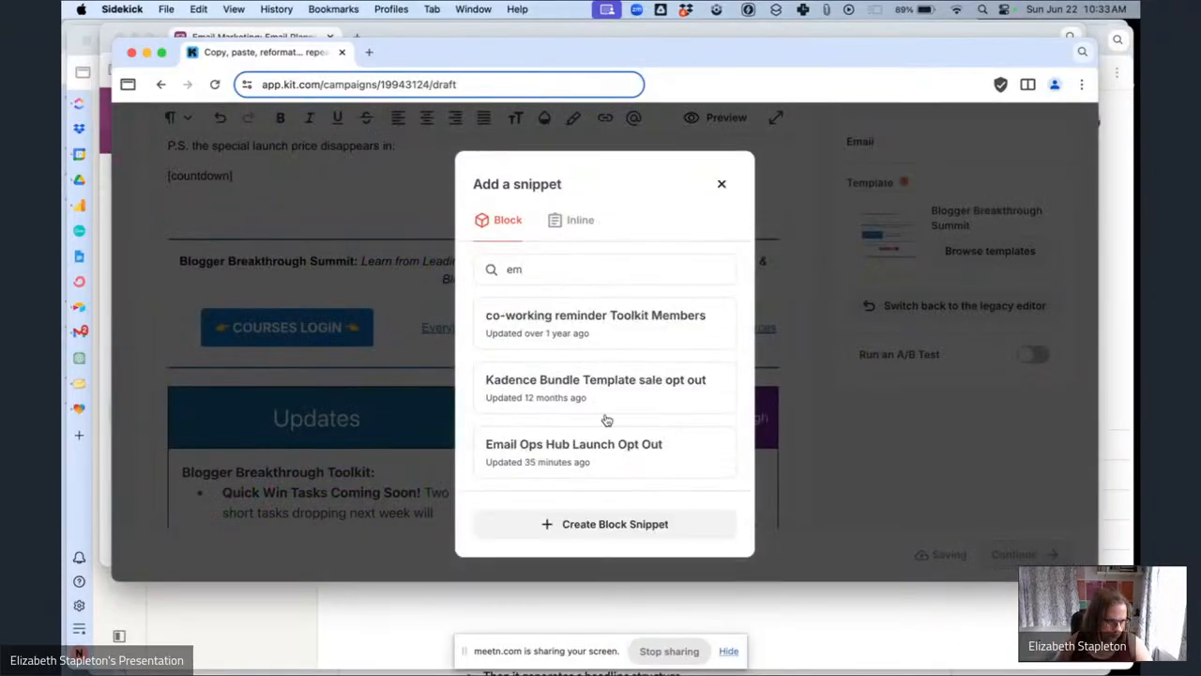
pyautogui.click(596, 448)
# Replace the URL of the first 'Get the Email Ops Hub now' link with a link trigger.
pyautogui.scroll(5, 317, 261)
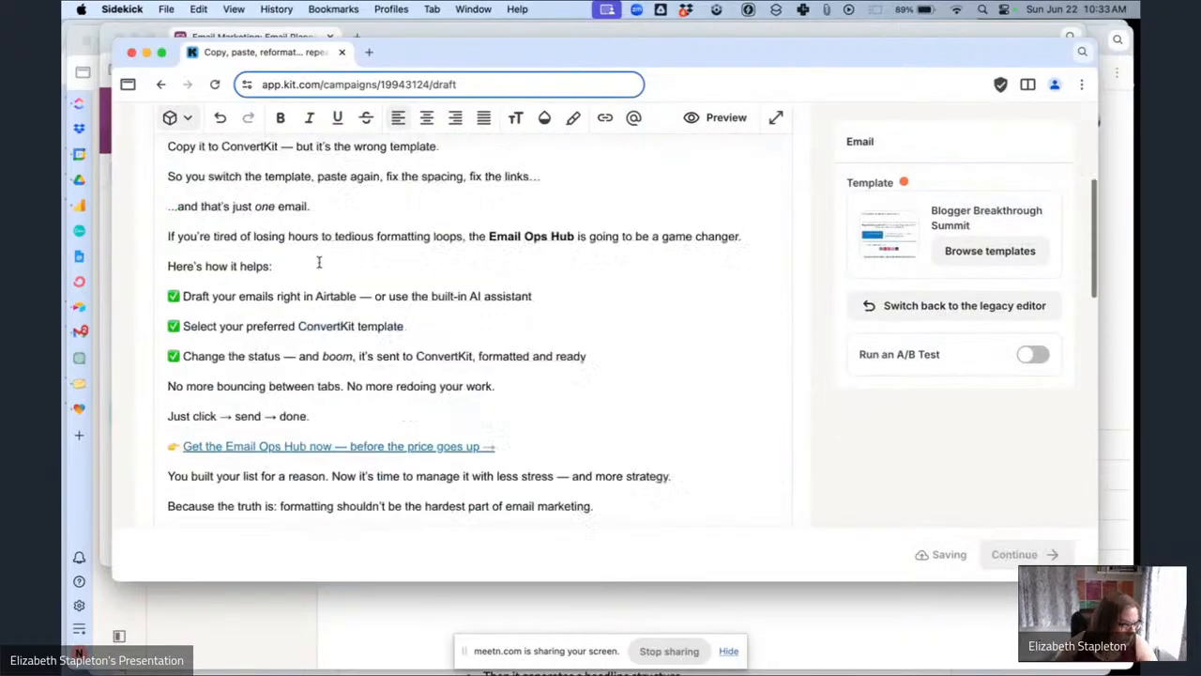
pyautogui.scroll(3, 319, 262)
pyautogui.scroll(-5, 319, 263)
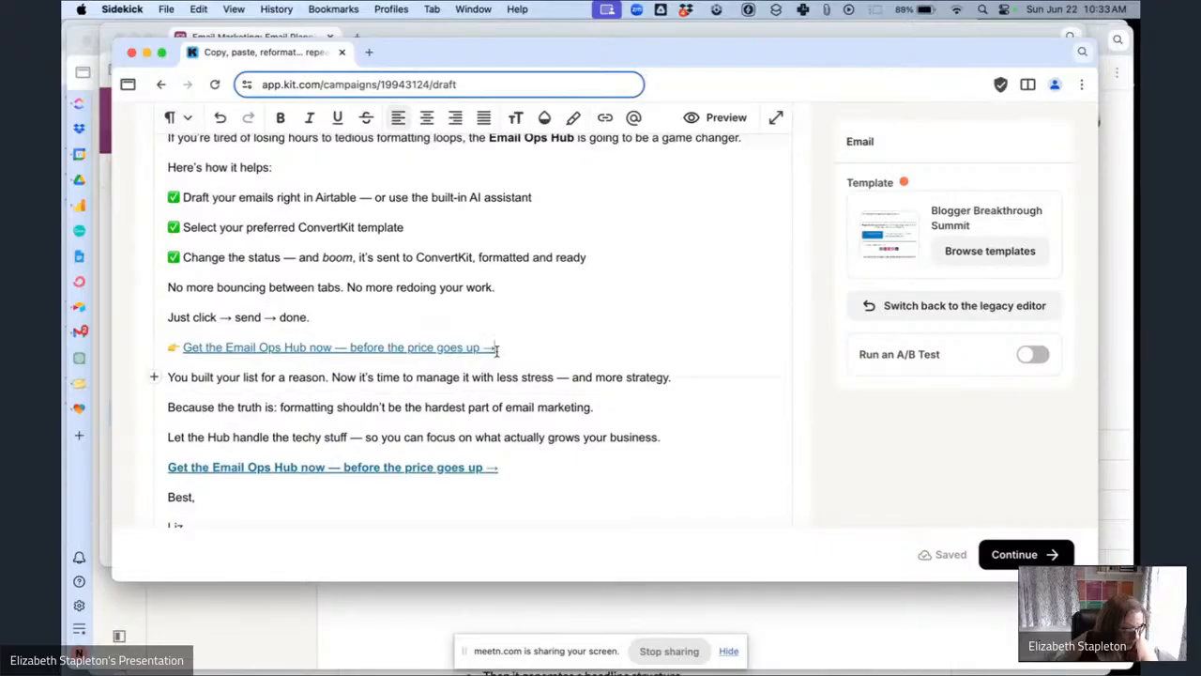
pyautogui.moveTo(497, 349); pyautogui.dragTo(212, 349)
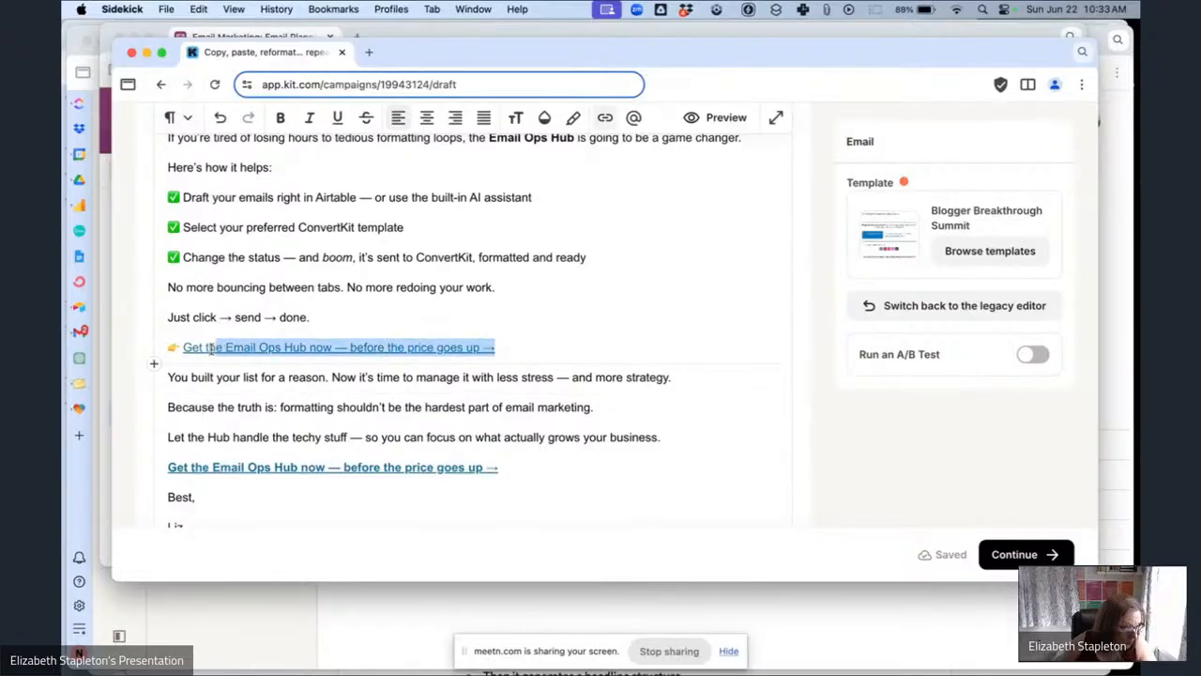
pyautogui.click(617, 123)
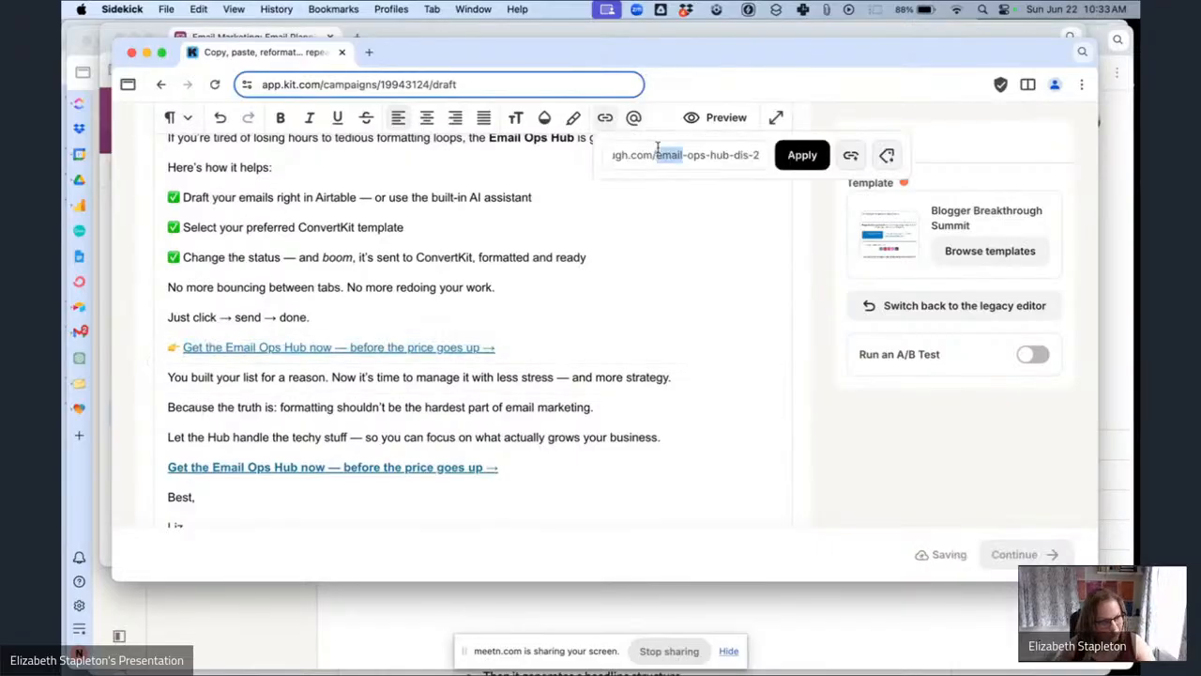
pyautogui.tripleClick(656, 154)
pyautogui.press('BackSpace')
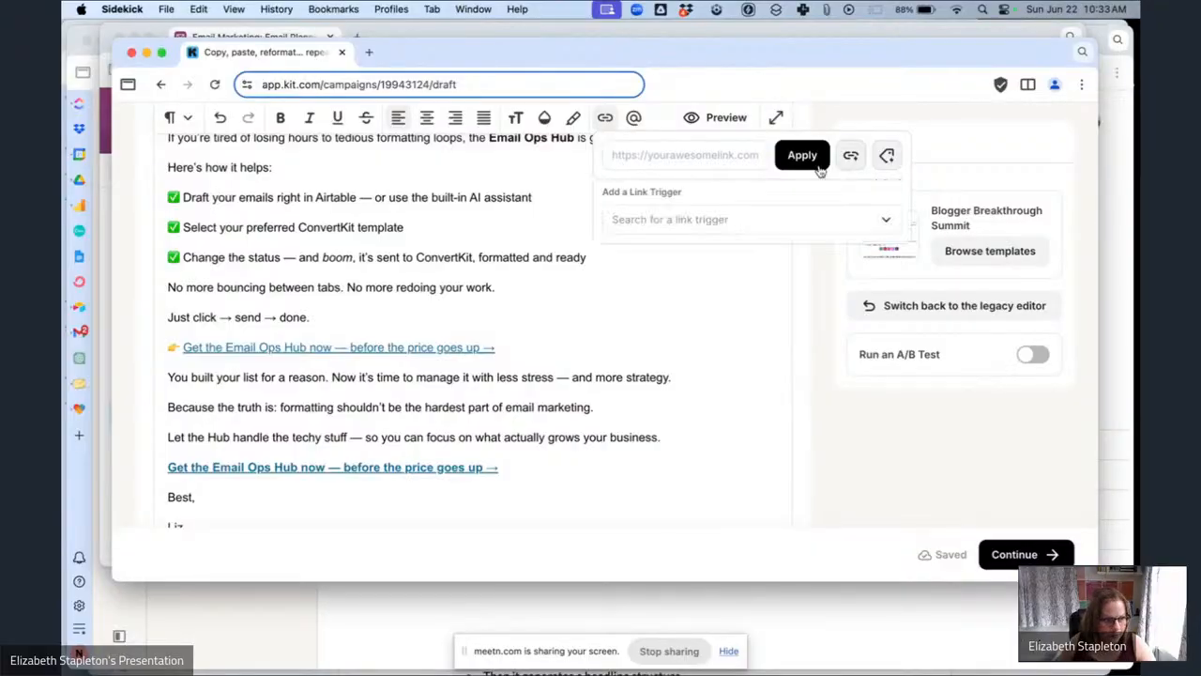
pyautogui.click(733, 220)
pyautogui.click(675, 254)
pyautogui.click(803, 154)
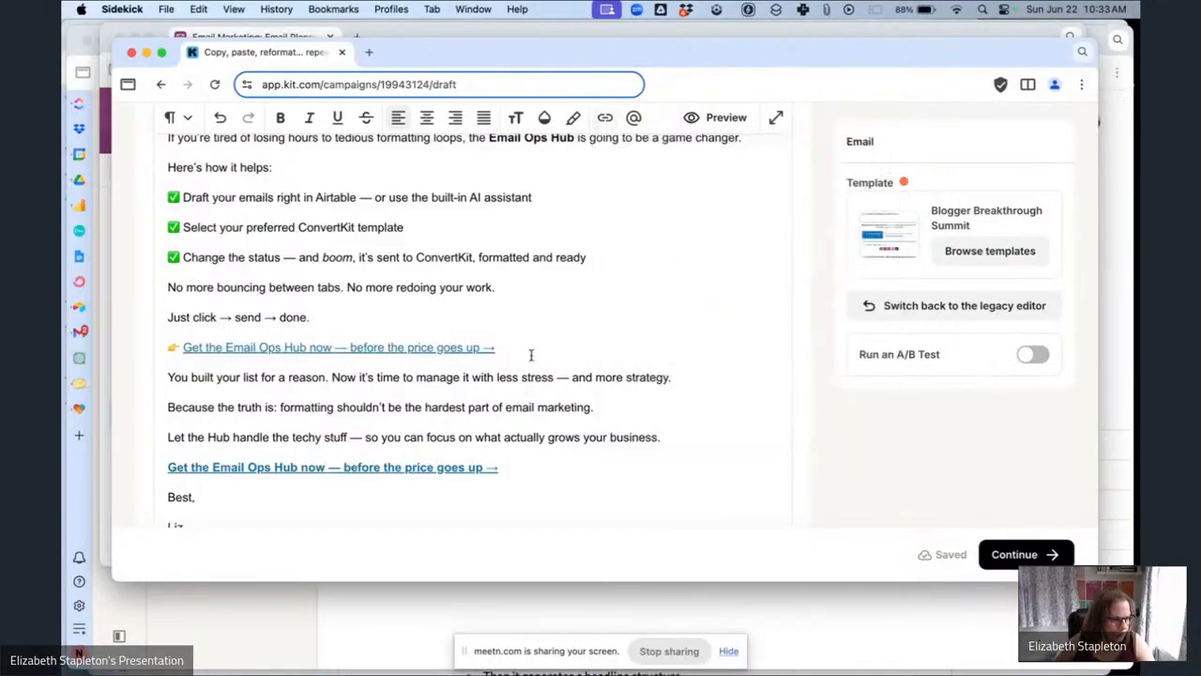
# Replace the URL of the bold 'Get the Email Ops Hub now' link with the Email Ops Hub Sales Page link trigger.
pyautogui.tripleClick(233, 461)
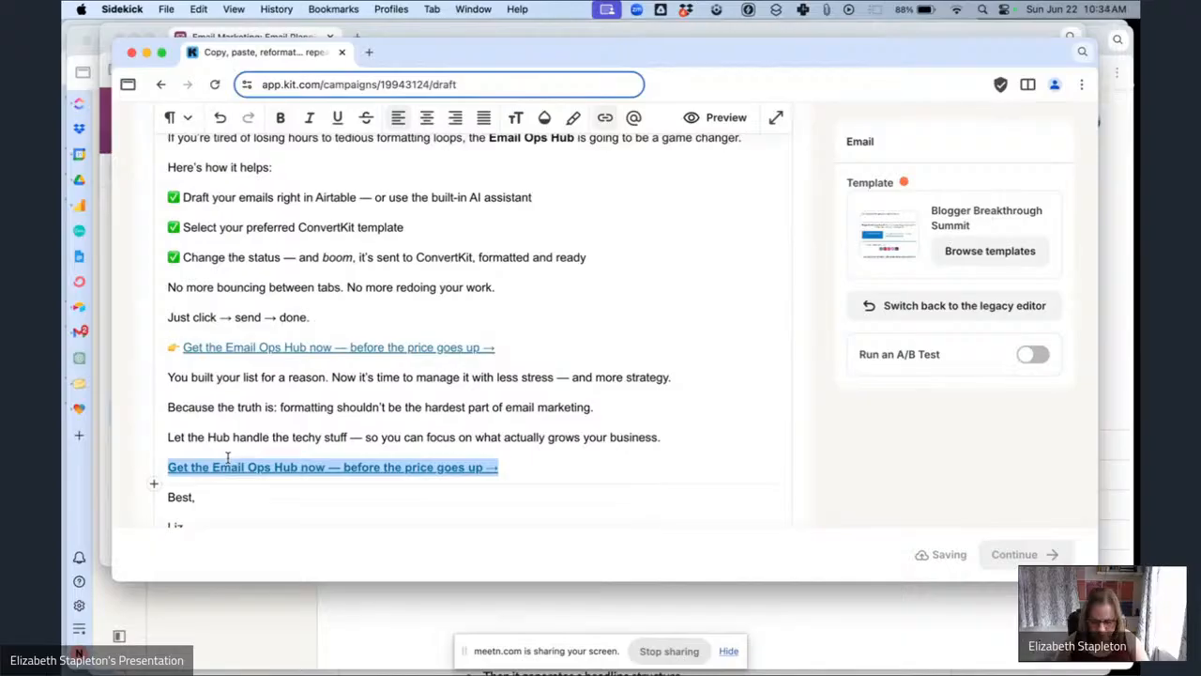
pyautogui.click(227, 459)
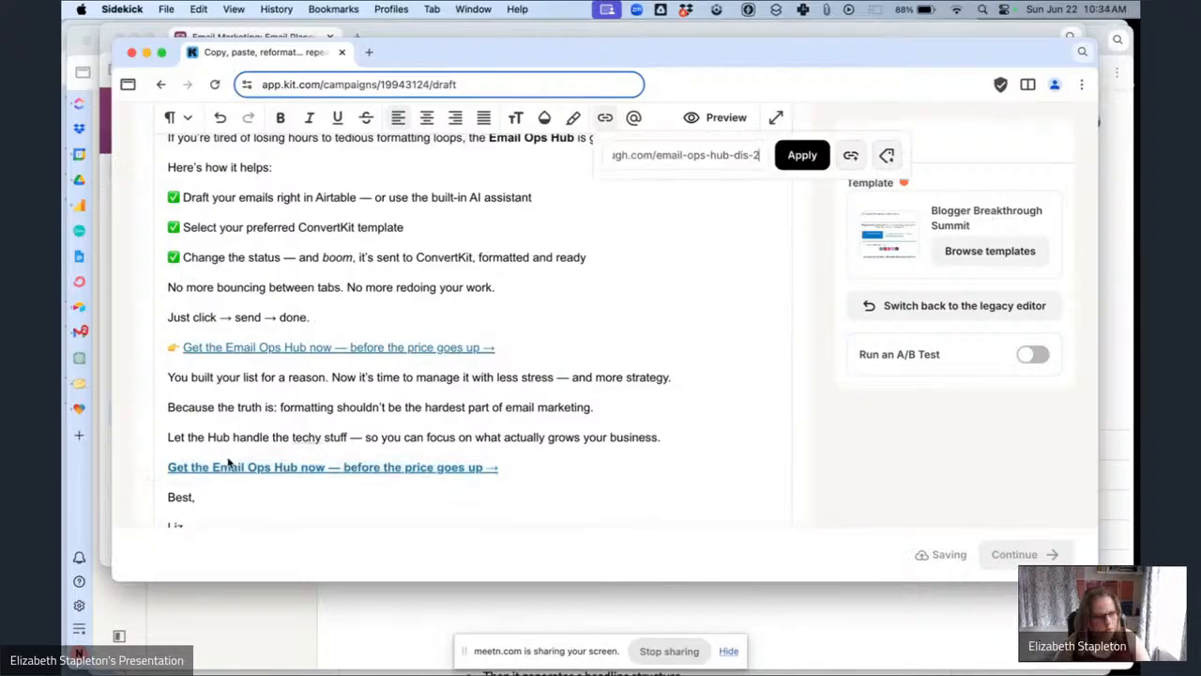
pyautogui.tripleClick(670, 156)
pyautogui.press('BackSpace')
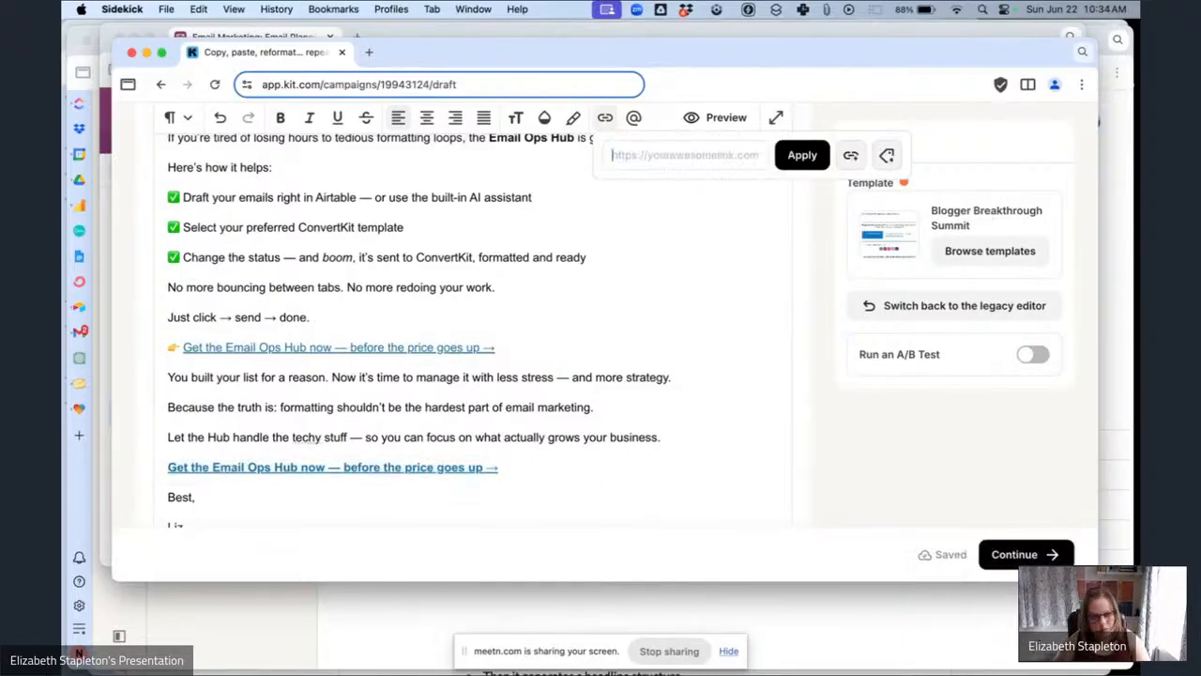
pyautogui.click(850, 156)
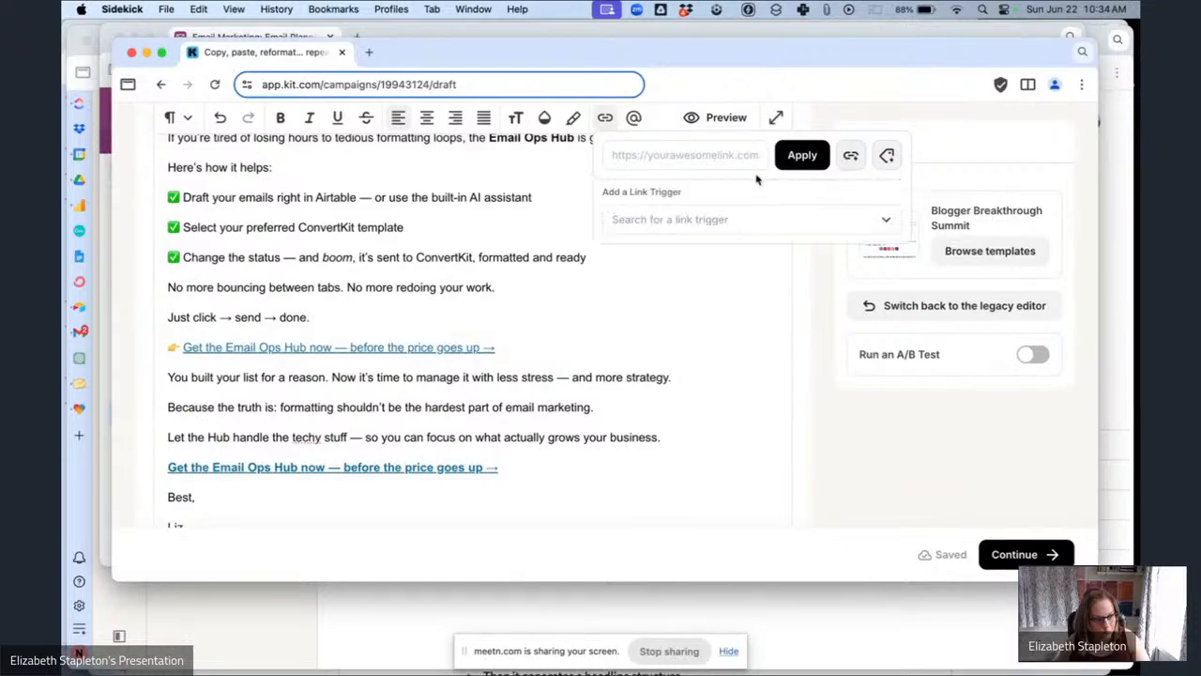
pyautogui.click(713, 220)
pyautogui.click(684, 258)
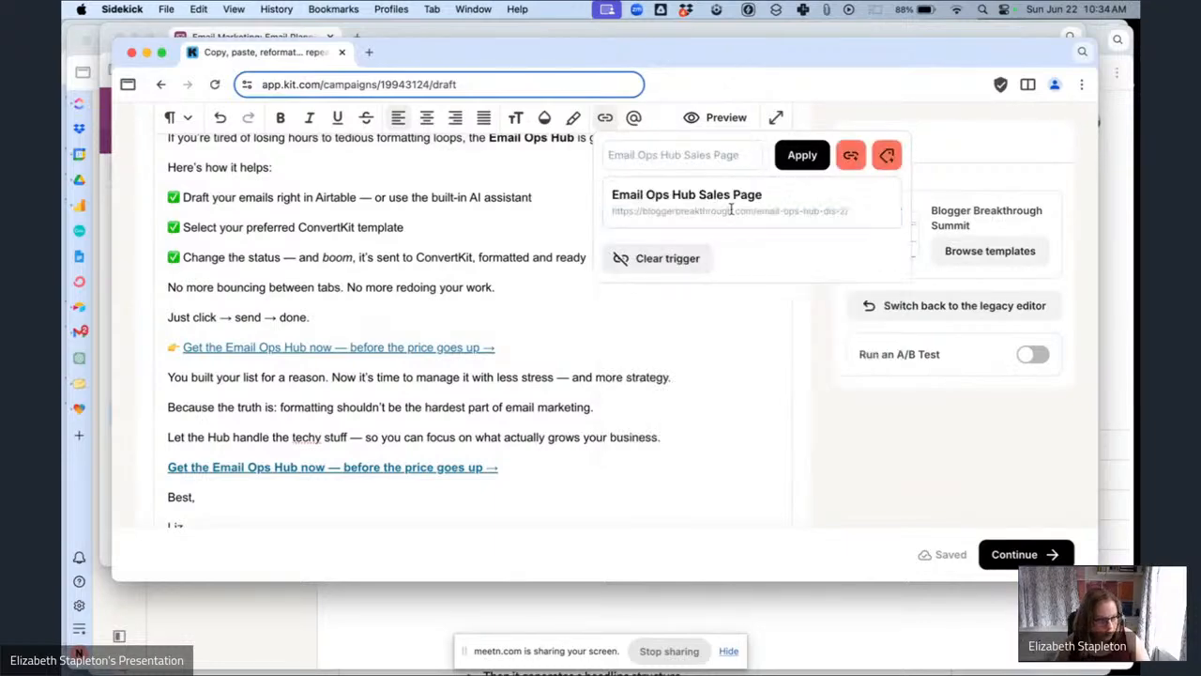
pyautogui.click(800, 156)
# Replace the [countdown] placeholder with a Countdown Timer ending July 1, 2025 12:00 AM.
pyautogui.scroll(-5, 490, 357)
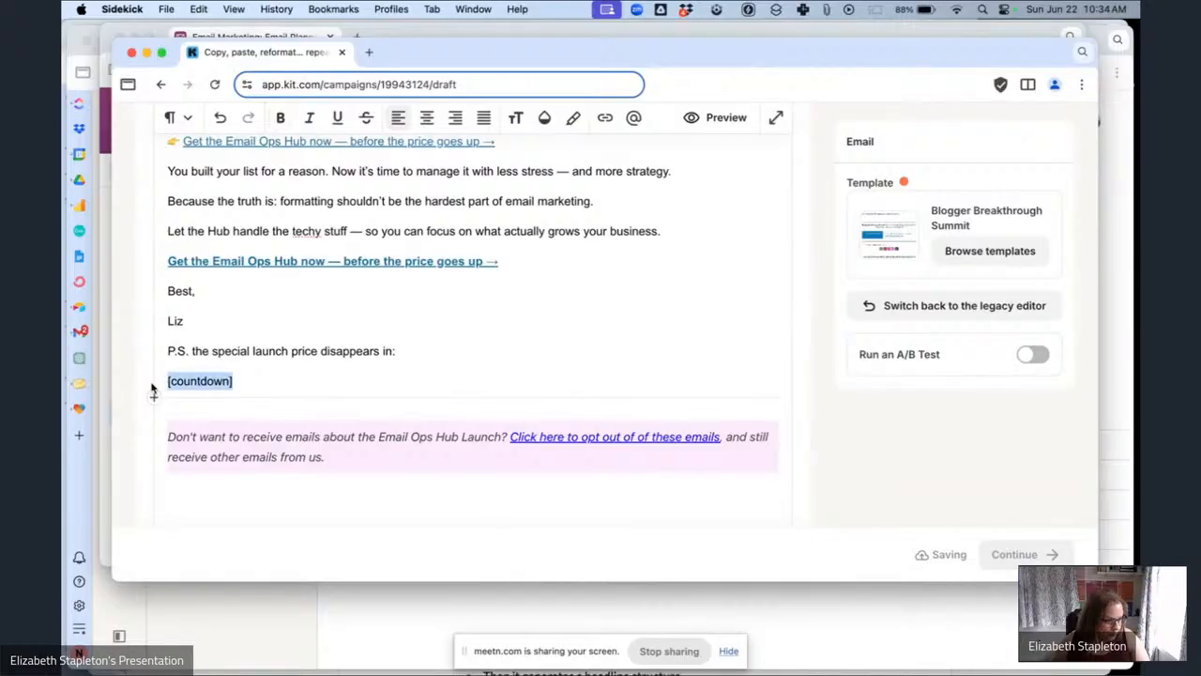
pyautogui.write('/cou')
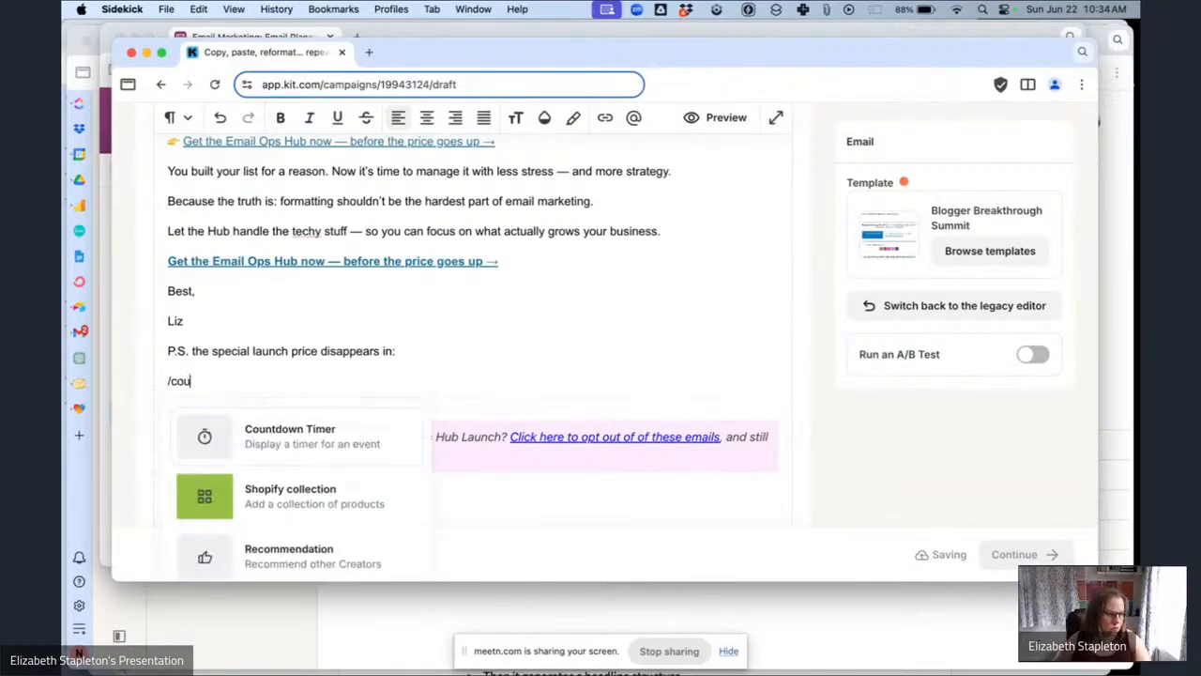
pyautogui.click(343, 441)
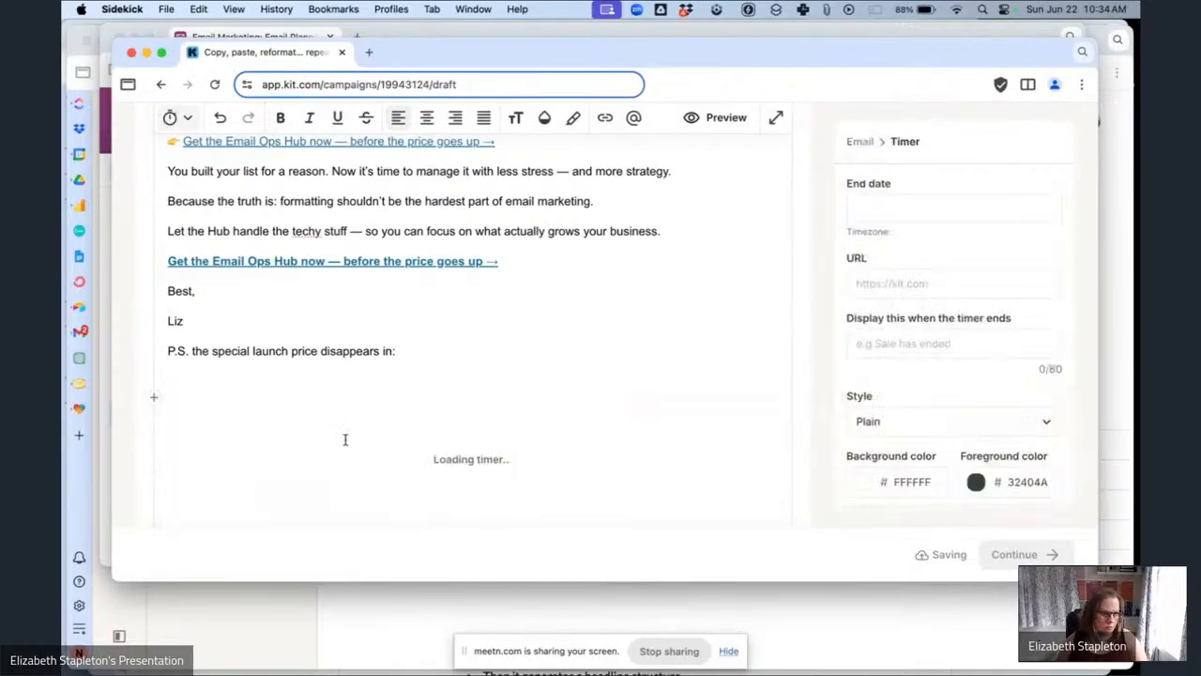
pyautogui.click(929, 210)
pyautogui.click(915, 389)
pyautogui.scroll(10, 1058, 300)
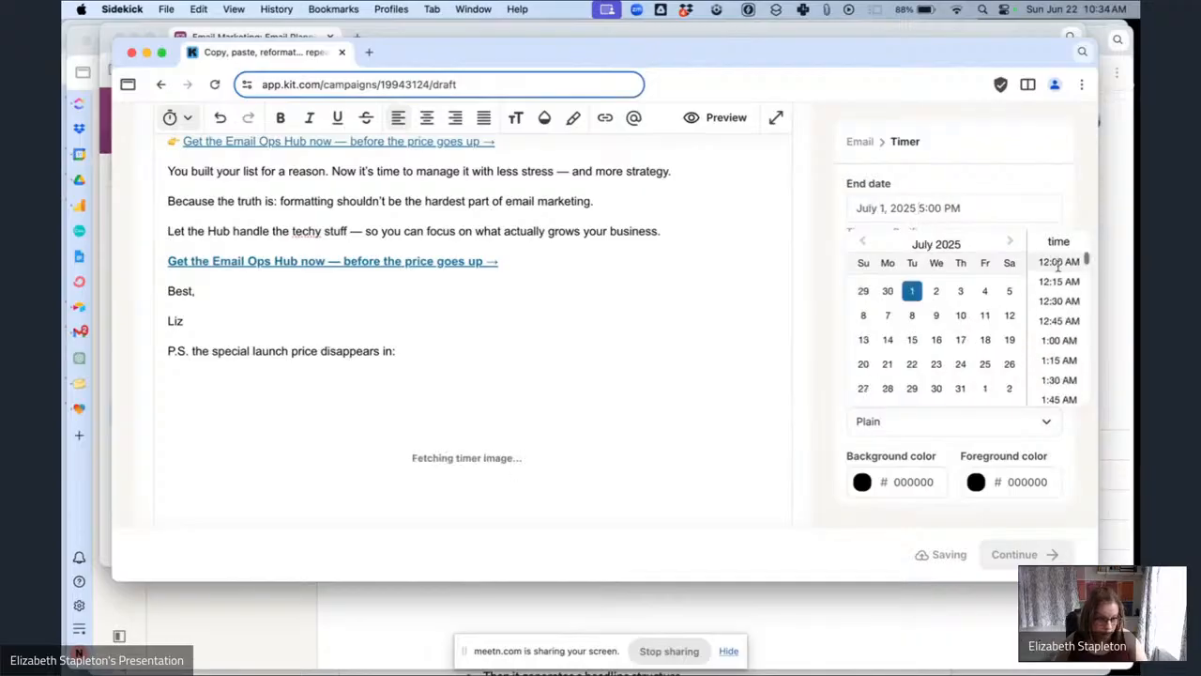
pyautogui.click(1059, 261)
# Set the timer's URL to the bloggerbreakthrough.com Email Ops Hub link from clipboard history and its end text to 'Offer Expired!'.
pyautogui.click(953, 284)
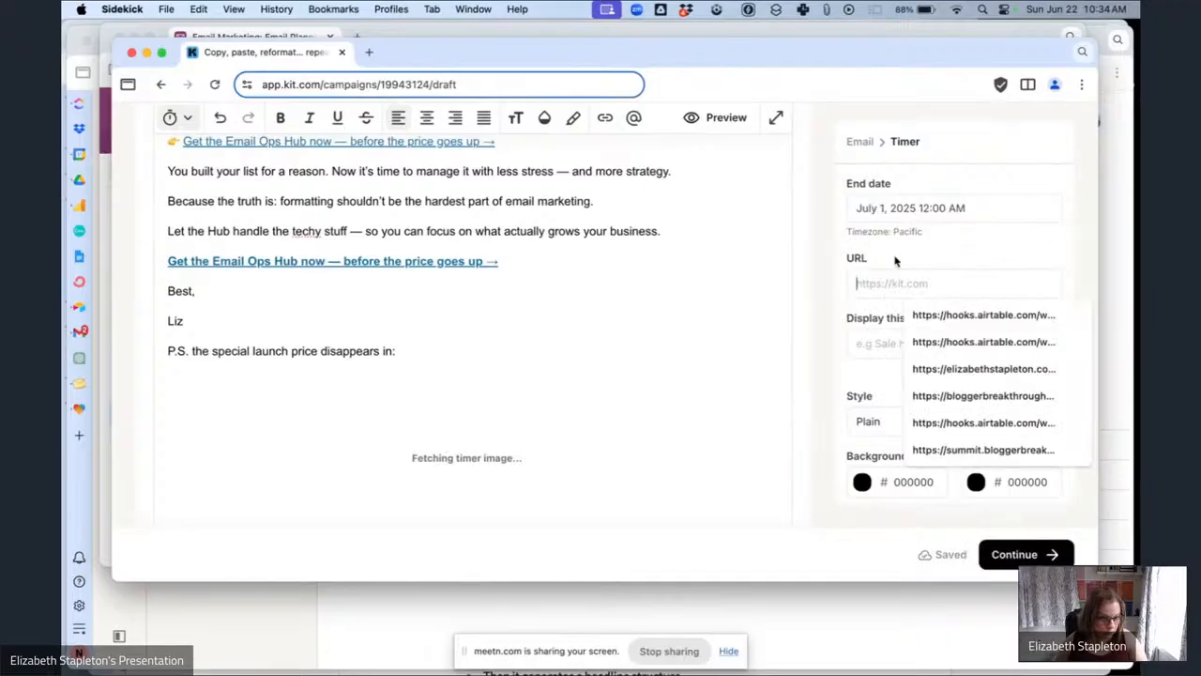
pyautogui.click(834, 8)
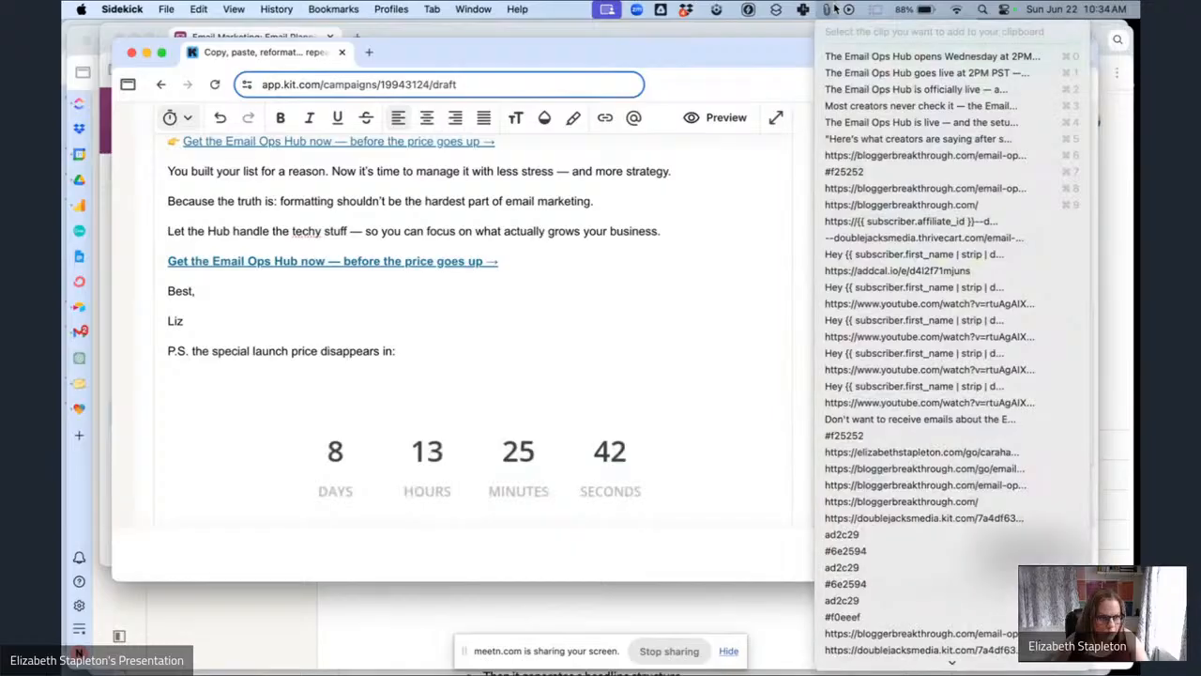
pyautogui.click(869, 157)
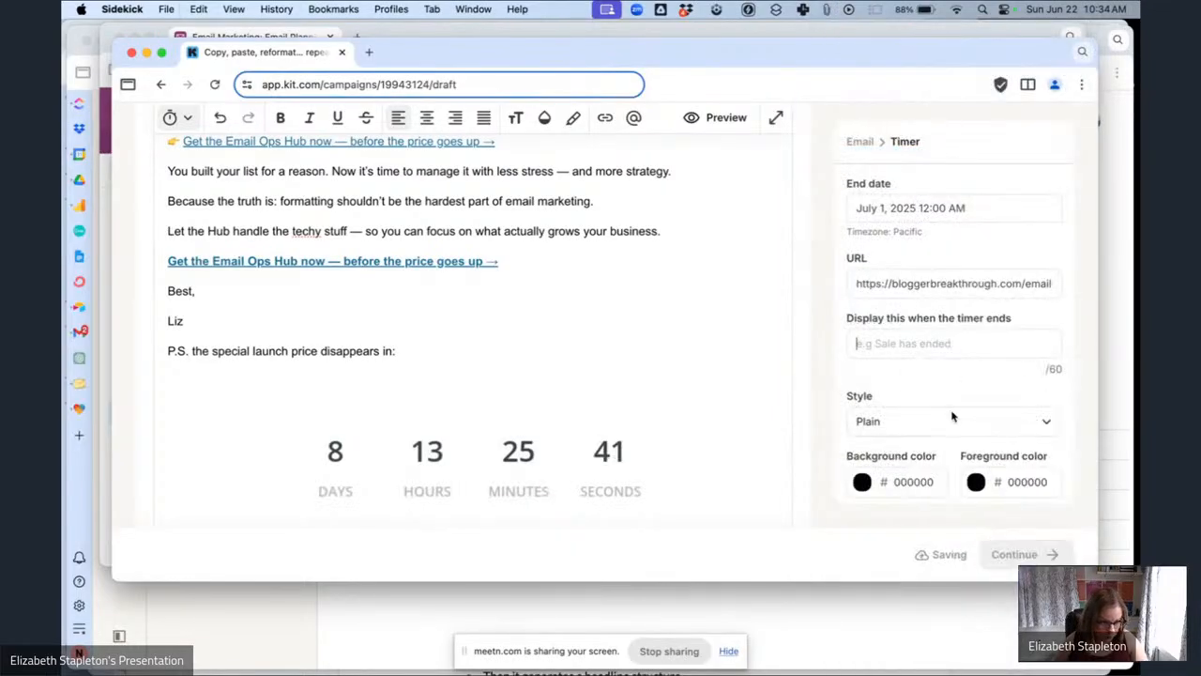
pyautogui.click(919, 342)
pyautogui.click(937, 380)
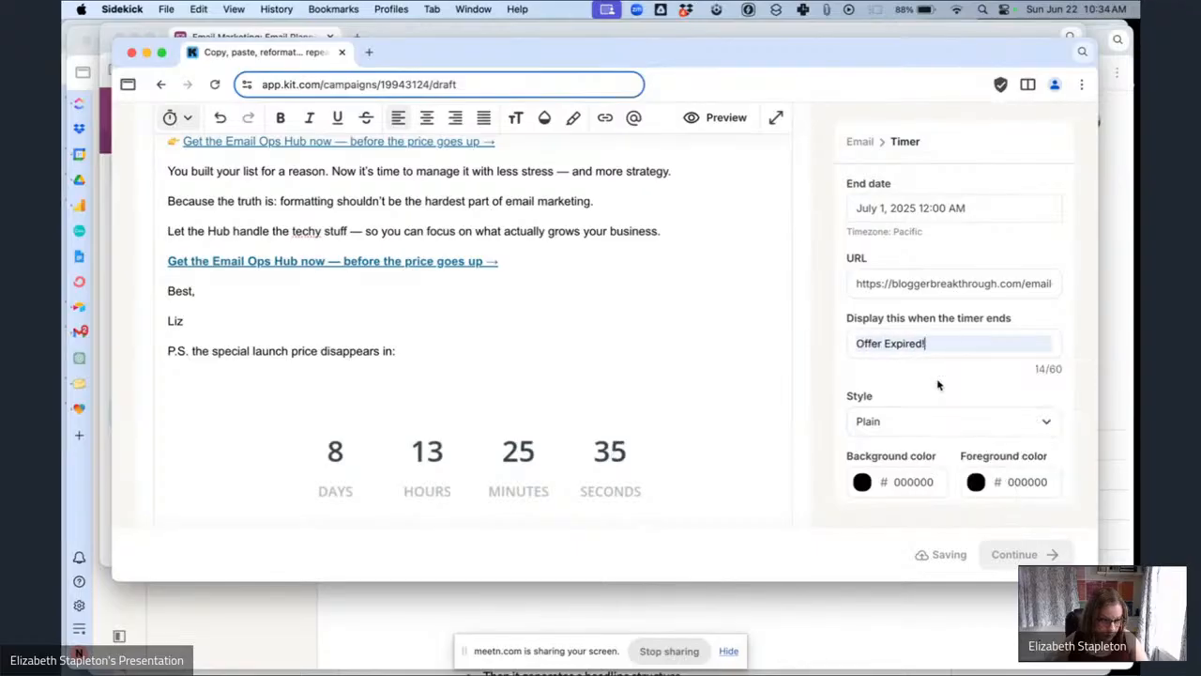
# Set the timer style to Rounded and its foreground color to F25252.
pyautogui.click(973, 421)
pyautogui.click(885, 515)
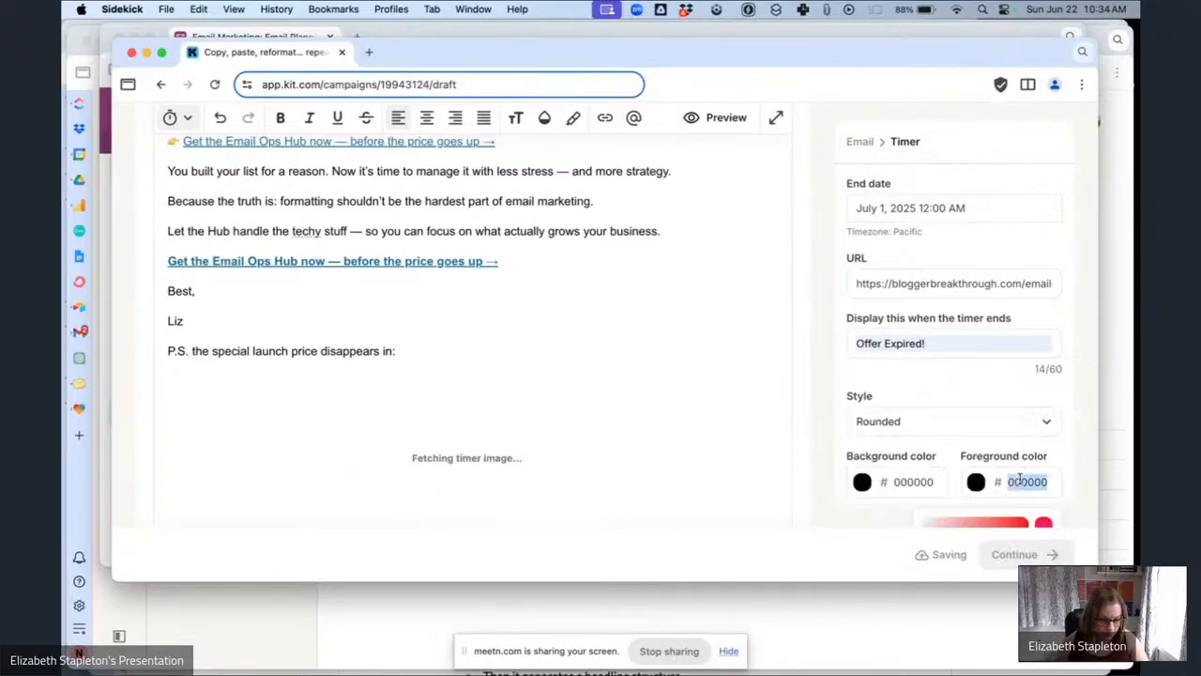
pyautogui.write('f25252')
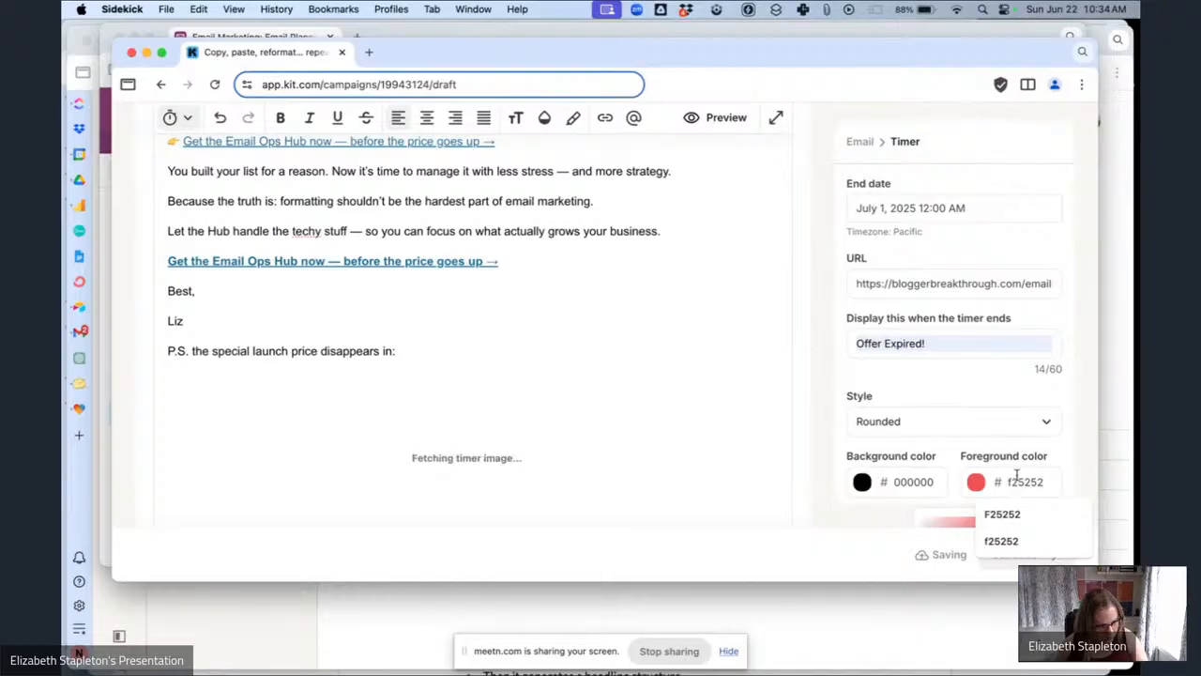
pyautogui.click(1060, 461)
pyautogui.scroll(-2, 604, 286)
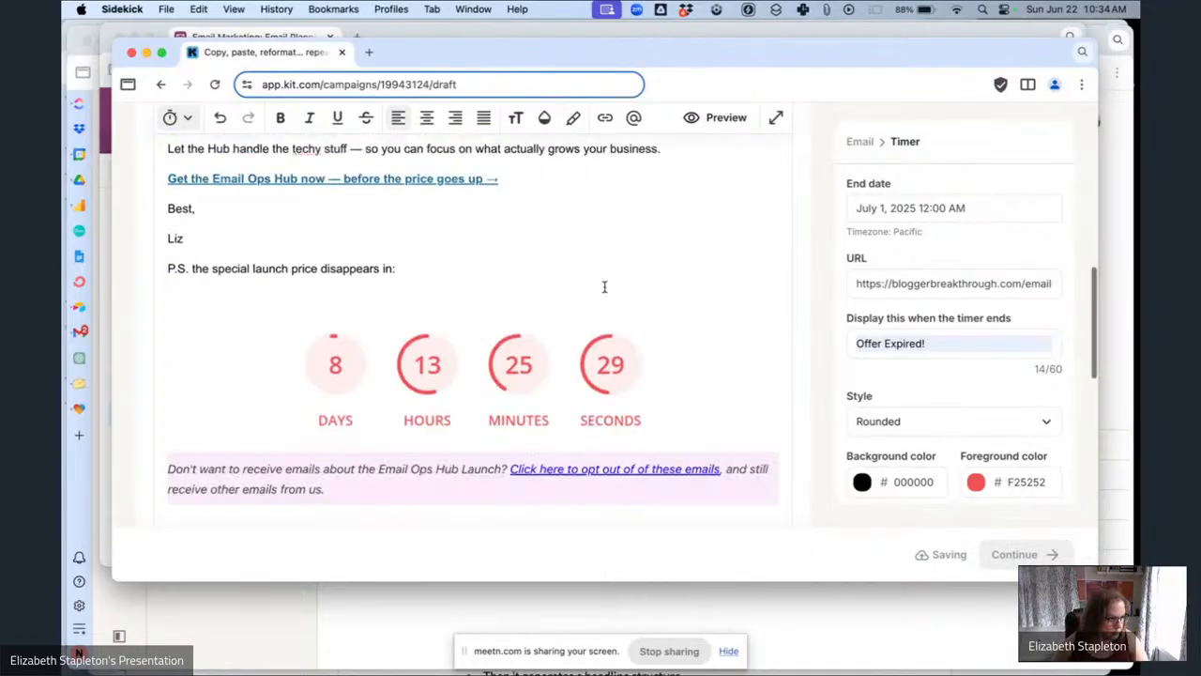
# Copy the 'Copy, paste, reformat... repeat' email's preview text from the planning table and continue to publishing the broadcast.
pyautogui.scroll(-3, 605, 286)
pyautogui.scroll(10, 604, 287)
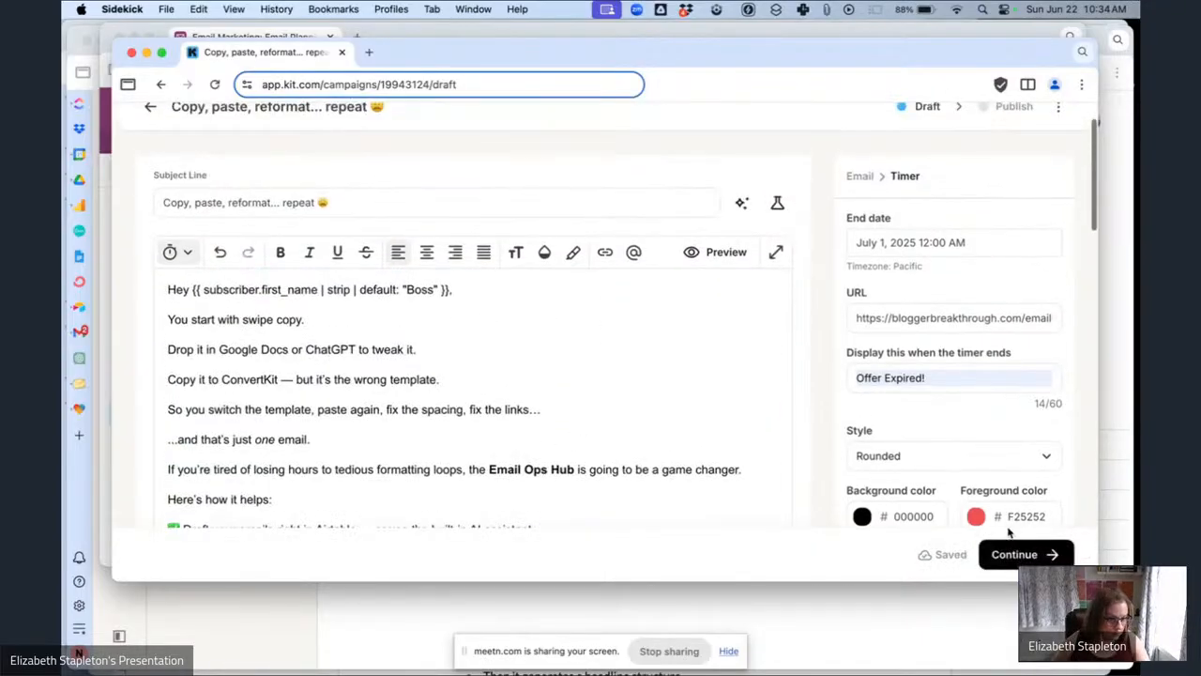
pyautogui.click(282, 38)
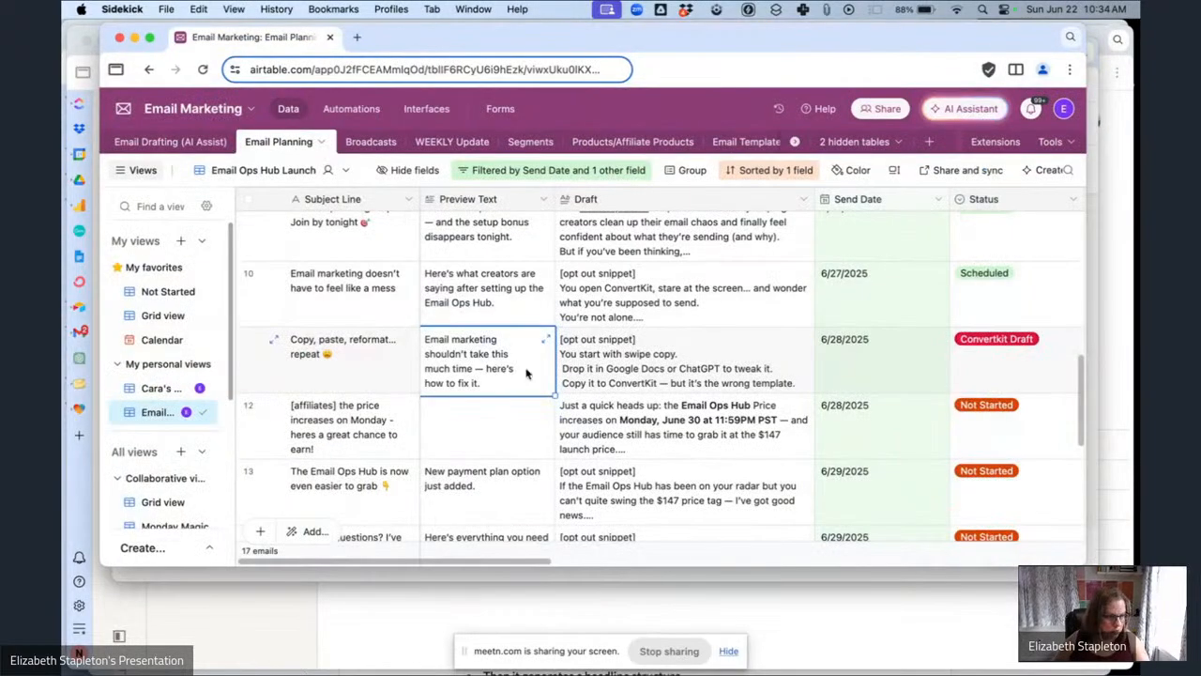
pyautogui.press('cmd+c')
pyautogui.click(487, 583)
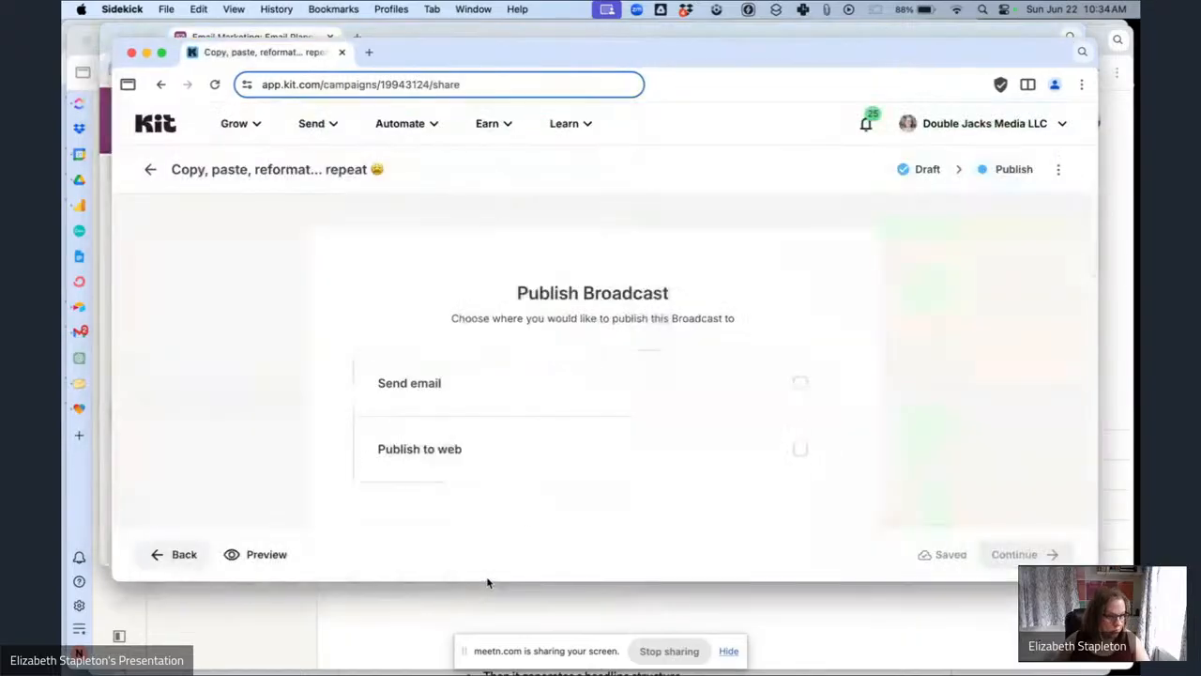
# Choose to send the broadcast by email and paste the copied preview text under Advanced options.
pyautogui.click(548, 416)
pyautogui.scroll(-5, 547, 415)
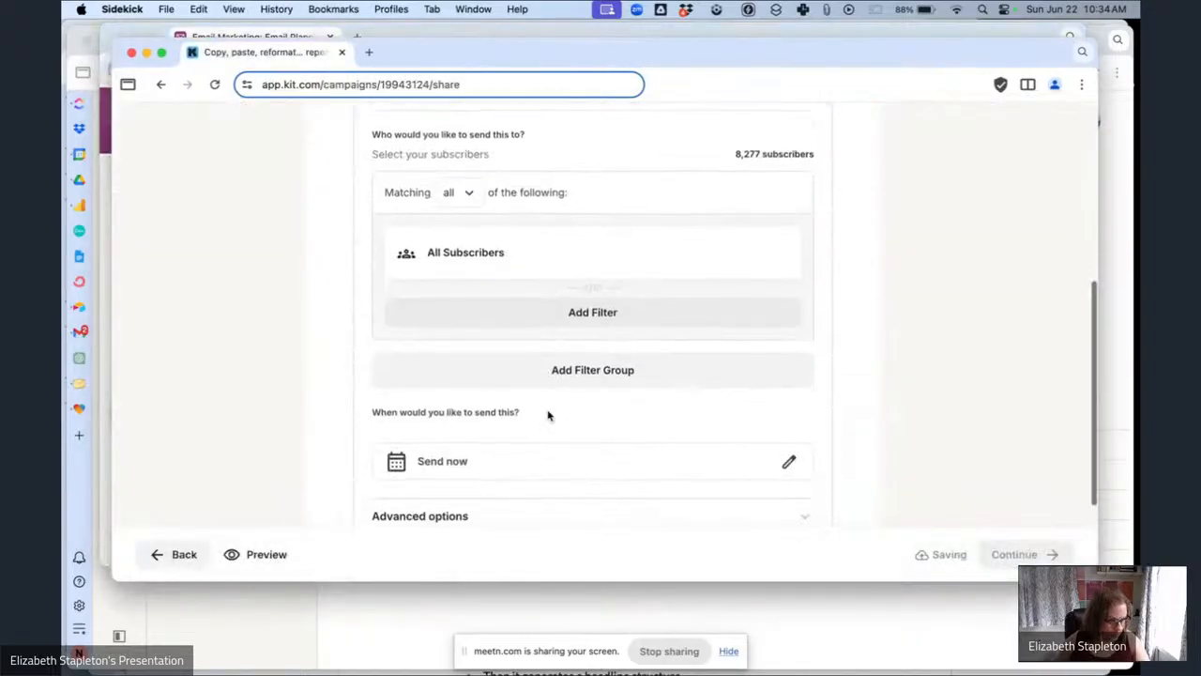
pyautogui.scroll(-3, 548, 416)
pyautogui.click(477, 404)
pyautogui.click(438, 487)
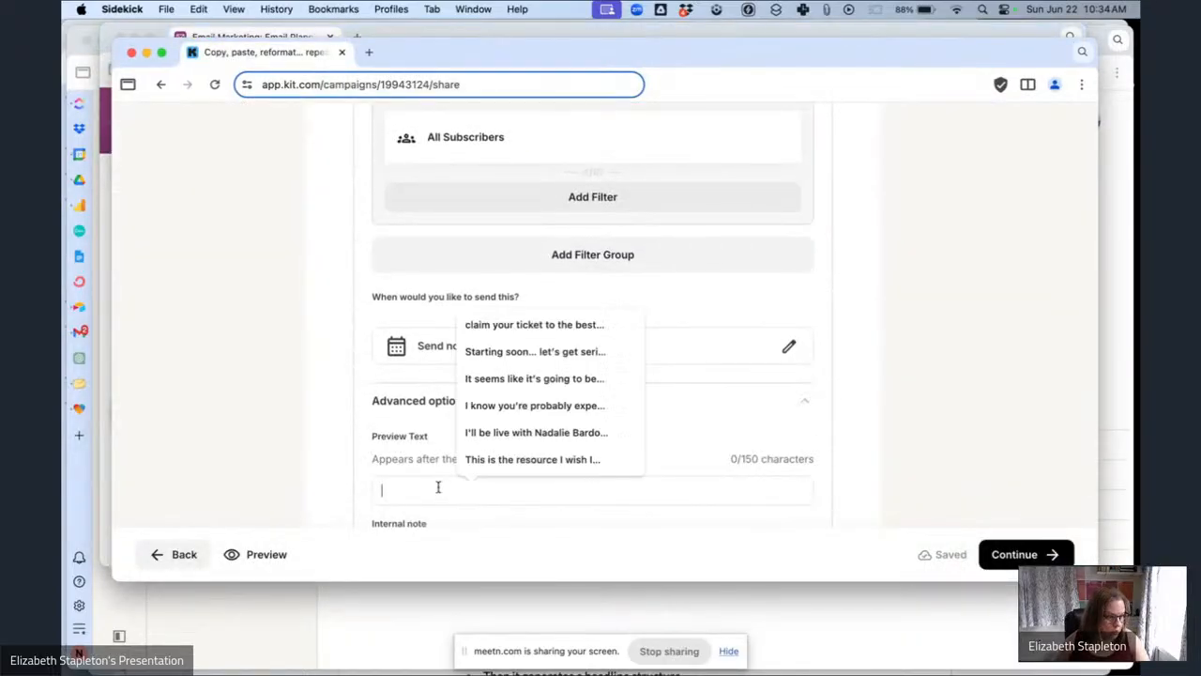
pyautogui.press('cmd+v')
# Replace the All Subscribers recipient filter with the Email Ops Hub Sales Pitch Segment.
pyautogui.scroll(5, 724, 287)
pyautogui.click(615, 401)
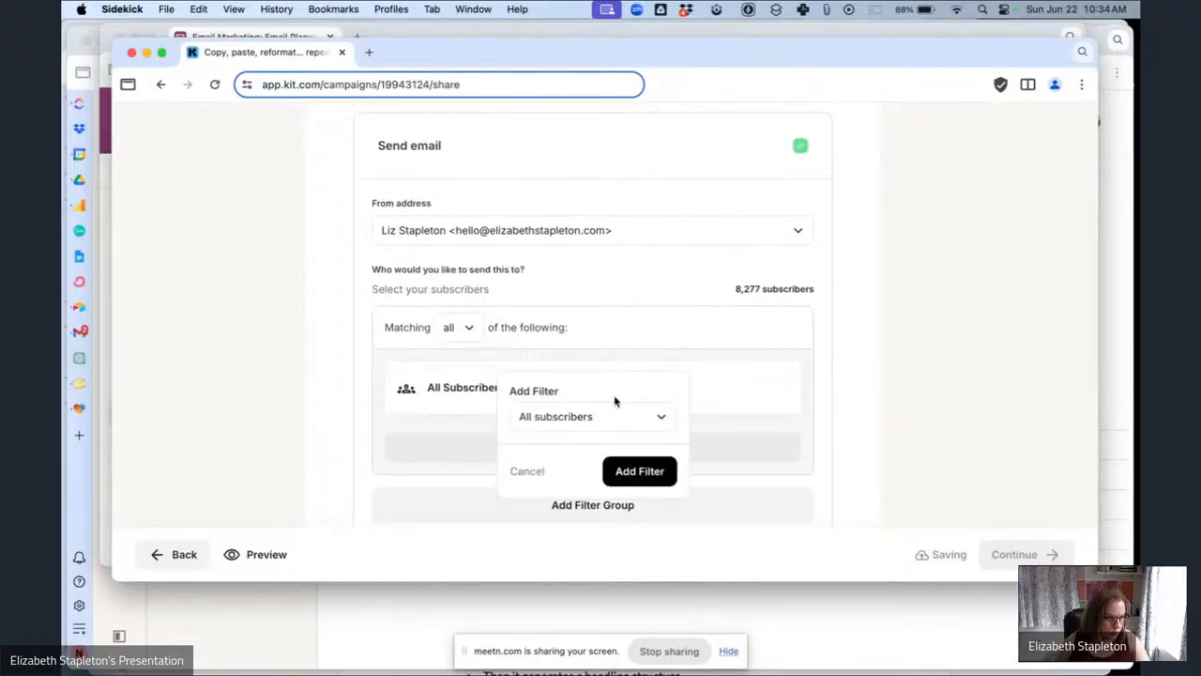
pyautogui.click(610, 414)
pyautogui.click(594, 209)
pyautogui.click(582, 459)
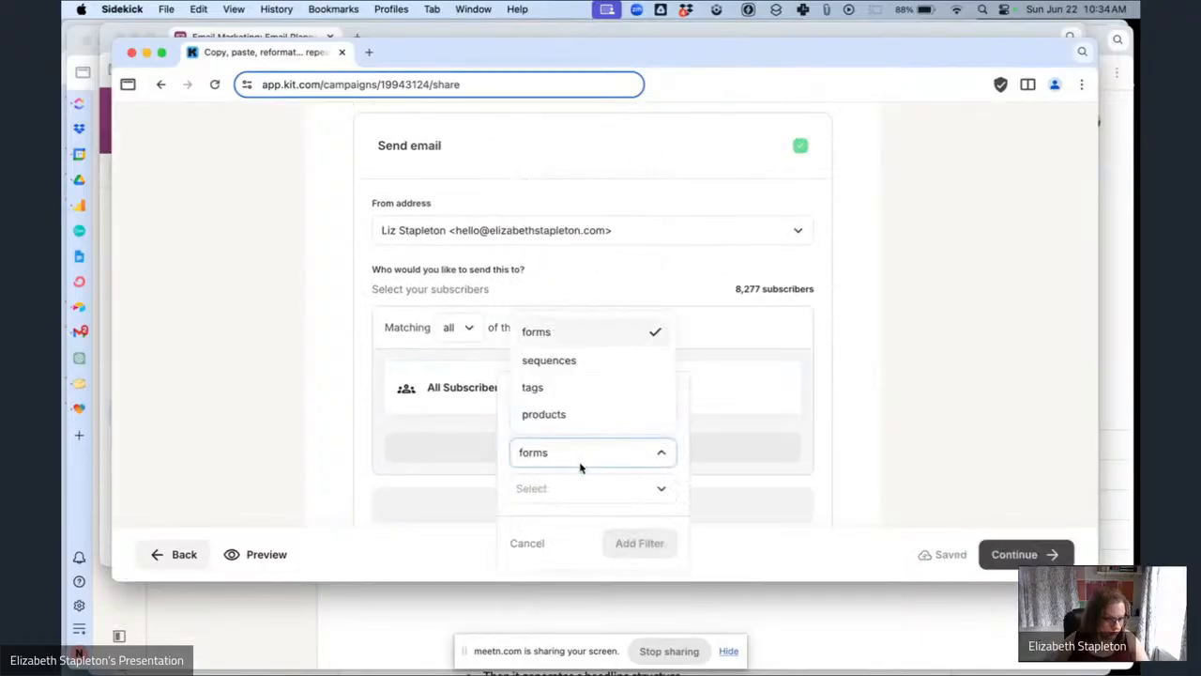
pyautogui.click(685, 424)
pyautogui.click(639, 425)
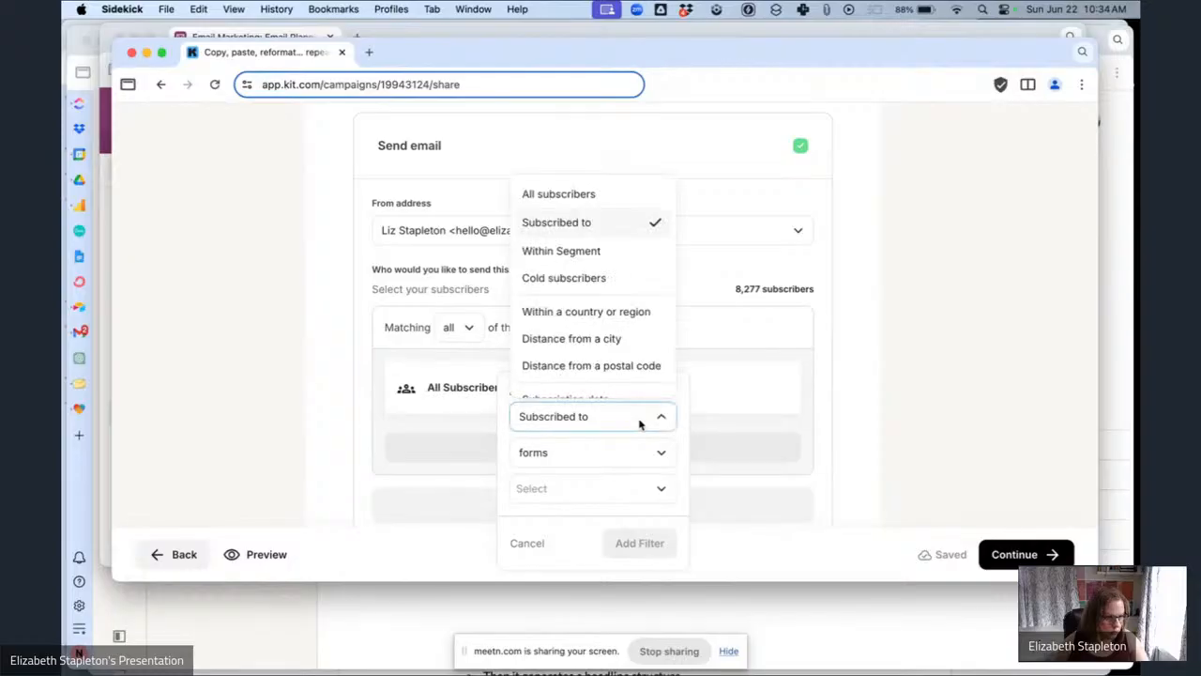
pyautogui.click(583, 252)
pyautogui.click(566, 457)
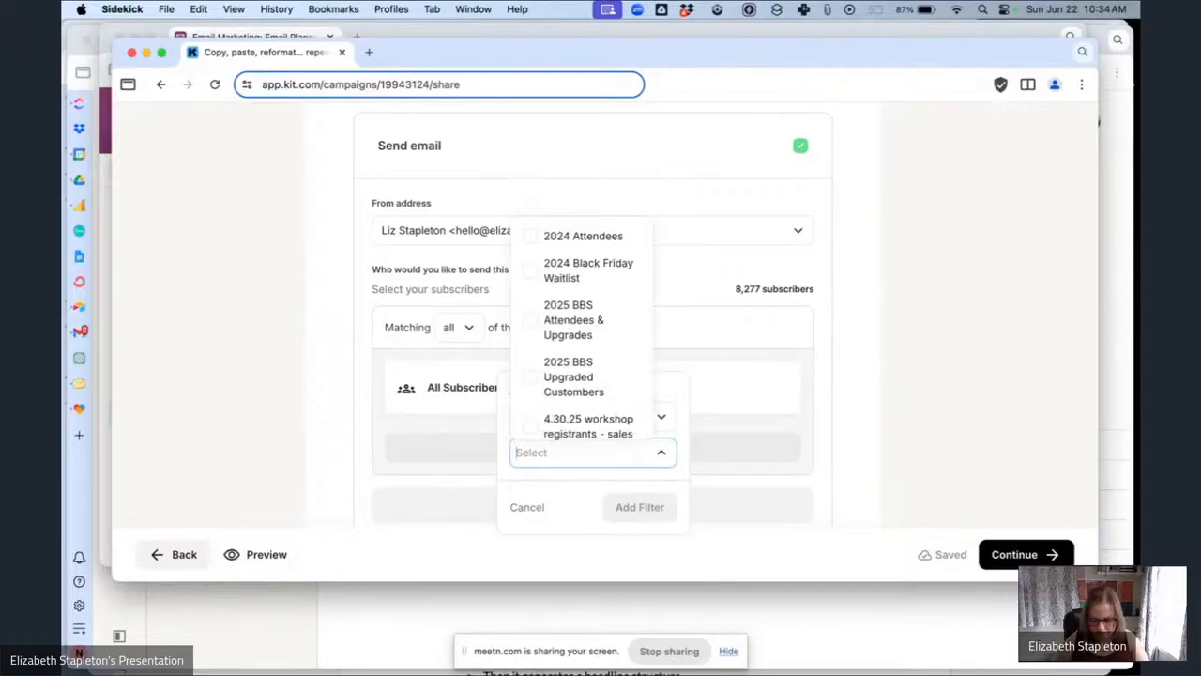
pyautogui.write('ema')
pyautogui.click(579, 499)
pyautogui.click(647, 522)
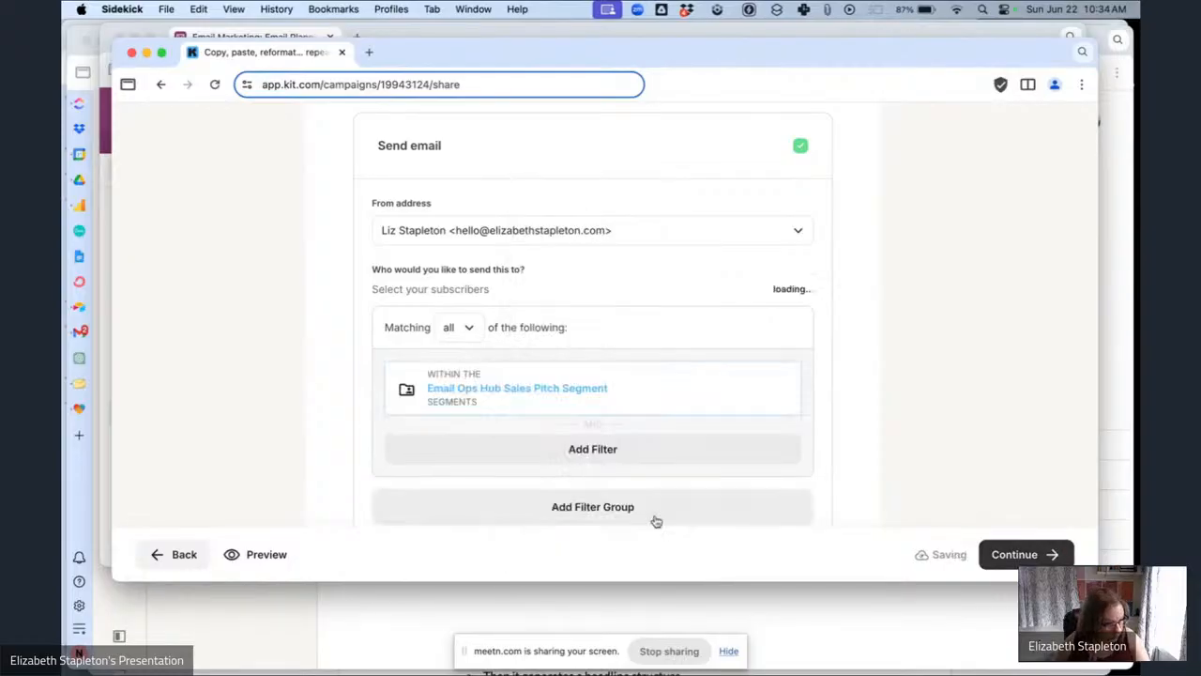
# Check this email's send date, status and segment in the planning table.
pyautogui.click(249, 35)
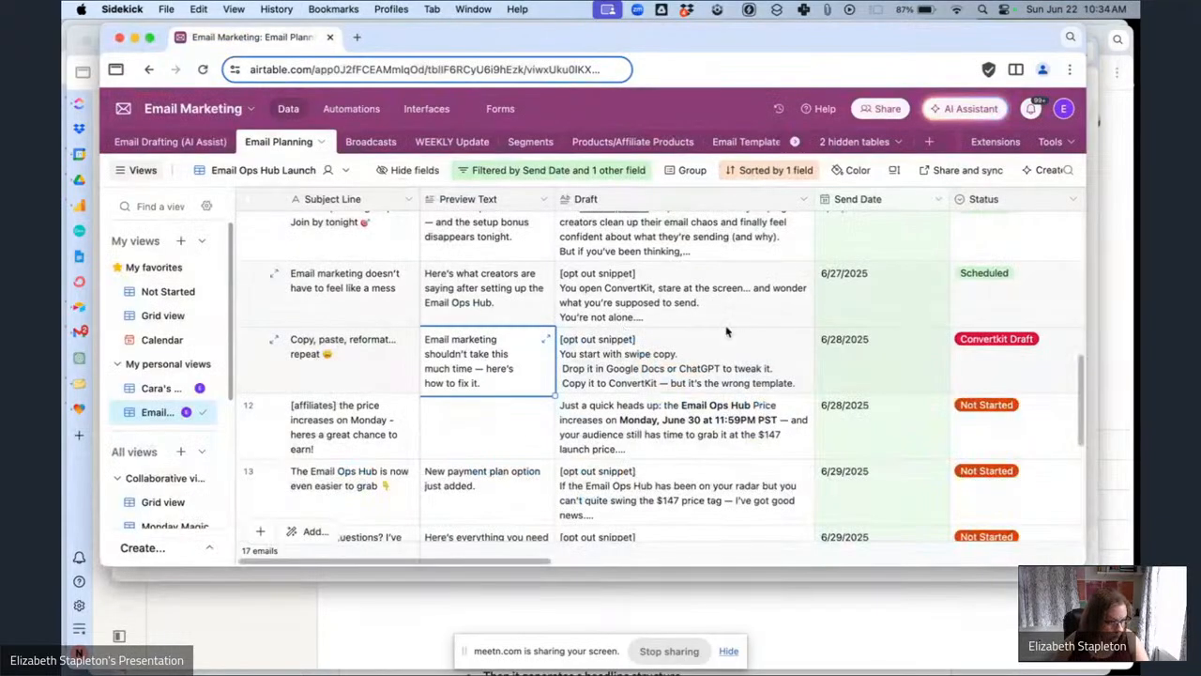
pyautogui.hscroll(5, 726, 330)
pyautogui.hscroll(5, 726, 330)
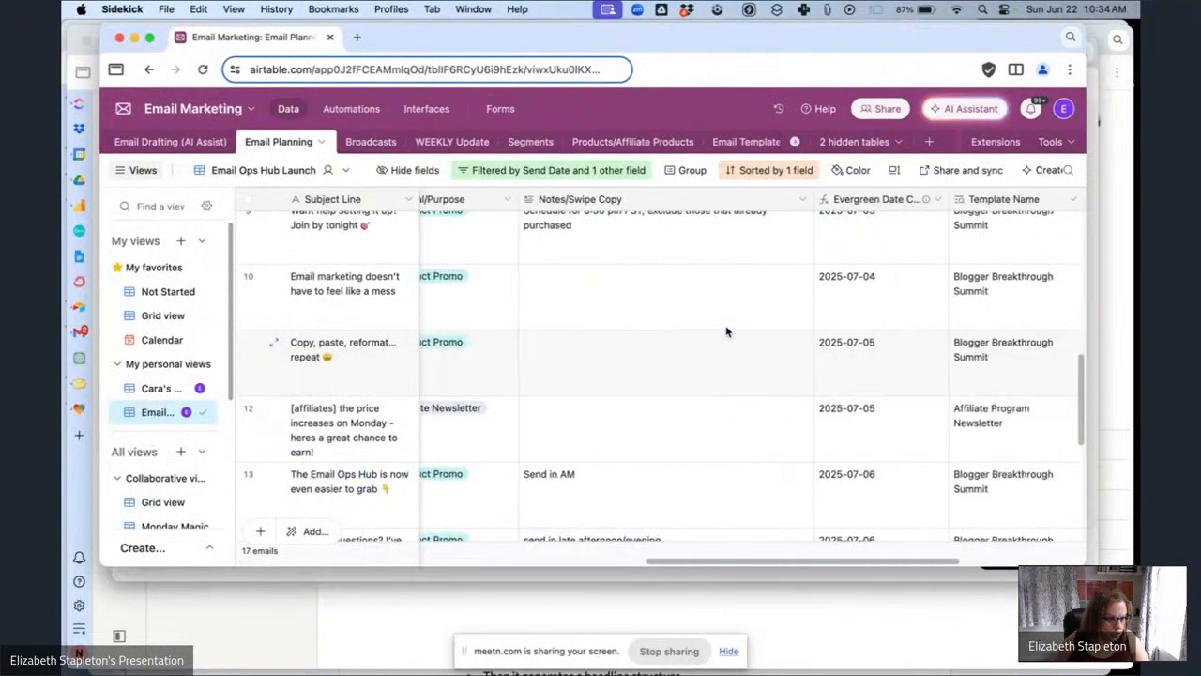
pyautogui.hscroll(-6, 725, 331)
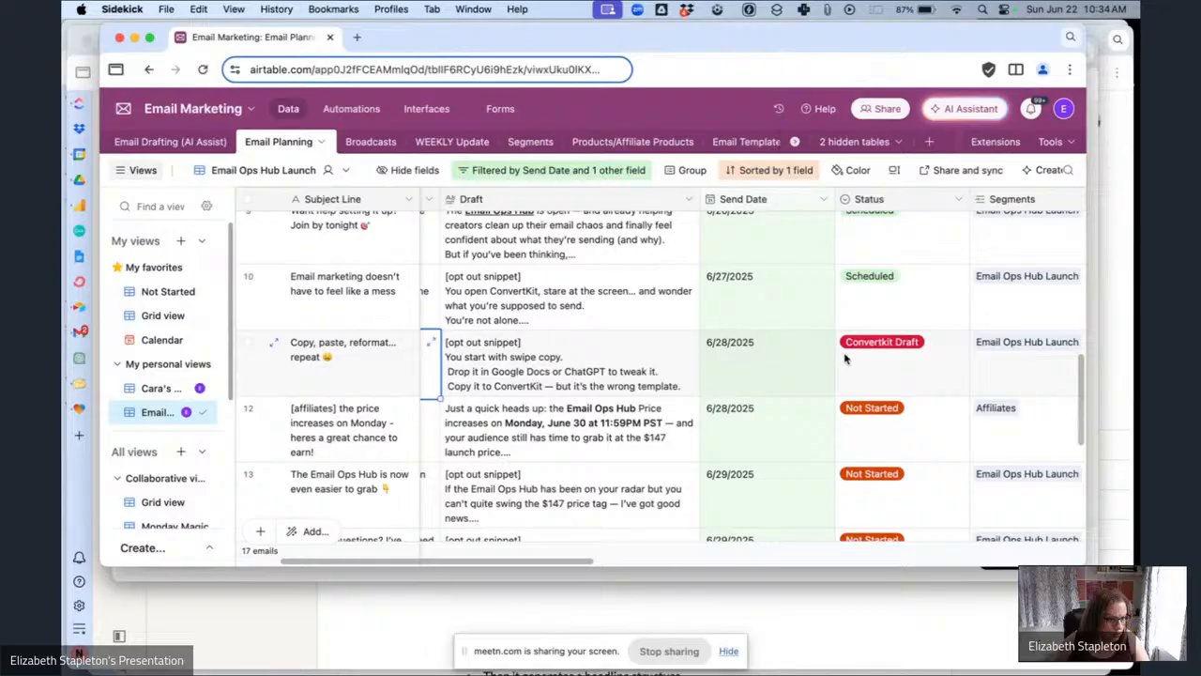
pyautogui.hscroll(-2, 844, 357)
pyautogui.scroll(-1, 817, 357)
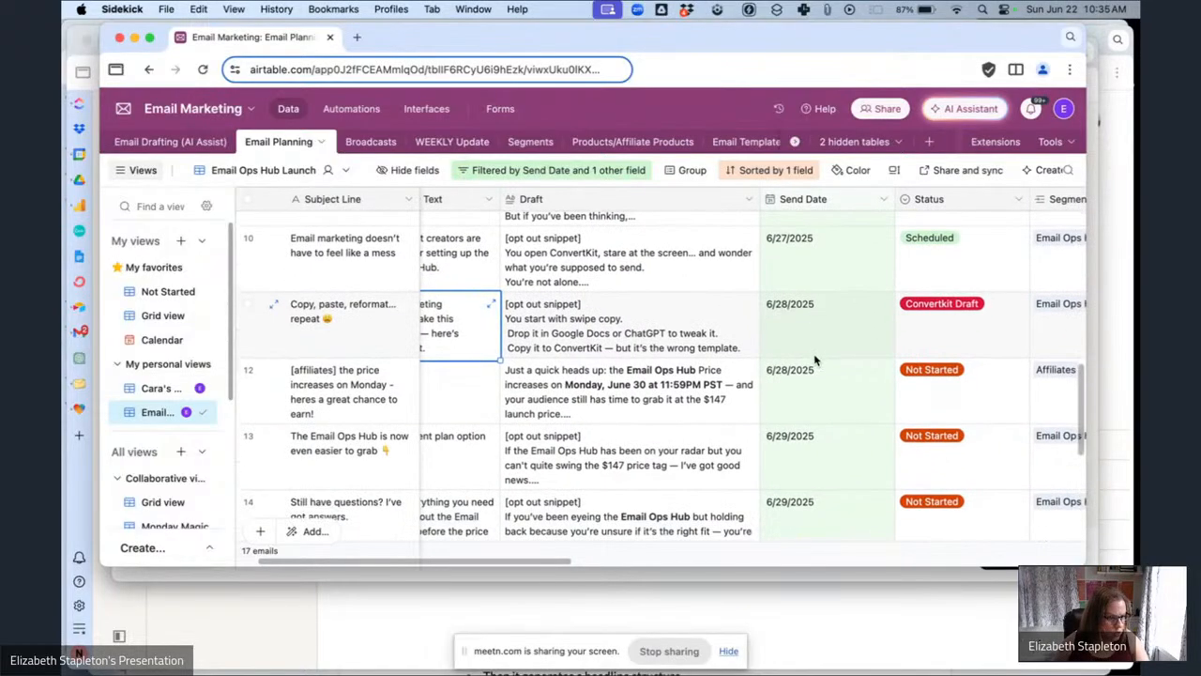
pyautogui.click(621, 574)
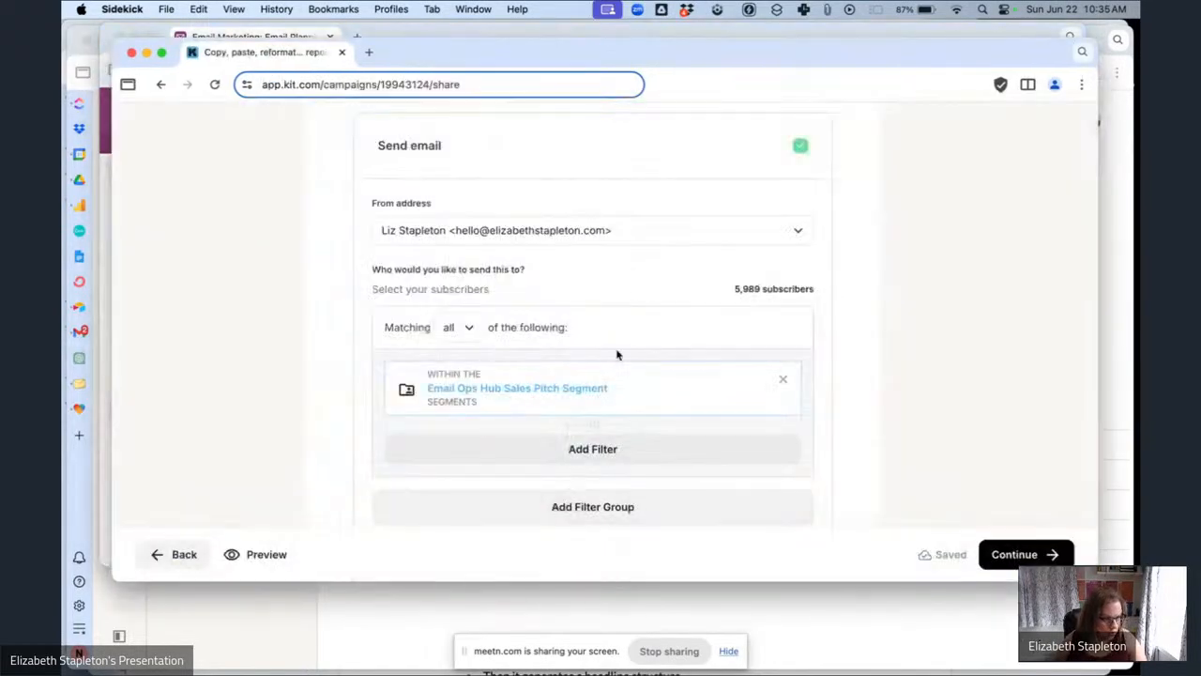
# Set the broadcast's send time to June 26, 2025 at 9:45 AM.
pyautogui.scroll(-5, 769, 378)
pyautogui.click(788, 190)
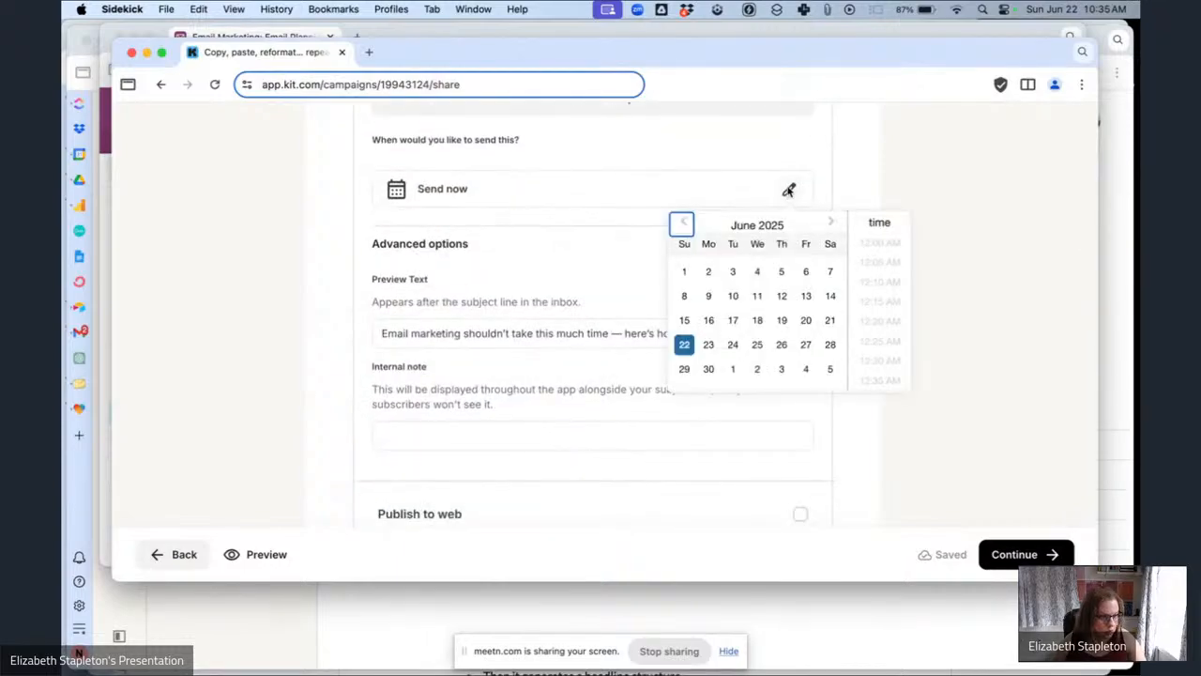
pyautogui.click(787, 351)
pyautogui.scroll(-15, 875, 351)
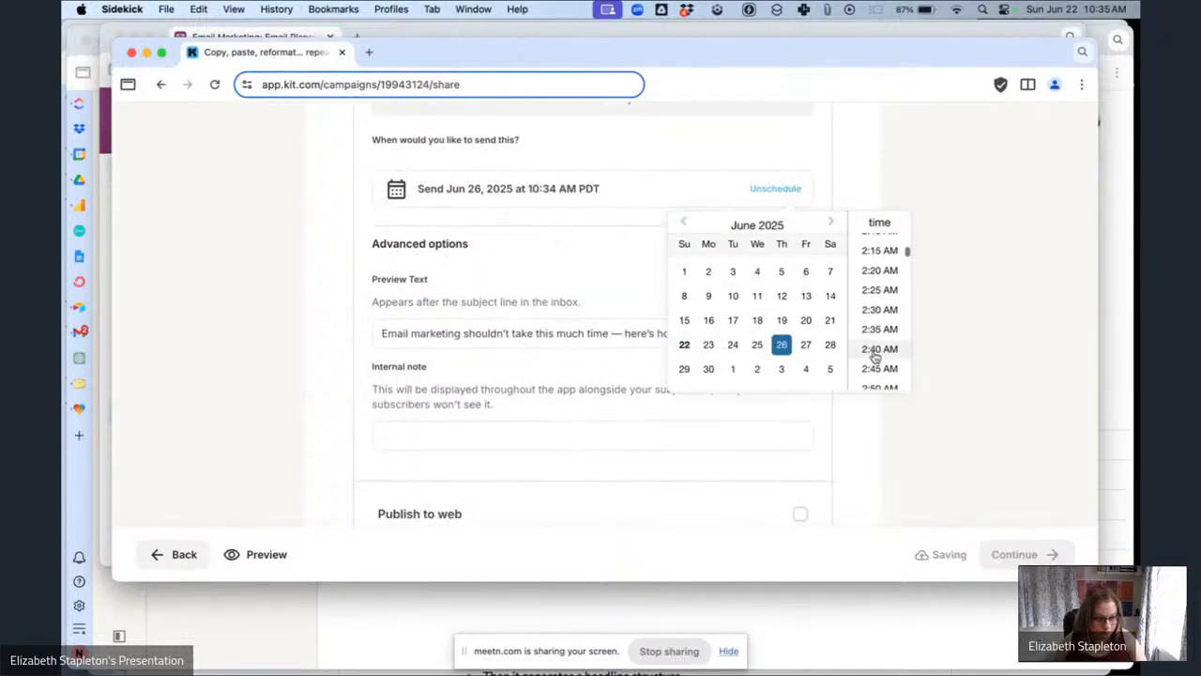
pyautogui.scroll(-15, 875, 355)
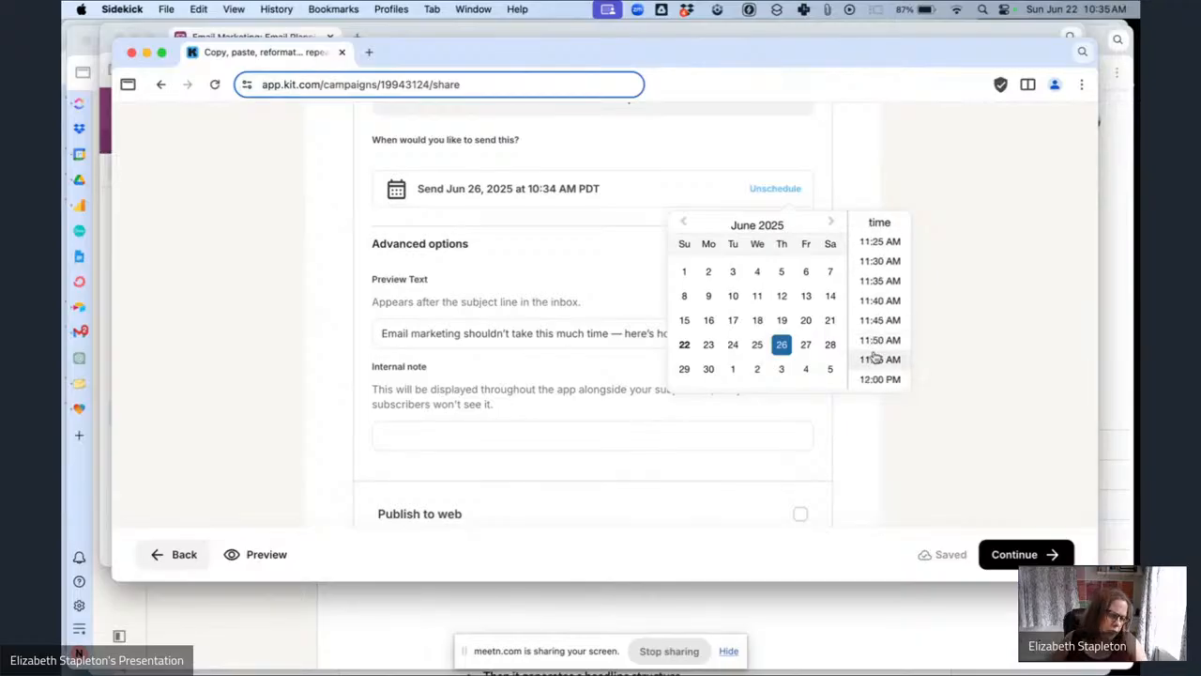
pyautogui.scroll(-2, 875, 355)
pyautogui.scroll(7, 874, 355)
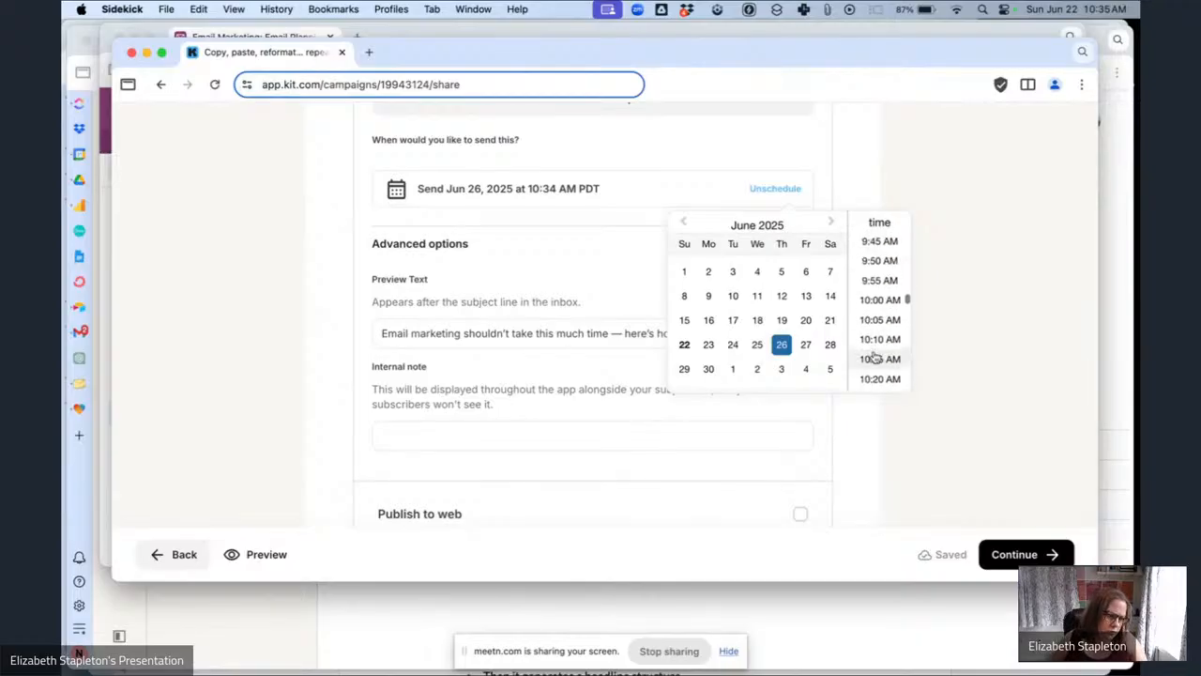
pyautogui.click(873, 353)
pyautogui.click(980, 400)
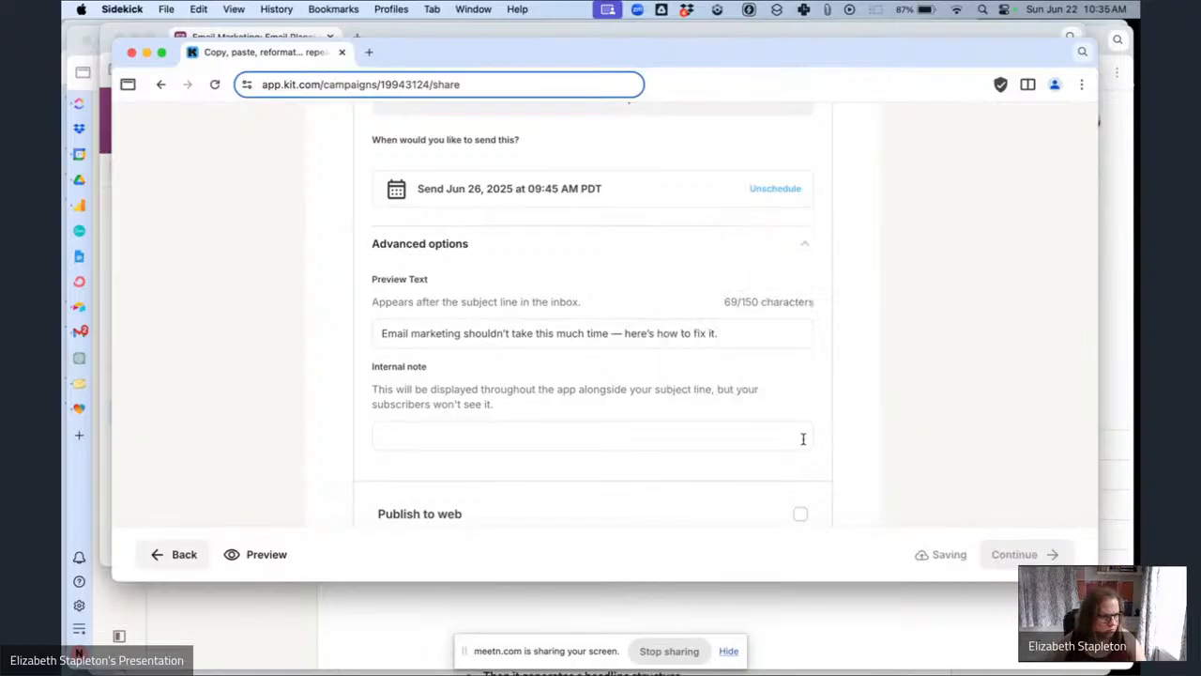
# Continue to the review and schedule the broadcast.
pyautogui.scroll(-2, 954, 472)
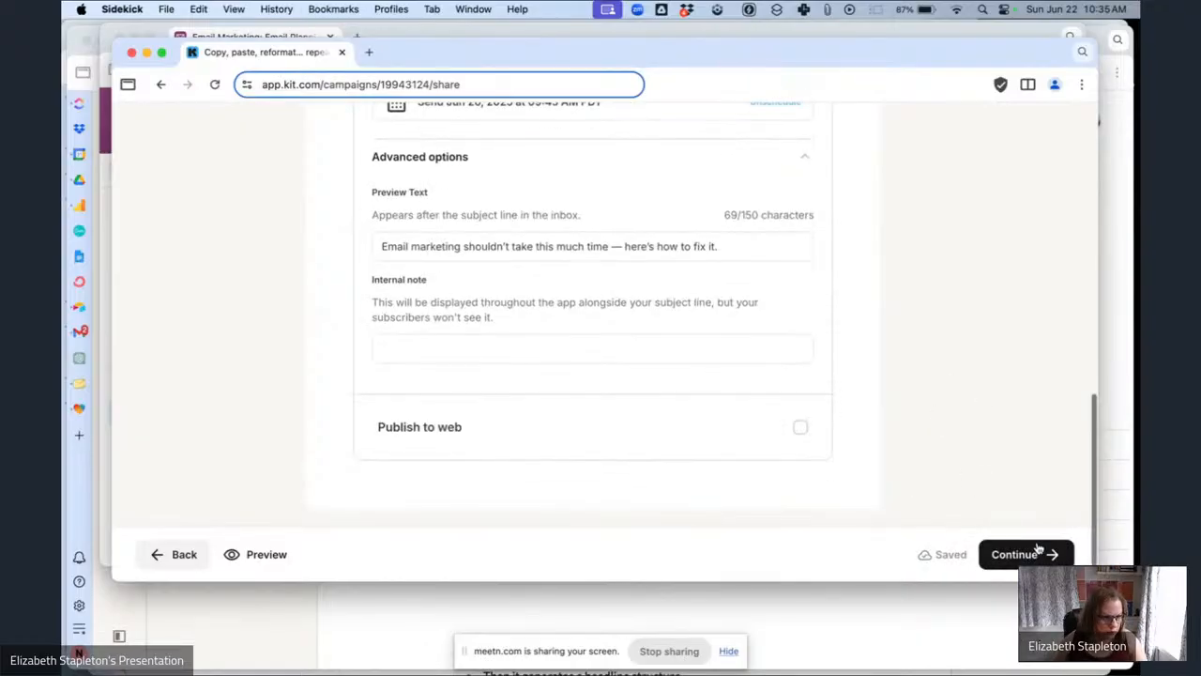
pyautogui.click(1018, 553)
pyautogui.scroll(-3, 653, 444)
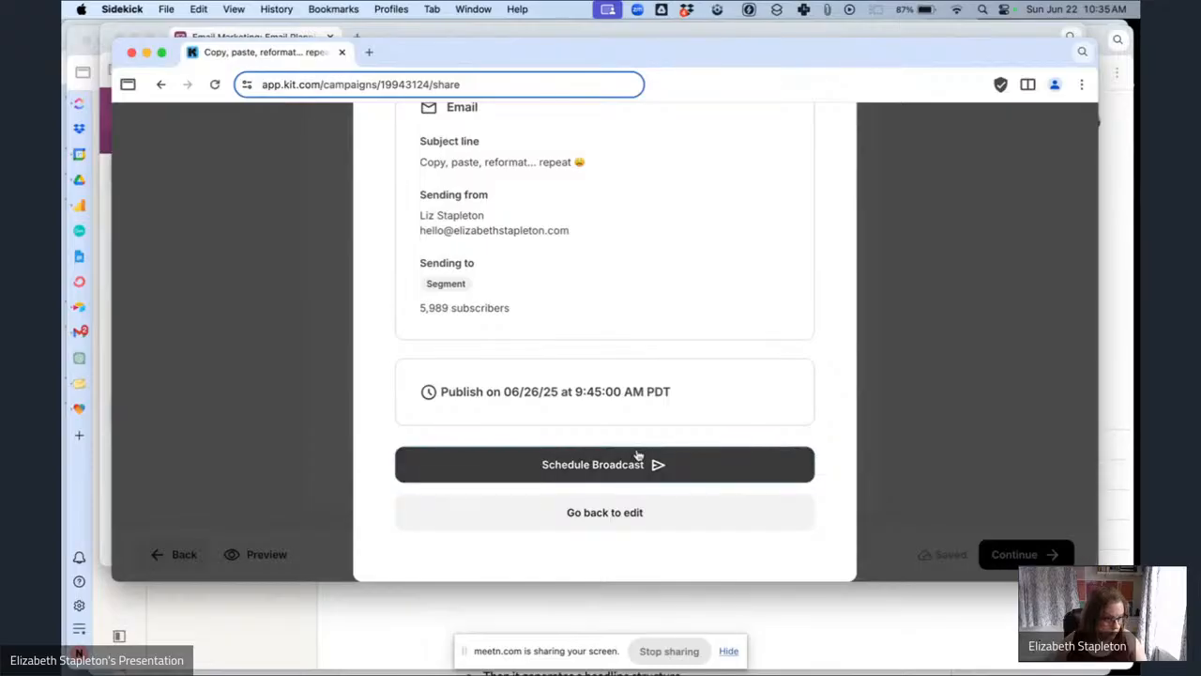
pyautogui.click(627, 466)
# Set the 'Copy, paste, reformat... repeat' email's status to Scheduled in the planning table.
pyautogui.click(293, 38)
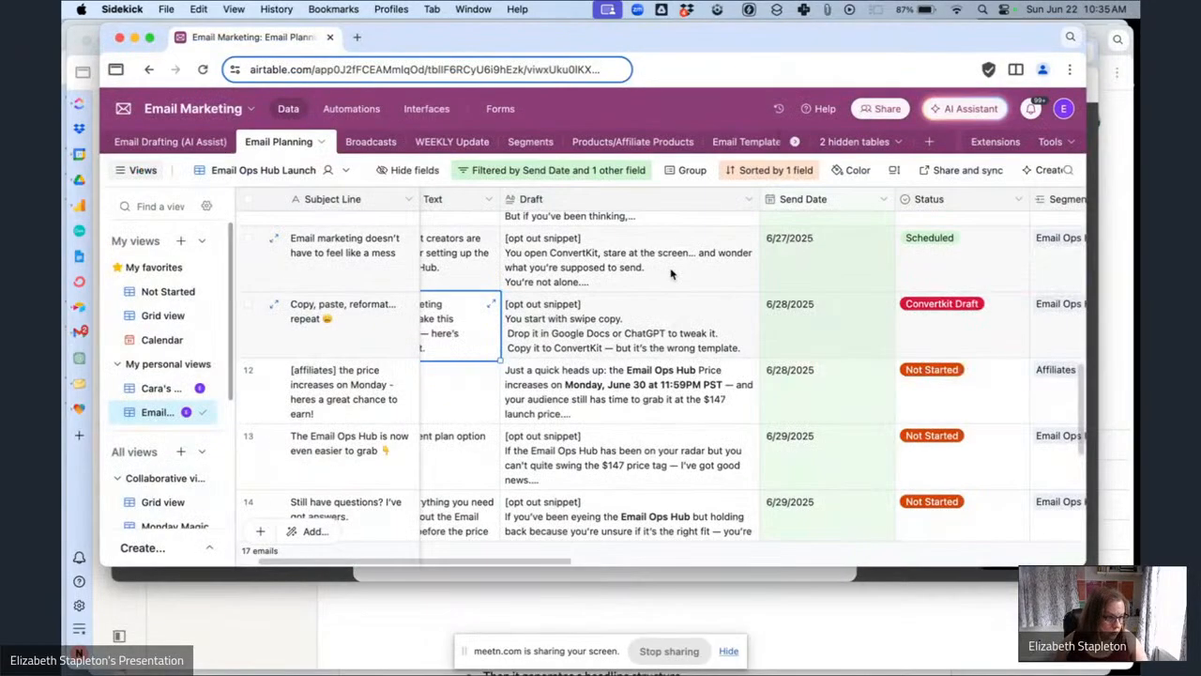
pyautogui.hscroll(3, 776, 331)
pyautogui.click(777, 328)
pyautogui.click(828, 330)
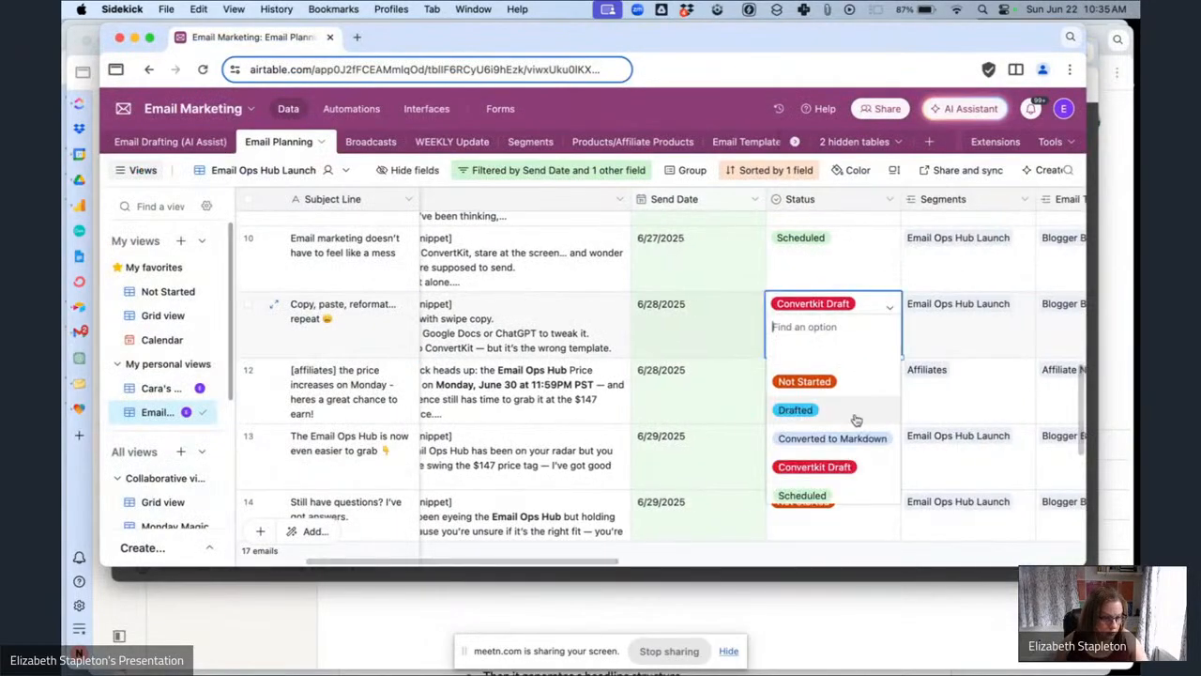
pyautogui.click(803, 489)
# Set the '[affiliates] the price increases on Monday' email's status to Drafted.
pyautogui.click(837, 396)
pyautogui.click(838, 395)
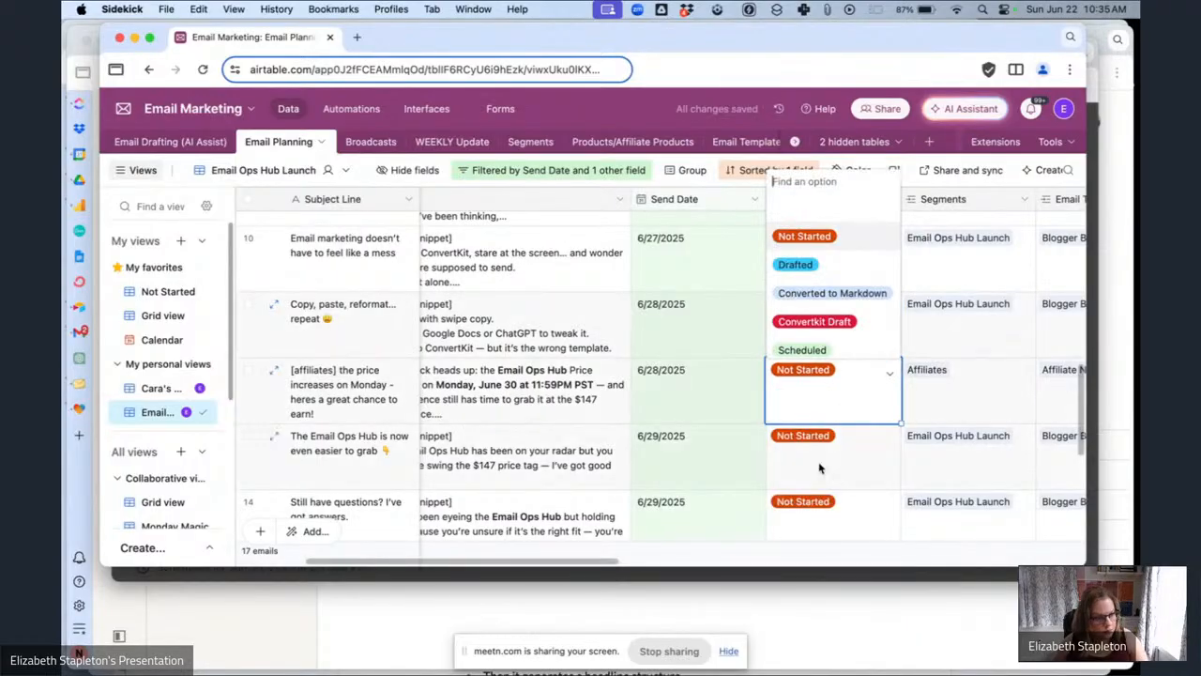
pyautogui.click(806, 265)
pyautogui.hscroll(-2, 551, 371)
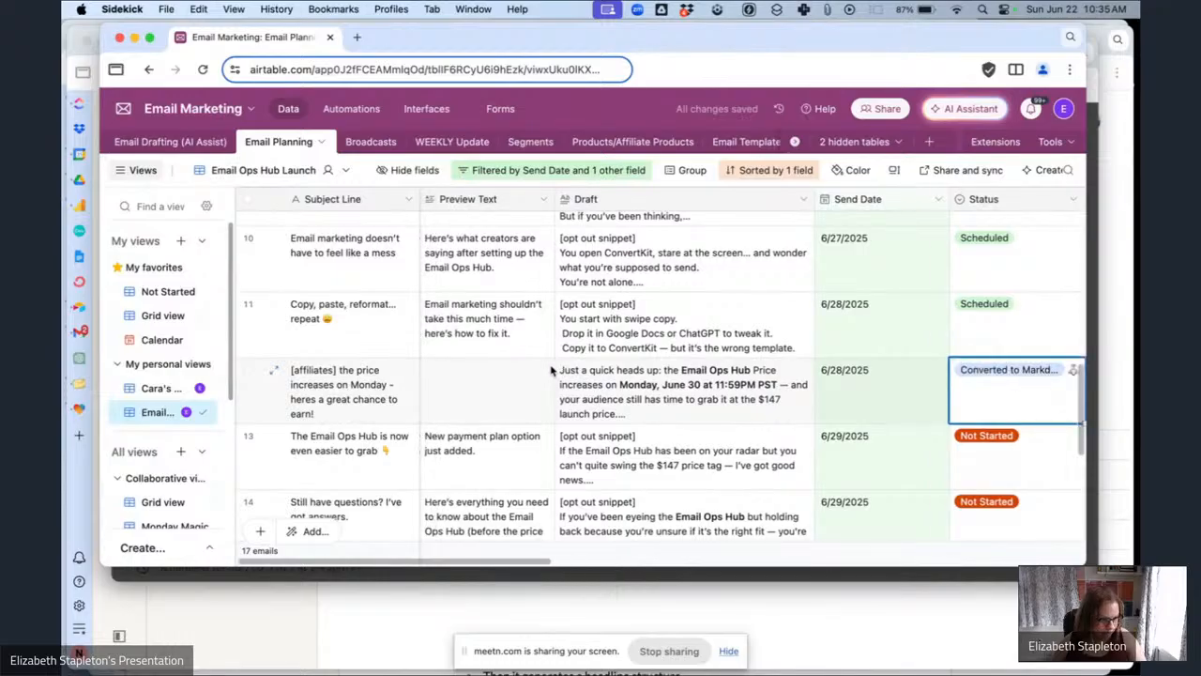
# Open the '[affiliates] the price increases on Monday' draft from page 2 of the Kit broadcasts list.
pyautogui.click(828, 578)
pyautogui.click(823, 187)
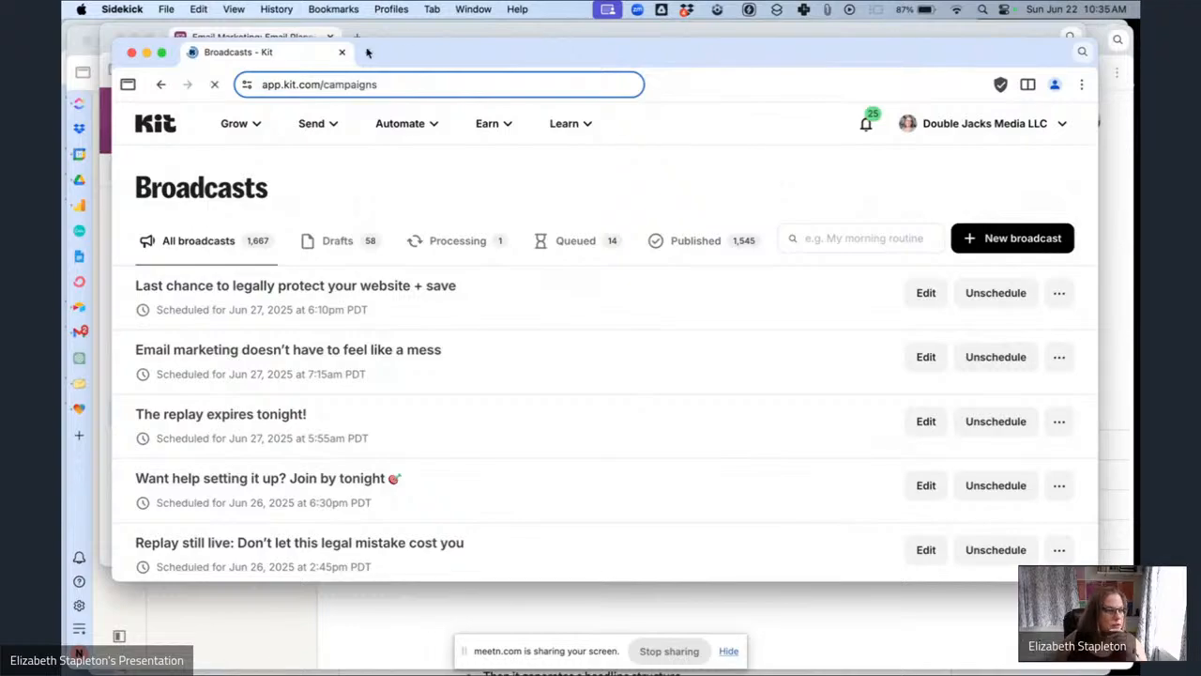
pyautogui.click(304, 30)
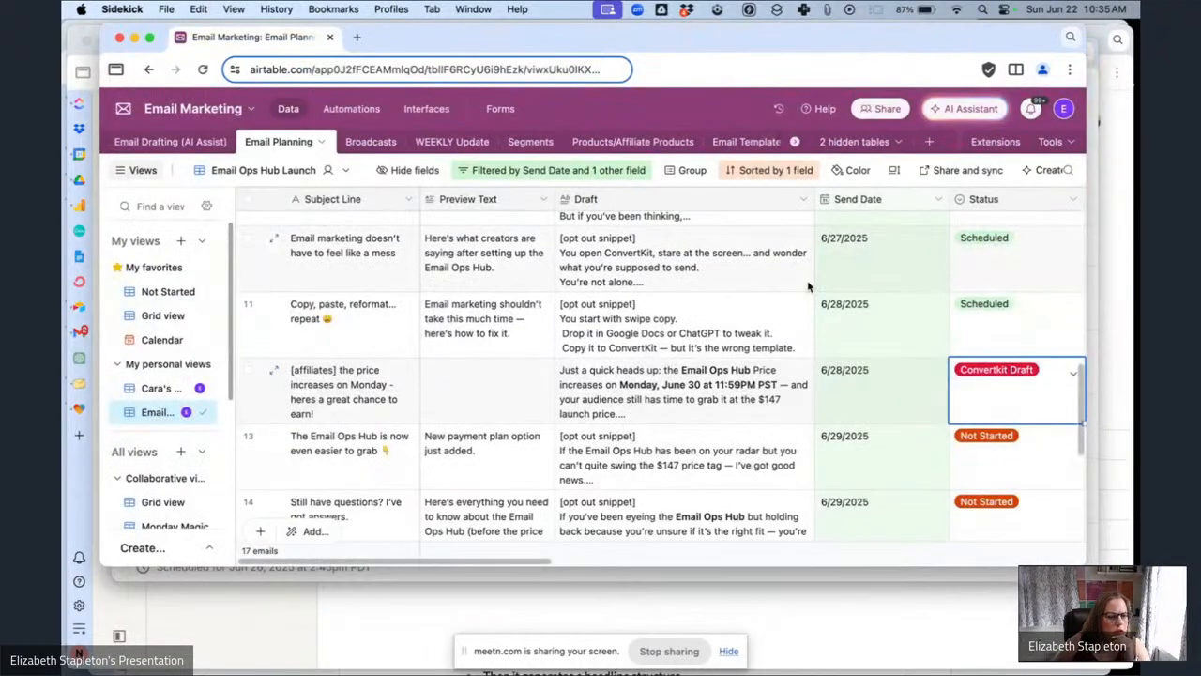
pyautogui.hscroll(5, 807, 281)
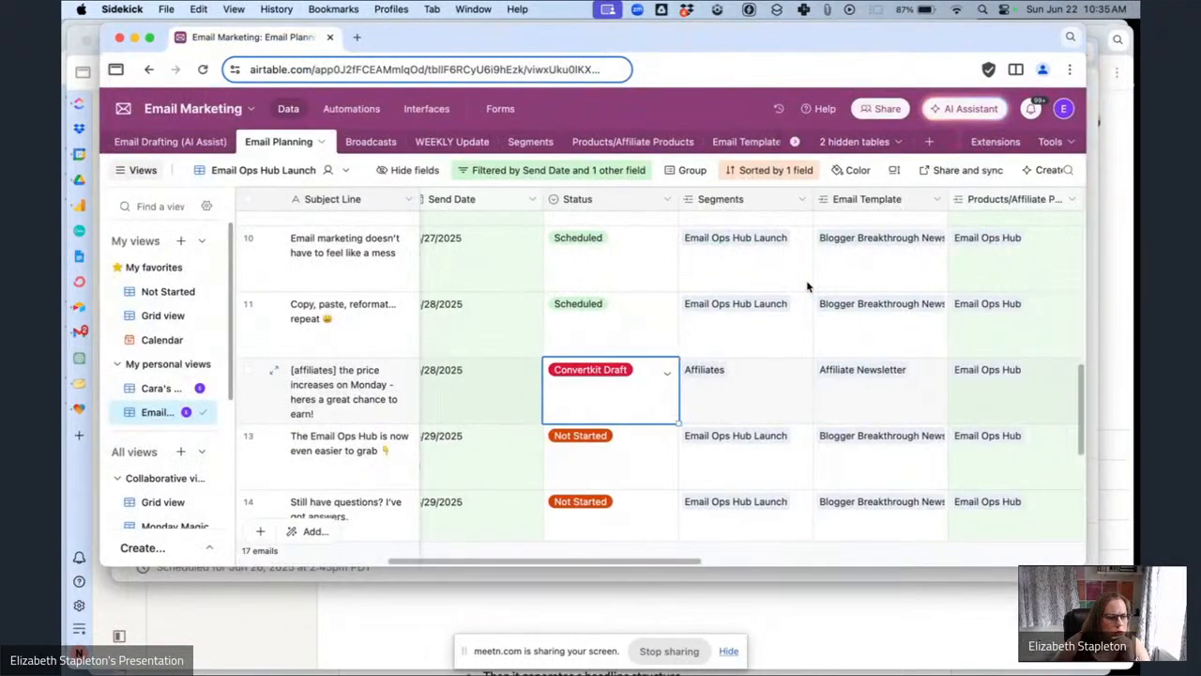
pyautogui.click(799, 578)
pyautogui.scroll(-8, 478, 388)
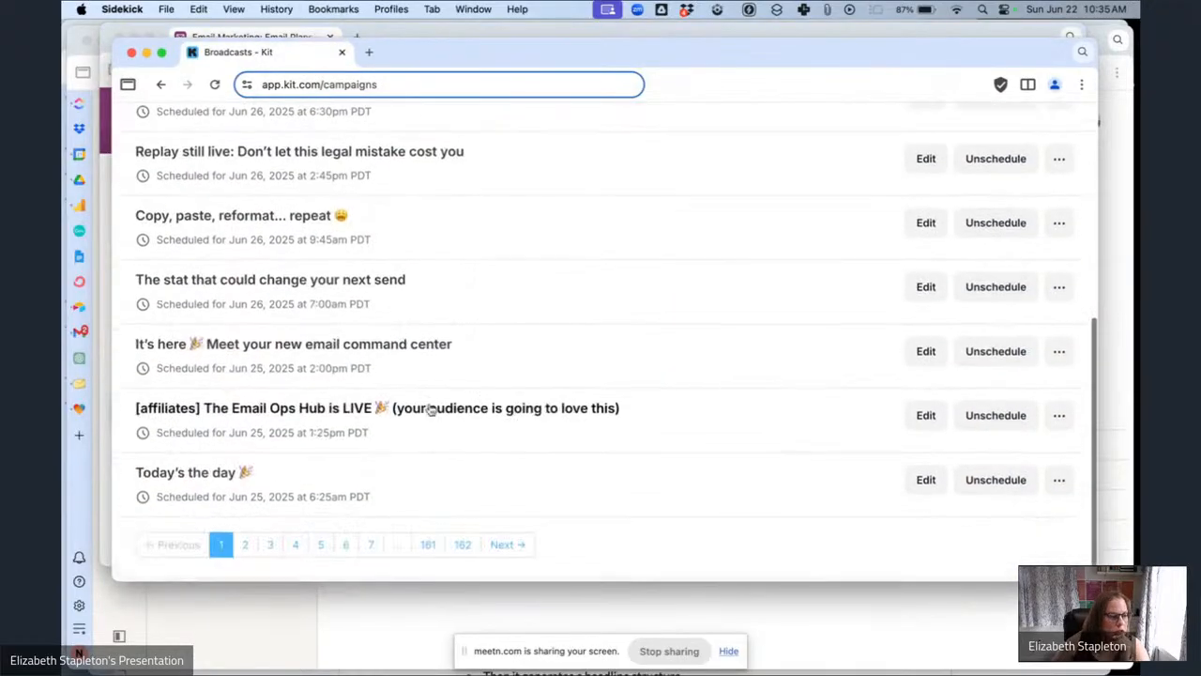
pyautogui.click(245, 550)
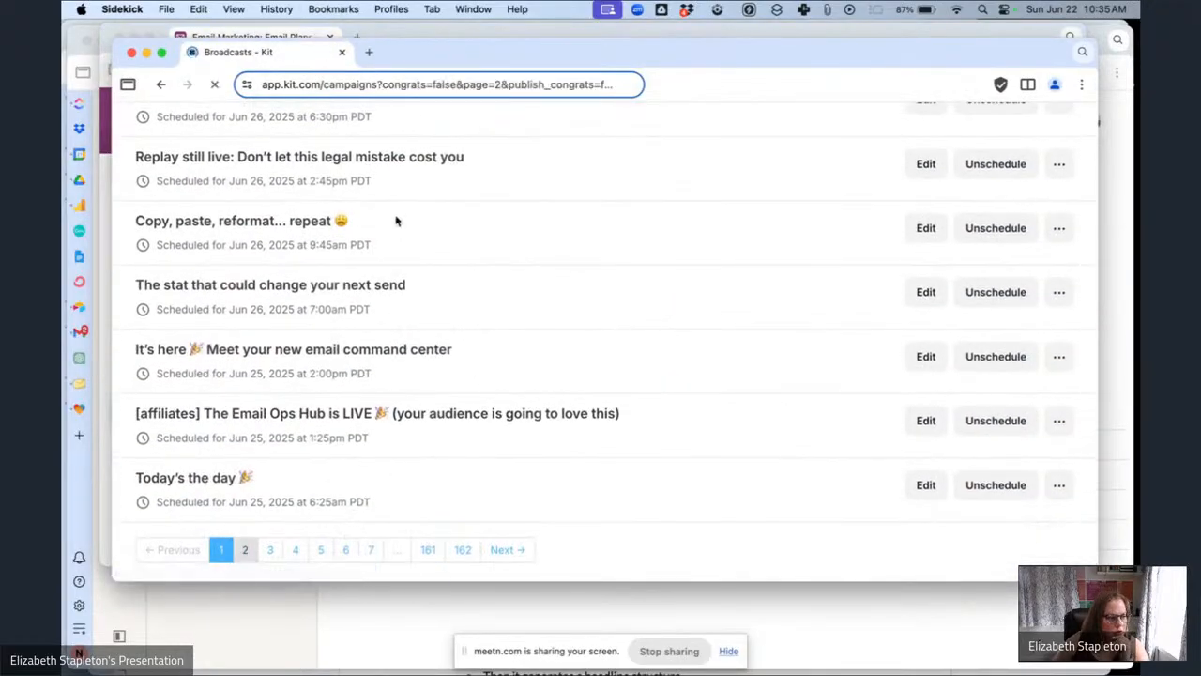
pyautogui.scroll(-5, 621, 444)
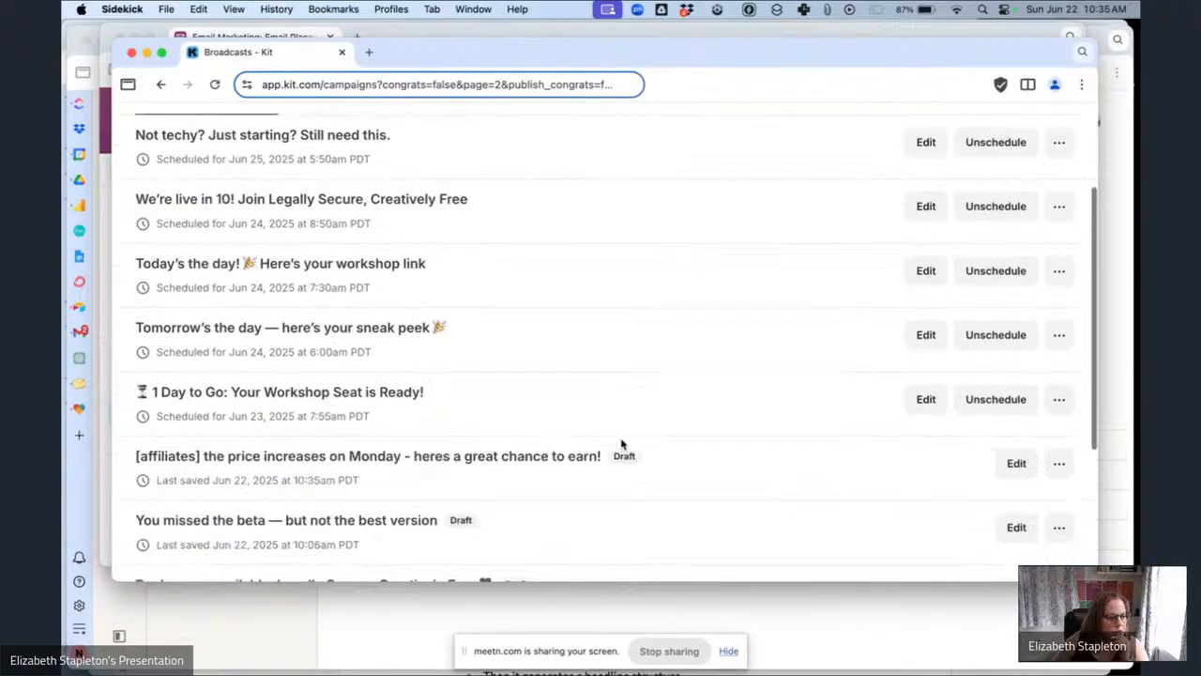
pyautogui.click(506, 310)
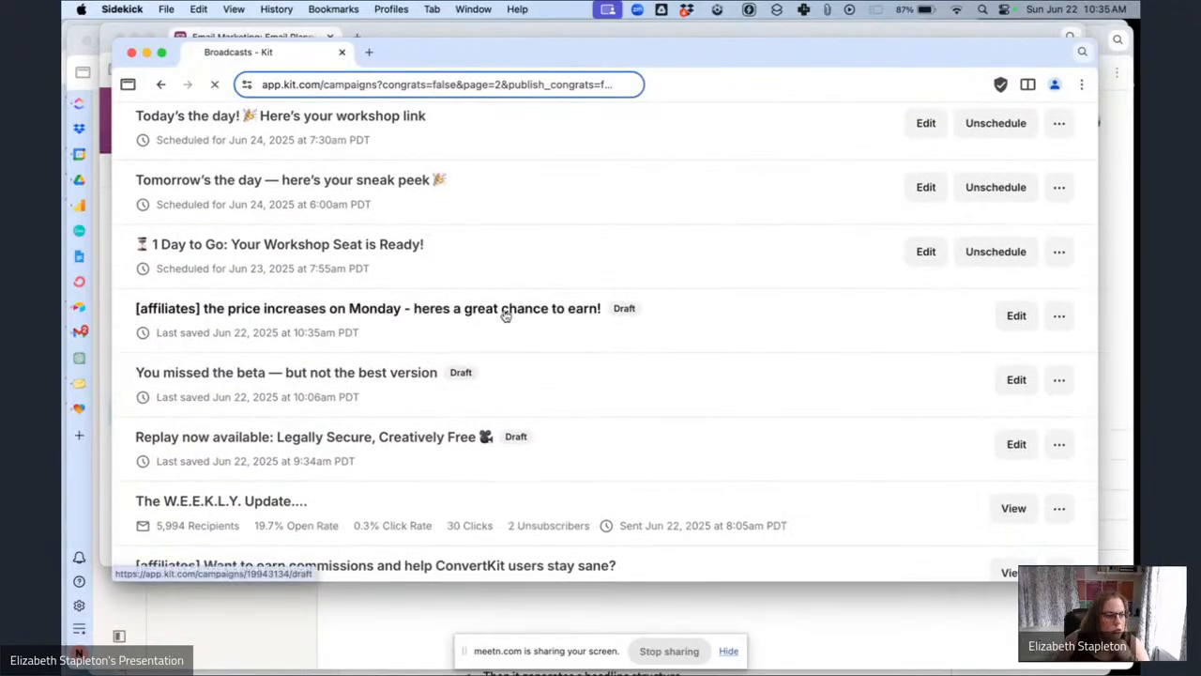
# Add the greeting line 'Hey {{ subscriber.first_name | strip | default: "Boss" }},' above the email body's first paragraph from clipboard history.
pyautogui.scroll(-5, 645, 326)
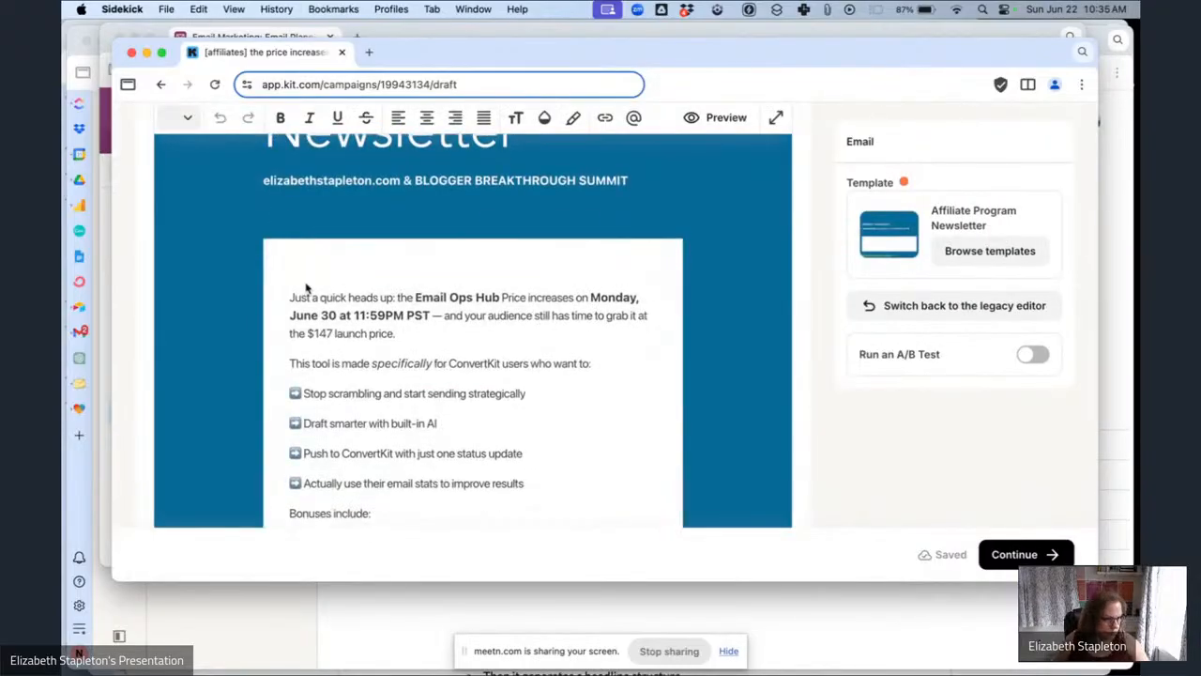
pyautogui.press('Return')
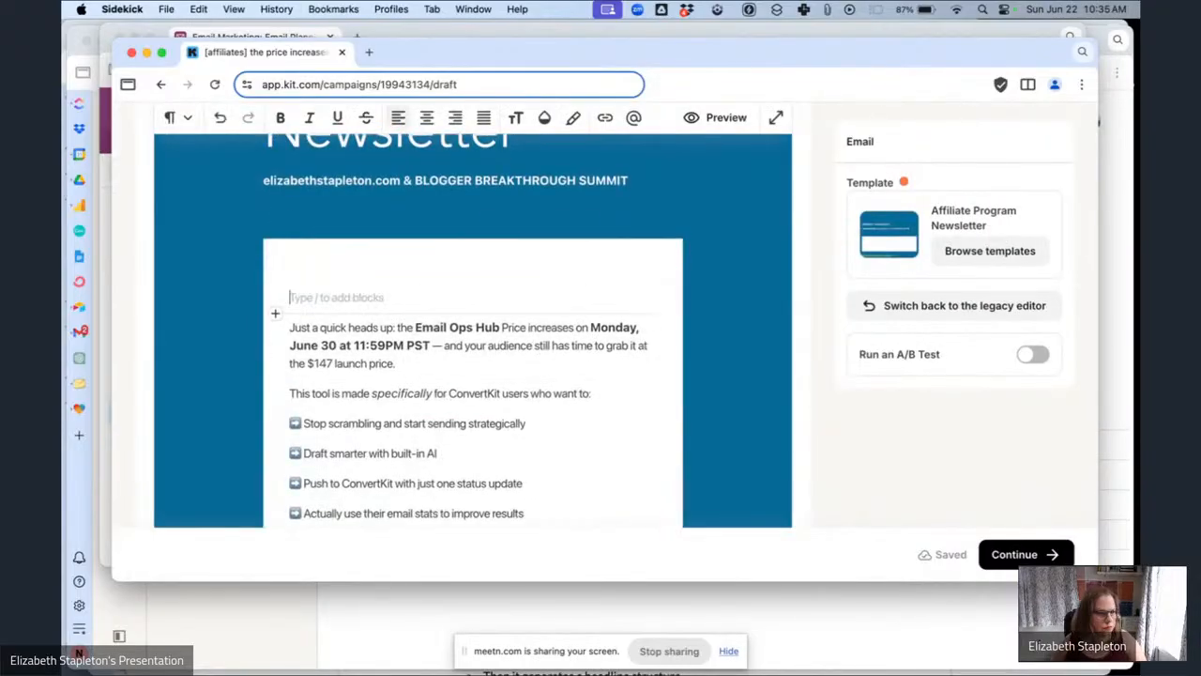
pyautogui.click(830, 11)
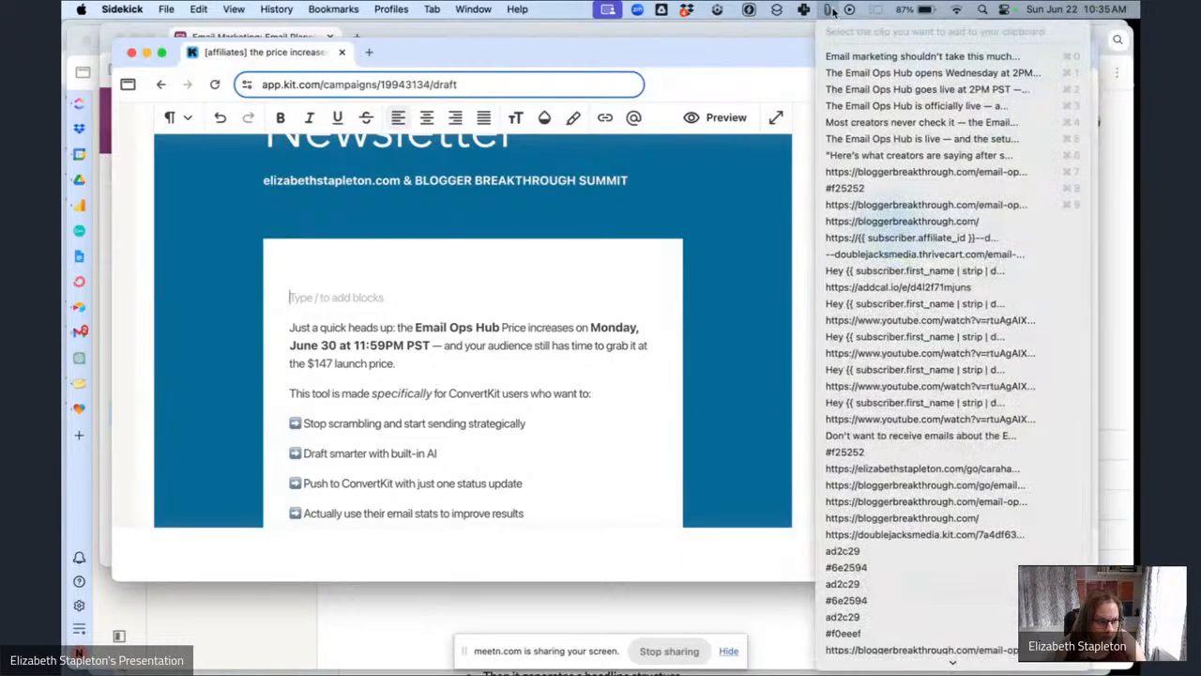
pyautogui.click(948, 271)
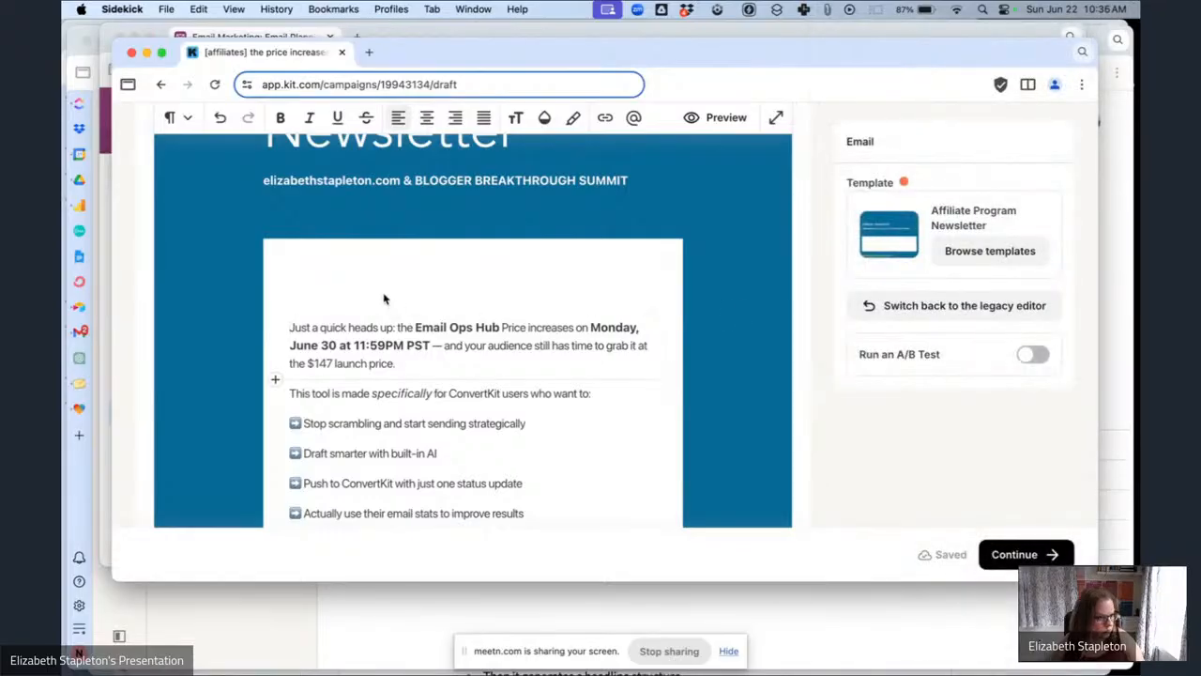
pyautogui.write('Hey {{ subscriber.first_name | strip | default: "Boss" }},')
# Replace the [Affiliate Toolkit Link] placeholder with a personalization snippet for the Affiliate Hub Magic Link custom field.
pyautogui.scroll(-3, 591, 325)
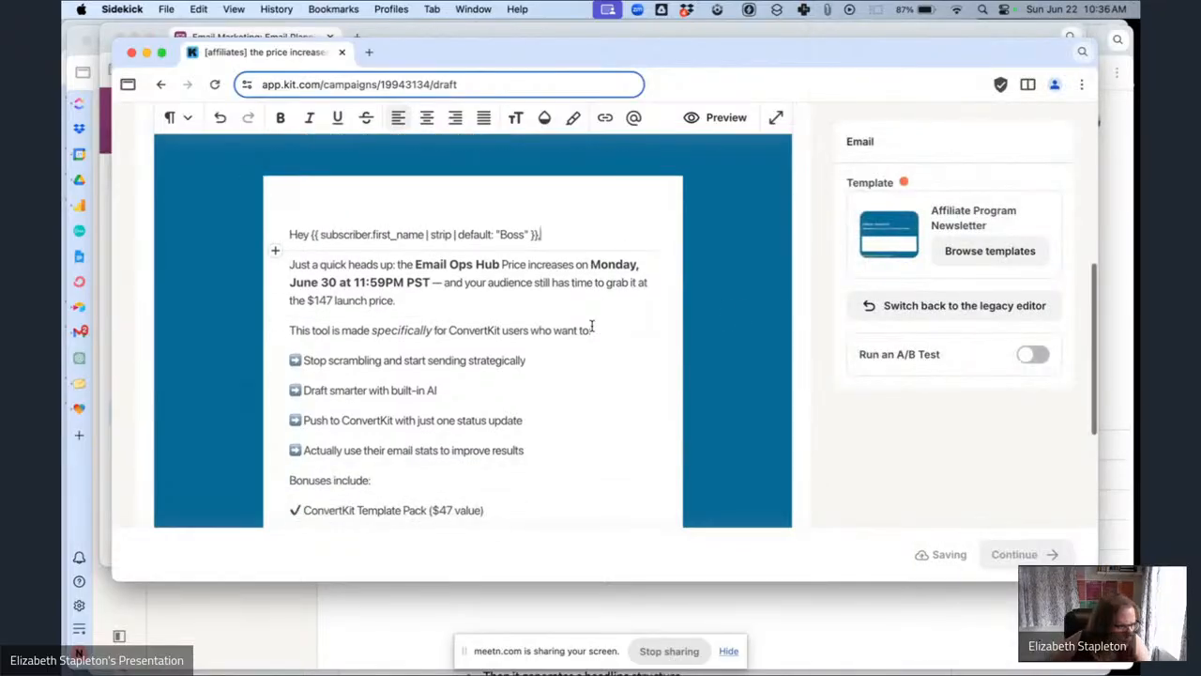
pyautogui.scroll(-2, 591, 325)
pyautogui.scroll(-3, 591, 325)
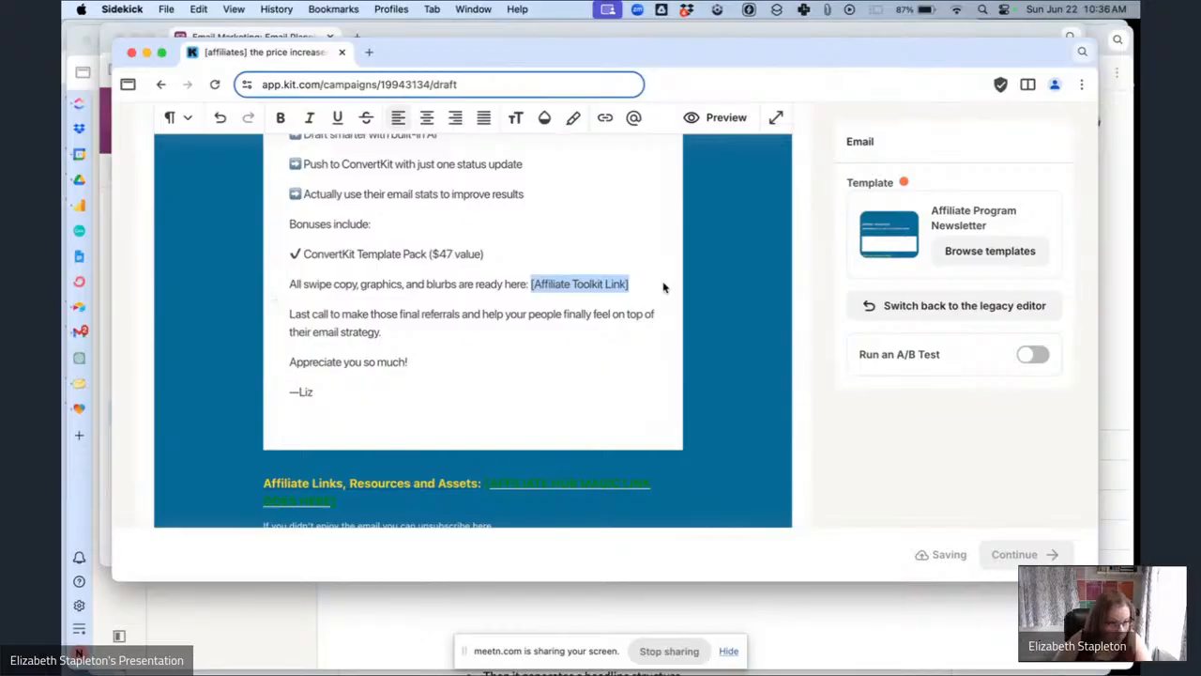
pyautogui.press('BackSpace')
pyautogui.write('/')
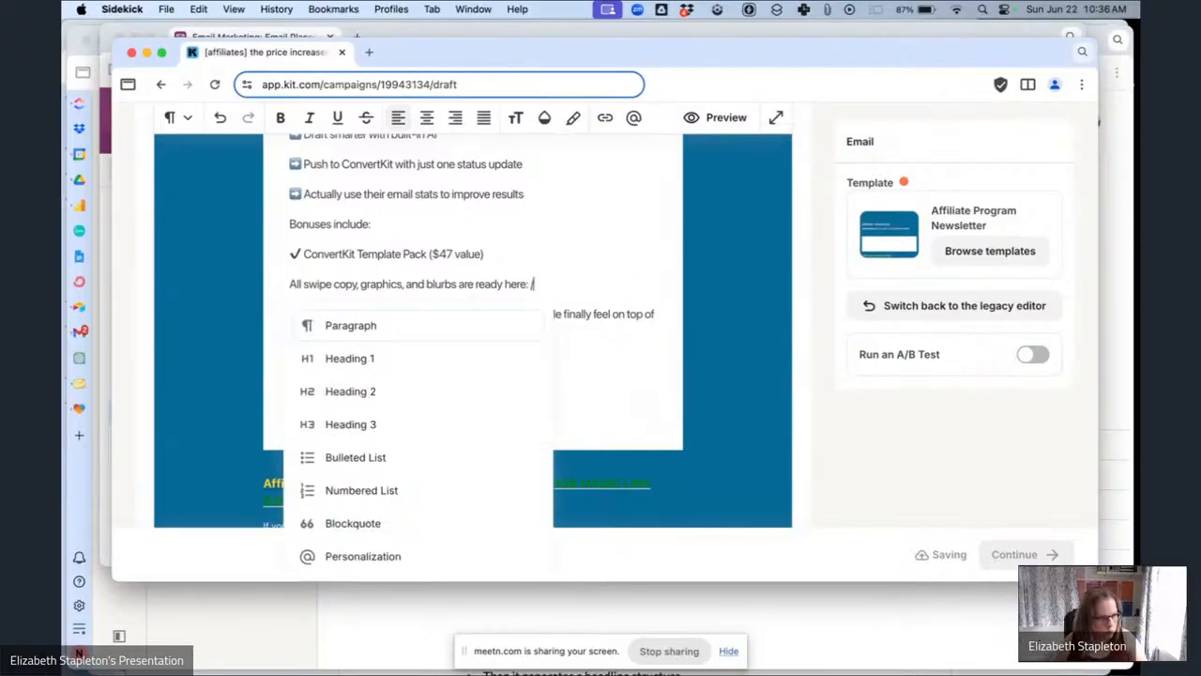
pyautogui.click(423, 560)
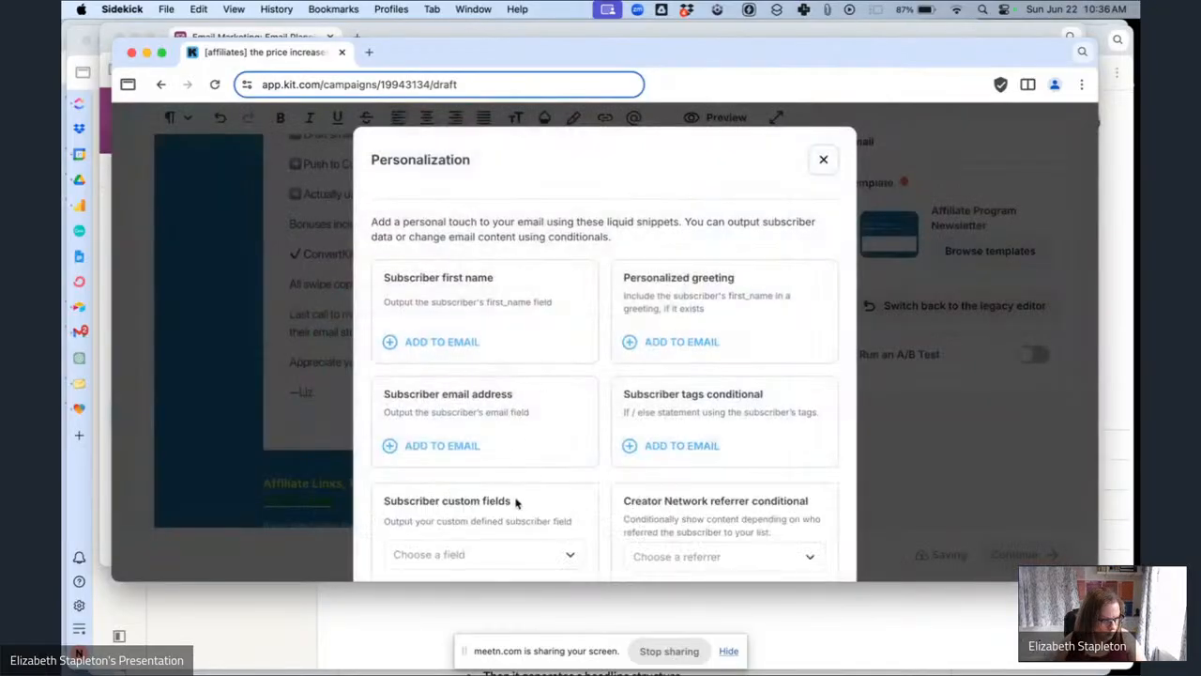
pyautogui.click(502, 554)
pyautogui.click(479, 426)
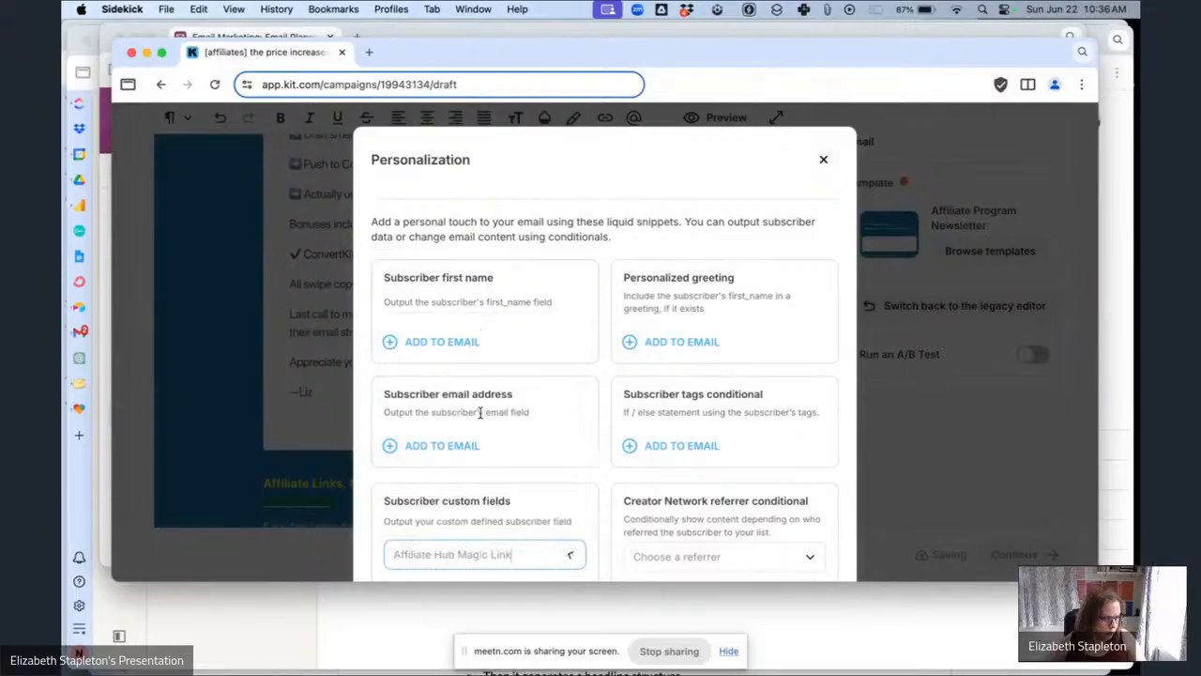
pyautogui.click(472, 550)
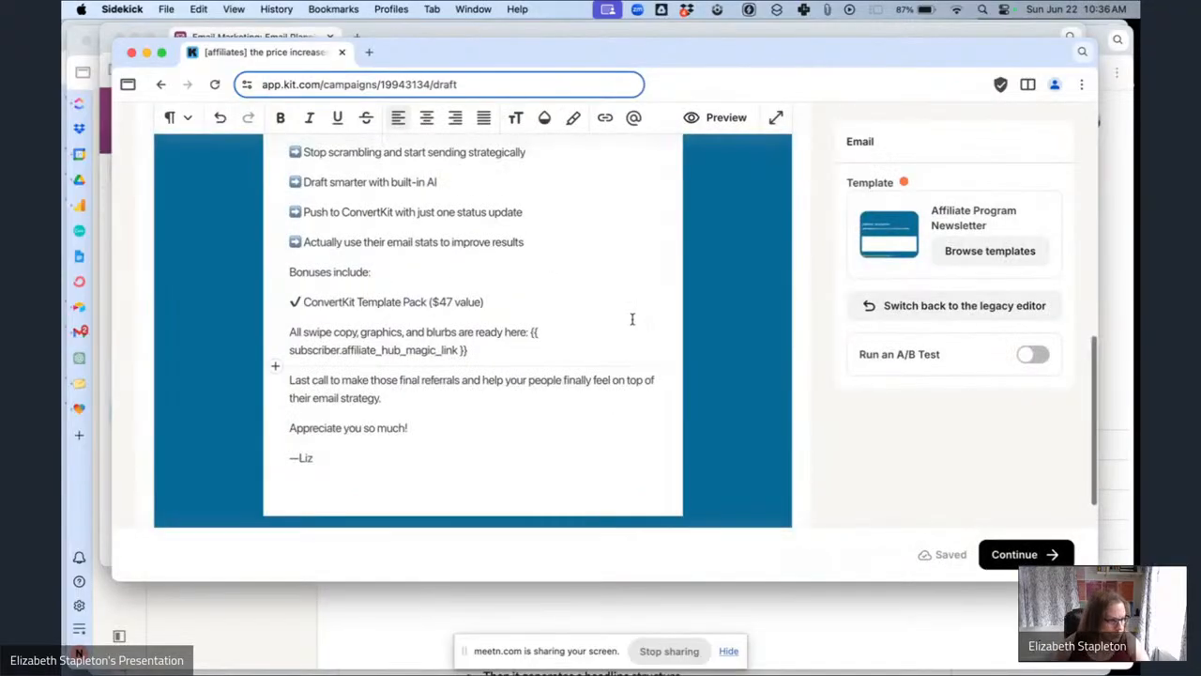
# Preview the email and review its content as subscribers will see it.
pyautogui.scroll(3, 632, 319)
pyautogui.scroll(3, 633, 319)
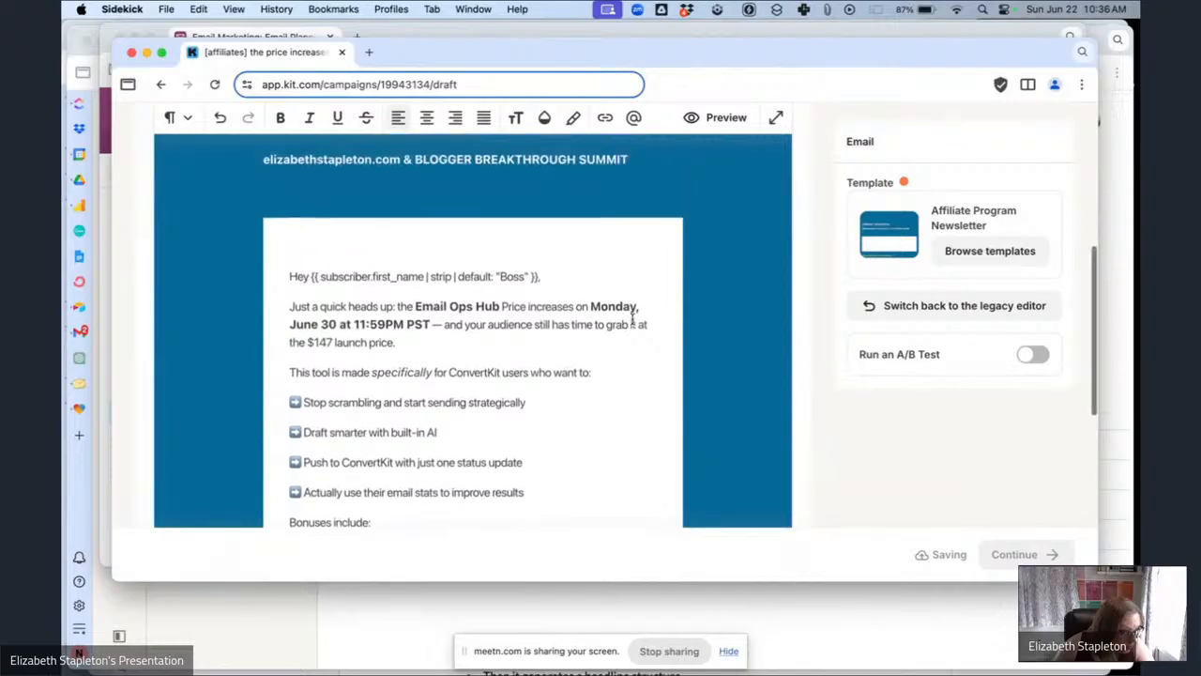
pyautogui.scroll(-6, 633, 319)
pyautogui.scroll(-2, 632, 319)
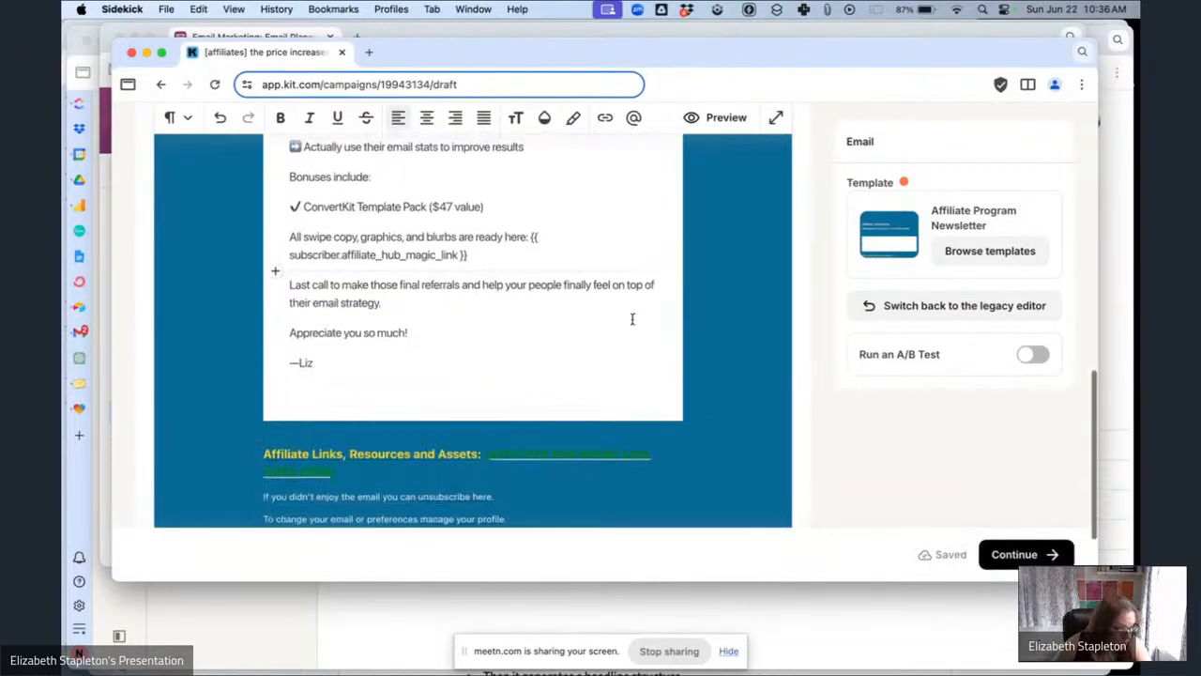
pyautogui.scroll(10, 558, 316)
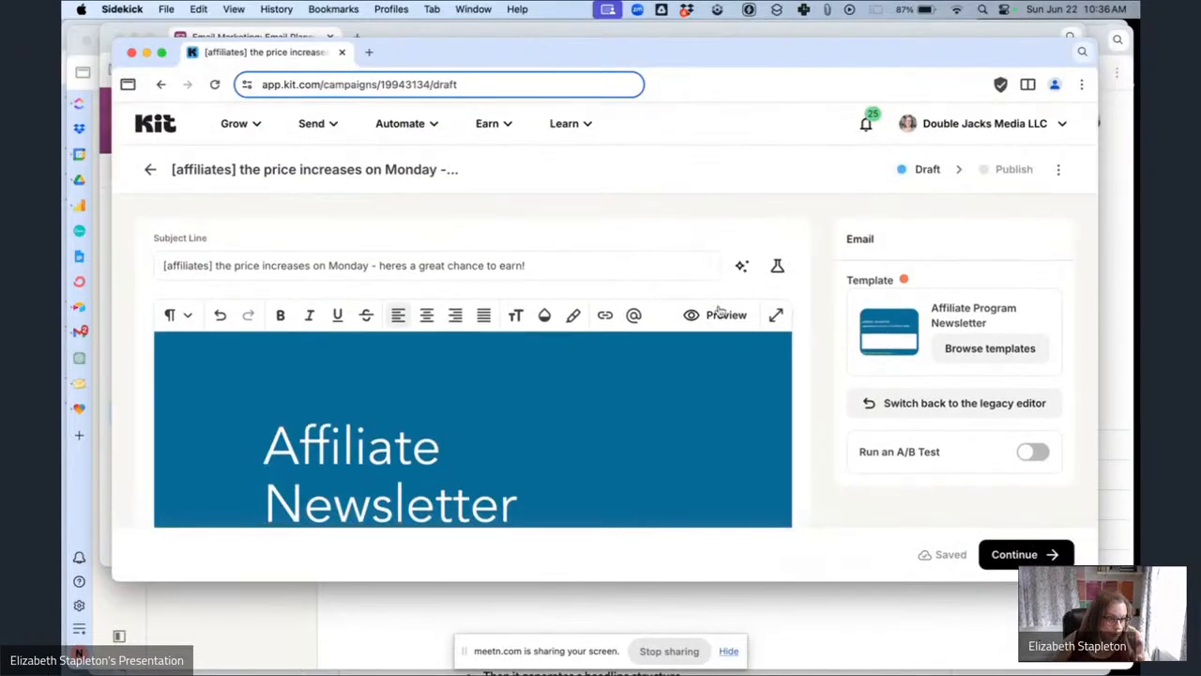
pyautogui.click(718, 314)
pyautogui.scroll(-10, 601, 285)
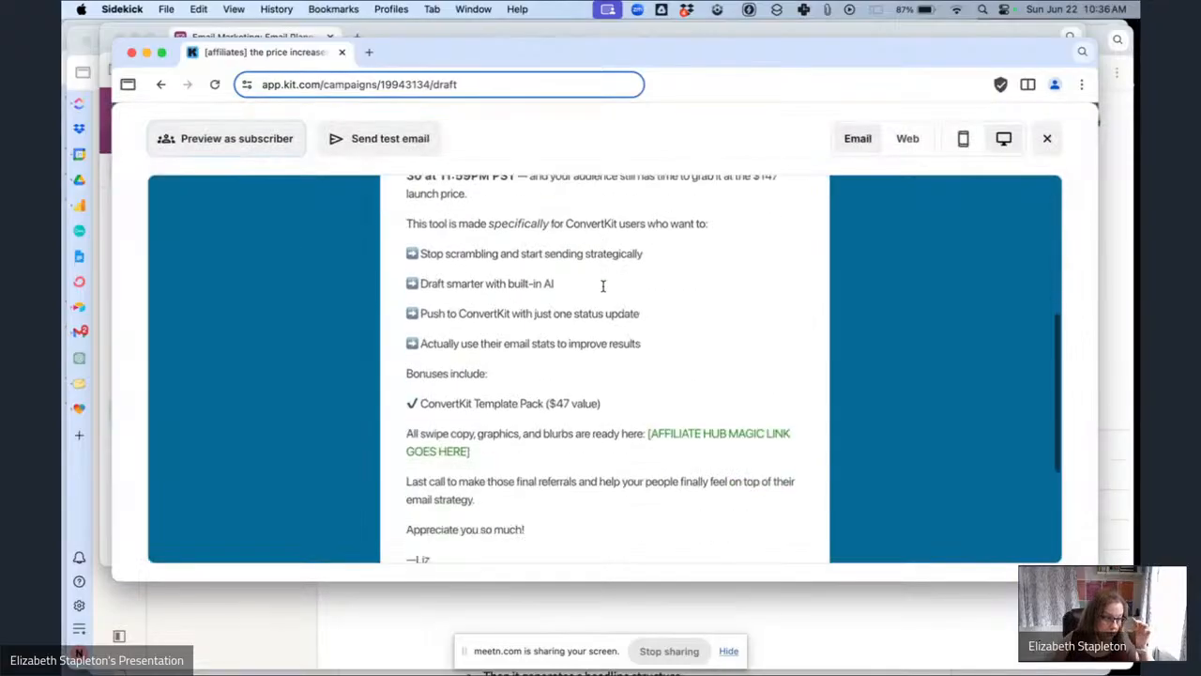
pyautogui.scroll(-2, 604, 284)
pyautogui.scroll(4, 603, 286)
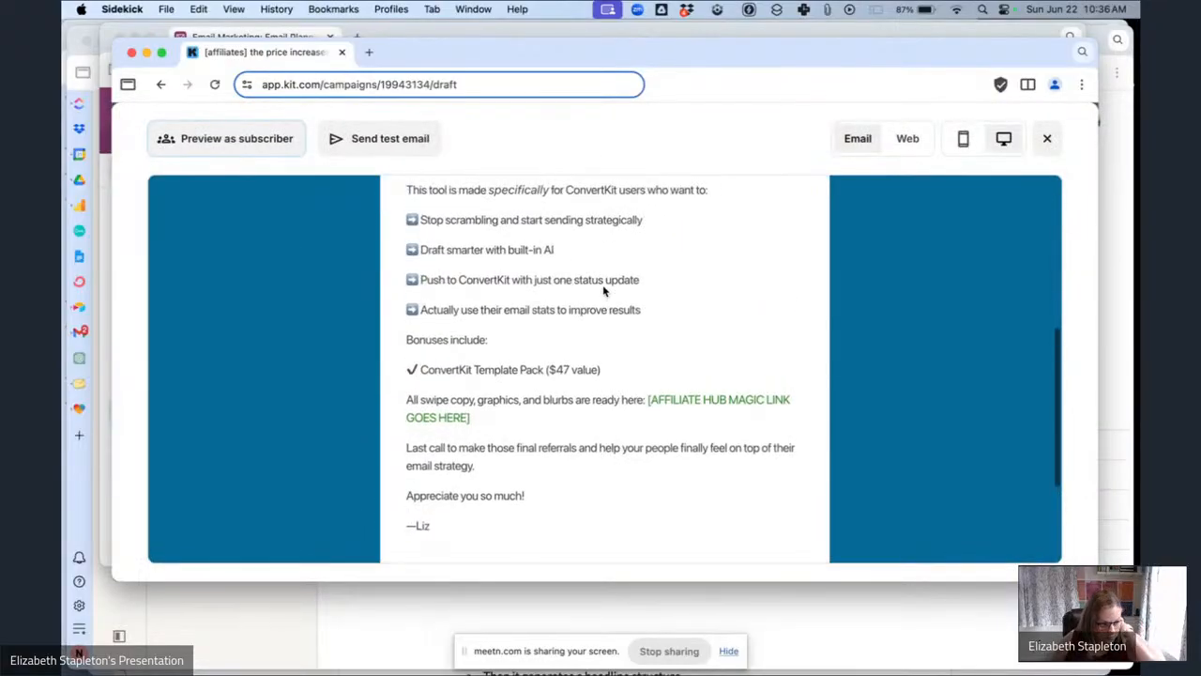
pyautogui.scroll(5, 603, 286)
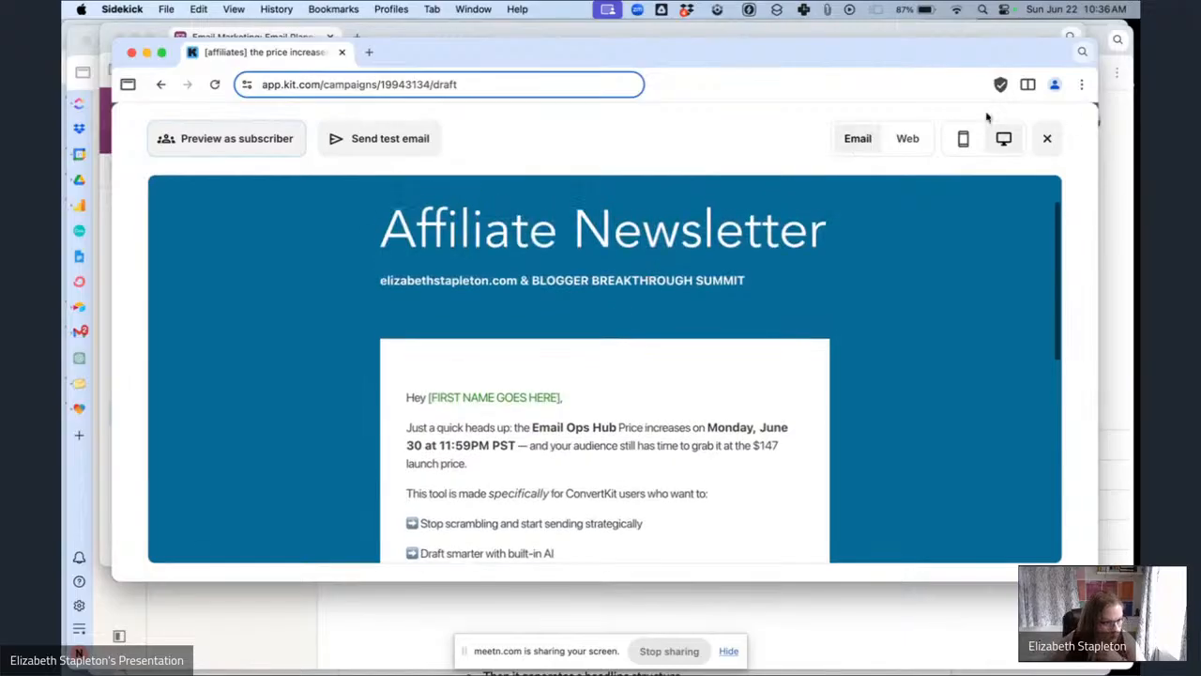
pyautogui.click(1047, 139)
pyautogui.scroll(-5, 994, 422)
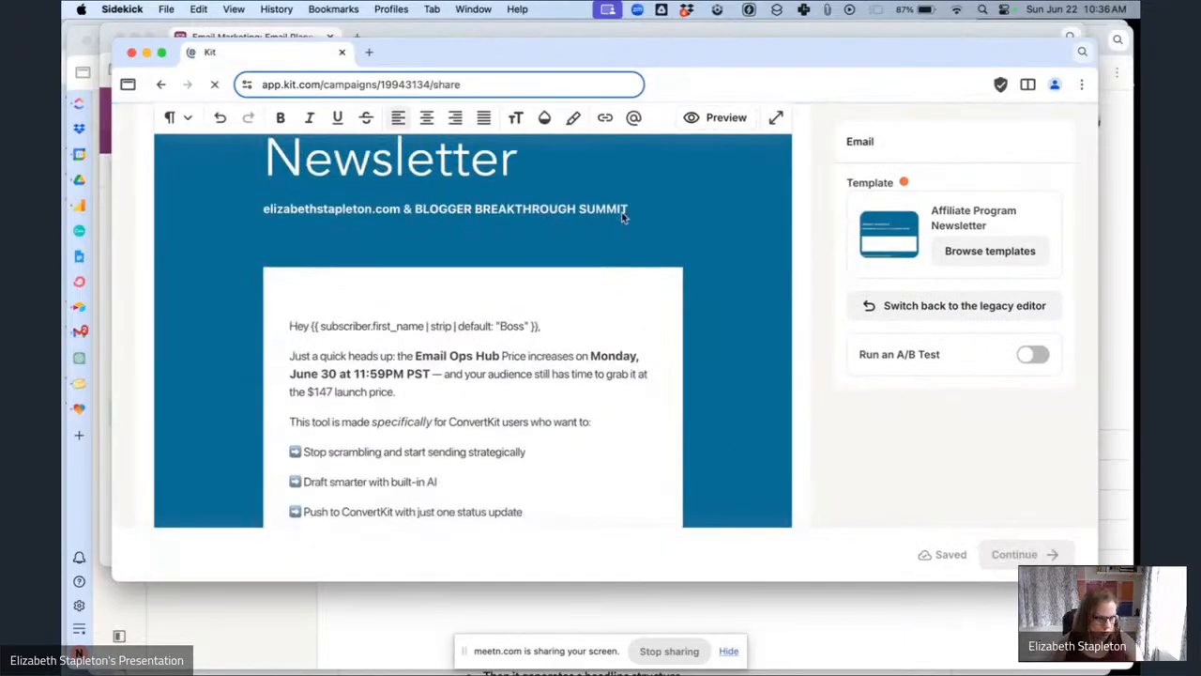
# Continue to publishing and add a Within Segment recipient filter for the Affiliates segment.
pyautogui.click(621, 374)
pyautogui.scroll(-2, 622, 384)
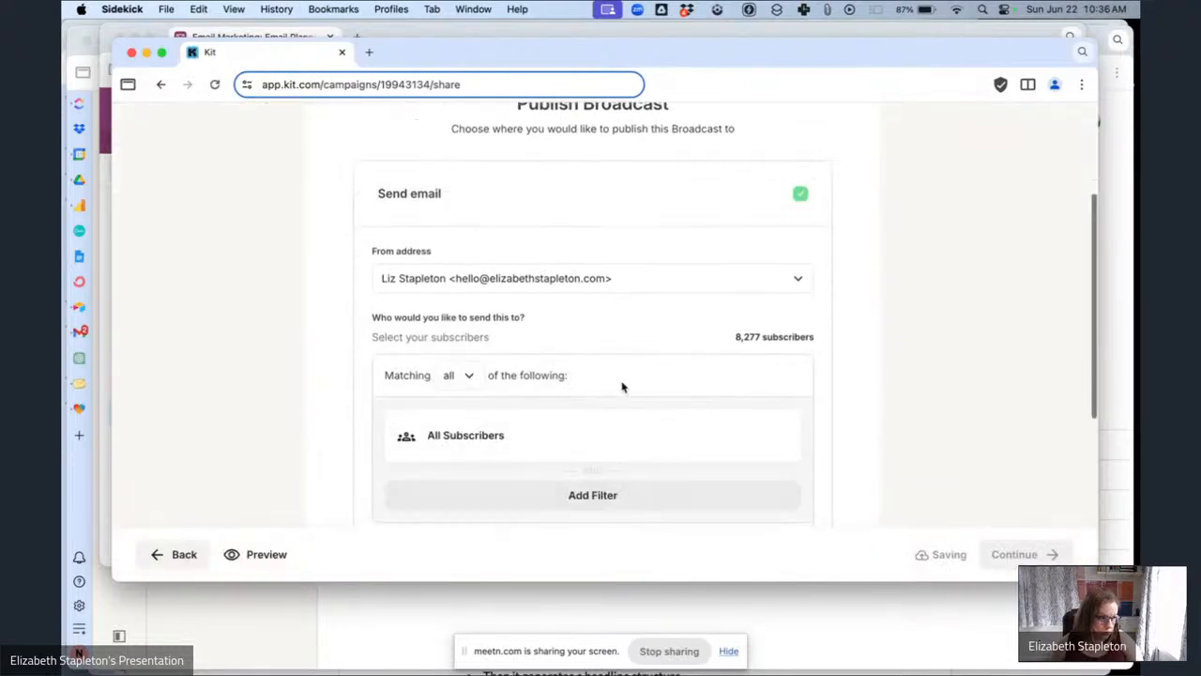
pyautogui.click(615, 399)
pyautogui.click(640, 430)
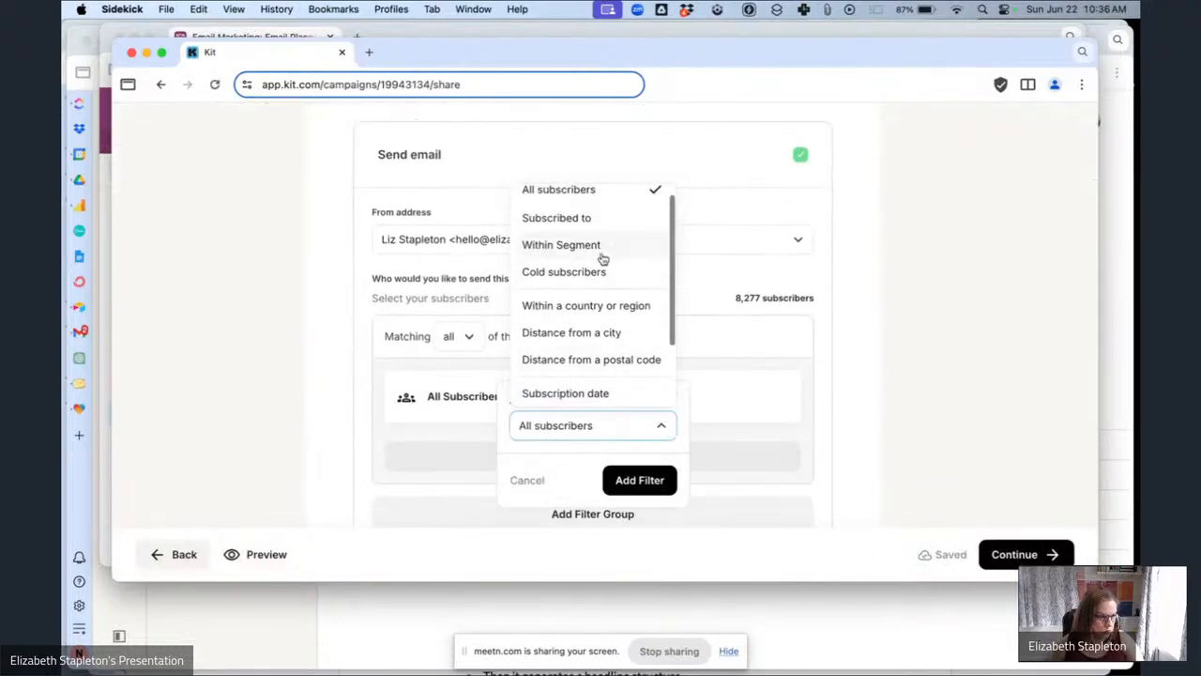
pyautogui.click(563, 245)
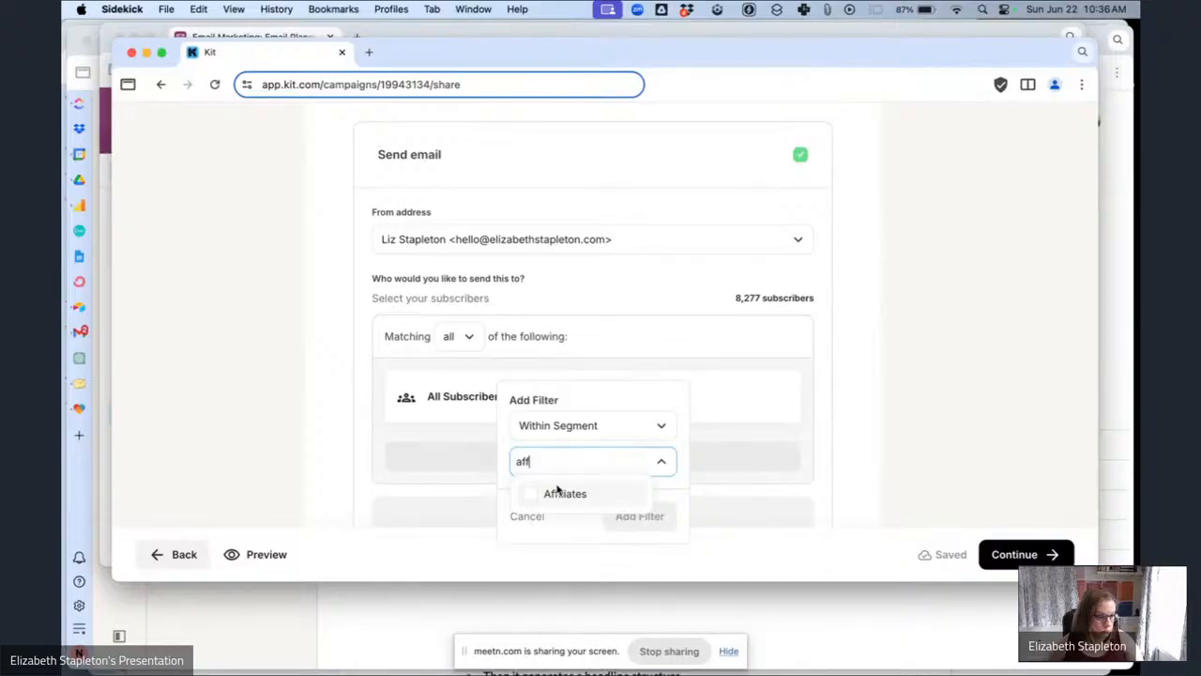
pyautogui.click(554, 493)
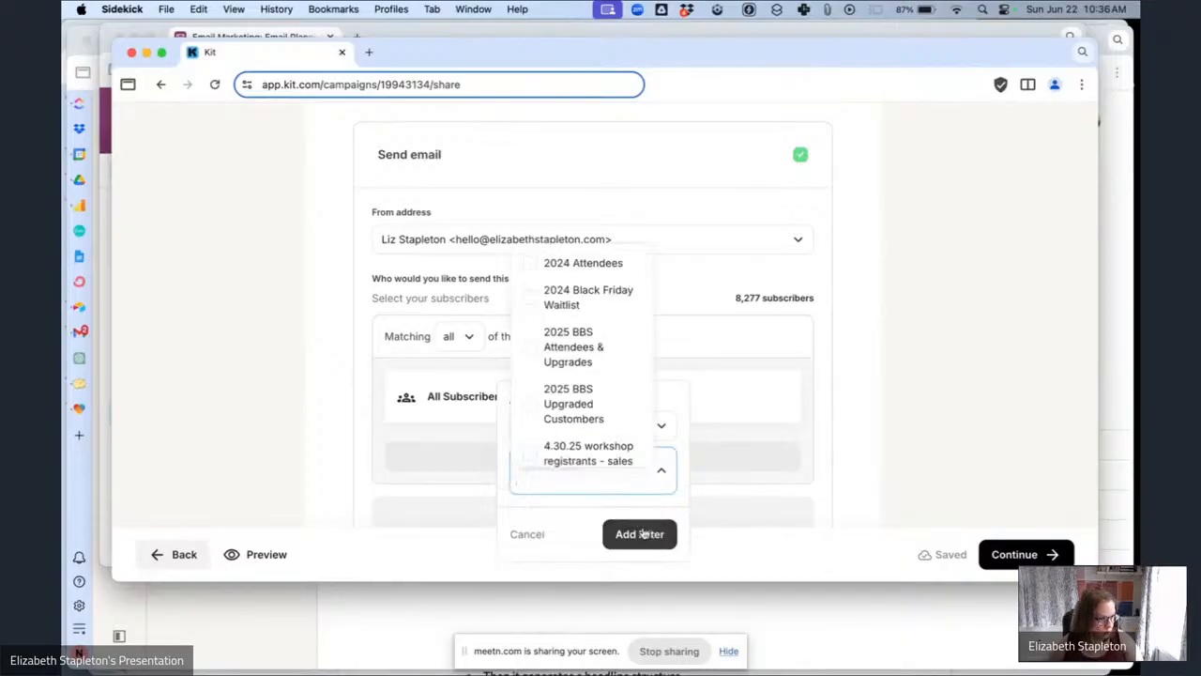
pyautogui.click(639, 516)
# Schedule the broadcast for June 28, 2025 at 10:55 AM.
pyautogui.scroll(-1, 864, 373)
pyautogui.scroll(-4, 816, 384)
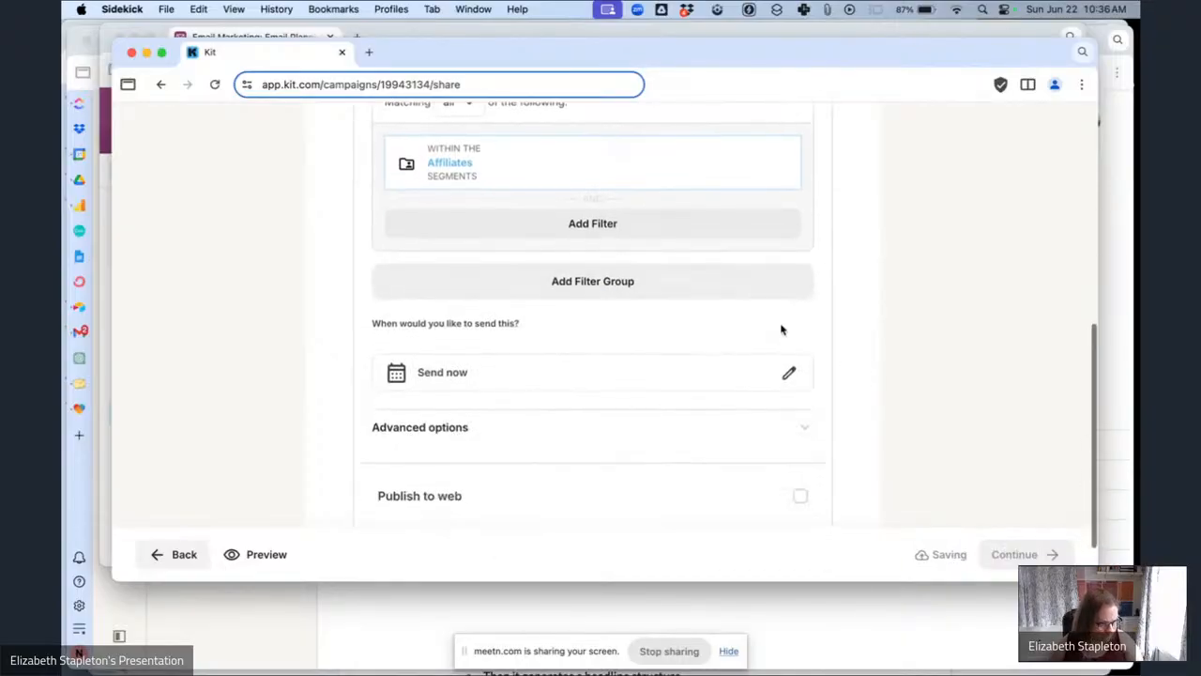
pyautogui.click(786, 372)
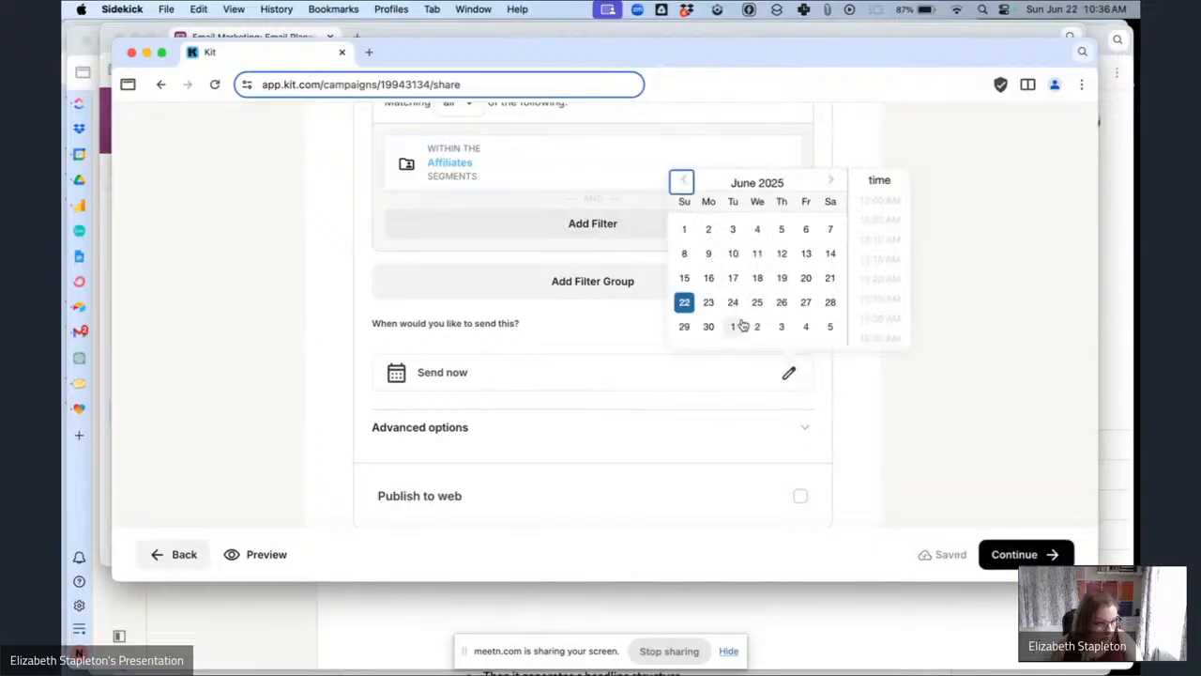
pyautogui.click(828, 309)
pyautogui.scroll(-8, 877, 324)
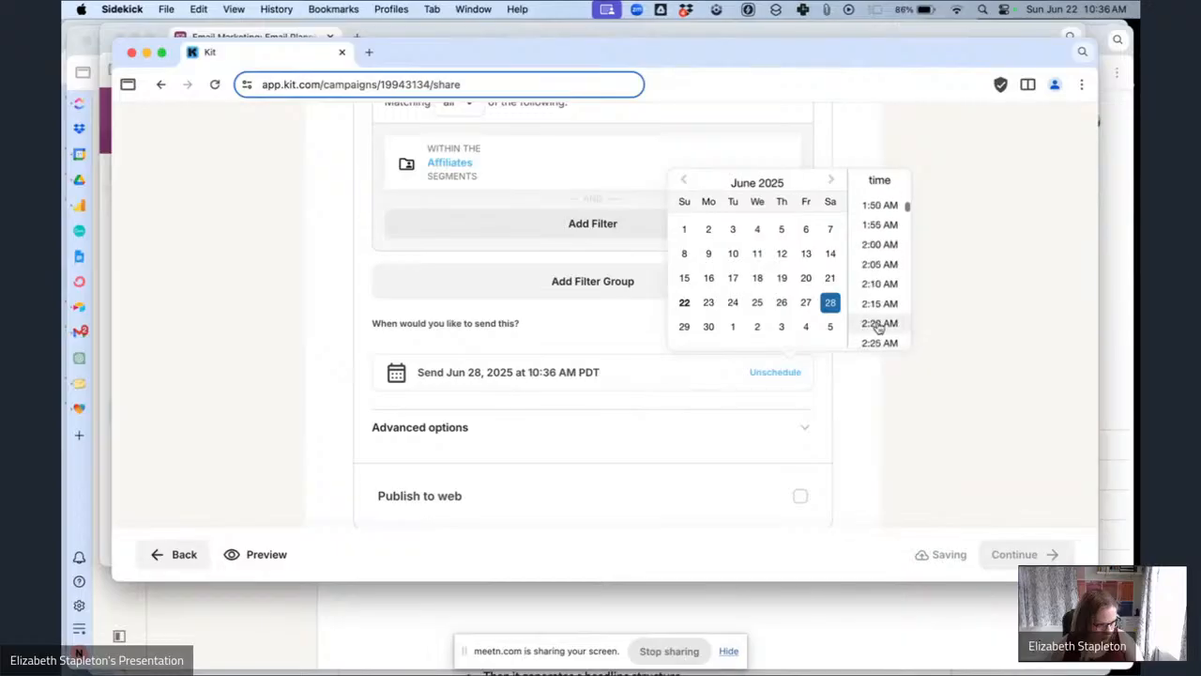
pyautogui.scroll(-20, 877, 325)
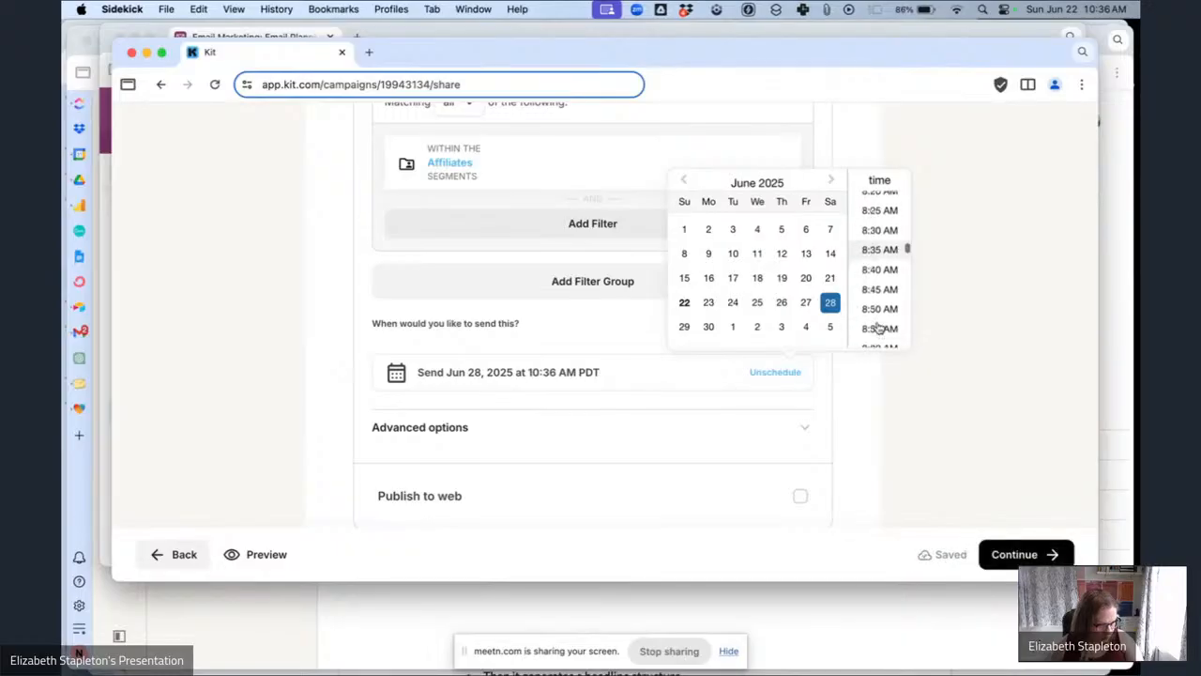
pyautogui.scroll(-10, 880, 326)
pyautogui.click(884, 327)
pyautogui.click(977, 386)
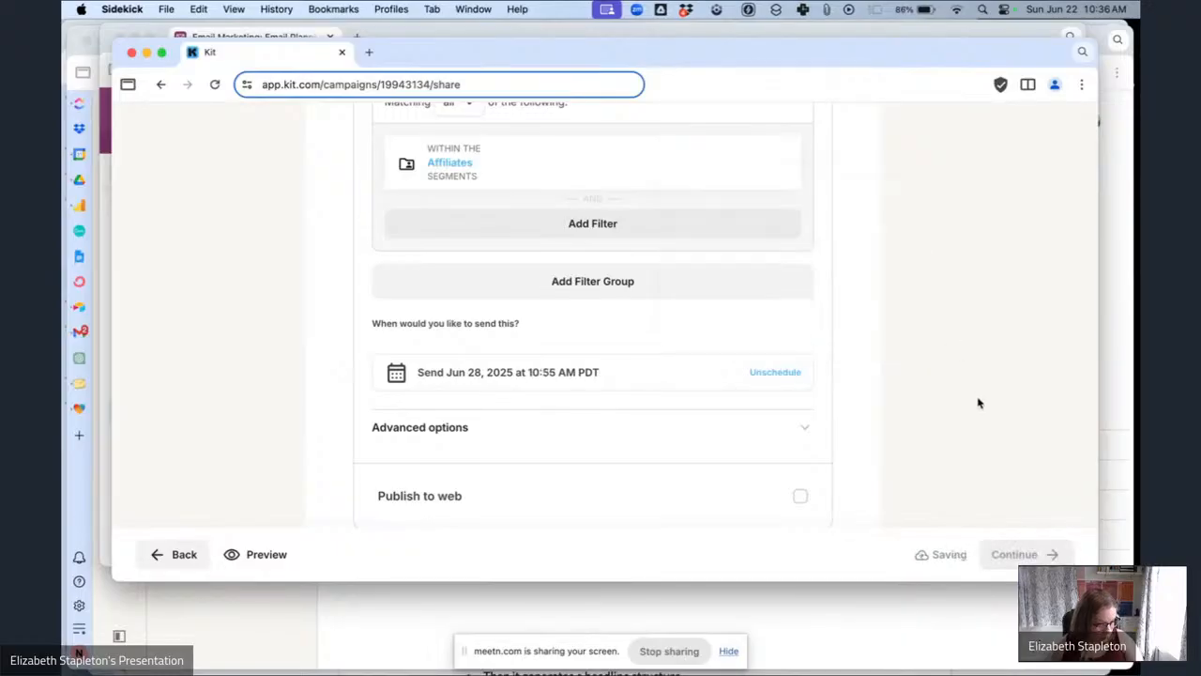
# Reschedule the broadcast's send time to 8:35 AM on June 28, 2025.
pyautogui.scroll(3, 758, 246)
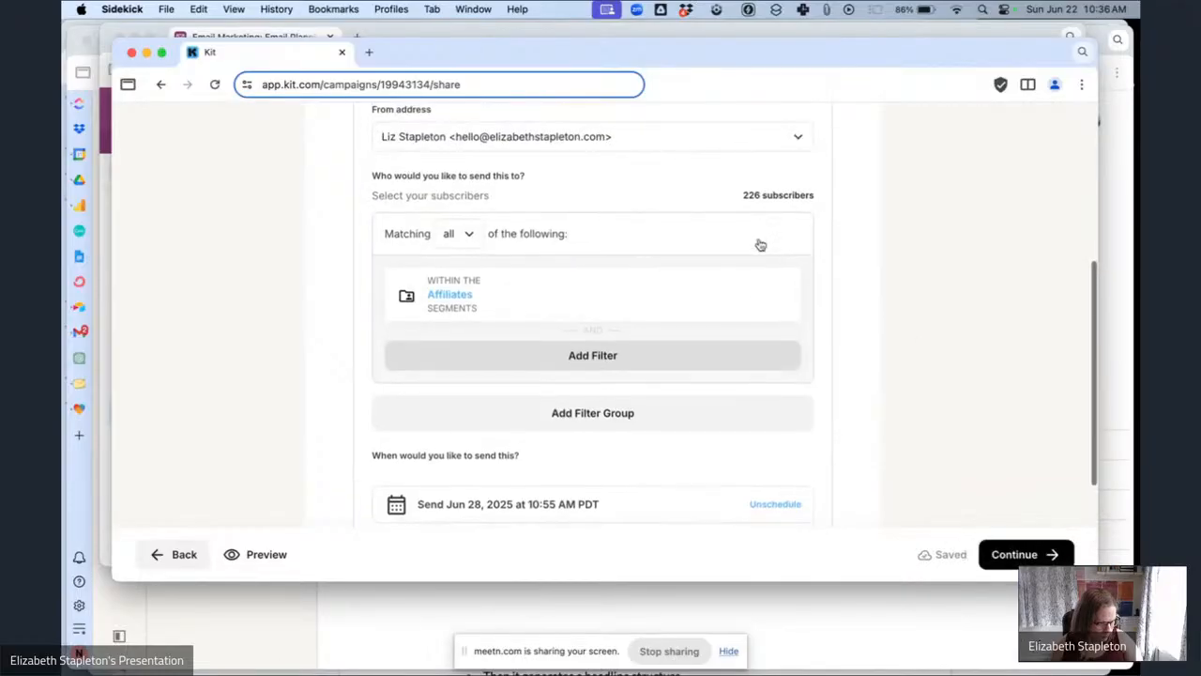
pyautogui.scroll(-3, 760, 245)
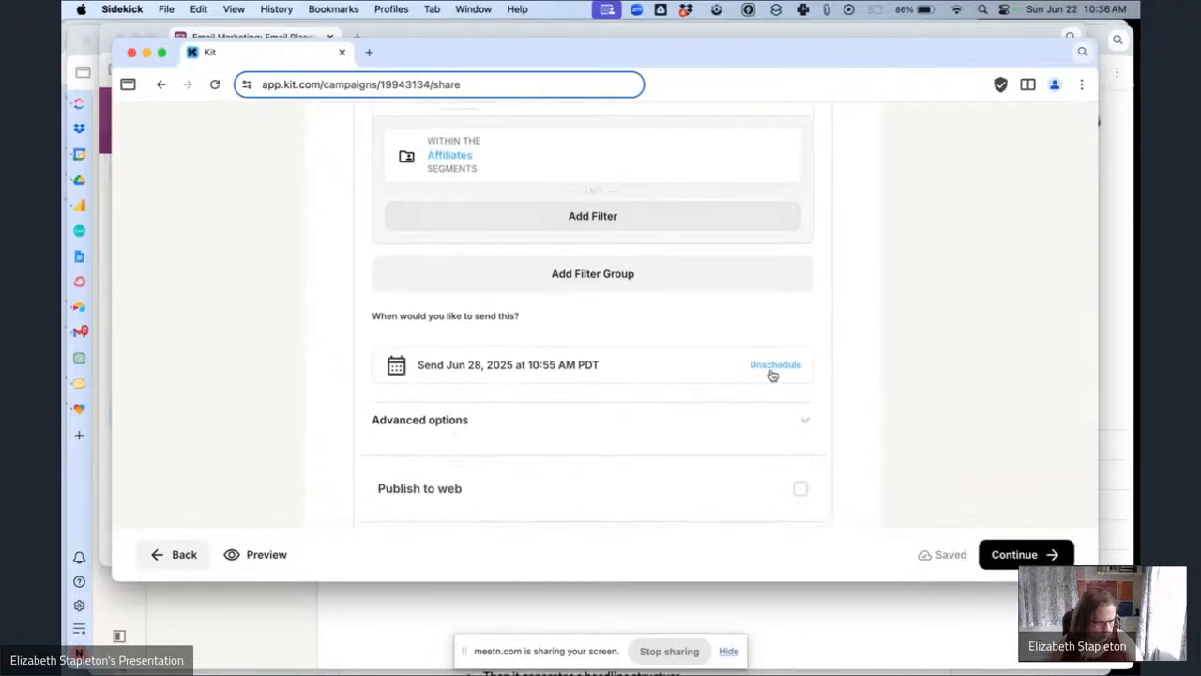
pyautogui.click(772, 368)
pyautogui.click(788, 366)
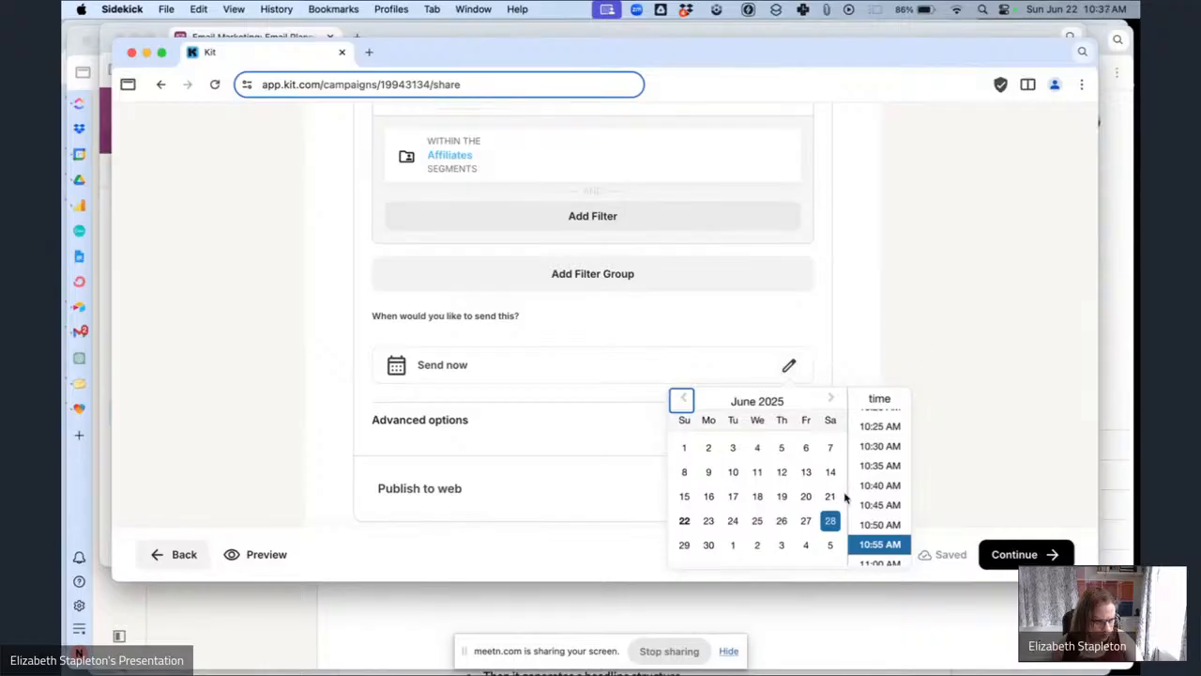
pyautogui.scroll(15, 865, 506)
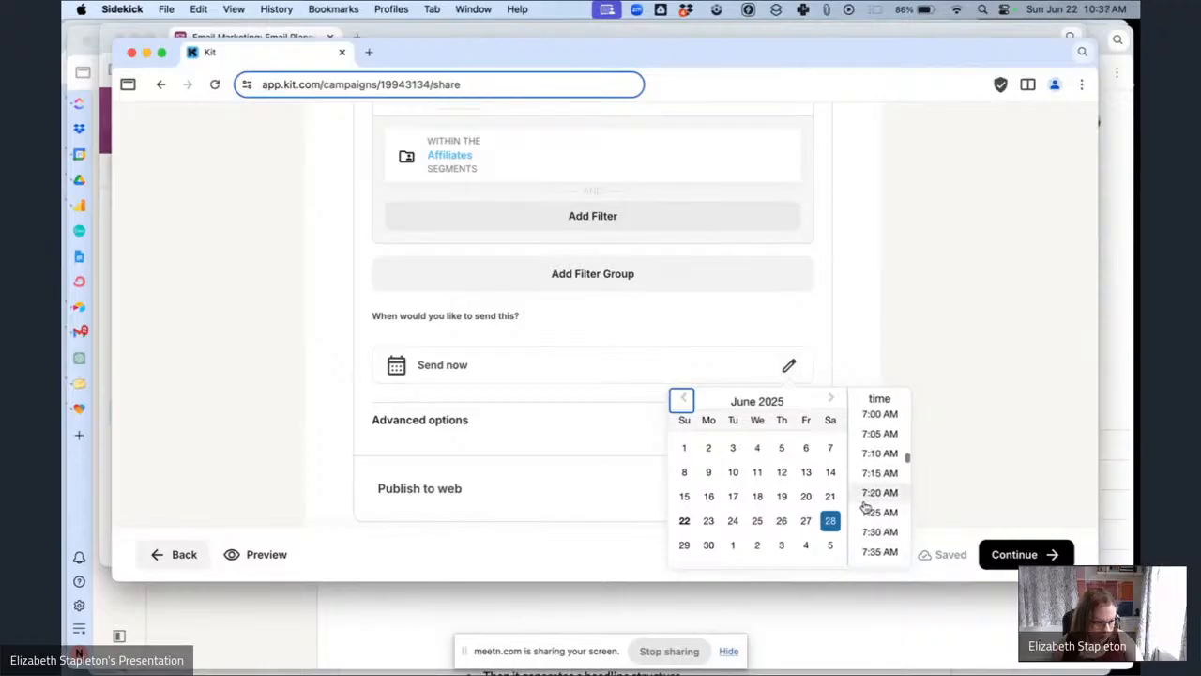
pyautogui.scroll(-12, 865, 506)
pyautogui.scroll(-3, 865, 506)
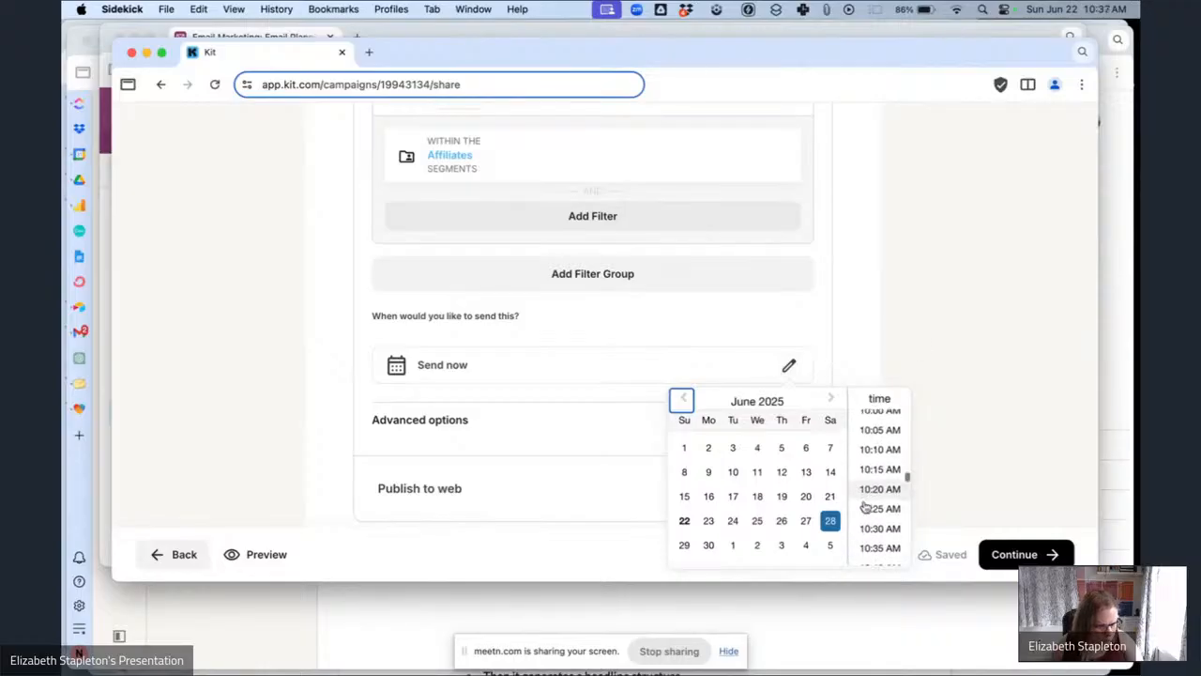
pyautogui.scroll(10, 865, 507)
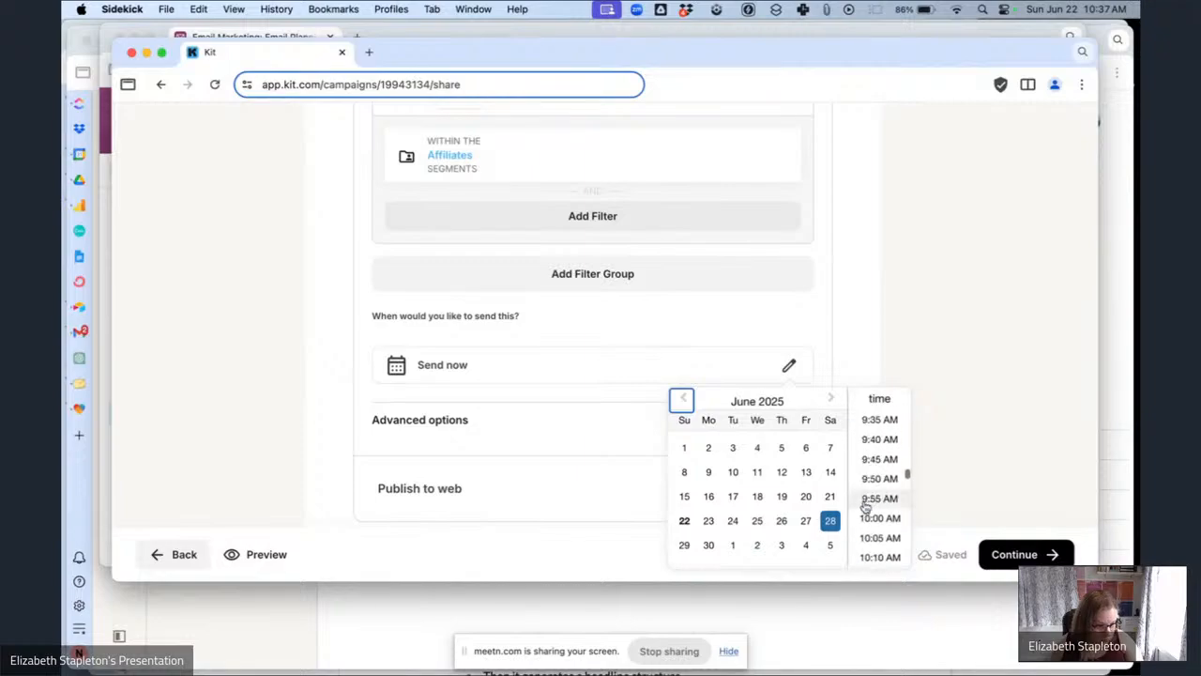
pyautogui.click(865, 500)
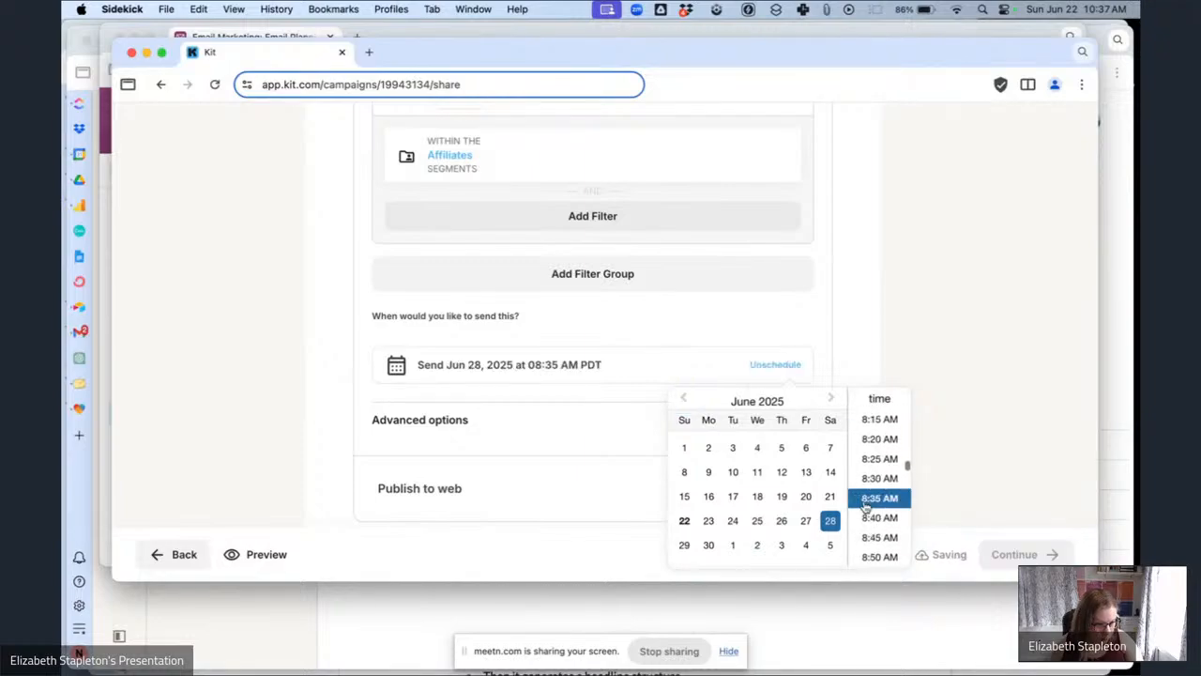
pyautogui.click(996, 460)
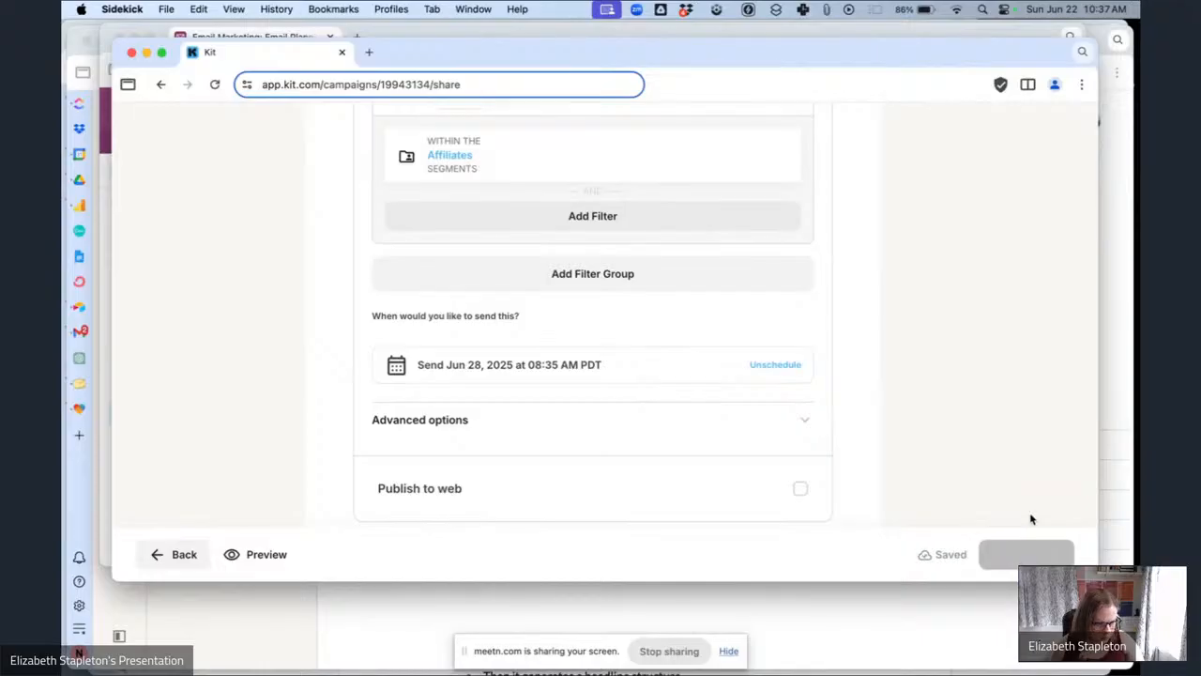
pyautogui.scroll(2, 944, 394)
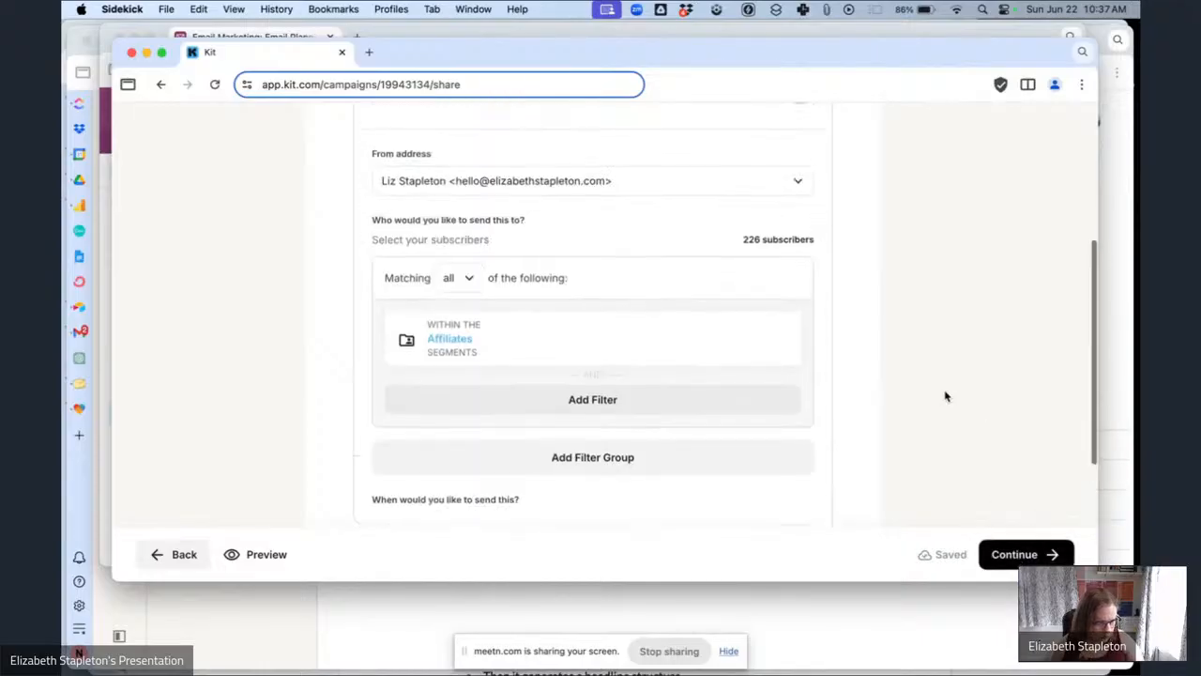
# Continue to the review page, schedule the affiliates broadcast, and close the confirmation popup.
pyautogui.scroll(-3, 944, 394)
pyautogui.click(1027, 553)
pyautogui.scroll(-3, 536, 407)
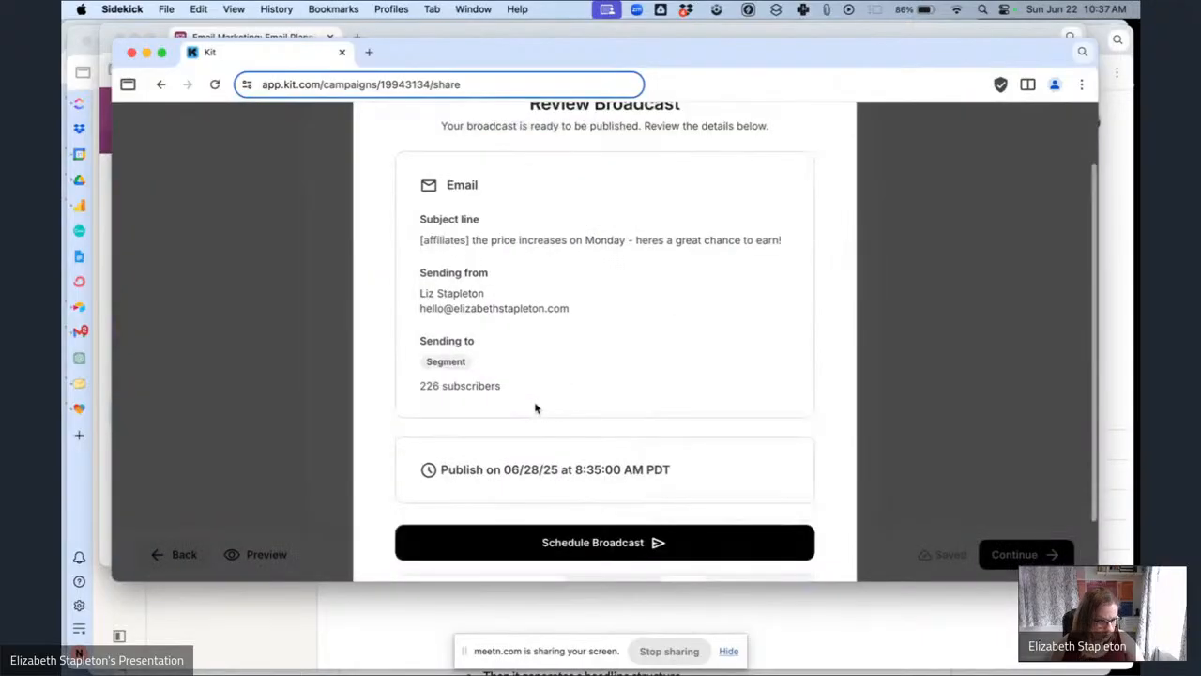
pyautogui.click(565, 458)
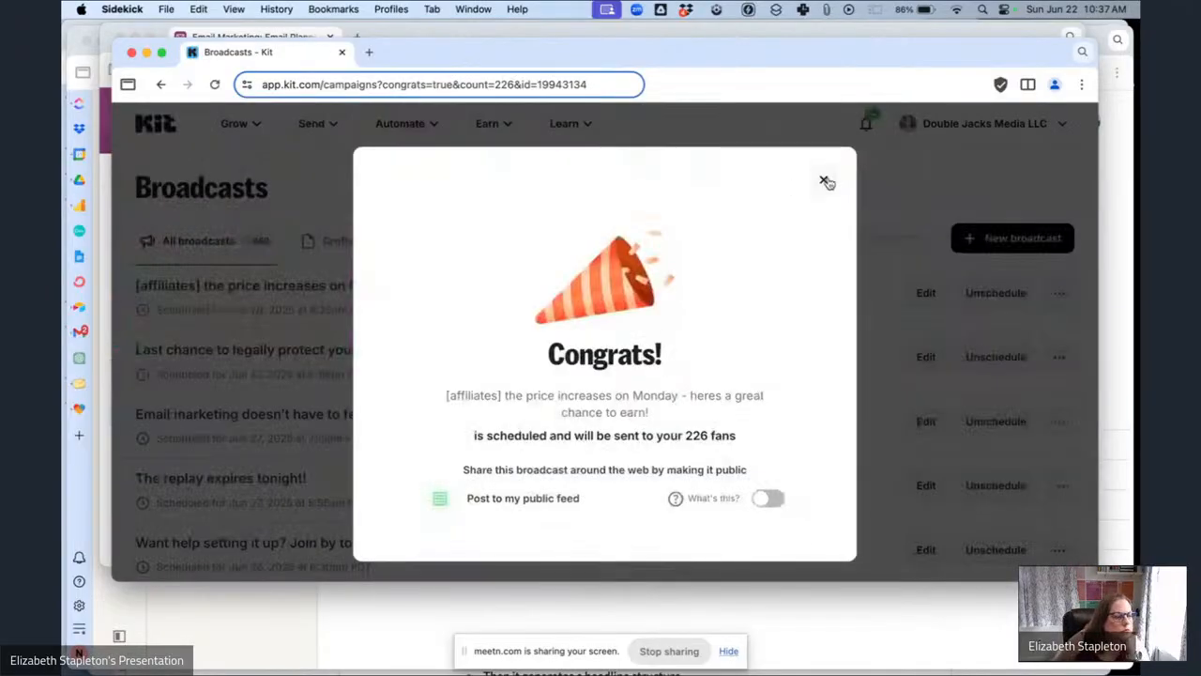
pyautogui.click(825, 181)
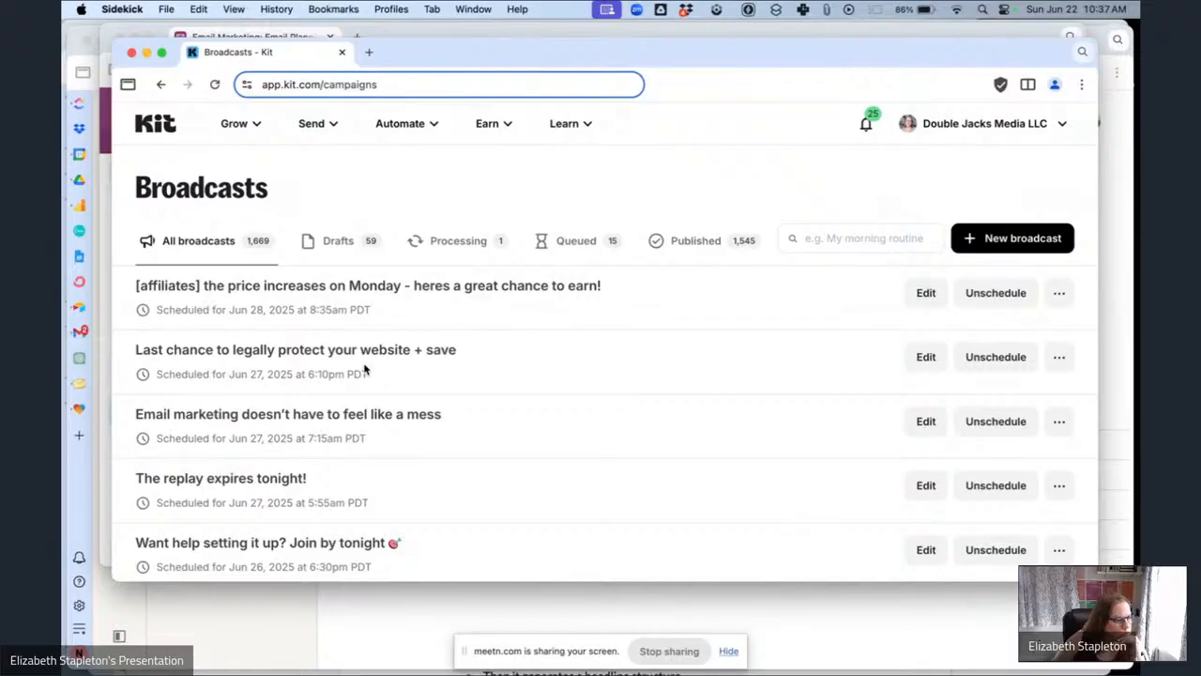
# Copy the subject line "Copy, paste, reformat... repeat" from the planning table and search the Kit broadcasts for it.
pyautogui.scroll(-2, 365, 370)
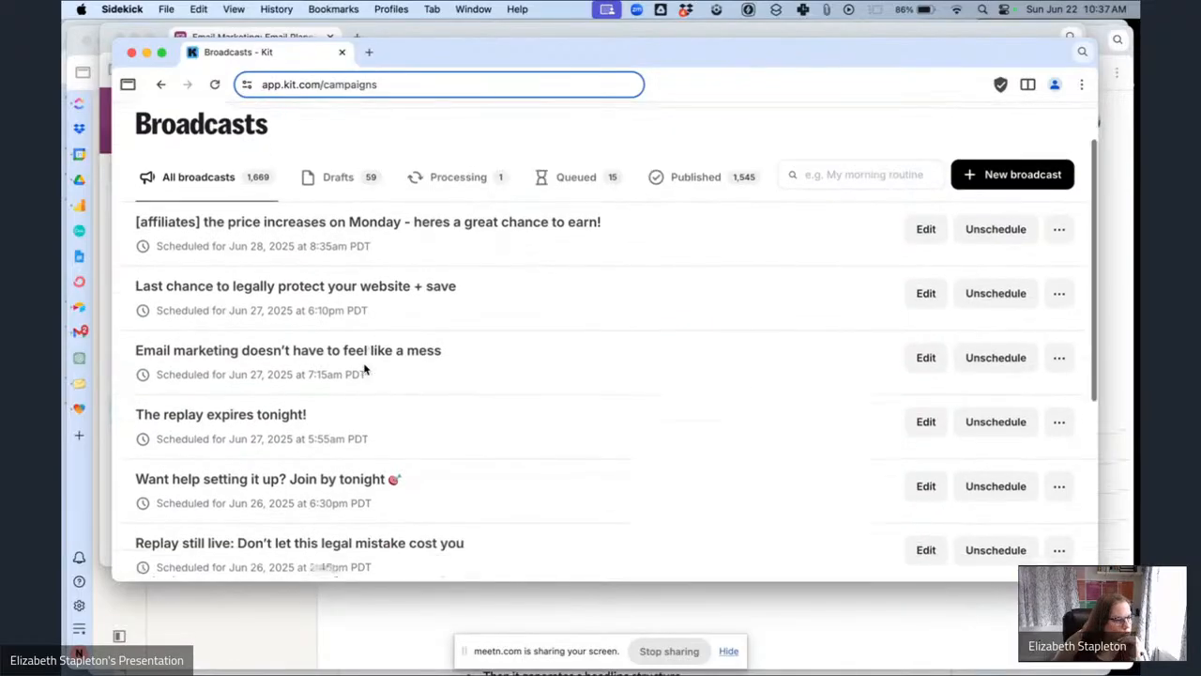
pyautogui.scroll(-8, 365, 369)
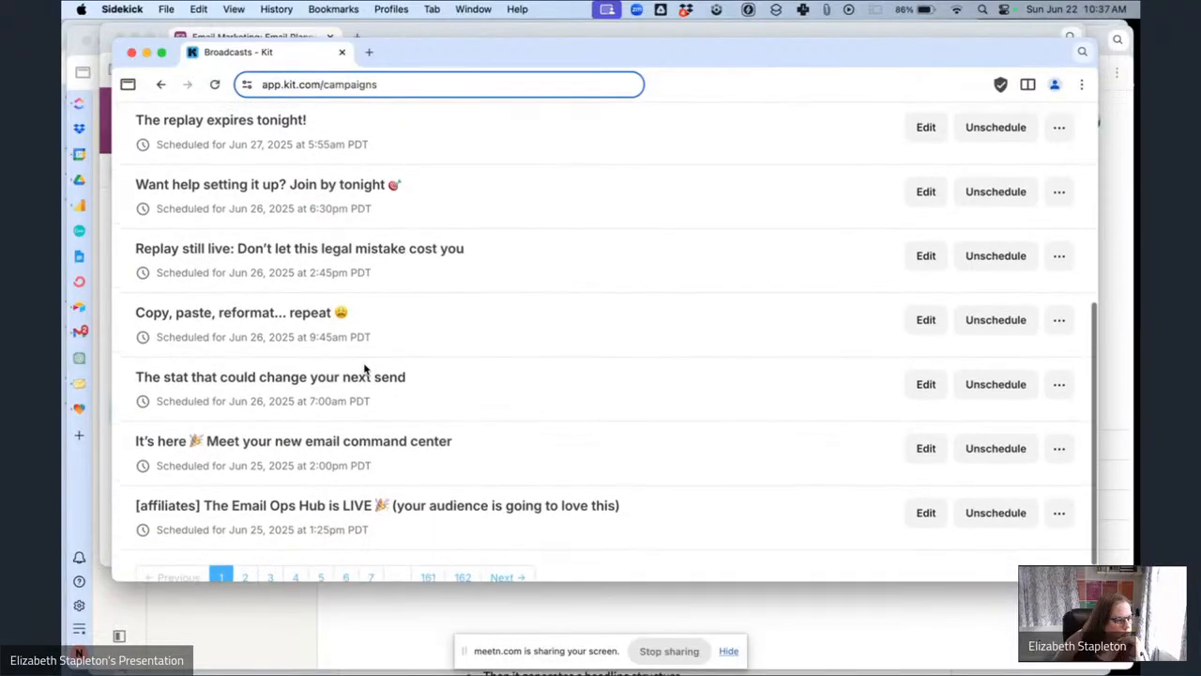
pyautogui.scroll(6, 365, 369)
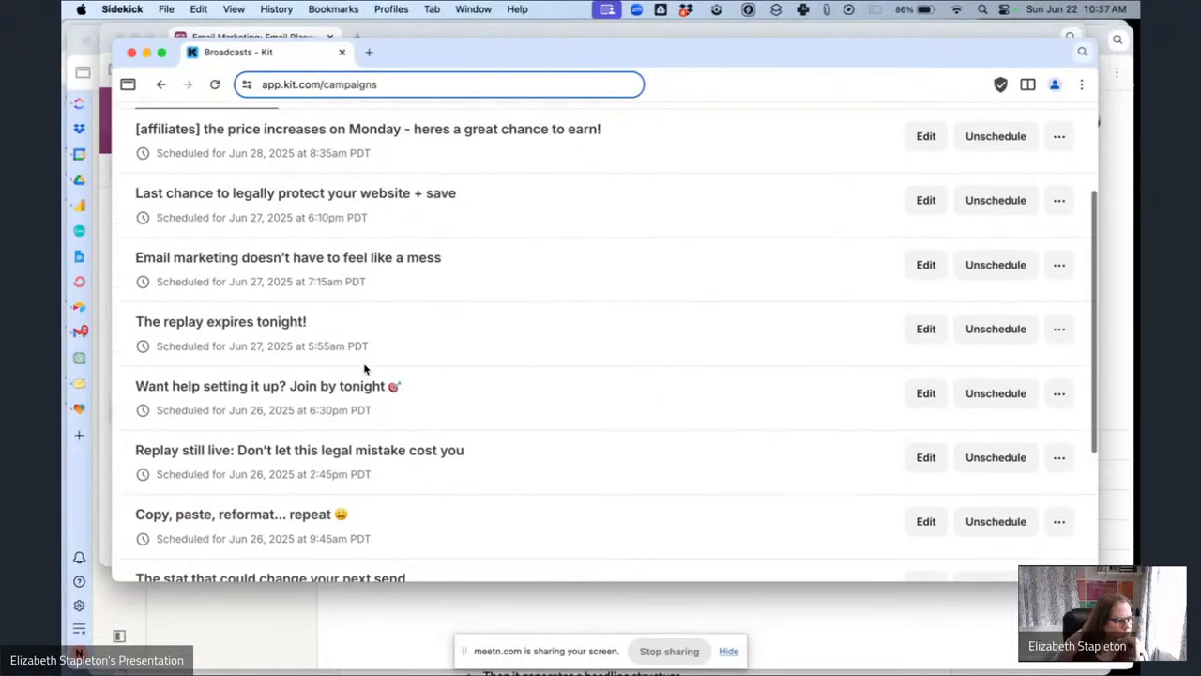
pyautogui.click(106, 127)
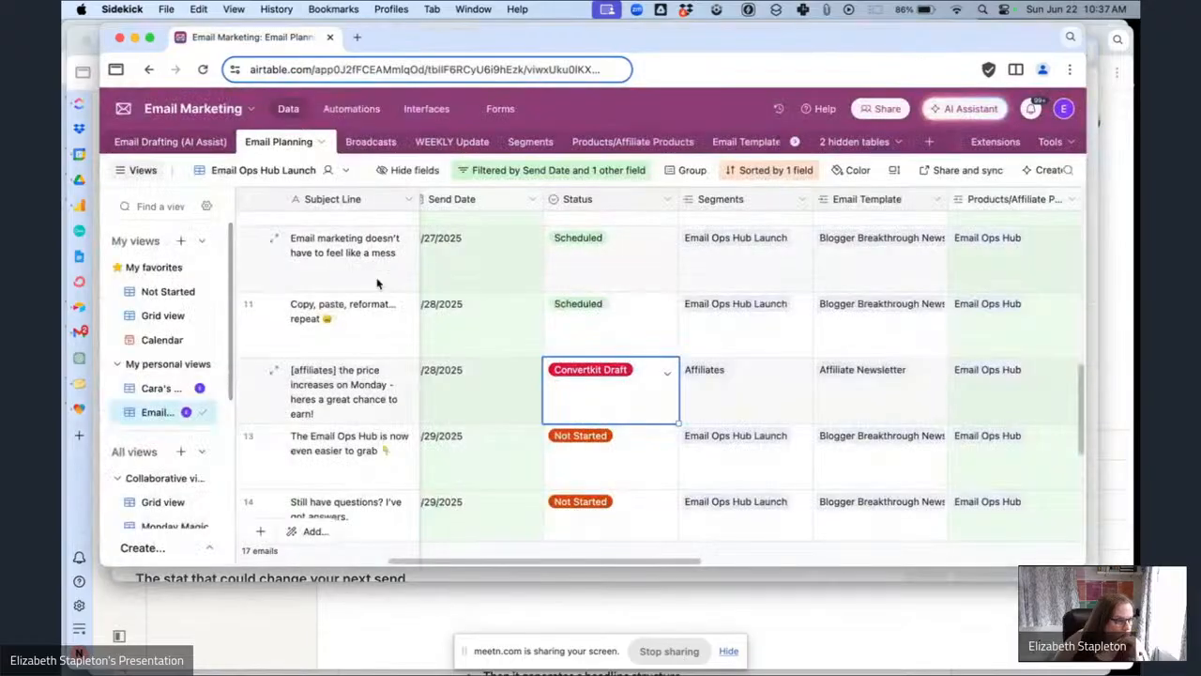
pyautogui.click(364, 335)
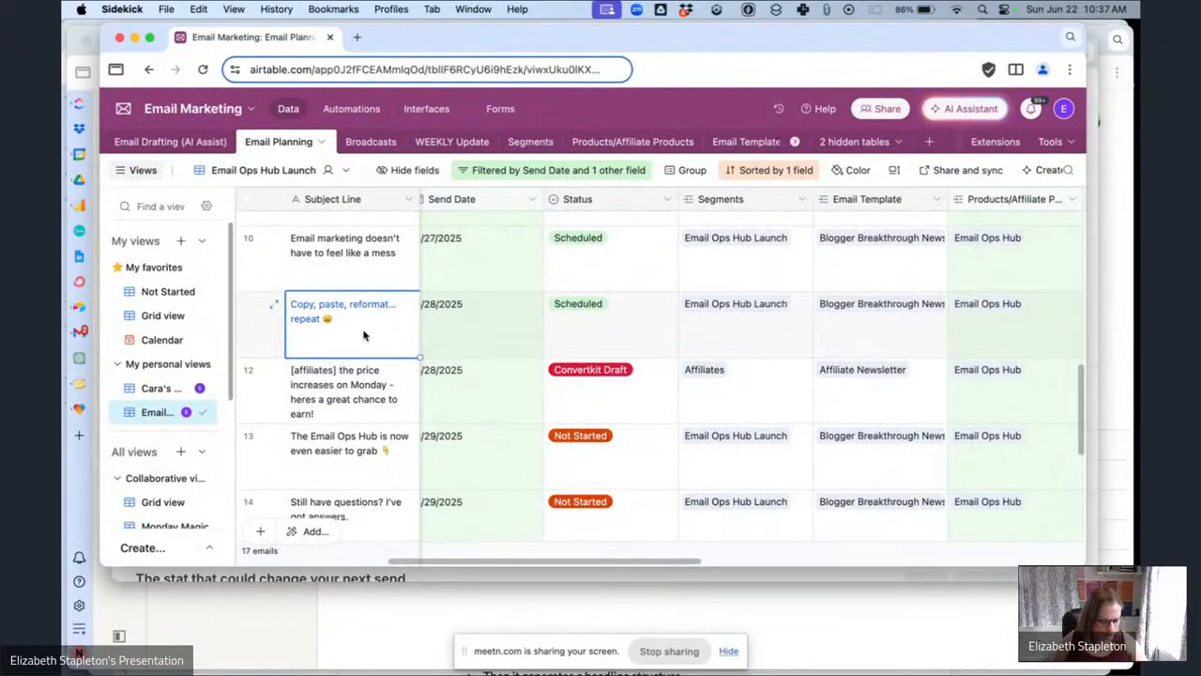
pyautogui.press('cmd+c')
pyautogui.click(555, 573)
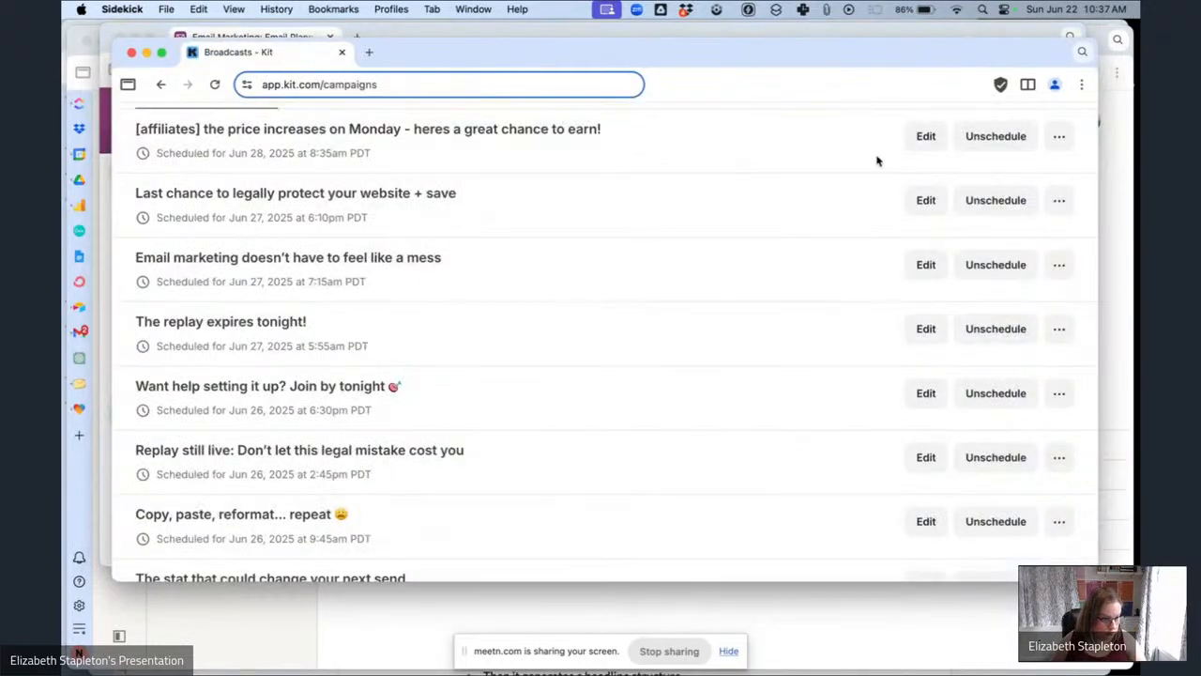
pyautogui.click(855, 237)
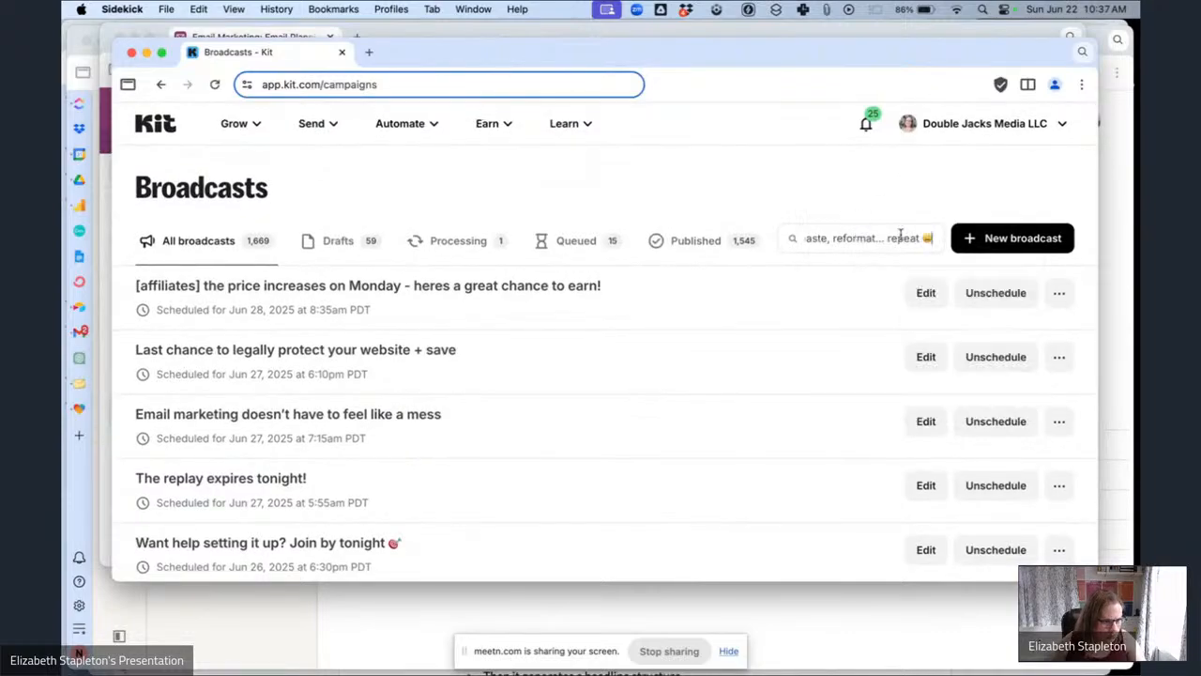
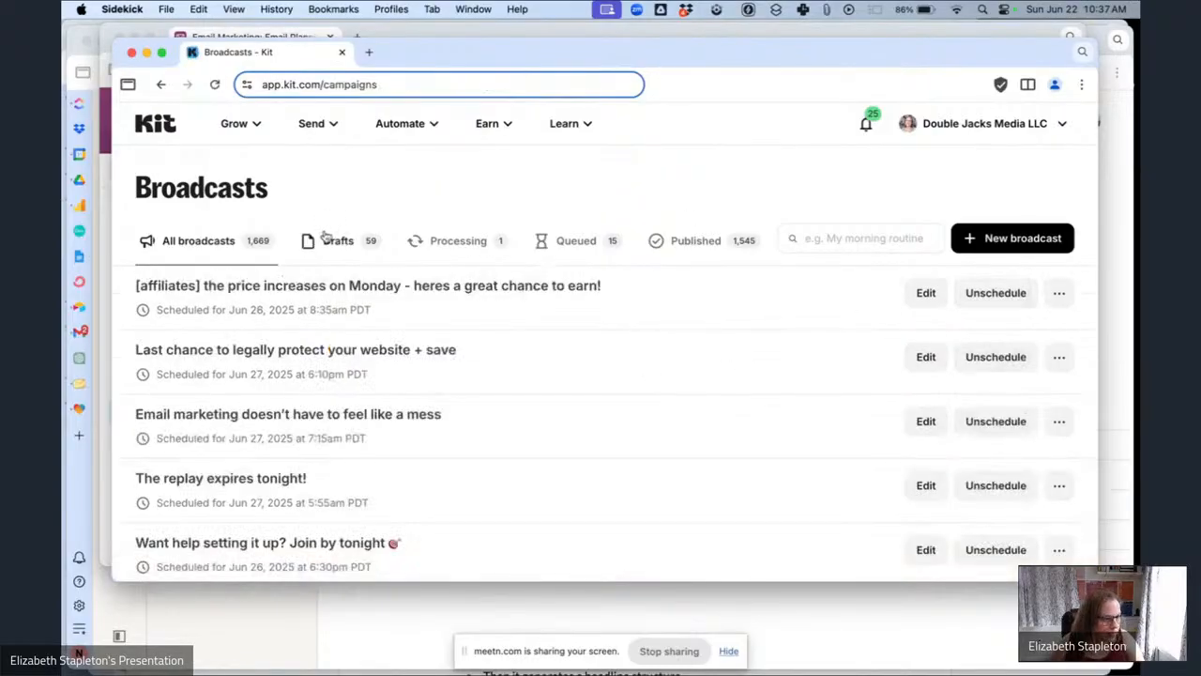
# Find the "Copy, paste, reformat... repeat" draft by searching the broadcasts, and open it for editing.
pyautogui.scroll(-8, 281, 422)
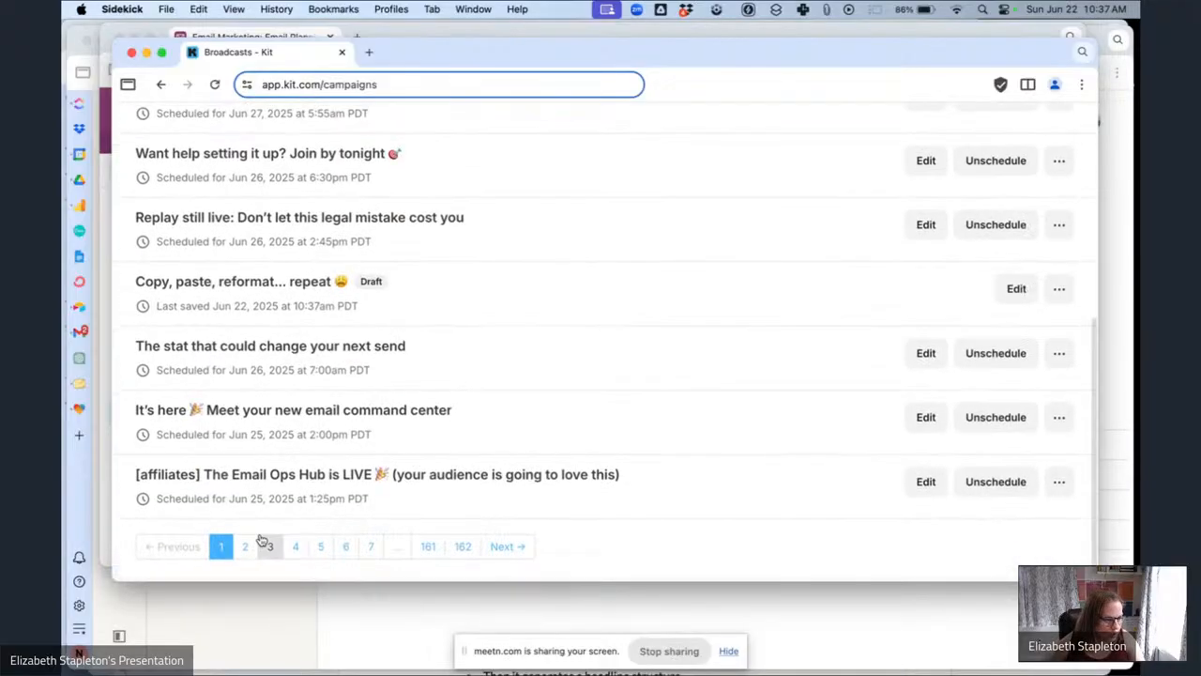
pyautogui.click(244, 546)
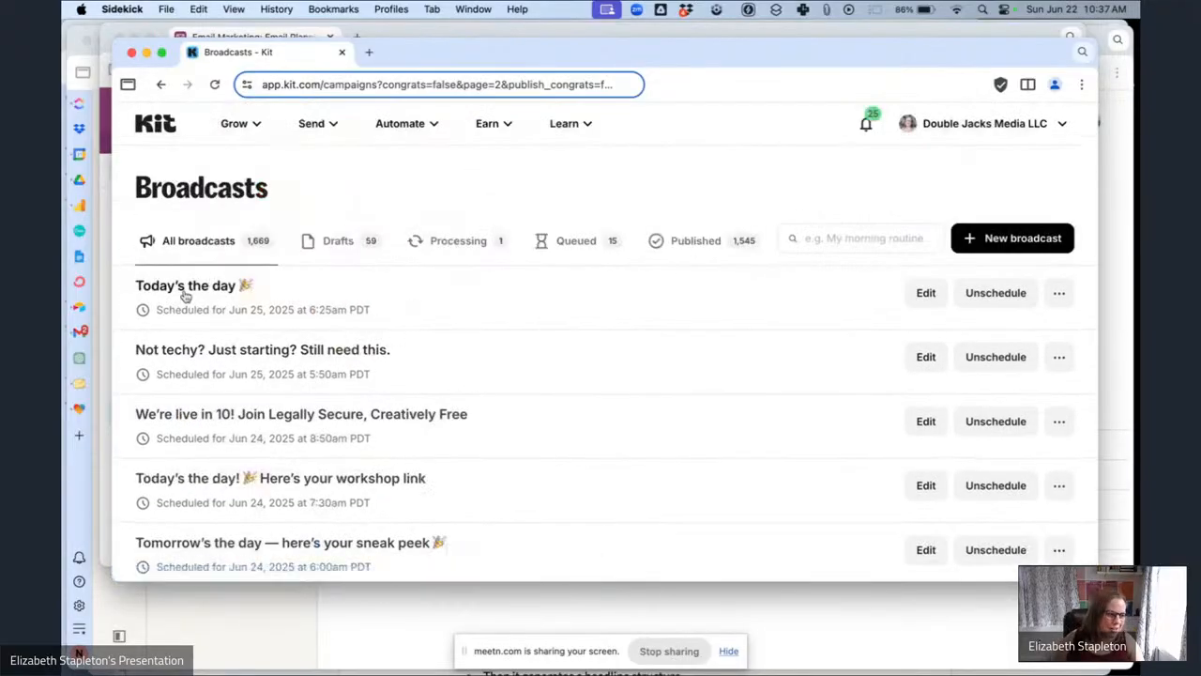
pyautogui.scroll(-5, 328, 409)
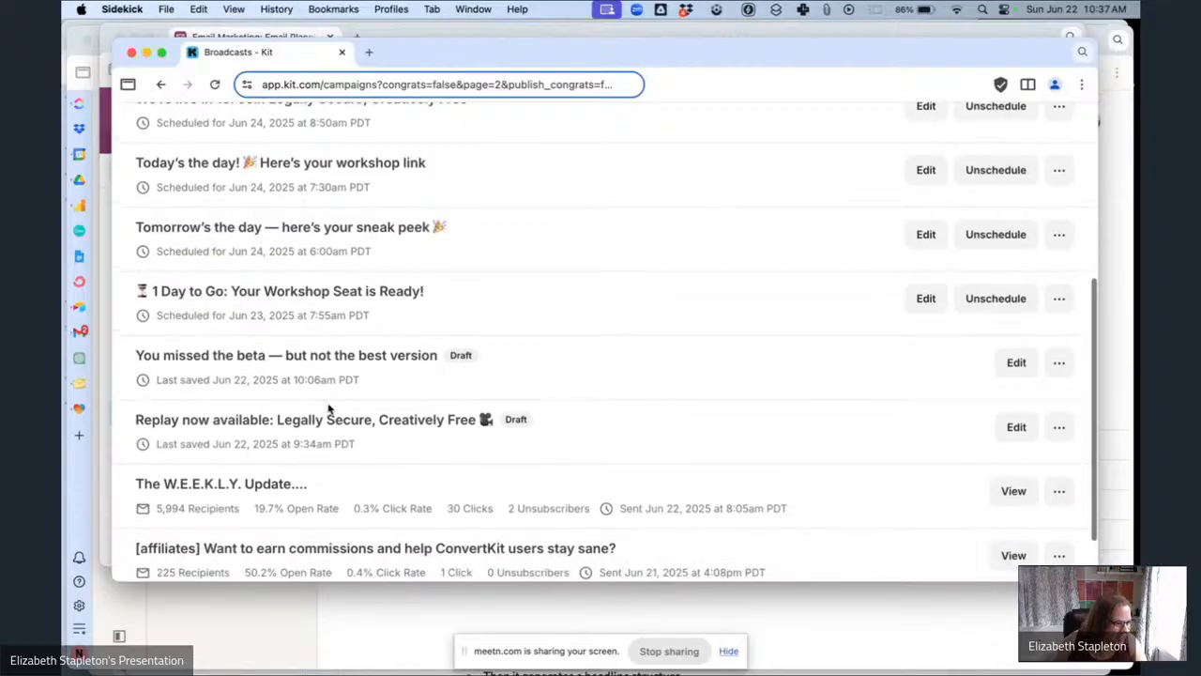
pyautogui.scroll(-3, 328, 408)
pyautogui.scroll(10, 329, 407)
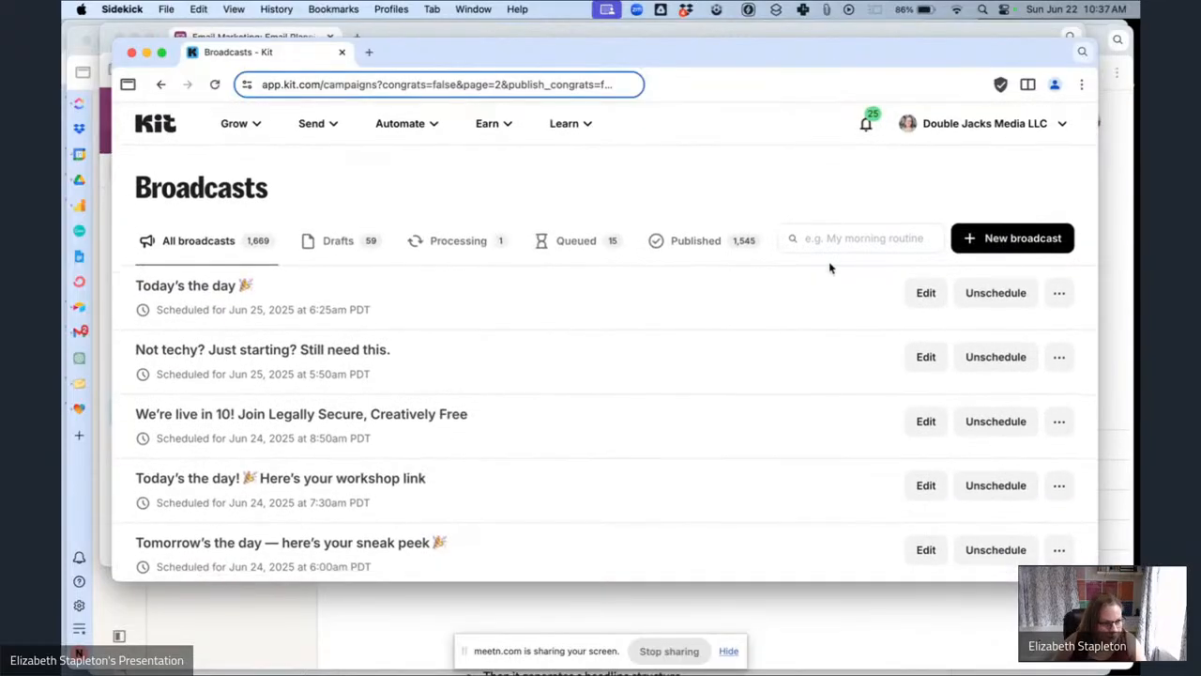
pyautogui.click(824, 240)
pyautogui.press('super+v')
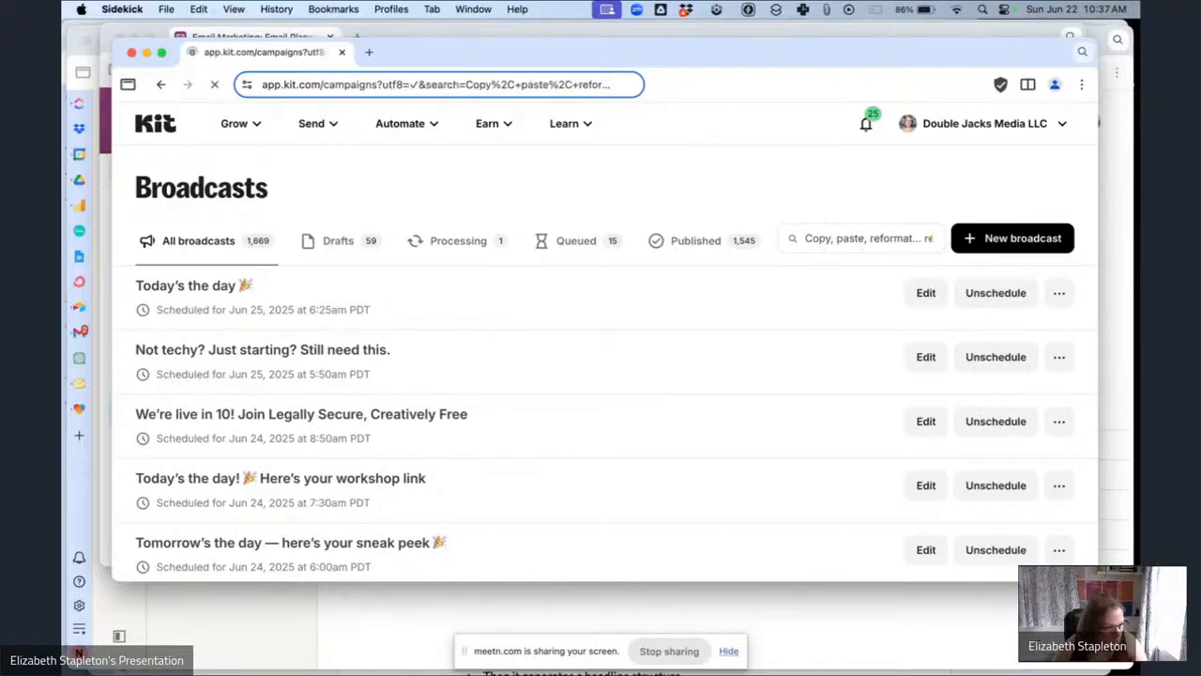
pyautogui.click(1014, 329)
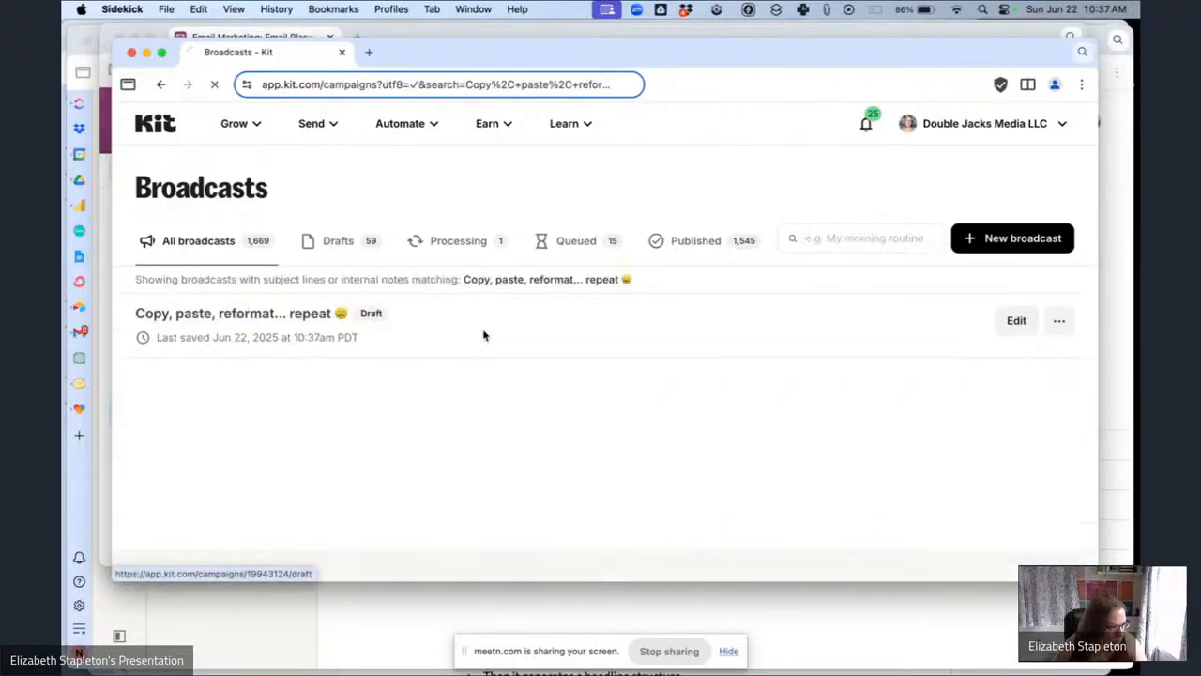
pyautogui.scroll(-15, 478, 333)
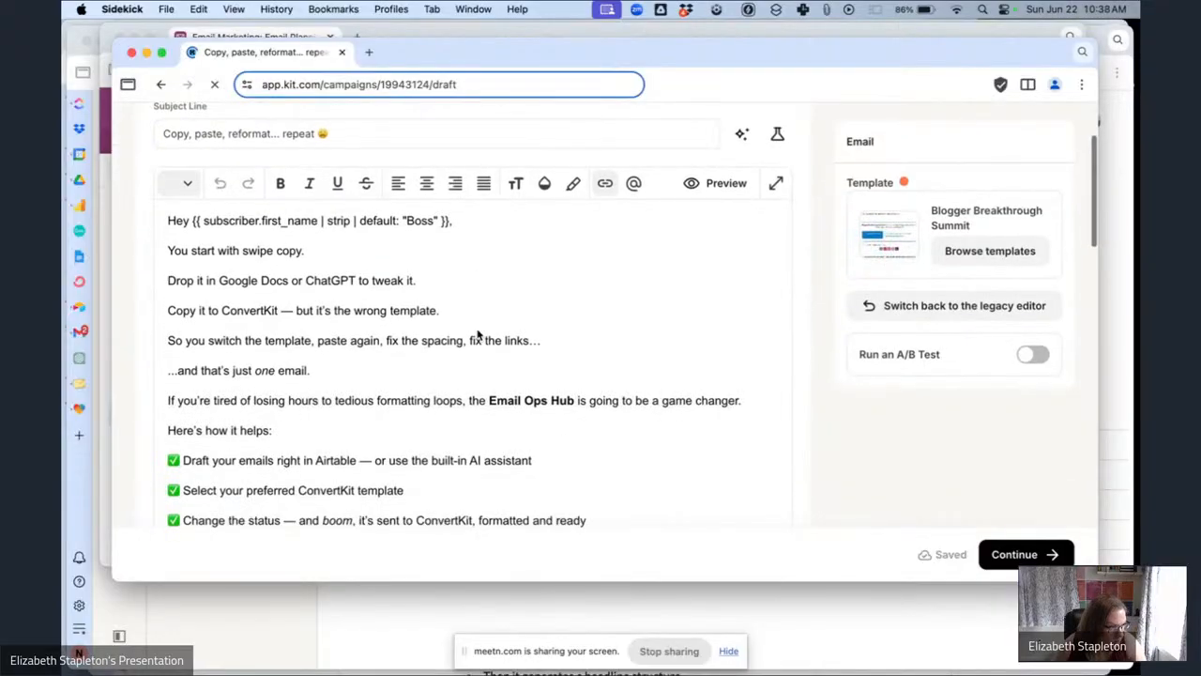
# Continue to the send settings and schedule the broadcast for June 28, 2025 at 9:45 AM.
pyautogui.scroll(-2, 608, 386)
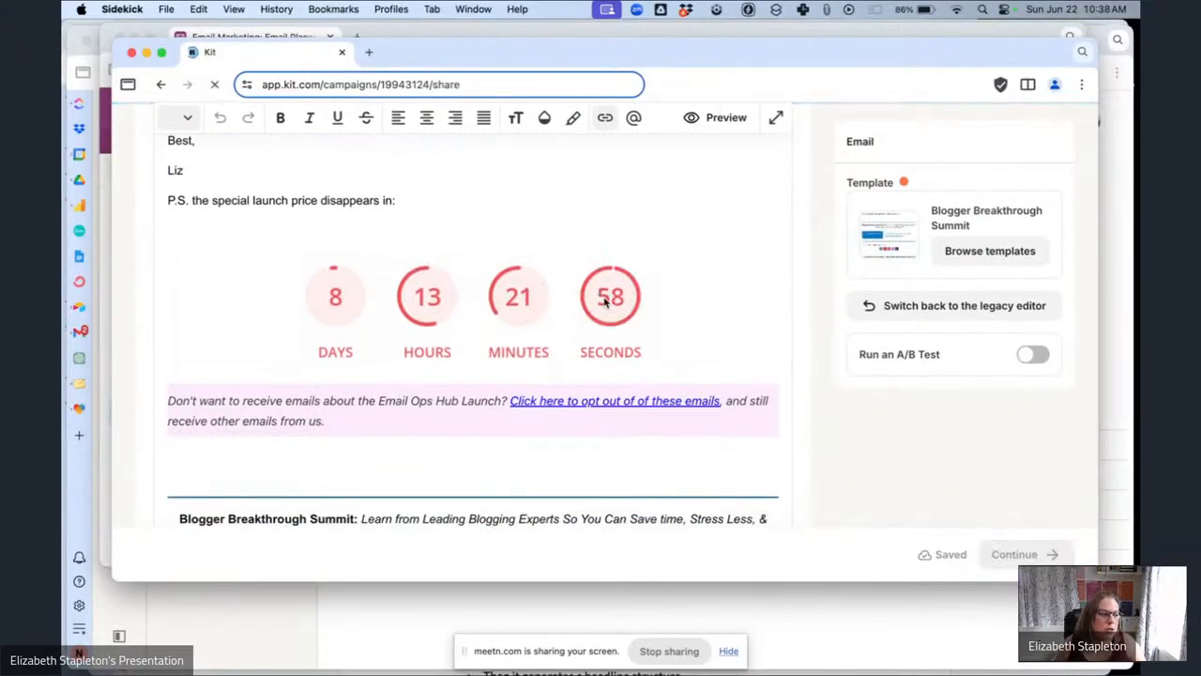
pyautogui.scroll(-10, 620, 313)
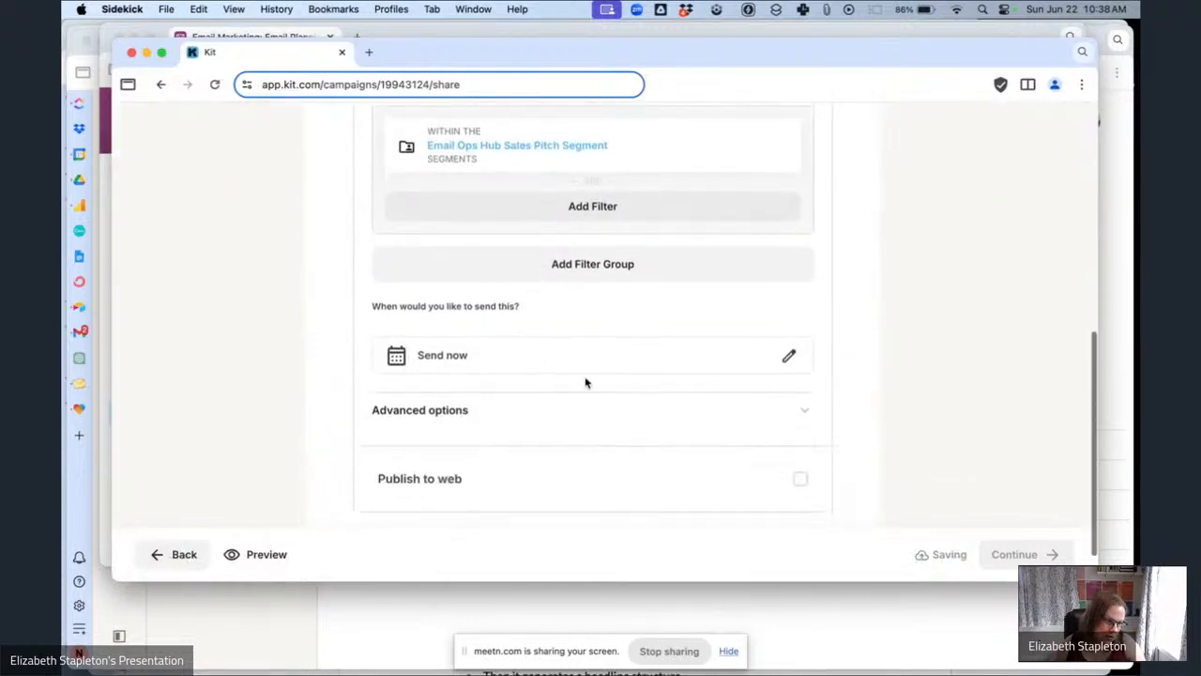
pyautogui.click(786, 356)
pyautogui.click(830, 512)
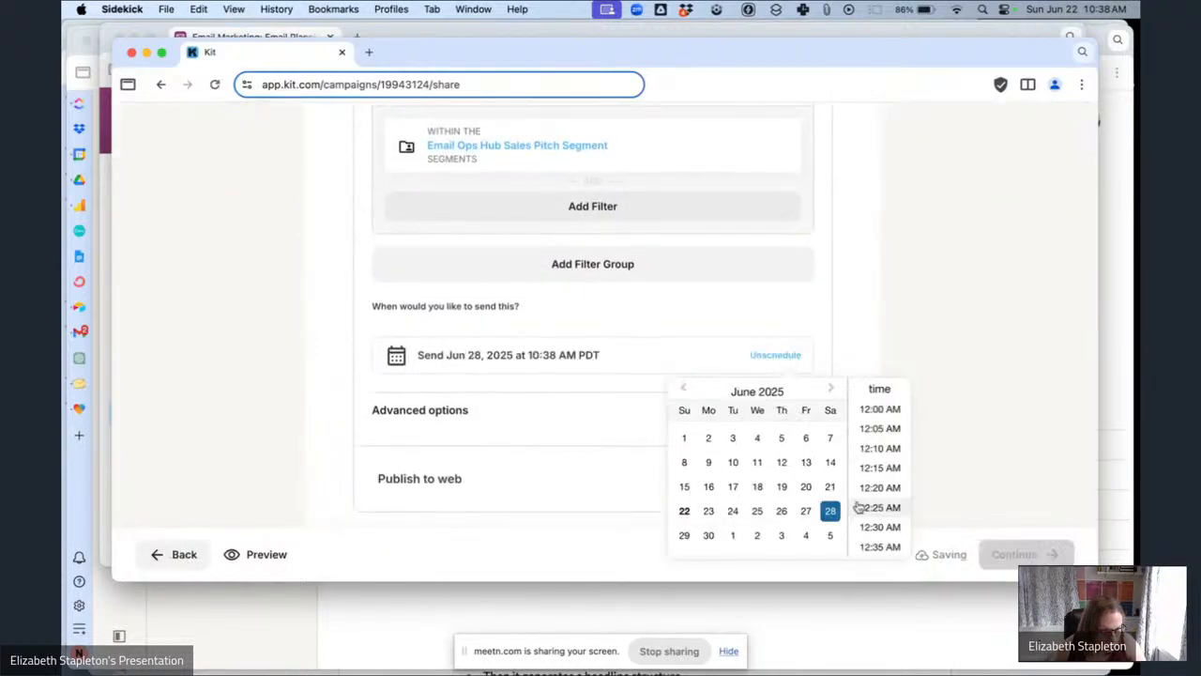
pyautogui.scroll(-10, 868, 505)
pyautogui.scroll(-15, 868, 505)
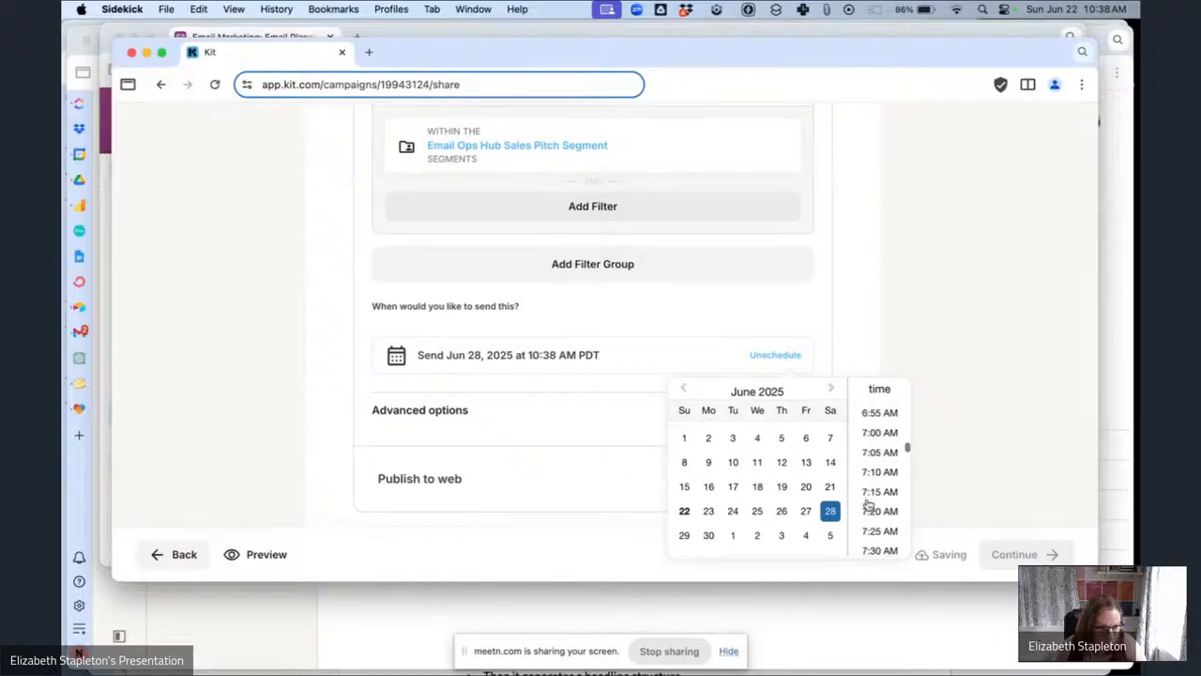
pyautogui.scroll(-1, 868, 505)
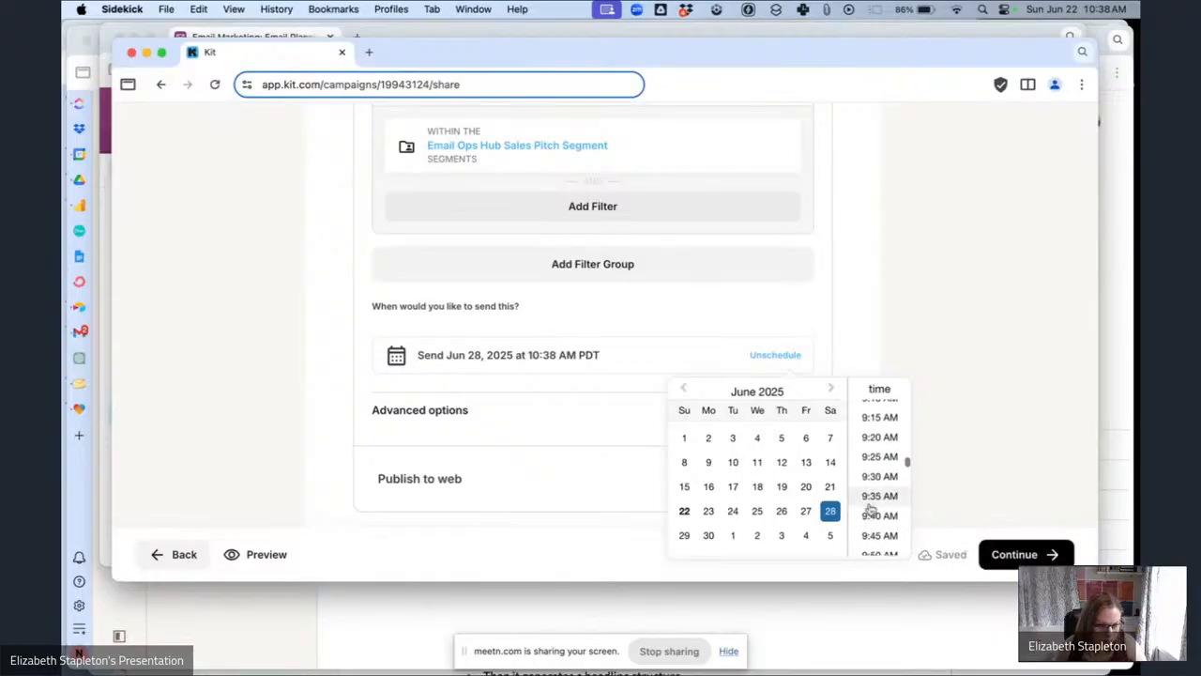
pyautogui.click(877, 538)
pyautogui.click(982, 429)
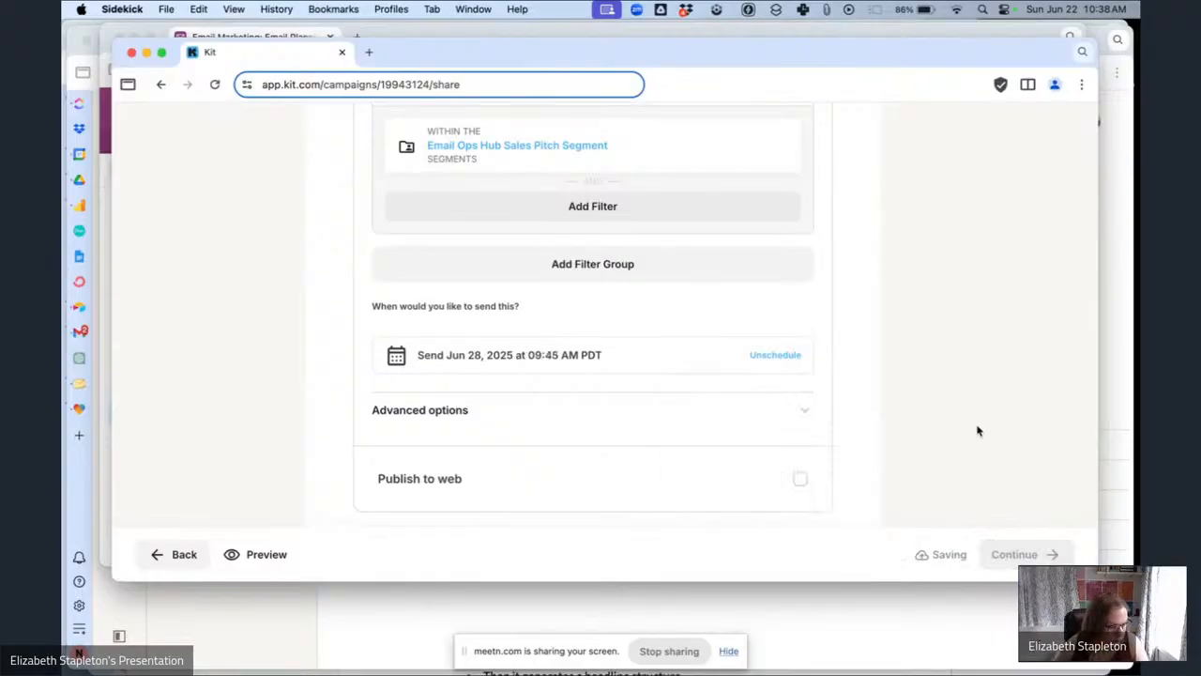
# Continue to the review page, schedule the broadcast, and close the confirmation popup.
pyautogui.click(1014, 554)
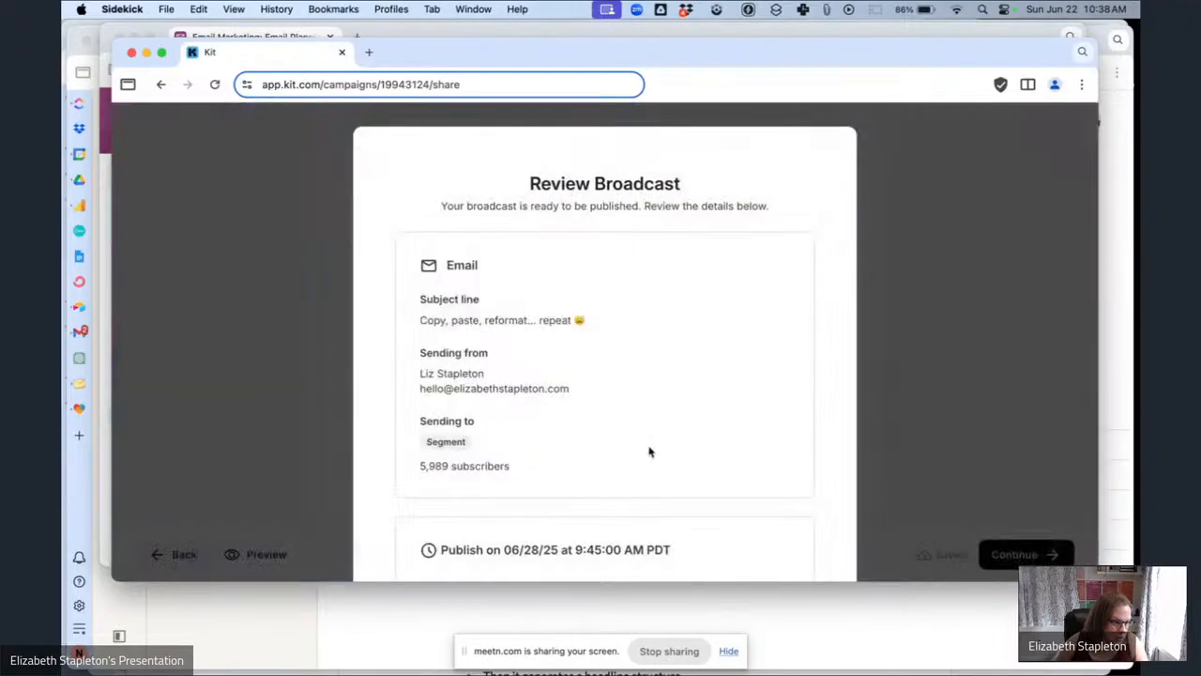
pyautogui.scroll(-3, 648, 455)
pyautogui.click(633, 465)
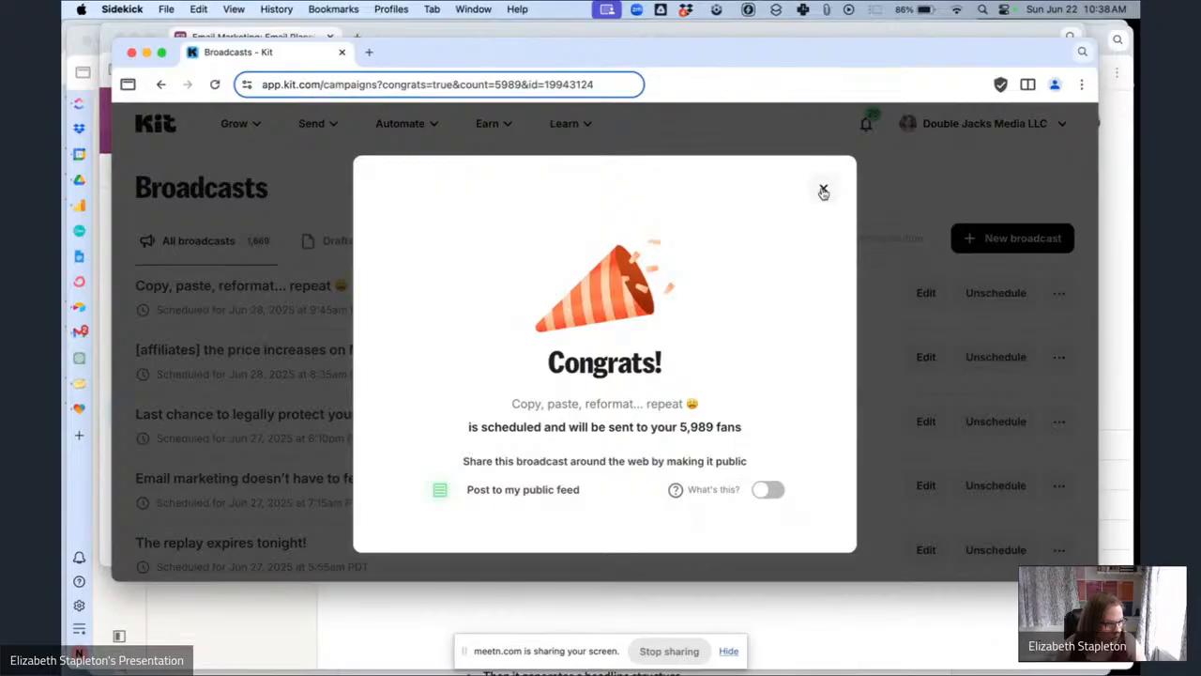
pyautogui.click(823, 192)
# In the planning table, set the status of the "[affiliates] the price increases on Monday" email to Scheduled.
pyautogui.scroll(-1, 346, 479)
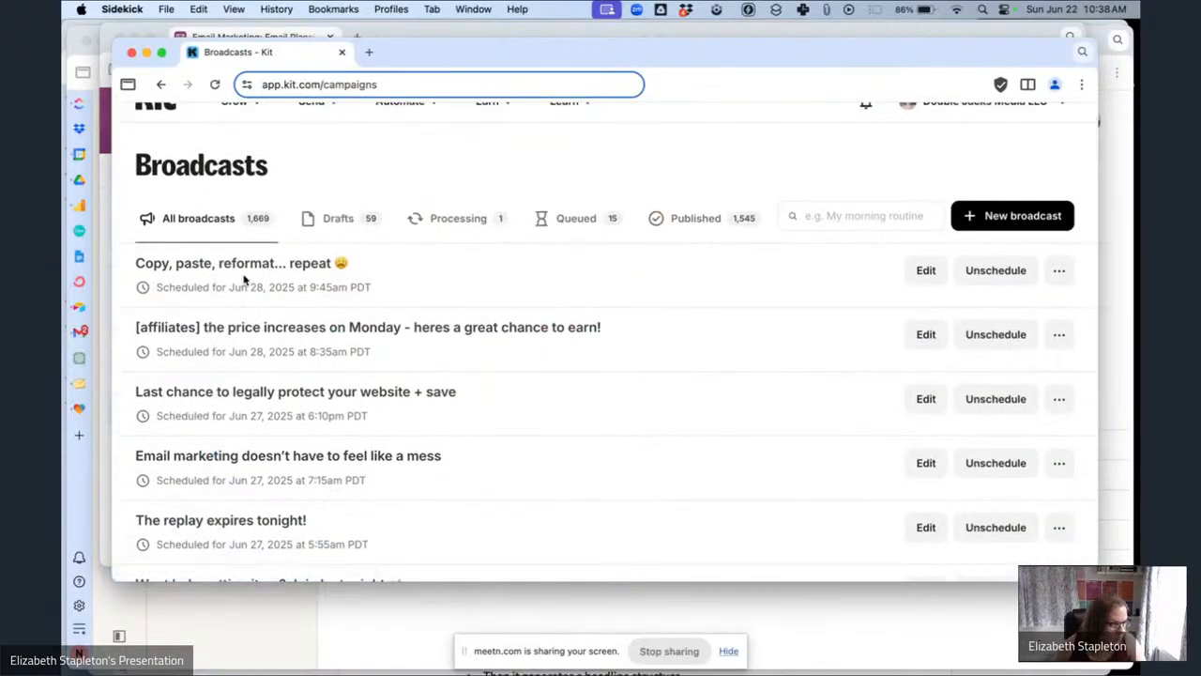
pyautogui.click(106, 370)
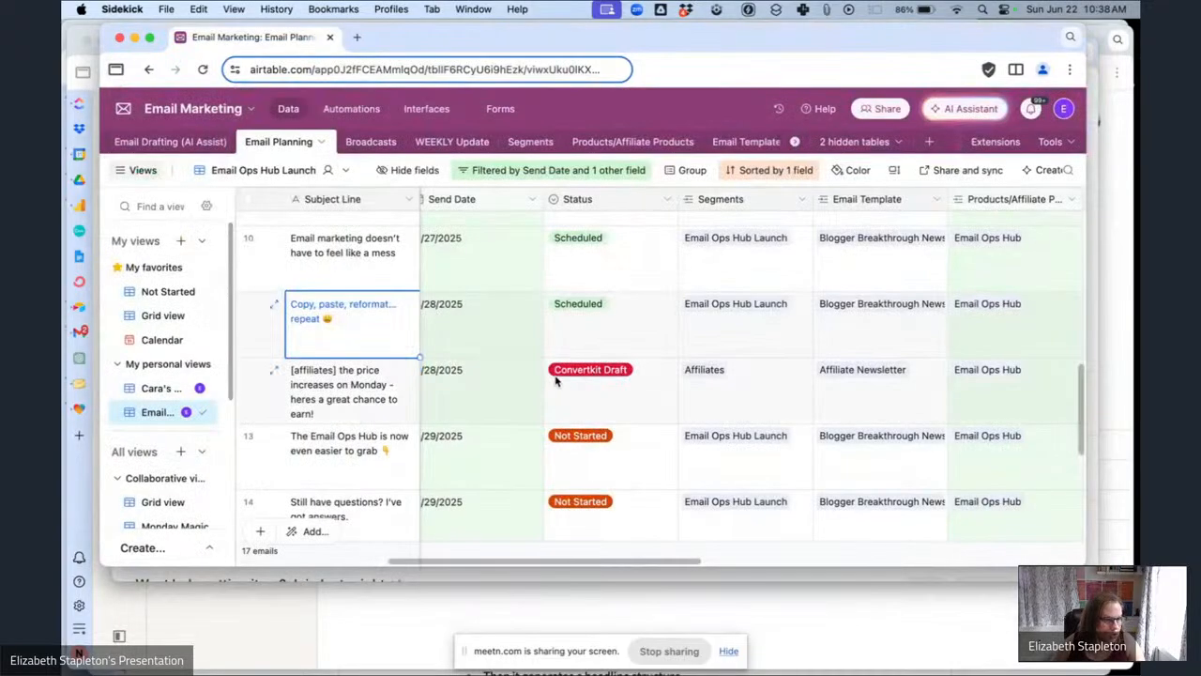
pyautogui.click(619, 397)
pyautogui.click(624, 401)
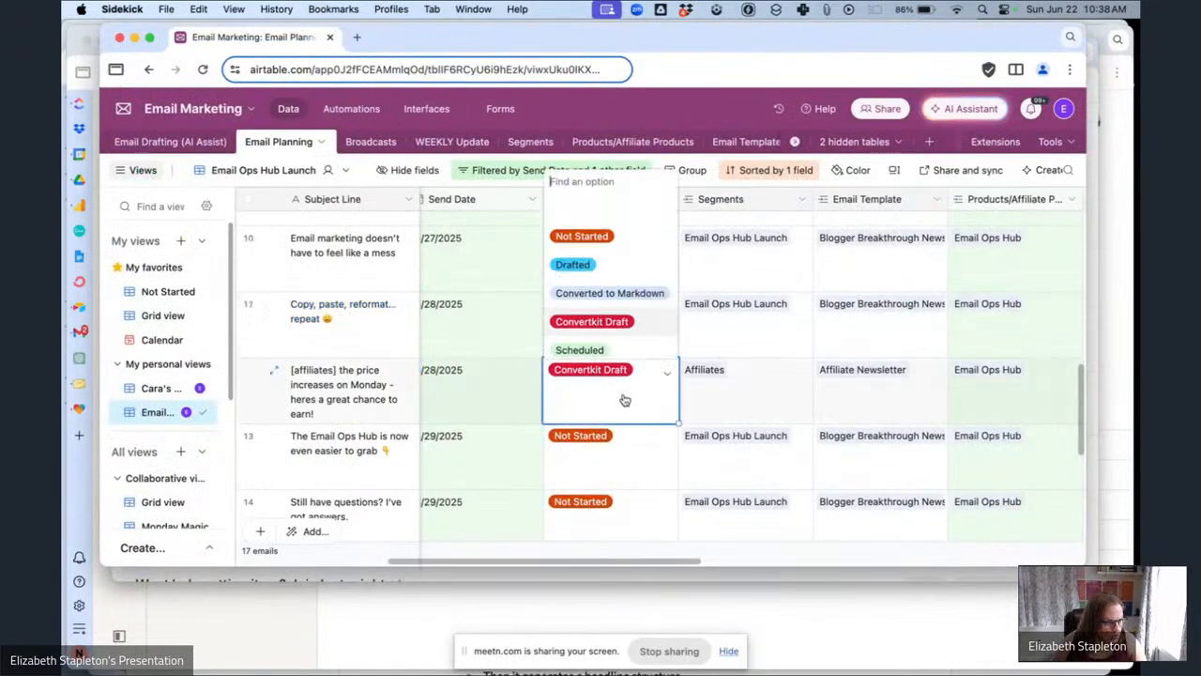
pyautogui.click(623, 350)
# Set the status of "The Email Ops Hub is now even easier to grab" email to Drafted.
pyautogui.hscroll(-3, 563, 319)
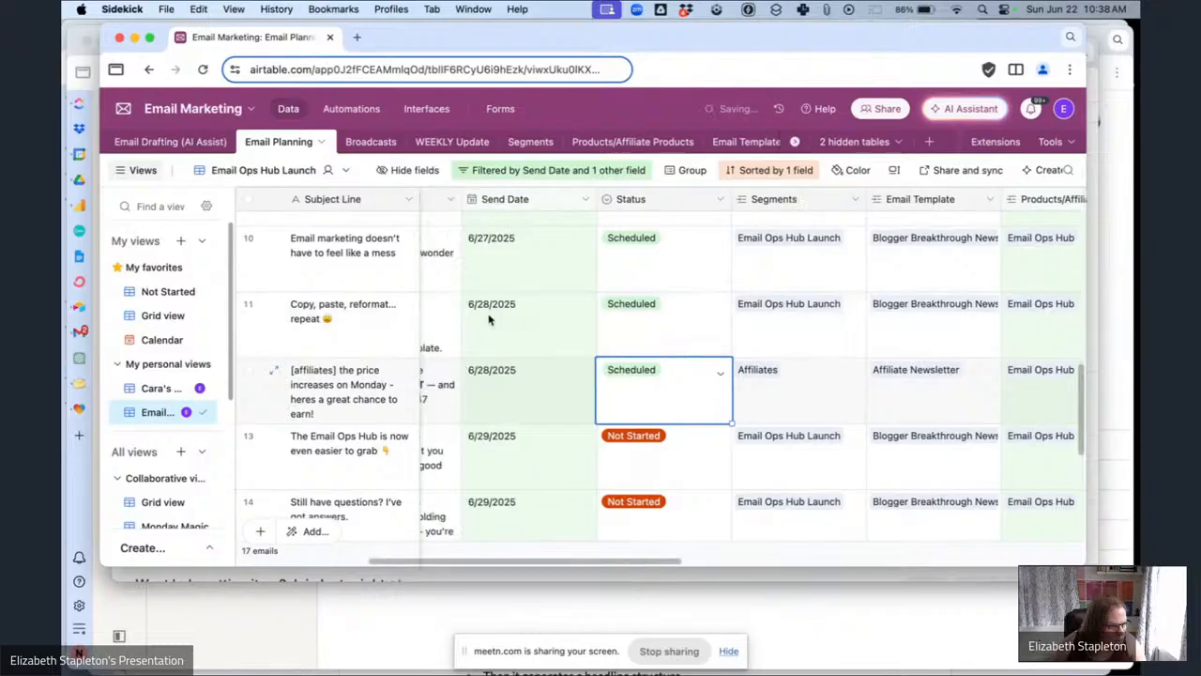
pyautogui.scroll(2, 488, 319)
pyautogui.scroll(-5, 525, 366)
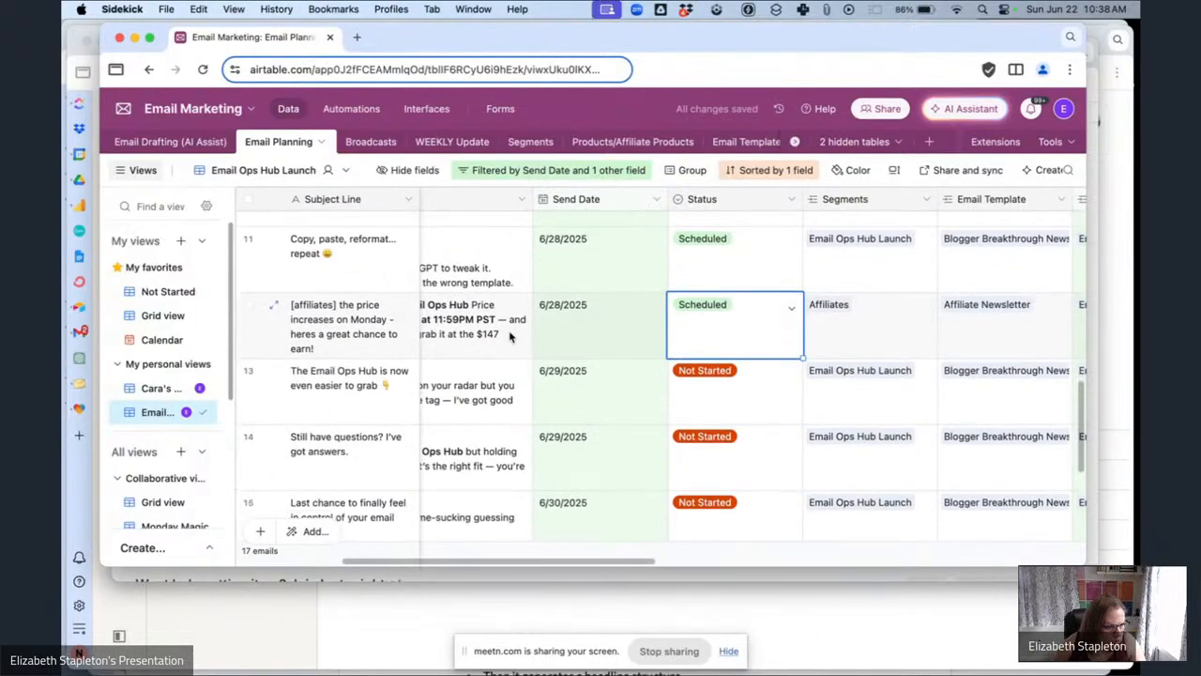
pyautogui.hscroll(-2, 778, 405)
pyautogui.scroll(-5, 778, 404)
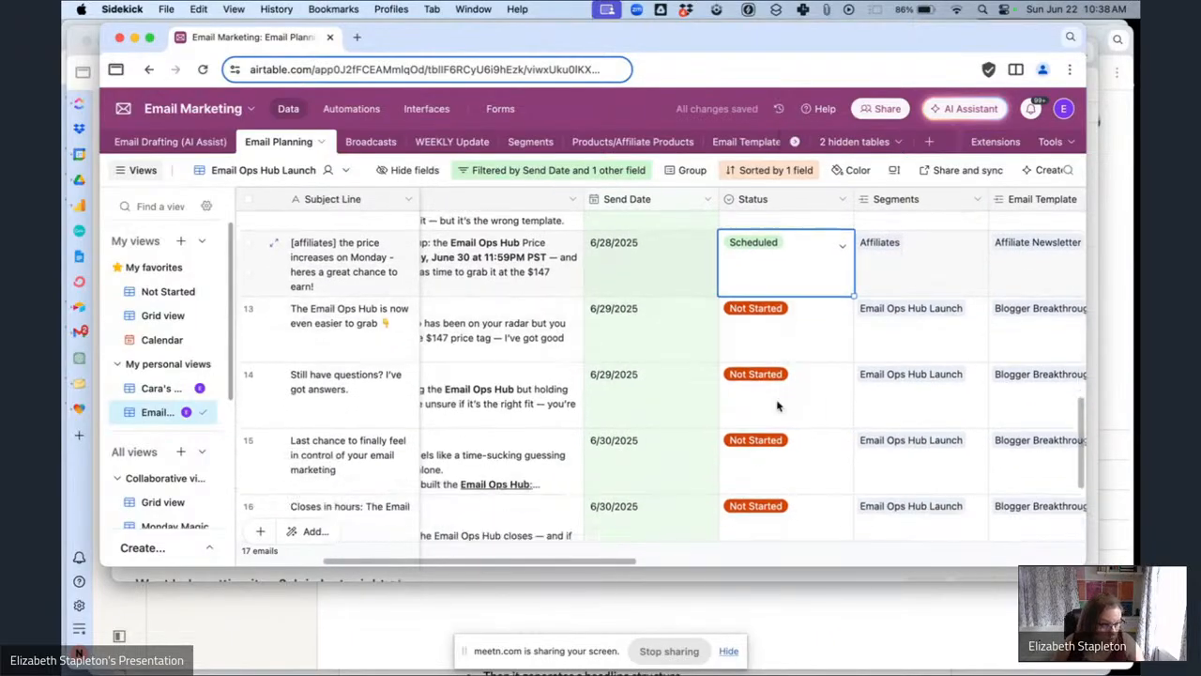
pyautogui.scroll(2, 788, 361)
pyautogui.hscroll(1, 788, 362)
pyautogui.click(794, 342)
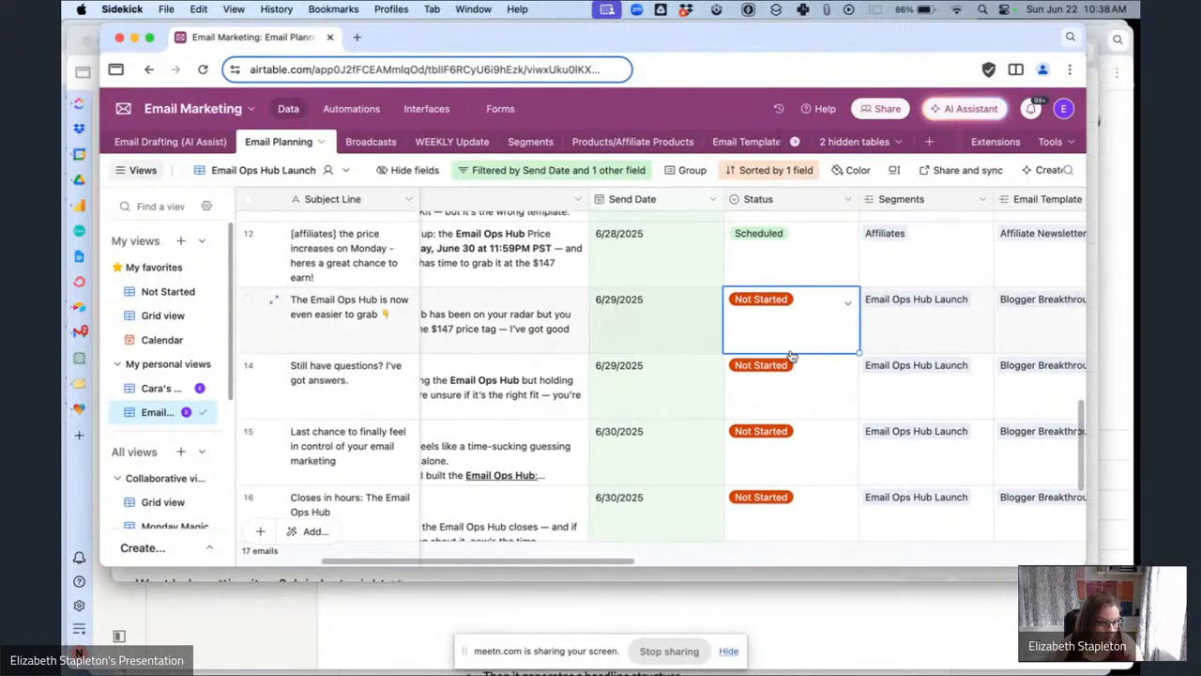
pyautogui.click(795, 343)
pyautogui.click(785, 409)
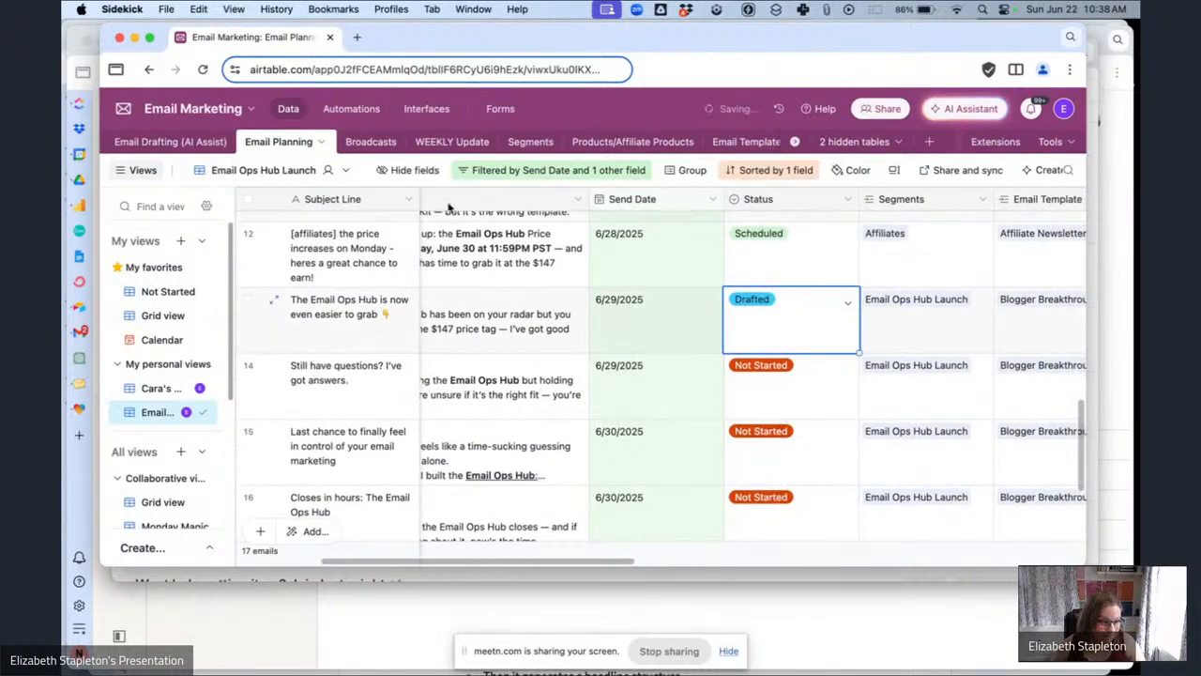
# Back in Kit, reload the broadcasts list and open the draft "The Email Ops Hub is now even easier to grab".
pyautogui.click(429, 576)
pyautogui.scroll(-1, 571, 361)
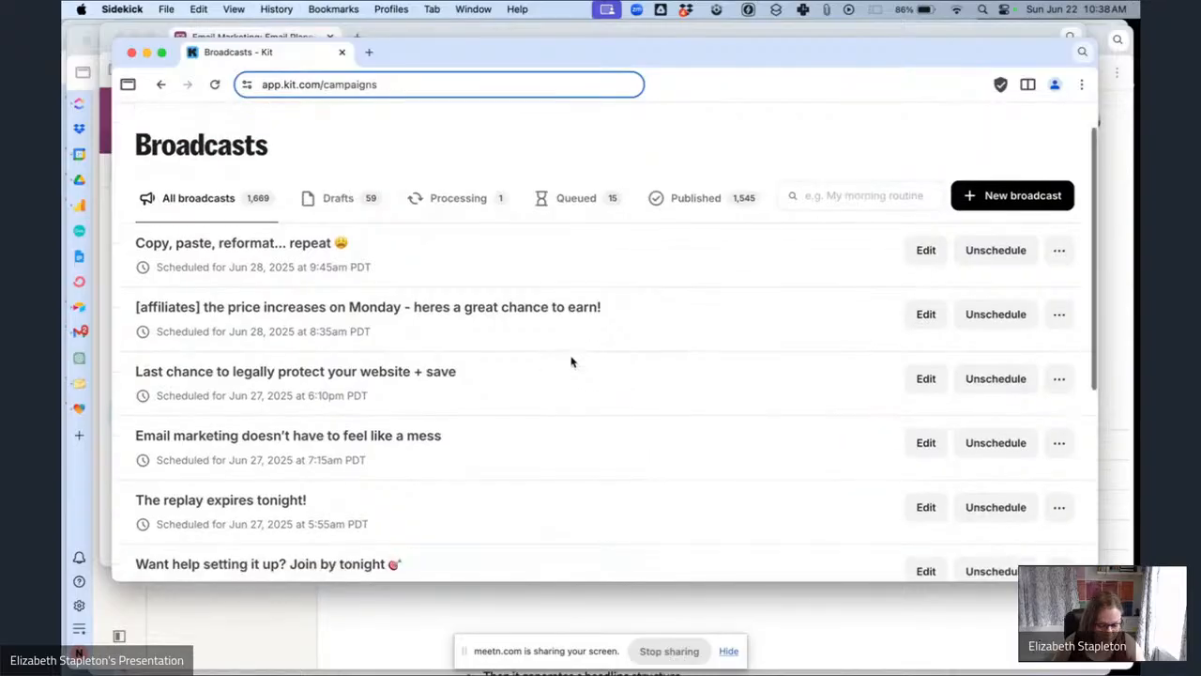
pyautogui.press('super+r')
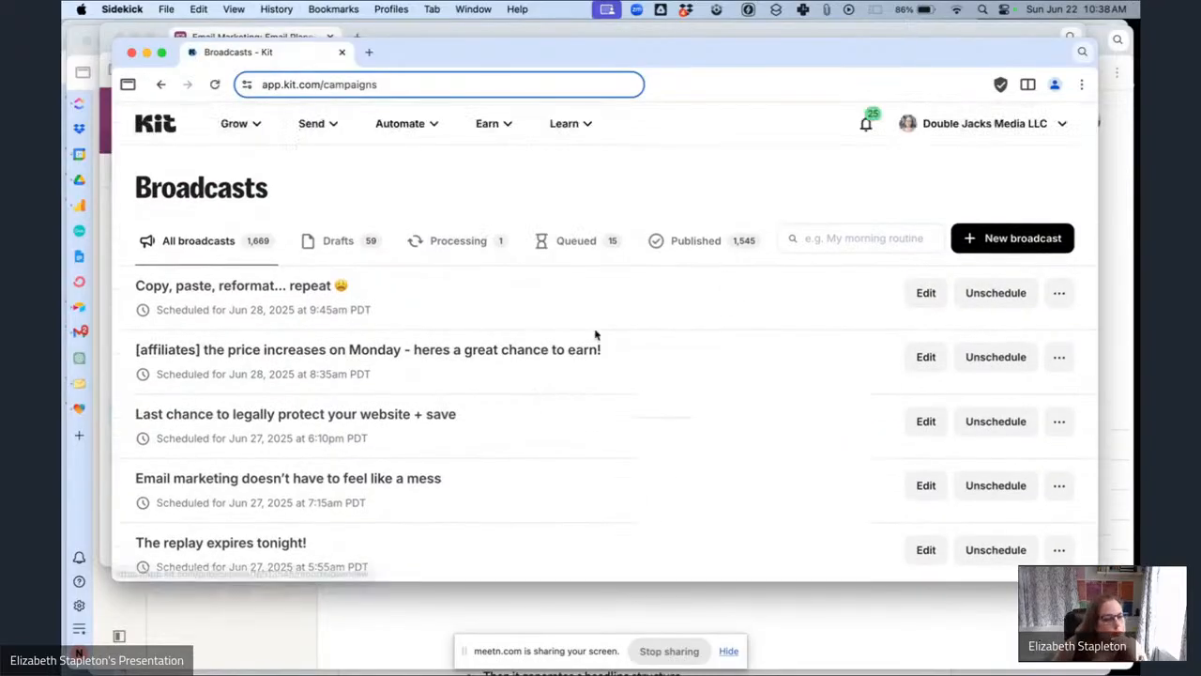
pyautogui.scroll(-8, 688, 366)
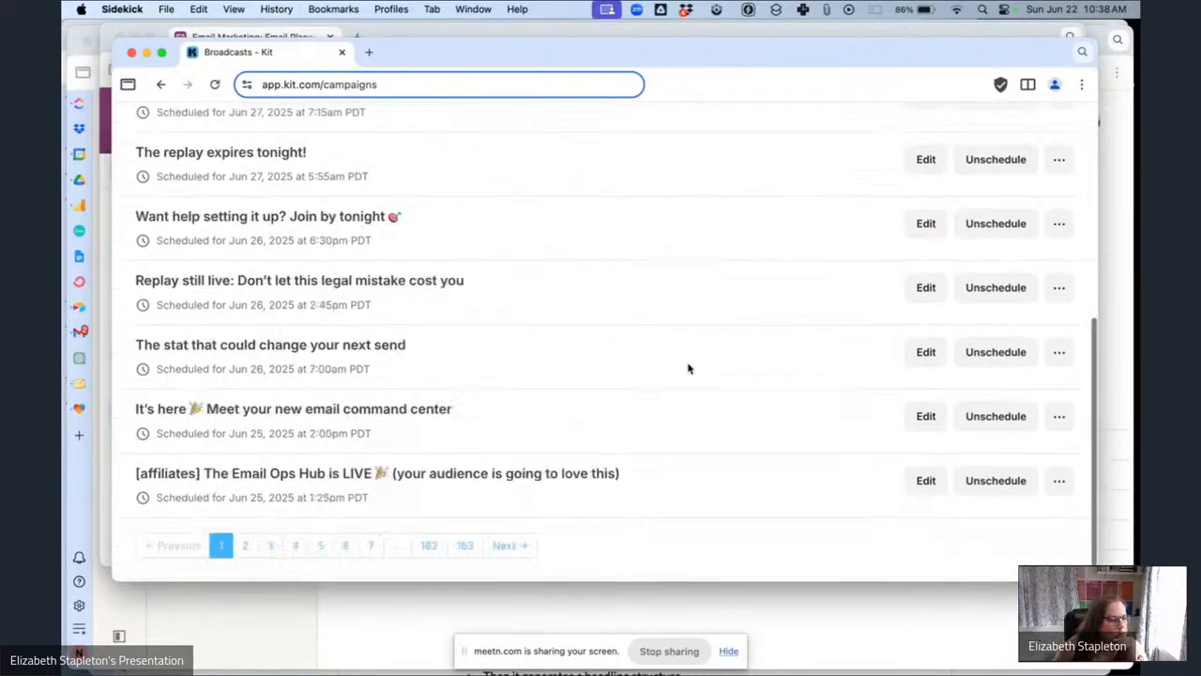
pyautogui.click(244, 549)
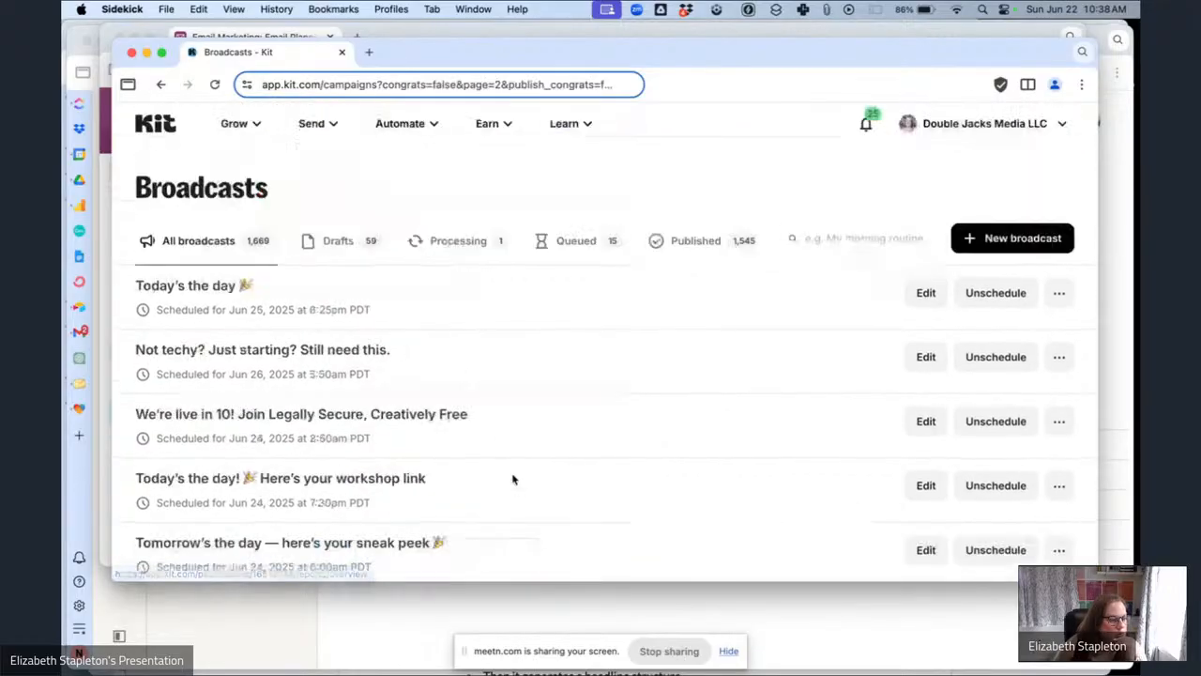
pyautogui.scroll(-5, 512, 478)
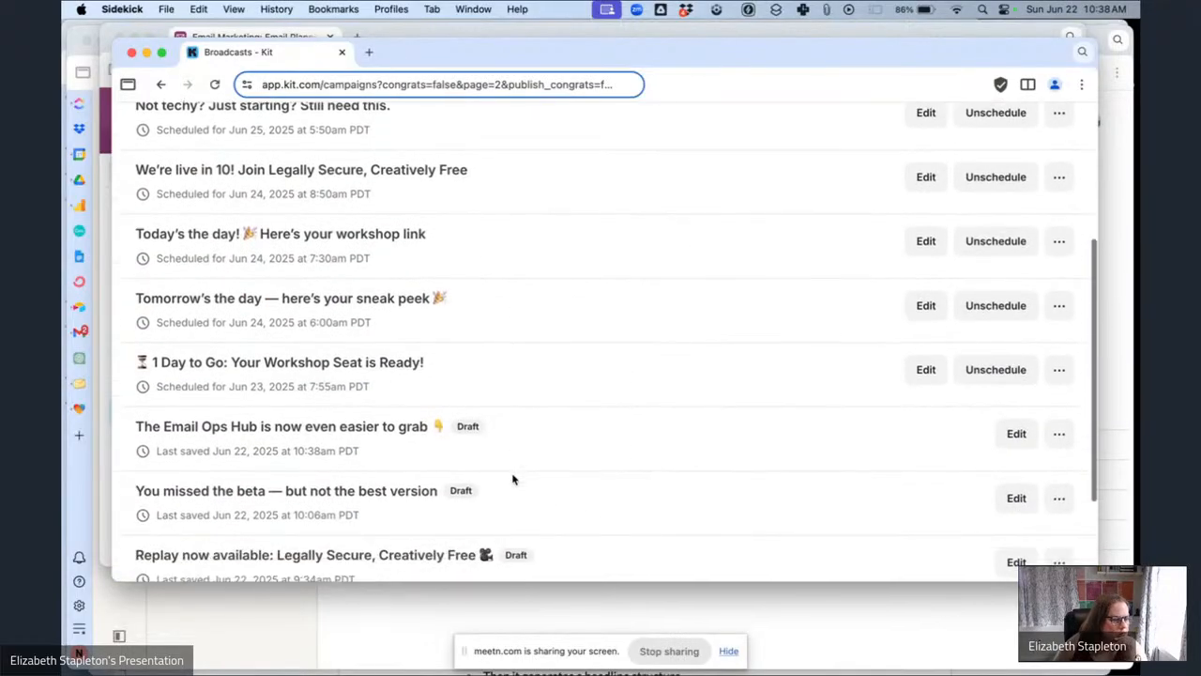
pyautogui.scroll(-1, 512, 479)
pyautogui.click(246, 408)
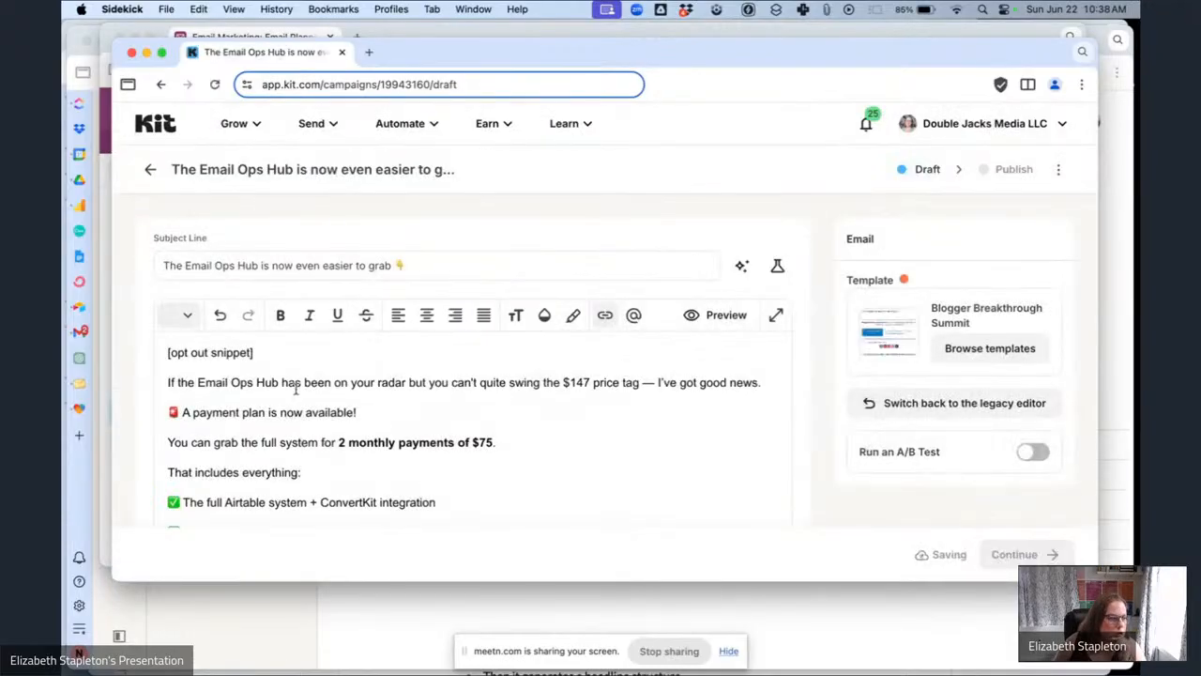
# Replace the [opt out snippet] placeholder with the greeting "Hey {{ subscriber.first_name | strip | default: "Boss" }}," from clipboard history.
pyautogui.moveTo(279, 352); pyautogui.dragTo(162, 353)
pyautogui.press('BackSpace')
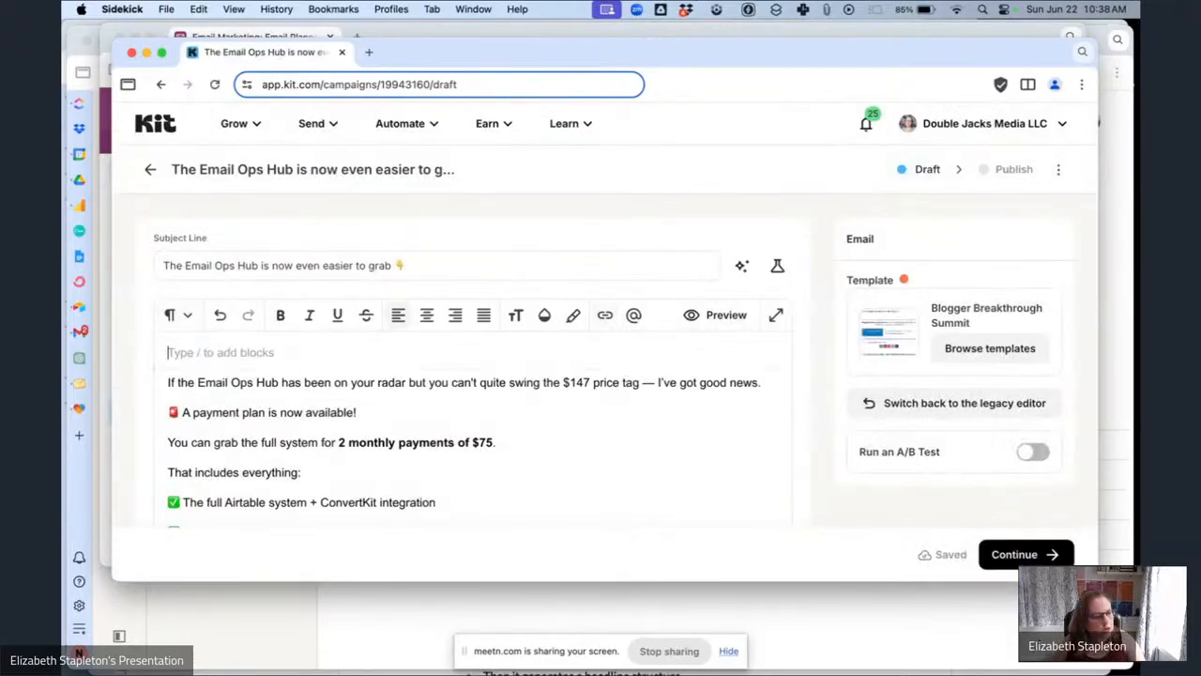
pyautogui.click(828, 11)
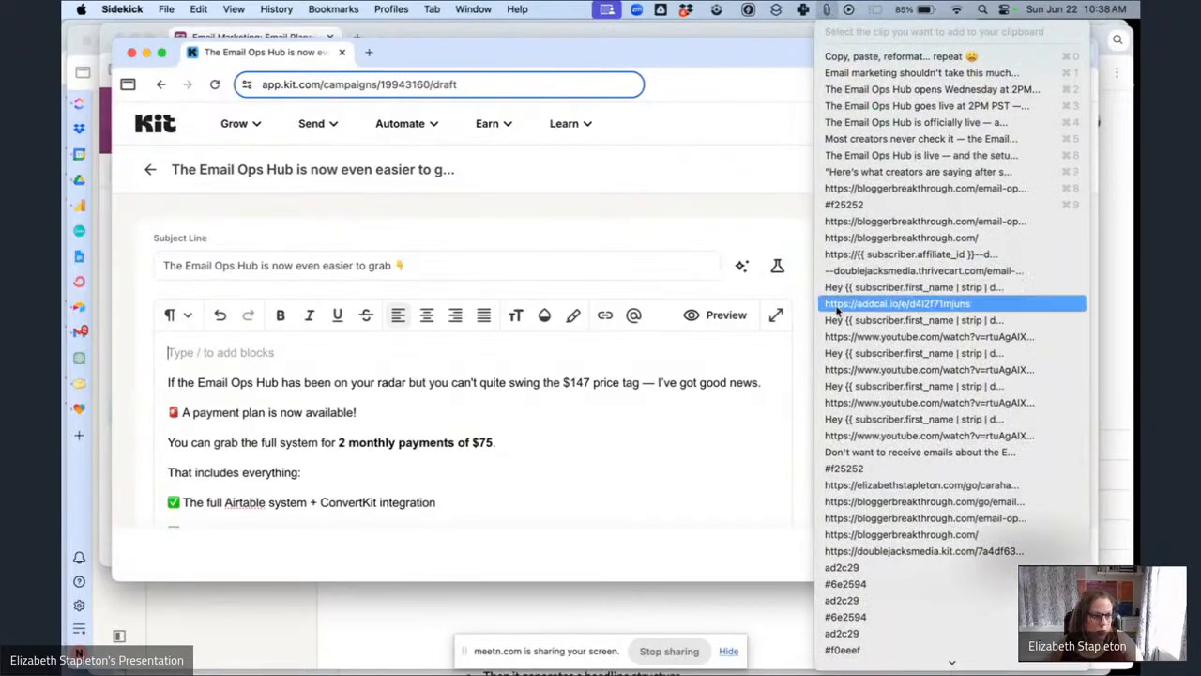
pyautogui.click(855, 286)
# Replace the URL of the "Choose the payment plan and get instant access →" link with the "Email Ops Hub Sales Page" link trigger.
pyautogui.scroll(-4, 505, 434)
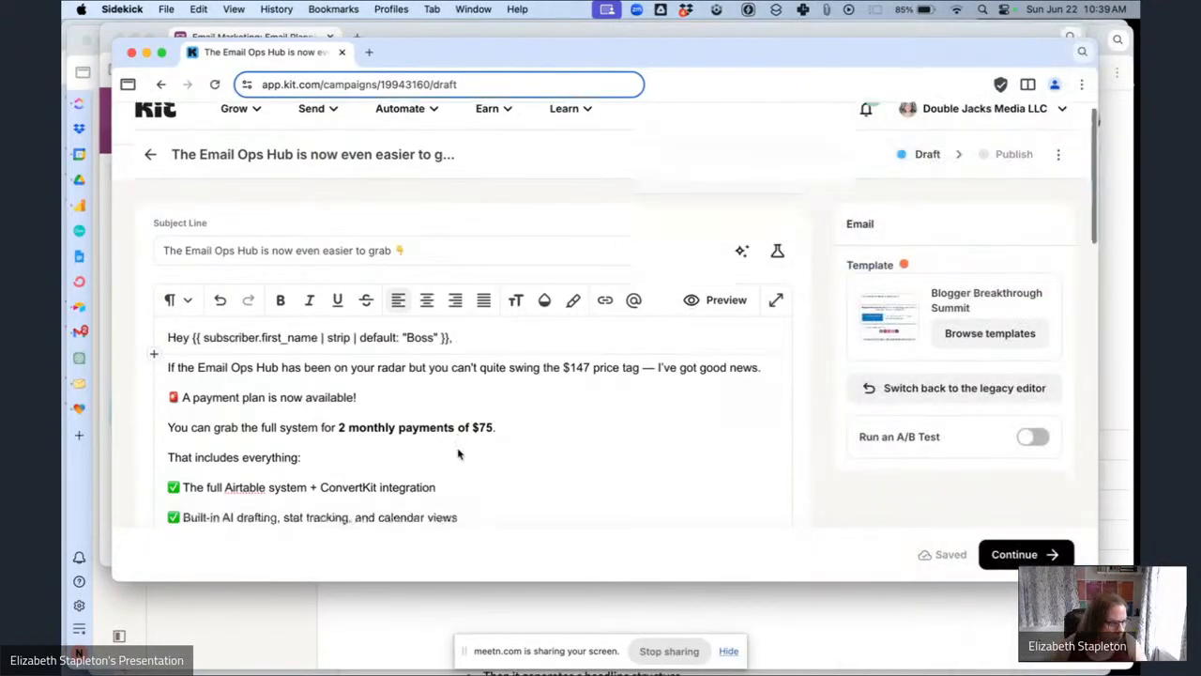
pyautogui.scroll(-5, 505, 435)
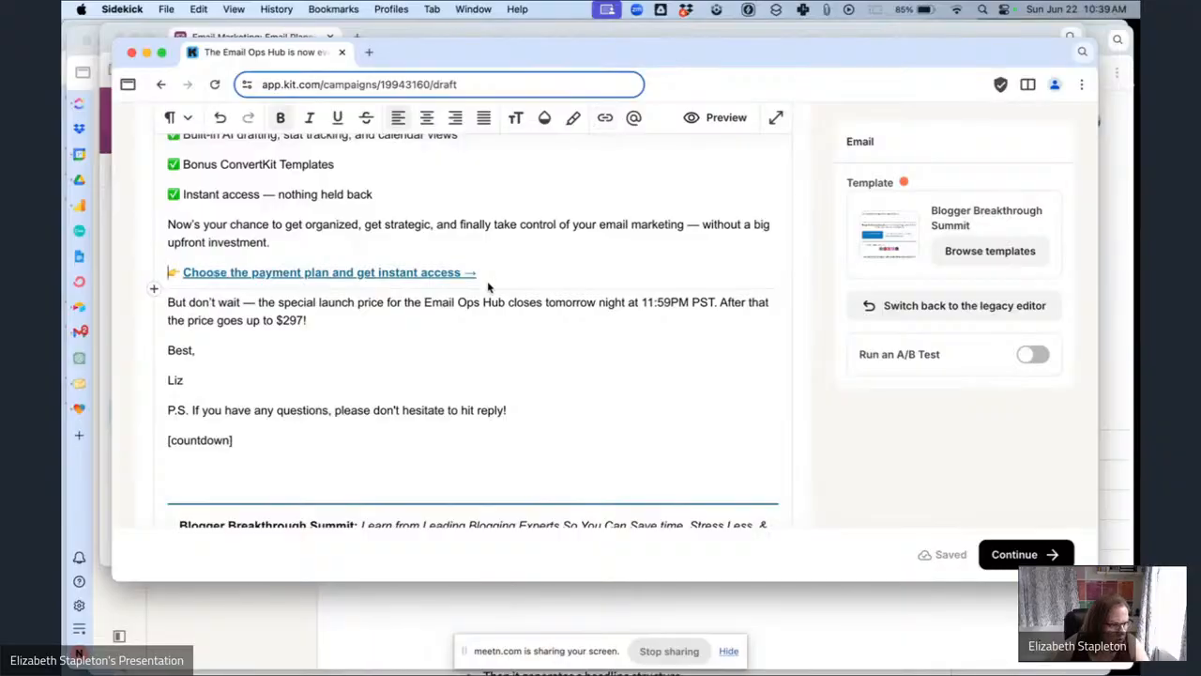
pyautogui.moveTo(490, 279); pyautogui.dragTo(192, 283)
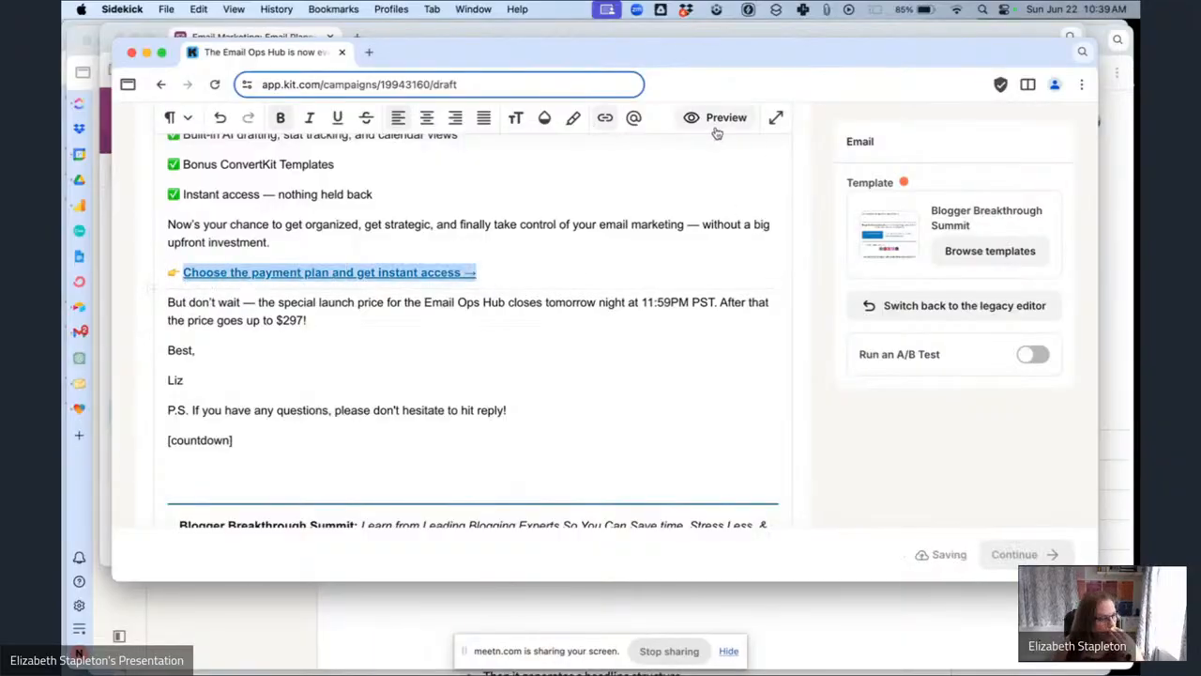
pyautogui.click(605, 120)
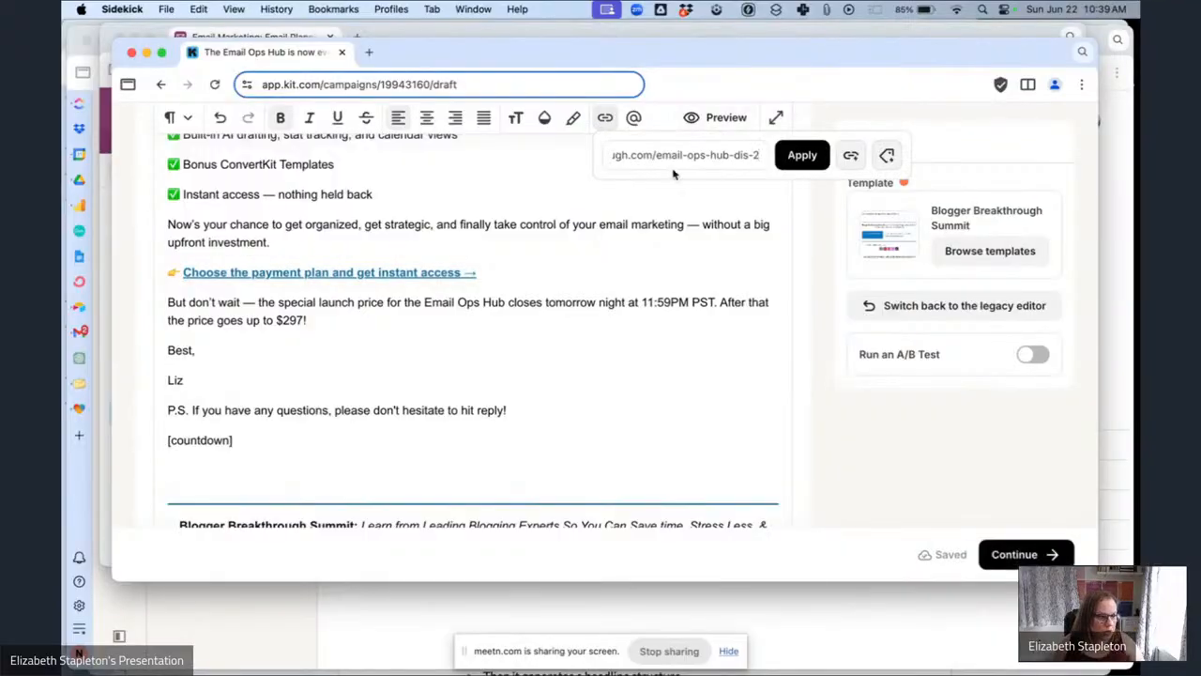
pyautogui.press('super+a')
pyautogui.press('BackSpace')
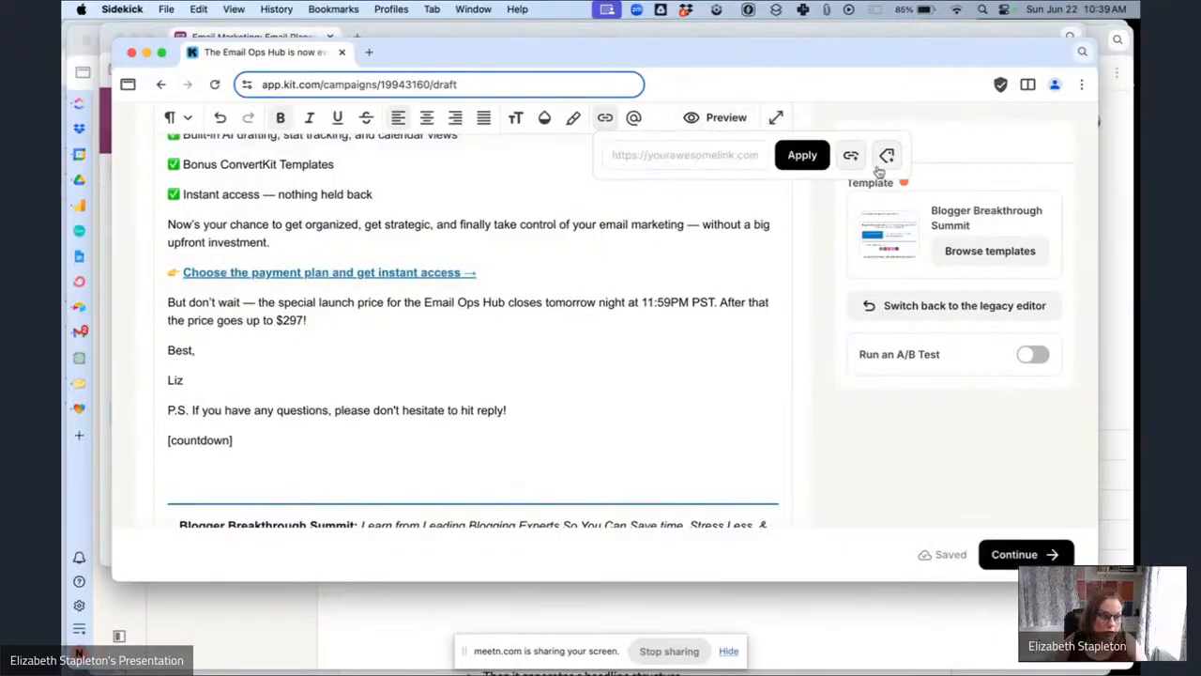
pyautogui.click(850, 157)
pyautogui.click(723, 214)
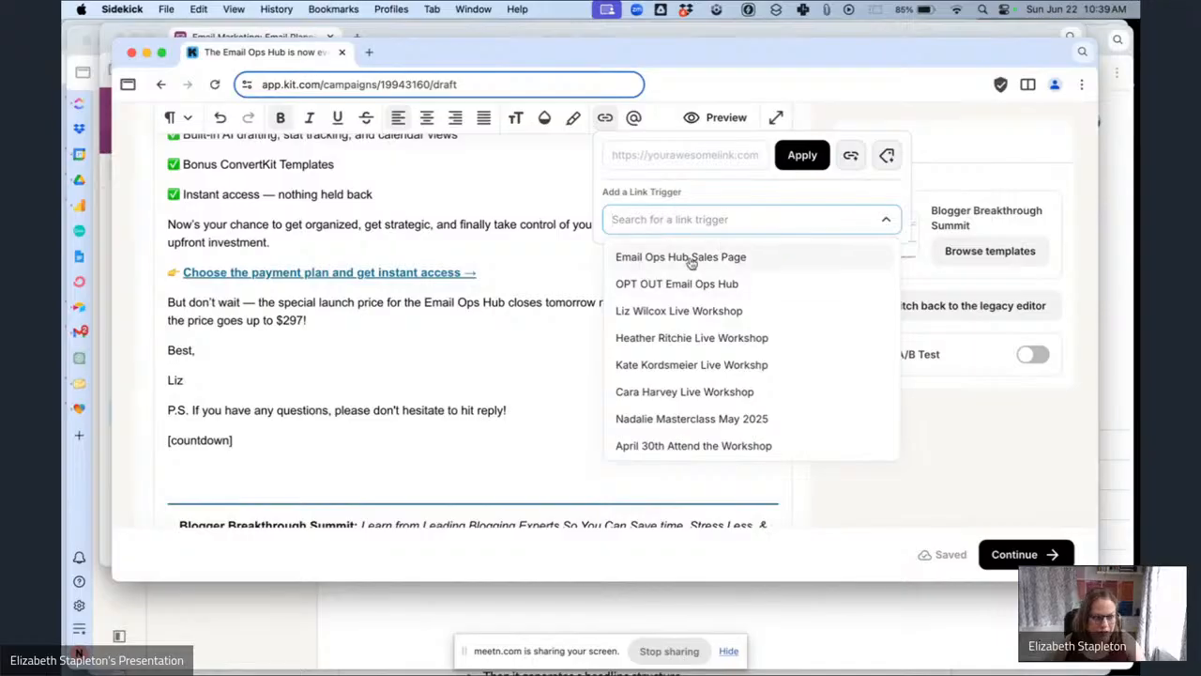
pyautogui.click(689, 258)
pyautogui.click(802, 154)
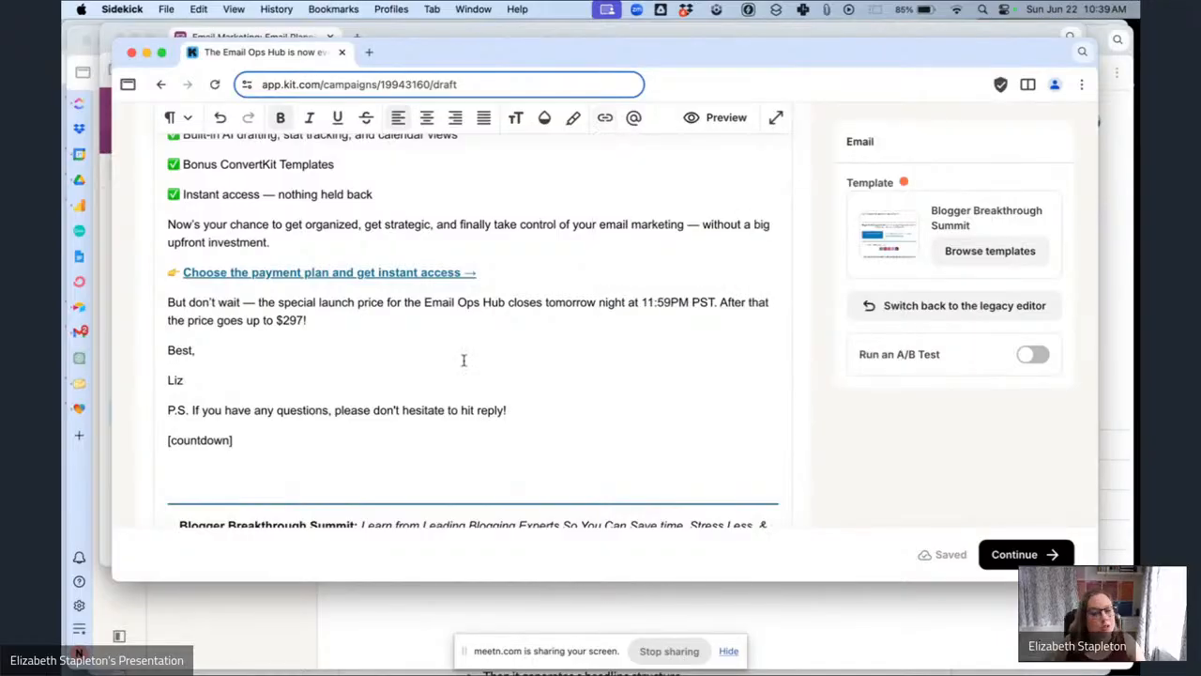
# Replace the [countdown] placeholder with a Countdown Timer block ending July 1, 2025 at 12:00 AM.
pyautogui.scroll(-1, 440, 362)
pyautogui.scroll(-2, 440, 362)
pyautogui.moveTo(282, 392); pyautogui.dragTo(122, 395)
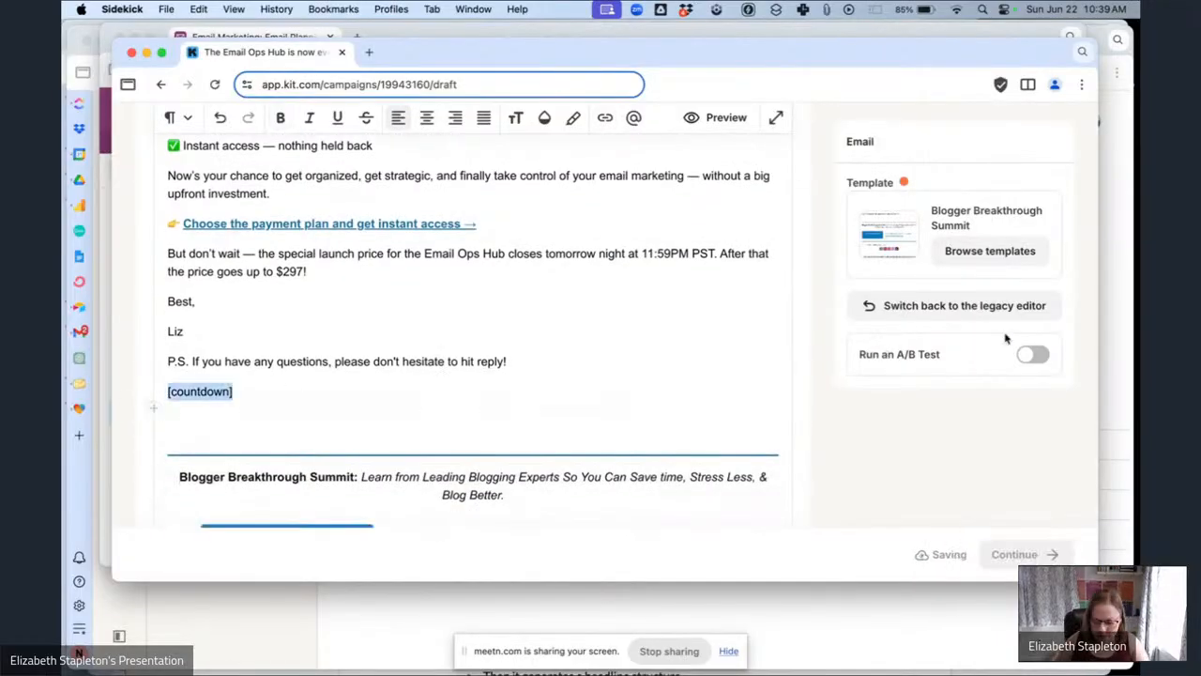
pyautogui.write('/cou')
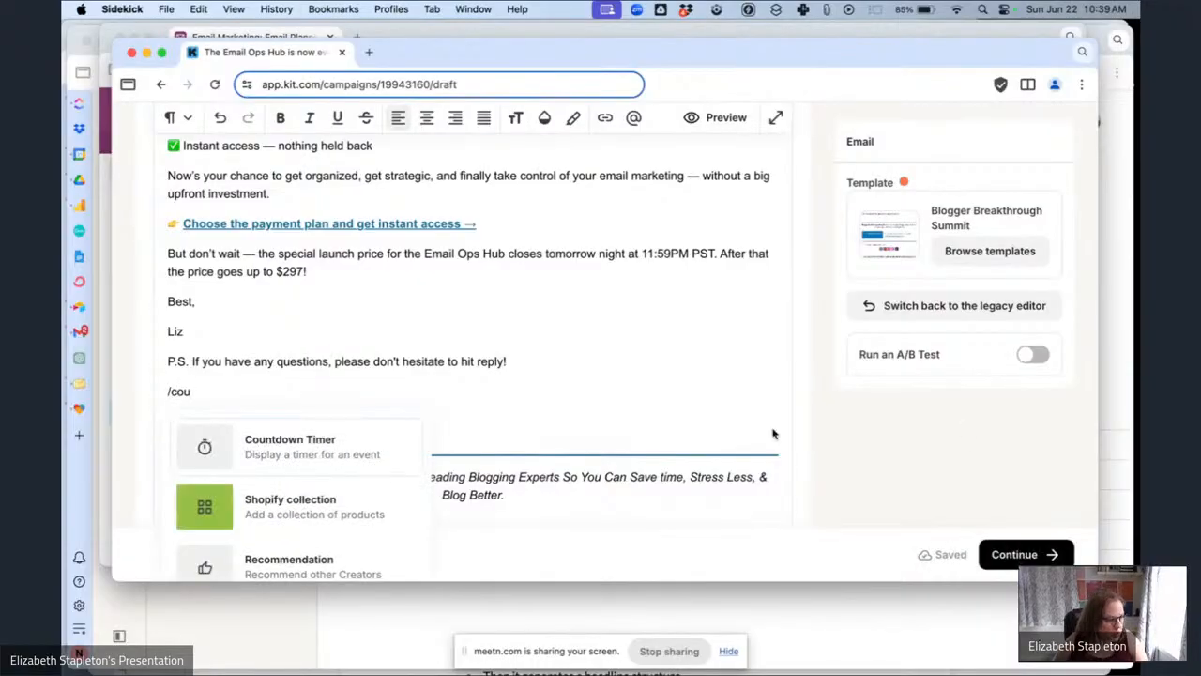
pyautogui.click(370, 440)
pyautogui.click(965, 215)
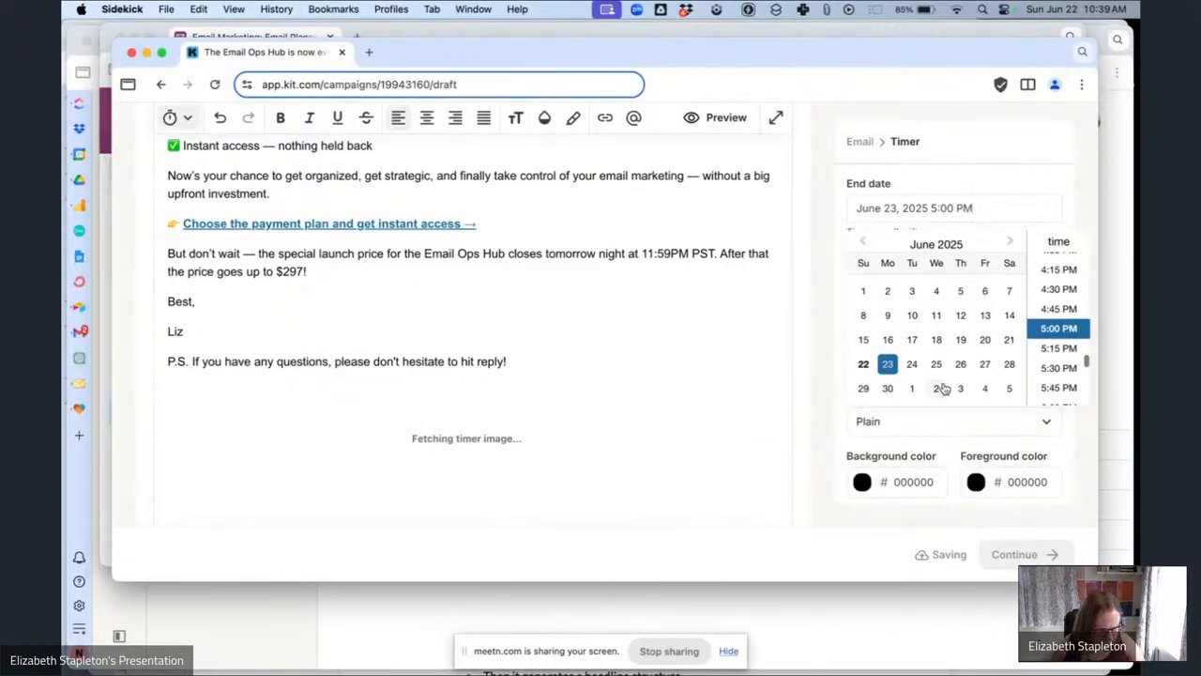
pyautogui.click(912, 387)
pyautogui.scroll(10, 1075, 270)
pyautogui.click(1060, 263)
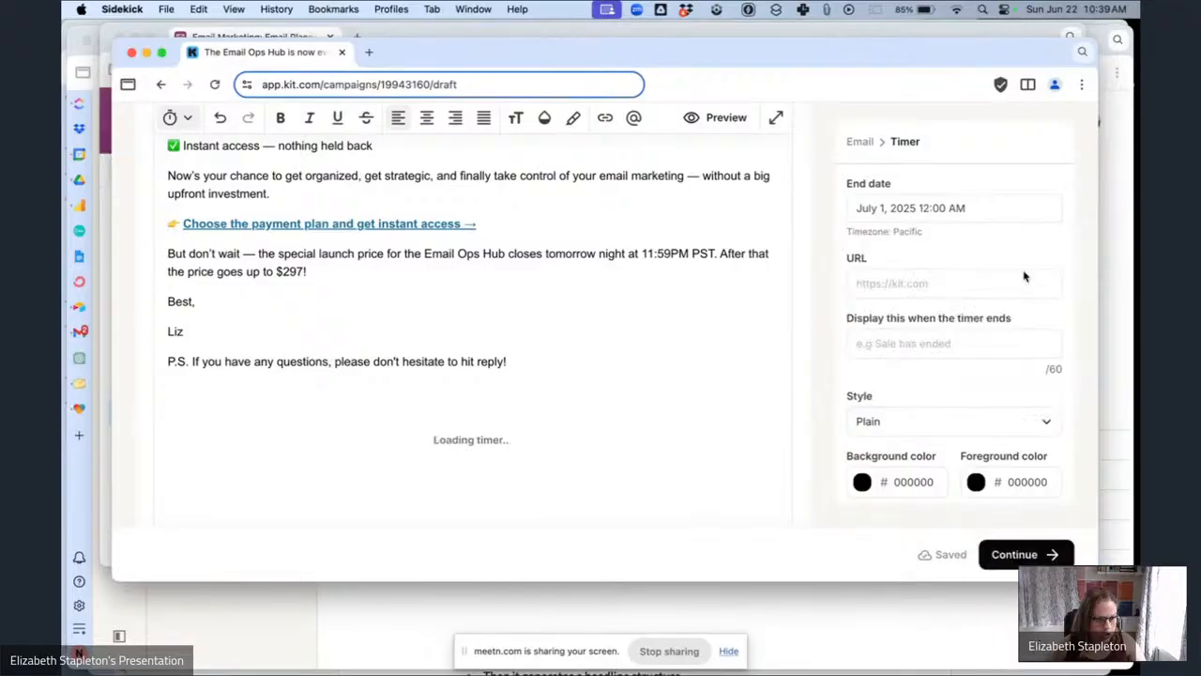
# Set the timer's URL to the bloggerbreakthrough.com Email Ops Hub link from clipboard history and its end text to "Offer Expired!".
pyautogui.click(896, 283)
pyautogui.click(826, 9)
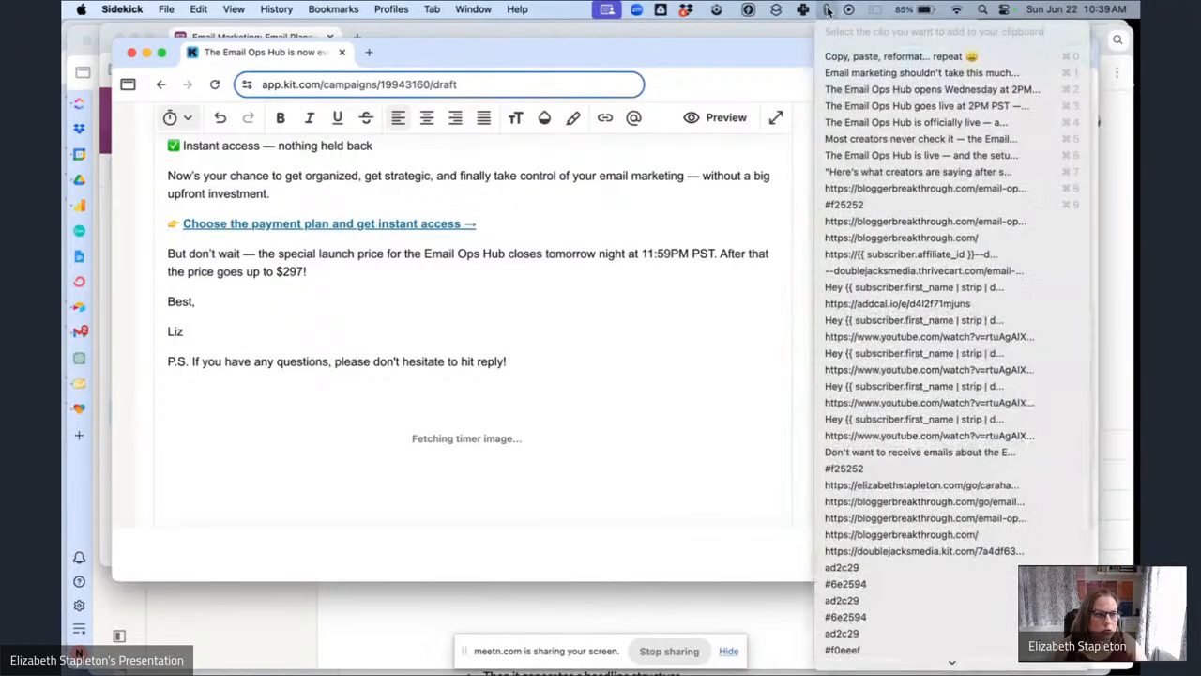
pyautogui.click(924, 220)
pyautogui.press('super+v')
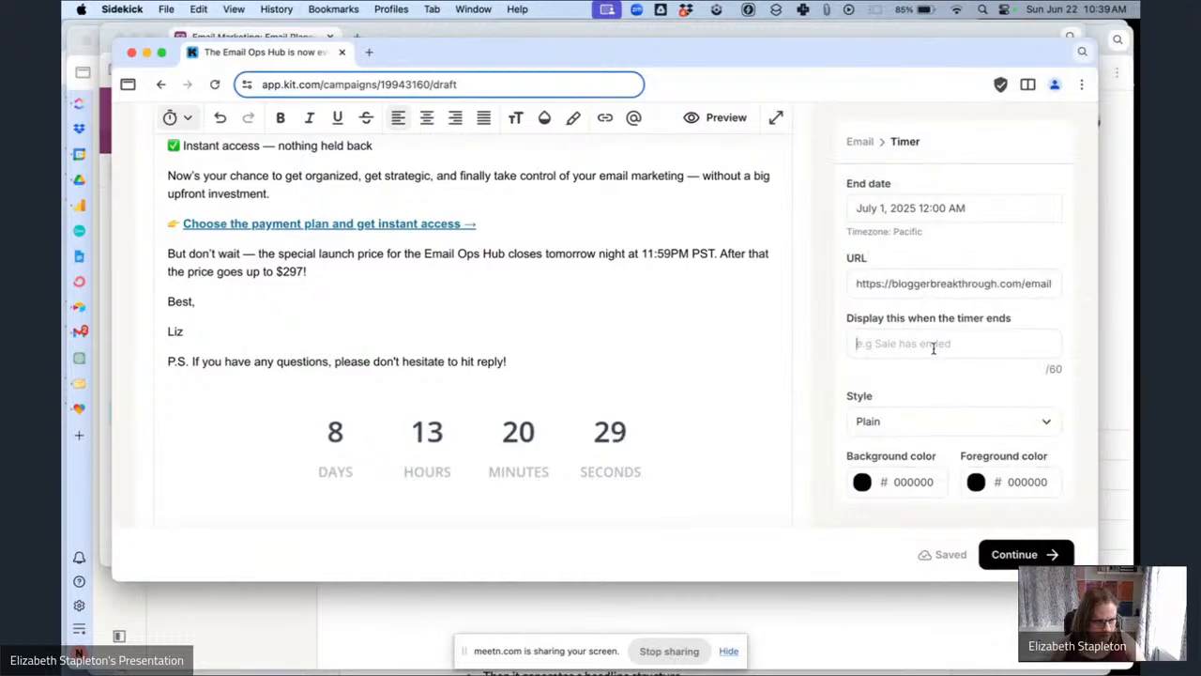
pyautogui.click(946, 354)
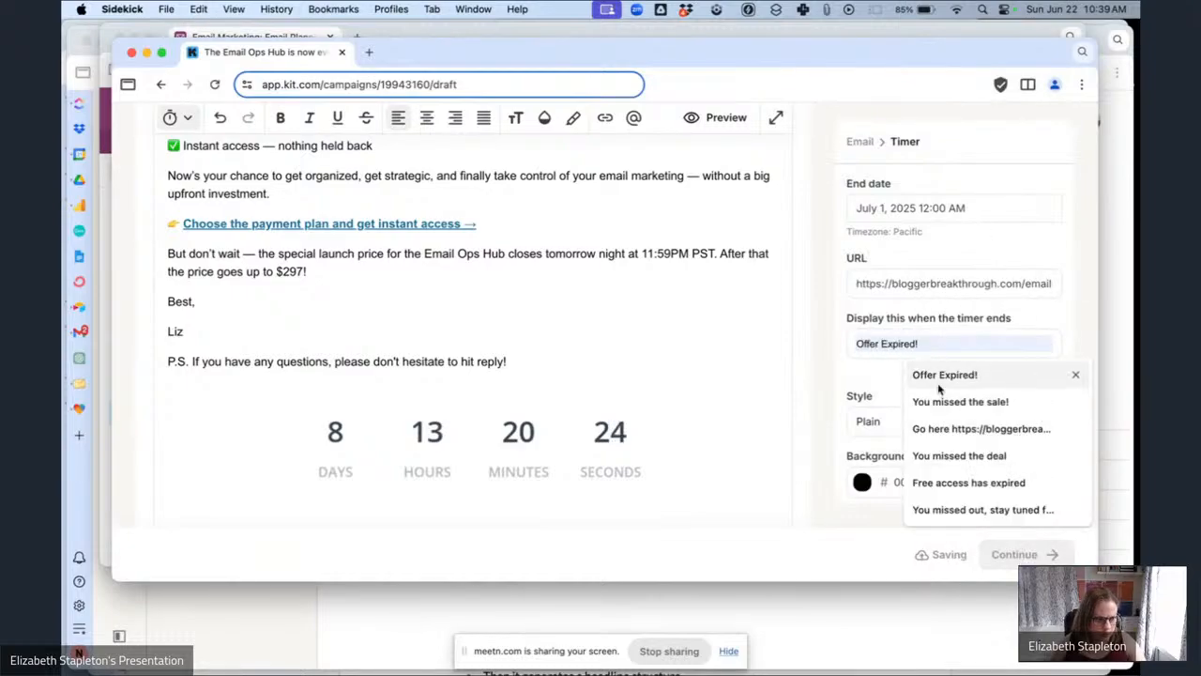
pyautogui.click(885, 373)
# Set the timer style to Rounded and its foreground color to F25252.
pyautogui.click(903, 421)
pyautogui.click(898, 517)
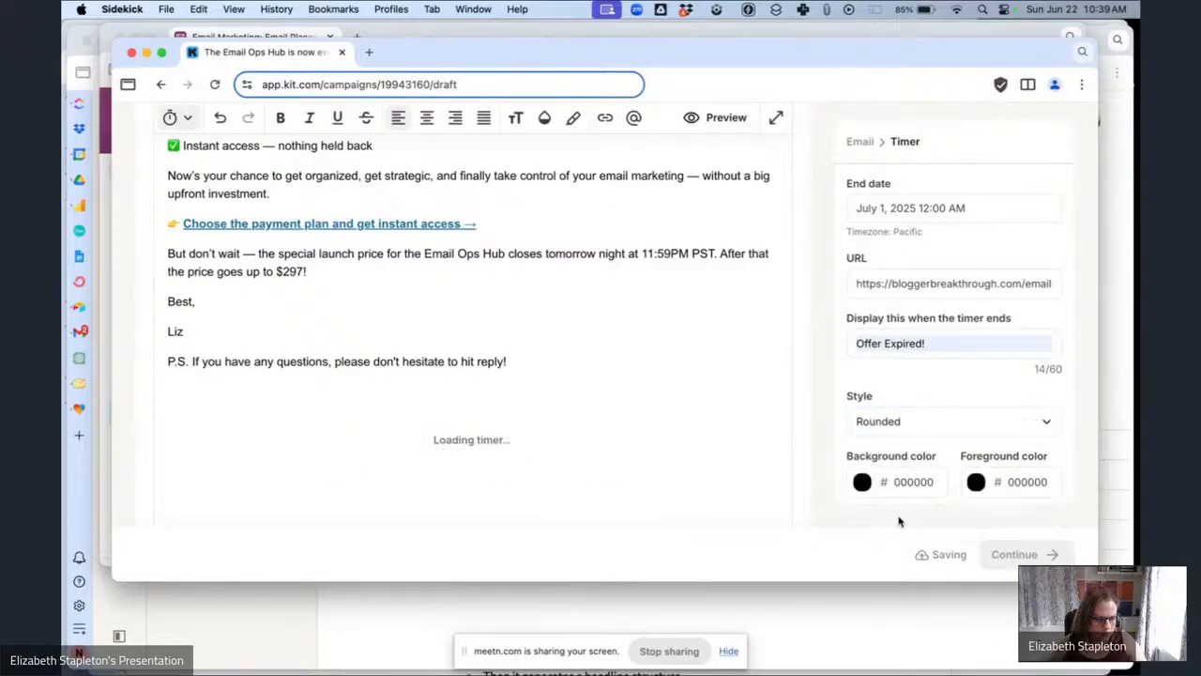
pyautogui.write('f2')
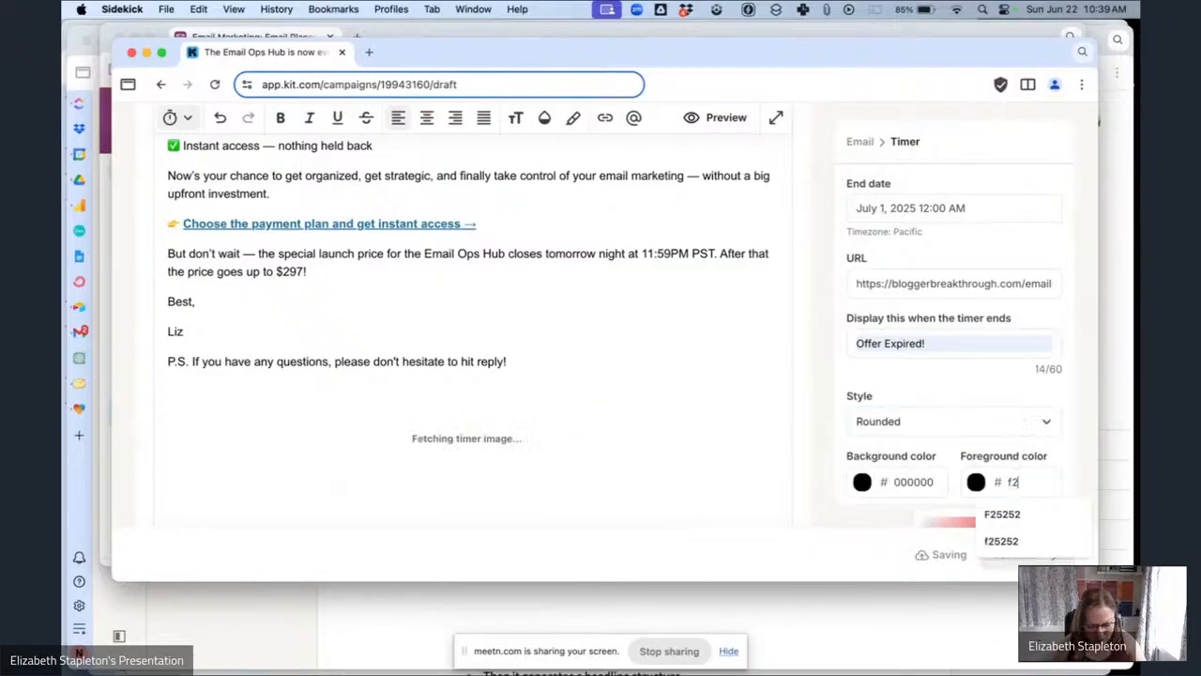
pyautogui.write('5252')
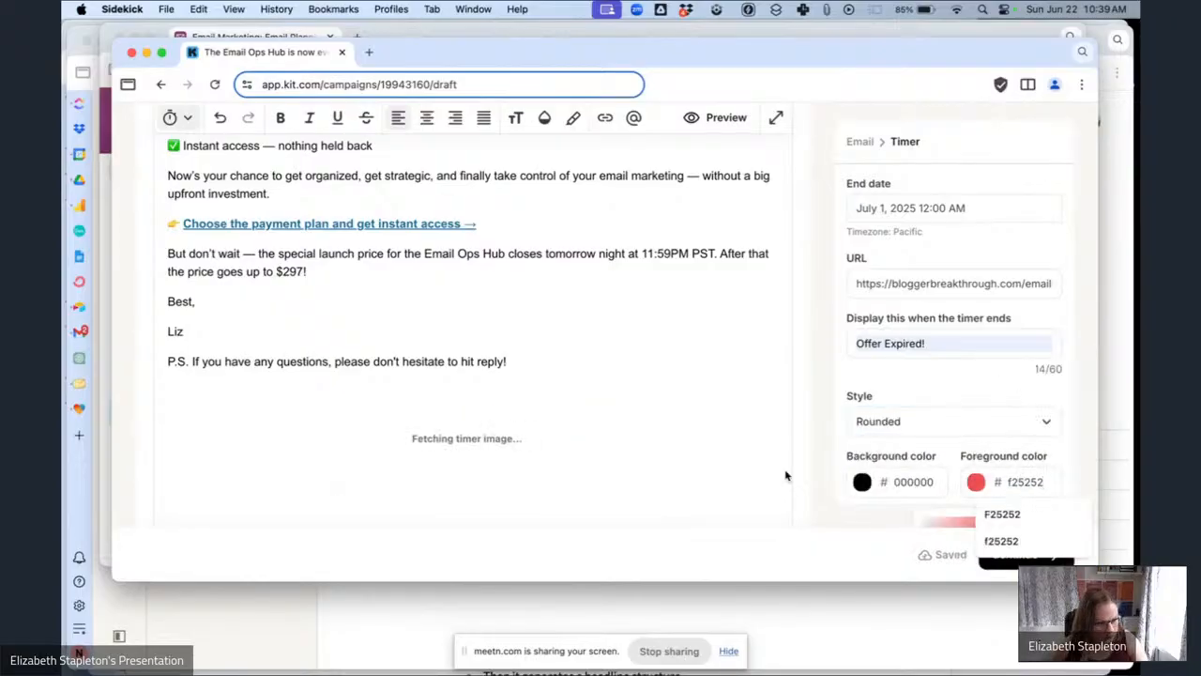
pyautogui.scroll(-6, 682, 450)
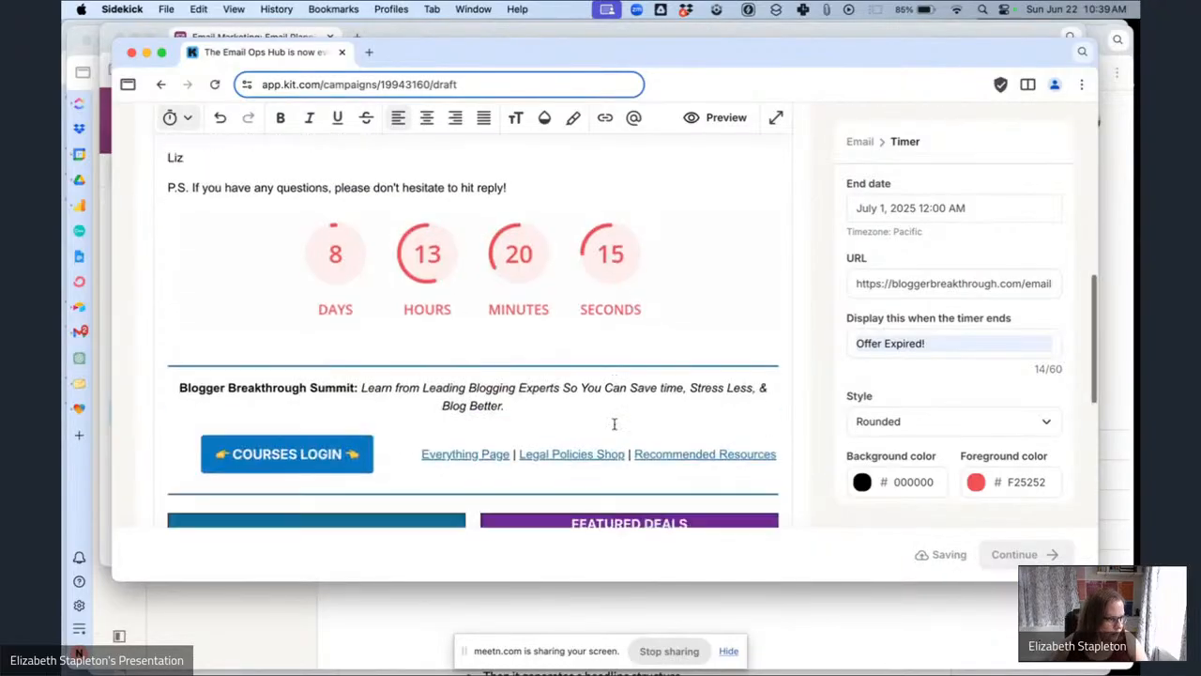
pyautogui.scroll(-5, 614, 429)
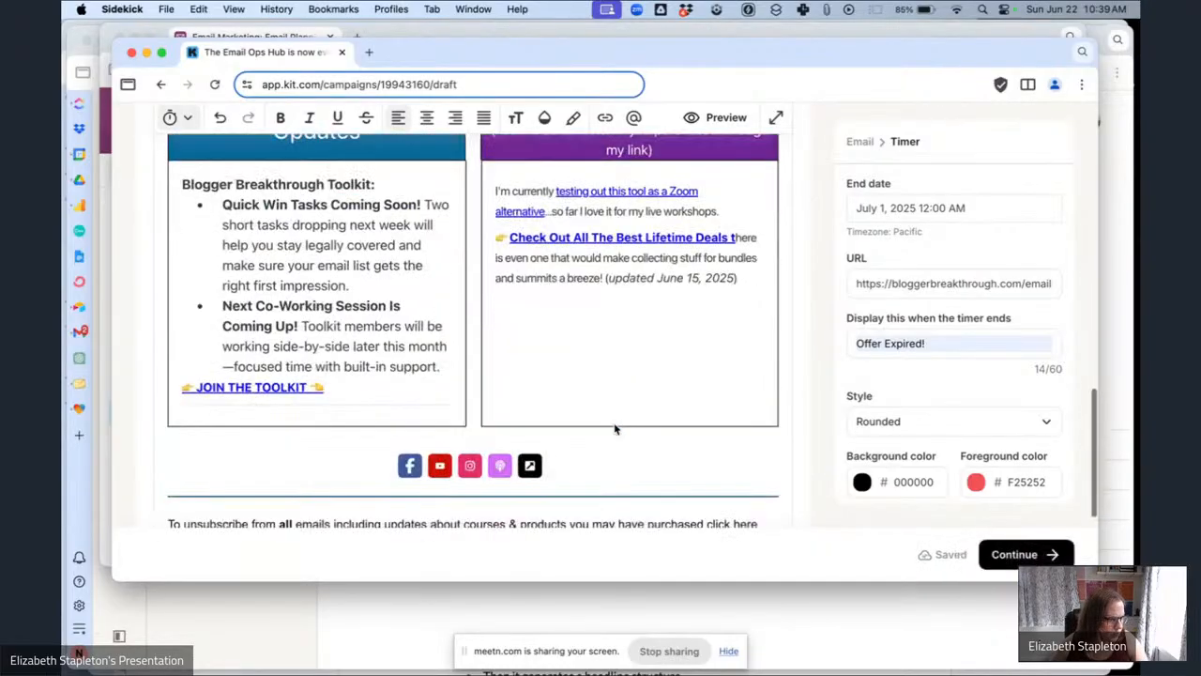
# In the planning table, copy the preview text "New payment plan option just added." of the current email.
pyautogui.click(223, 35)
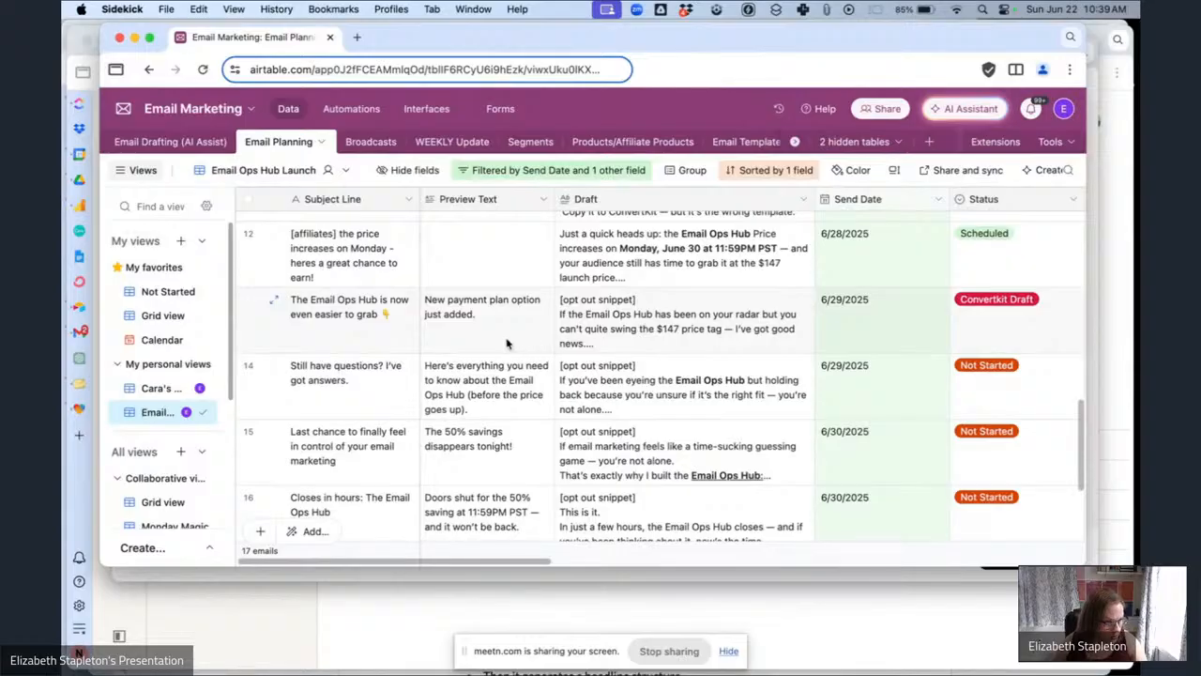
pyautogui.click(505, 344)
pyautogui.press('super+c')
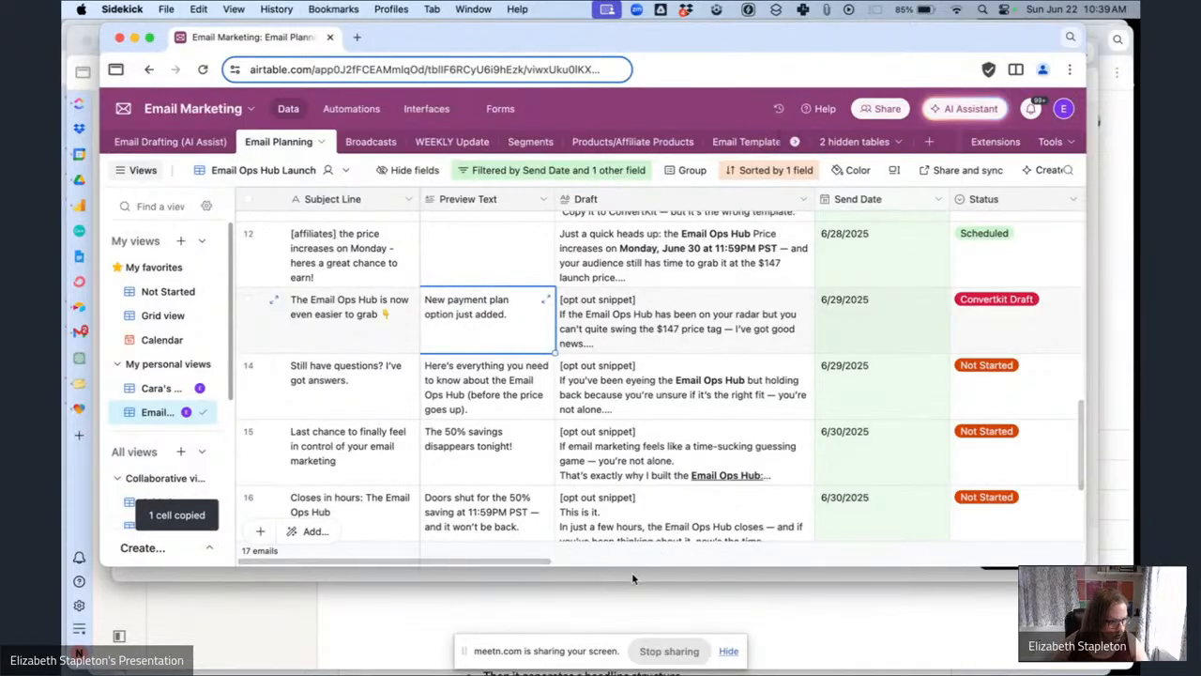
pyautogui.press('super+grave')
pyautogui.scroll(-2, 564, 340)
pyautogui.scroll(20, 563, 328)
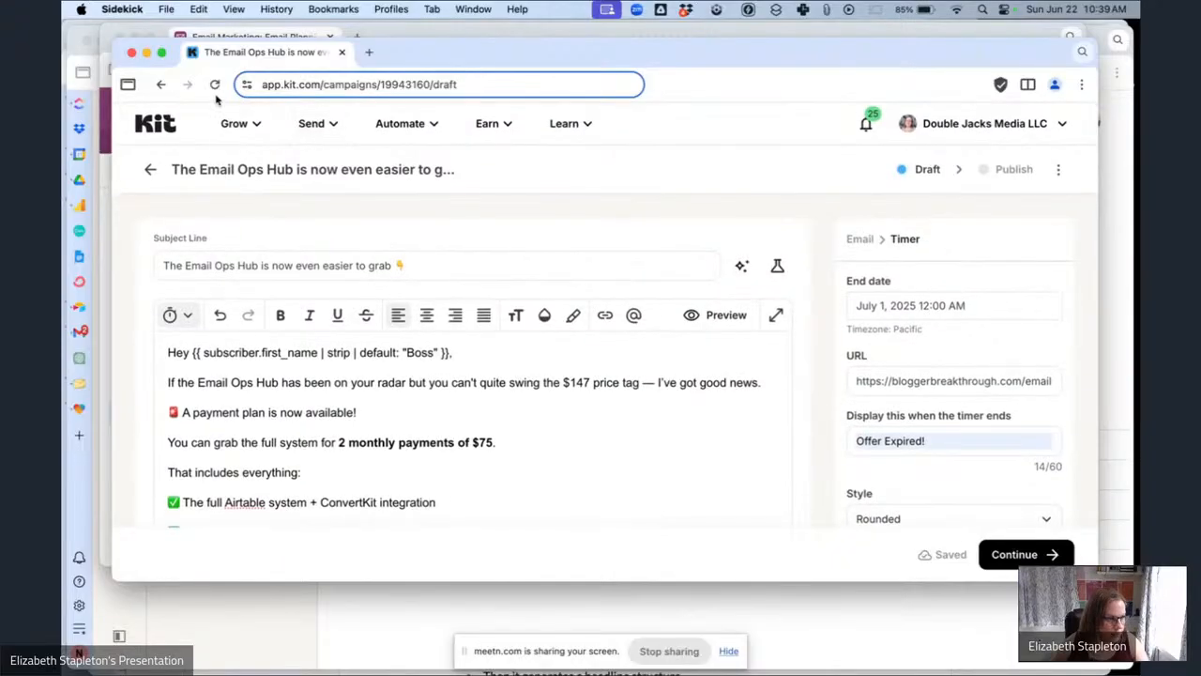
pyautogui.click(106, 156)
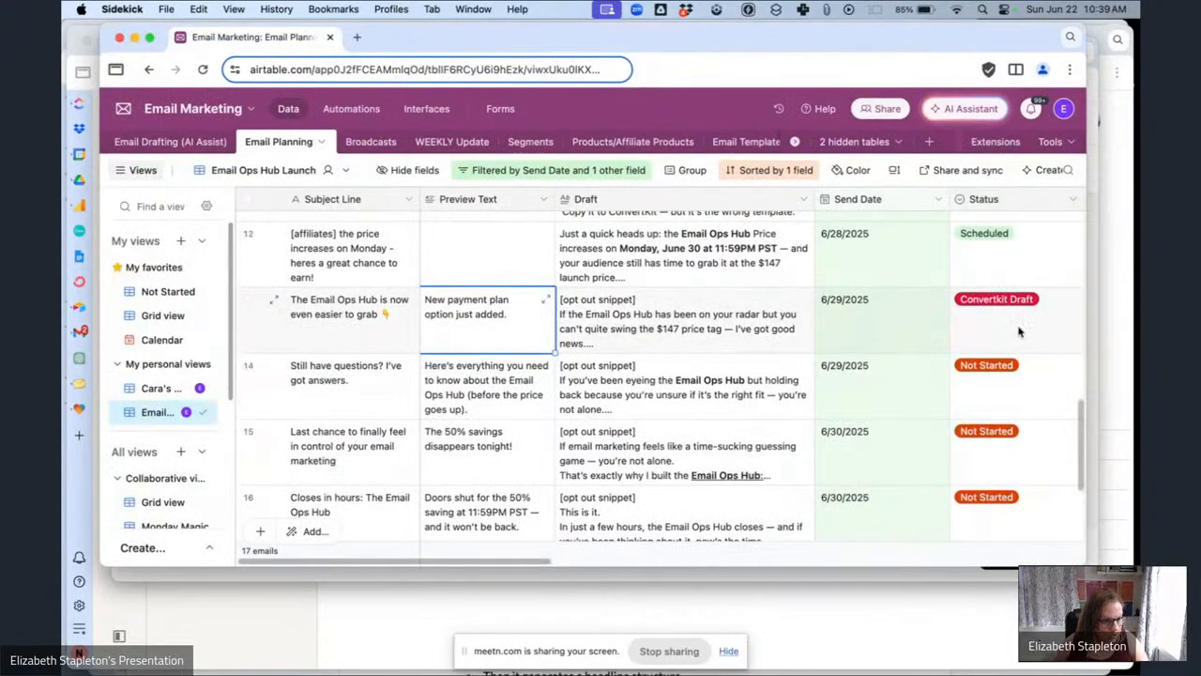
# Set the status of the "Still have questions? I've got answers." email to Drafted.
pyautogui.hscroll(3, 991, 326)
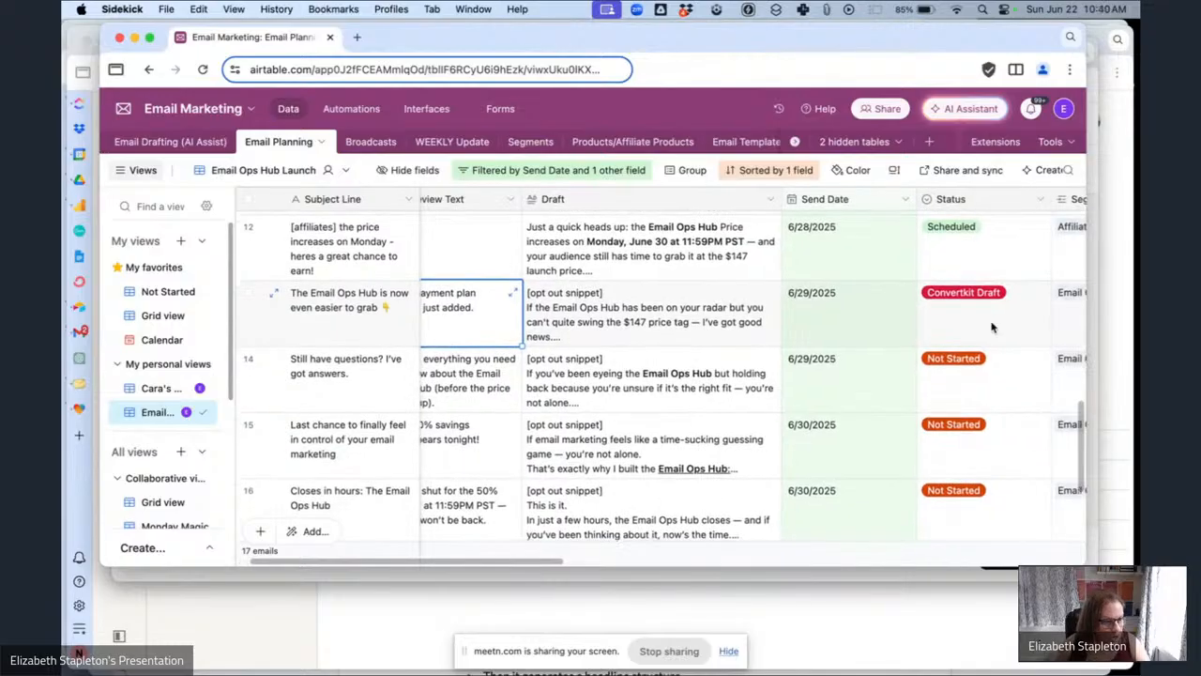
pyautogui.hscroll(-3, 992, 327)
pyautogui.scroll(-1, 992, 326)
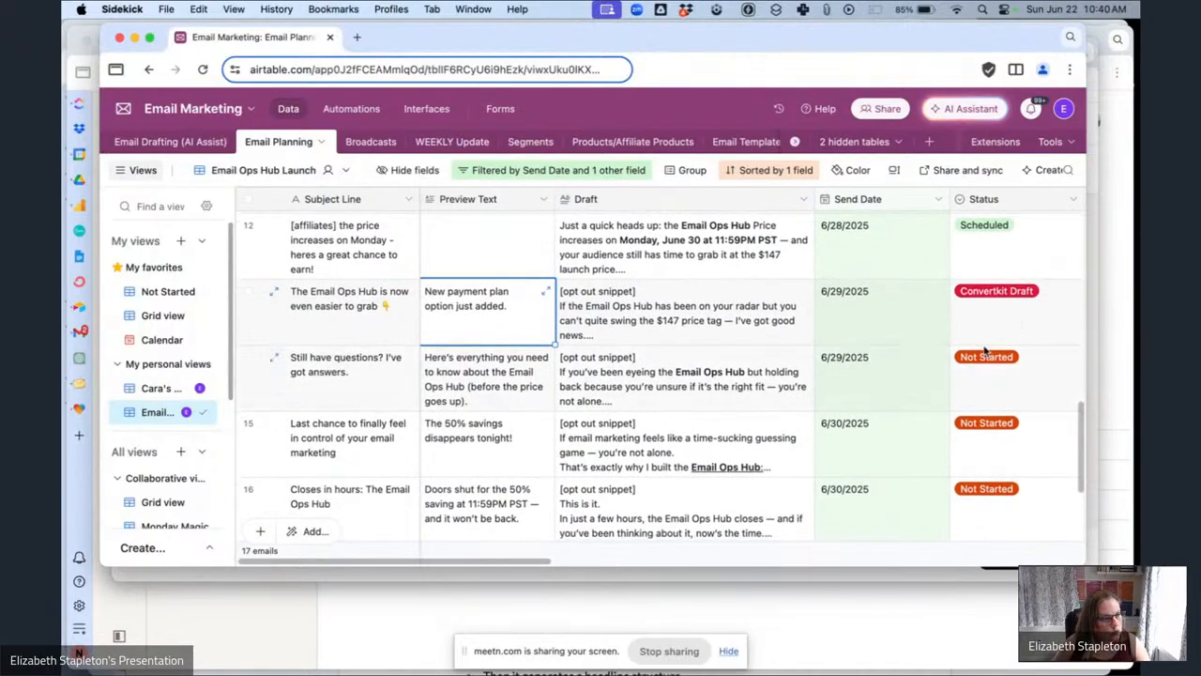
pyautogui.click(986, 362)
pyautogui.click(989, 373)
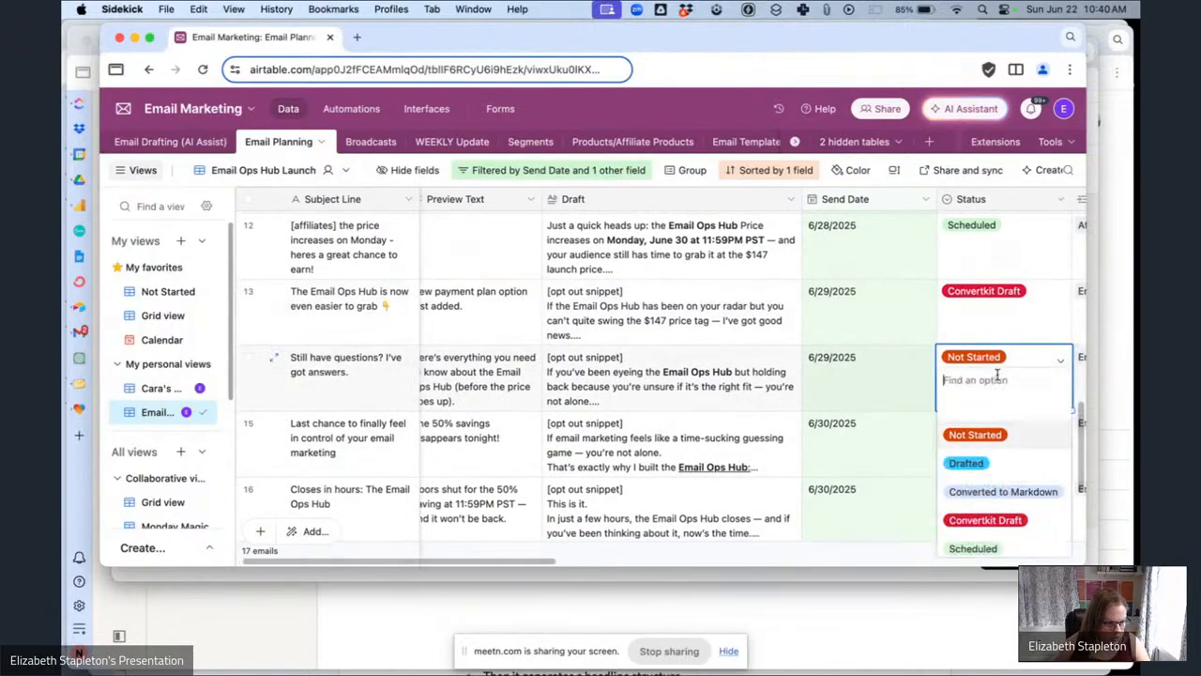
pyautogui.click(964, 460)
# Back in Kit, open the broadcast draft "Still have questions? I've got answers." from the broadcasts list.
pyautogui.click(799, 576)
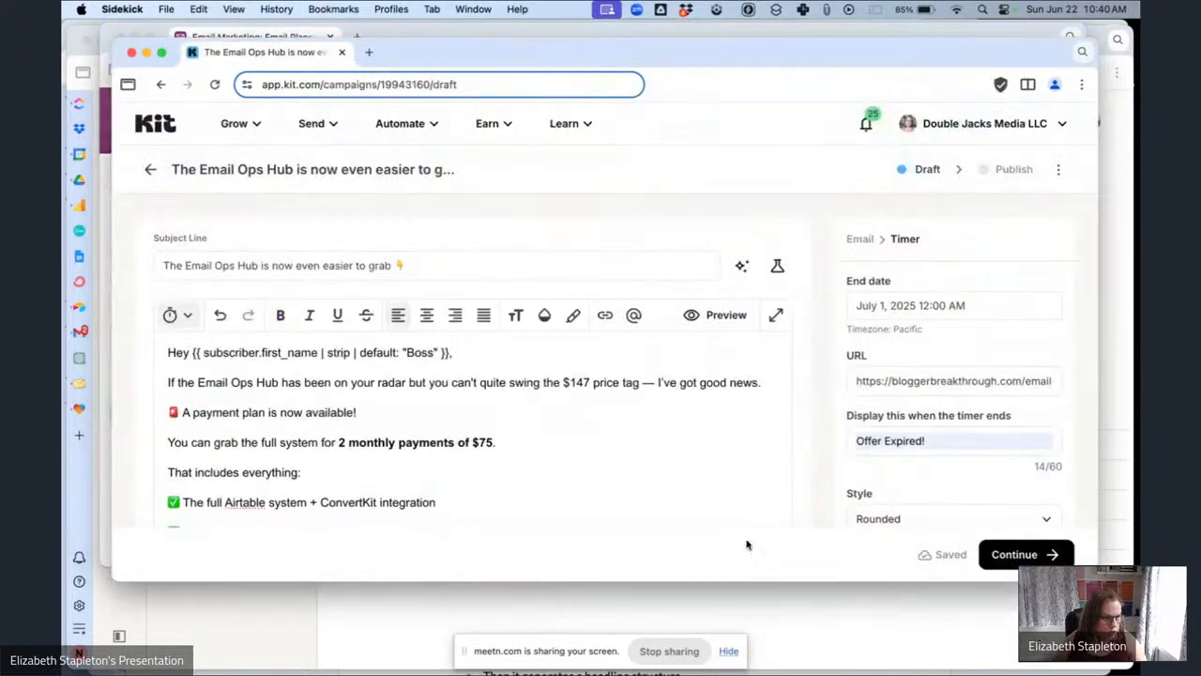
pyautogui.click(313, 123)
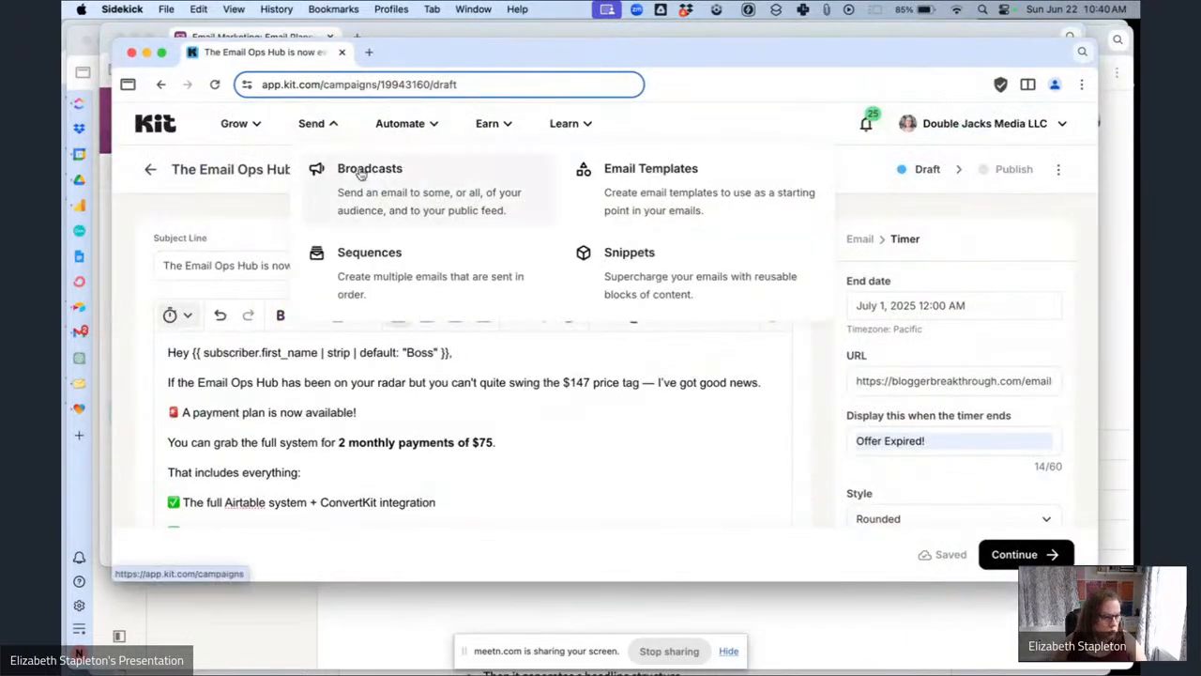
pyautogui.click(361, 174)
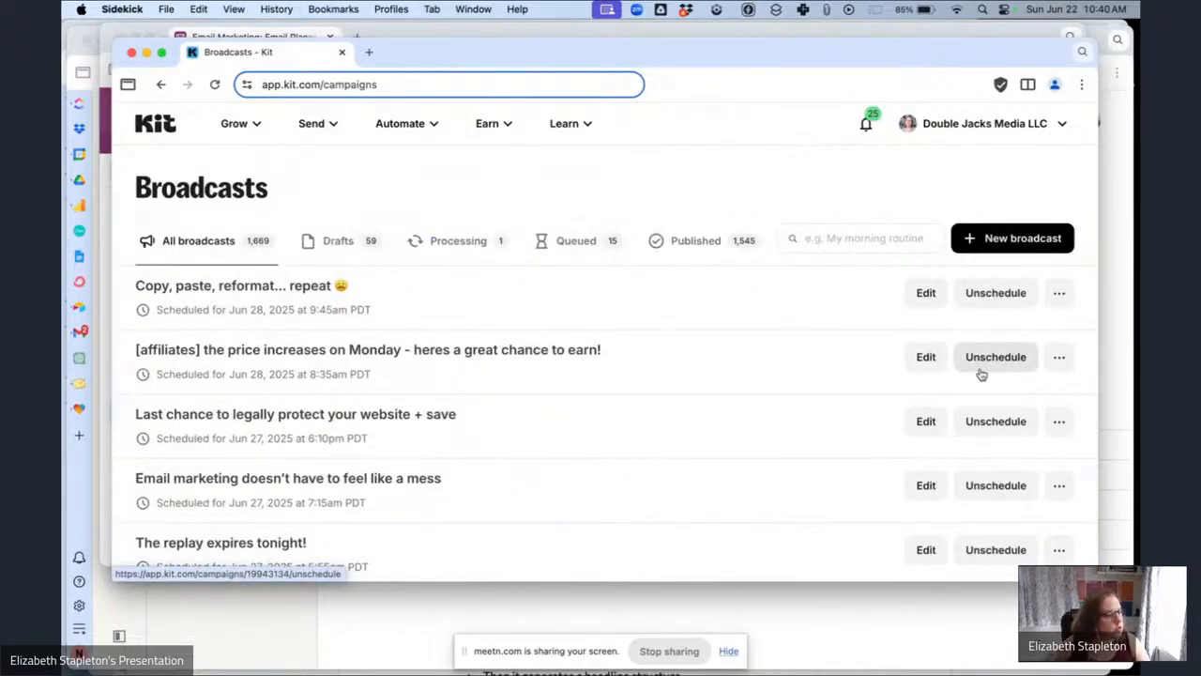
pyautogui.scroll(-5, 416, 328)
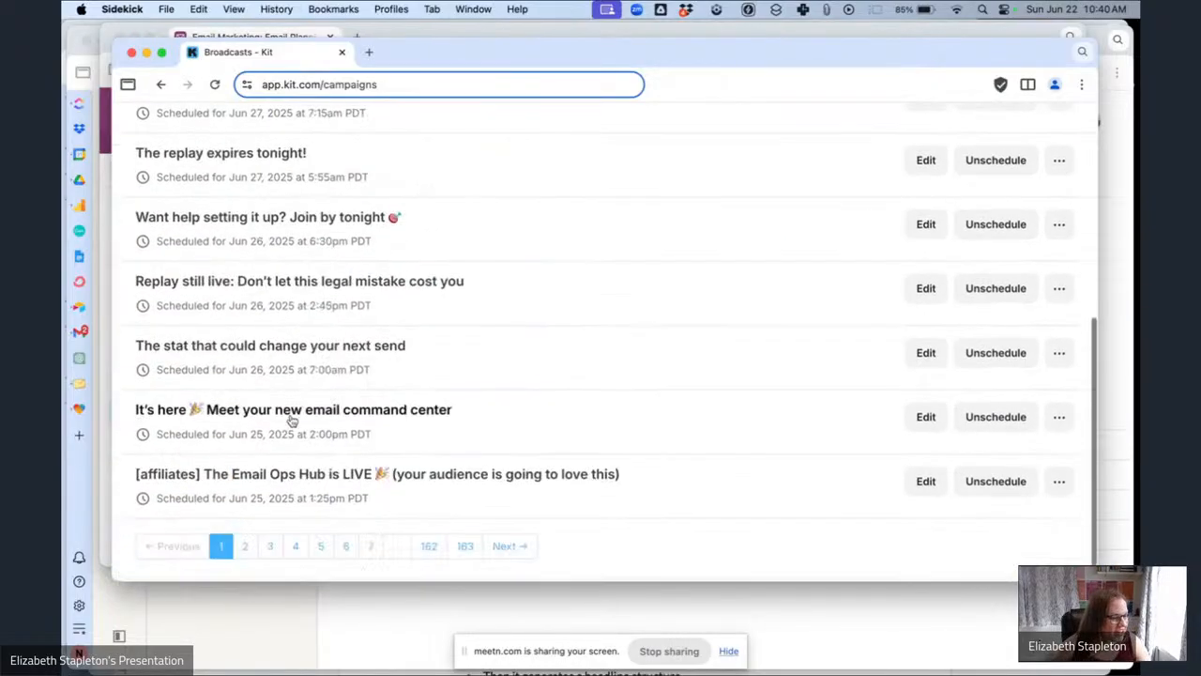
pyautogui.click(248, 550)
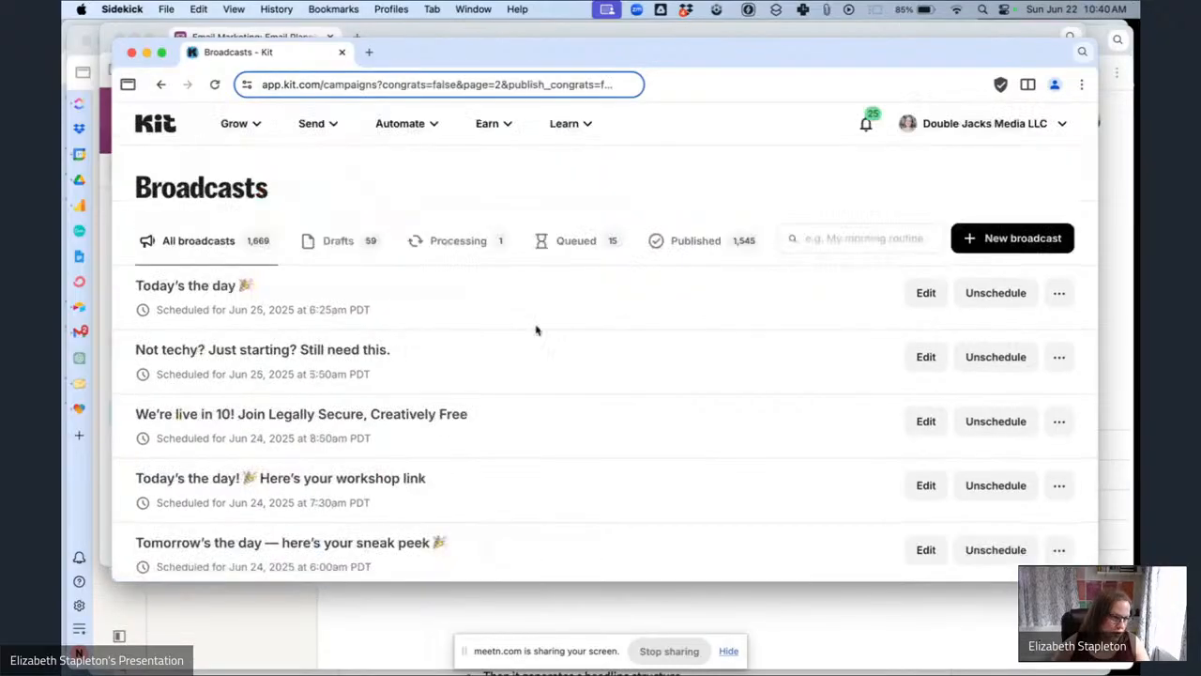
pyautogui.scroll(-5, 459, 356)
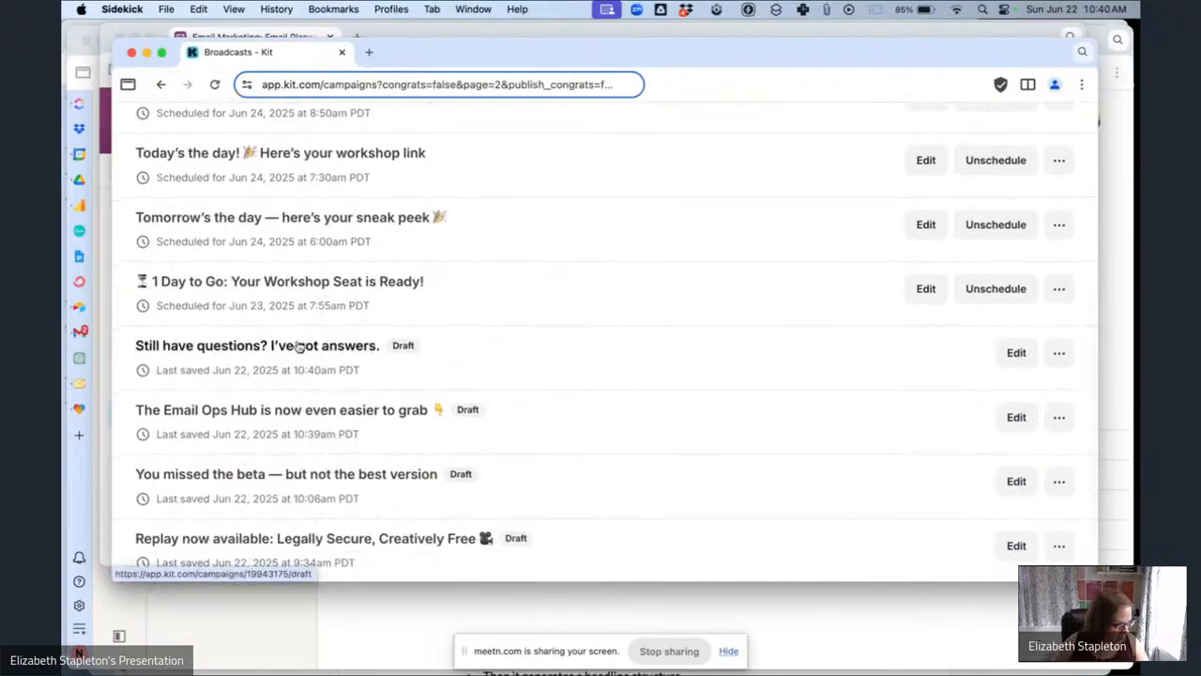
pyautogui.click(312, 339)
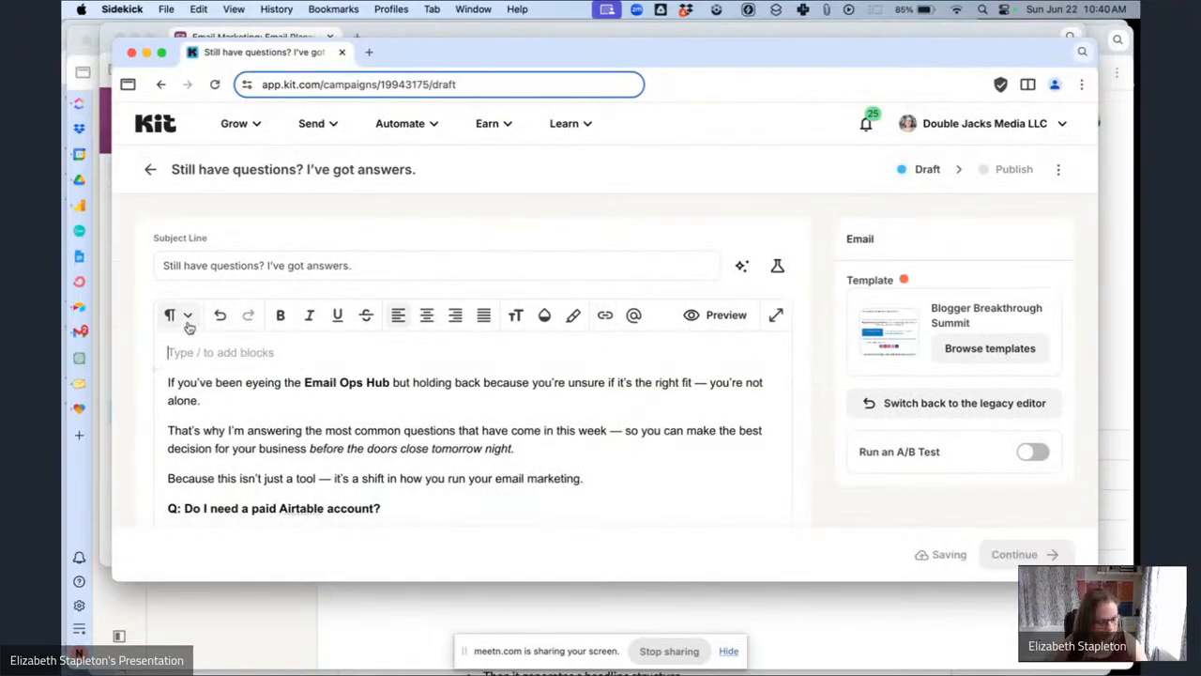
# Paste the personalized "Hey {{ subscriber.first_name | strip | default: "Boss" }}," greeting from clipboard history at the start of the email.
pyautogui.click(827, 12)
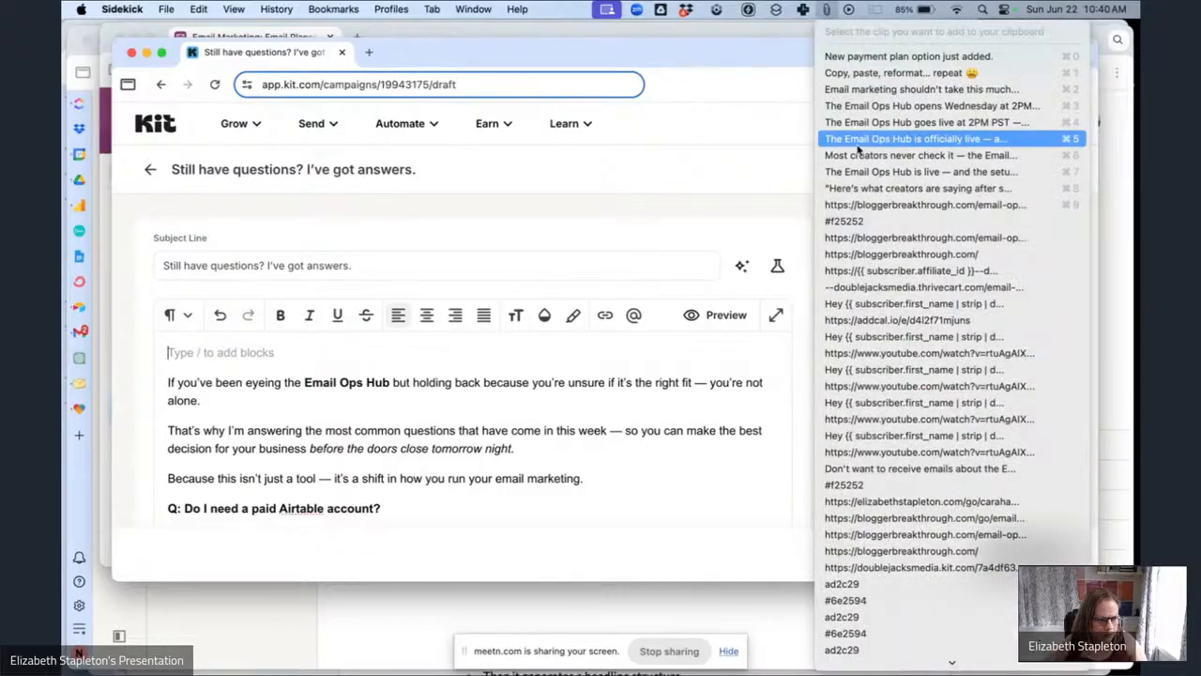
pyautogui.click(904, 303)
# Insert the Email Ops Hub Launch opt-out snippet as a block below the [countdown] placeholder.
pyautogui.scroll(-15, 376, 373)
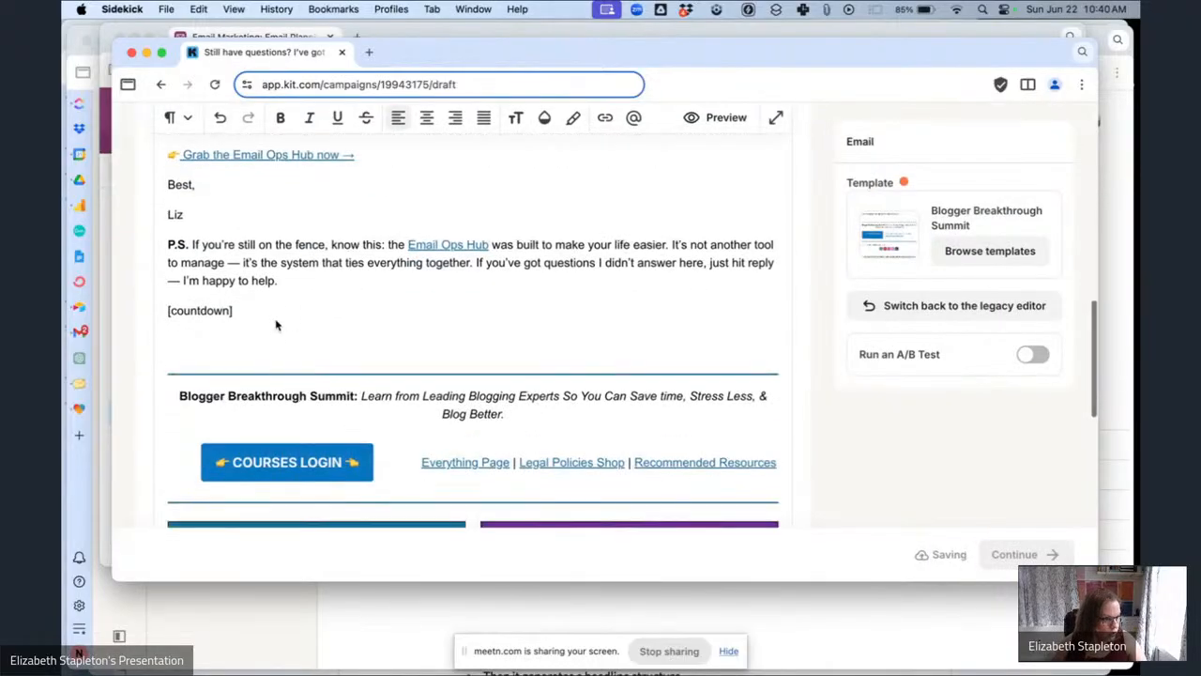
pyautogui.press('Return')
pyautogui.write('/sn')
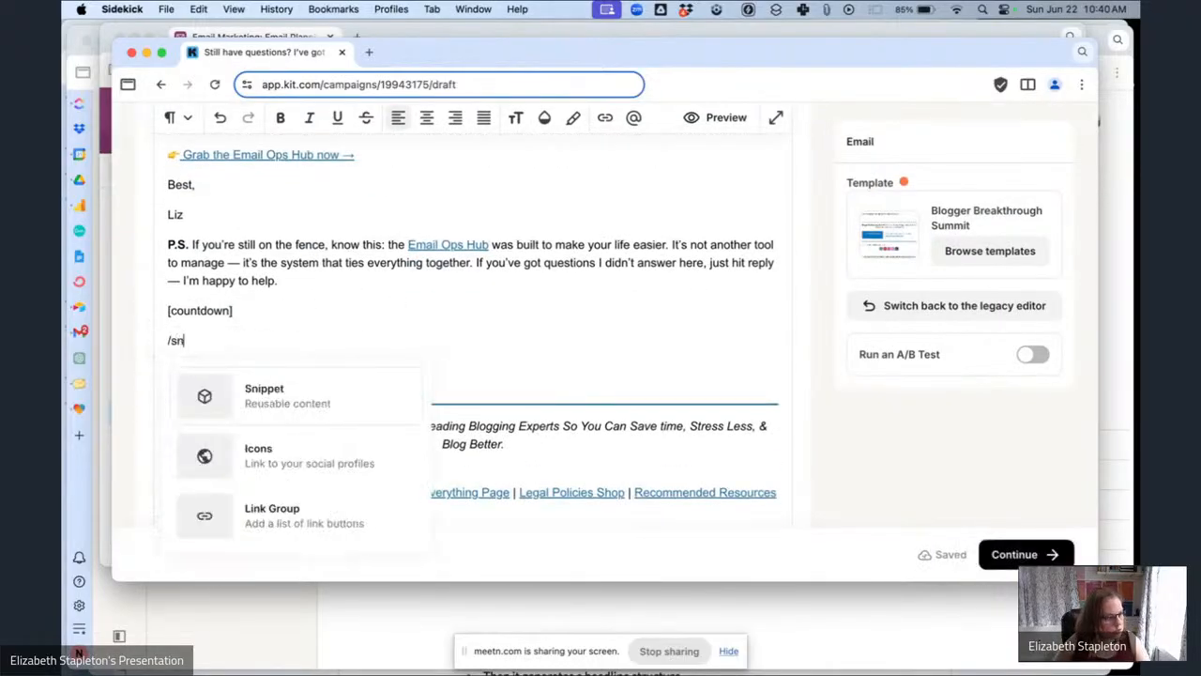
pyautogui.click(368, 398)
pyautogui.write('ema')
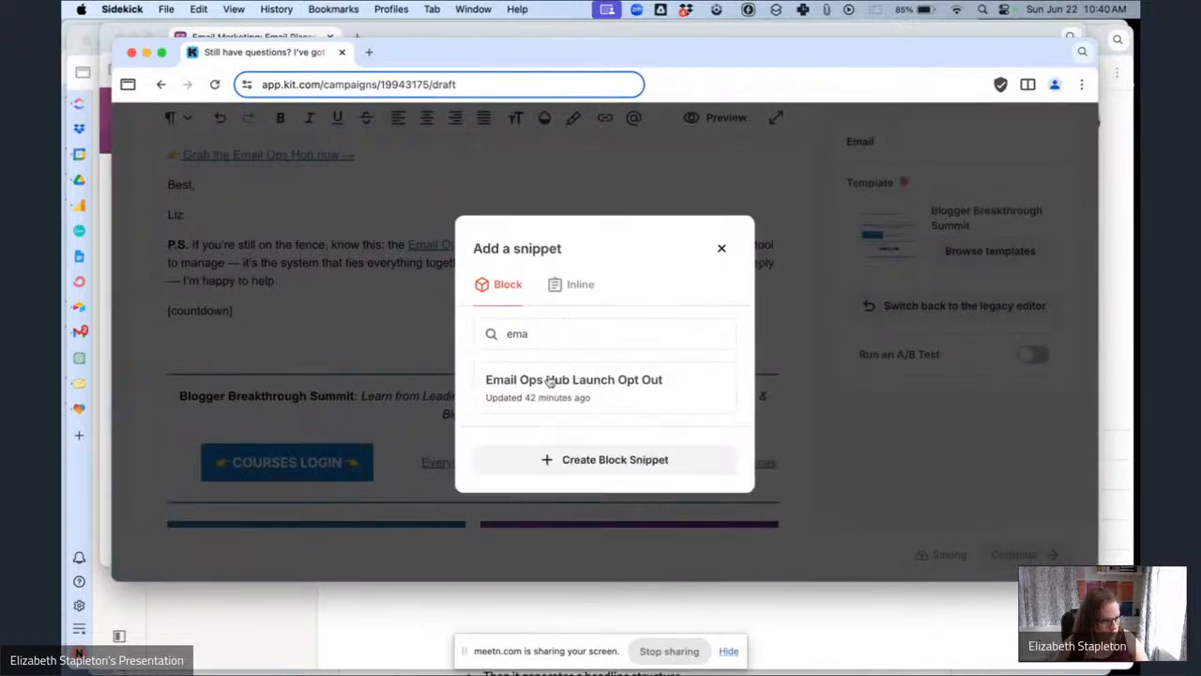
pyautogui.click(551, 380)
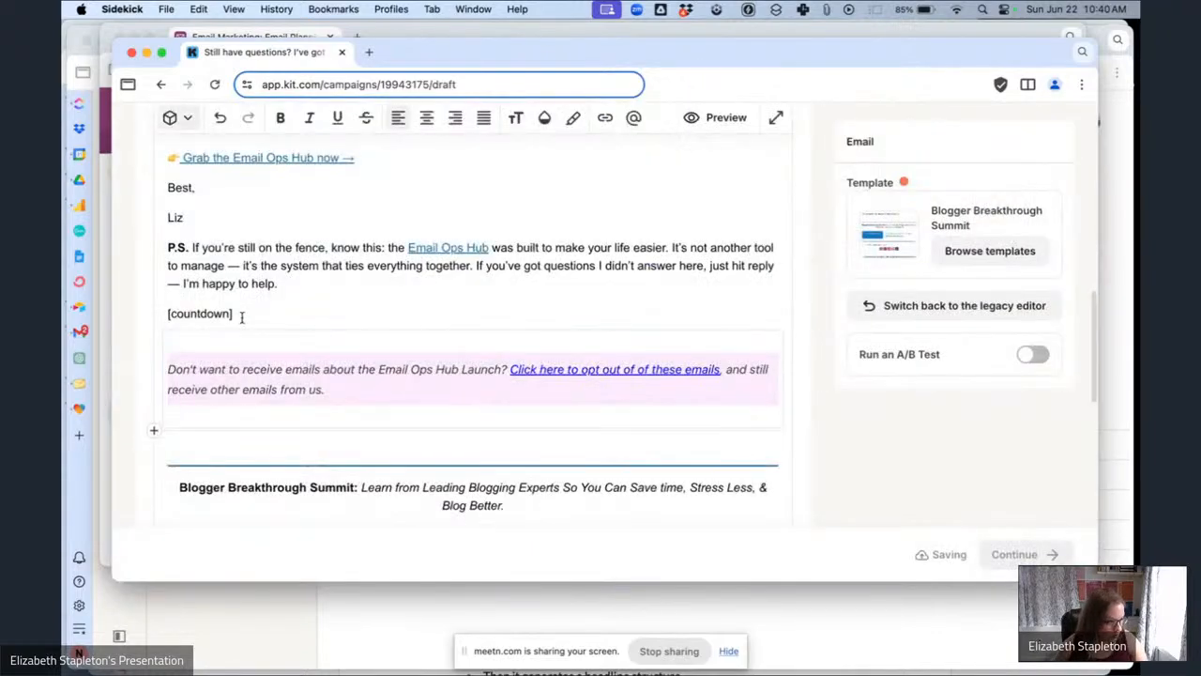
# Replace the "Grab the Email Ops Hub now →" link's URL with the Email Ops Hub Sales Page link trigger.
pyautogui.scroll(15, 246, 314)
pyautogui.scroll(-5, 247, 316)
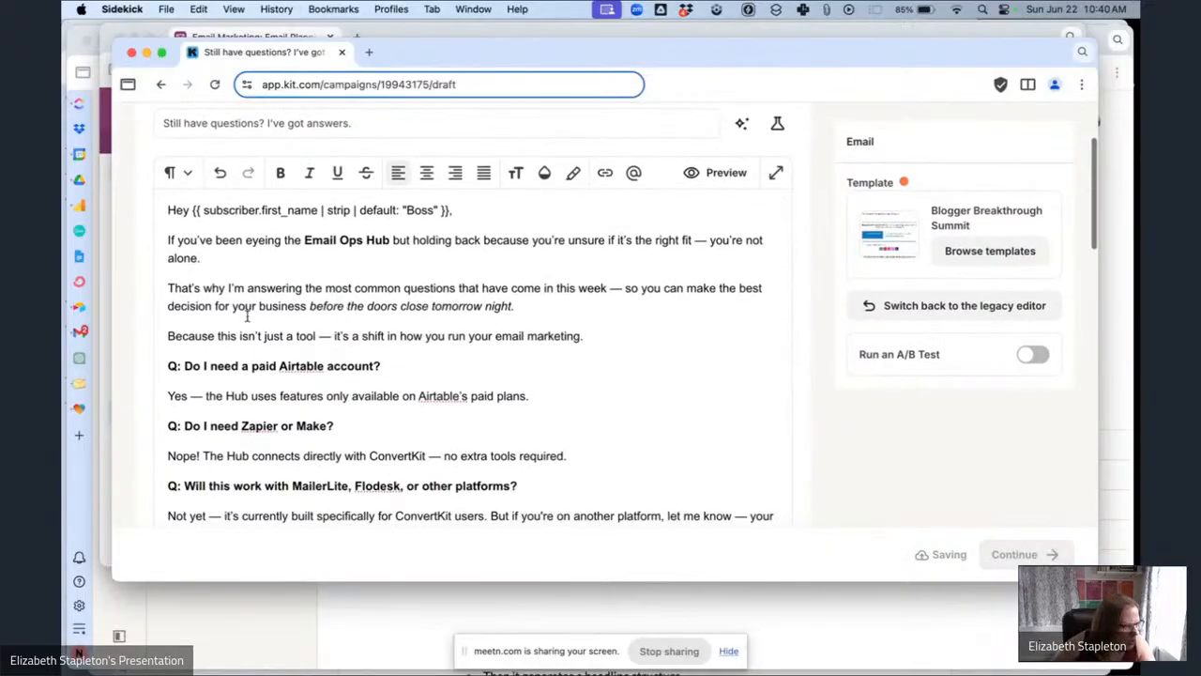
pyautogui.scroll(-7, 246, 317)
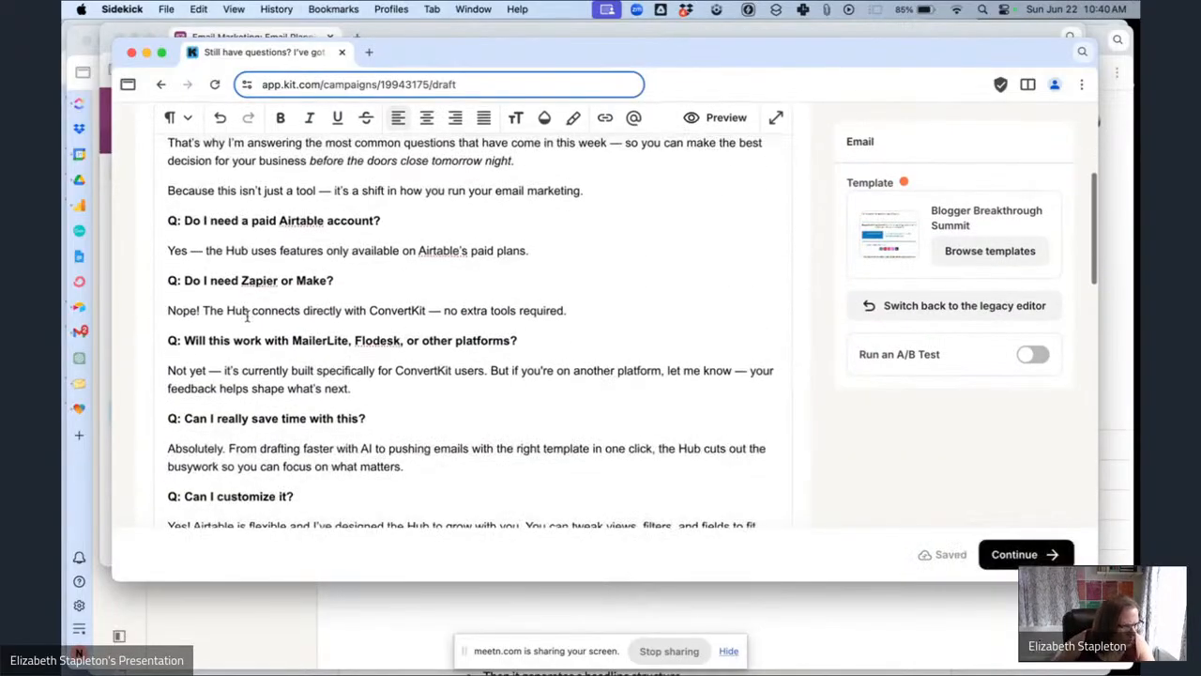
pyautogui.scroll(-3, 247, 316)
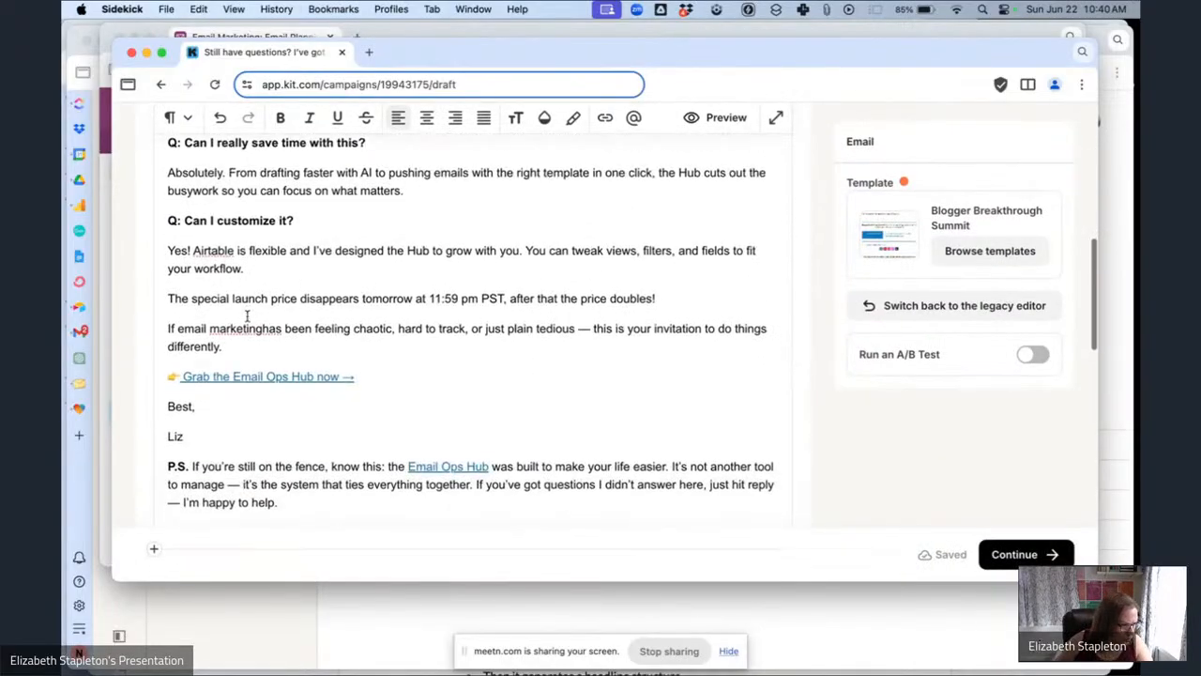
pyautogui.moveTo(371, 375); pyautogui.dragTo(195, 368)
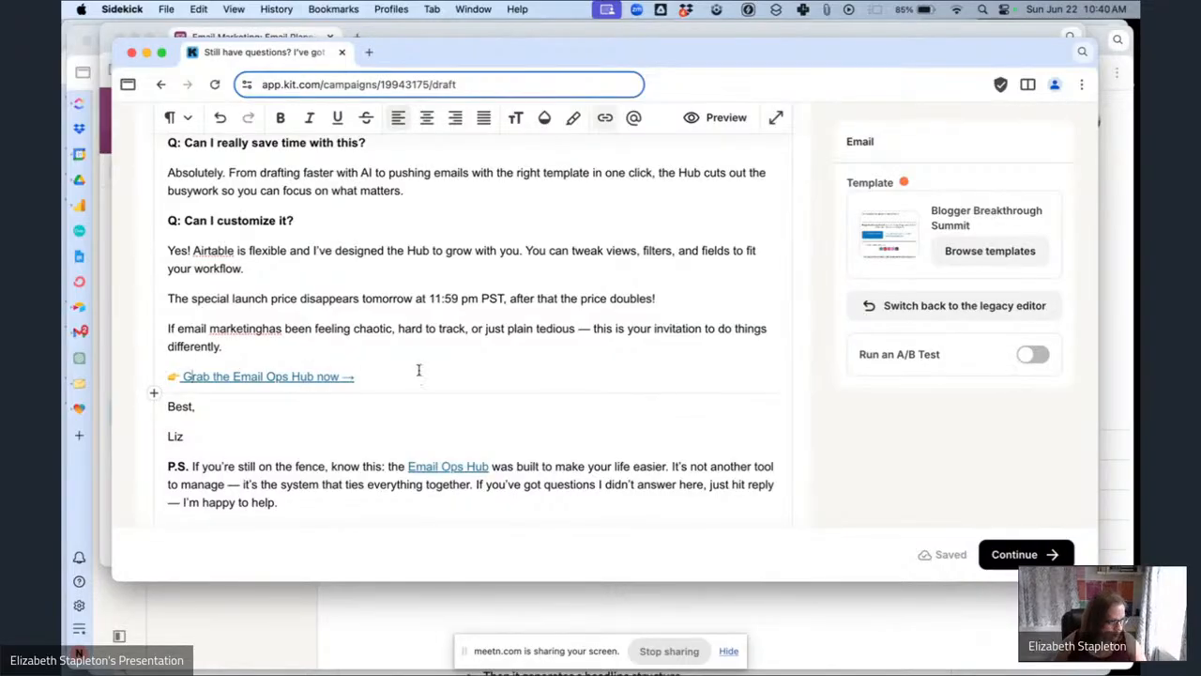
pyautogui.moveTo(332, 376); pyautogui.dragTo(197, 372)
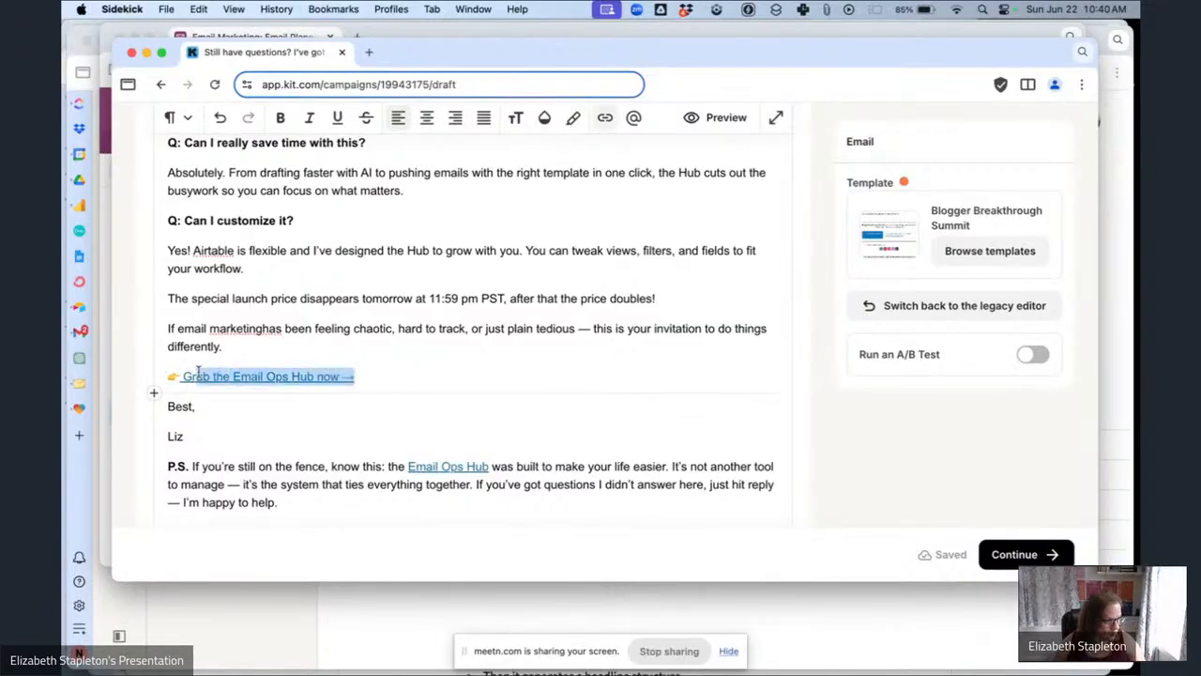
pyautogui.click(605, 117)
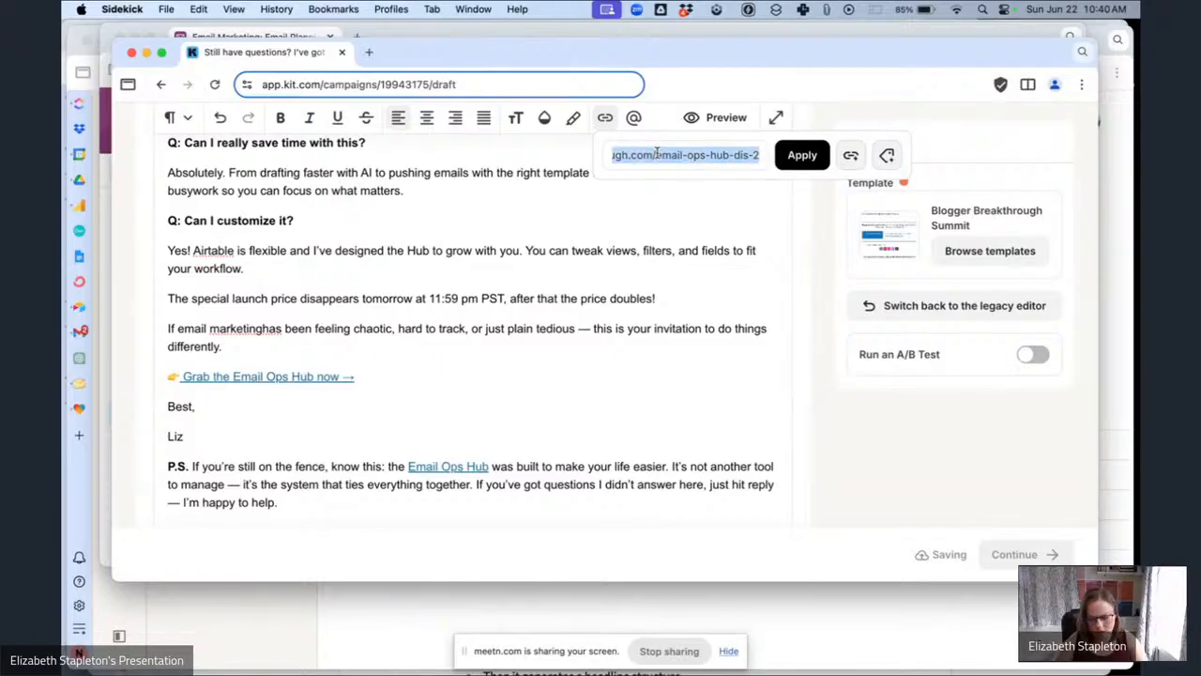
pyautogui.press('BackSpace')
pyautogui.click(849, 159)
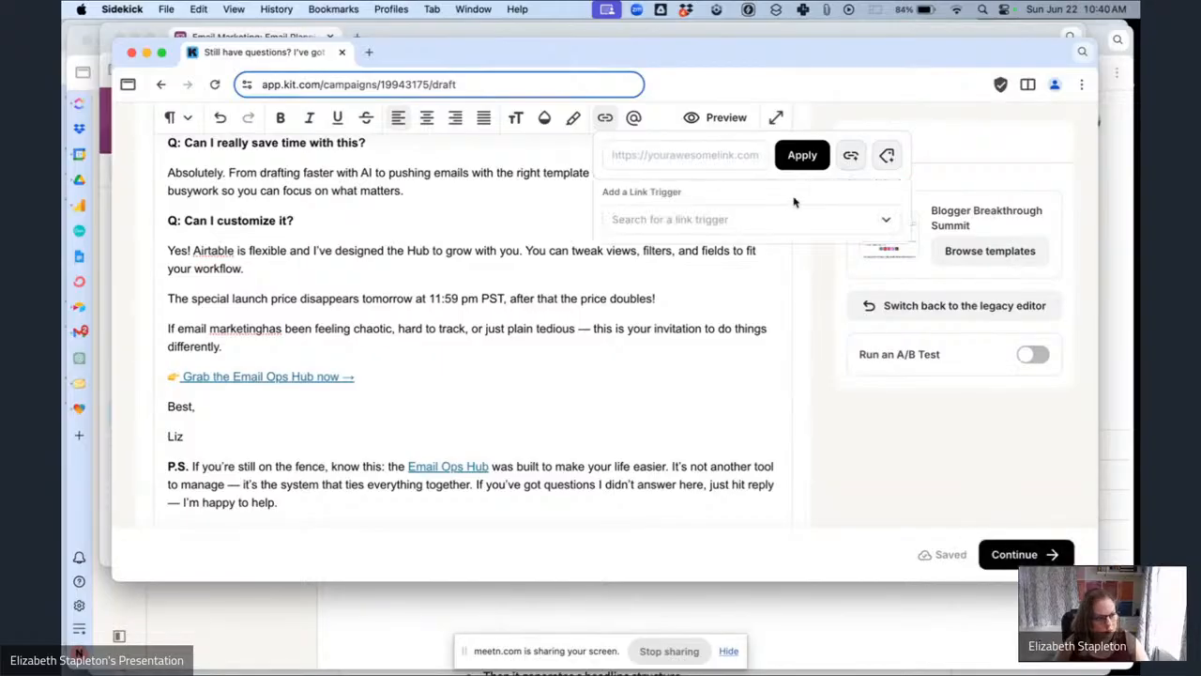
pyautogui.click(772, 223)
pyautogui.click(729, 254)
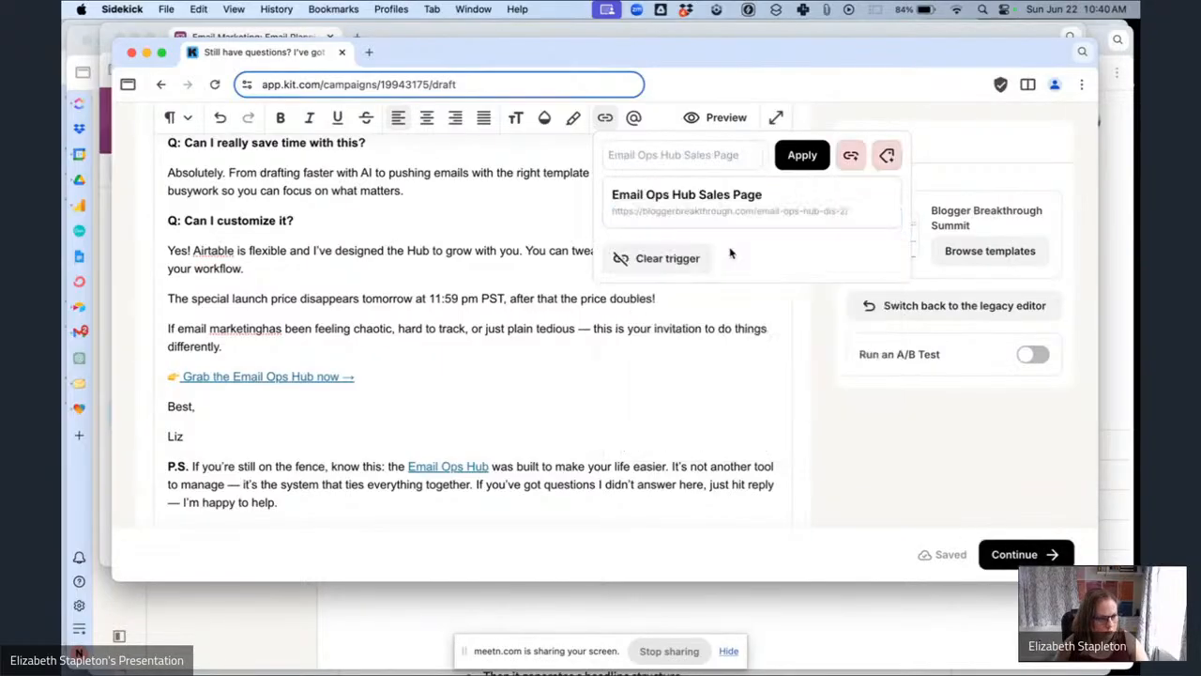
pyautogui.click(797, 165)
# Replace the P.S. "Email Ops Hub" link's URL with the Email Ops Hub Sales Page link trigger.
pyautogui.scroll(-3, 442, 370)
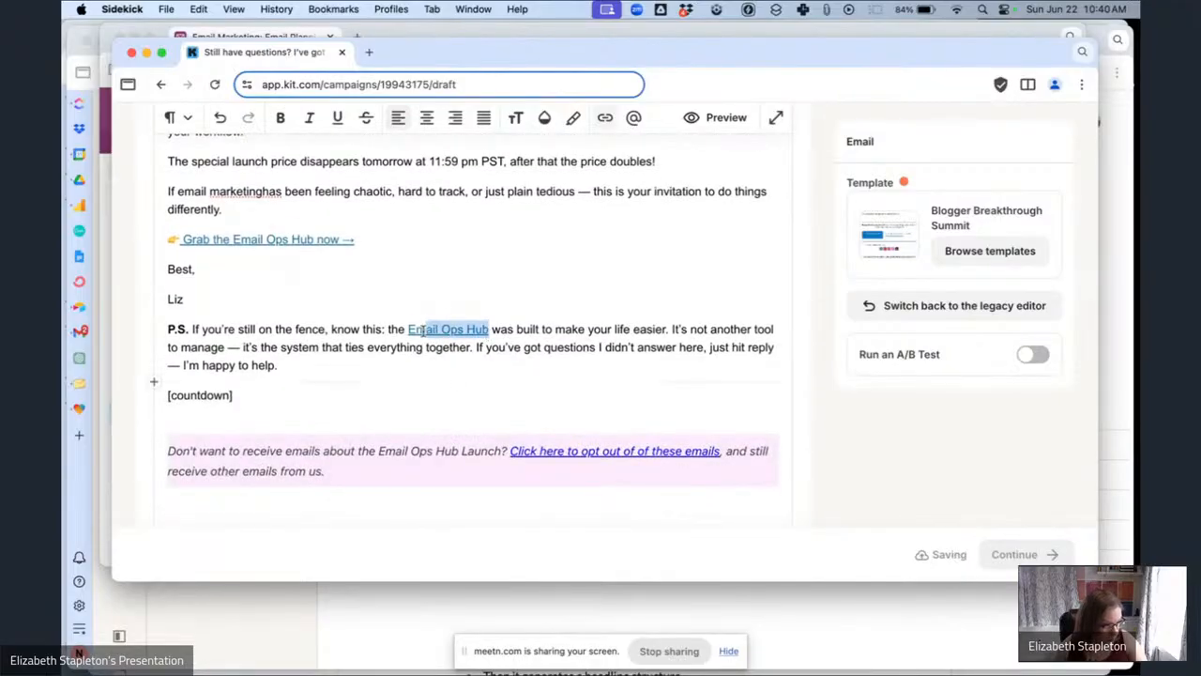
pyautogui.click(409, 331)
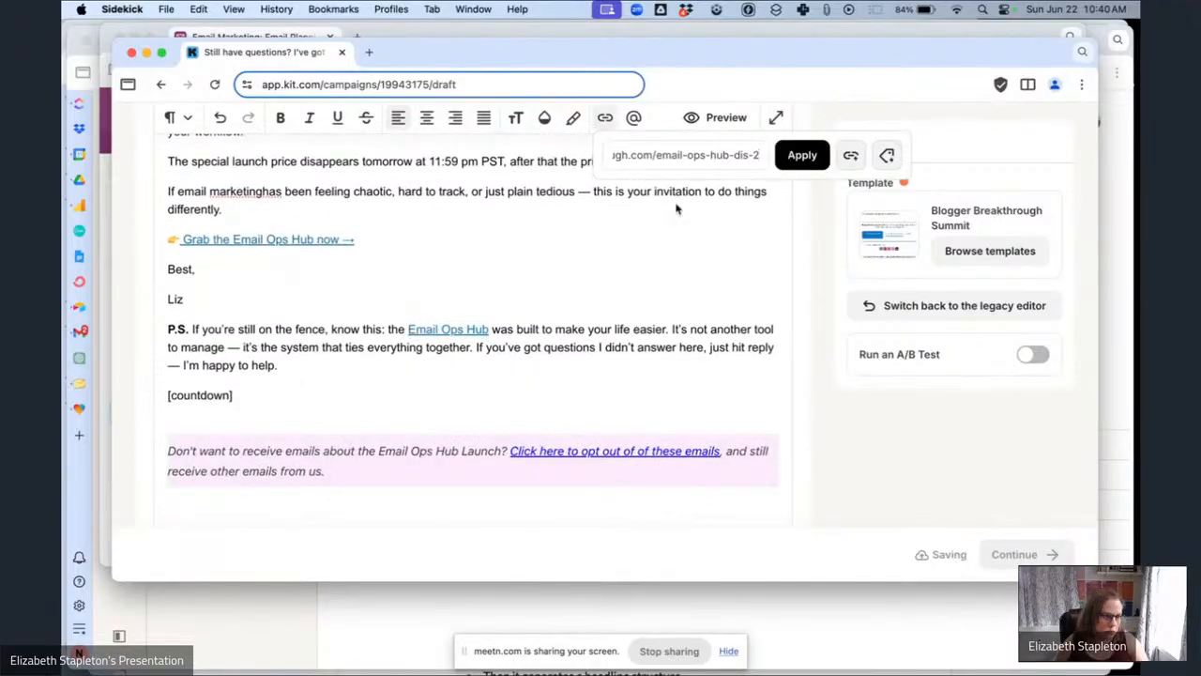
pyautogui.tripleClick(702, 159)
pyautogui.press('BackSpace')
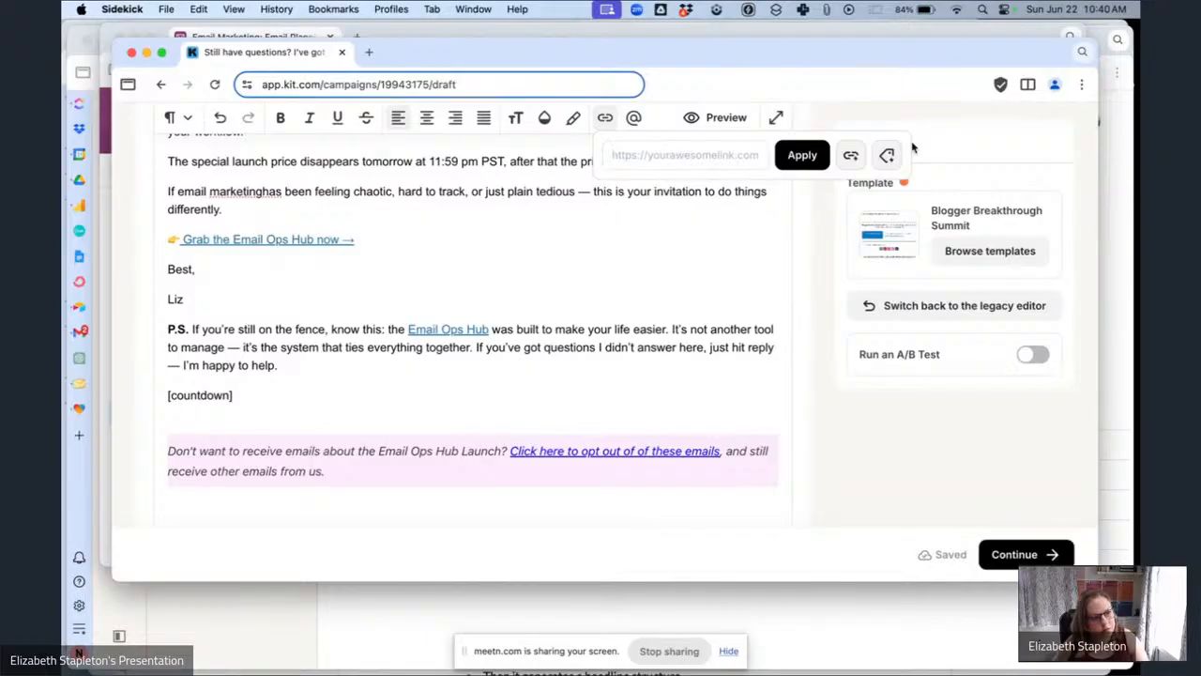
pyautogui.click(850, 156)
pyautogui.click(753, 221)
pyautogui.click(708, 257)
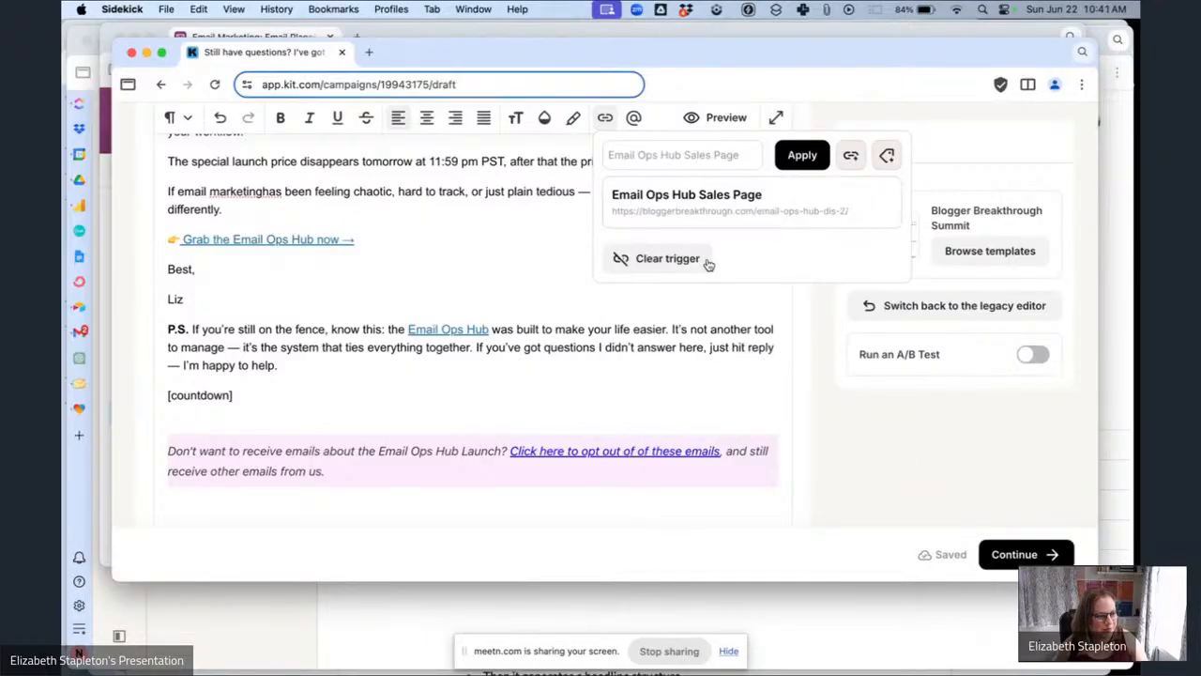
pyautogui.click(803, 161)
# Replace the [countdown] placeholder with a countdown timer ending July 1, 2025 at 12:00 AM.
pyautogui.scroll(-1, 545, 397)
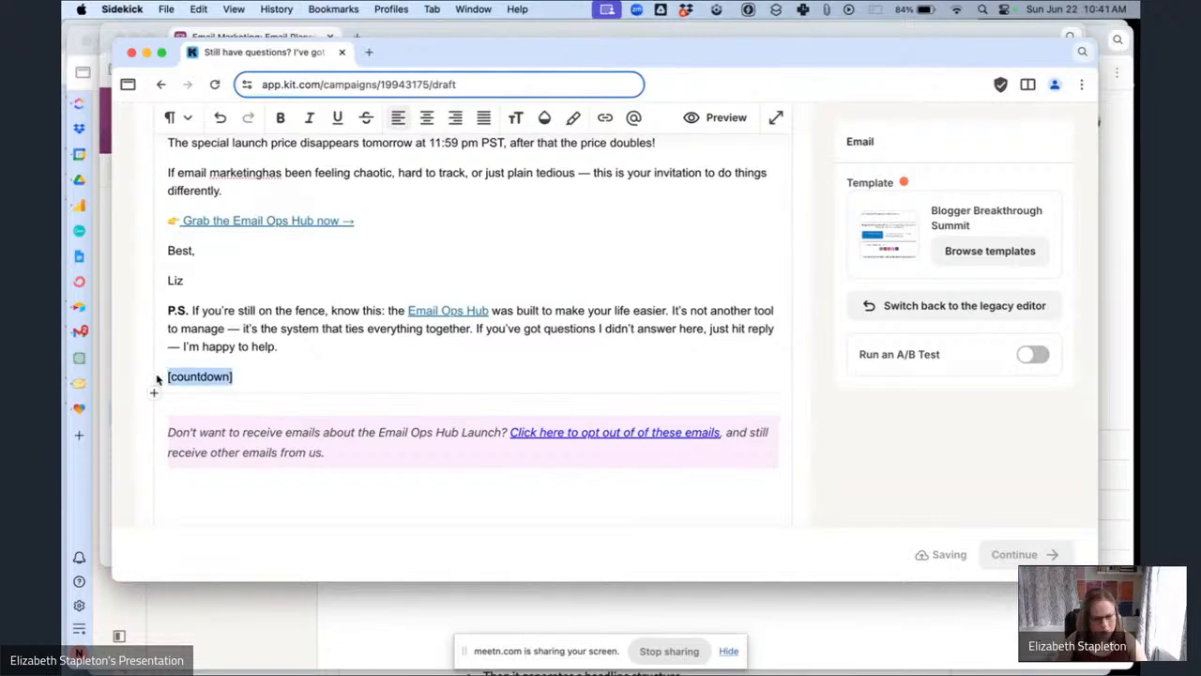
pyautogui.write('/coun')
pyautogui.press('Return')
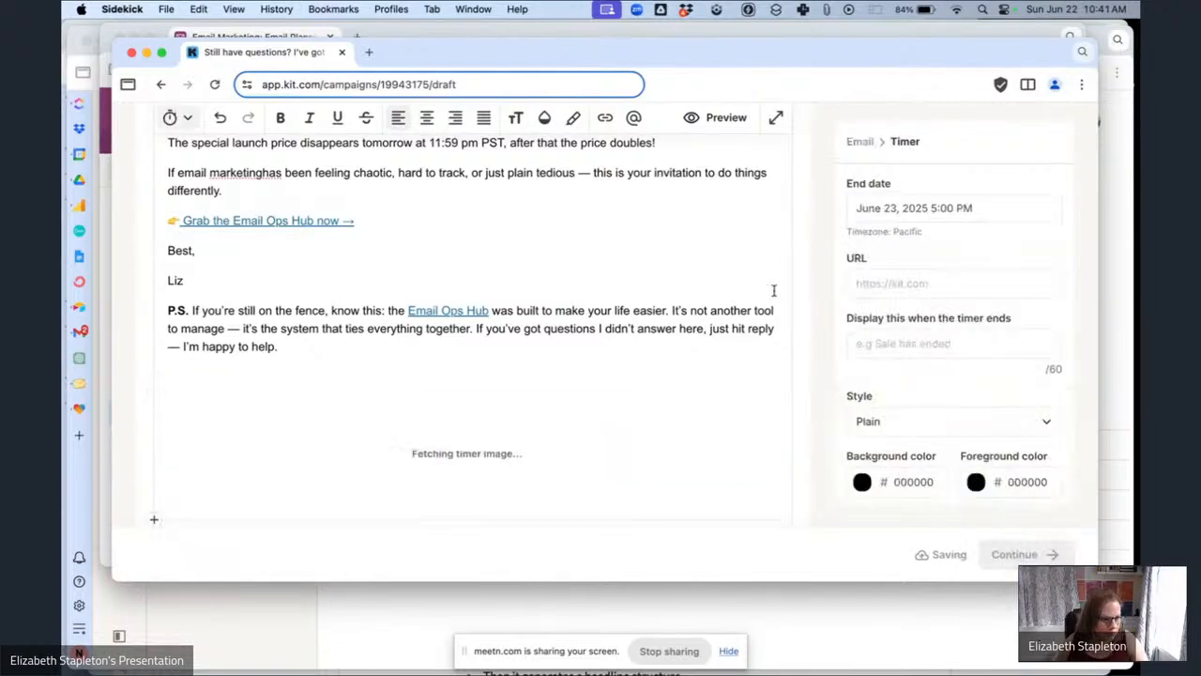
pyautogui.click(891, 209)
pyautogui.click(911, 388)
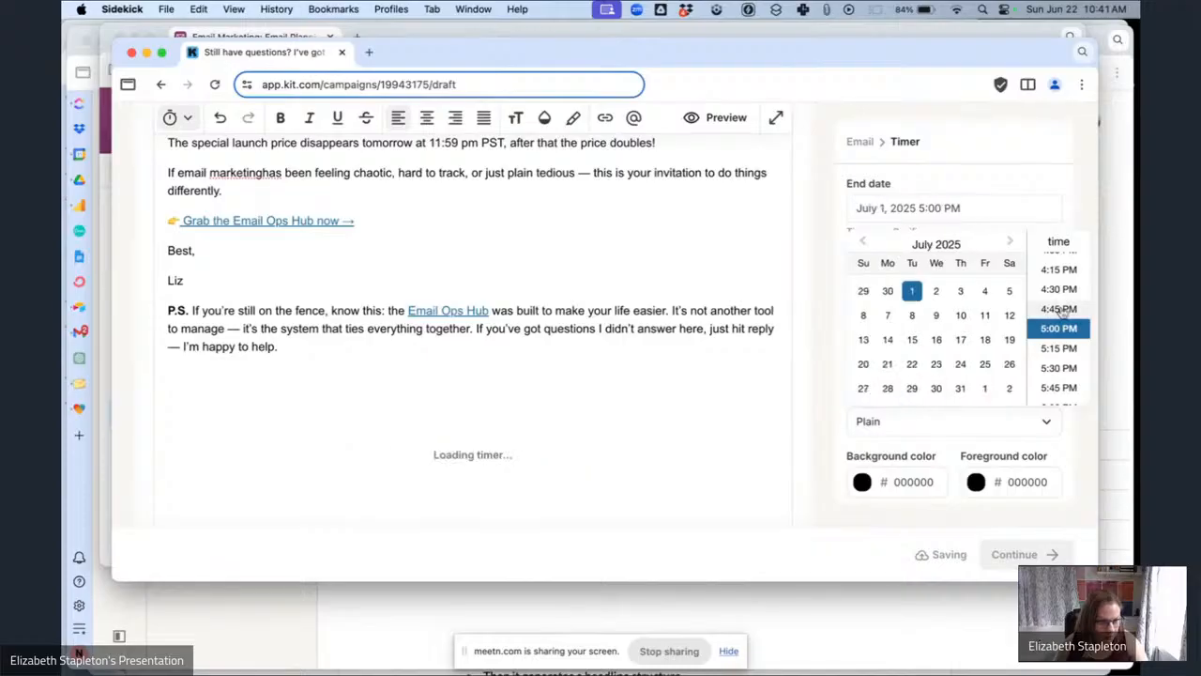
pyautogui.scroll(10, 1075, 307)
pyautogui.scroll(5, 1075, 307)
pyautogui.click(1072, 260)
pyautogui.click(896, 296)
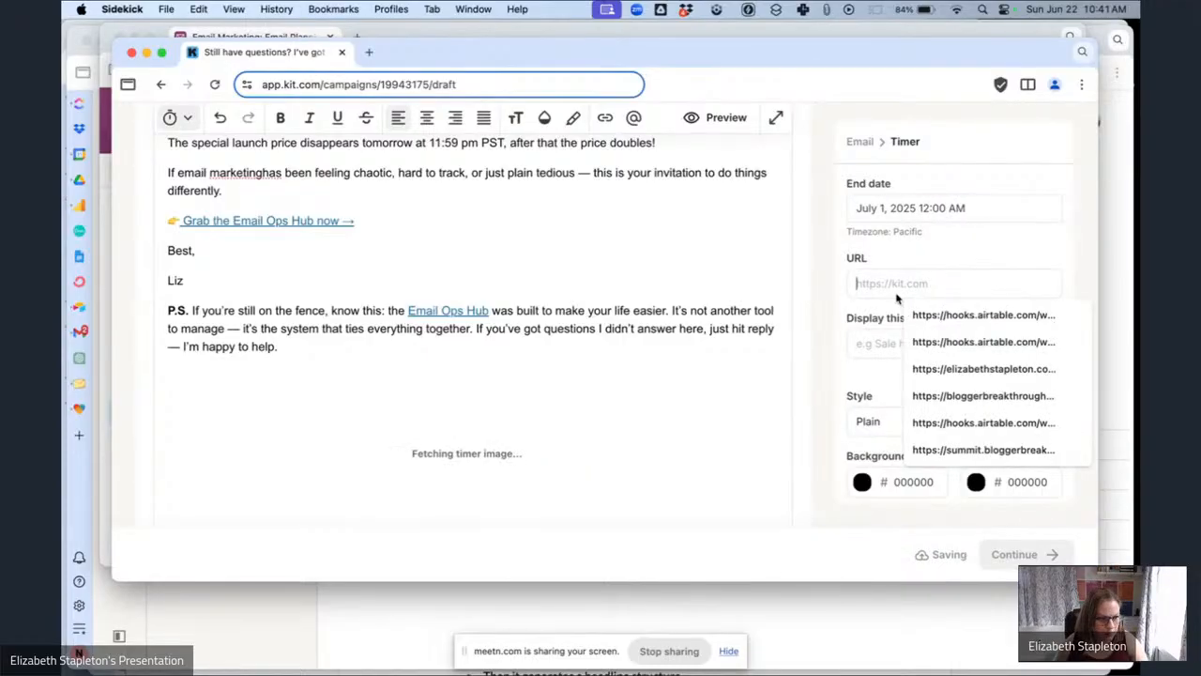
# Paste the bloggerbreakthrough.com/email-ops-hub-dis-2/ sales page URL from clipboard history into the timer's URL.
pyautogui.click(824, 10)
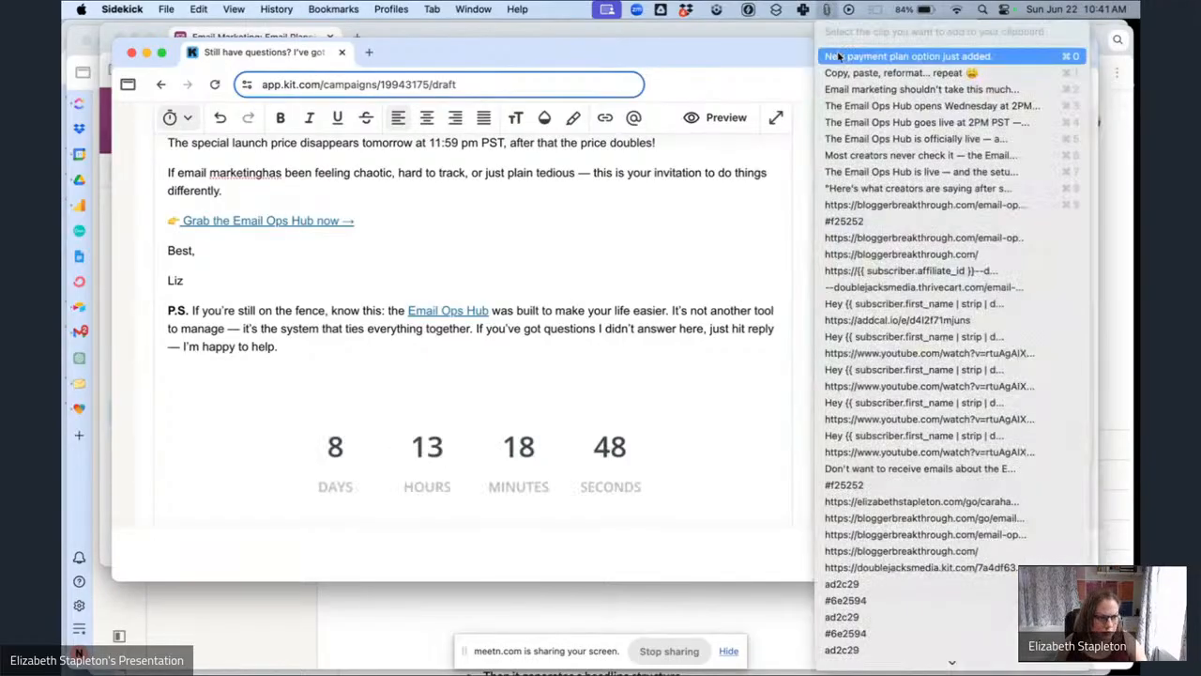
pyautogui.click(924, 204)
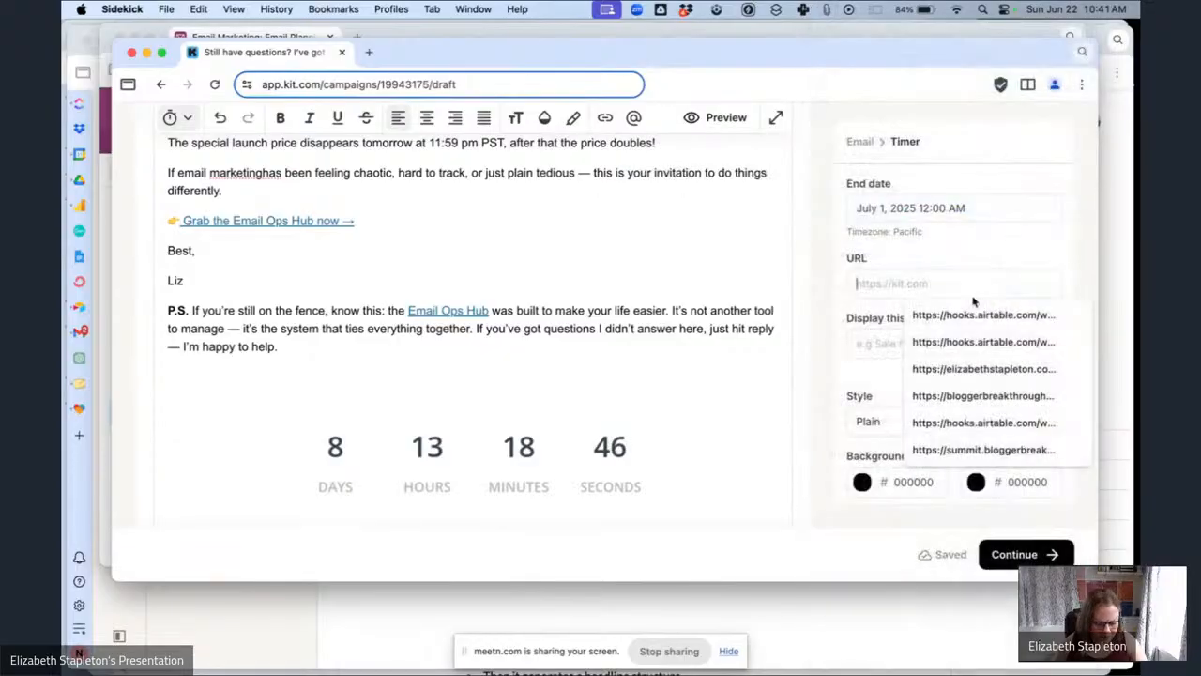
pyautogui.click(925, 287)
pyautogui.press('super+v')
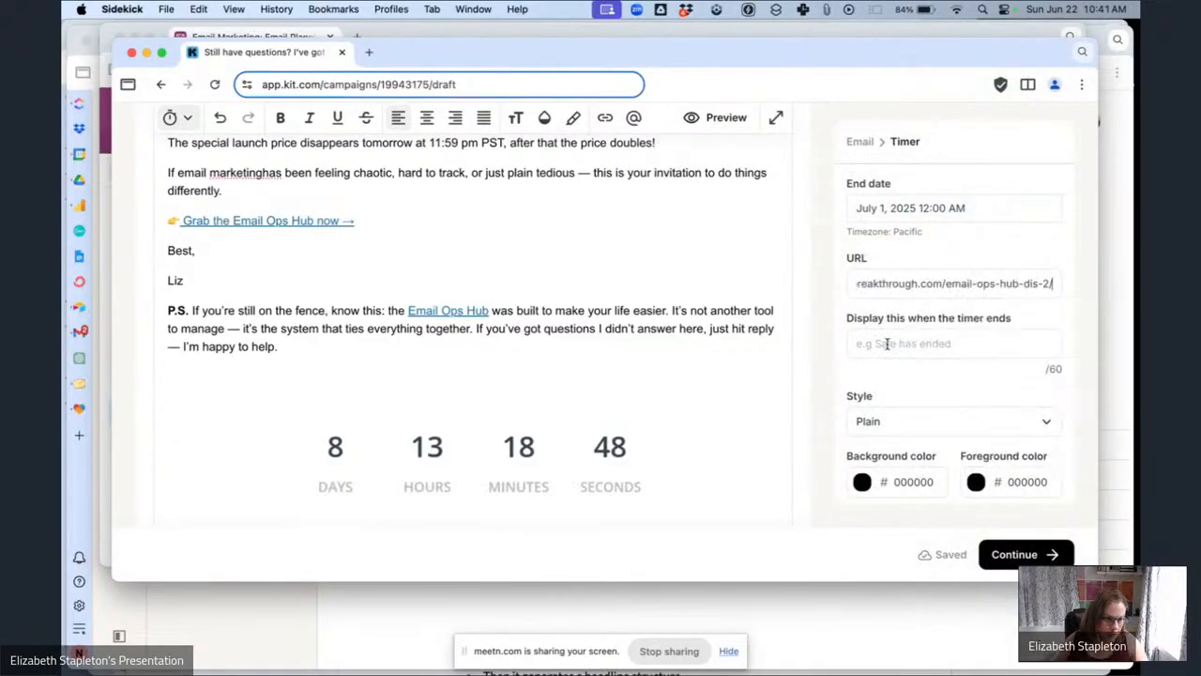
# Set the timer's end message to "Offer Expired!" and its style to Rounded.
pyautogui.click(885, 344)
pyautogui.click(945, 374)
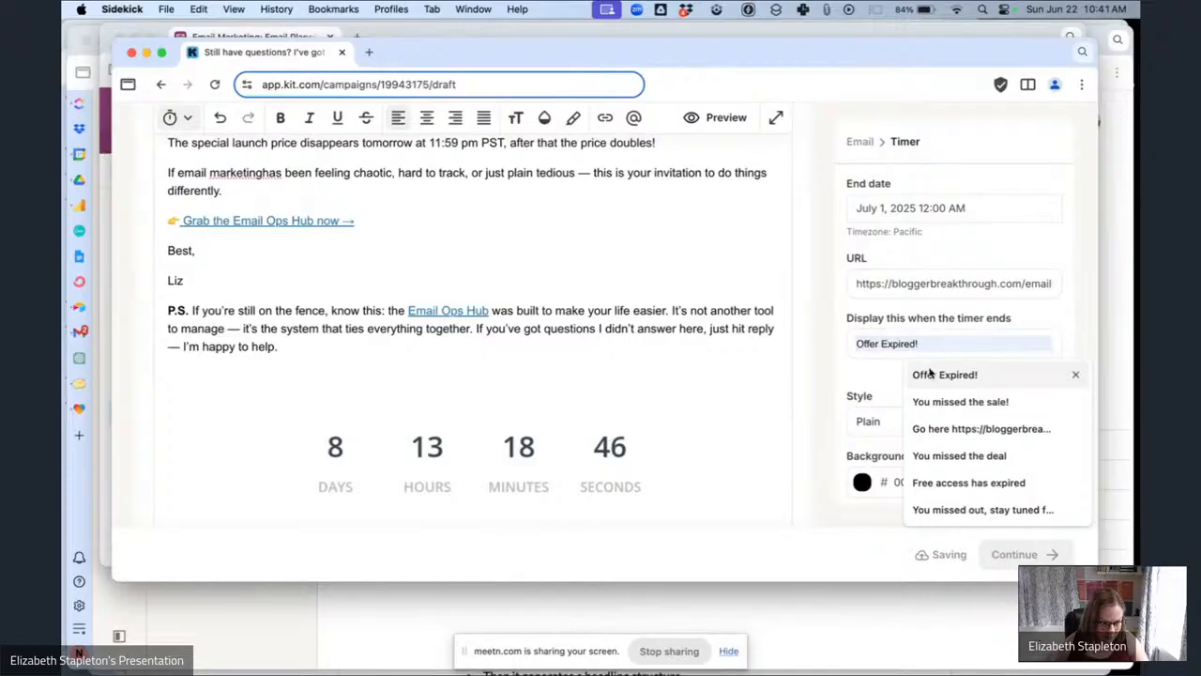
pyautogui.click(936, 423)
pyautogui.click(882, 516)
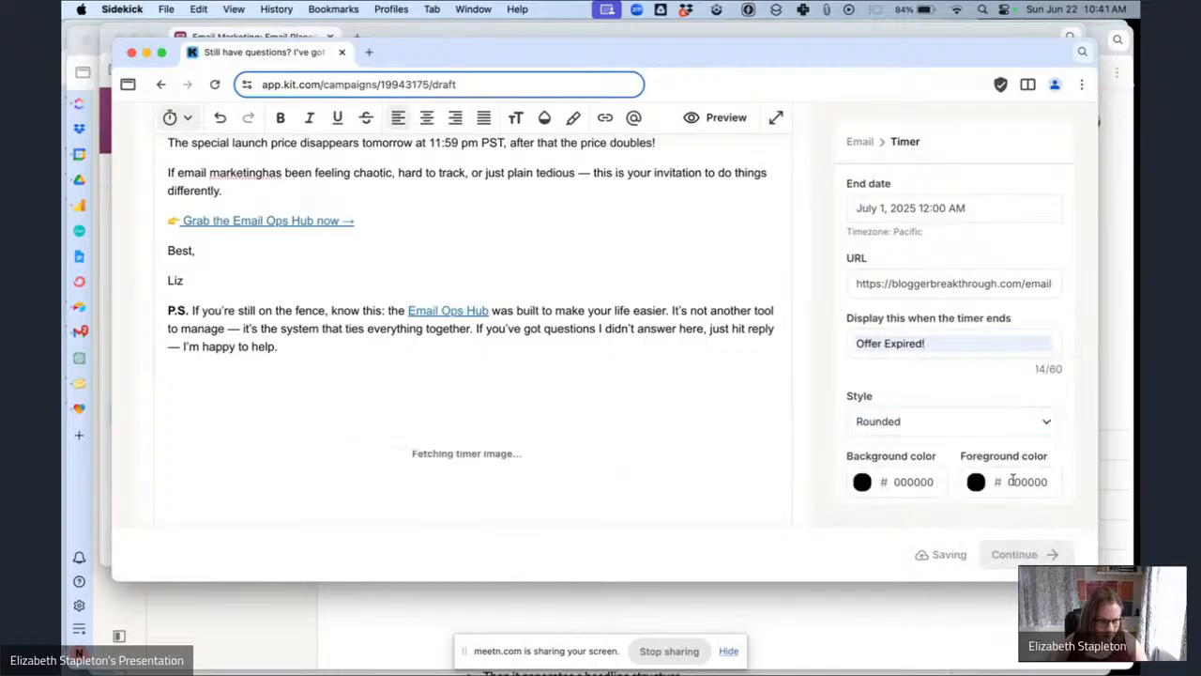
# Set the timer's foreground color to F25252.
pyautogui.doubleClick(1021, 481)
pyautogui.write('f25252')
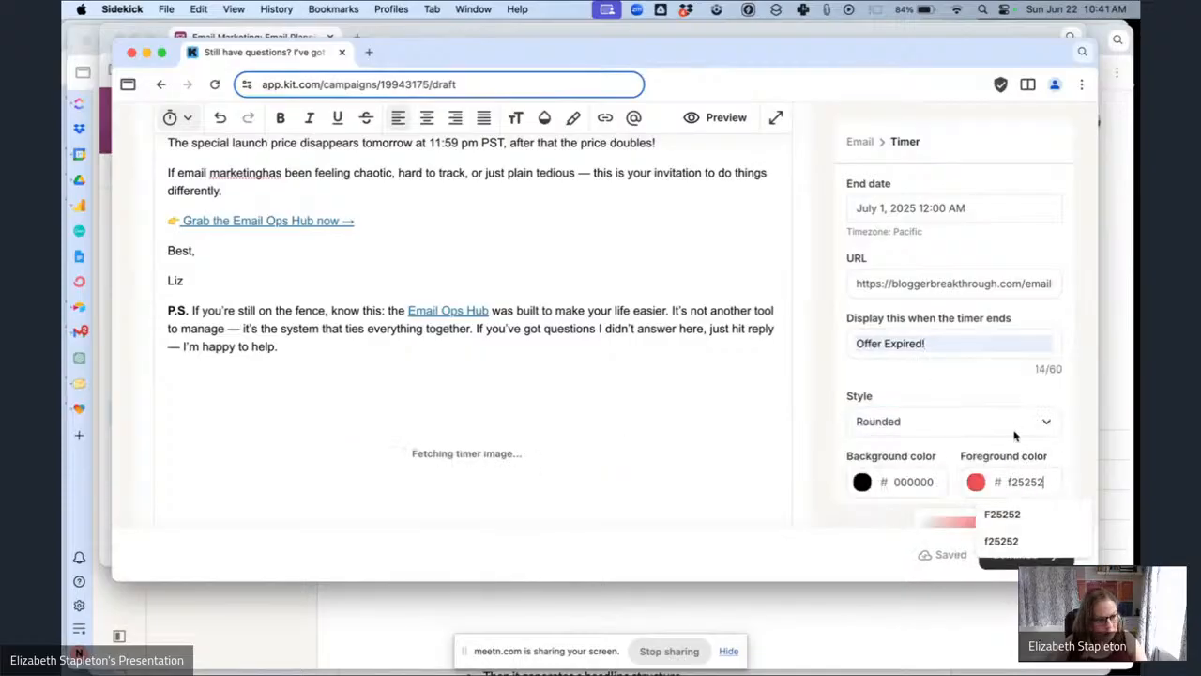
pyautogui.scroll(-5, 592, 351)
# In the planning table, copy the preview text of the "Still have questions? I've got answers." email.
pyautogui.click(216, 36)
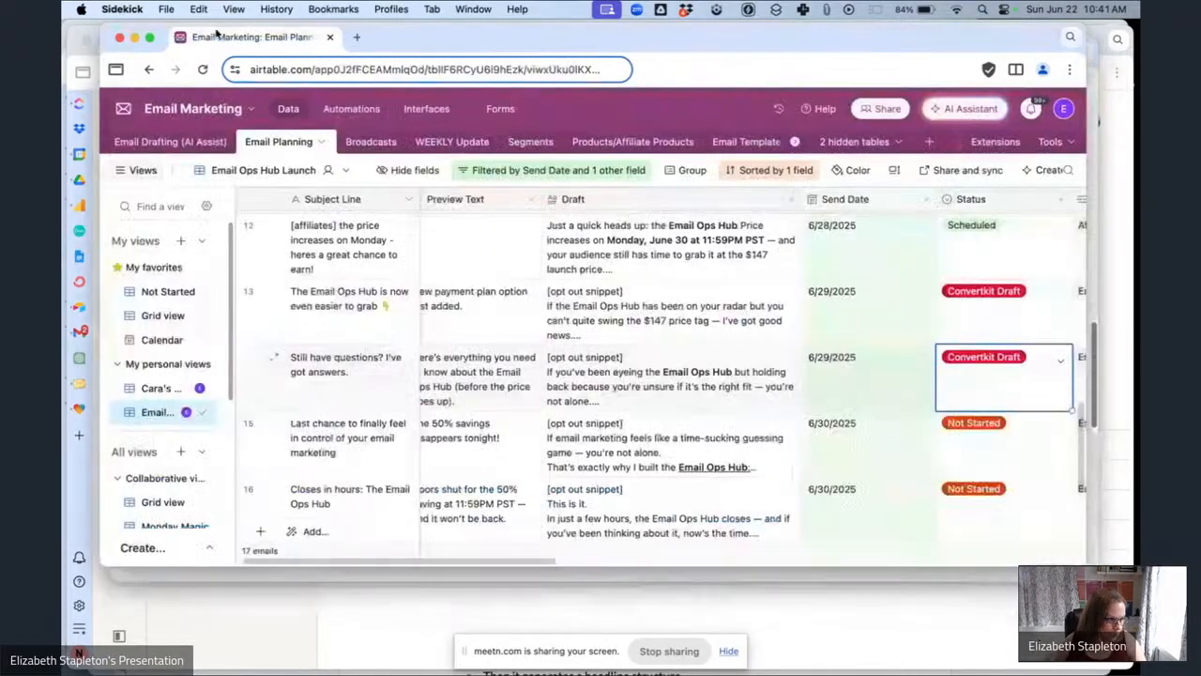
pyautogui.hscroll(-1, 469, 310)
pyautogui.click(462, 373)
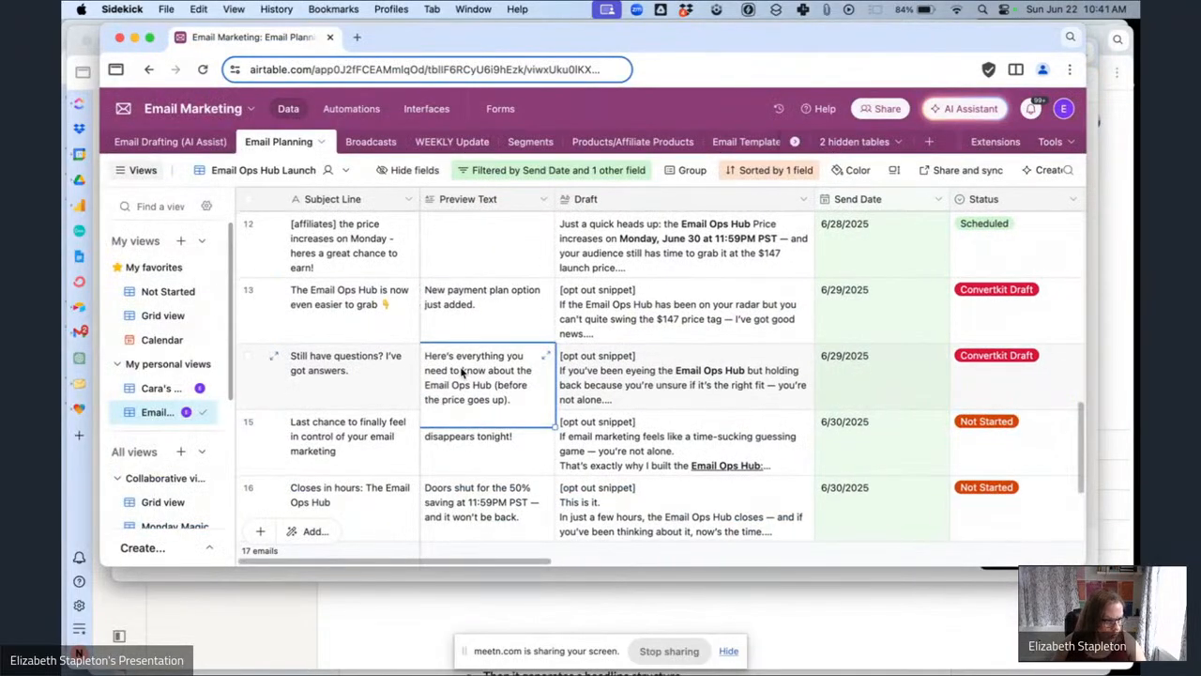
pyautogui.press('cmd+c')
# Back in Kit, continue from the email editor to the broadcast's recipient and send settings.
pyautogui.click(609, 575)
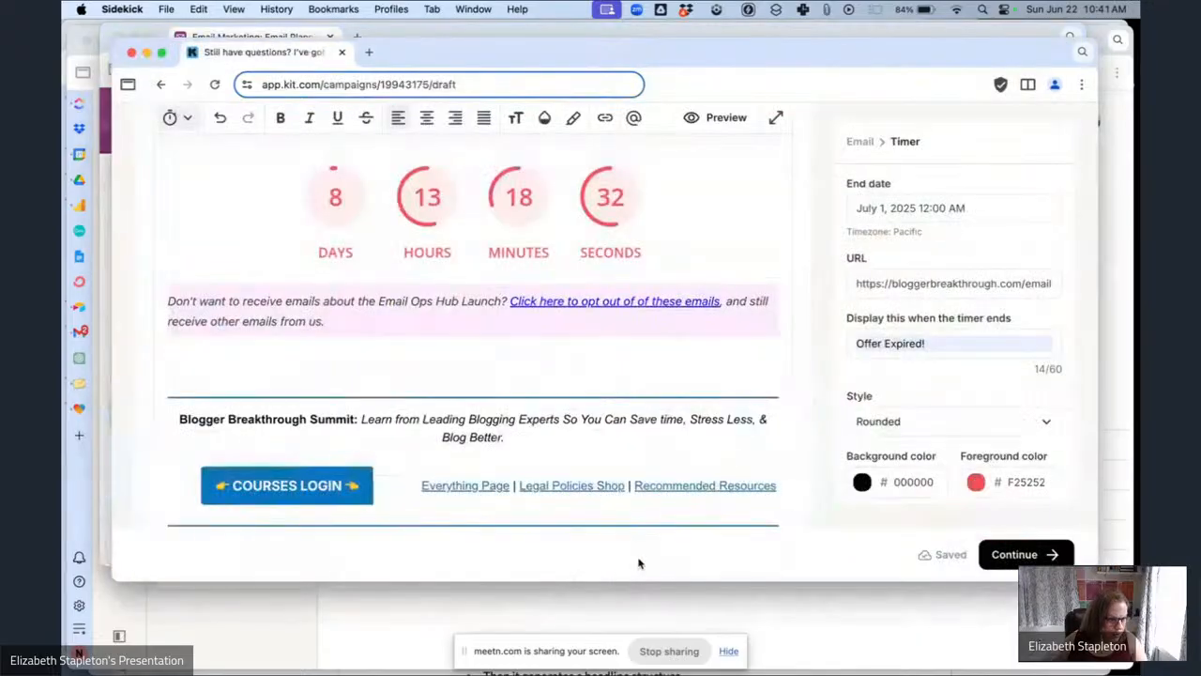
pyautogui.scroll(-4, 638, 422)
pyautogui.click(985, 556)
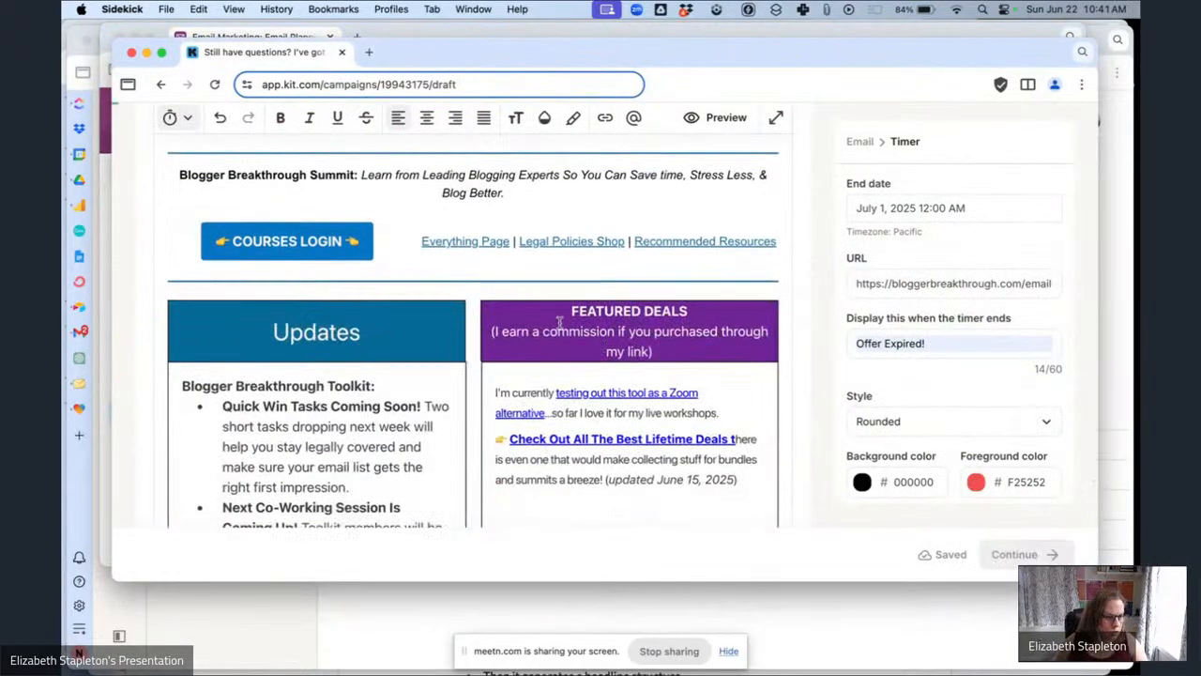
pyautogui.click(545, 378)
pyautogui.scroll(-3, 553, 343)
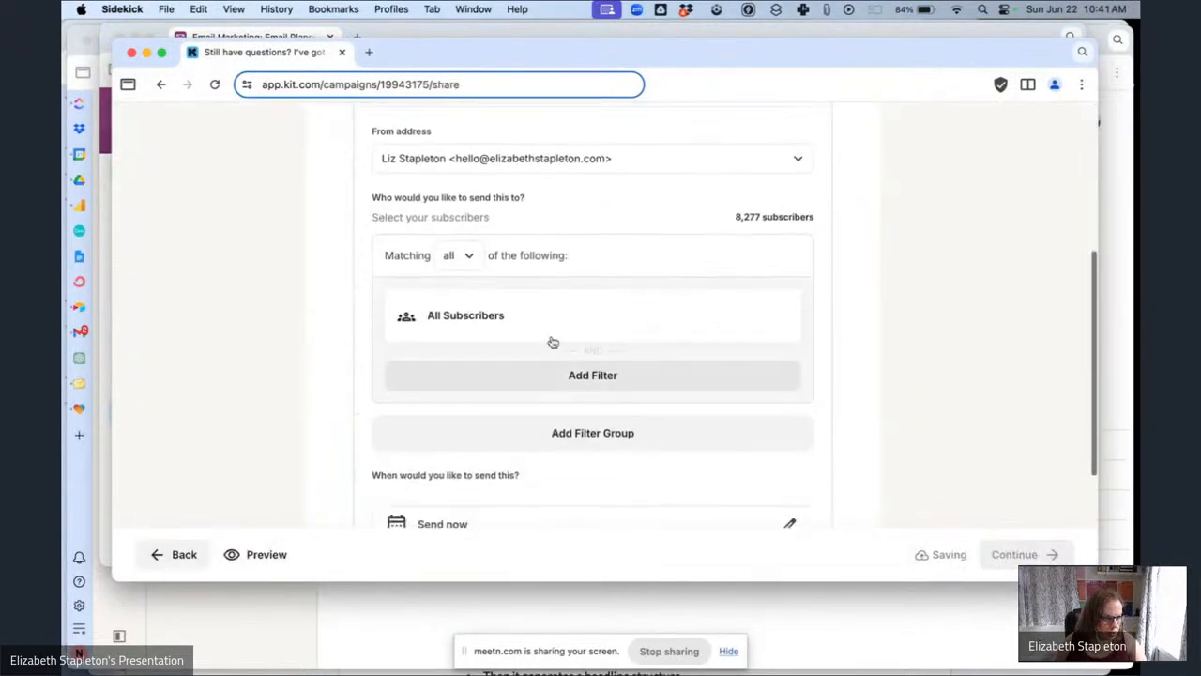
# Add a recipient filter limiting the broadcast to subscribers within the Email Ops Hub Sales Pitch Segment.
pyautogui.click(553, 339)
pyautogui.click(590, 344)
pyautogui.click(595, 161)
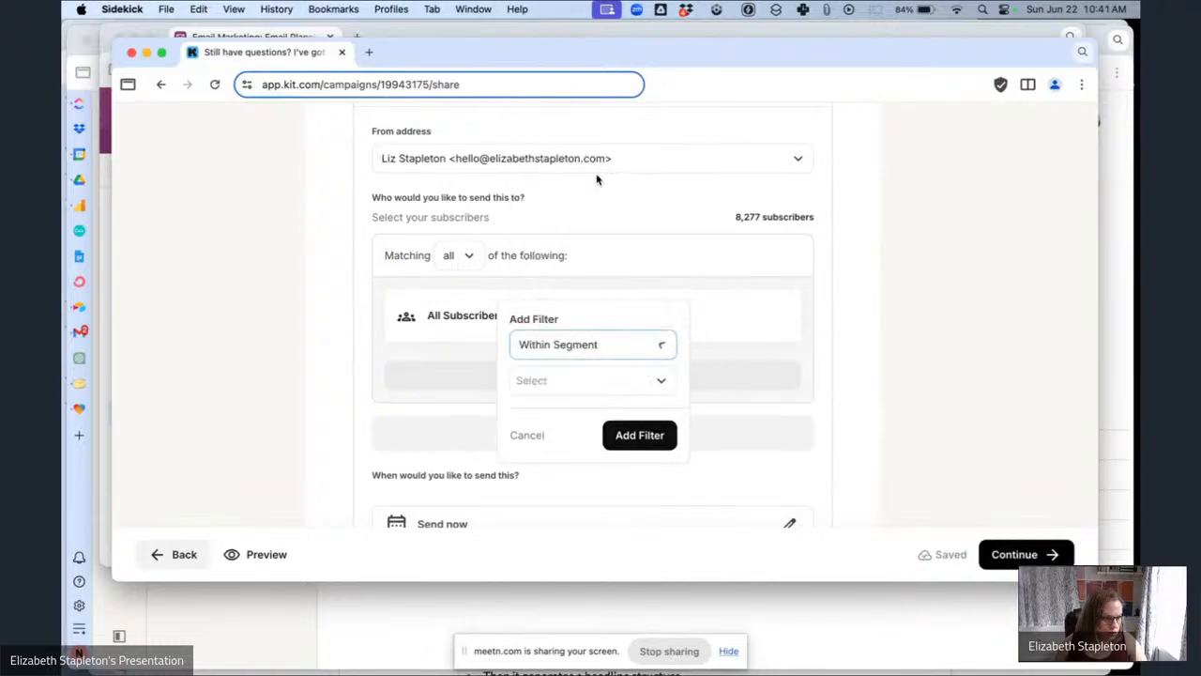
pyautogui.click(568, 385)
pyautogui.write('e')
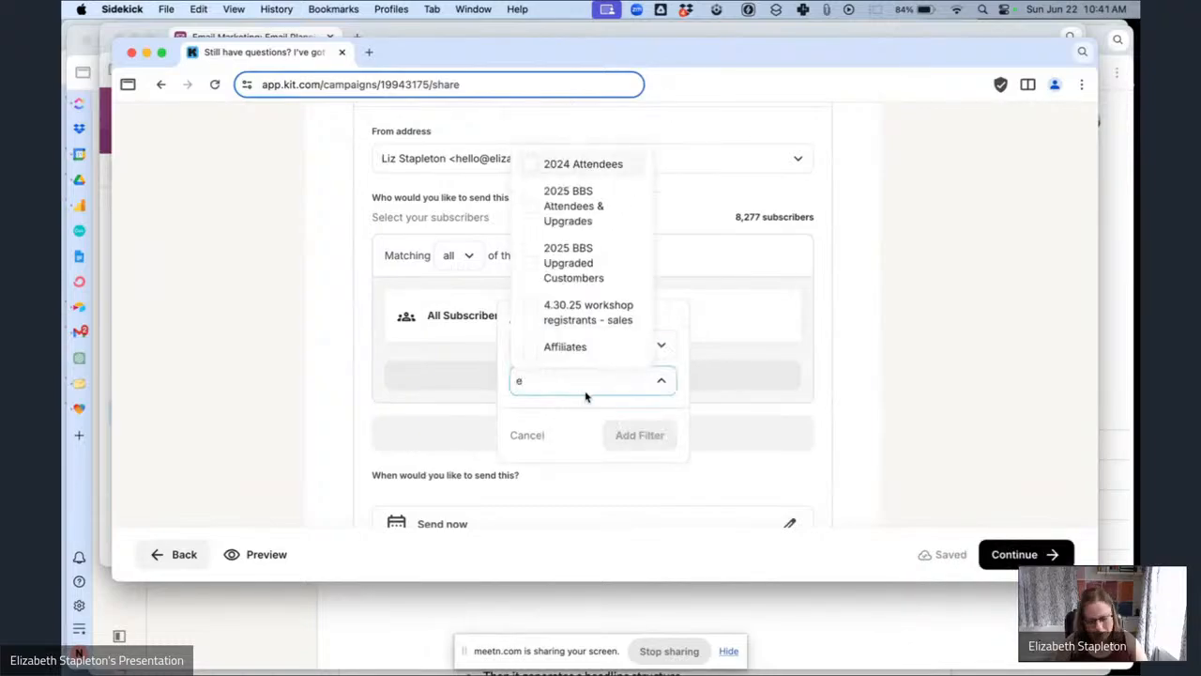
pyautogui.write('ma')
pyautogui.click(584, 441)
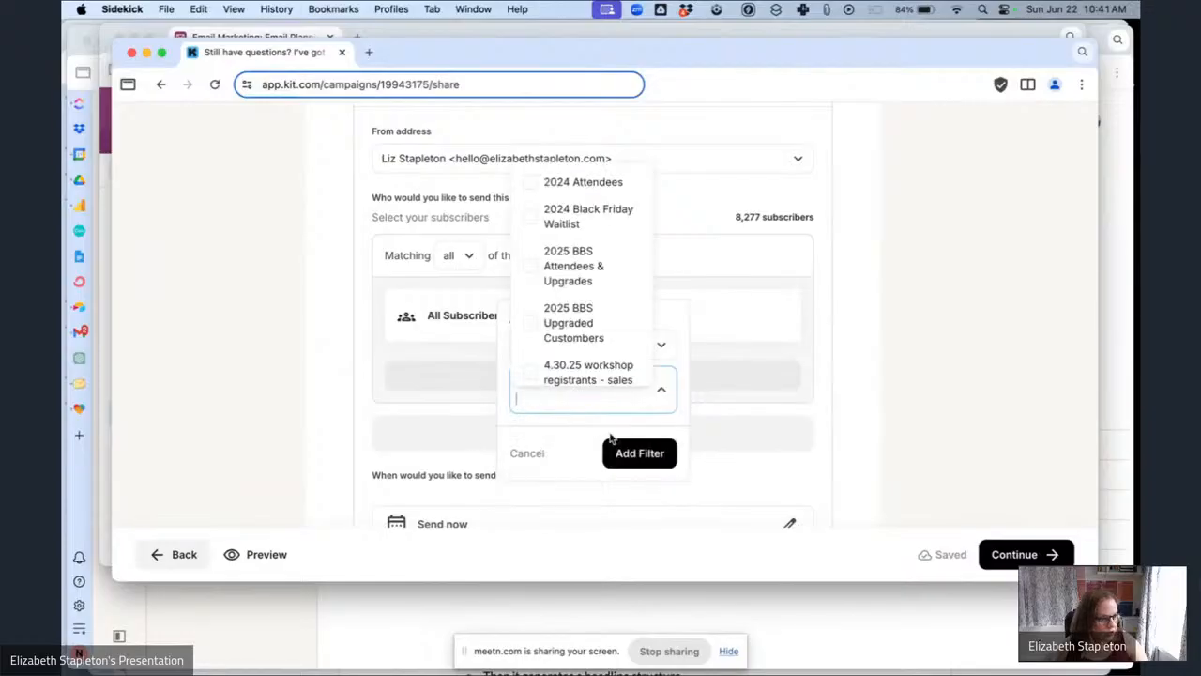
pyautogui.click(636, 450)
# Expand the advanced options and paste the copied preview text into the broadcast's preview text.
pyautogui.scroll(-2, 761, 442)
pyautogui.scroll(-2, 617, 394)
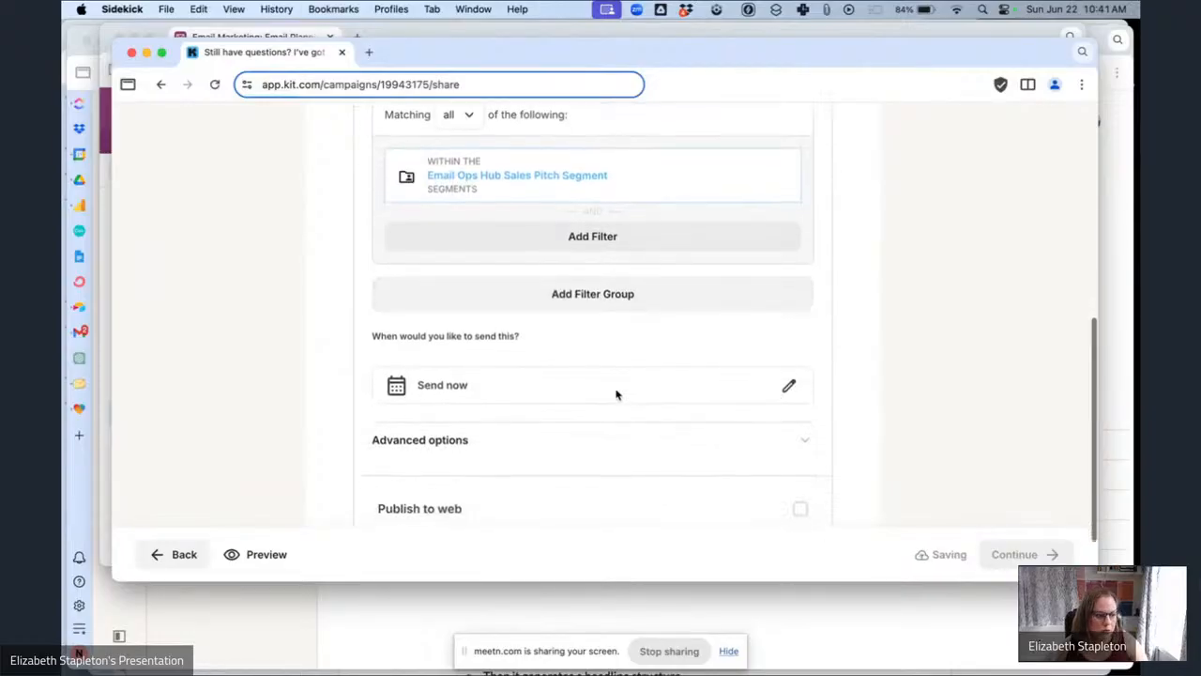
pyautogui.click(716, 413)
pyautogui.scroll(-1, 543, 457)
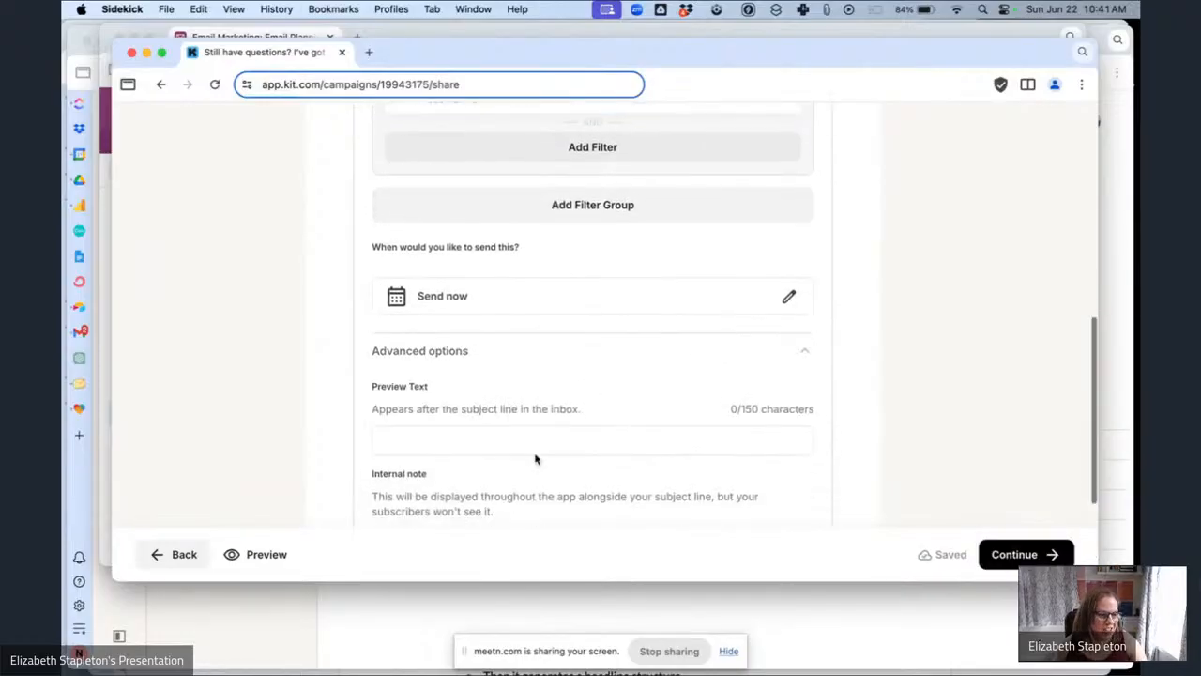
pyautogui.click(517, 435)
pyautogui.press('super+v')
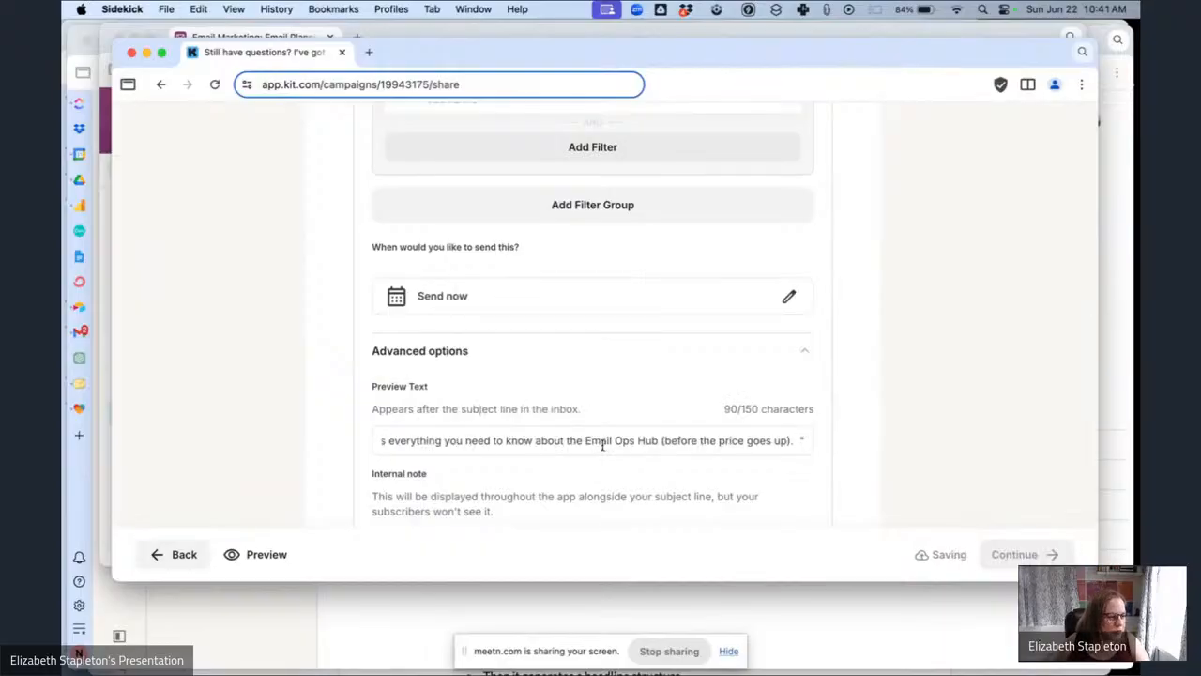
# In the planning table, check the notes on when this email should be sent.
pyautogui.click(240, 36)
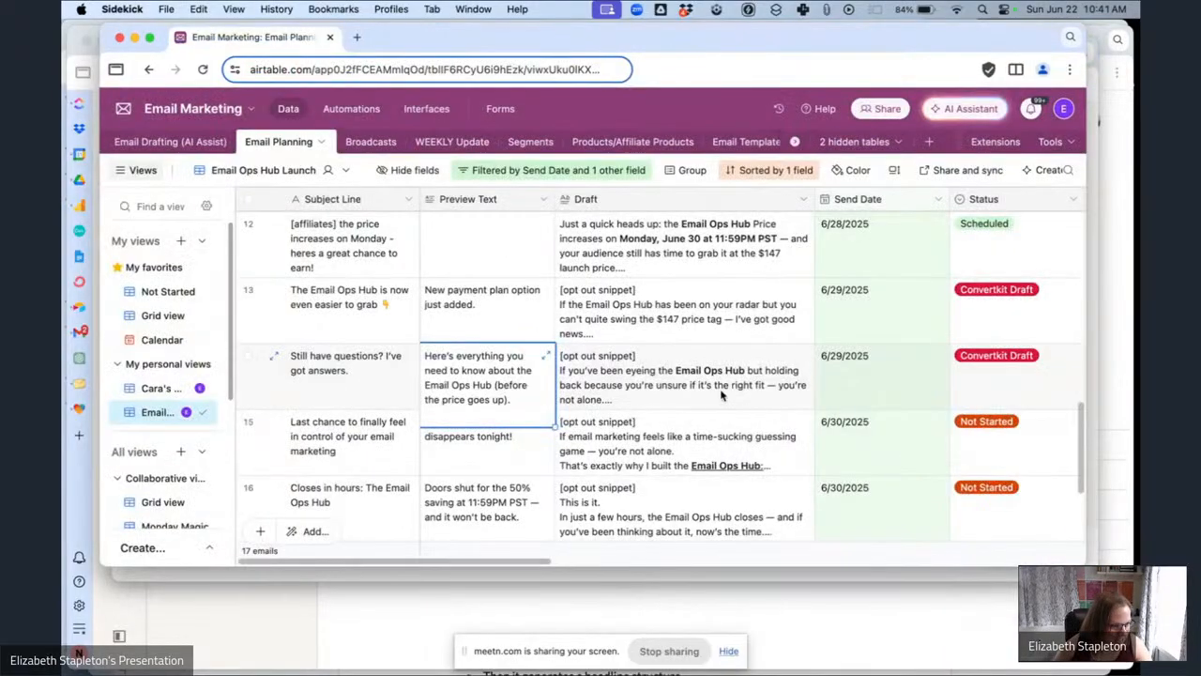
pyautogui.hscroll(10, 871, 379)
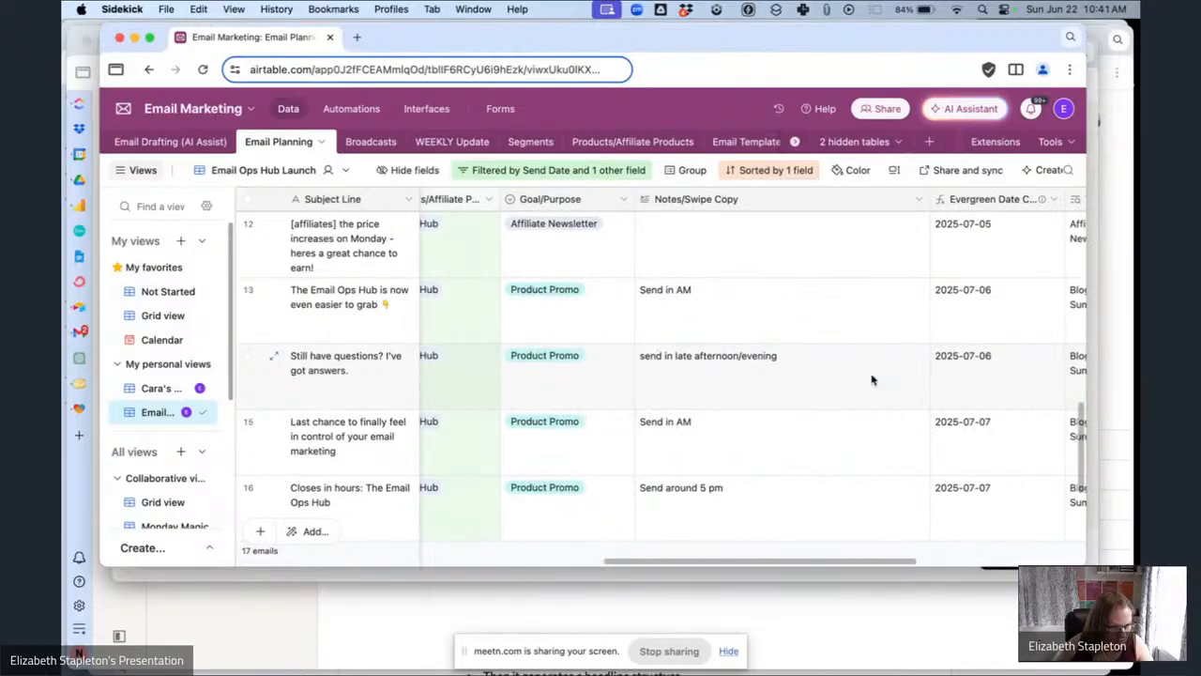
pyautogui.hscroll(-1, 871, 379)
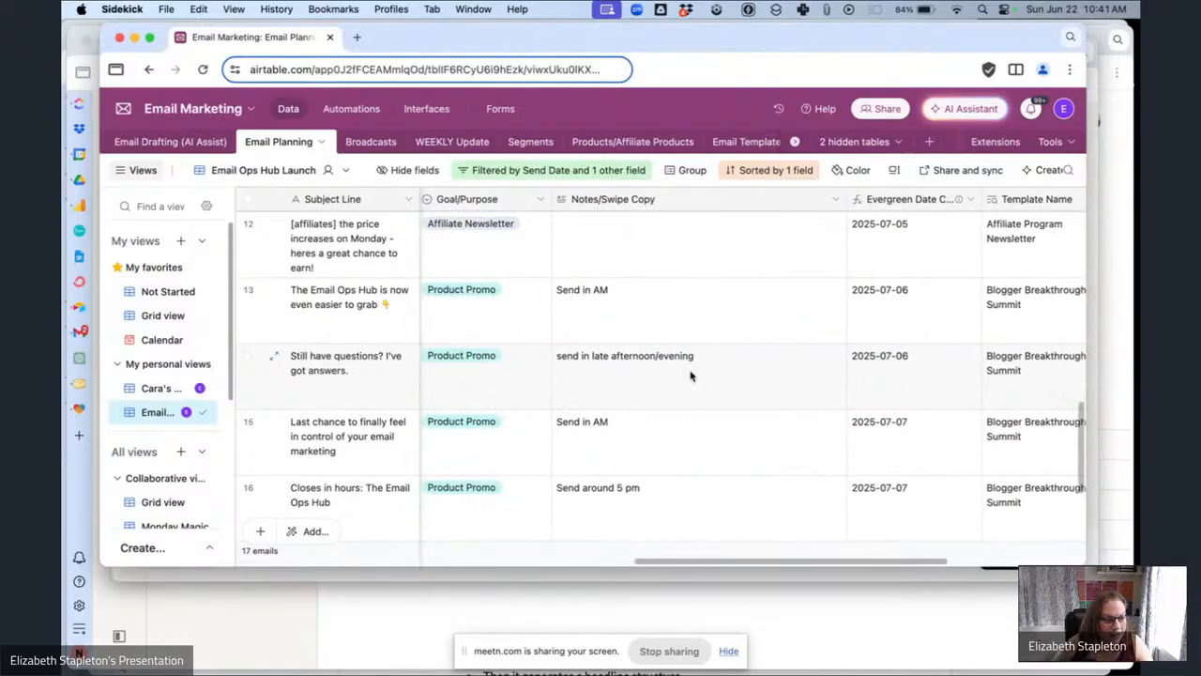
pyautogui.click(560, 581)
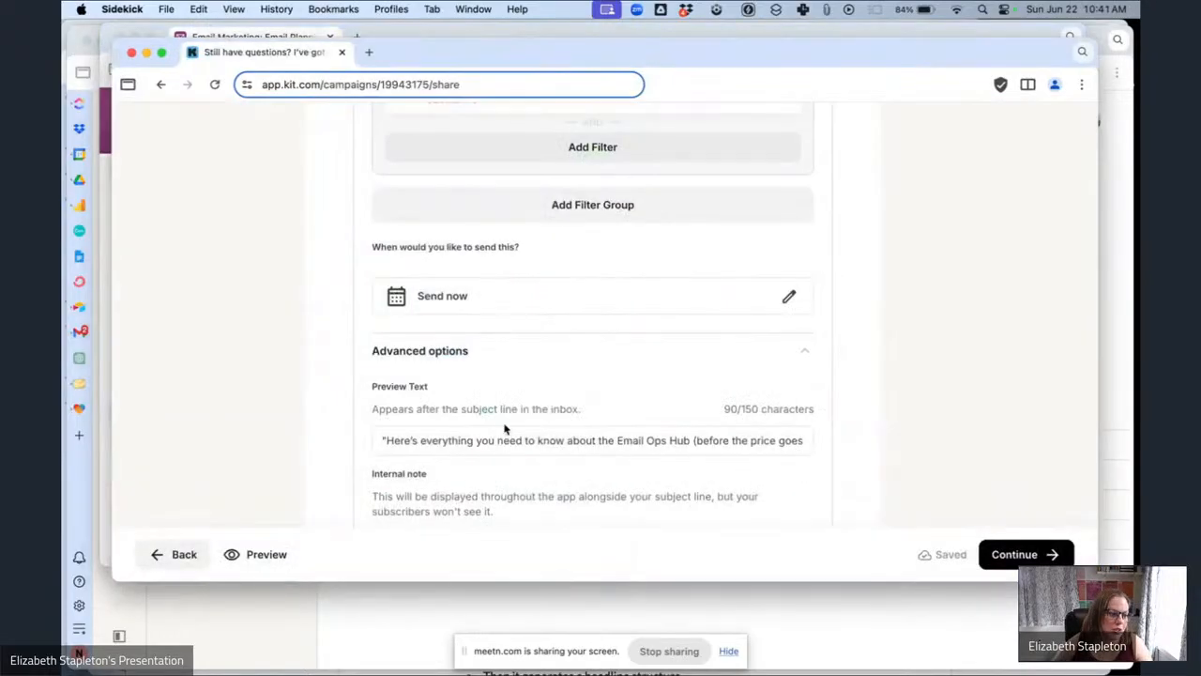
# Schedule the broadcast for June 29, 2025 at 4:50 PM.
pyautogui.click(787, 299)
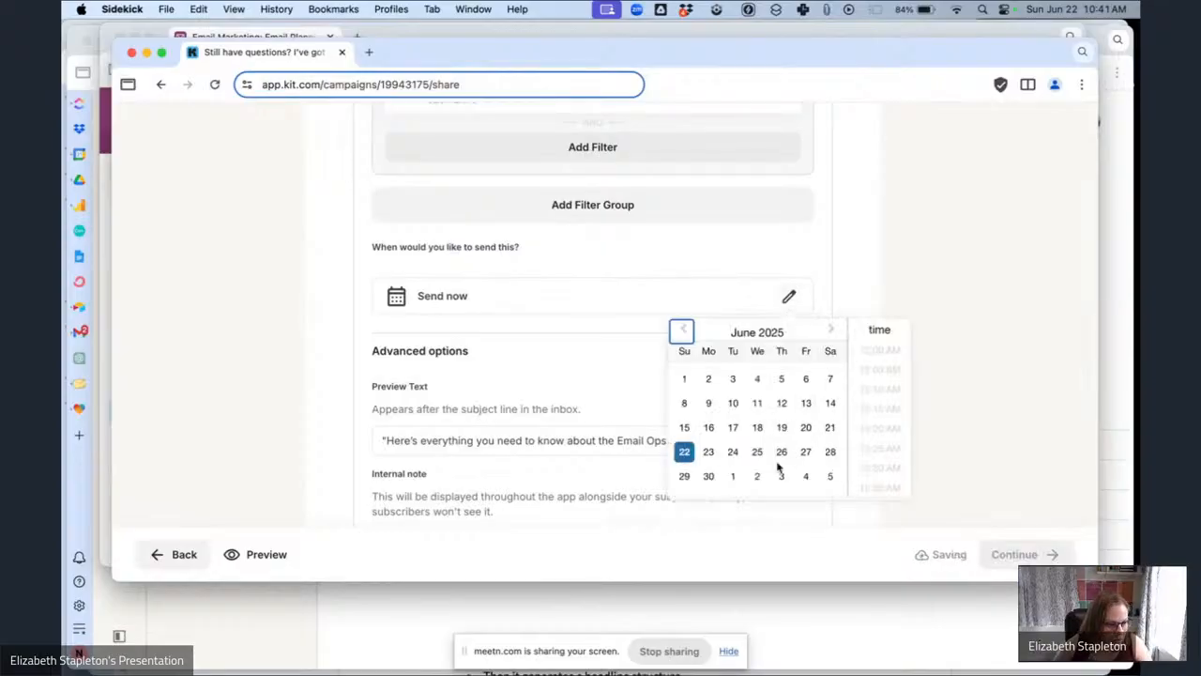
pyautogui.click(685, 477)
pyautogui.scroll(-20, 868, 457)
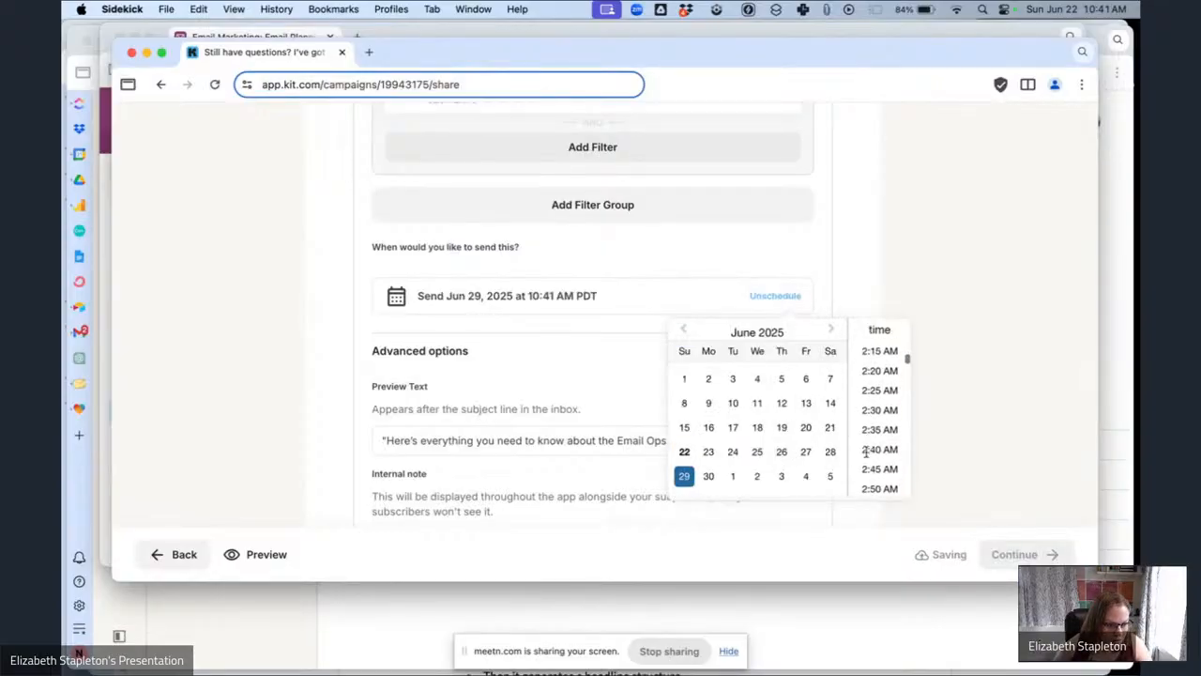
pyautogui.scroll(-8, 868, 456)
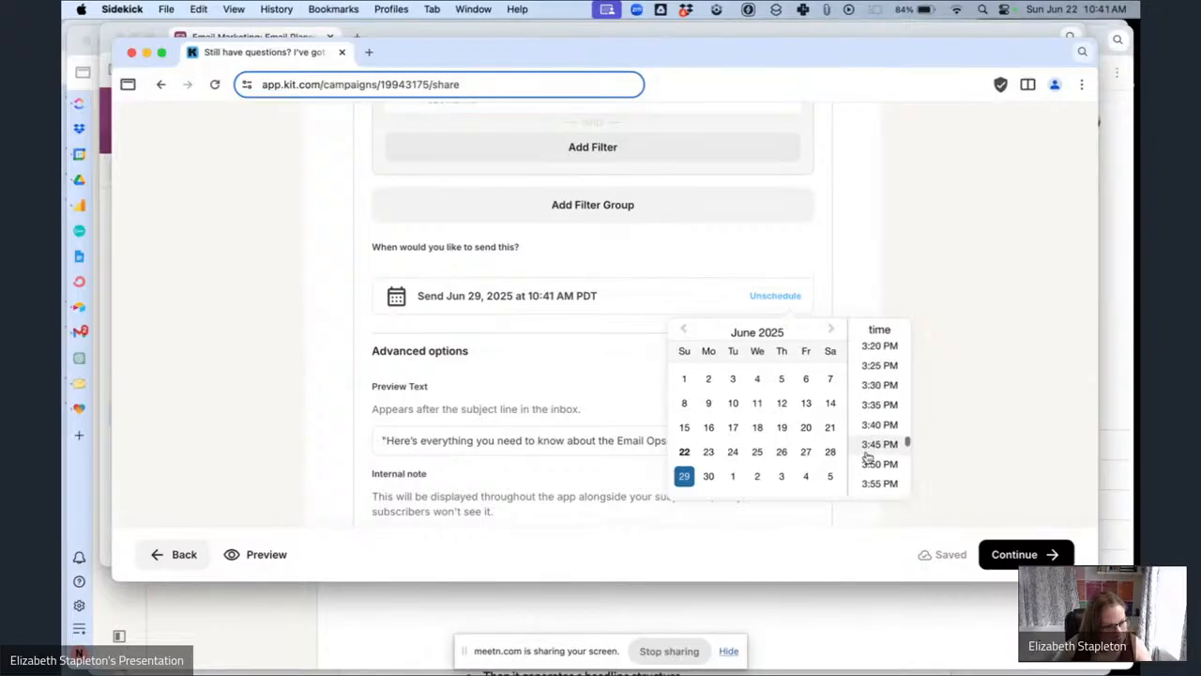
pyautogui.scroll(-2, 868, 457)
pyautogui.click(868, 457)
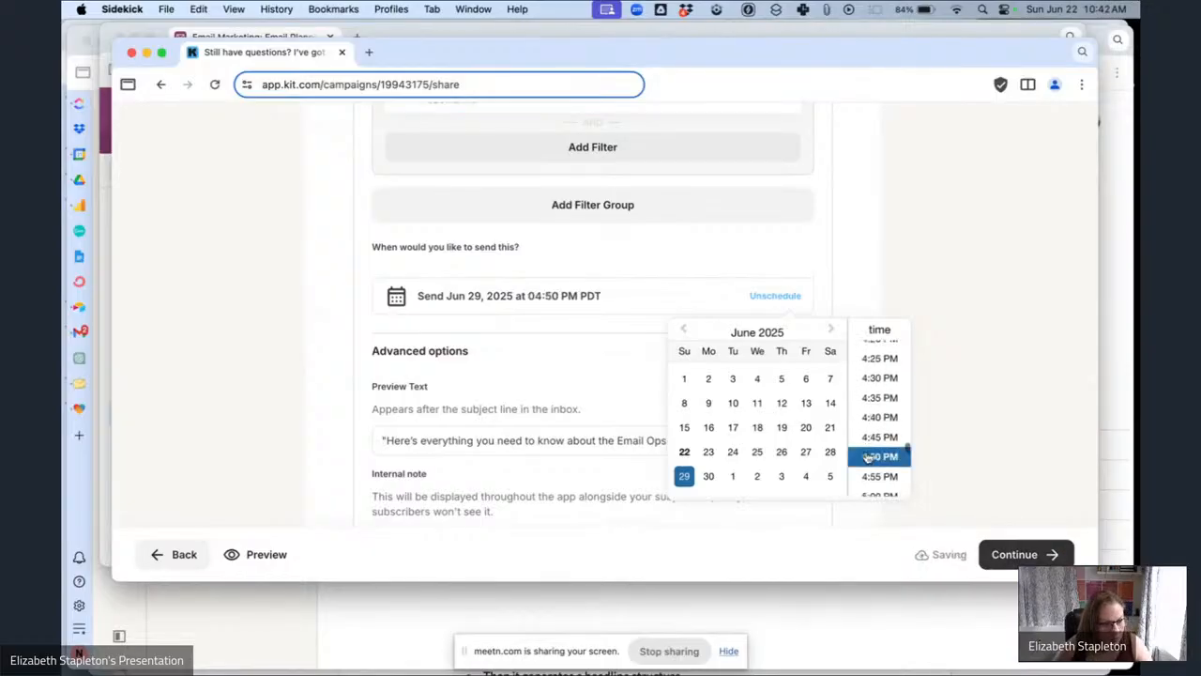
pyautogui.click(992, 454)
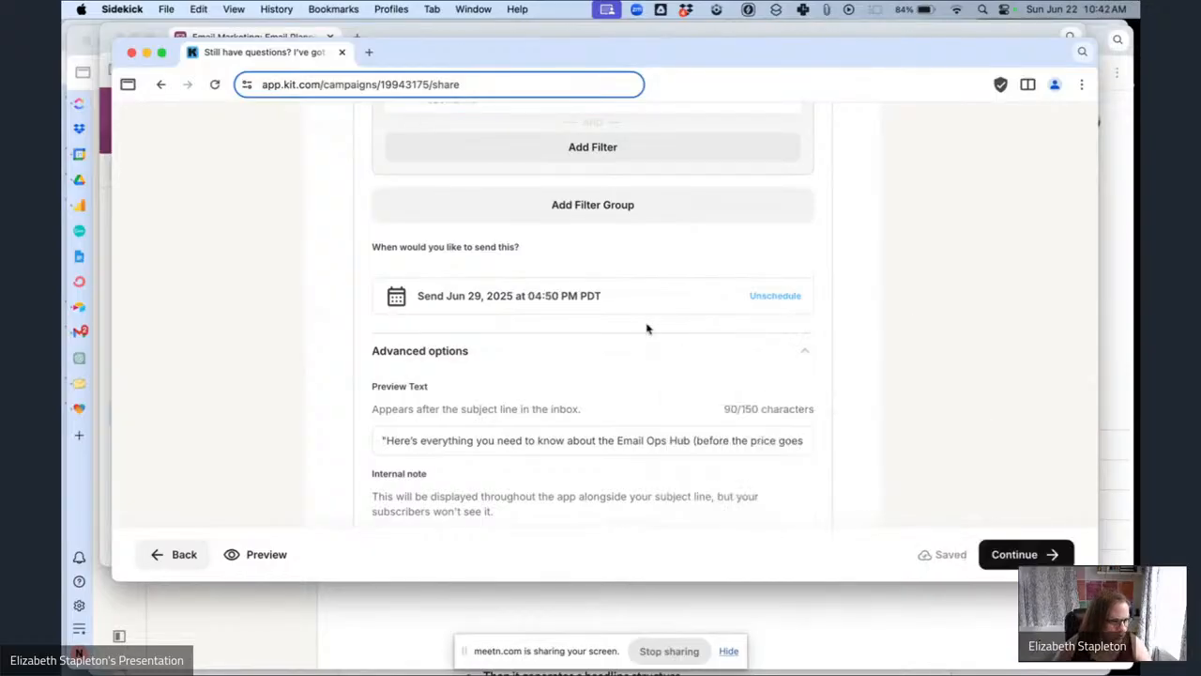
# Remove the quotation marks surrounding the pasted preview text.
pyautogui.click(386, 440)
pyautogui.press('BackSpace')
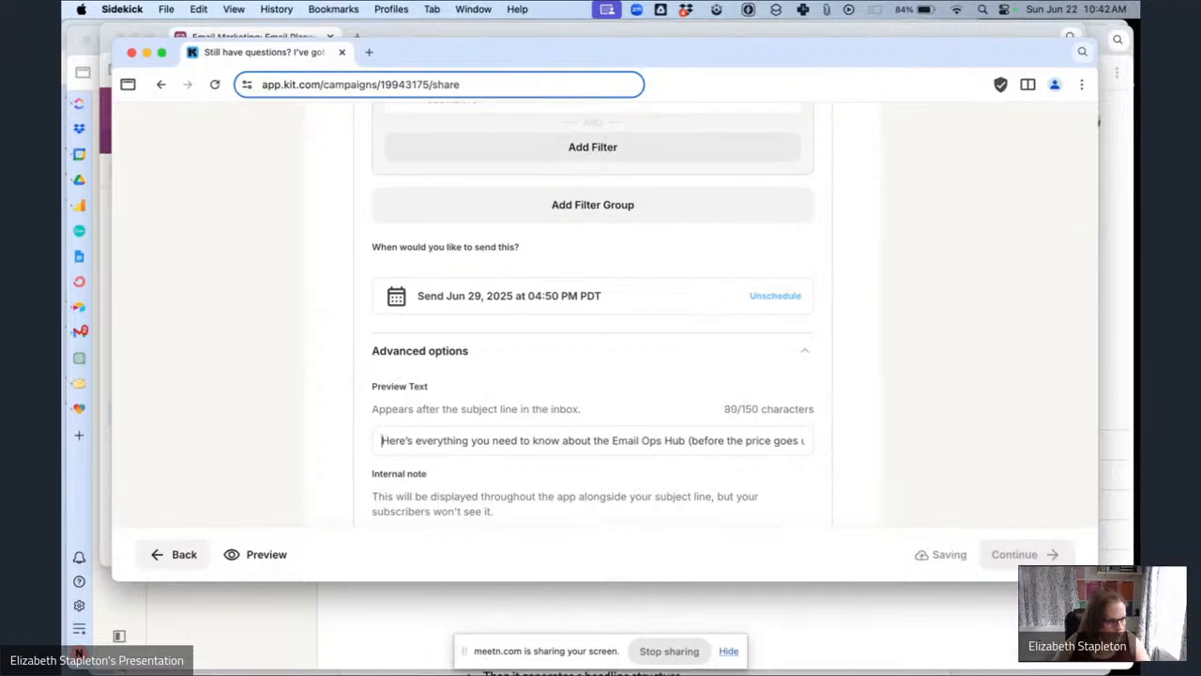
pyautogui.click(801, 440)
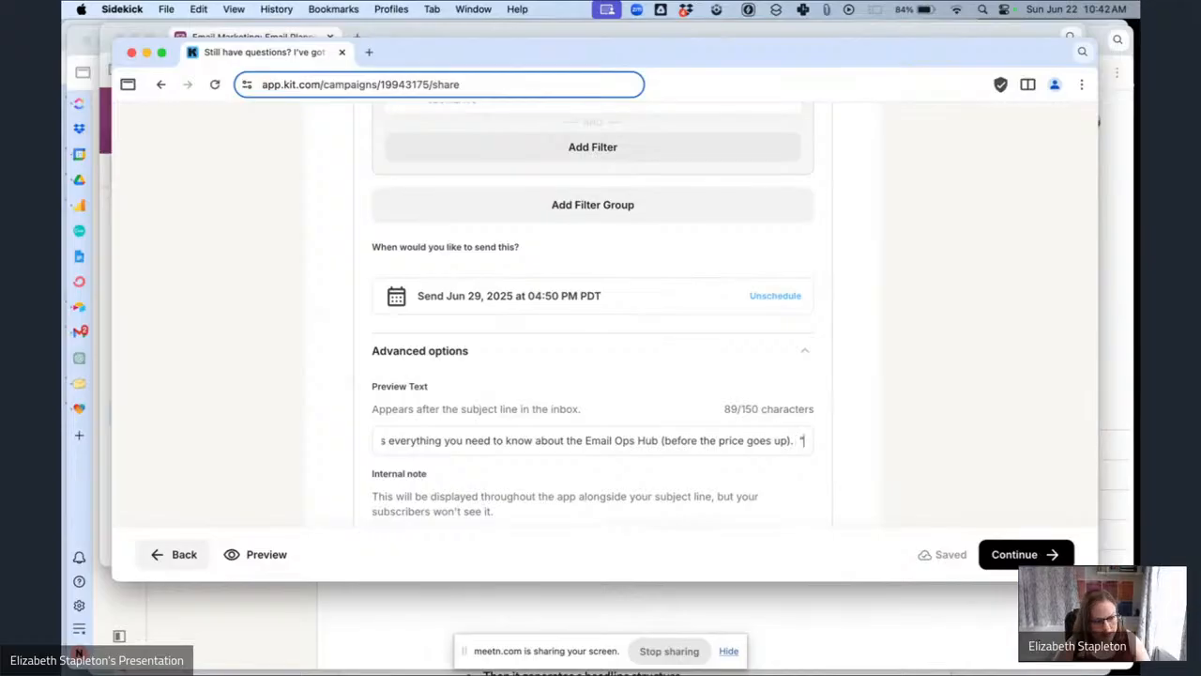
pyautogui.press('BackSpace')
pyautogui.press('BackSpace')
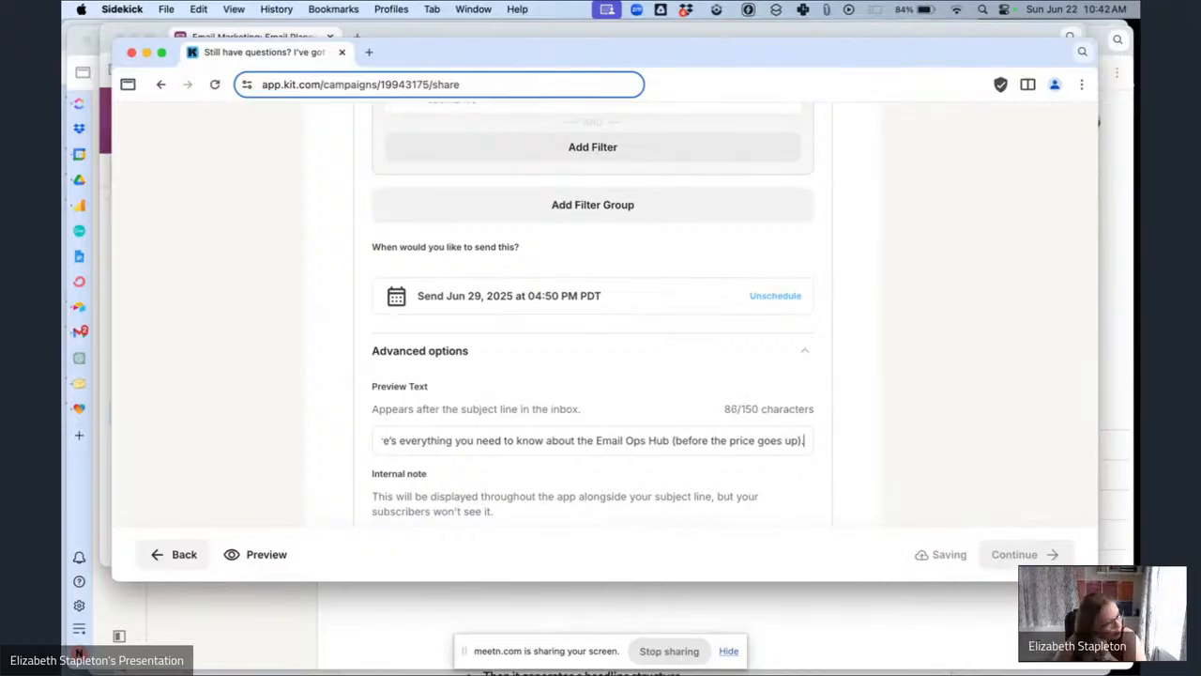
pyautogui.scroll(-2, 699, 483)
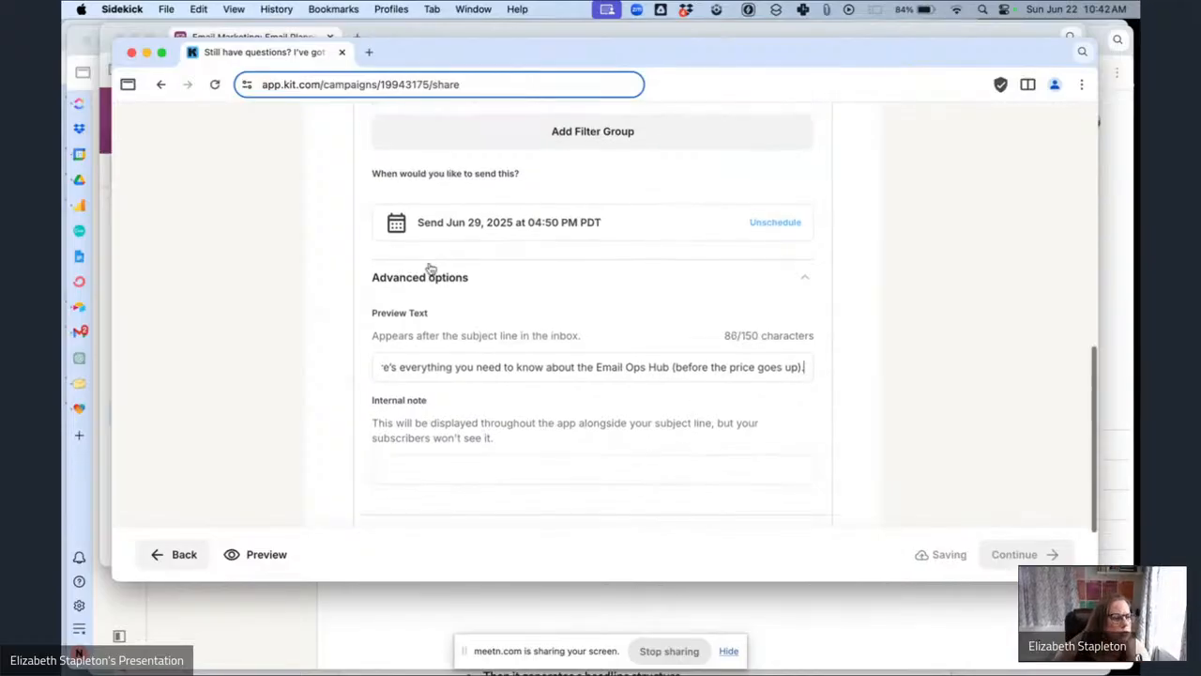
# In the planning table, check the segment assigned to this email.
pyautogui.click(302, 40)
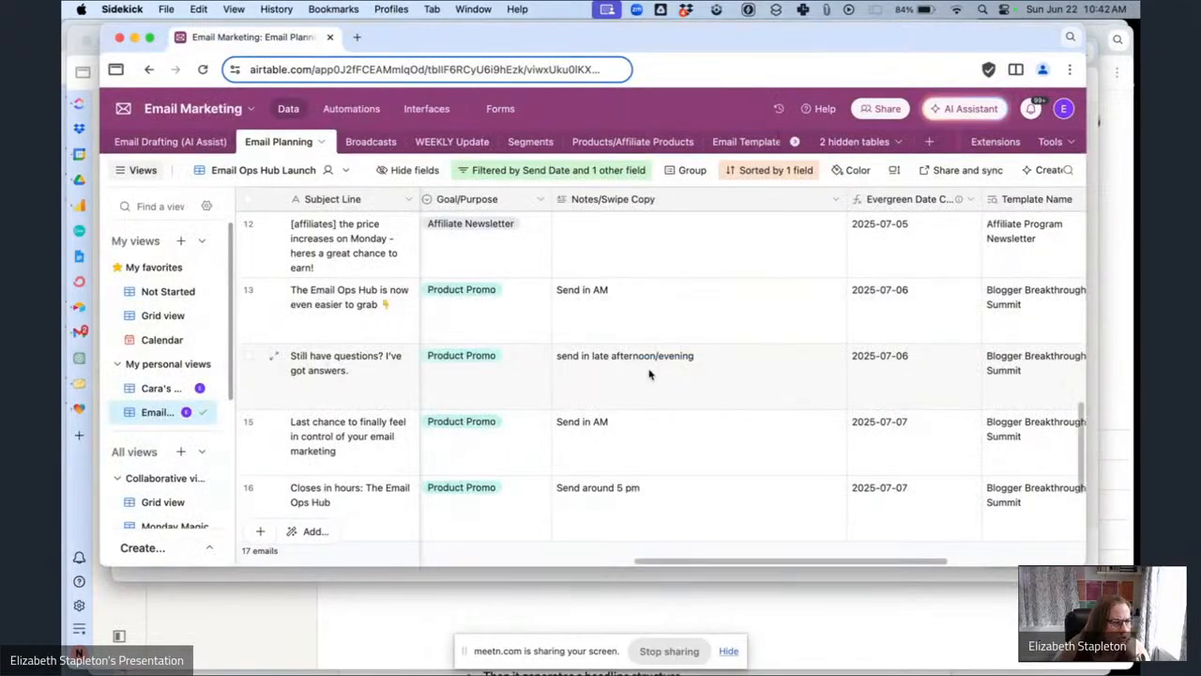
pyautogui.hscroll(-10, 517, 370)
pyautogui.click(519, 371)
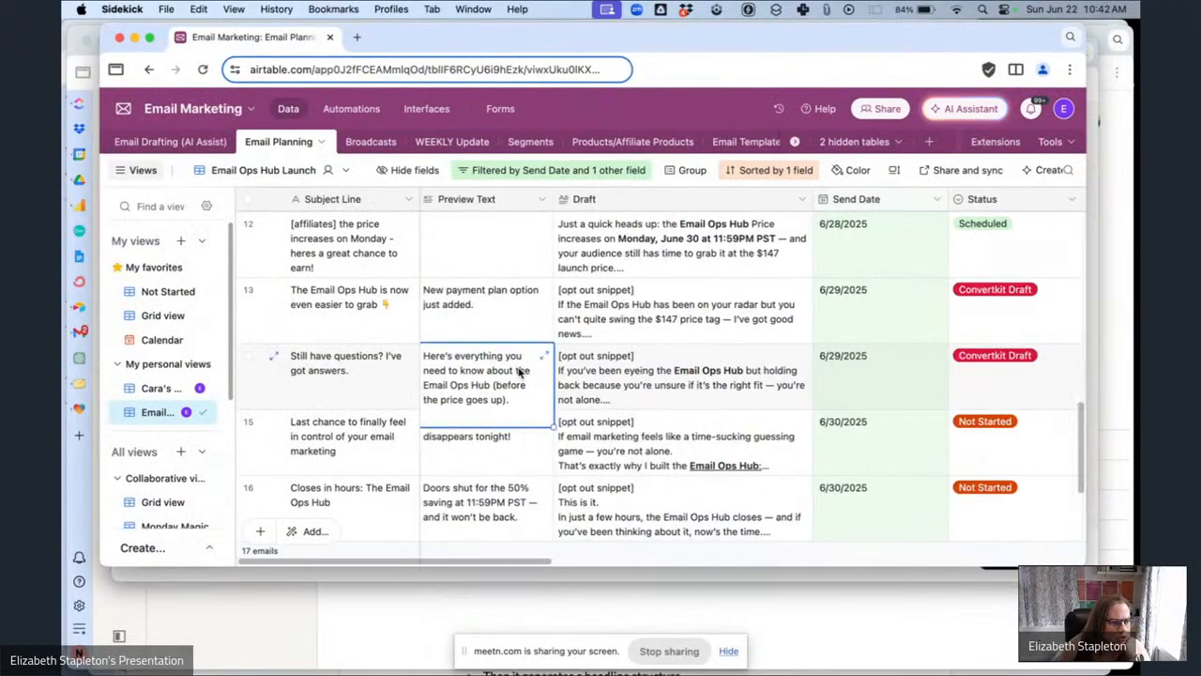
pyautogui.hscroll(8, 519, 372)
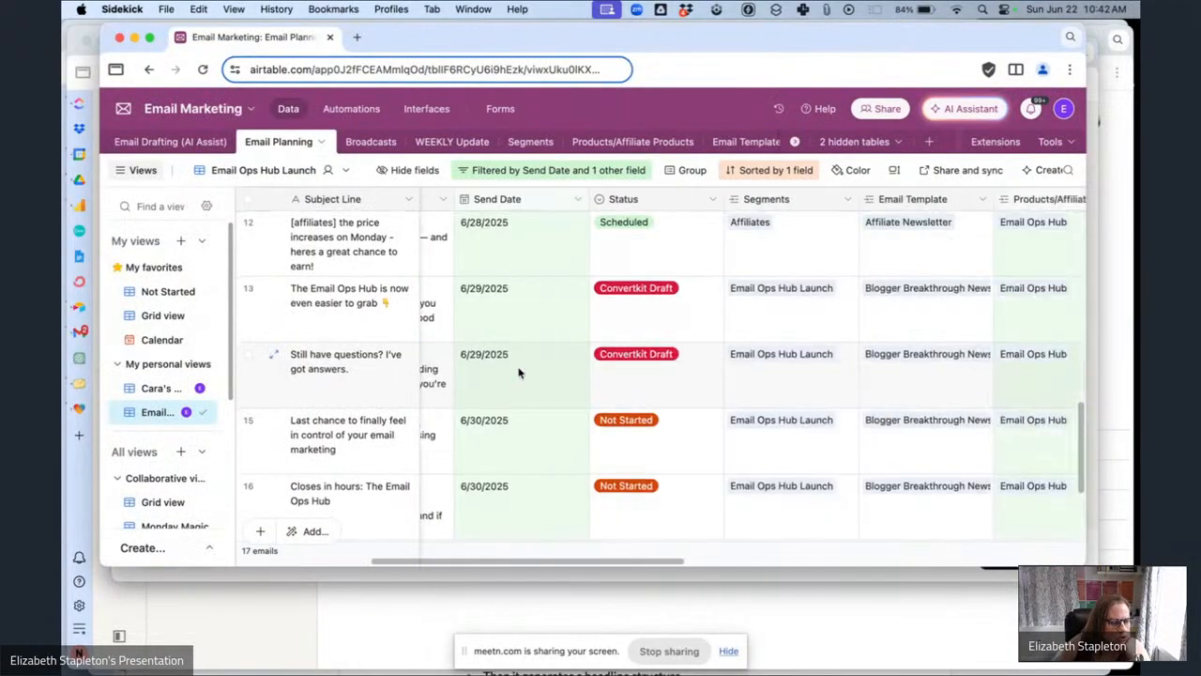
pyautogui.click(723, 584)
# Continue to the broadcast review and schedule the broadcast.
pyautogui.scroll(3, 675, 340)
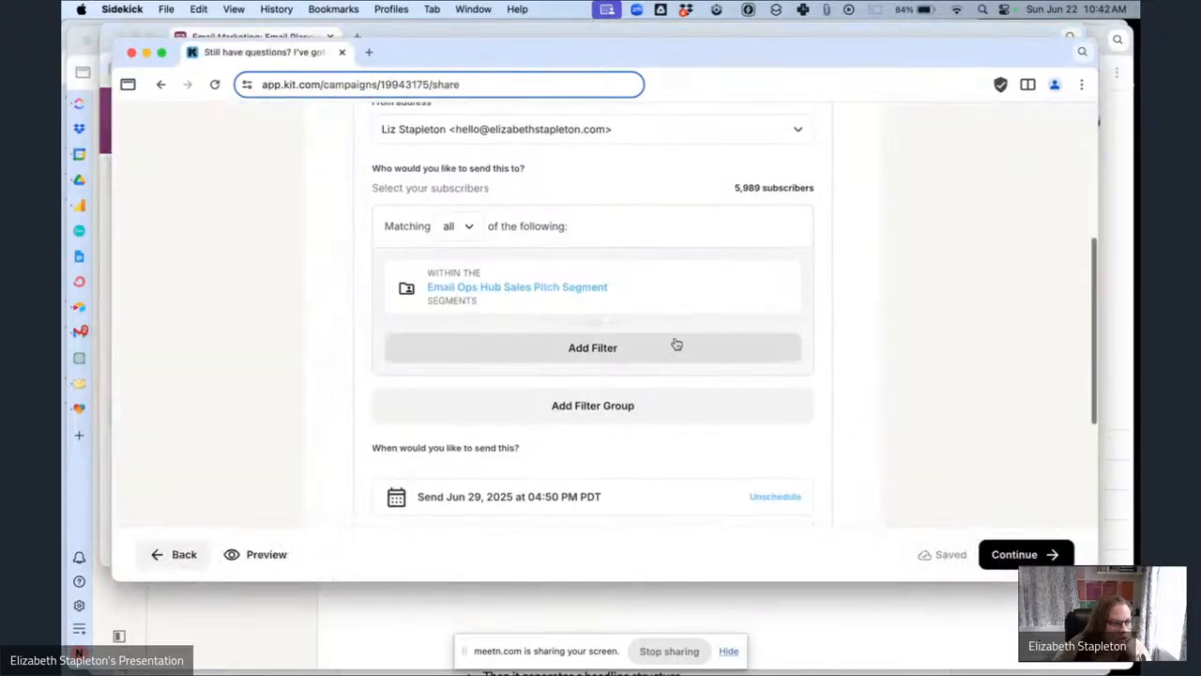
pyautogui.scroll(5, 675, 343)
pyautogui.scroll(-8, 676, 344)
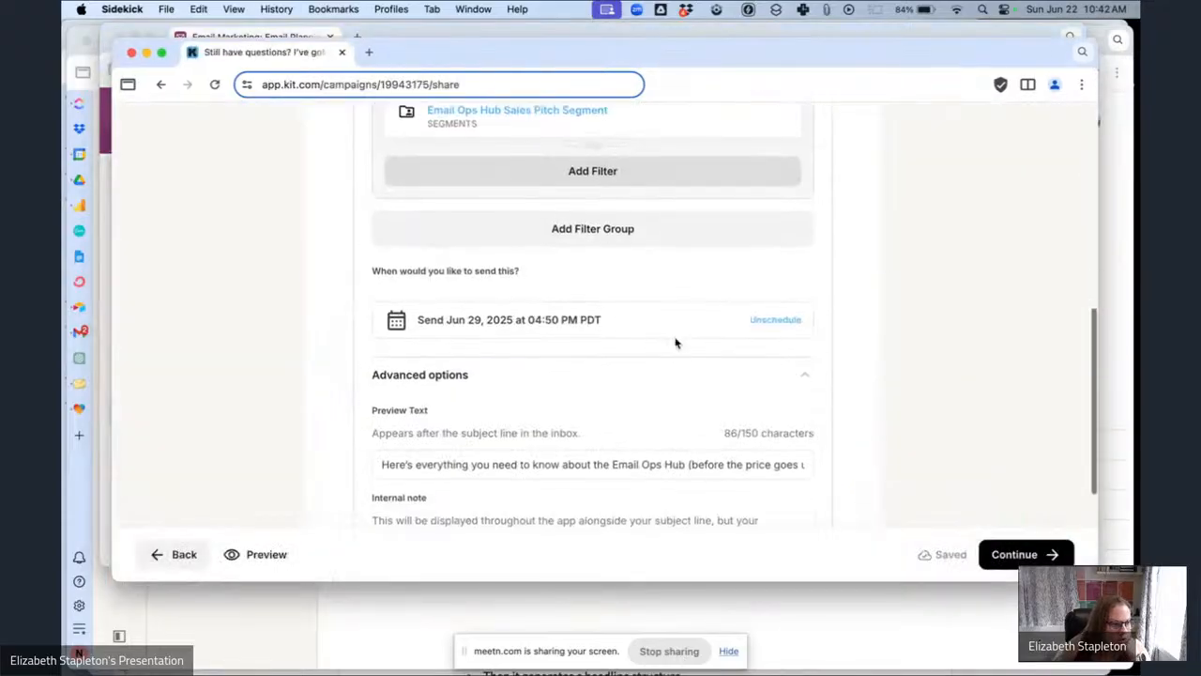
pyautogui.click(1023, 553)
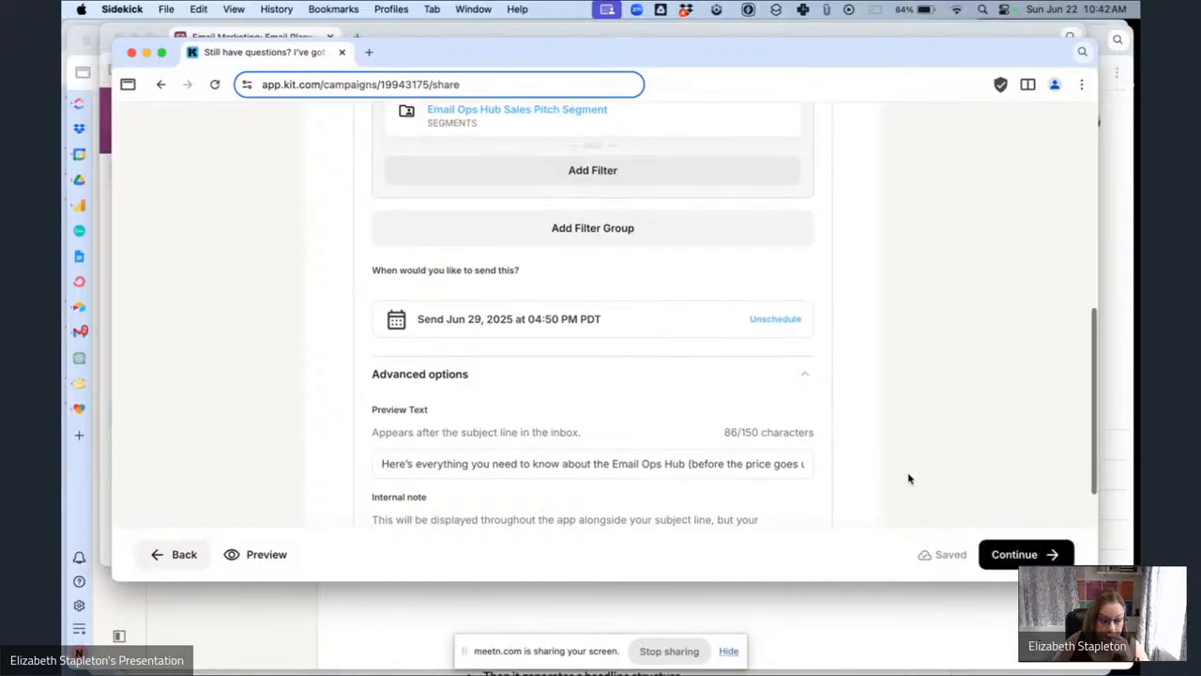
pyautogui.scroll(-4, 909, 478)
pyautogui.scroll(-2, 908, 479)
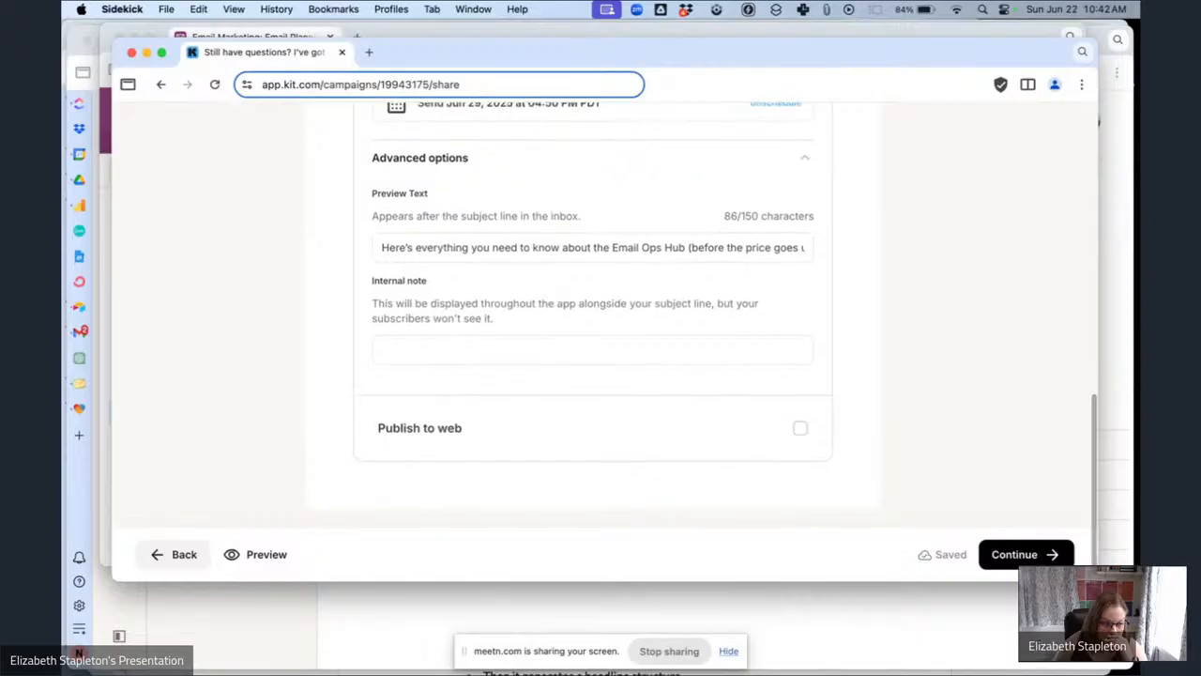
pyautogui.scroll(4, 976, 511)
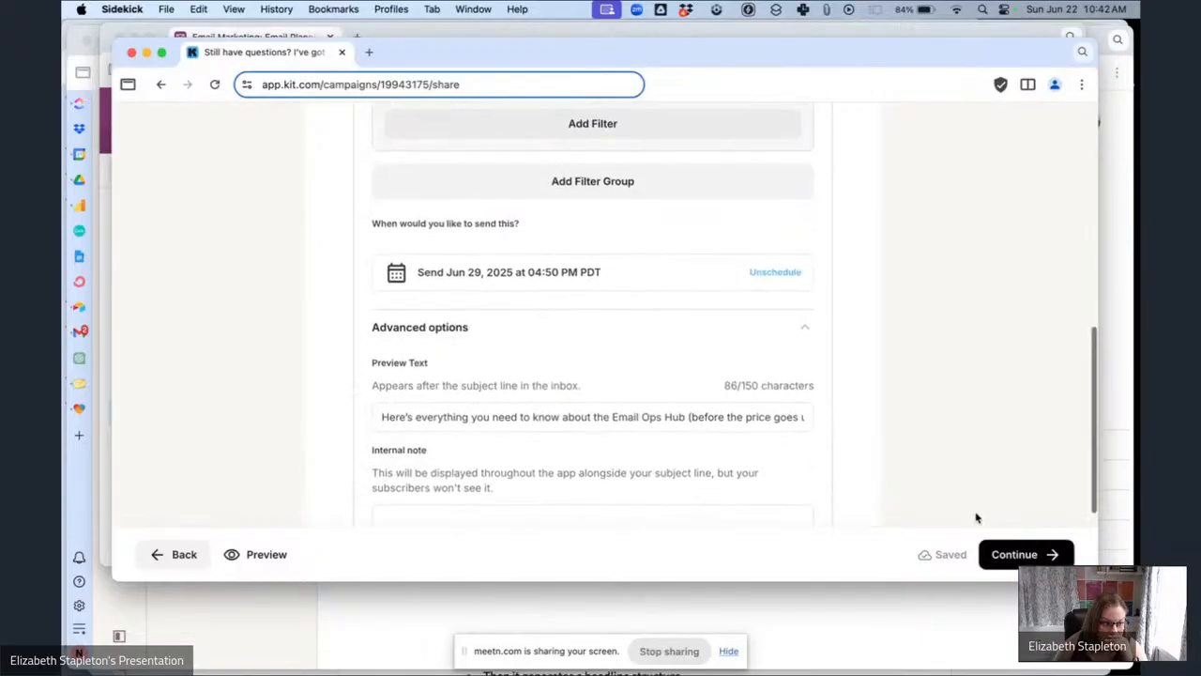
pyautogui.click(997, 555)
pyautogui.scroll(-3, 648, 450)
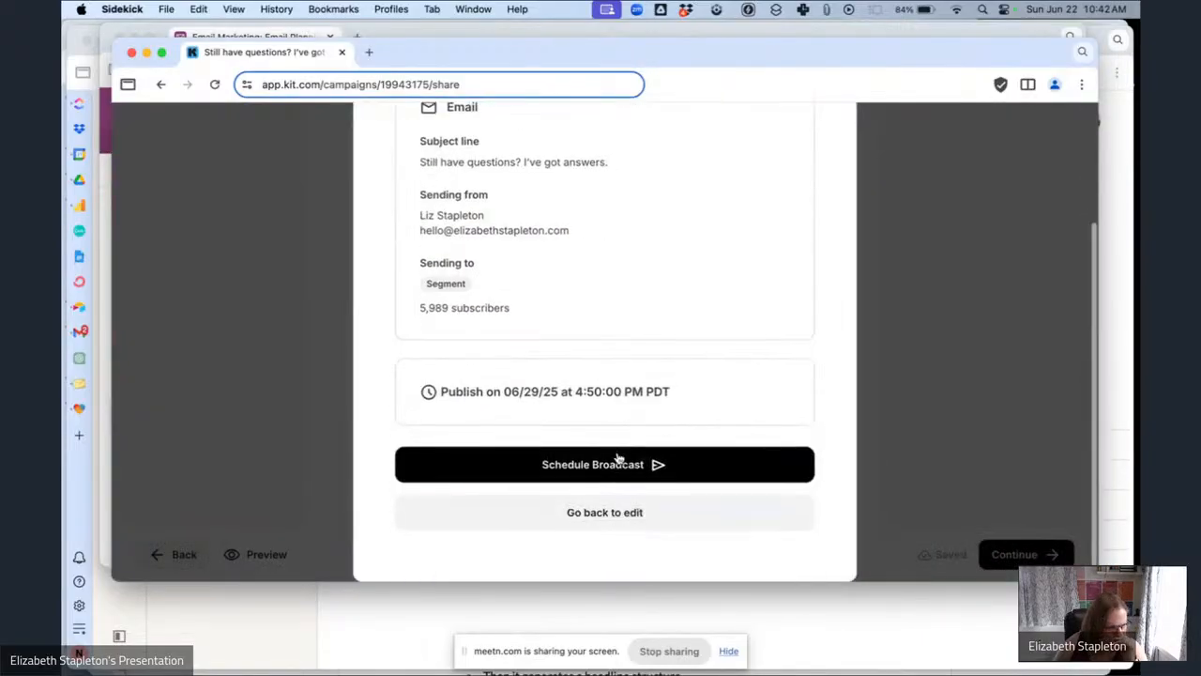
pyautogui.click(615, 464)
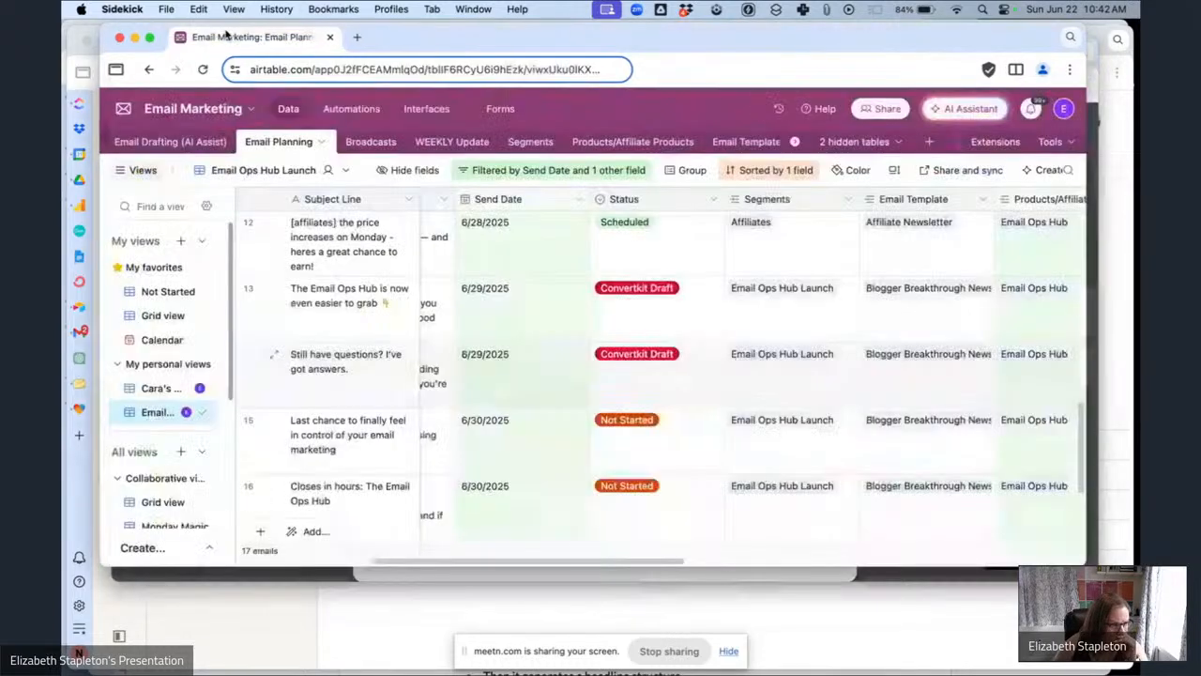
# In the planning table, set the "Still have questions? I've got answers." email's status to Scheduled.
pyautogui.click(246, 37)
pyautogui.click(667, 398)
pyautogui.click(667, 388)
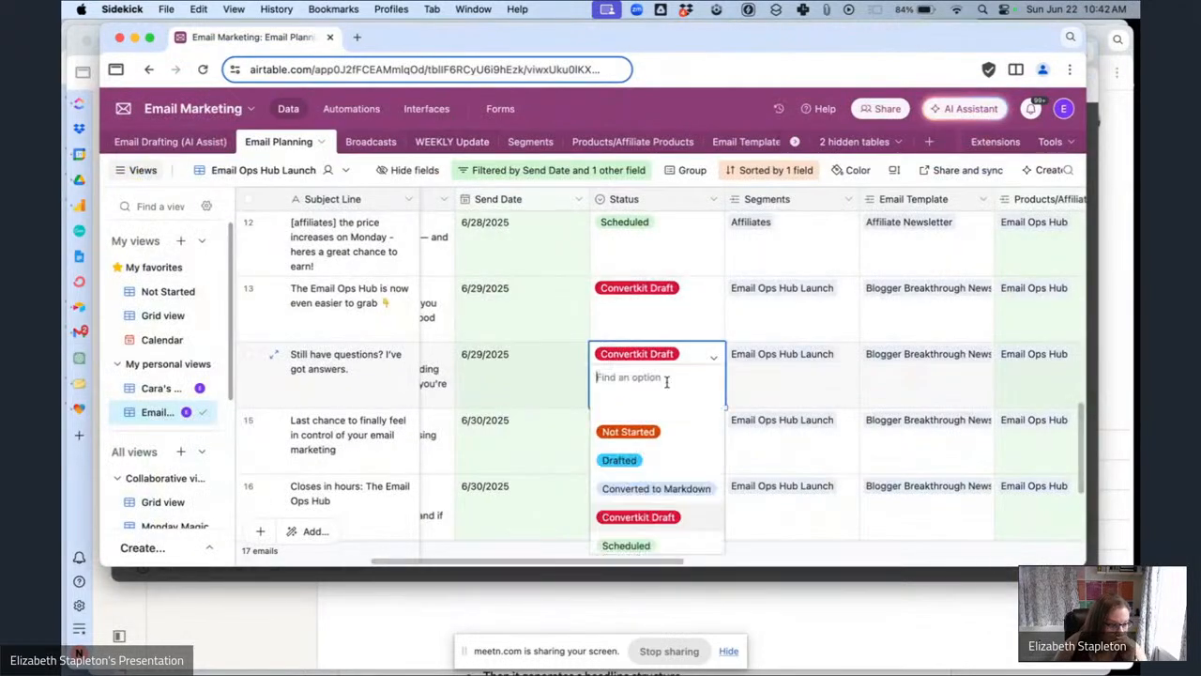
pyautogui.click(641, 540)
pyautogui.scroll(-5, 697, 450)
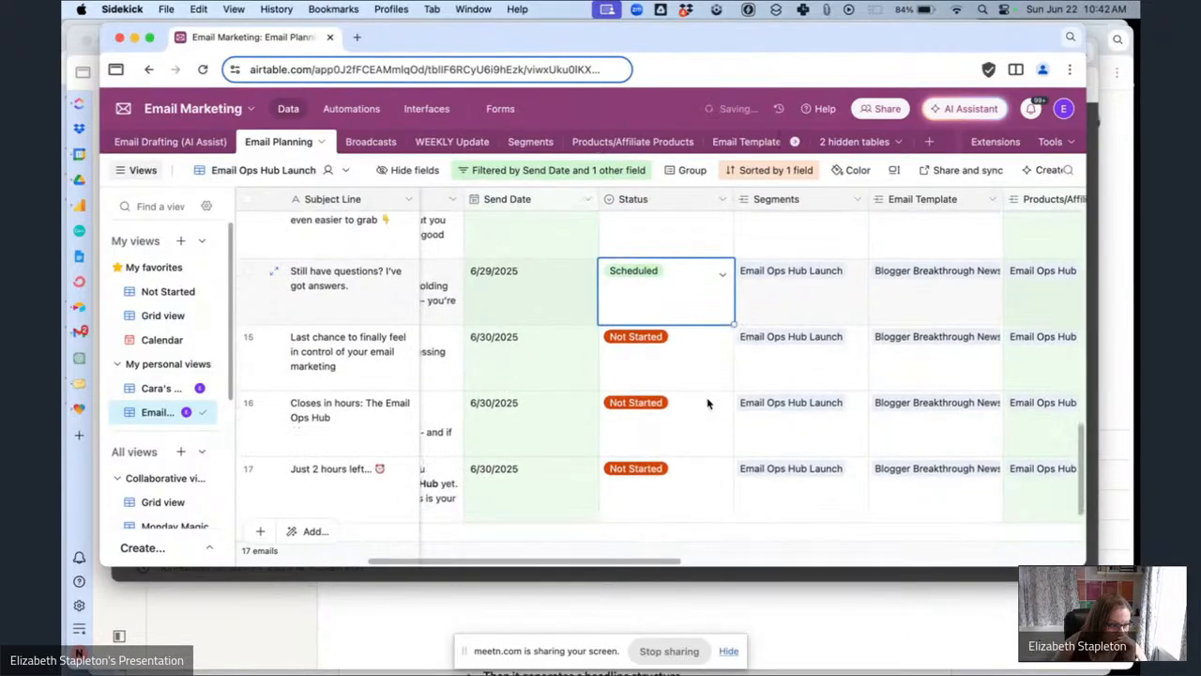
# Set the status of the "Last chance to finally feel in control of your email marketing" email to Converted to Markdown.
pyautogui.click(710, 298)
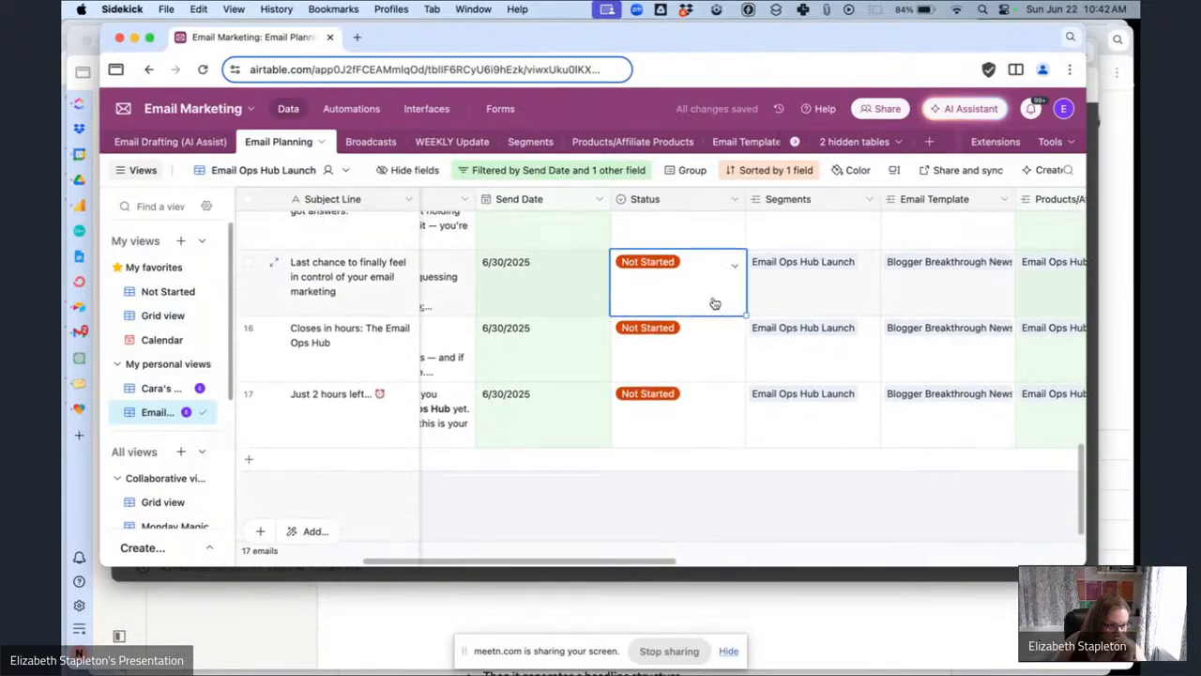
pyautogui.click(715, 319)
pyautogui.click(672, 374)
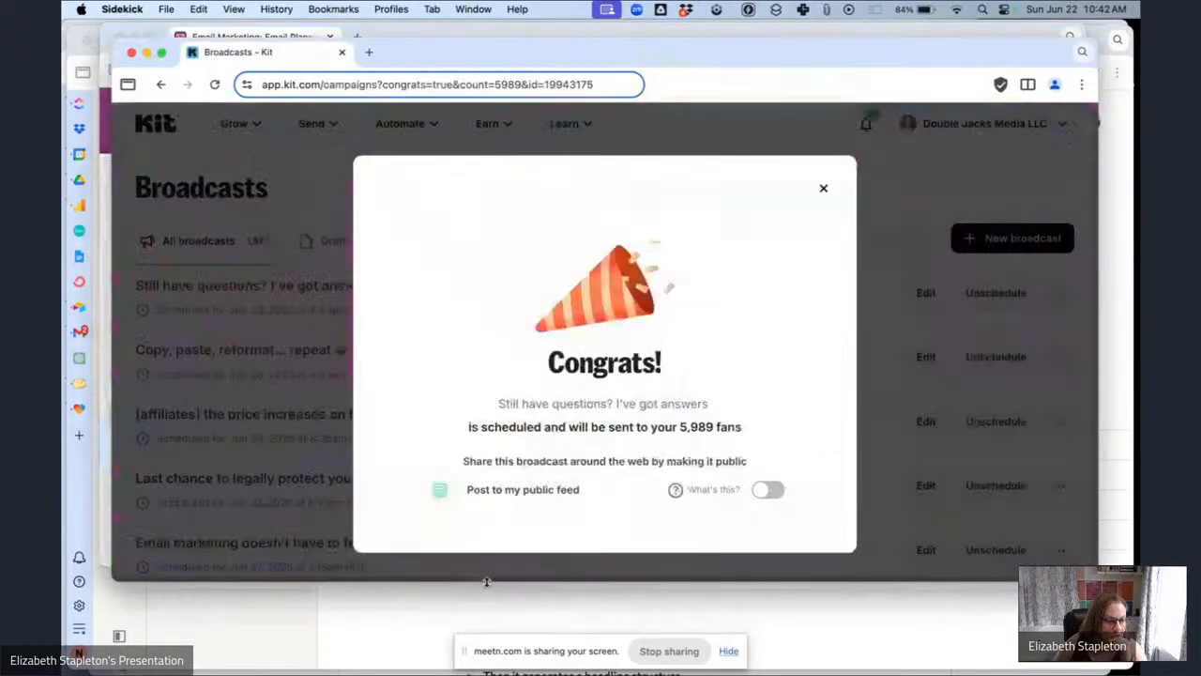
# Back in Kit, review the list of scheduled broadcasts.
pyautogui.press('super+grave')
pyautogui.click(823, 191)
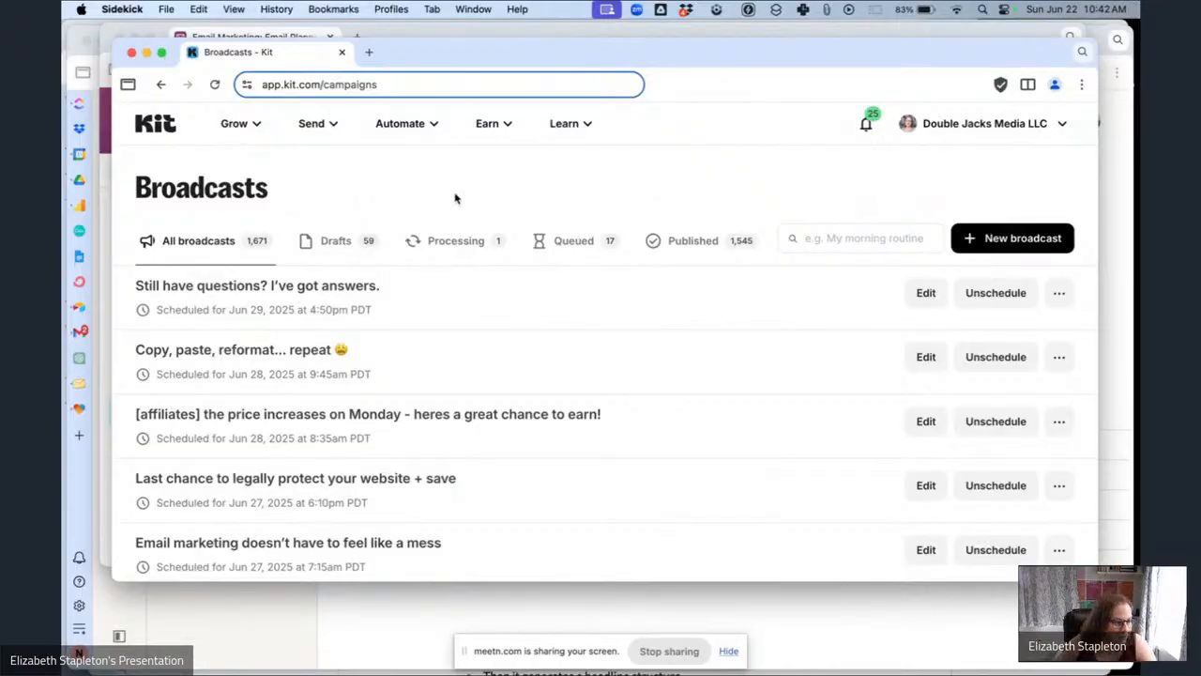
pyautogui.scroll(-5, 469, 202)
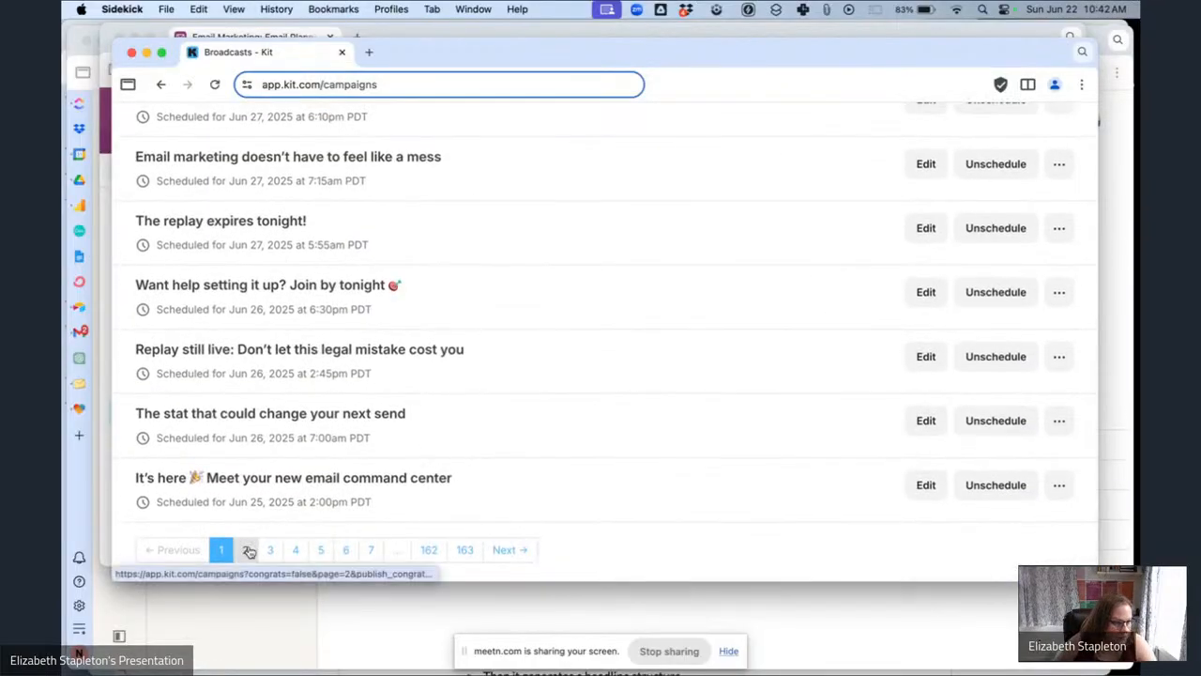
# Open the "Last chance to finally feel in control of your email marketing" draft from the second page of broadcasts.
pyautogui.click(249, 551)
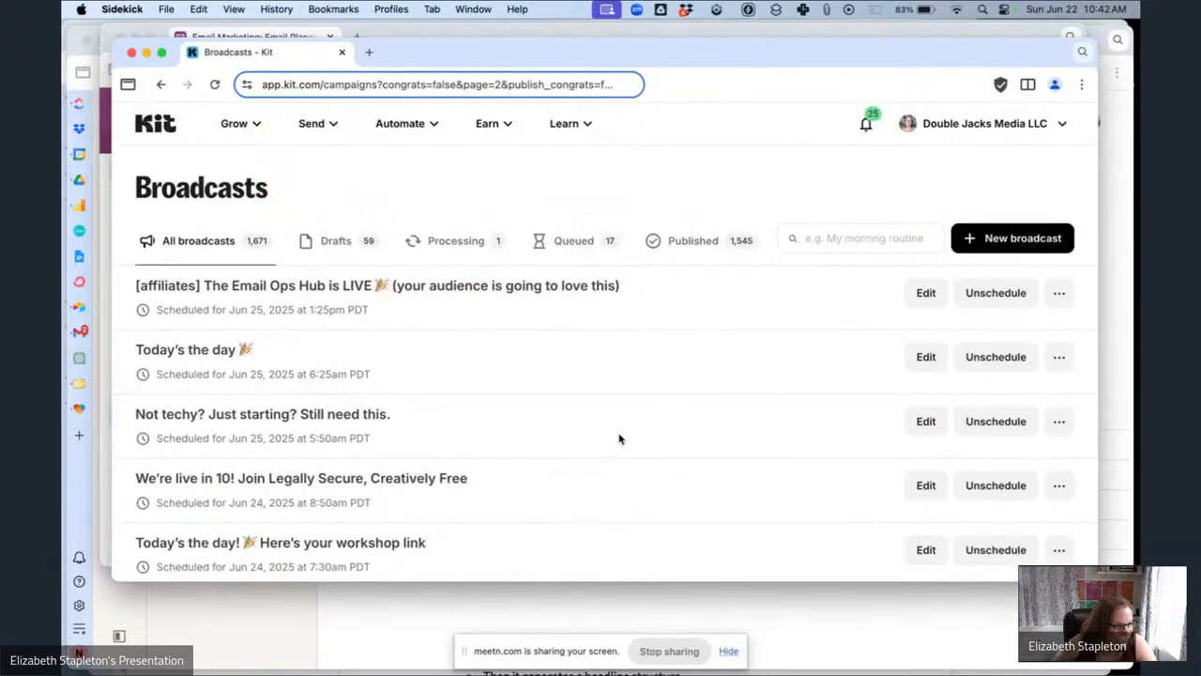
pyautogui.scroll(-5, 619, 438)
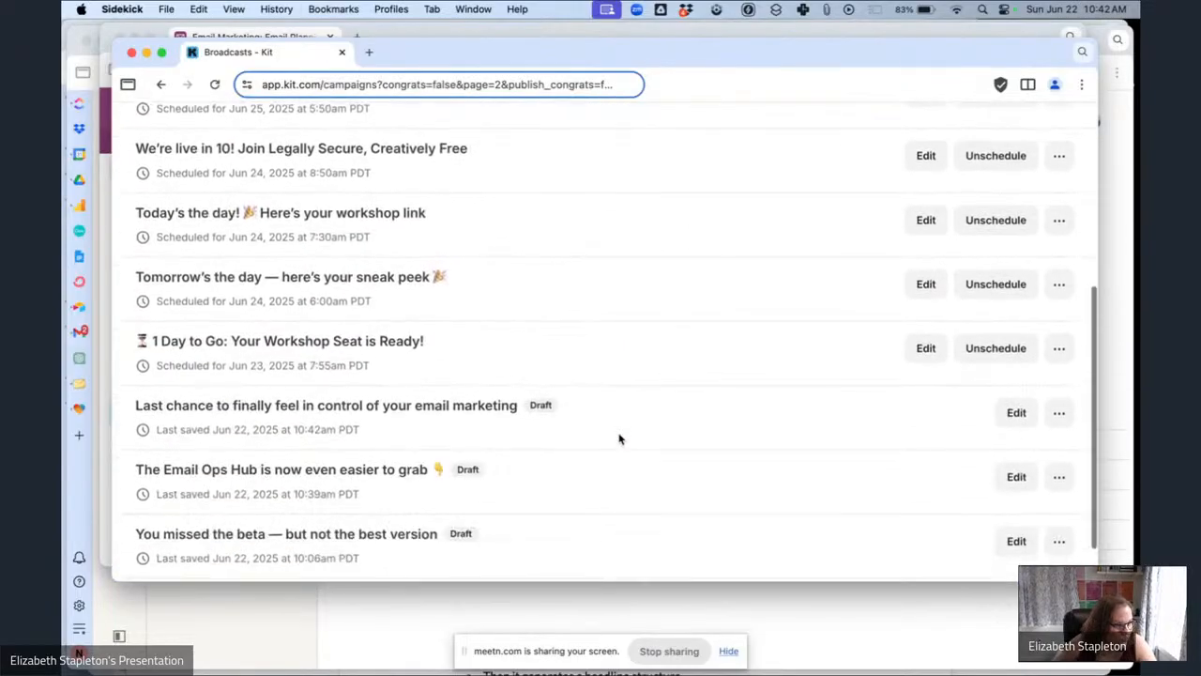
pyautogui.click(317, 388)
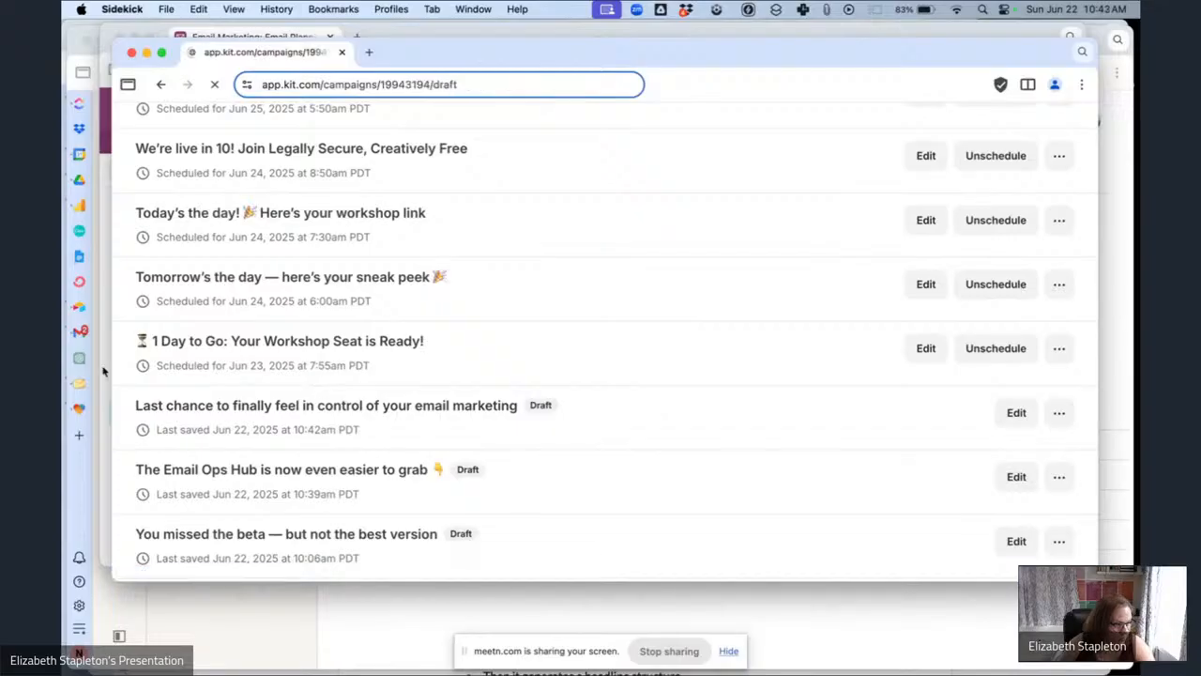
# In the planning table, copy the preview text of the "Last chance to finally feel in control of your email marketing" email.
pyautogui.click(106, 370)
pyautogui.hscroll(-8, 644, 287)
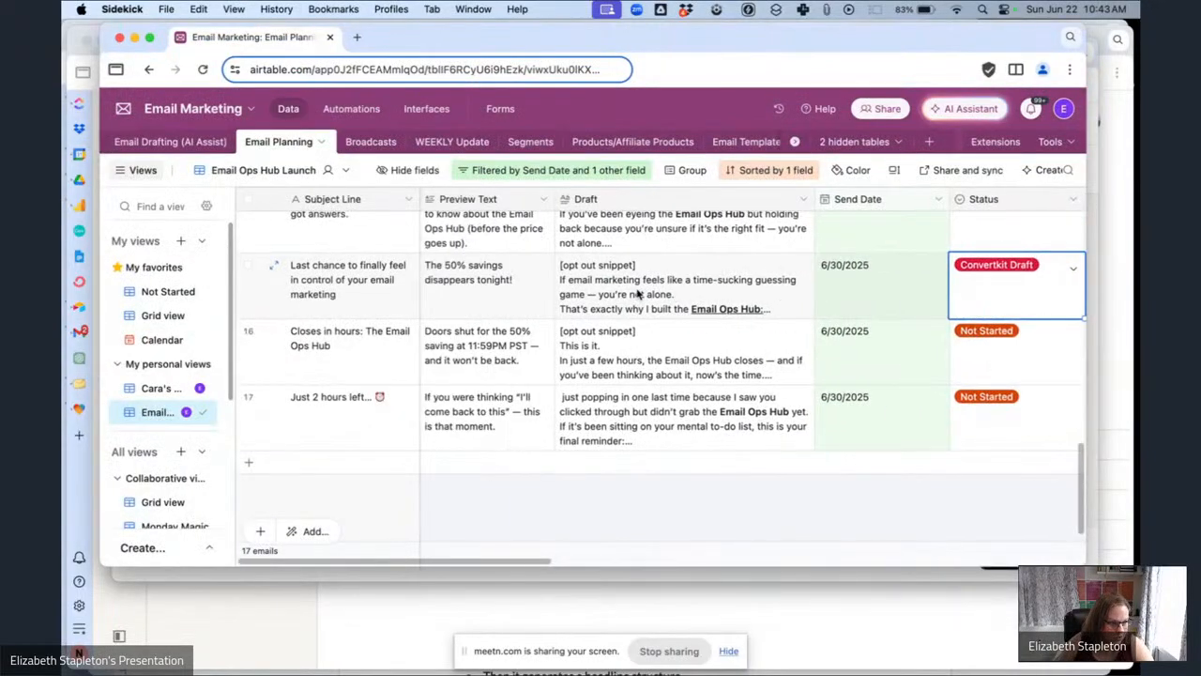
pyautogui.hscroll(10, 519, 294)
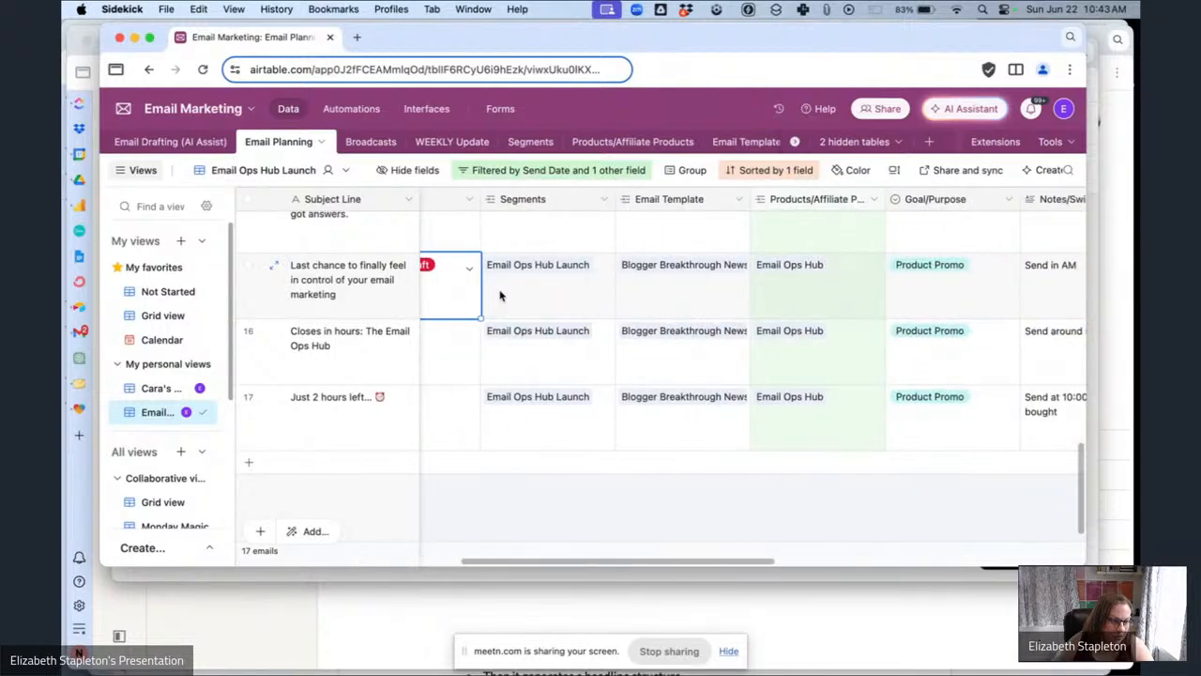
pyautogui.hscroll(-10, 500, 295)
pyautogui.click(453, 291)
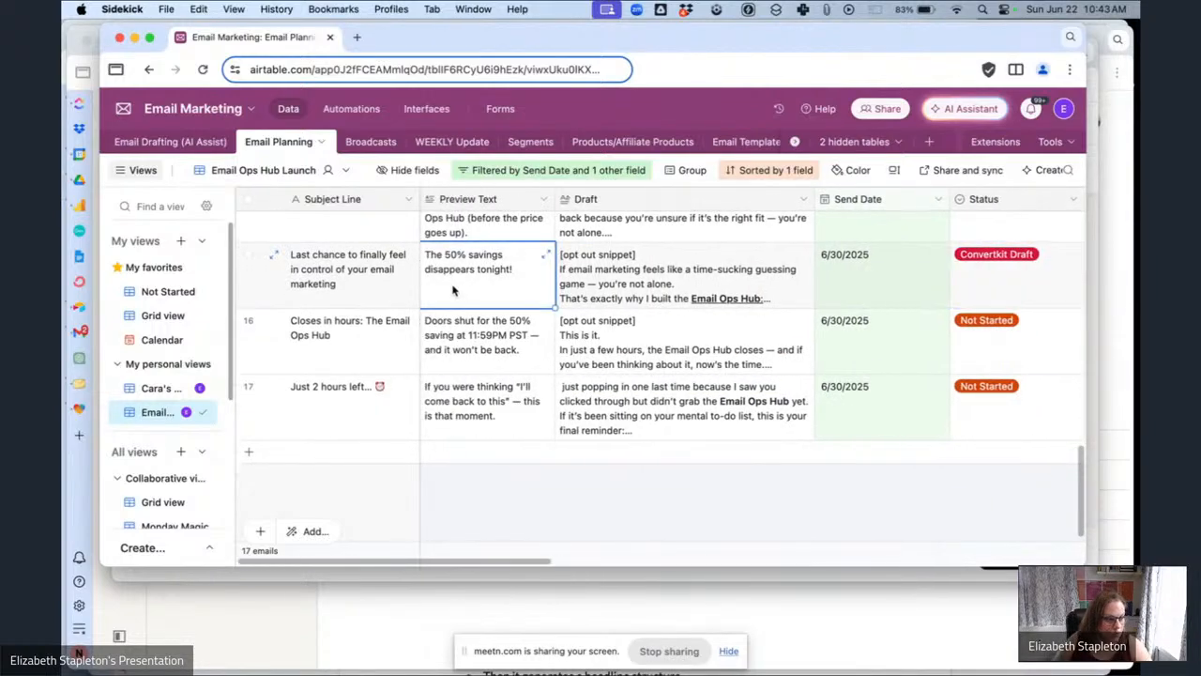
pyautogui.press('super+c')
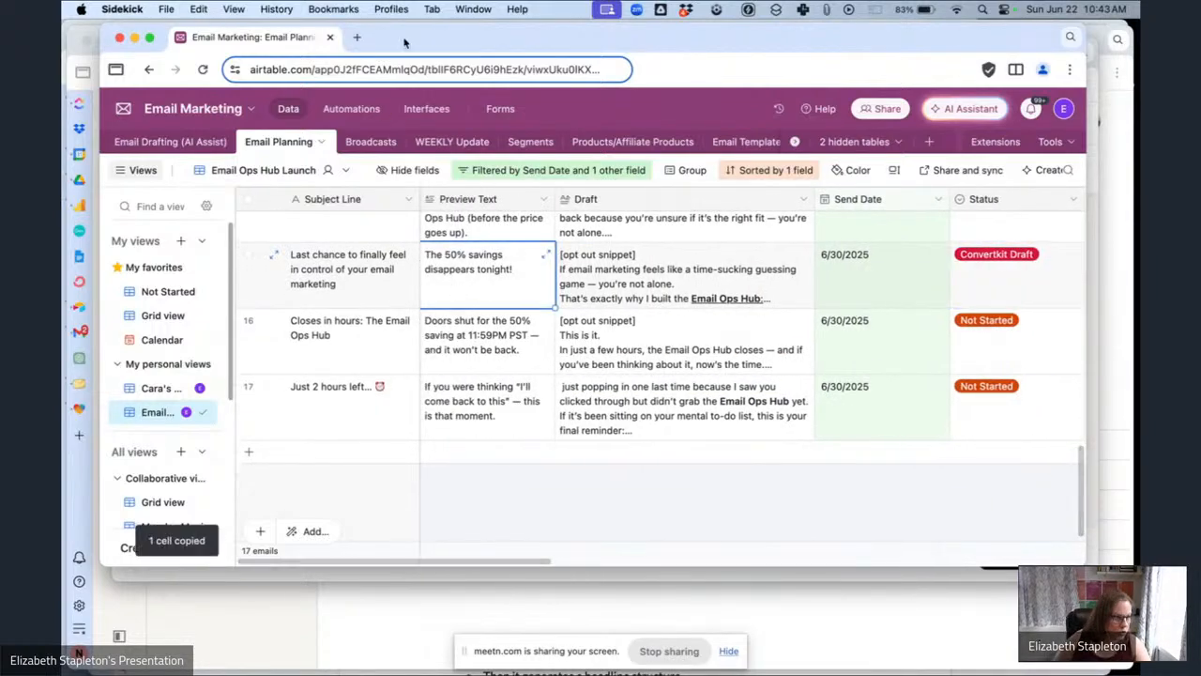
# Back in the broadcast editor, insert the Email Ops Hub Launch Opt Out snippet after the P.S. paragraph.
pyautogui.click(547, 573)
pyautogui.scroll(-1, 453, 342)
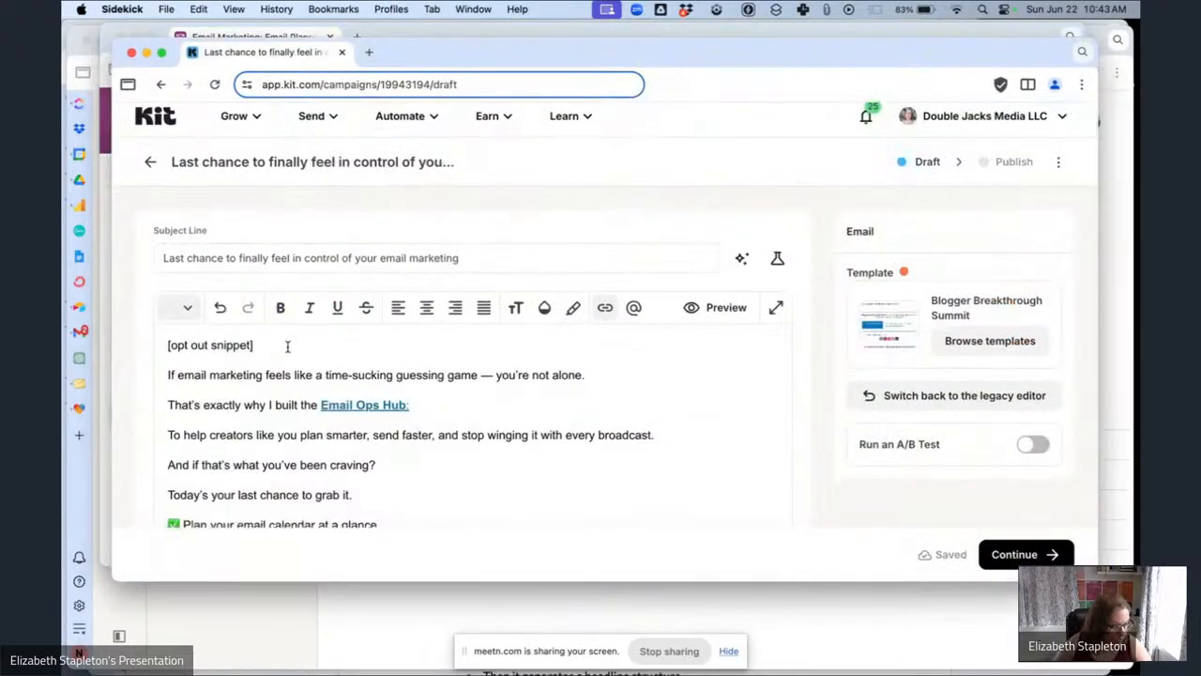
pyautogui.scroll(-15, 348, 388)
pyautogui.scroll(5, 348, 396)
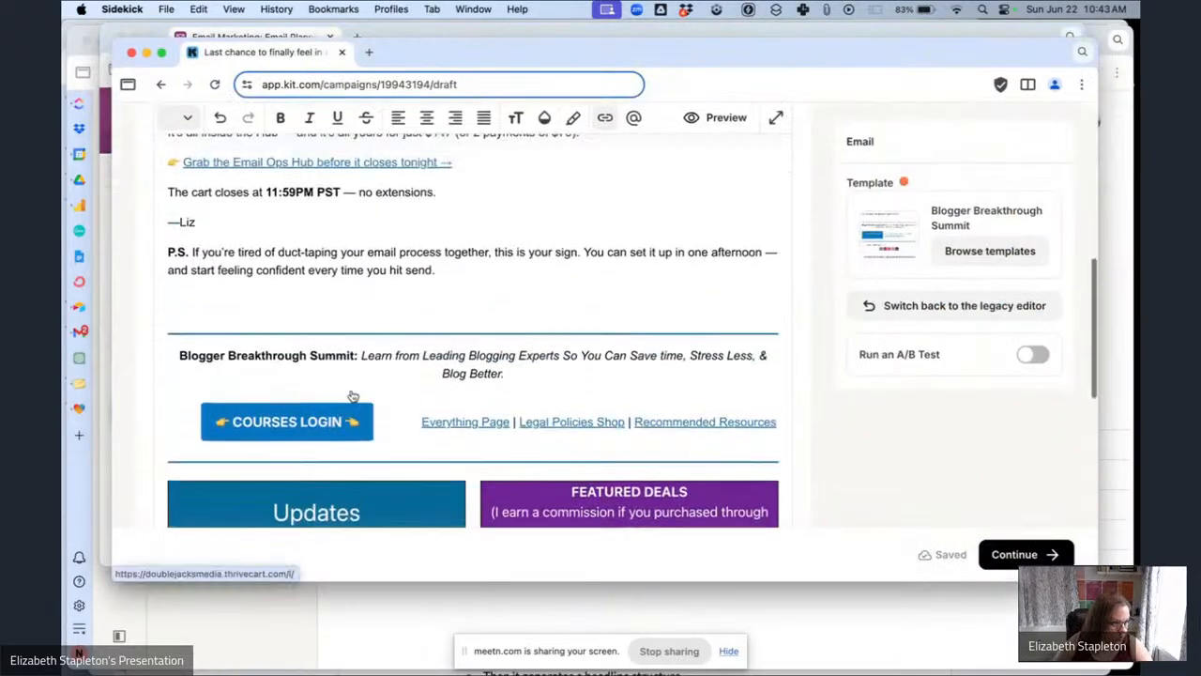
pyautogui.click(480, 280)
pyautogui.press('Return')
pyautogui.write('/sn')
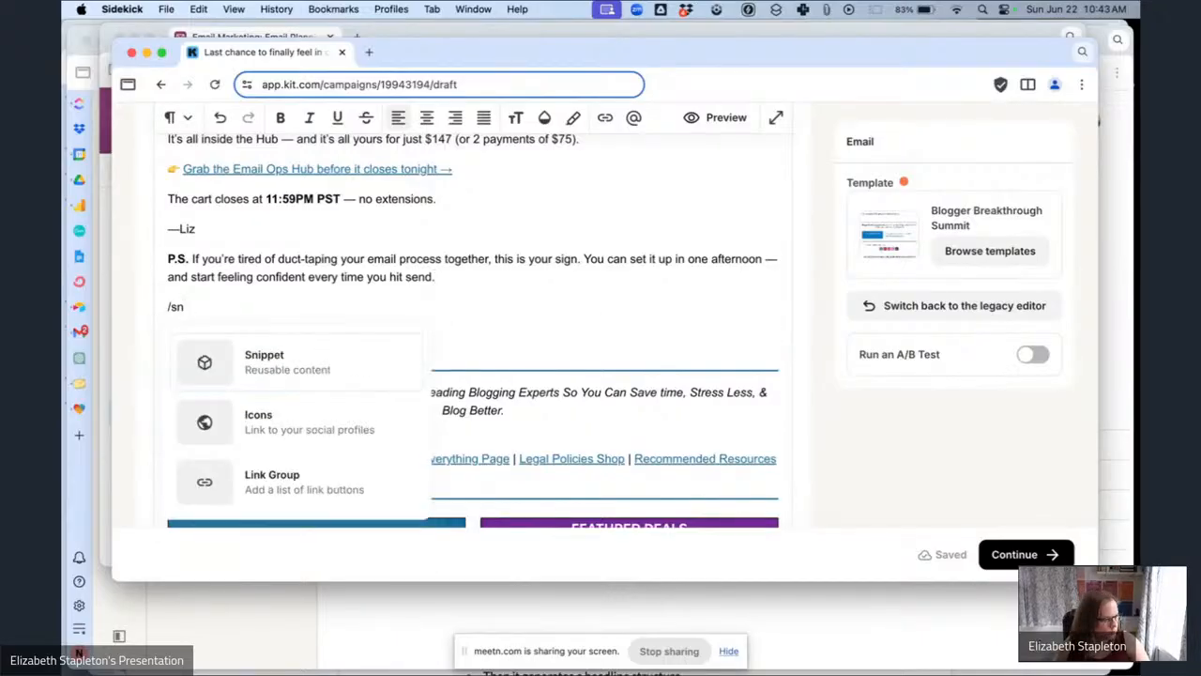
pyautogui.press('Return')
pyautogui.write('ema')
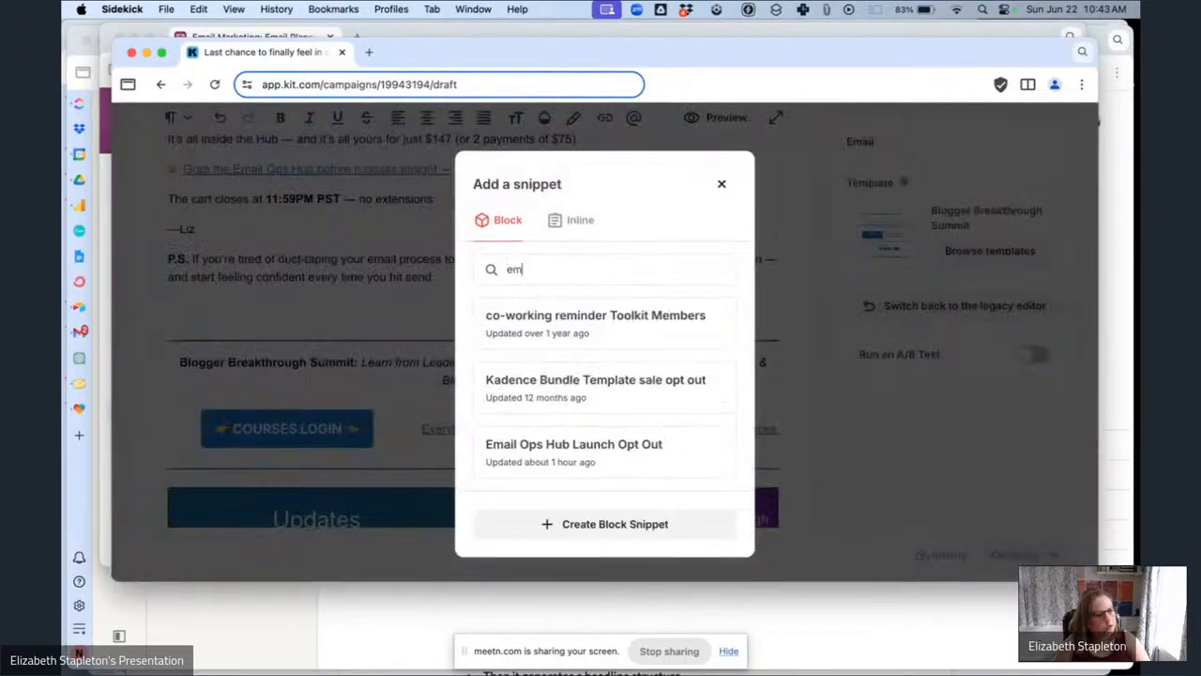
# Replace the "[opt out snippet]" placeholder at the top with the Hey {{ subscriber.first_name | strip | default: "Boss" }}, greeting from clipboard history.
pyautogui.scroll(15, 407, 307)
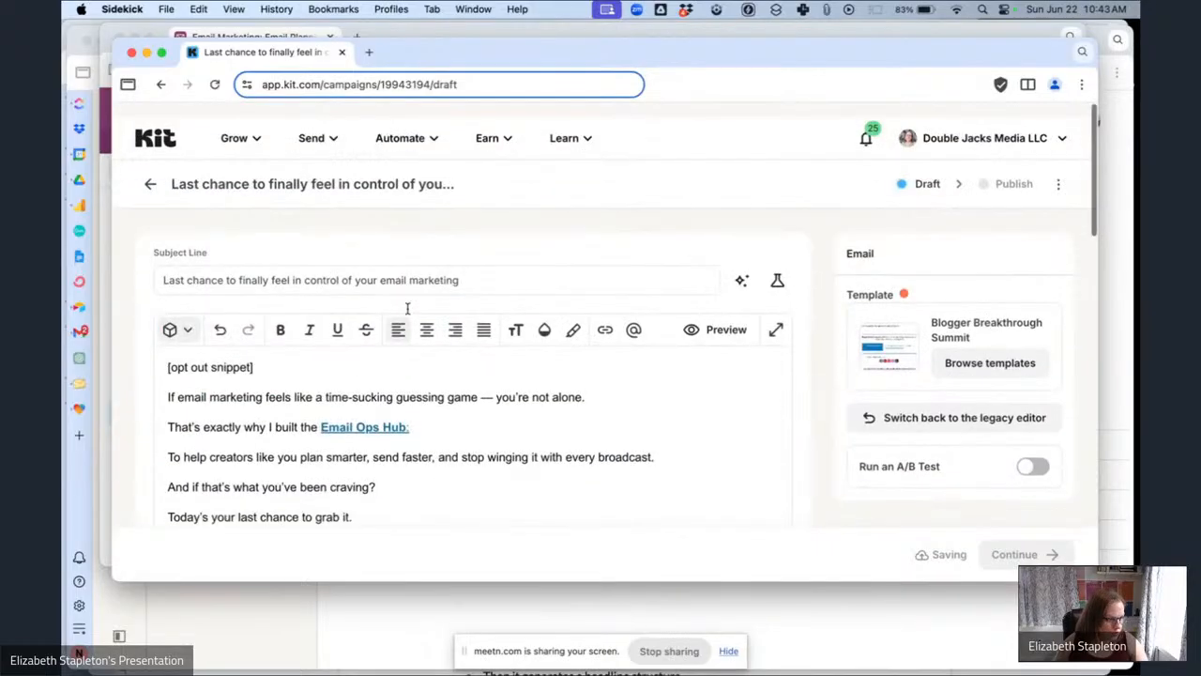
pyautogui.moveTo(287, 353); pyautogui.dragTo(150, 345)
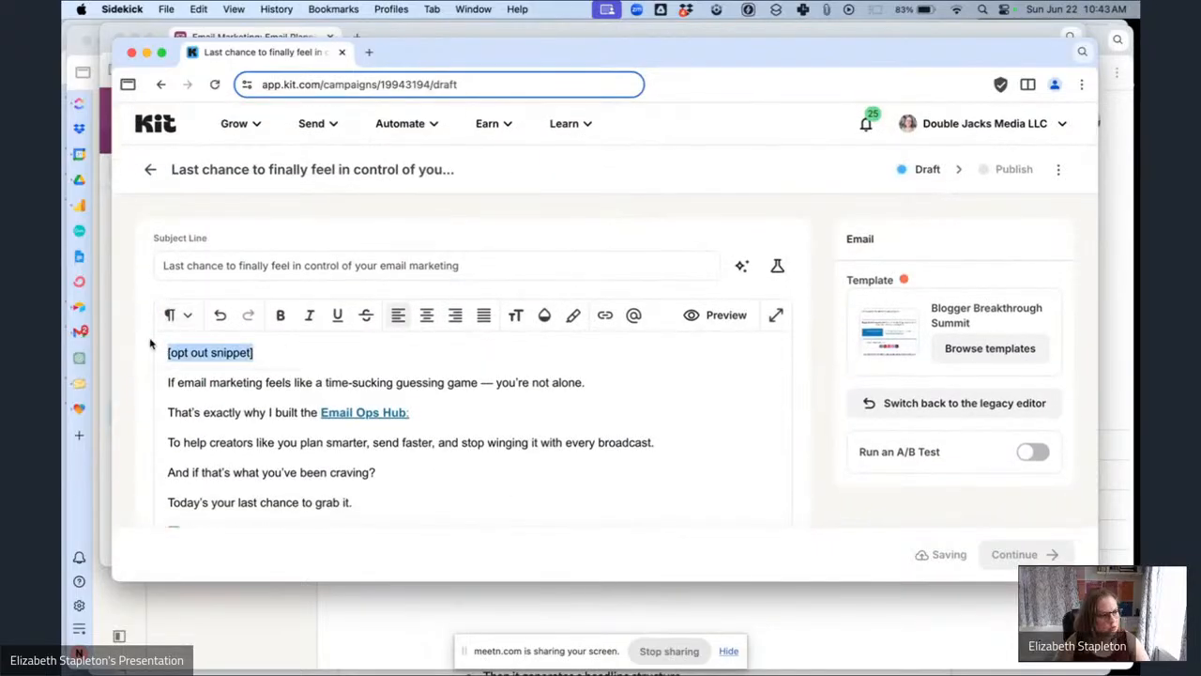
pyautogui.press('BackSpace')
pyautogui.click(820, 8)
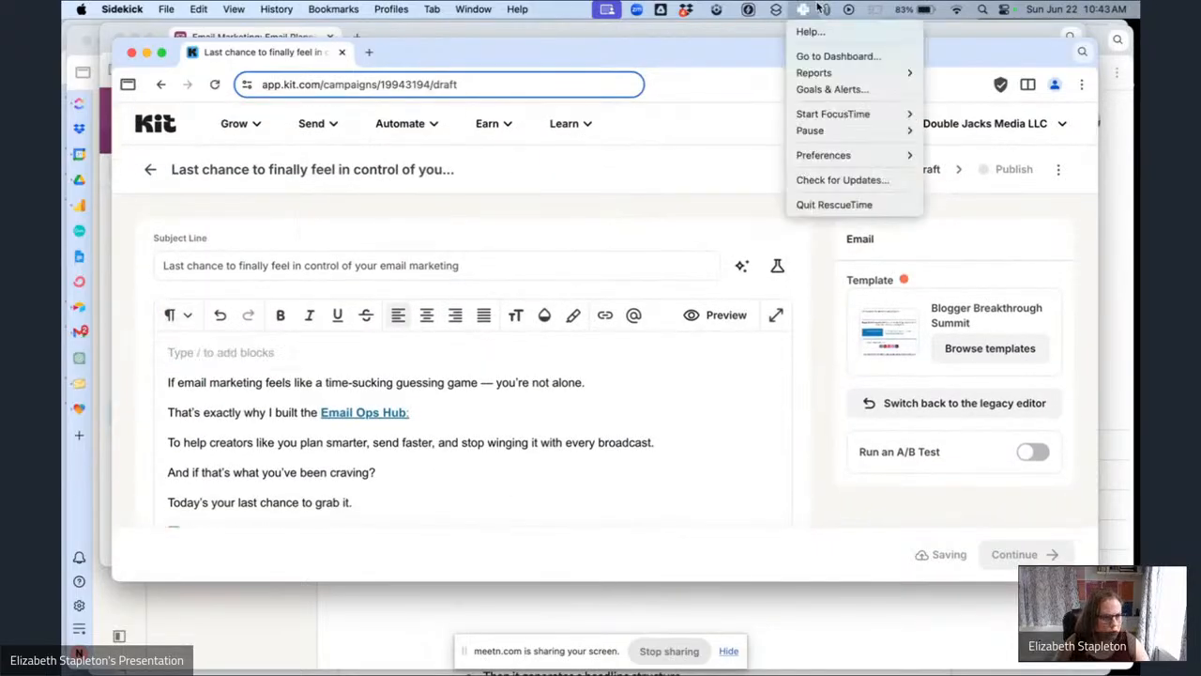
pyautogui.click(829, 10)
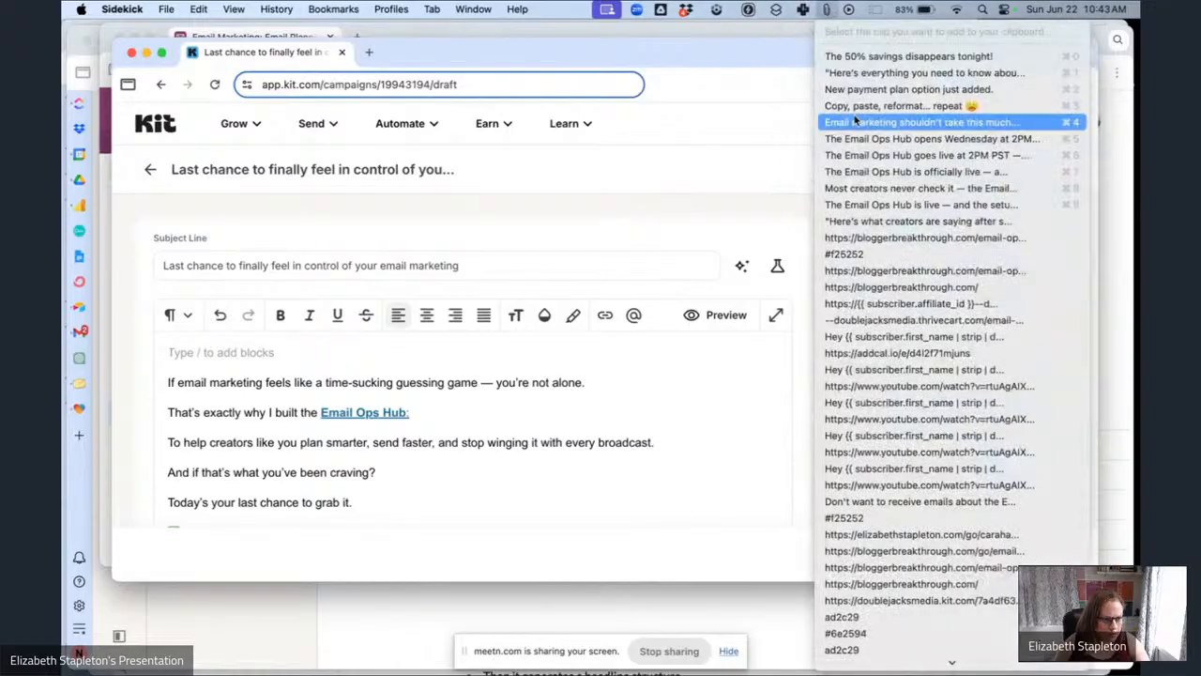
pyautogui.click(887, 339)
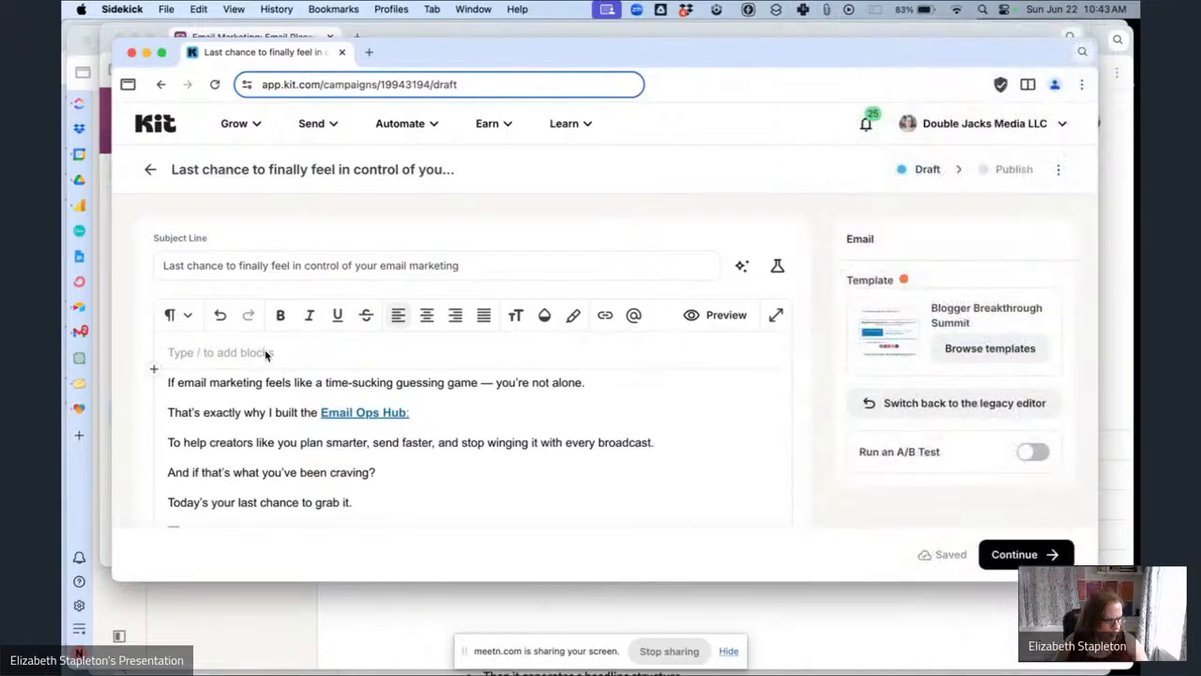
pyautogui.press('super+v')
# Link the "Email Ops Hub" text in the third paragraph to the Email Ops Hub Sales Page link trigger.
pyautogui.scroll(-1, 540, 354)
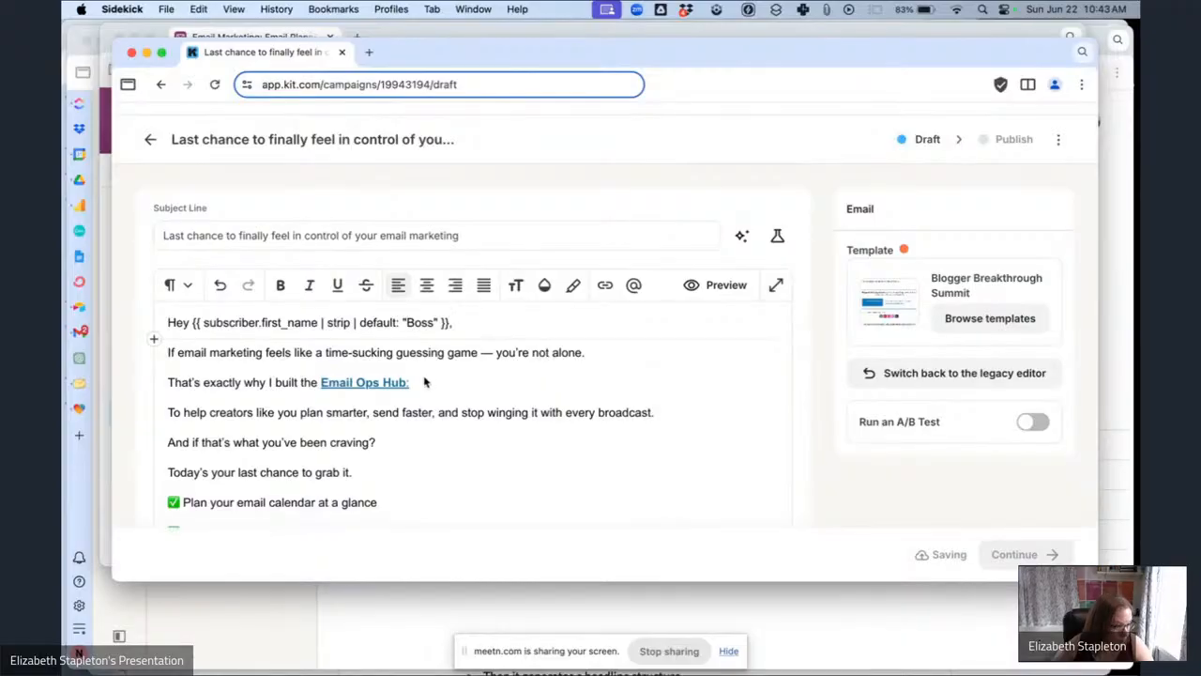
pyautogui.moveTo(414, 383); pyautogui.dragTo(354, 387)
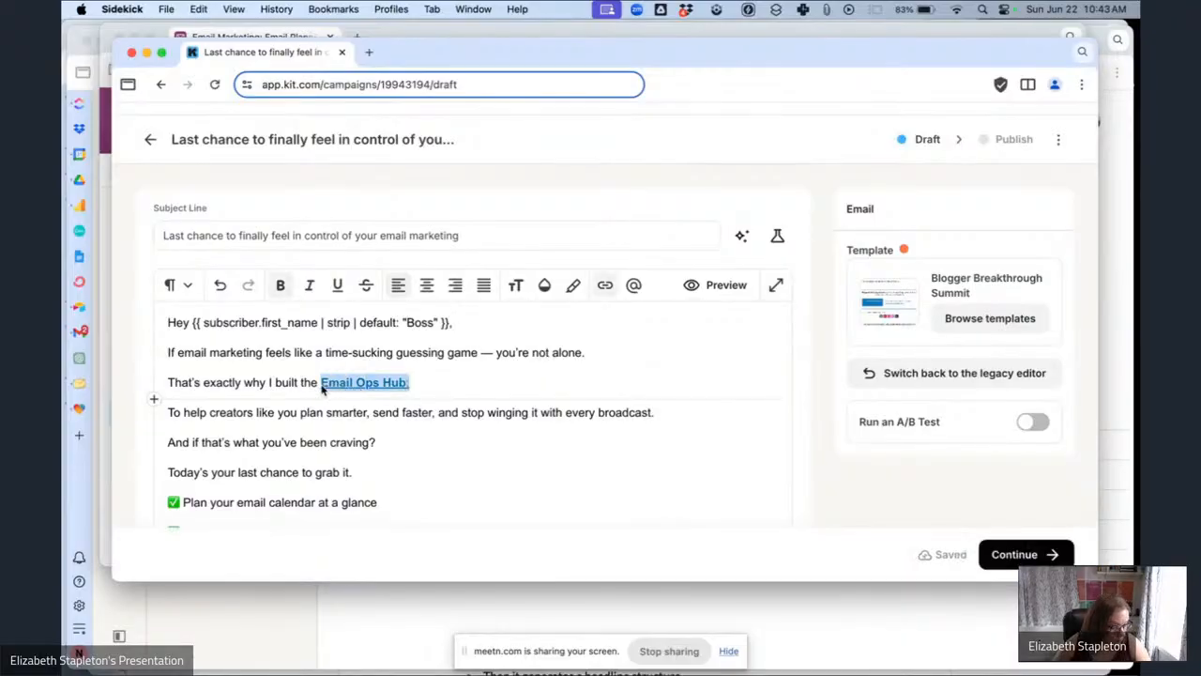
pyautogui.click(603, 287)
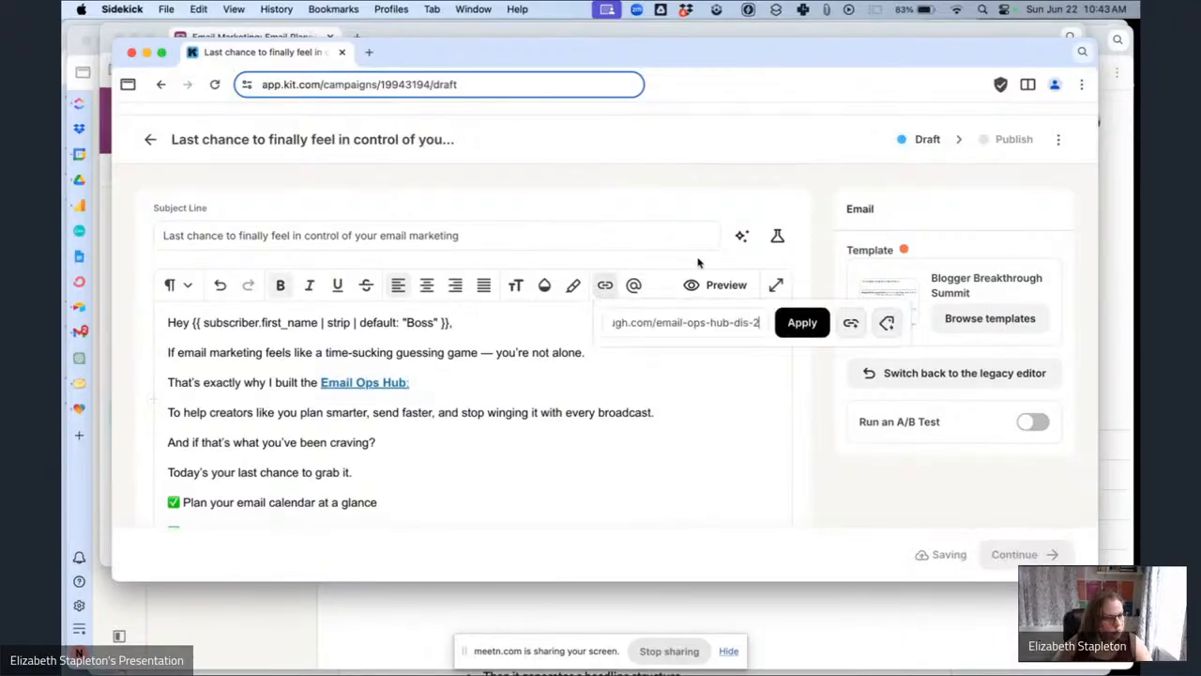
pyautogui.press('super+a')
pyautogui.press('BackSpace')
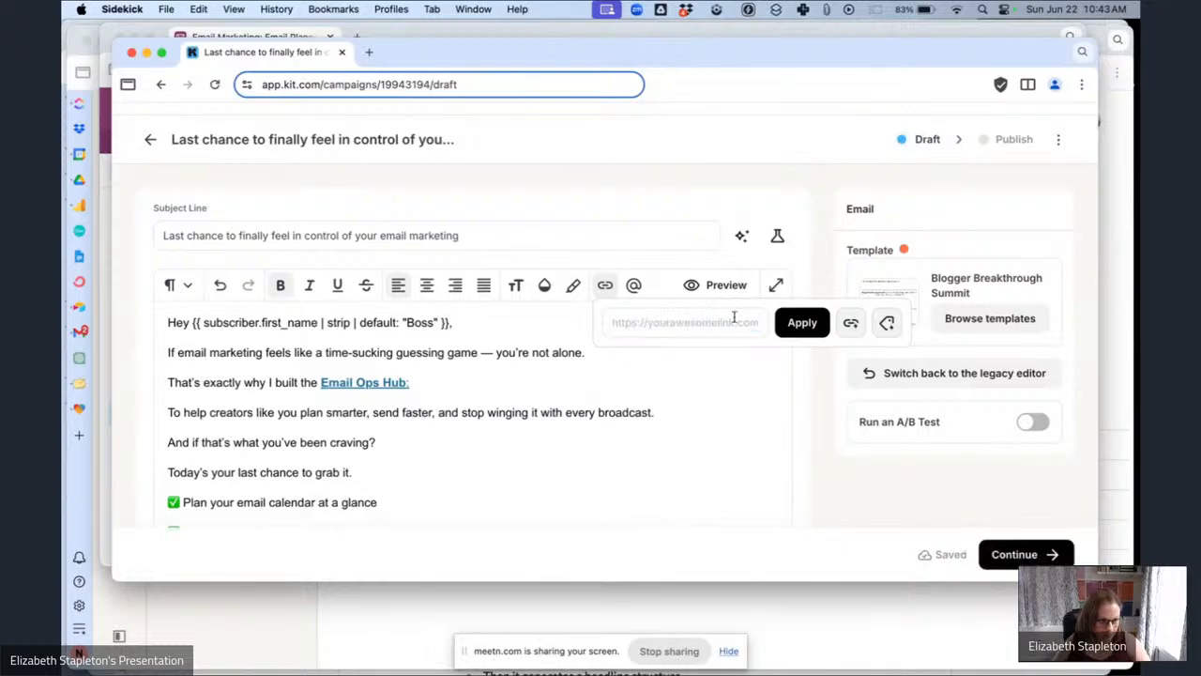
pyautogui.click(850, 325)
pyautogui.click(719, 388)
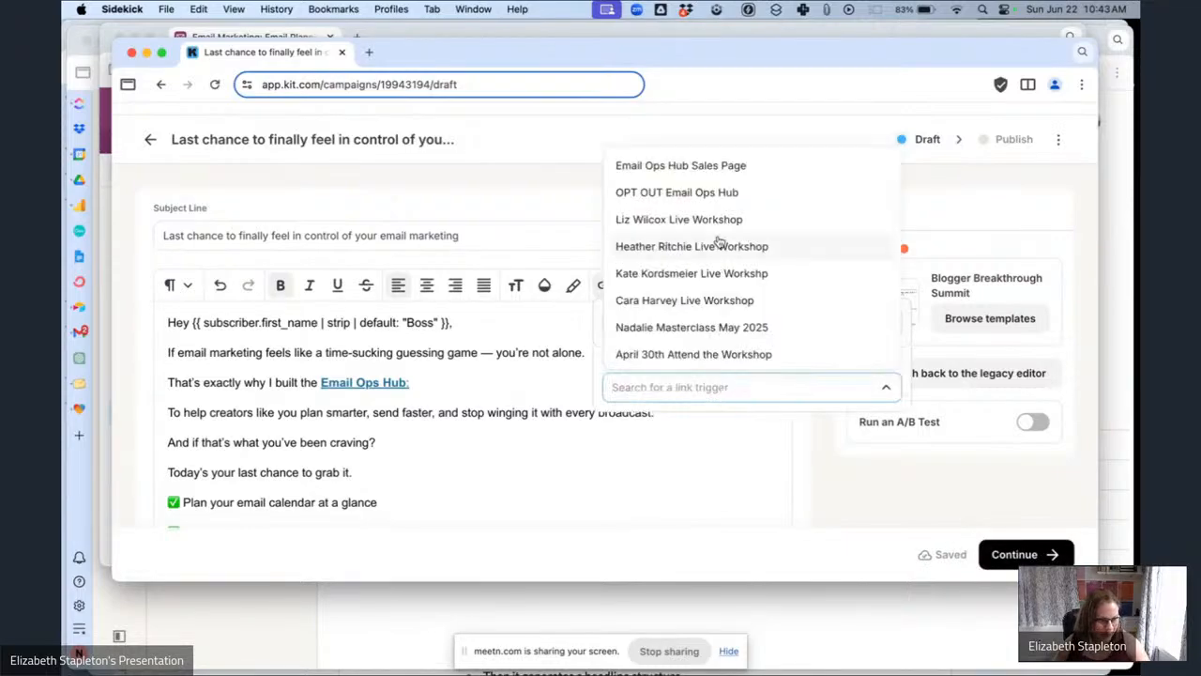
pyautogui.click(709, 167)
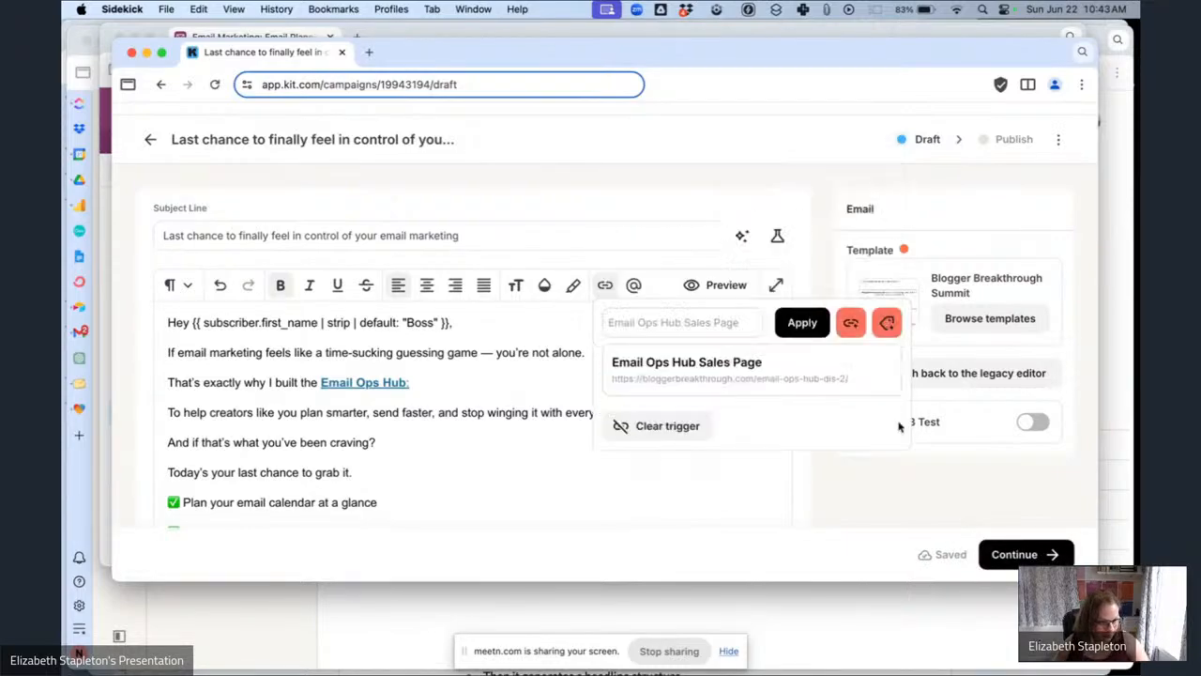
pyautogui.click(800, 322)
# Replace the link on "Grab the Email Ops Hub before it closes tonight" with the Email Ops Hub Sales Page link trigger.
pyautogui.scroll(-3, 485, 412)
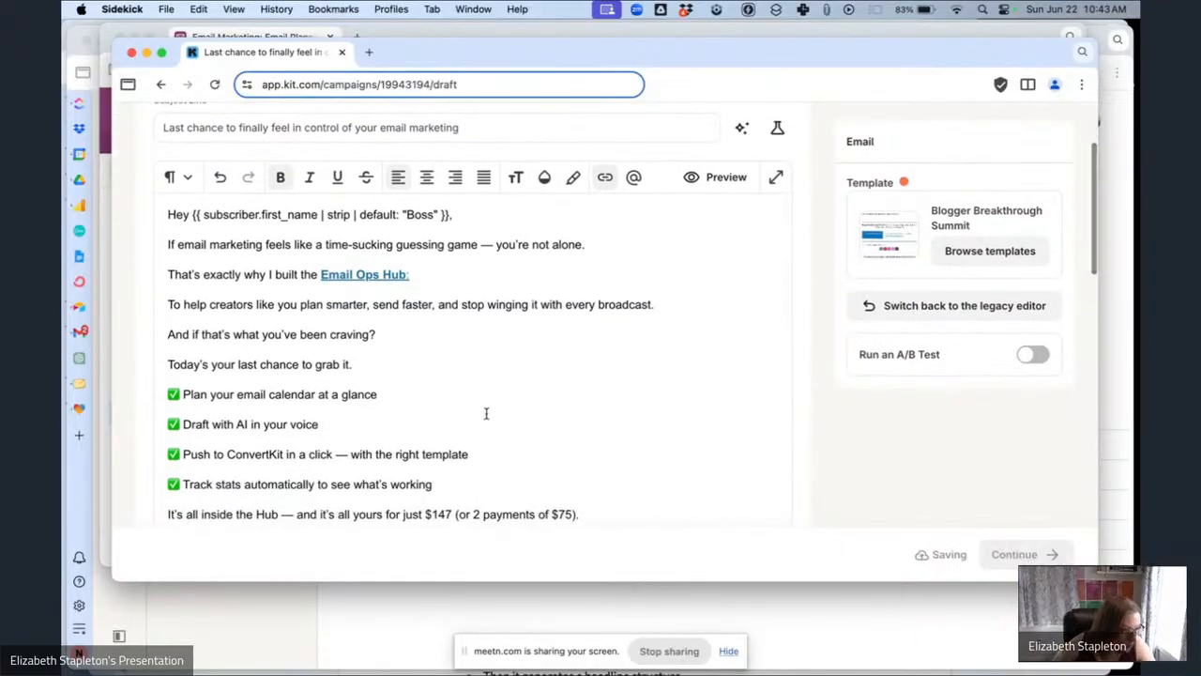
pyautogui.scroll(-3, 485, 413)
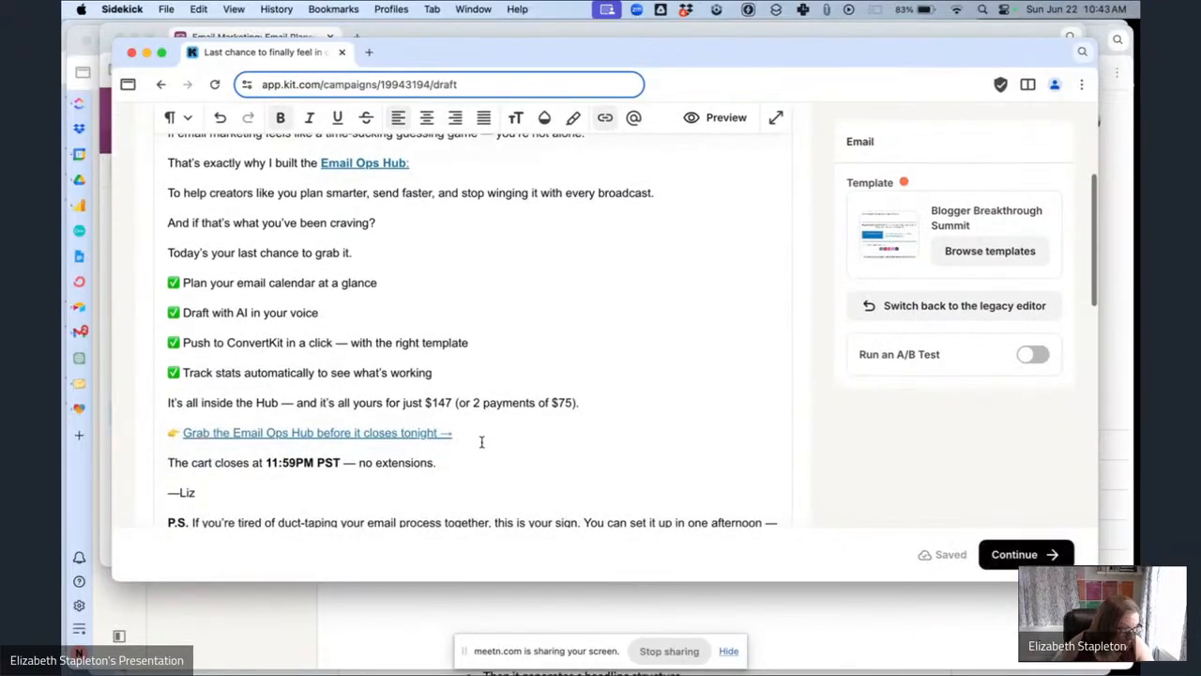
pyautogui.moveTo(482, 437); pyautogui.dragTo(188, 439)
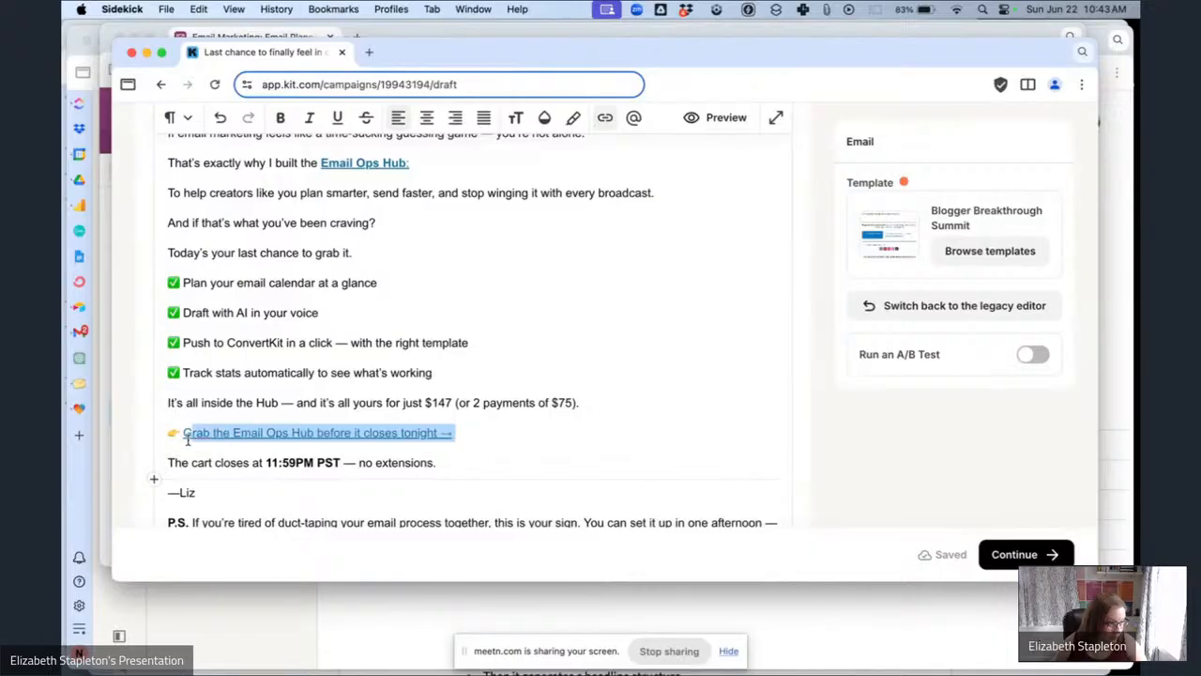
pyautogui.click(618, 116)
pyautogui.tripleClick(744, 154)
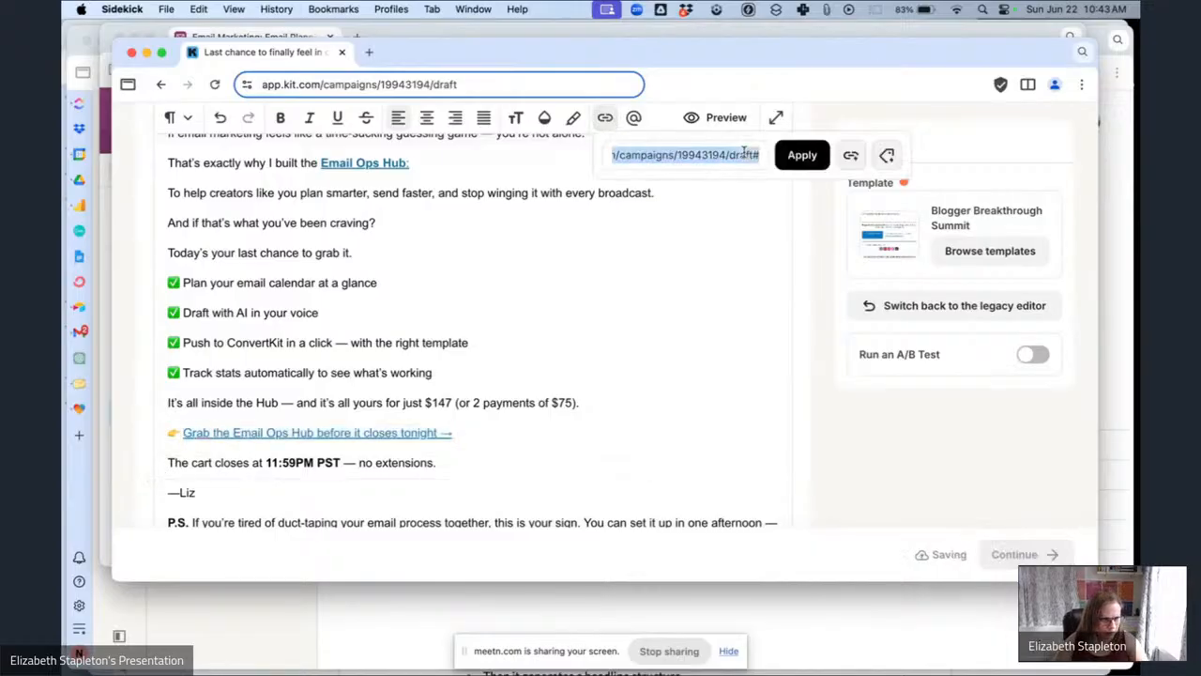
pyautogui.press('BackSpace')
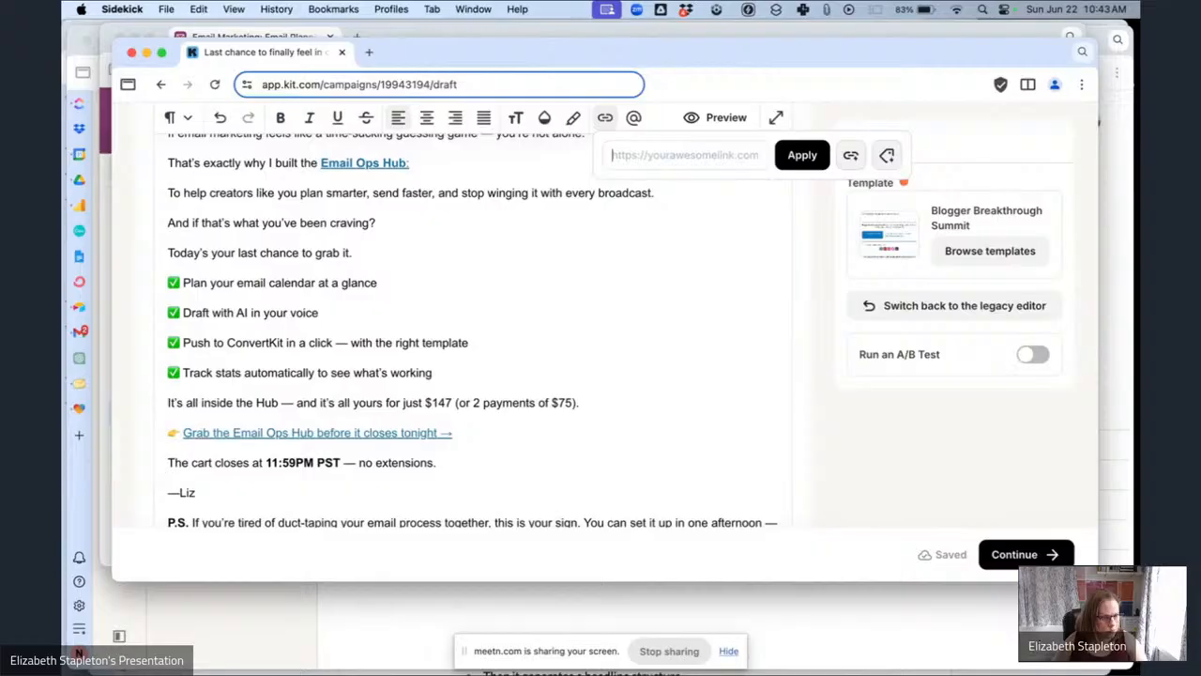
pyautogui.click(851, 162)
pyautogui.click(692, 219)
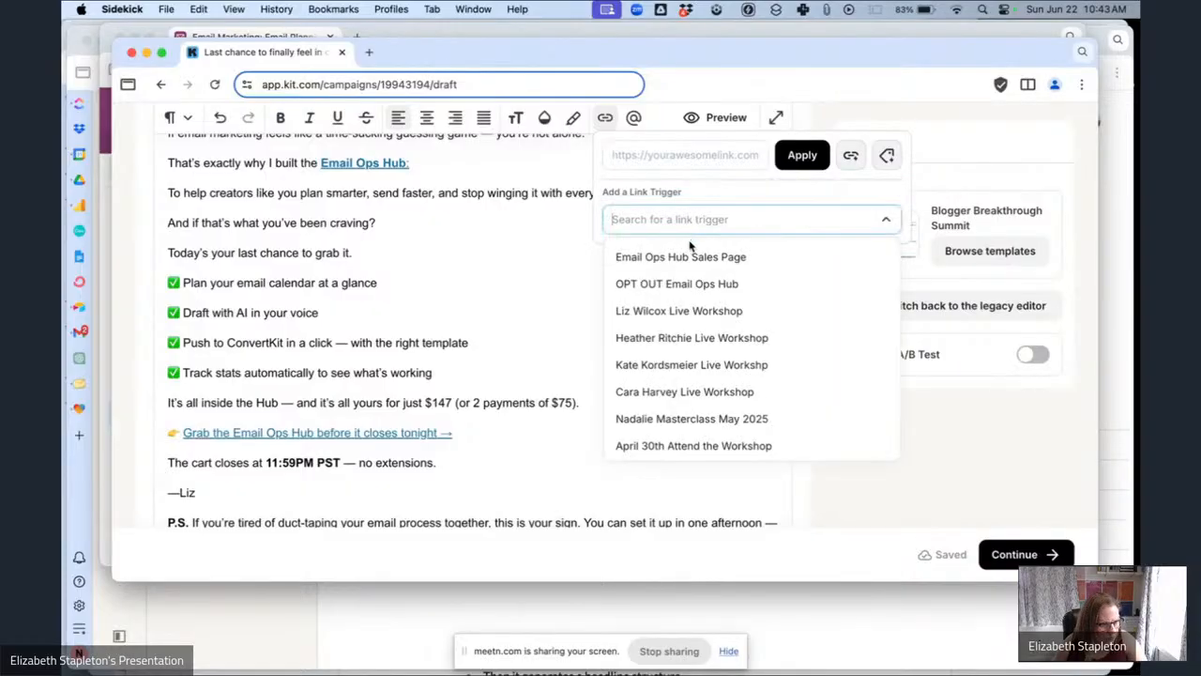
pyautogui.click(690, 257)
pyautogui.click(801, 155)
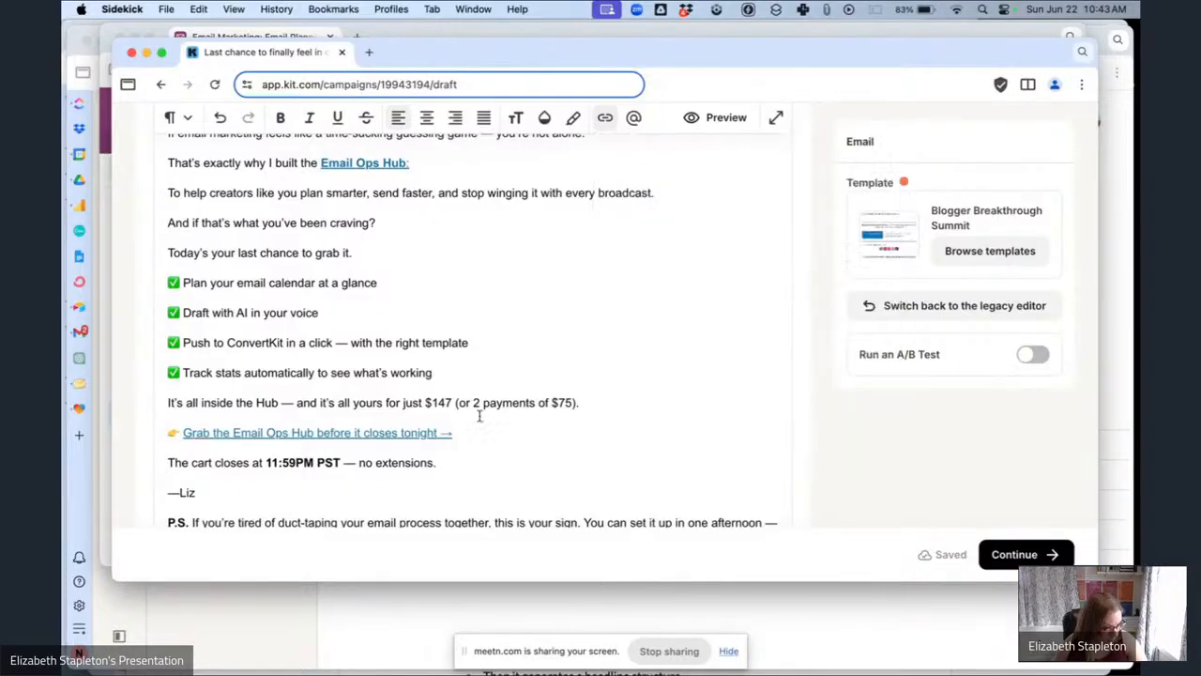
# Check which link trigger is applied to the "Grab the Email Ops Hub before it closes tonight" line.
pyautogui.doubleClick(404, 432)
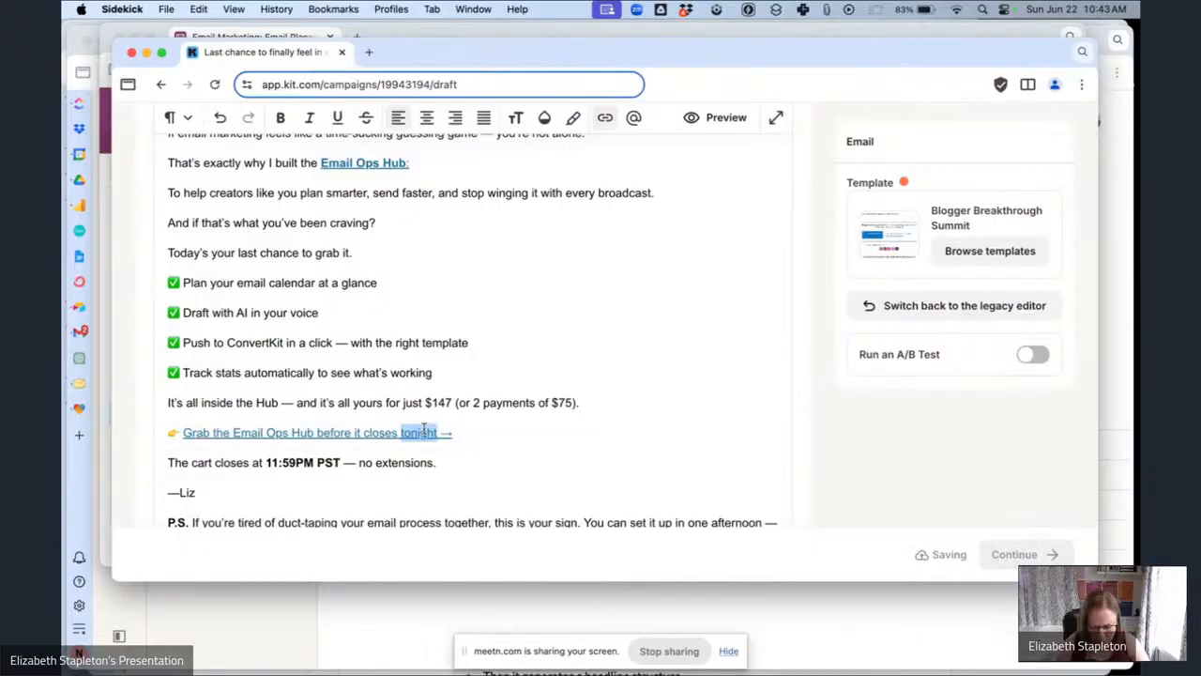
pyautogui.click(426, 433)
pyautogui.moveTo(462, 434); pyautogui.dragTo(185, 435)
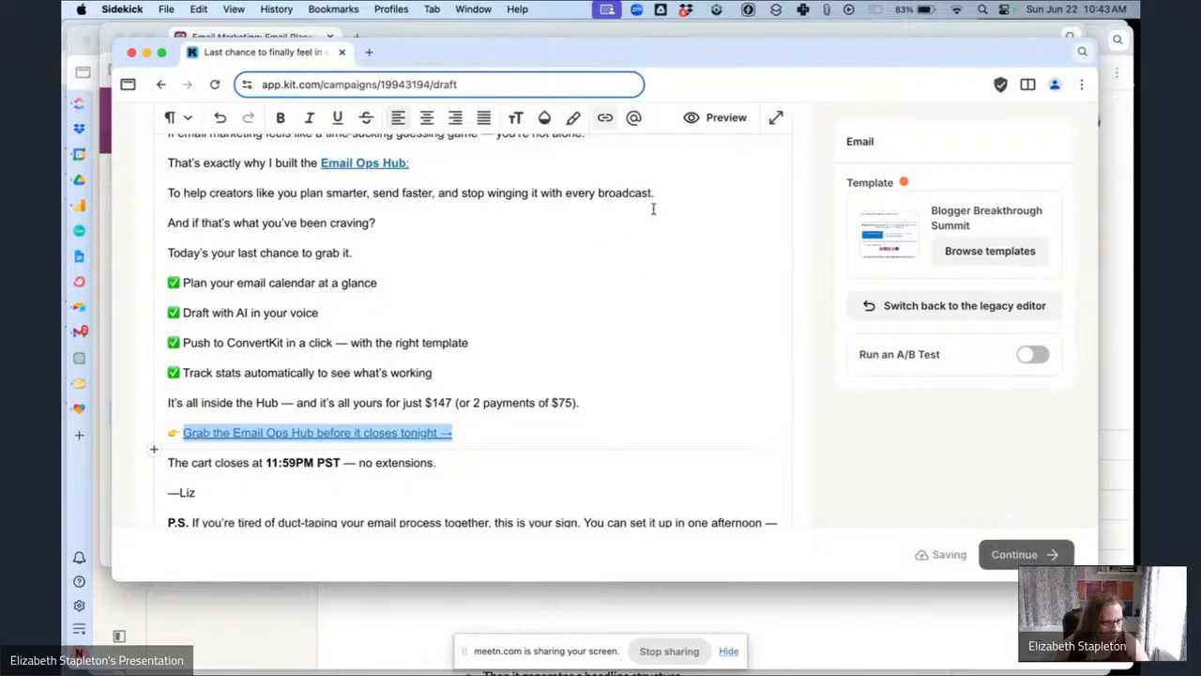
pyautogui.click(605, 117)
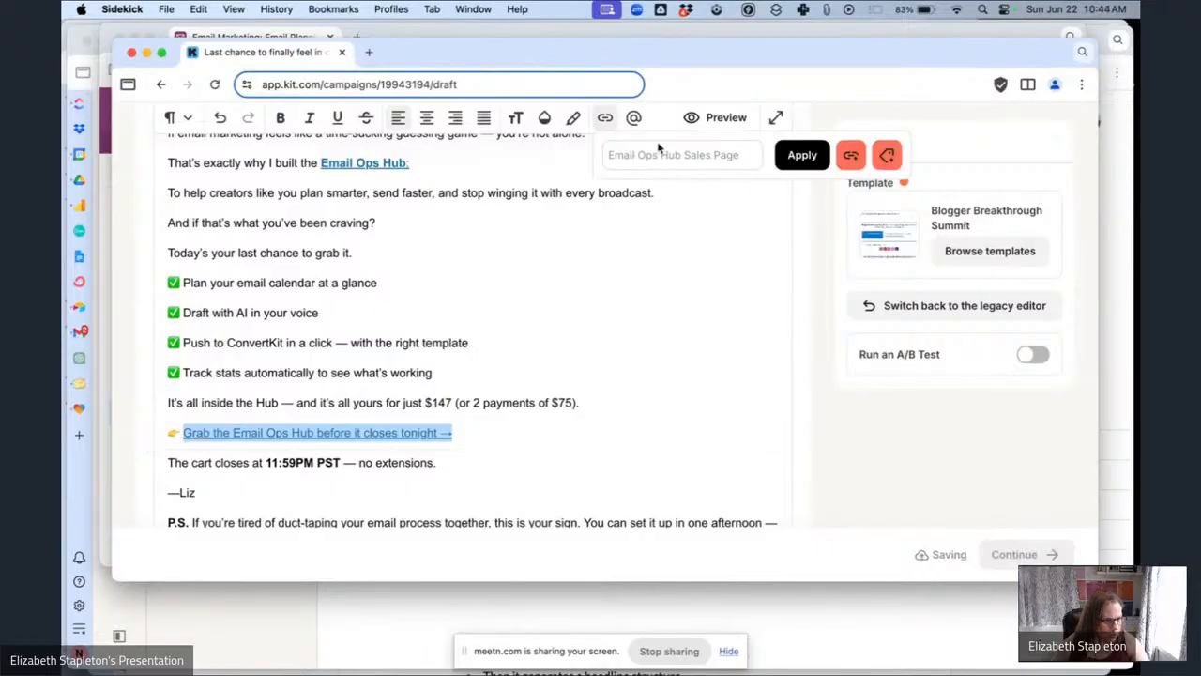
pyautogui.click(479, 370)
# Append "Grab the Email Ops Hub Now" to the end of the P.S. paragraph.
pyautogui.scroll(-2, 396, 460)
pyautogui.scroll(-3, 396, 460)
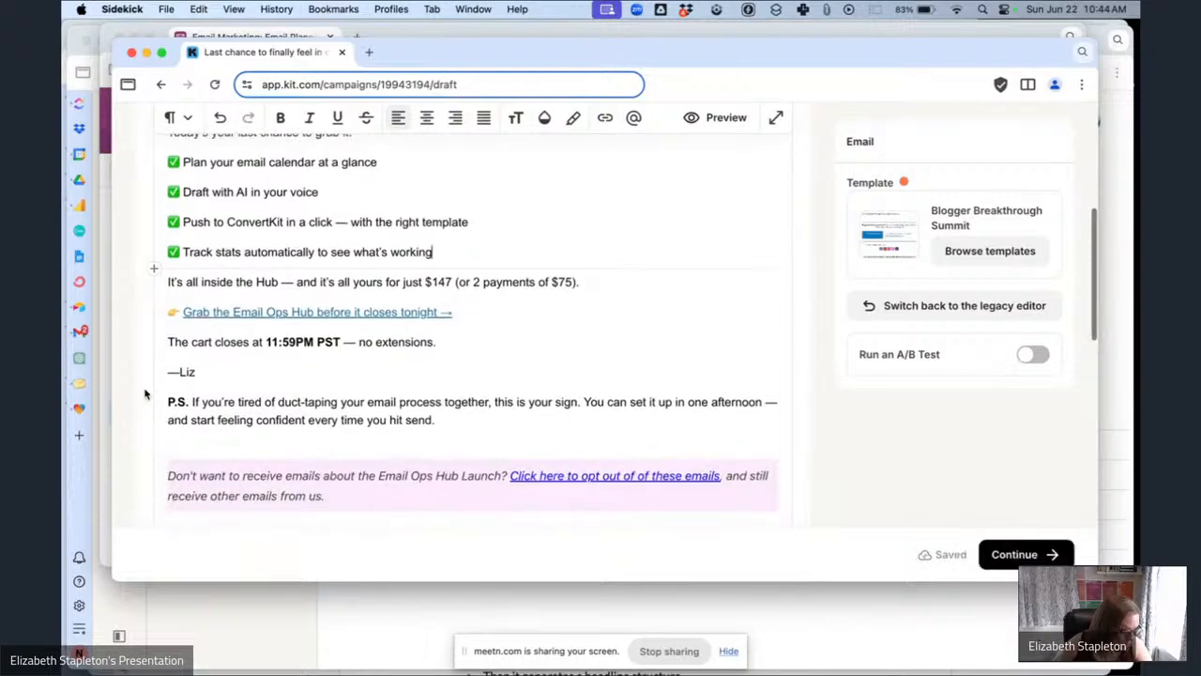
pyautogui.scroll(-1, 249, 396)
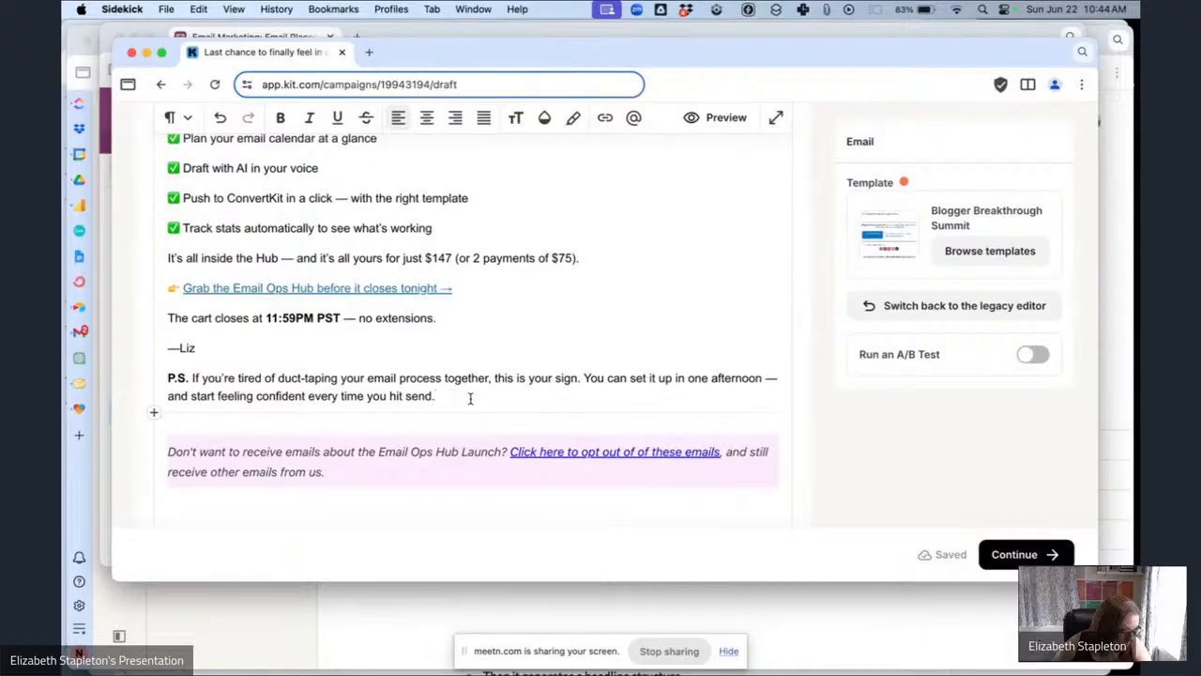
pyautogui.click(470, 398)
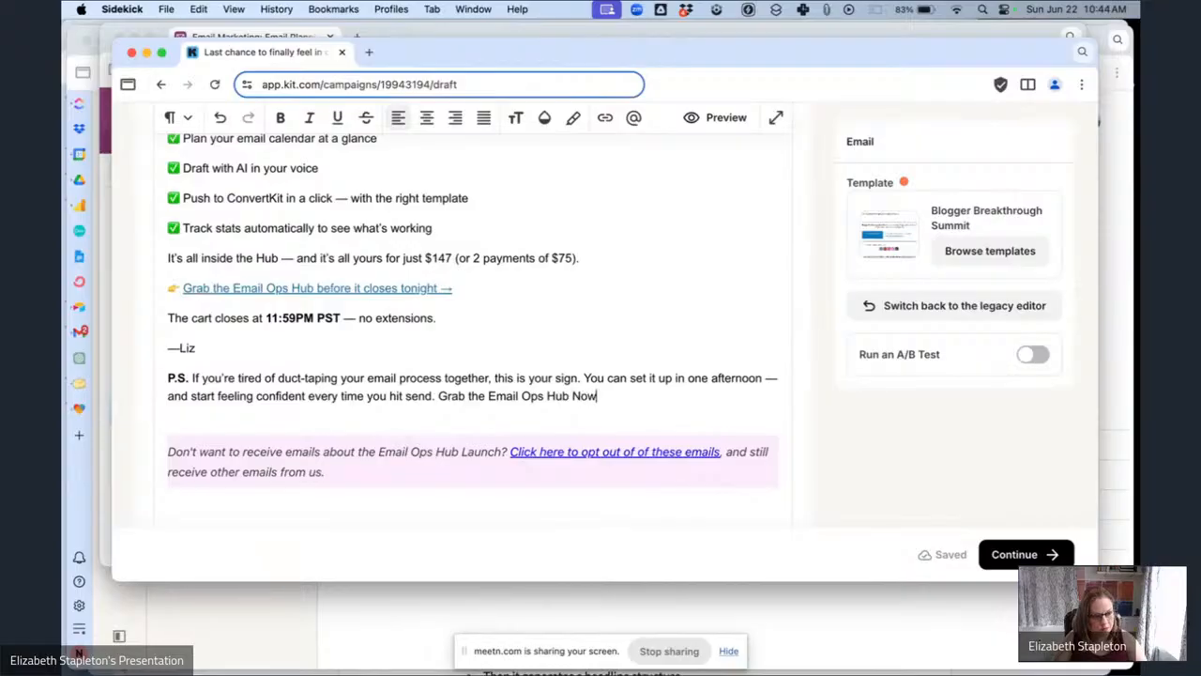
# Bold the "Grab the Email Ops Hub Now!" text in the P.S. and link it through a link trigger.
pyautogui.moveTo(605, 396); pyautogui.dragTo(451, 397)
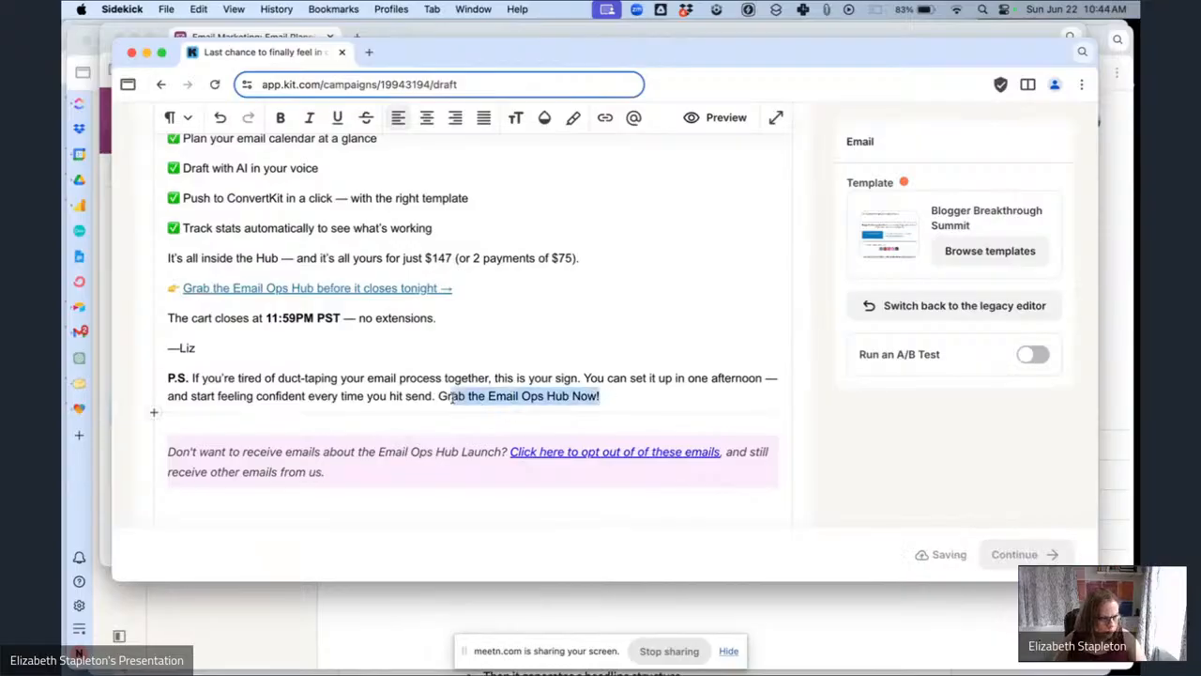
pyautogui.hotkey('ctrl', 'b')
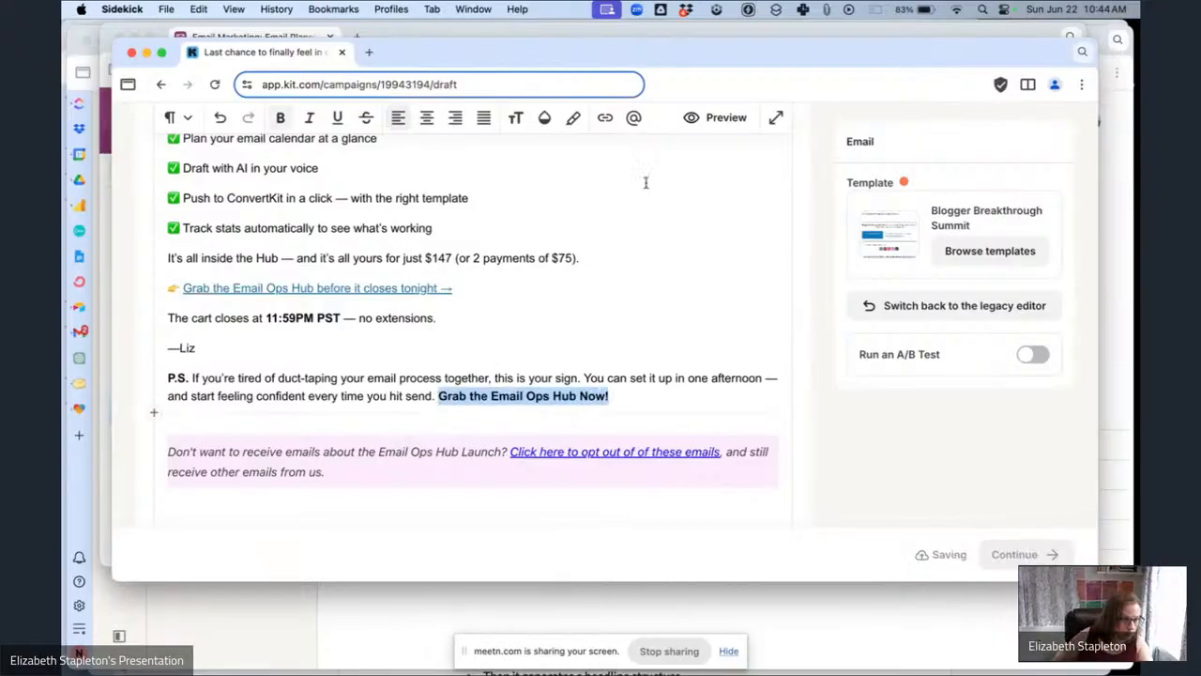
pyautogui.click(597, 131)
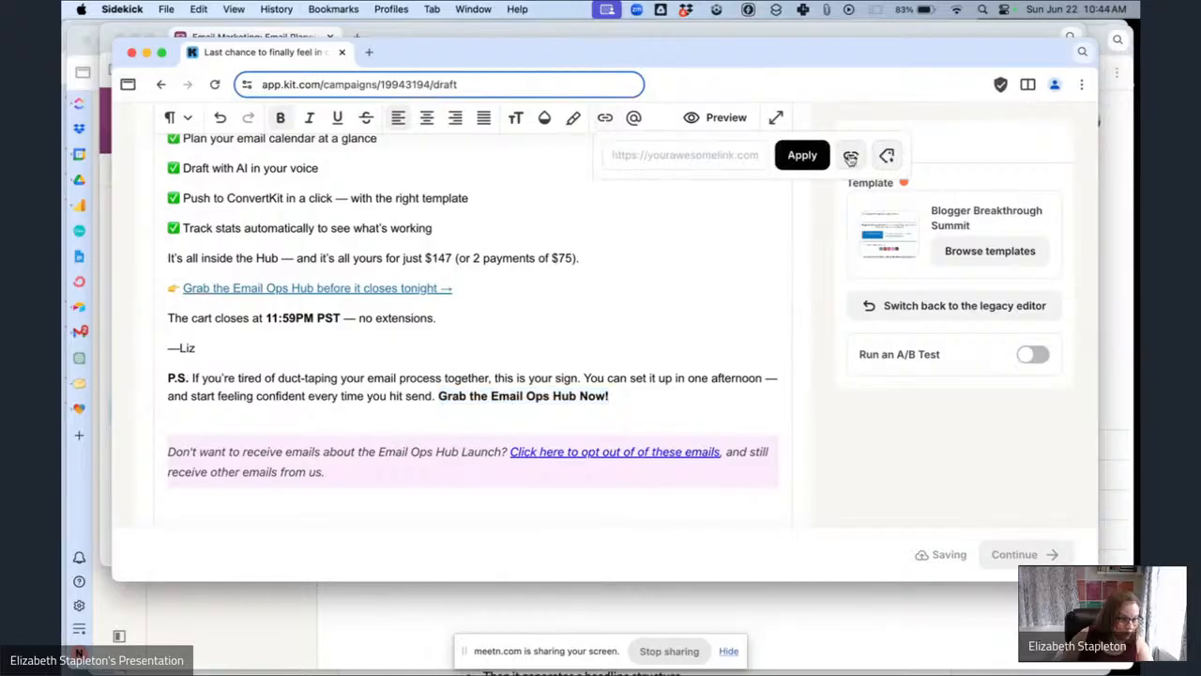
pyautogui.click(851, 155)
pyautogui.click(701, 216)
pyautogui.click(702, 257)
pyautogui.click(803, 155)
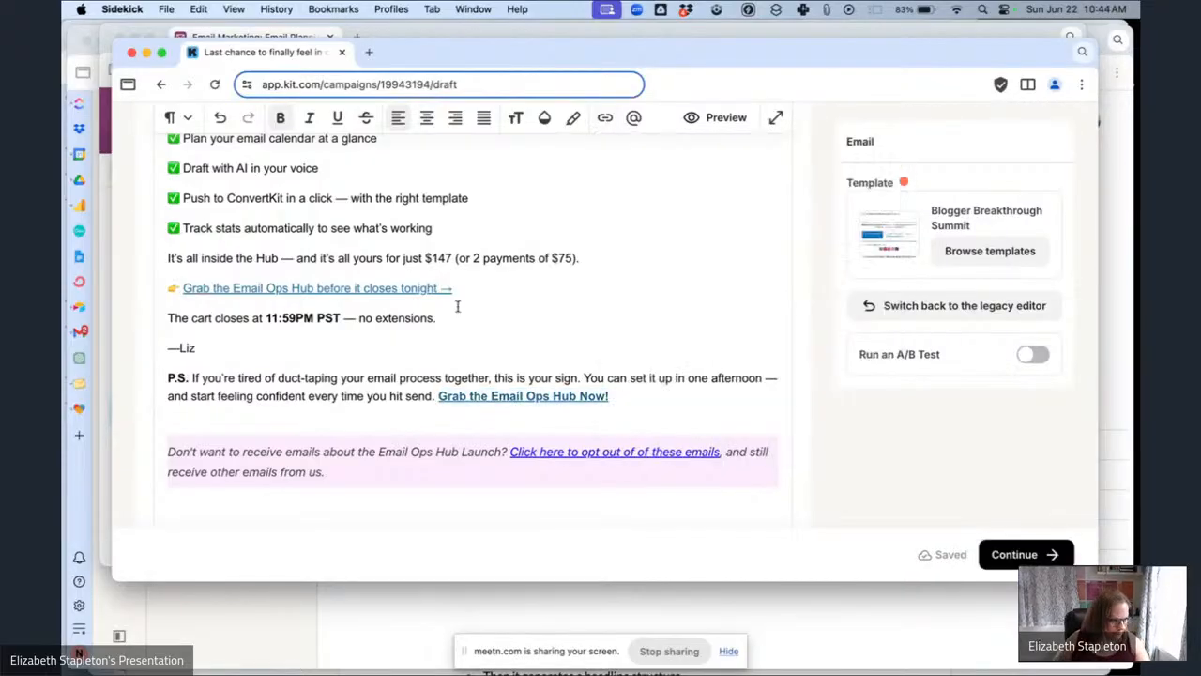
# Bold the cart-closing line, the price paragraph and the "Grab the Email Ops Hub before it closes tonight" link line.
pyautogui.moveTo(450, 319); pyautogui.dragTo(153, 328)
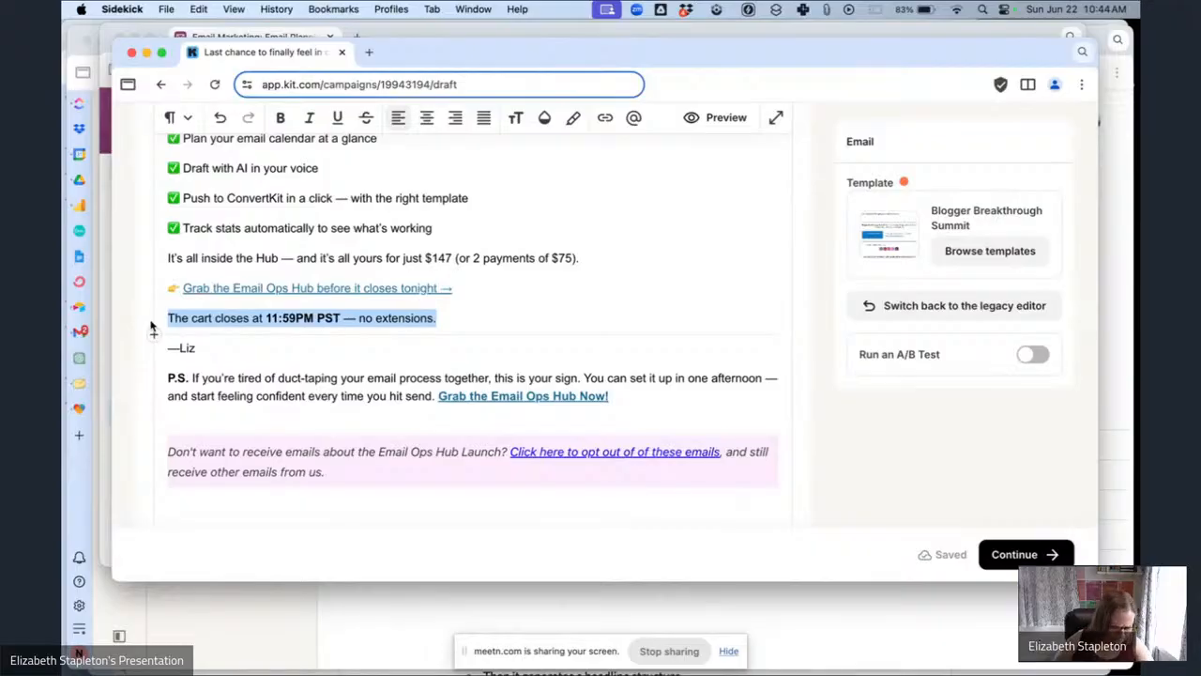
pyautogui.press('super+b')
pyautogui.click(190, 287)
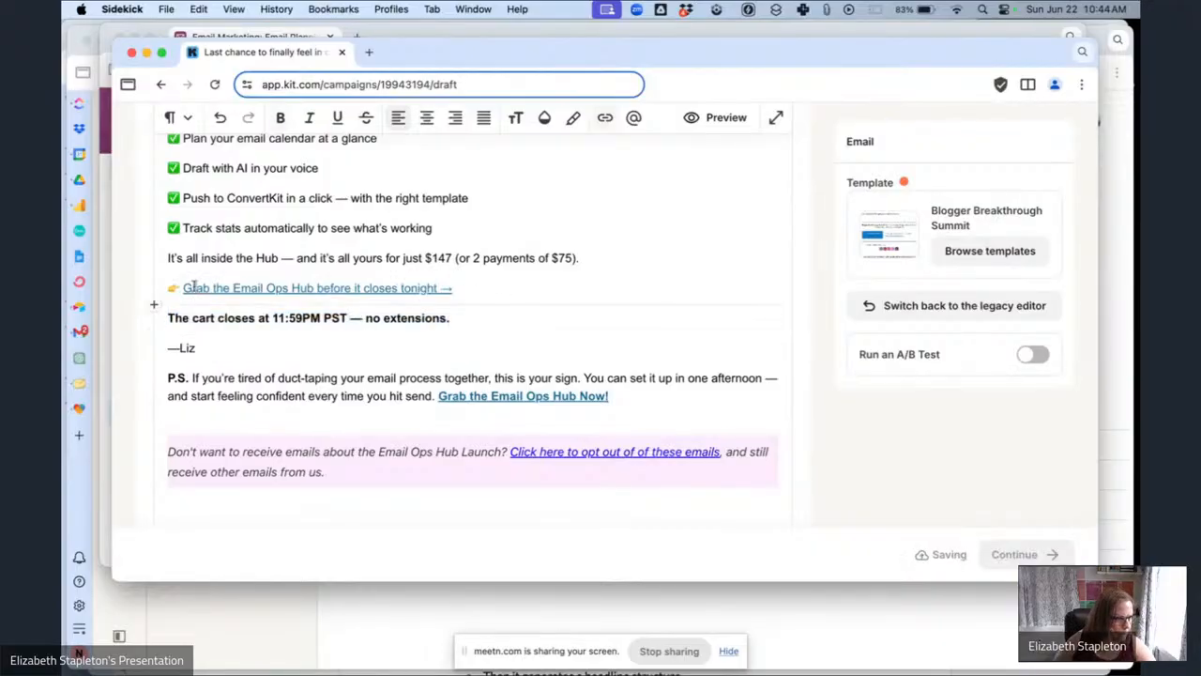
pyautogui.click(521, 283)
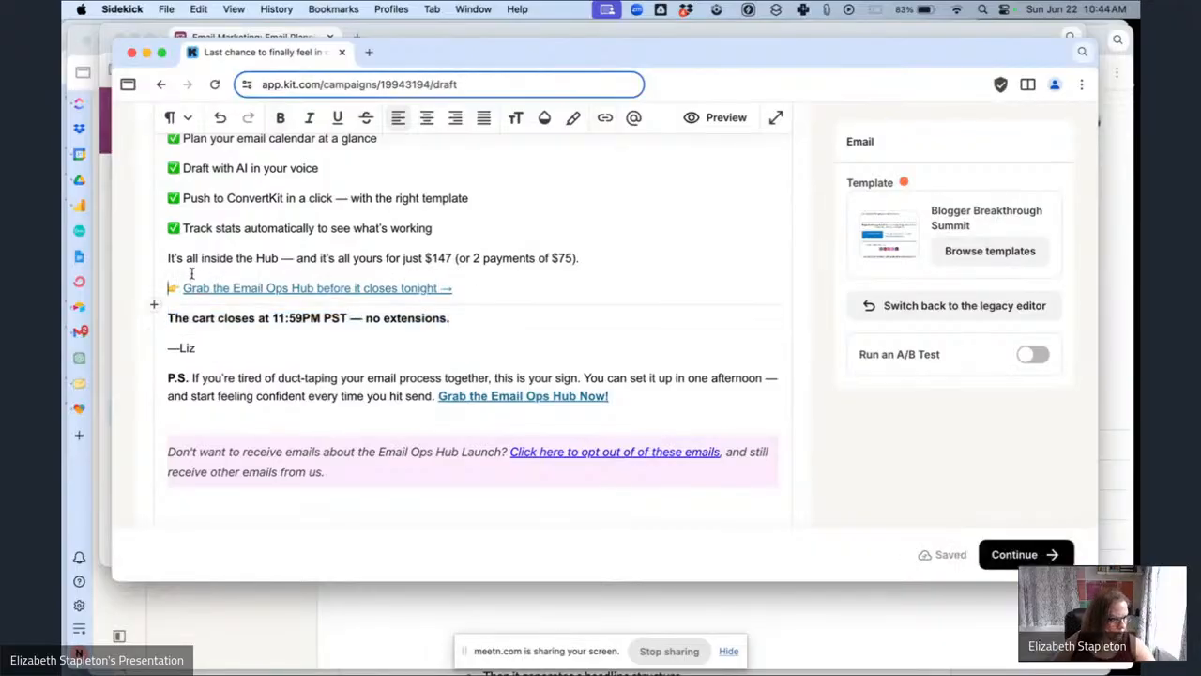
pyautogui.moveTo(166, 258); pyautogui.dragTo(459, 291)
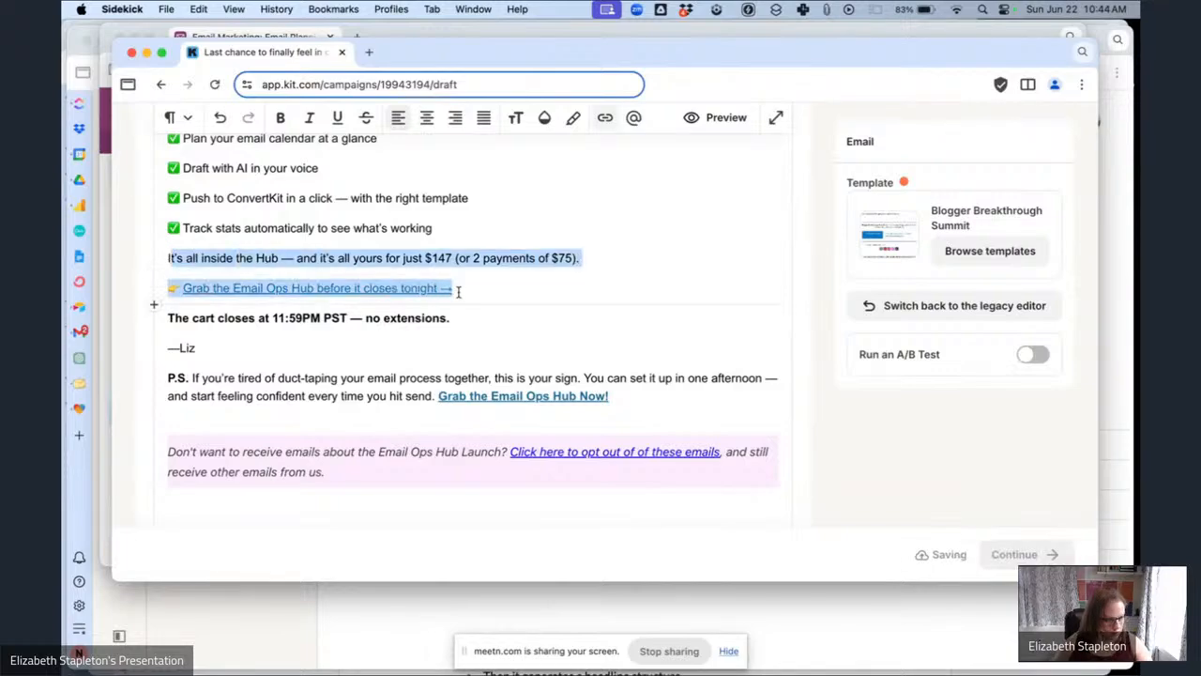
pyautogui.press('super+b')
pyautogui.click(170, 267)
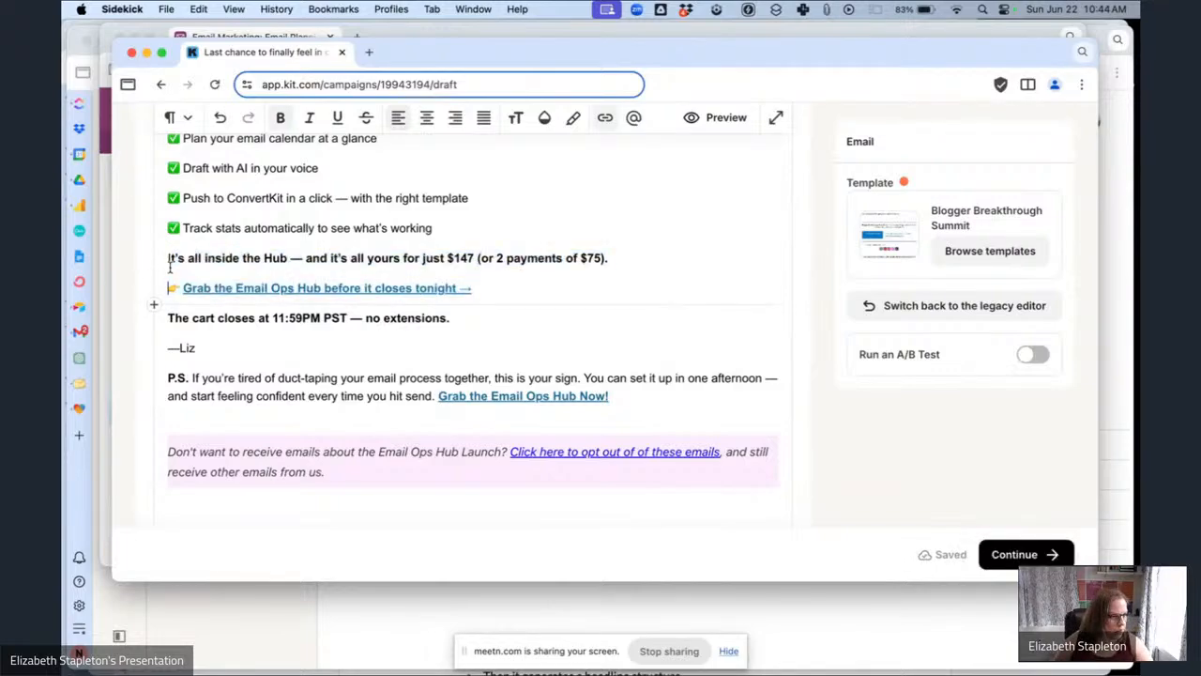
# Preview the finished email as a subscriber would see it.
pyautogui.scroll(5, 275, 281)
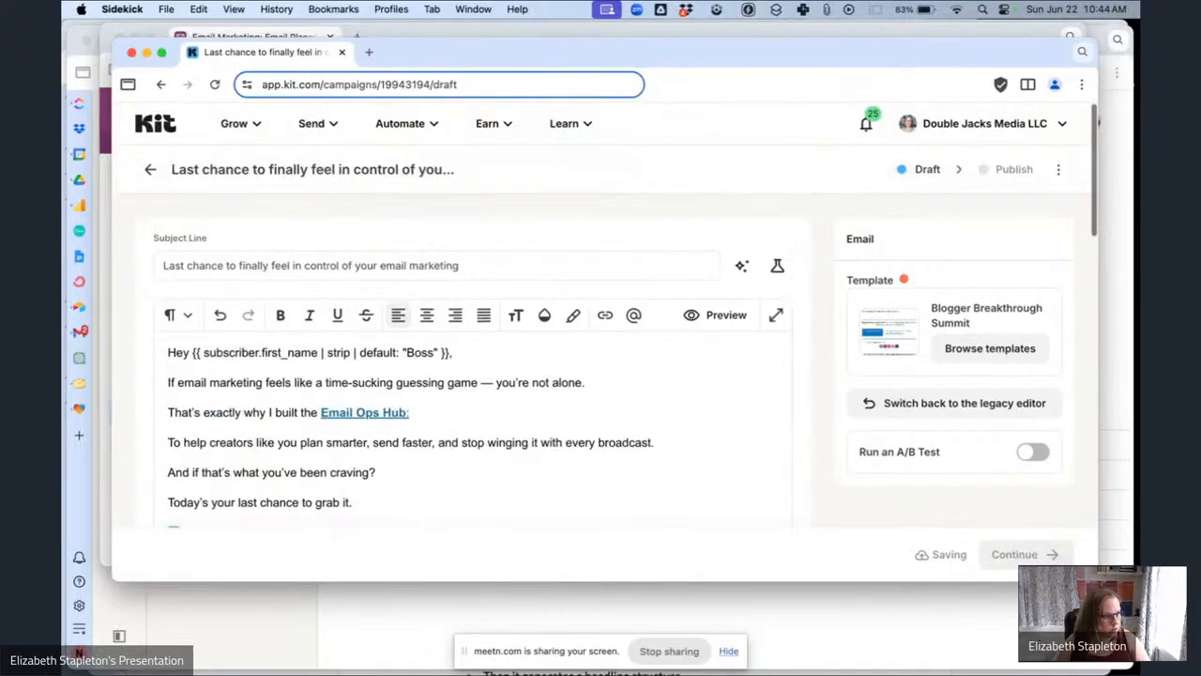
pyautogui.scroll(-5, 272, 432)
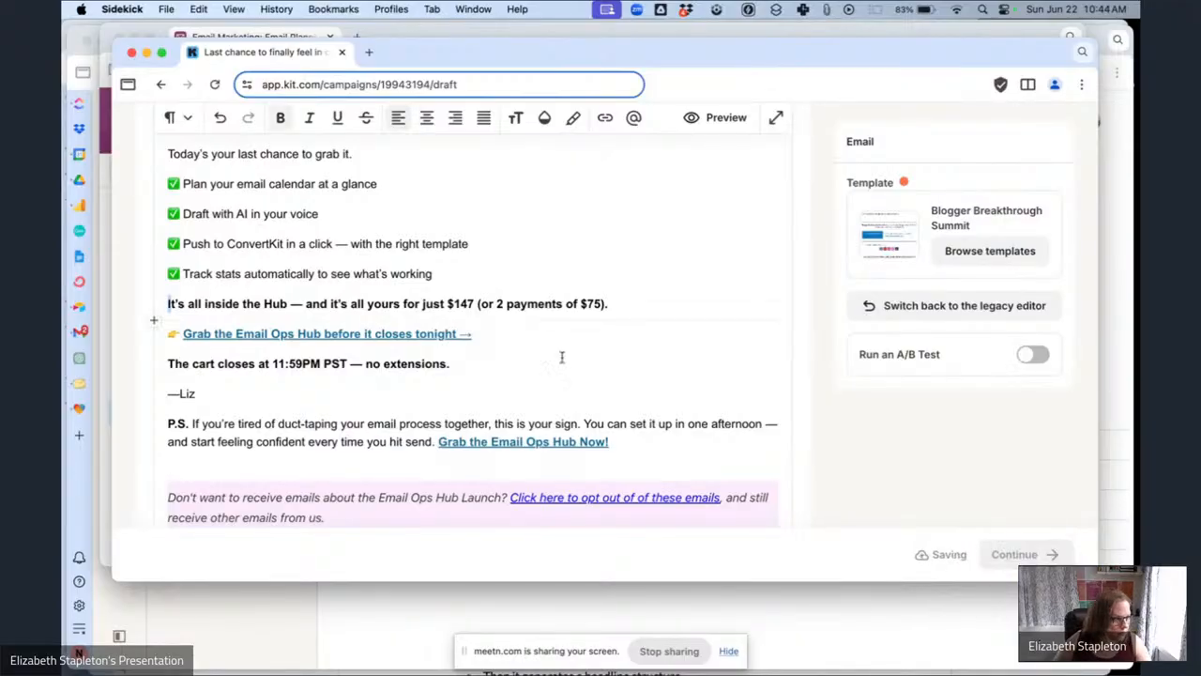
pyautogui.click(602, 362)
pyautogui.scroll(10, 601, 362)
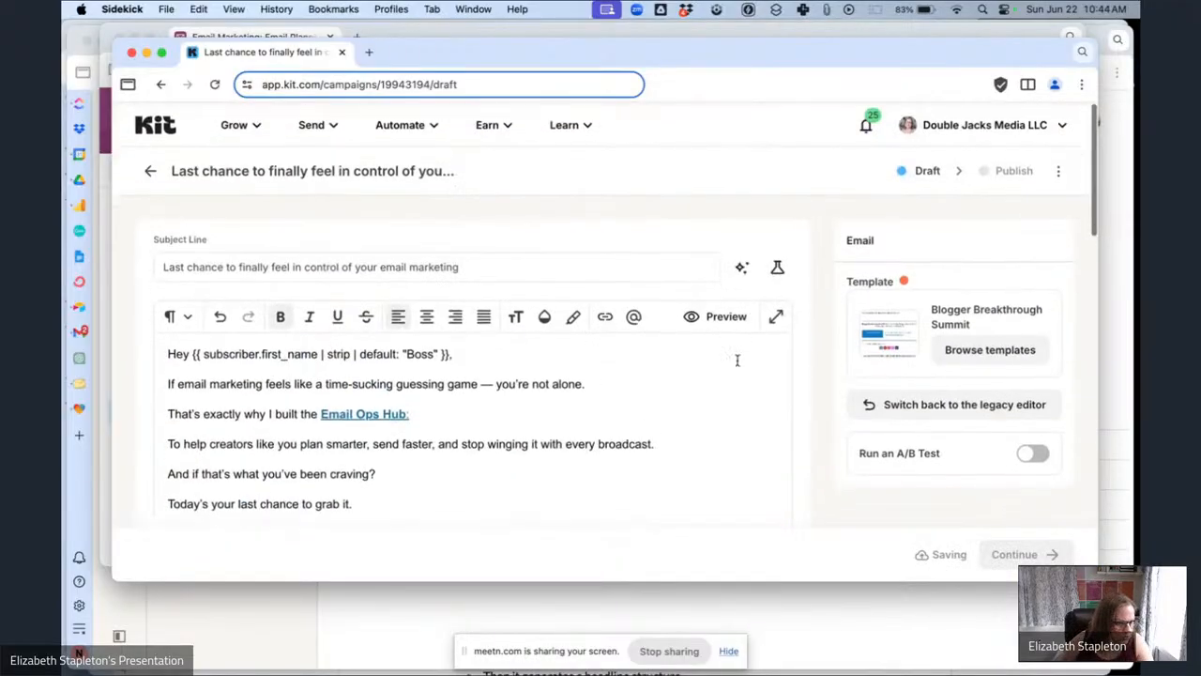
pyautogui.click(721, 317)
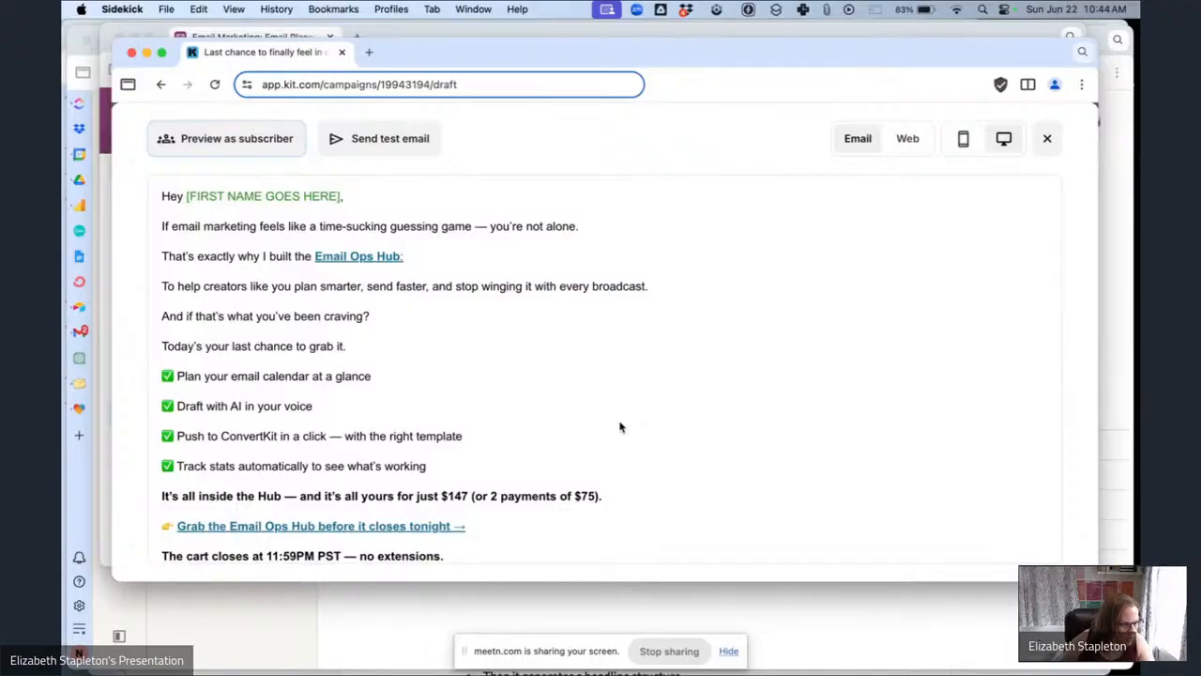
pyautogui.scroll(-3, 620, 427)
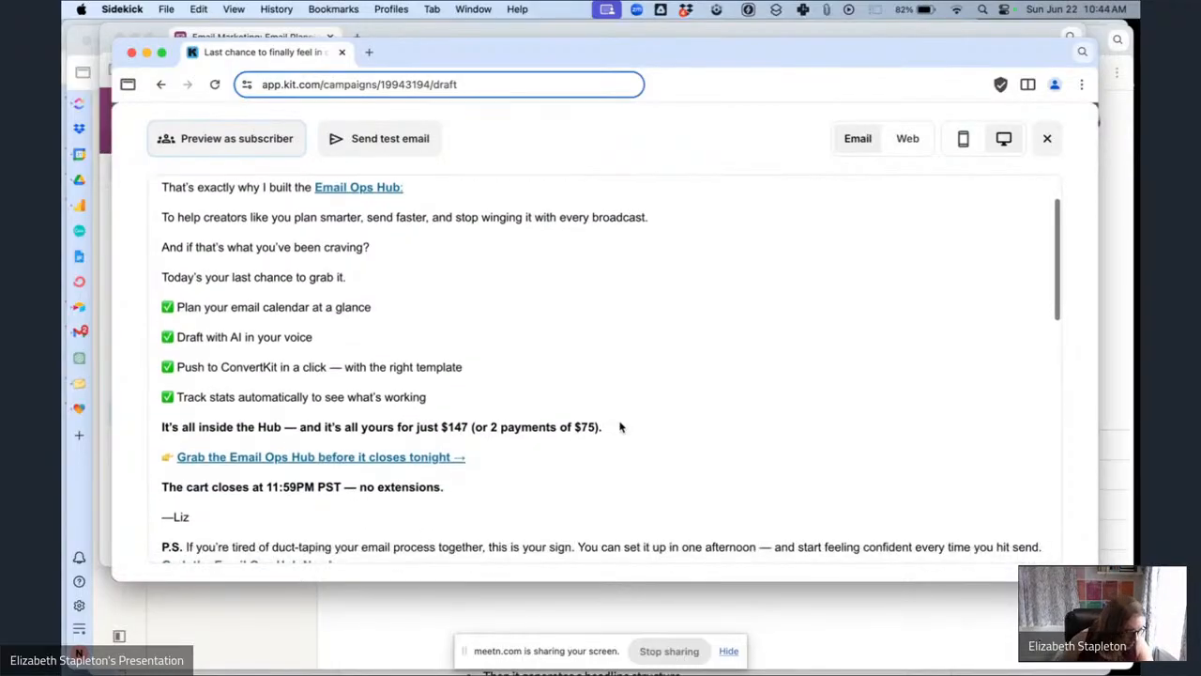
pyautogui.scroll(-5, 619, 427)
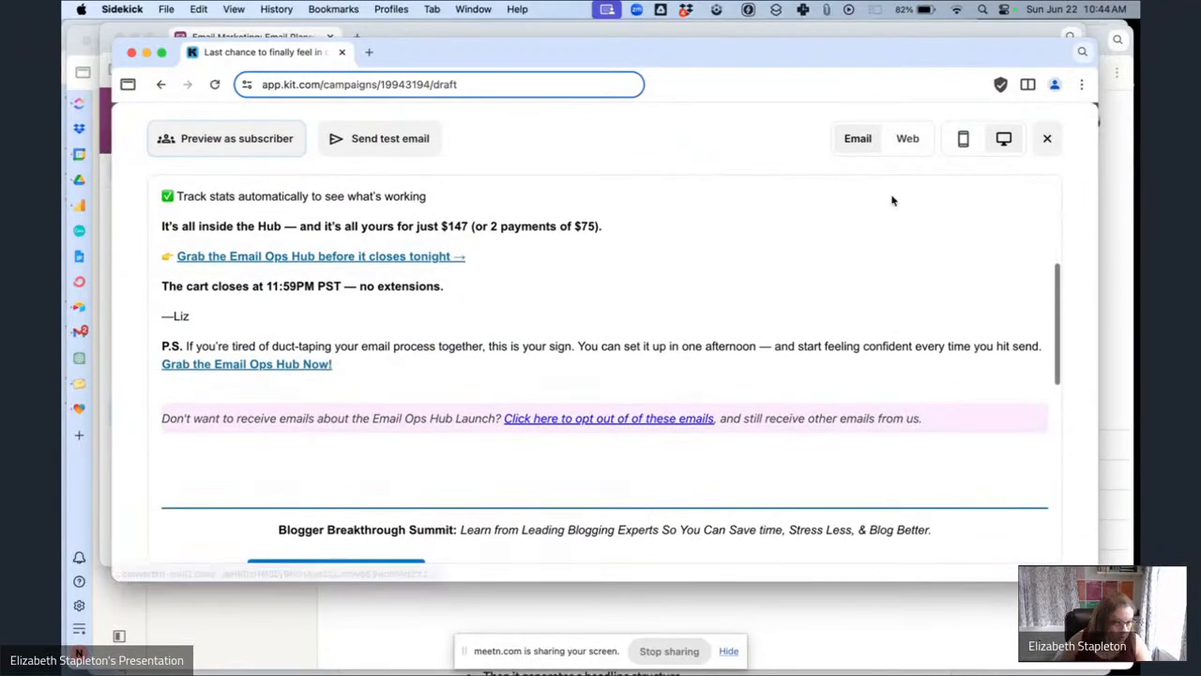
pyautogui.click(1048, 142)
pyautogui.scroll(-10, 839, 422)
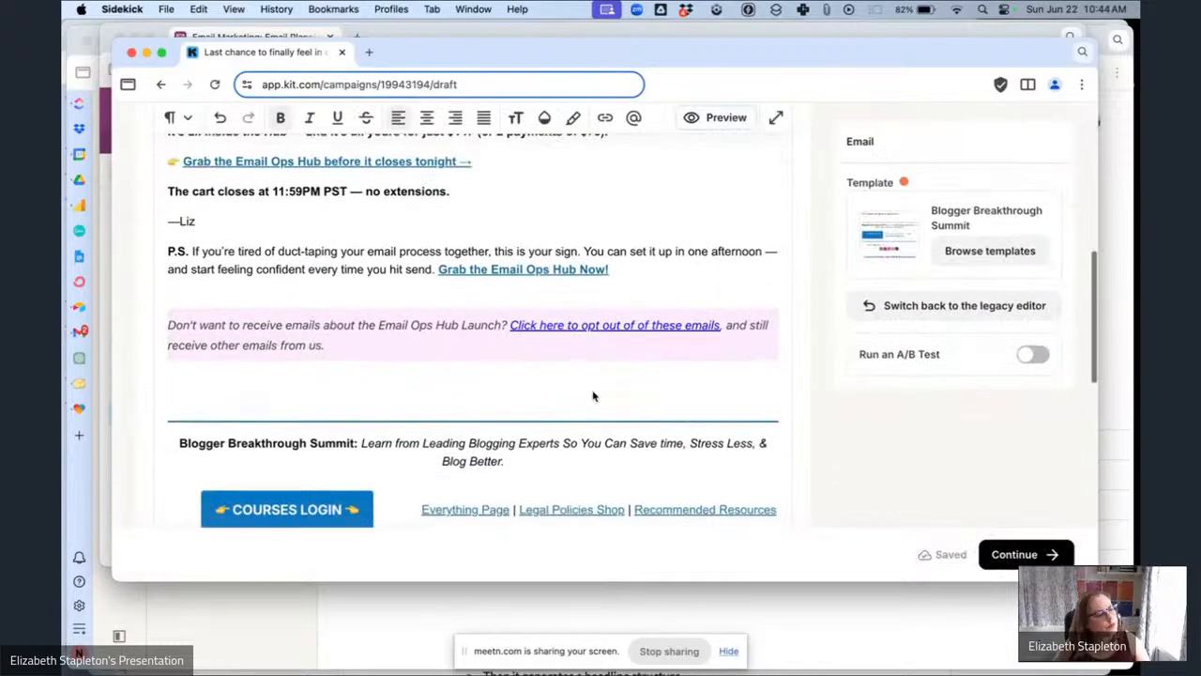
pyautogui.scroll(10, 593, 394)
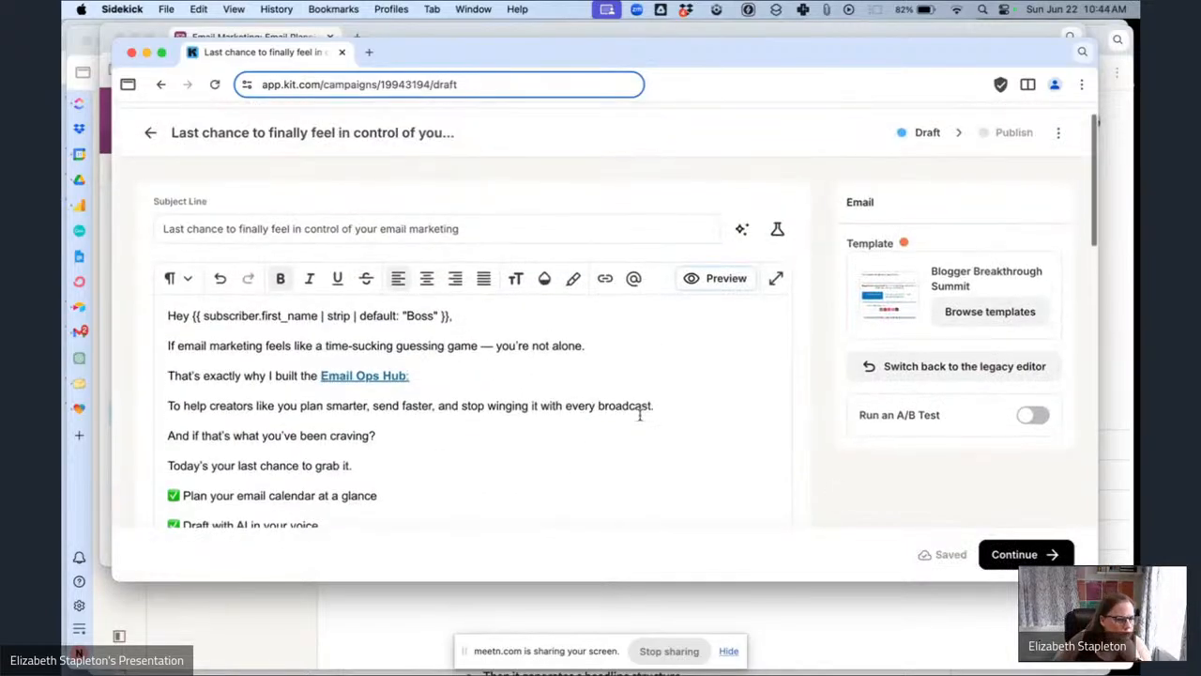
# Continue to publishing and choose to send the broadcast as an email.
pyautogui.click(1006, 553)
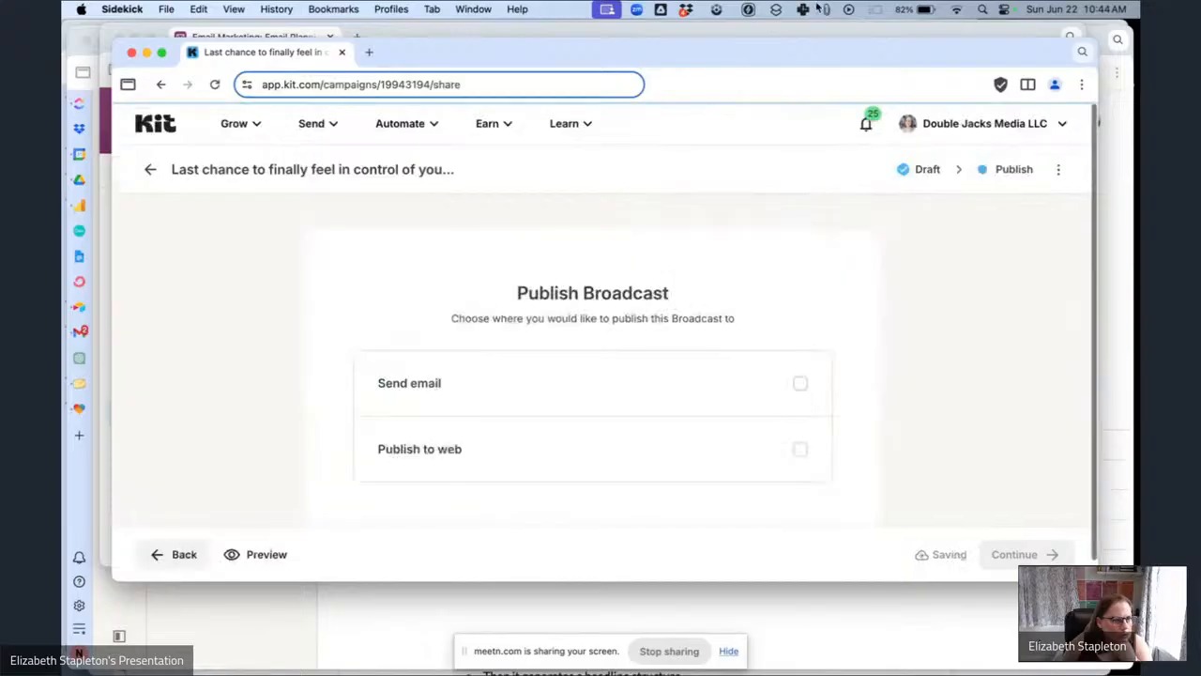
pyautogui.click(826, 8)
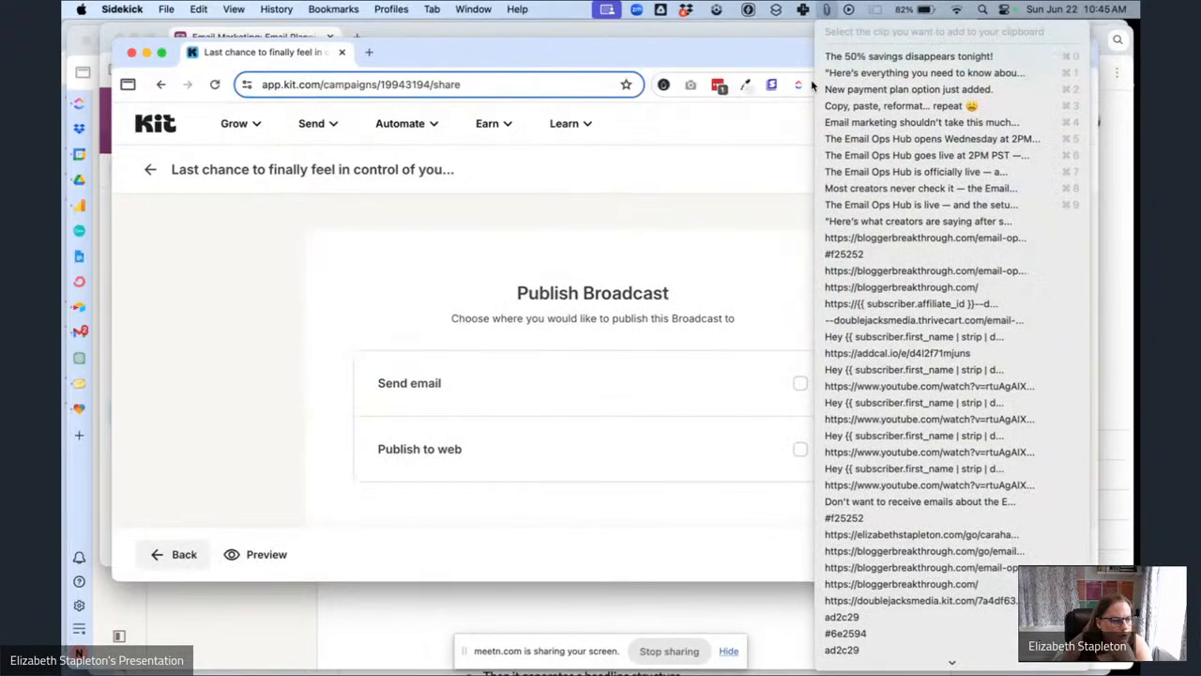
pyautogui.click(528, 362)
pyautogui.click(529, 362)
pyautogui.scroll(-5, 528, 362)
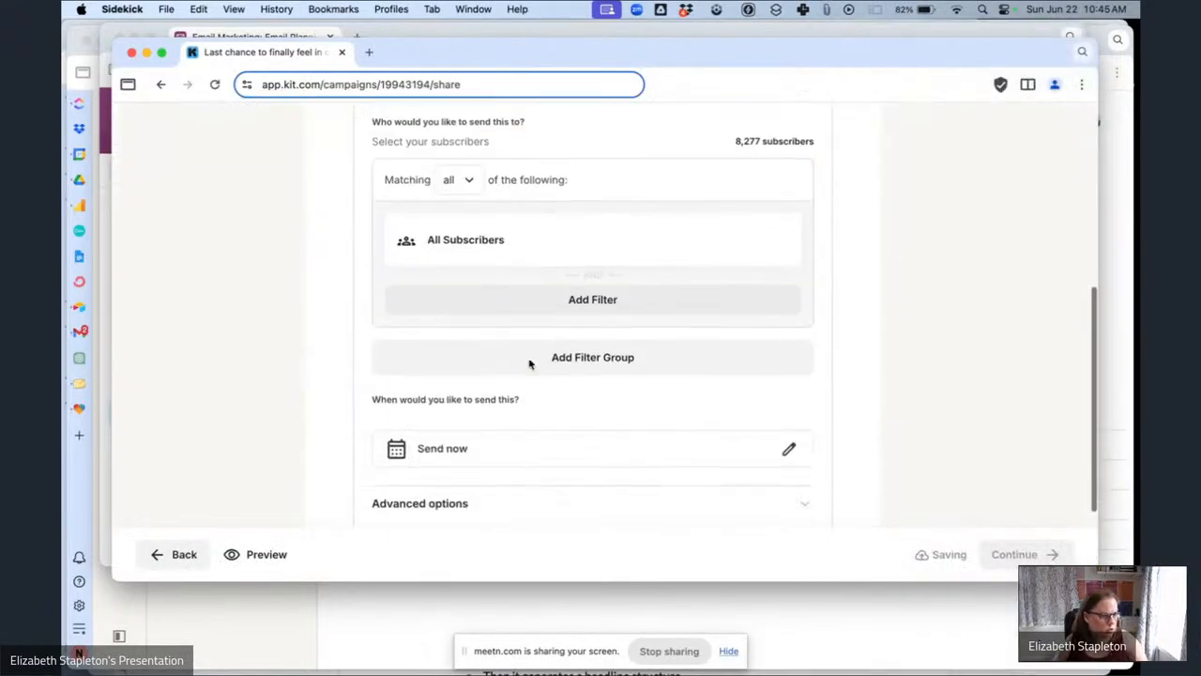
# Paste "The 50% savings disappears tonight!" as the preview text in the advanced options.
pyautogui.click(456, 403)
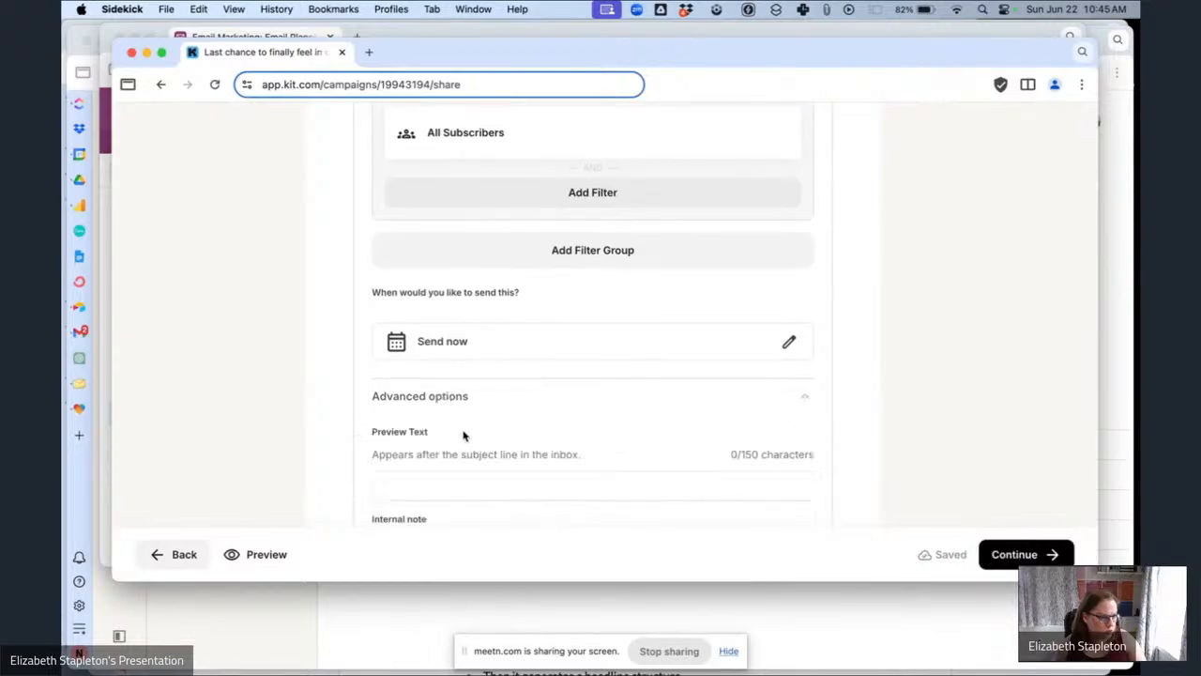
pyautogui.click(447, 480)
pyautogui.write('The 50% savings disappears tonight!')
# Replace the All Subscribers recipients with a filter within the Email Ops Hub Sales Pitch Segment.
pyautogui.scroll(3, 526, 290)
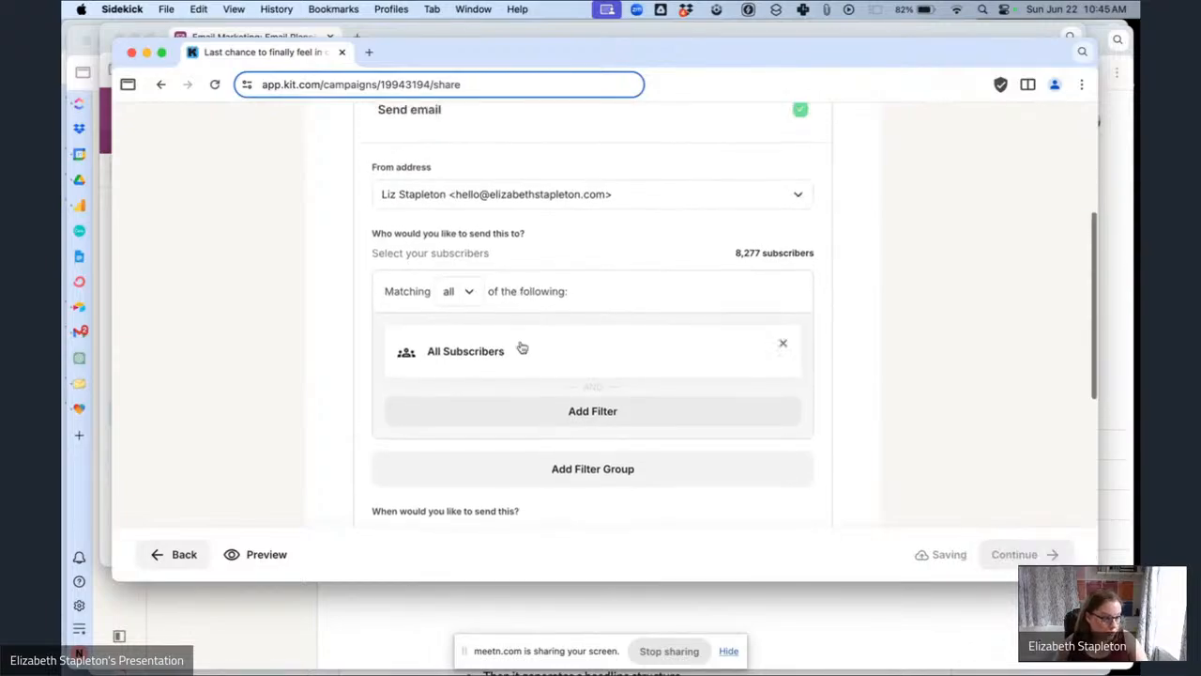
pyautogui.click(523, 348)
pyautogui.click(584, 380)
pyautogui.scroll(-1, 599, 226)
pyautogui.click(599, 208)
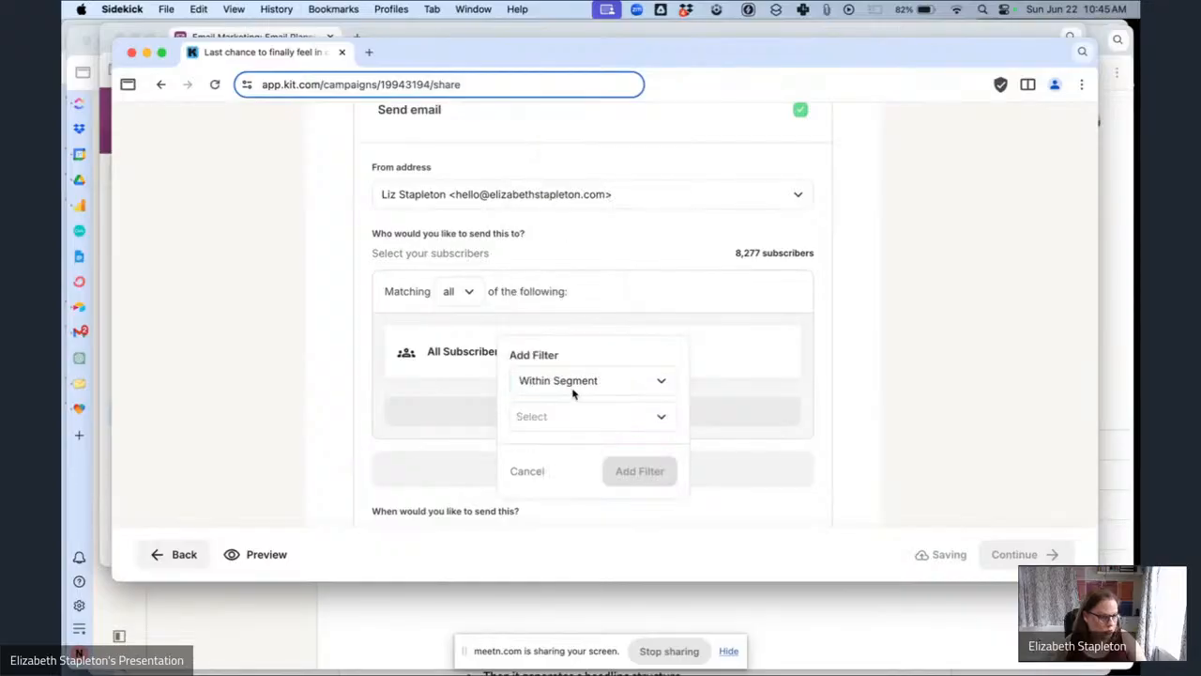
pyautogui.click(556, 408)
pyautogui.write('ema')
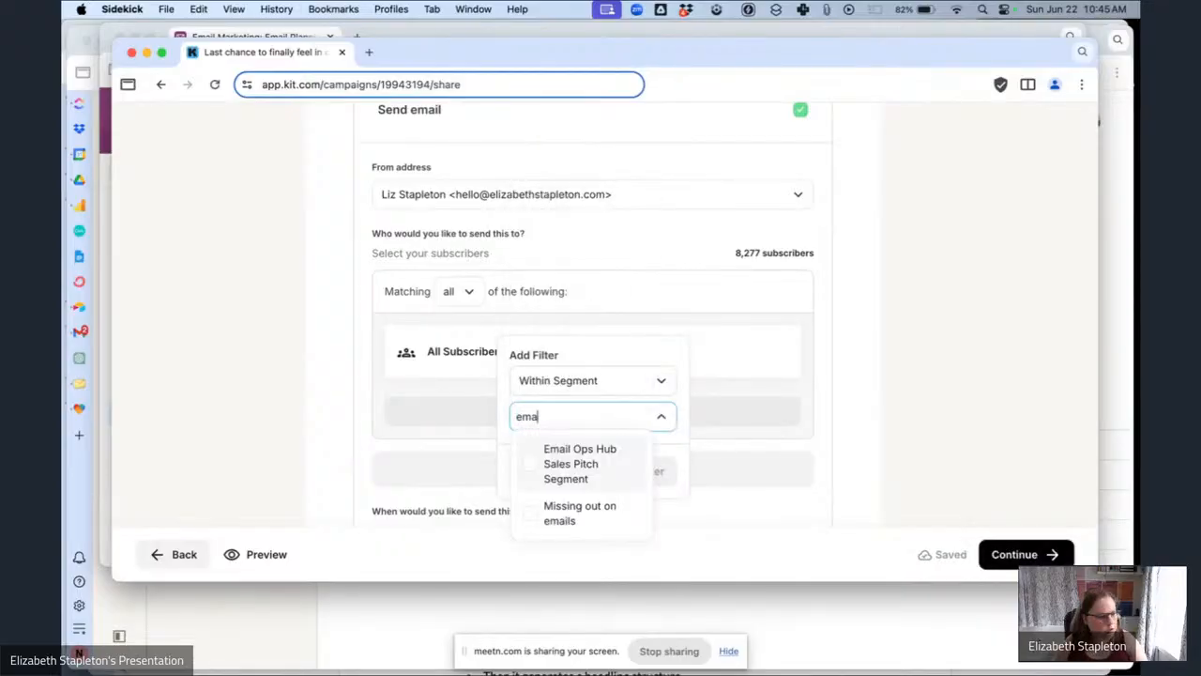
pyautogui.click(572, 455)
pyautogui.click(644, 489)
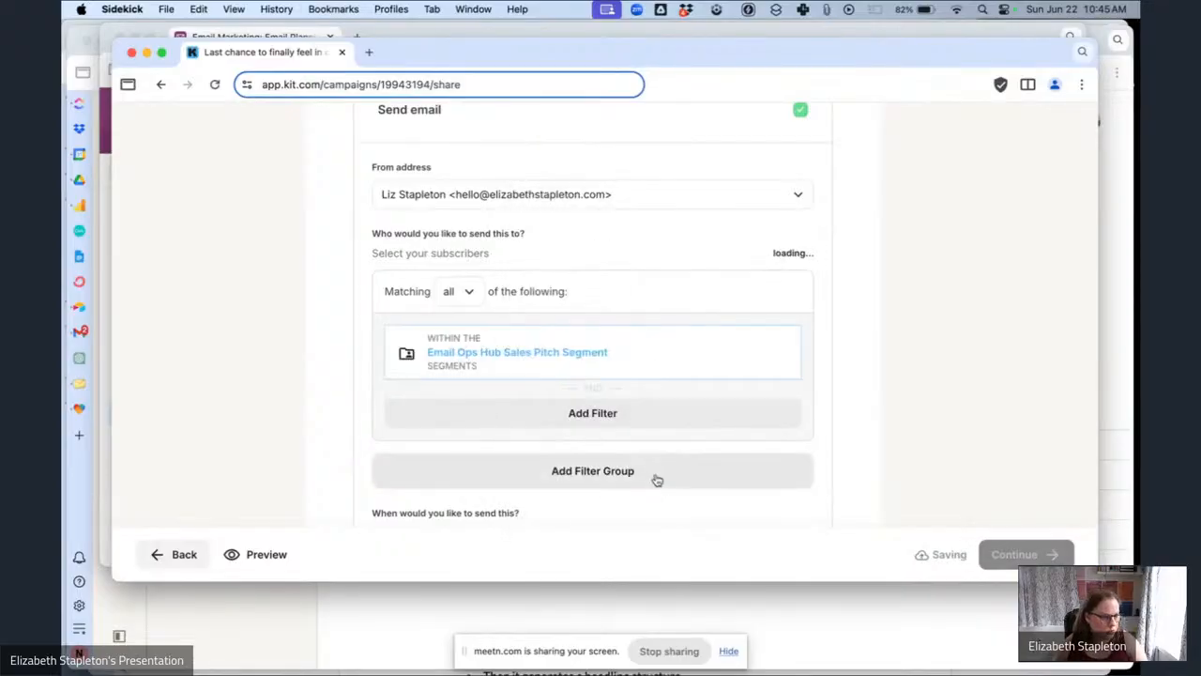
# Schedule the broadcast to send on June 30, 2025 at 5:05 AM.
pyautogui.scroll(-5, 654, 344)
pyautogui.click(791, 362)
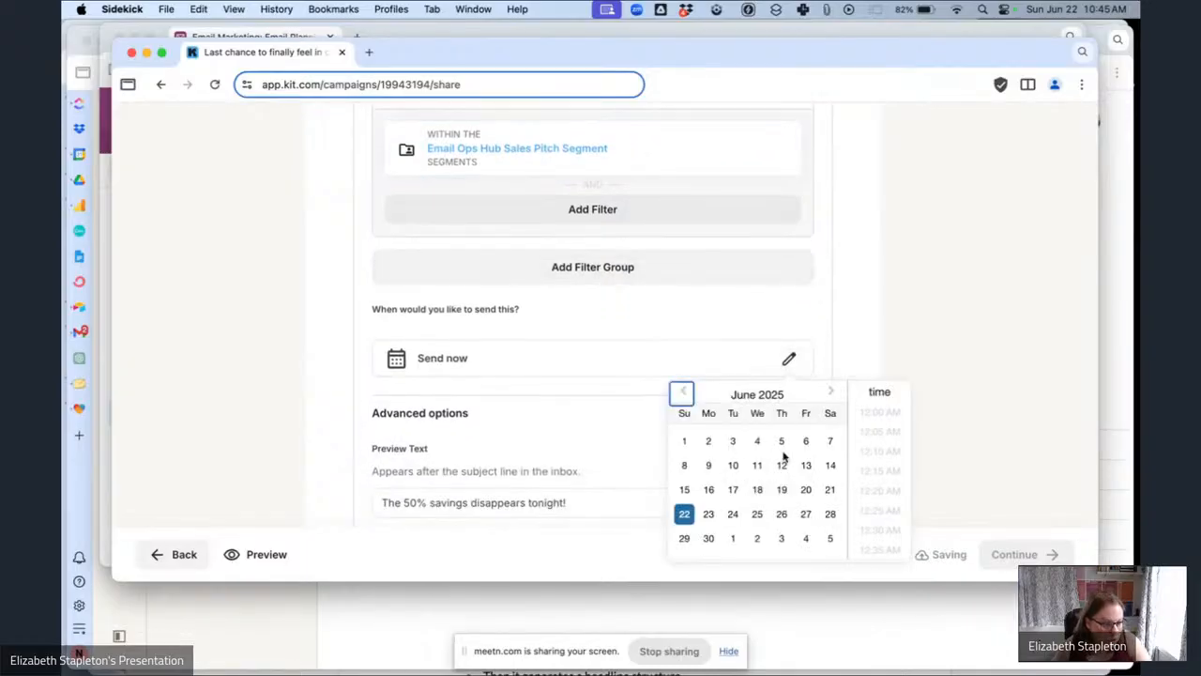
pyautogui.click(709, 538)
pyautogui.scroll(-5, 858, 470)
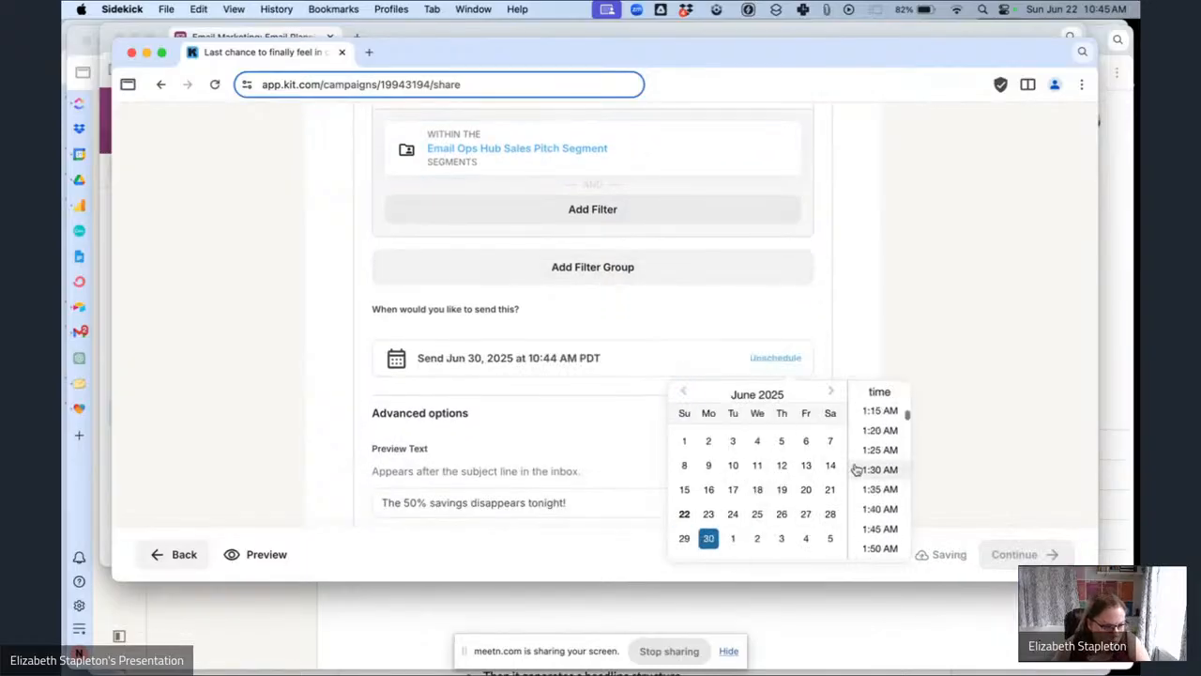
pyautogui.scroll(-8, 857, 469)
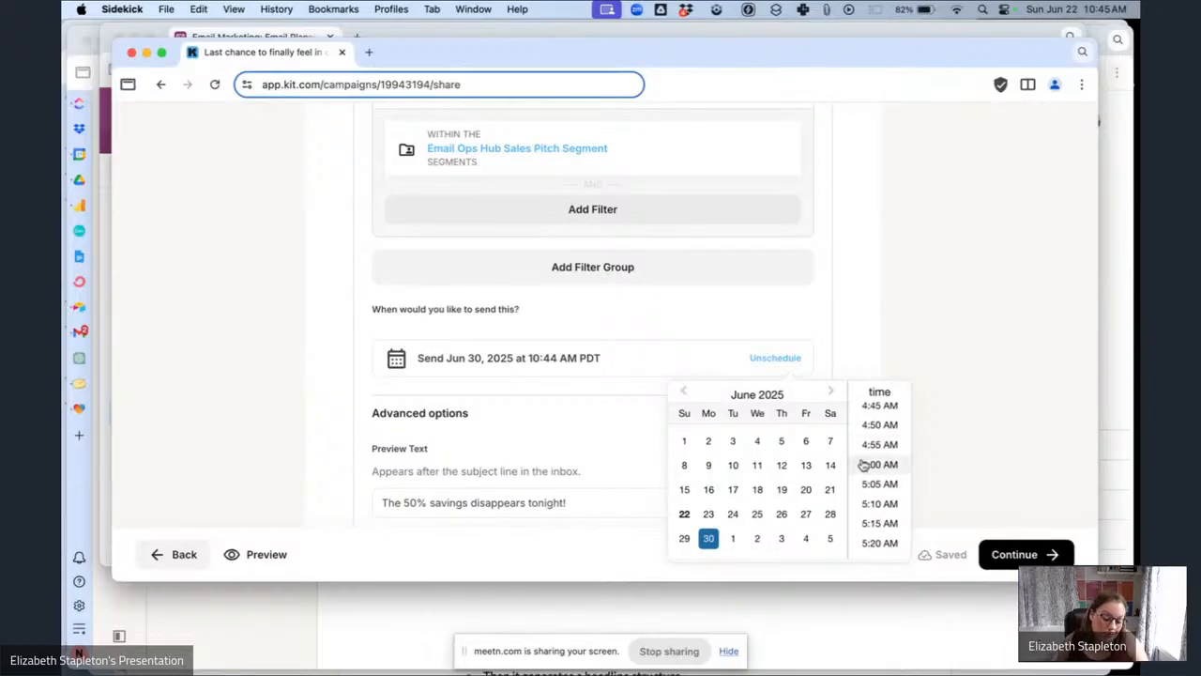
pyautogui.scroll(-1, 892, 483)
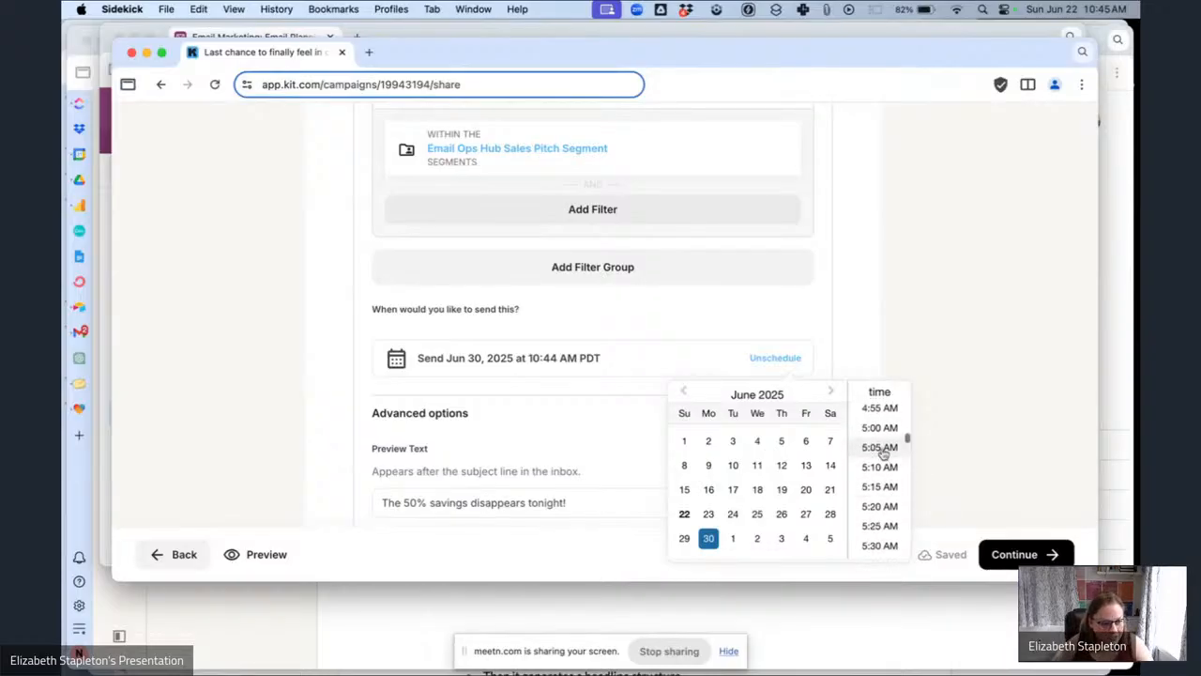
pyautogui.click(879, 443)
pyautogui.click(984, 438)
# Review the advanced options and remaining publish settings.
pyautogui.scroll(-3, 703, 450)
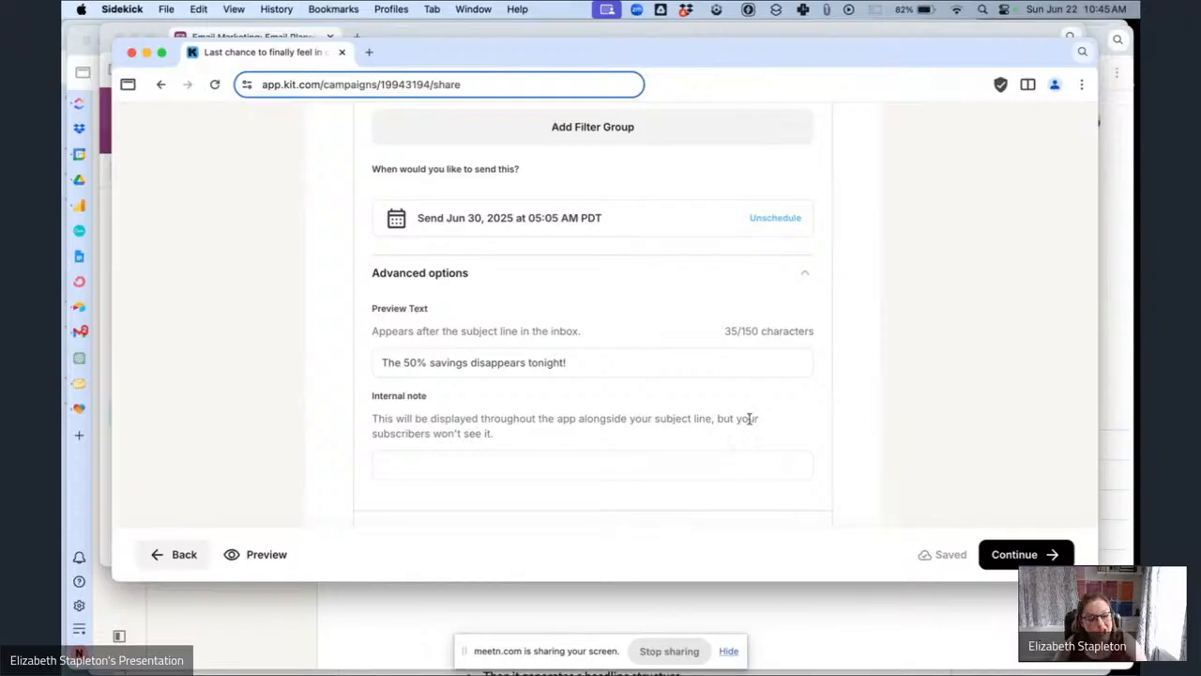
pyautogui.scroll(-2, 748, 420)
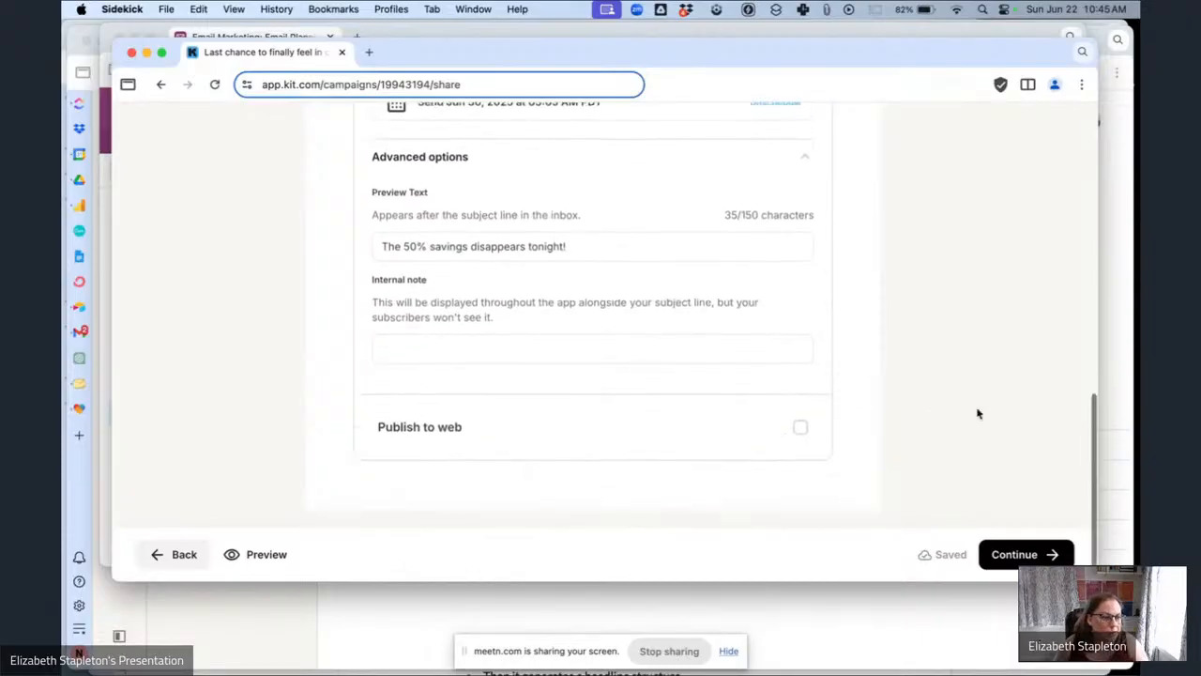
pyautogui.scroll(4, 977, 414)
pyautogui.scroll(-2, 977, 414)
pyautogui.scroll(-2, 977, 414)
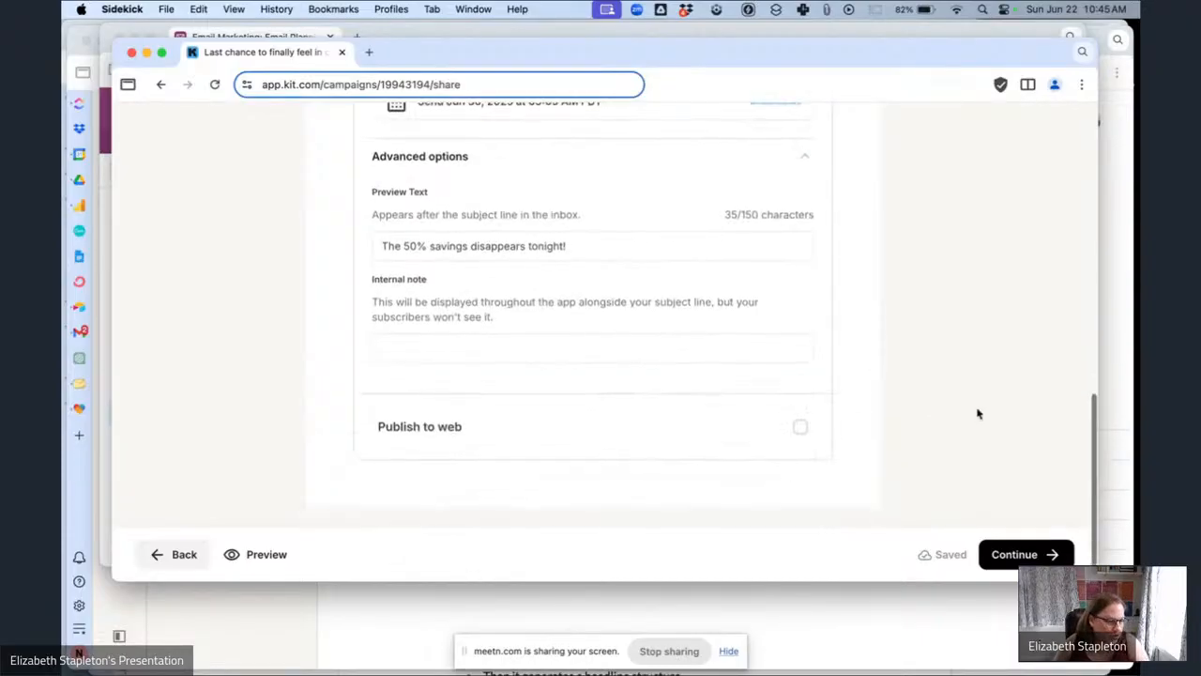
pyautogui.scroll(1, 977, 414)
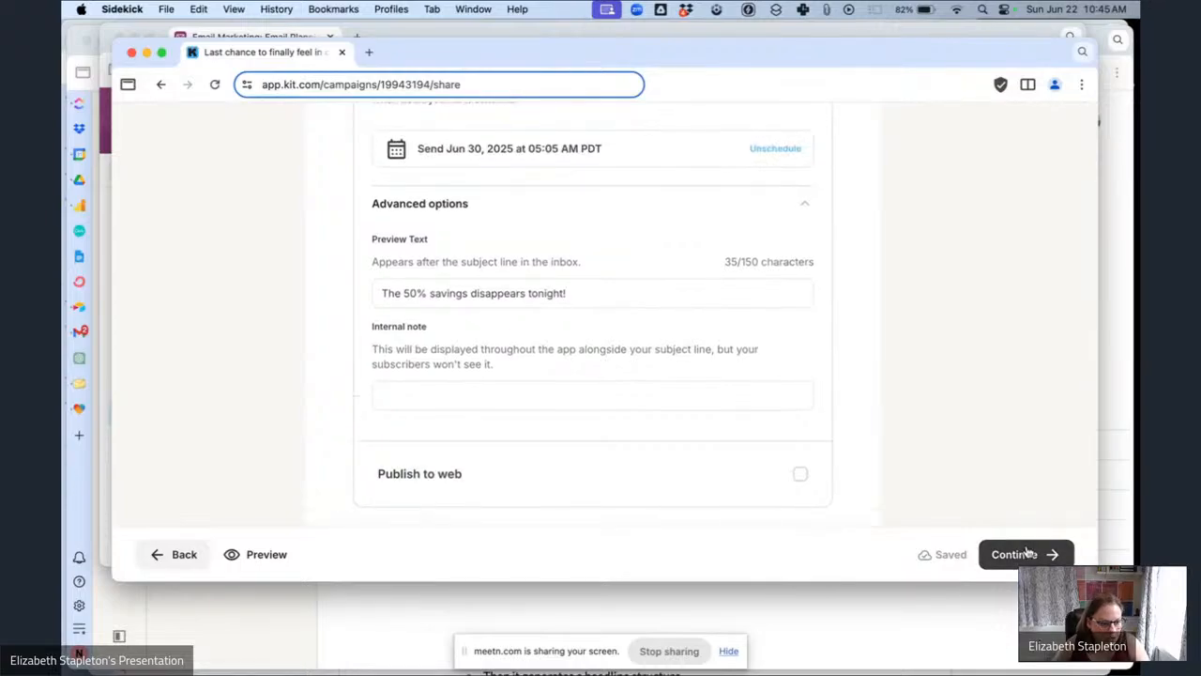
# Continue to the broadcast scheduling summary and return to the Airtable planning tab.
pyautogui.click(1025, 553)
pyautogui.scroll(-4, 724, 324)
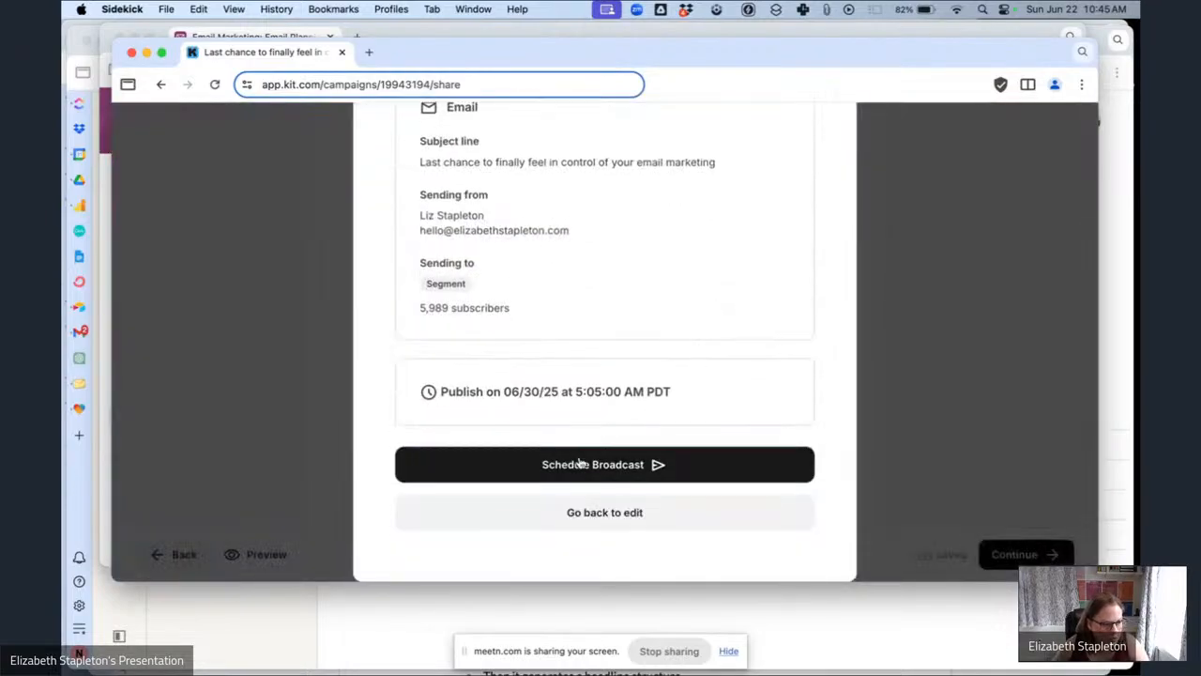
pyautogui.click(227, 36)
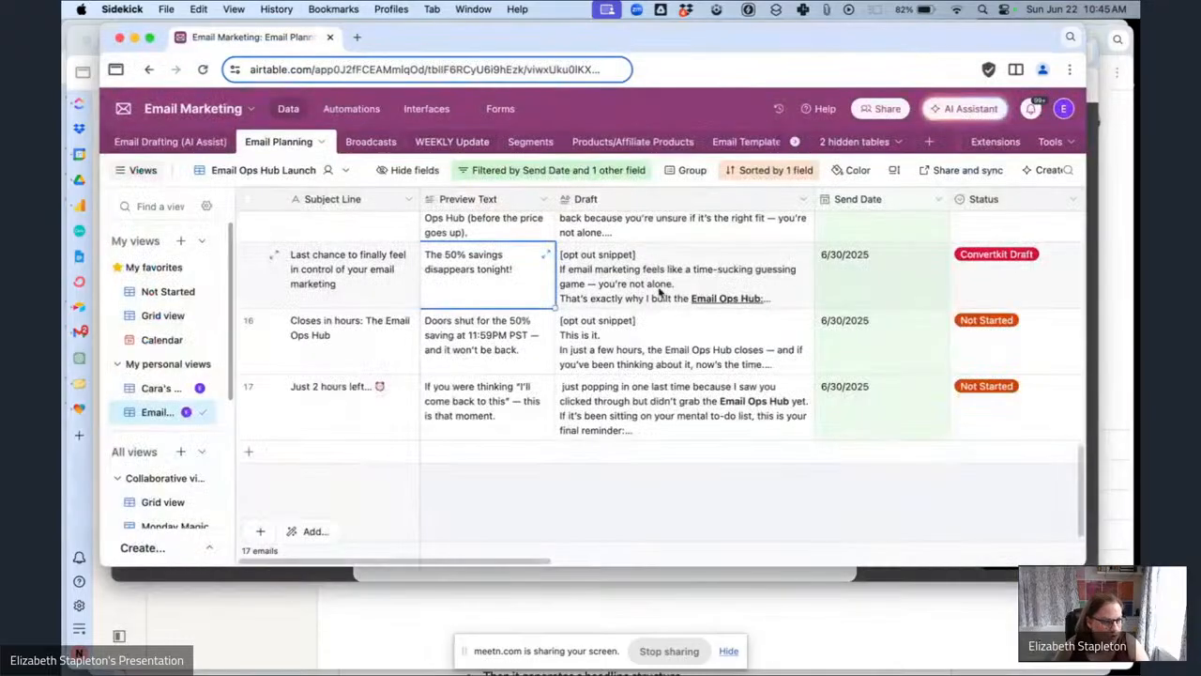
# Schedule the 'Last chance to finally feel in control of your email marketing' broadcast and return to the planning table.
pyautogui.hscroll(5, 760, 310)
pyautogui.hscroll(5, 760, 310)
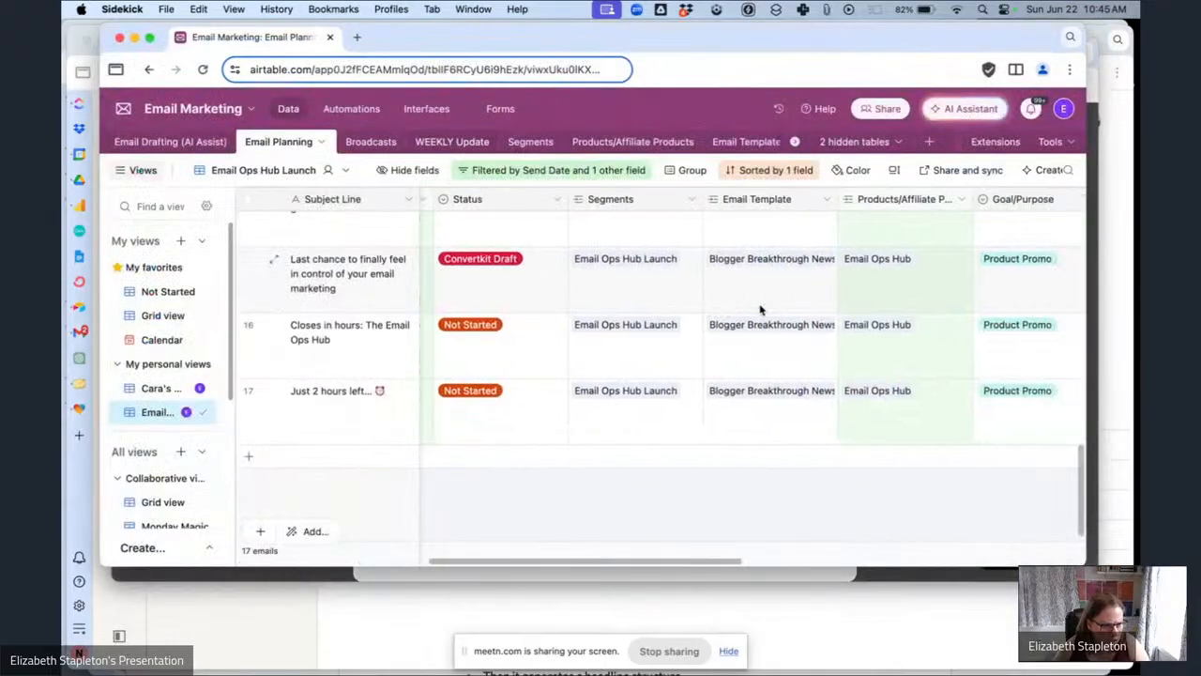
pyautogui.hscroll(-7, 760, 310)
pyautogui.hscroll(-4, 760, 309)
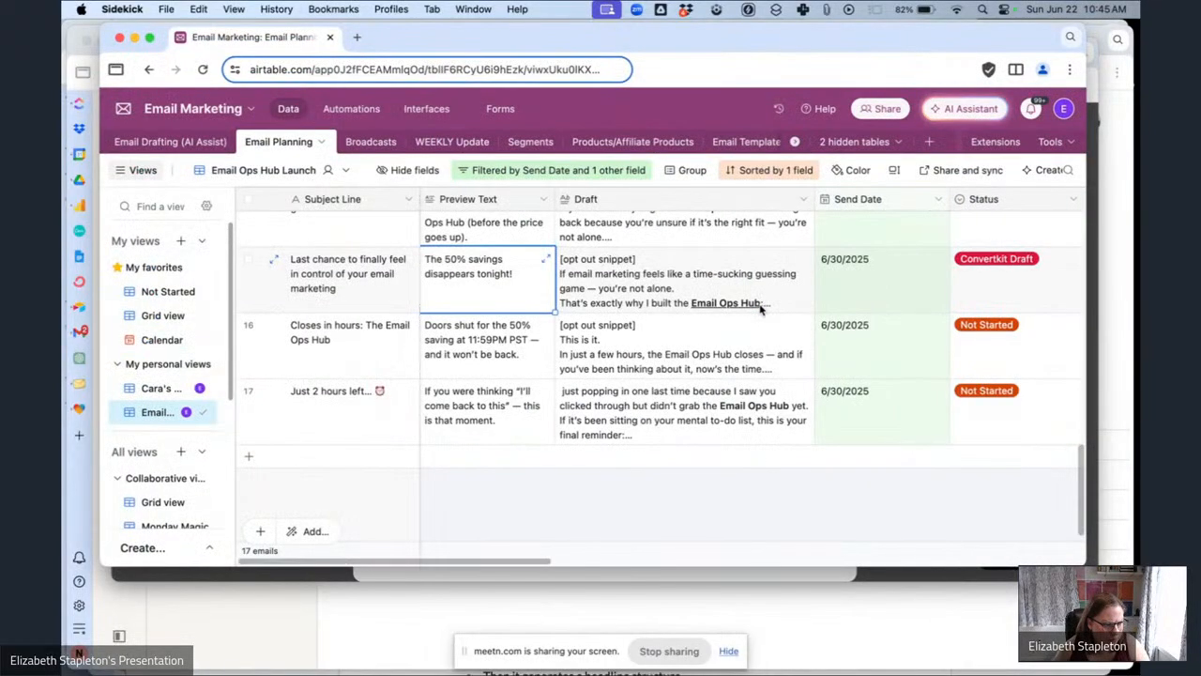
pyautogui.click(831, 575)
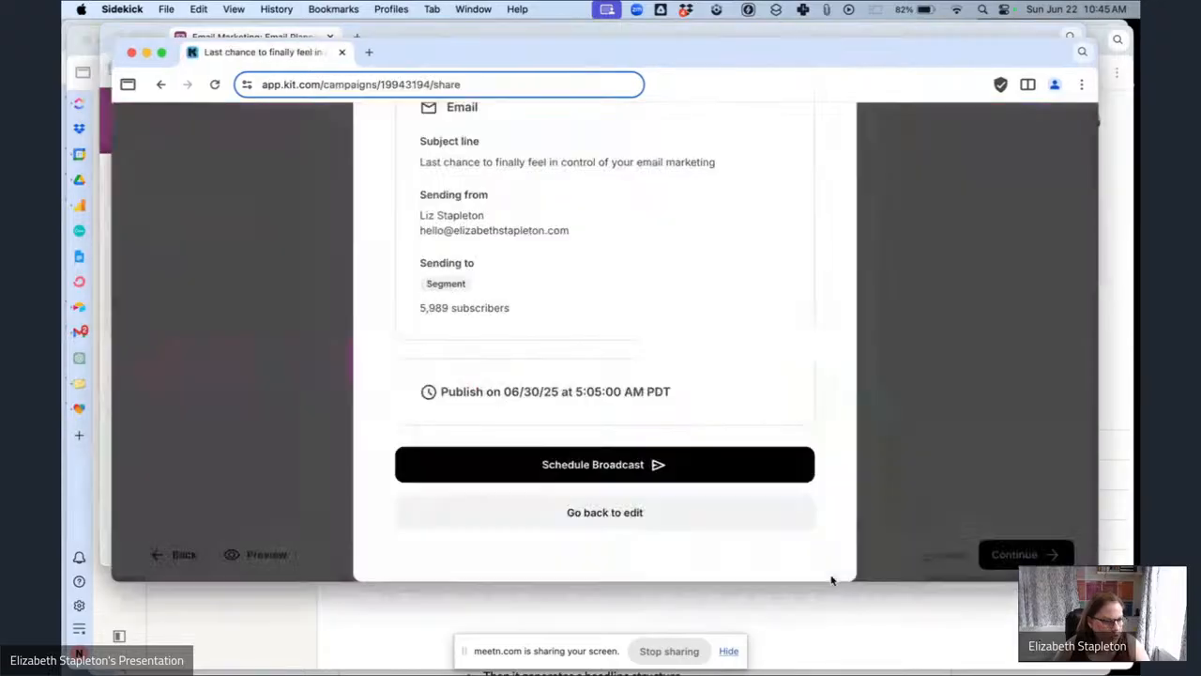
pyautogui.click(704, 475)
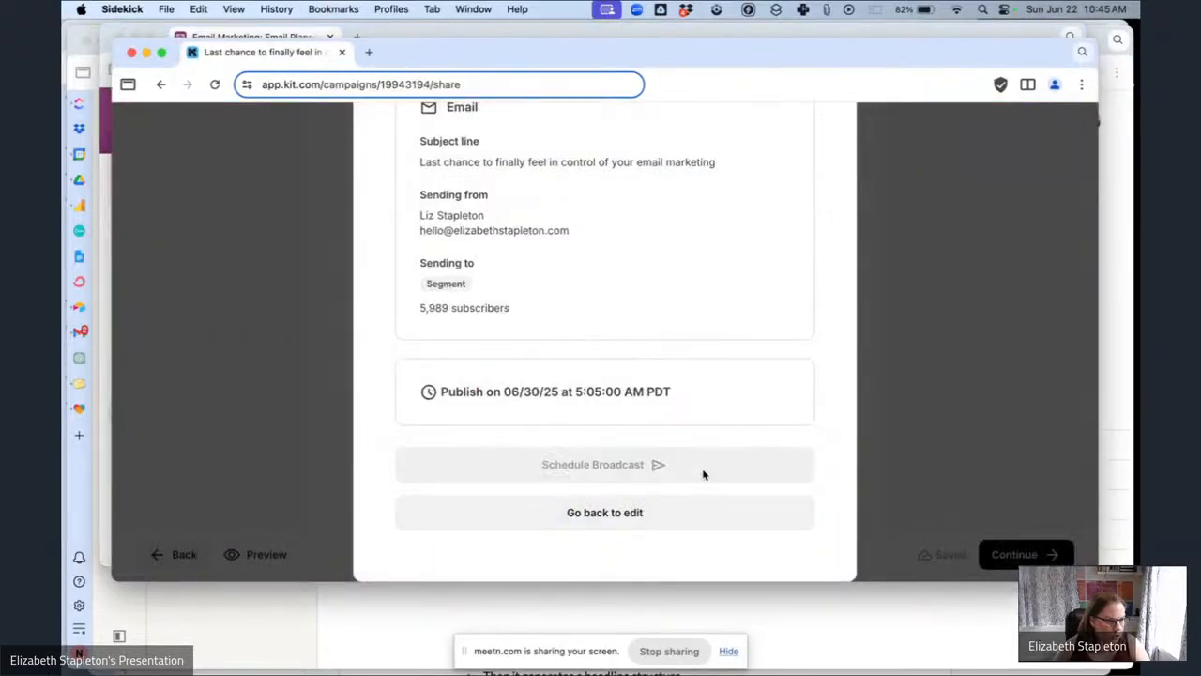
pyautogui.click(285, 37)
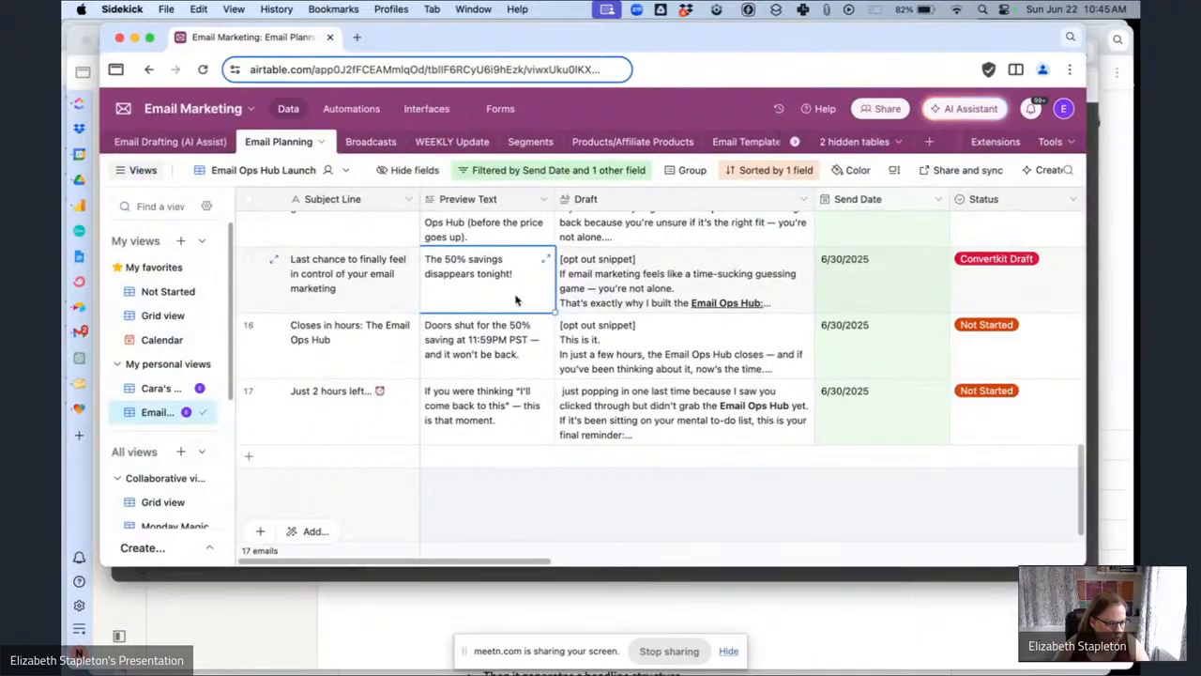
# Set the status of the 'Last chance to finally feel in control' email to Scheduled.
pyautogui.click(1027, 303)
pyautogui.click(1030, 302)
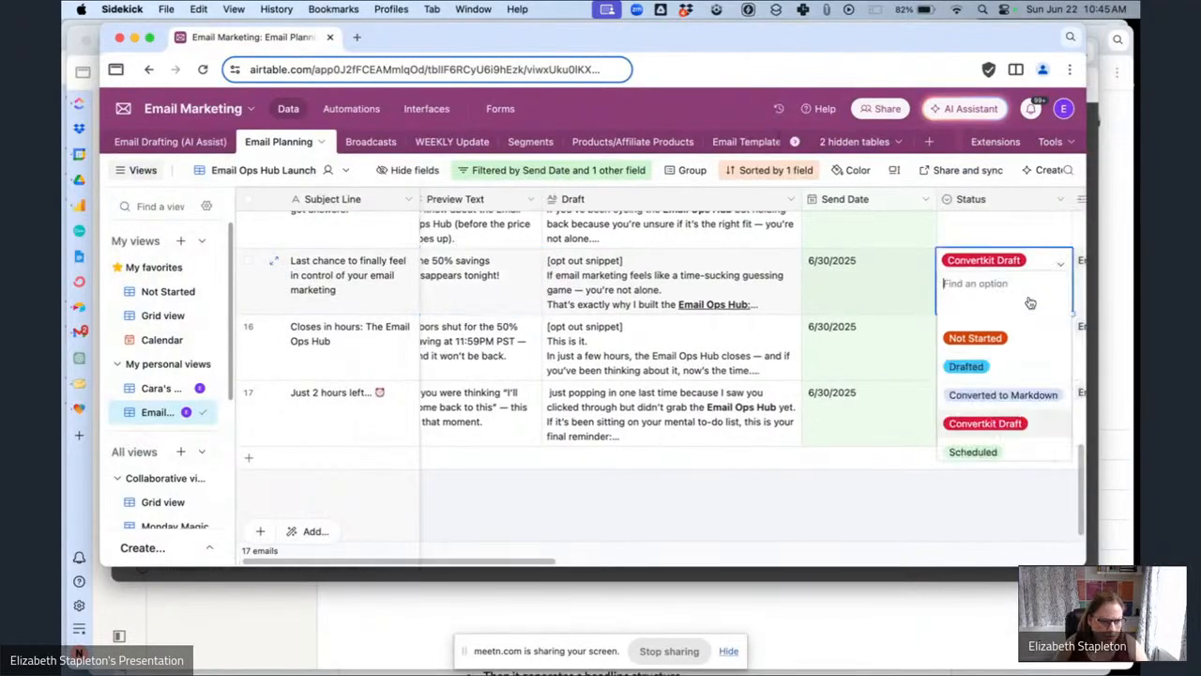
pyautogui.click(972, 451)
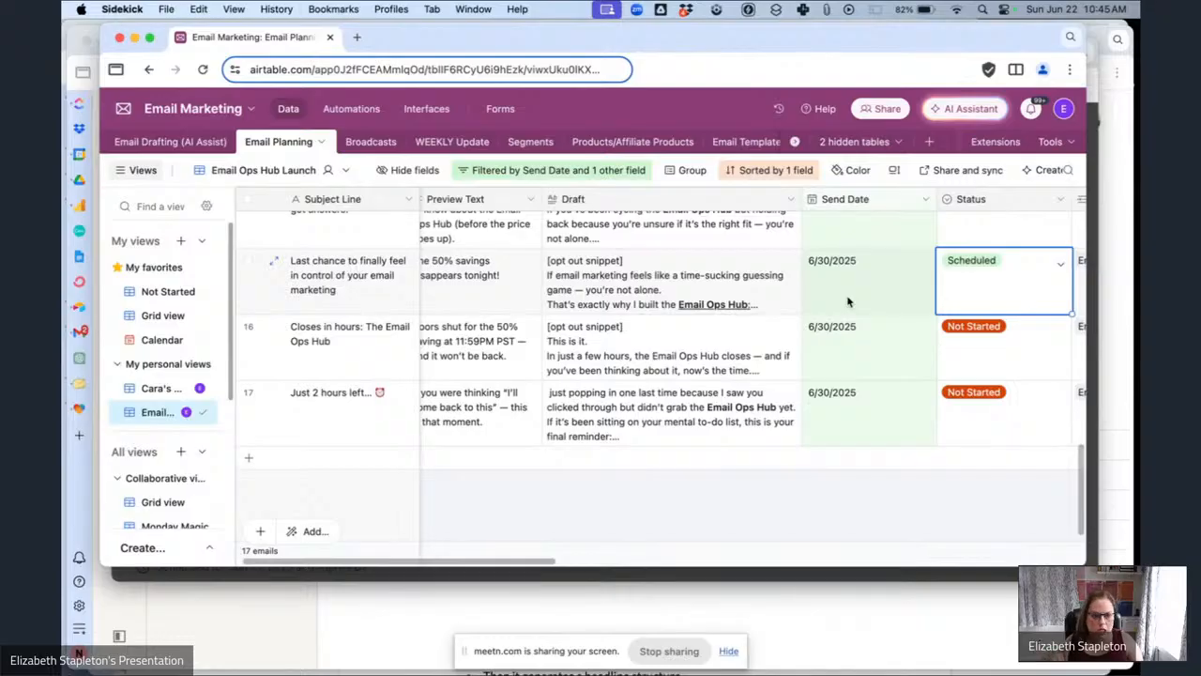
# Set the status of the 'Closes in hours: The Email Ops Hub' email to Converted to Markdown.
pyautogui.click(1006, 349)
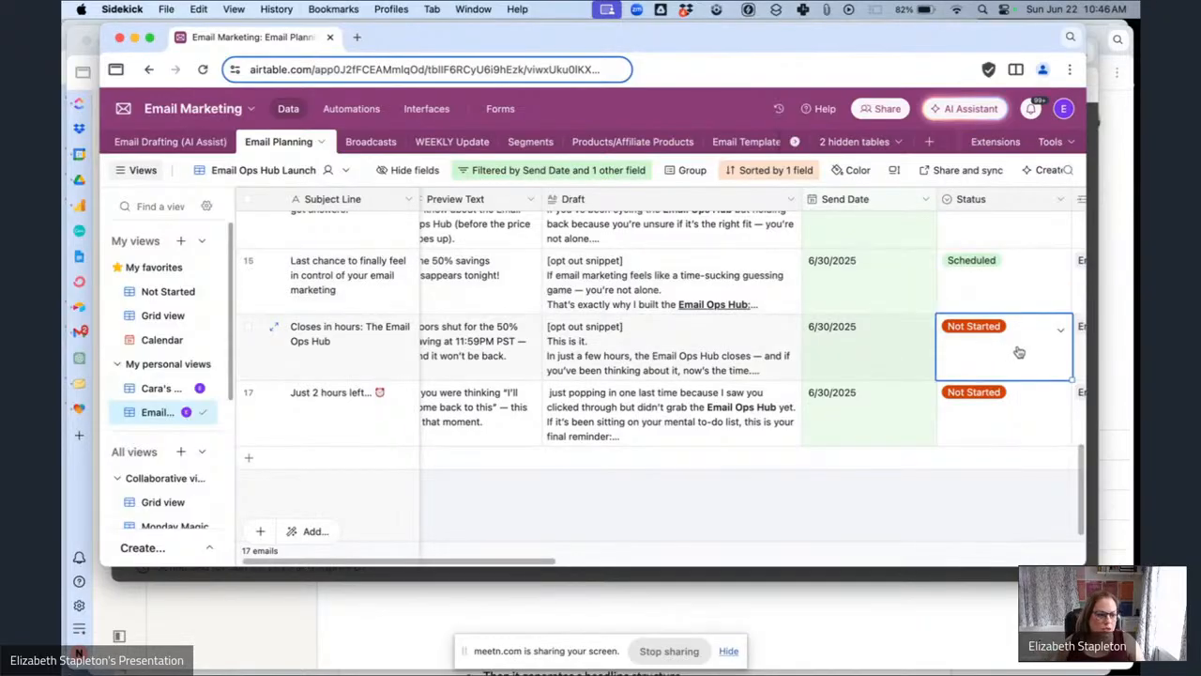
pyautogui.click(1017, 350)
pyautogui.click(980, 432)
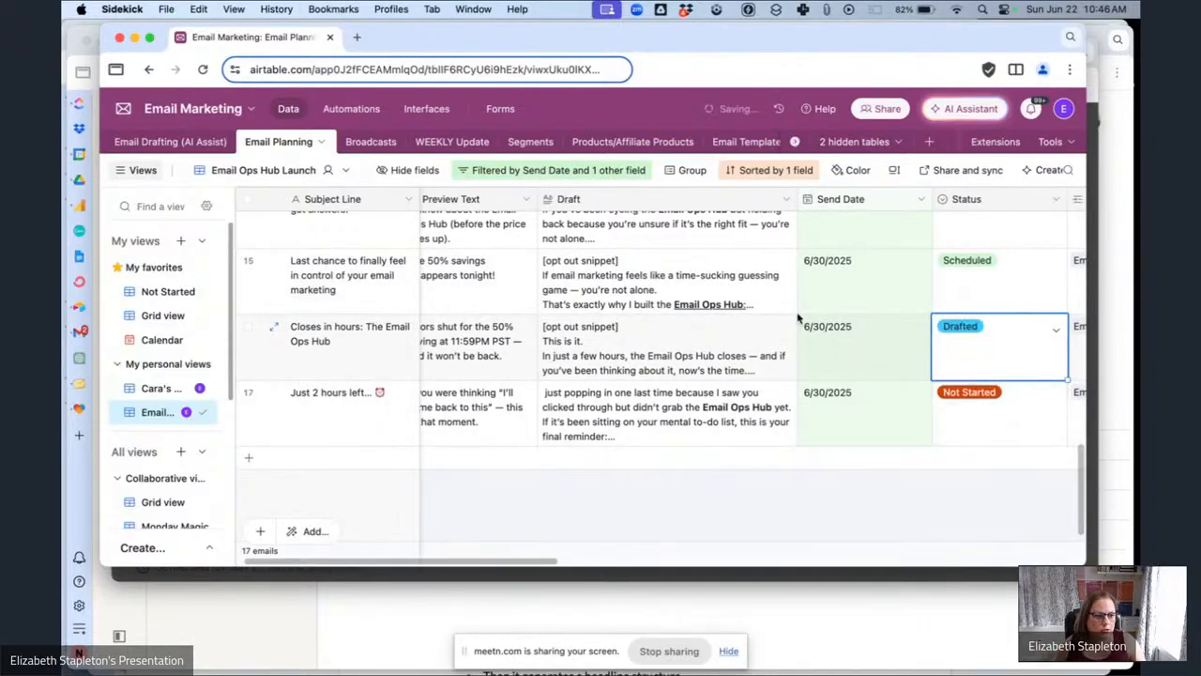
# Open the 'Closes in hours: The Email Ops Hub' draft from the second page of Kit broadcasts.
pyautogui.click(610, 579)
pyautogui.click(825, 188)
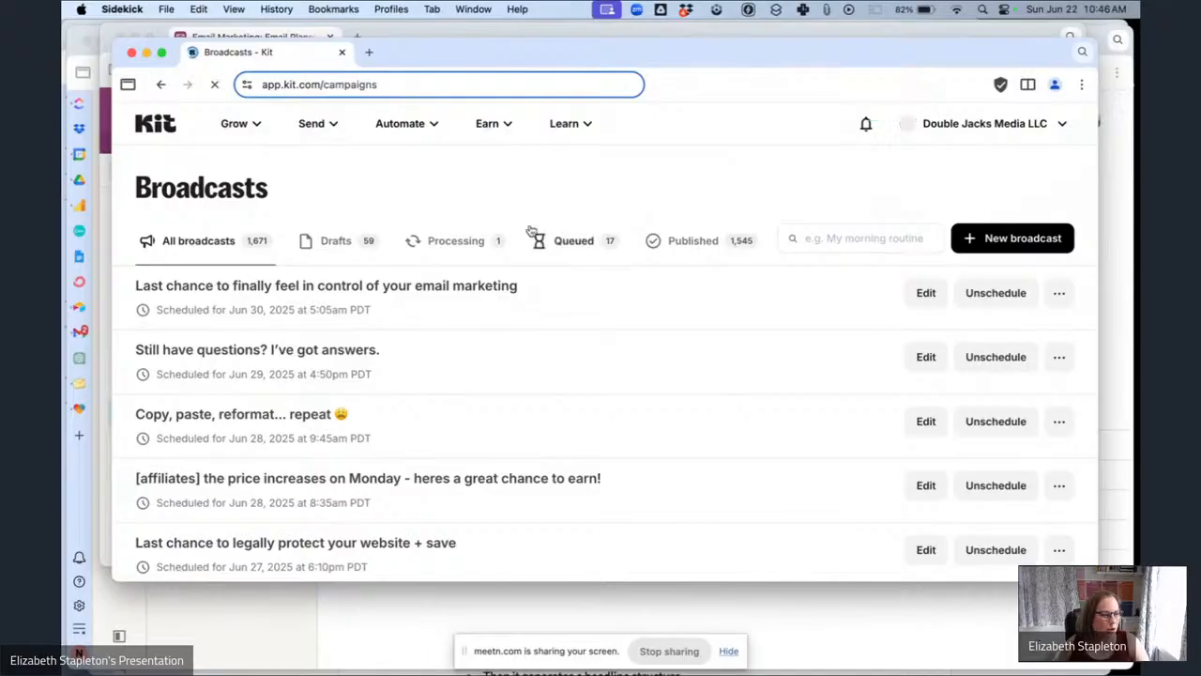
pyautogui.scroll(-8, 582, 291)
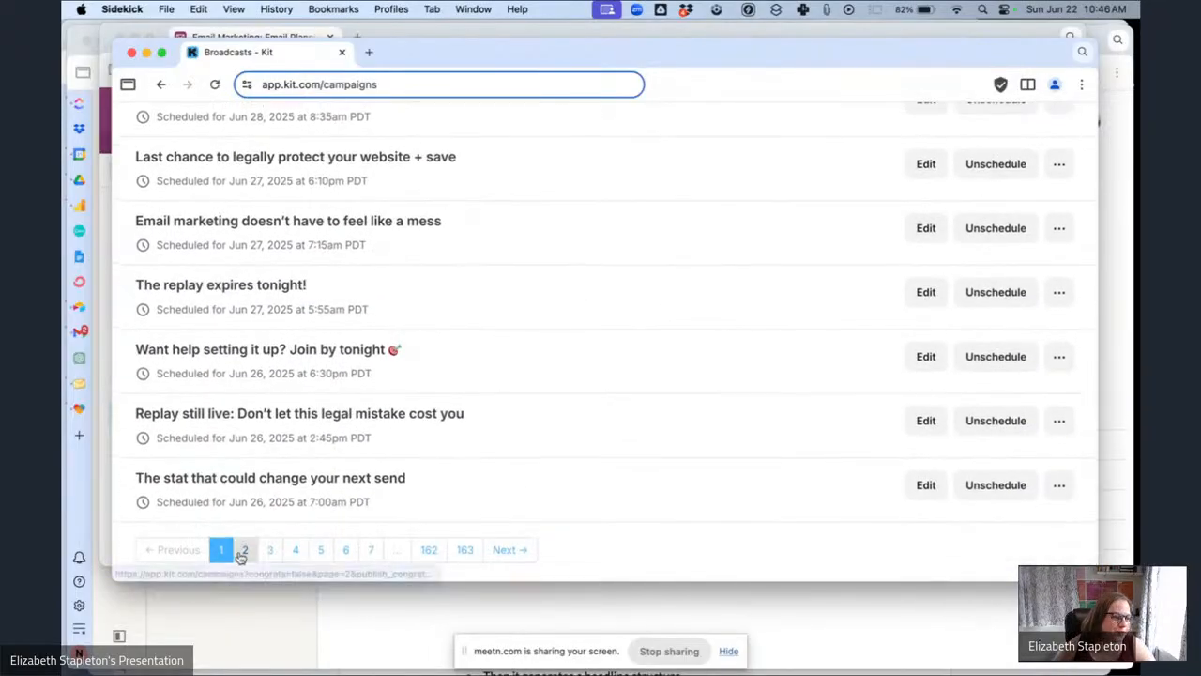
pyautogui.click(244, 549)
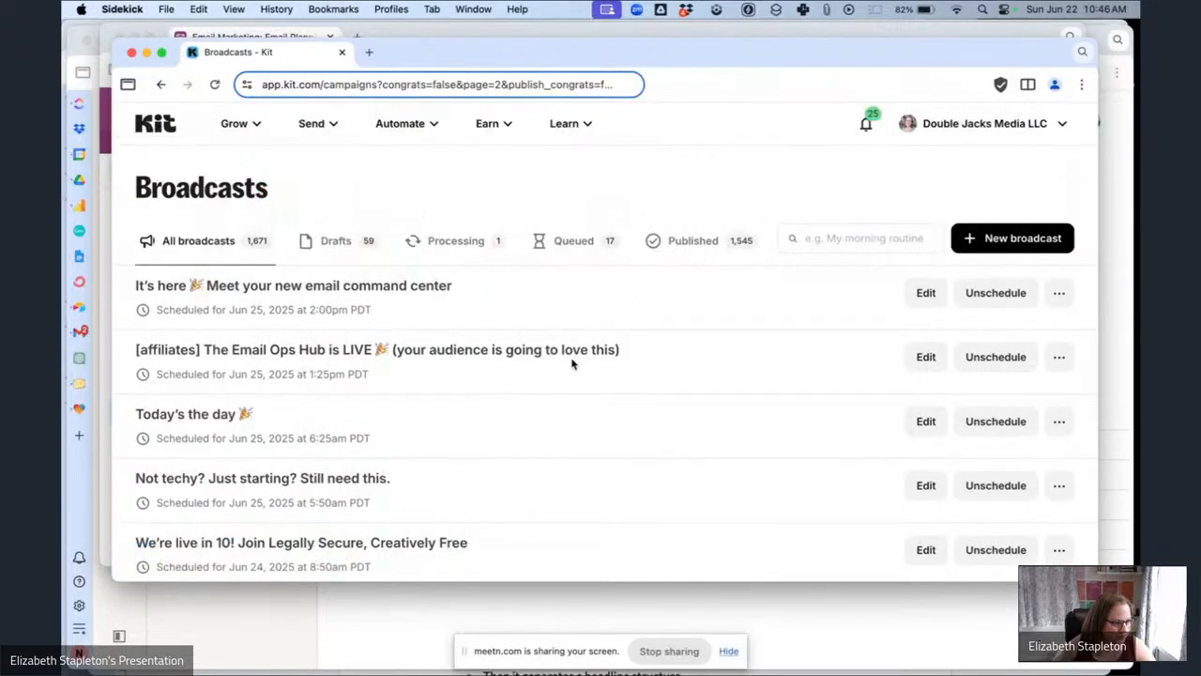
pyautogui.scroll(-8, 572, 364)
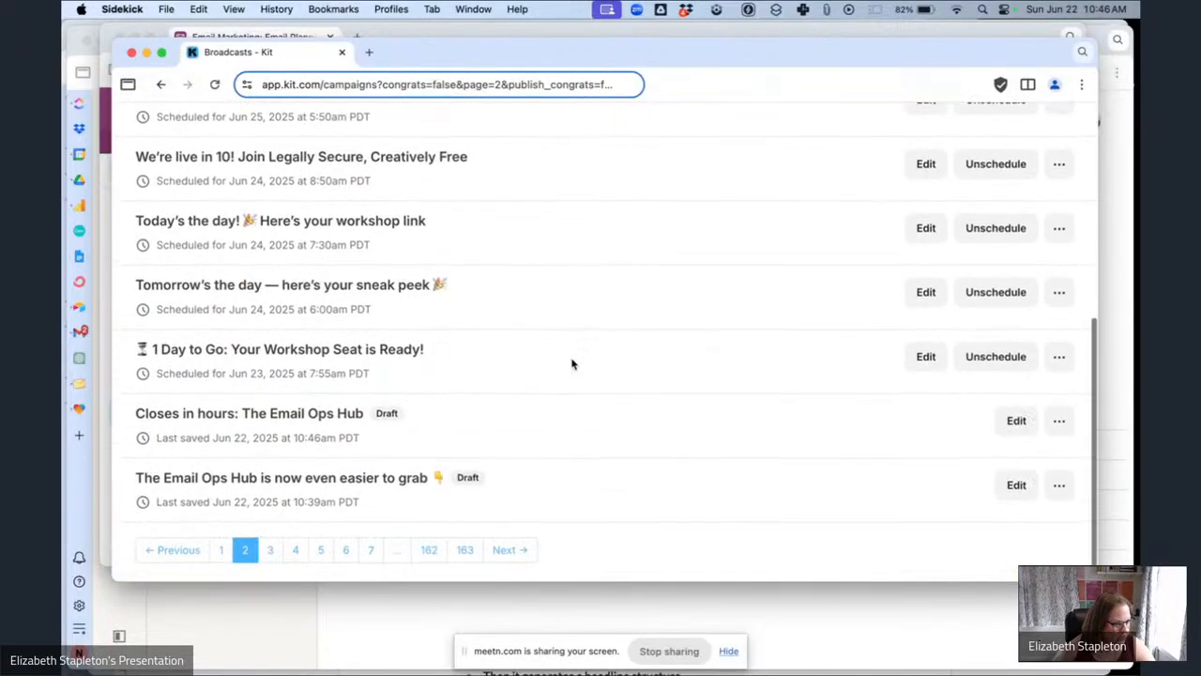
pyautogui.click(255, 416)
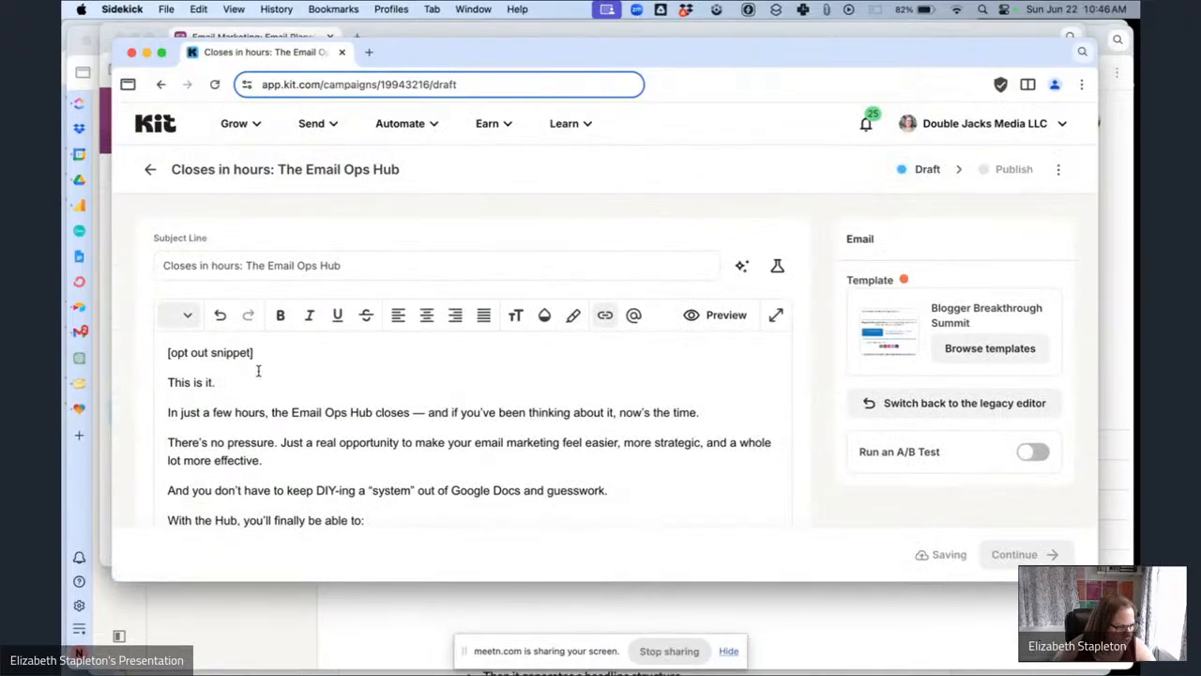
# Replace the [opt out snippet] placeholder with the first-name greeting pasted from the clipboard history.
pyautogui.moveTo(272, 355); pyautogui.dragTo(154, 364)
pyautogui.press('BackSpace')
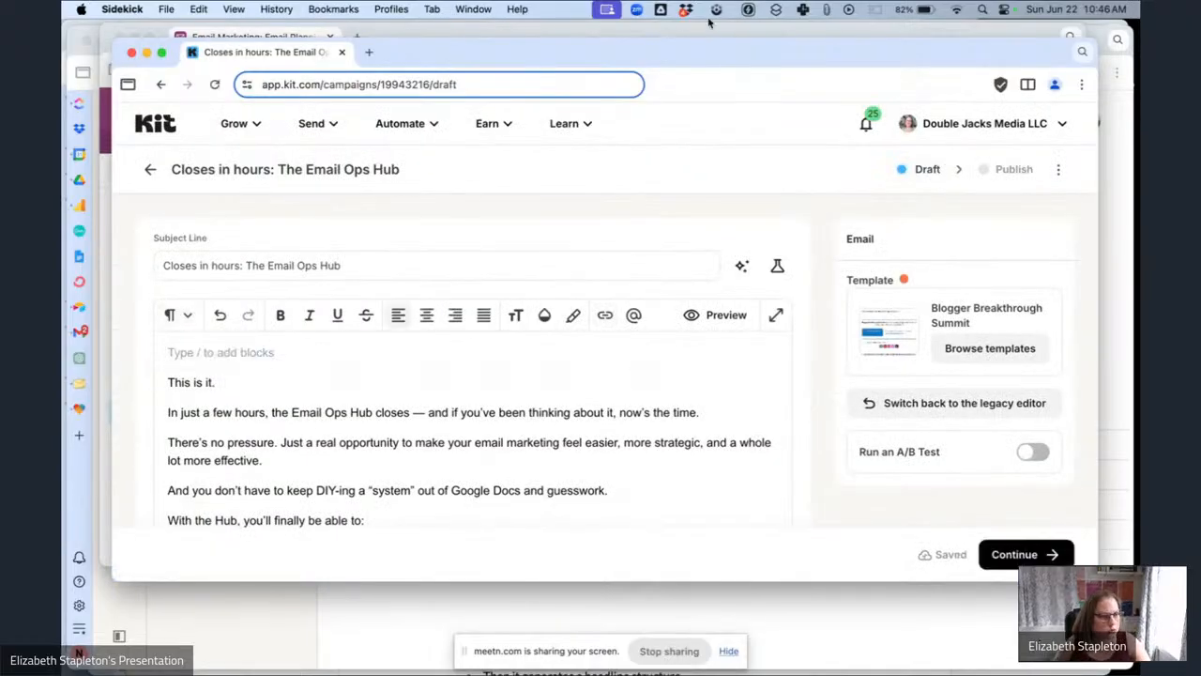
pyautogui.click(826, 8)
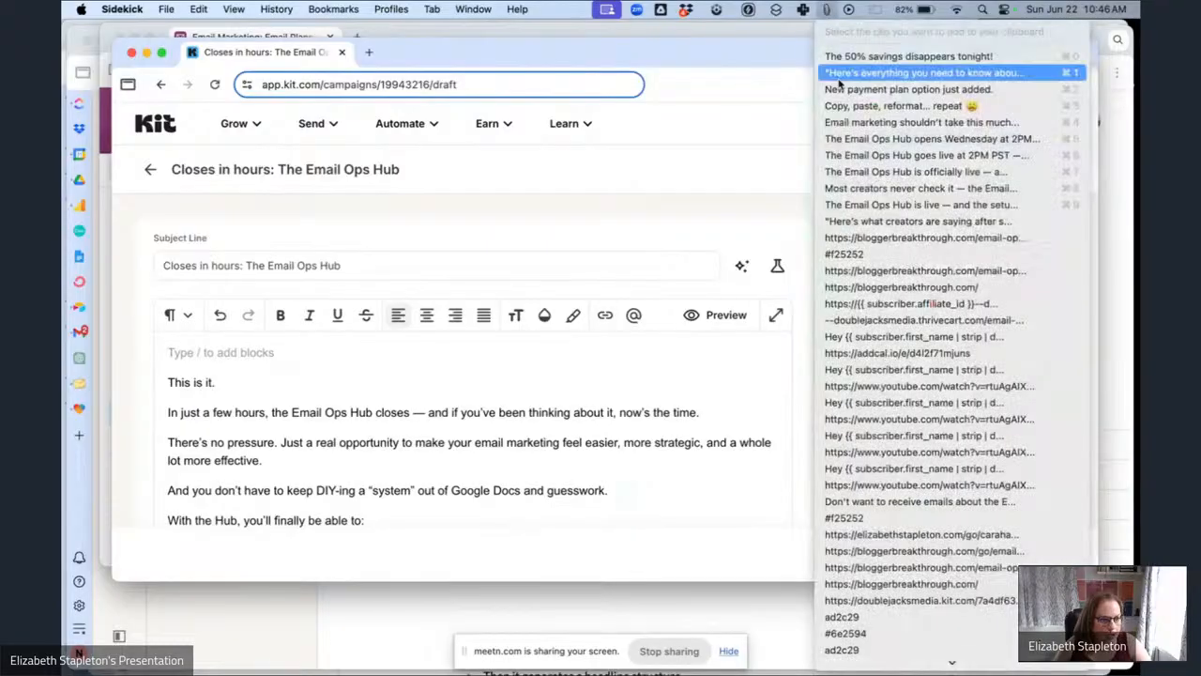
pyautogui.click(844, 368)
pyautogui.write('/copy')
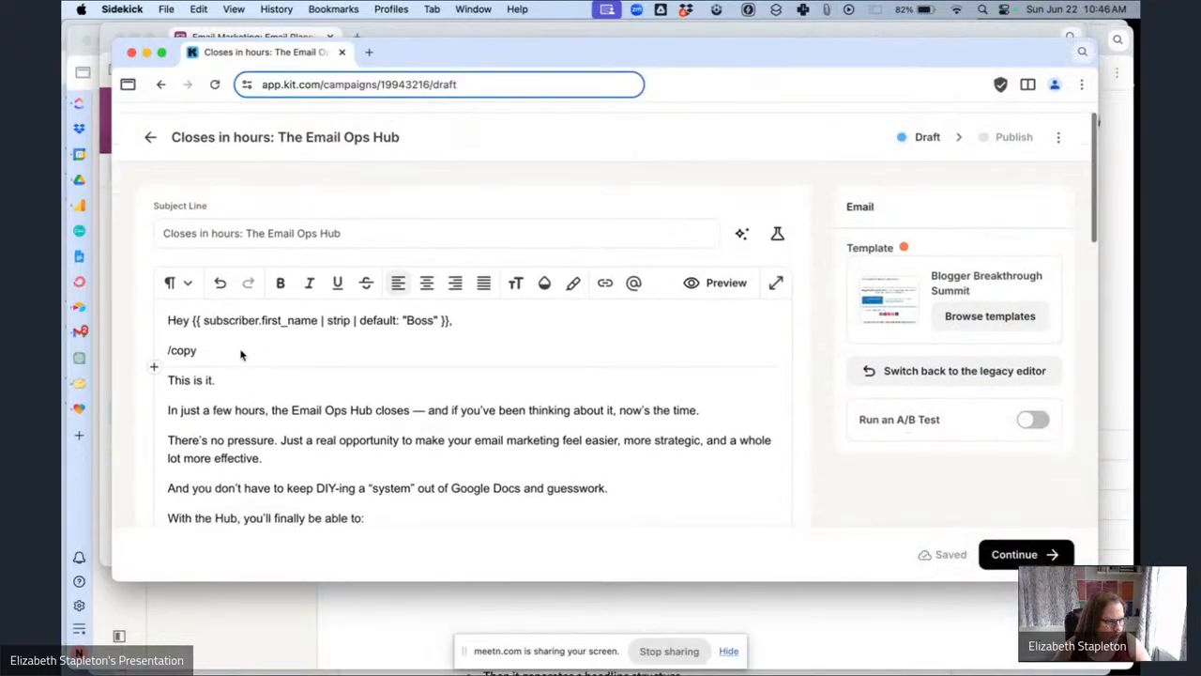
pyautogui.press('BackSpace')
# Insert the Email Ops Hub Launch Opt Out block snippet below the [countdown] line, then return to the planning table.
pyautogui.scroll(-10, 429, 376)
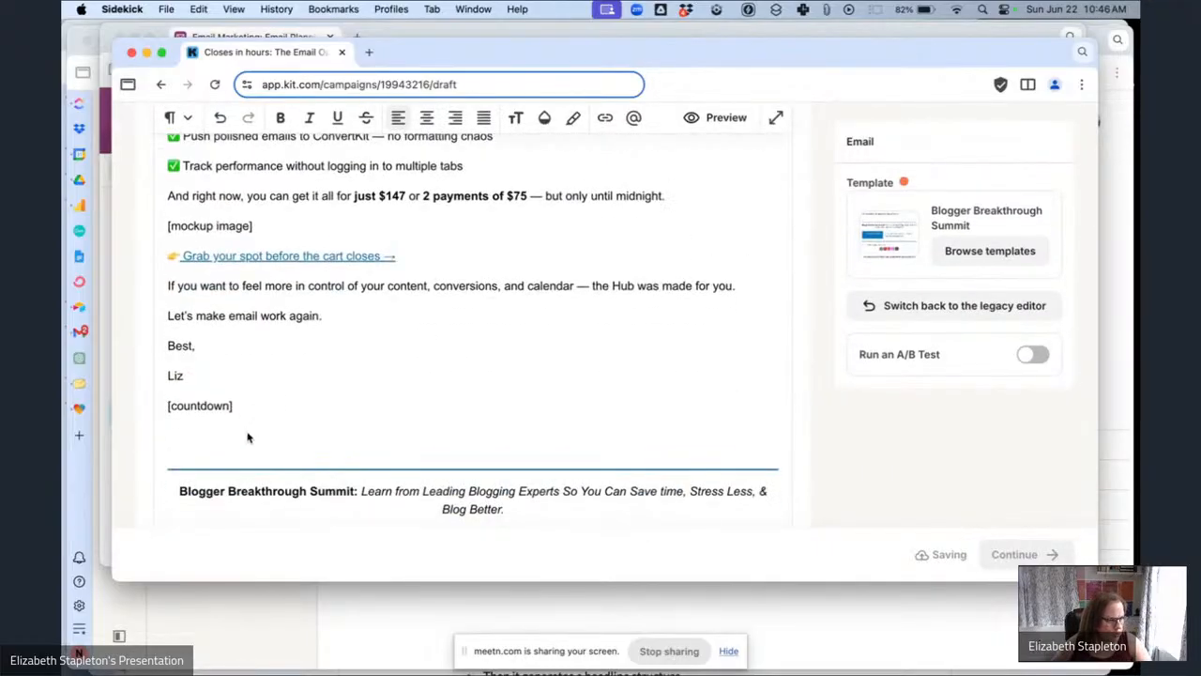
pyautogui.press('Return')
pyautogui.write('/sn')
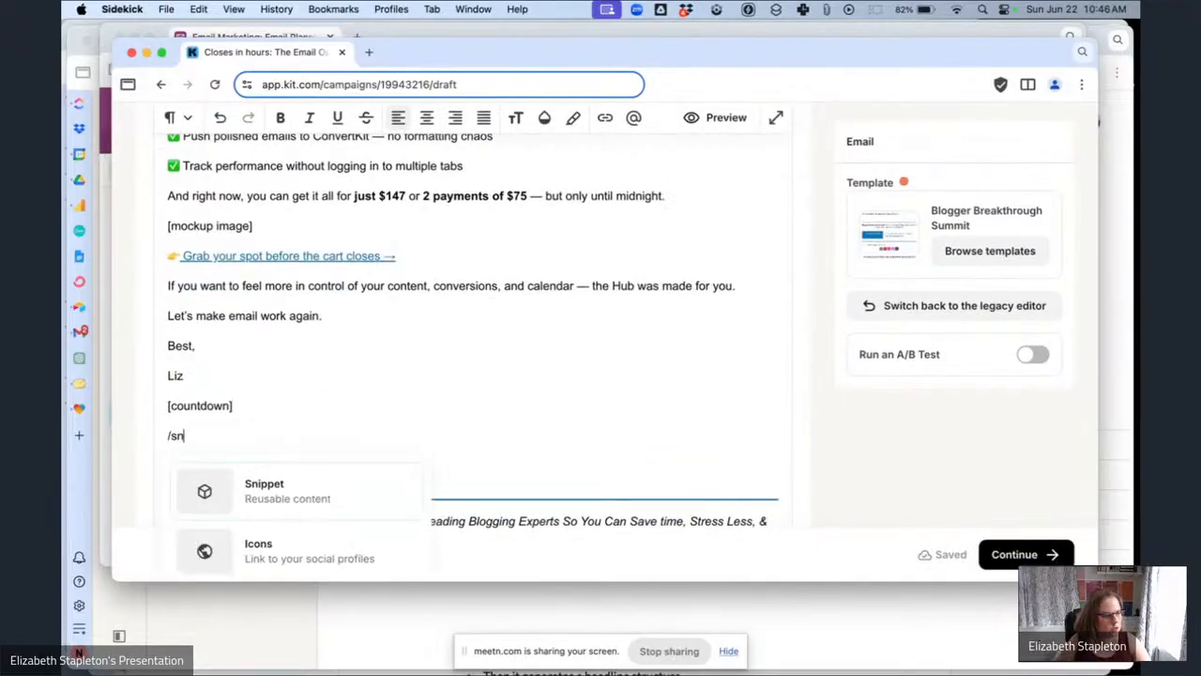
pyautogui.click(351, 472)
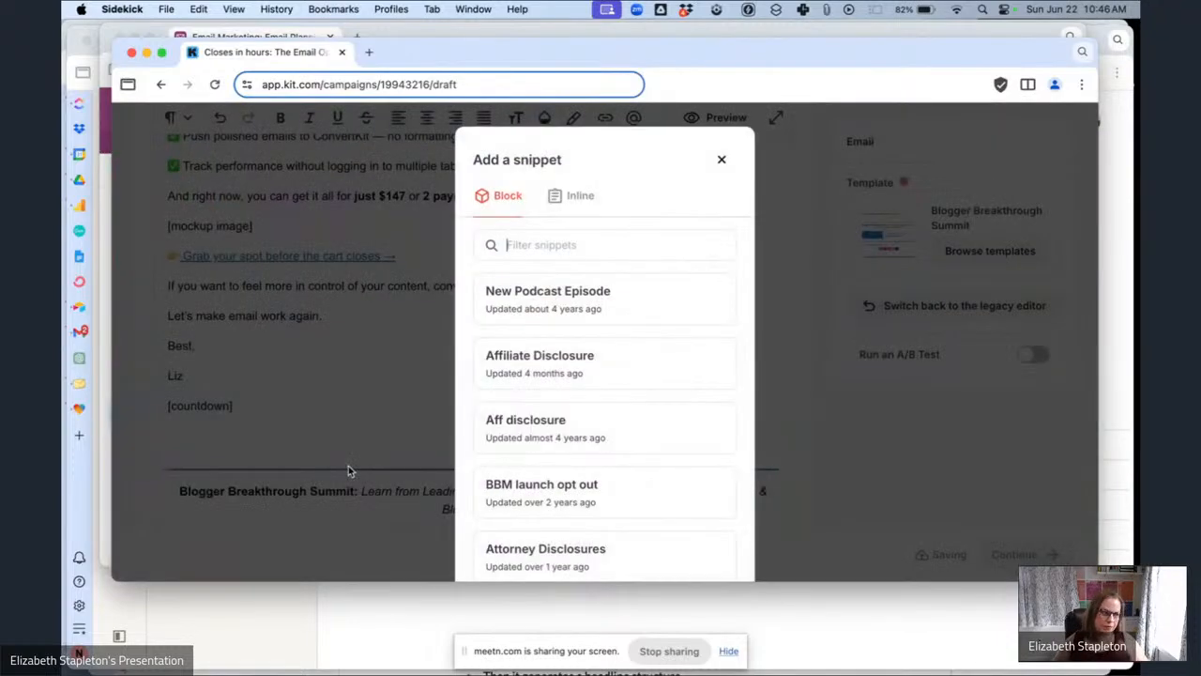
pyautogui.write('emai')
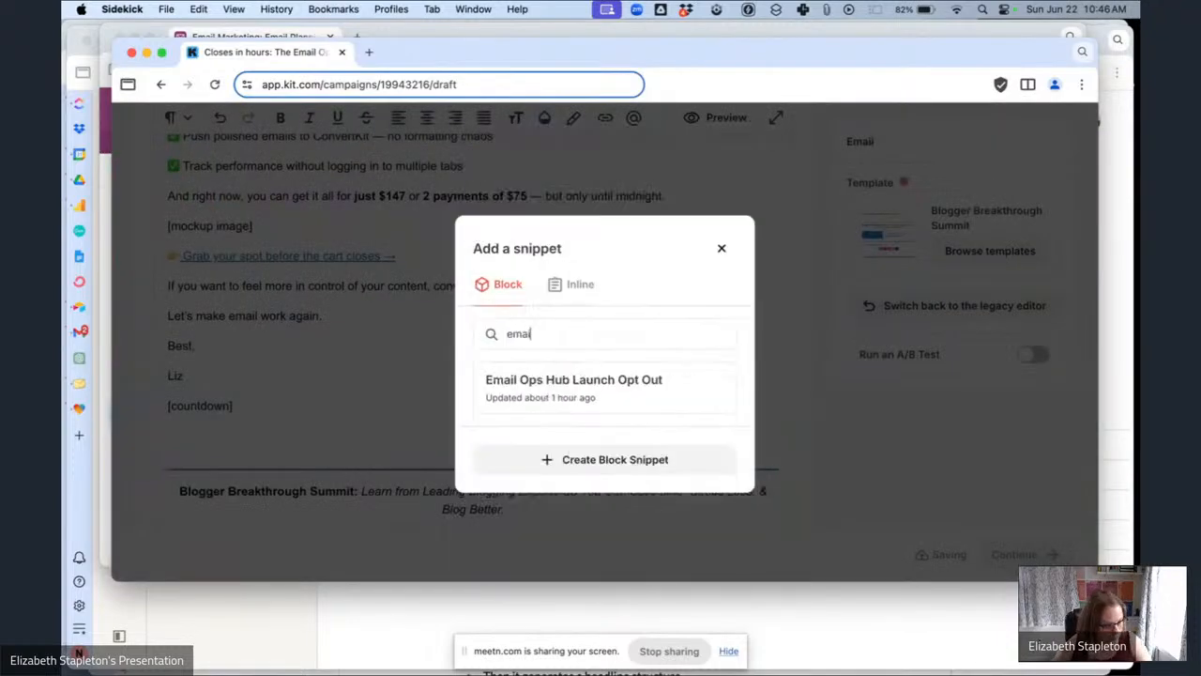
pyautogui.click(648, 381)
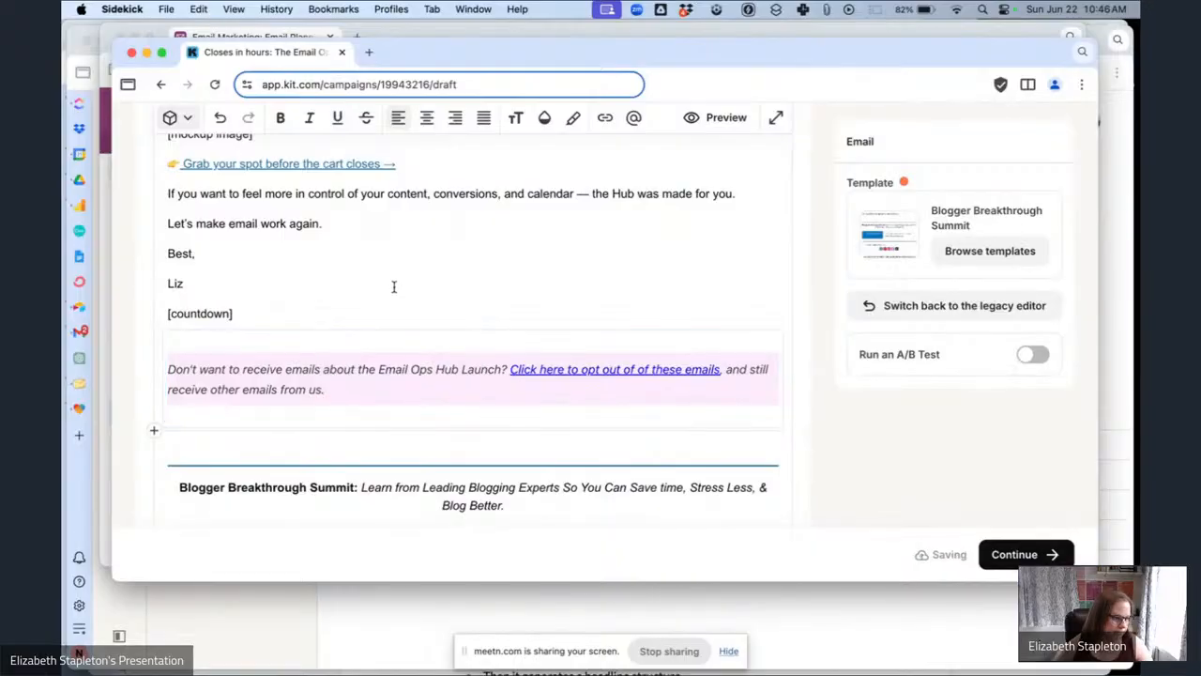
pyautogui.click(411, 311)
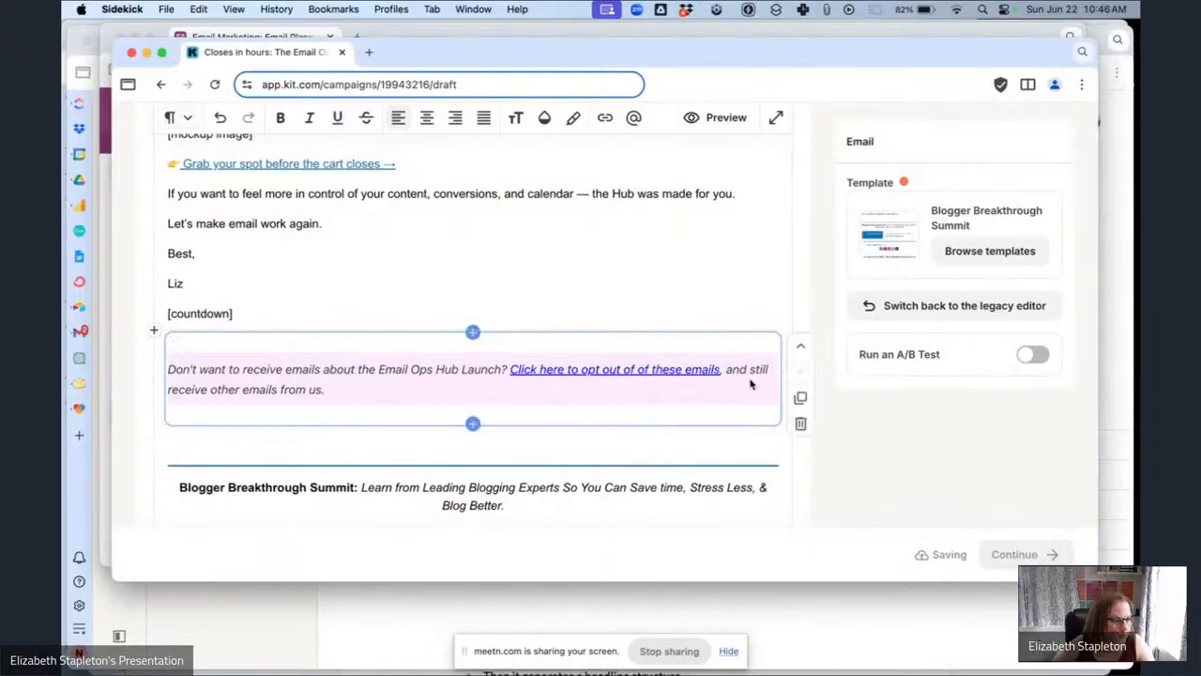
pyautogui.scroll(4, 354, 324)
pyautogui.scroll(10, 350, 369)
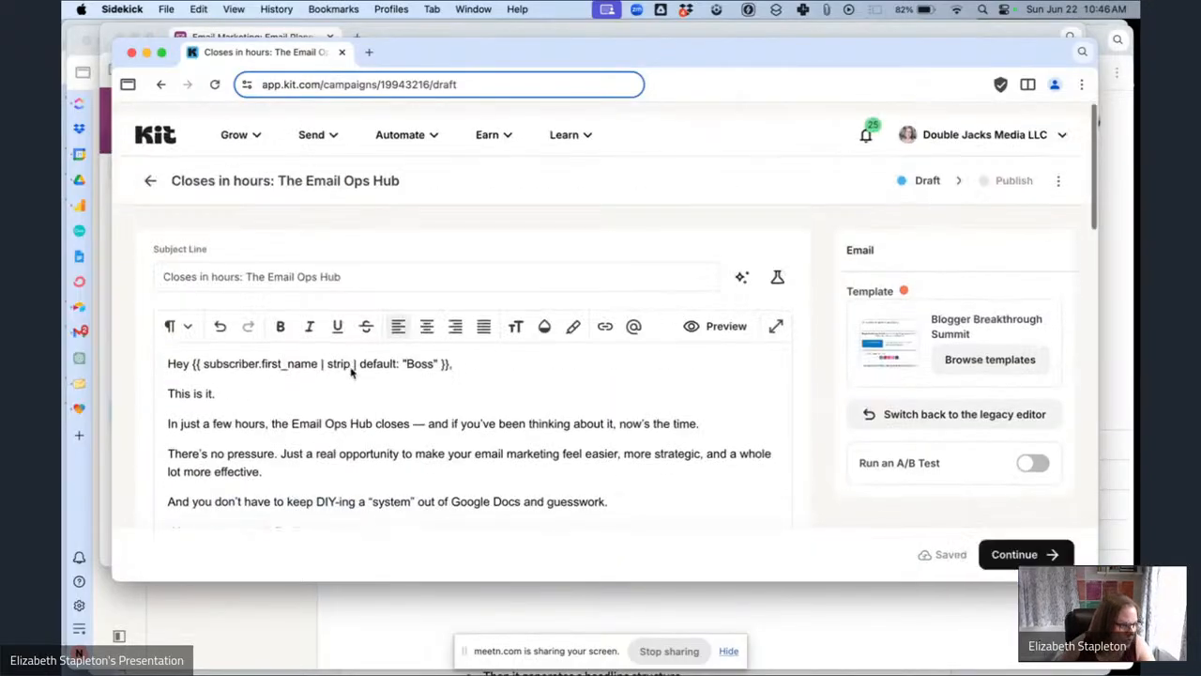
pyautogui.click(107, 141)
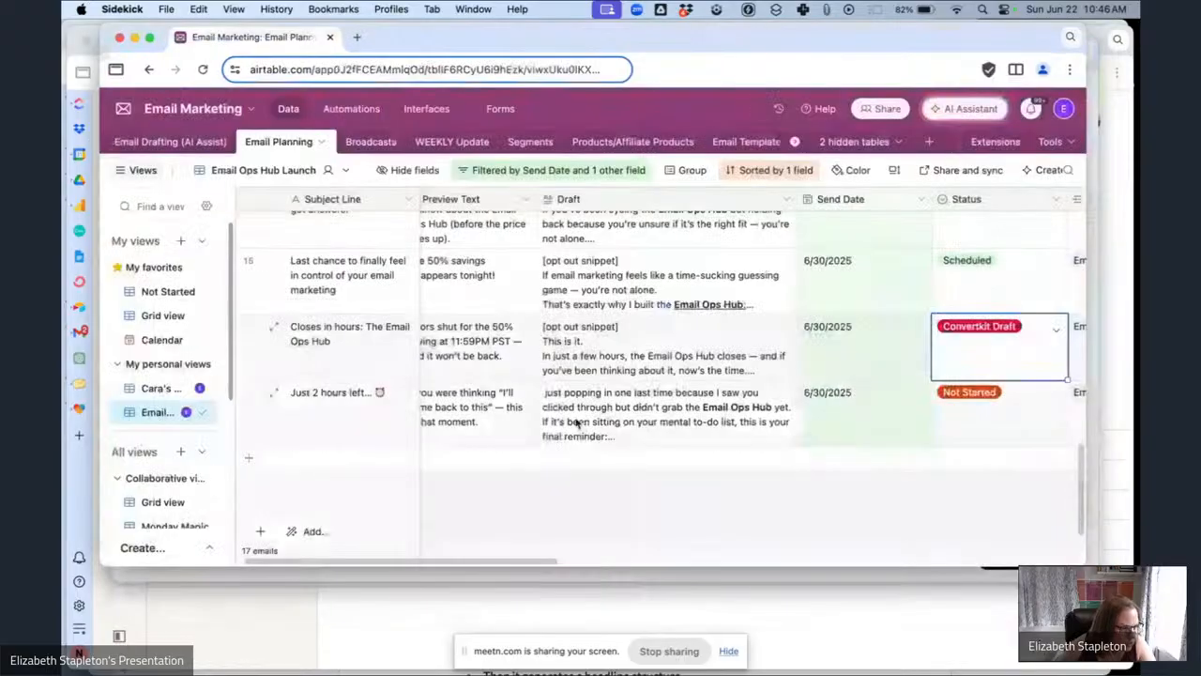
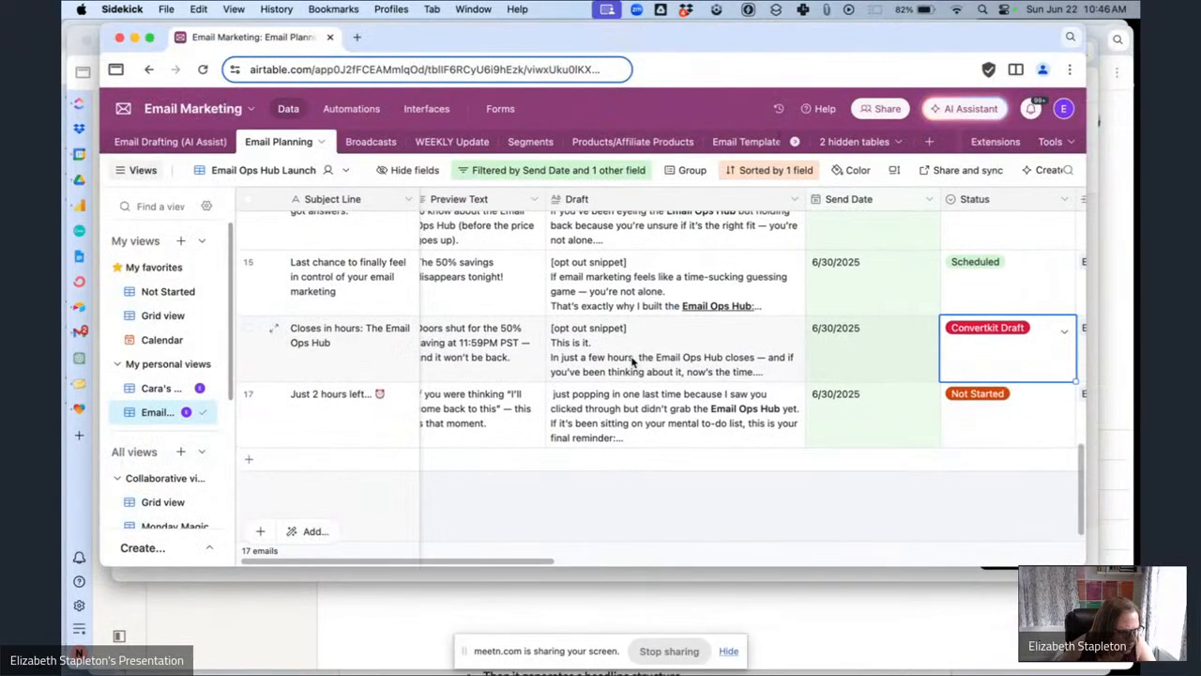
# Copy the preview text of the 'Closes in hours' email row and switch to its Kit campaign draft.
pyautogui.hscroll(2, 634, 361)
pyautogui.hscroll(15, 633, 363)
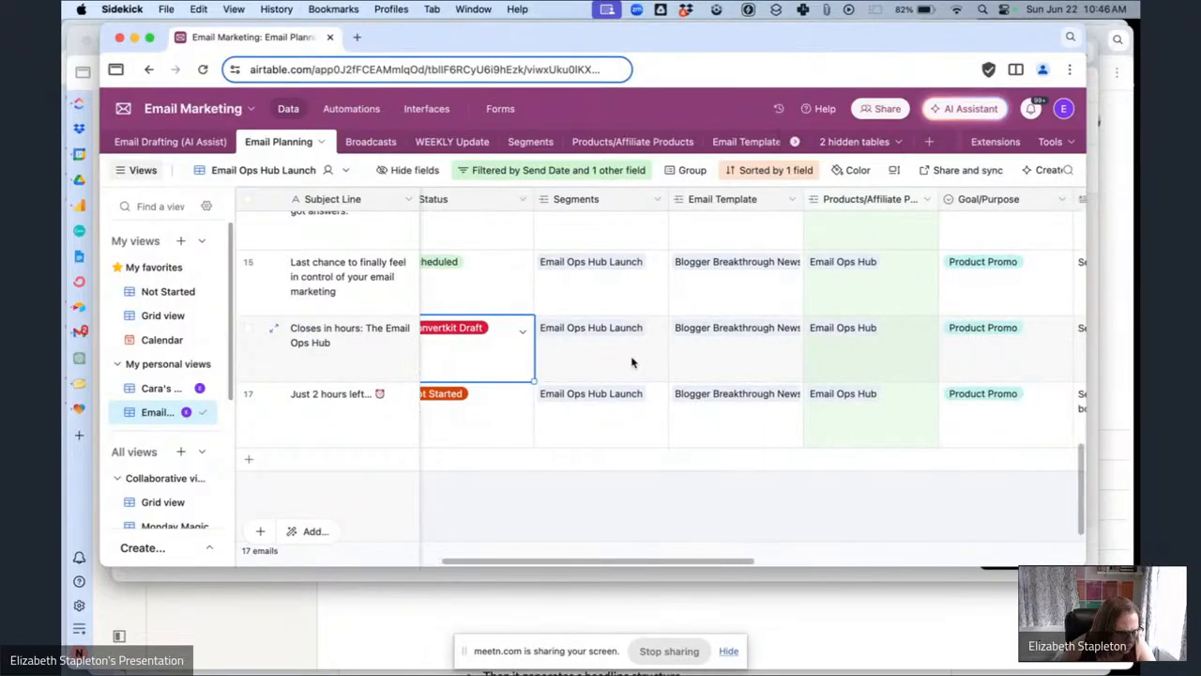
pyautogui.hscroll(-15, 633, 362)
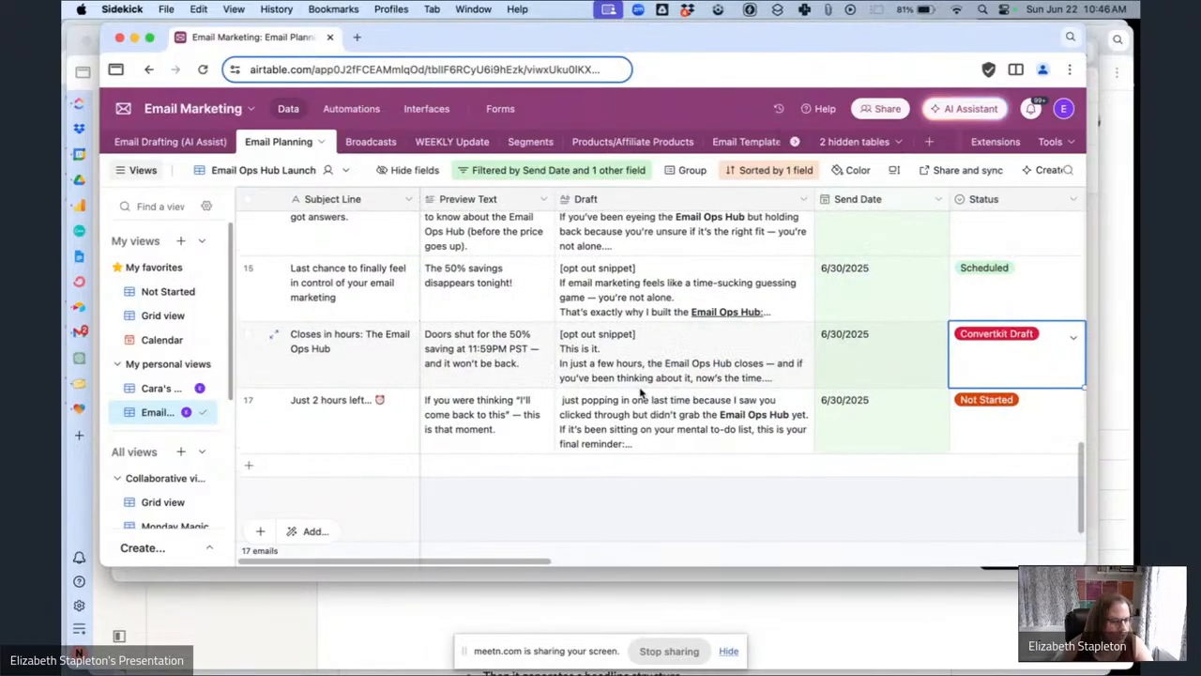
pyautogui.click(503, 348)
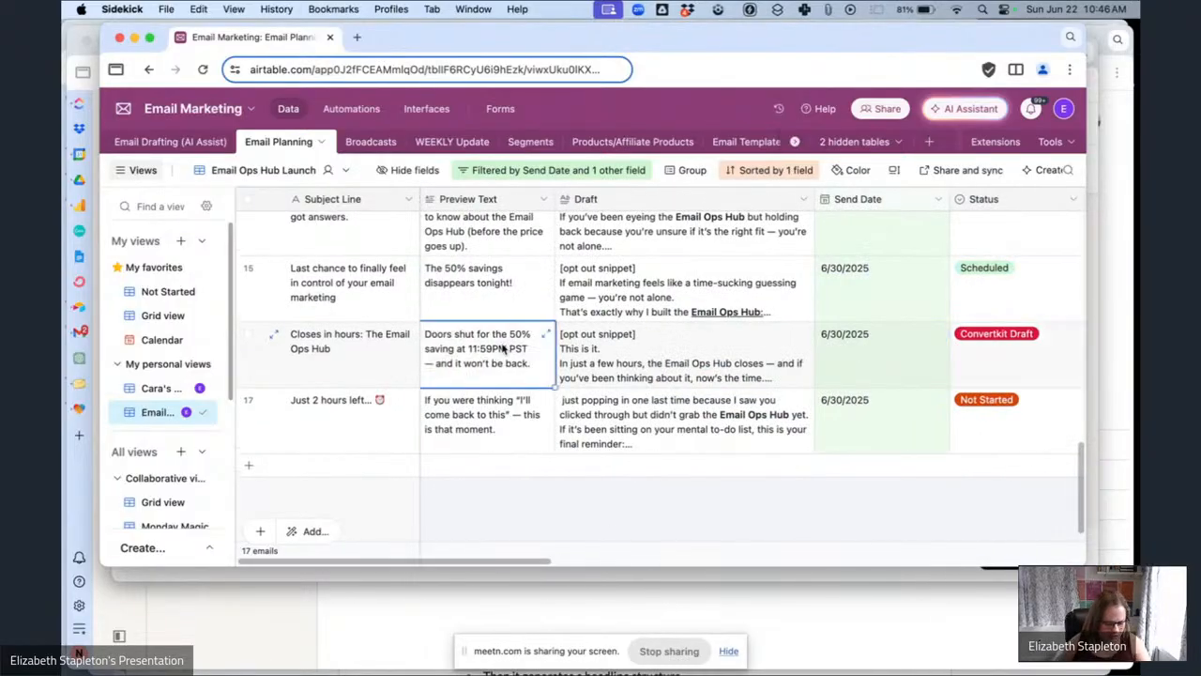
pyautogui.press('cmd+c')
pyautogui.click(608, 577)
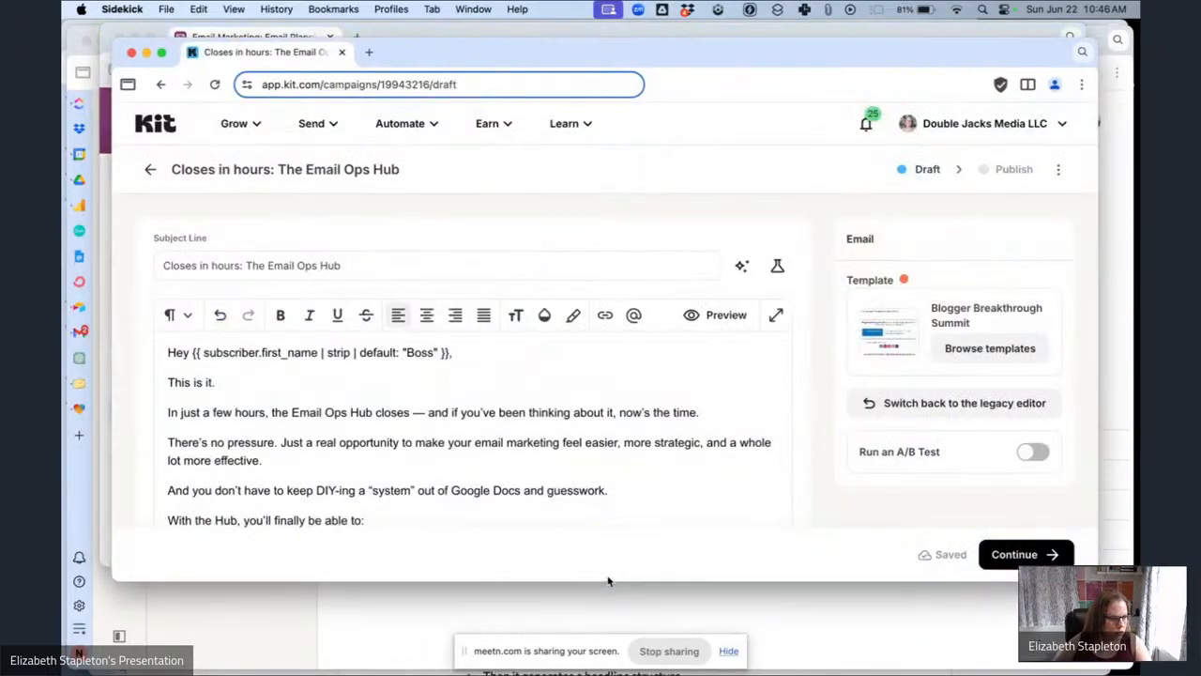
# Replace the URL on the 'Grab your spot before the cart closes' link with a link trigger.
pyautogui.scroll(-8, 425, 441)
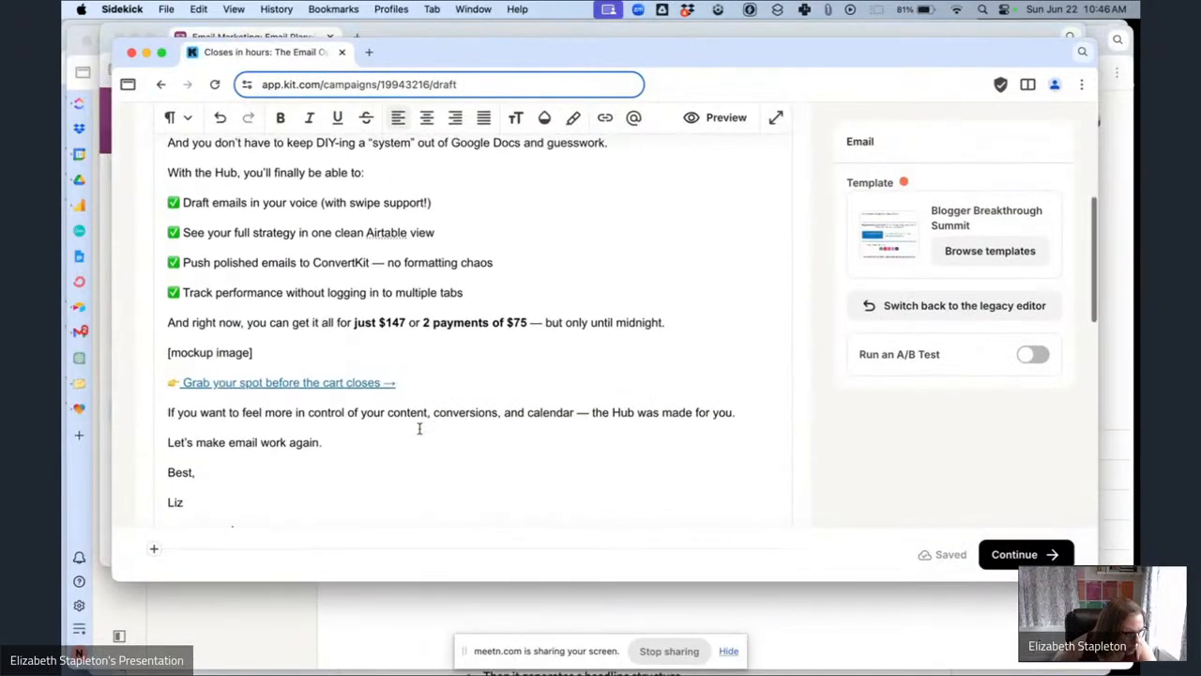
pyautogui.moveTo(371, 379); pyautogui.dragTo(231, 371)
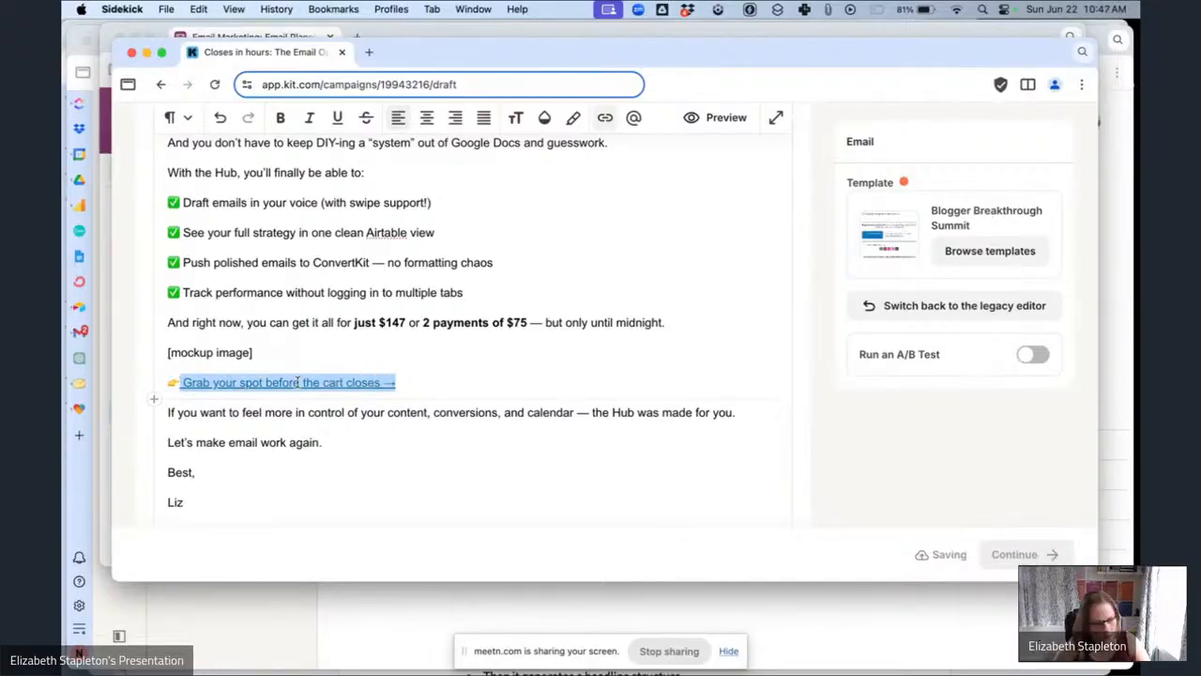
pyautogui.press('super+k')
pyautogui.press('super+v')
pyautogui.press('super+a')
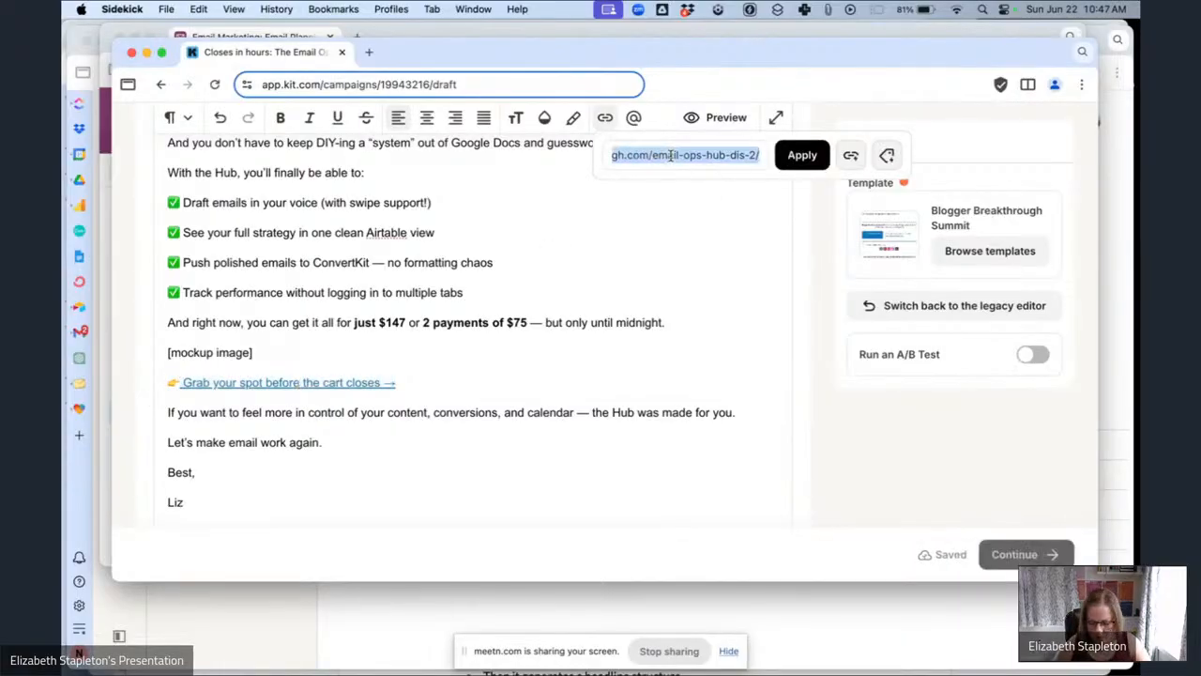
pyautogui.press('BackSpace')
pyautogui.click(847, 159)
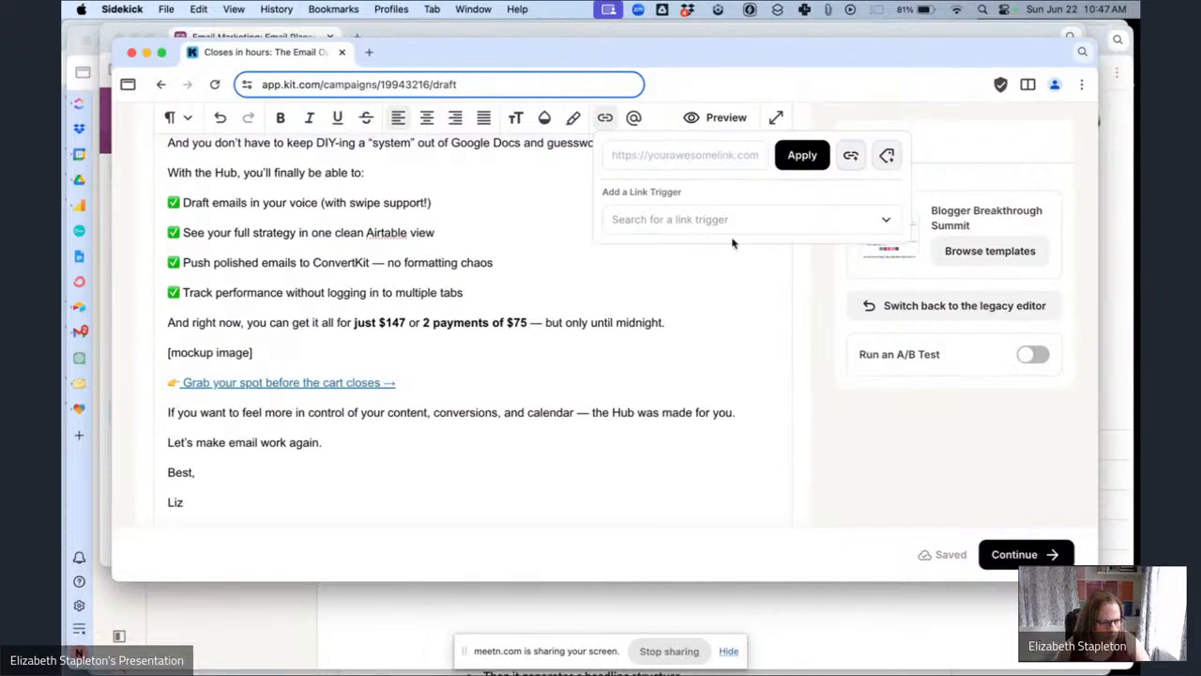
pyautogui.click(720, 221)
pyautogui.click(721, 253)
pyautogui.click(792, 161)
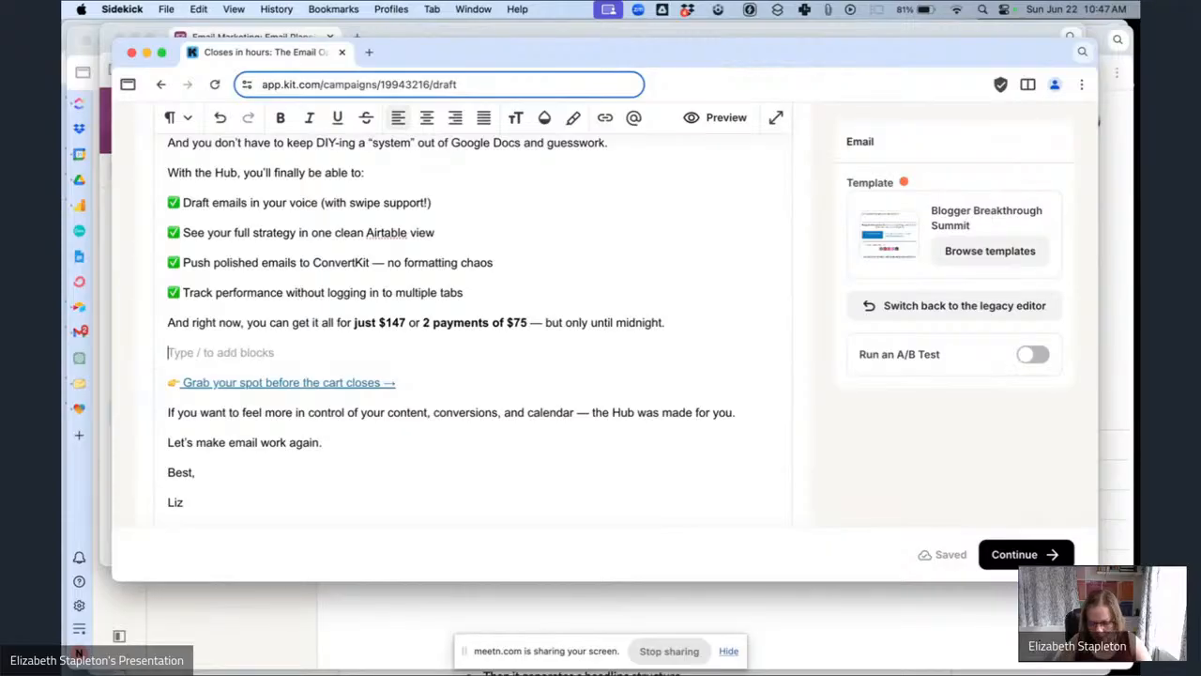
# Insert an image block in place of the mockup image placeholder.
pyautogui.write('/im')
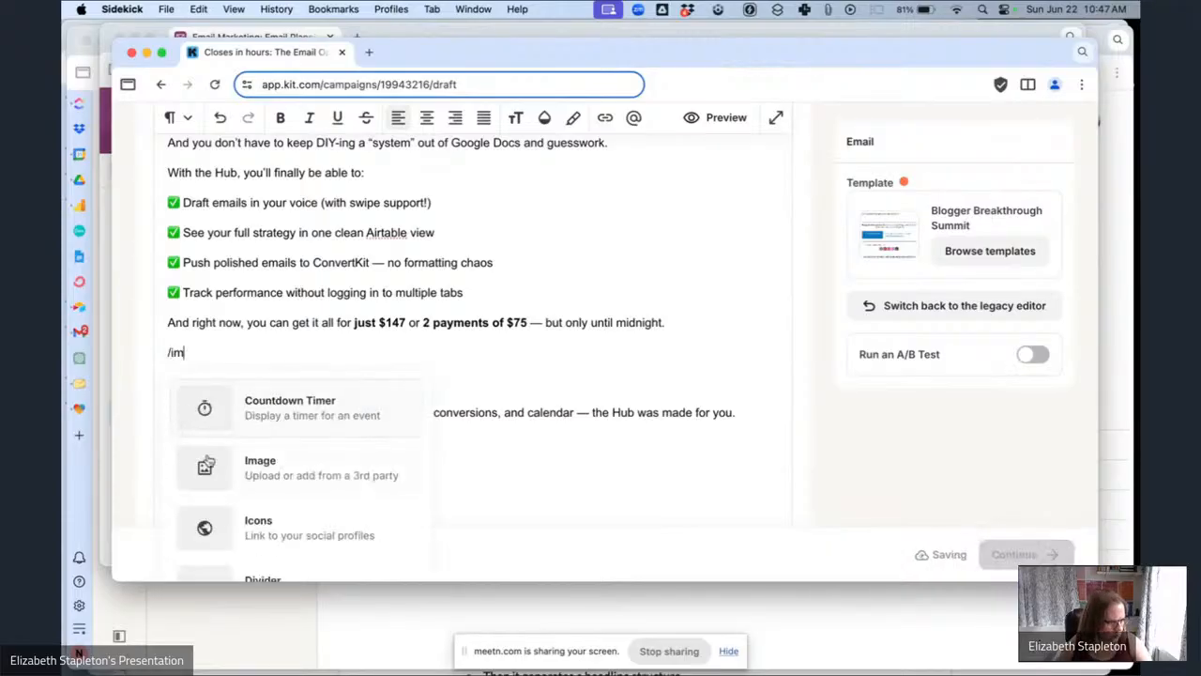
pyautogui.click(255, 459)
pyautogui.click(481, 515)
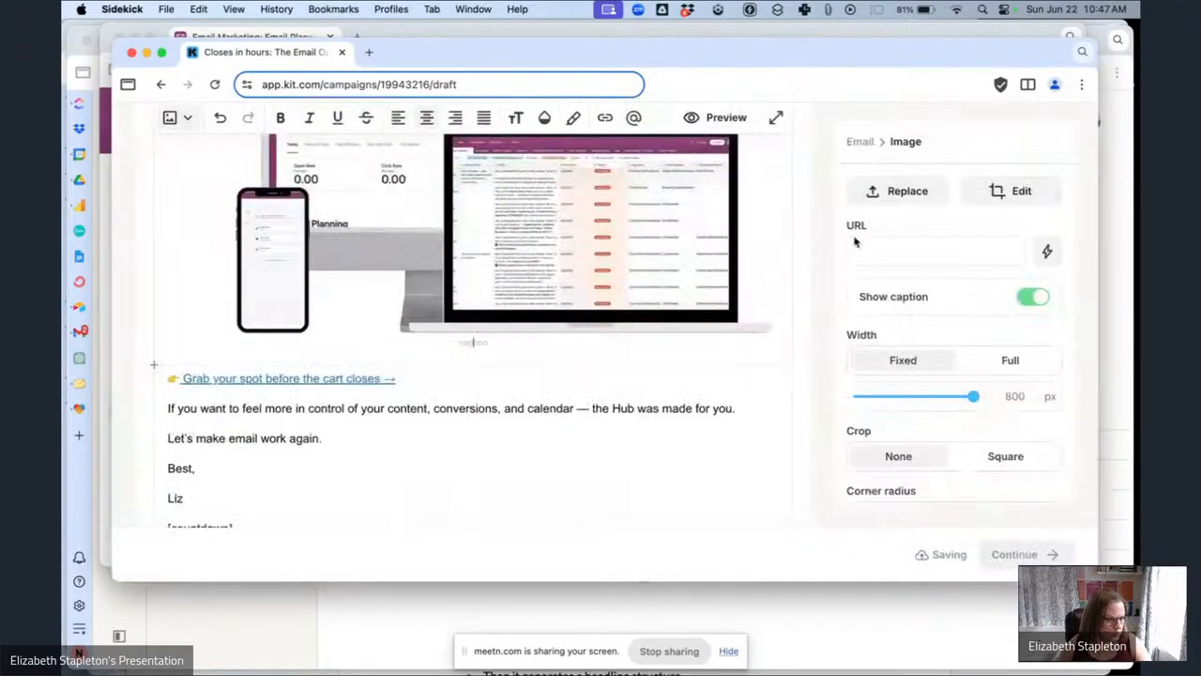
# Bold the 'Grab your spot before the cart closes' link line and enlarge its font size.
pyautogui.scroll(-2, 432, 464)
pyautogui.click(404, 334)
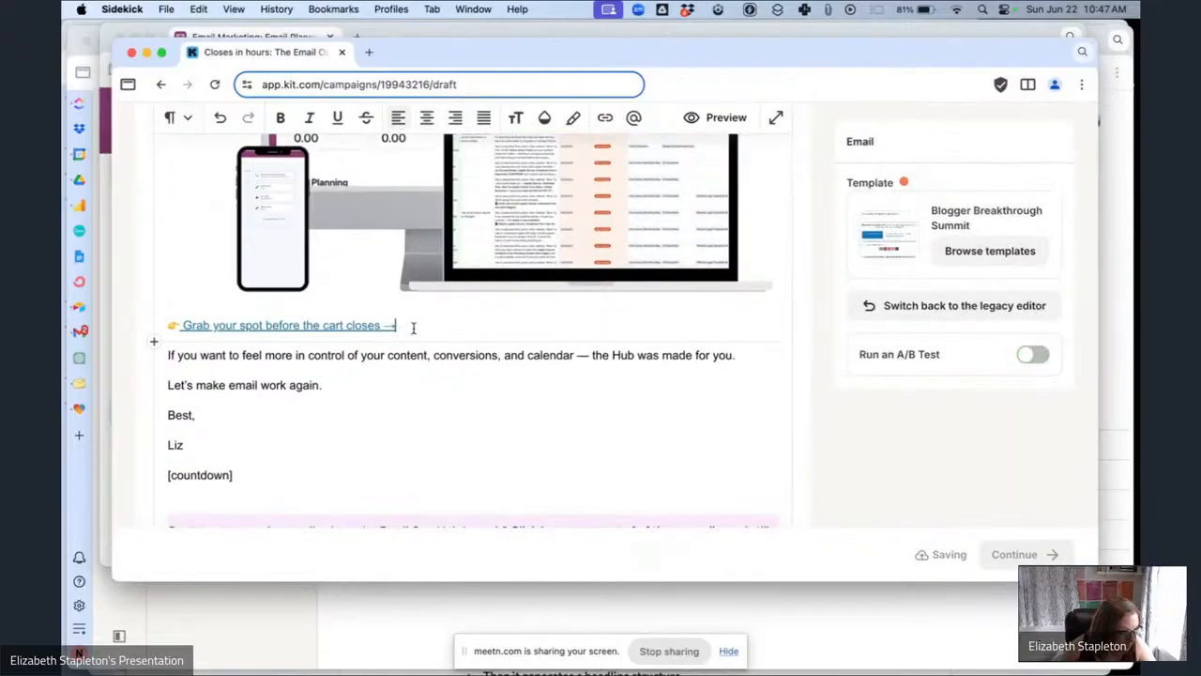
pyautogui.moveTo(413, 327); pyautogui.dragTo(167, 335)
pyautogui.press('super+b')
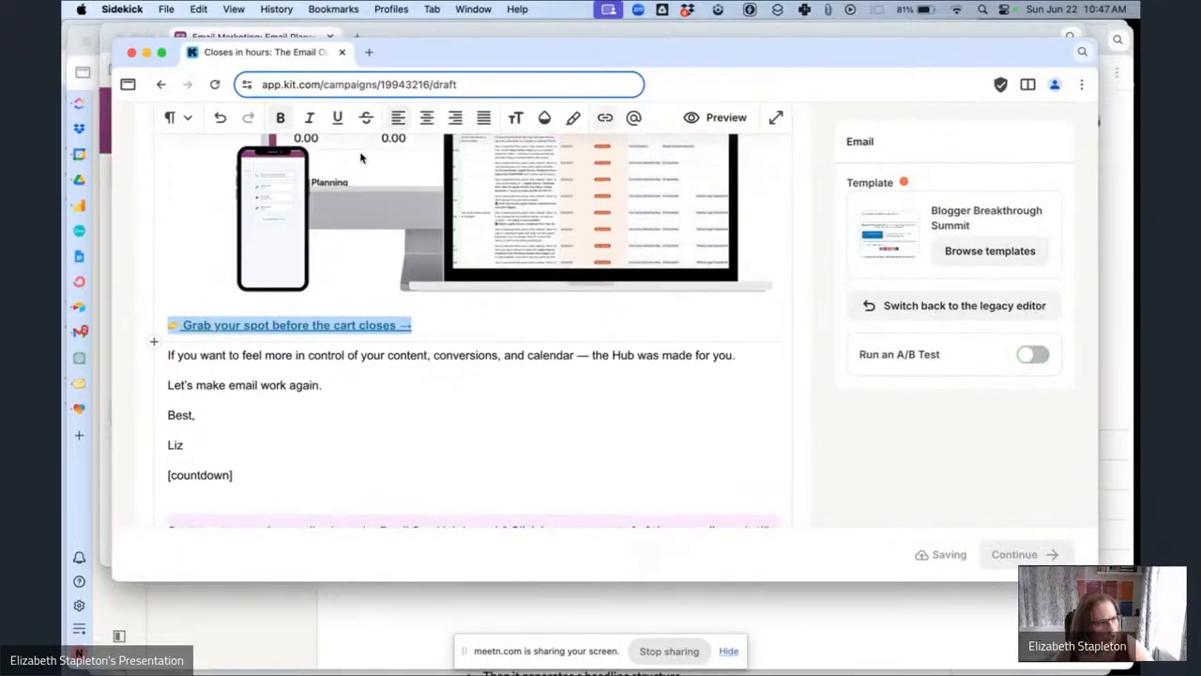
pyautogui.click(507, 129)
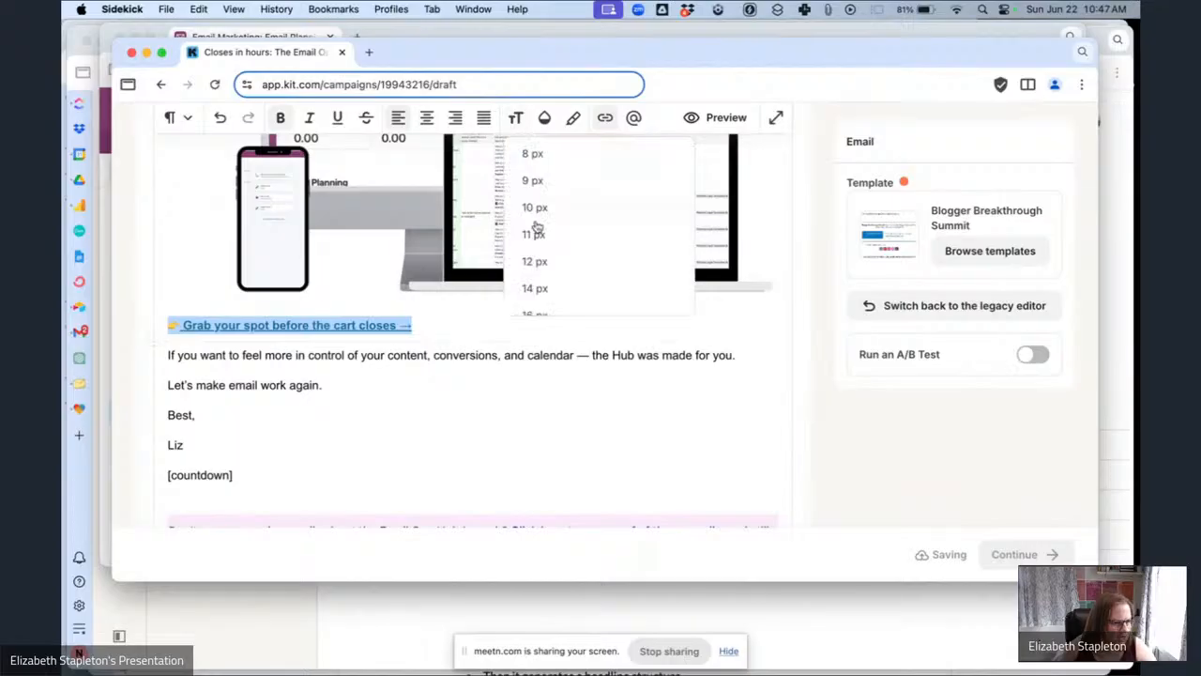
pyautogui.scroll(-3, 550, 282)
pyautogui.click(540, 294)
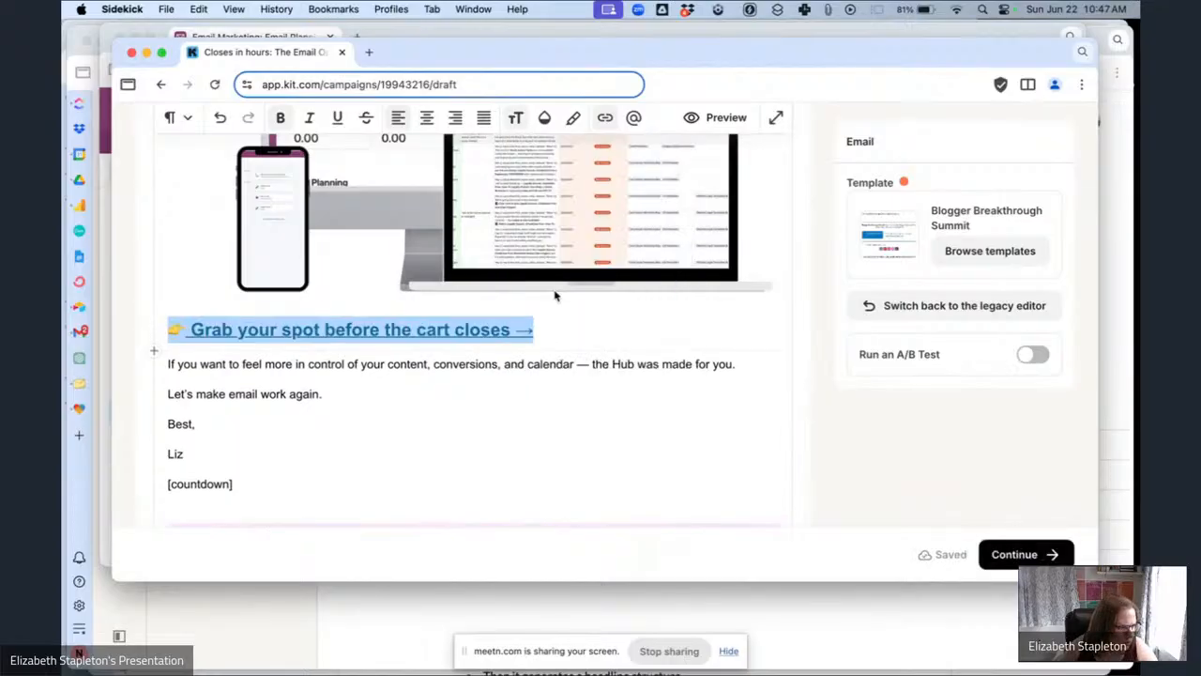
# Link the mockup image to the Email Ops Hub Sales Page link trigger.
pyautogui.click(570, 267)
pyautogui.click(907, 249)
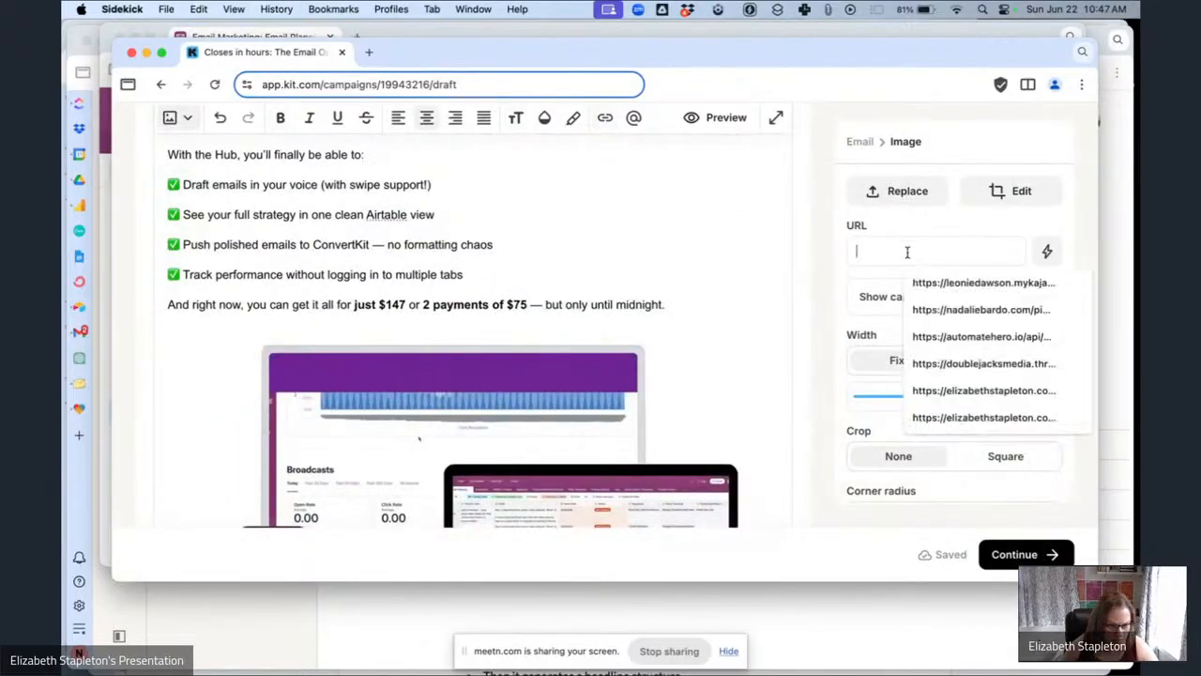
pyautogui.click(1047, 252)
pyautogui.click(941, 322)
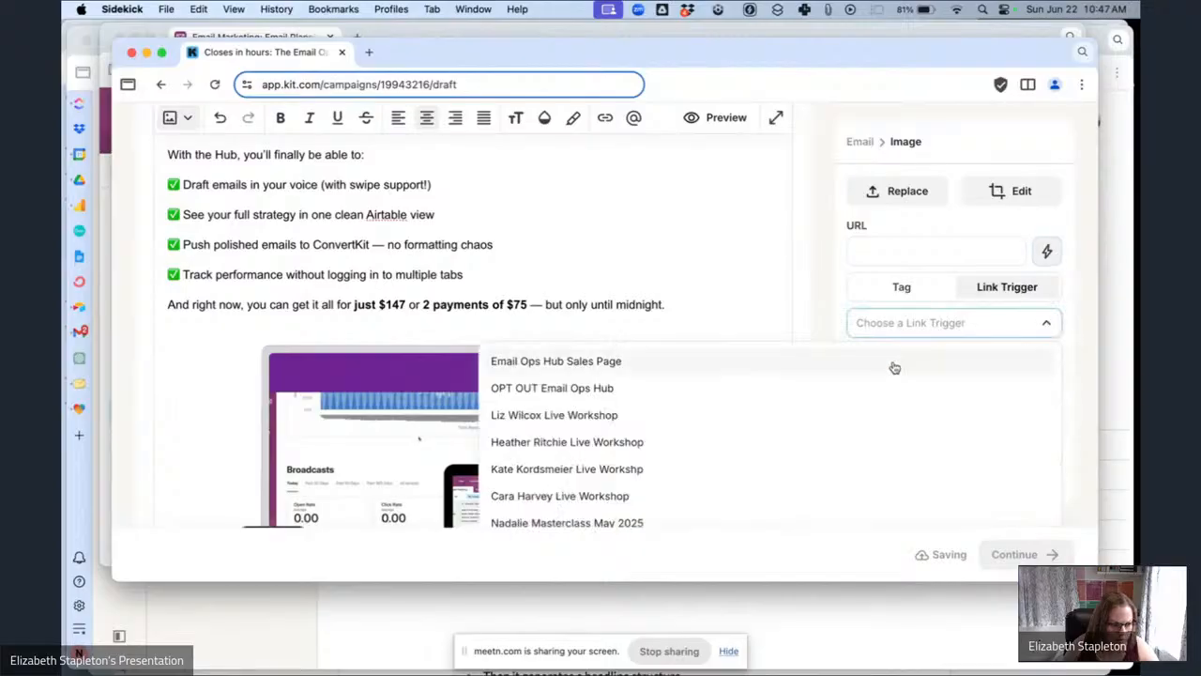
pyautogui.click(685, 358)
pyautogui.scroll(-5, 508, 294)
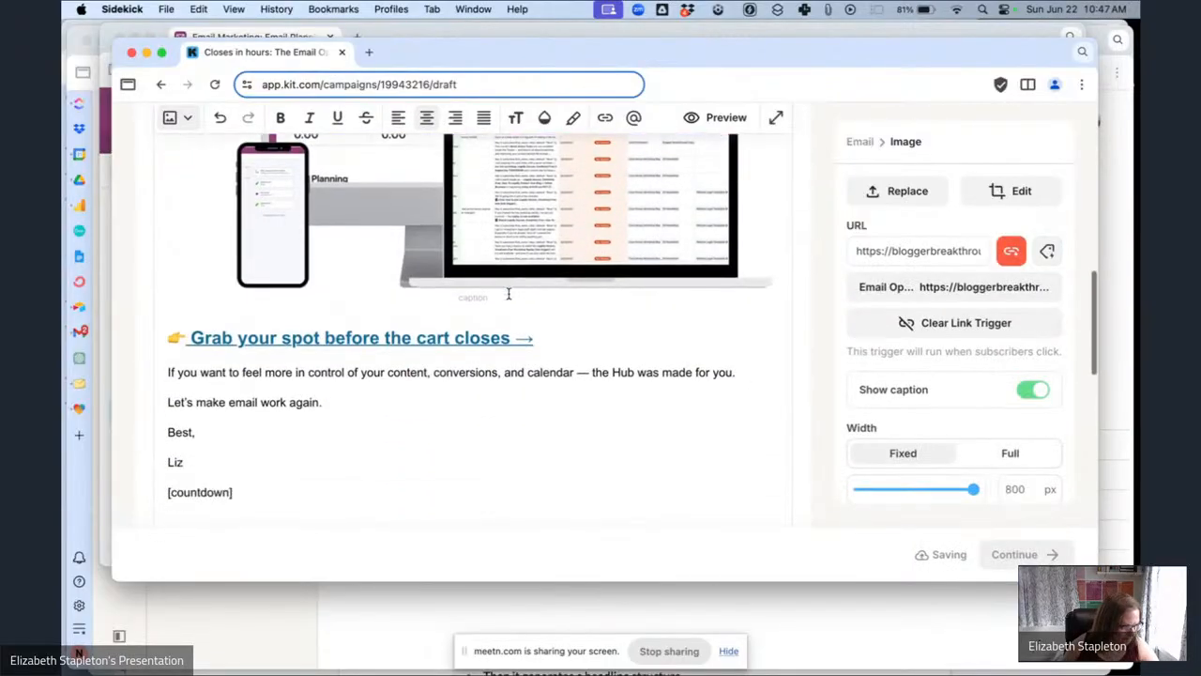
# Replace the [countdown] placeholder with a Countdown Timer block.
pyautogui.scroll(-3, 507, 294)
pyautogui.scroll(8, 300, 370)
pyautogui.scroll(-3, 286, 364)
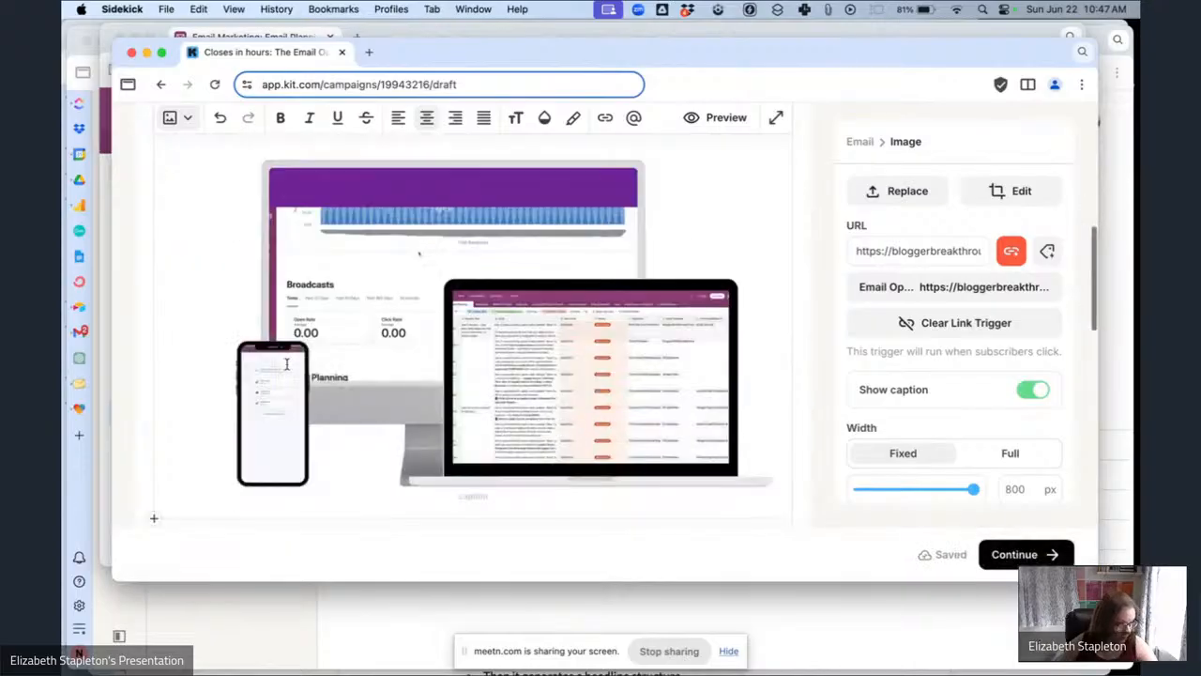
pyautogui.scroll(-4, 286, 364)
pyautogui.click(266, 381)
pyautogui.moveTo(254, 360); pyautogui.dragTo(146, 353)
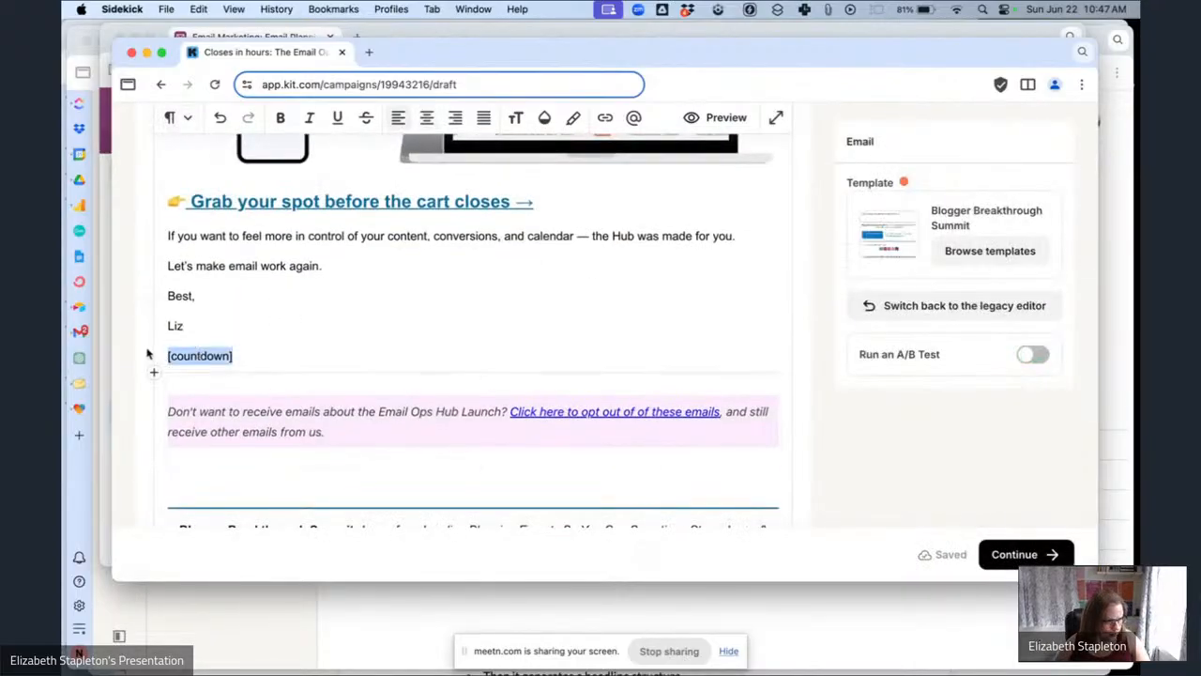
pyautogui.write('/cou')
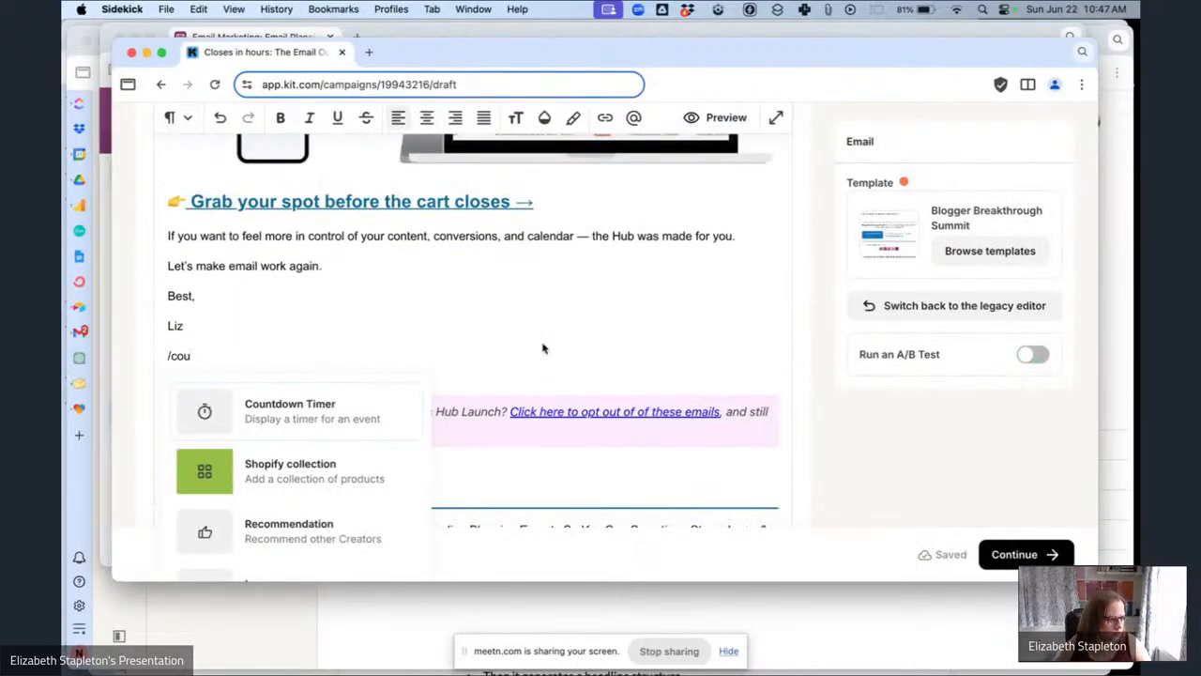
pyautogui.click(338, 419)
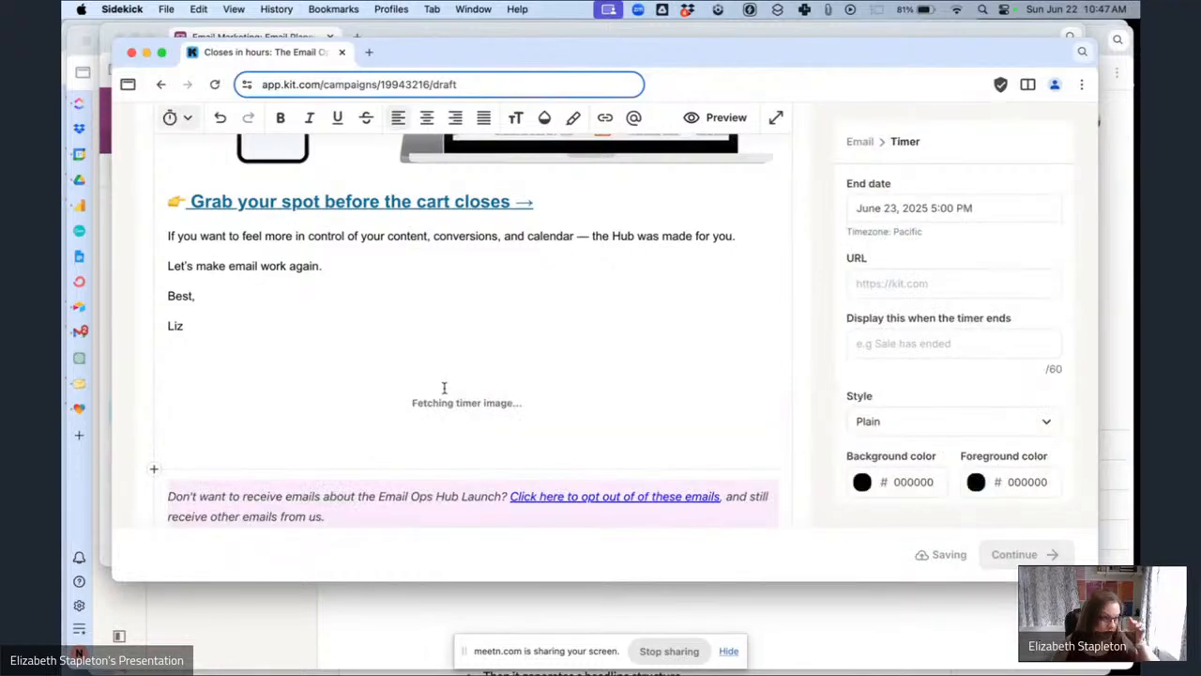
# Set the timer's end date to July 1, 2025 12:00 AM.
pyautogui.click(915, 201)
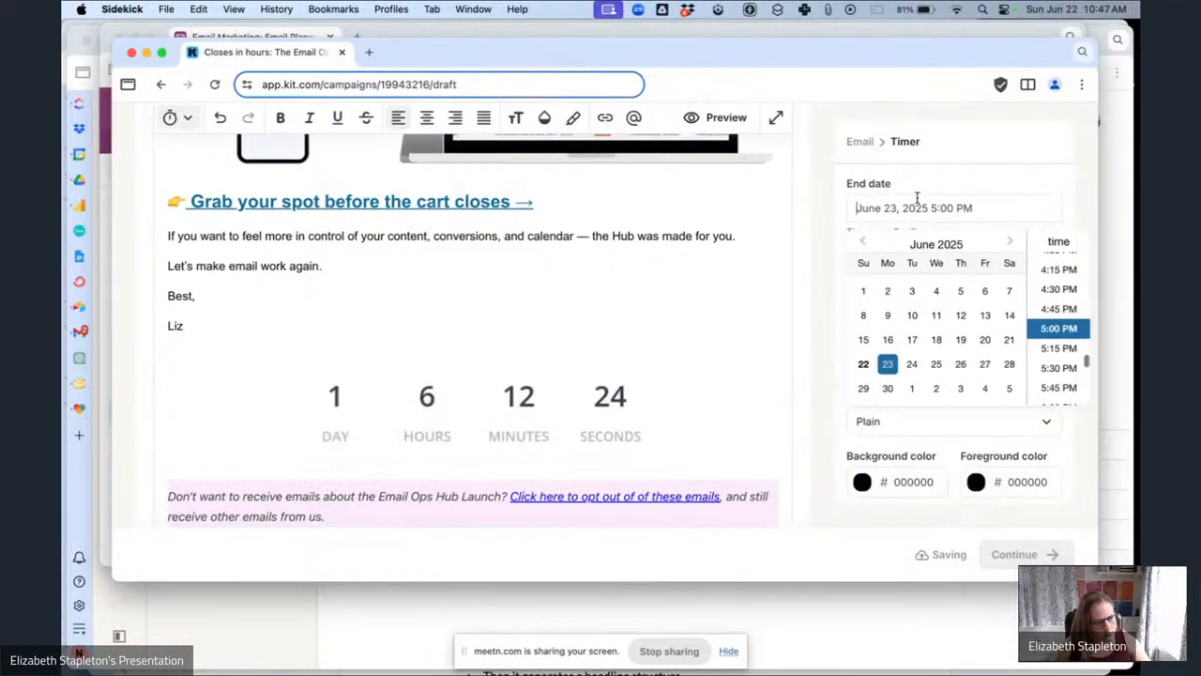
pyautogui.click(911, 388)
pyautogui.scroll(15, 1068, 282)
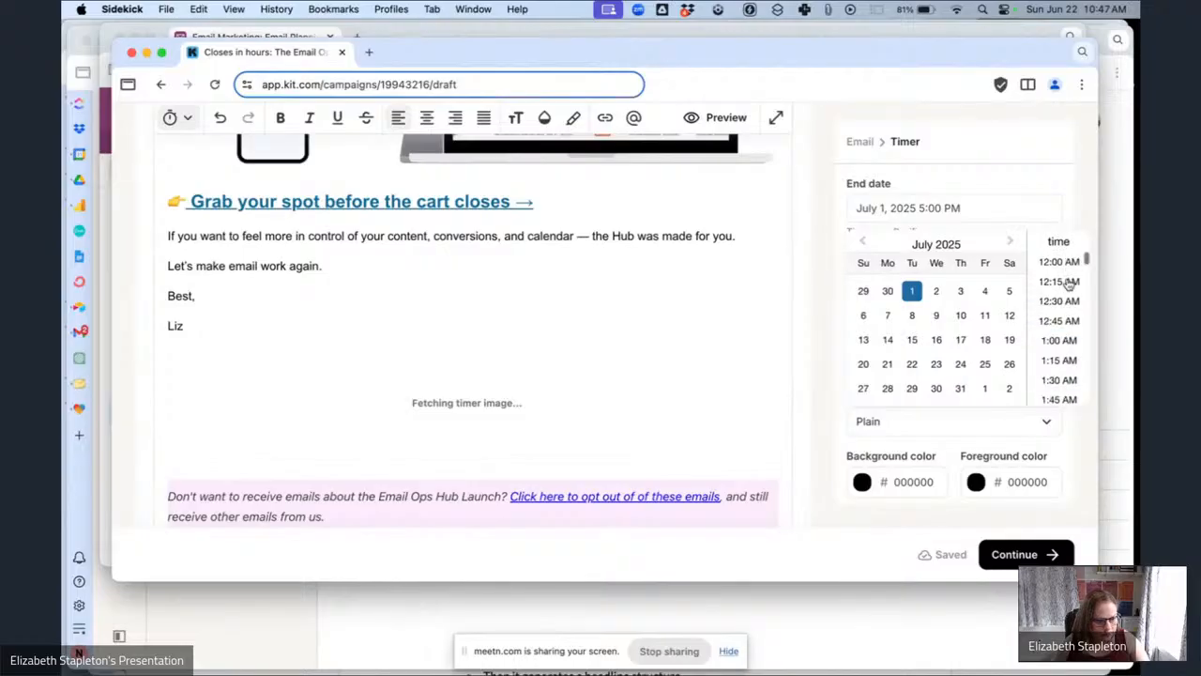
pyautogui.click(1060, 263)
# Paste the bloggerbreakthrough.com sales URL into the timer URL and set the ended message to 'Offer Expired!'.
pyautogui.click(884, 281)
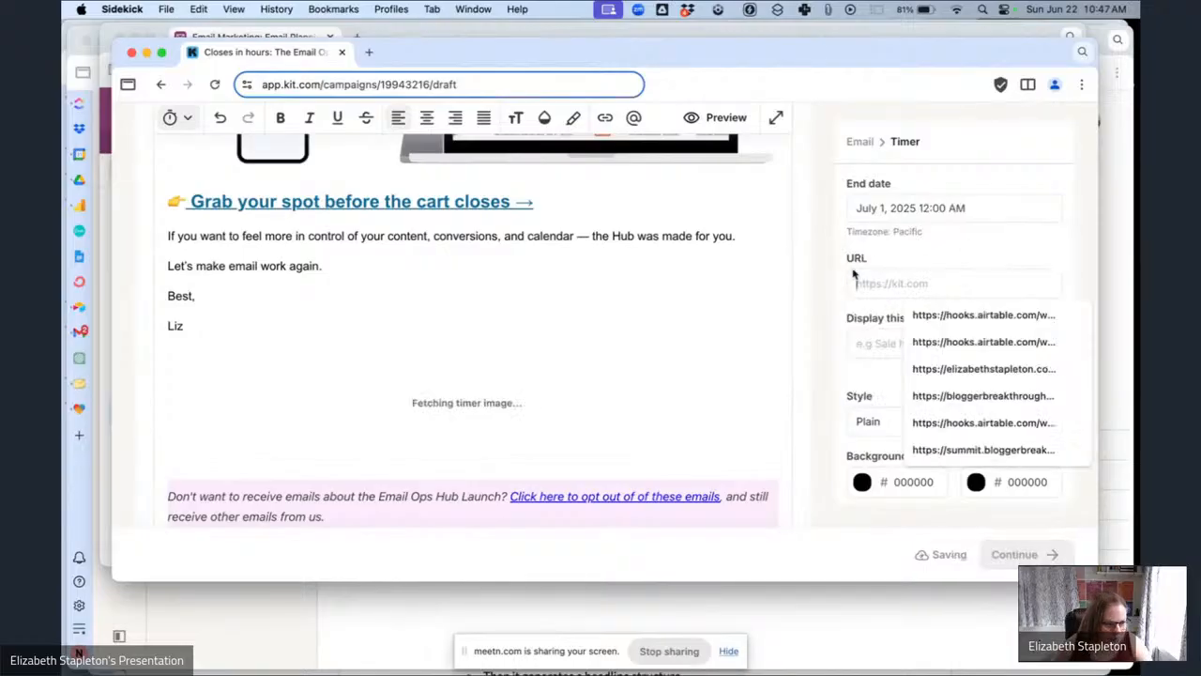
pyautogui.click(829, 8)
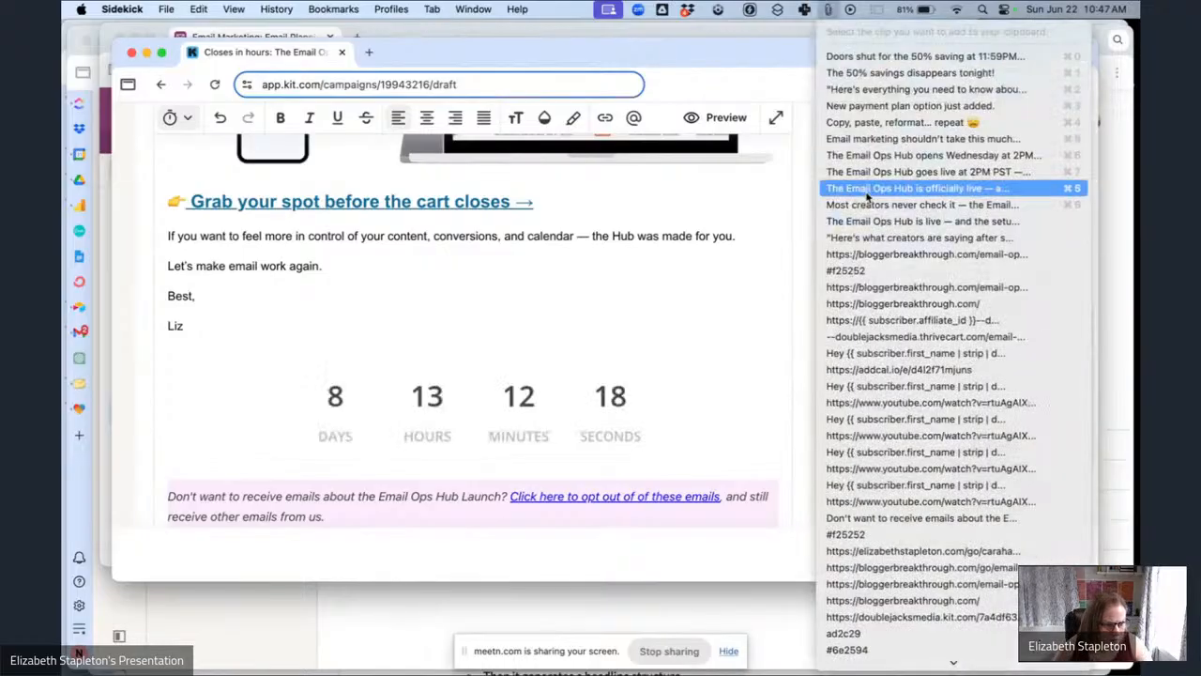
pyautogui.click(868, 256)
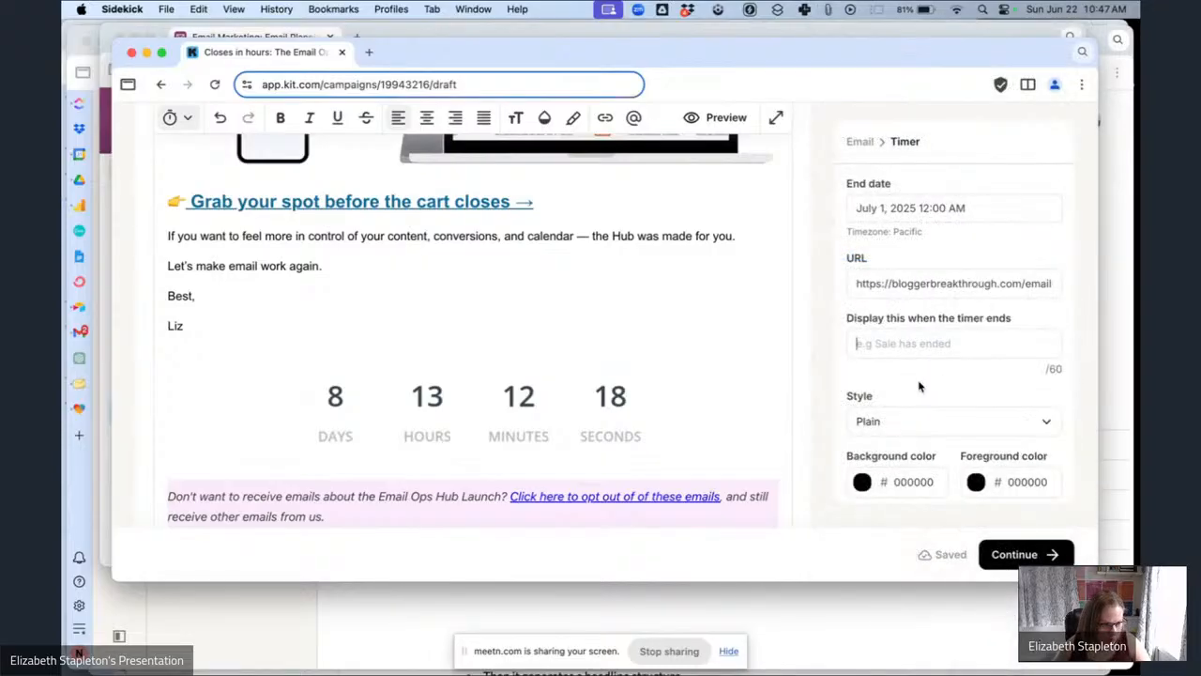
pyautogui.click(924, 343)
pyautogui.click(933, 386)
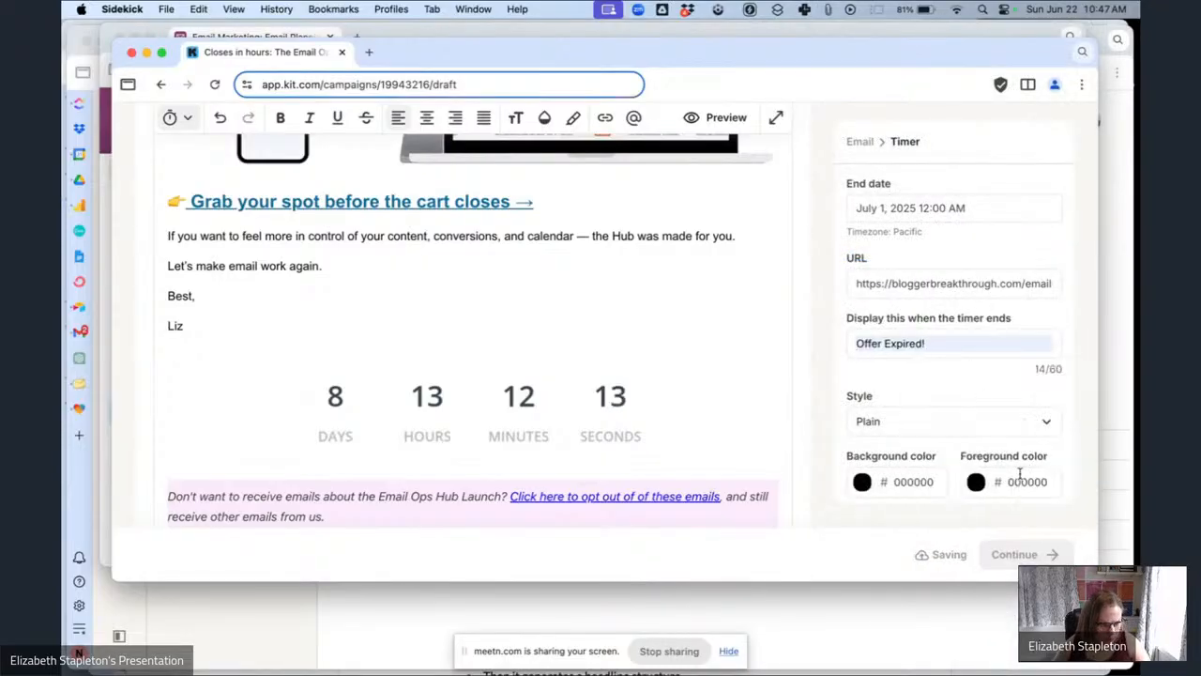
# Set the timer's foreground color to F25252 and its style to Rounded.
pyautogui.write('f25252')
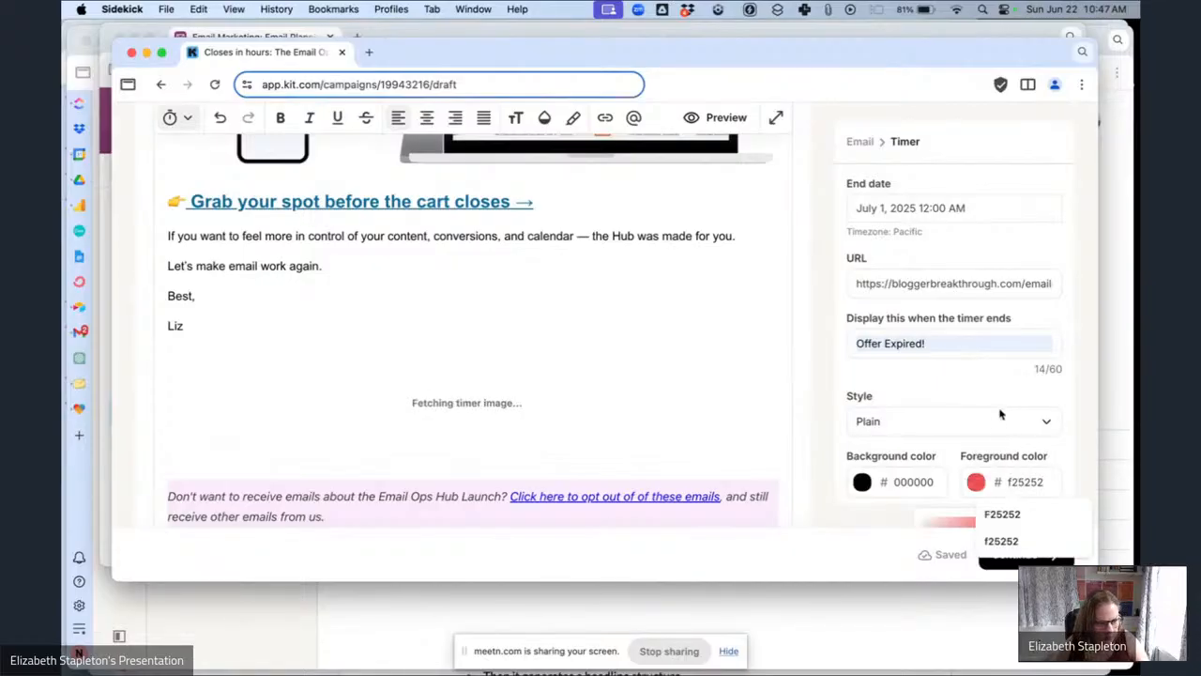
pyautogui.click(997, 421)
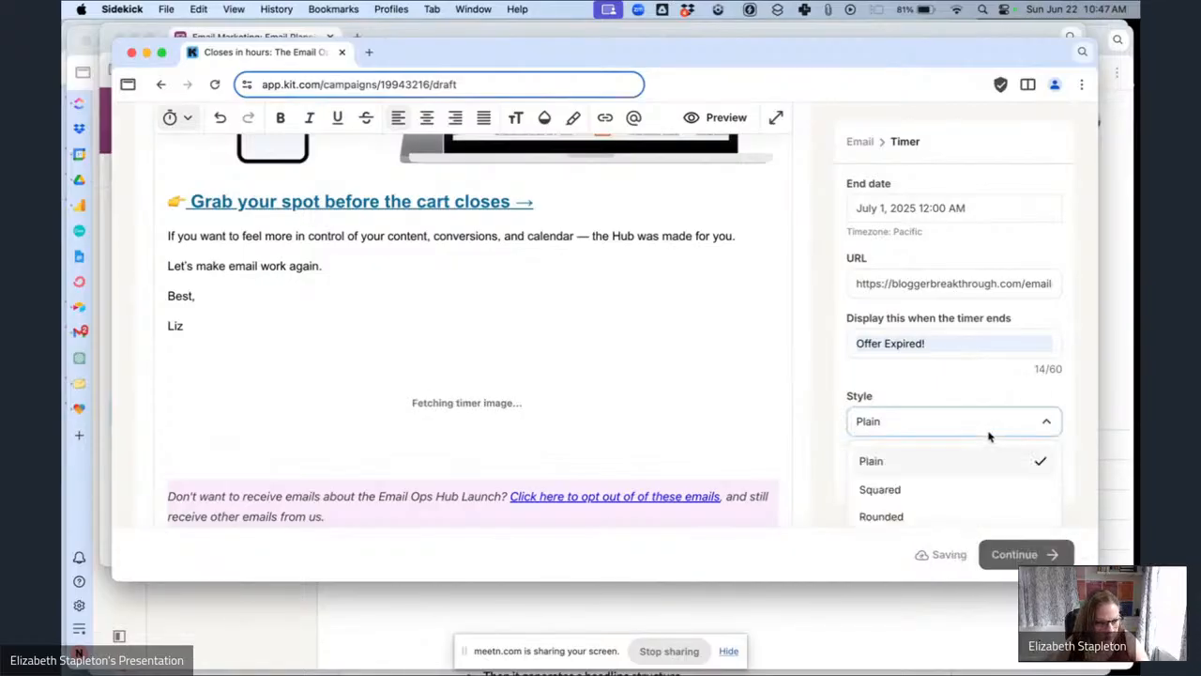
pyautogui.click(943, 516)
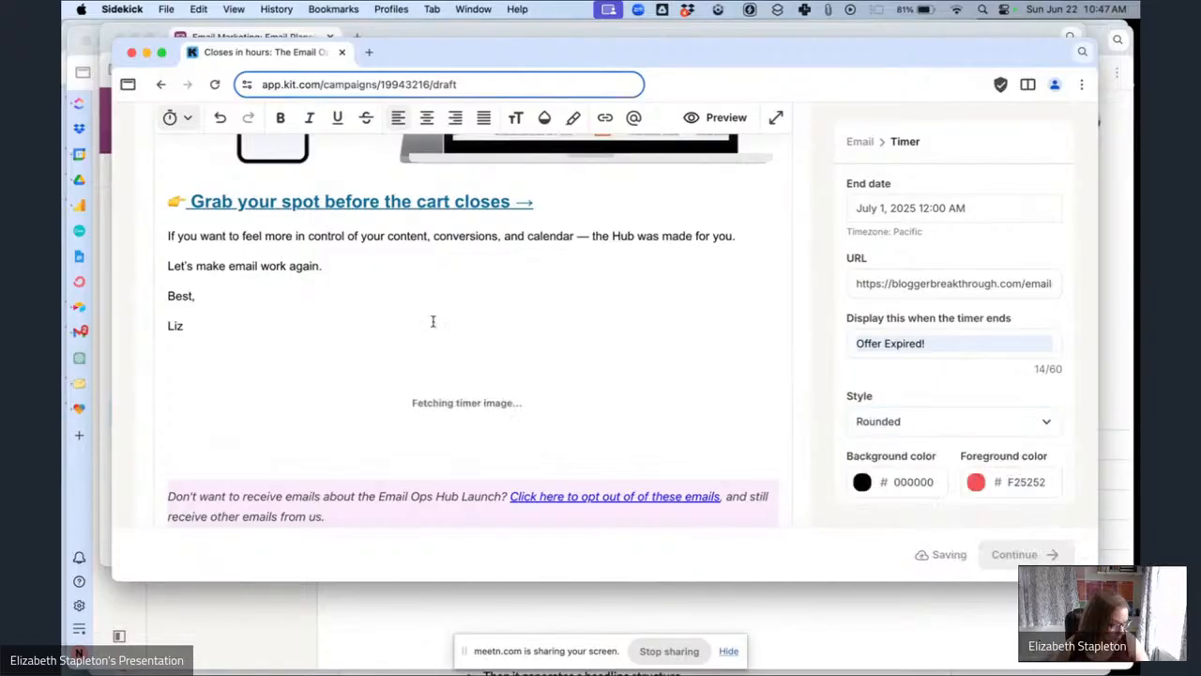
# Review the finished email and continue to the publish options.
pyautogui.scroll(-2, 433, 321)
pyautogui.scroll(6, 432, 321)
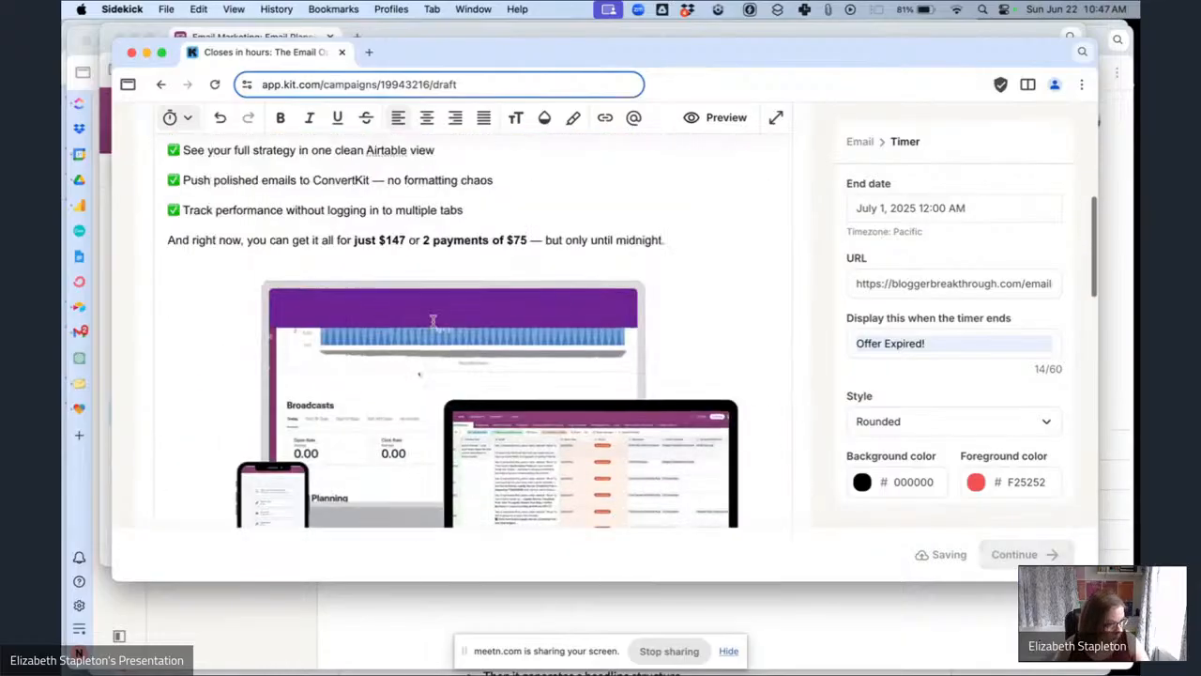
pyautogui.scroll(10, 433, 321)
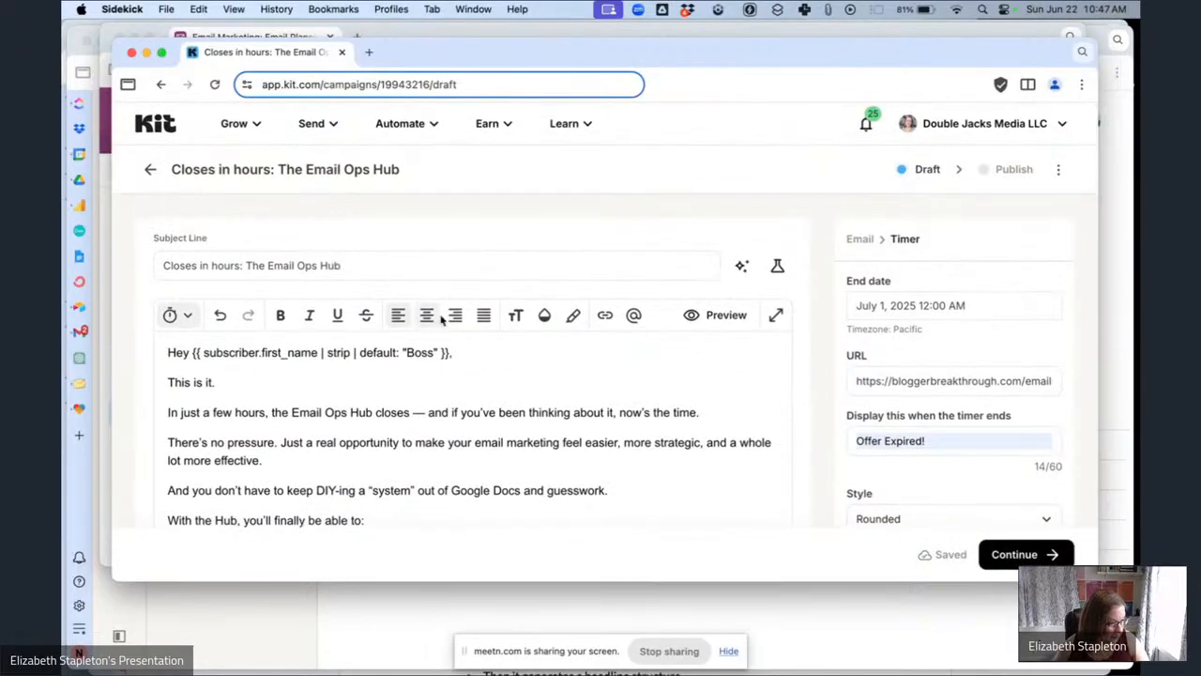
pyautogui.scroll(-5, 441, 319)
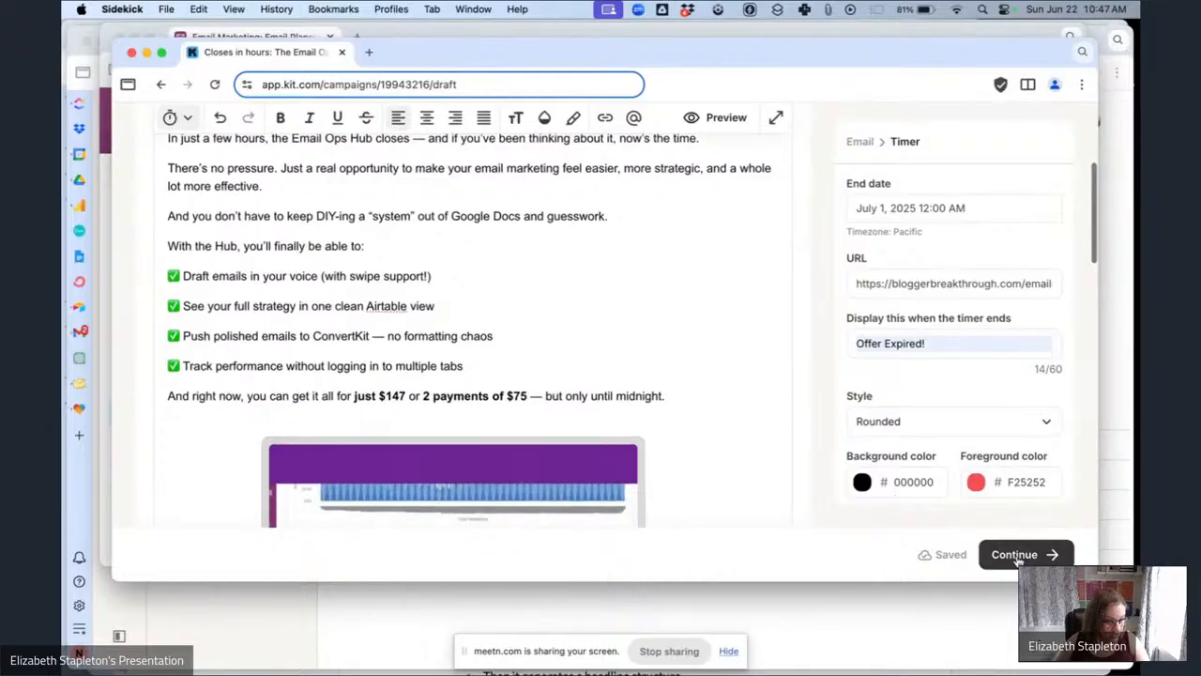
pyautogui.click(1016, 556)
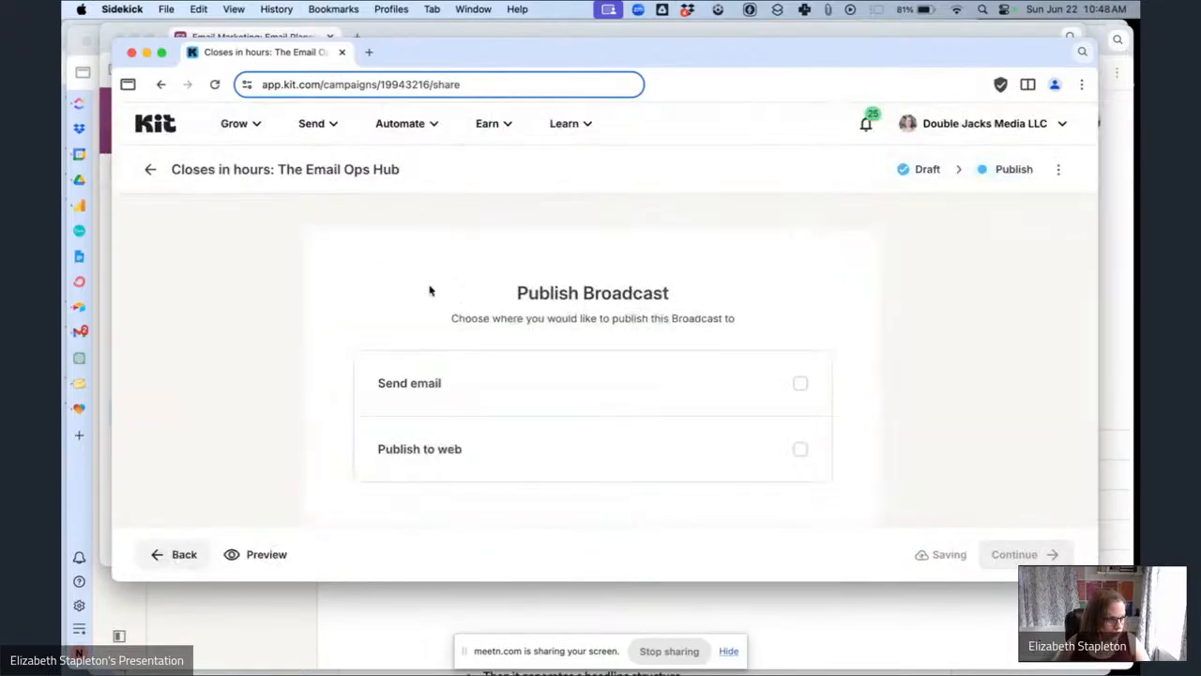
# Choose to send the broadcast as an email, filtered to subscribers within the Email Ops Hub Sales Pitch Segment.
pyautogui.click(444, 384)
pyautogui.scroll(-4, 459, 305)
pyautogui.click(585, 263)
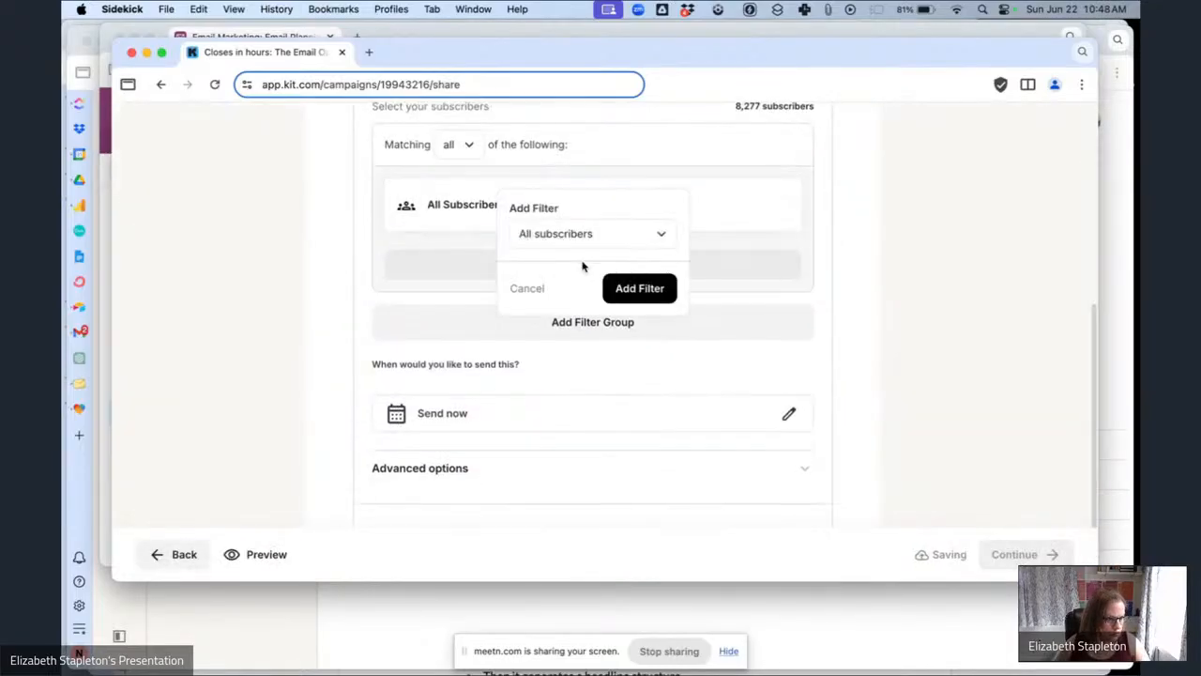
pyautogui.click(584, 235)
pyautogui.click(568, 329)
pyautogui.click(555, 270)
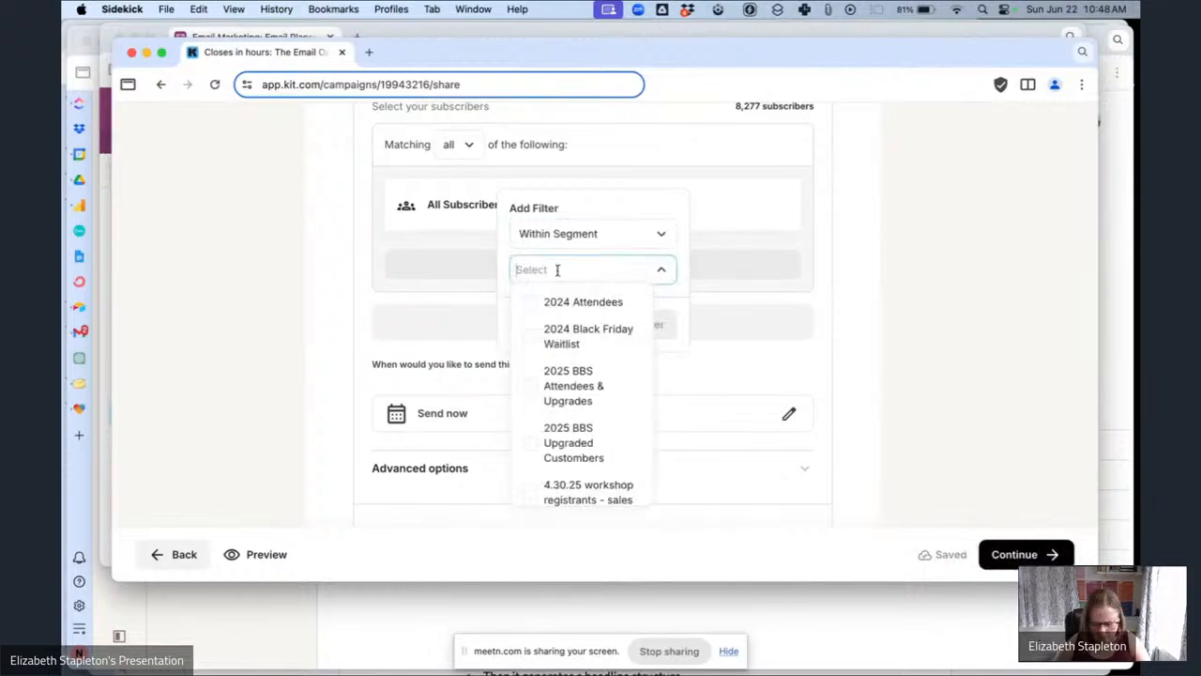
pyautogui.write('ema')
pyautogui.click(527, 317)
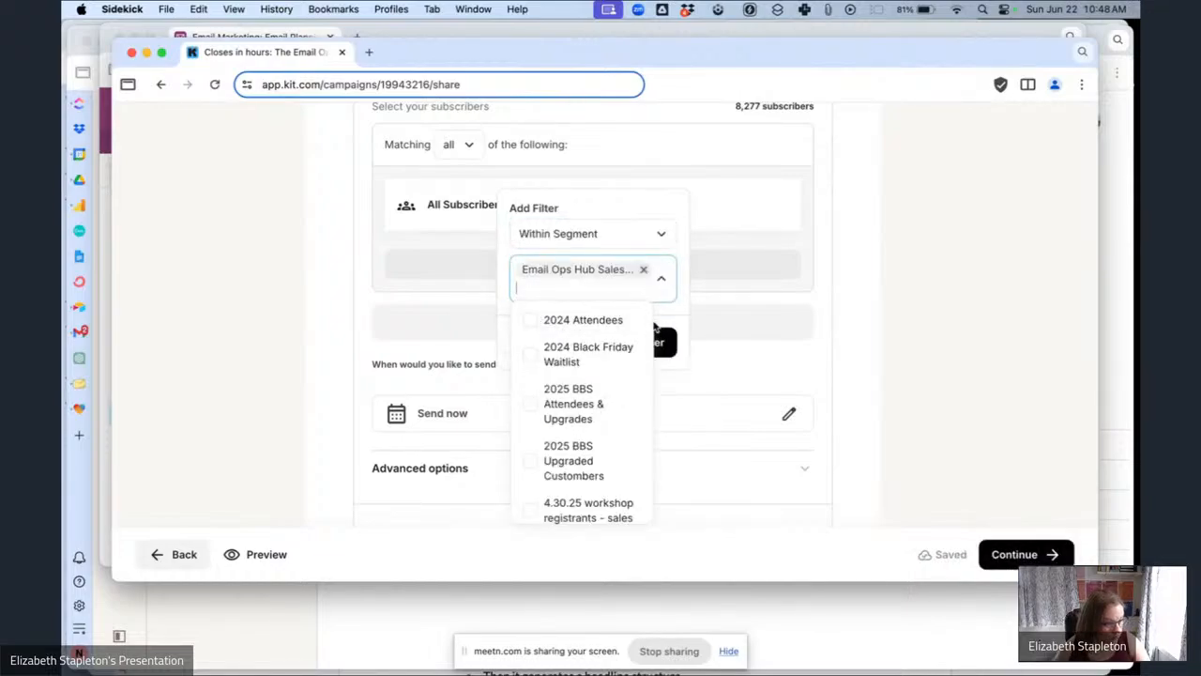
pyautogui.click(663, 340)
# Paste 'Doors shut for the 50% saving at 11:59PM PST — and it won't be back.' as the preview text.
pyautogui.scroll(-2, 600, 354)
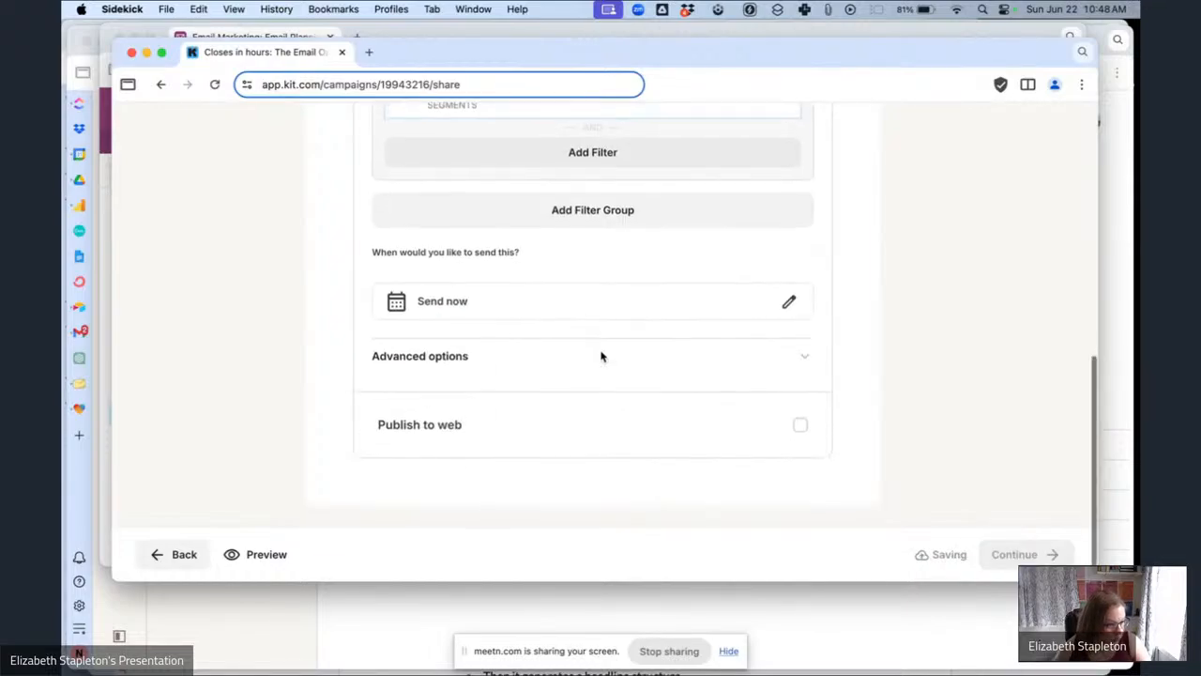
pyautogui.click(470, 358)
pyautogui.click(459, 447)
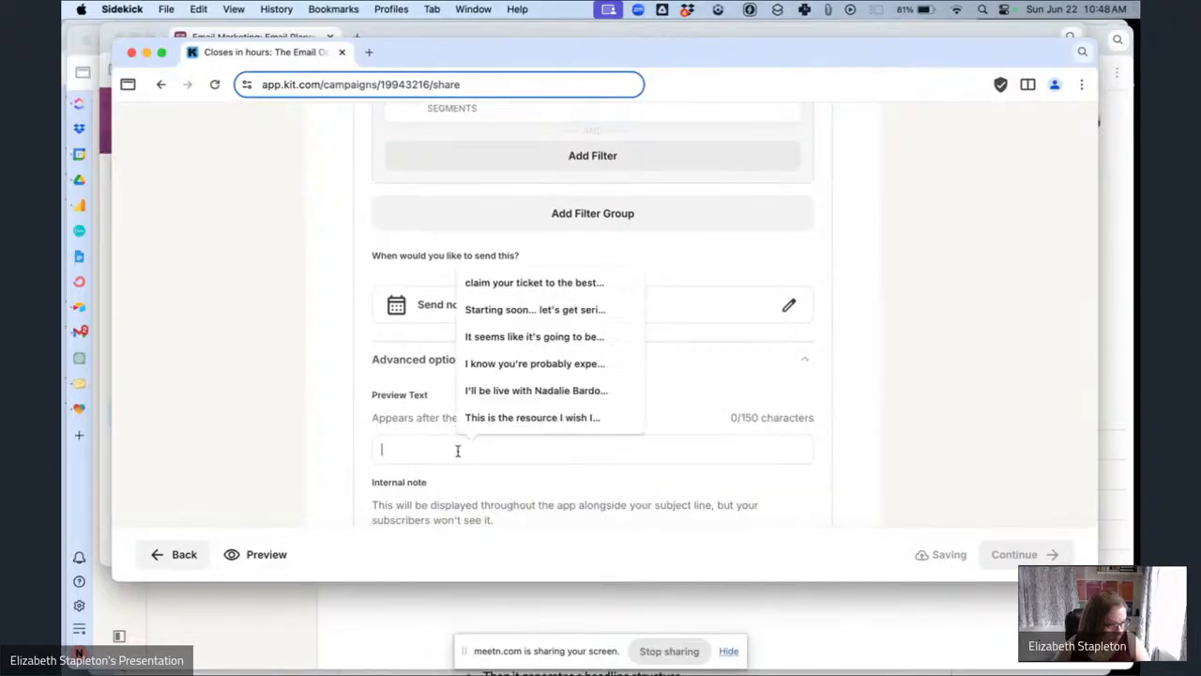
pyautogui.click(827, 9)
pyautogui.click(841, 54)
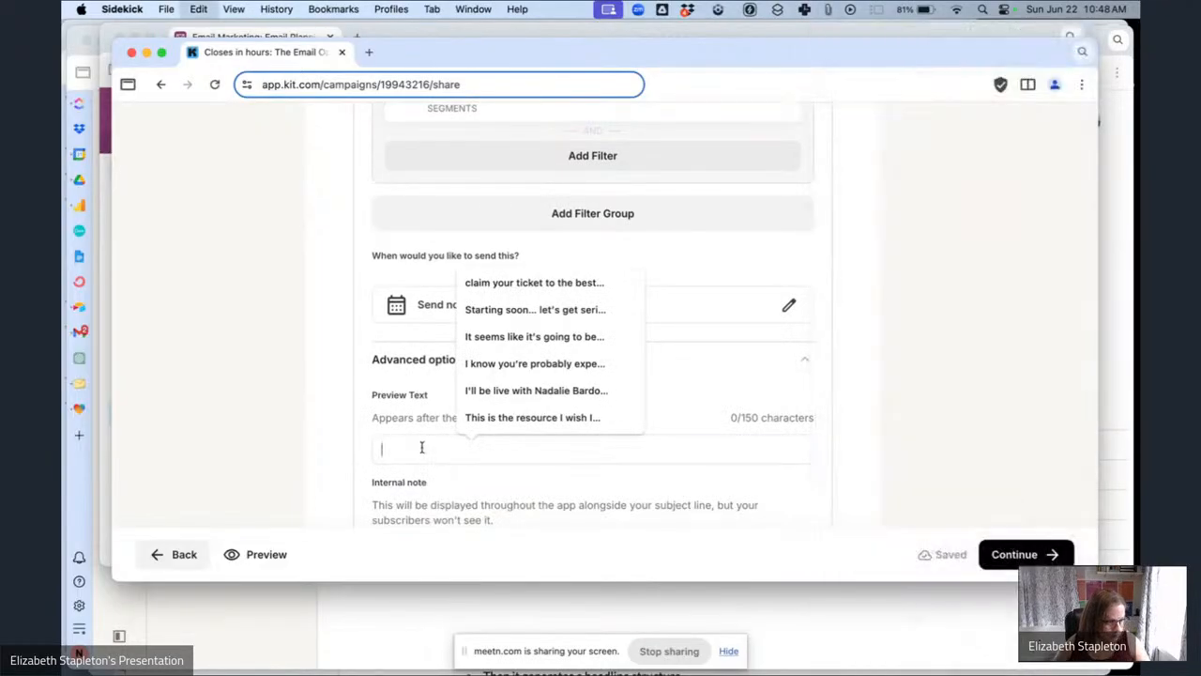
pyautogui.write("Doors shut for the 50% saving at 11:59PM PST — and it won't be back.")
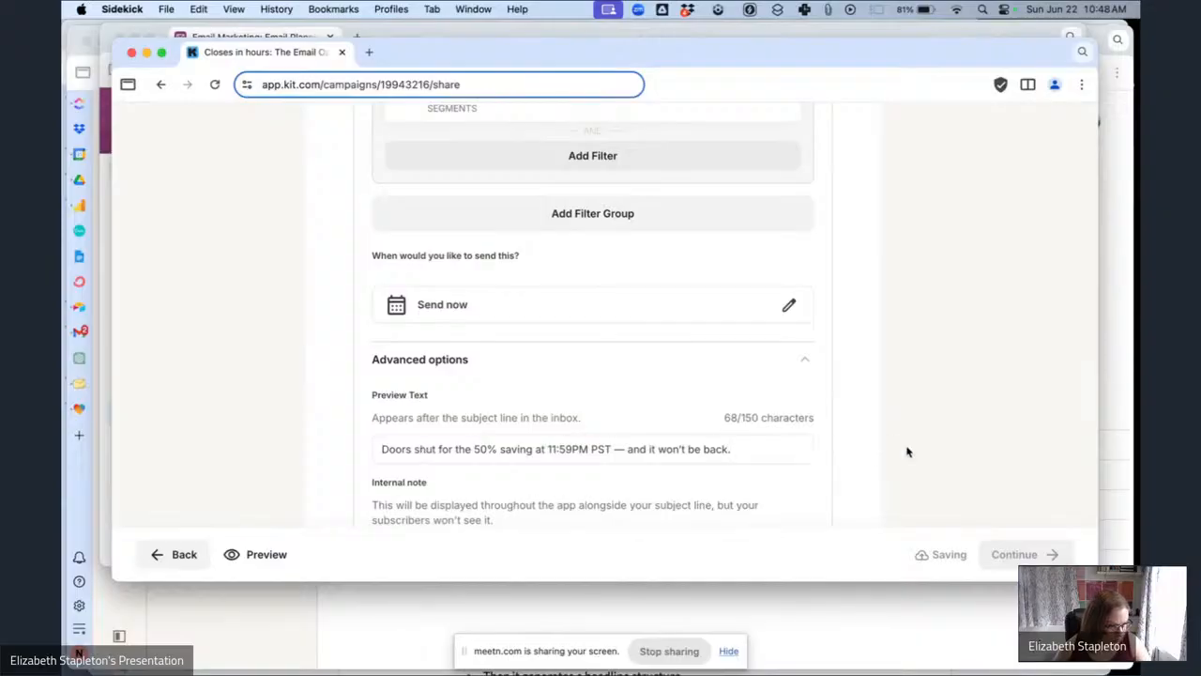
# Schedule the broadcast to send on June 30, 2025 at 5:00 PM.
pyautogui.click(788, 305)
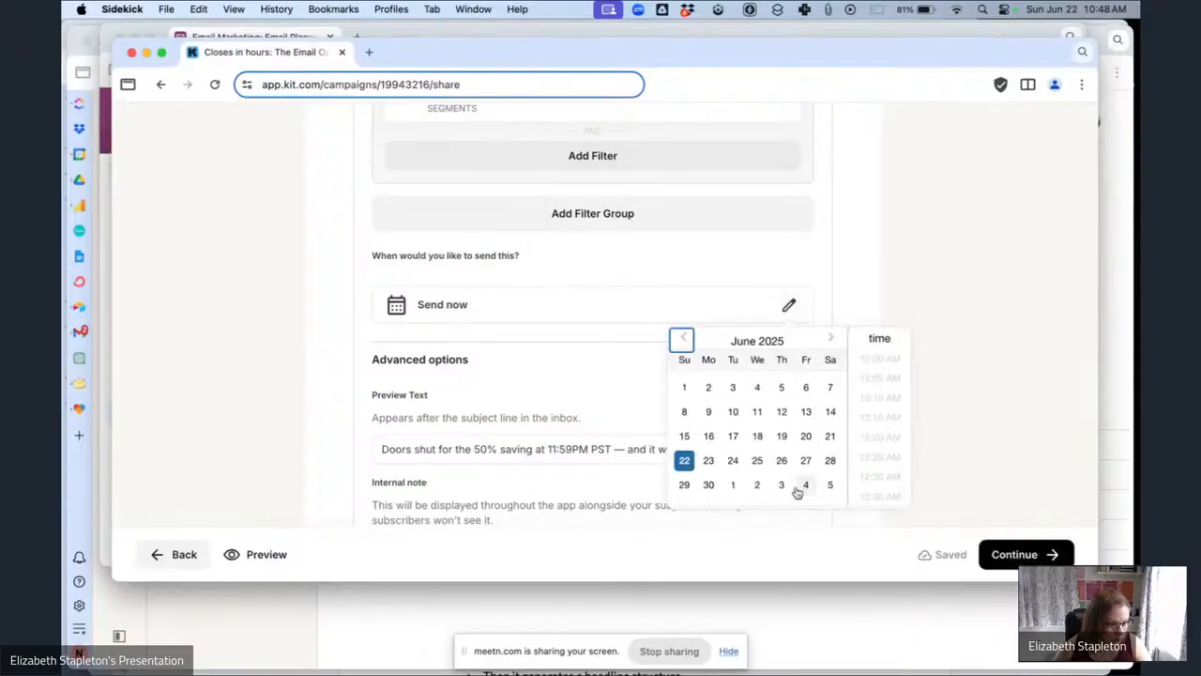
pyautogui.click(709, 484)
pyautogui.scroll(-15, 873, 456)
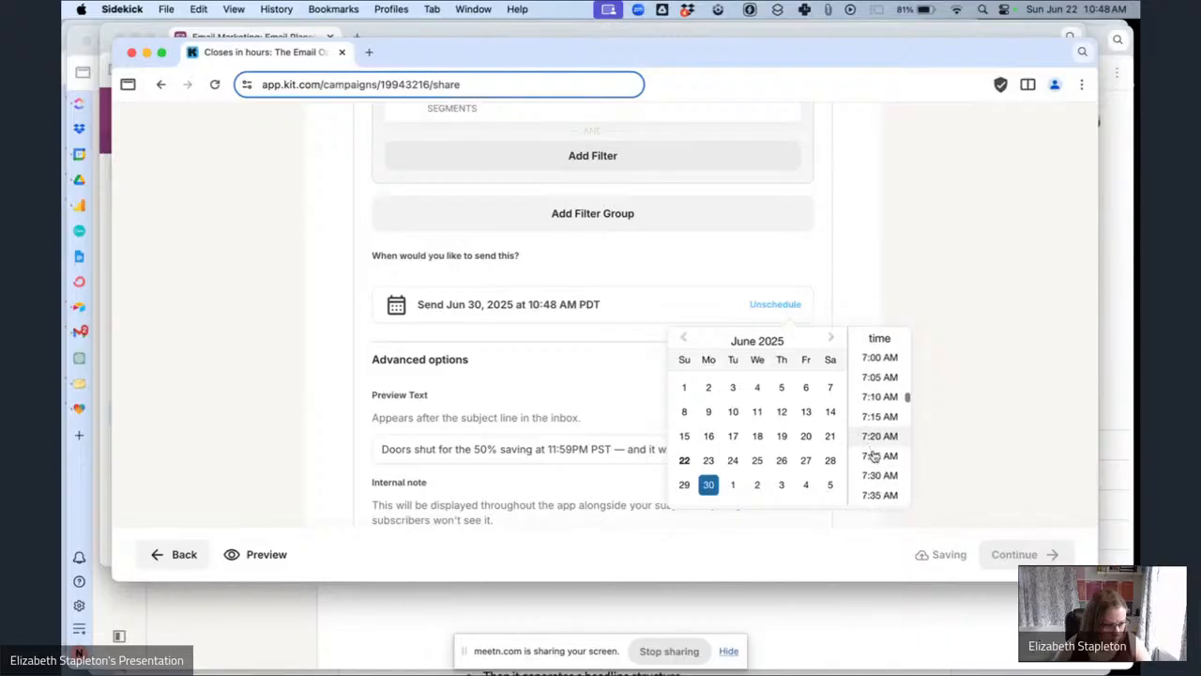
pyautogui.scroll(-15, 872, 456)
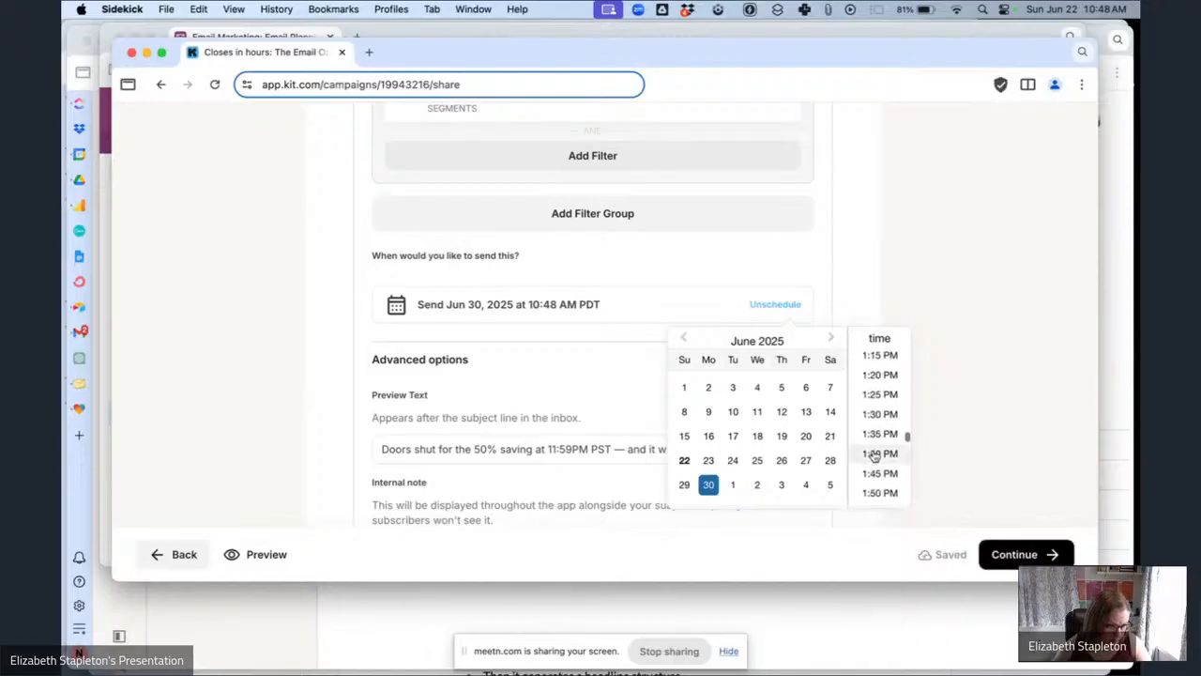
pyautogui.scroll(-15, 873, 456)
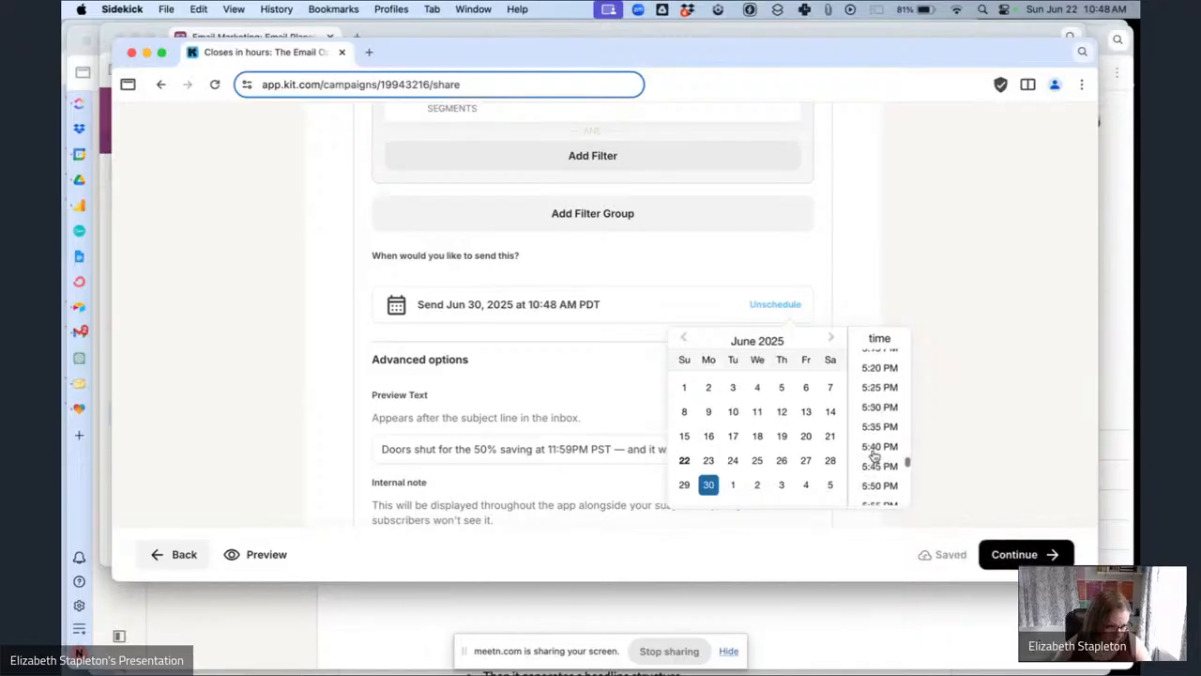
pyautogui.scroll(3, 873, 456)
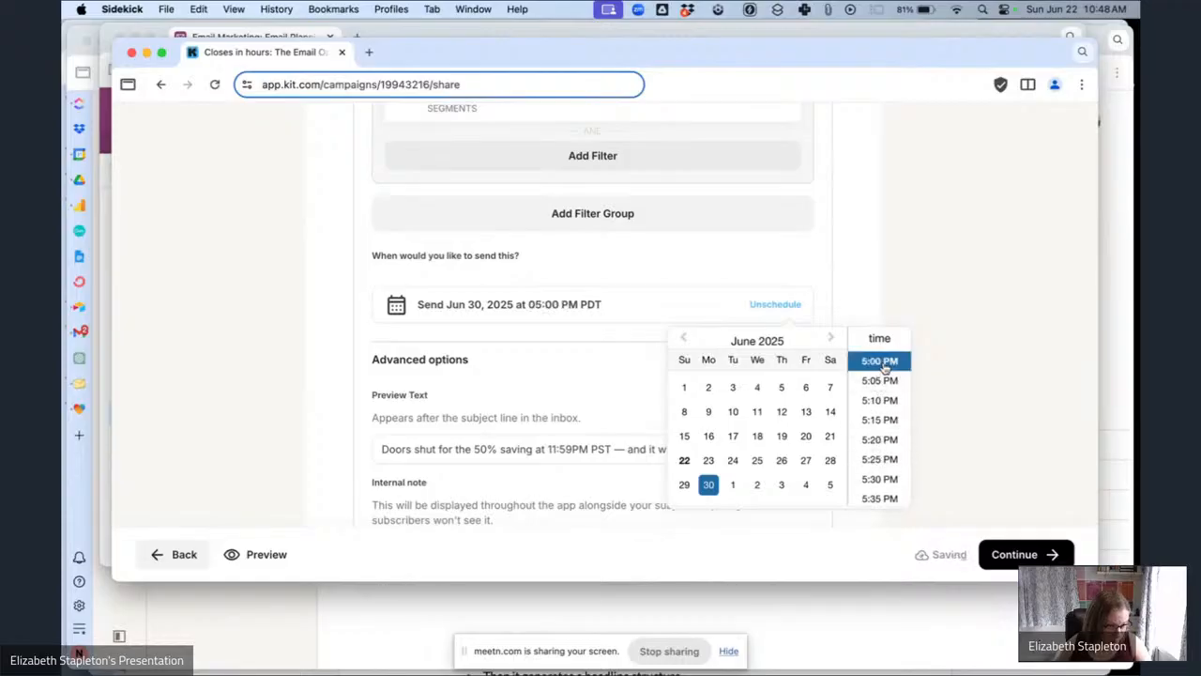
pyautogui.click(881, 364)
pyautogui.scroll(3, 799, 385)
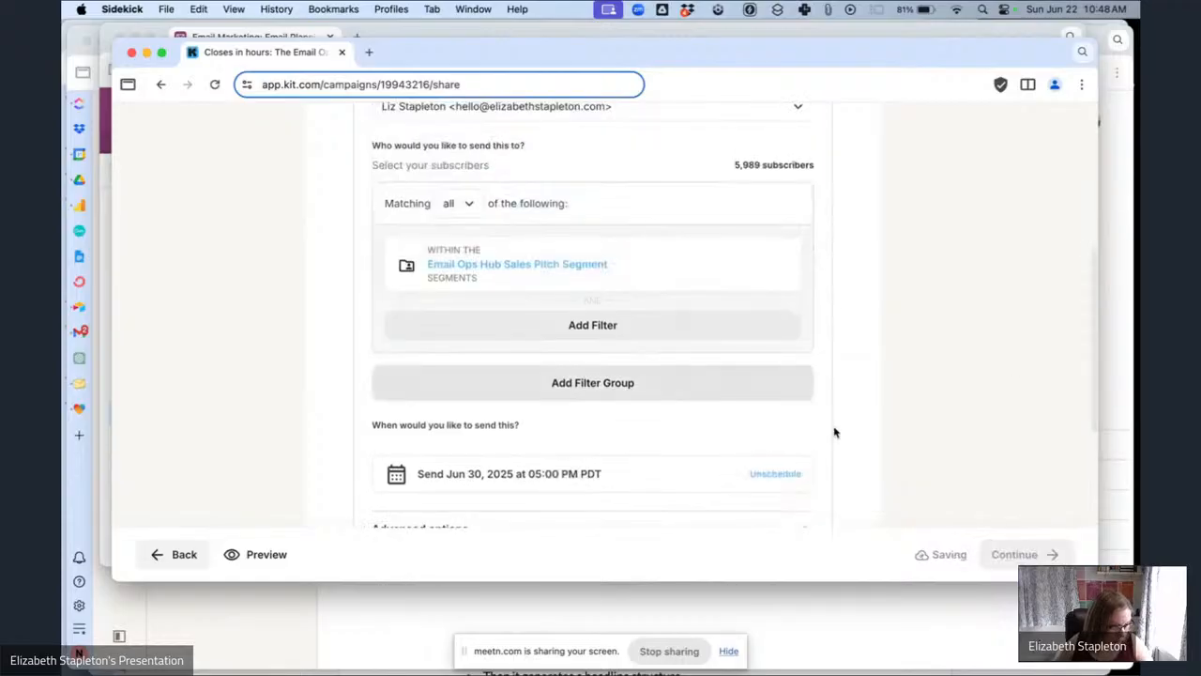
# Continue to the broadcast review and schedule the broadcast.
pyautogui.click(1014, 553)
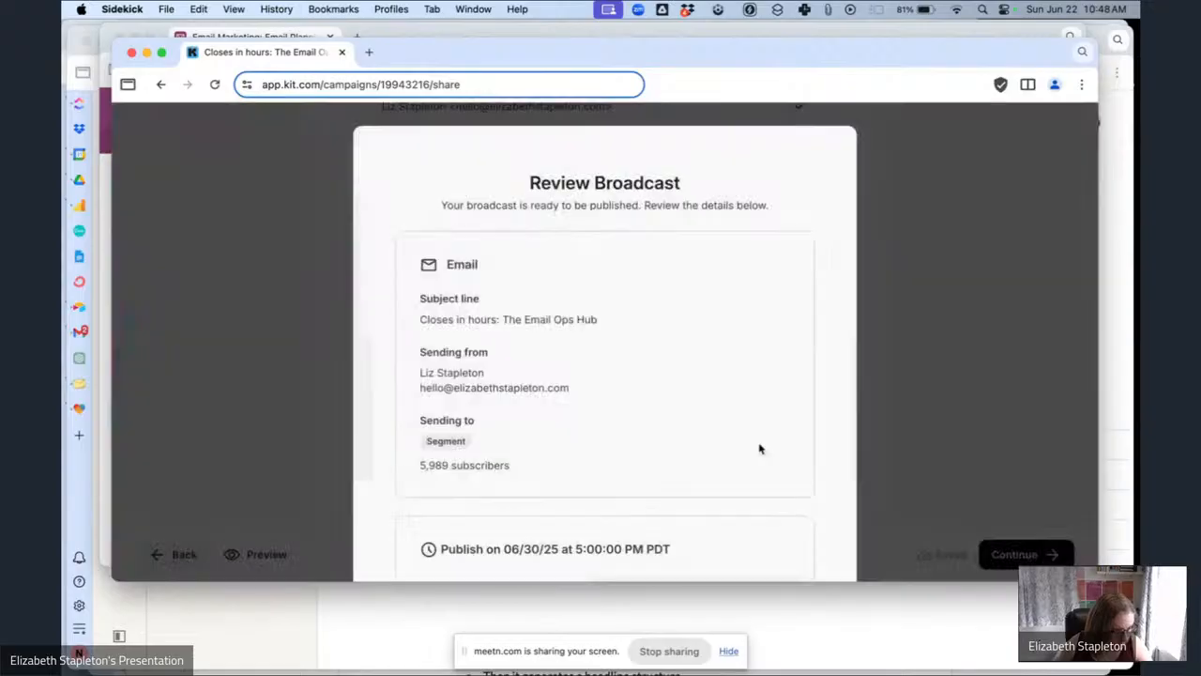
pyautogui.scroll(-3, 667, 432)
pyautogui.click(641, 478)
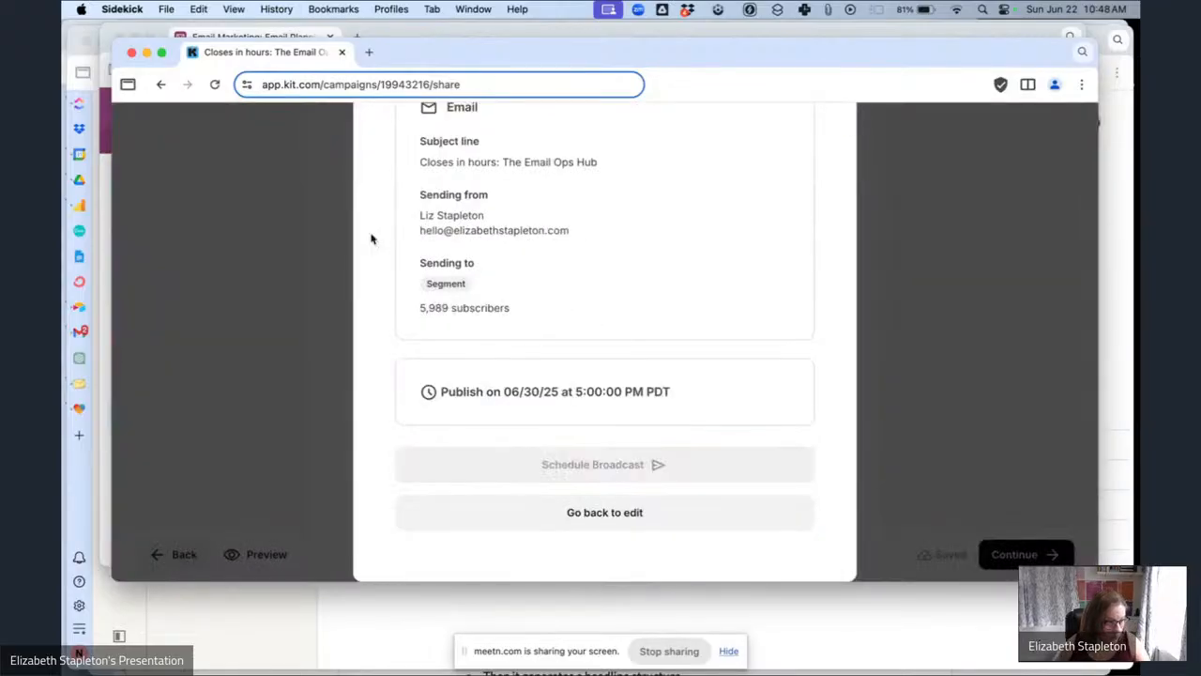
# In the Airtable planning table, set the 'Closes in hours: The Email Ops Hub' row's status to Scheduled.
pyautogui.click(236, 28)
pyautogui.click(981, 348)
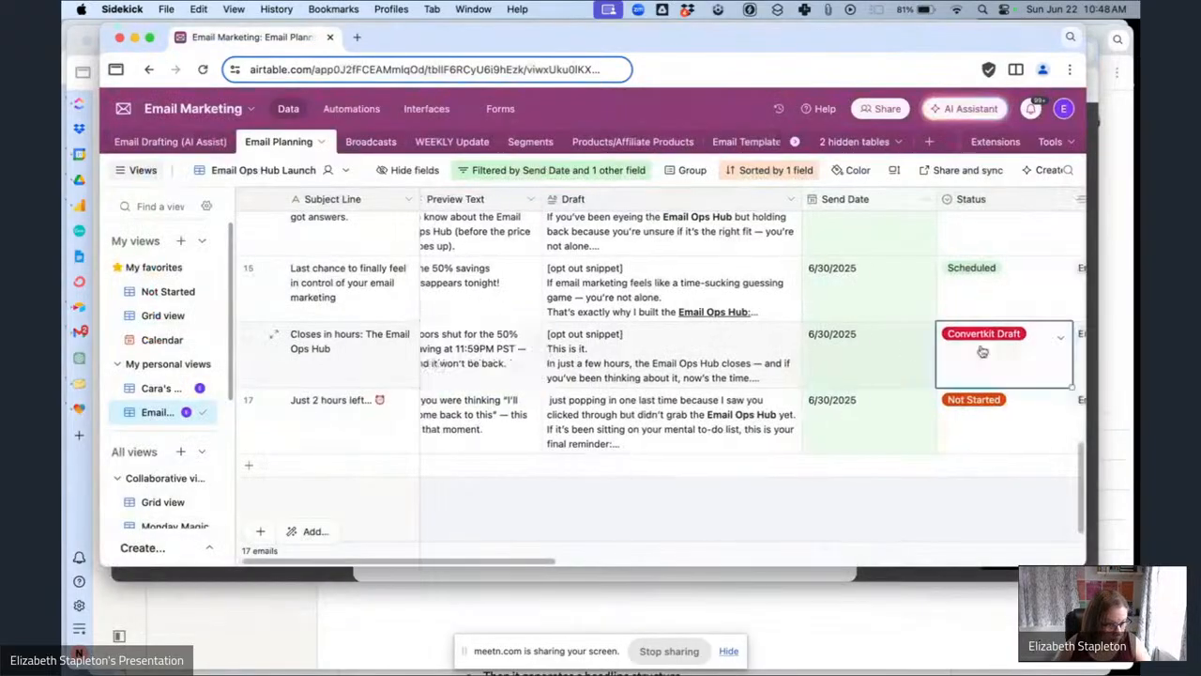
pyautogui.click(1001, 372)
pyautogui.click(981, 519)
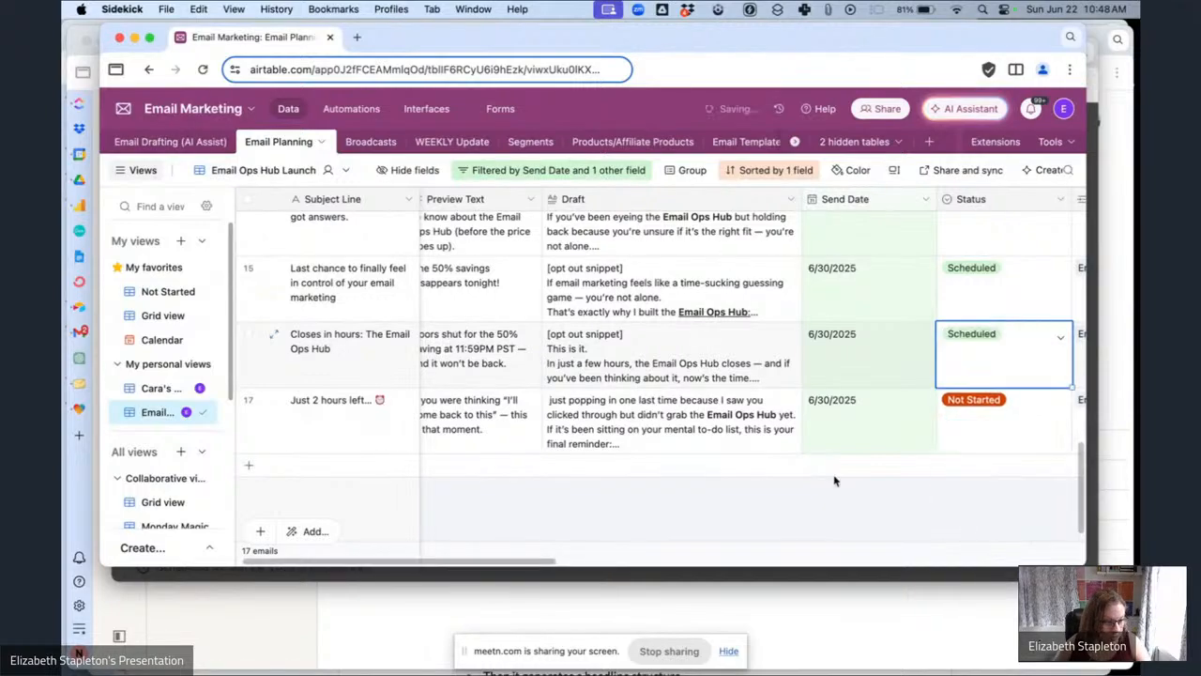
# Set the 'Just 2 hours left...' row's status to Converted to Markdown.
pyautogui.hscroll(10, 702, 438)
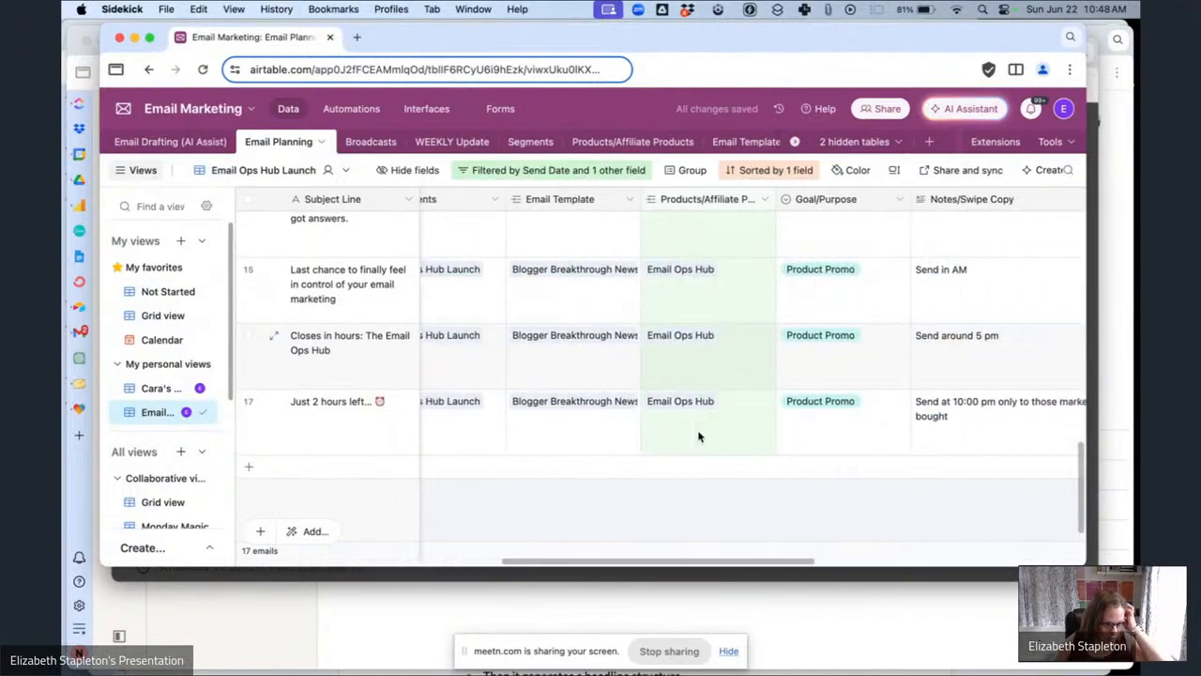
pyautogui.hscroll(-10, 697, 432)
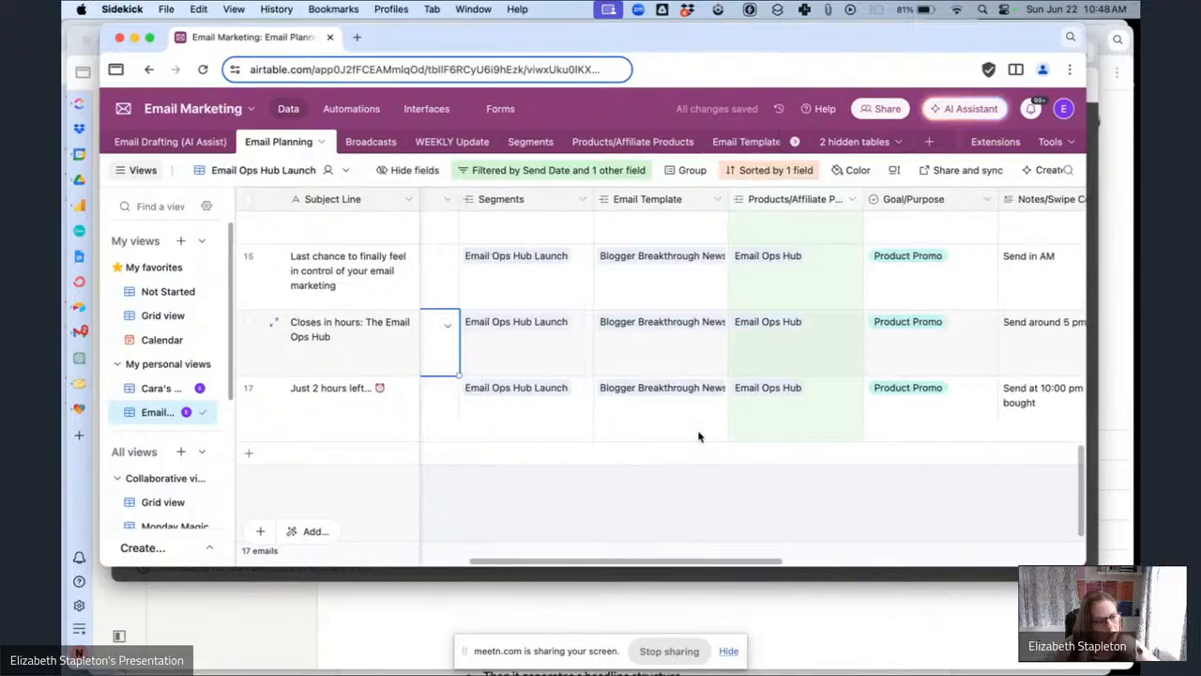
pyautogui.hscroll(-3, 591, 427)
pyautogui.click(638, 423)
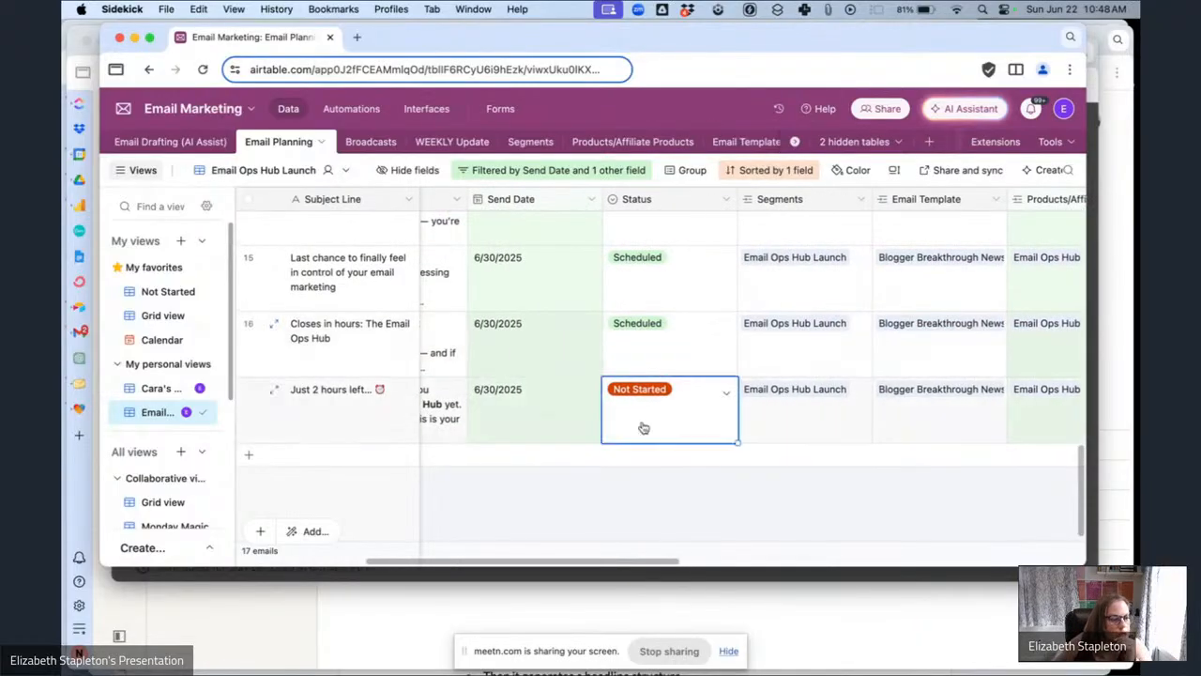
pyautogui.click(638, 424)
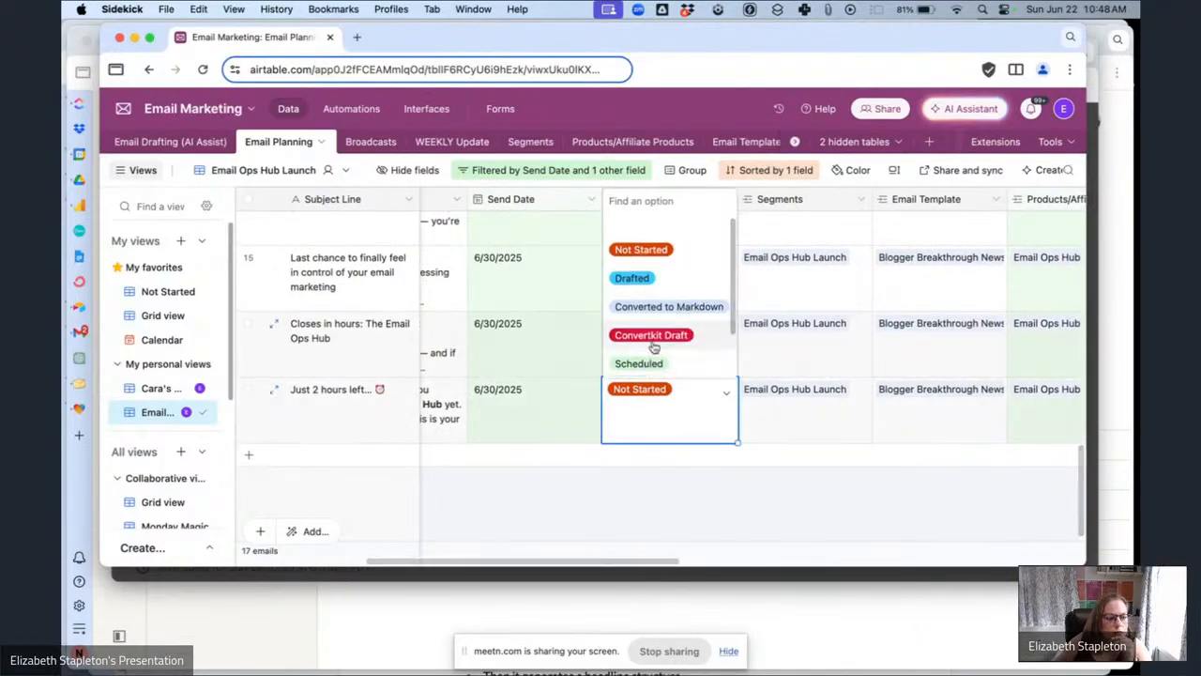
pyautogui.click(658, 285)
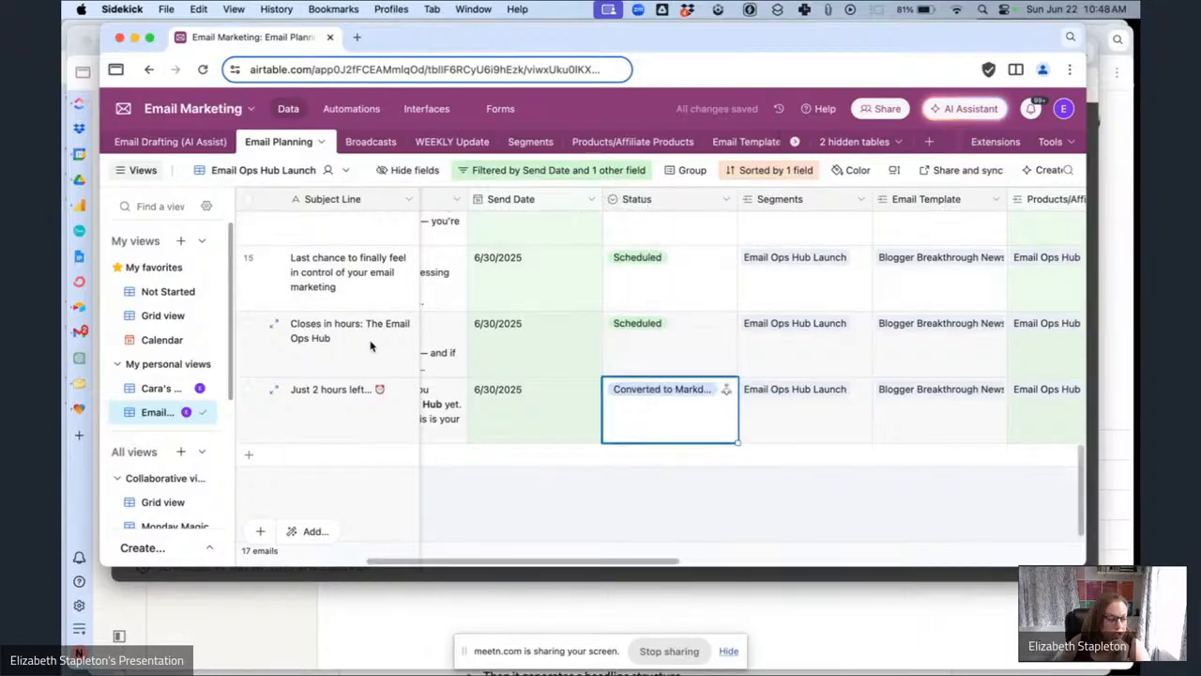
# Return to Kit and close the scheduling congratulations dialog.
pyautogui.click(567, 577)
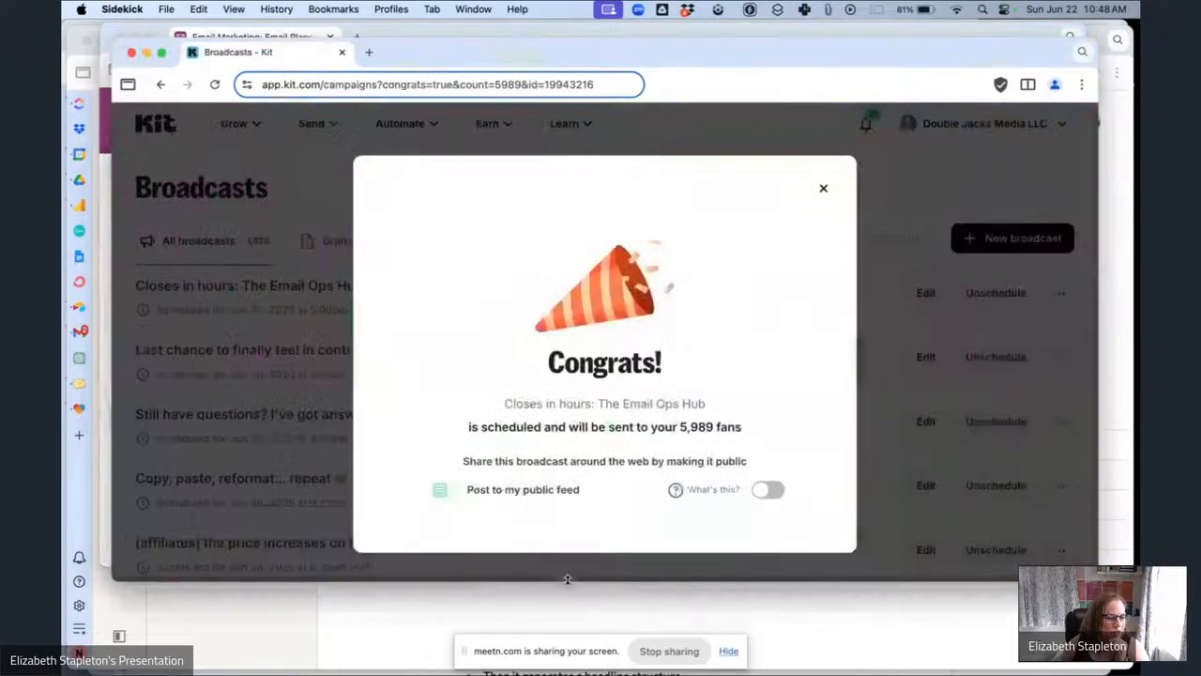
pyautogui.click(824, 190)
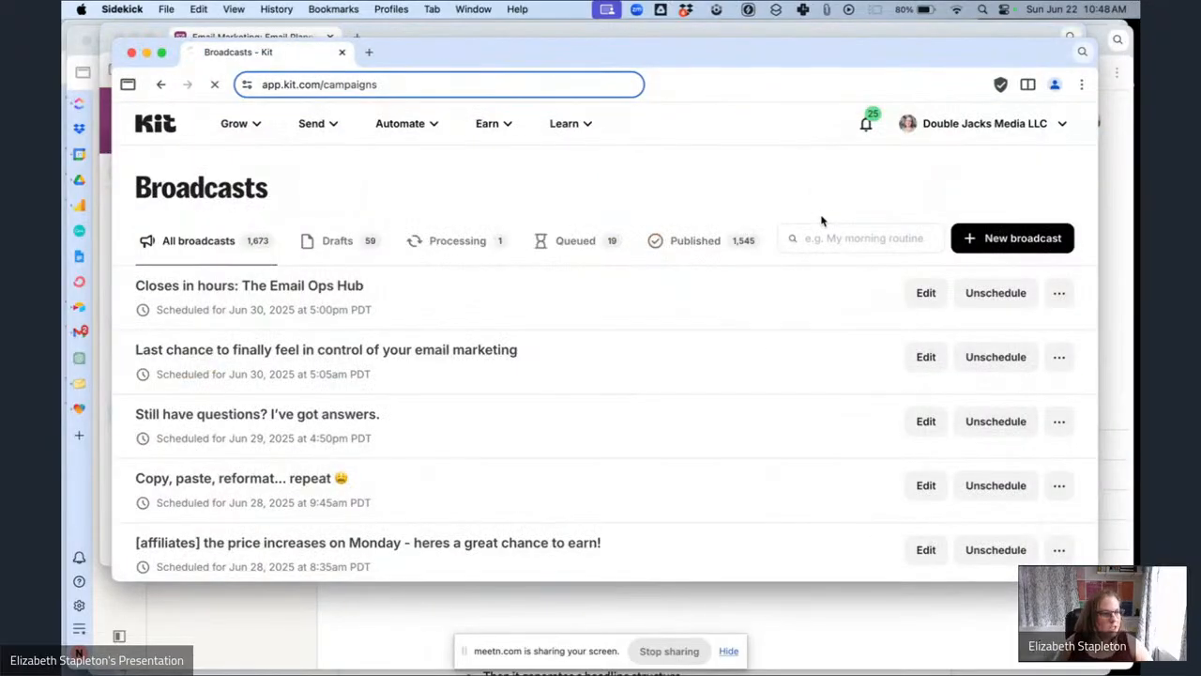
# Open the 'Just 2 hours left...' draft broadcast from the second page of broadcasts.
pyautogui.scroll(-8, 684, 268)
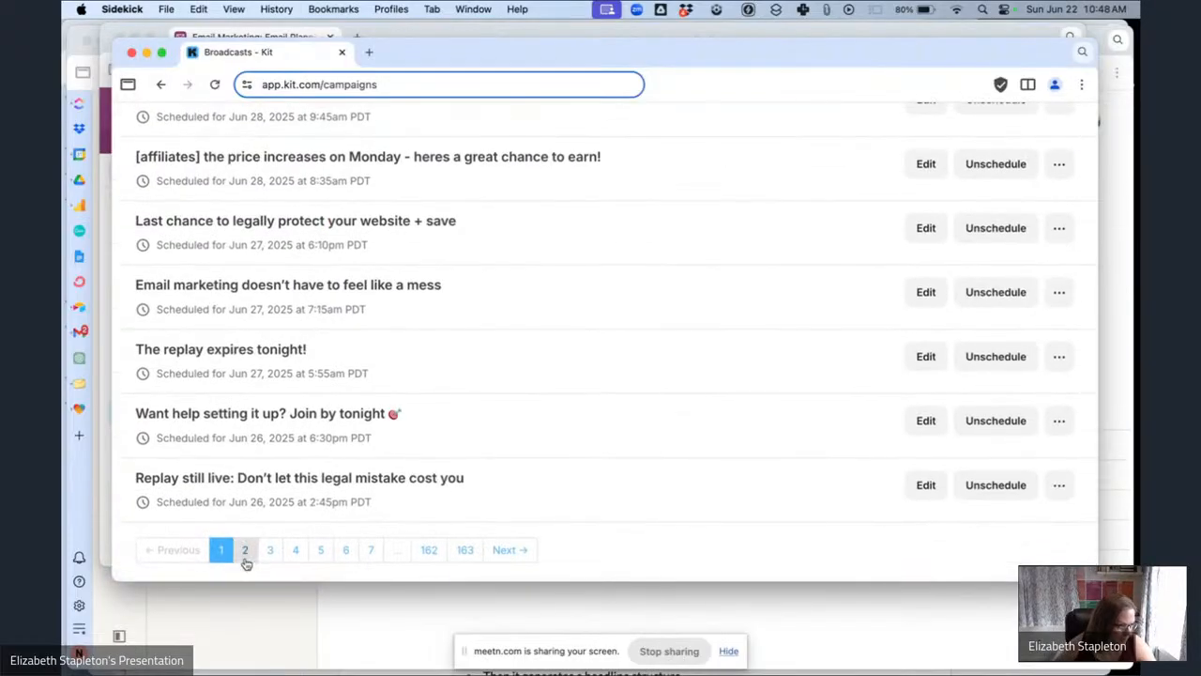
pyautogui.click(245, 553)
pyautogui.scroll(-5, 520, 296)
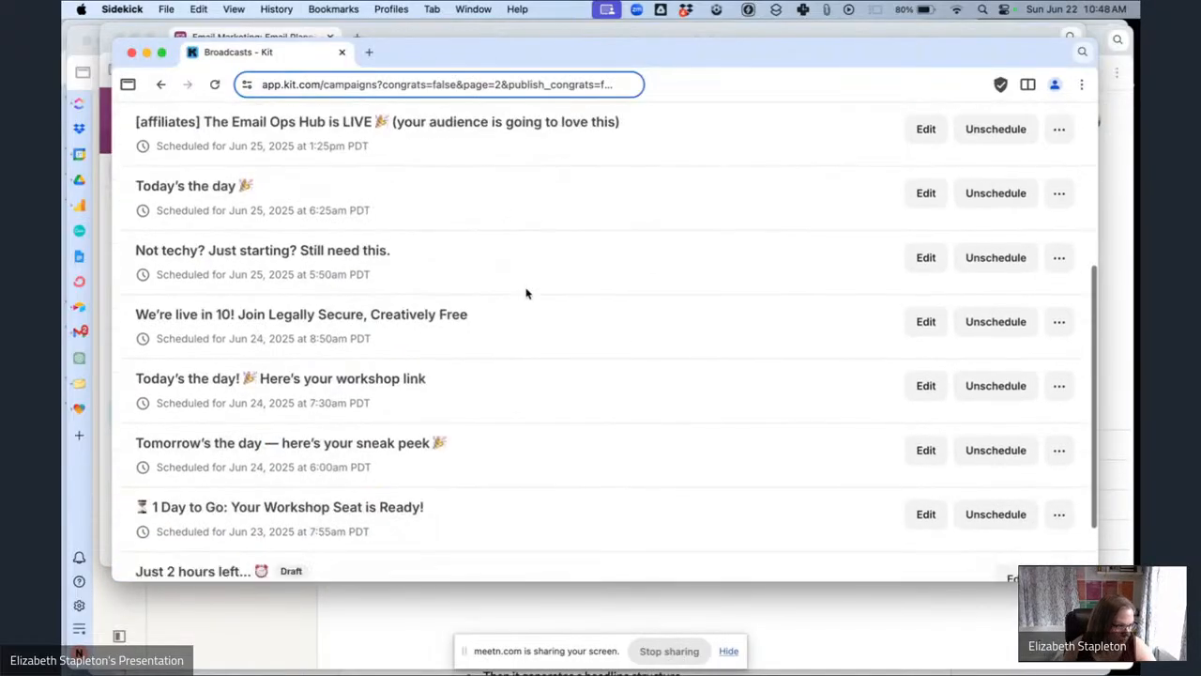
pyautogui.scroll(-2, 527, 293)
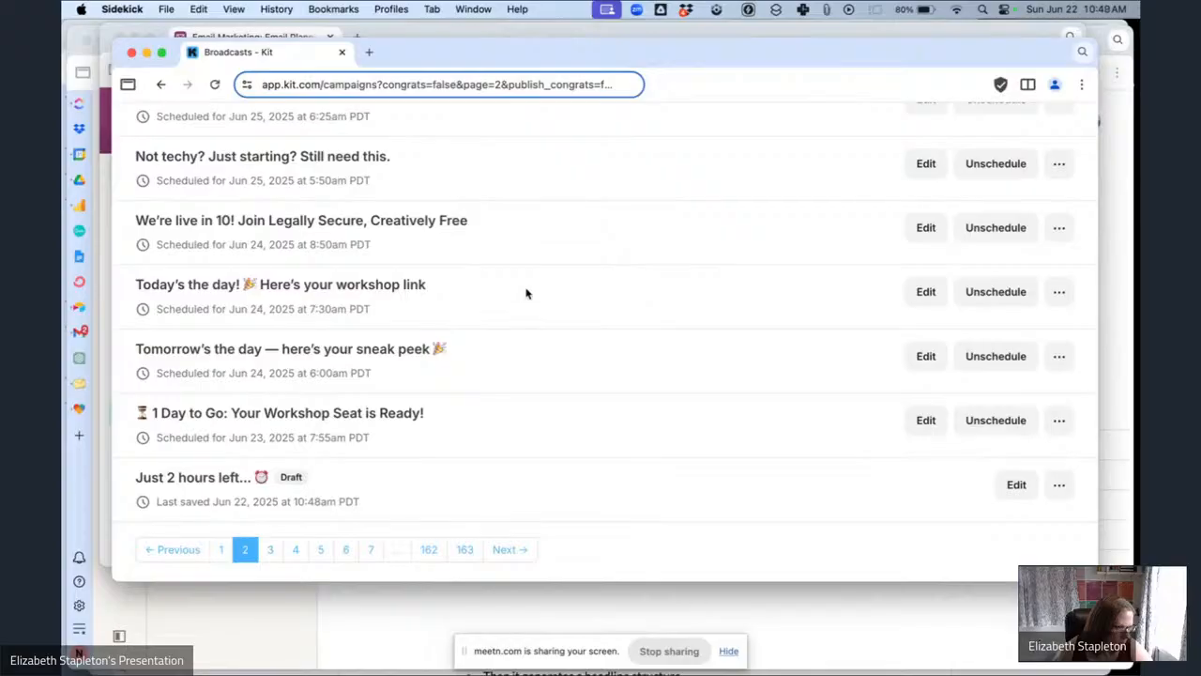
pyautogui.click(175, 481)
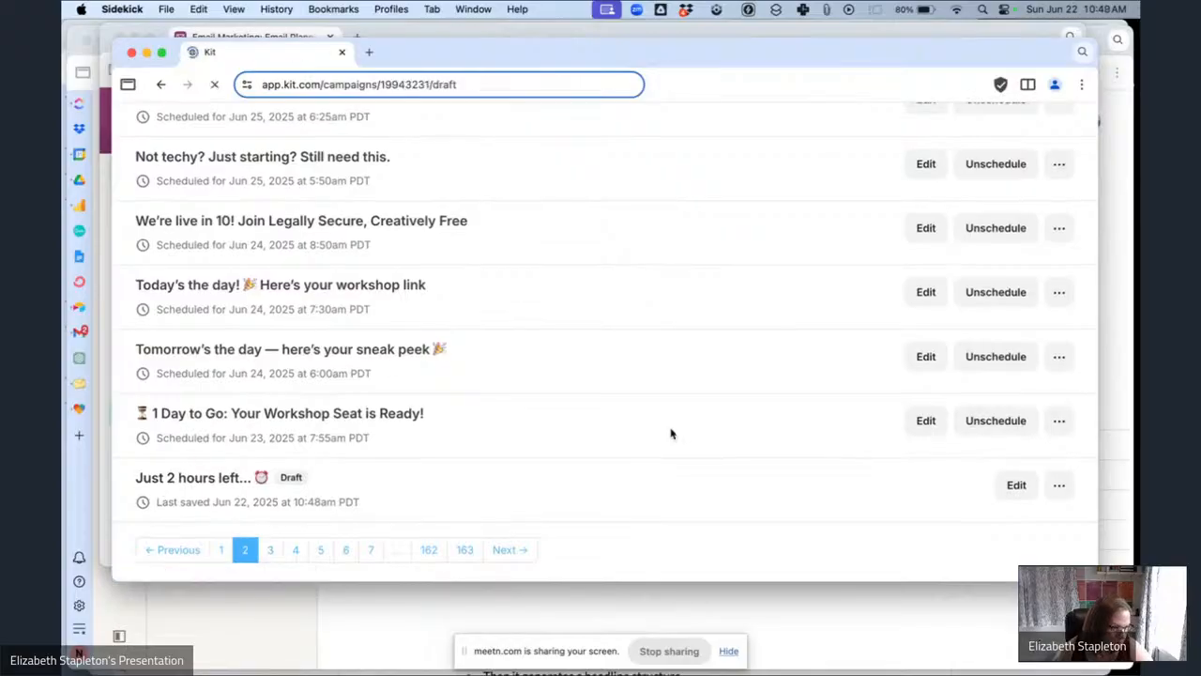
pyautogui.scroll(-1, 302, 383)
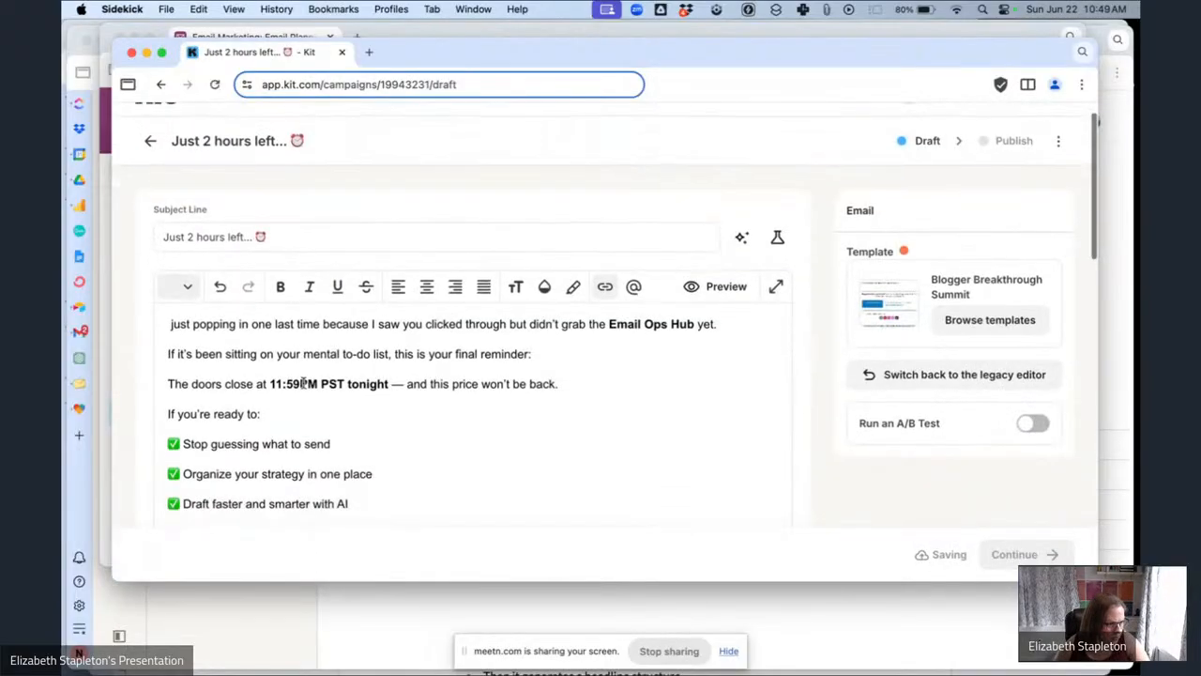
# Undo the last text change and add an empty line at the start of the email body.
pyautogui.click(170, 324)
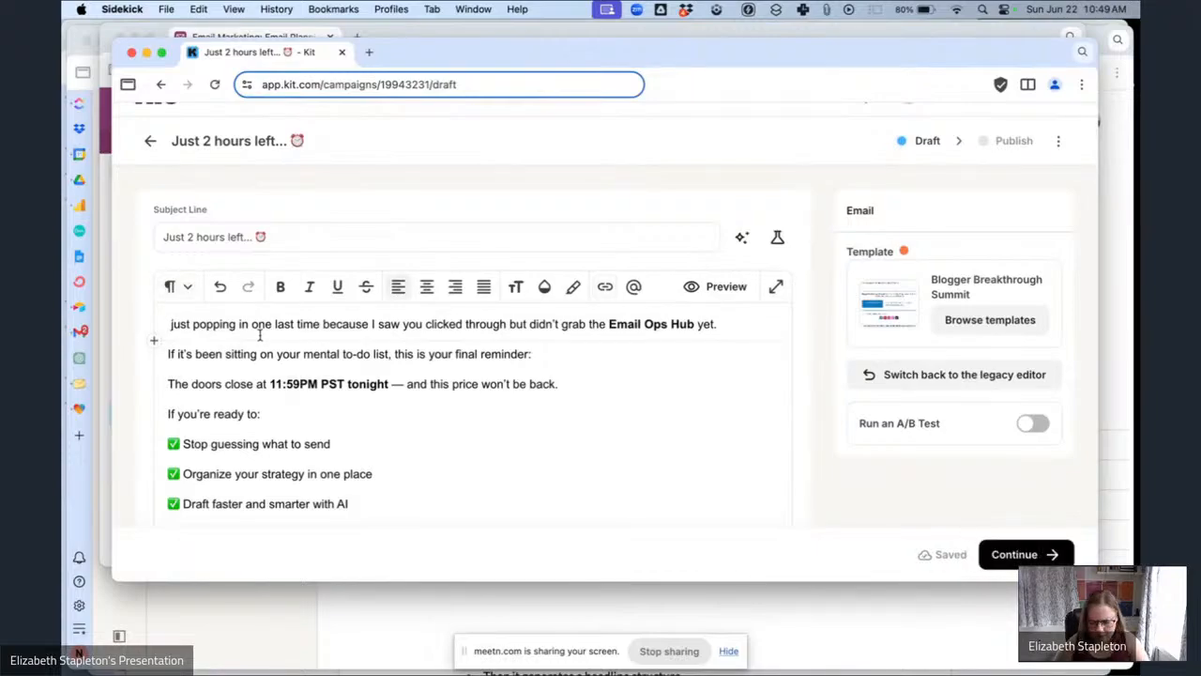
pyautogui.press('super+z')
pyautogui.press('Return')
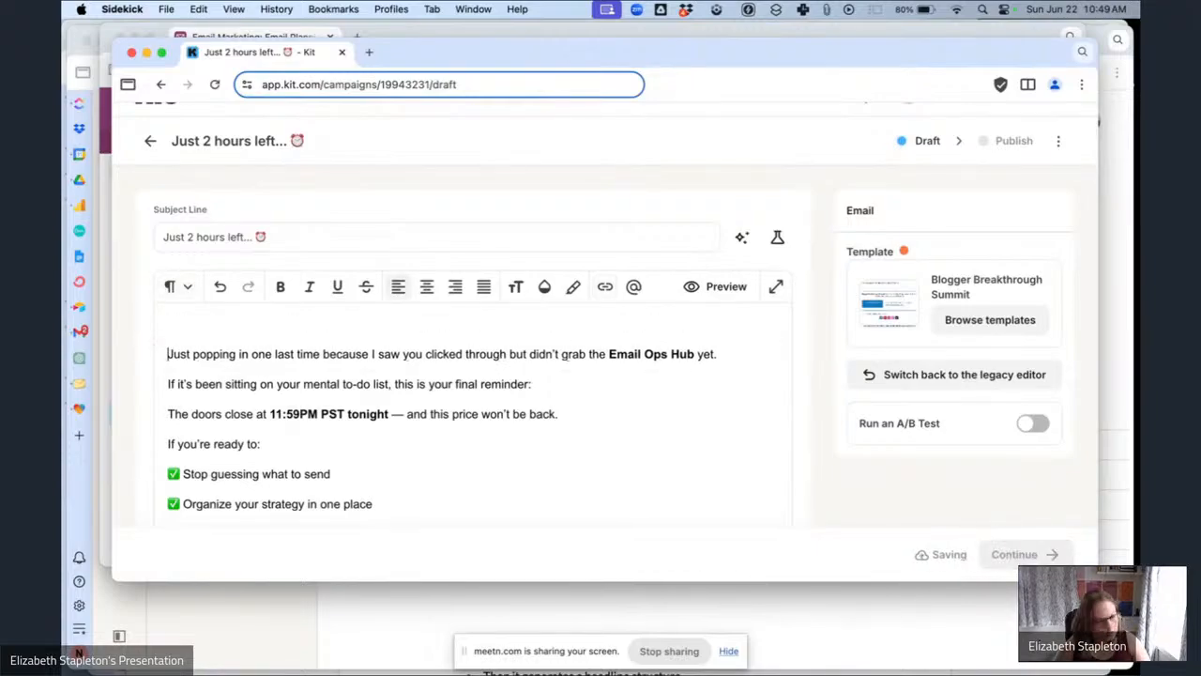
# Insert the 'Hey {{ subscriber.first_name | strip | default: "Boss" }},' greeting from the clipboard history into the empty first line.
pyautogui.click(826, 9)
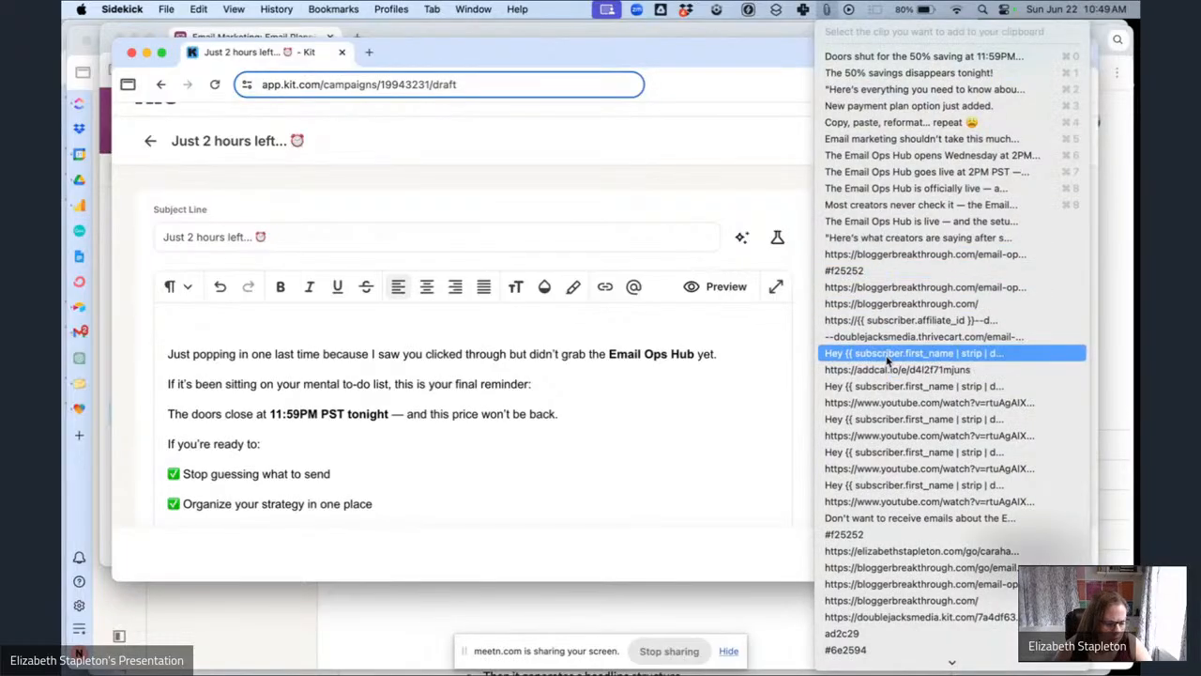
pyautogui.press('Escape')
pyautogui.scroll(-3, 268, 322)
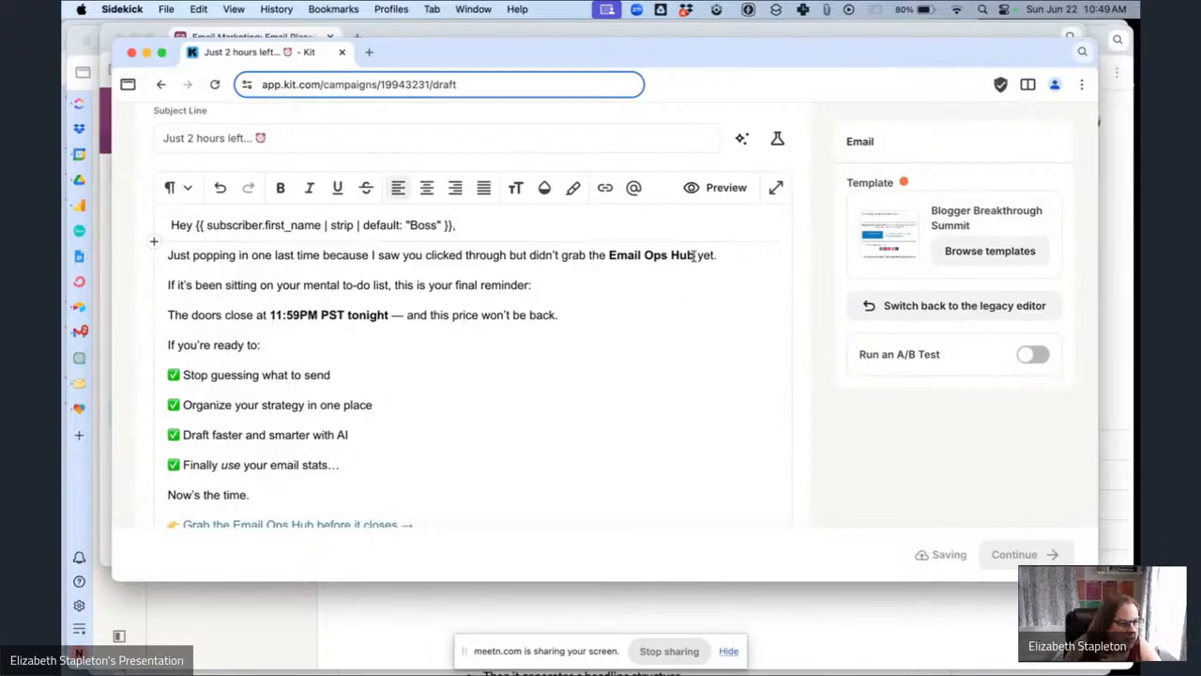
# Link the words "Email Ops Hub" in the opening paragraph to the Email Ops Hub Sales Page link trigger.
pyautogui.moveTo(624, 255); pyautogui.dragTo(609, 255)
pyautogui.click(603, 198)
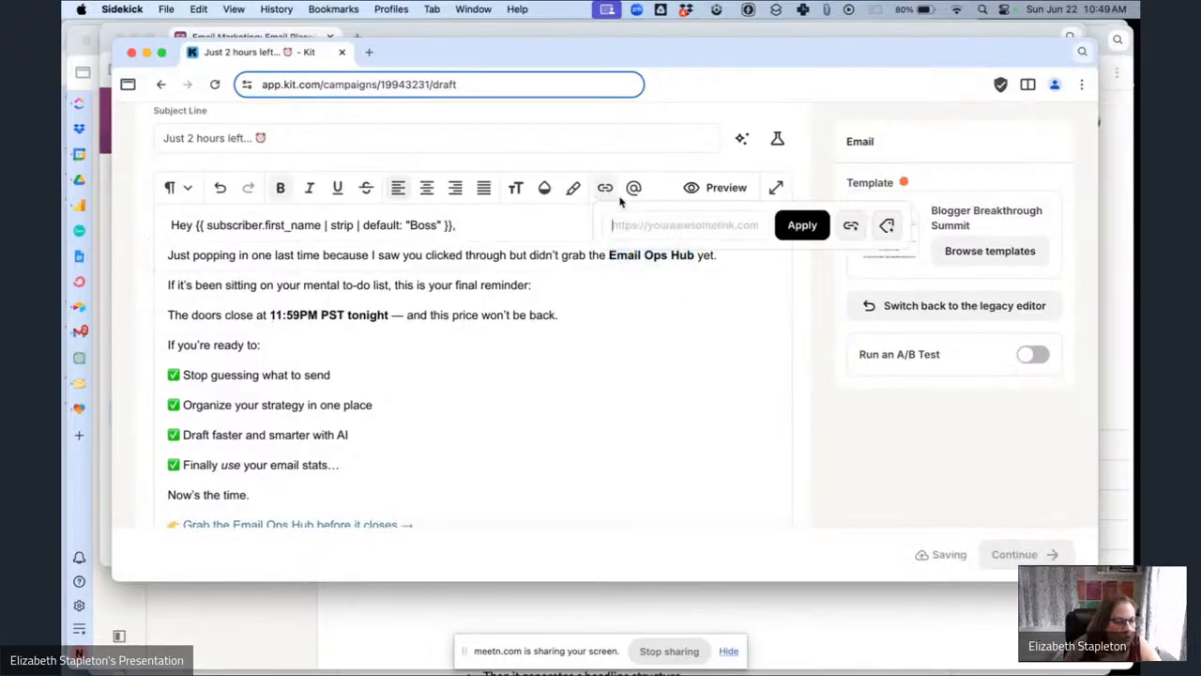
pyautogui.click(850, 225)
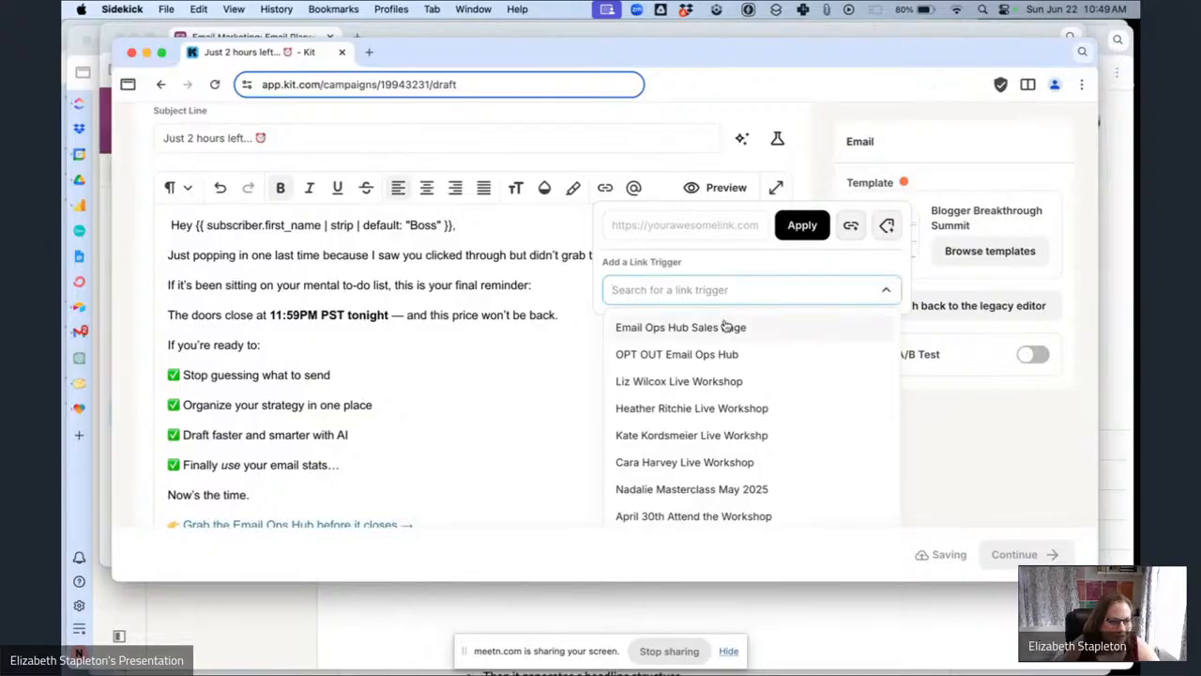
pyautogui.click(729, 327)
pyautogui.click(795, 232)
# Replace the URL on the "Grab the Email Ops Hub before it closes →" link with the Email Ops Hub Sales Page link trigger.
pyautogui.scroll(-5, 409, 375)
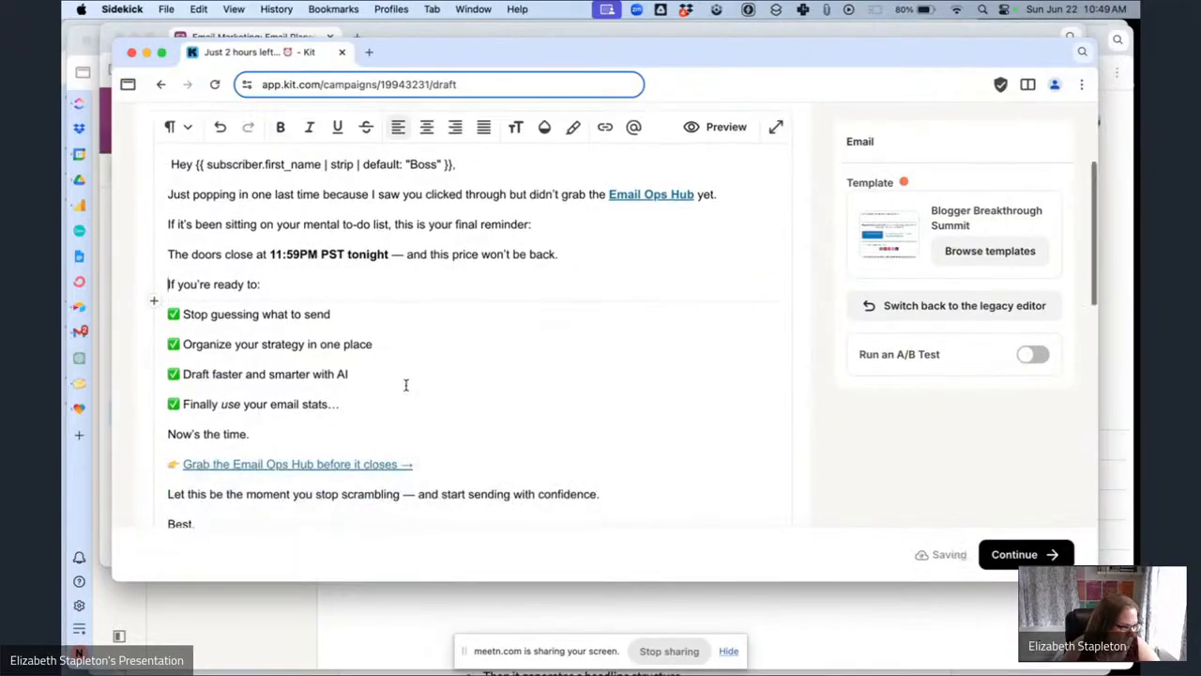
pyautogui.moveTo(426, 335); pyautogui.dragTo(171, 343)
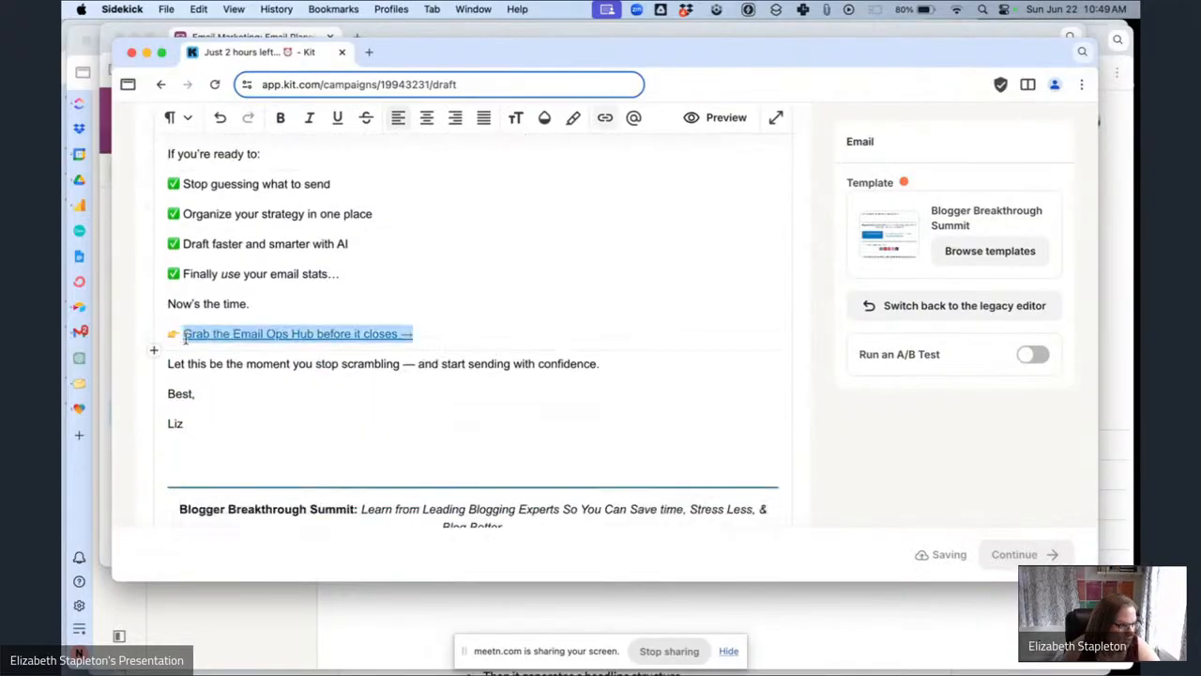
pyautogui.click(605, 118)
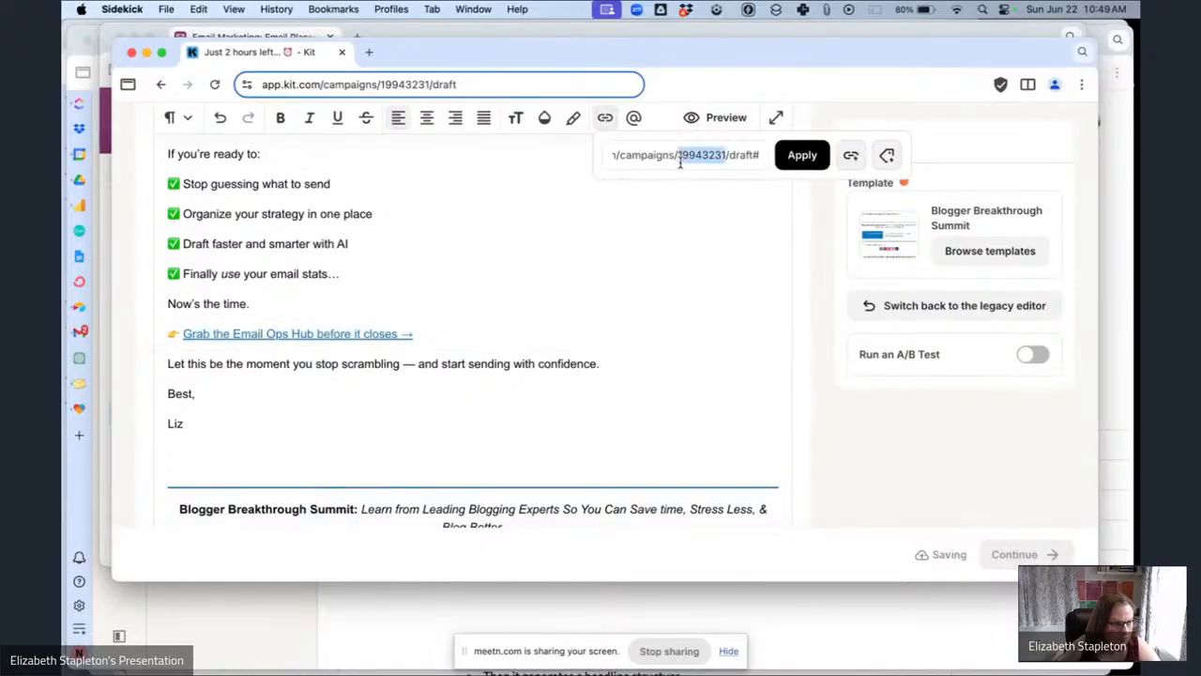
pyautogui.press('BackSpace')
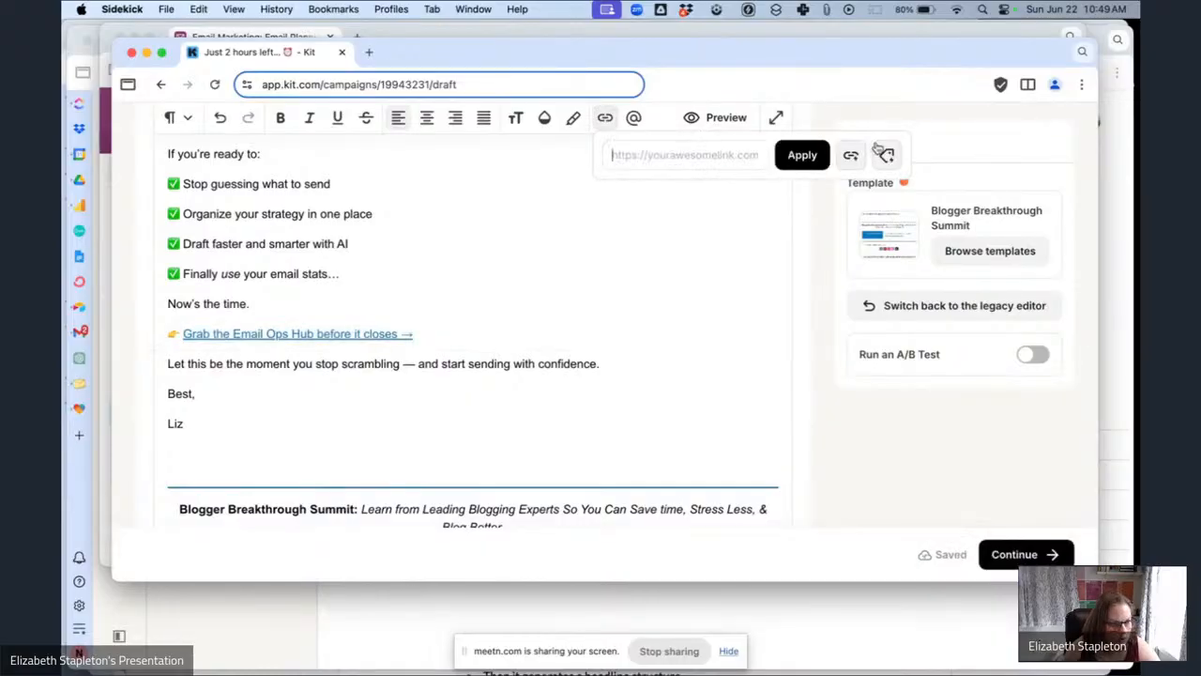
pyautogui.click(882, 153)
pyautogui.click(735, 220)
pyautogui.click(705, 261)
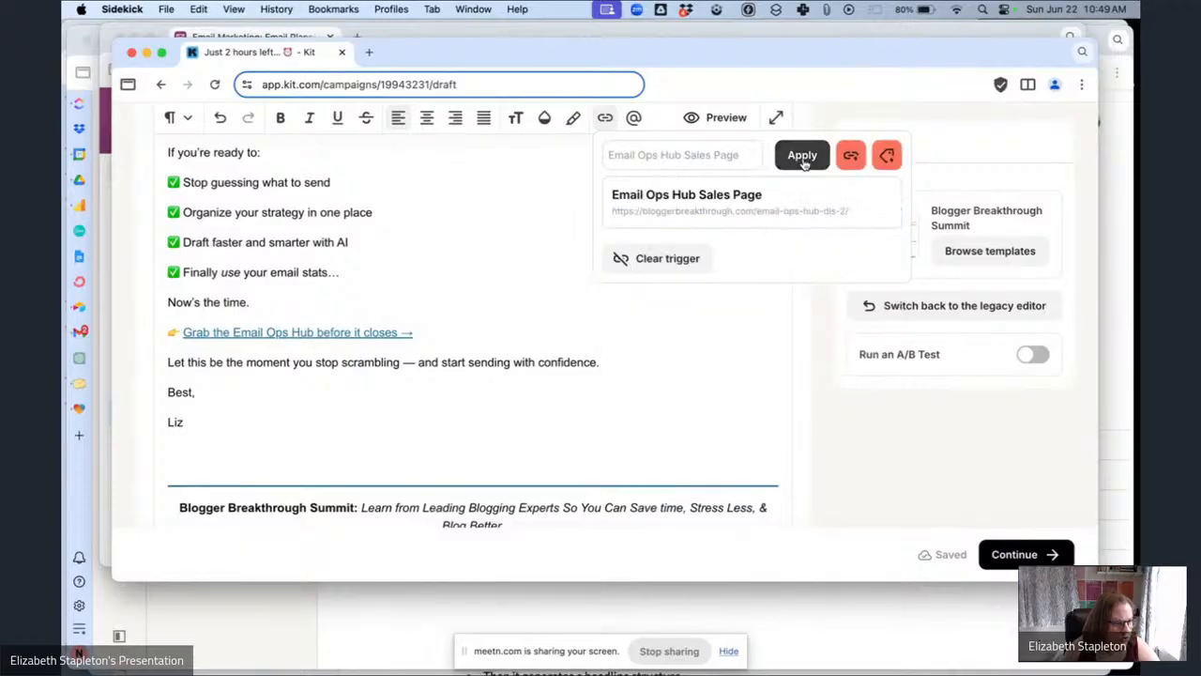
pyautogui.click(802, 154)
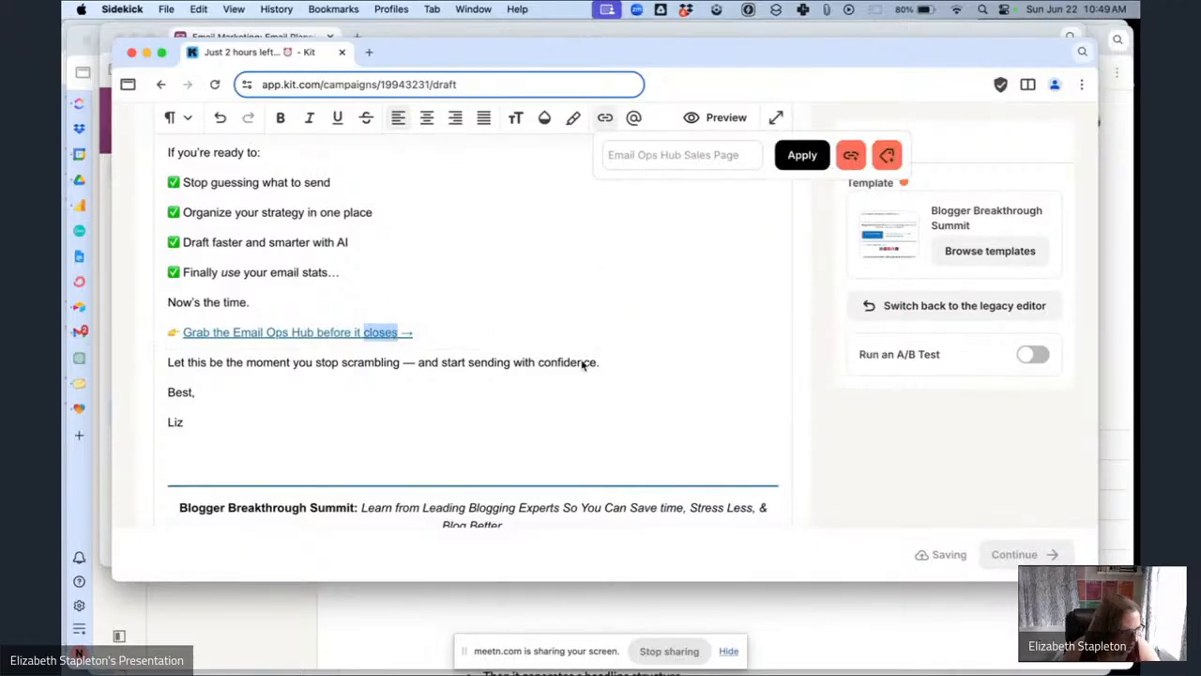
# Make the "Grab the Email Ops Hub before it closes →" call-to-action line bold and increase its font size.
pyautogui.moveTo(451, 333); pyautogui.dragTo(145, 336)
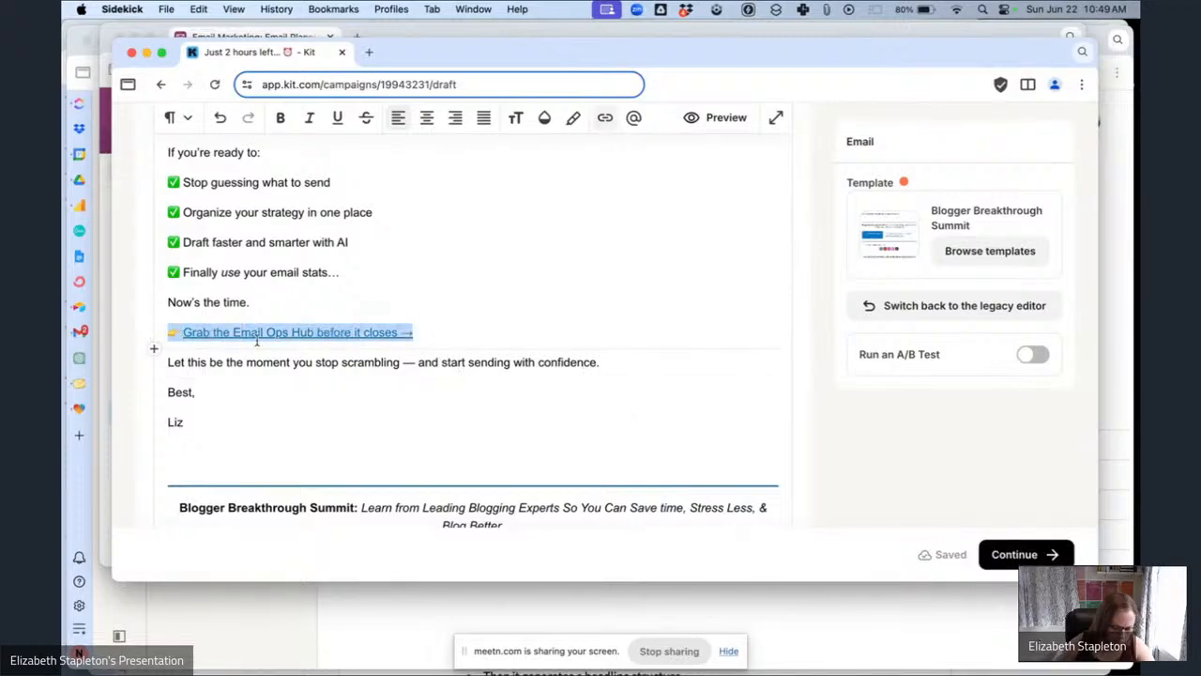
pyautogui.press('super+b')
pyautogui.click(523, 120)
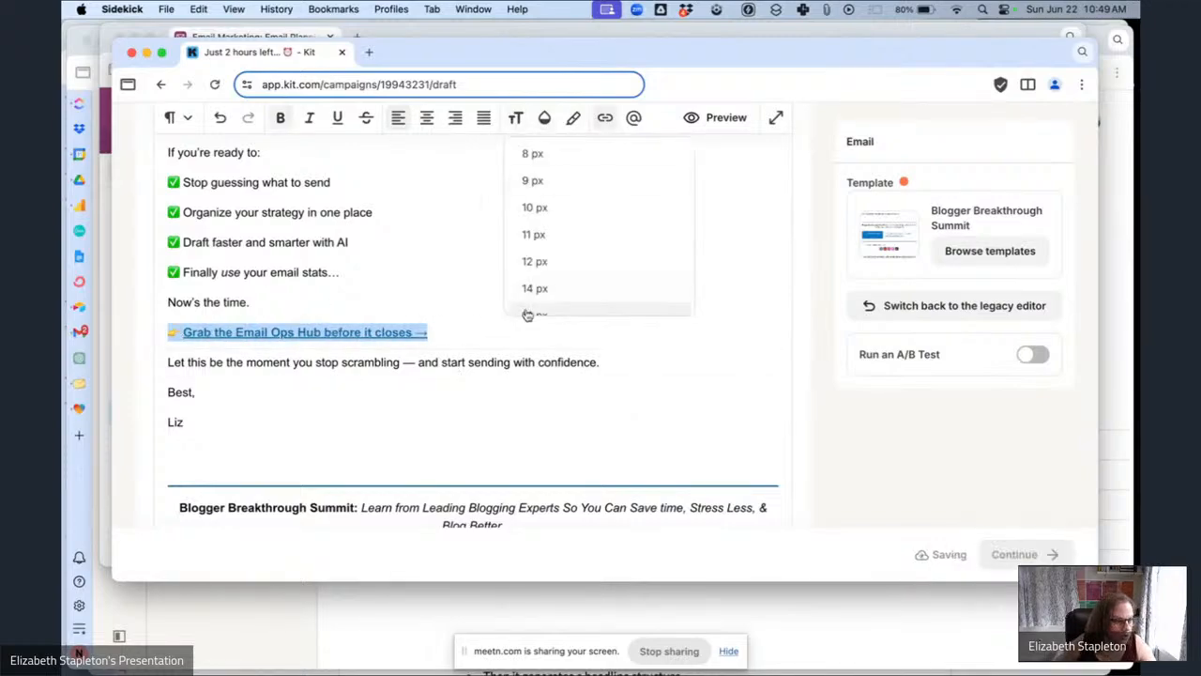
pyautogui.scroll(-2, 531, 291)
pyautogui.click(537, 291)
pyautogui.click(401, 419)
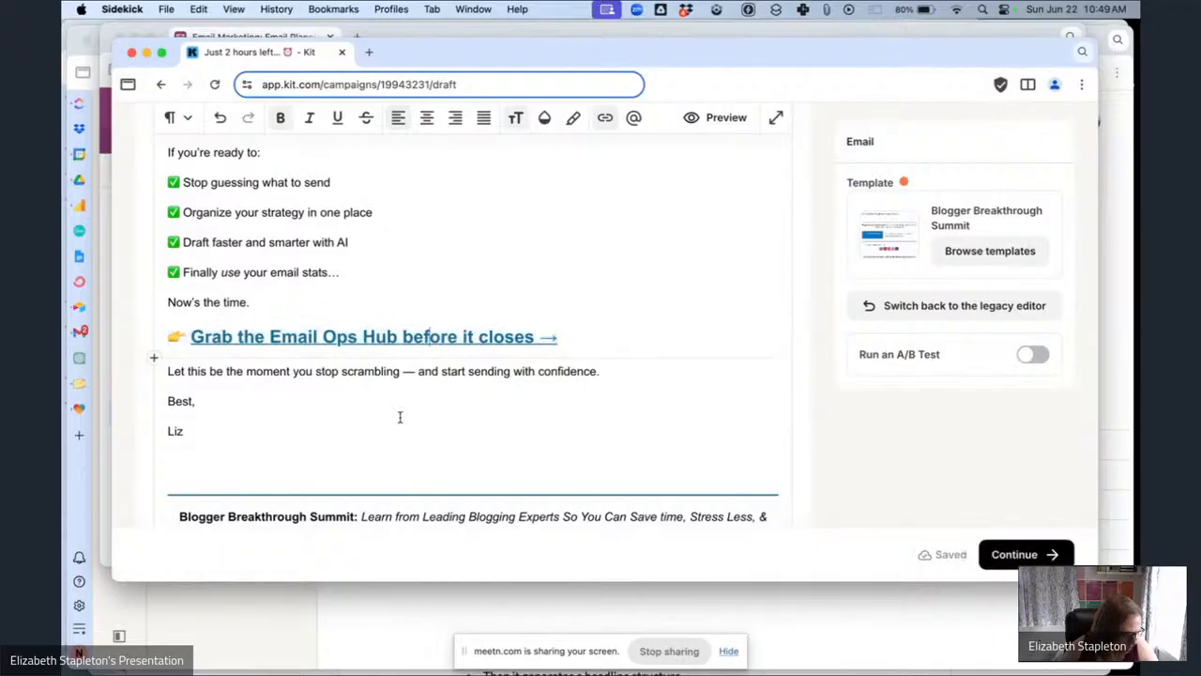
# Insert a countdown timer block on a new line below the "Liz" signature.
pyautogui.scroll(3, 400, 418)
pyautogui.scroll(2, 401, 418)
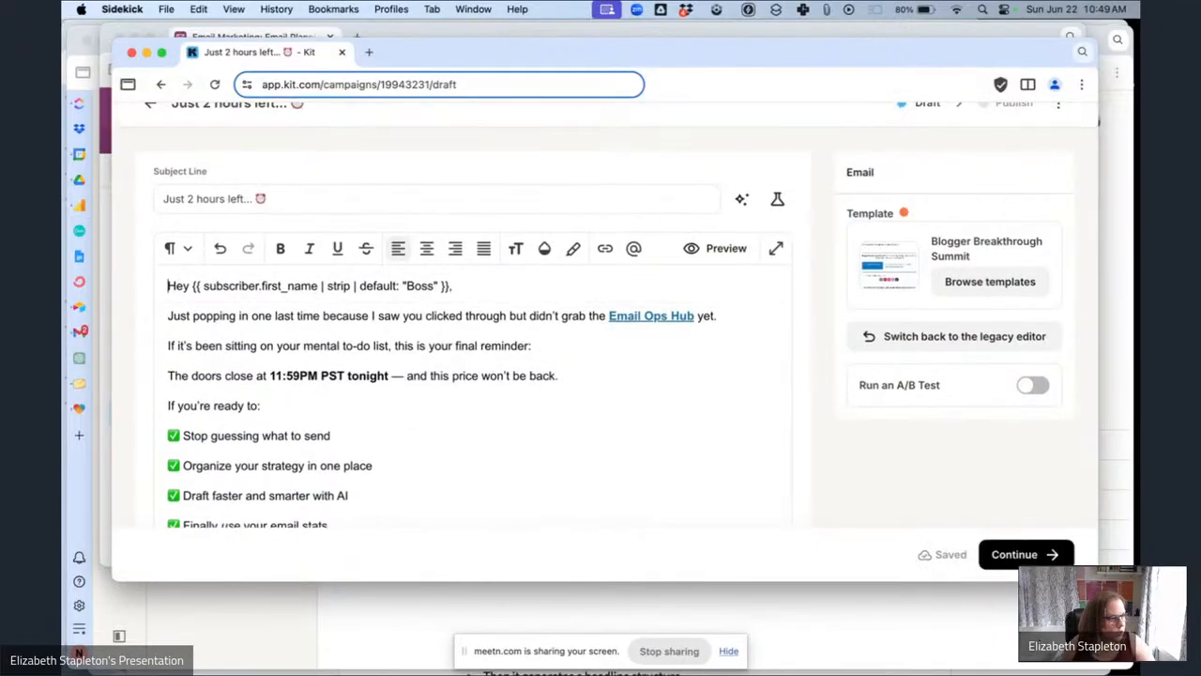
pyautogui.scroll(-10, 274, 281)
pyautogui.scroll(4, 210, 411)
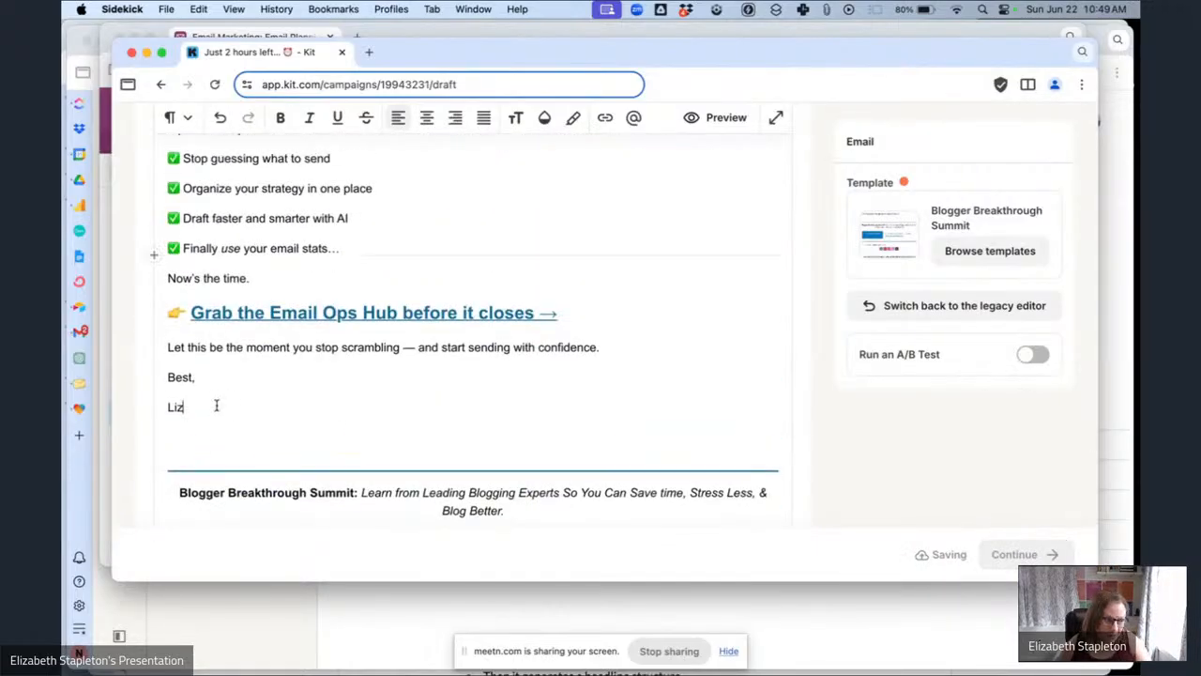
pyautogui.click(453, 426)
pyautogui.write('/coun')
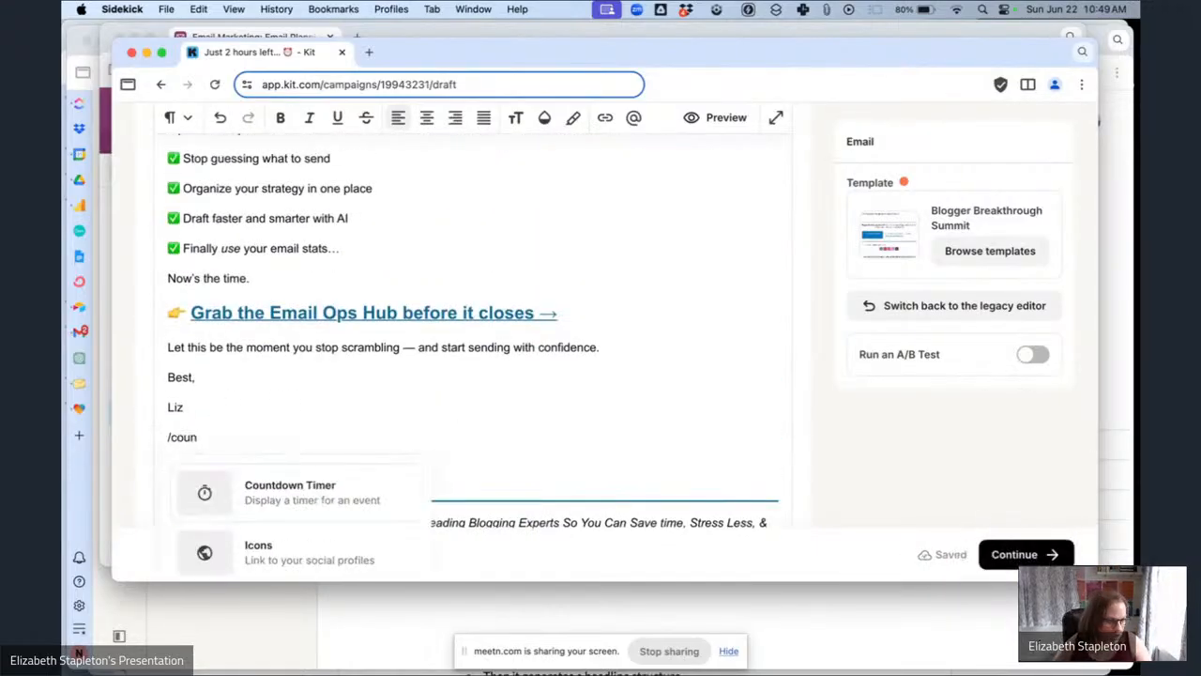
pyautogui.click(385, 499)
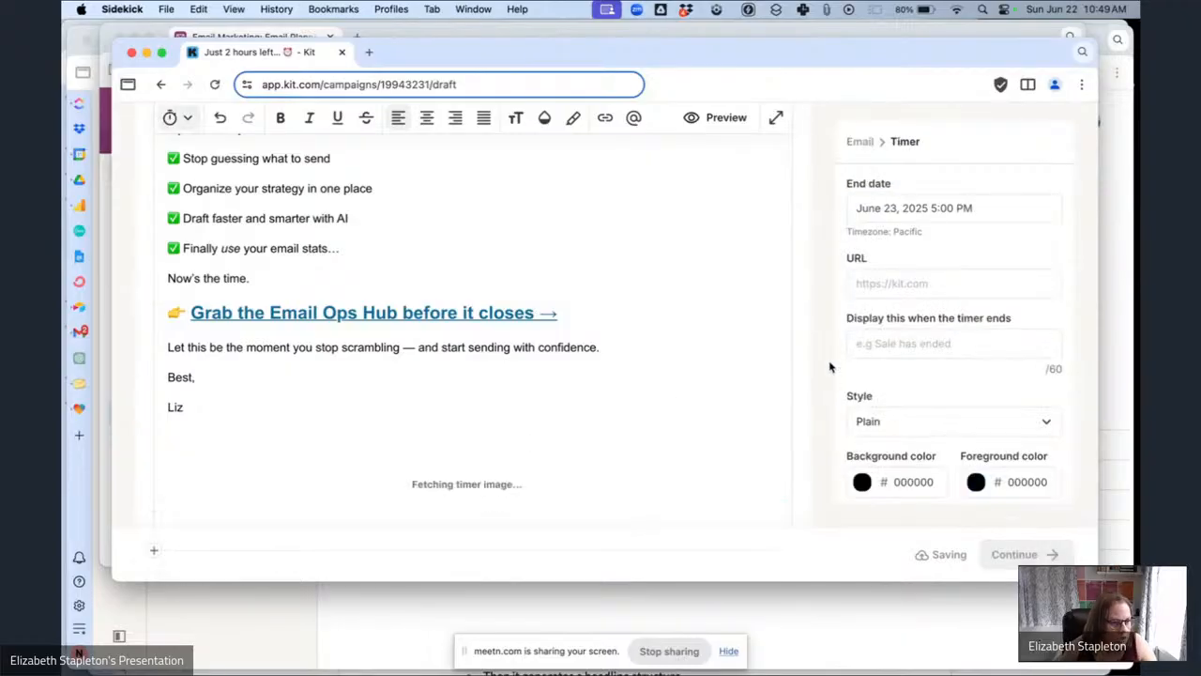
# Set the countdown timer's end date to July 1, 2025 at 12:00 AM.
pyautogui.click(879, 211)
pyautogui.click(911, 392)
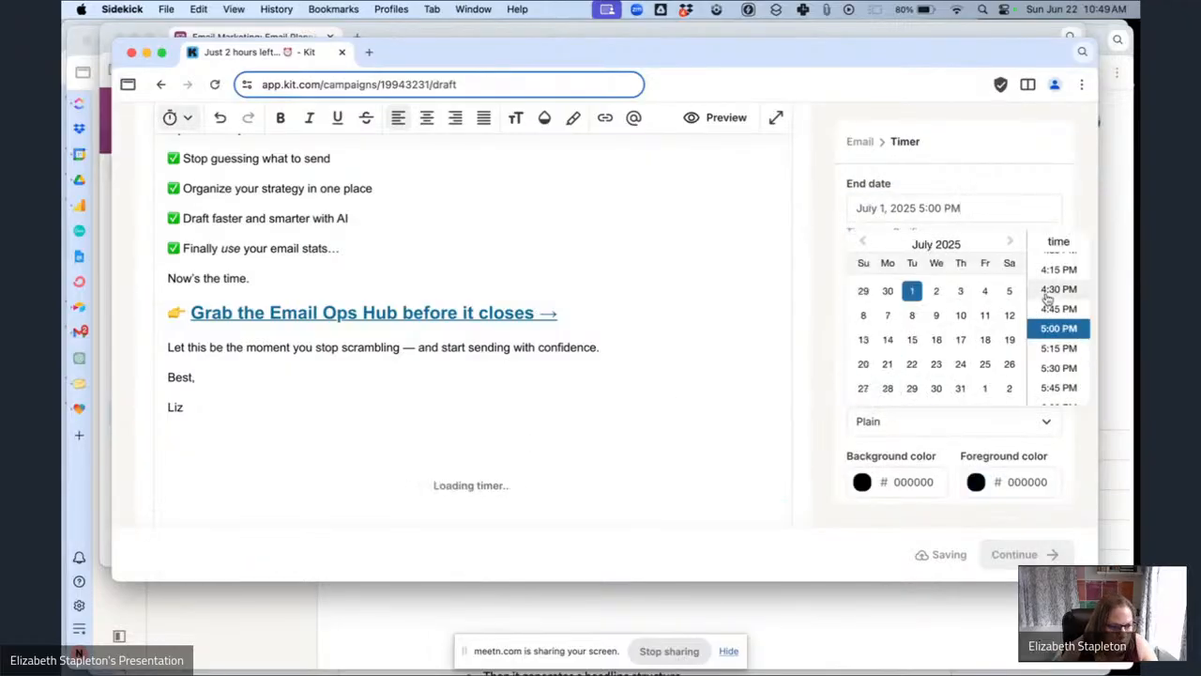
pyautogui.scroll(15, 1051, 301)
pyautogui.click(1051, 264)
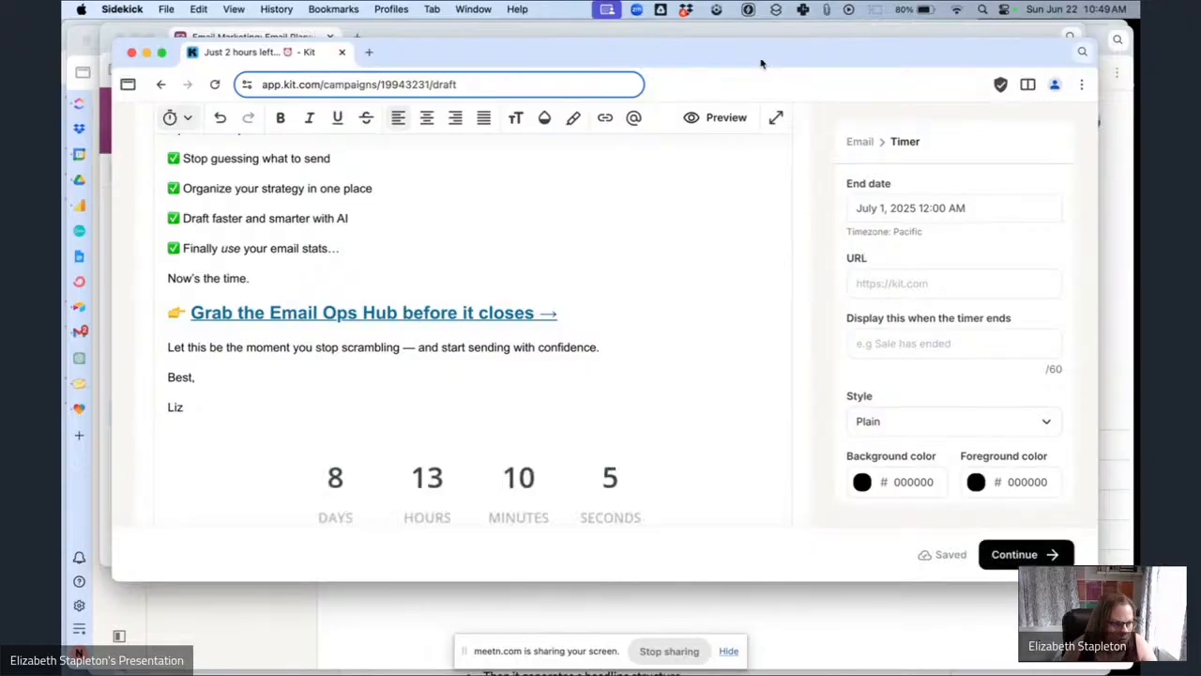
# Paste the bloggerbreakthrough.com Email Ops Hub URL from the clipboard history into the timer's URL field.
pyautogui.click(825, 9)
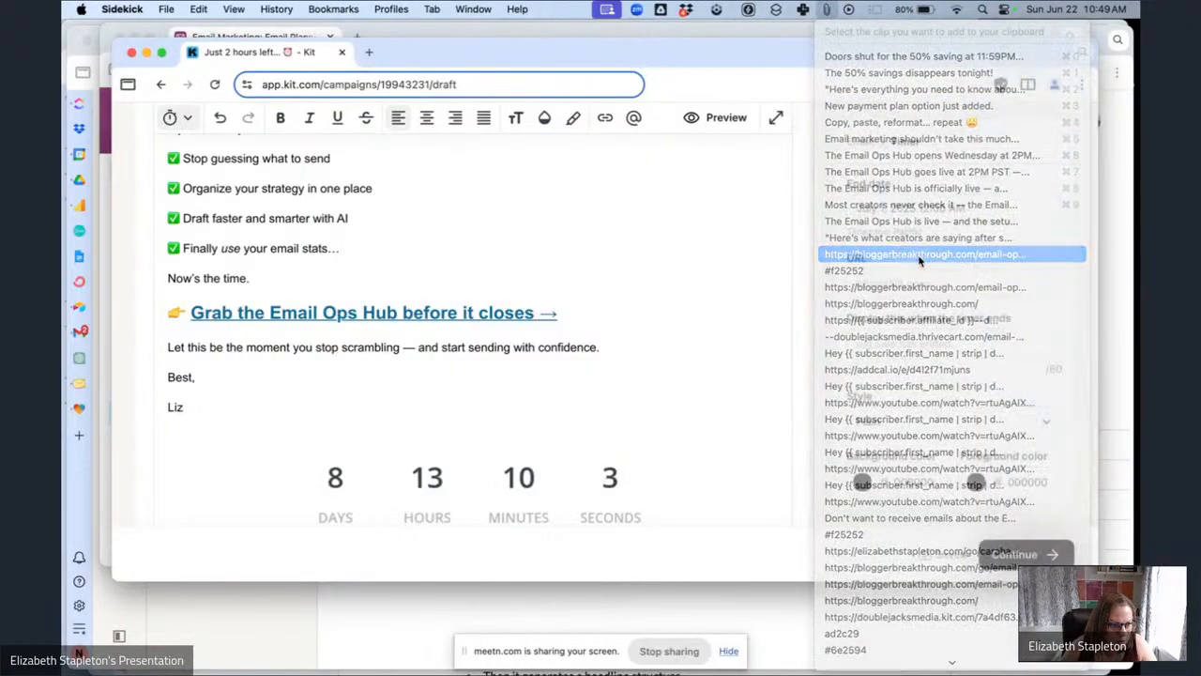
pyautogui.click(918, 255)
pyautogui.click(925, 281)
pyautogui.press('super+v')
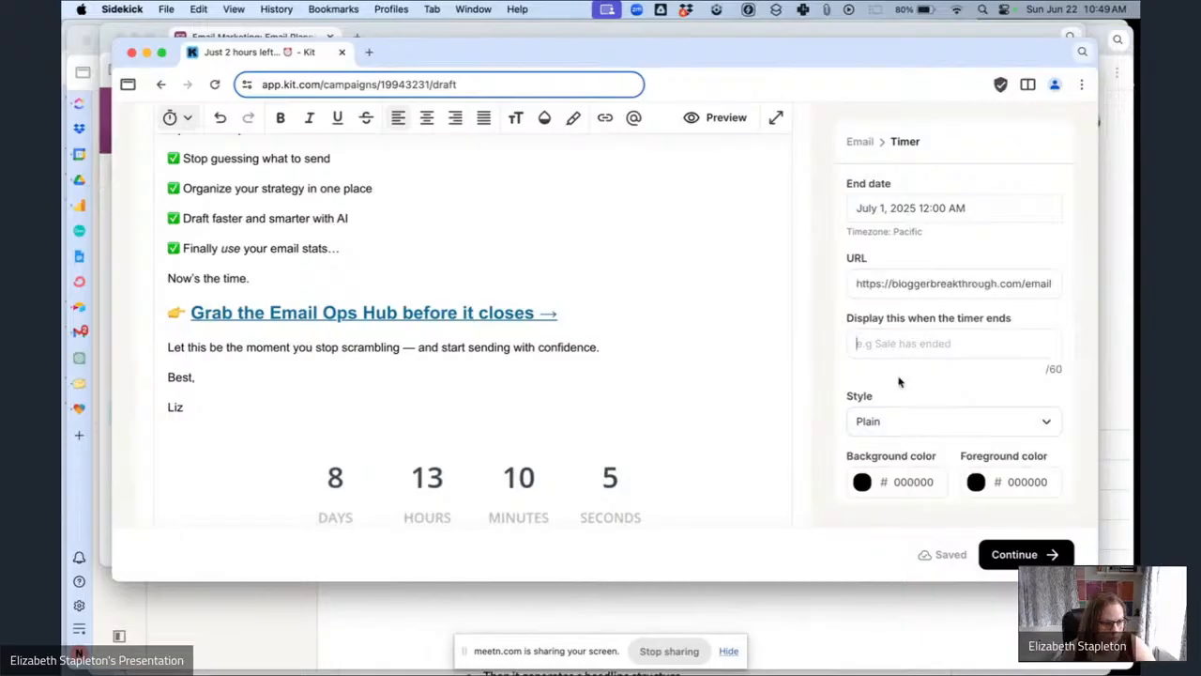
# Set the timer's expiry text to "Offer Expired!" and its style to Rounded.
pyautogui.click(911, 341)
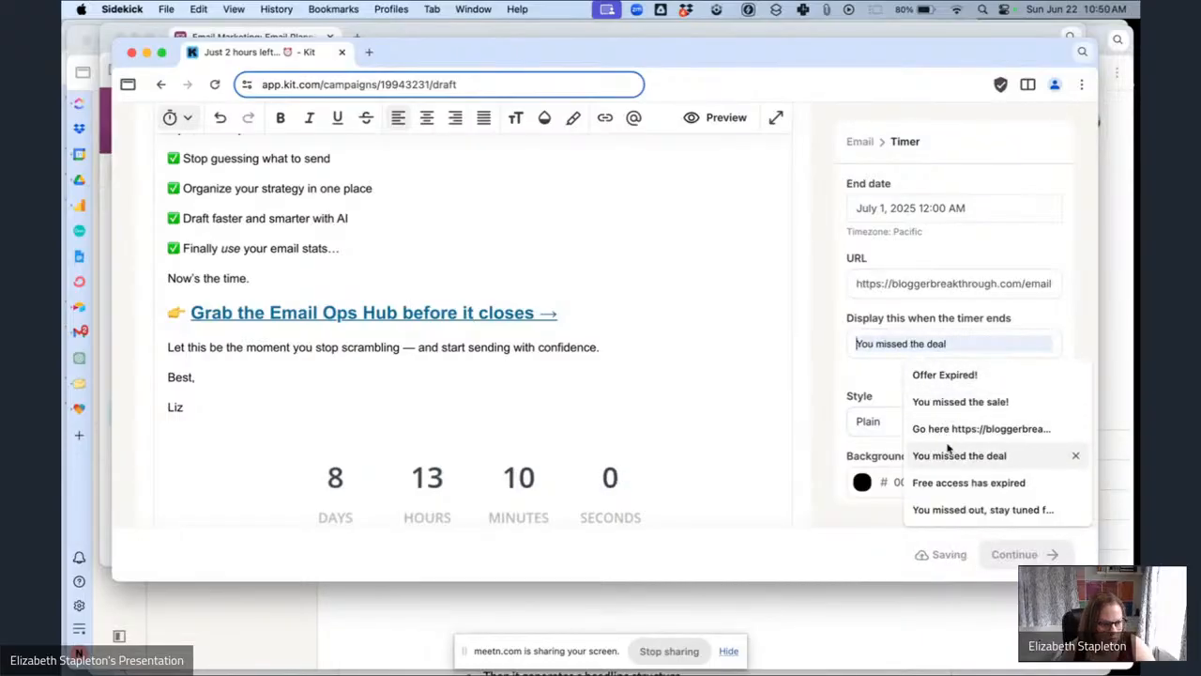
pyautogui.click(945, 375)
pyautogui.click(947, 434)
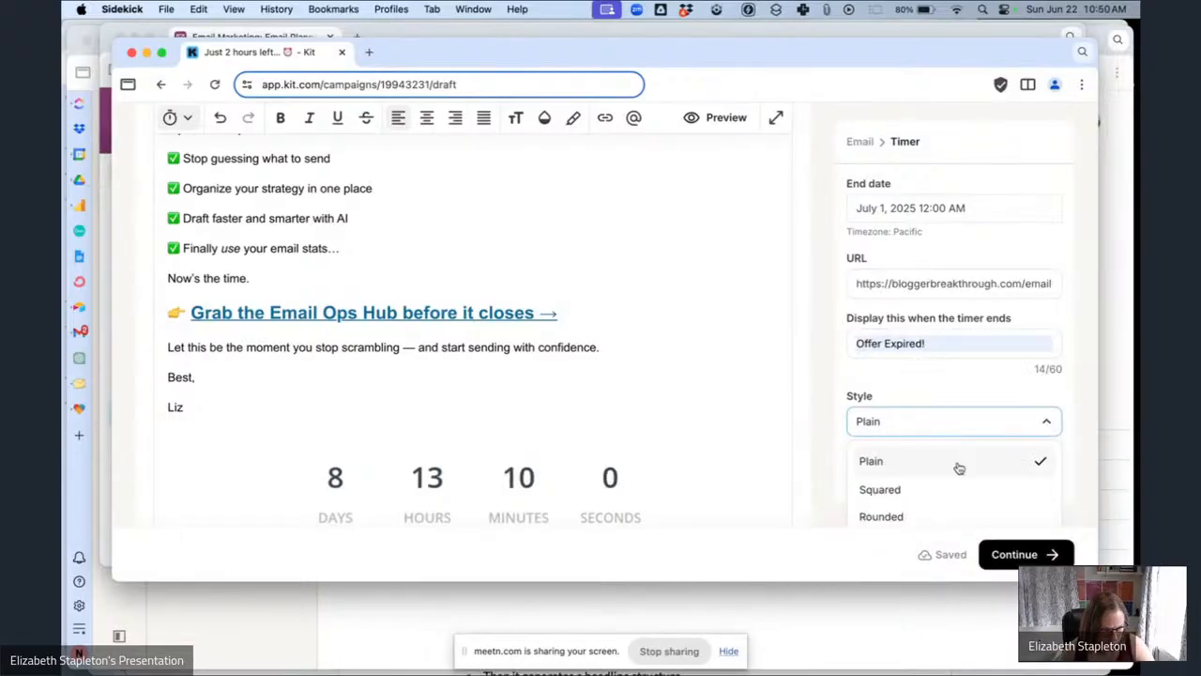
pyautogui.click(907, 519)
# Set the timer's foreground color to F25252.
pyautogui.click(1021, 481)
pyautogui.write('f25252')
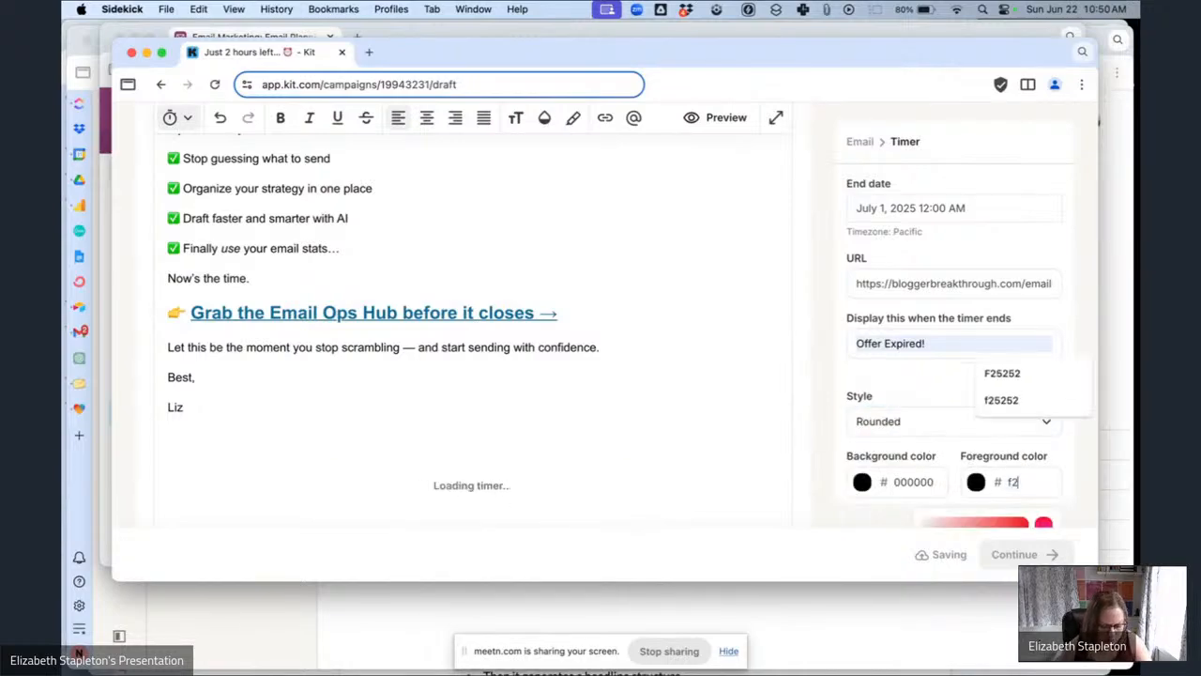
pyautogui.click(497, 432)
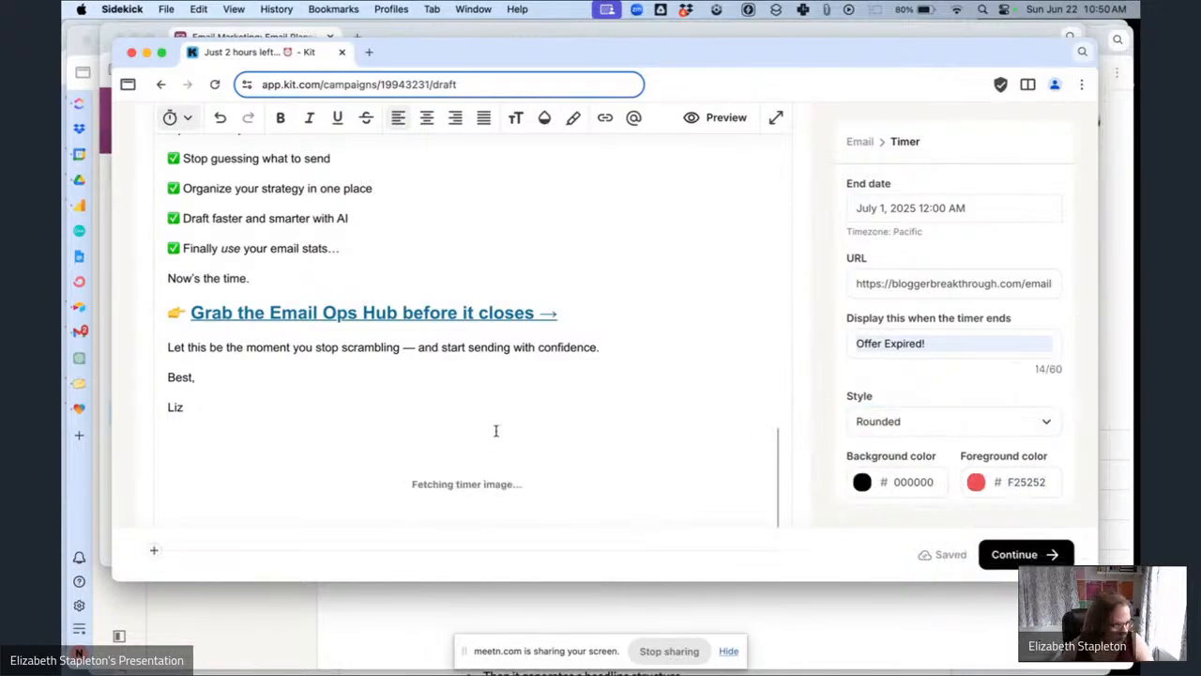
# Continue from the email editor to the Publish Broadcast step.
pyautogui.scroll(-6, 497, 432)
pyautogui.scroll(9, 497, 432)
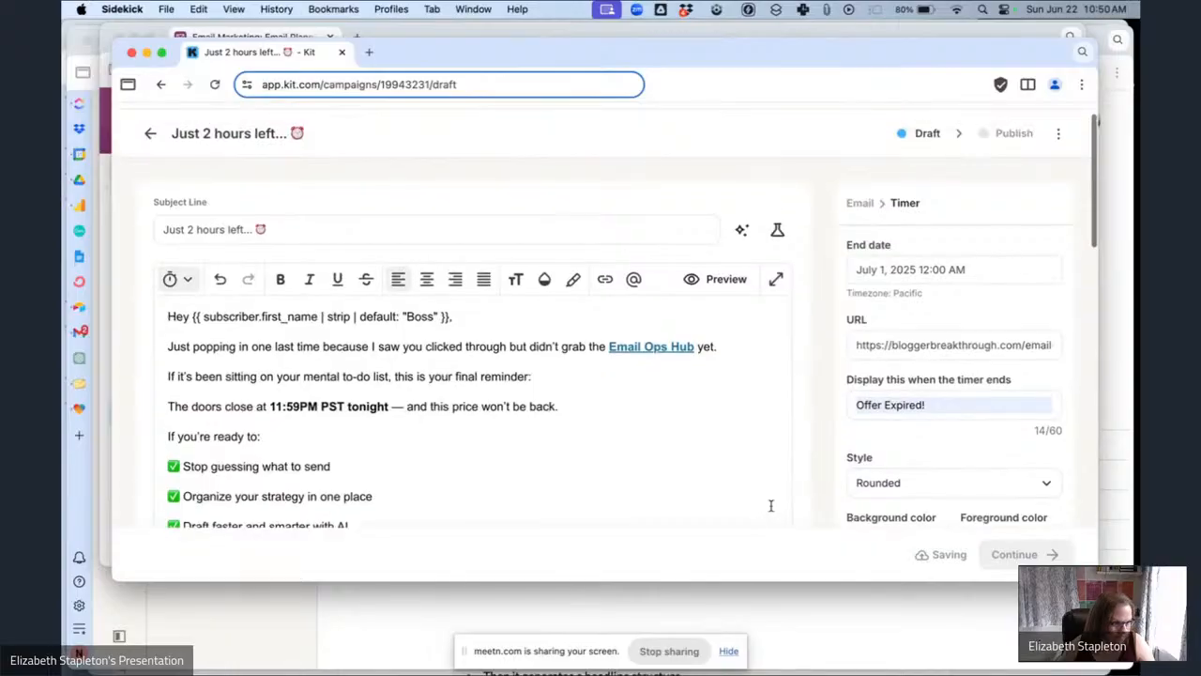
pyautogui.click(1018, 555)
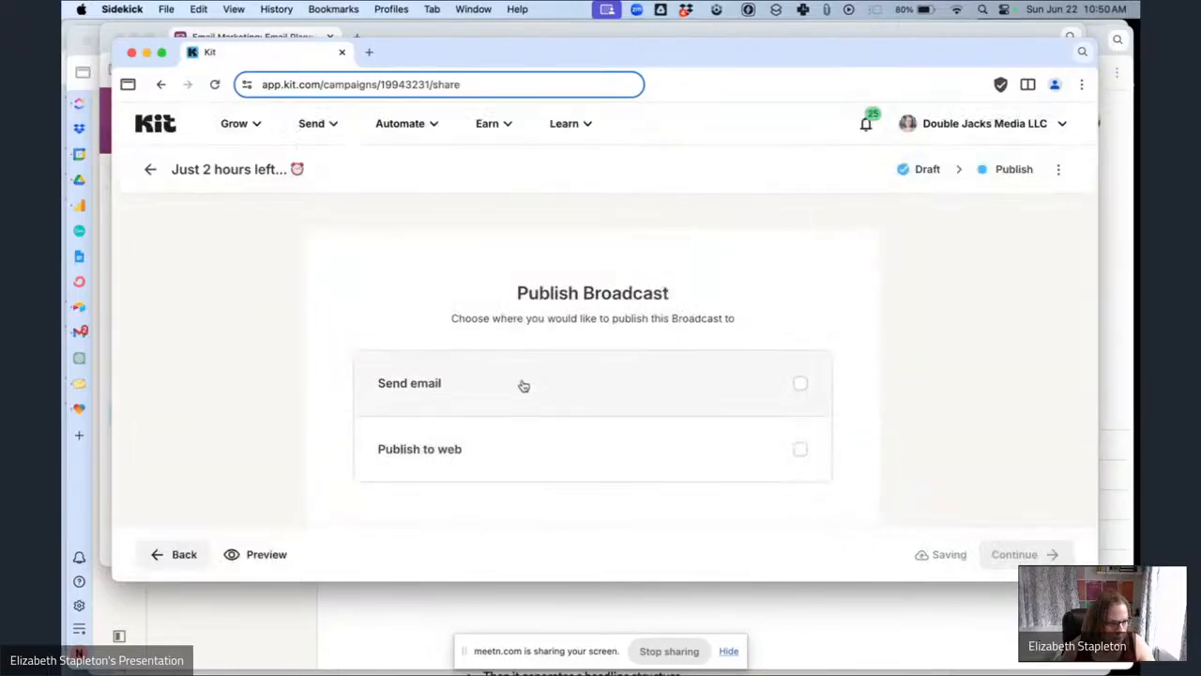
# Choose Send email and start a recipient filter for subscribers subscribed to tags.
pyautogui.click(519, 384)
pyautogui.click(504, 416)
pyautogui.click(629, 437)
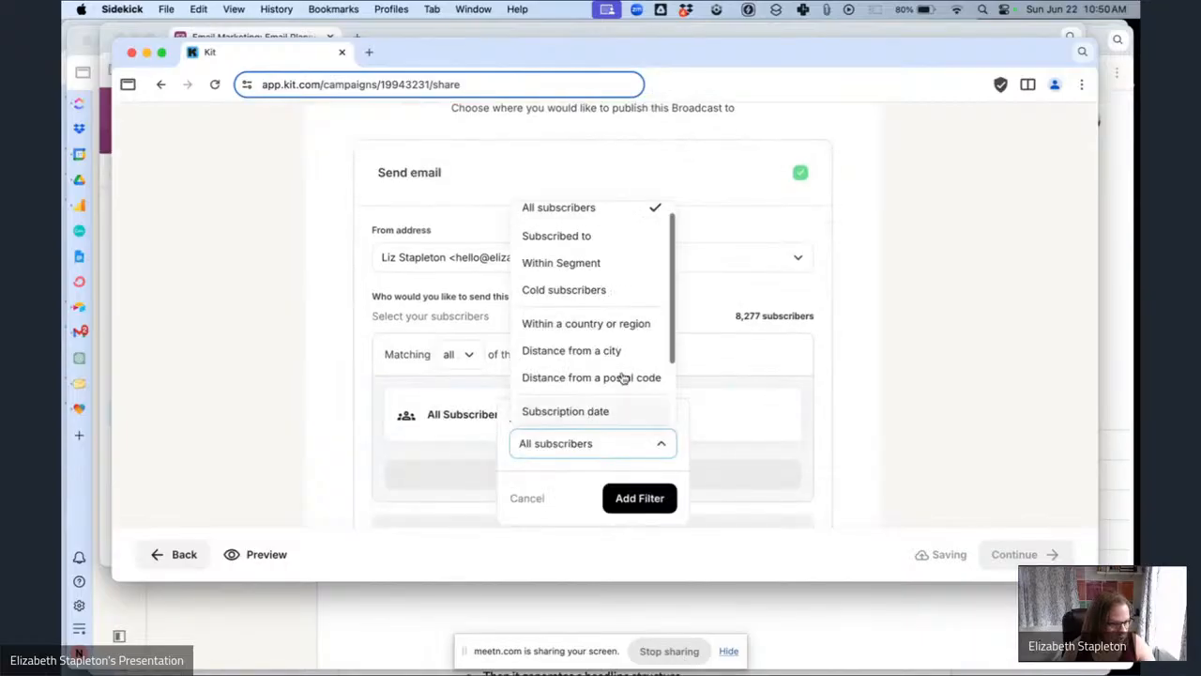
pyautogui.click(599, 239)
pyautogui.click(559, 483)
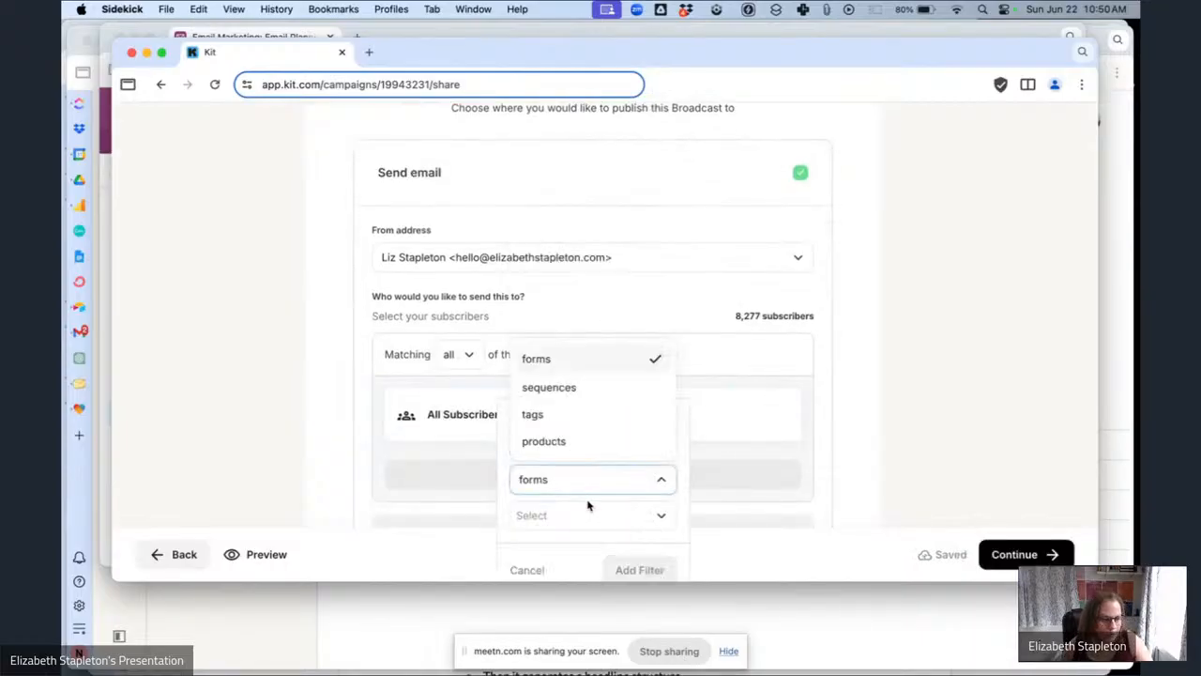
pyautogui.click(575, 413)
# Search for "email ops", pick the BBS - Email Ops Hub - Interested tag, and add the filter.
pyautogui.click(579, 525)
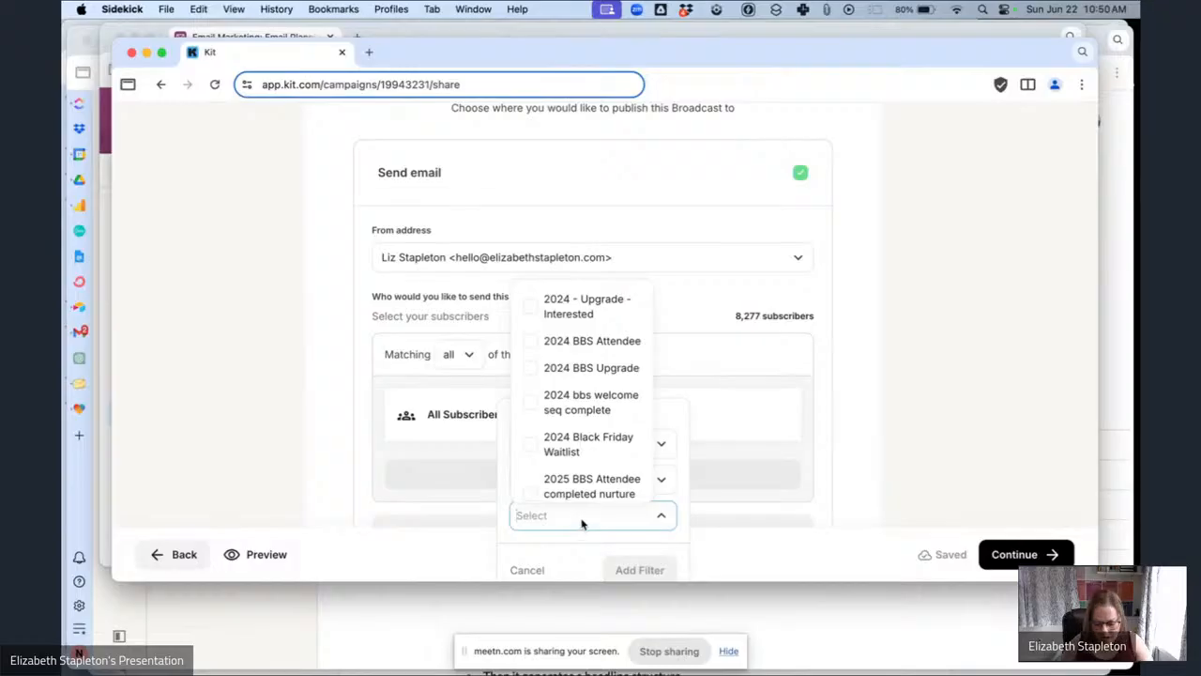
pyautogui.write('email ops')
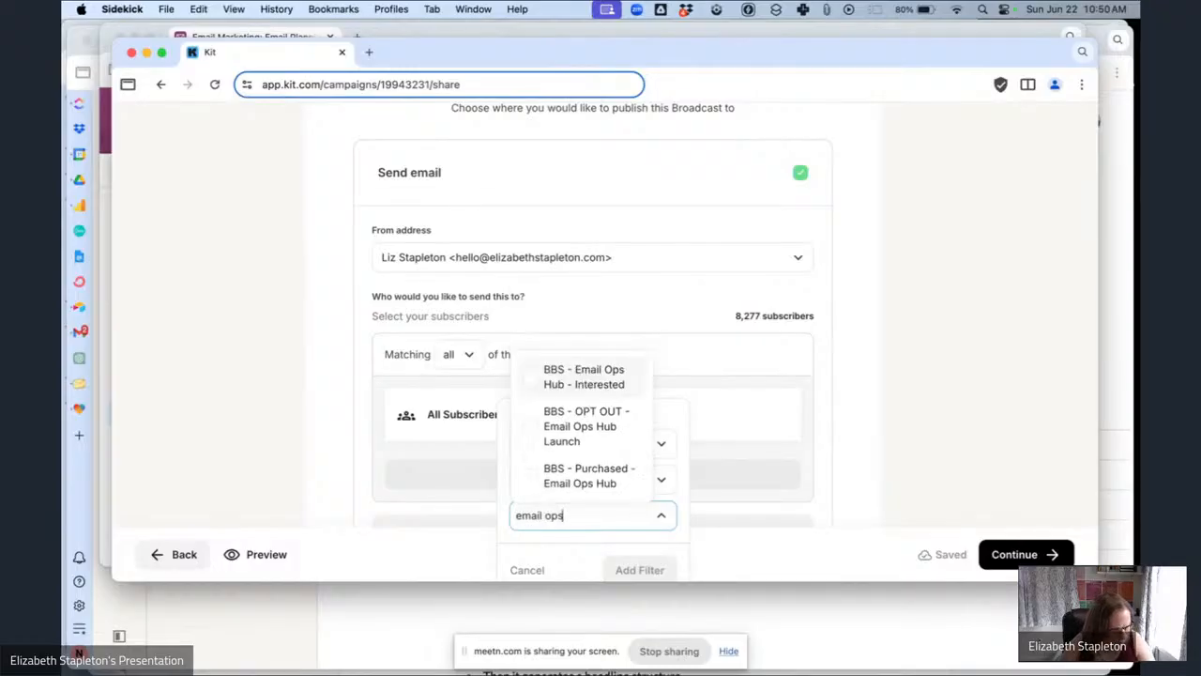
pyautogui.click(569, 376)
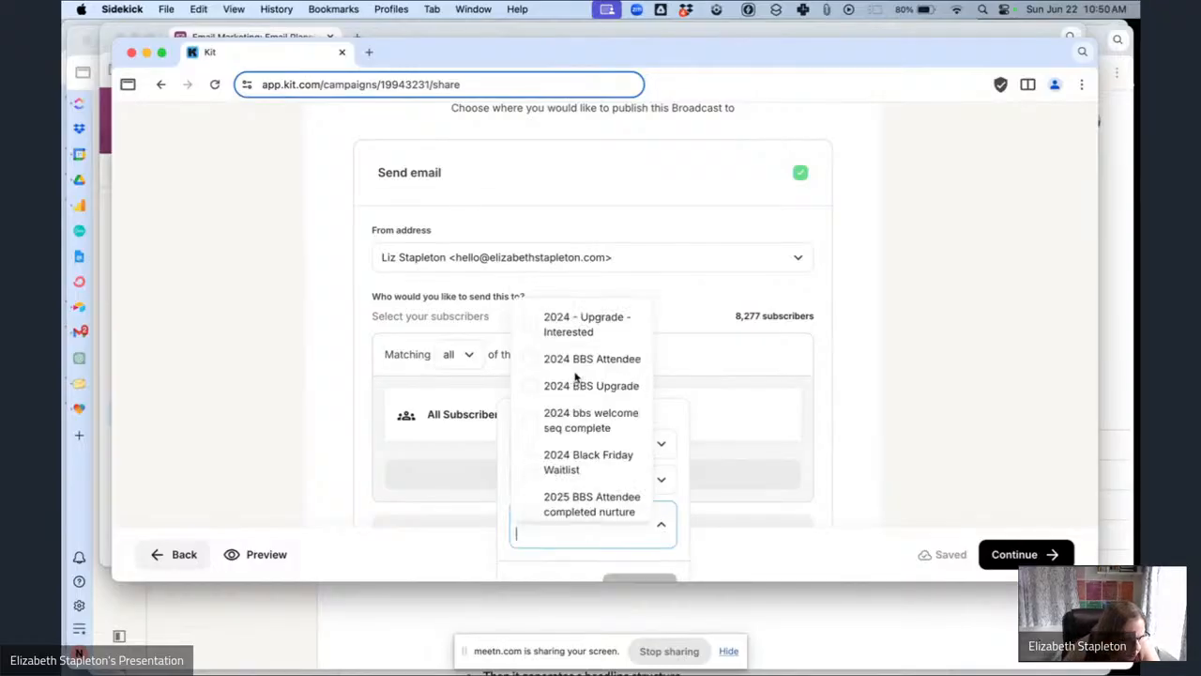
pyautogui.scroll(-2, 657, 469)
pyautogui.click(640, 490)
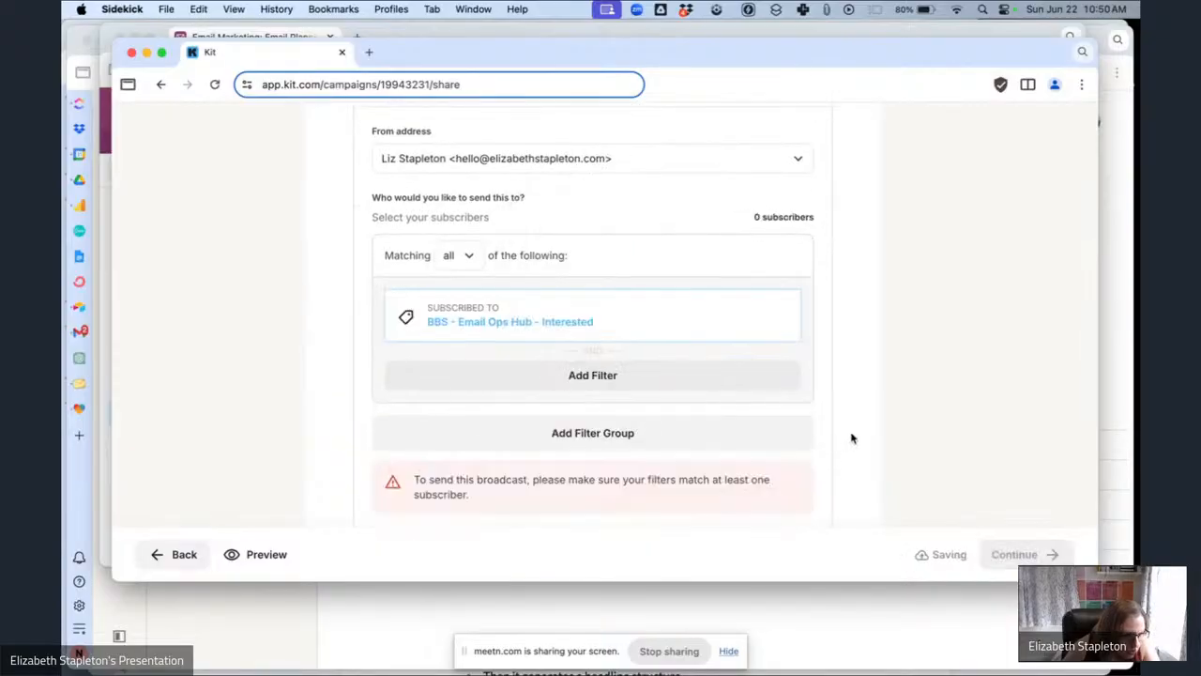
# Reselect the BBS - Email Ops Hub - Interested tag in the existing subscriber filter.
pyautogui.scroll(-2, 853, 437)
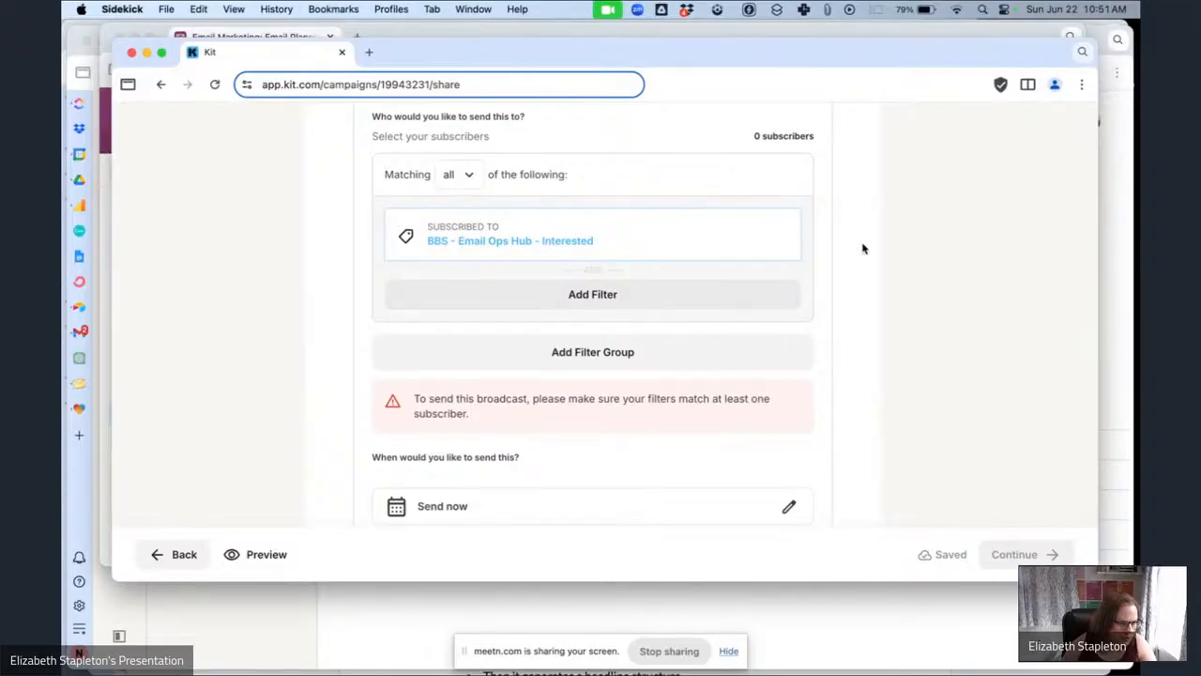
pyautogui.scroll(-3, 860, 250)
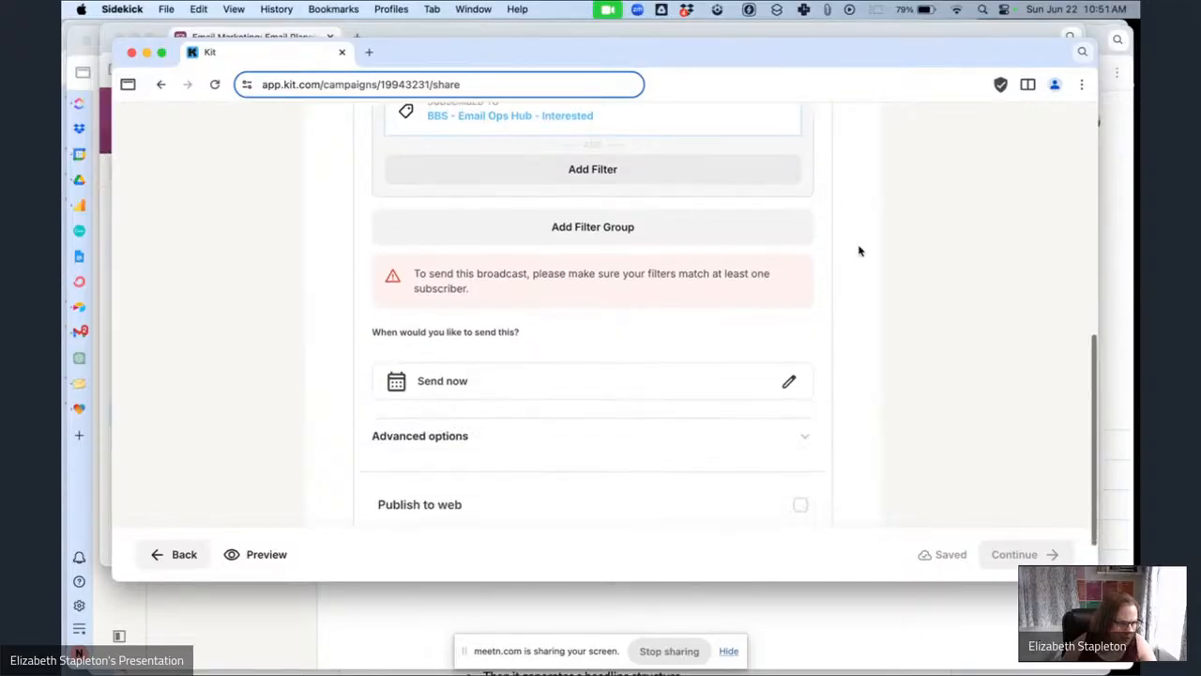
pyautogui.scroll(3, 648, 196)
pyautogui.click(649, 197)
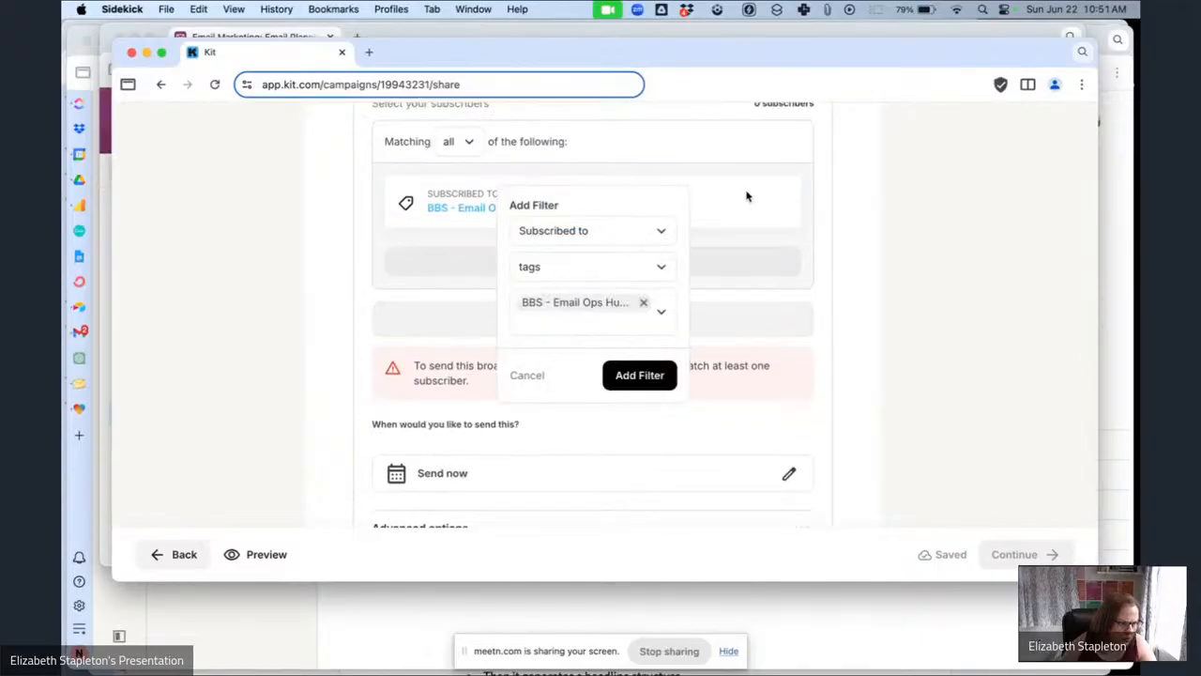
pyautogui.click(644, 303)
pyautogui.click(593, 309)
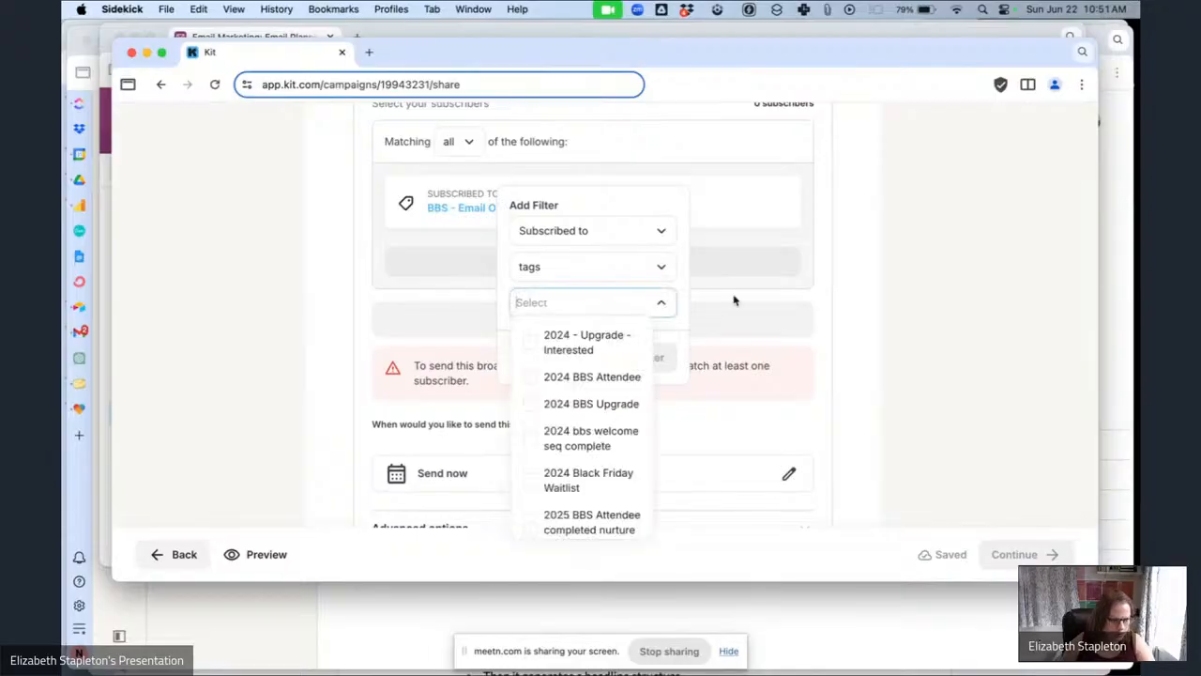
pyautogui.write('ema')
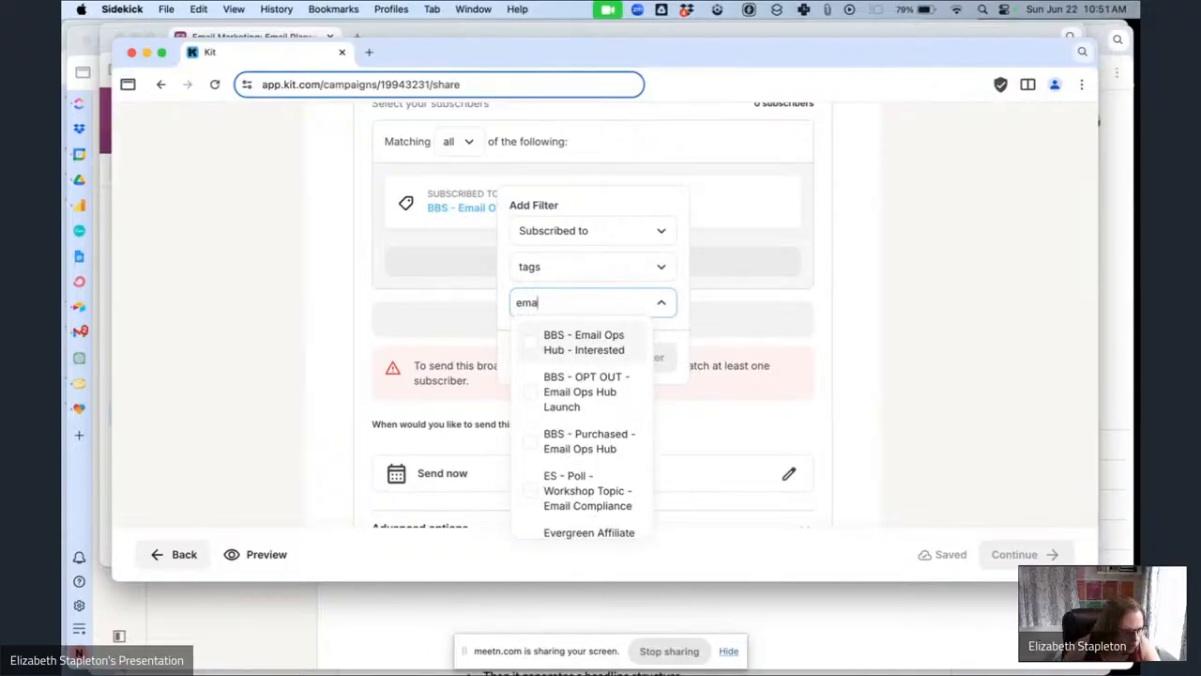
pyautogui.click(628, 328)
pyautogui.click(662, 302)
pyautogui.click(638, 372)
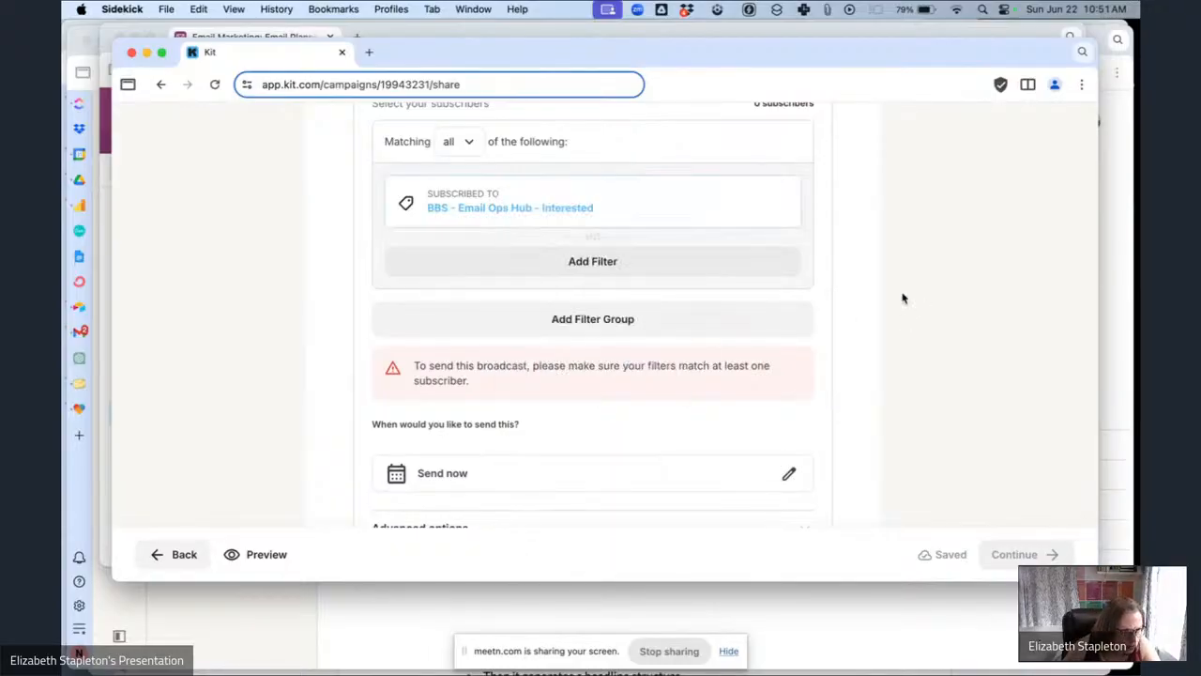
# Go back to the email editor and continue again to the Publish Broadcast step.
pyautogui.scroll(5, 870, 265)
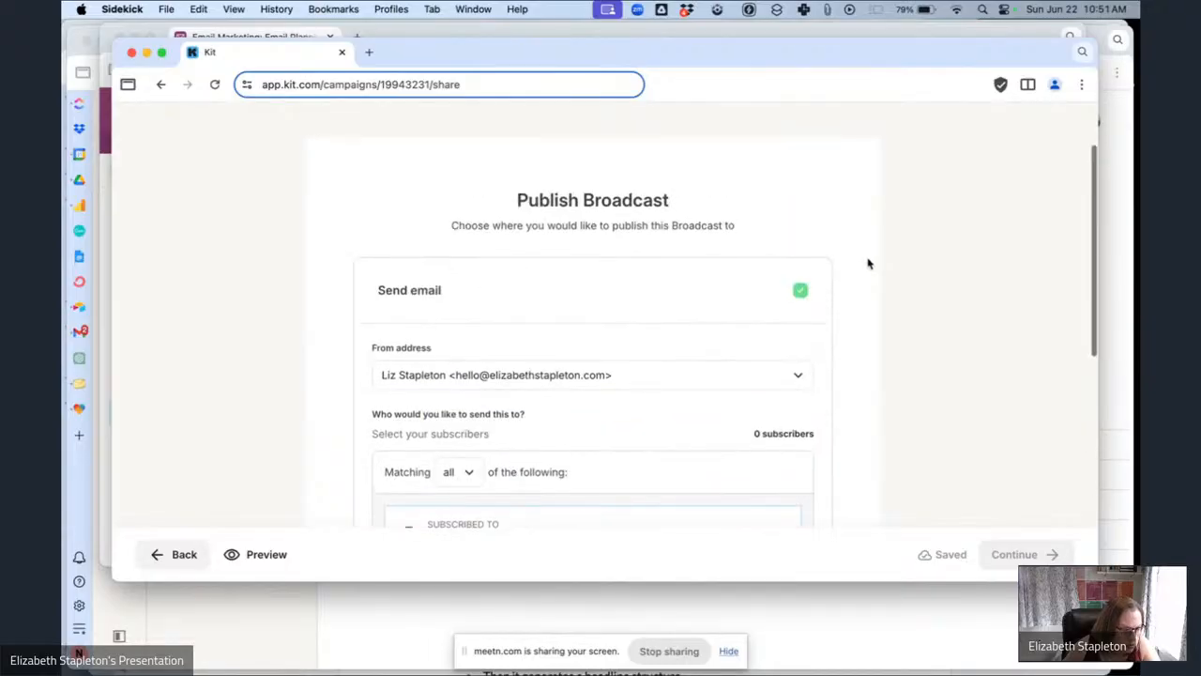
pyautogui.scroll(-6, 868, 264)
pyautogui.scroll(-2, 569, 388)
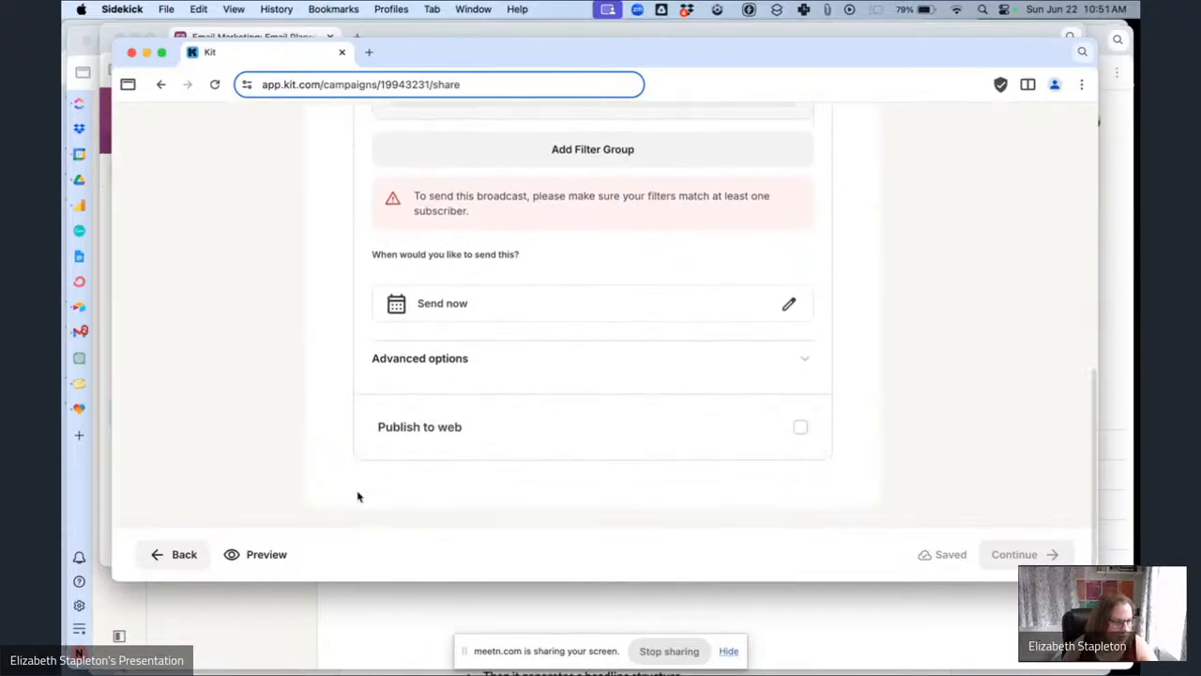
pyautogui.click(188, 561)
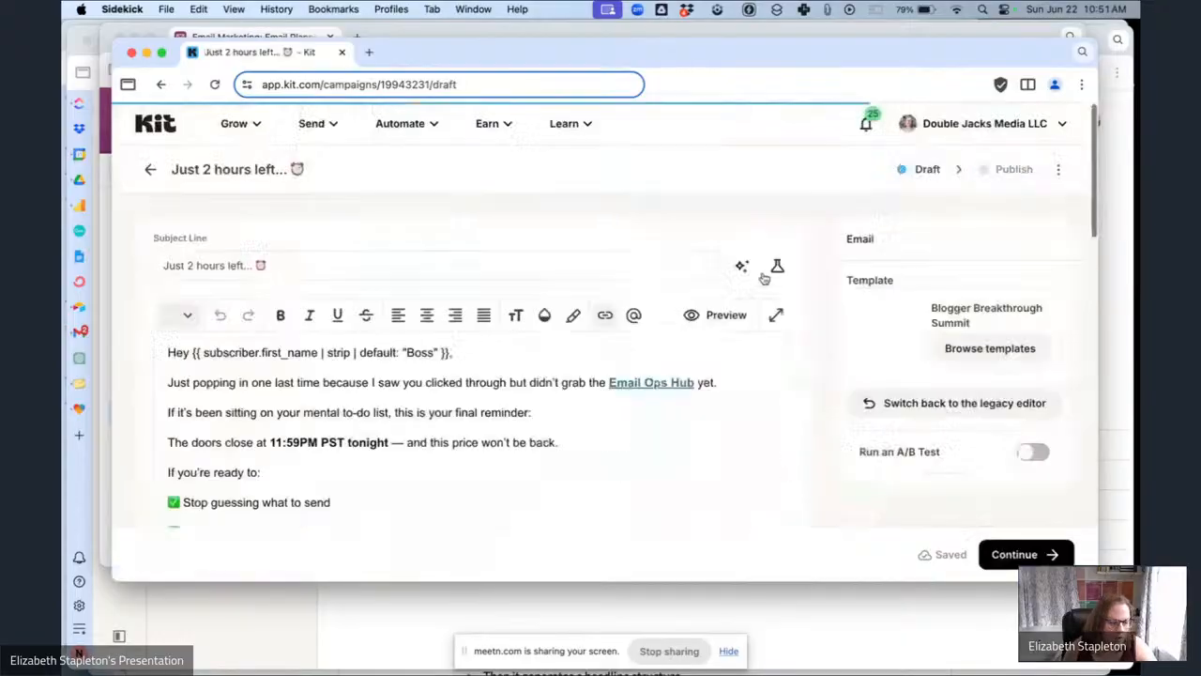
pyautogui.click(1018, 553)
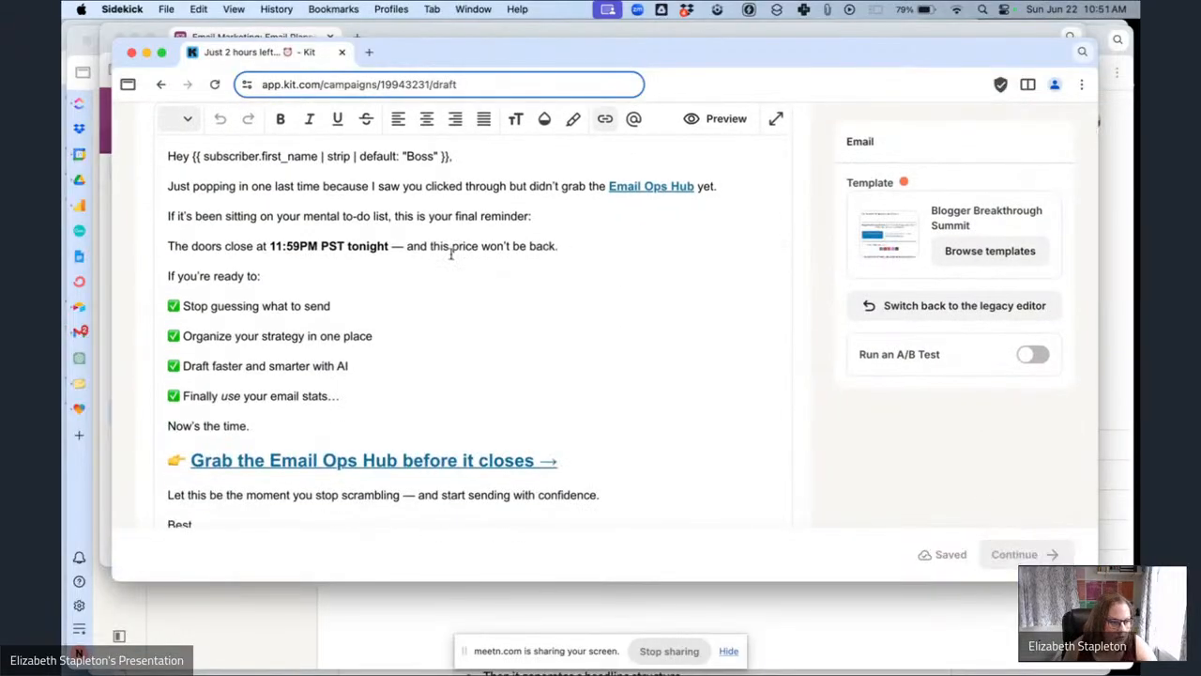
# Add a second filter group set to match none of the following.
pyautogui.scroll(-5, 670, 313)
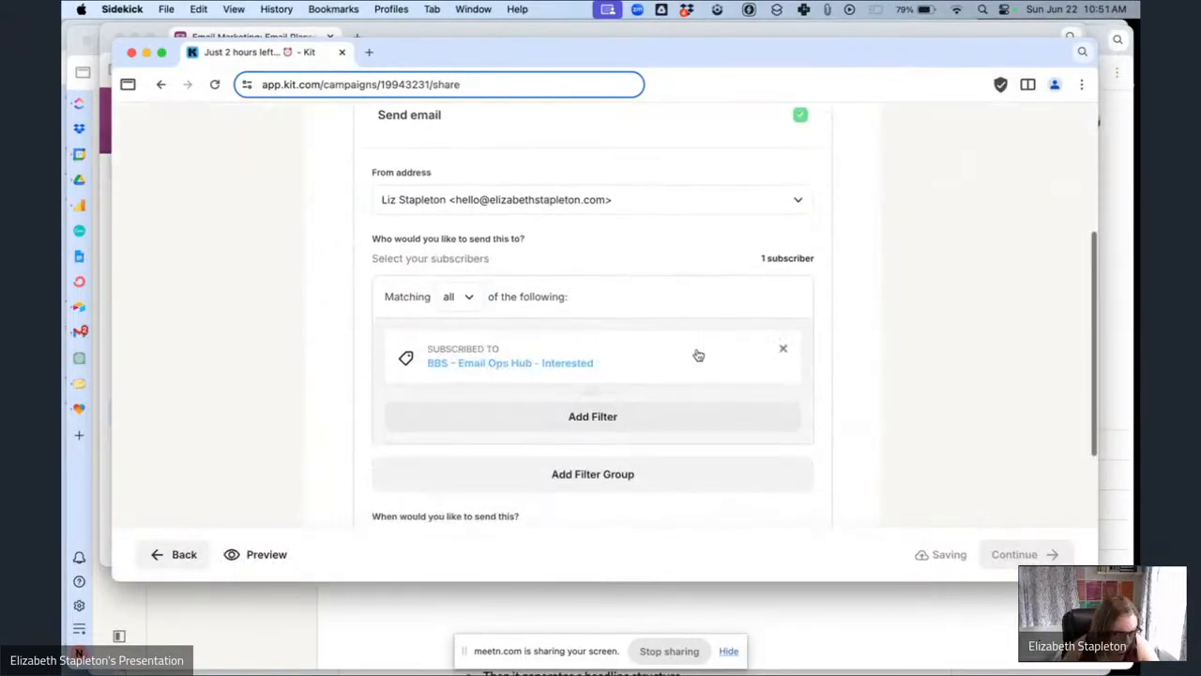
pyautogui.scroll(-2, 544, 449)
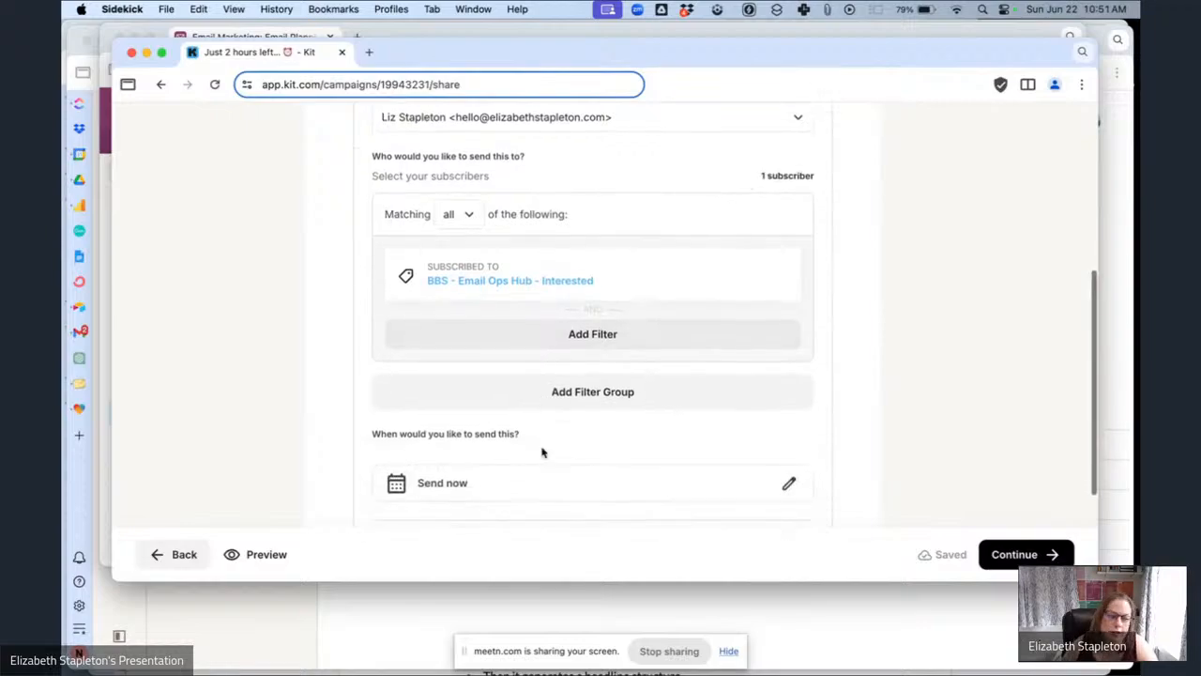
pyautogui.click(609, 389)
pyautogui.click(480, 391)
pyautogui.click(469, 485)
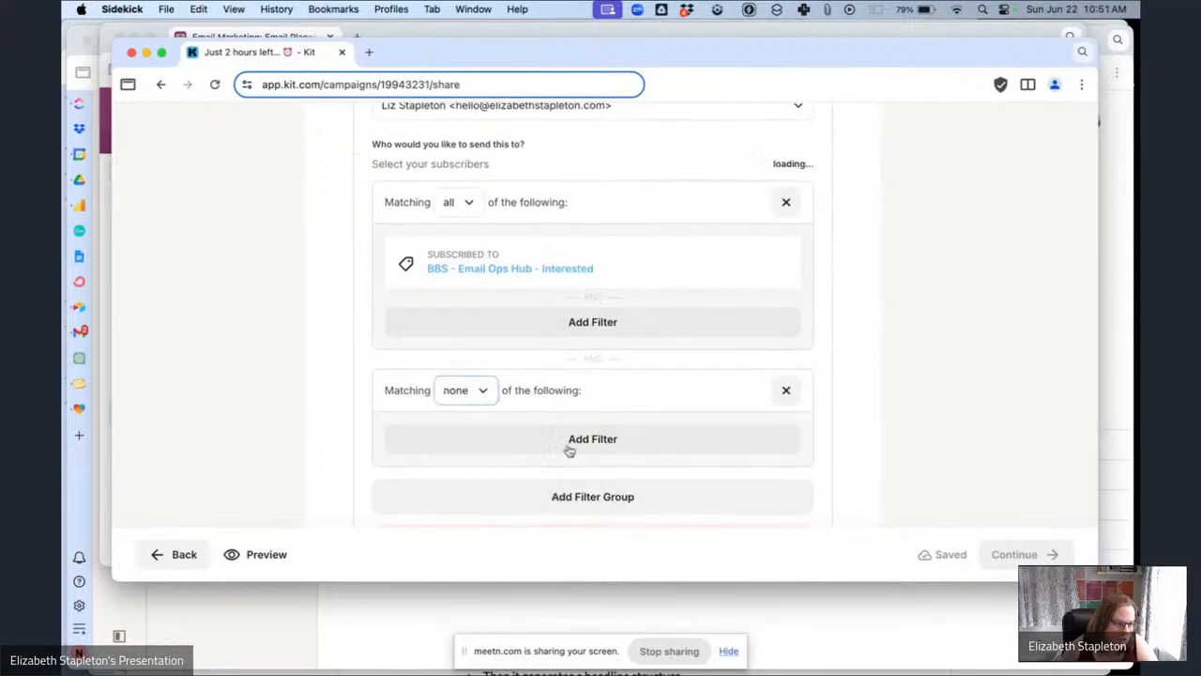
# Add a filter to the new group for subscribers subscribed to the BBS - Purchased - Email Ops Hub tag.
pyautogui.click(592, 438)
pyautogui.click(600, 409)
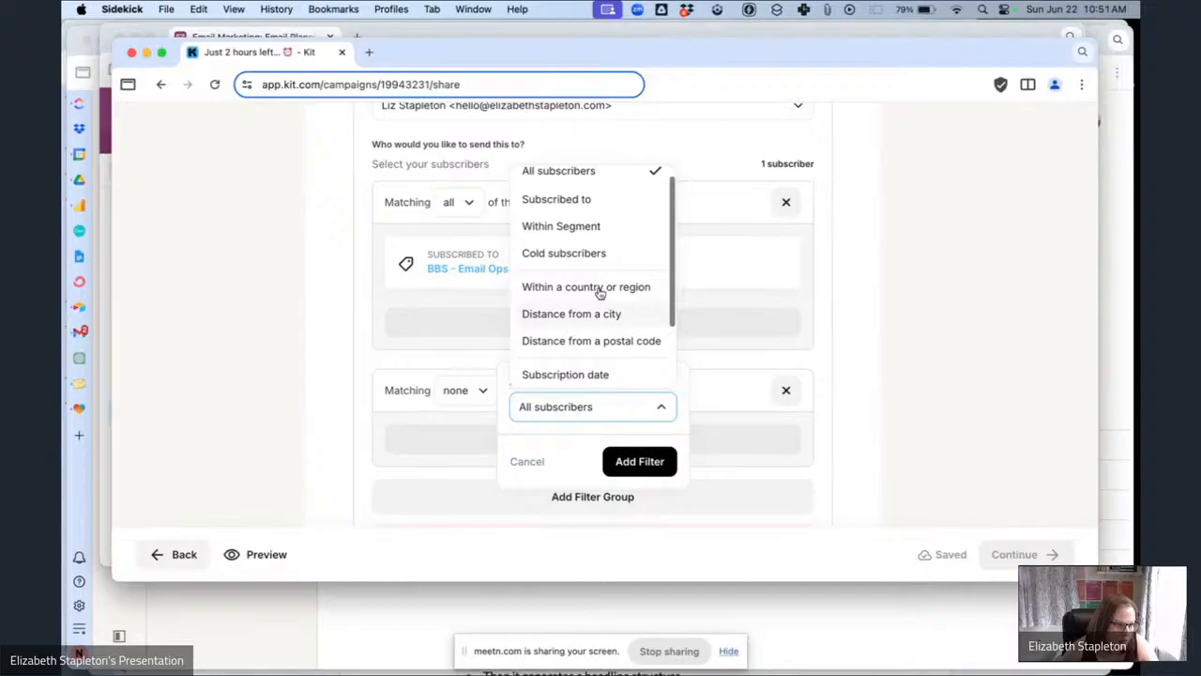
pyautogui.click(602, 202)
pyautogui.click(598, 456)
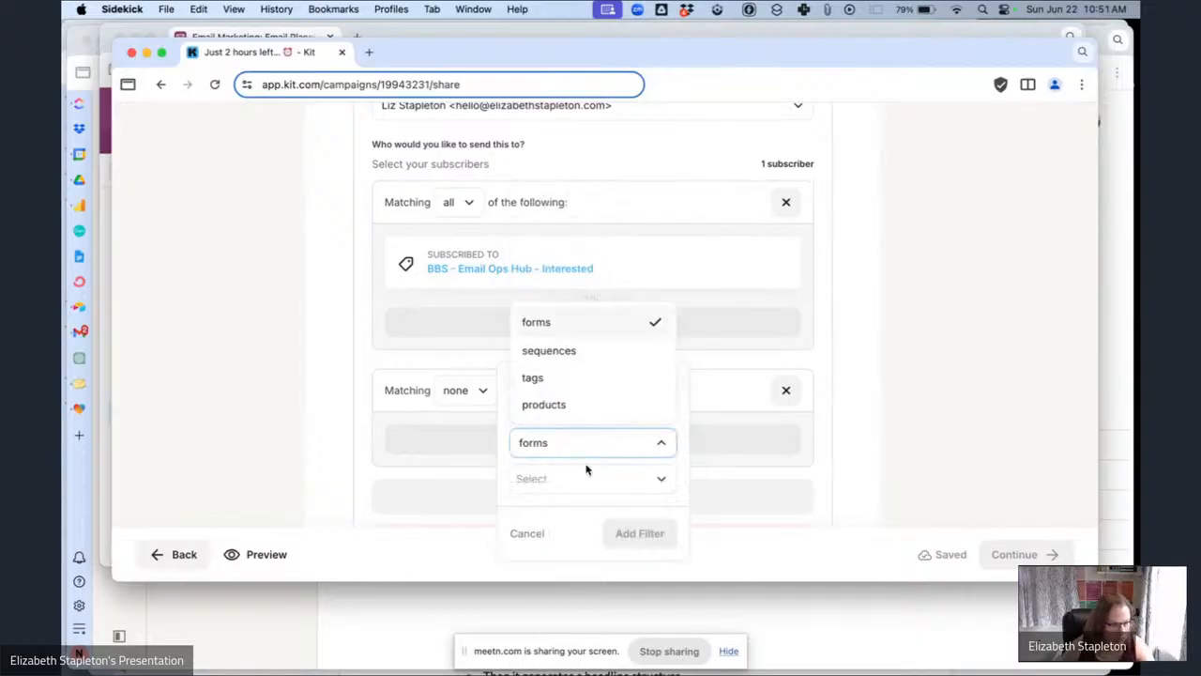
pyautogui.click(569, 392)
pyautogui.click(555, 479)
pyautogui.write('email')
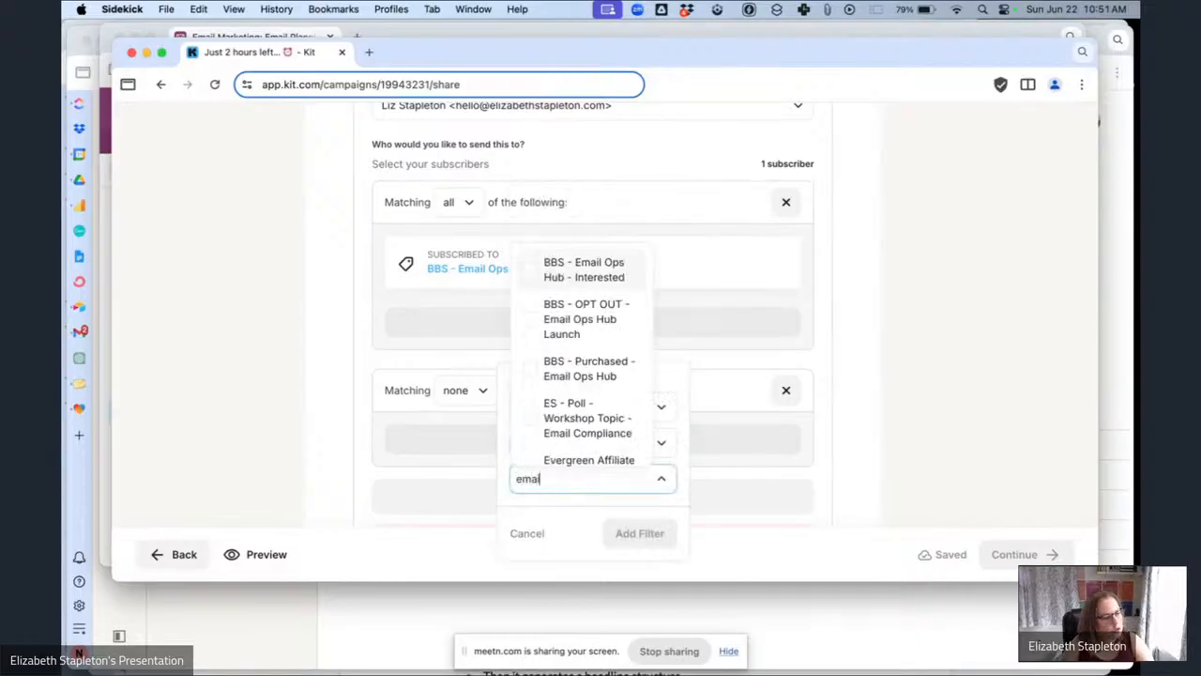
pyautogui.click(576, 376)
pyautogui.click(642, 551)
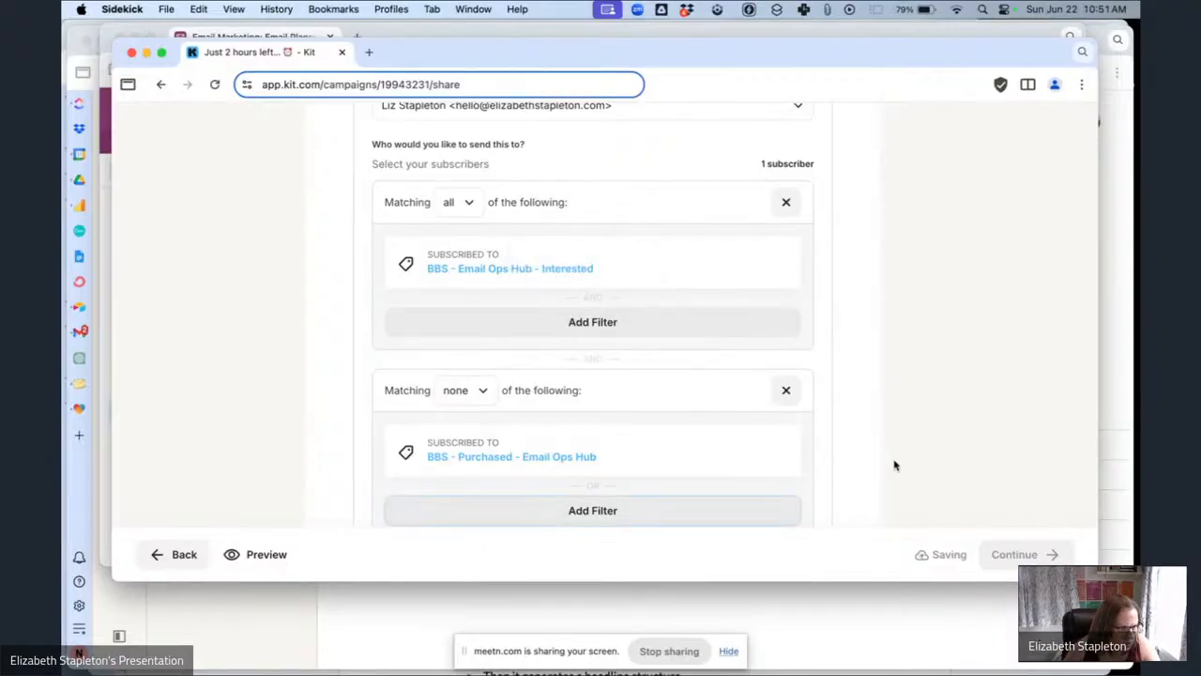
# Open the send schedule and pick June 30, 2025 as the send date.
pyautogui.scroll(-5, 894, 462)
pyautogui.click(788, 304)
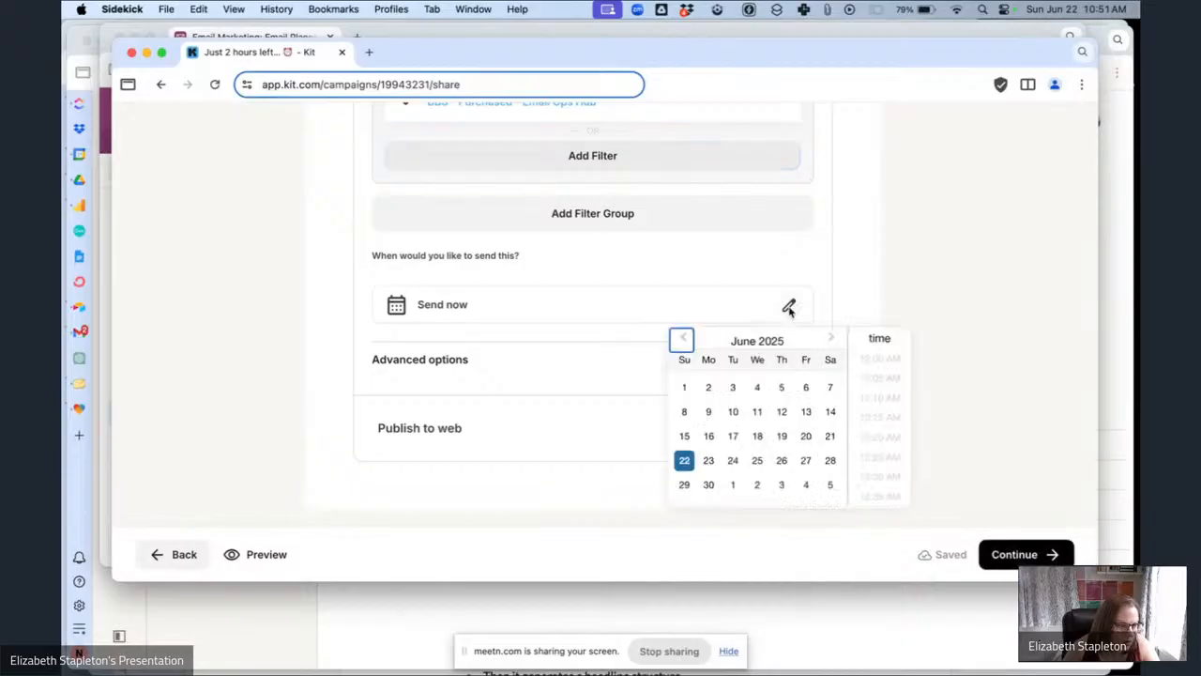
pyautogui.click(710, 485)
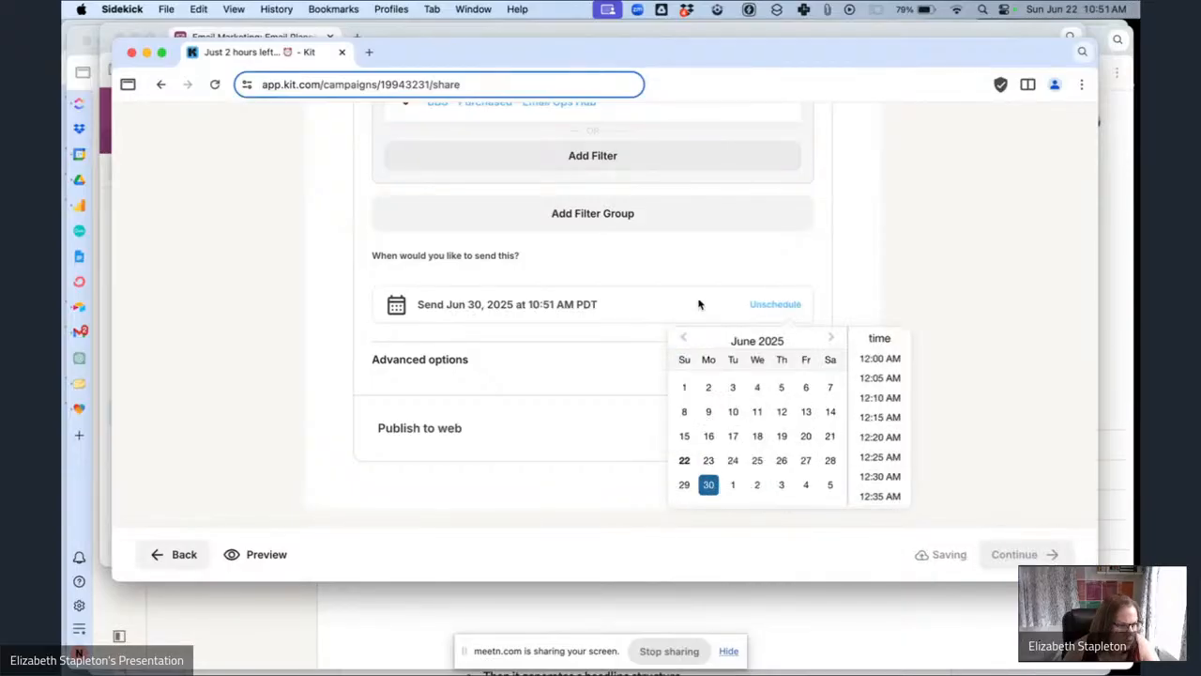
# Check the send notes for the Just 2 hours left... record in the Airtable Email Planning table, then return to Kit.
pyautogui.click(246, 34)
pyautogui.hscroll(10, 860, 394)
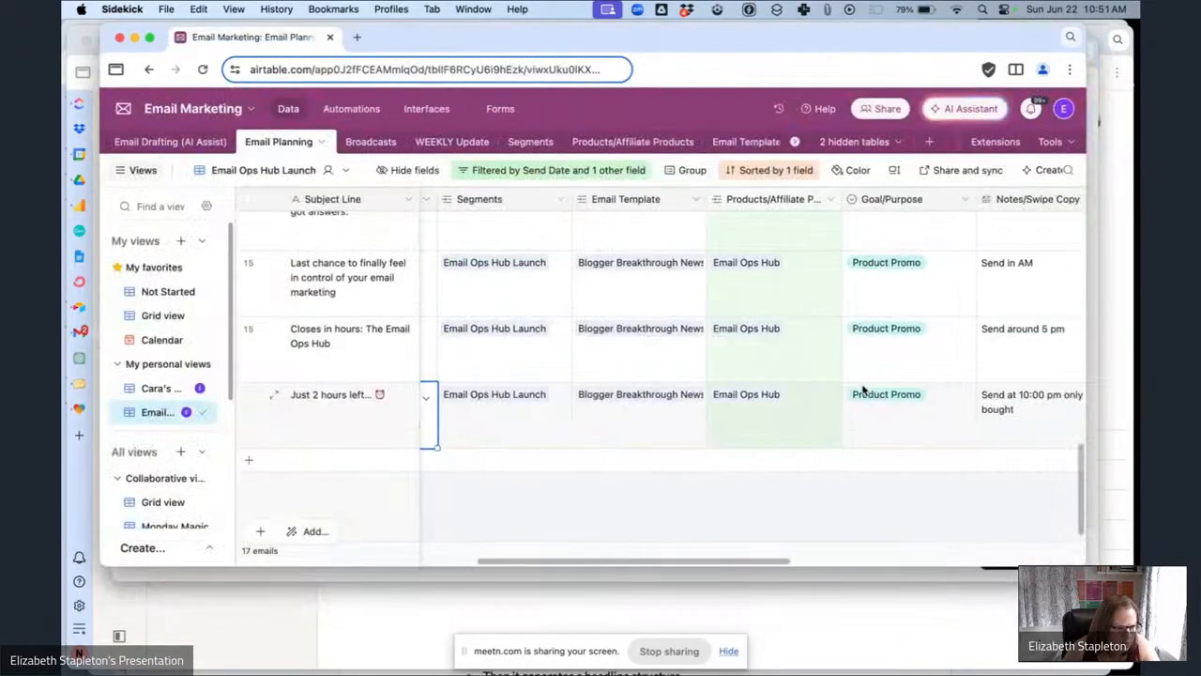
pyautogui.hscroll(-4, 863, 390)
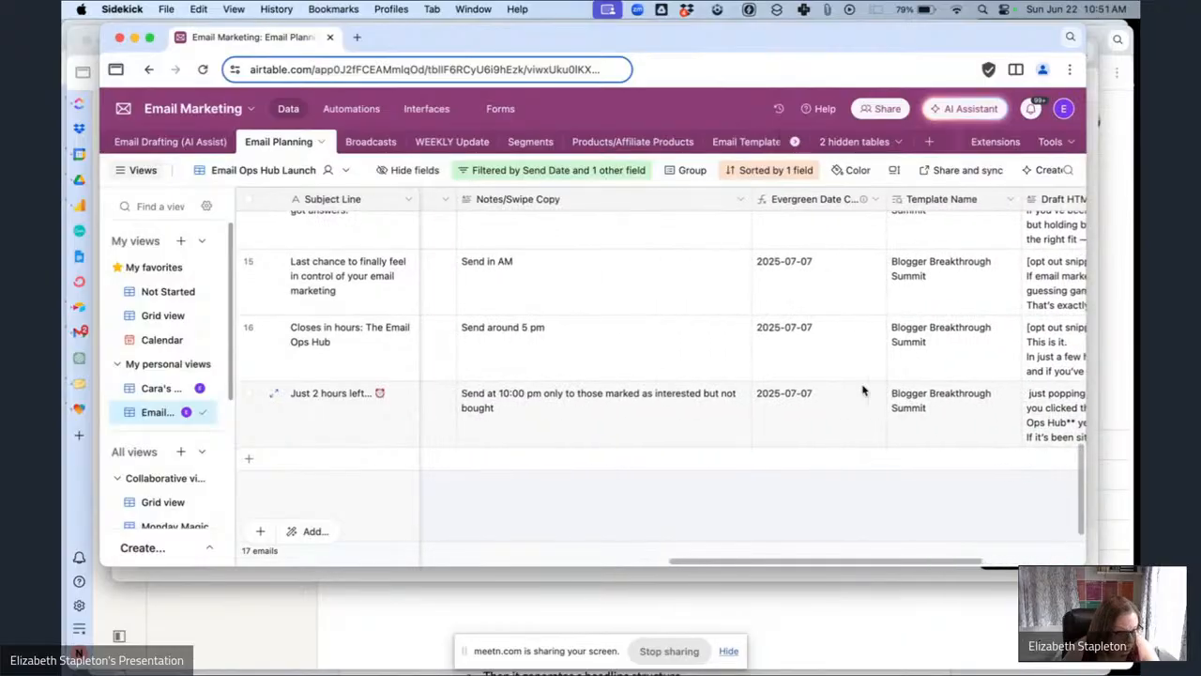
pyautogui.click(791, 576)
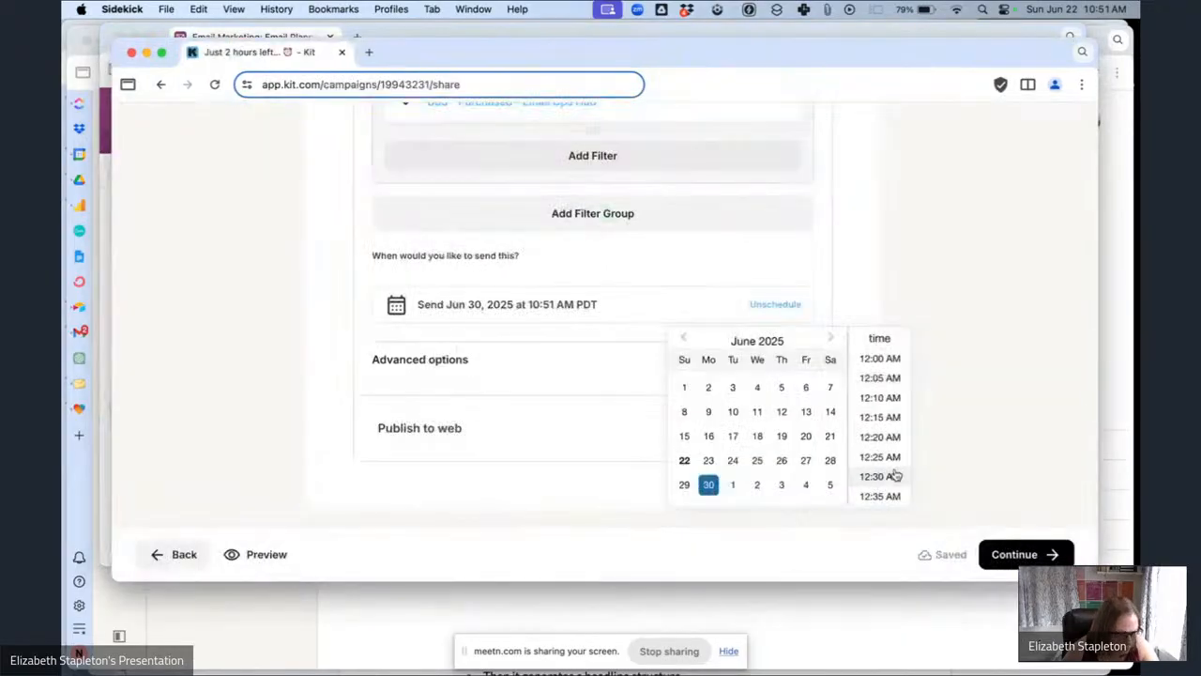
# Set the broadcast's send time to 10:00 PM.
pyautogui.scroll(-5, 894, 474)
pyautogui.scroll(-20, 895, 476)
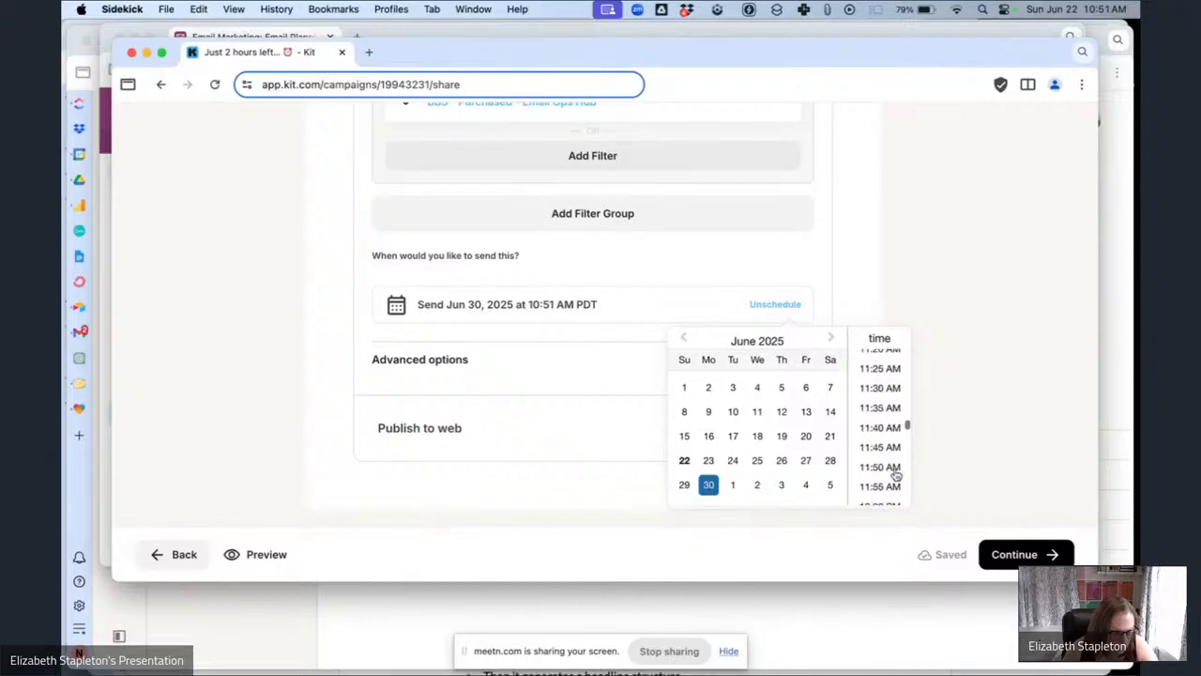
pyautogui.scroll(-20, 895, 475)
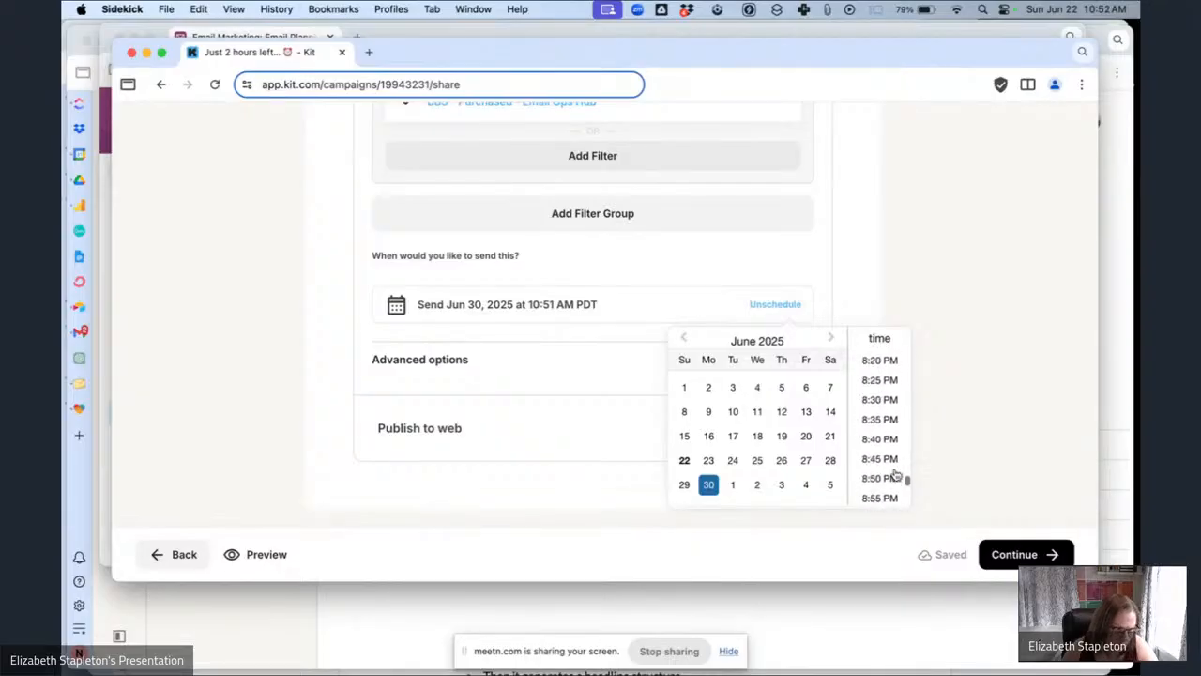
pyautogui.scroll(-5, 895, 476)
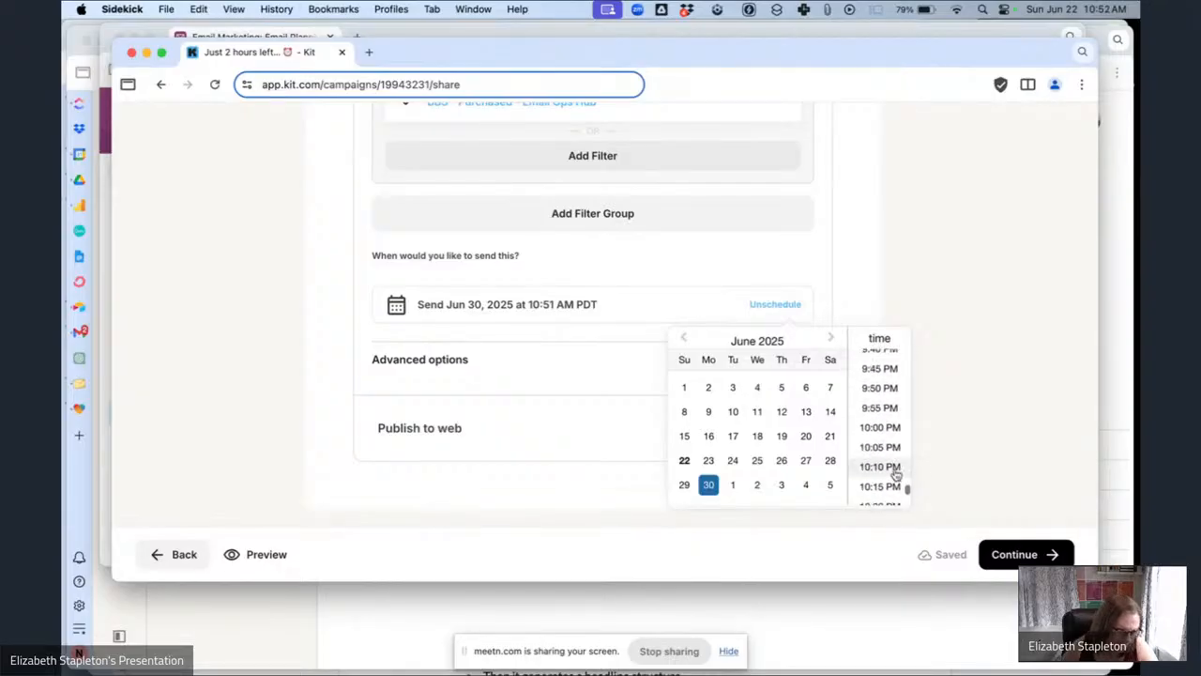
pyautogui.click(882, 429)
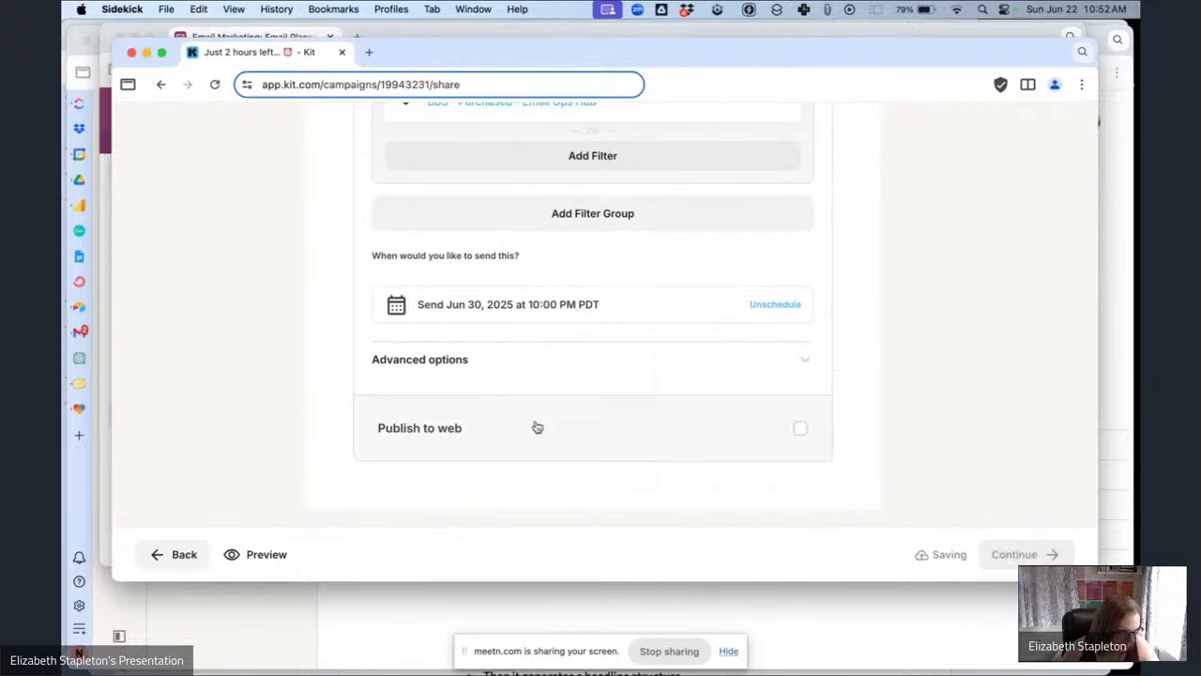
# Continue to the broadcast review and schedule the broadcast.
pyautogui.scroll(2, 660, 392)
pyautogui.scroll(10, 661, 392)
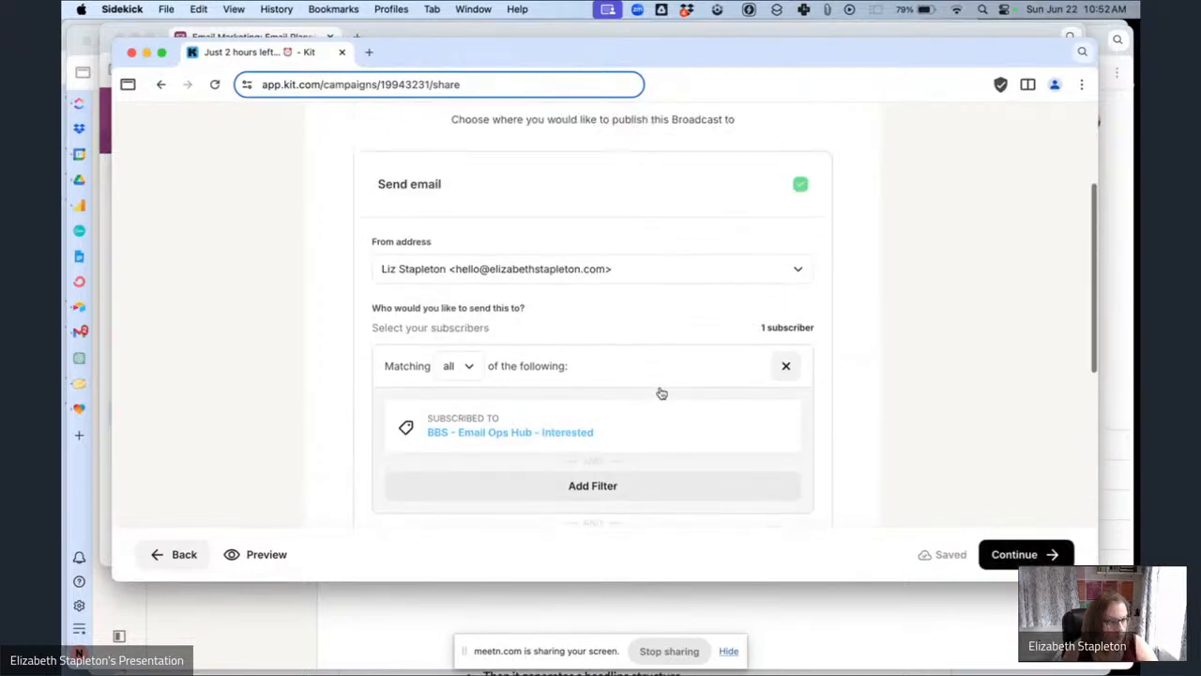
pyautogui.scroll(-10, 660, 393)
pyautogui.scroll(-2, 660, 392)
pyautogui.click(1009, 553)
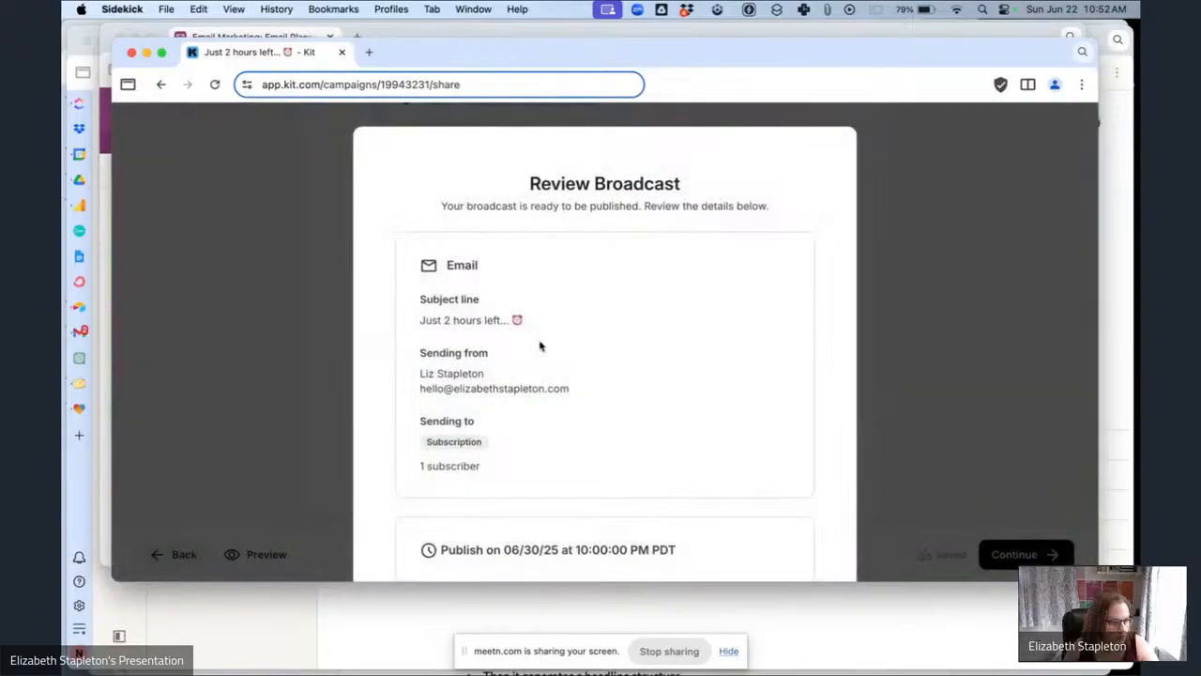
pyautogui.scroll(-3, 543, 347)
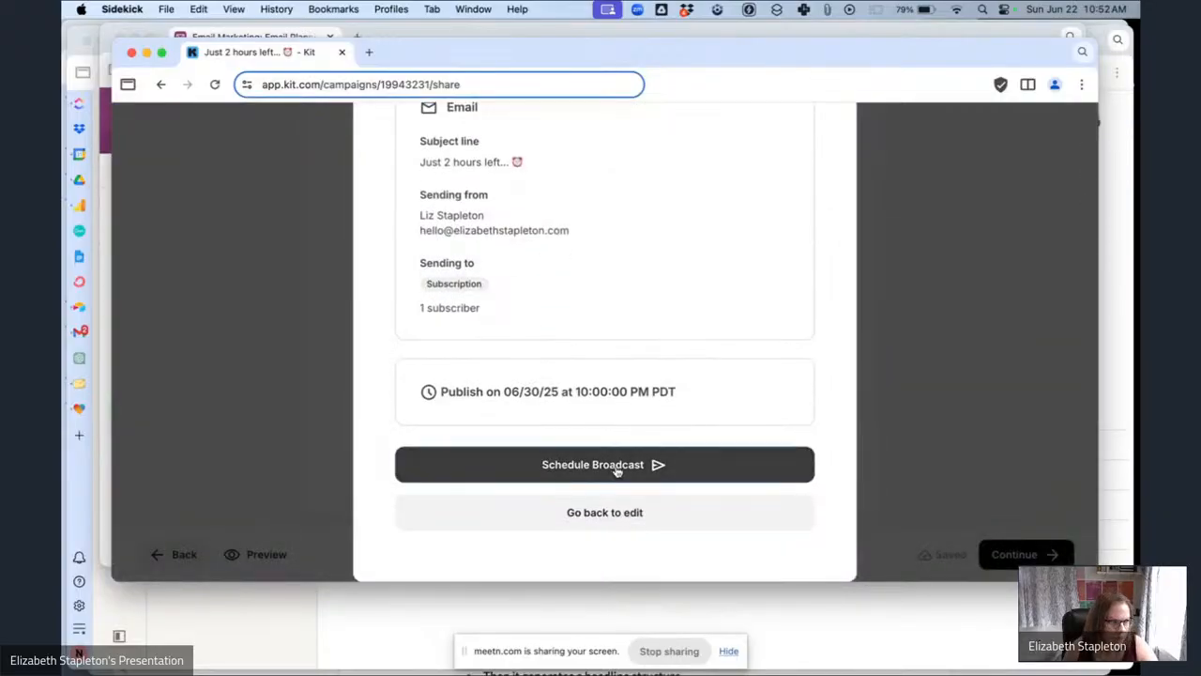
pyautogui.click(617, 471)
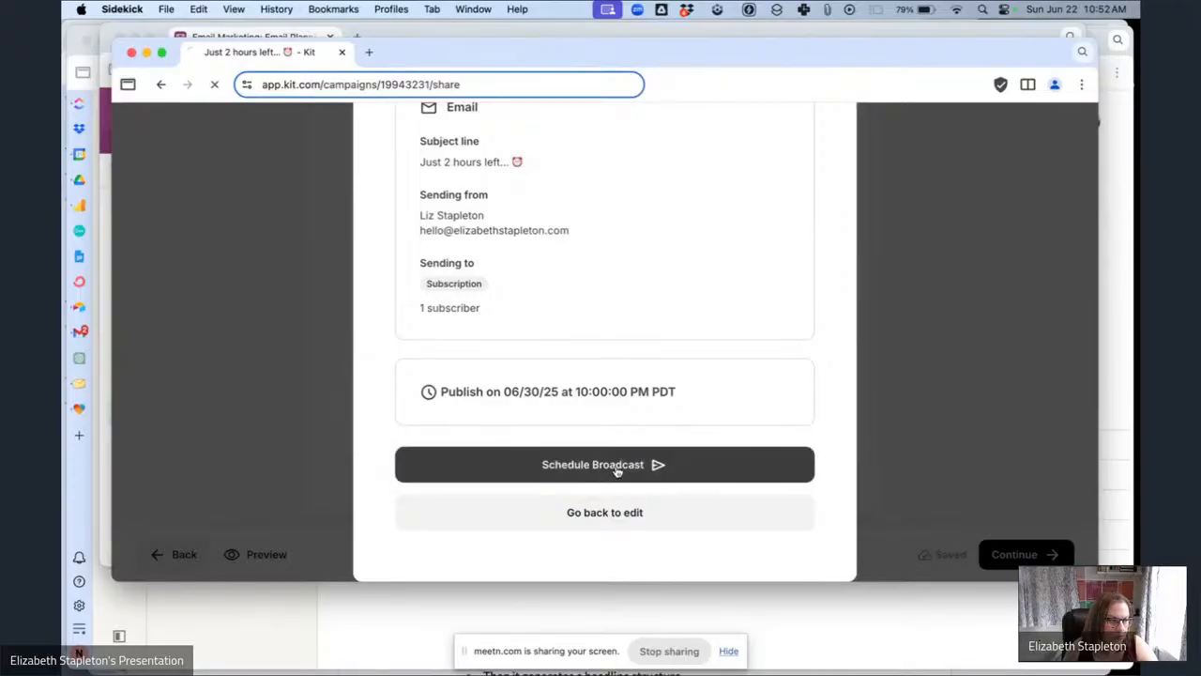
# In Airtable, set the Just 2 hours left... record's Status to Scheduled.
pyautogui.click(230, 34)
pyautogui.hscroll(5, 841, 419)
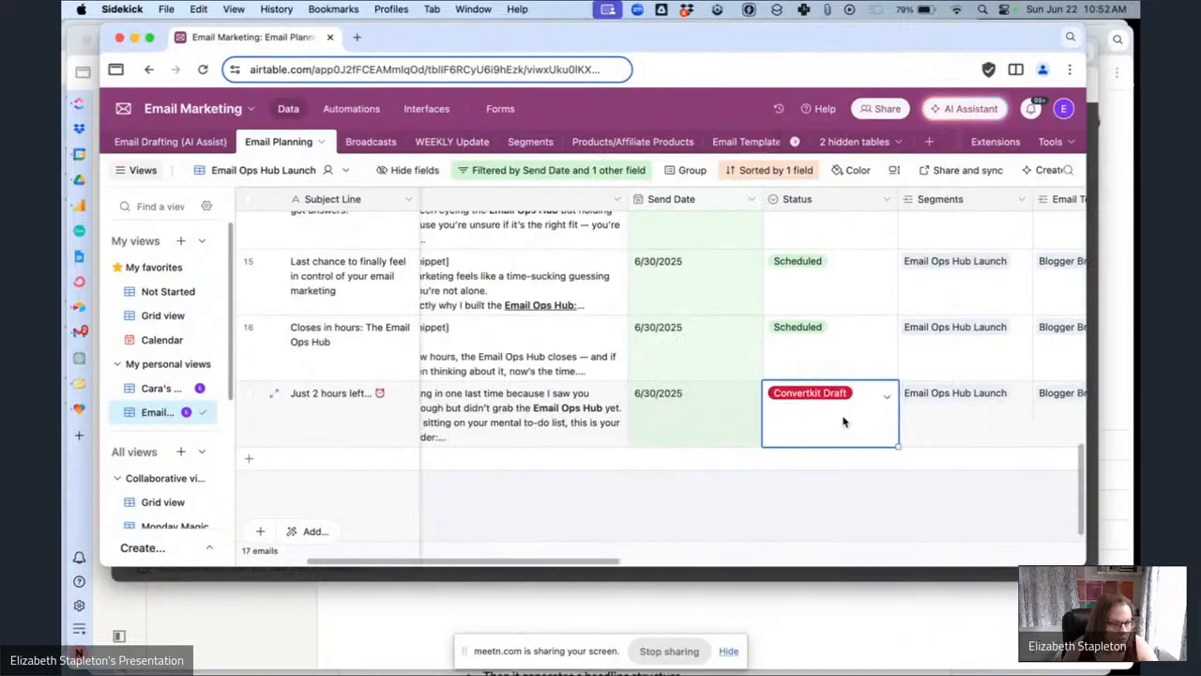
pyautogui.click(852, 422)
pyautogui.click(831, 417)
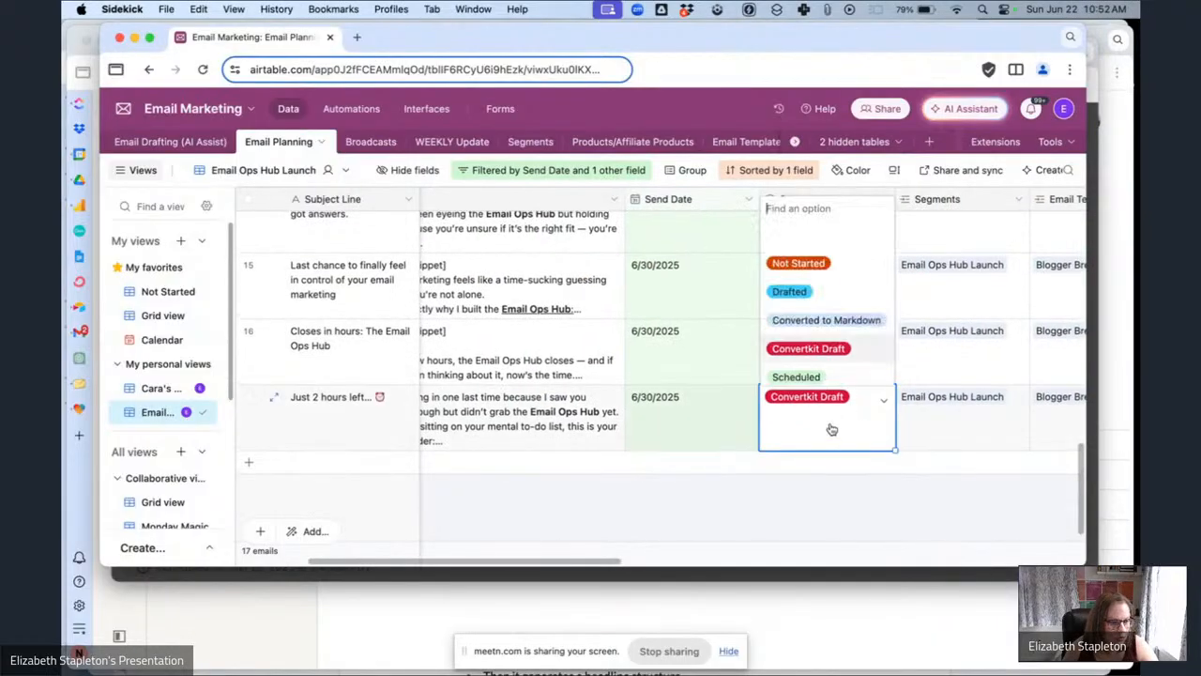
pyautogui.click(795, 378)
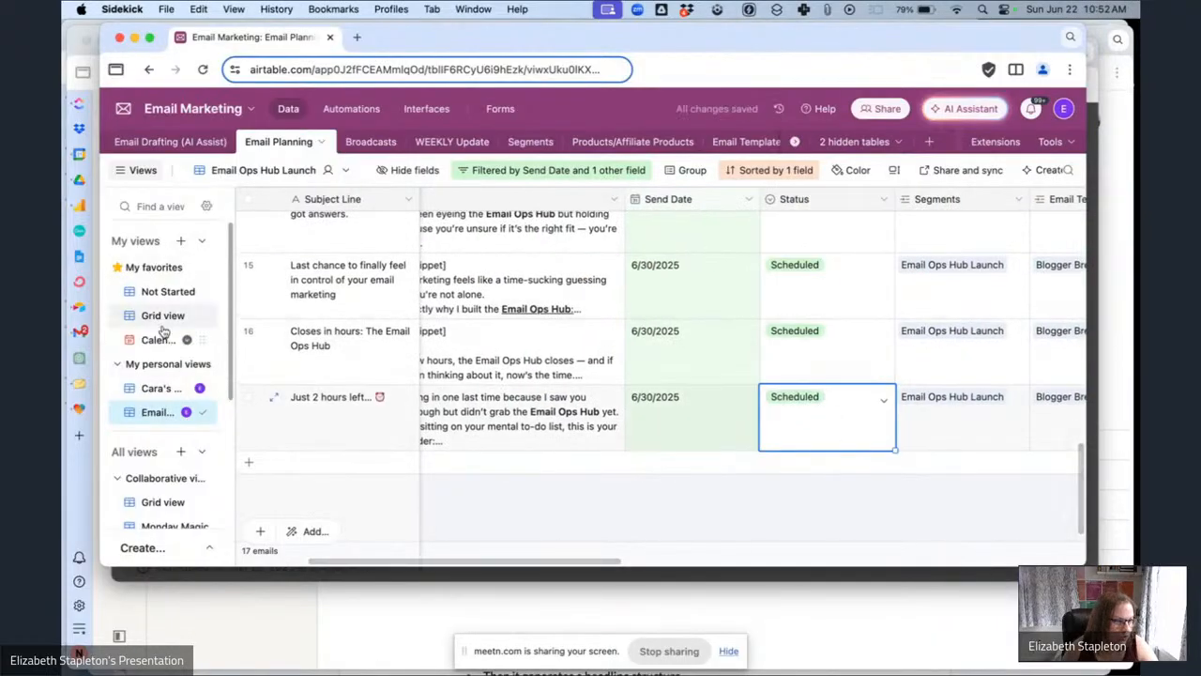
# Open the Interfaces dashboard and scroll down to the email calendar.
pyautogui.click(418, 109)
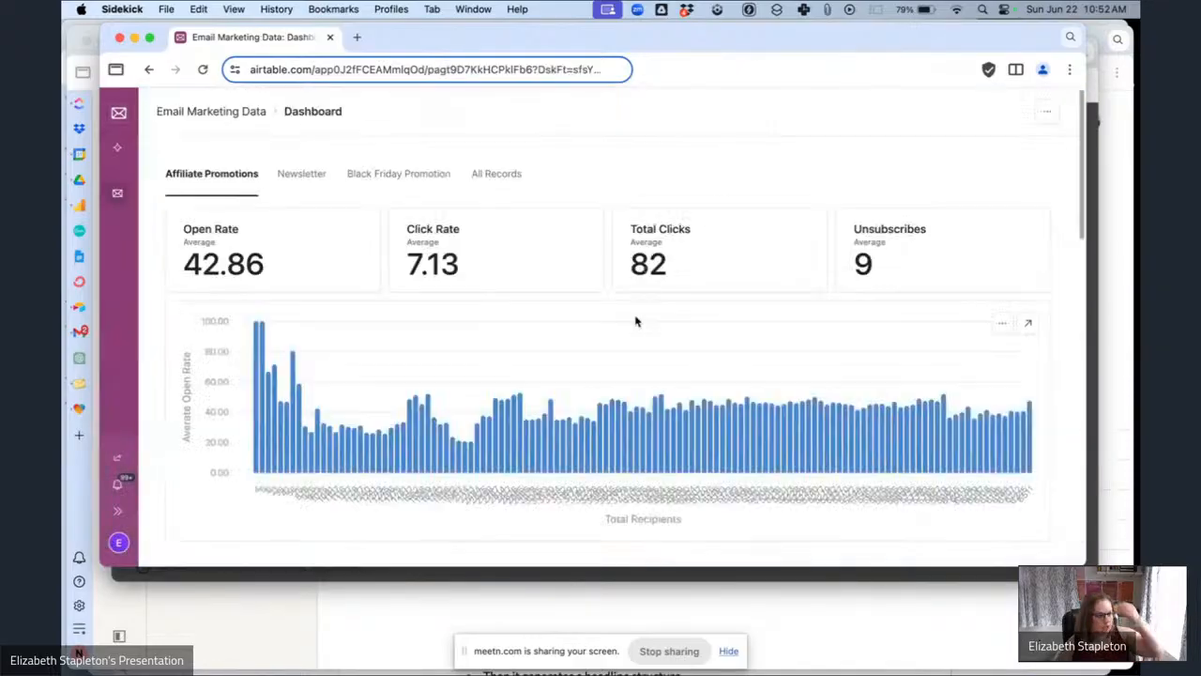
pyautogui.scroll(-5, 638, 322)
pyautogui.scroll(-8, 635, 323)
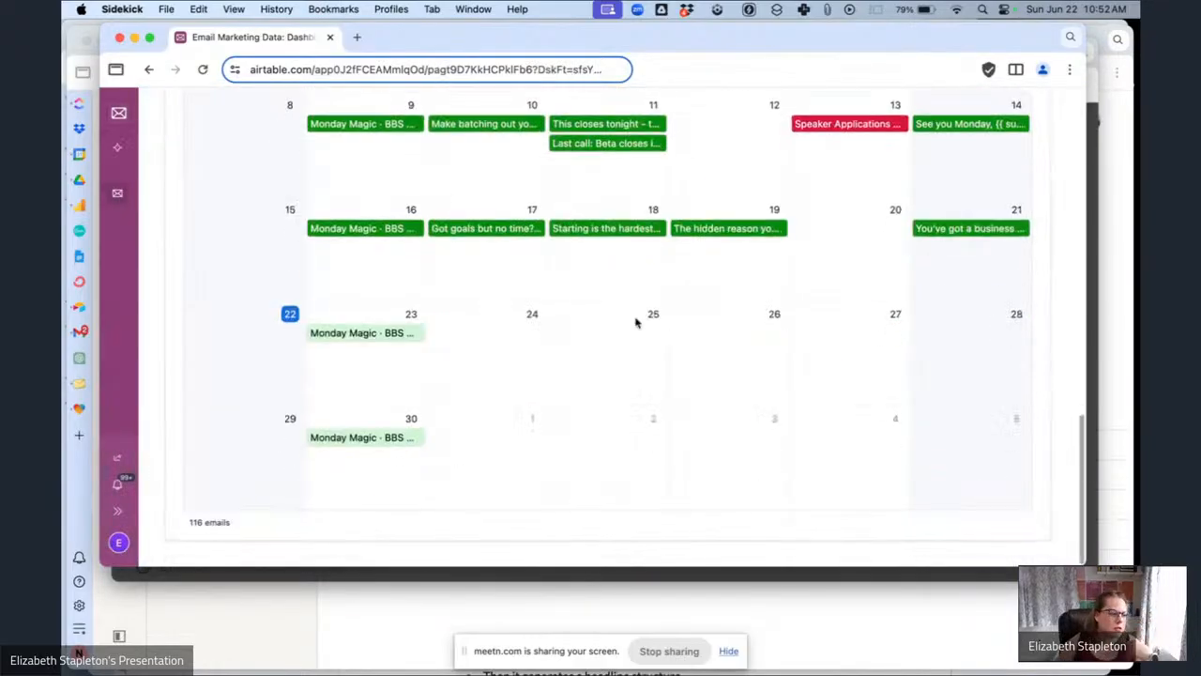
# Review the All emails calendar in the dashboard's Email Planning section.
pyautogui.scroll(5, 635, 323)
pyautogui.click(464, 256)
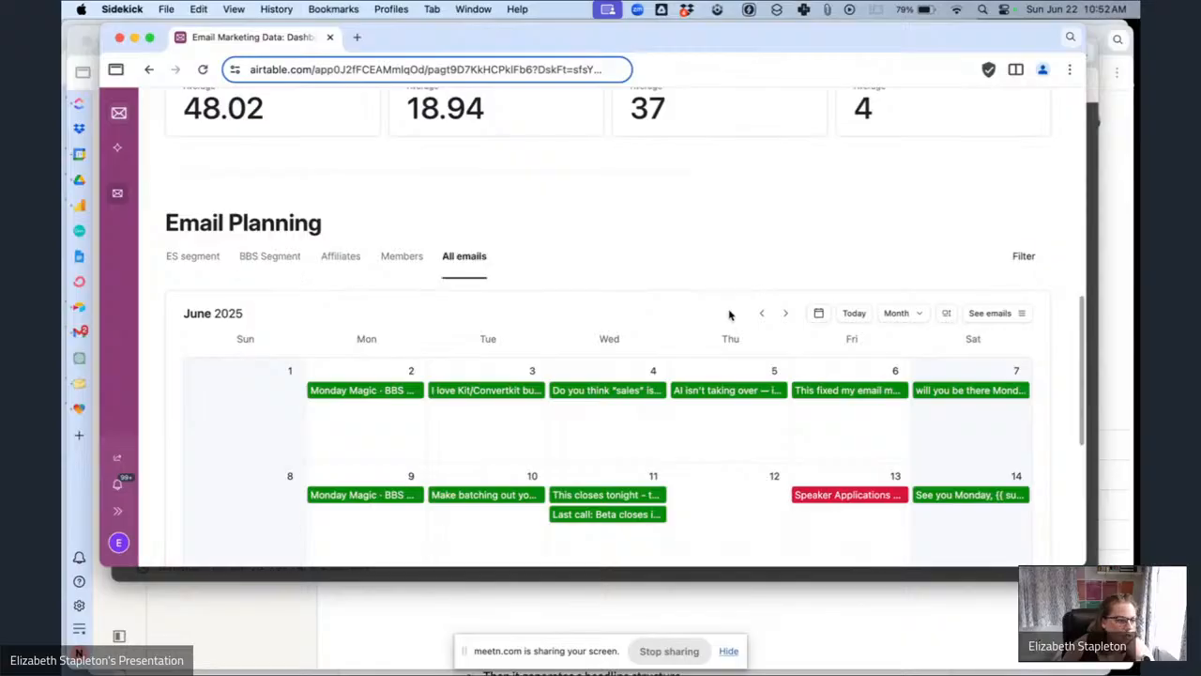
pyautogui.scroll(-2, 729, 313)
pyautogui.scroll(-3, 729, 315)
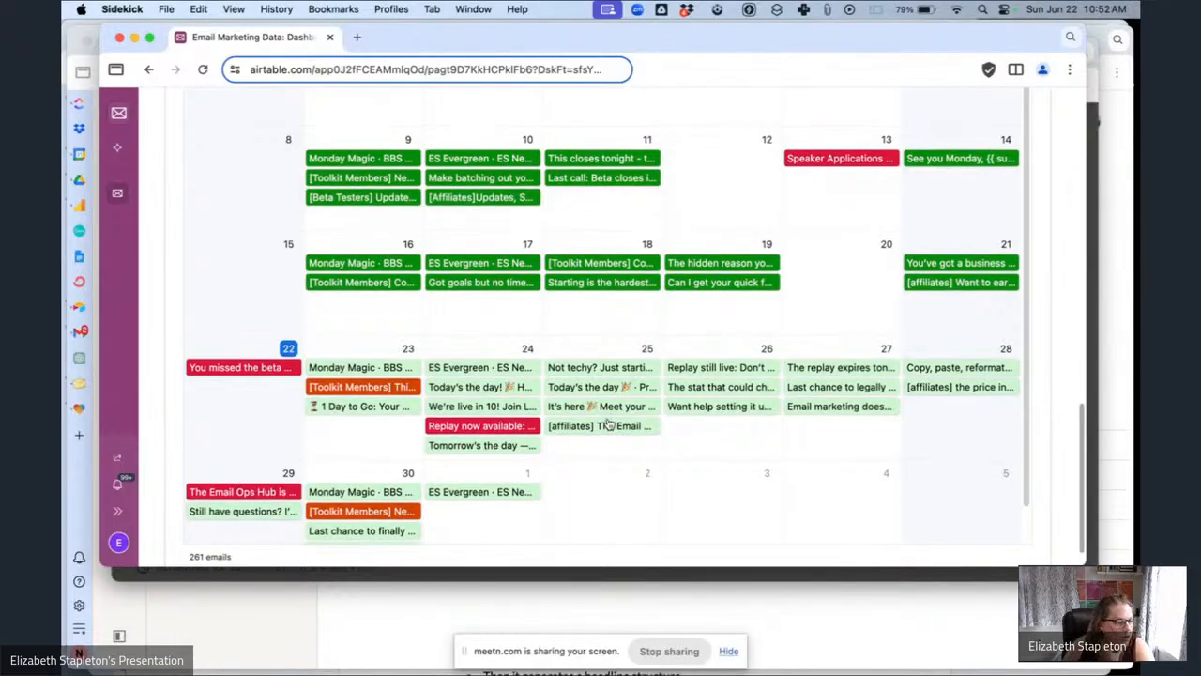
pyautogui.scroll(15, 225, 195)
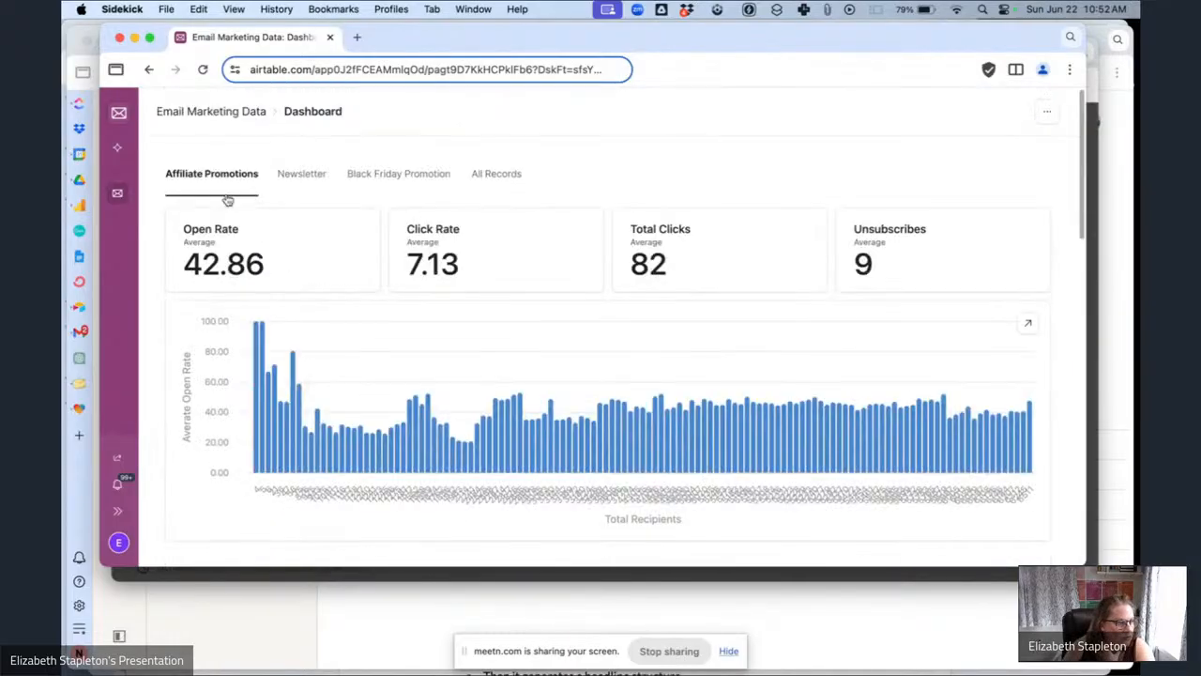
# Open the base's underlying data and switch Email Planning to its Calendar view, checking the color rules.
pyautogui.click(118, 113)
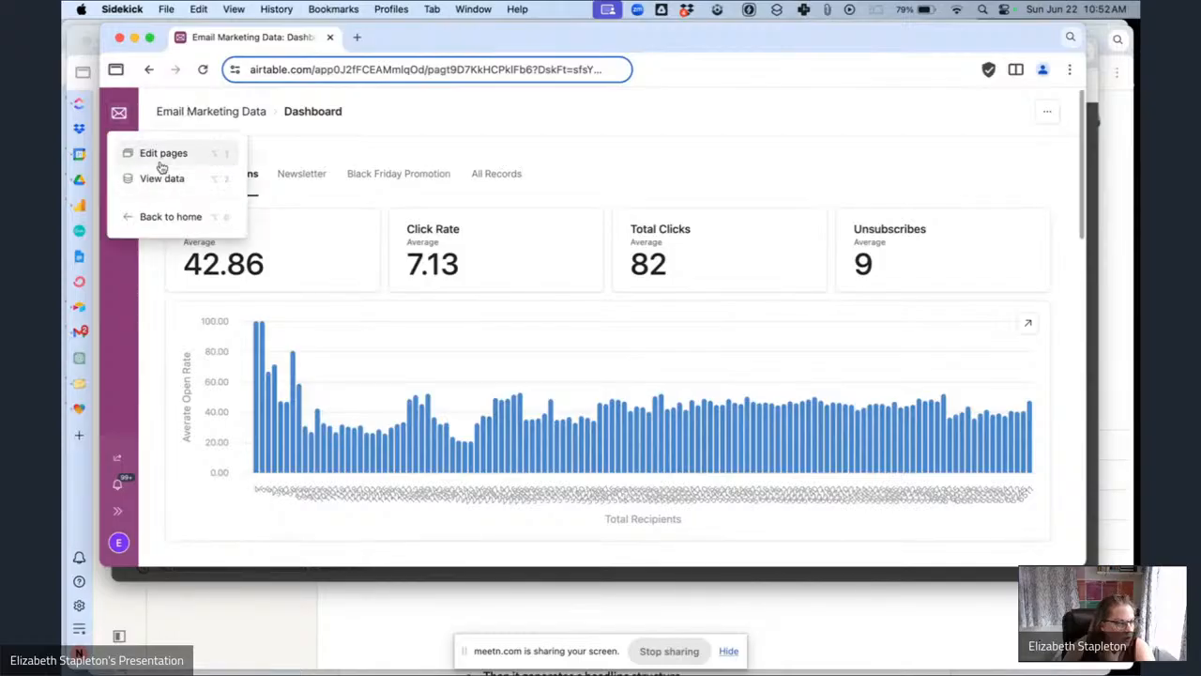
pyautogui.click(157, 188)
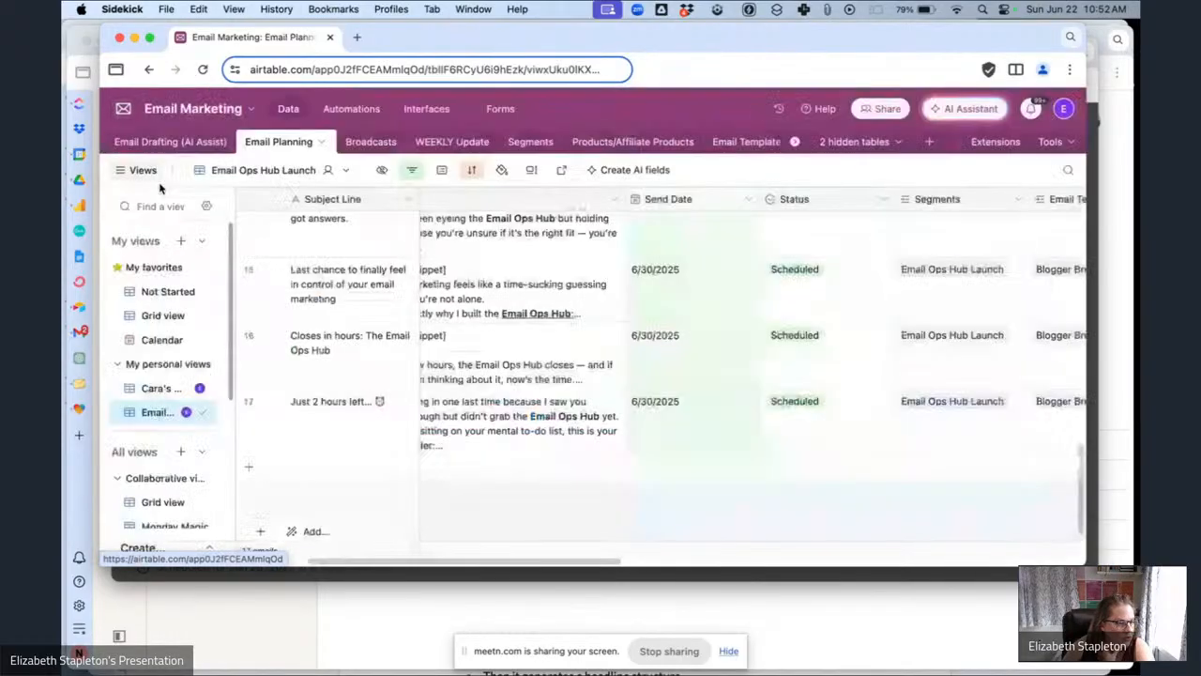
pyautogui.click(161, 340)
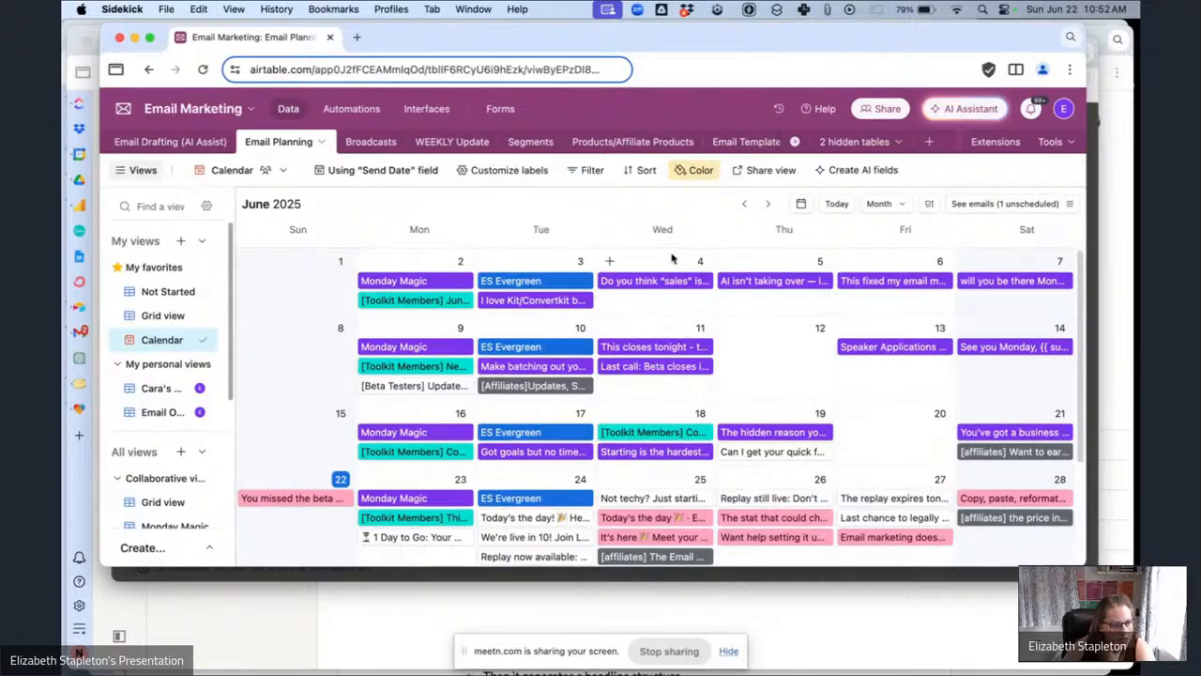
pyautogui.click(699, 171)
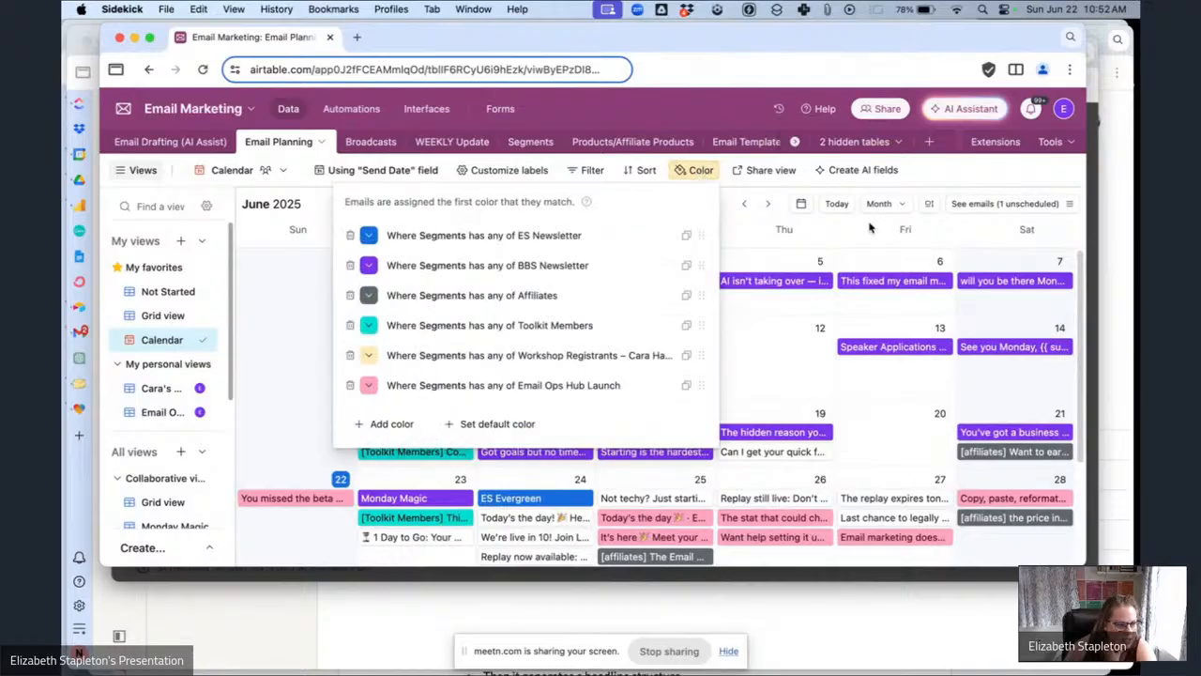
pyautogui.click(976, 169)
# Scroll through the June 2025 calendar to examine the scheduled emails.
pyautogui.scroll(-5, 696, 448)
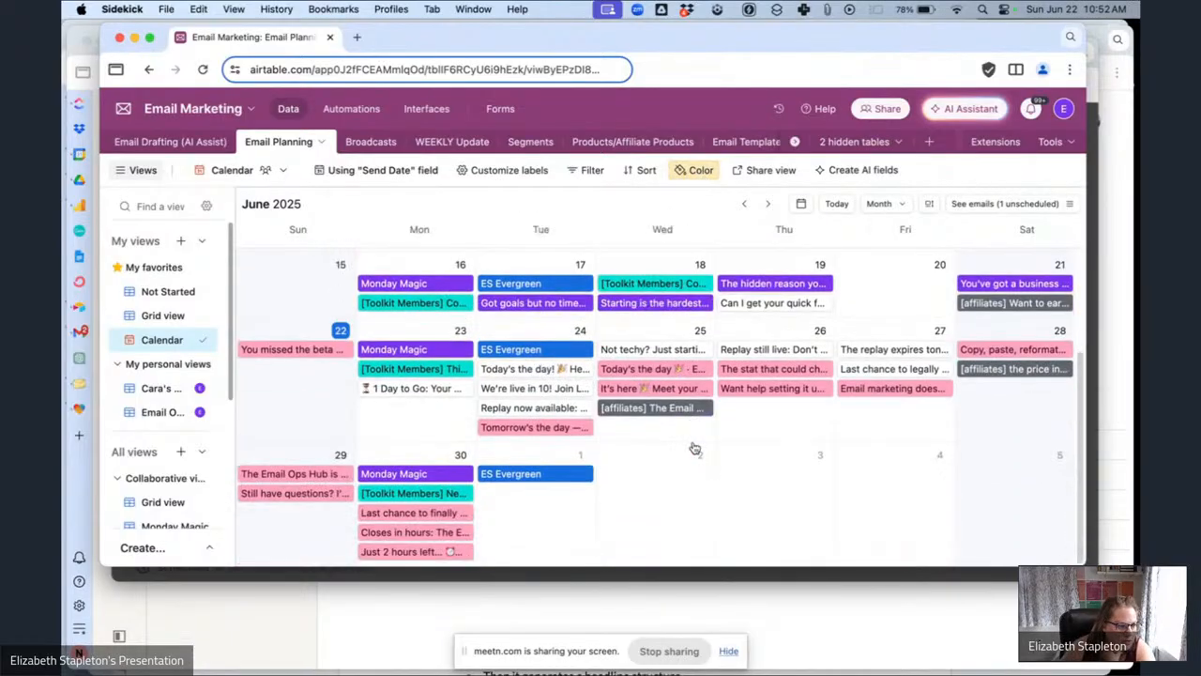
pyautogui.scroll(5, 696, 448)
pyautogui.scroll(-5, 695, 448)
pyautogui.scroll(5, 694, 448)
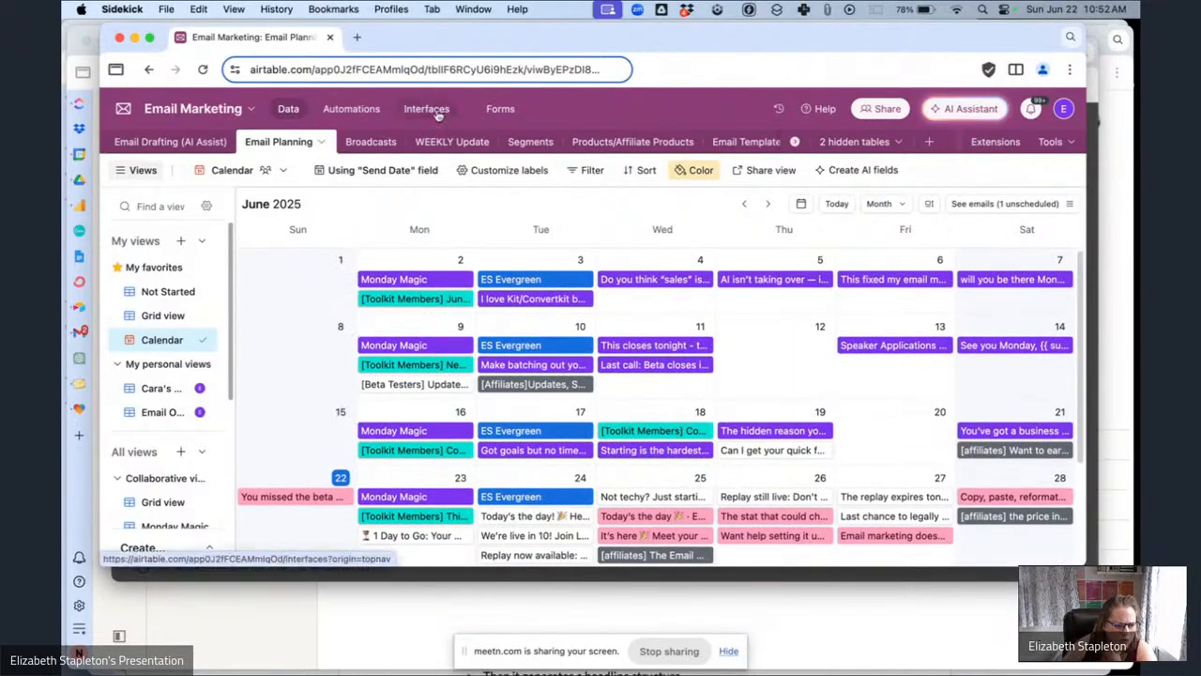
pyautogui.scroll(-2, 539, 380)
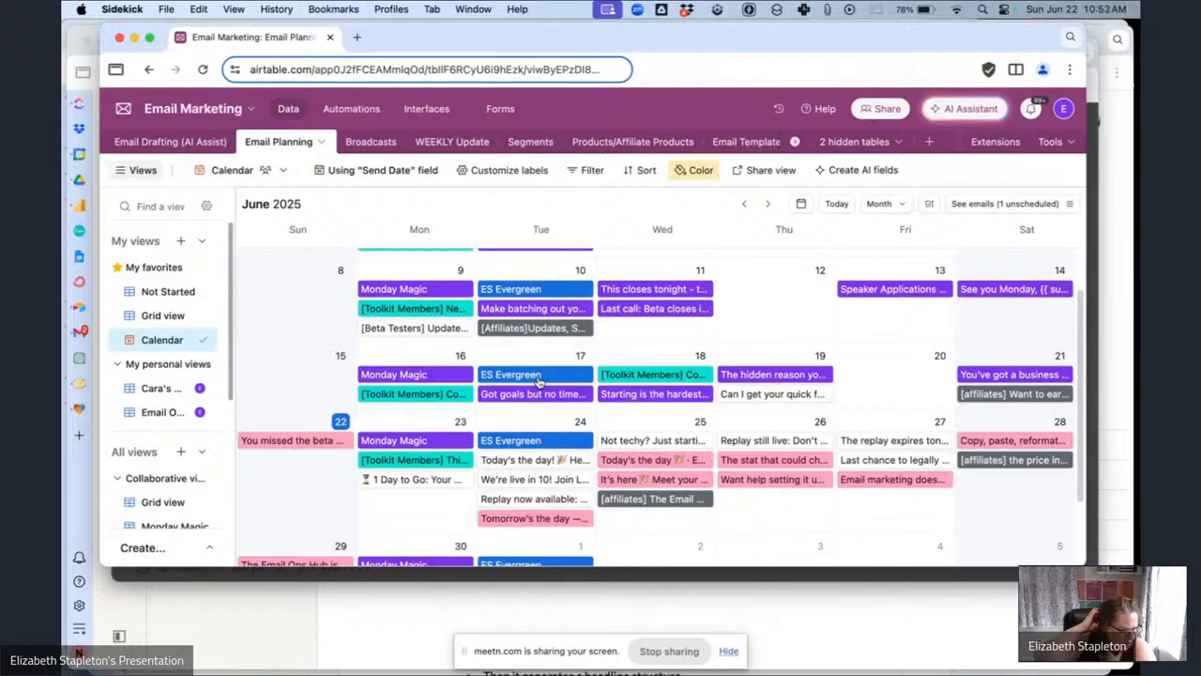
pyautogui.scroll(-2, 539, 380)
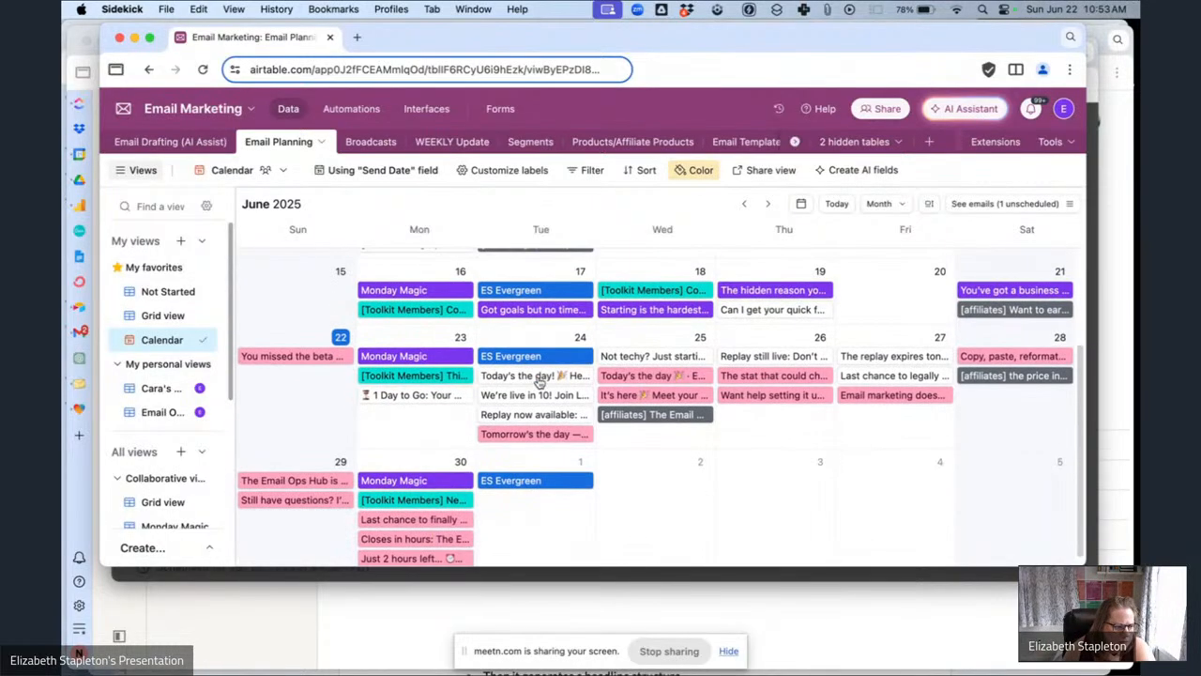
pyautogui.scroll(2, 539, 380)
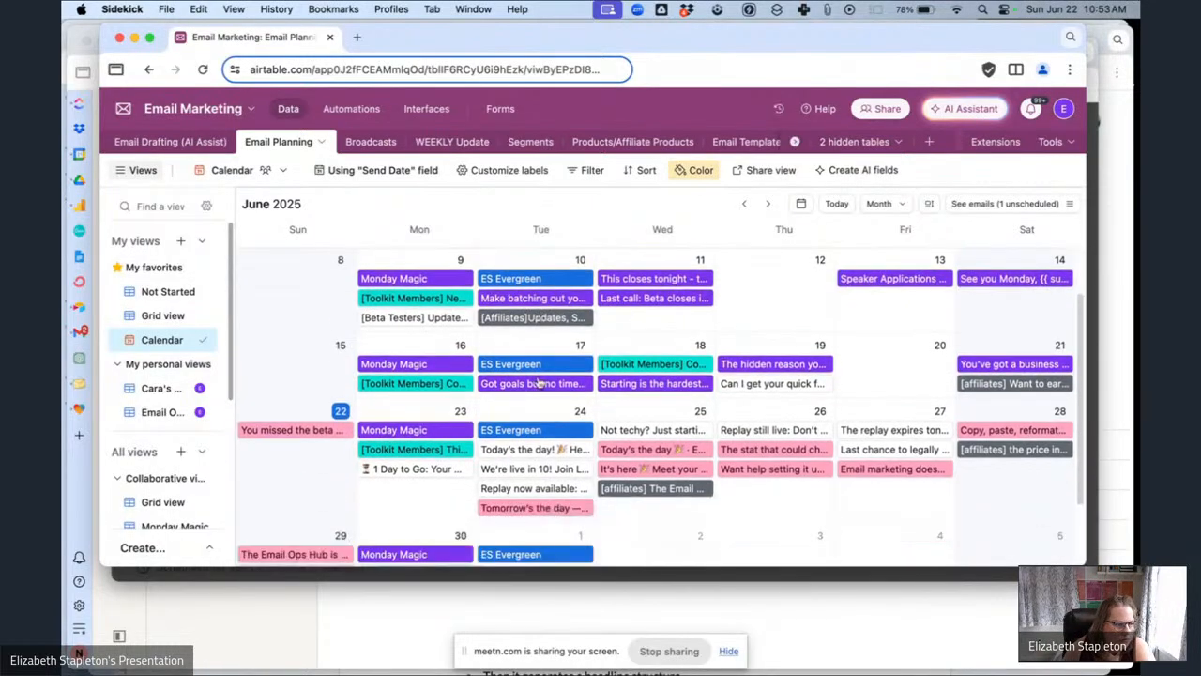
pyautogui.scroll(-1, 538, 380)
pyautogui.scroll(2, 840, 455)
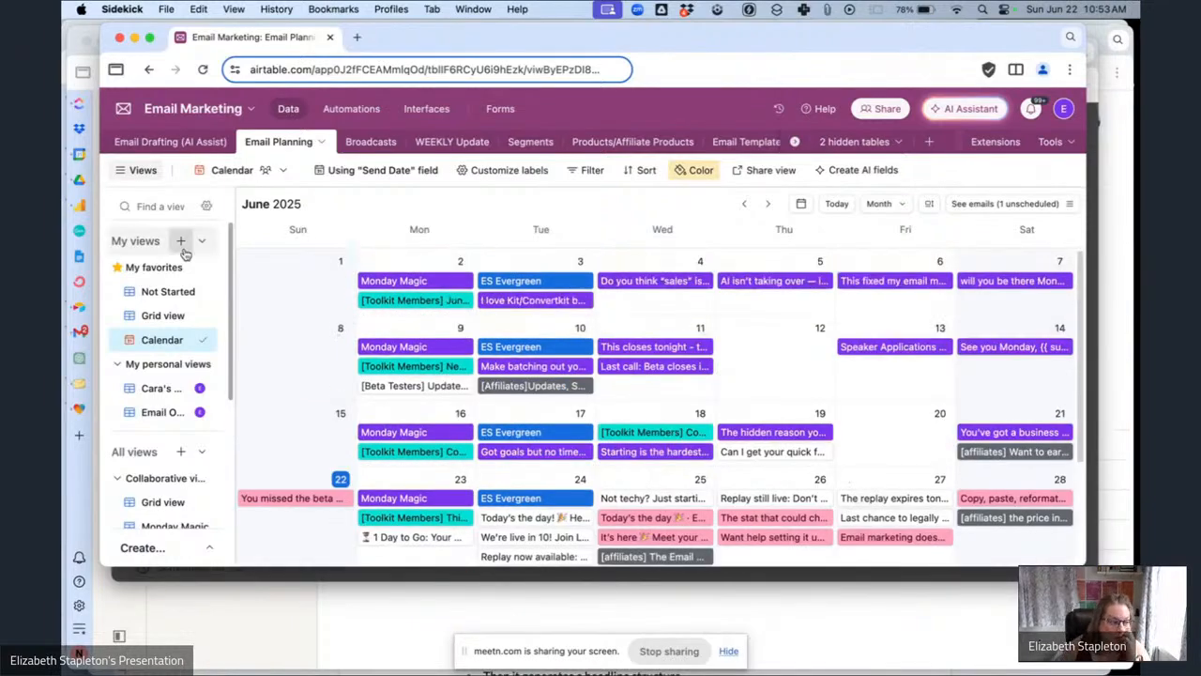
# Open the Email Ops Hub Launch view and review its records' send dates and statuses.
pyautogui.click(156, 413)
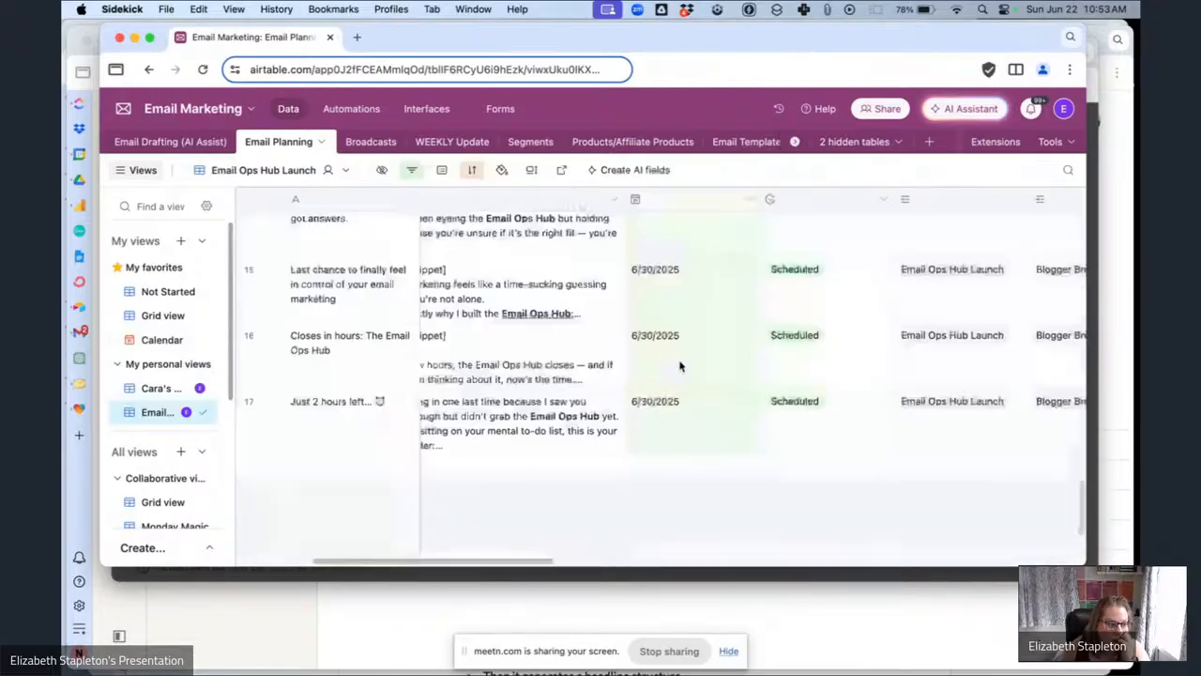
pyautogui.scroll(2, 750, 361)
pyautogui.scroll(10, 781, 360)
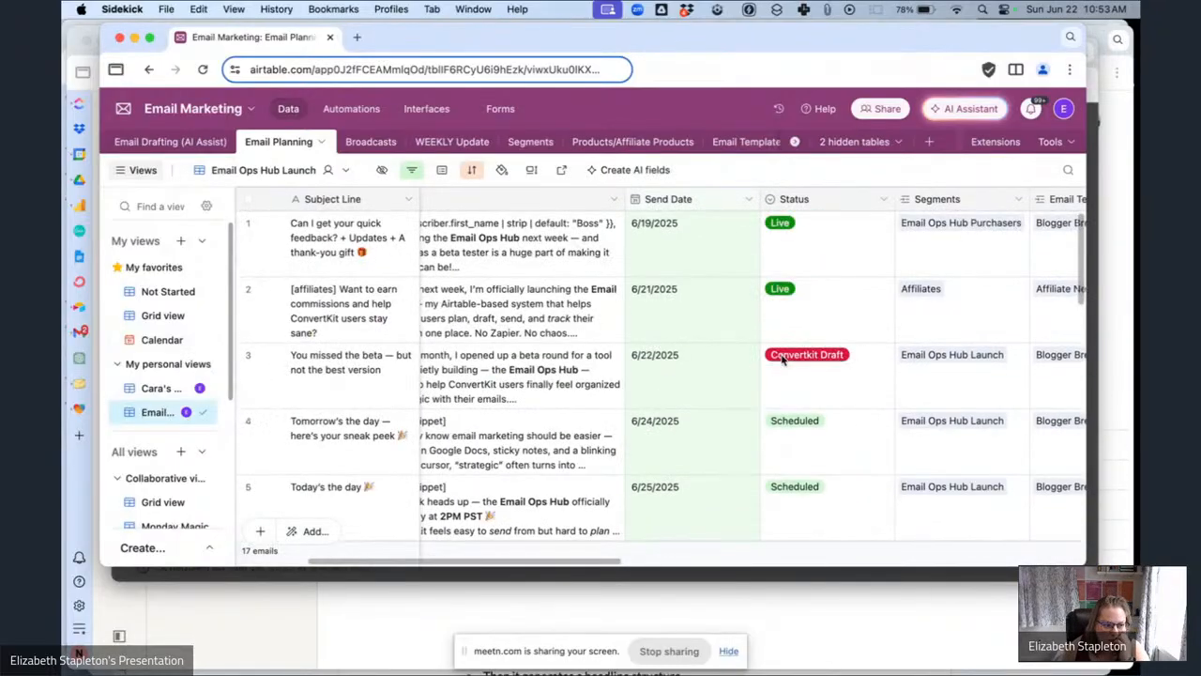
pyautogui.scroll(-6, 781, 360)
pyautogui.scroll(-5, 782, 359)
pyautogui.hscroll(-3, 782, 359)
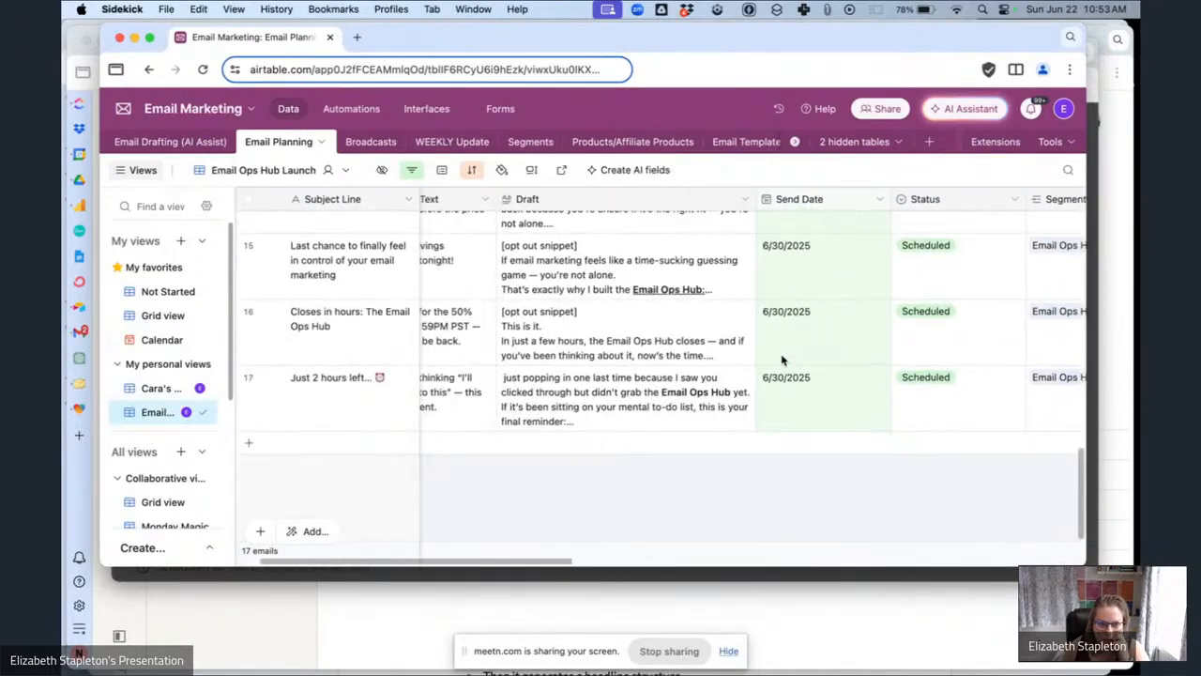
pyautogui.scroll(15, 781, 360)
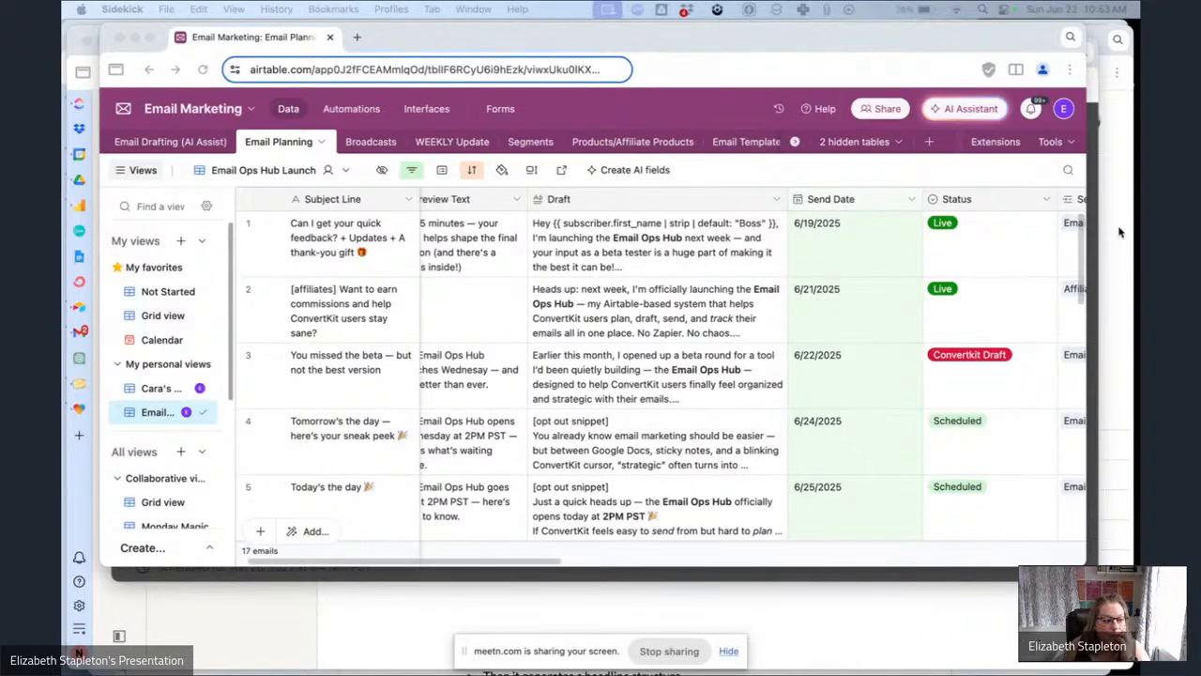
# Open the WEEKLY Update table and browse across its columns.
pyautogui.click(452, 143)
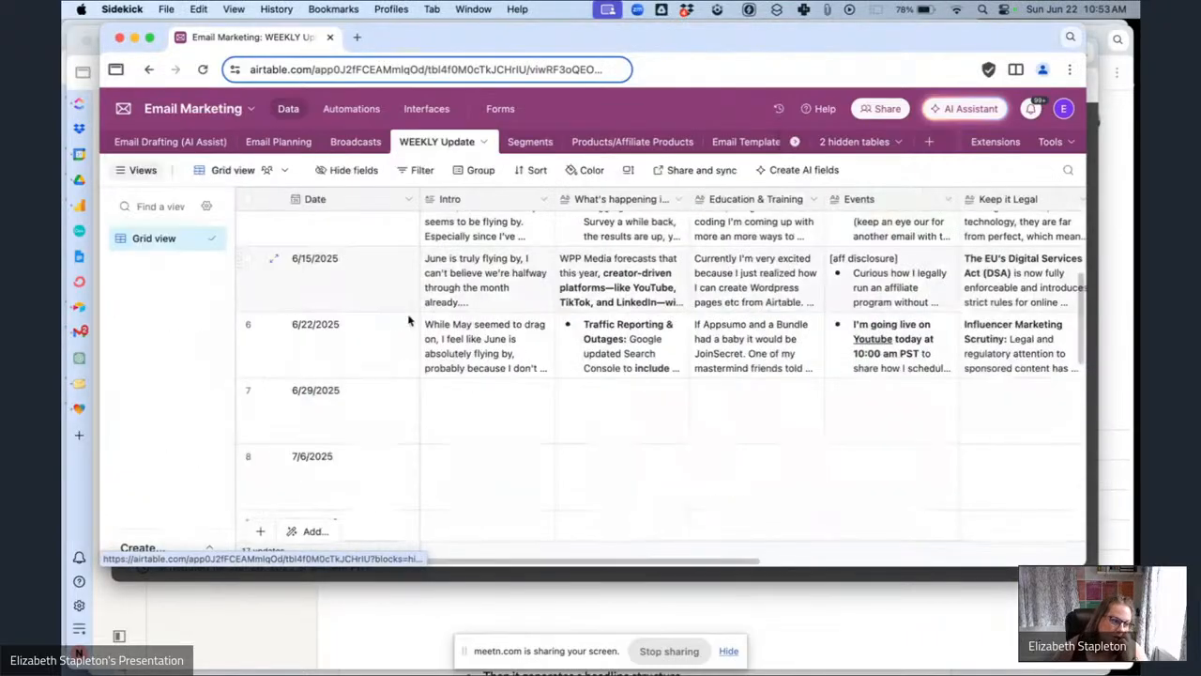
pyautogui.hscroll(5, 738, 349)
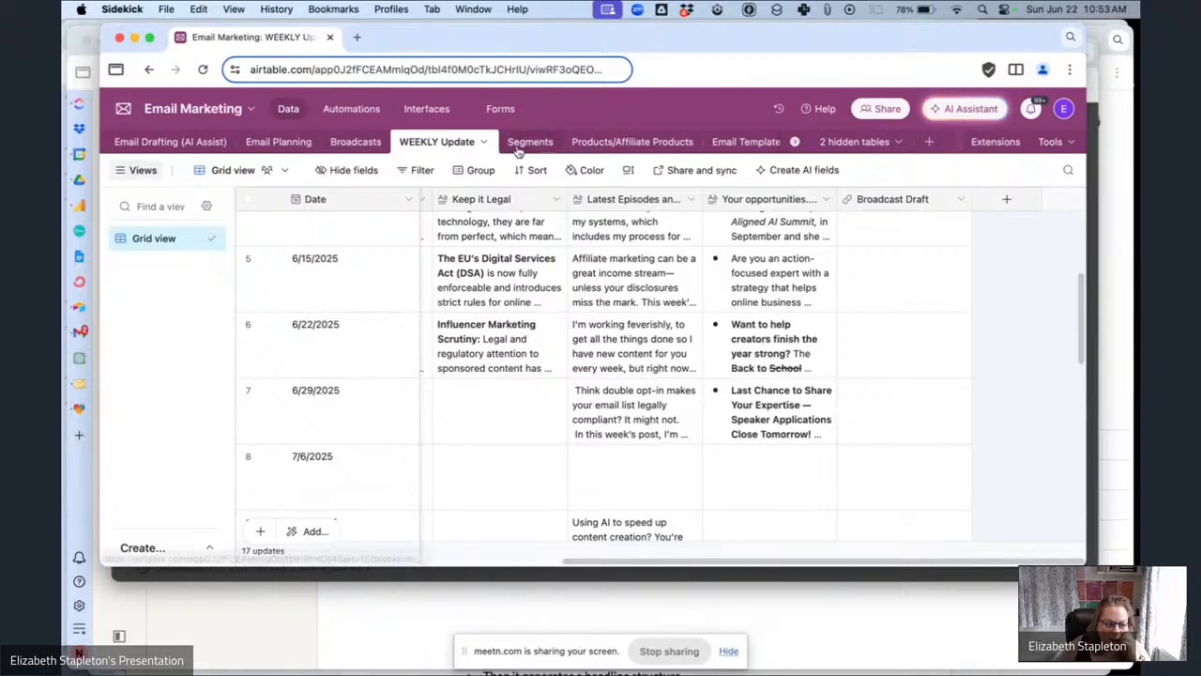
pyautogui.hscroll(1, 451, 147)
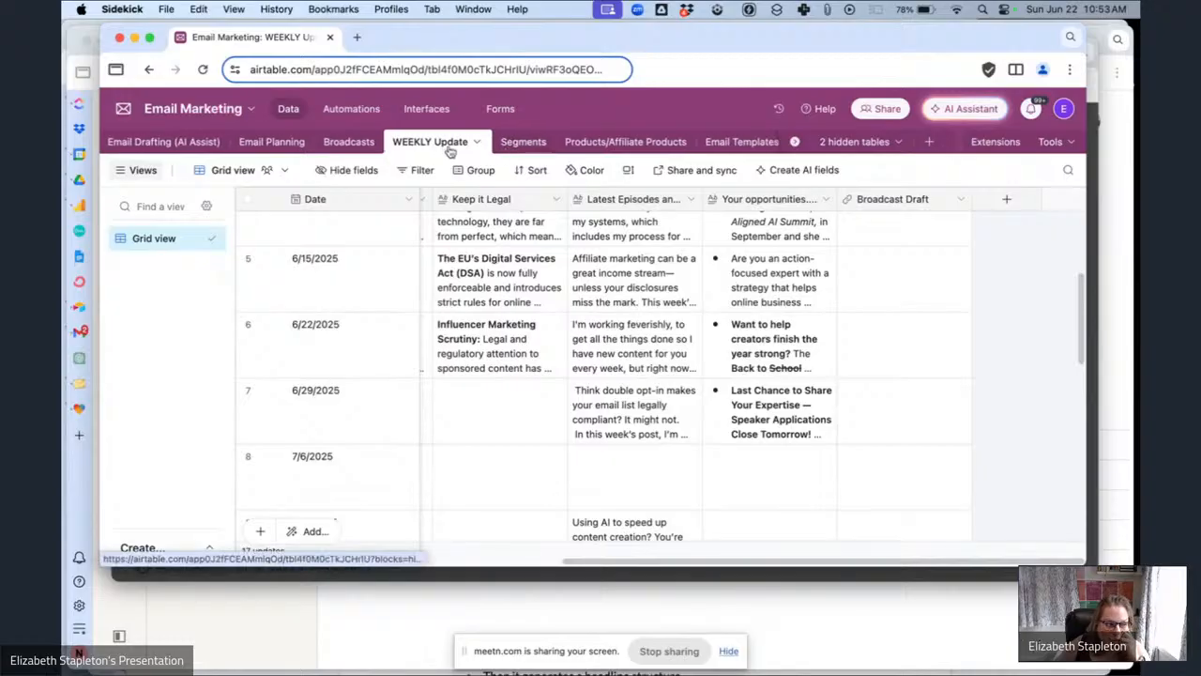
# Browse the Broadcasts table's records and columns, then return to the Email Planning table.
pyautogui.click(348, 142)
pyautogui.hscroll(5, 741, 317)
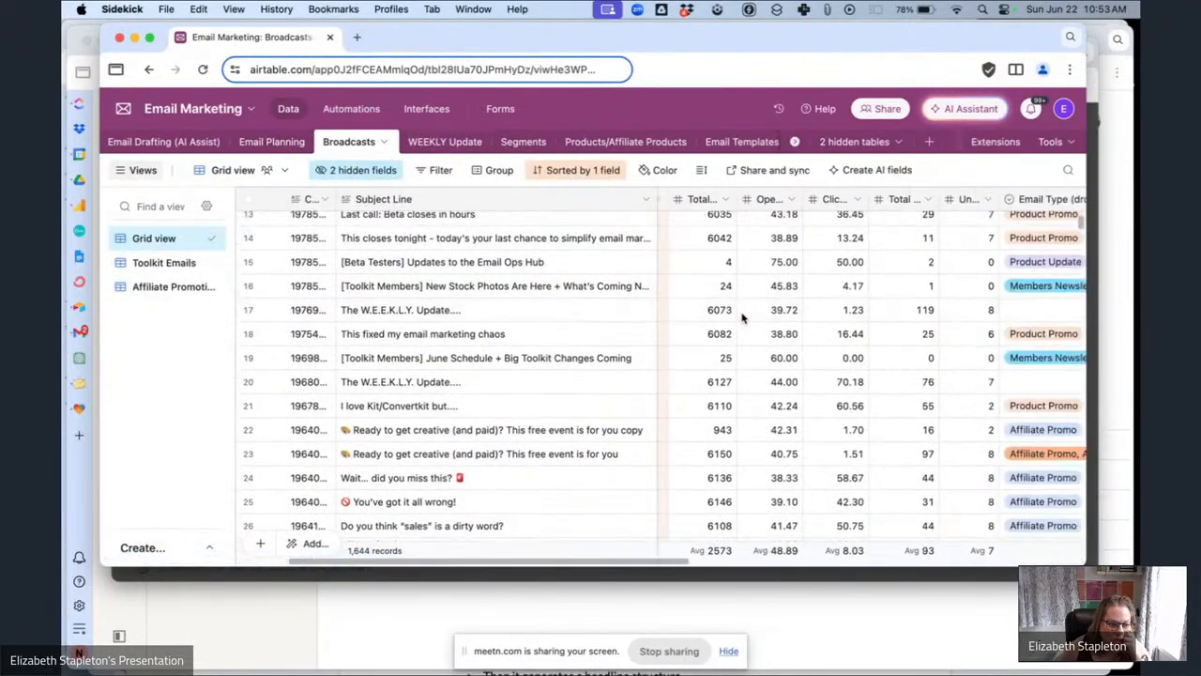
pyautogui.hscroll(-10, 741, 317)
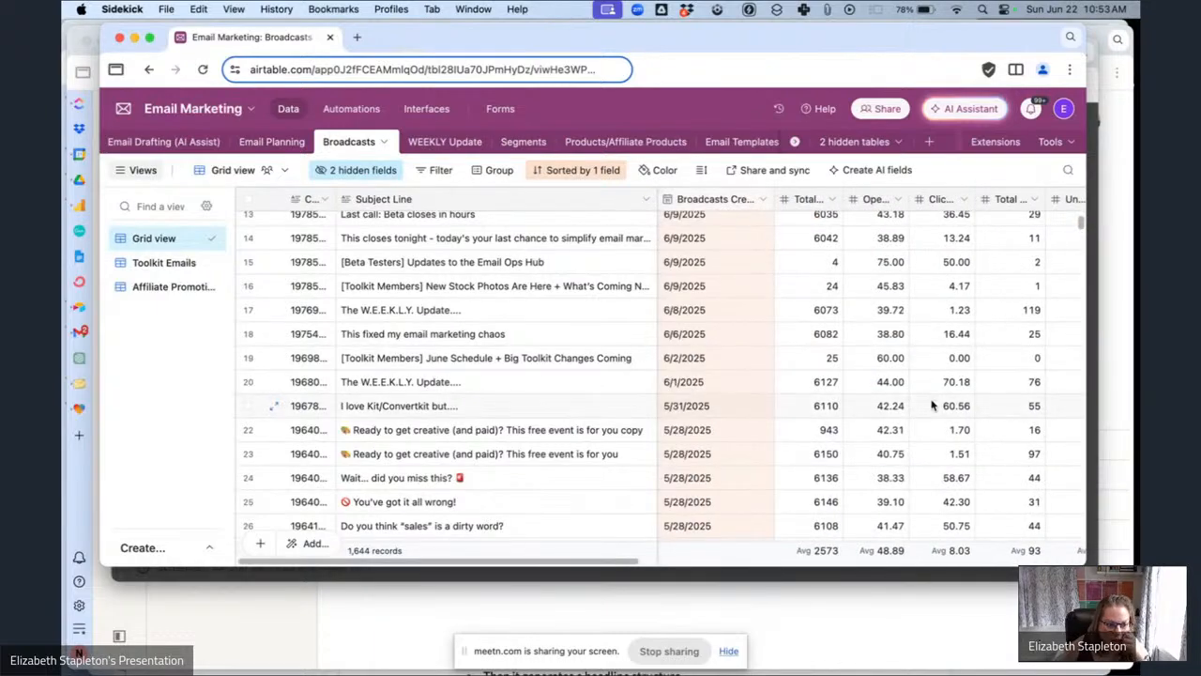
pyautogui.hscroll(10, 893, 392)
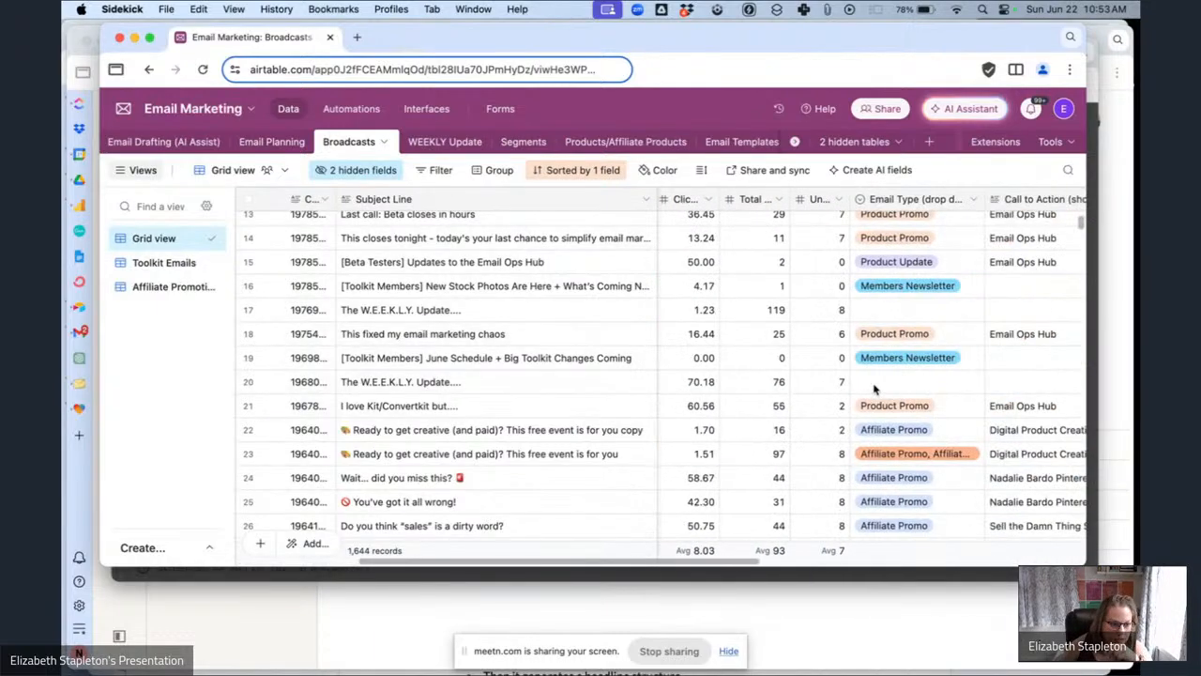
pyautogui.hscroll(-10, 918, 297)
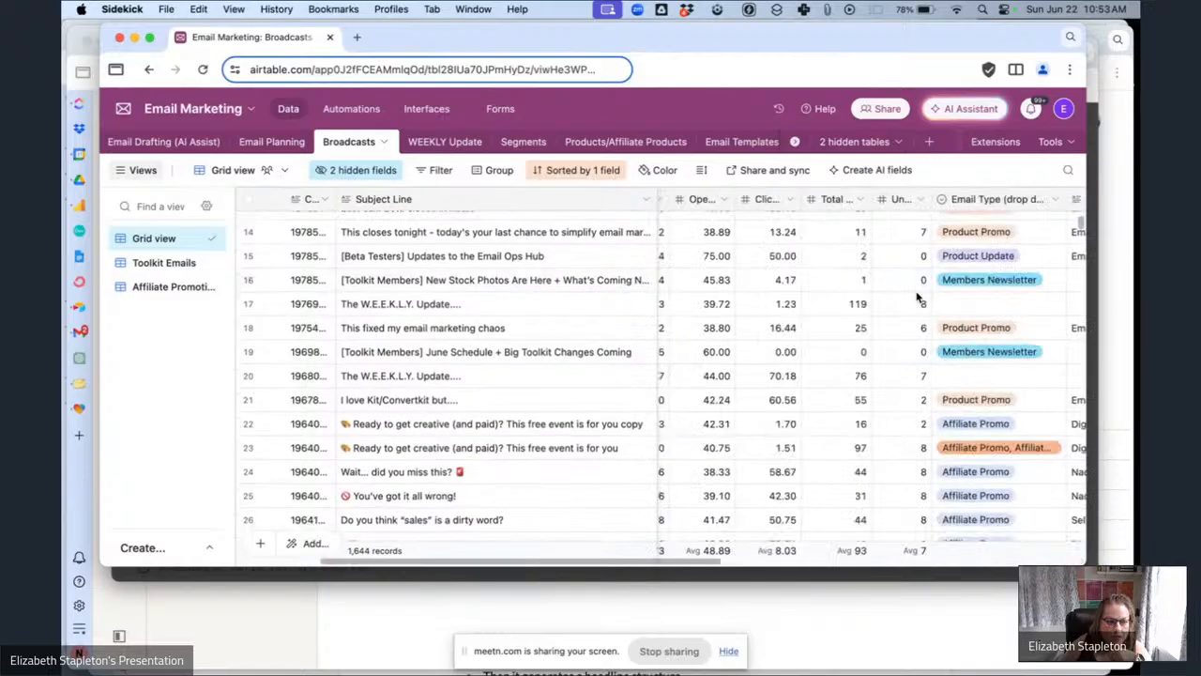
pyautogui.hscroll(4, 948, 291)
pyautogui.hscroll(1, 985, 282)
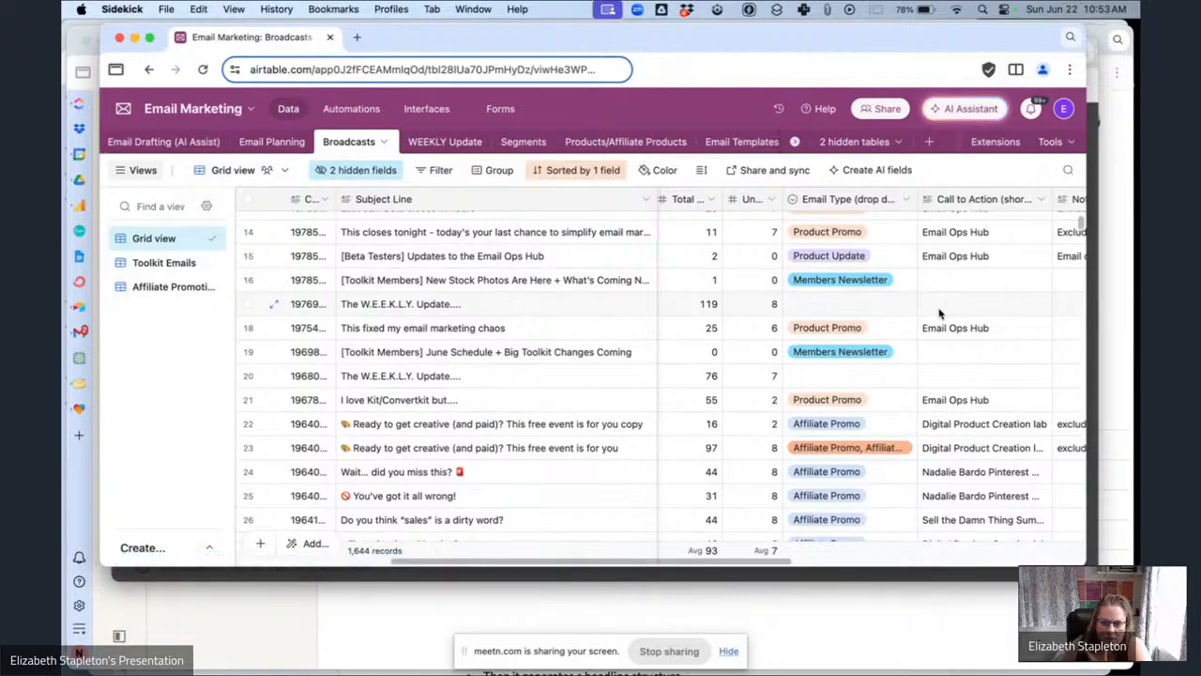
pyautogui.hscroll(5, 997, 312)
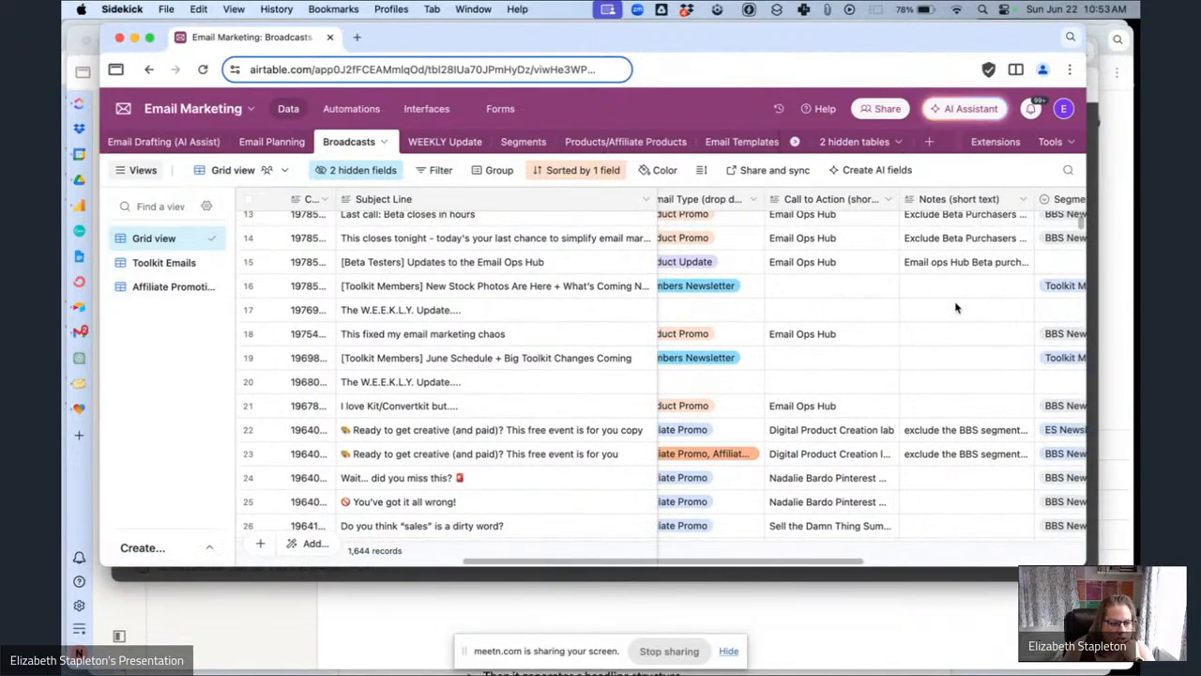
pyautogui.hscroll(-5, 955, 308)
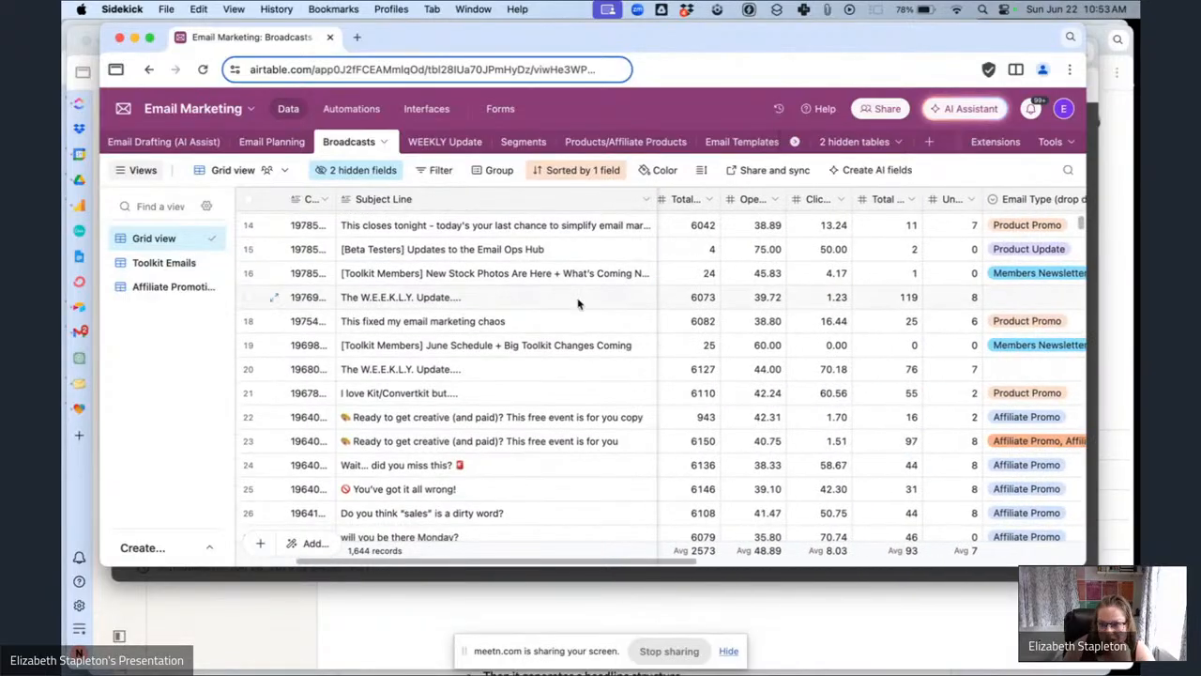
pyautogui.hscroll(3, 889, 317)
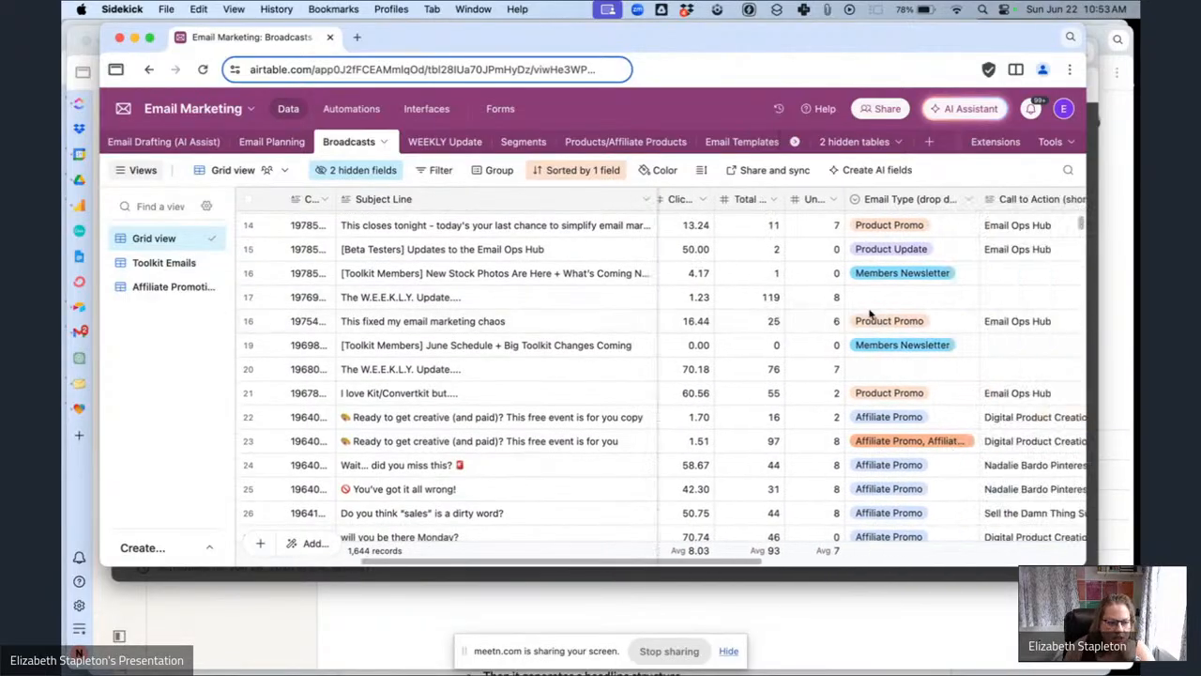
pyautogui.scroll(-10, 873, 316)
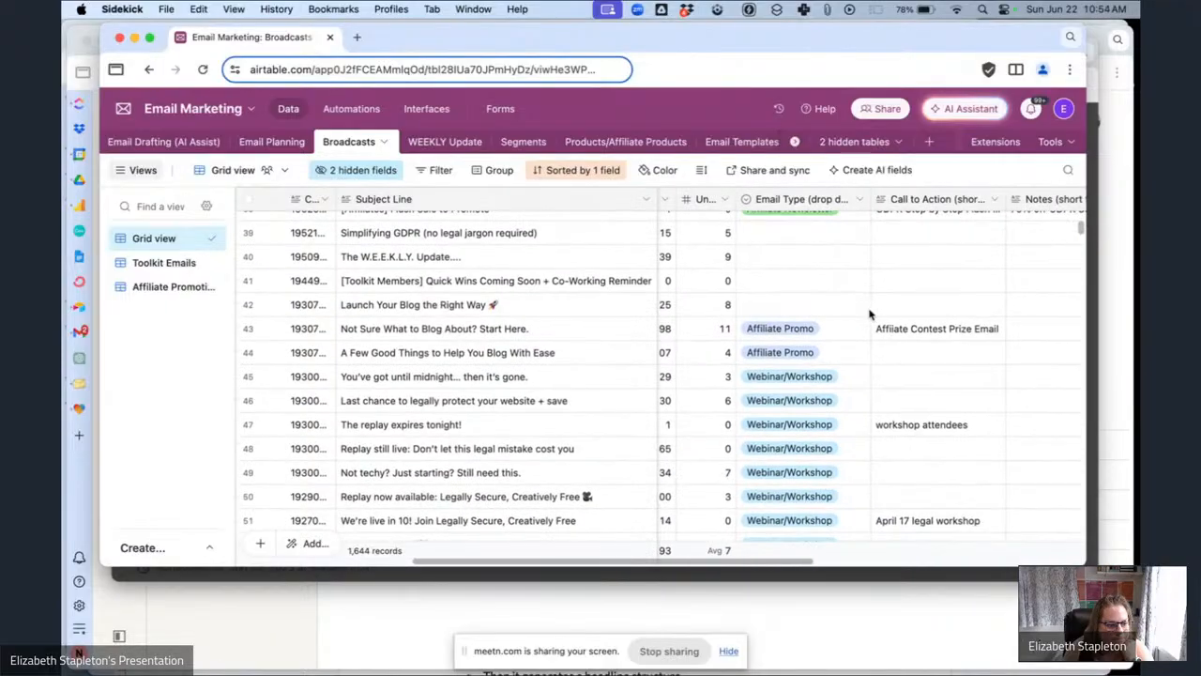
pyautogui.scroll(15, 869, 316)
pyautogui.hscroll(5, 870, 316)
pyautogui.hscroll(-6, 871, 315)
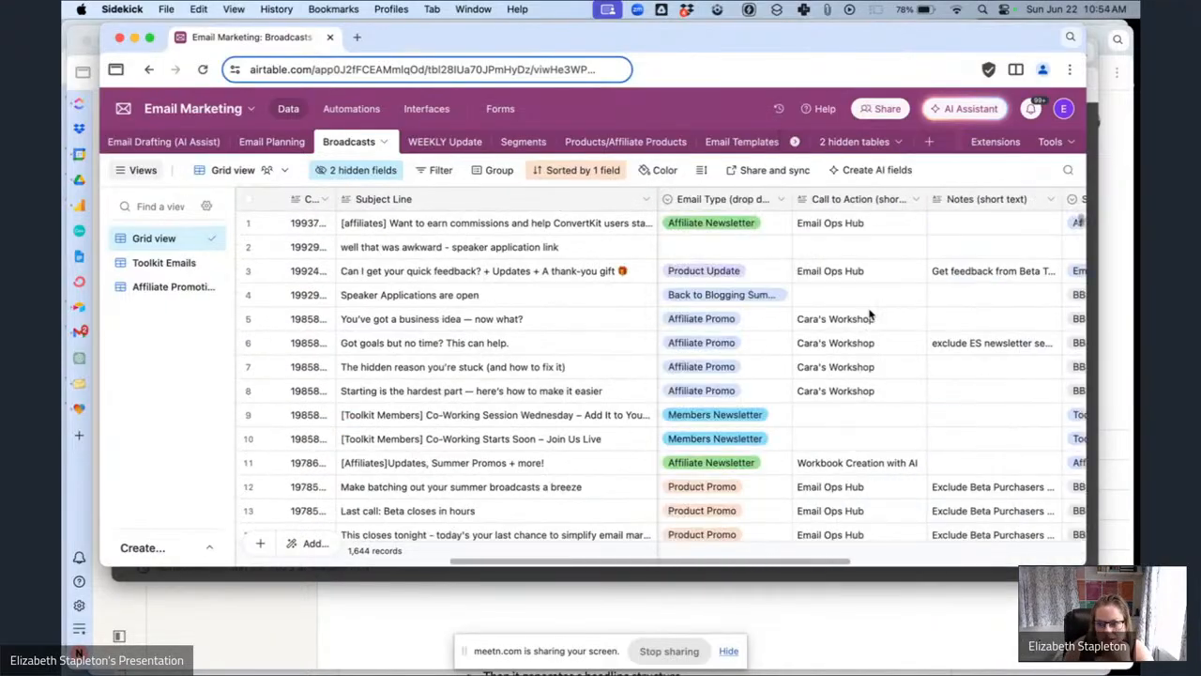
pyautogui.click(282, 146)
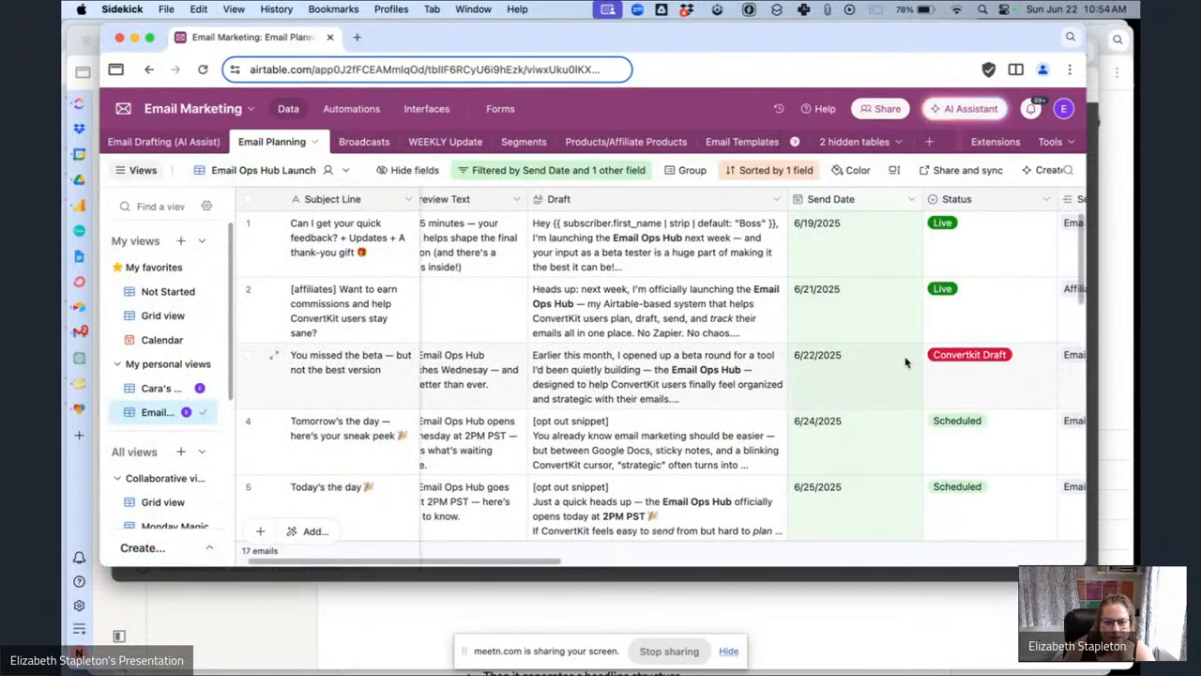